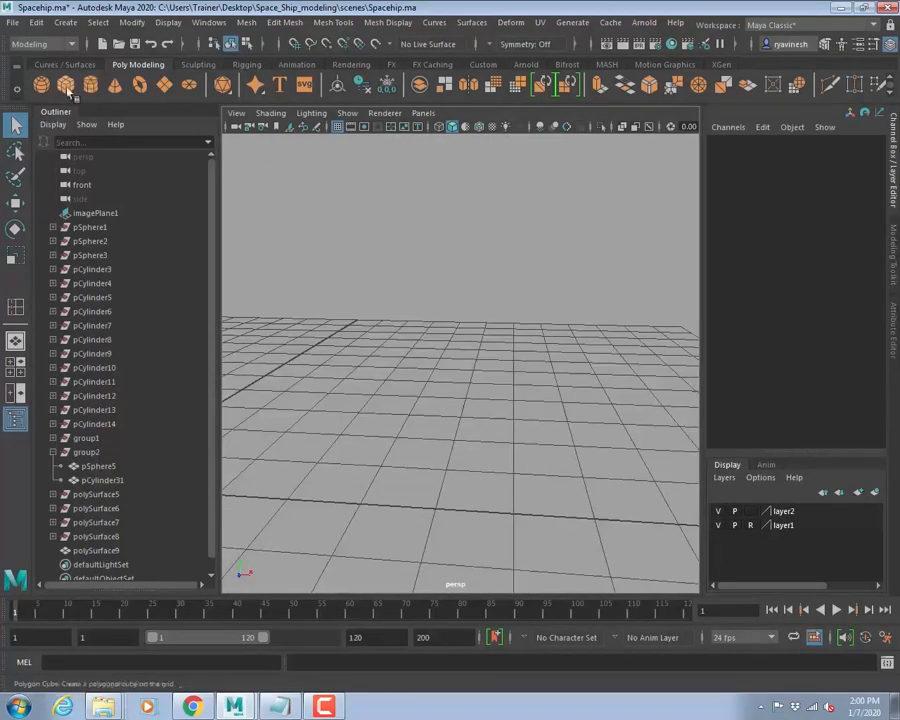
- Create a polygon cylinder about 2.33 in radius and 0.38 high on the grid and increase its cap subdivisions
left_click(95, 88)
left_click_drag(428, 446, 492, 416)
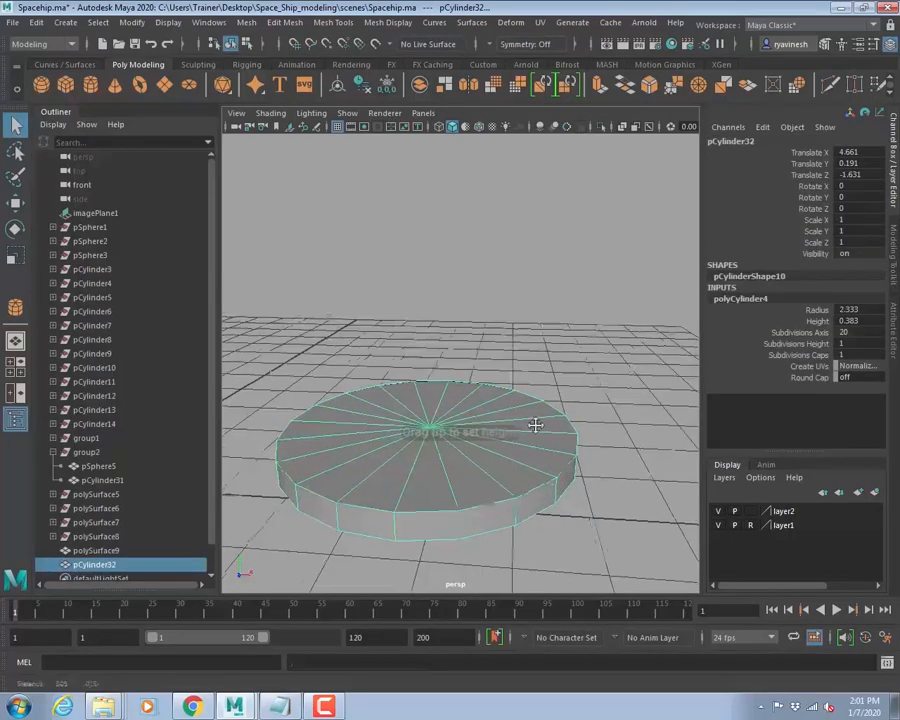
middle_click_drag(473, 388, 466, 389, "alt")
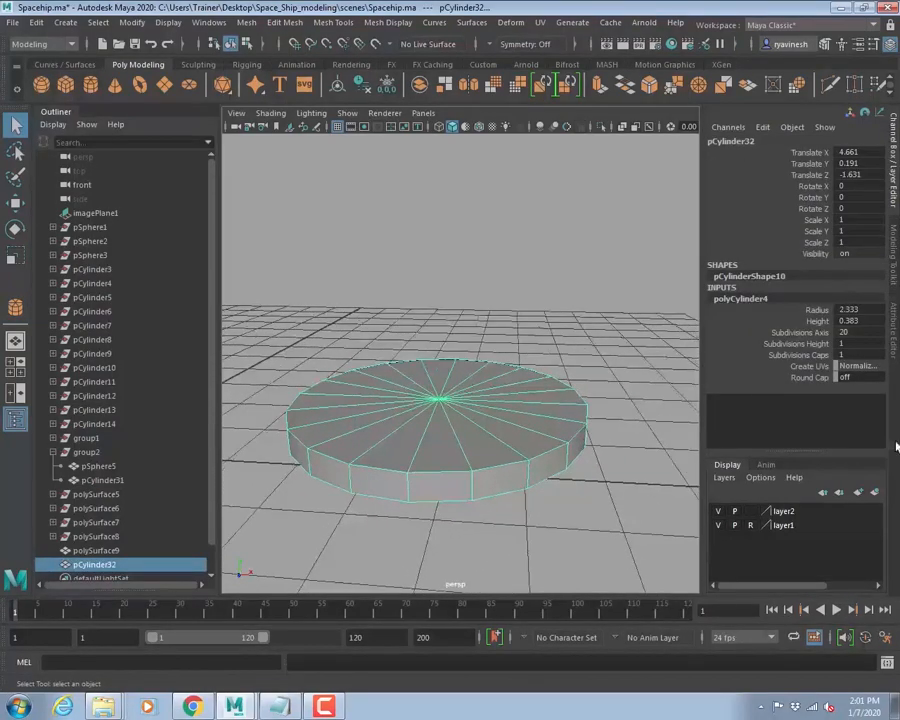
left_click(798, 354)
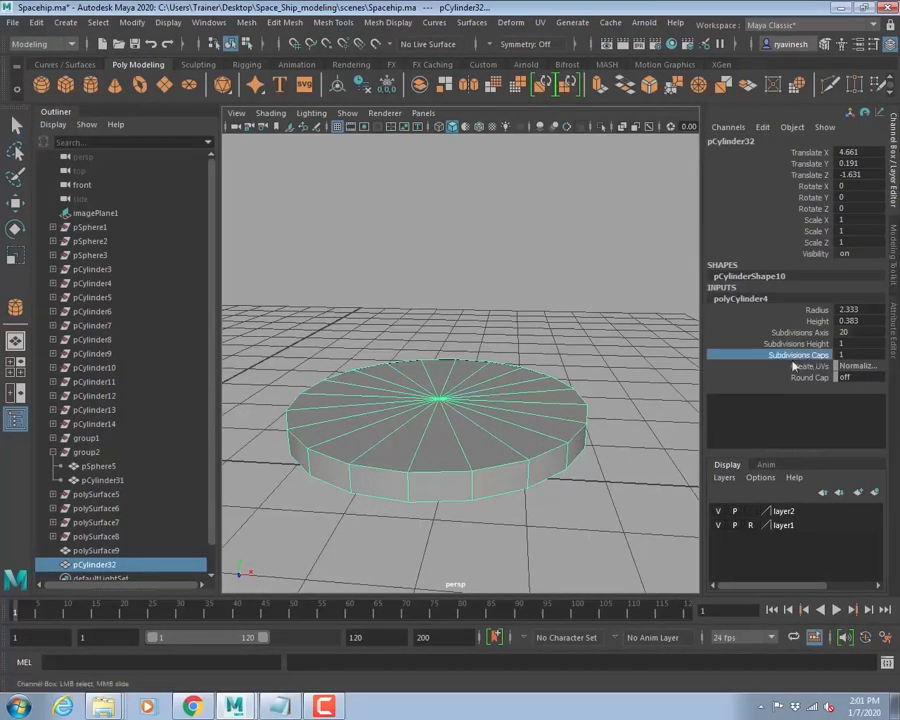
middle_click_drag(515, 313, 549, 313)
right_click_drag(434, 318, 512, 296)
- Add a nonlinear Bend deformer to the cylinder and set its handle's Z rotation to 90
left_click(510, 22)
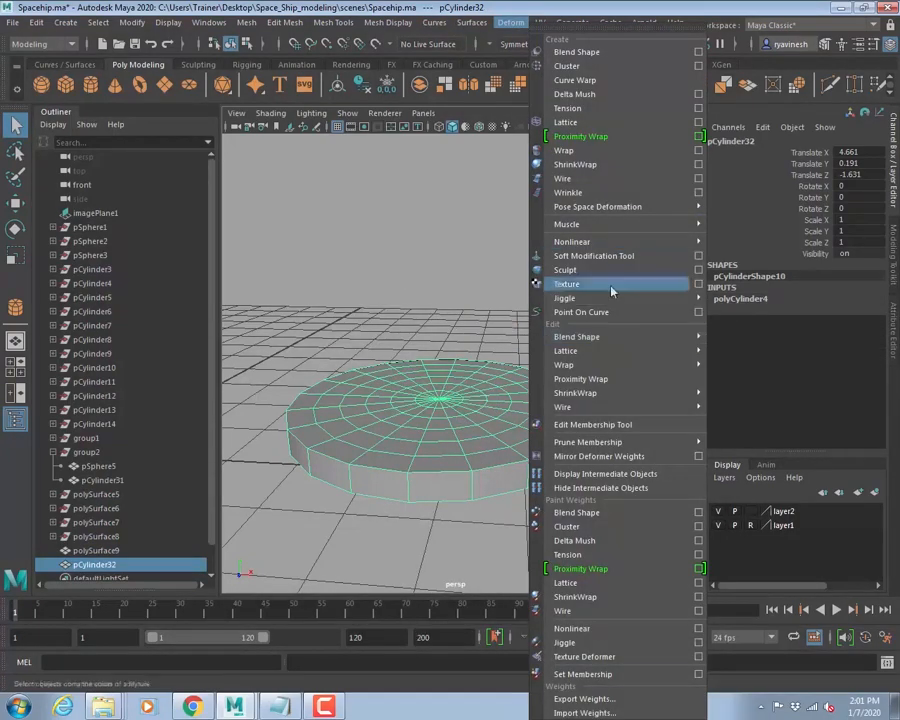
mouse_move(640, 241)
left_click(734, 242)
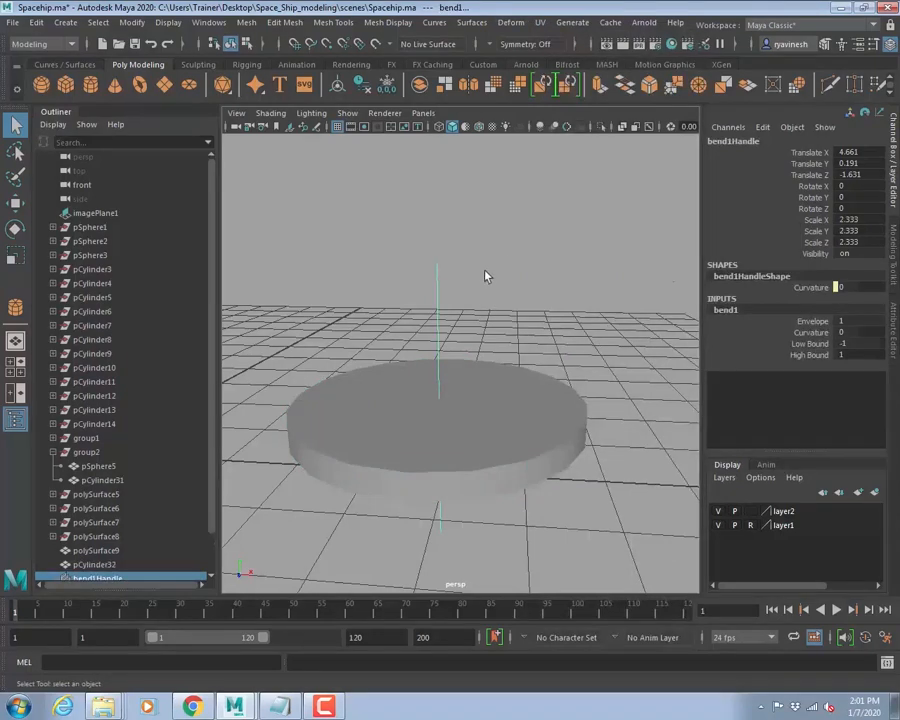
key("e")
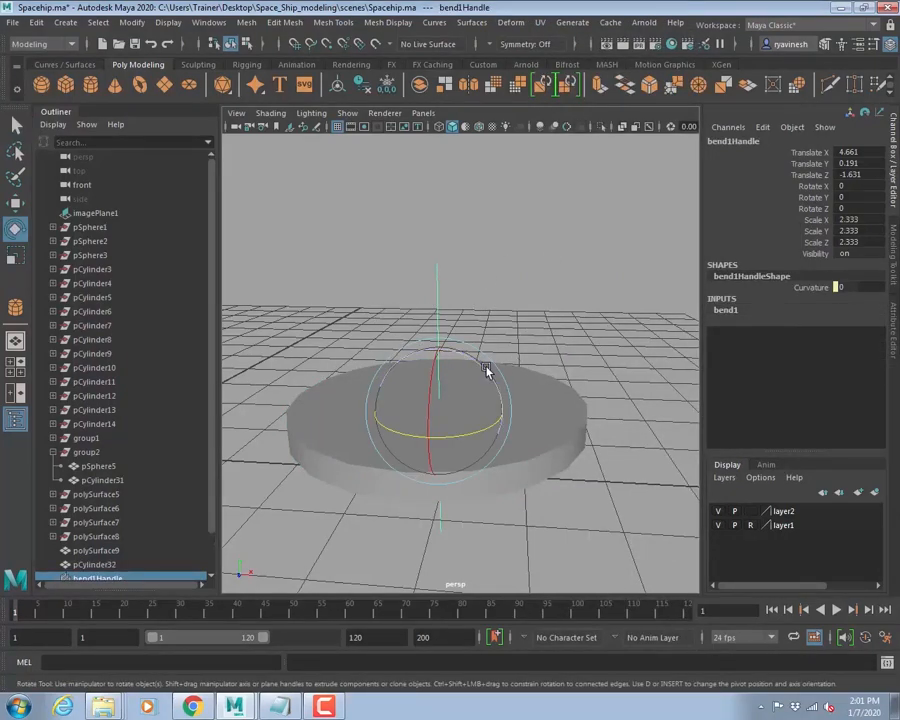
left_click_drag(486, 368, 428, 337)
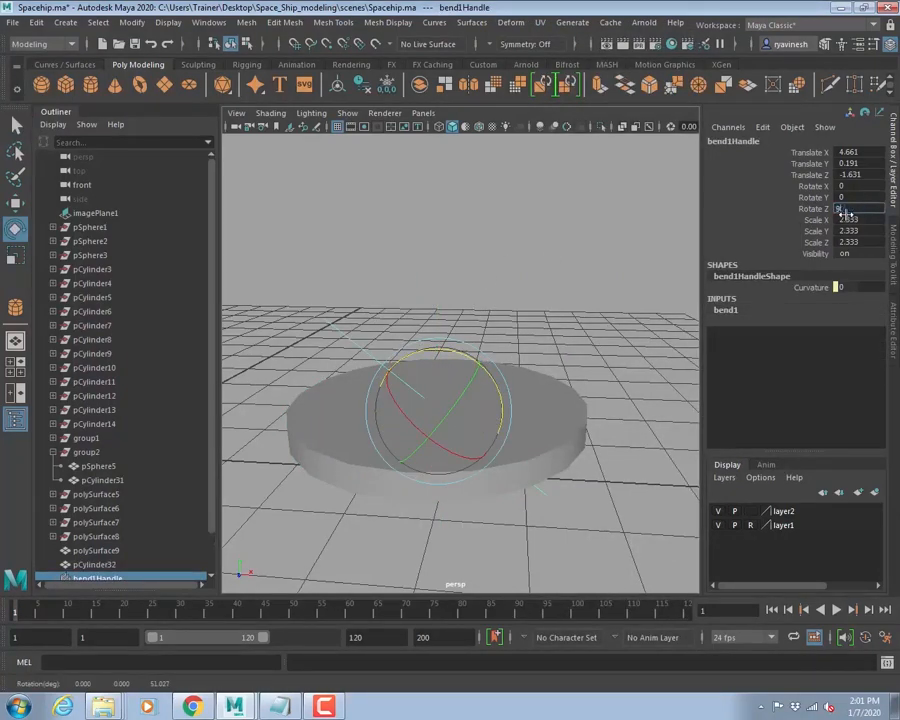
type("90")
left_click(856, 195)
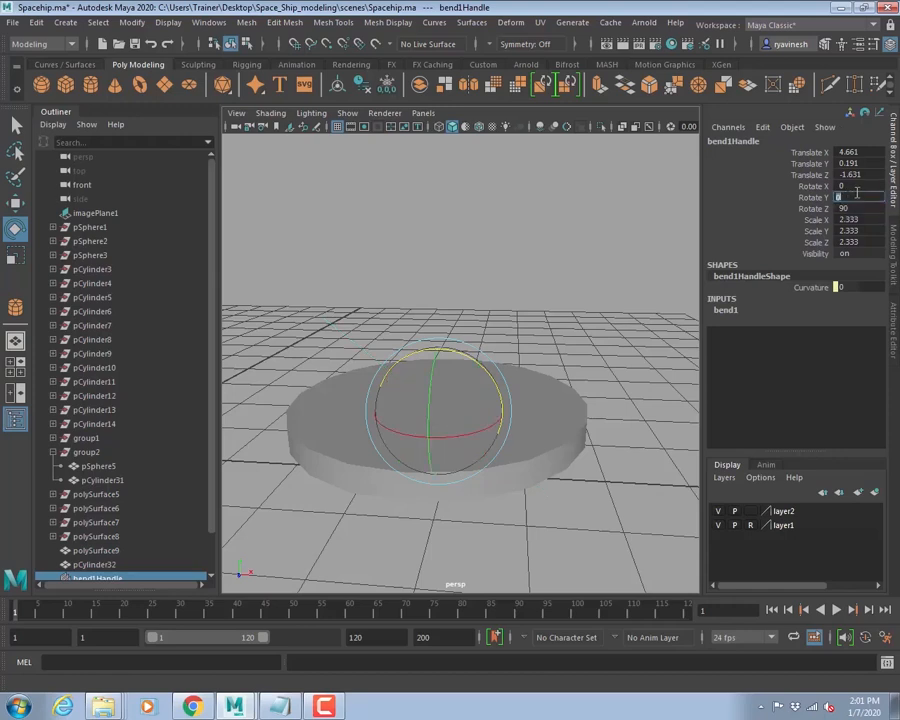
- Set the bend curvature to about 99.7 and inspect the curved cylinder from several sides
left_click(731, 314)
left_click(810, 331)
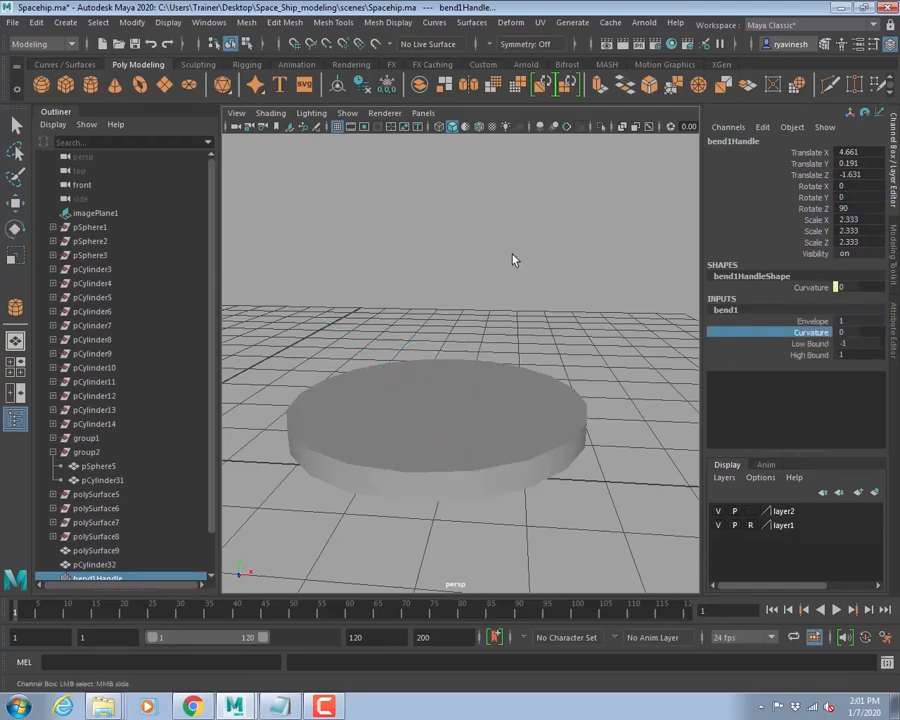
middle_click_drag(510, 256, 542, 256)
right_click_drag(570, 252, 482, 243, "alt")
left_click(552, 293)
left_click_drag(552, 294, 486, 368, "alt")
left_click(532, 268)
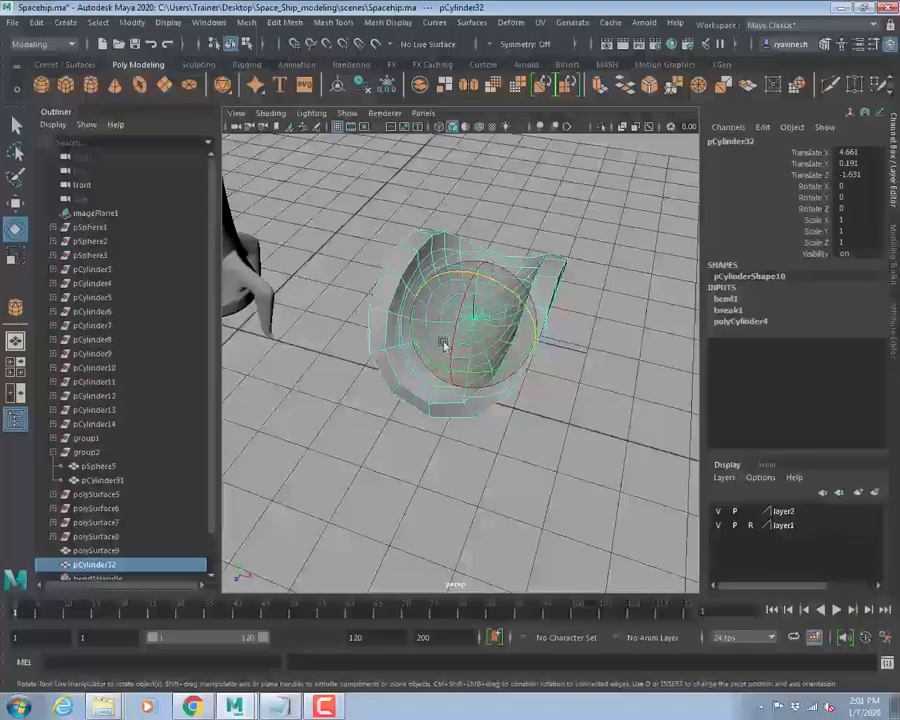
left_click_drag(538, 313, 526, 369, "alt")
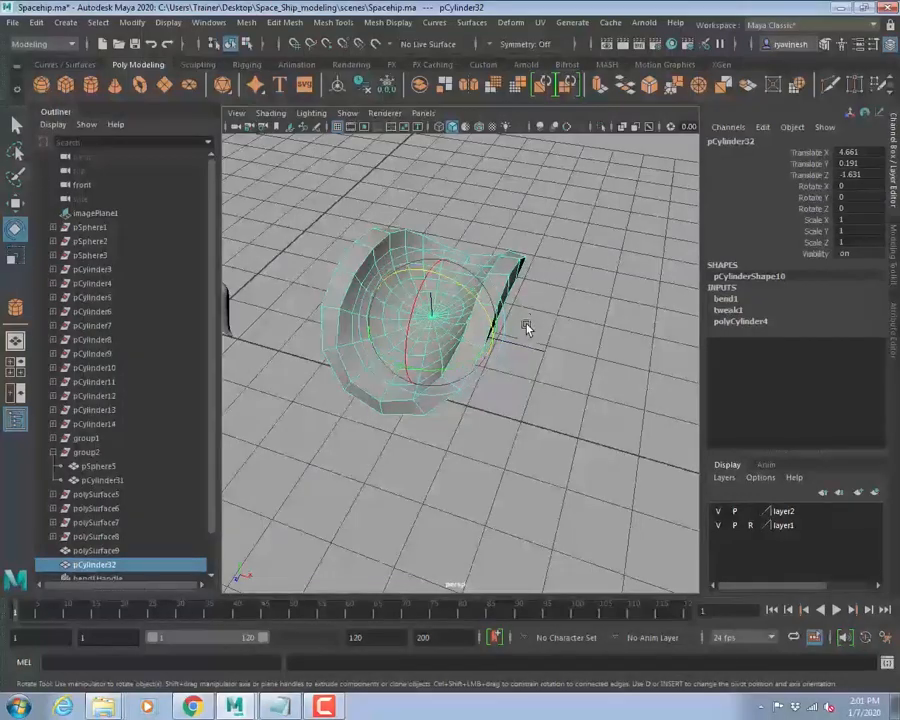
- Try deleting the bend handle on its own, and undo the deletion
left_click_drag(525, 323, 556, 409)
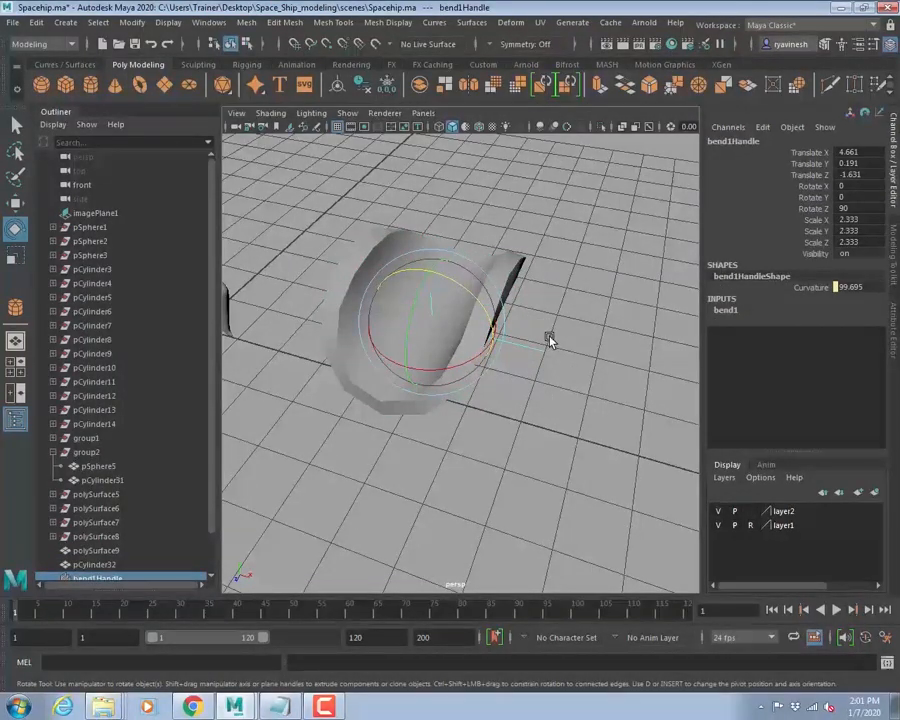
key("Delete")
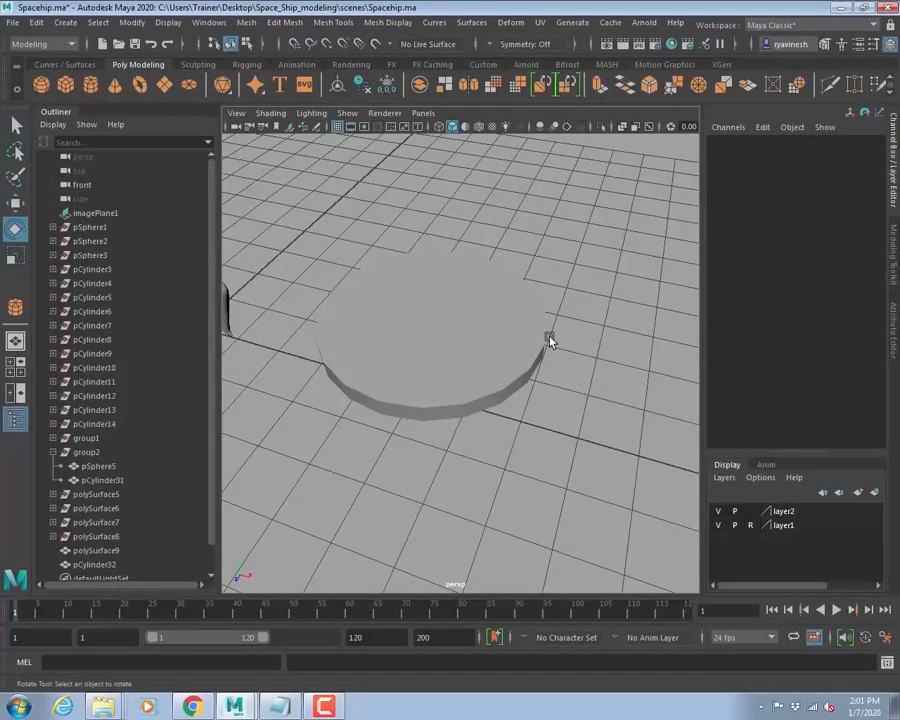
key("ctrl+z")
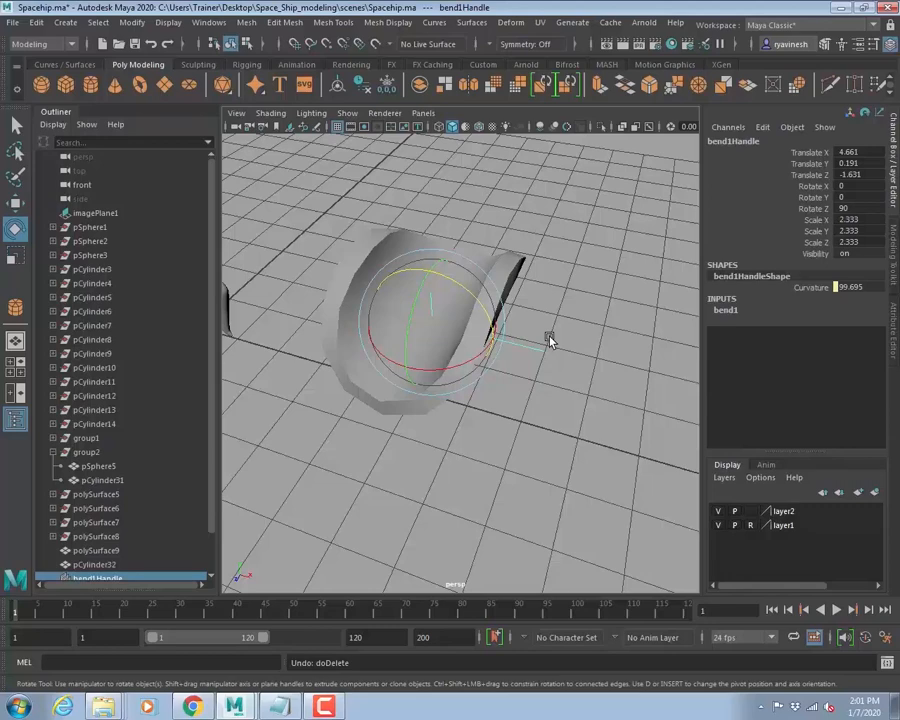
- Try moving the bent cylinder without its bend handle, and undo the move
left_click(622, 247)
scroll(474, 308, "down", 3)
left_click(474, 308)
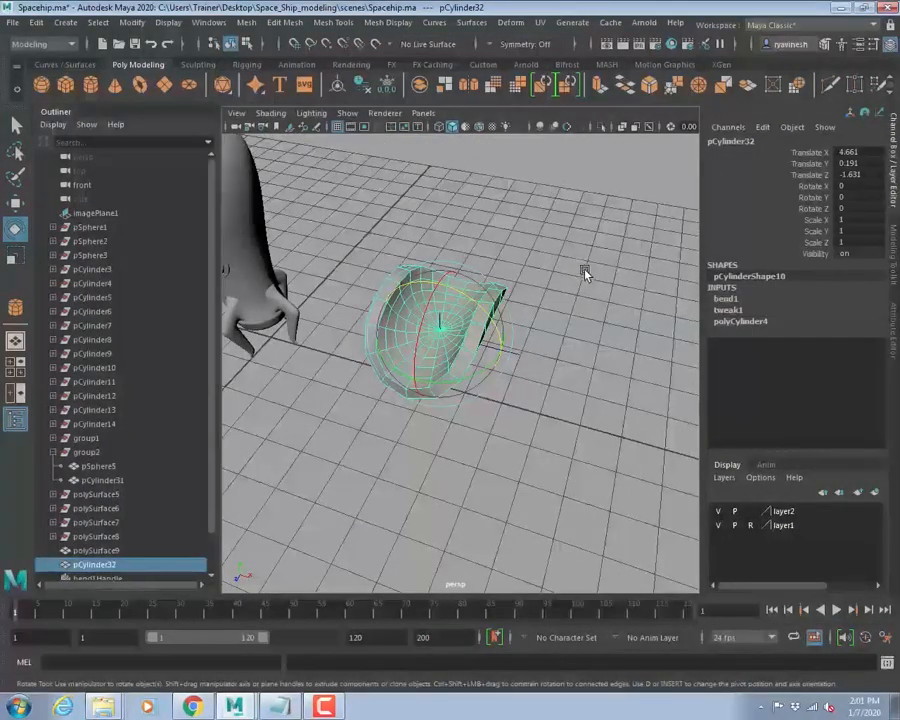
key("w")
left_click_drag(441, 280, 486, 351)
key("ctrl+z")
- Move the cylinder together with its bend handle up to about Y 1.81, and undo the move
left_click(503, 381)
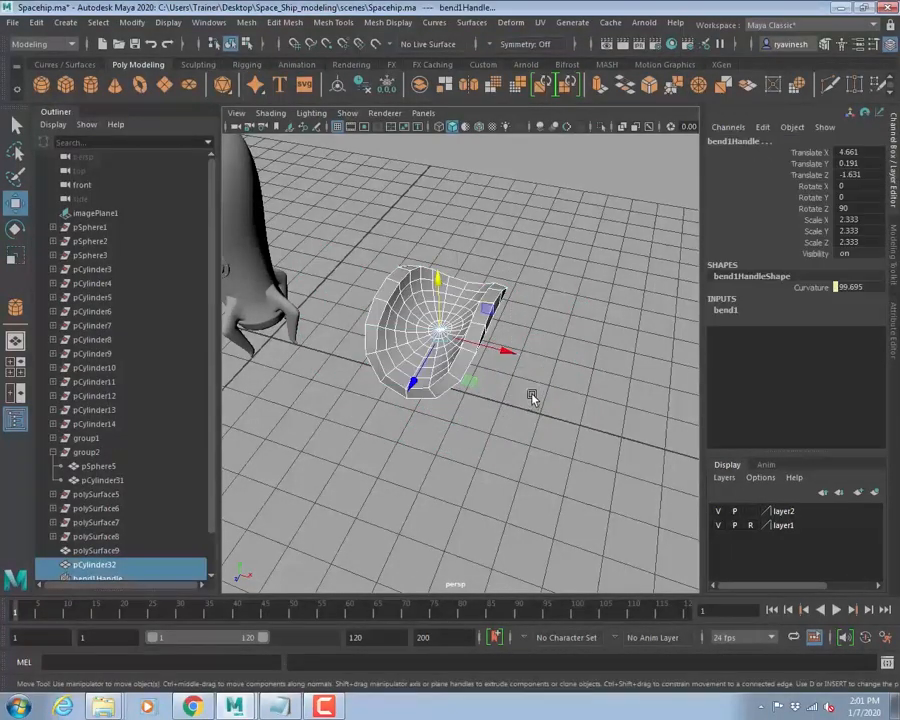
left_click_drag(440, 278, 481, 217)
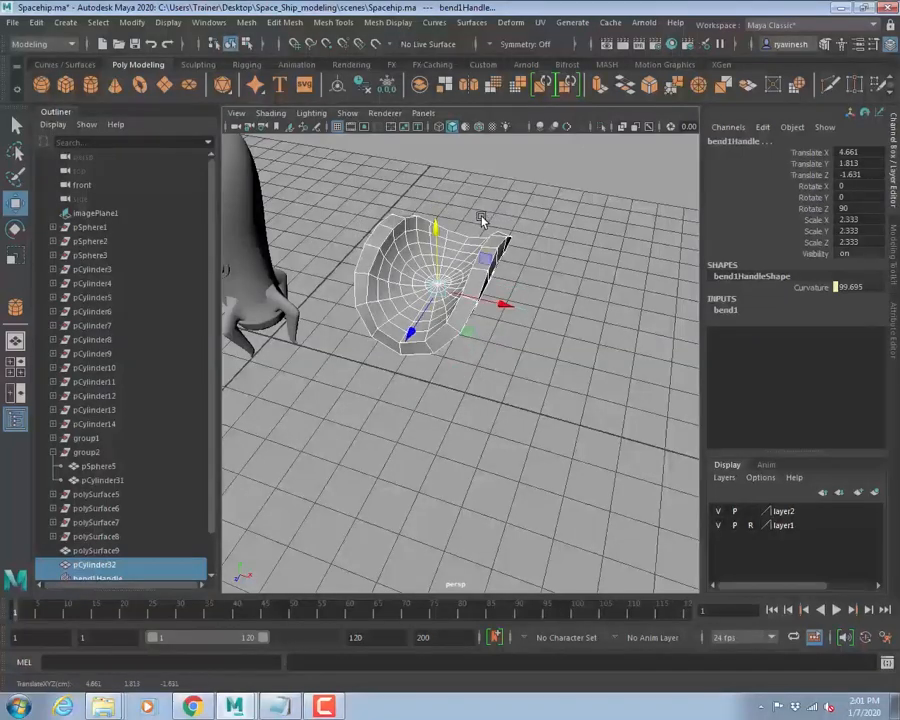
key("ctrl+z")
- Duplicate the bent cylinder, move the copy to about X 9.88, and compare its input history with the original's
left_click(536, 242)
left_click(463, 297)
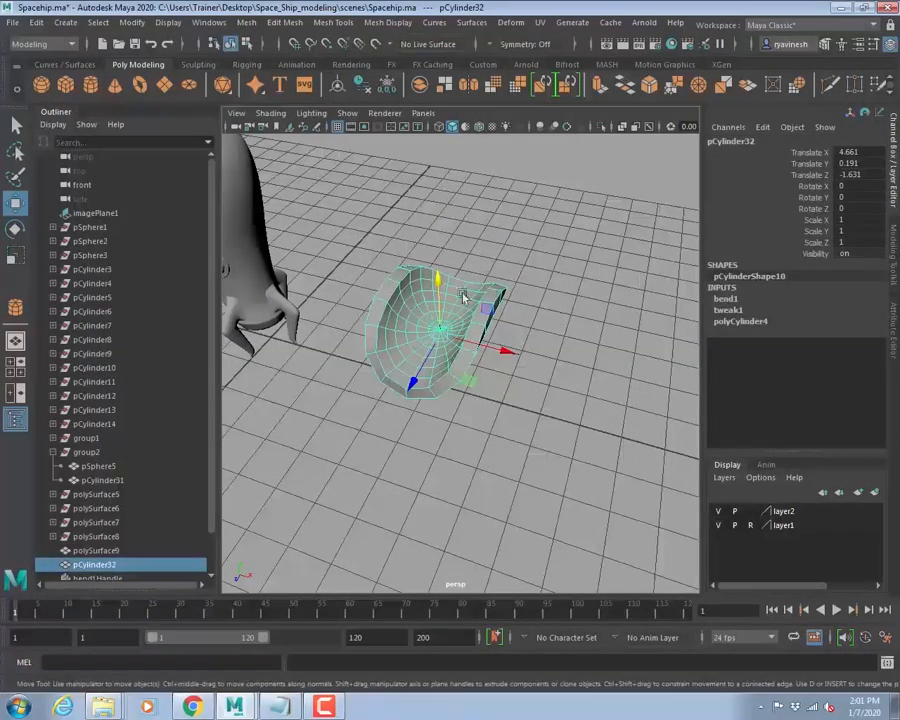
left_click_drag(470, 300, 432, 313, "alt")
right_click_drag(432, 313, 508, 303, "alt")
middle_click_drag(508, 305, 444, 322, "alt")
right_click_drag(546, 323, 500, 304, "alt")
key("ctrl+d")
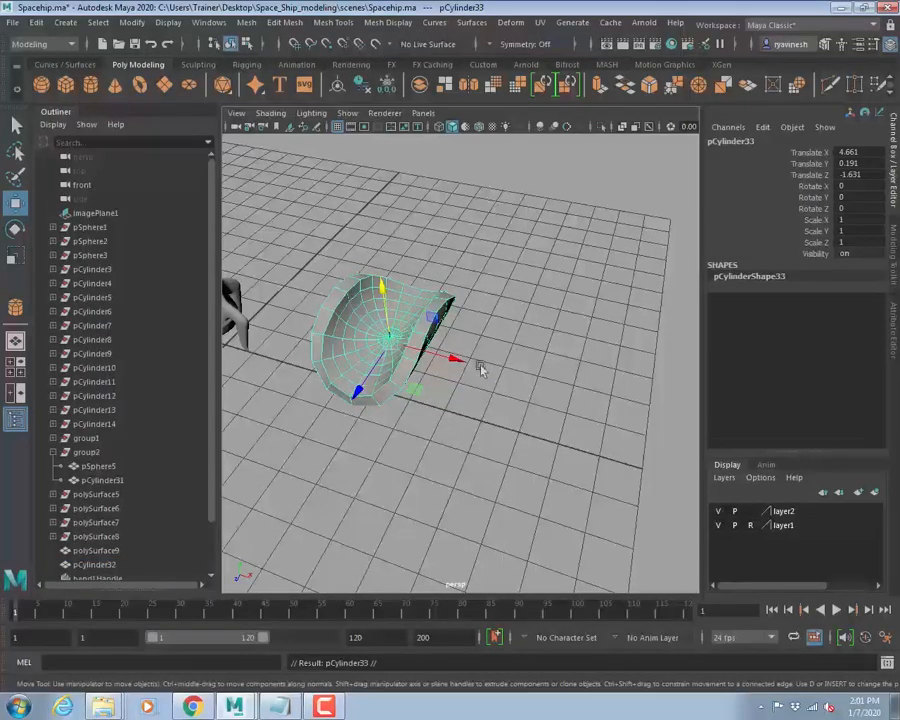
left_click_drag(461, 362, 657, 386)
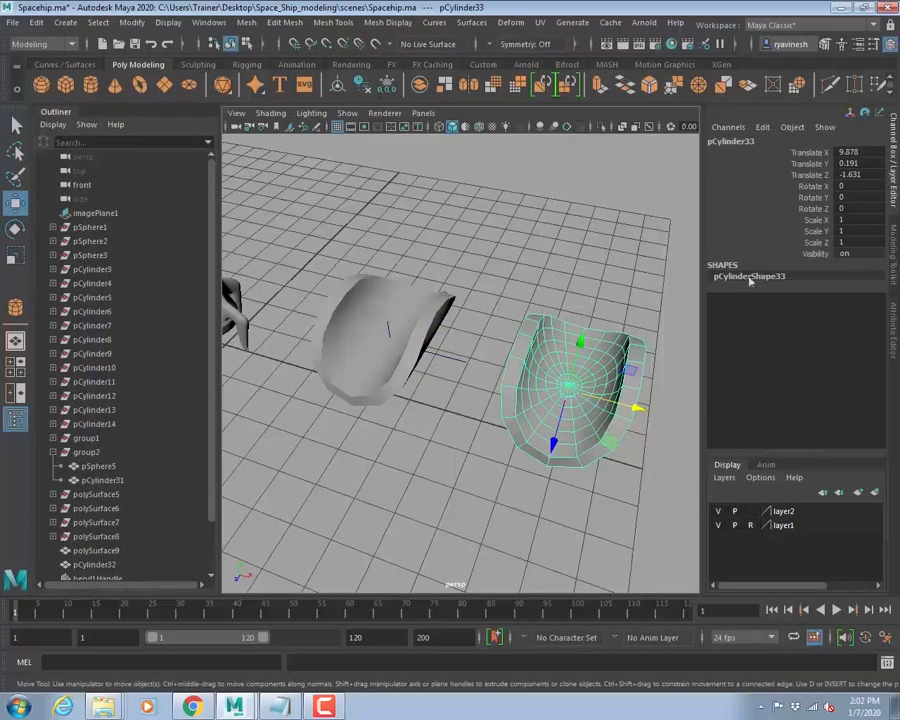
left_click(422, 304)
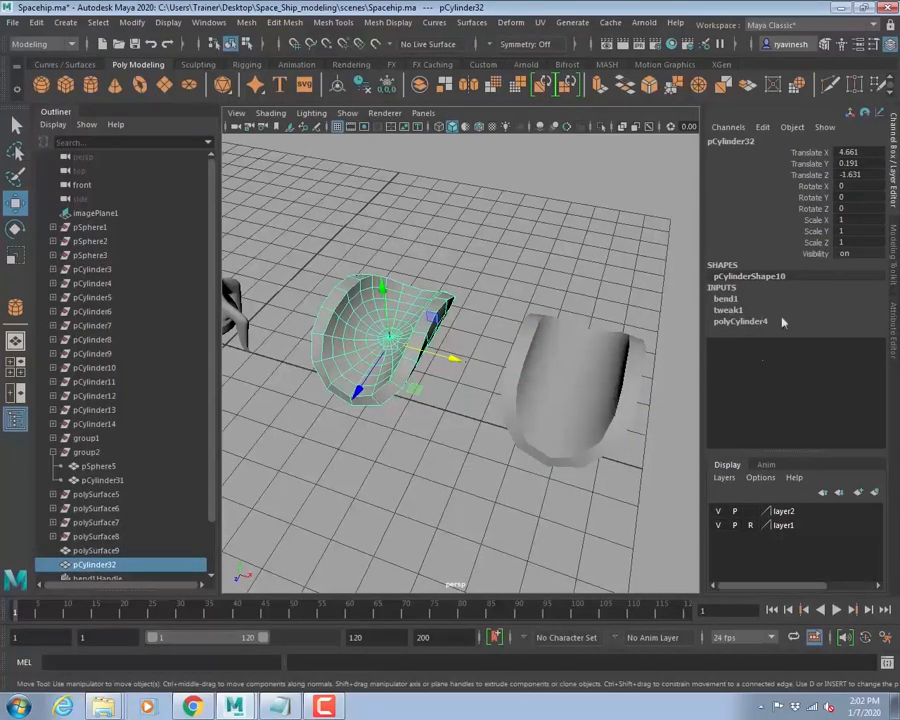
left_click(573, 374)
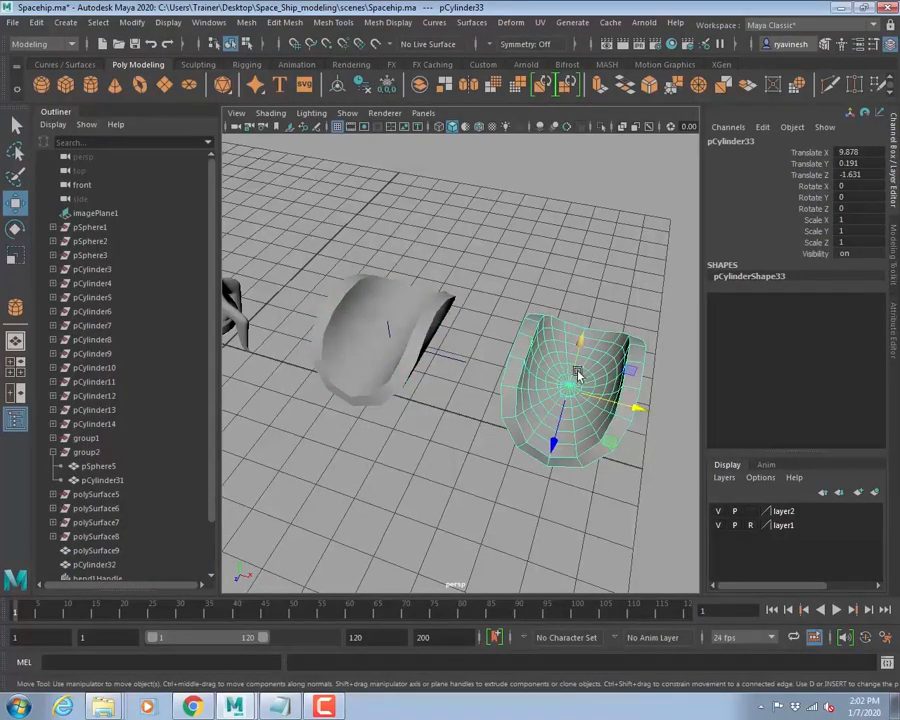
- Try deleting the original cylinder with its bend handle, undo that, and delete the duplicate instead
left_click(388, 396)
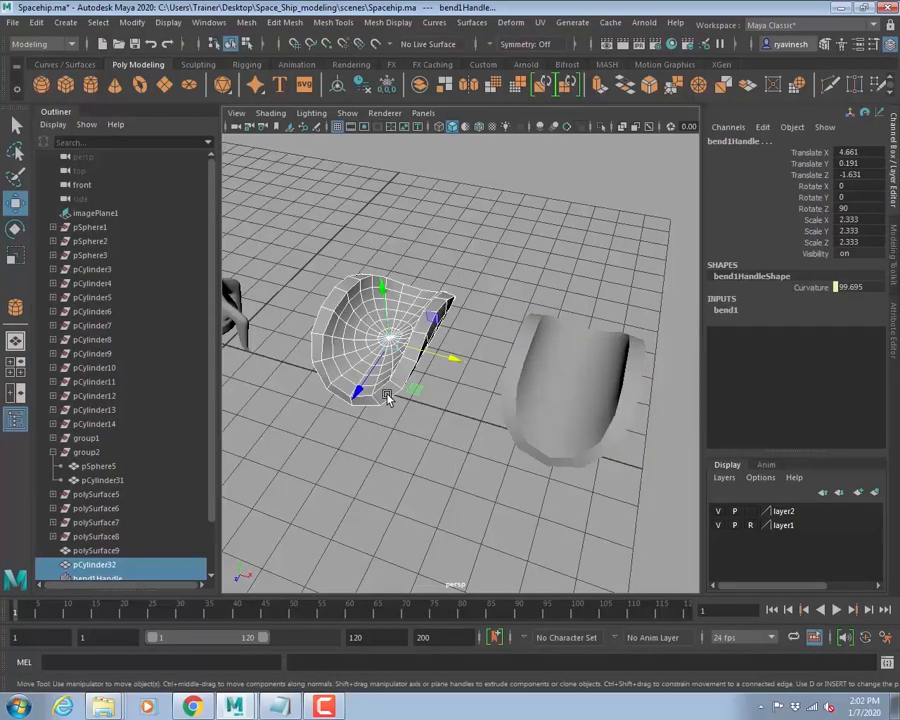
key("Delete")
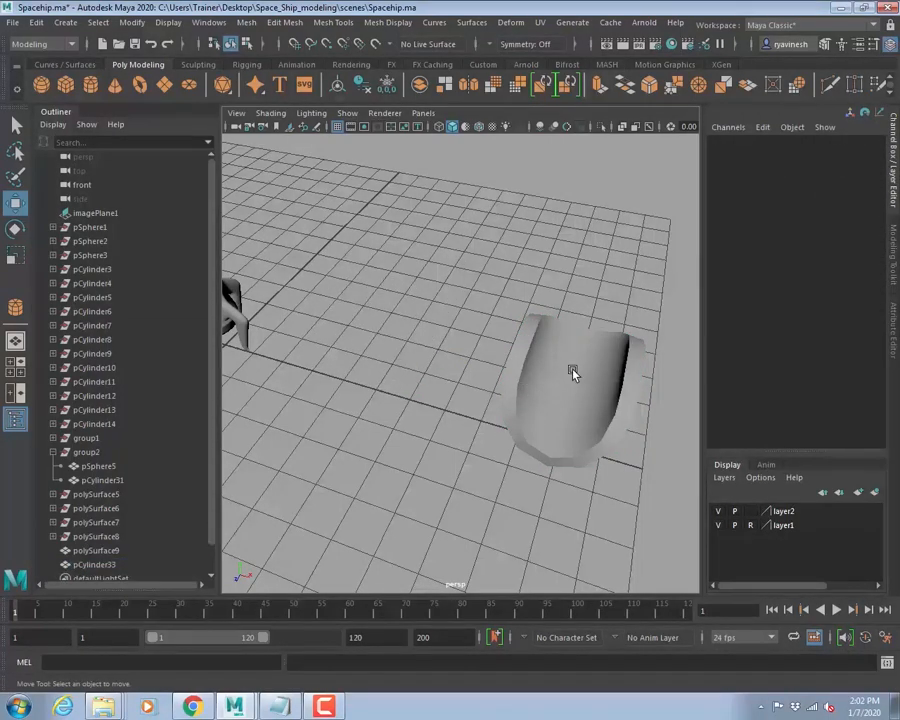
key("ctrl+z")
left_click(518, 369)
key("Delete")
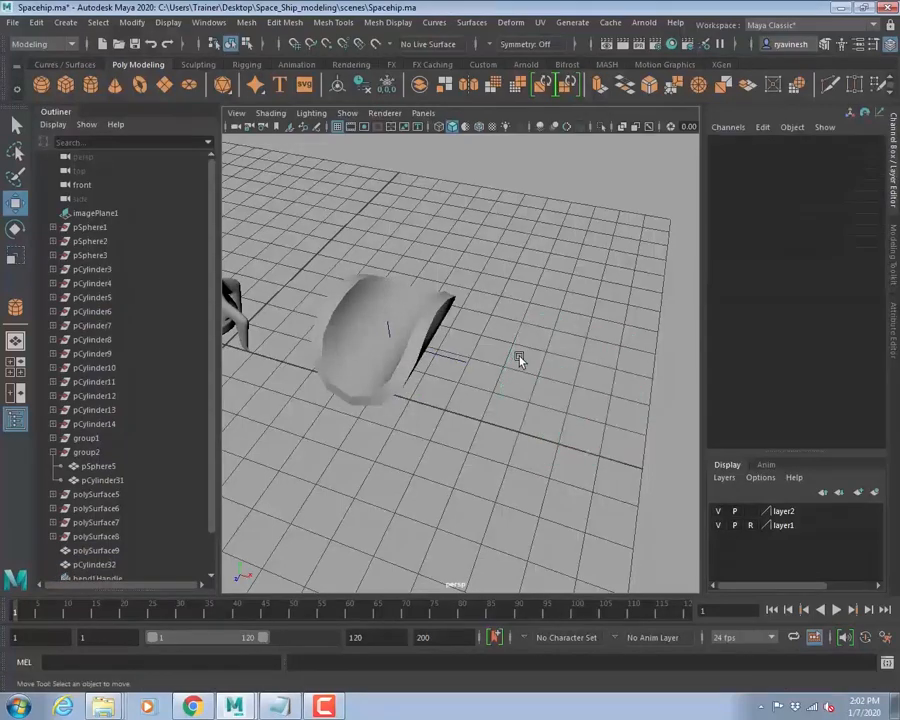
- Delete the construction history of the bent cylinder
left_click(418, 312)
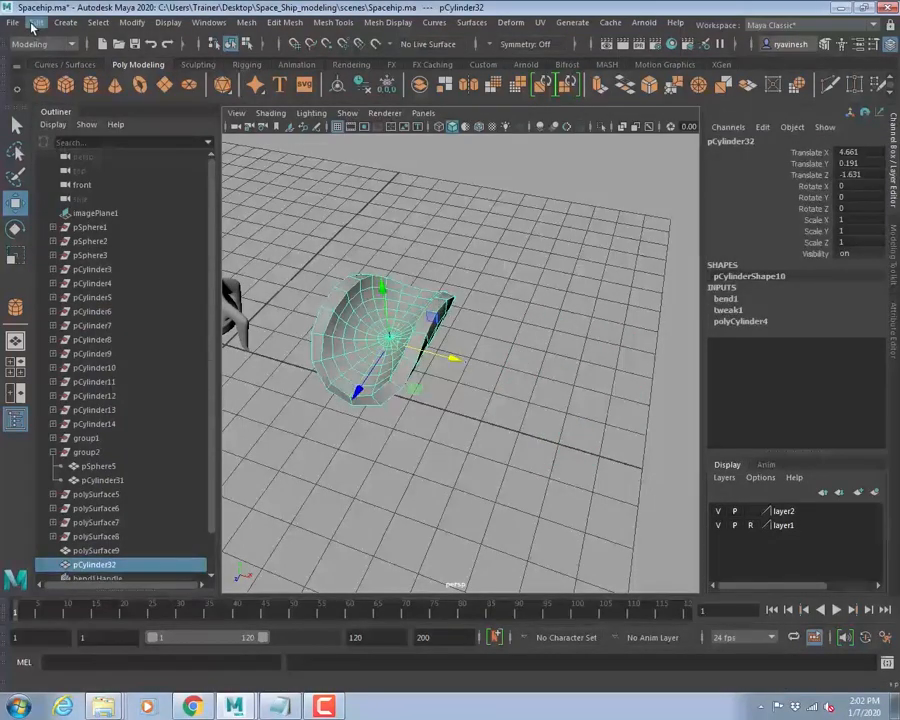
left_click(36, 22)
mouse_move(140, 188)
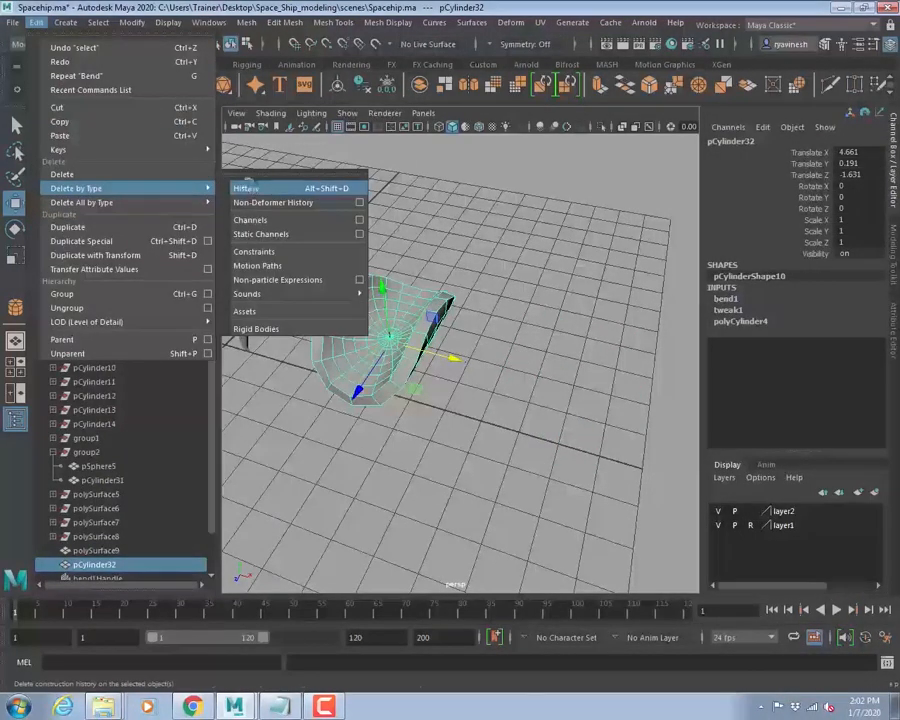
left_click(248, 180)
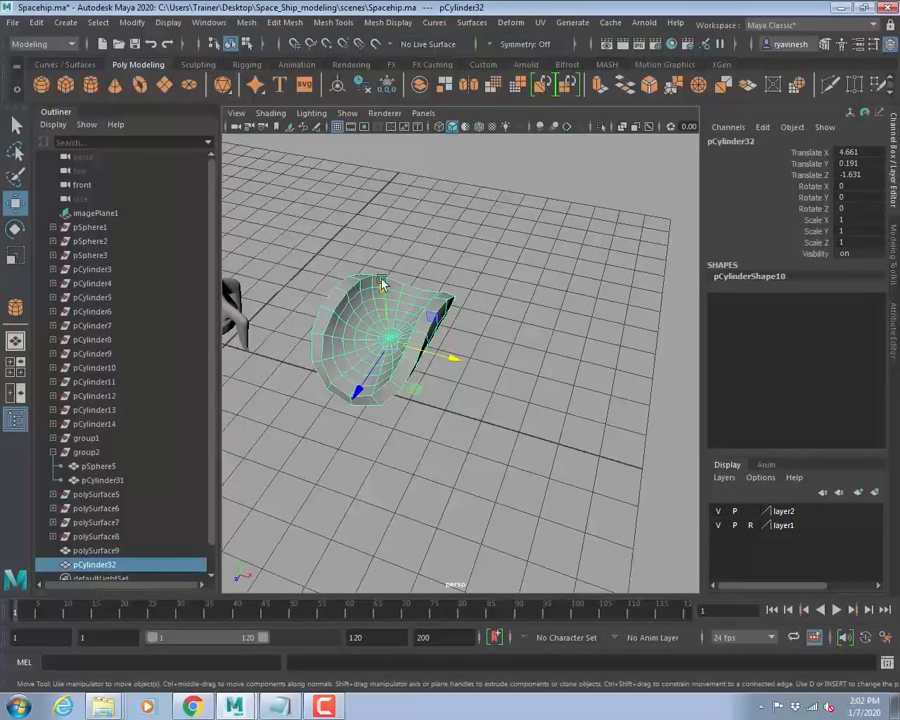
- Move the bent cylinder up to about Y 2.76, and delete it
left_click_drag(381, 285, 343, 195)
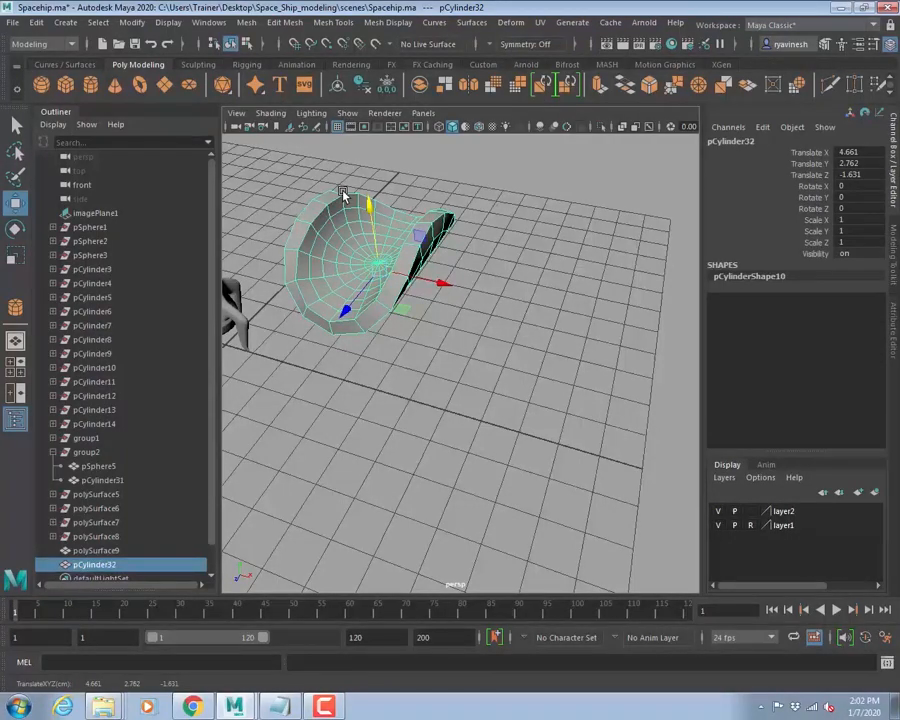
key("Delete")
- Delete the construction history of the two round window groups, group1 and group2, on the spaceship body, and clear the selection
middle_click_drag(372, 280, 457, 418, "alt")
left_click_drag(457, 418, 384, 343, "alt")
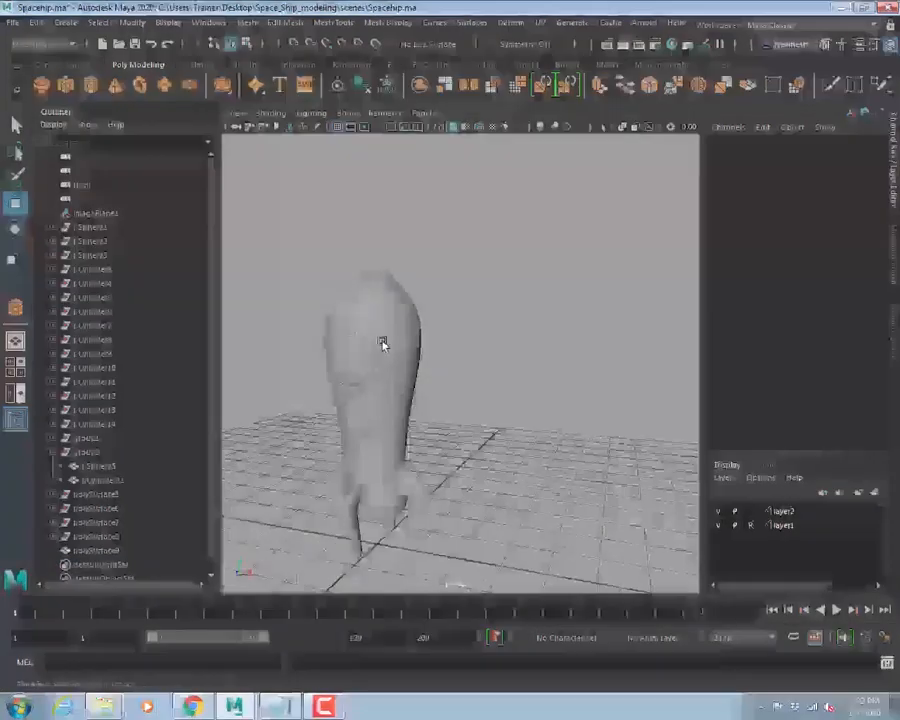
right_click_drag(384, 343, 335, 378, "alt")
left_click_drag(335, 378, 456, 351, "alt")
right_click_drag(456, 351, 484, 367, "alt")
middle_click_drag(484, 367, 478, 337, "alt")
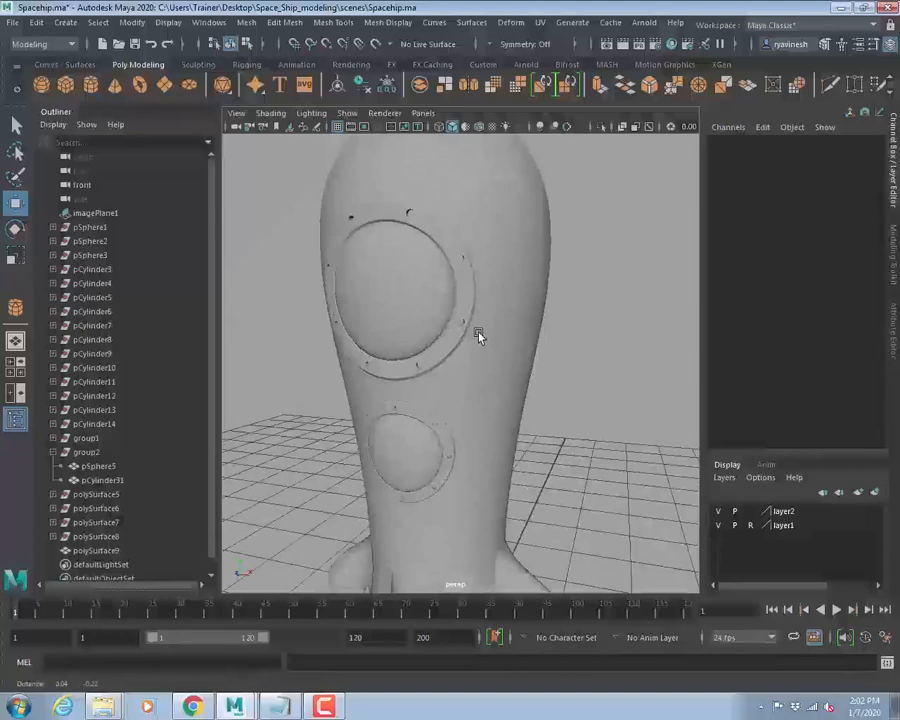
left_click(406, 285)
left_click(388, 464, "shift")
key("Up")
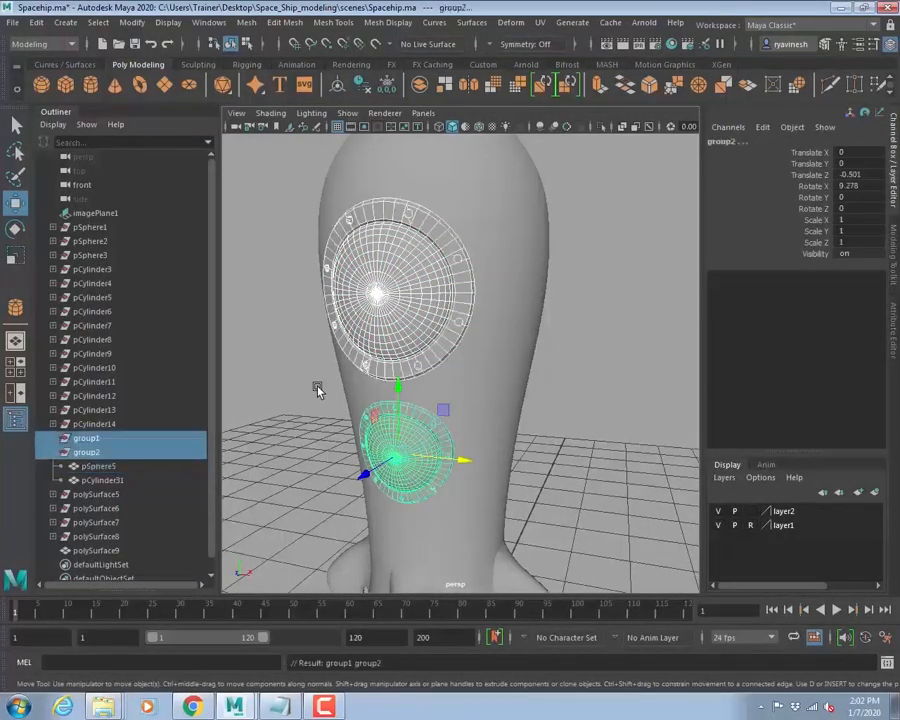
left_click(36, 22)
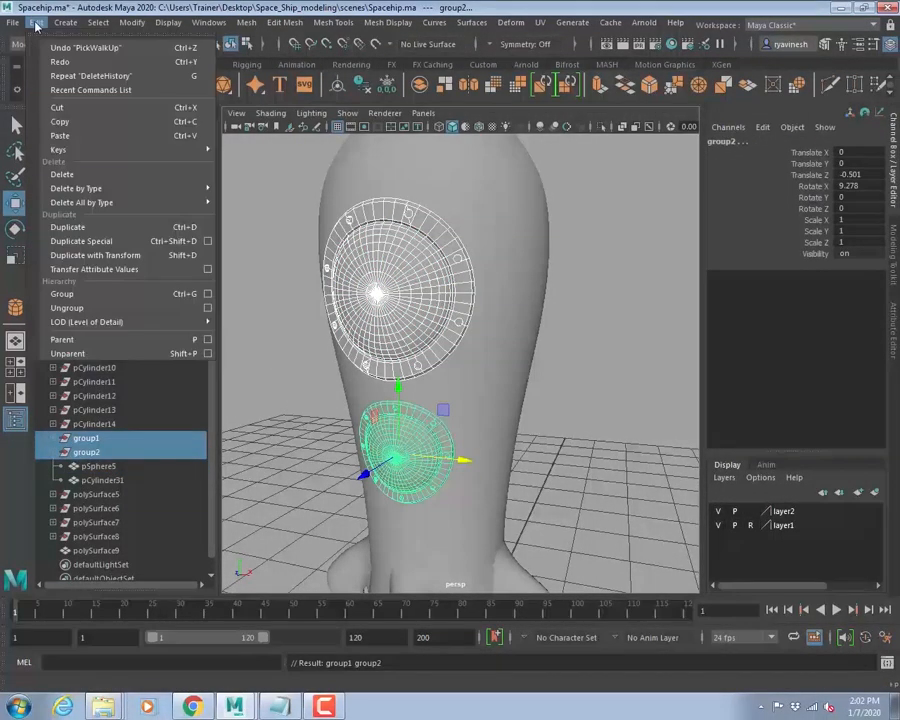
mouse_move(126, 190)
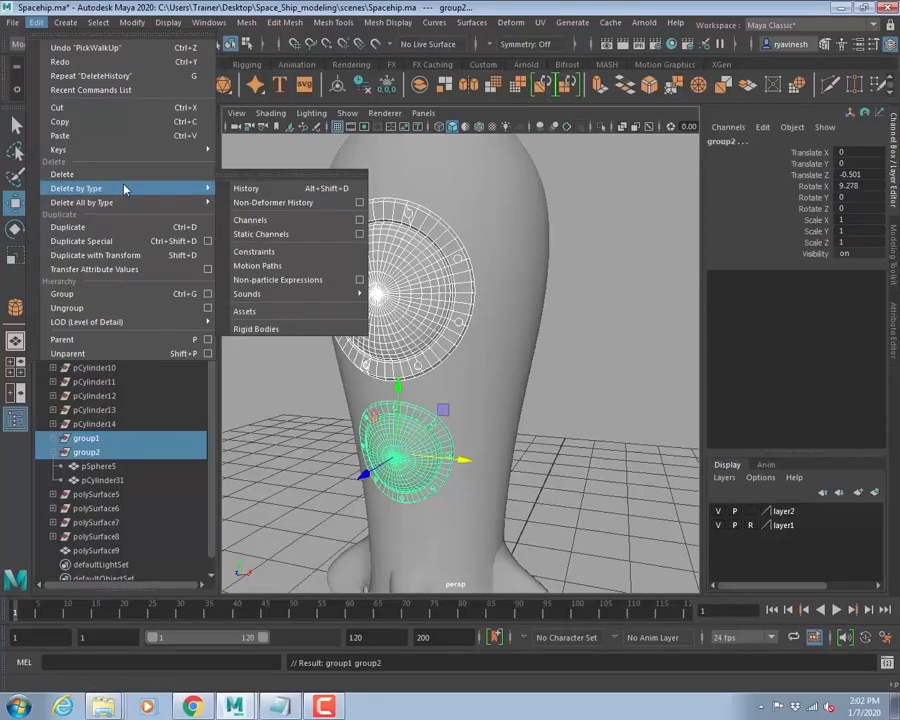
left_click(272, 189)
left_click(666, 289)
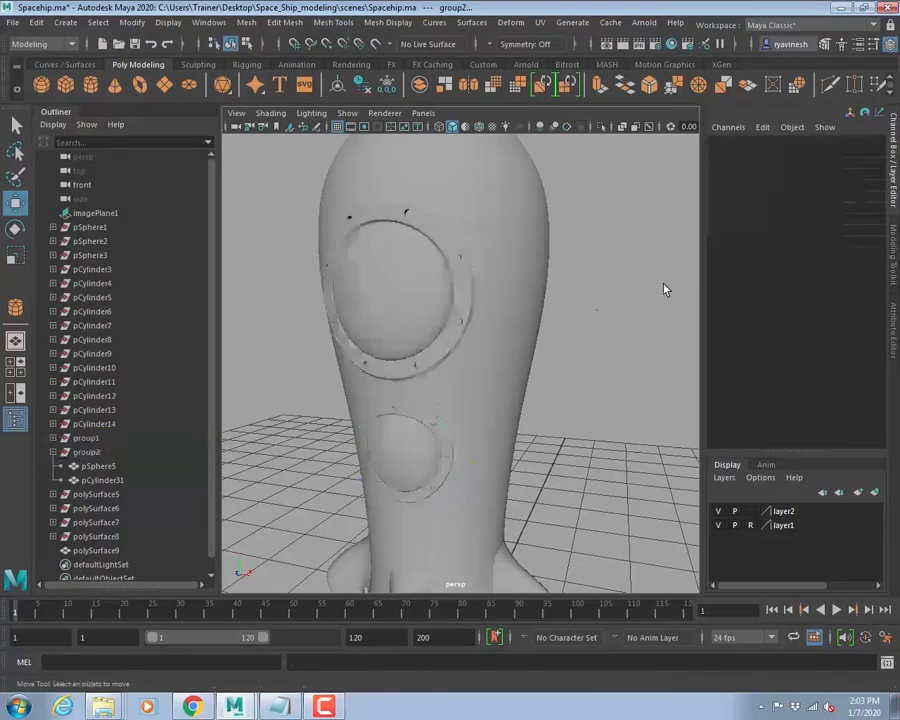
- Inspect the two round windows on the spaceship body from the side, and select the body
mouse_move(500, 379)
left_mouse_down("alt")
mouse_move(536, 370)
mouse_move(512, 370)
left_mouse_up("alt")
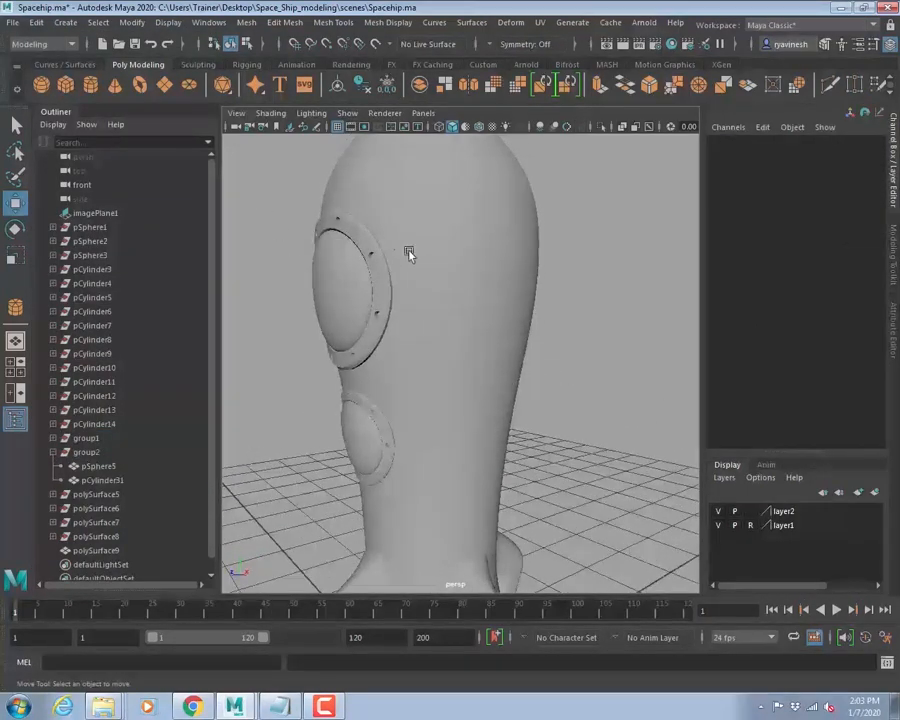
left_click_drag(383, 317, 463, 314, "alt")
scroll(472, 331, "up", 6)
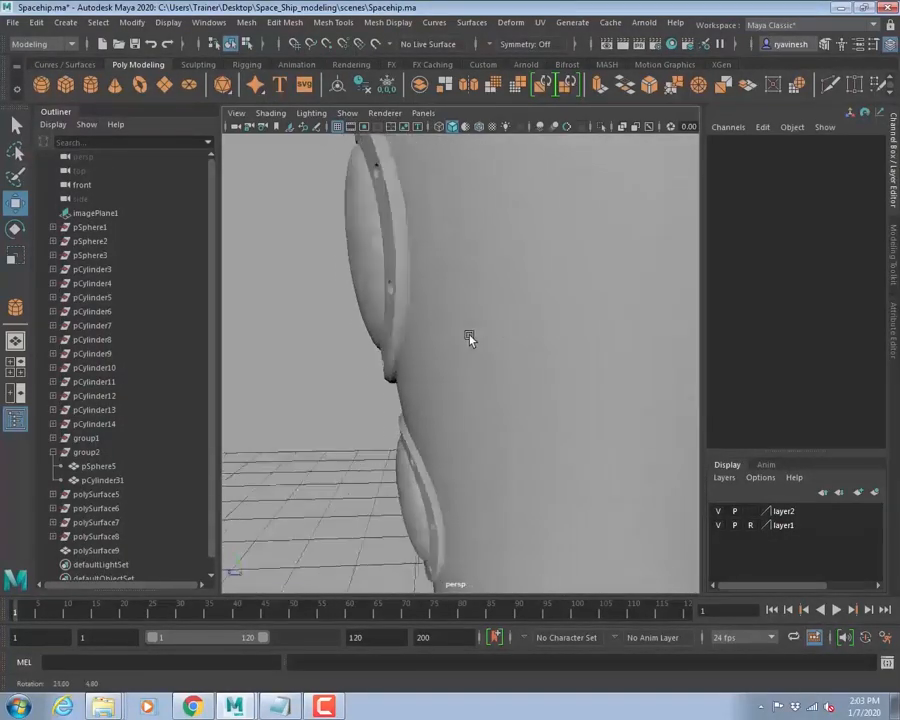
left_click_drag(590, 323, 448, 355, "alt")
left_click(448, 355)
left_click_drag(557, 318, 530, 311, "alt")
- Show the front view with the rocket reference image at full size, and deselect the spaceship body
key("space")
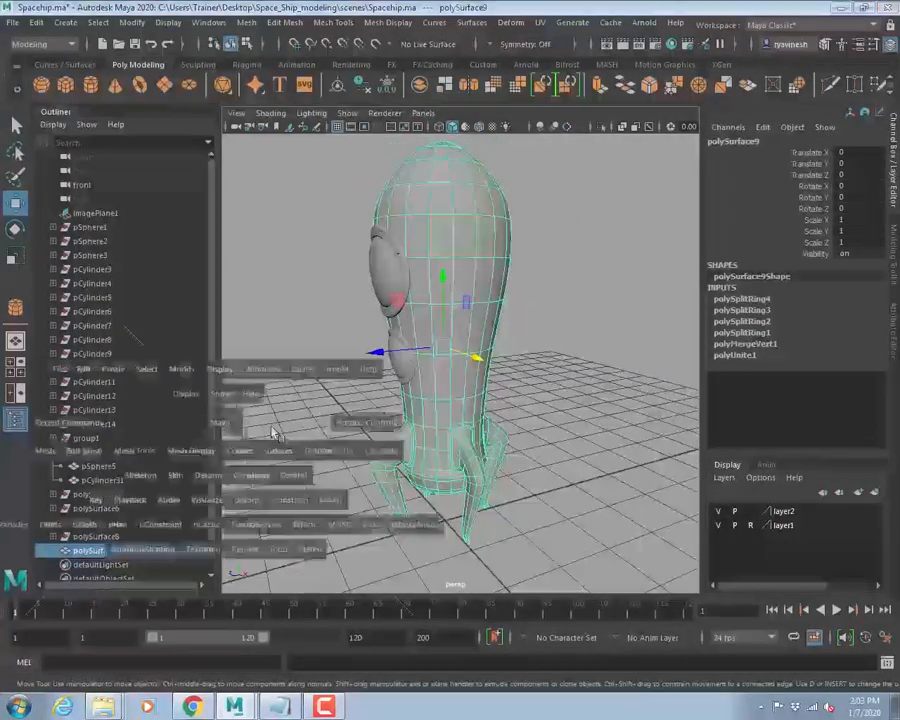
left_click(16, 369)
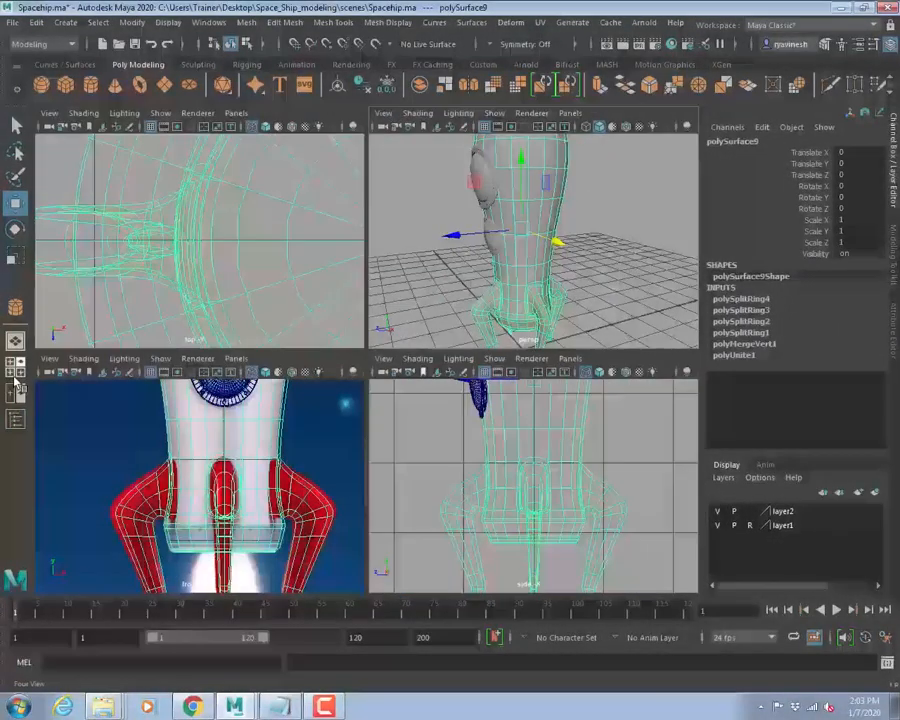
key("space")
right_click_drag(486, 374, 455, 346, "alt")
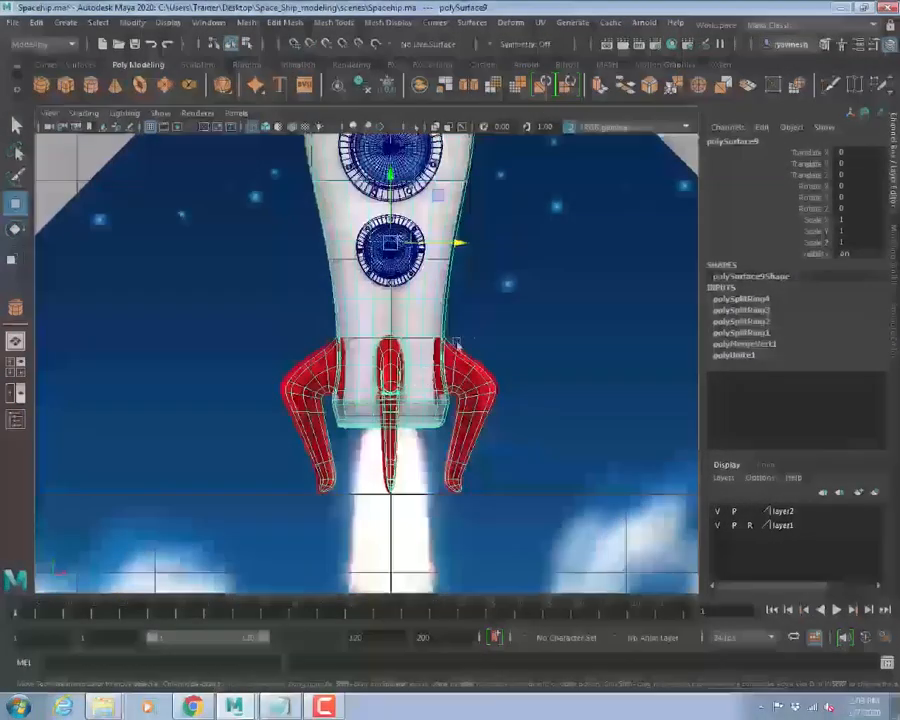
middle_click_drag(455, 346, 421, 459, "alt")
left_click(619, 192)
- Examine the body, the round windows and the base ring of the spaceship against the front reference image
middle_click_drag(348, 270, 356, 342, "alt")
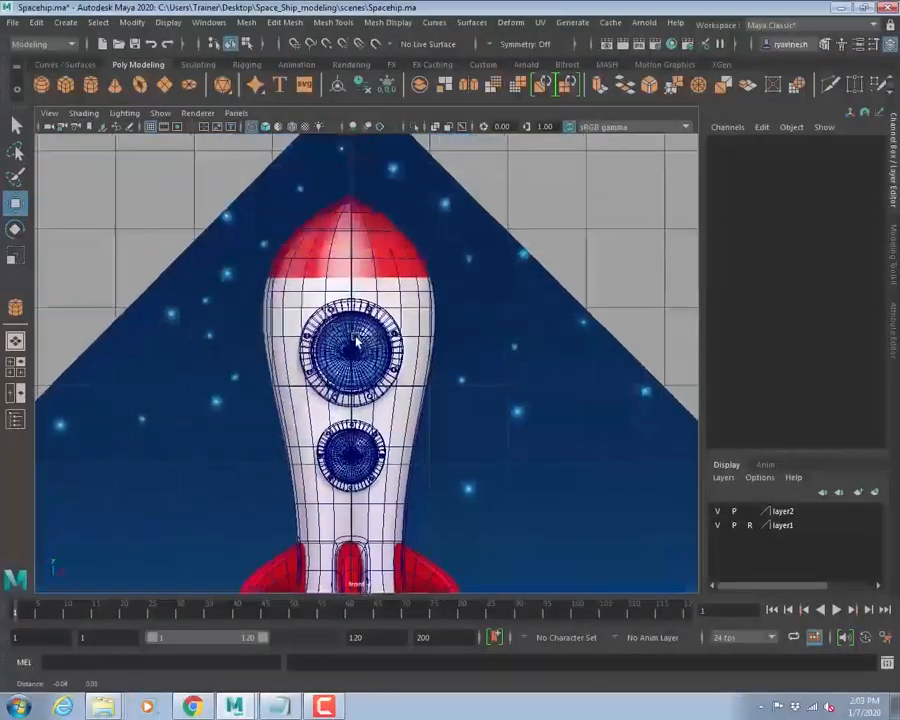
right_click_drag(356, 342, 375, 313, "alt")
middle_click_drag(416, 386, 390, 370, "alt")
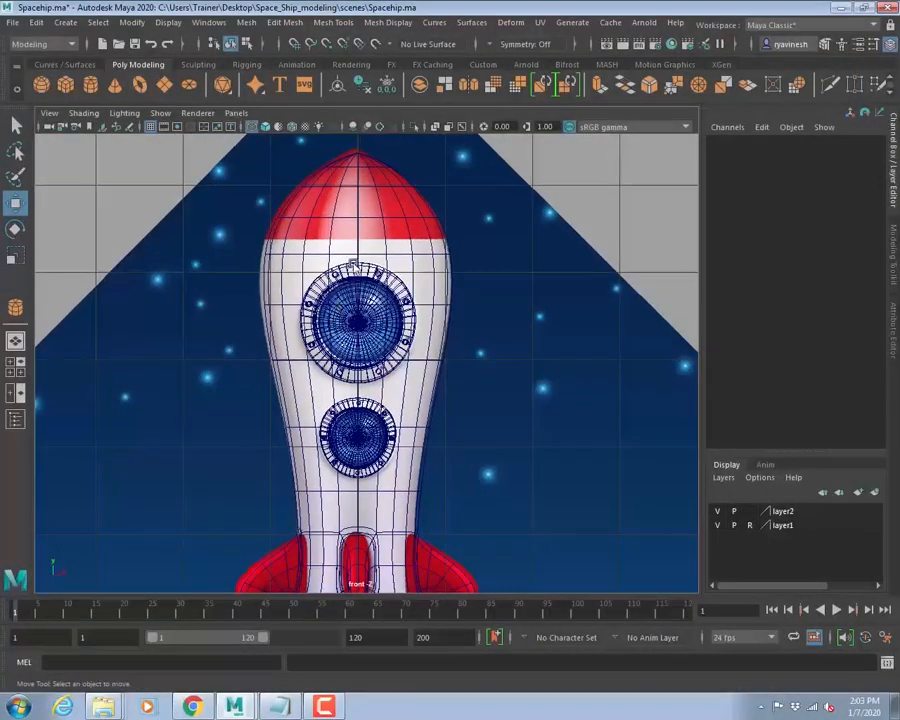
middle_click_drag(292, 262, 305, 311, "alt")
right_click_drag(305, 311, 476, 322, "alt")
middle_click_drag(422, 458, 437, 243, "alt")
middle_click_drag(446, 452, 458, 301, "alt")
right_click_drag(458, 301, 798, 387, "alt")
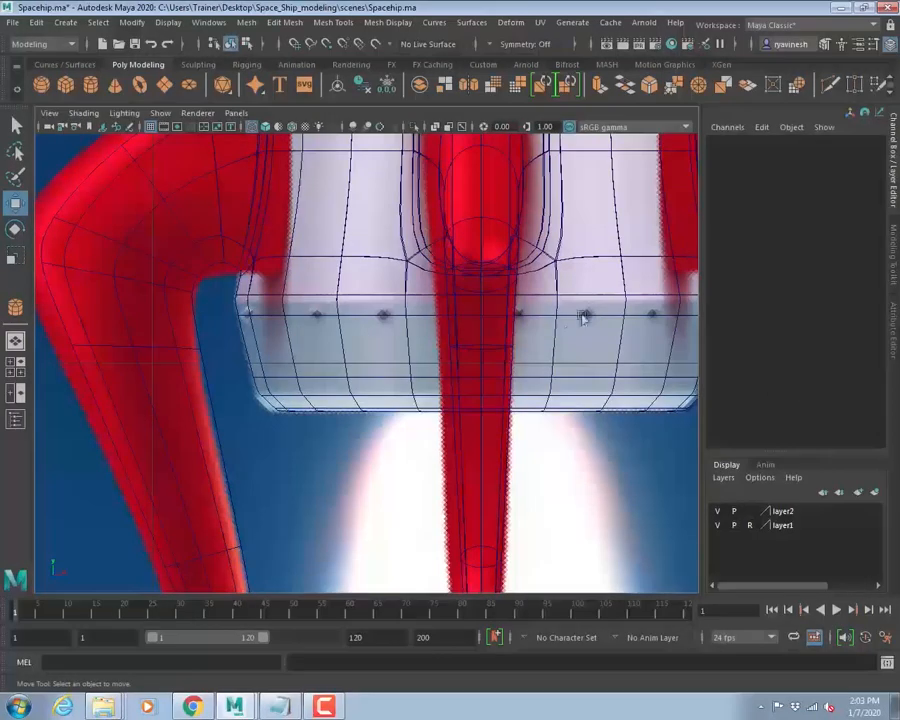
right_click_drag(516, 307, 464, 315, "alt")
middle_click_drag(460, 275, 481, 343, "alt")
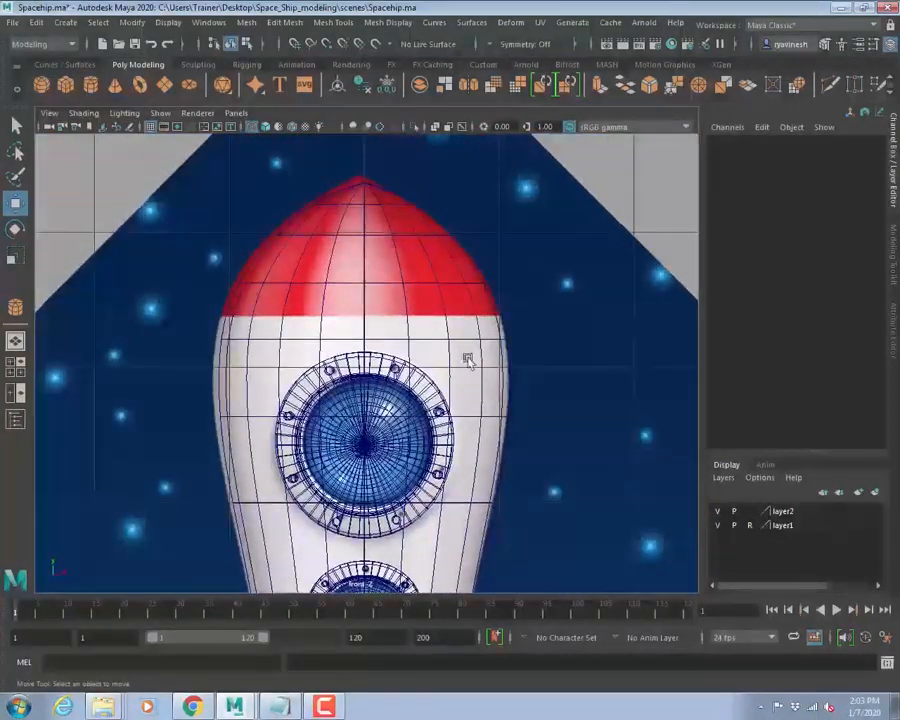
right_click_drag(330, 286, 394, 364, "alt")
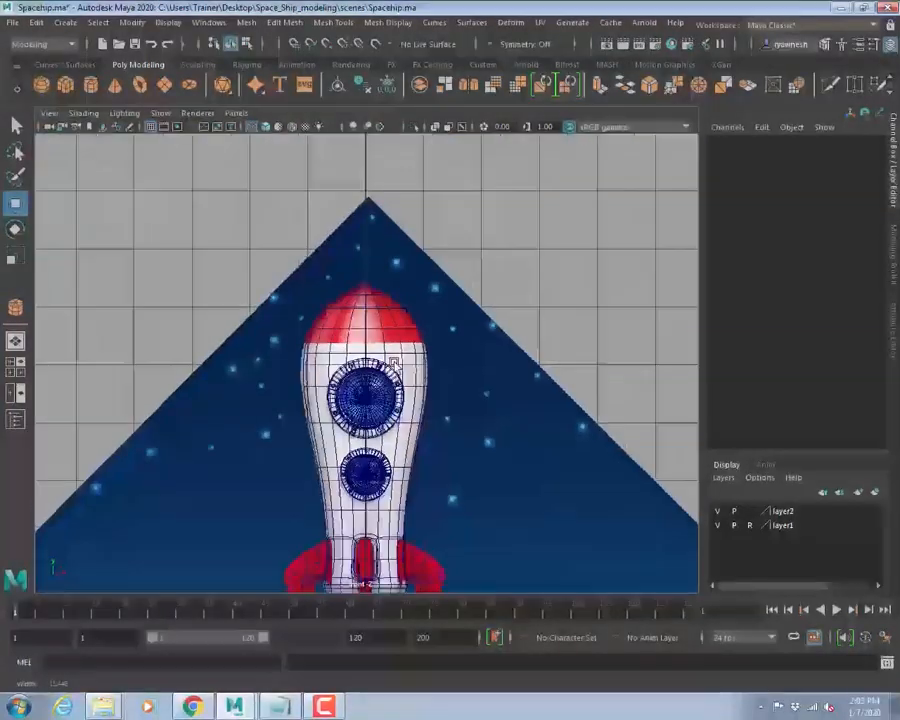
middle_click_drag(417, 480, 431, 366, "alt")
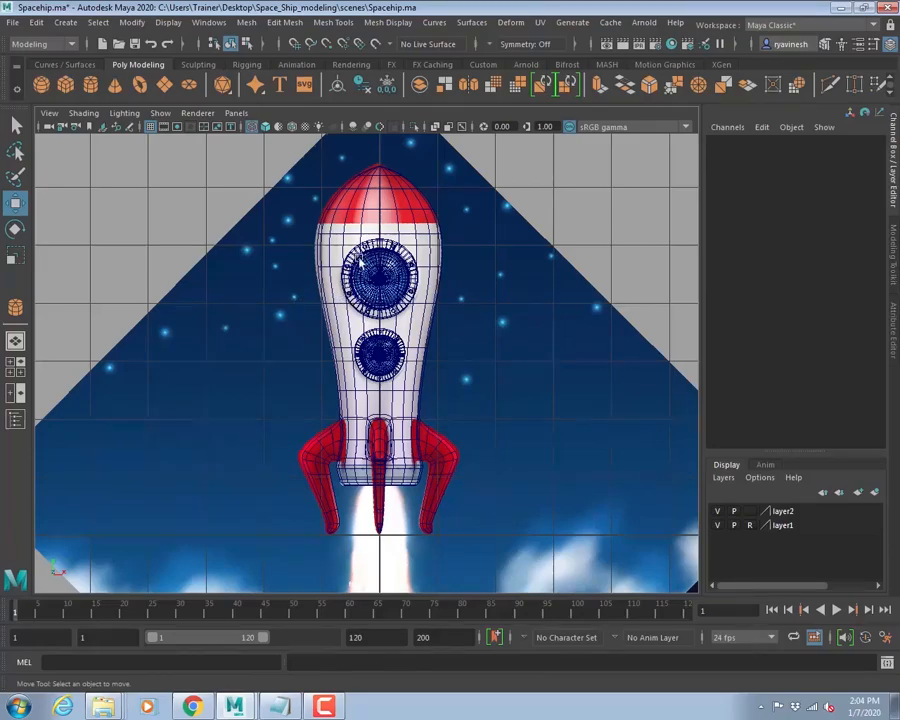
- Compare the mesh edges around the nose with the boundary between the red tip and the white body in the reference
scroll(358, 262, "up", 5)
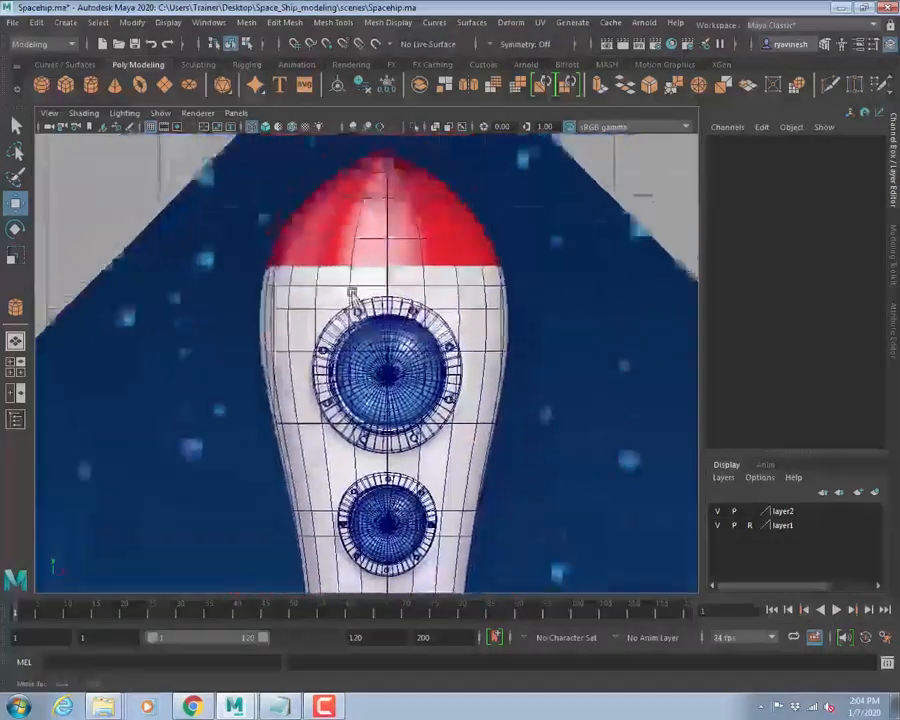
middle_click_drag(352, 292, 351, 320, "alt")
scroll(366, 295, "up", 2)
middle_click_drag(524, 458, 526, 241, "alt")
middle_click_drag(479, 437, 508, 434, "alt")
middle_click_drag(460, 197, 471, 469, "alt")
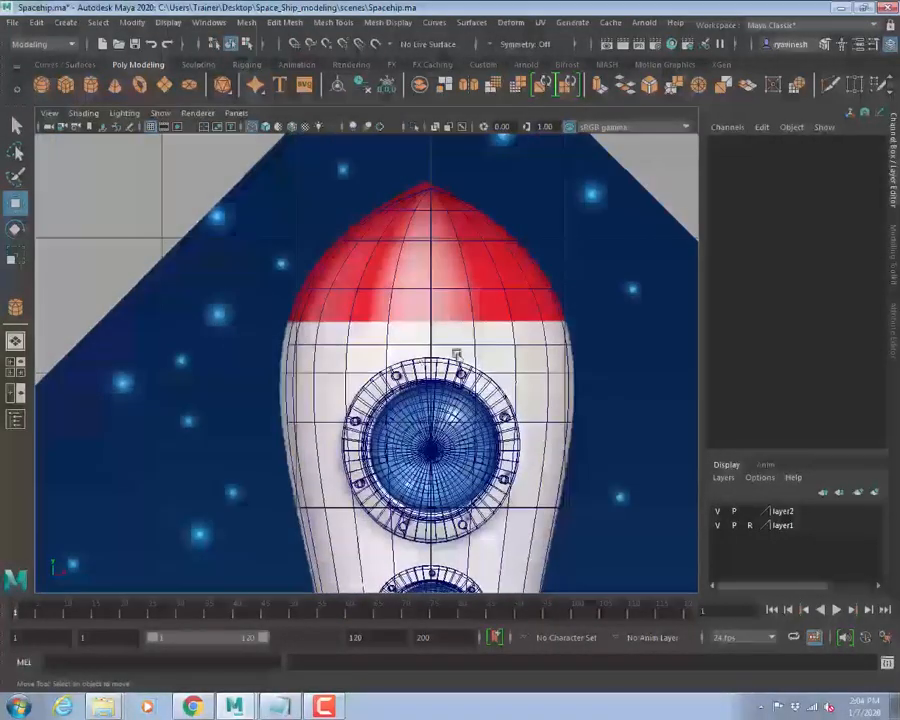
middle_click_drag(456, 354, 389, 112, "alt")
middle_click_drag(394, 442, 392, 370, "alt")
middle_click_drag(414, 236, 430, 553, "alt")
scroll(412, 309, "up", 2)
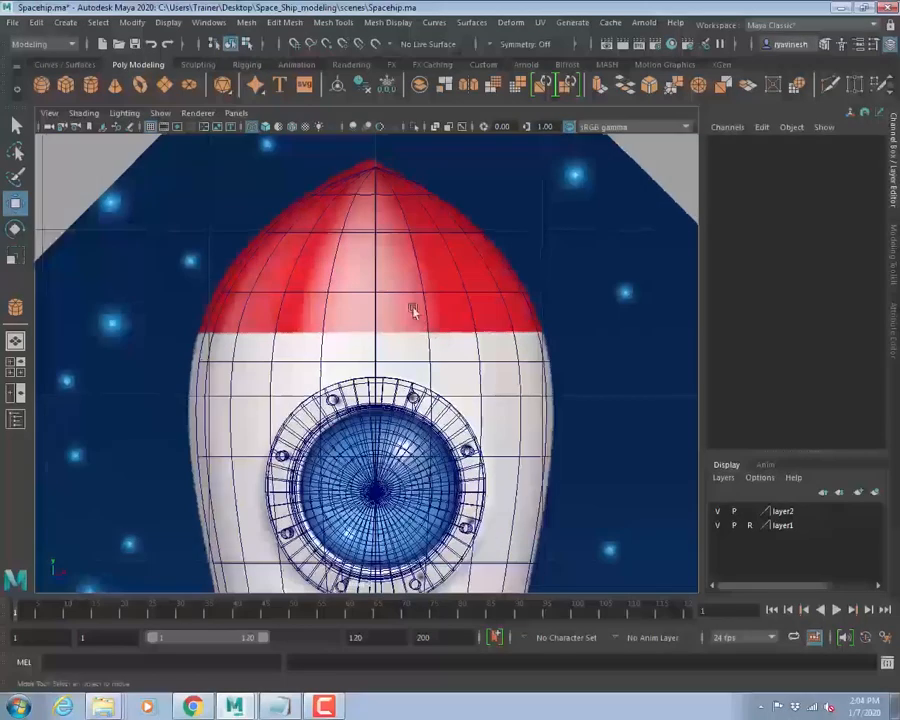
middle_click_drag(349, 280, 349, 343, "alt")
- Turn off the smooth preview of the spaceship body around the red nose
left_click(343, 299)
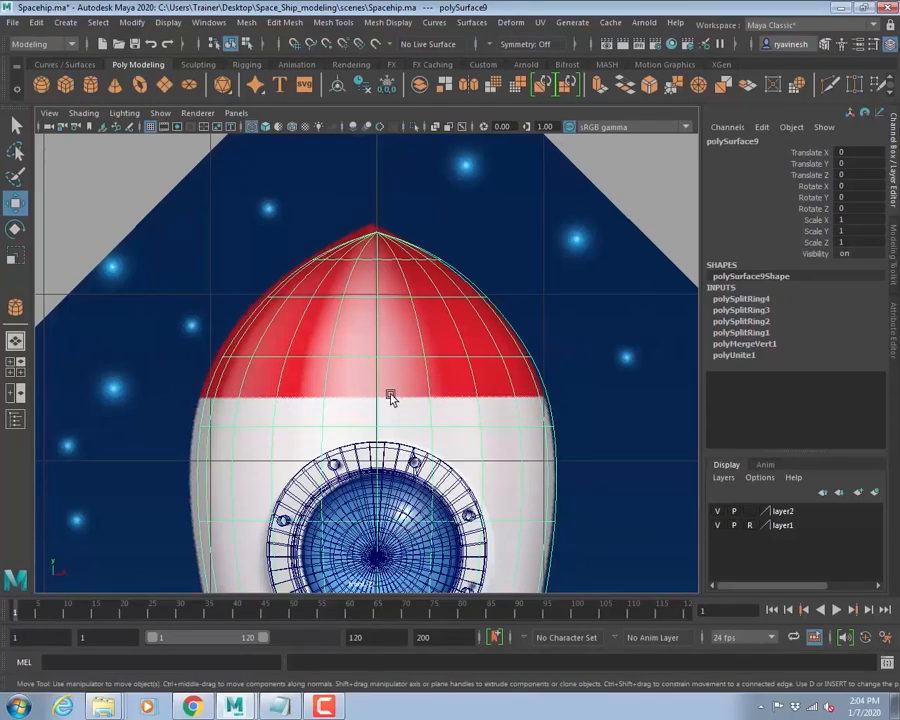
key("1")
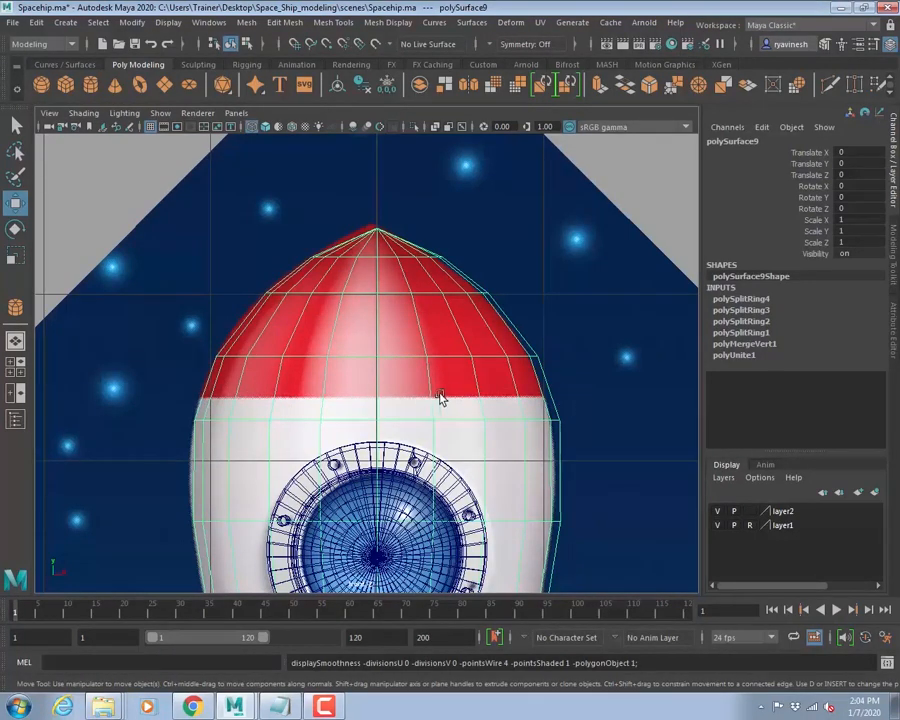
middle_click_drag(363, 393, 316, 330, "alt")
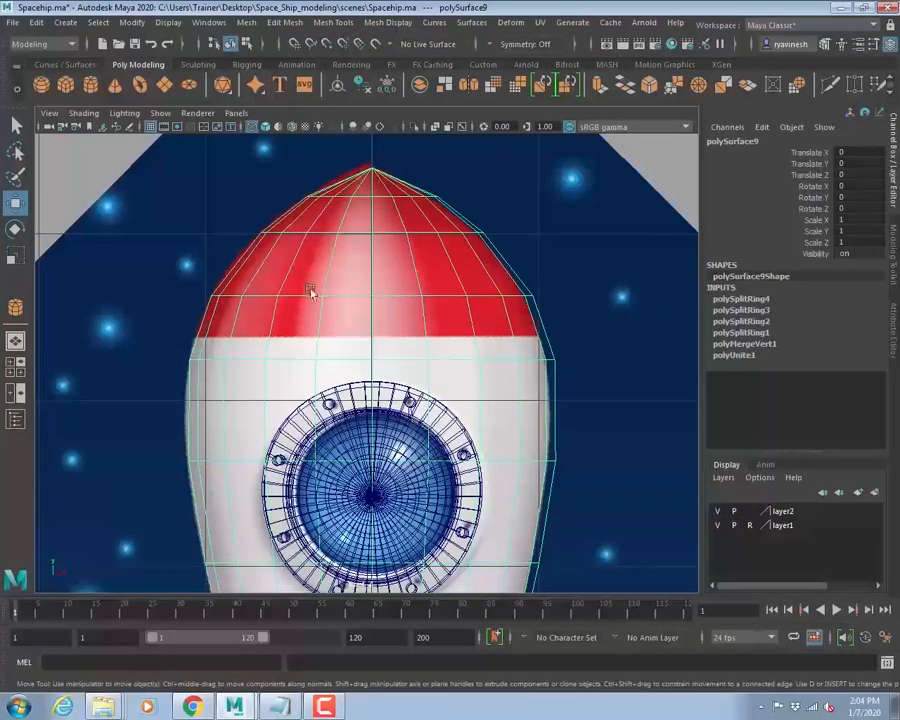
right_click_drag(311, 293, 356, 330, "alt")
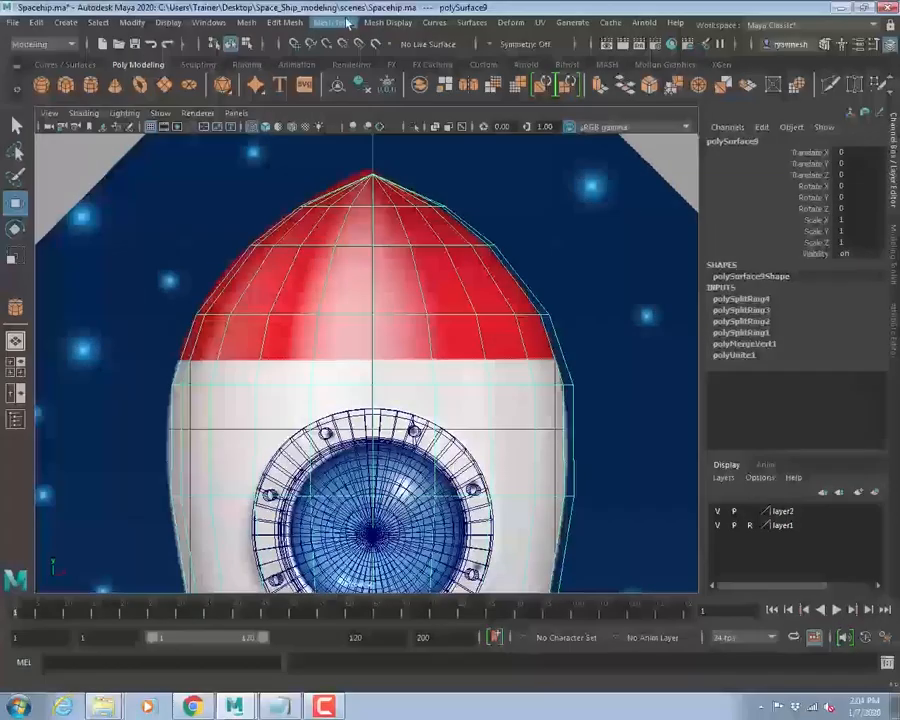
- Insert an edge loop, using relative distance from edge, around the body where the reference's red tip meets the white
left_click(338, 23)
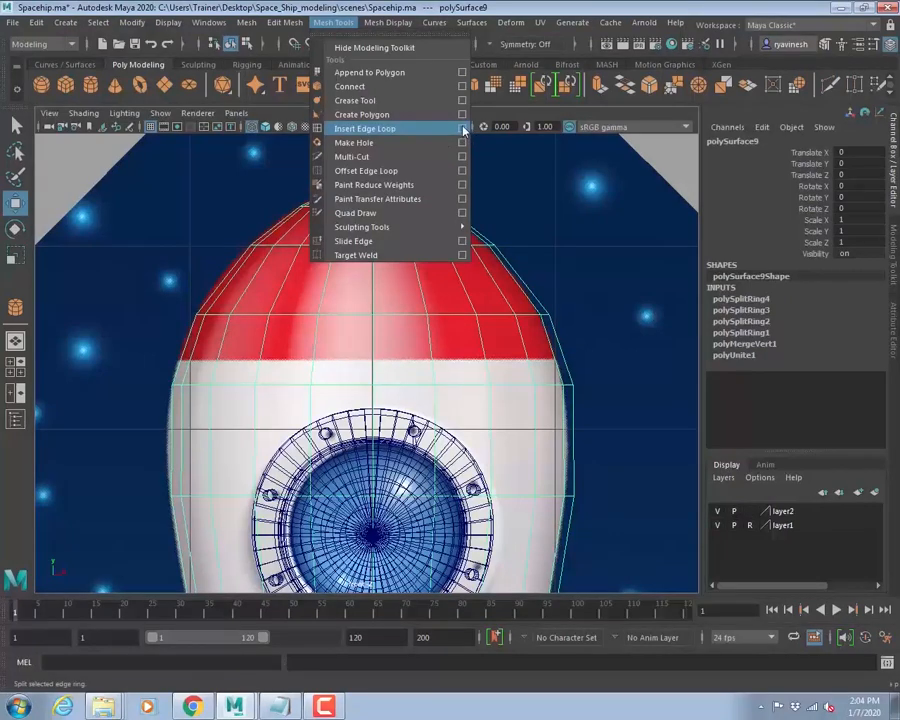
left_click(462, 129)
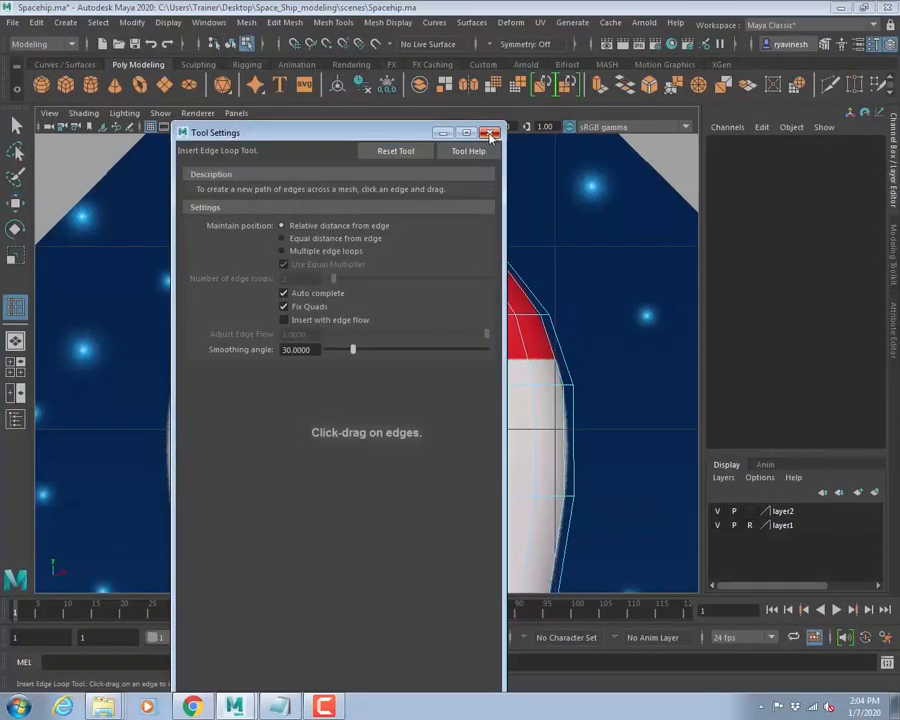
left_click(489, 133)
left_click_drag(224, 339, 225, 368)
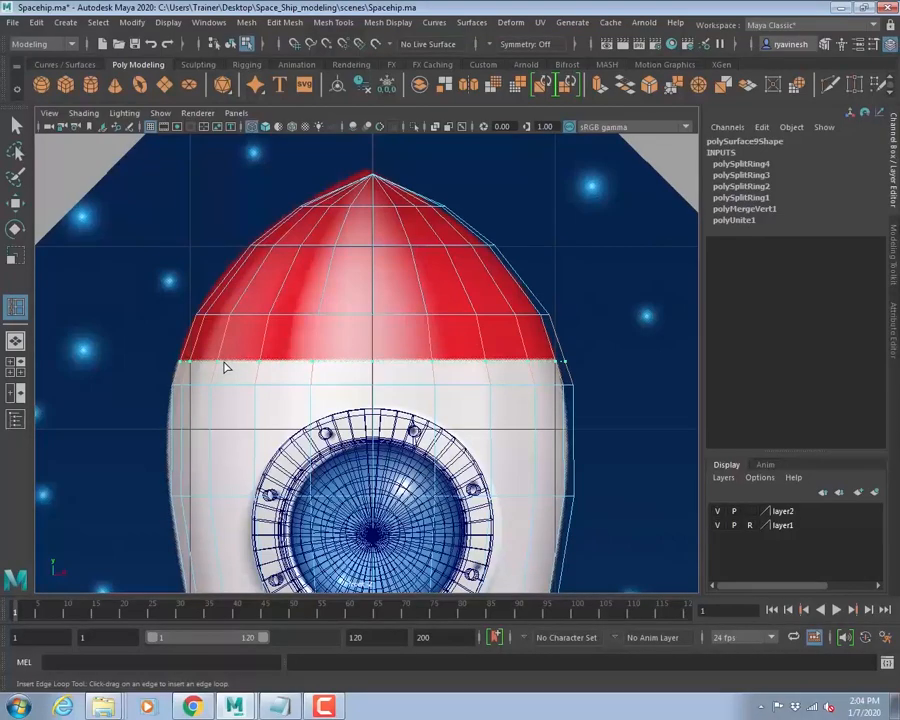
left_click_drag(224, 366, 225, 366)
- Scale the new edge loop at the red and white boundary out very slightly
right_click_drag(388, 305, 482, 333, "alt")
middle_click_drag(488, 325, 360, 264, "alt")
right_click_drag(360, 264, 578, 311, "alt")
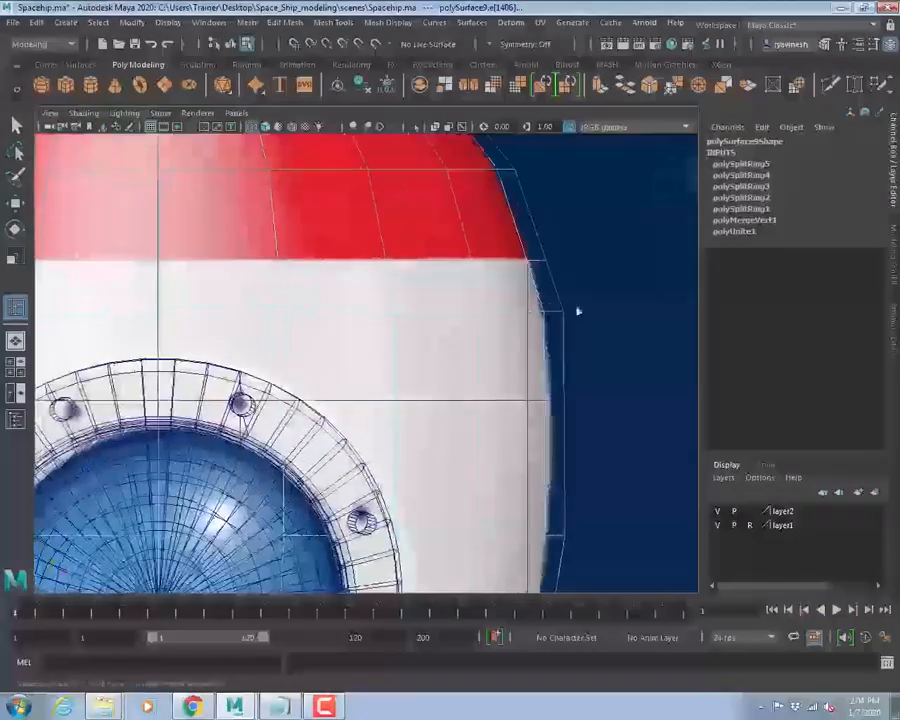
middle_click_drag(578, 311, 532, 341, "alt")
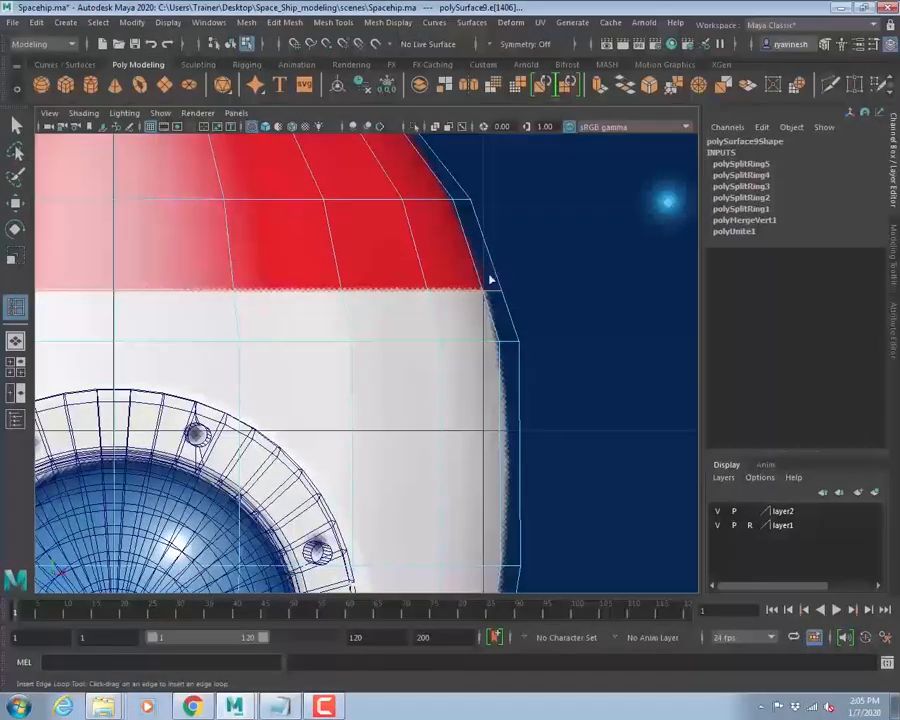
right_click_drag(485, 258, 455, 290, "alt")
key("r")
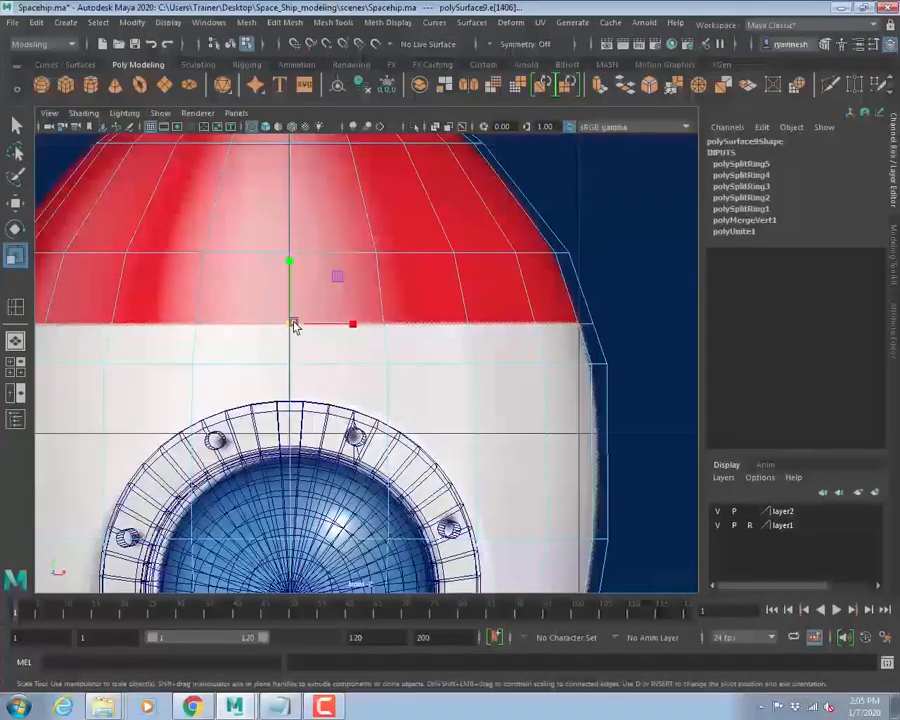
left_click_drag(296, 325, 297, 323)
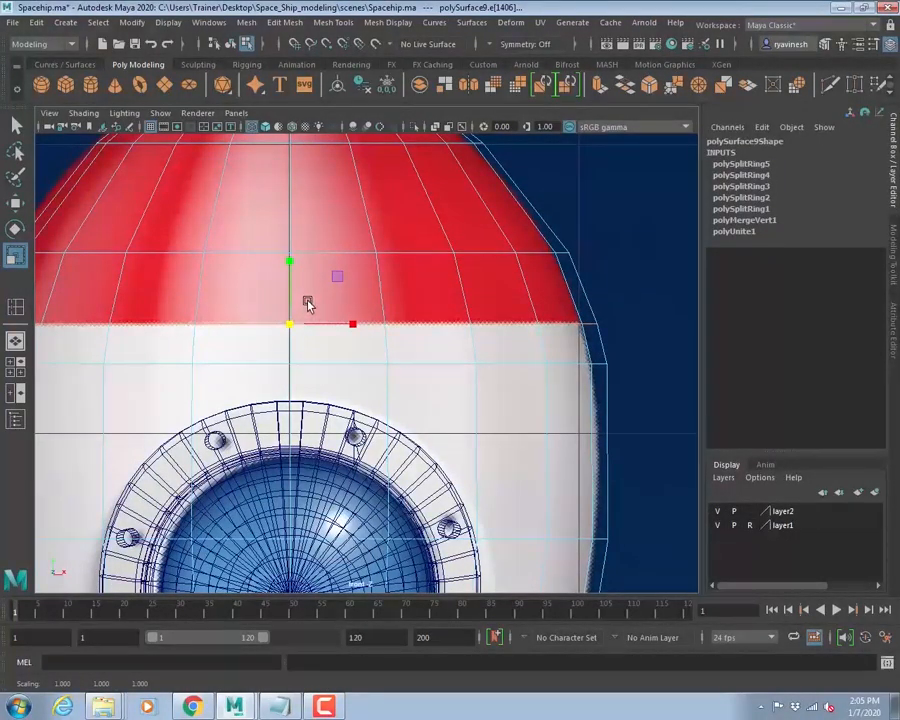
scroll(456, 350, "down", 6)
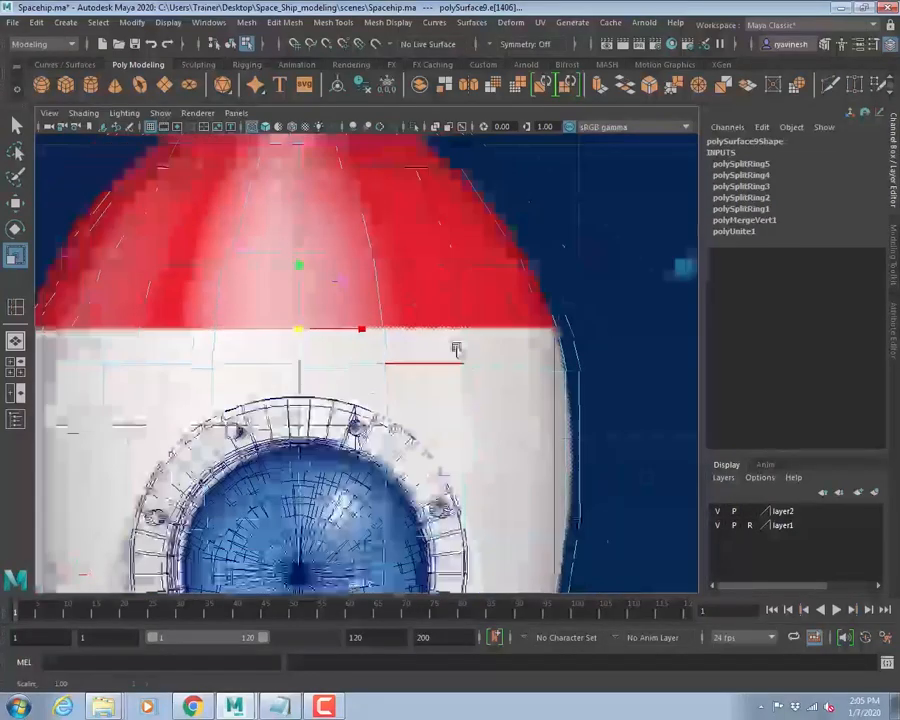
scroll(440, 347, "up", 1)
middle_click_drag(238, 399, 296, 343, "alt")
scroll(295, 343, "up", 1)
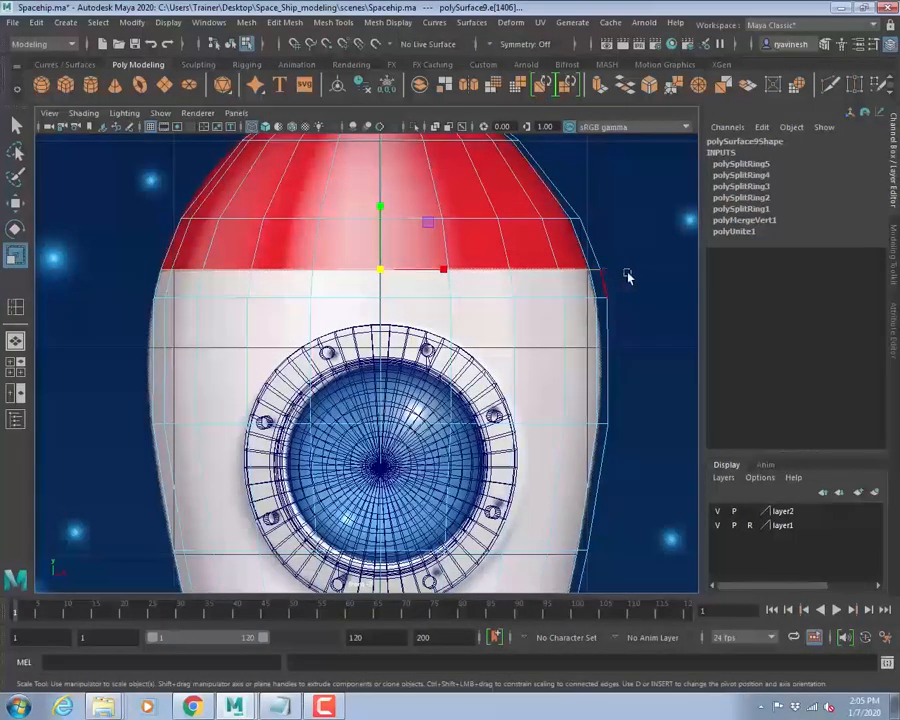
middle_click_drag(629, 275, 470, 280, "alt")
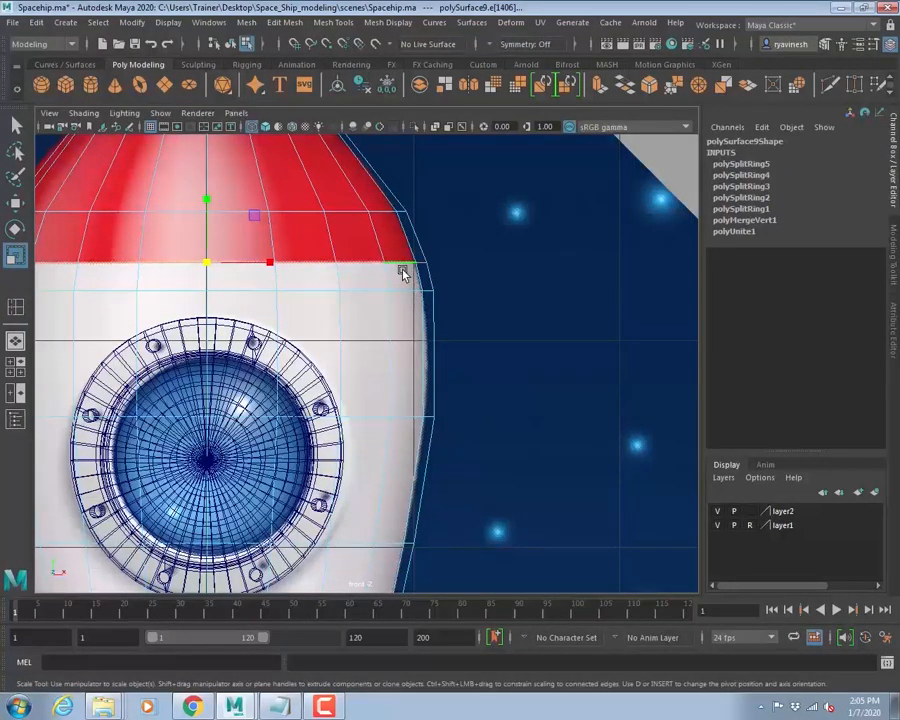
left_click_drag(455, 272, 378, 277)
left_click_drag(350, 345, 328, 342)
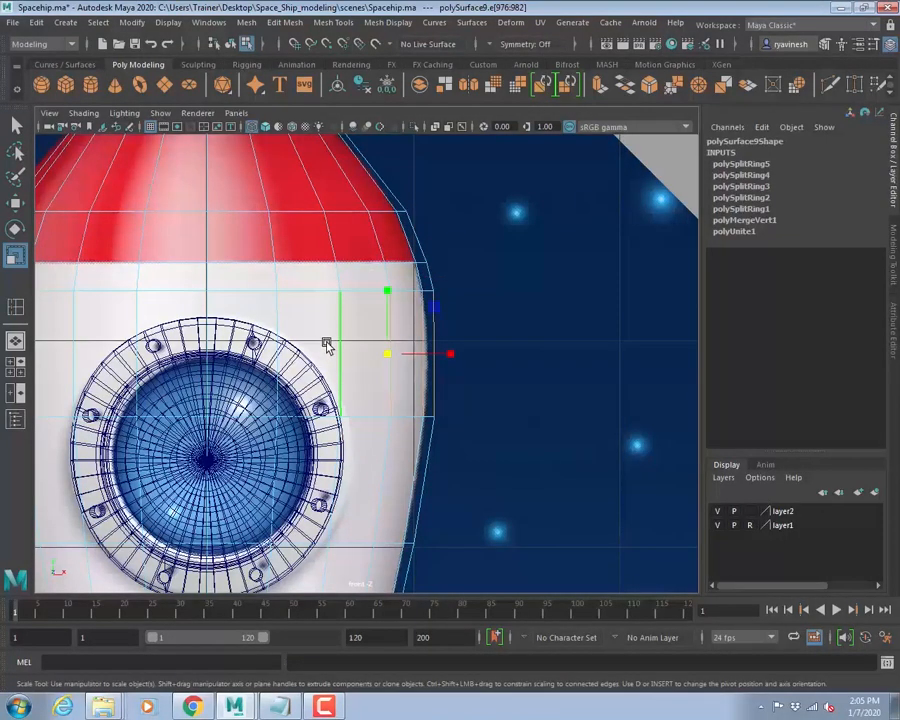
left_click_drag(496, 362, 346, 336)
left_click_drag(441, 270, 359, 269)
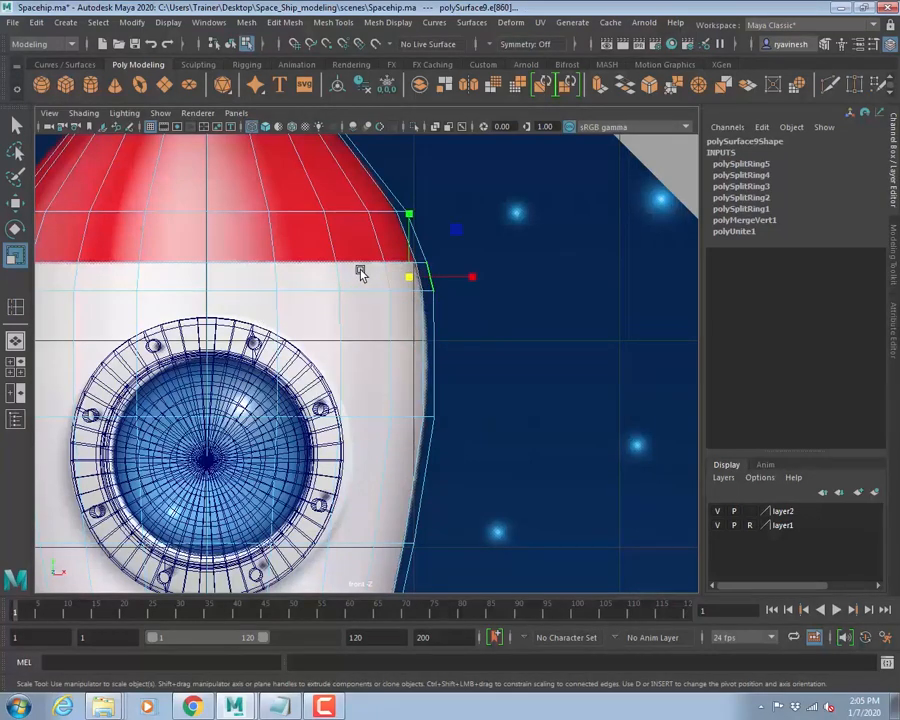
- Move the whole edge loop just below the red and white boundary down to about Y 5.02 cm, and clear the selection
right_click_drag(369, 300, 342, 265)
left_click(356, 292)
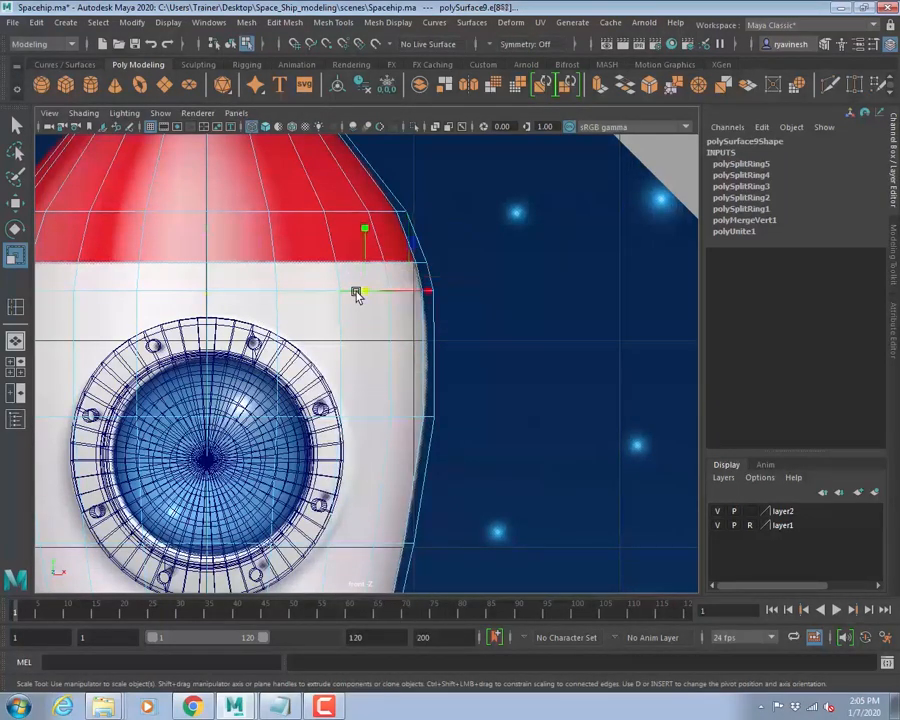
double_click(356, 292)
middle_click_drag(320, 326, 486, 332, "alt")
key("w")
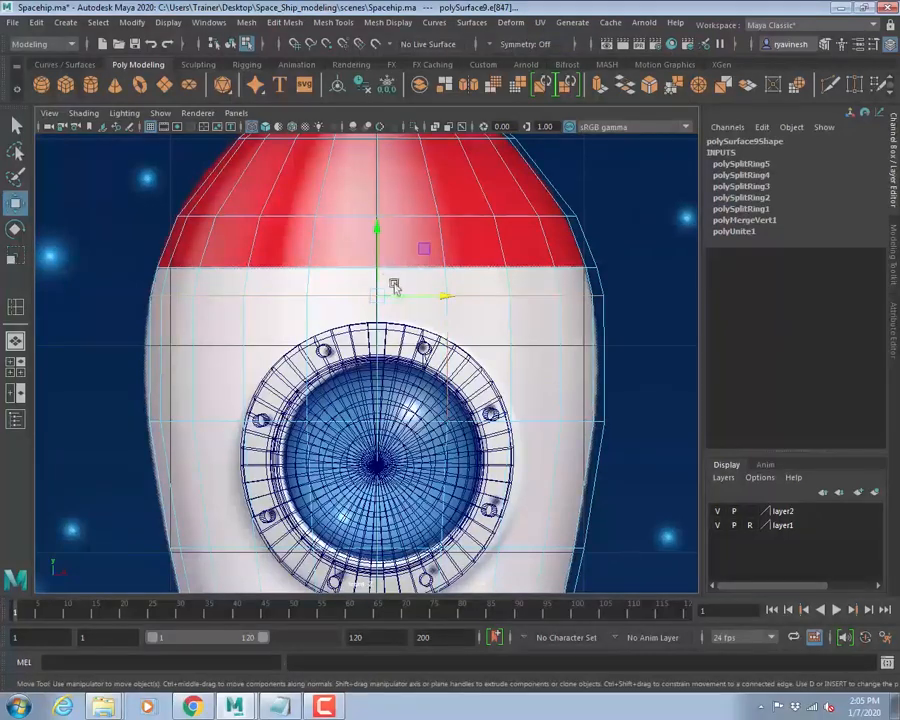
right_click_drag(488, 295, 485, 258)
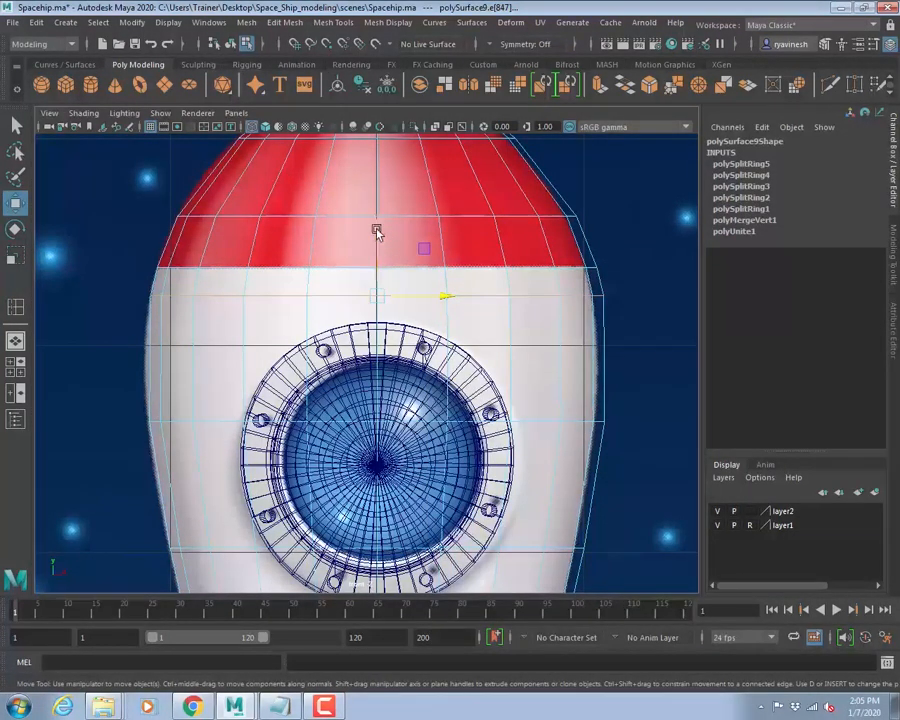
left_click_drag(377, 232, 383, 278)
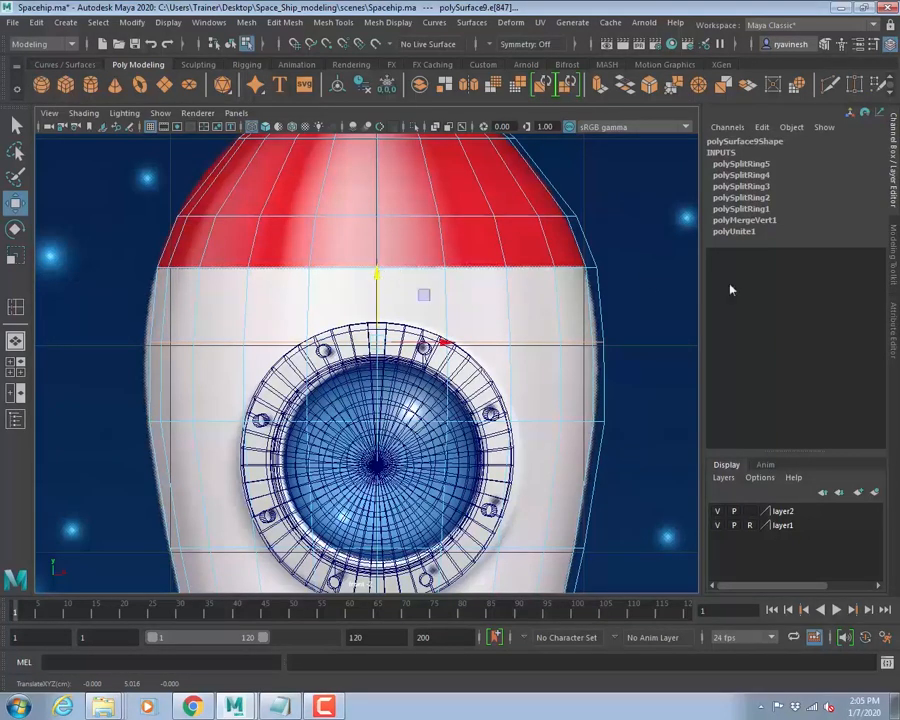
left_click(670, 299)
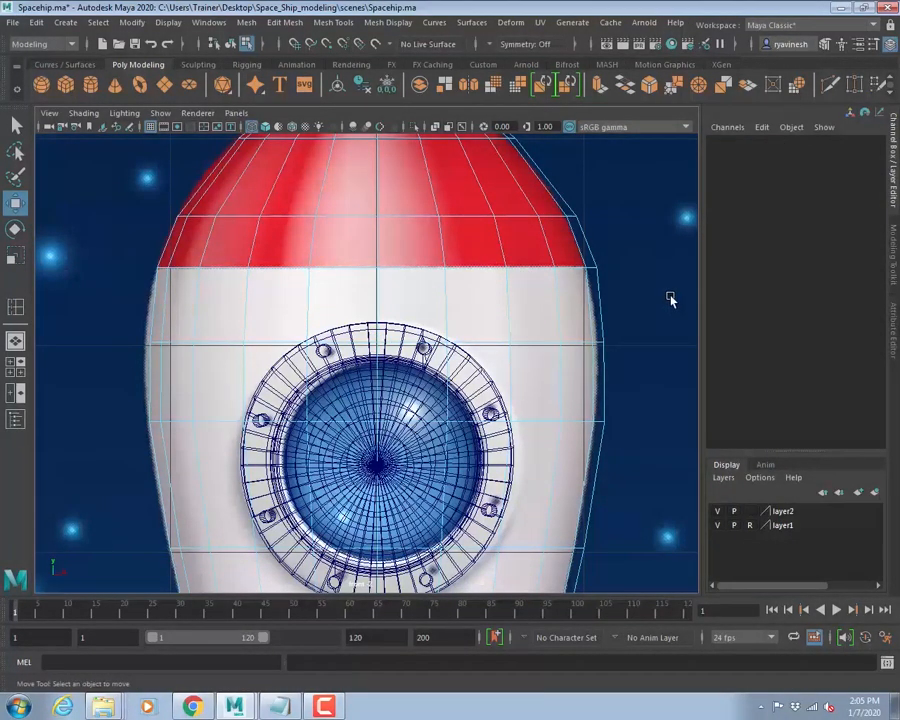
- Preview the spaceship body smoothed against the reference around the red nose, and return to the unsmoothed display
middle_click_drag(674, 296, 554, 338, "alt")
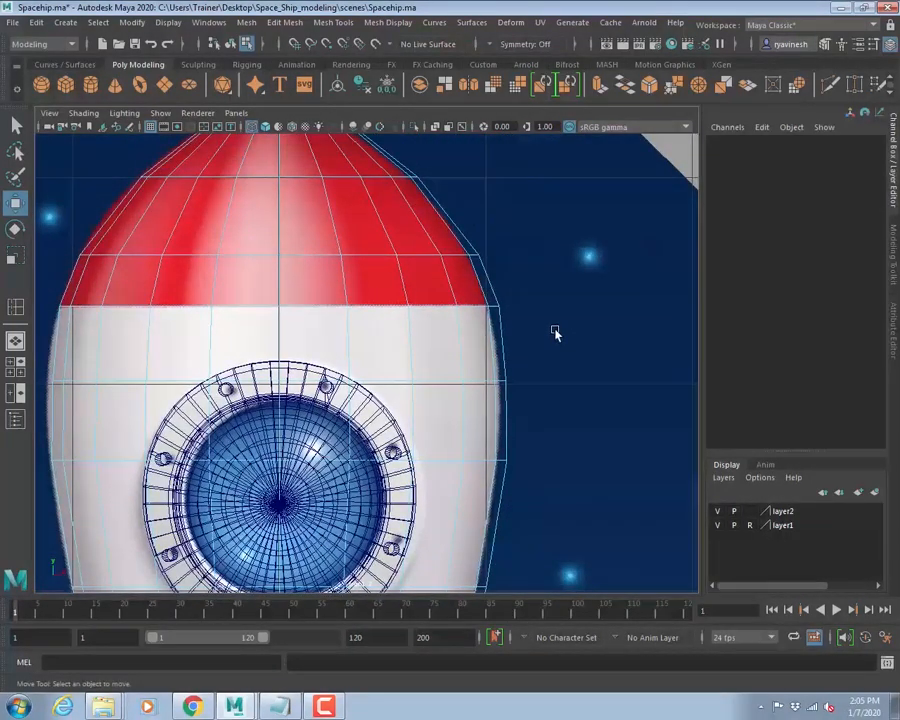
key("3")
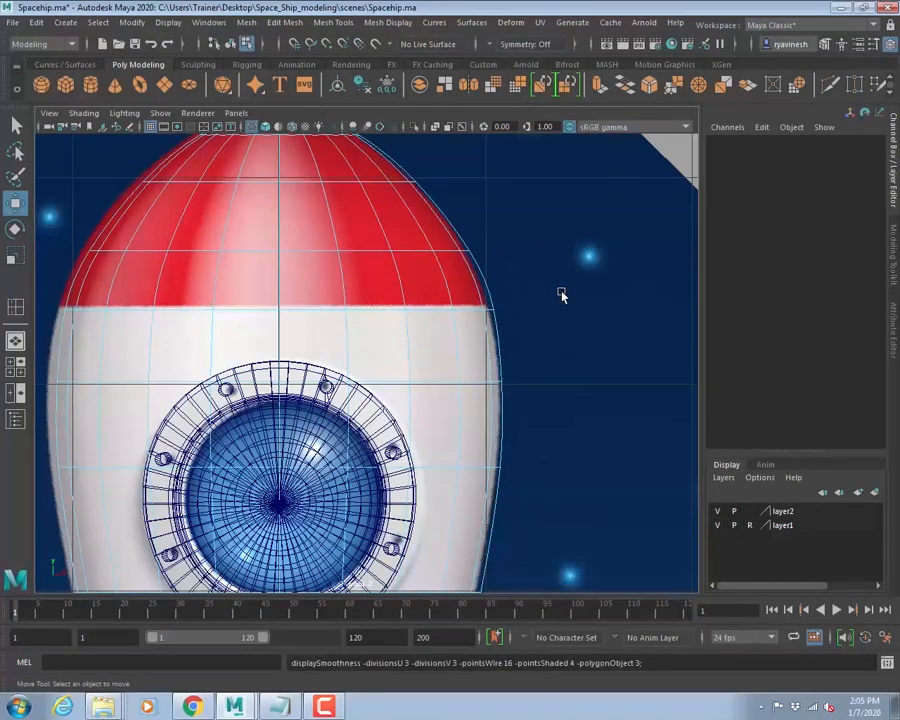
key("1")
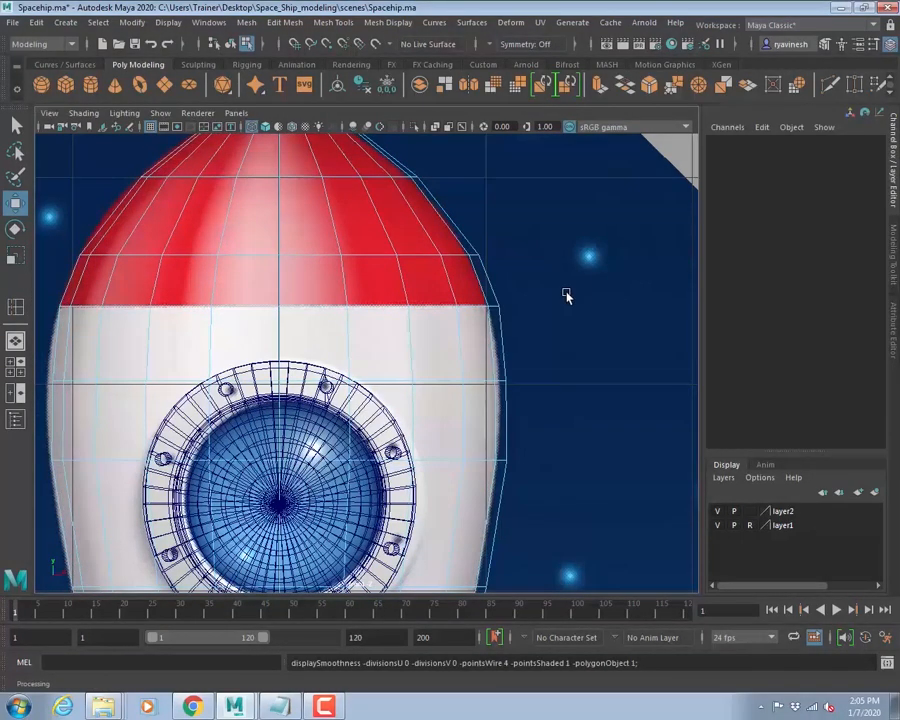
- Raise the edge loop above the red and white boundary to about Y 5.71 cm and scale it in slightly to the reference outline
middle_click_drag(307, 329, 385, 343, "alt")
left_click(335, 270)
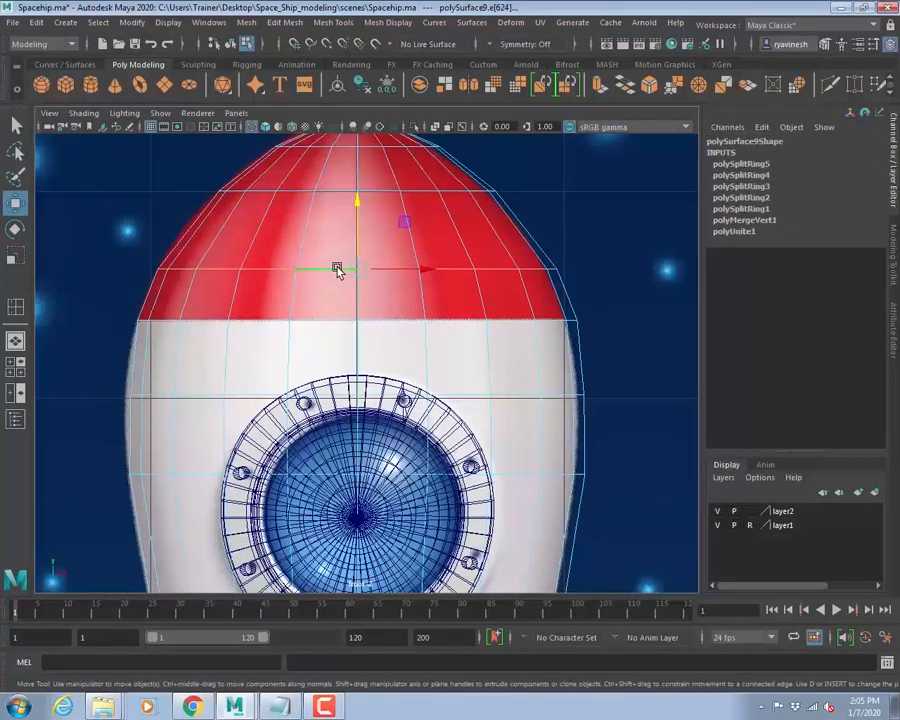
left_click_drag(360, 200, 362, 186)
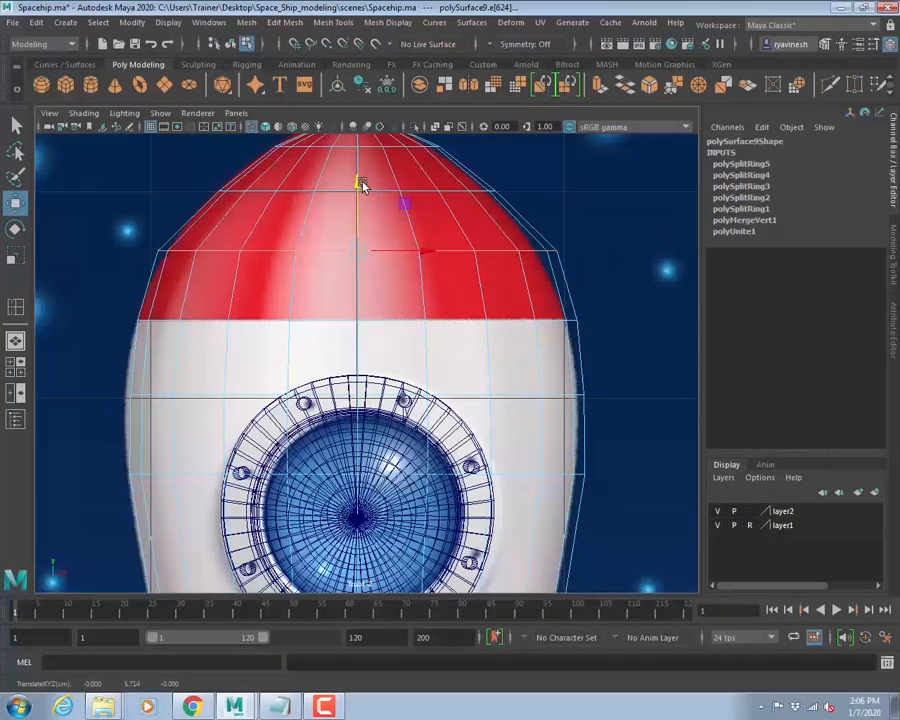
key("r")
left_click_drag(355, 252, 344, 252)
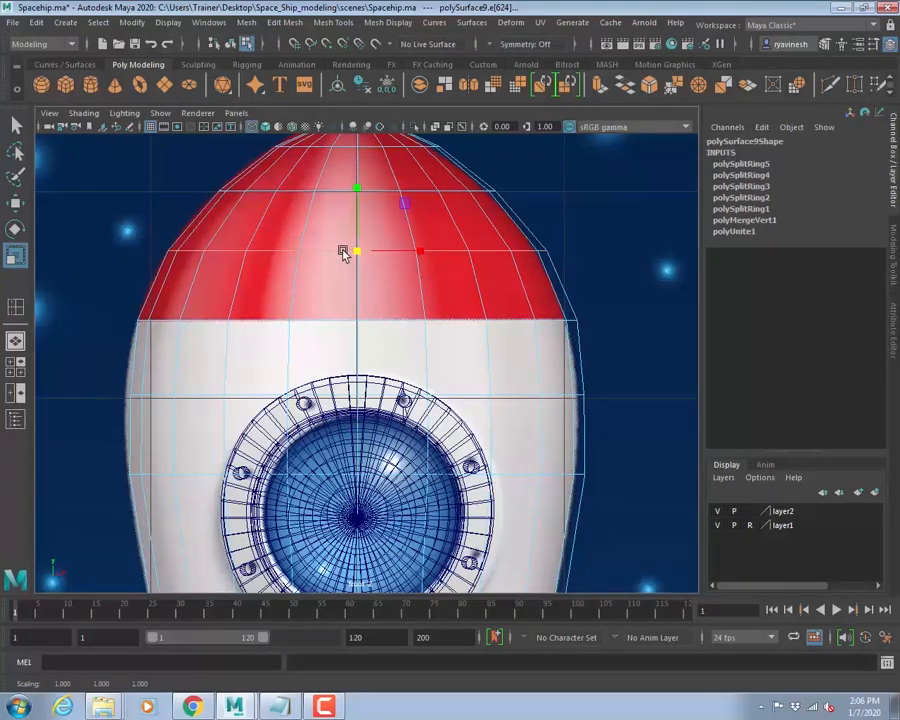
key("F8")
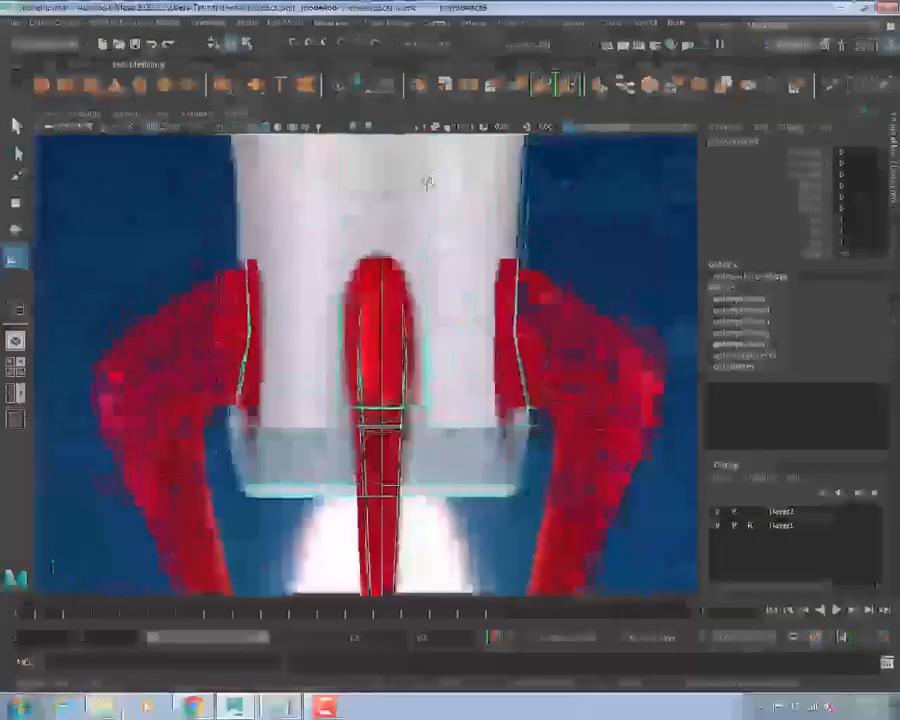
- Select all the body's faces that form the red nose, from the tip down to the red and white boundary
left_click_drag(426, 181, 424, 285, "alt")
right_click_drag(424, 285, 559, 365, "alt")
left_click_drag(559, 365, 492, 287, "alt")
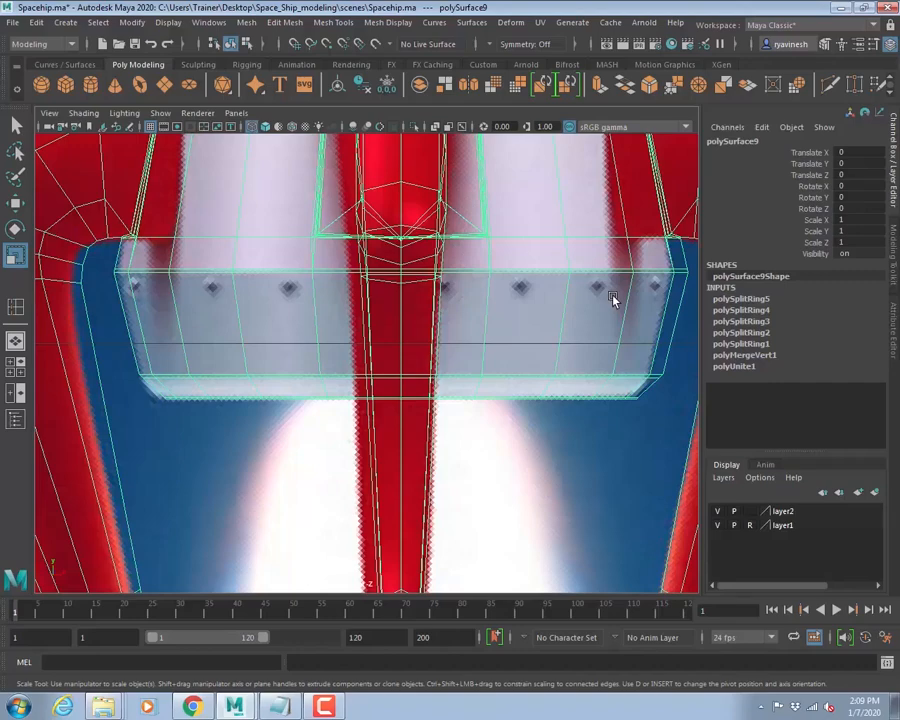
right_click_drag(617, 386, 403, 268, "alt")
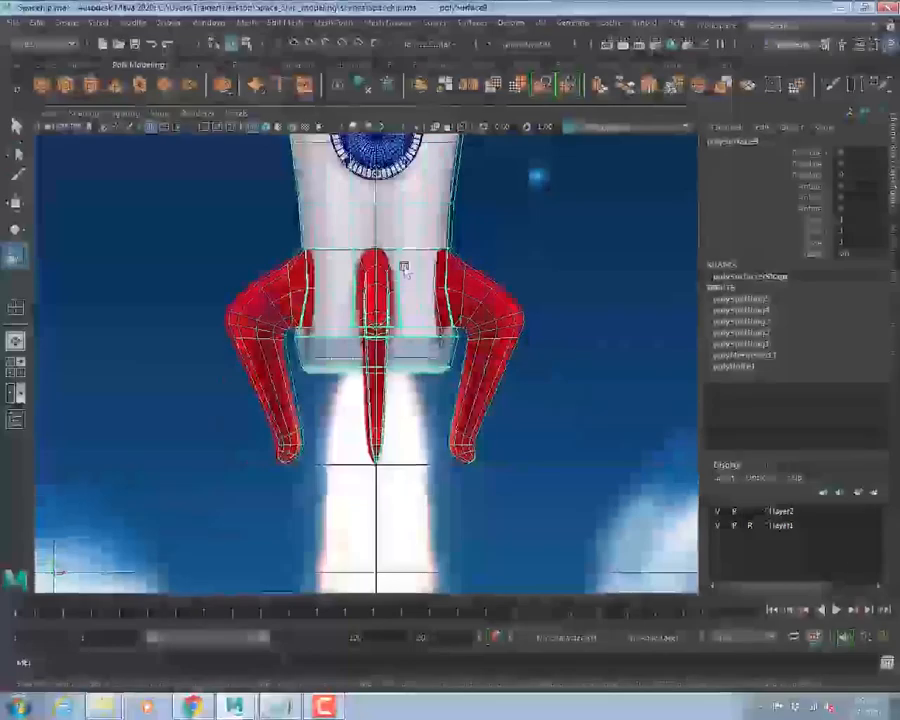
middle_click_drag(403, 268, 436, 366, "alt")
right_click_drag(372, 328, 530, 355, "alt")
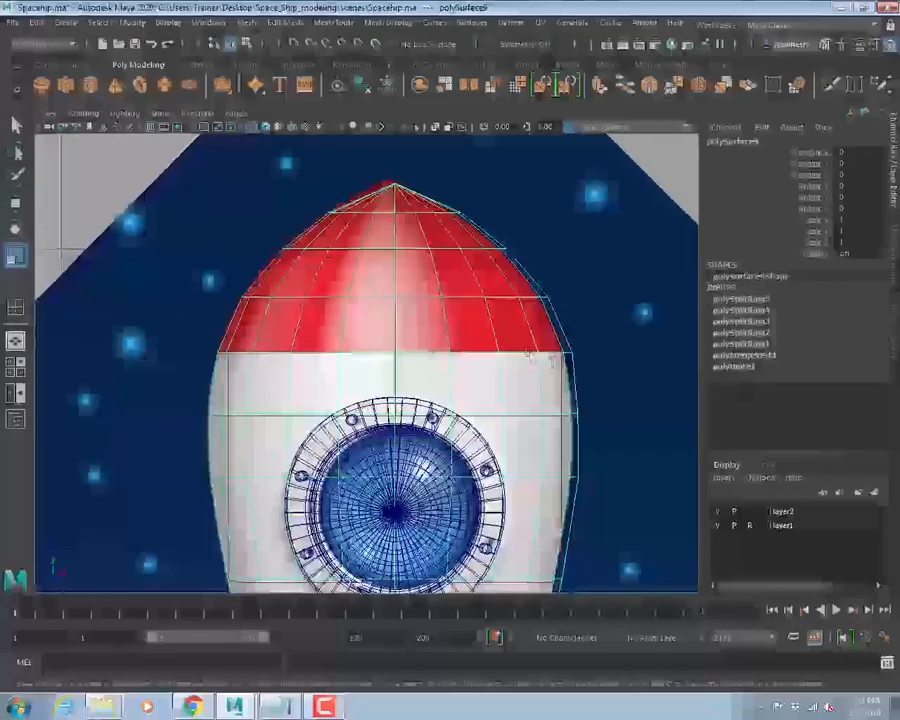
right_click(385, 248)
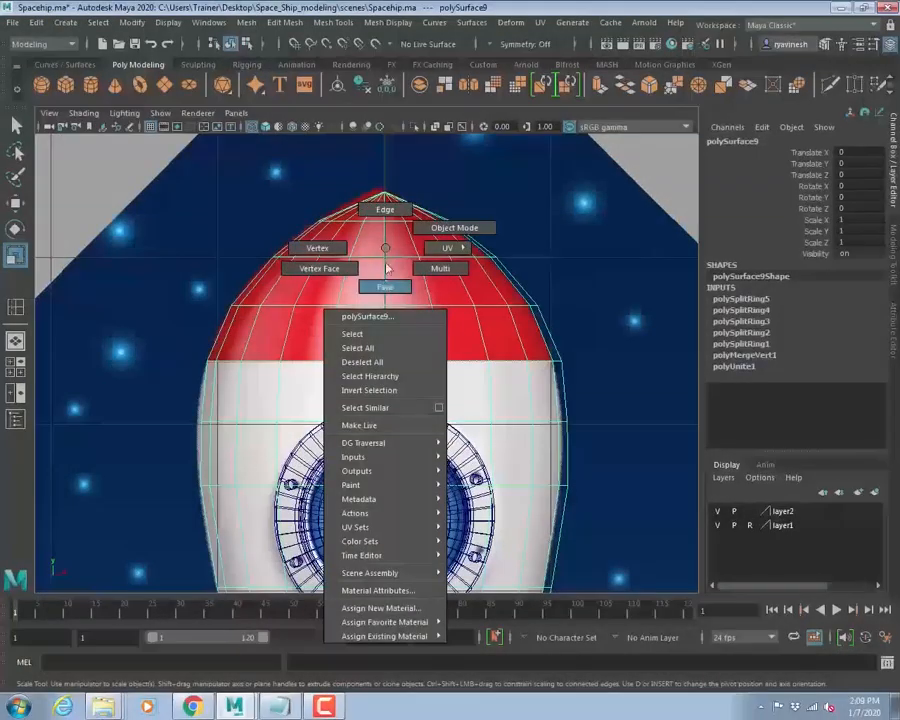
left_click(385, 288)
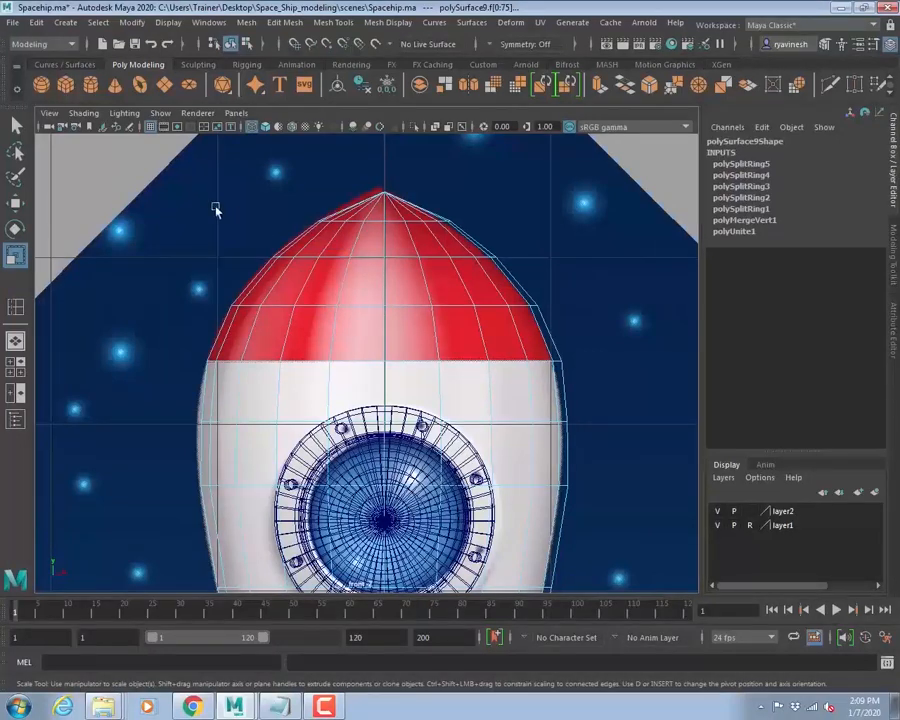
left_click_drag(165, 162, 645, 332)
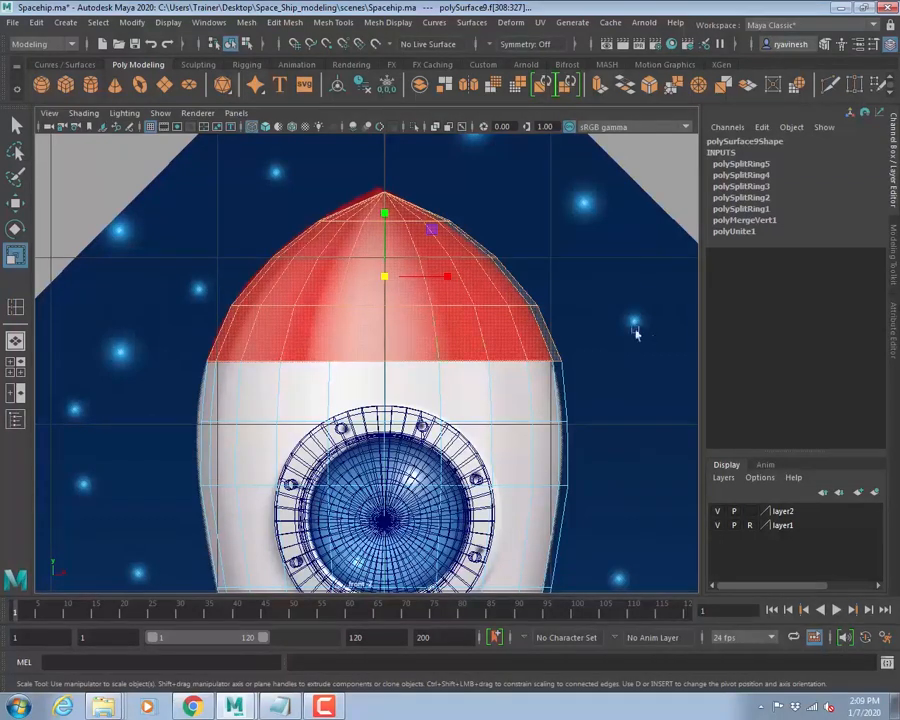
left_click_drag(127, 162, 625, 326)
- Show all four views and frame the selected nose faces to check the selection from every side
key("space")
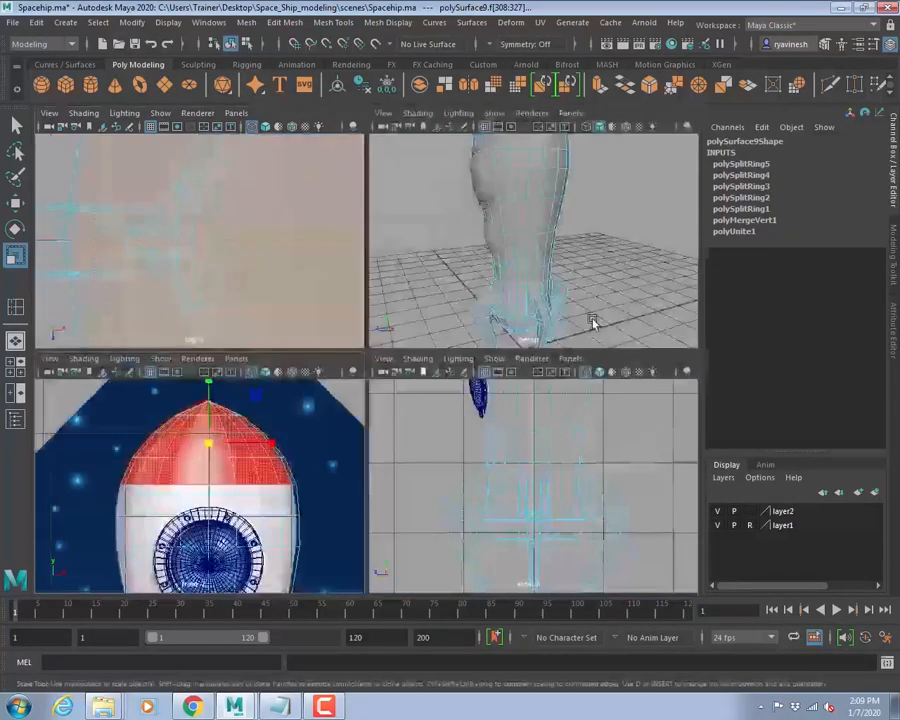
key("f")
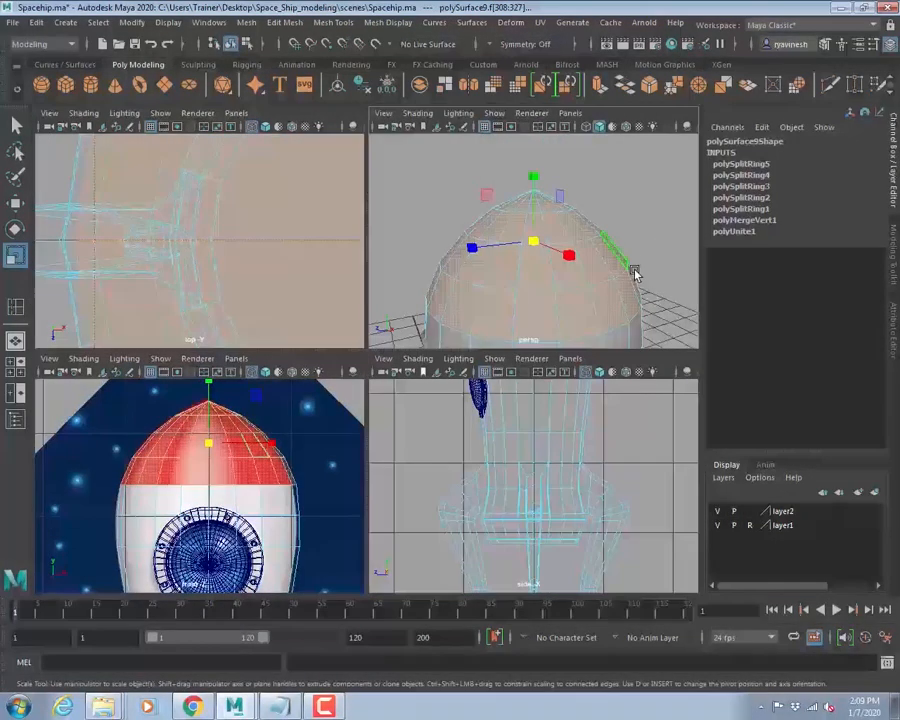
right_click_drag(635, 271, 560, 254, "alt")
left_click_drag(613, 303, 588, 293, "alt")
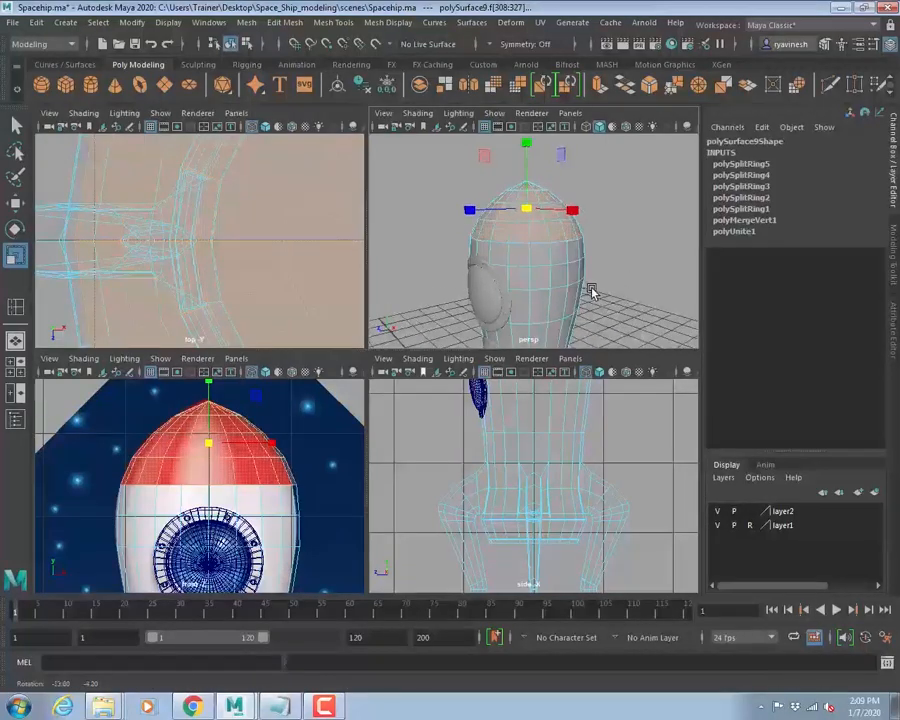
left_click(591, 293)
key("q")
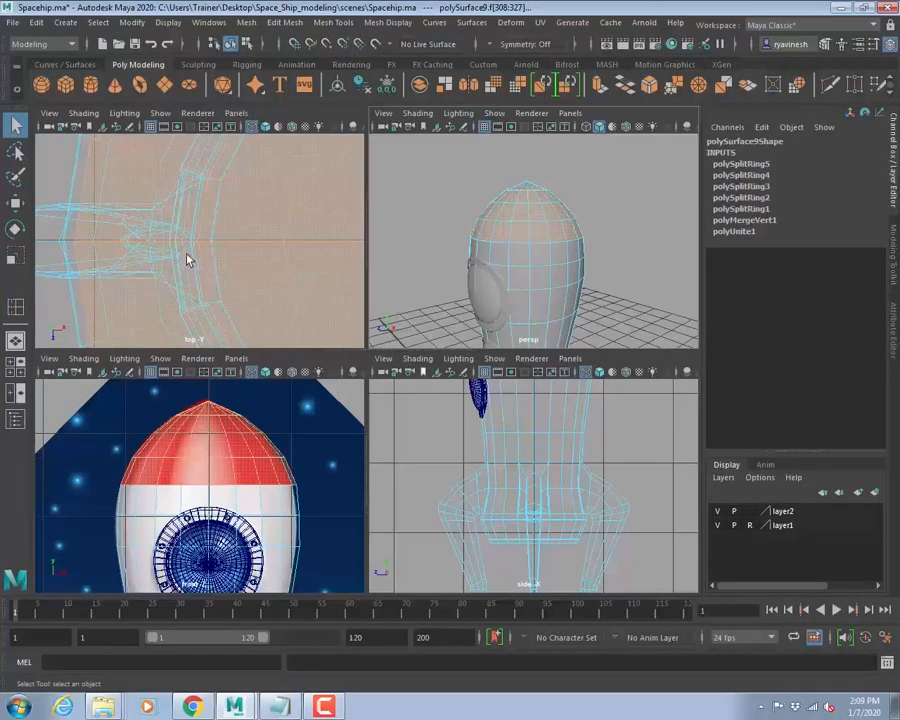
left_click(189, 257)
key("shift+f")
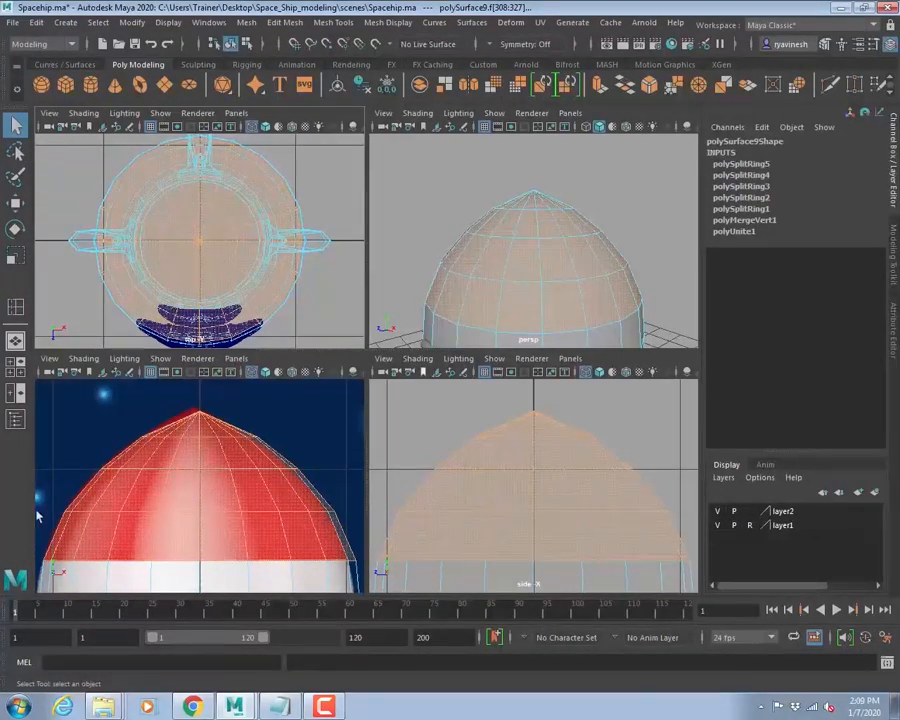
- Select the nose faces above the red and white boundary again in the front view
right_click_drag(173, 318, 175, 470)
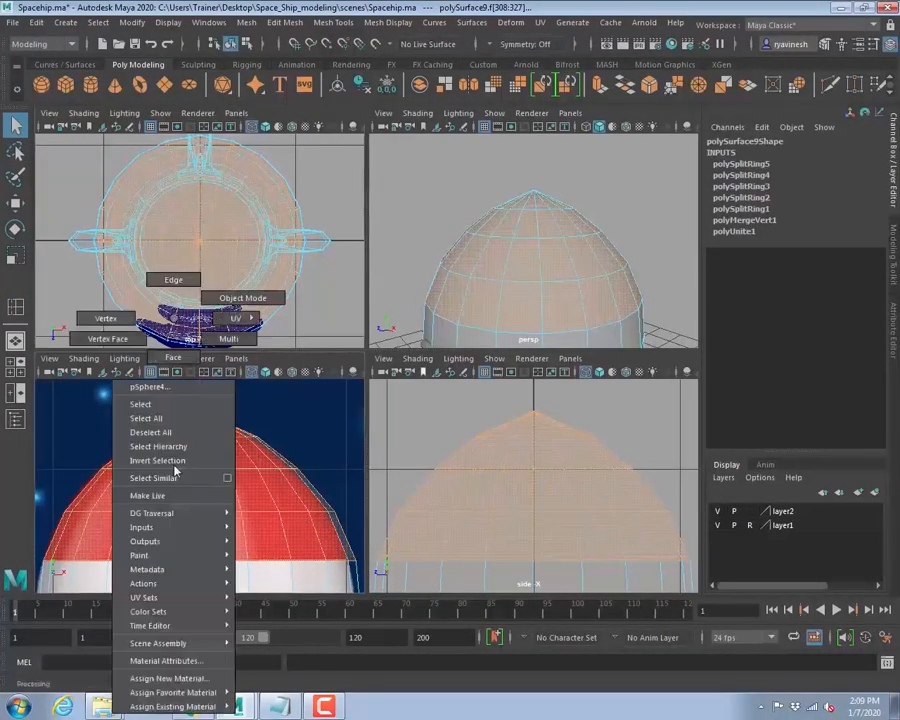
left_click(176, 358)
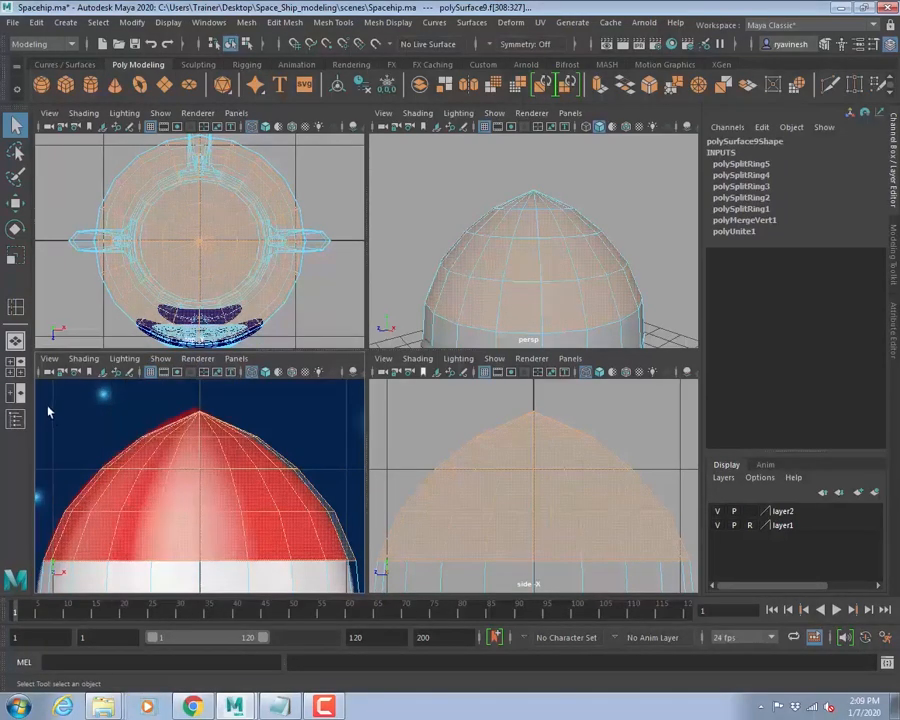
left_click_drag(50, 397, 358, 526)
left_click(210, 488)
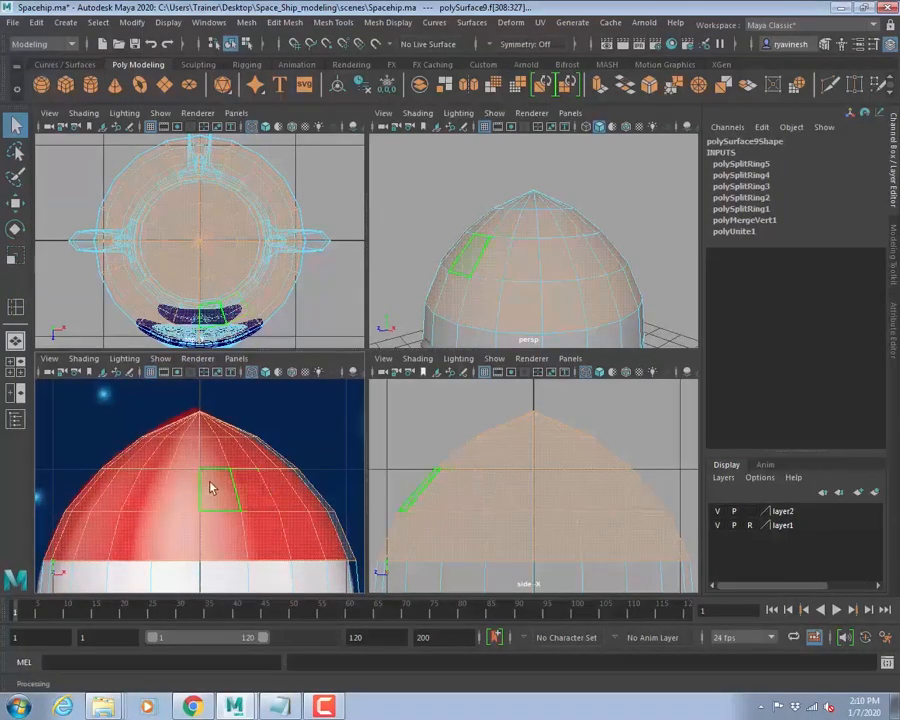
left_click(299, 415)
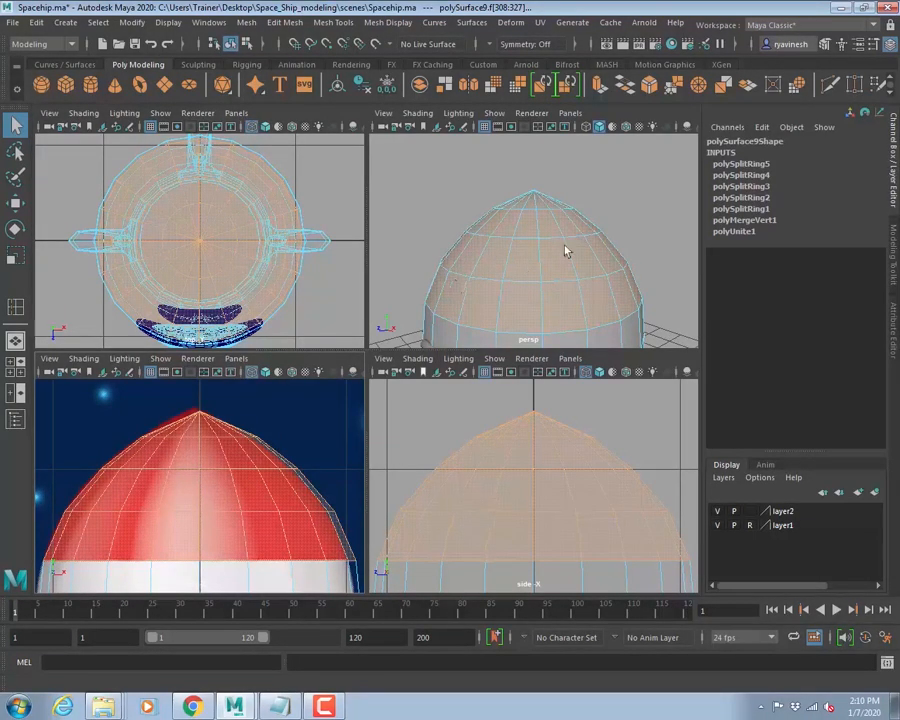
- Assign a new Arnold aiStandardSurface material to the selected nose faces
right_click(531, 236)
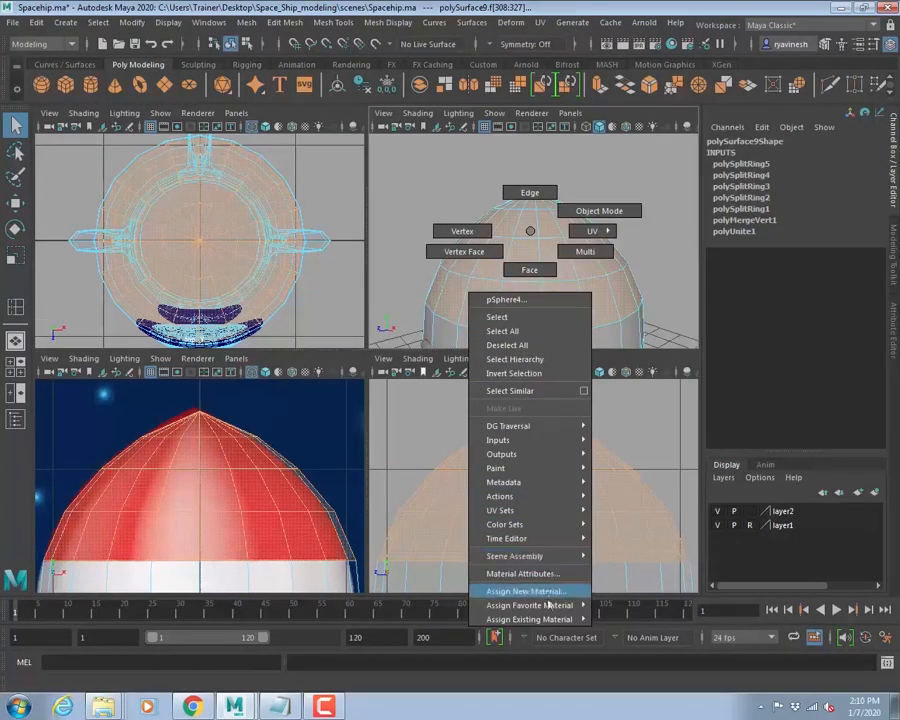
left_click(542, 593)
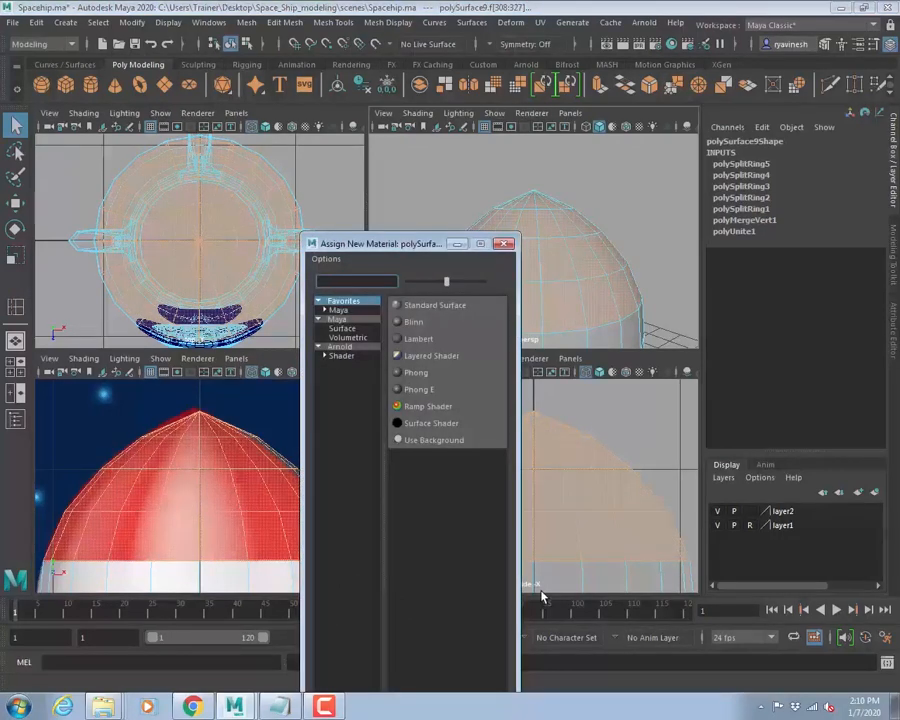
left_click(337, 350)
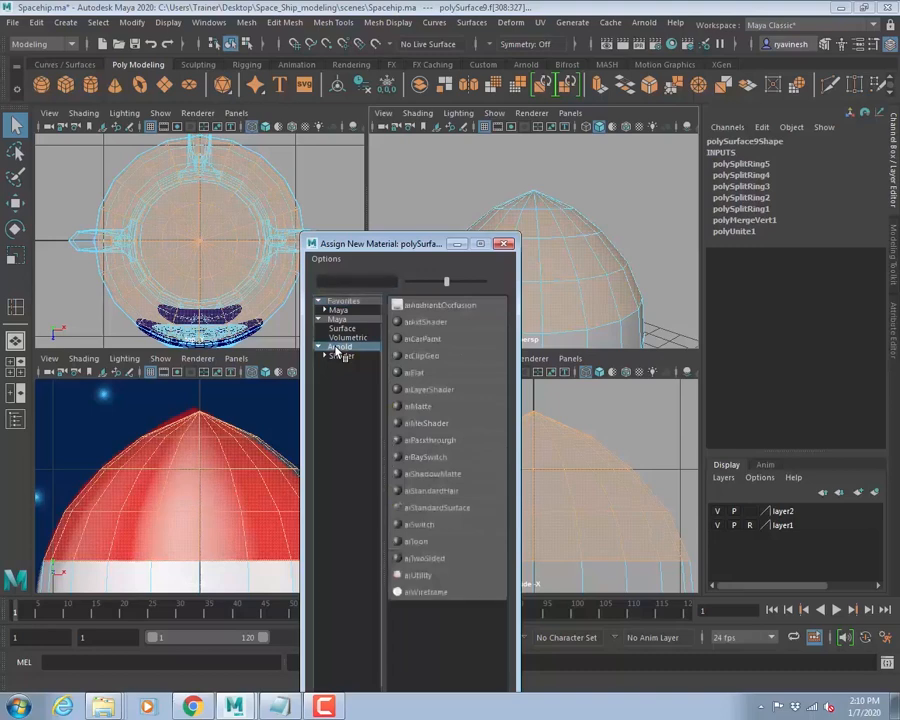
left_click(443, 512)
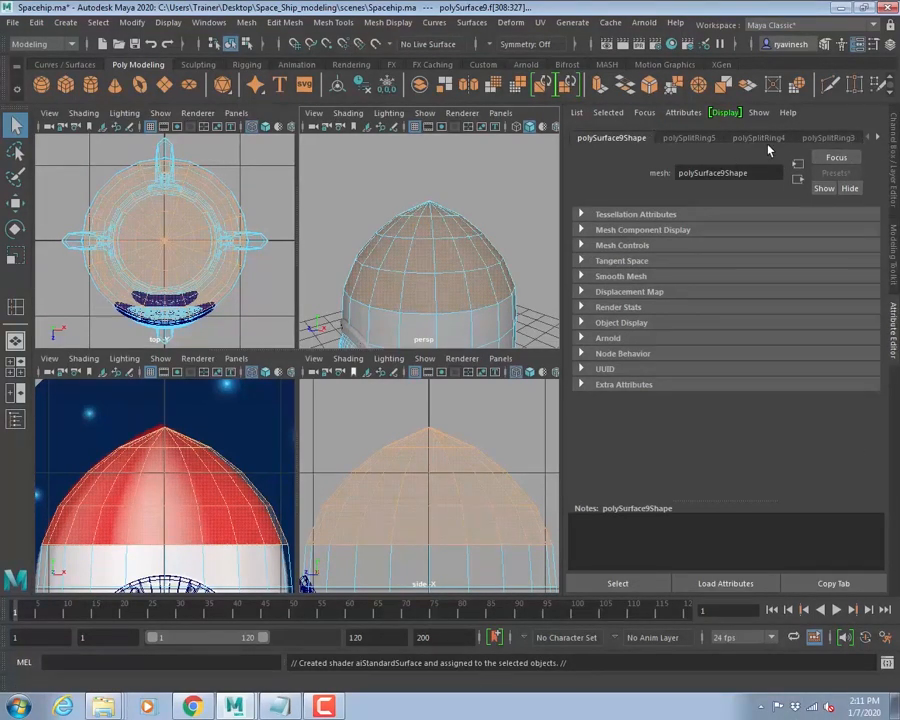
- Look through the body's attribute nodes up to the new aiStandardSurface material, and view the polyUnite1 attributes
left_click(877, 138)
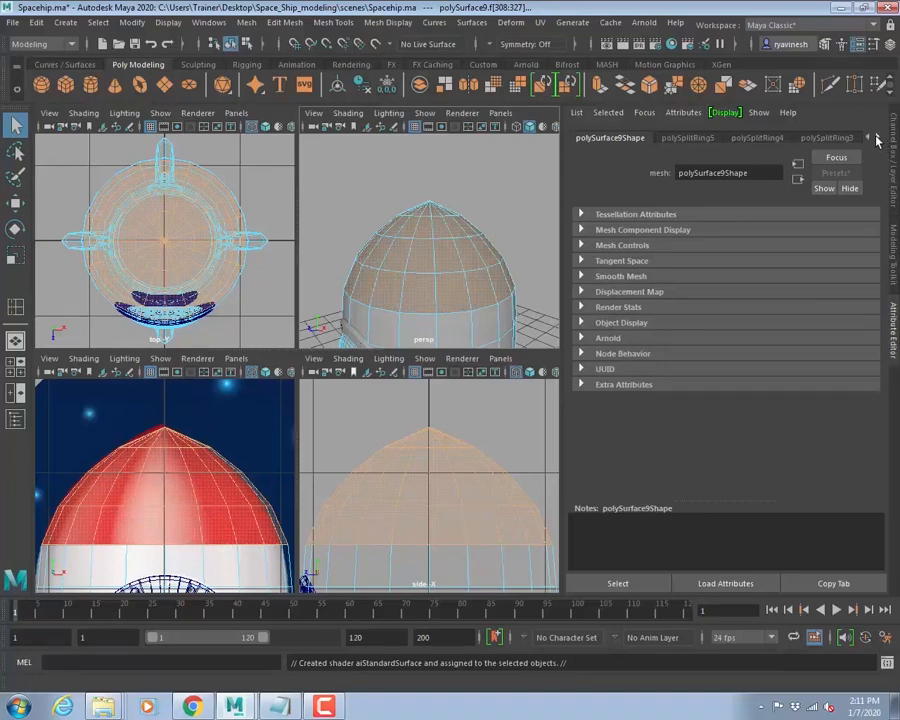
left_click(877, 138)
left_click(877, 138)
left_click(877, 138)
left_click(877, 138)
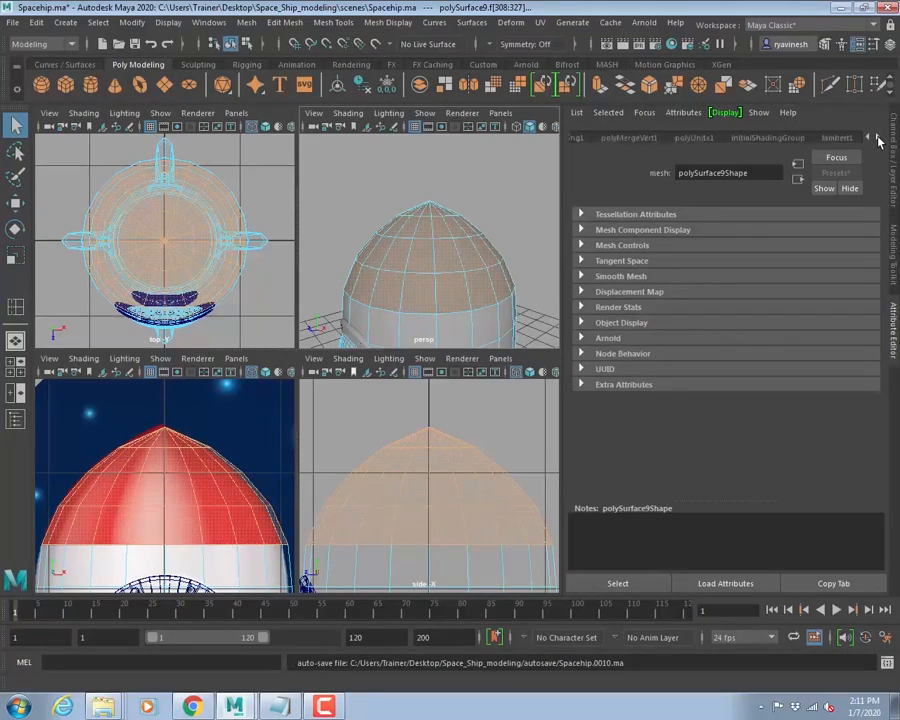
left_click(877, 138)
left_click(877, 138)
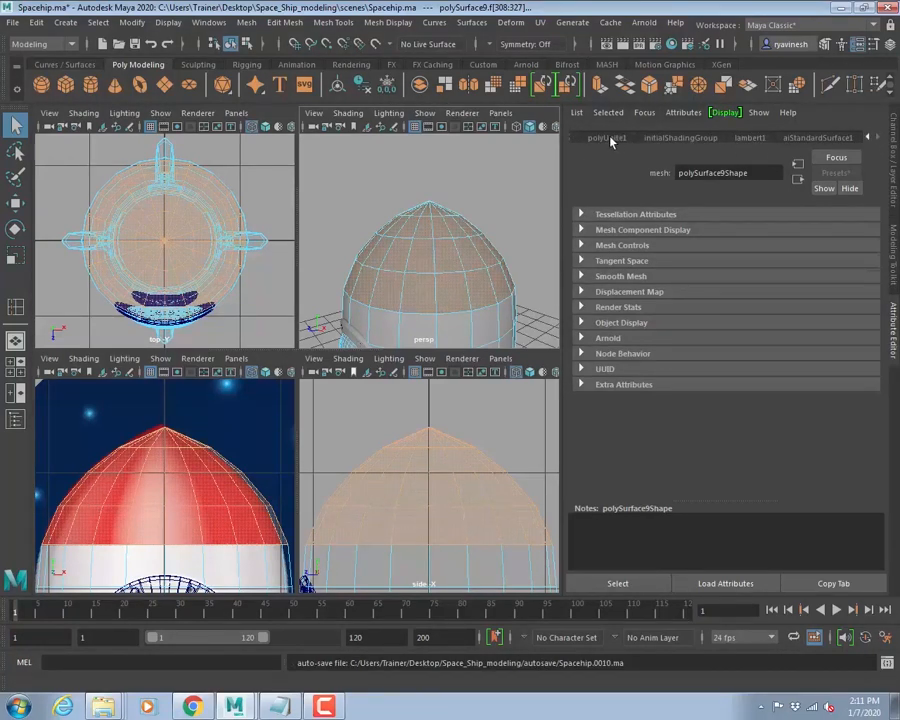
left_click(605, 139)
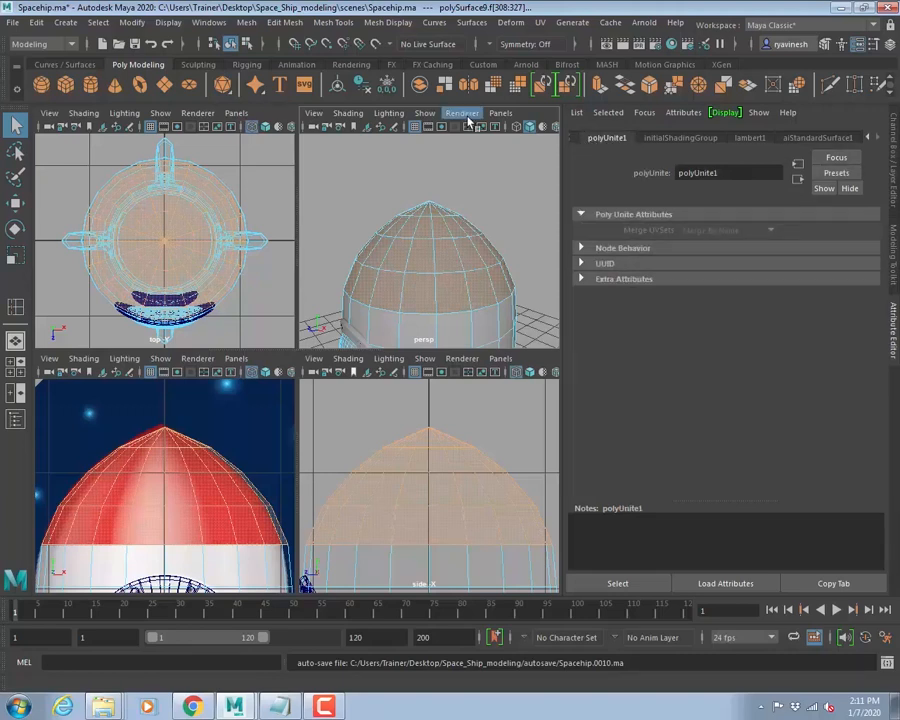
- Try to delete the construction history of all objects while the nose faces are still selected
left_click(34, 22)
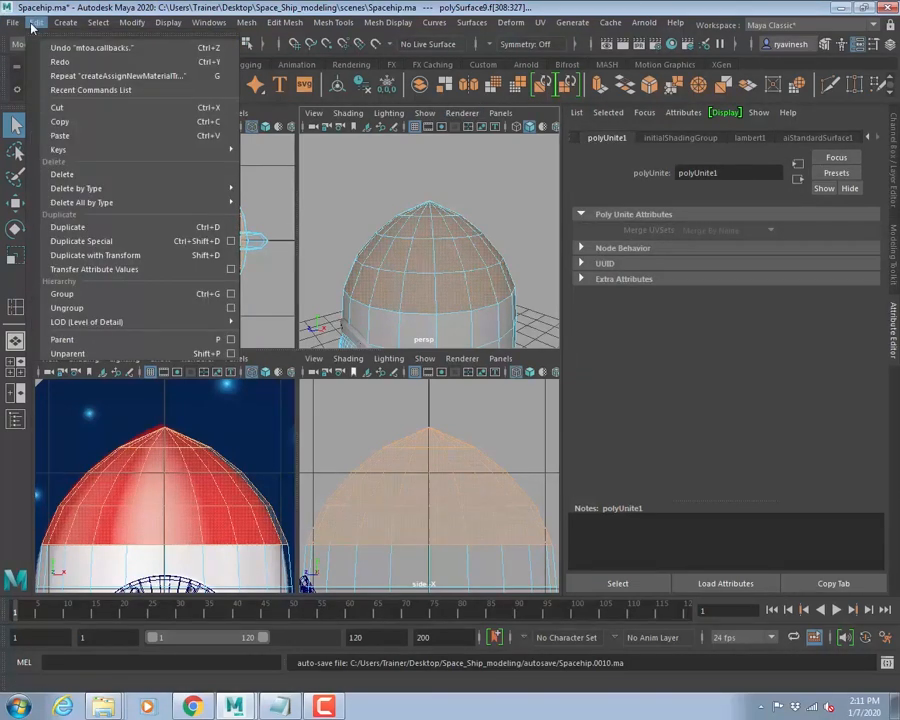
mouse_move(132, 208)
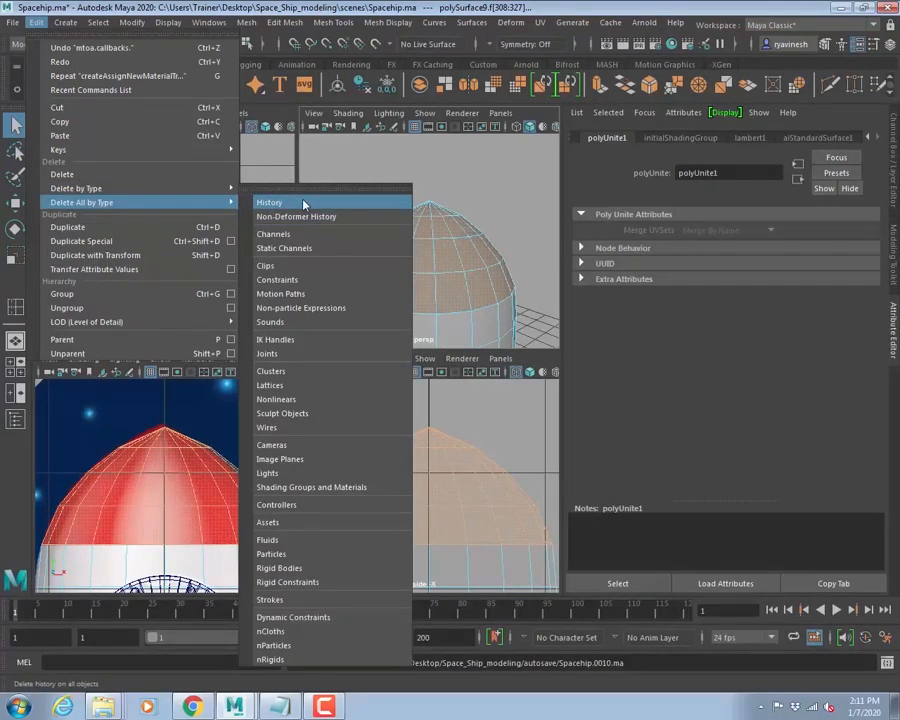
left_click(304, 204)
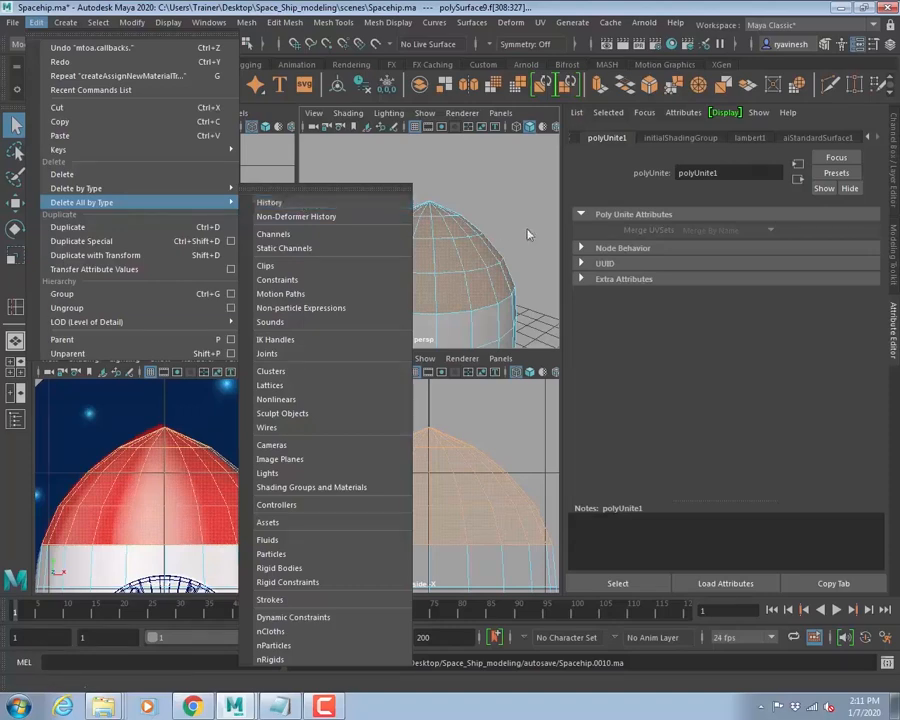
left_click(492, 167)
- Return the body to object mode and delete the construction history of all objects
right_click_drag(454, 249, 518, 221)
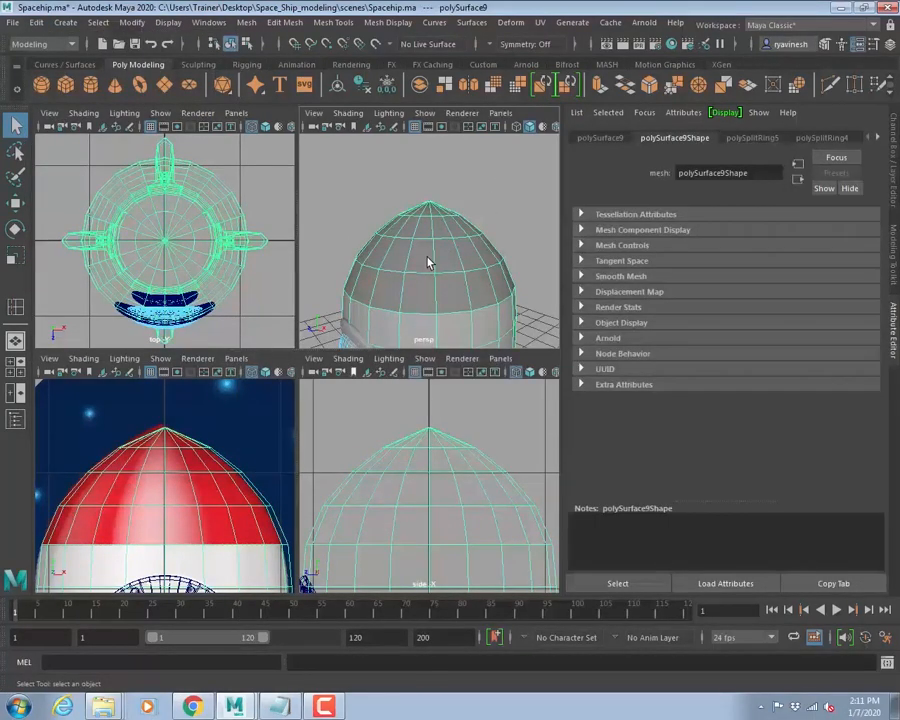
left_click(36, 22)
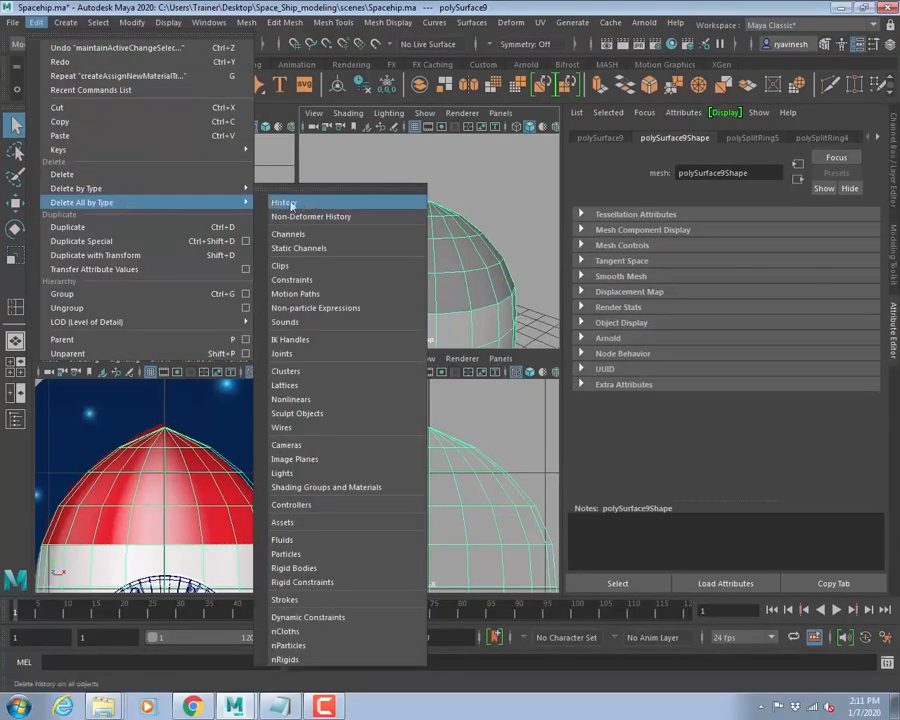
left_click(310, 204)
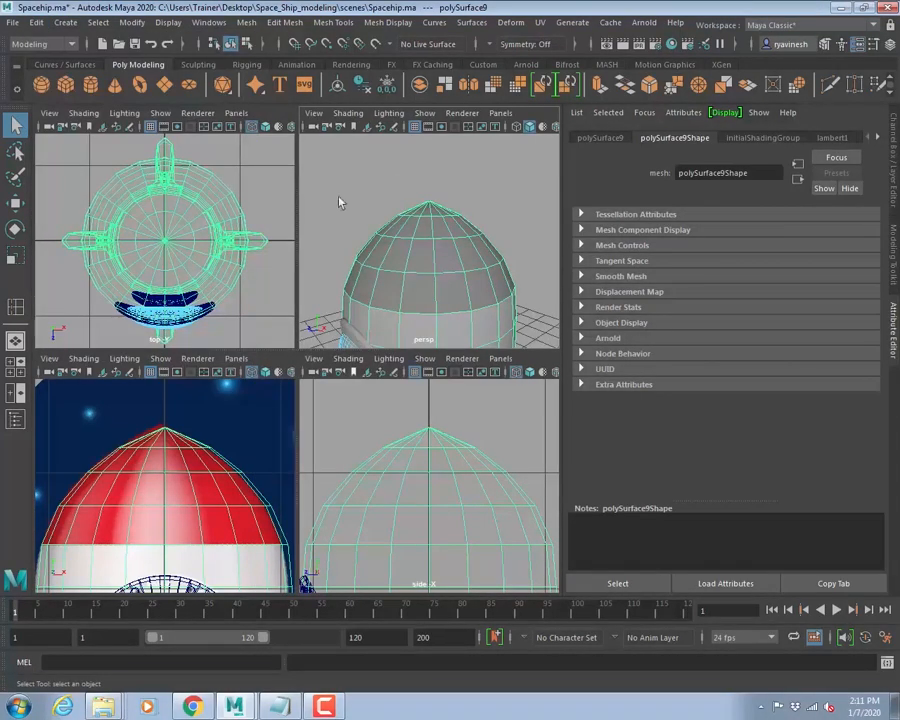
left_click(420, 168)
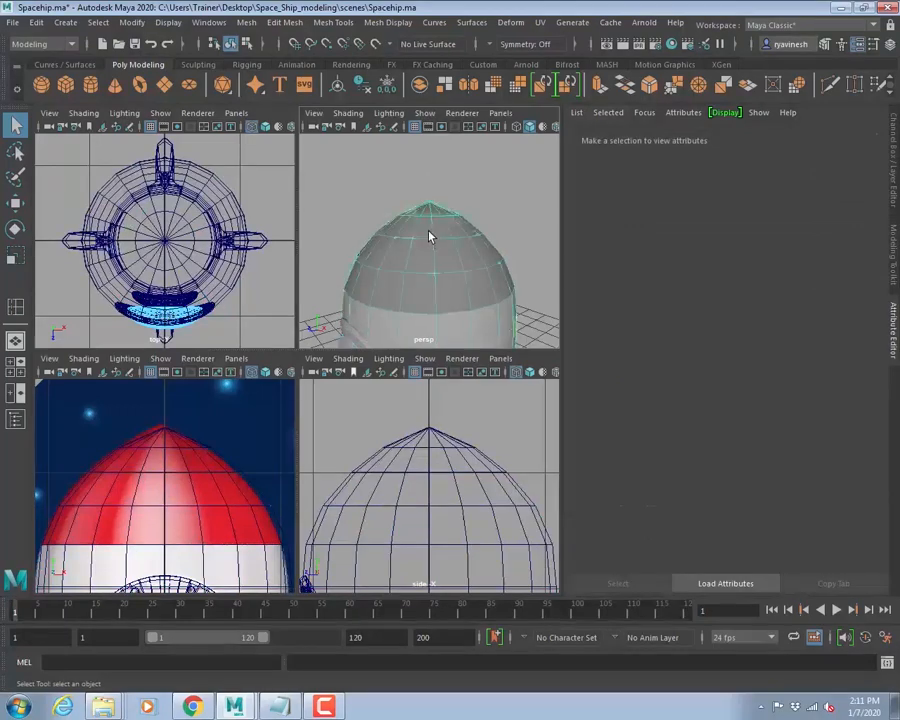
- Select the body and look through its transform, shape, shading group and lambert1 attributes
left_click(421, 244)
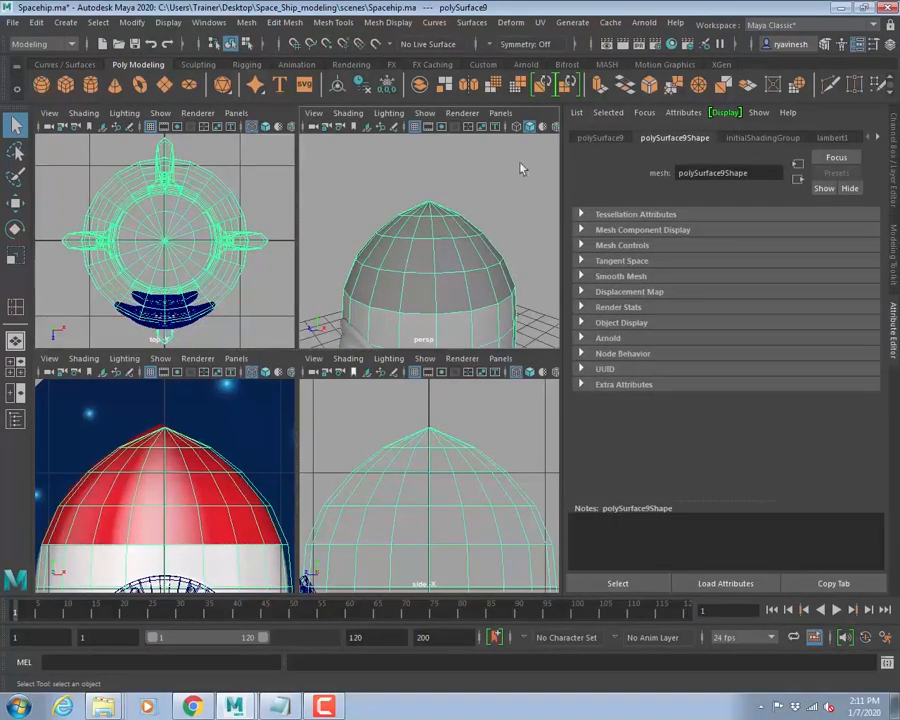
left_click(601, 138)
left_click(675, 138)
left_click(604, 140)
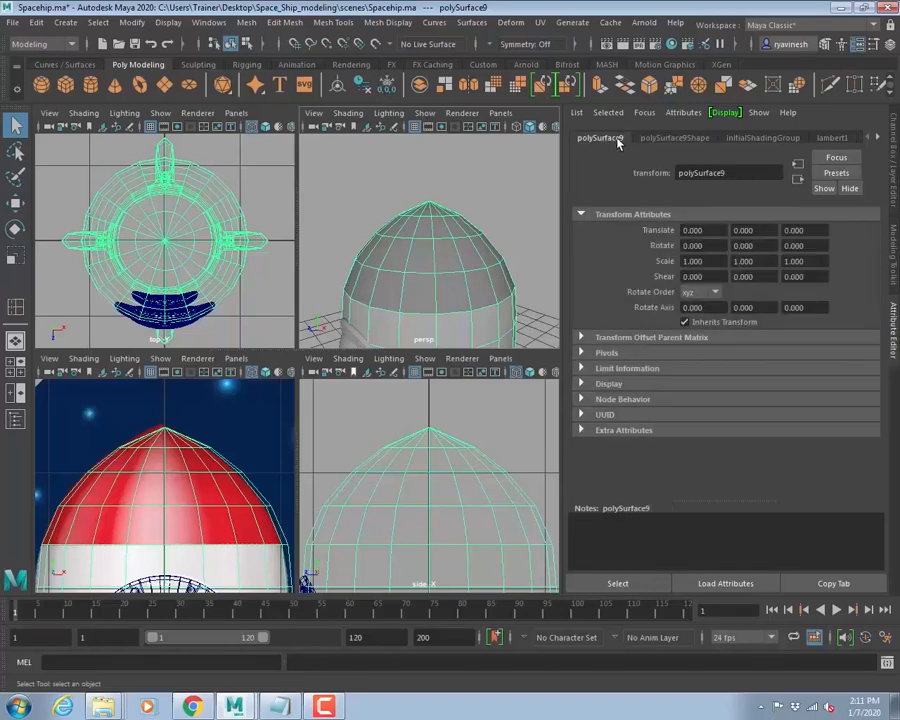
left_click(699, 142)
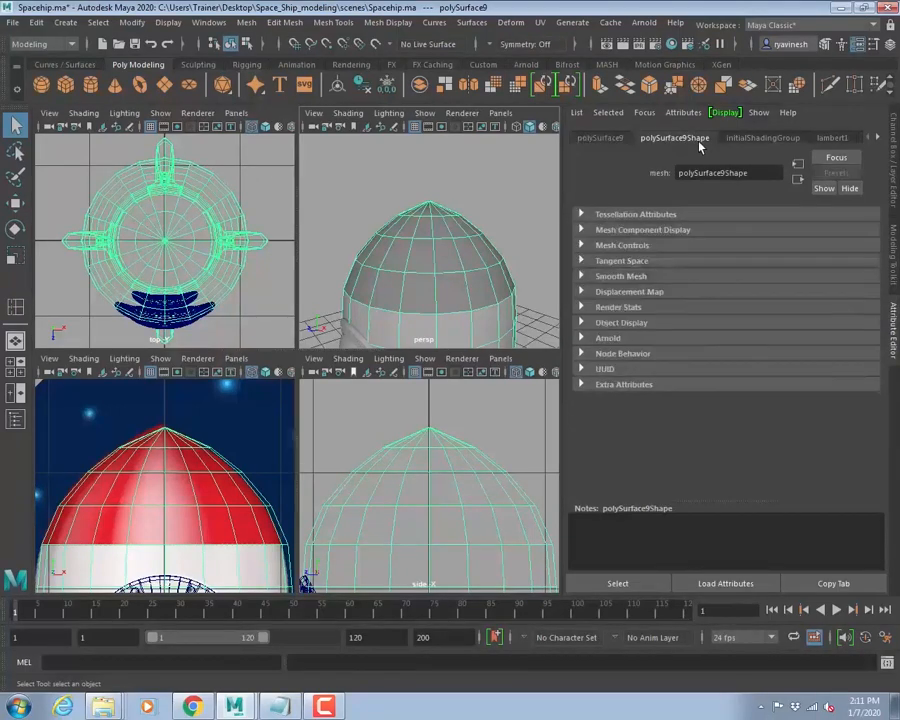
left_click(768, 139)
left_click(830, 139)
left_click(878, 139)
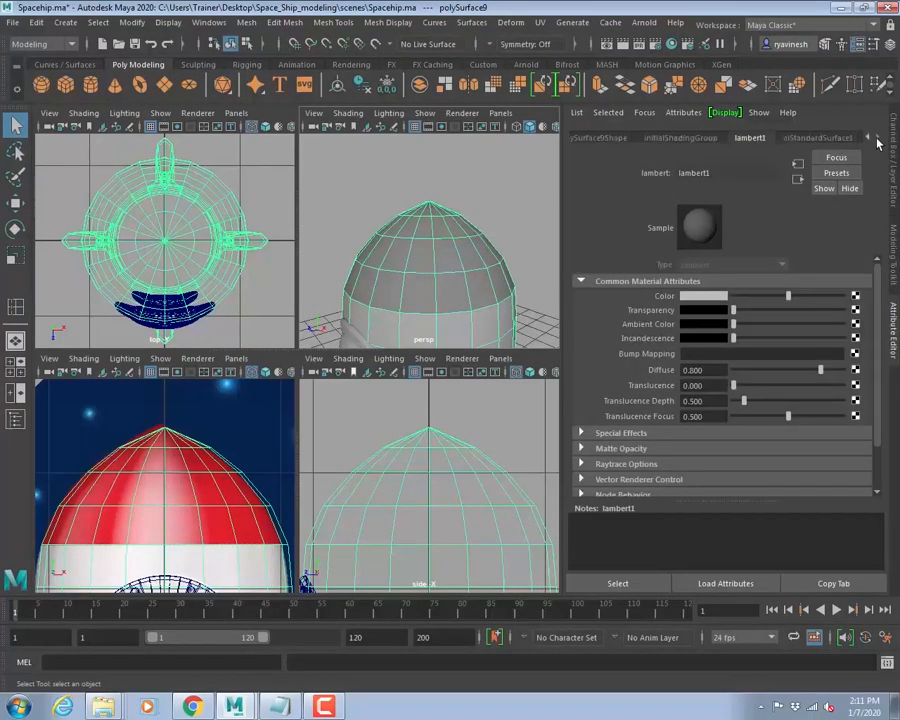
- Set the base color of the aiStandardSurface1 material to red
left_click(820, 139)
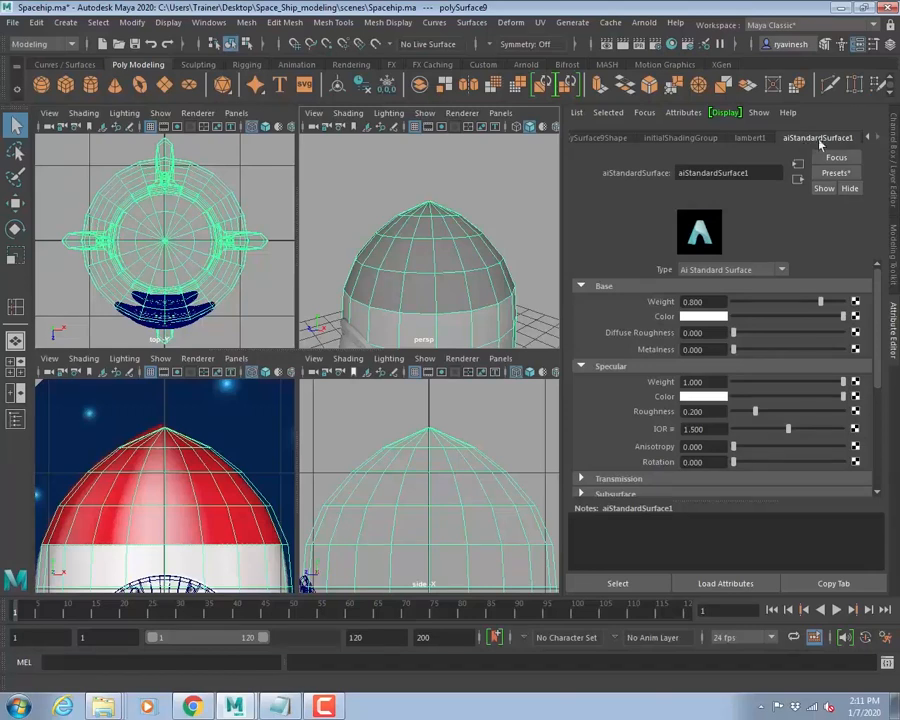
left_click(701, 317)
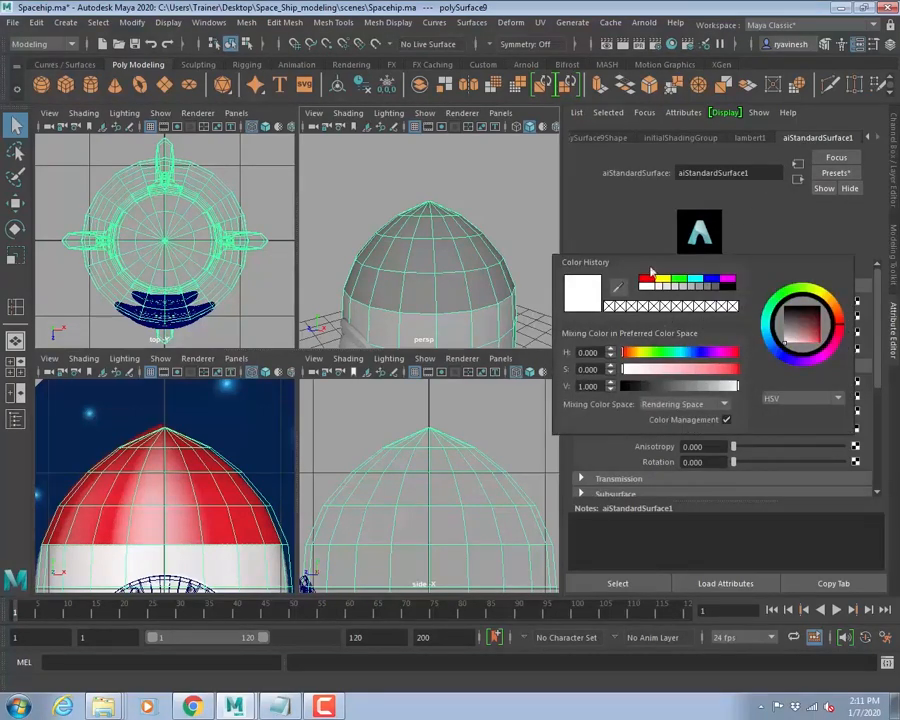
left_click(648, 281)
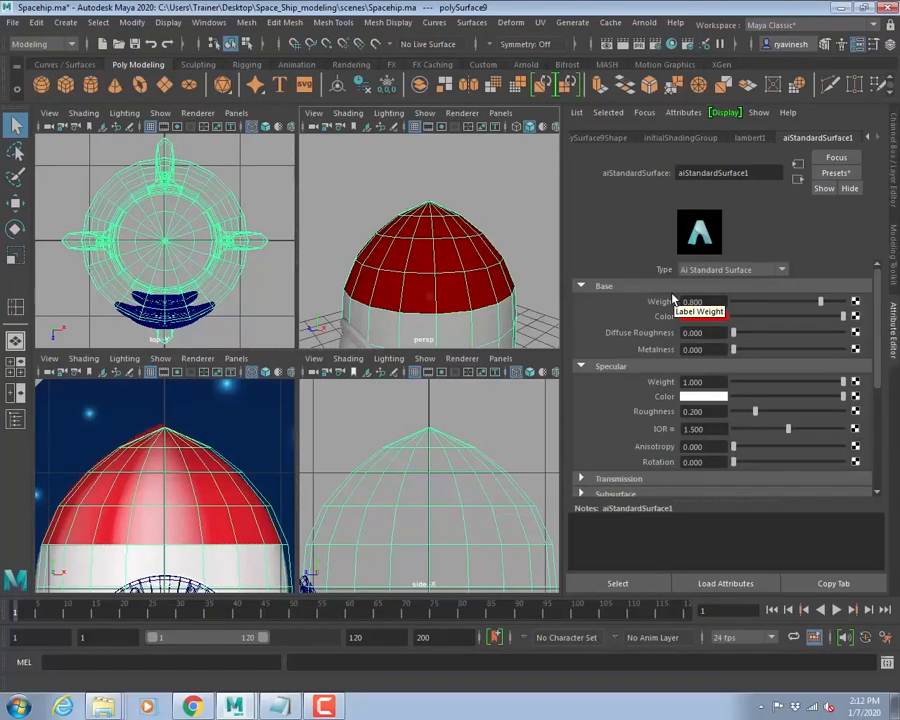
left_click(456, 176)
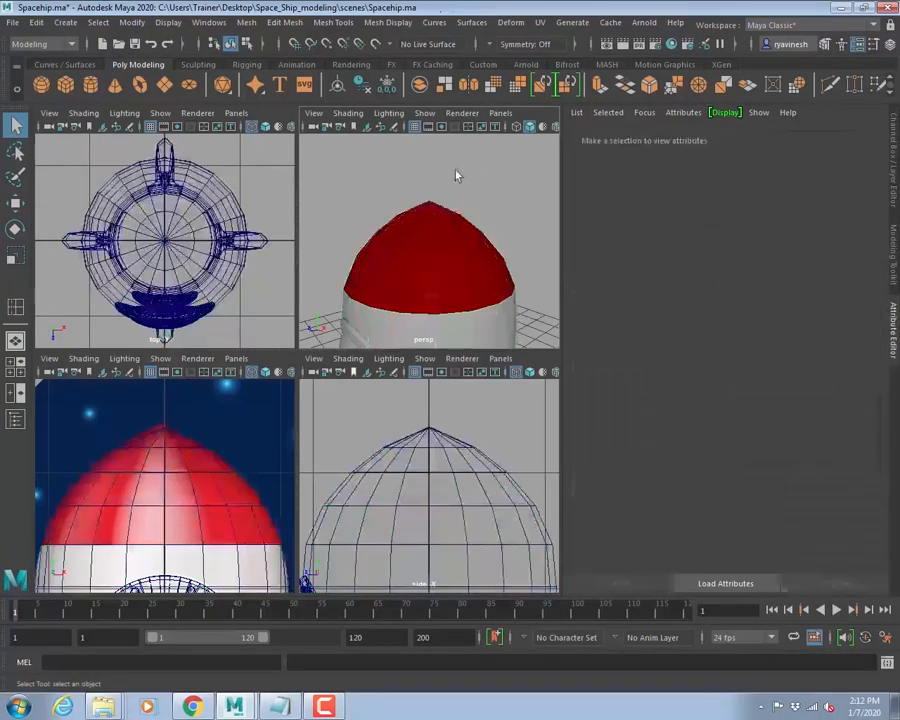
- Select the spaceship body in the front view, with the windows and fins in frame
scroll(472, 294, "down", 4)
middle_click_drag(440, 337, 420, 292, "alt")
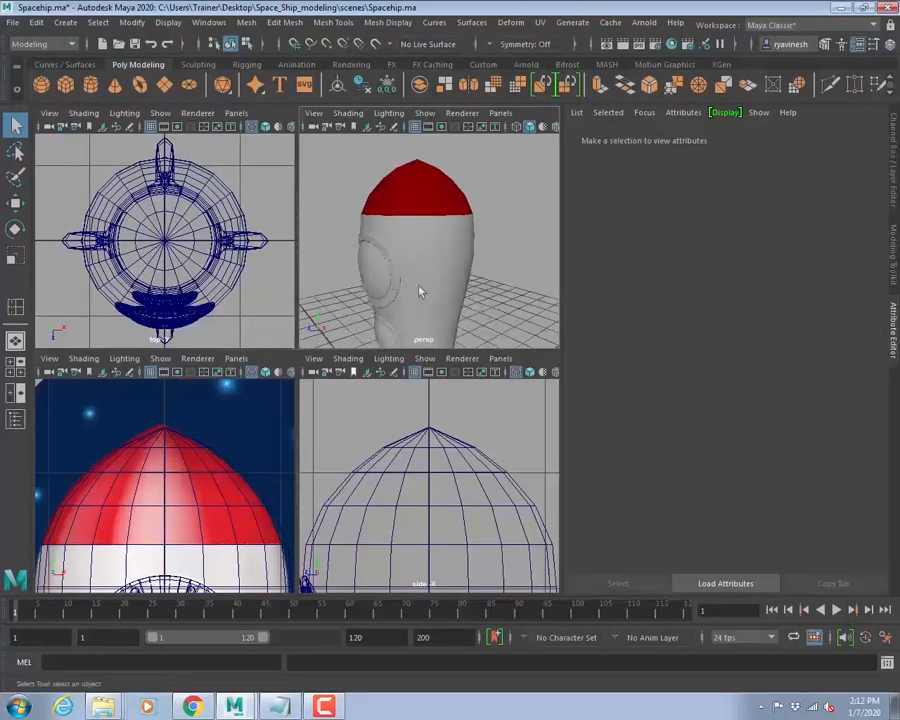
key("space")
scroll(404, 331, "down", 5)
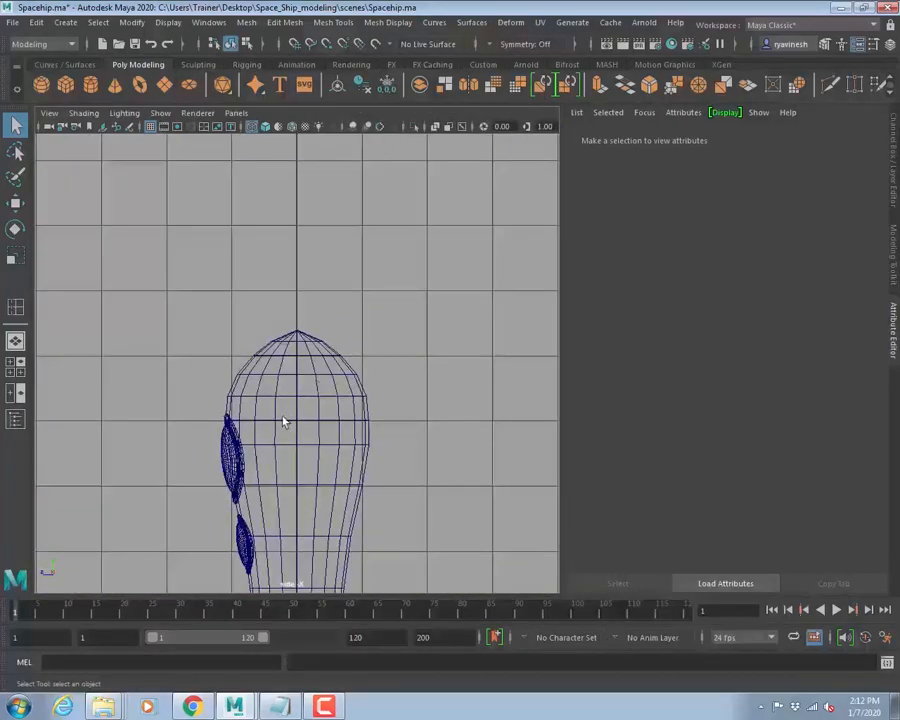
key("space")
key("space")
scroll(261, 461, "down", 5)
scroll(320, 316, "up", 3)
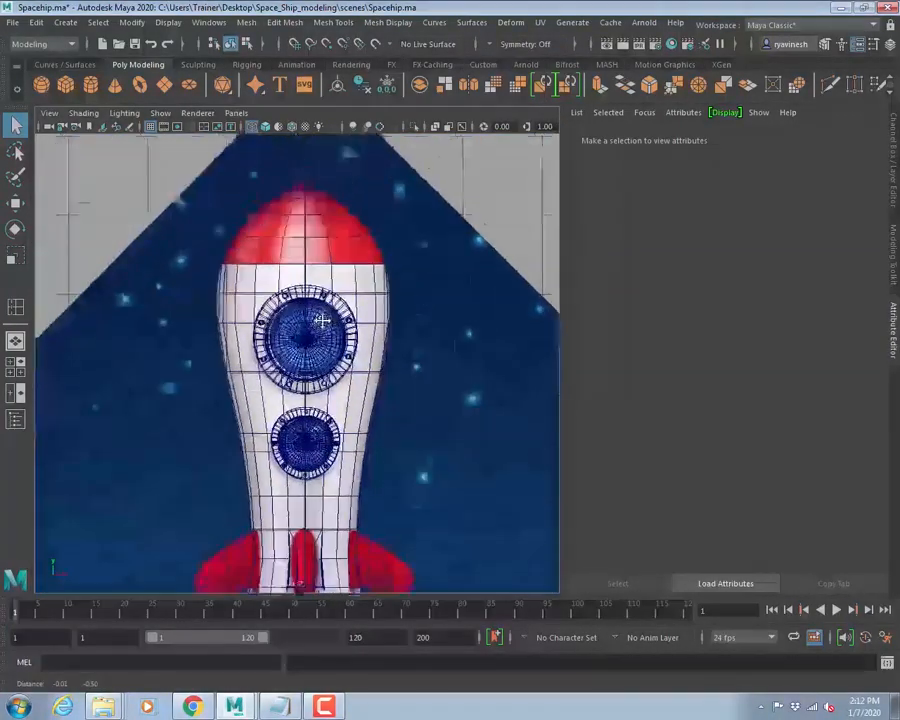
scroll(331, 343, "up", 2)
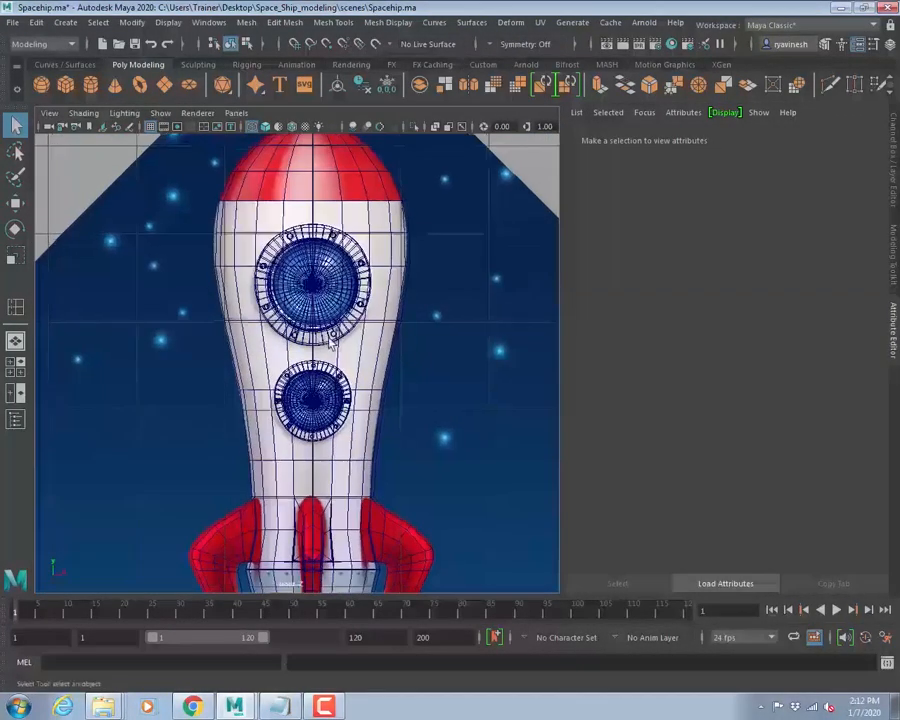
left_click(236, 215)
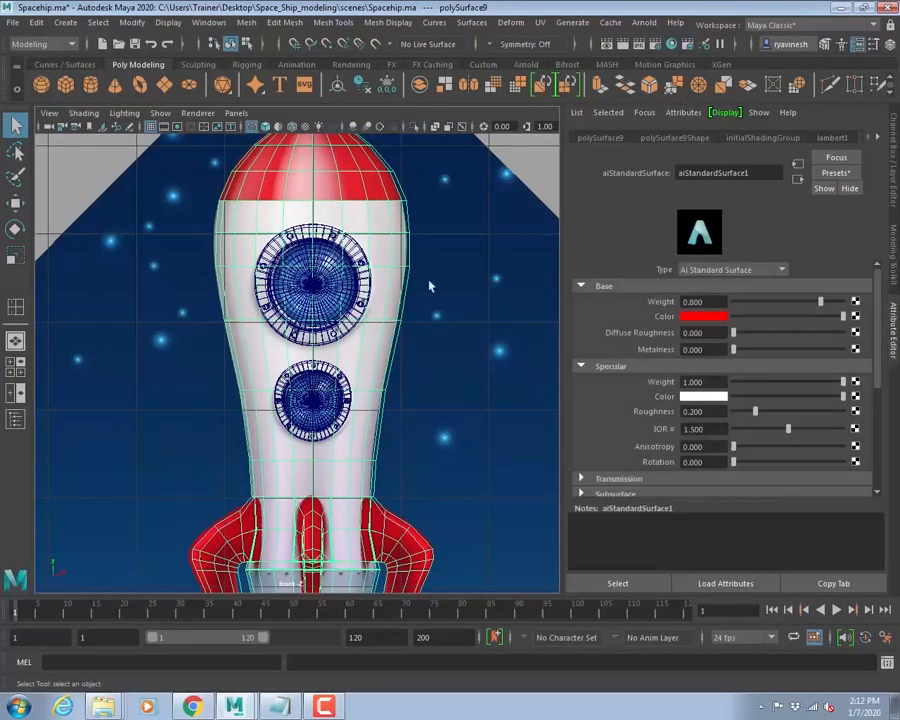
middle_click_drag(474, 319, 468, 299, "alt")
- Switch the body to face selection and select its white faces between the red nose and the fins
right_click(337, 191)
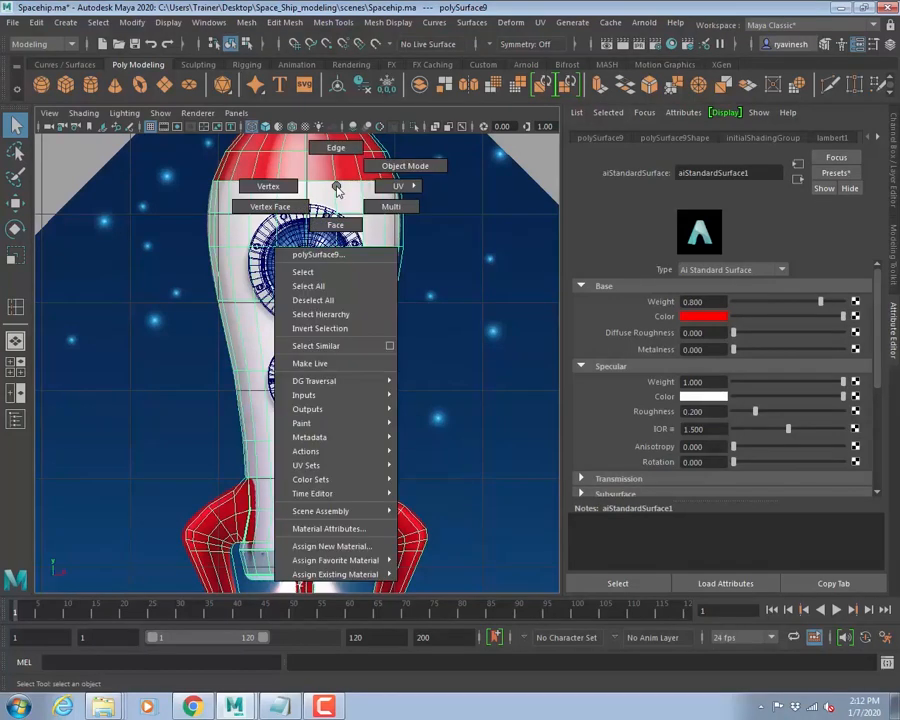
left_click(337, 227)
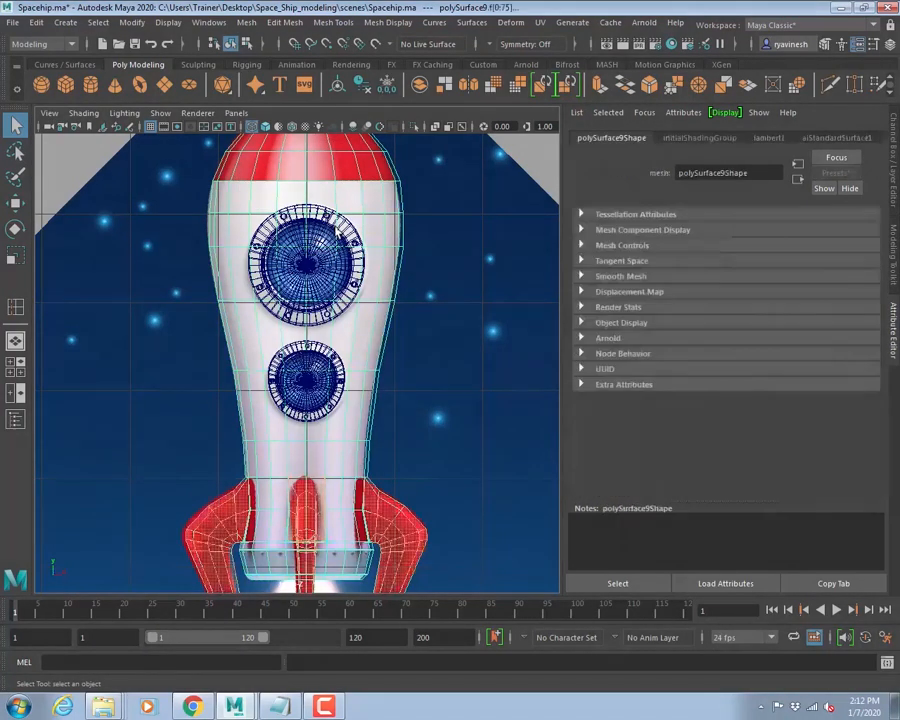
left_click_drag(183, 197, 378, 388)
- Add the body faces between the fins, down to the lower band, to the selection in the perspective view
middle_click_drag(377, 467, 376, 277, "alt")
right_click_drag(318, 297, 471, 386, "alt")
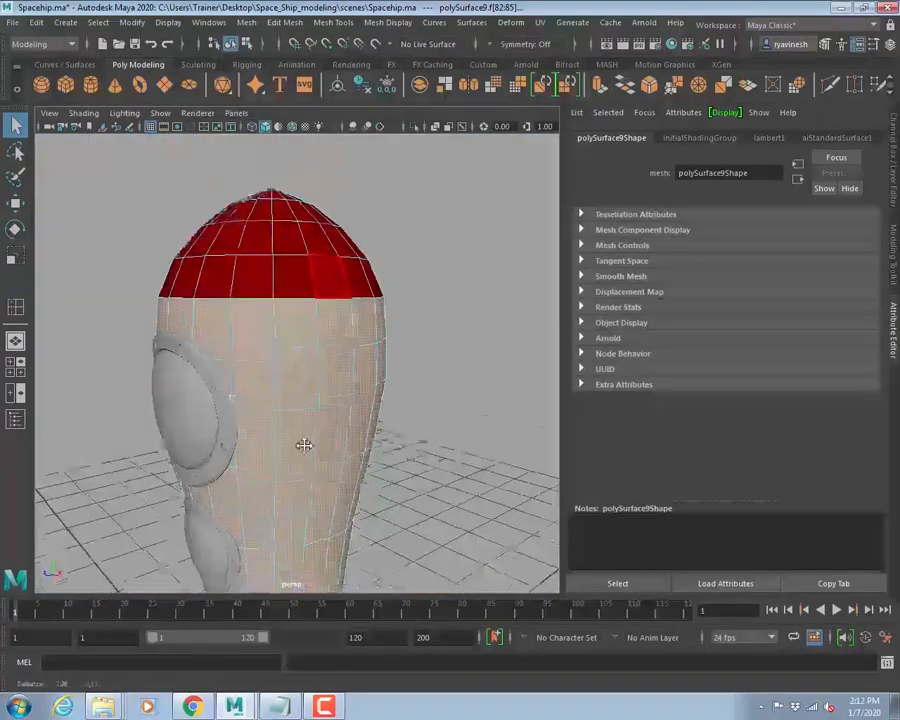
middle_click_drag(304, 440, 305, 333, "alt")
right_click_drag(305, 333, 329, 348, "alt")
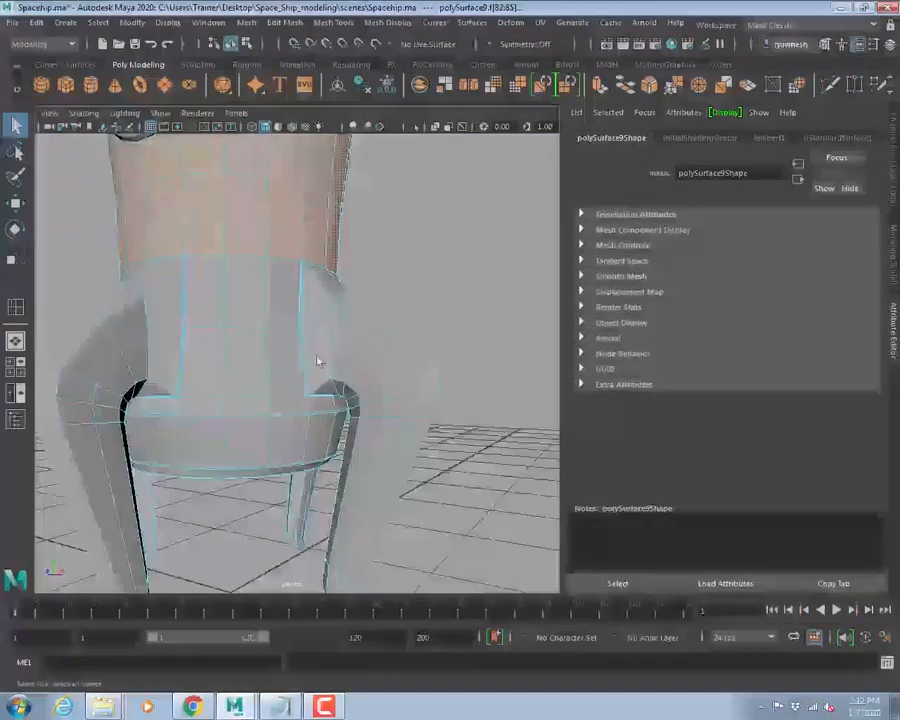
left_click(278, 403)
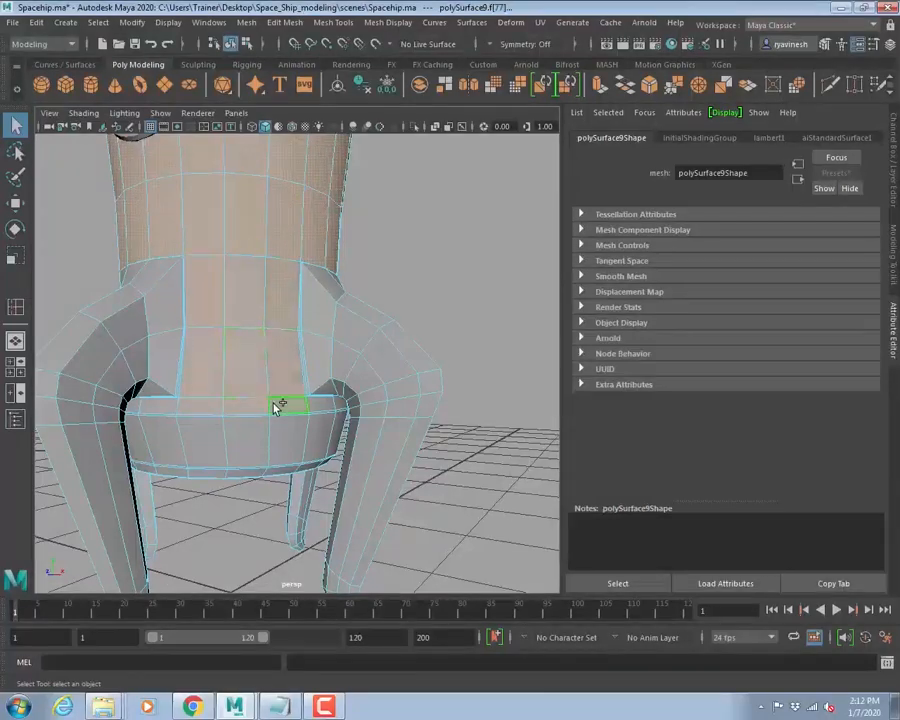
left_click_drag(463, 301, 269, 294, "alt")
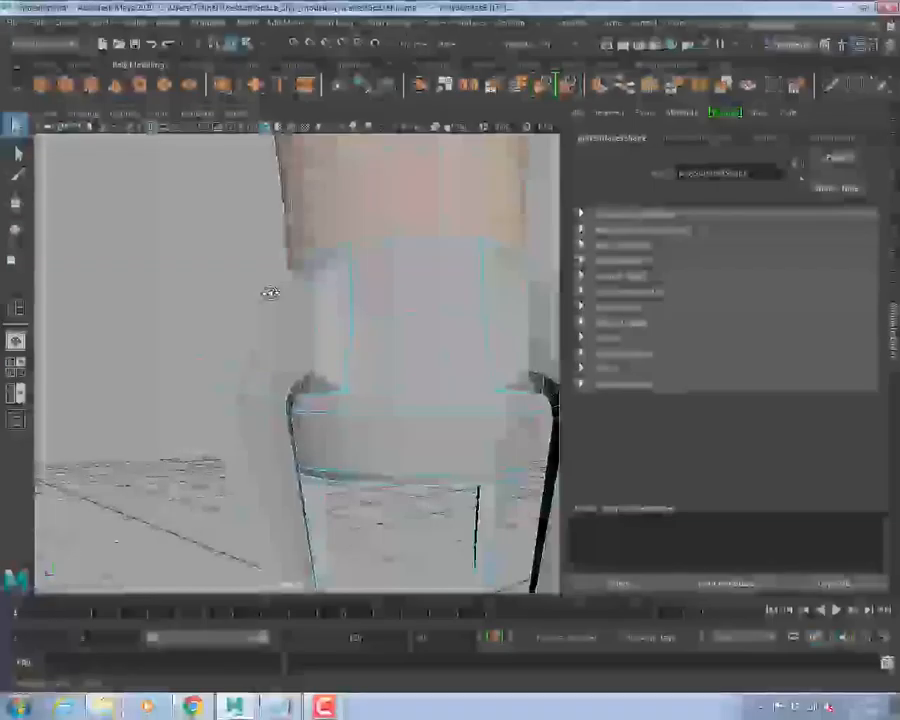
left_click_drag(455, 404, 459, 432, "shift")
left_click_drag(450, 290, 176, 290, "alt")
left_click_drag(96, 288, 308, 281, "shift")
- Remove the side fins' faces from the selection in the front view
key("space")
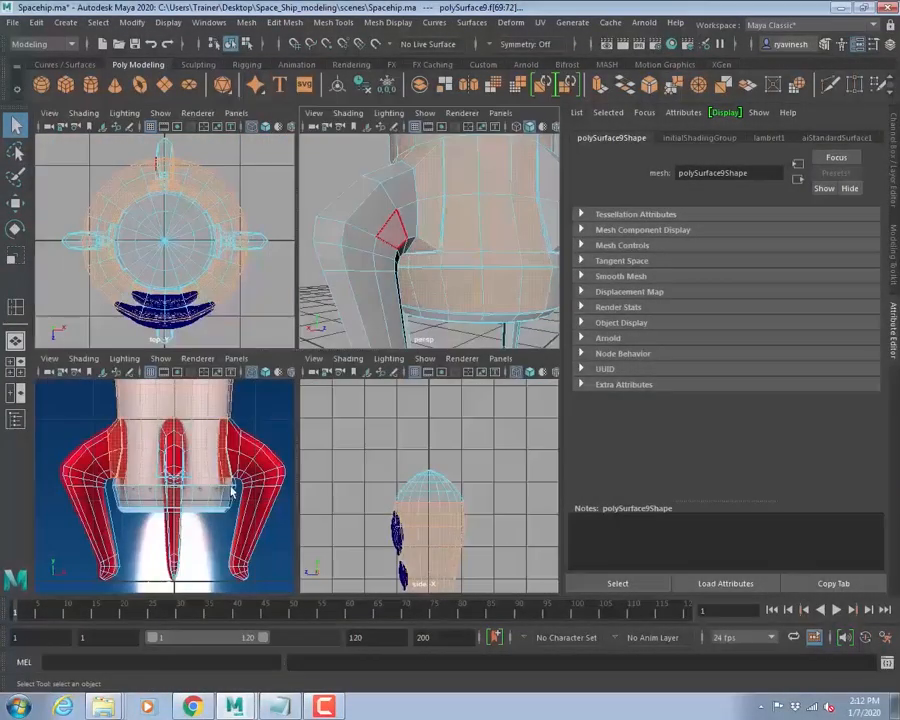
key("space")
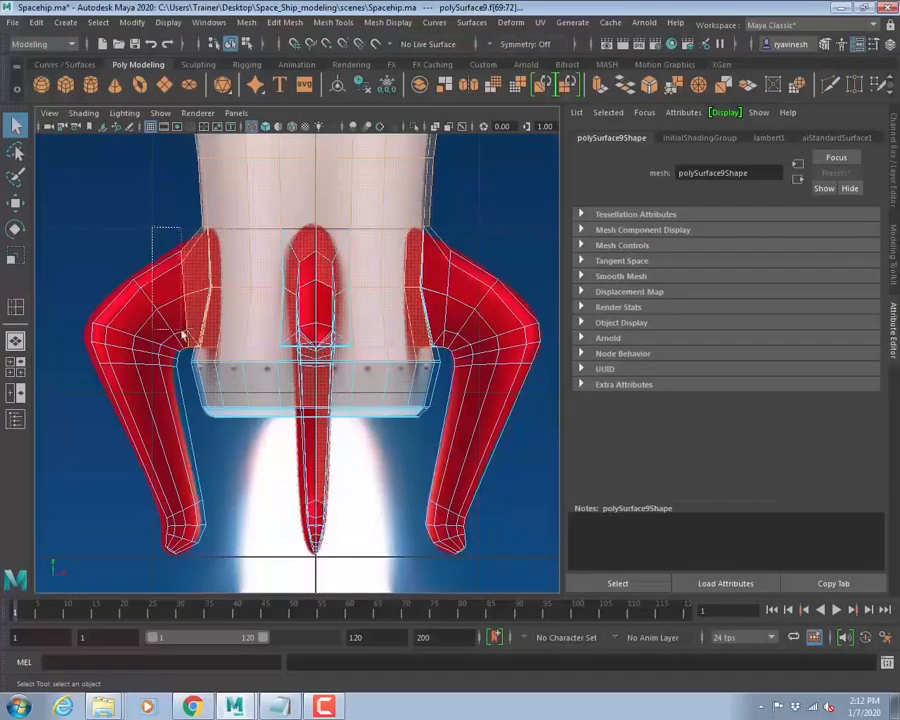
left_click_drag(193, 355, 193, 355)
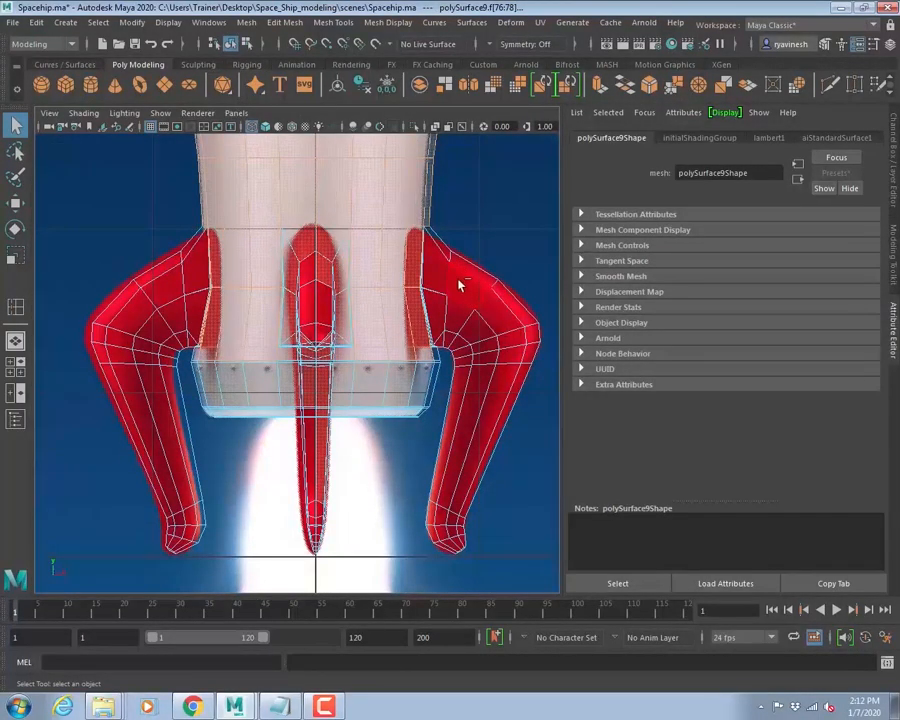
- Remove the rear fin's faces from the selection in the side view
key("space")
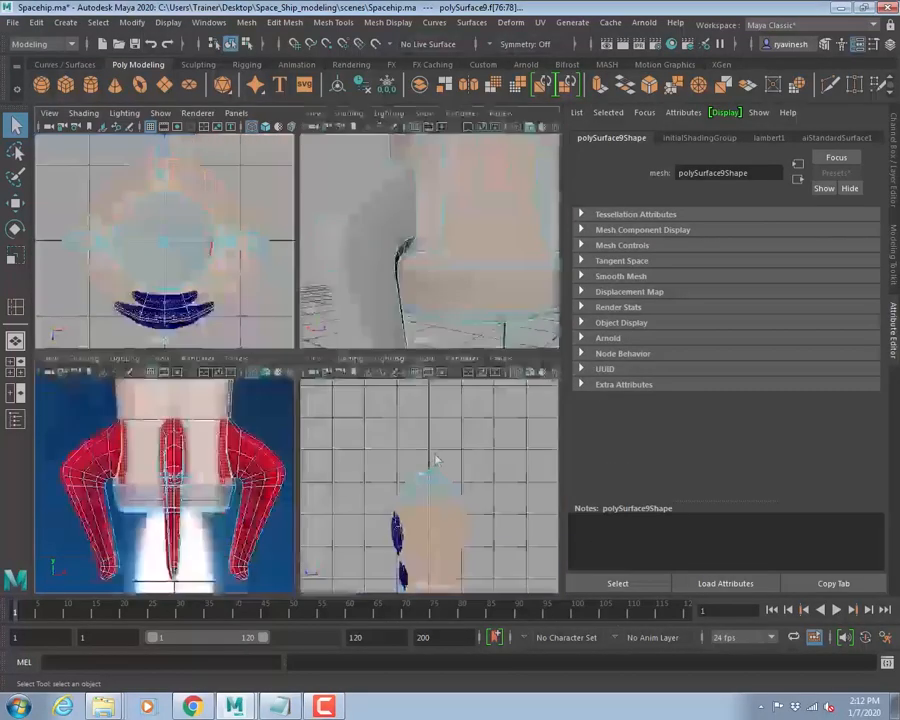
key("space")
middle_click_drag(367, 468, 350, 190, "alt")
right_click_drag(258, 366, 497, 429, "alt")
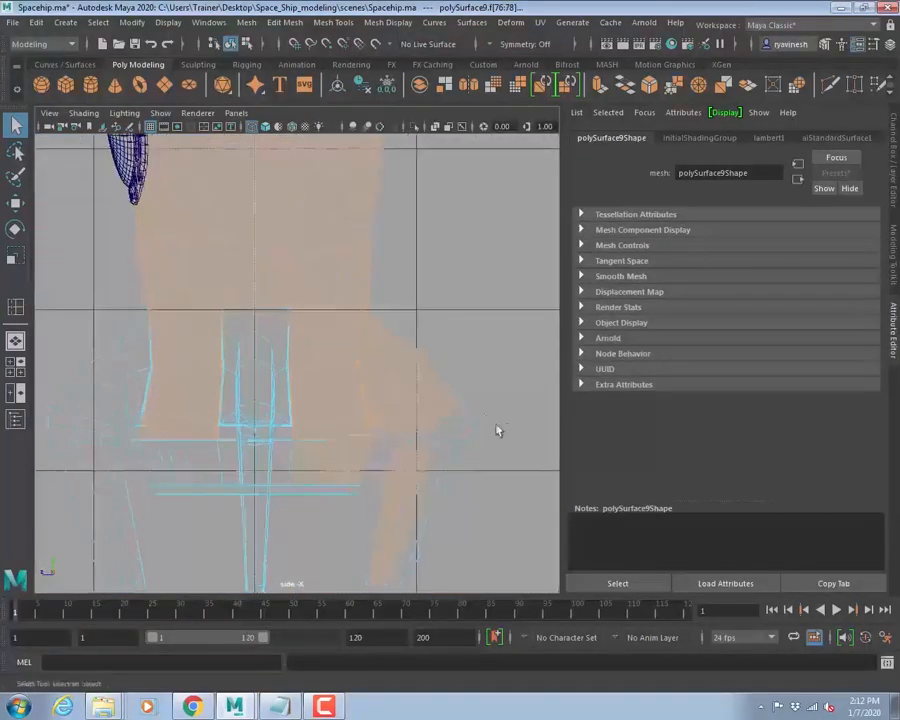
middle_click_drag(475, 409, 417, 302, "alt")
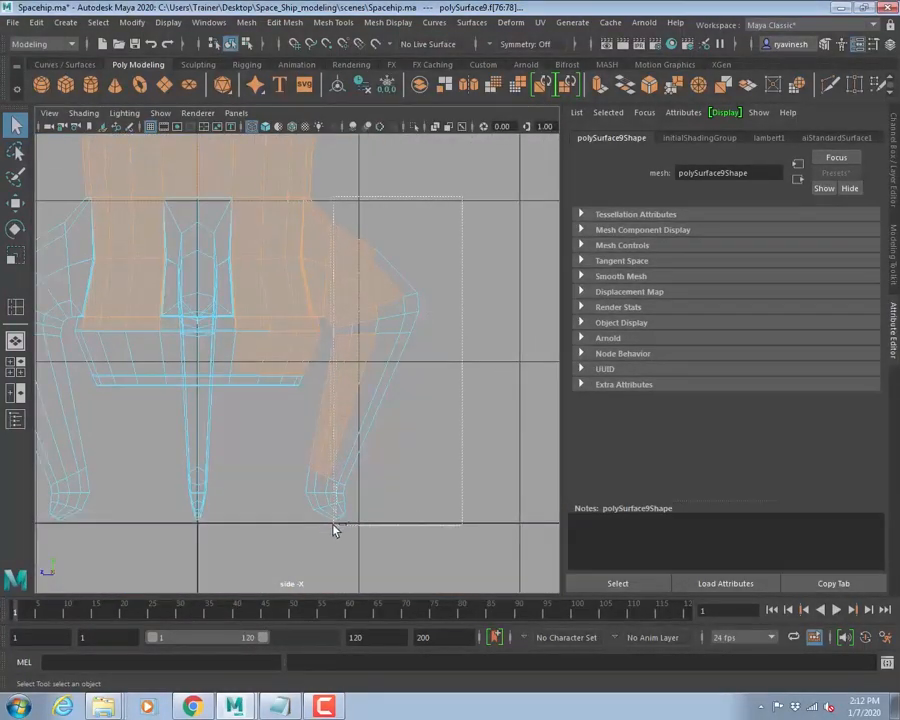
scroll(395, 287, "up", 5)
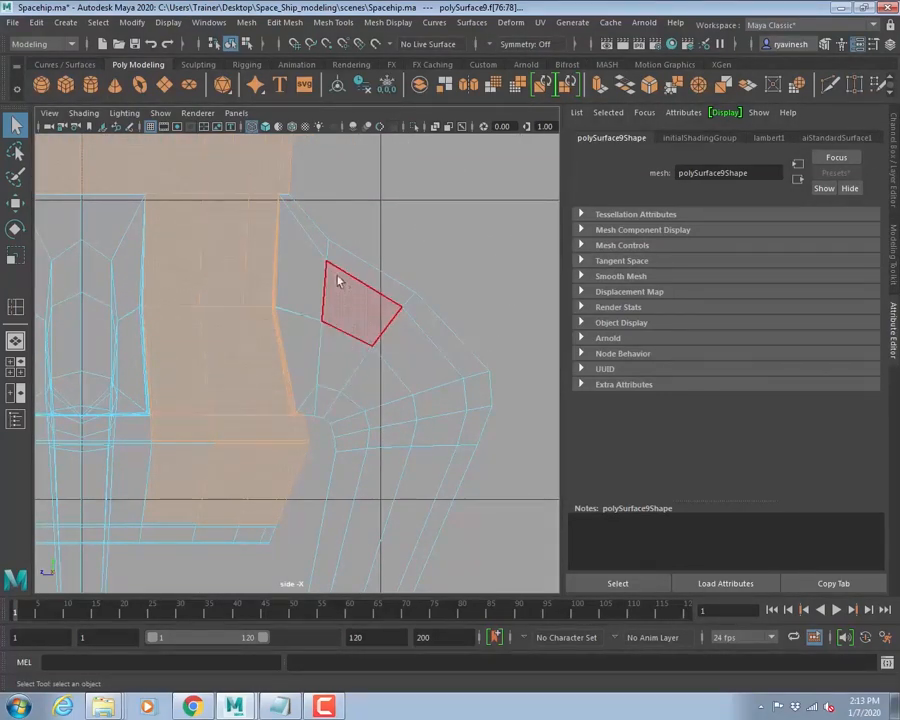
- Add the narrow strip of body faces just above the lower band to the selection in the side view
middle_click_drag(296, 251, 543, 296, "alt")
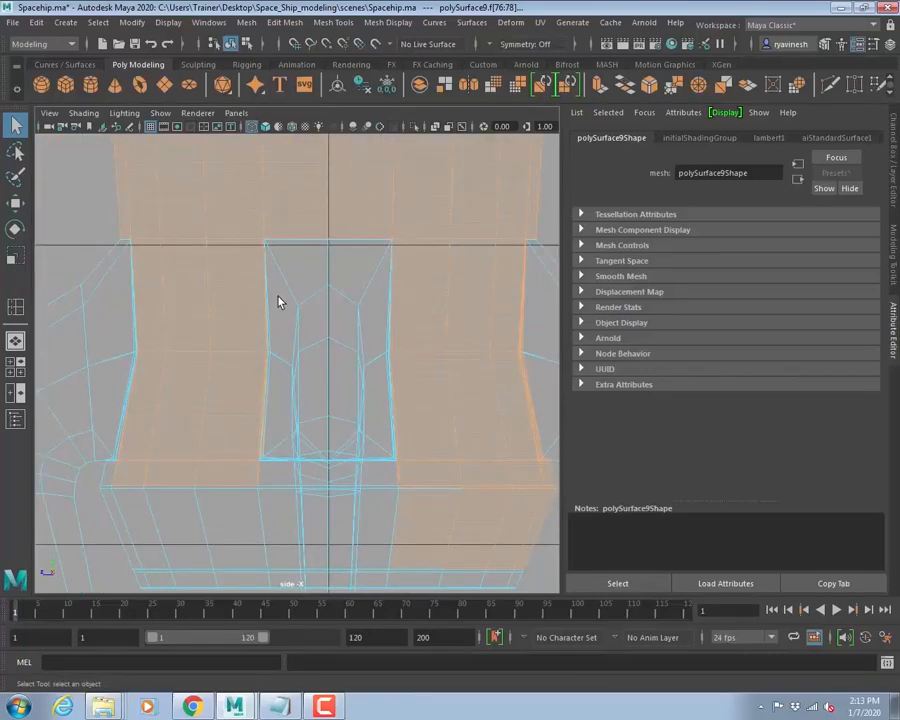
middle_click_drag(293, 408, 285, 331, "alt")
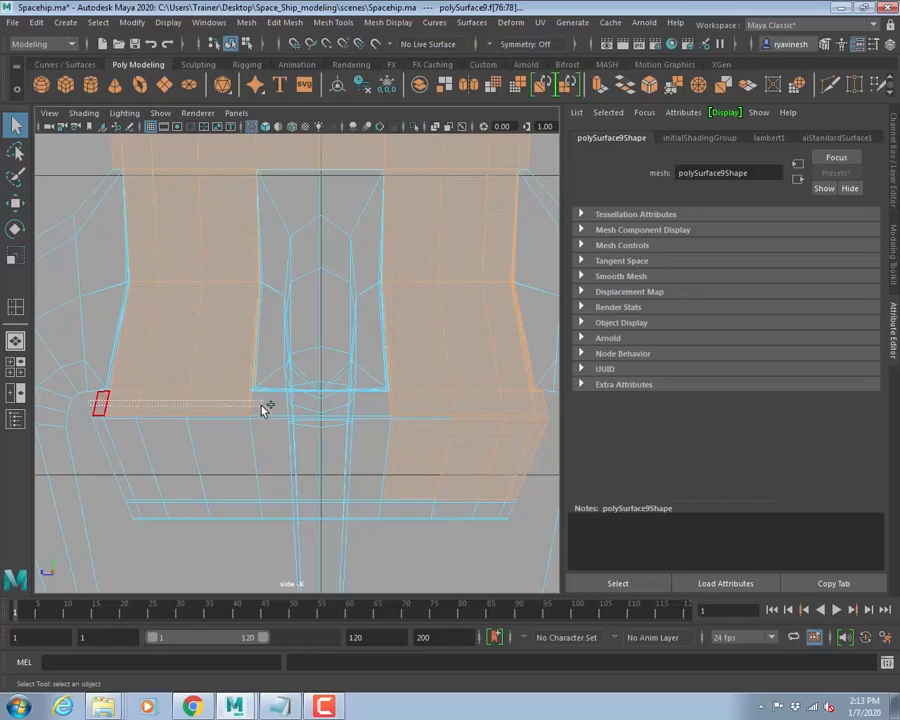
left_click_drag(261, 405, 267, 406, "ctrl+shift")
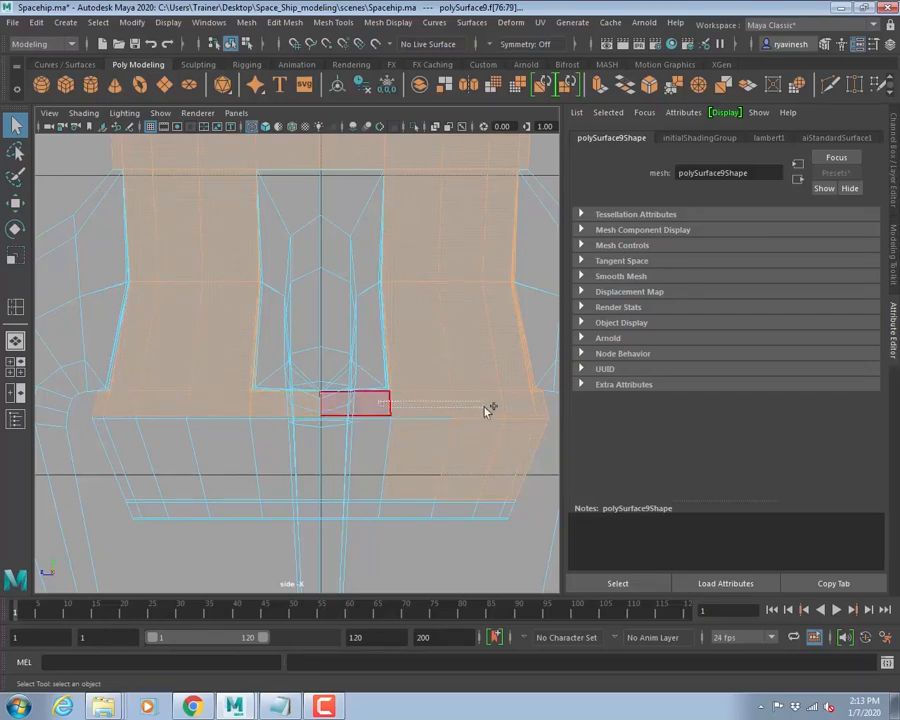
left_click_drag(553, 410, 555, 409, "ctrl+shift")
key("space")
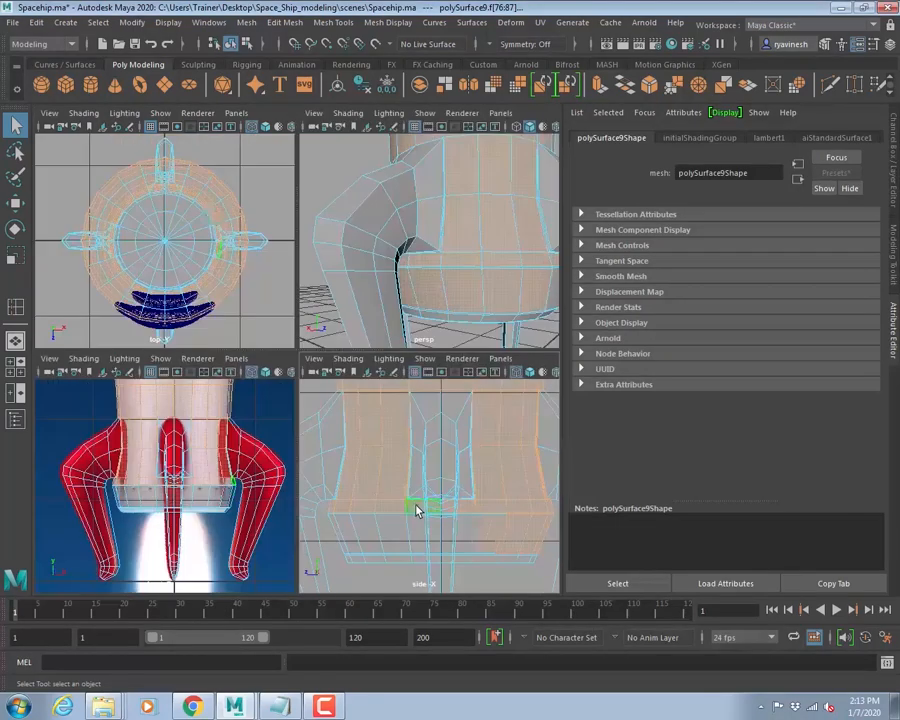
- Remove the lower band's faces from the selection in the side view, keeping the strip above it selected
key("space")
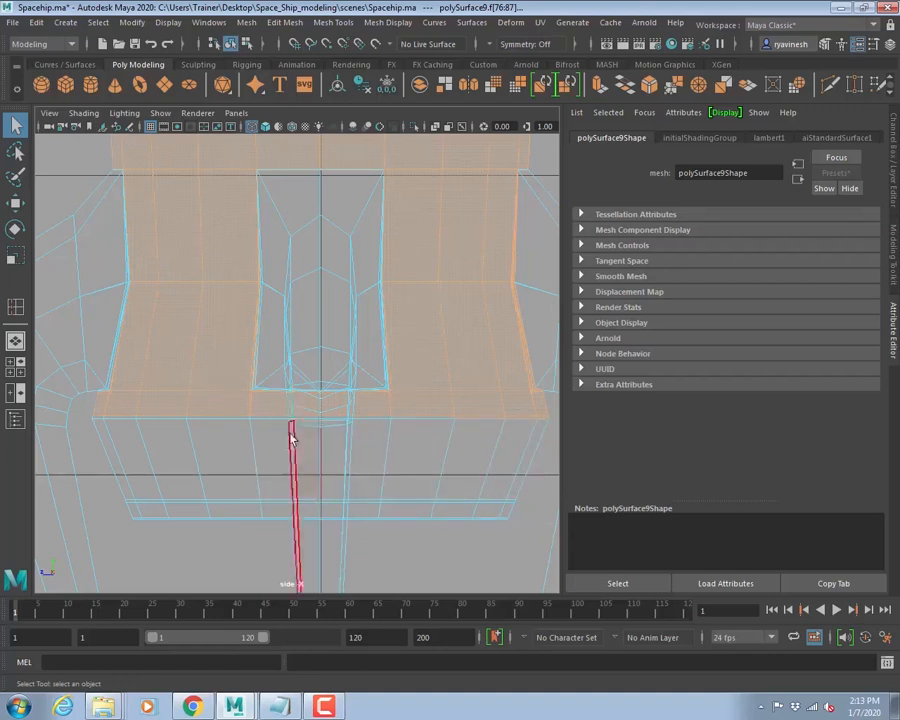
right_click_drag(127, 428, 187, 374, "alt")
left_click_drag(481, 345, 484, 342)
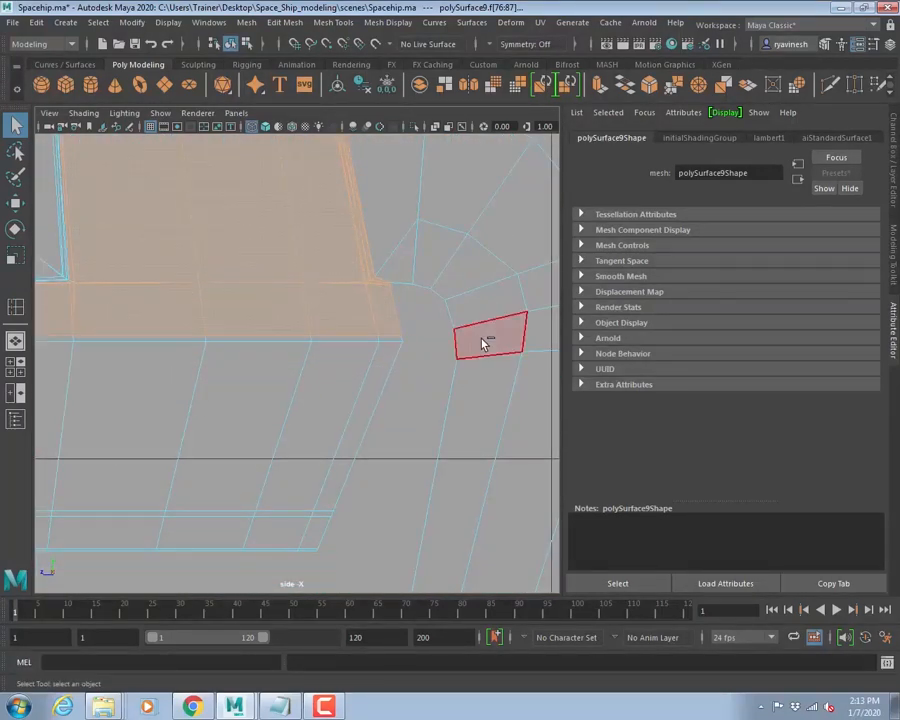
key("space")
key("space")
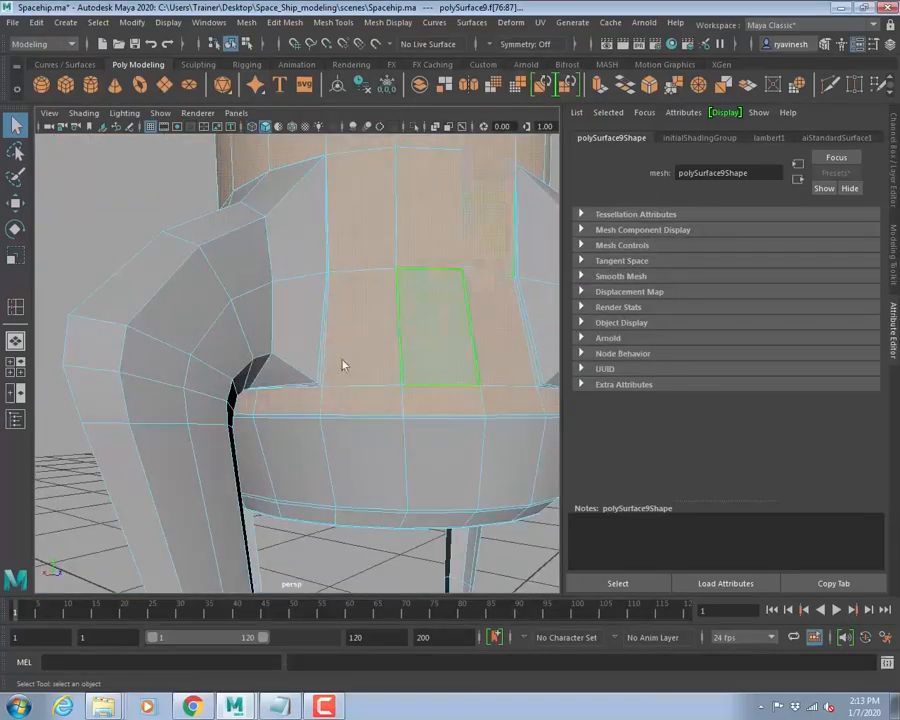
- Show the body in smooth preview and remove the rim faces around the first fin's base from the selection
left_click_drag(312, 363, 310, 395, "alt")
key("3")
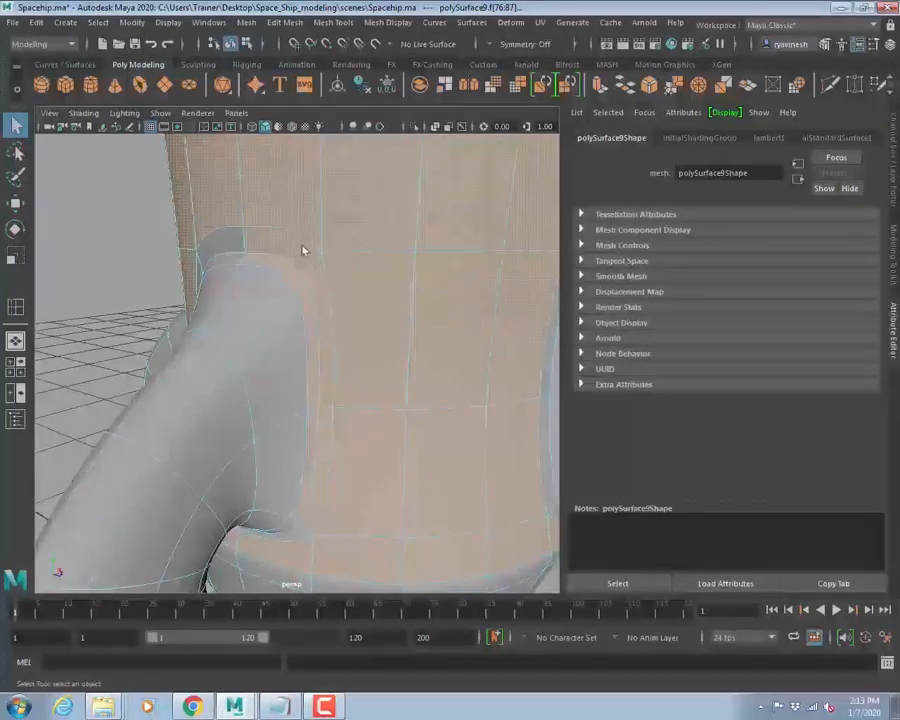
left_click(270, 268)
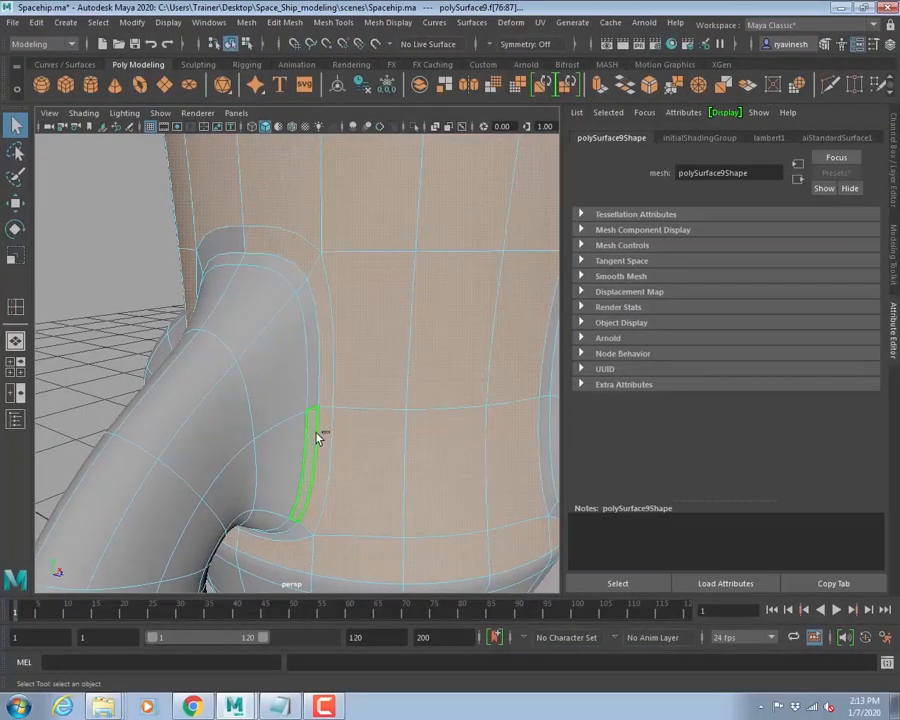
left_click_drag(278, 333, 366, 380, "alt")
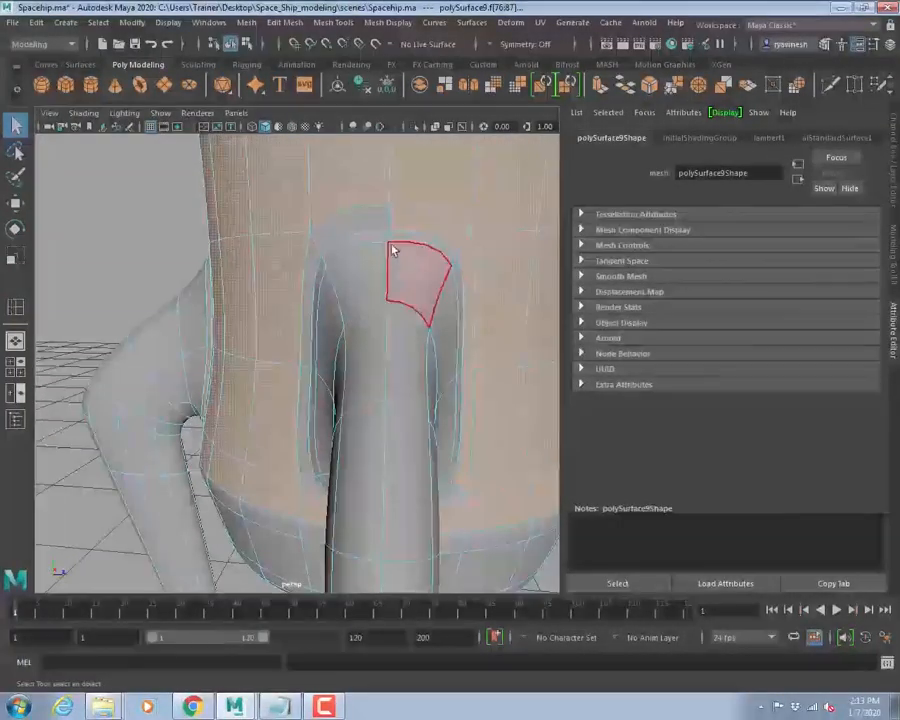
- Add the missing body faces bordering the fin bases to the selection in the perspective view
left_click(300, 262, "shift")
left_click_drag(310, 260, 384, 346, "alt")
left_click(424, 388, "shift")
left_click(424, 388, "shift")
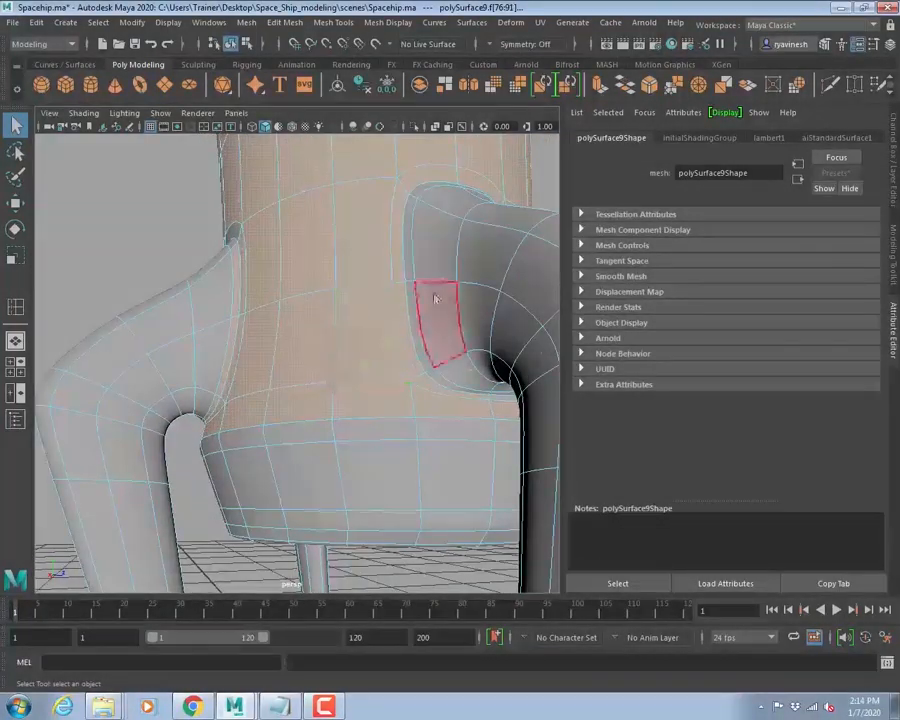
left_click_drag(434, 297, 336, 294, "alt")
left_click(280, 377, "shift")
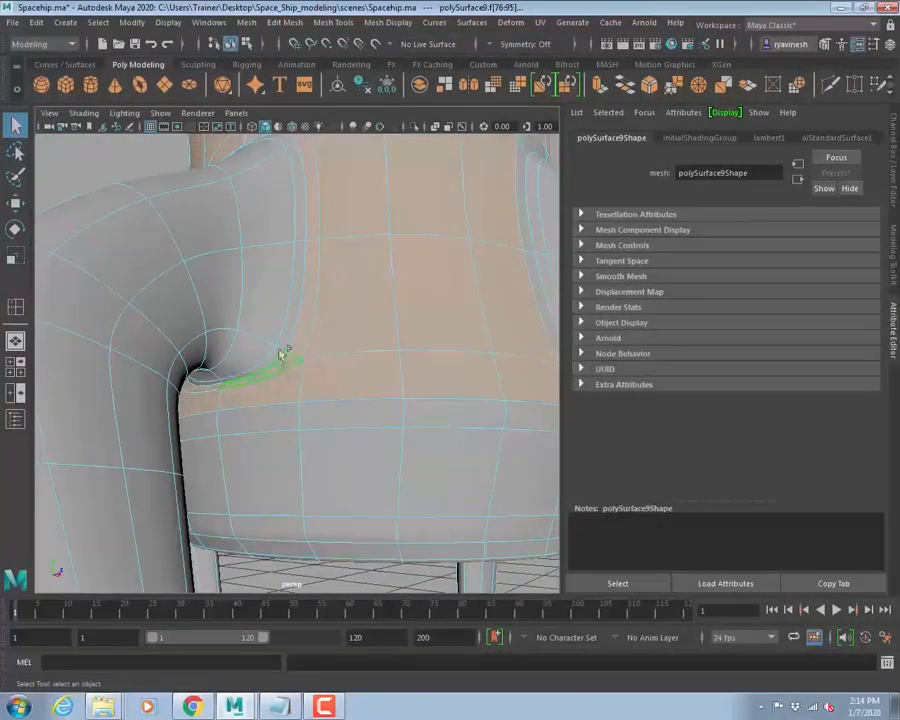
- Clear the rim faces of the next fin's base from the selection and add the body faces missing beside it
left_click_drag(283, 354, 390, 279, "alt")
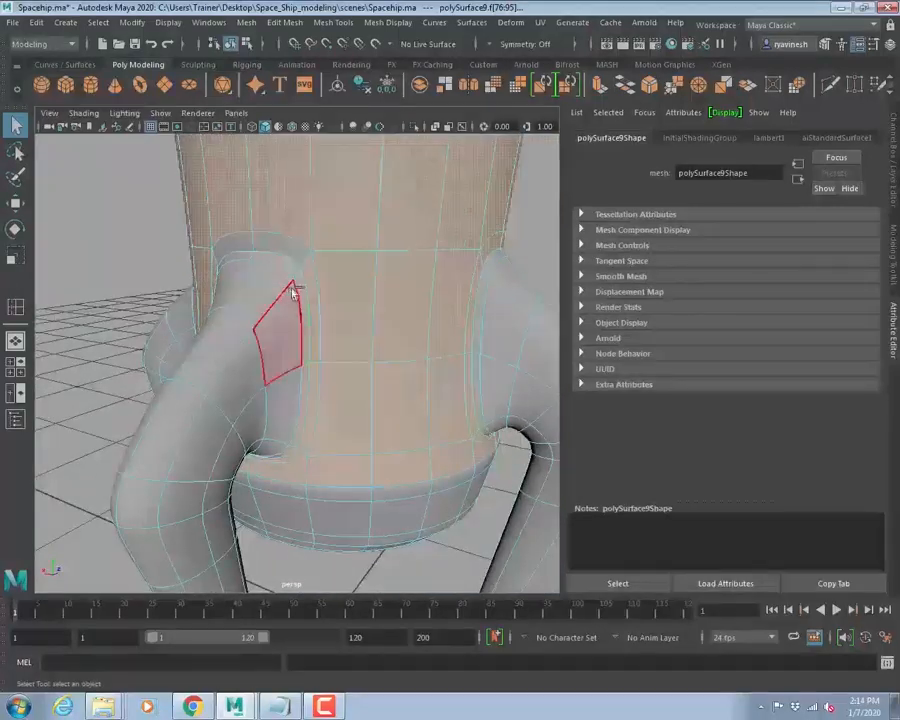
left_click_drag(298, 302, 311, 373, "alt")
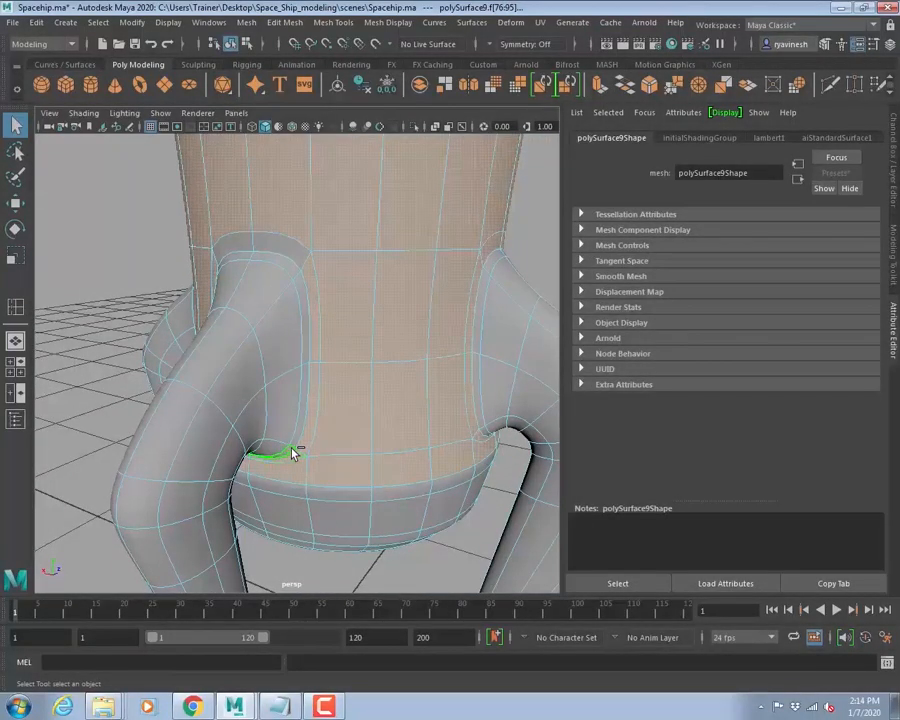
left_click_drag(211, 262, 312, 303, "alt")
left_click(343, 256, "shift")
left_click_drag(308, 399, 327, 345, "alt")
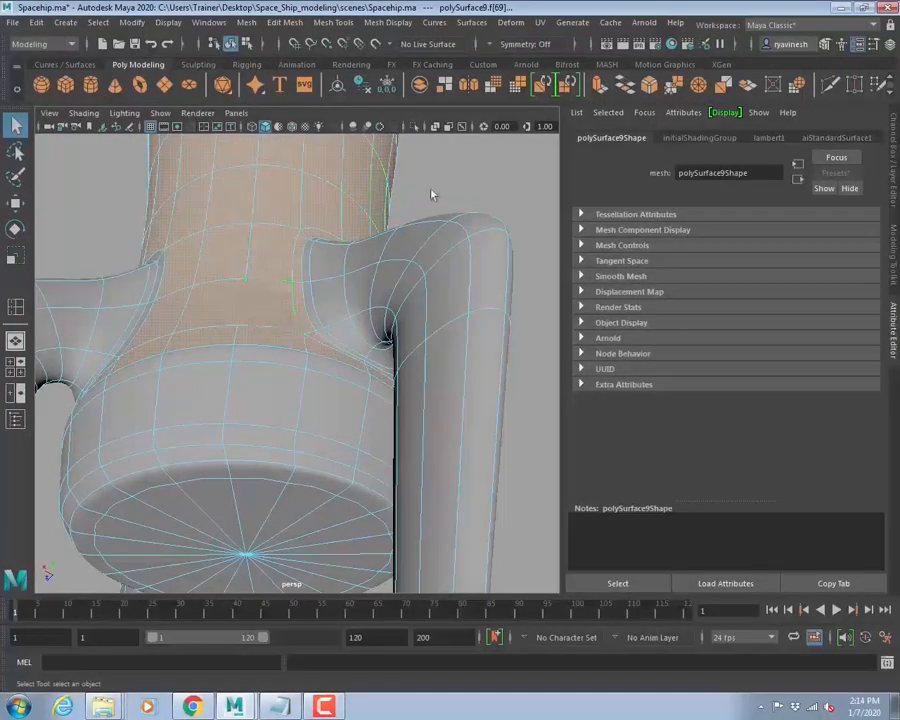
- Correct the selected body faces along the edges of the remaining fin bases
left_click_drag(217, 215, 301, 231, "alt")
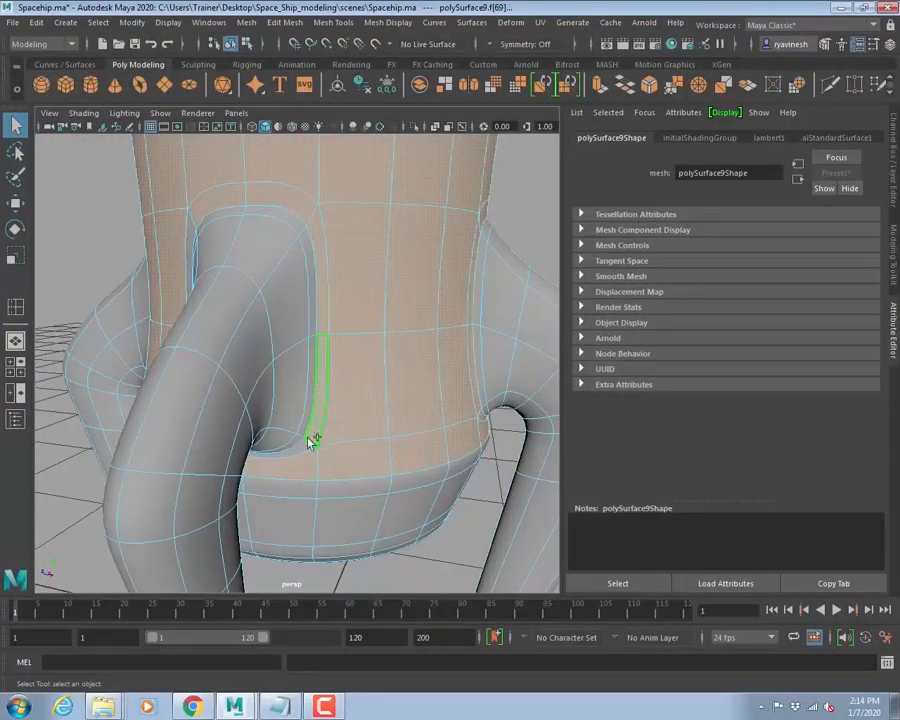
left_click_drag(335, 433, 175, 239, "alt")
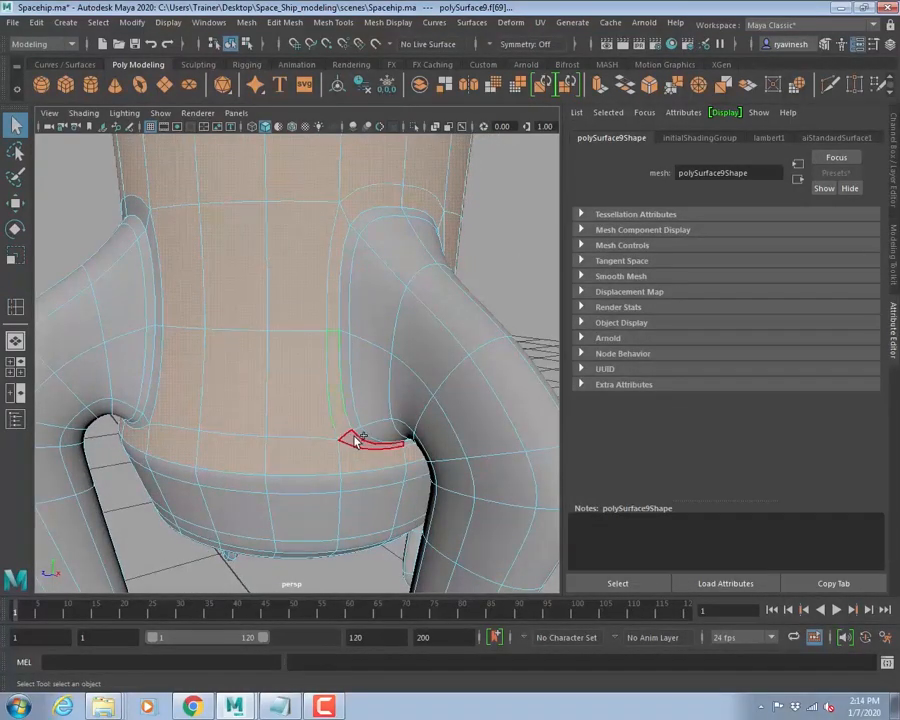
left_click_drag(198, 215, 255, 210, "alt")
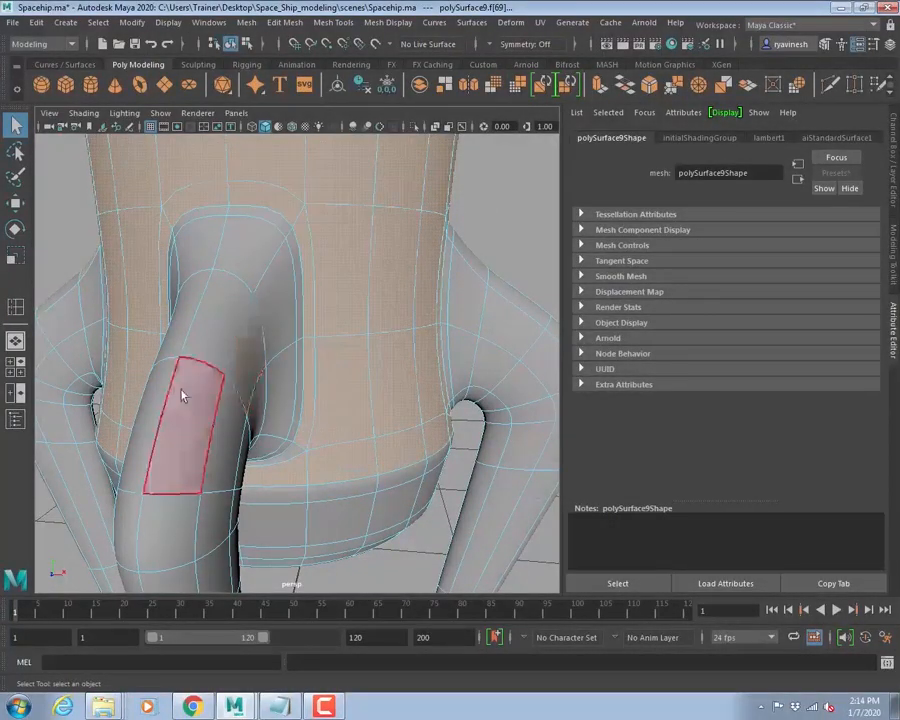
left_click_drag(185, 392, 260, 370, "alt")
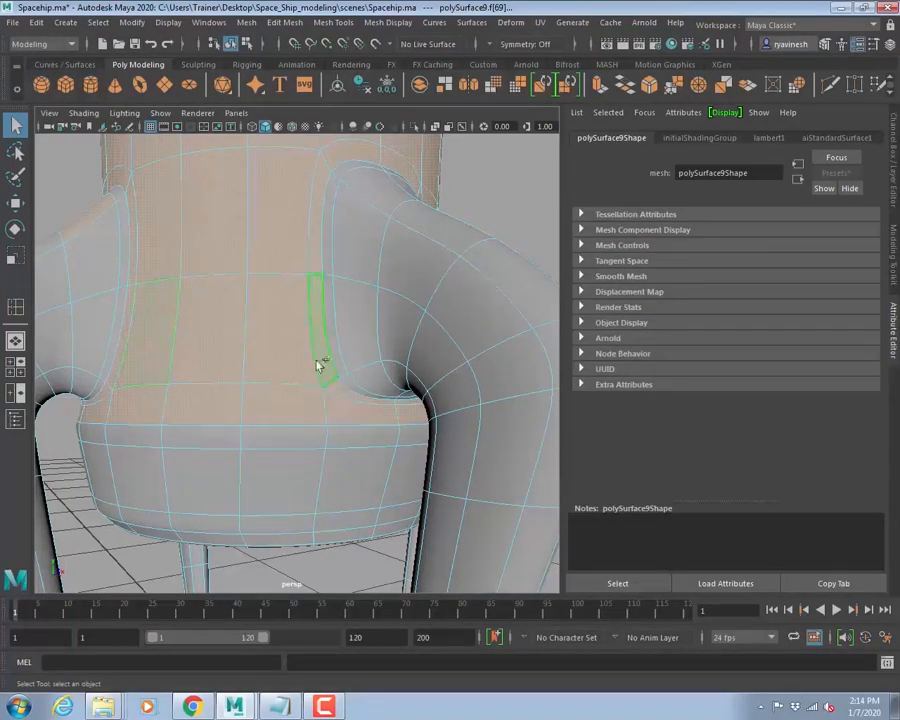
left_click_drag(228, 236, 436, 270, "alt")
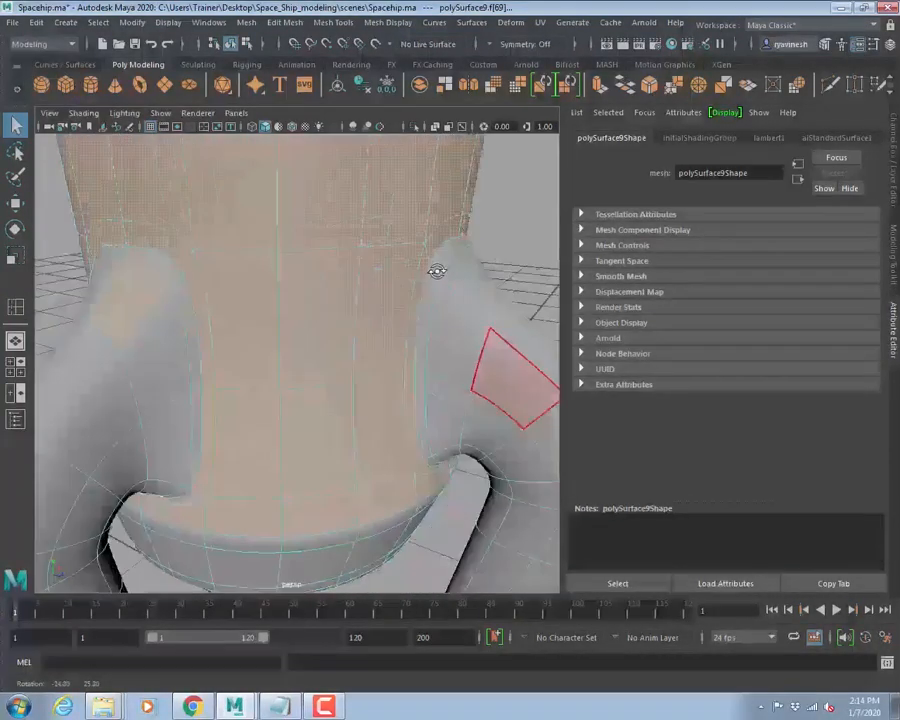
- Examine the body face selection from all around the spaceship, from the fin bases up to the red nose
left_click_drag(232, 310, 384, 316, "alt")
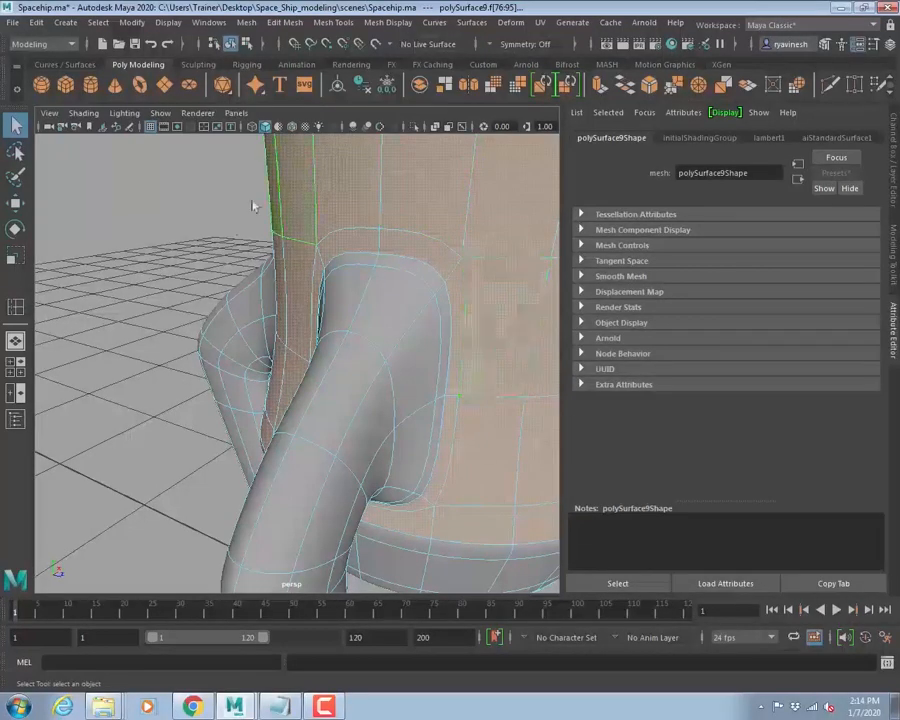
left_click_drag(255, 201, 375, 337, "alt")
left_click_drag(275, 326, 239, 319, "alt")
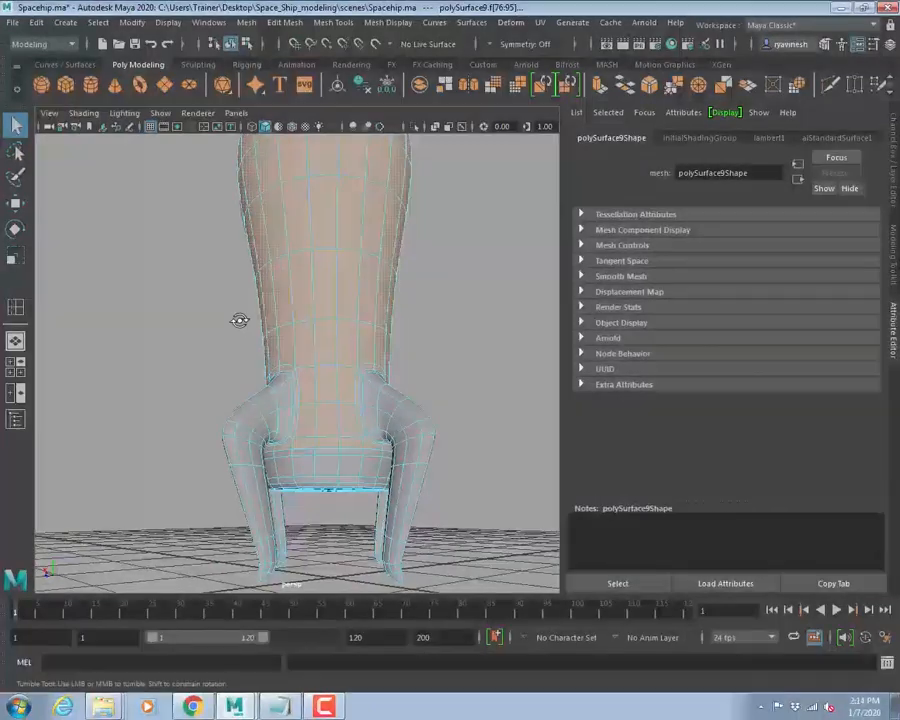
right_click_drag(239, 319, 361, 379, "alt")
middle_click_drag(361, 379, 300, 282, "alt")
left_click_drag(299, 282, 263, 333, "alt")
left_click_drag(171, 330, 312, 400, "alt")
left_click_drag(405, 413, 140, 413, "alt")
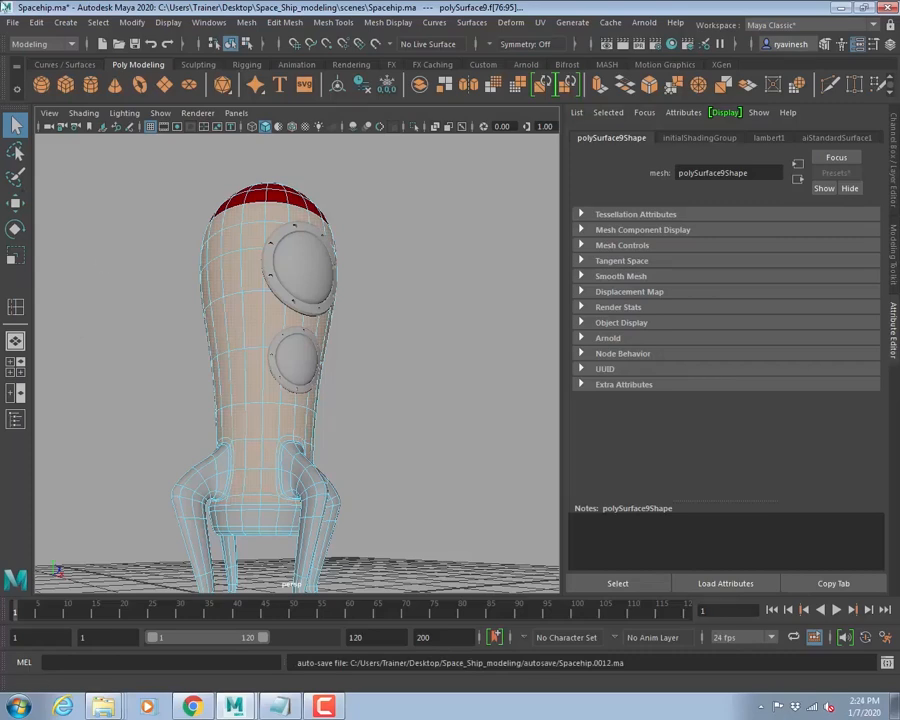
- Assign a new white Arnold aiStandardSurface material to the selected body faces and clear the selection
right_click_drag(228, 290, 222, 643)
left_click(324, 346)
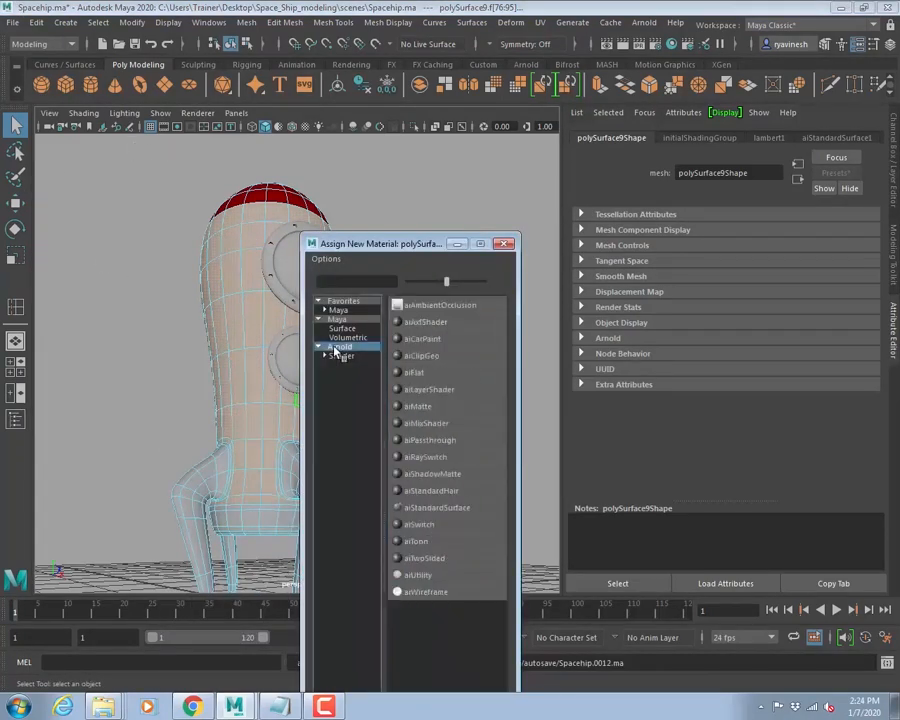
left_click(412, 524)
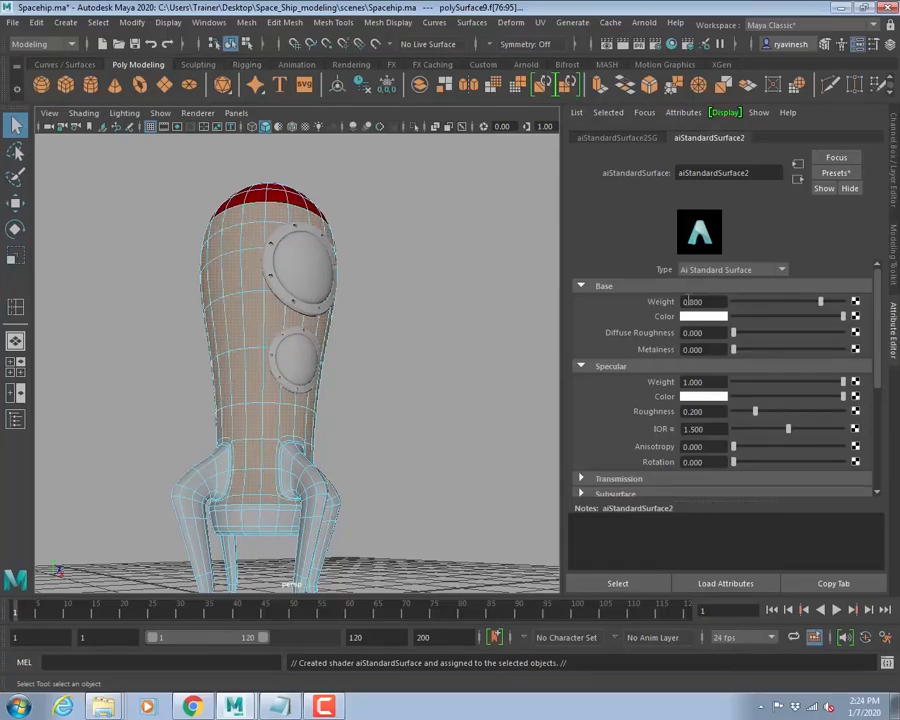
left_click(436, 366)
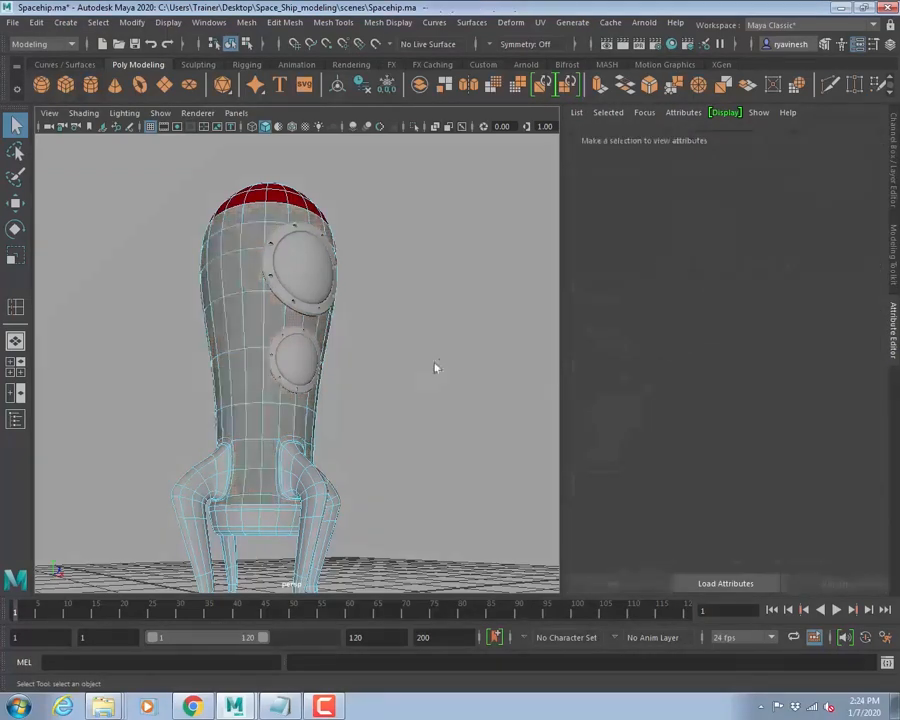
- Select the faces across the lower band beneath the body in the front view
left_click_drag(436, 366, 322, 394, "alt")
right_click_drag(322, 394, 430, 394, "alt")
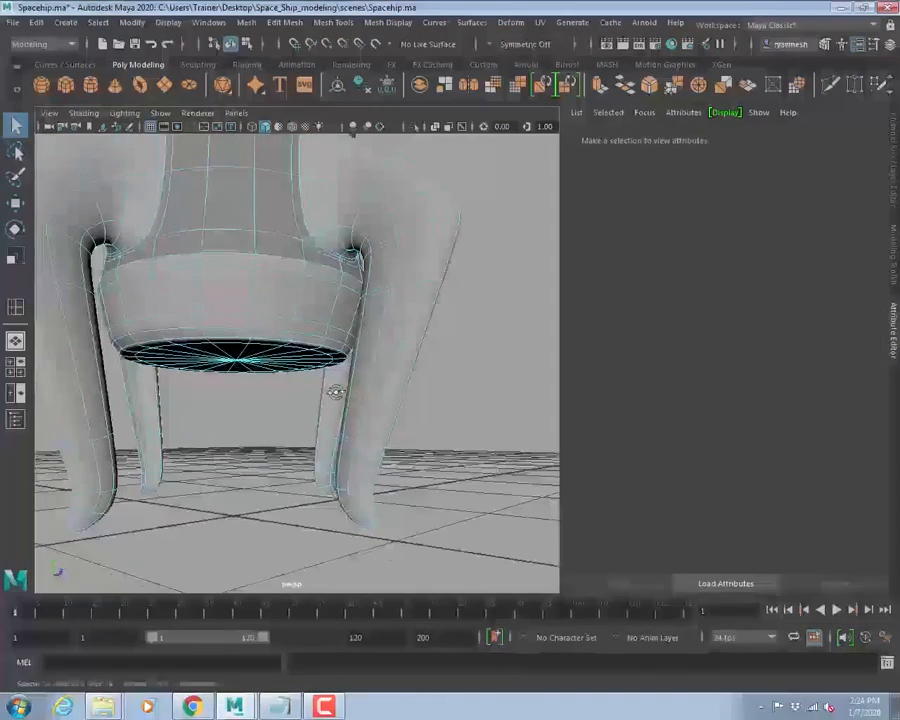
left_click_drag(335, 392, 333, 406, "alt")
left_click(240, 317)
key("space")
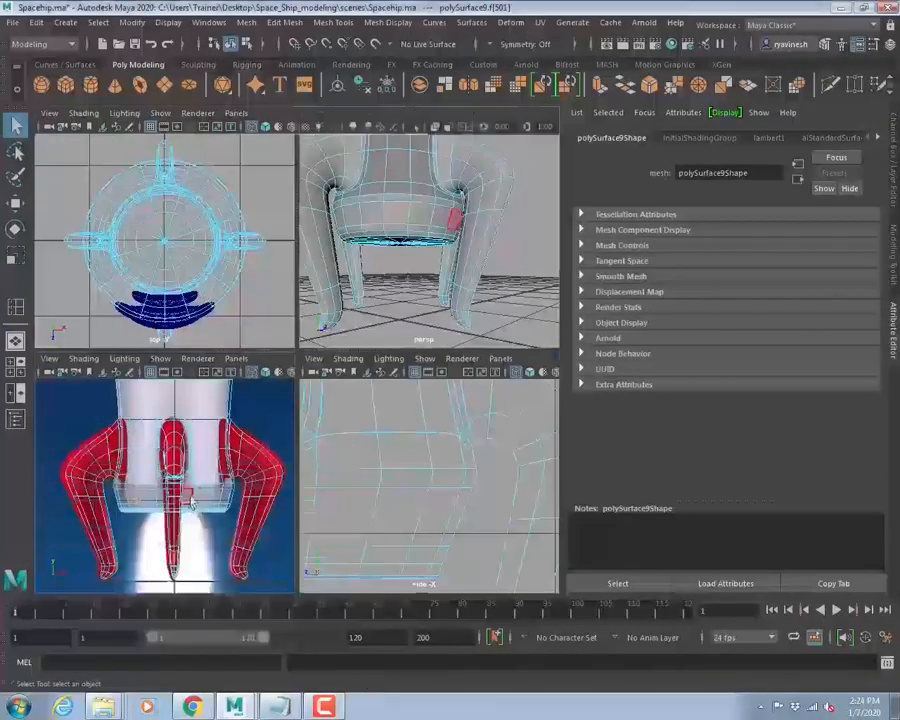
key("space")
left_click_drag(107, 478, 556, 350)
- Remove both side fins' faces from the lower band selection in the front view
middle_click_drag(434, 464, 383, 413, "alt")
left_click_drag(530, 226, 398, 483)
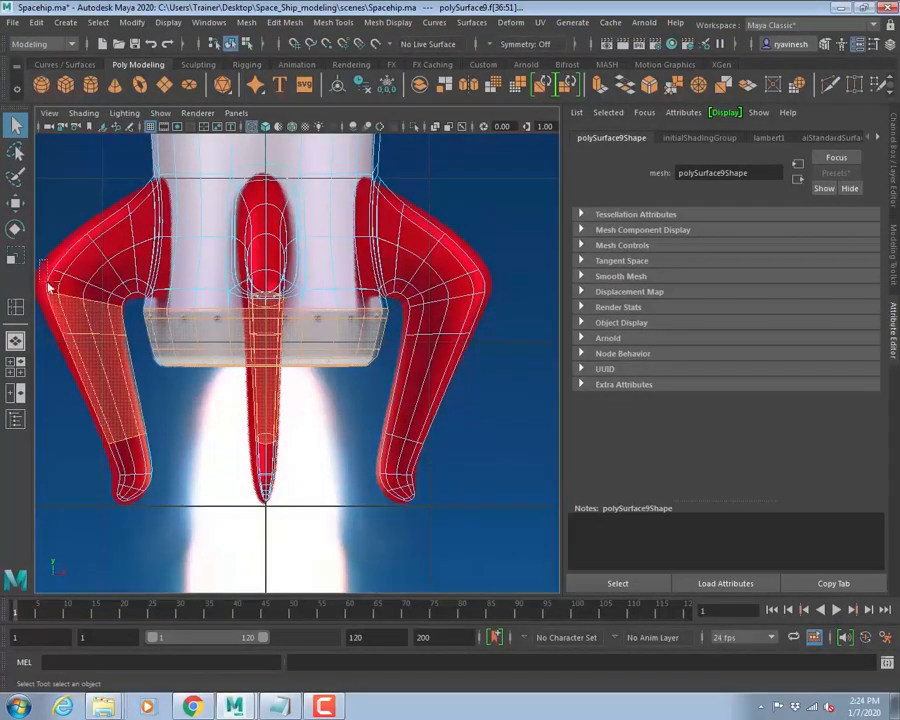
left_click_drag(39, 260, 140, 492)
- Remove the front and rear fins' faces in the side view so only the lower band stays selected
key("space")
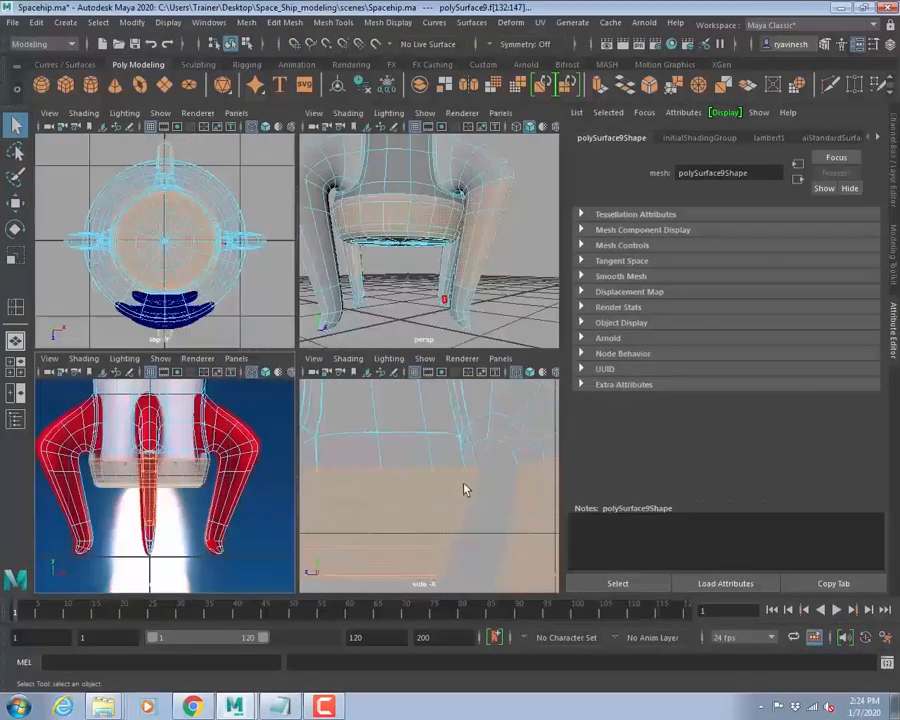
key("space")
scroll(449, 267, "down", 6)
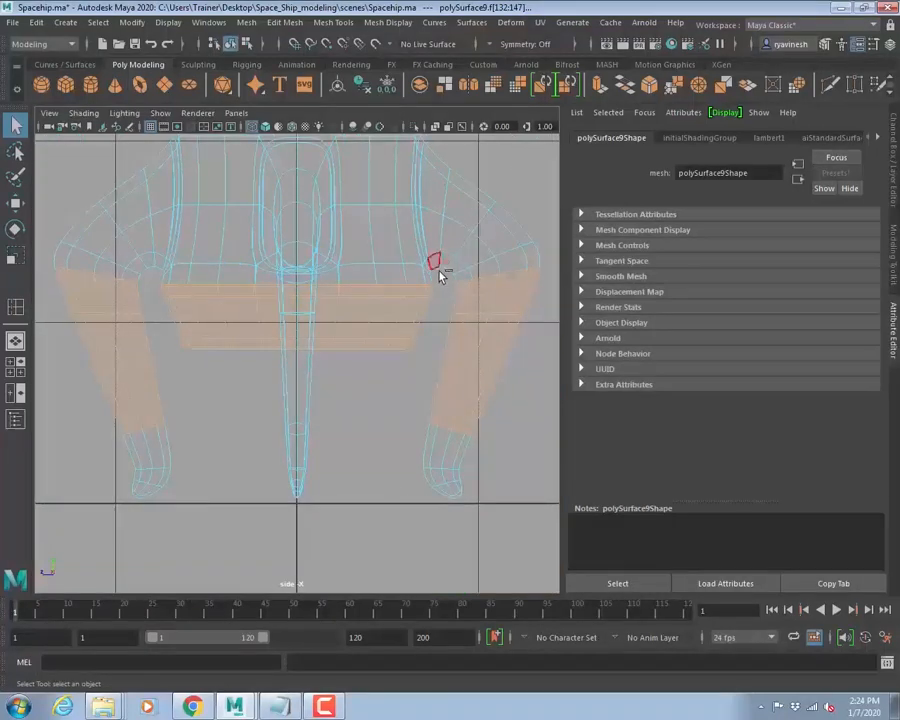
left_click_drag(447, 262, 561, 477, "ctrl")
left_click_drag(156, 265, 43, 432, "ctrl")
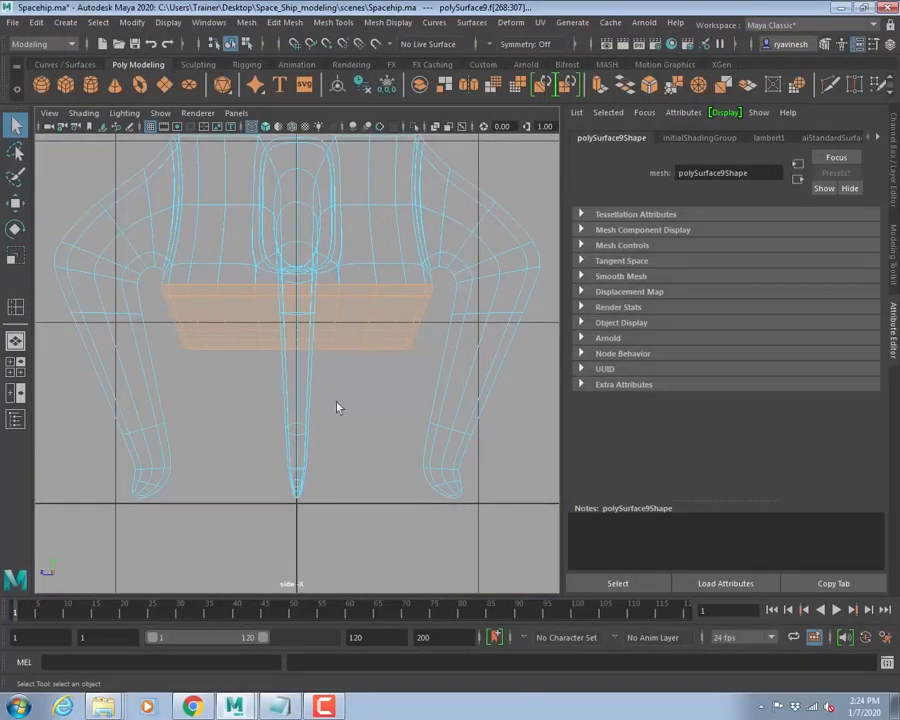
- Assign a new Arnold aiStandardSurface material to the lower band faces and set its base color to light grey
right_click_drag(378, 316, 390, 676)
left_click(341, 346)
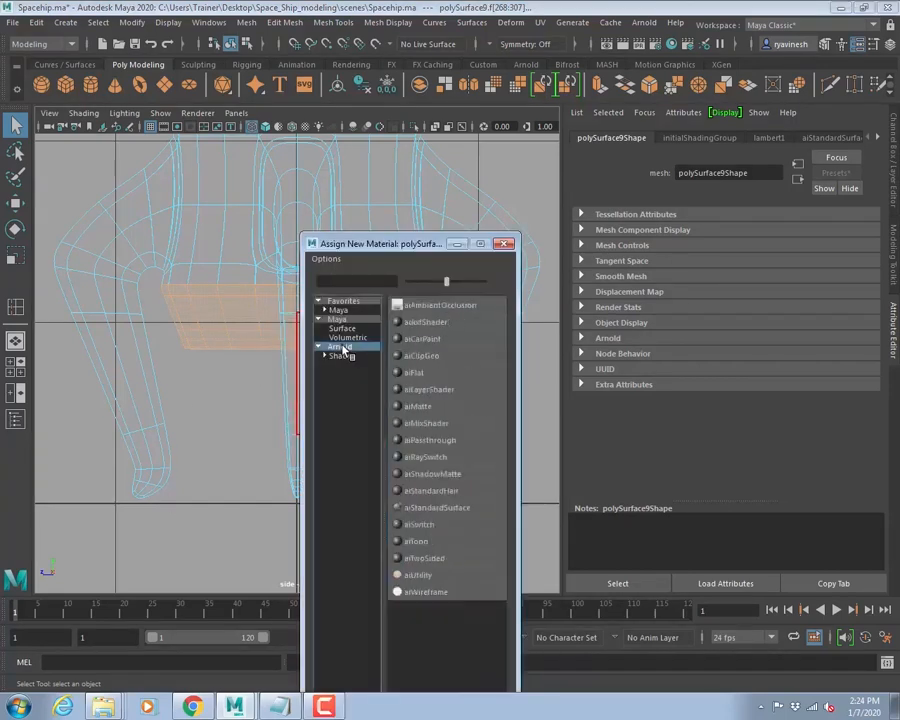
left_click(437, 508)
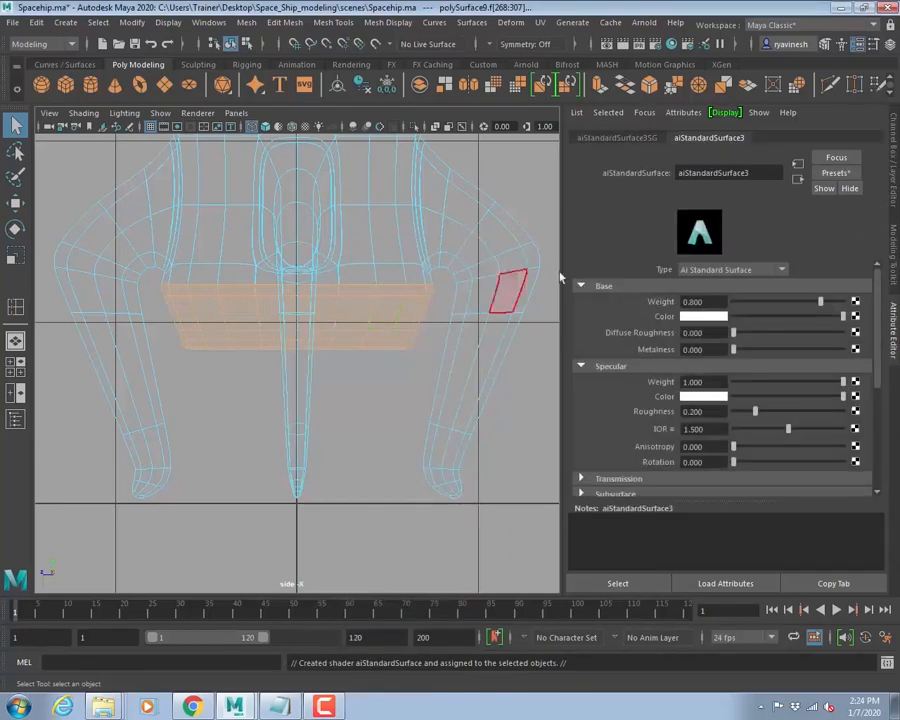
left_click(697, 317)
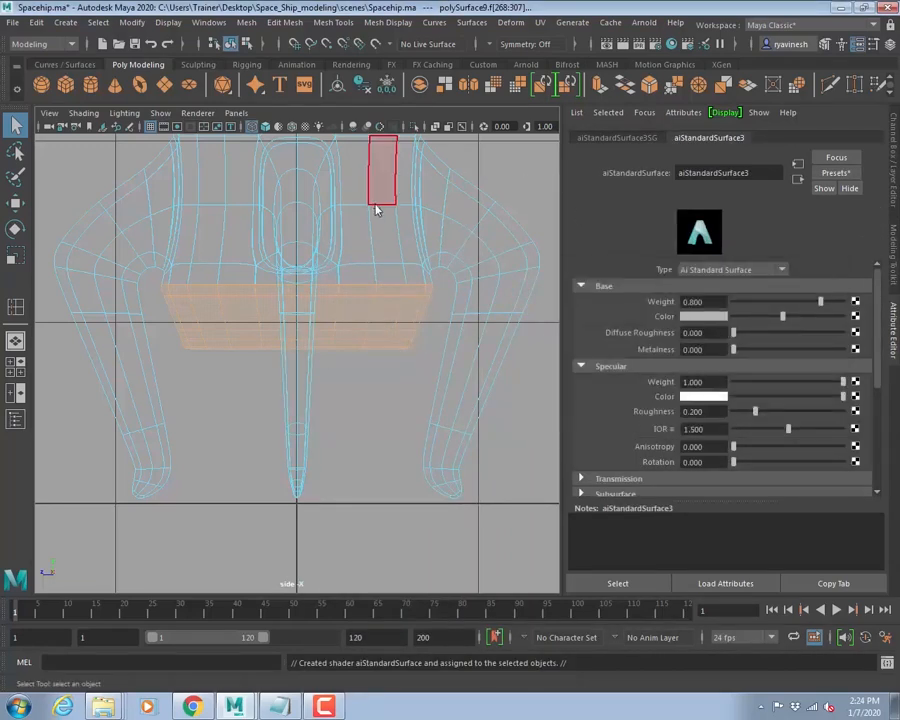
- Return the ship to object mode, show it shaded in the side view, and save the scene
right_click_drag(376, 210, 432, 183)
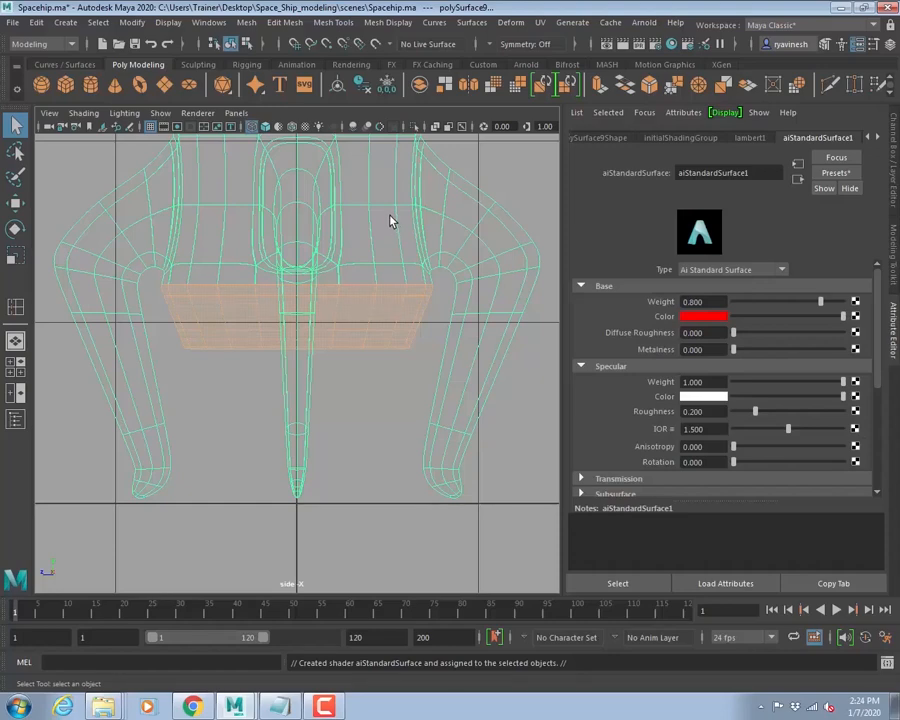
key("5")
left_click(482, 166)
right_click_drag(447, 364, 412, 290, "alt")
middle_click_drag(412, 290, 424, 461, "alt")
right_click_drag(442, 455, 581, 426, "alt")
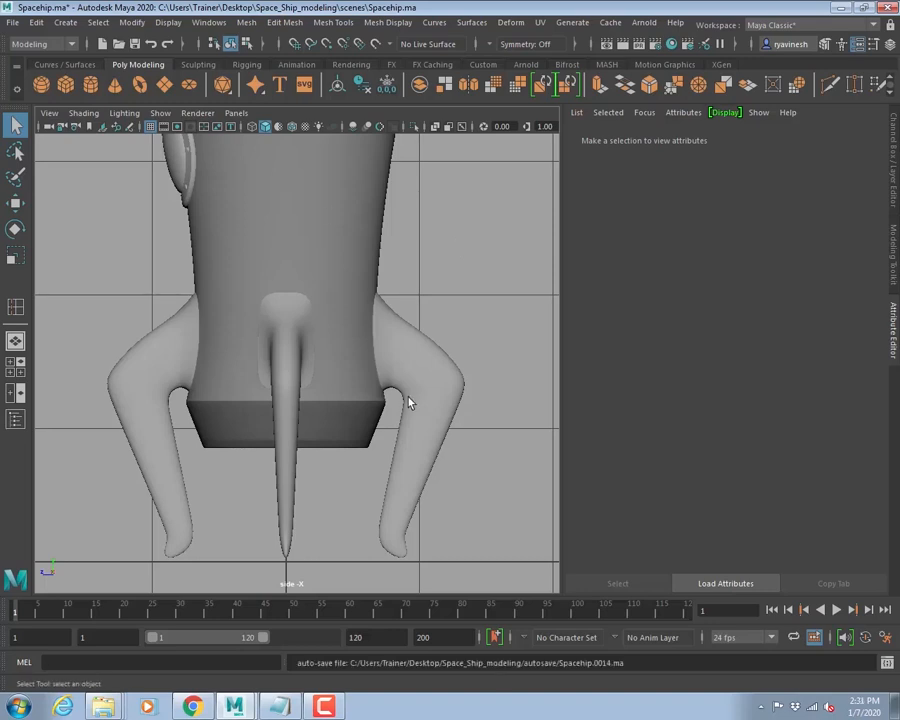
left_click(380, 396)
middle_click_drag(418, 440, 358, 339, "alt")
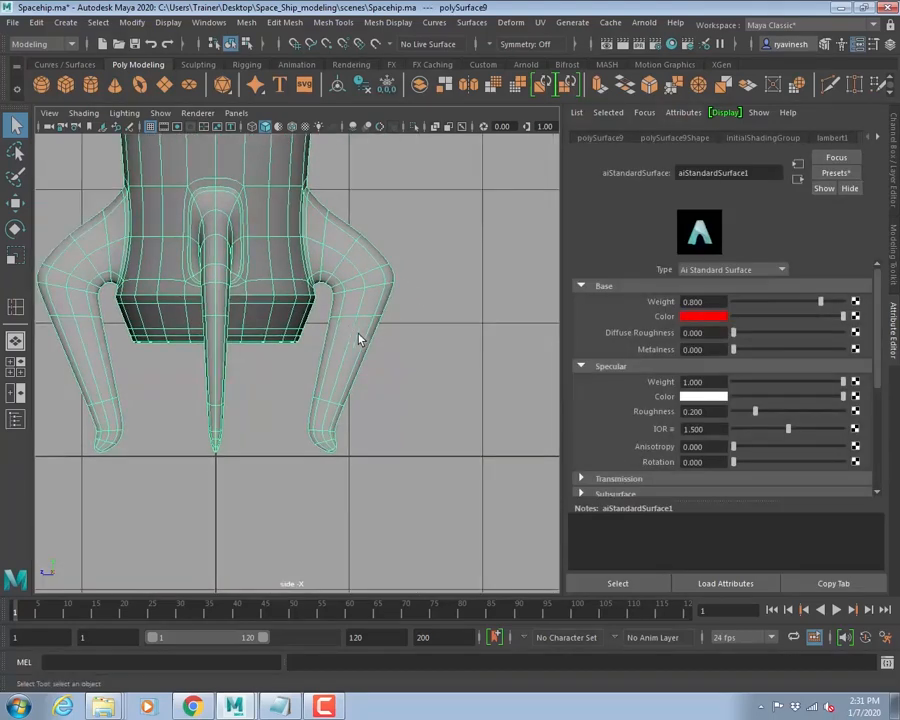
key("ctrl+s")
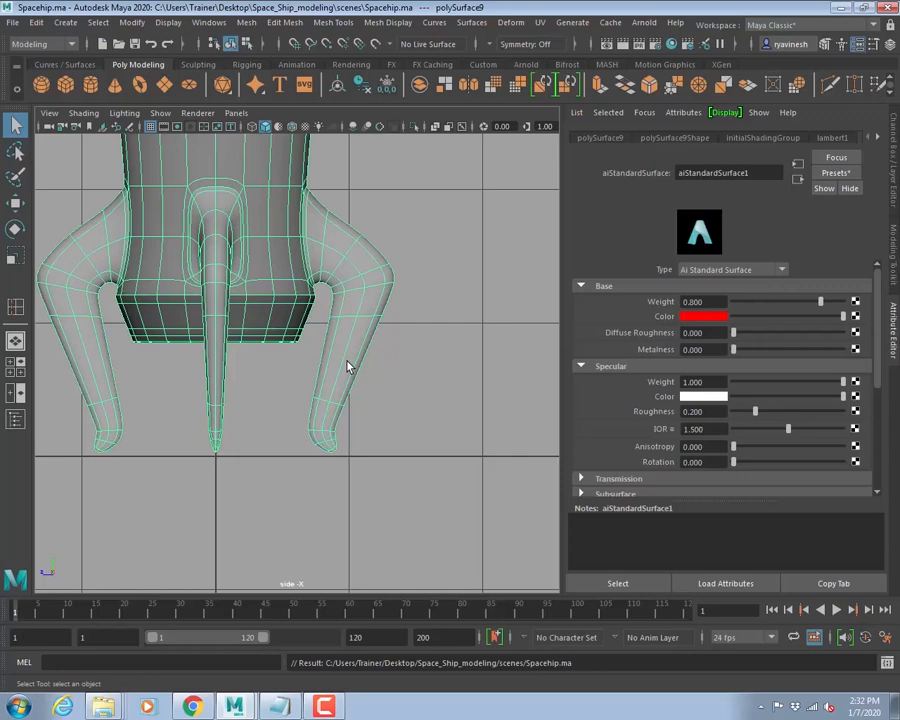
- Examine the lower band and fins from several angles in perspective and compare them with the front reference image
key("space")
key("space")
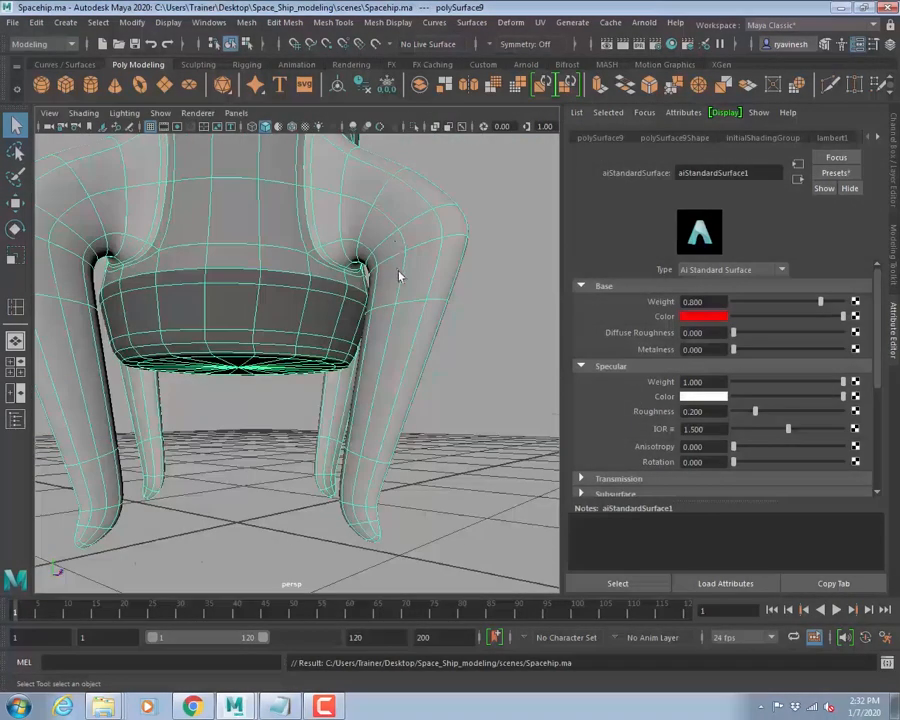
left_click_drag(400, 276, 418, 315, "alt")
left_click(520, 436)
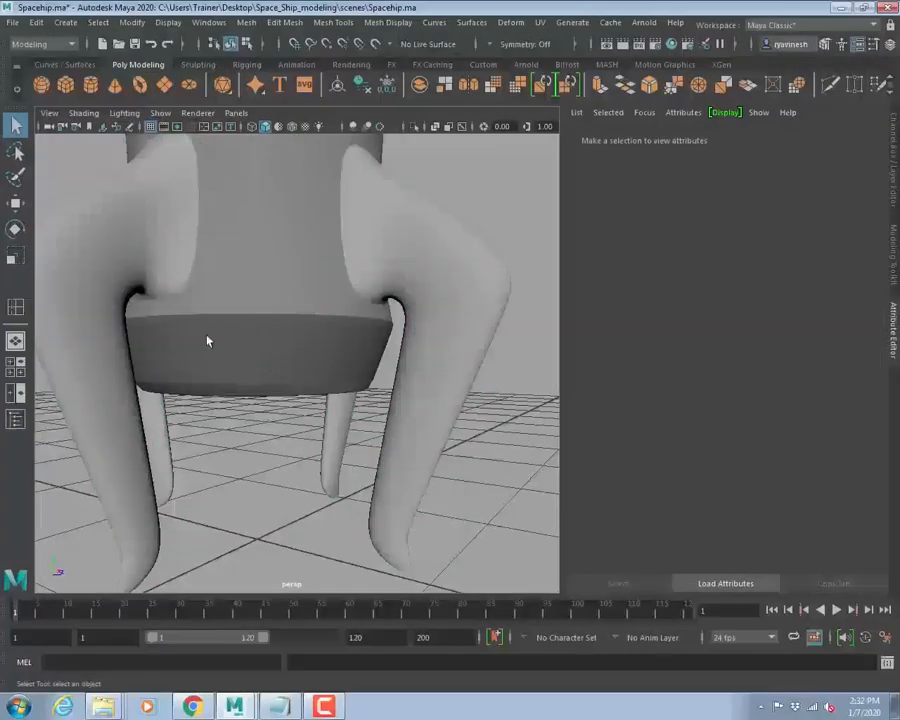
scroll(207, 341, "up", 2)
key("space")
key("space")
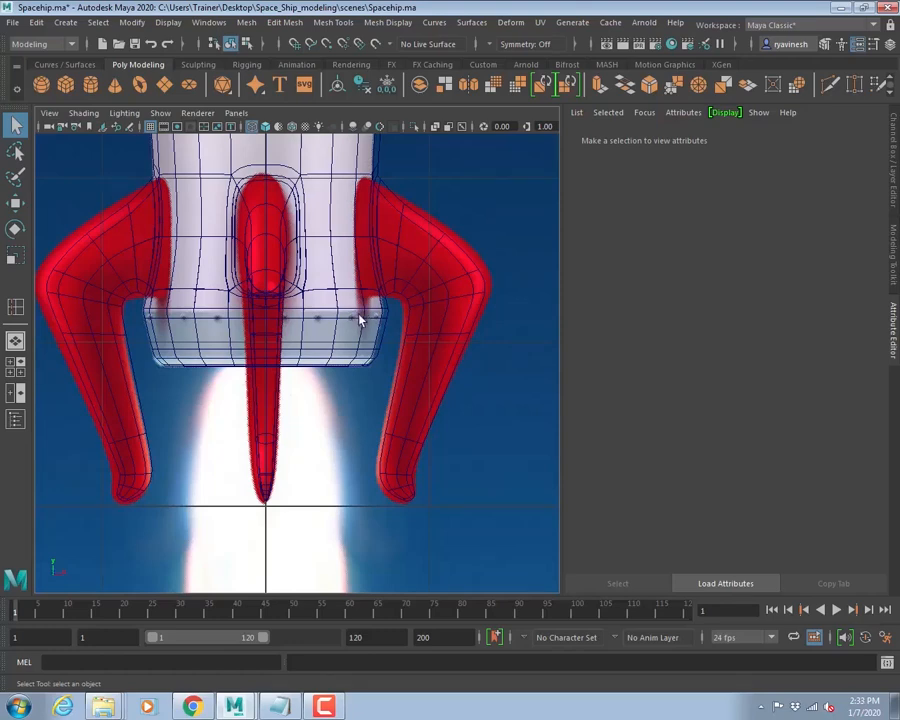
key("space")
key("space")
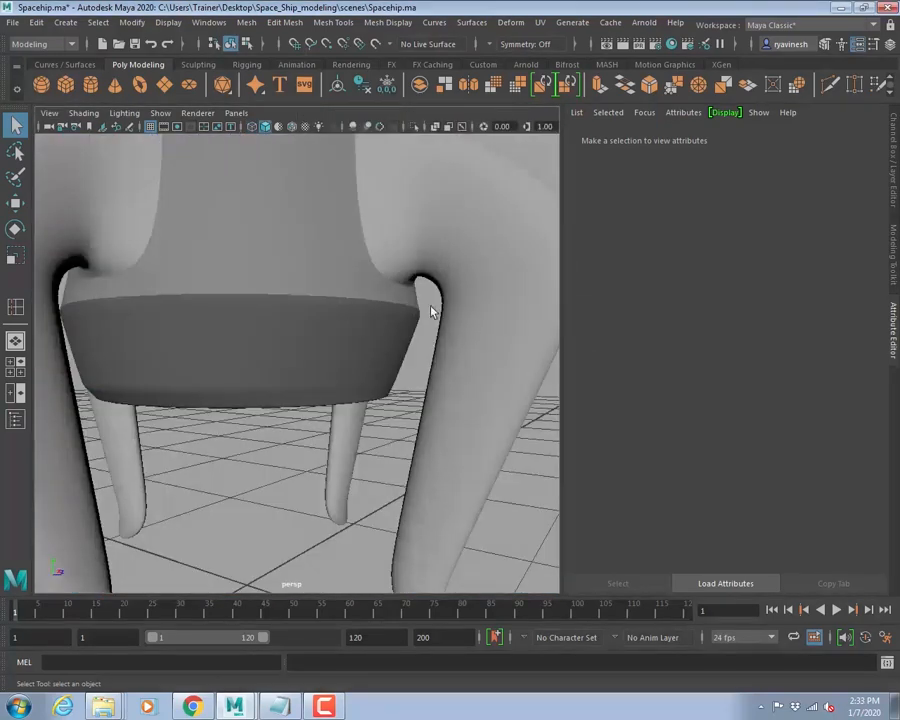
left_click_drag(431, 312, 280, 320, "alt")
middle_click_drag(279, 324, 394, 321, "alt")
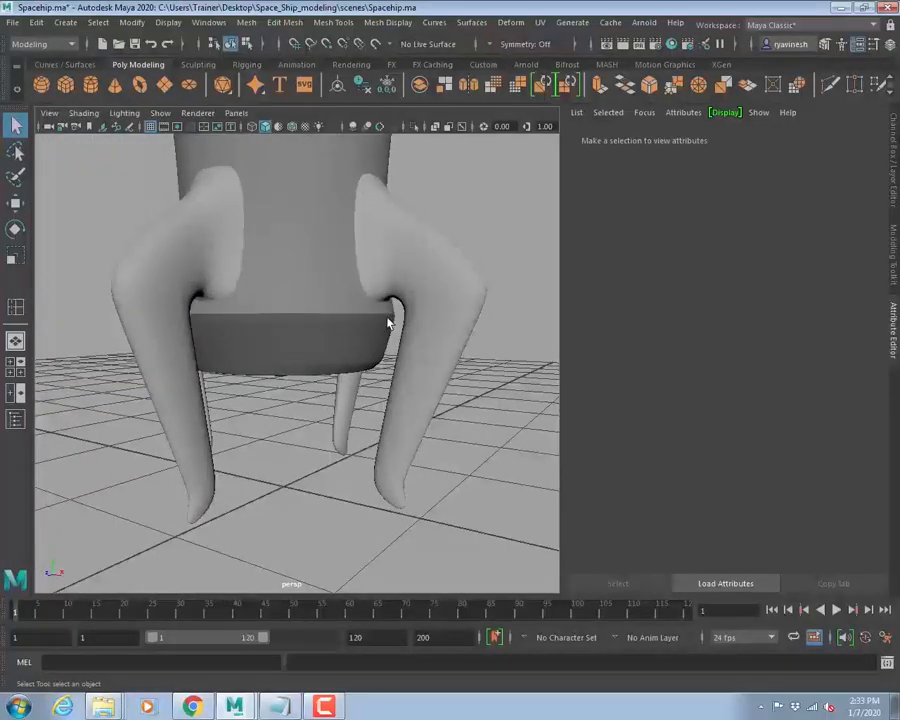
left_click_drag(394, 321, 333, 345, "alt")
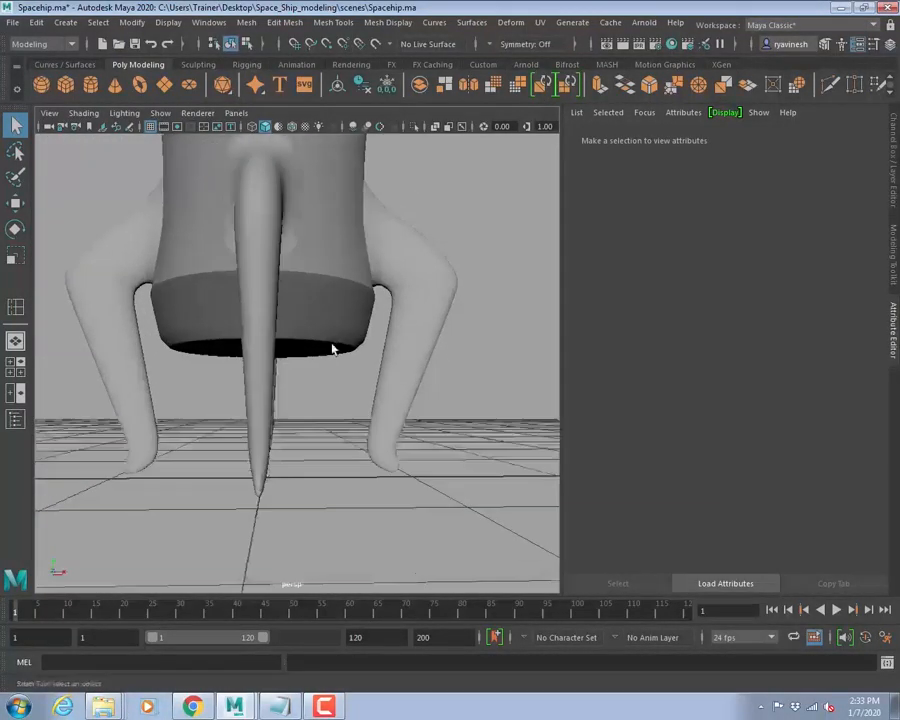
- Select the faces on the lower ends of all the fins in the front view
key("space")
key("space")
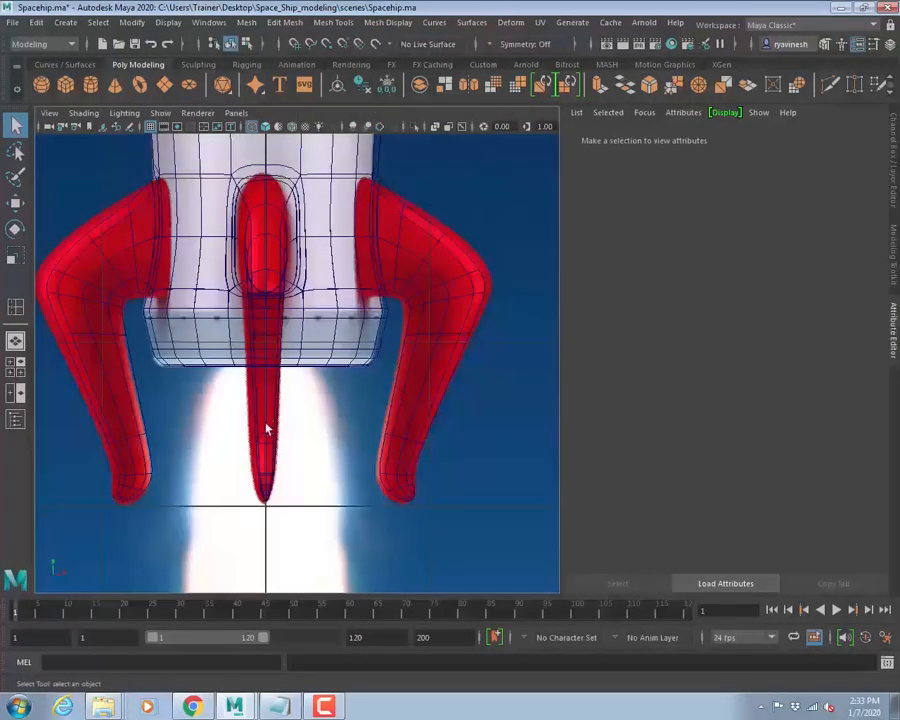
left_click(263, 432)
right_click_drag(262, 318, 254, 357)
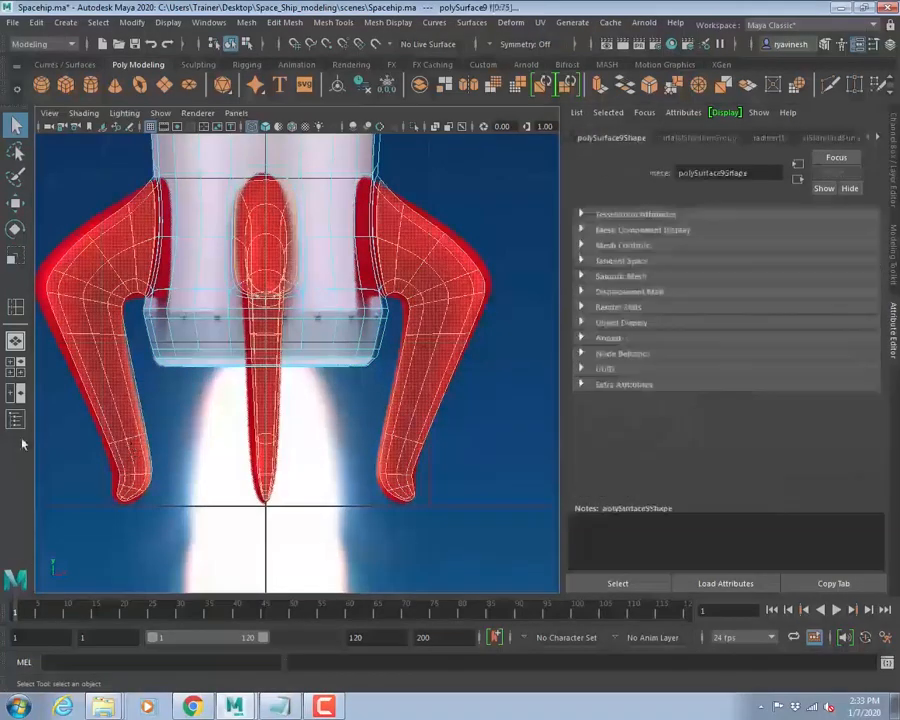
left_click_drag(68, 422, 592, 611)
- Grow the face selection from the fin tips up to the body so all the fins are fully covered
key("space")
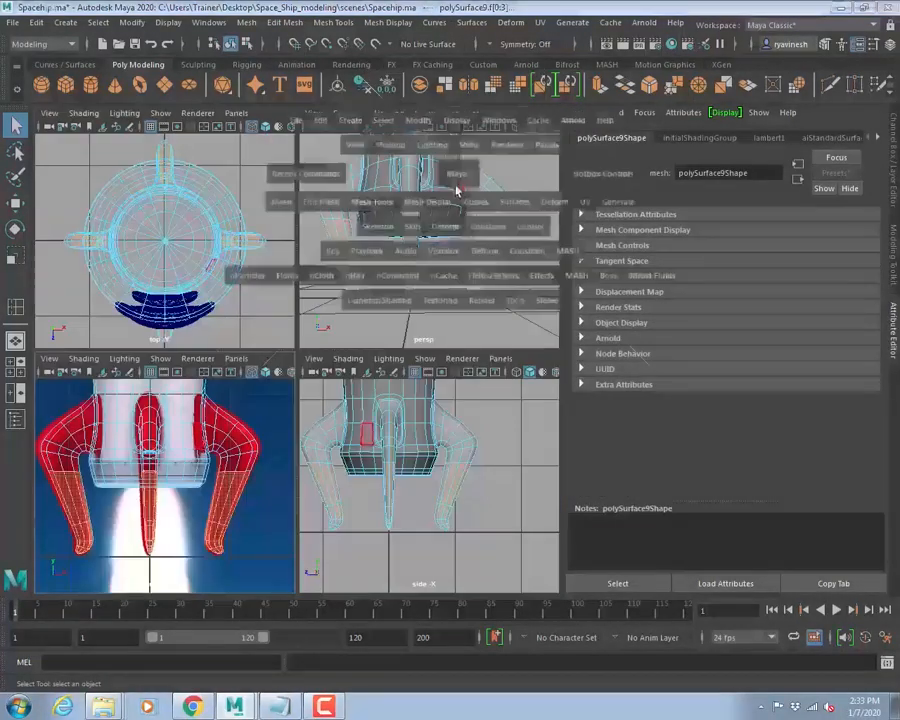
left_click_drag(504, 321, 413, 316, "alt")
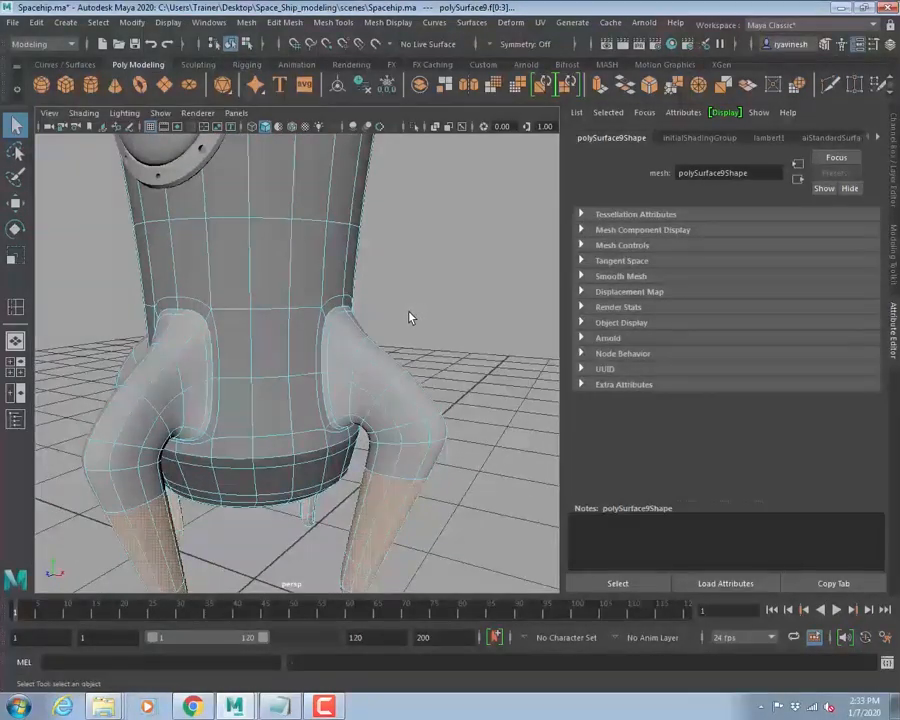
key("greater")
key("greater")
key("greater")
key("greater")
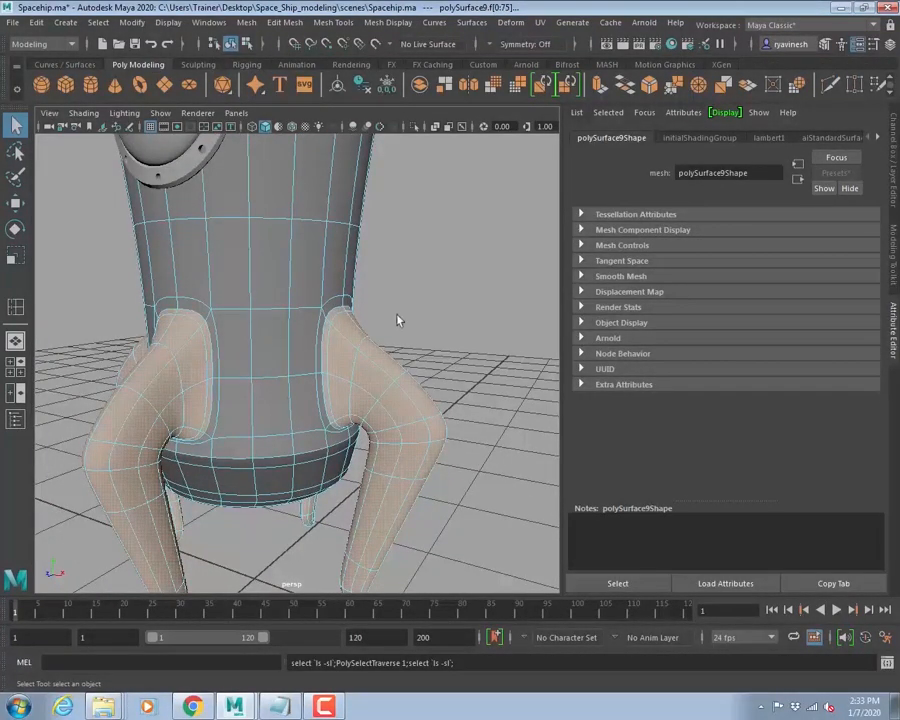
- Assign a new Arnold aiStandardSurface material to the fin faces with a dark red base color of value 0.527, and return to object mode
right_click_drag(396, 318, 395, 679)
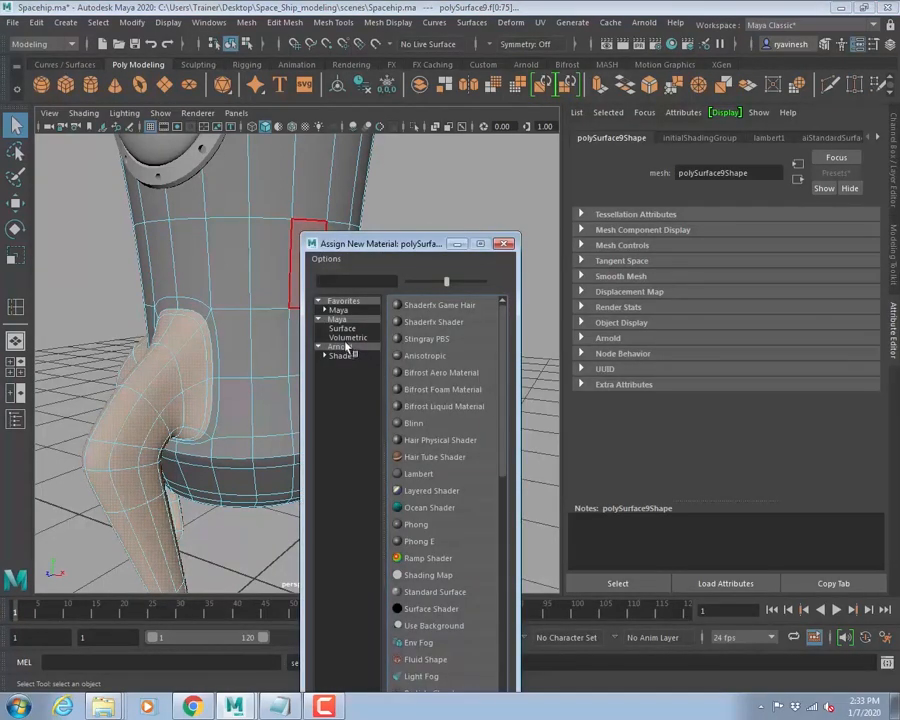
left_click(340, 346)
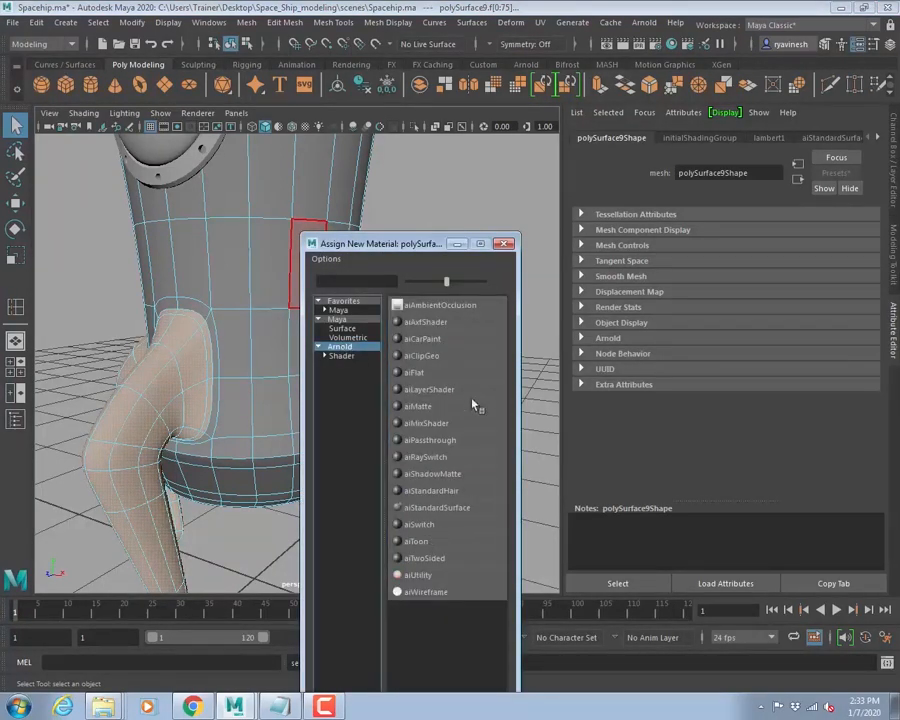
left_click(432, 508)
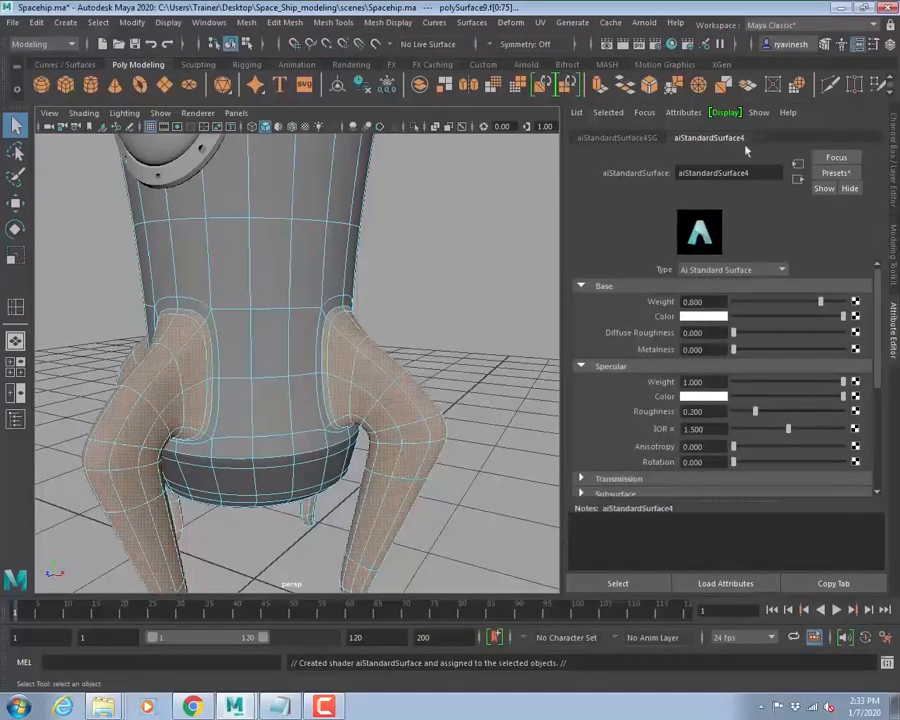
left_click(695, 316)
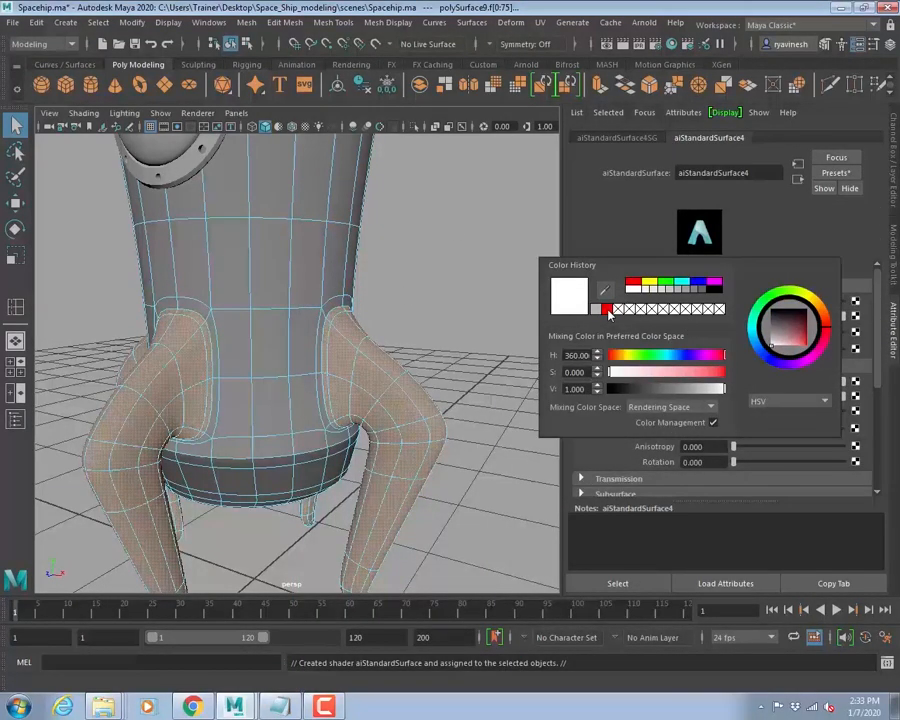
left_click(606, 309)
left_click(703, 389)
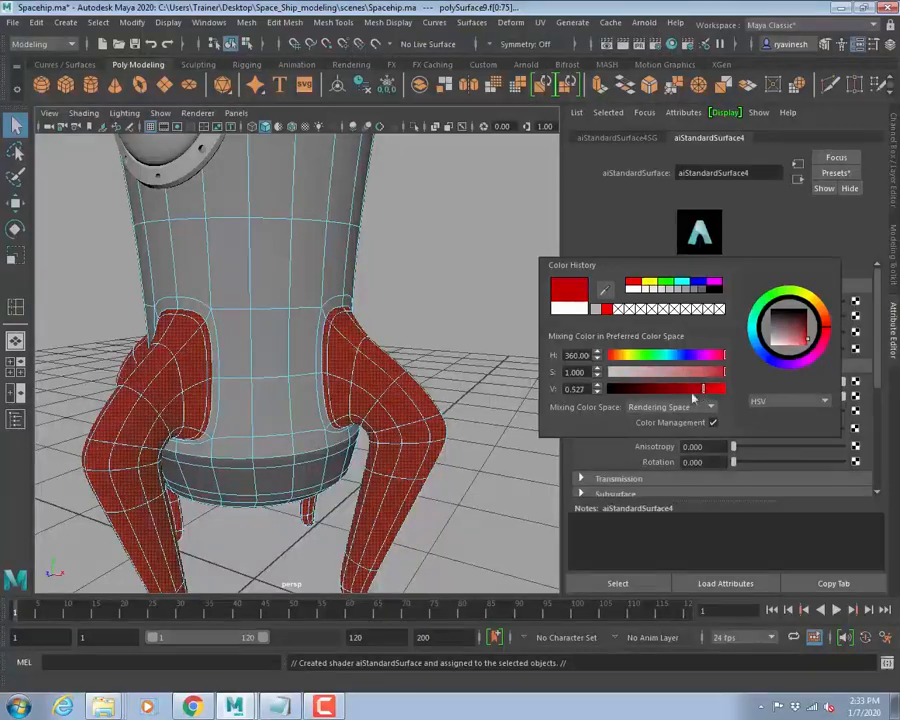
left_click(405, 277)
right_click_drag(352, 318, 455, 297)
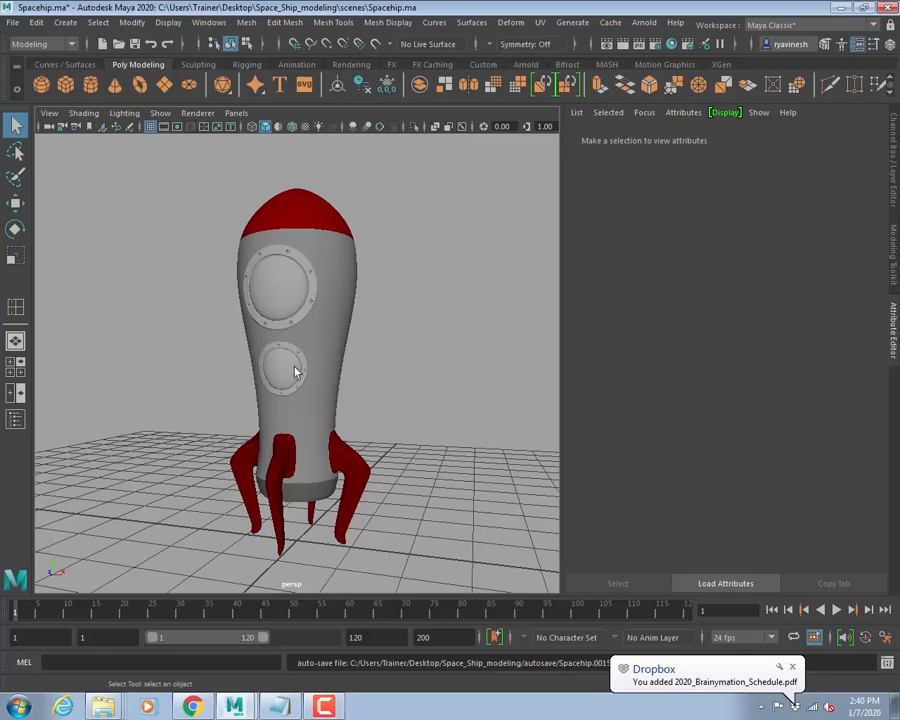
- Select the ship body and bring up the attributes of the fins' material, aiStandardSurface4
left_click_drag(376, 420, 376, 443, "alt")
right_click_drag(376, 442, 426, 516, "alt")
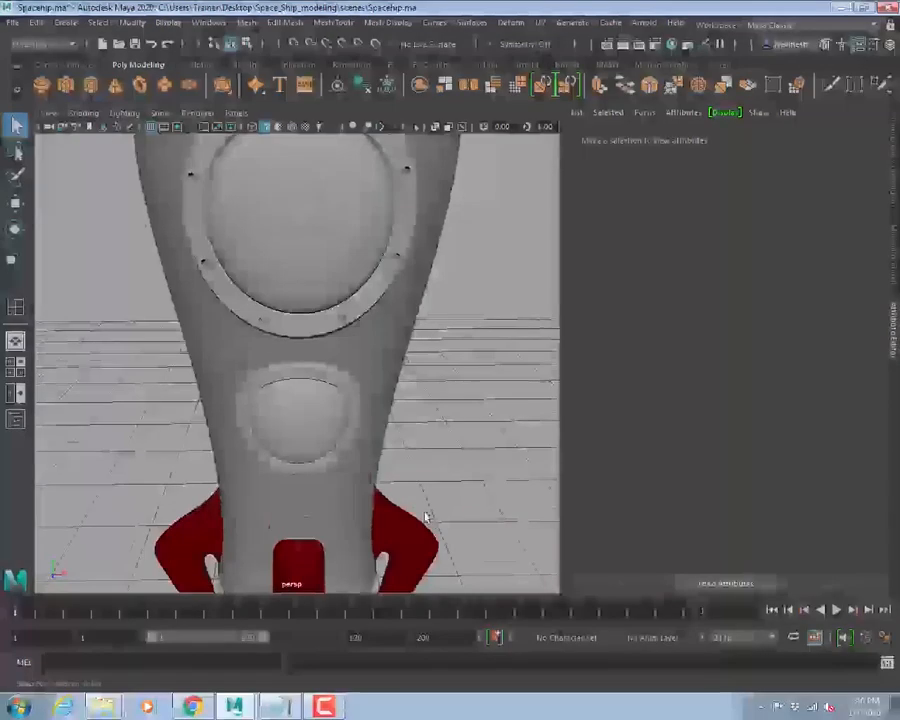
middle_click_drag(426, 516, 394, 380, "alt")
left_click_drag(394, 380, 382, 350, "alt")
middle_click_drag(382, 350, 377, 445, "alt")
left_click_drag(350, 320, 457, 326, "alt")
left_click(457, 326)
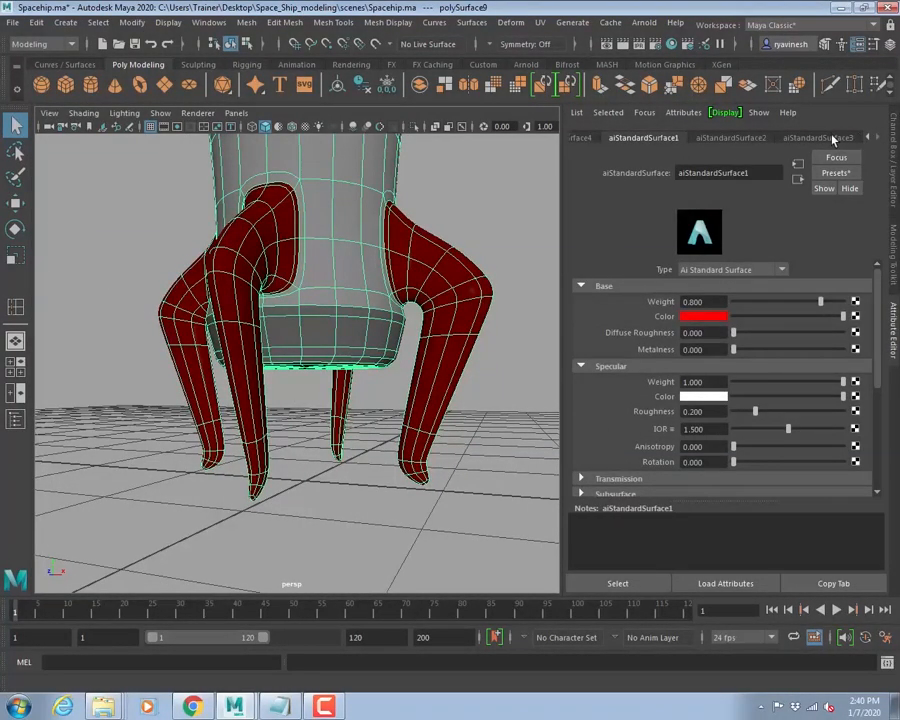
left_click(833, 138)
left_click(748, 138)
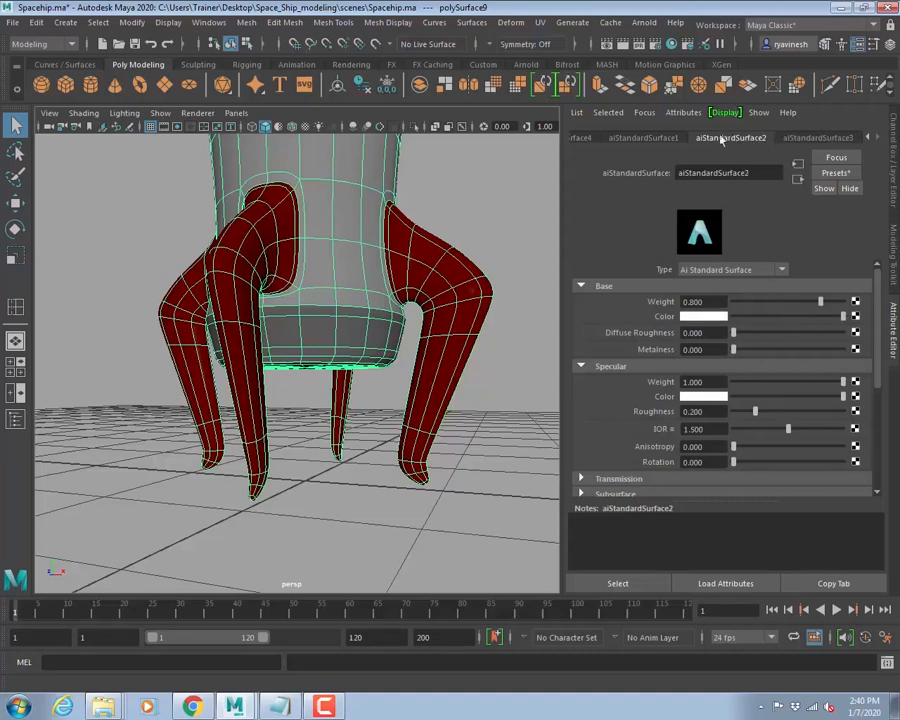
left_click(669, 137)
left_click(581, 141)
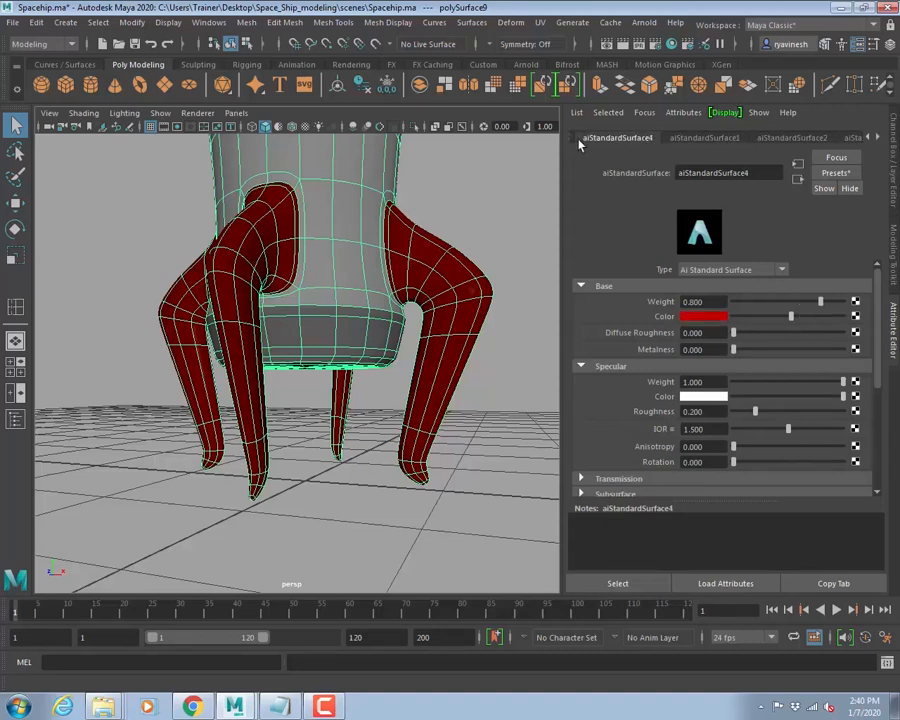
- Brighten the fin material's base color to pure red with a value of 1.000, and deselect the ship
left_click(697, 317)
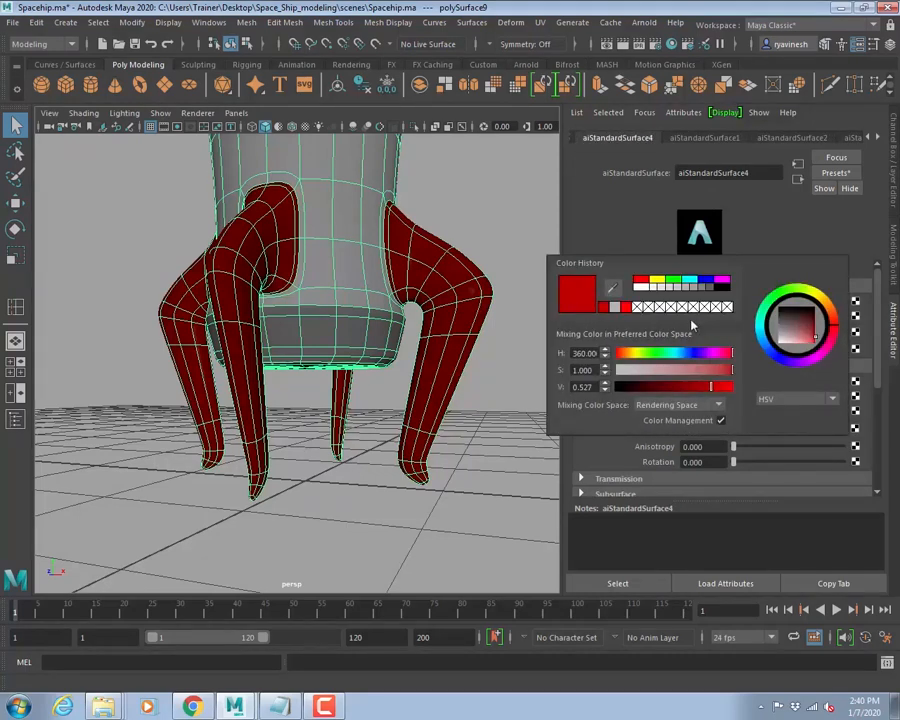
left_click(723, 388)
left_click_drag(723, 388, 763, 396)
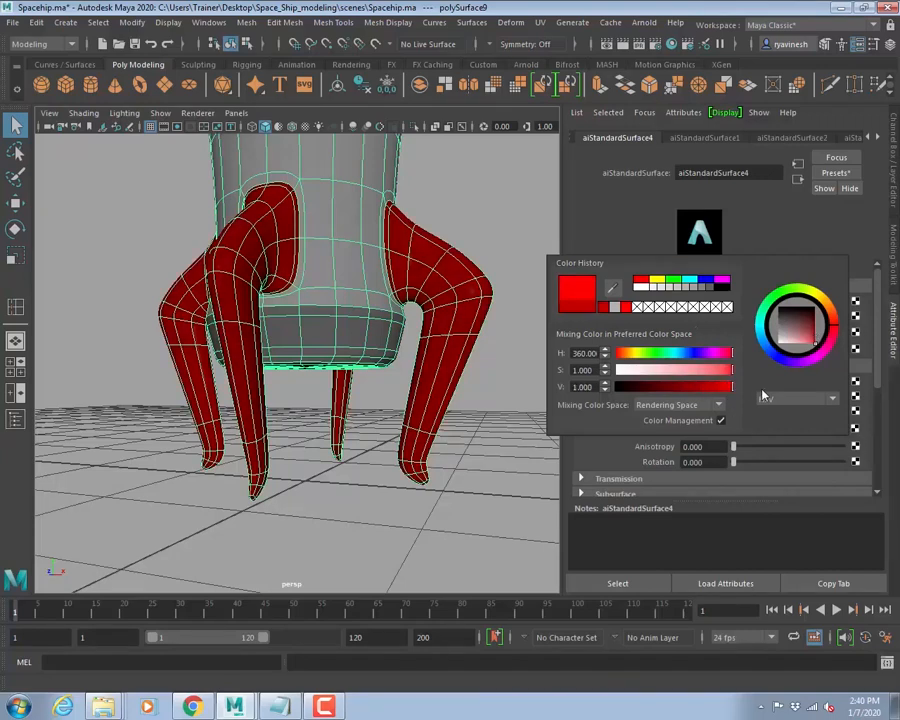
left_click(422, 181)
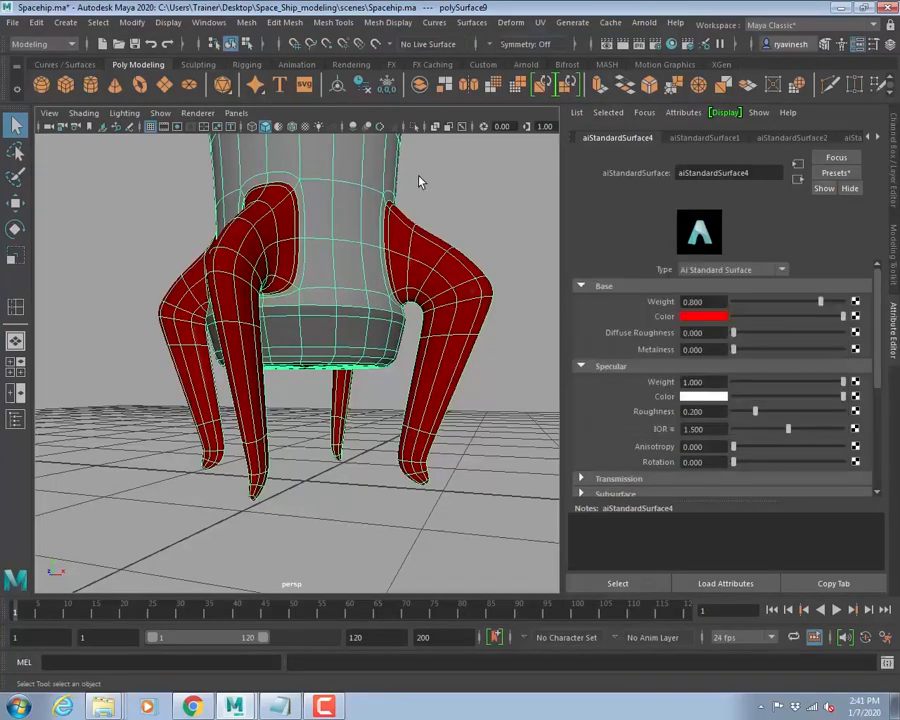
left_click(470, 362)
- Review the colored spaceship from all around in perspective and compare it with the front reference image
right_click_drag(471, 363, 227, 303, "alt")
left_click_drag(227, 303, 372, 346, "alt")
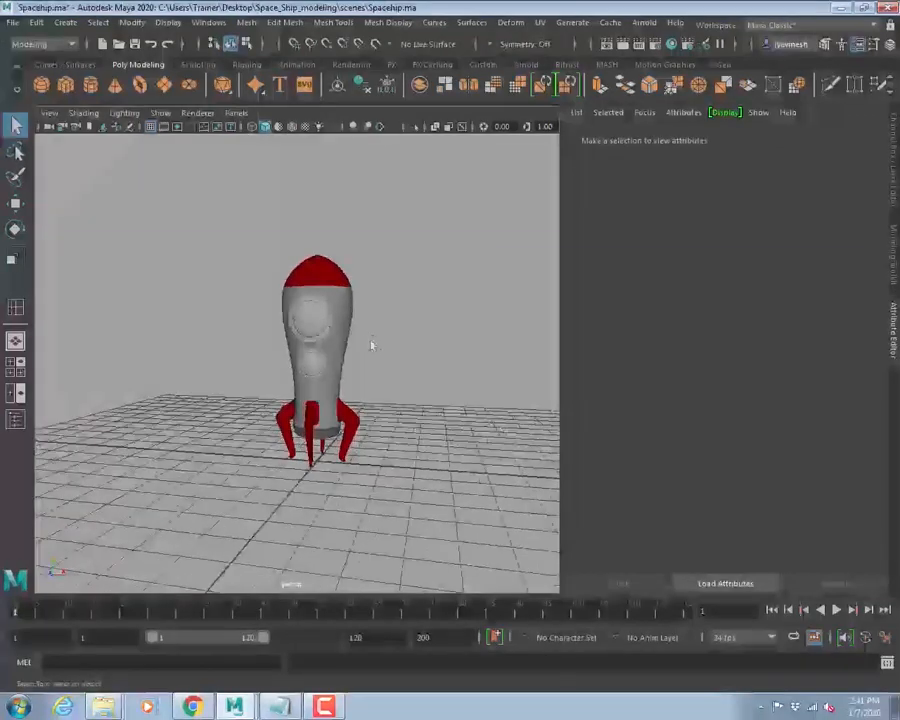
right_click_drag(372, 346, 430, 352, "alt")
left_click_drag(430, 352, 354, 352, "alt")
key("space")
key("space")
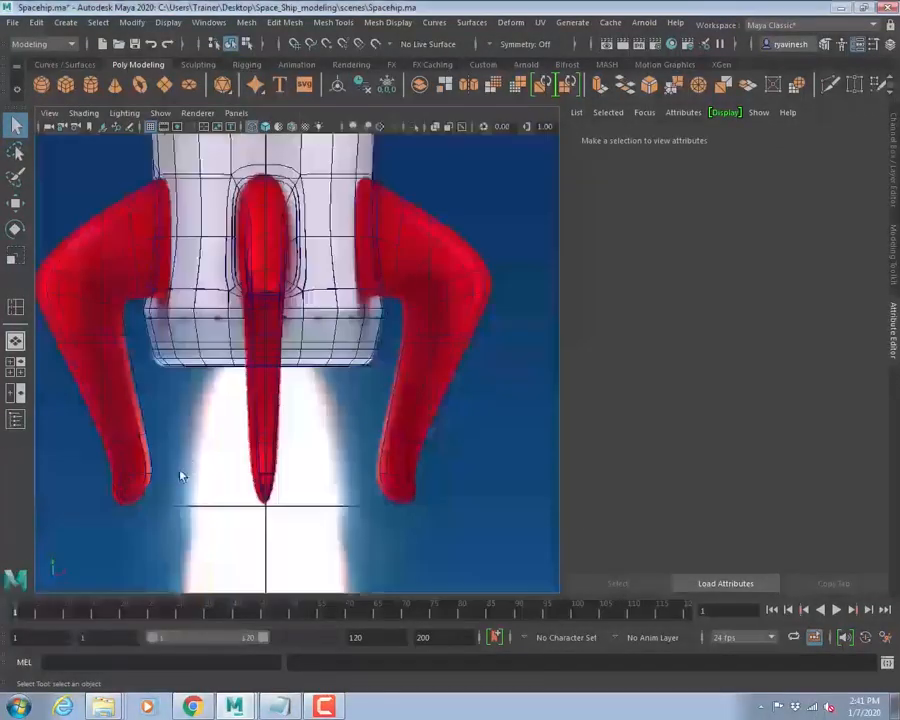
key("a")
right_click_drag(302, 320, 412, 304, "alt")
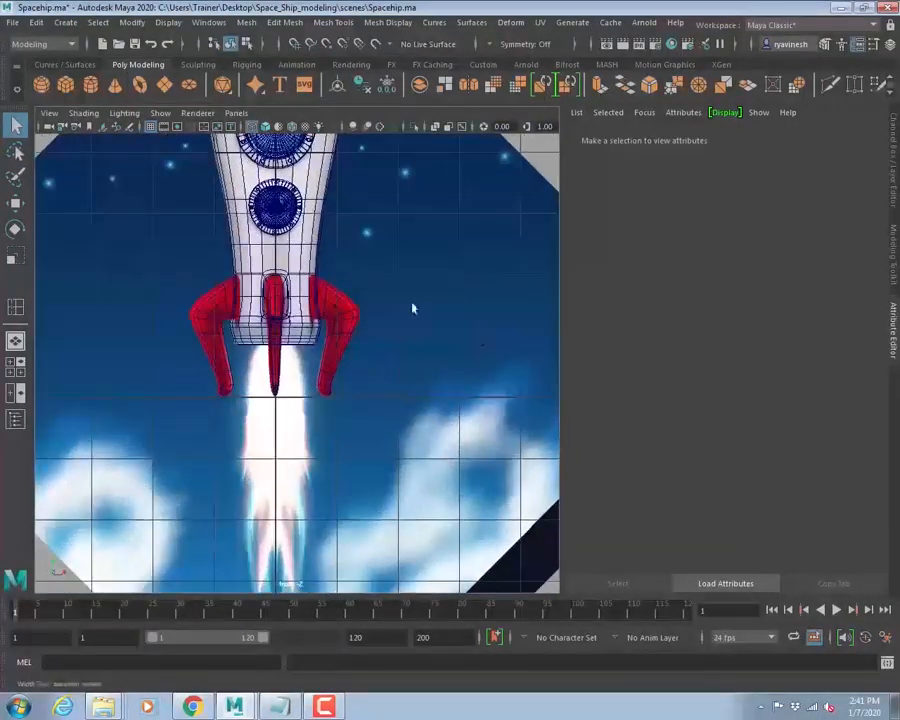
middle_click_drag(359, 277, 363, 428, "alt")
right_click_drag(364, 428, 504, 414, "alt")
key("space")
key("space")
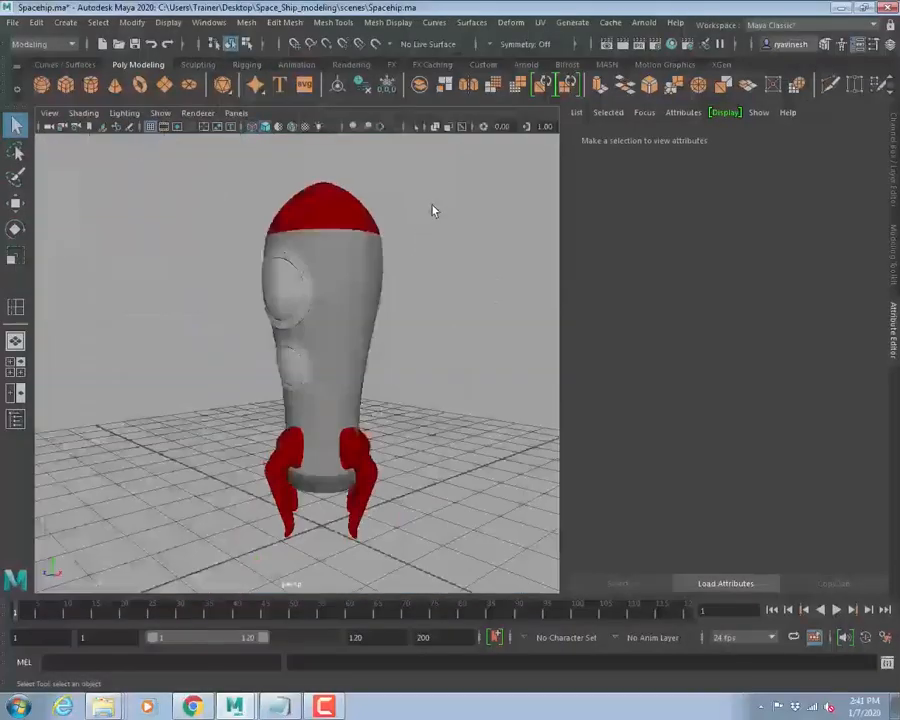
right_click_drag(434, 209, 180, 358, "alt")
left_click_drag(180, 358, 308, 368, "alt")
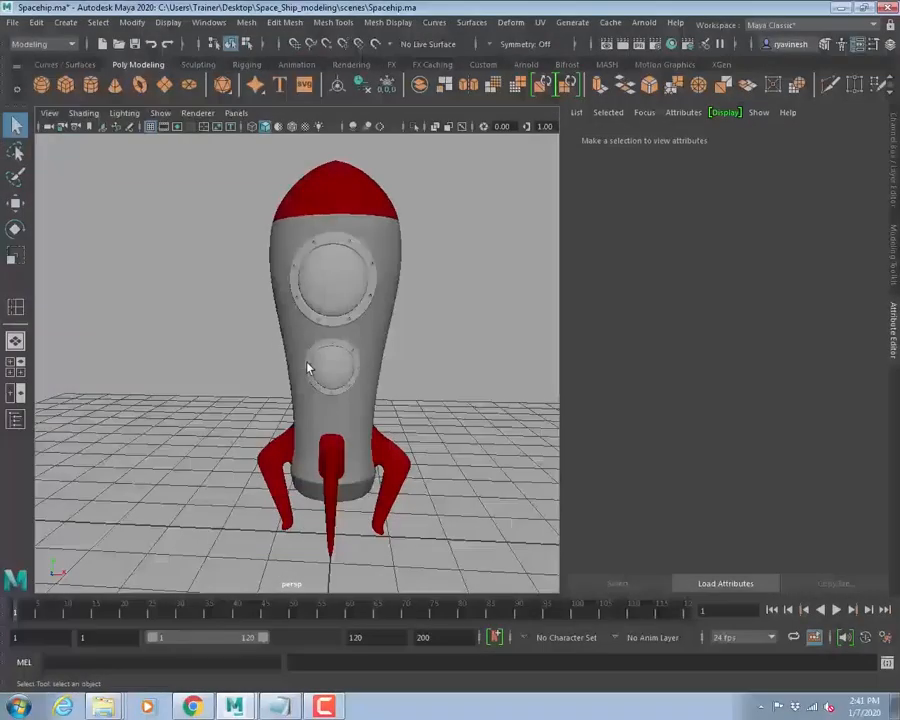
- Assign a new Arnold aiStandardSurface material to the frames of both the large and the small window
left_click_drag(408, 305, 240, 305, "alt")
right_click_drag(240, 305, 321, 301, "alt")
left_click(335, 249)
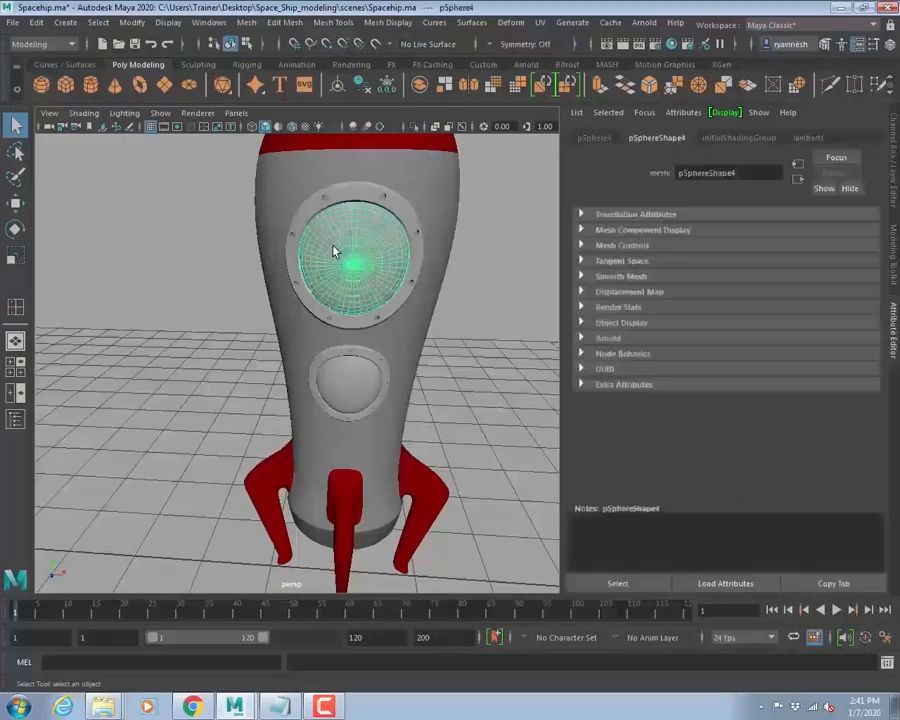
left_click(342, 198)
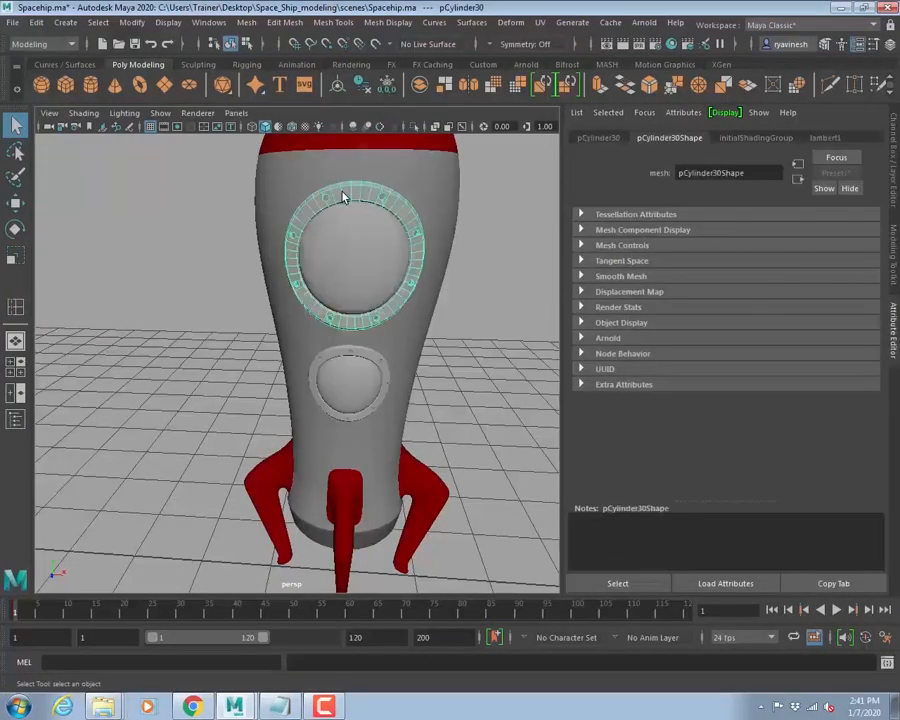
left_click(367, 356, "shift")
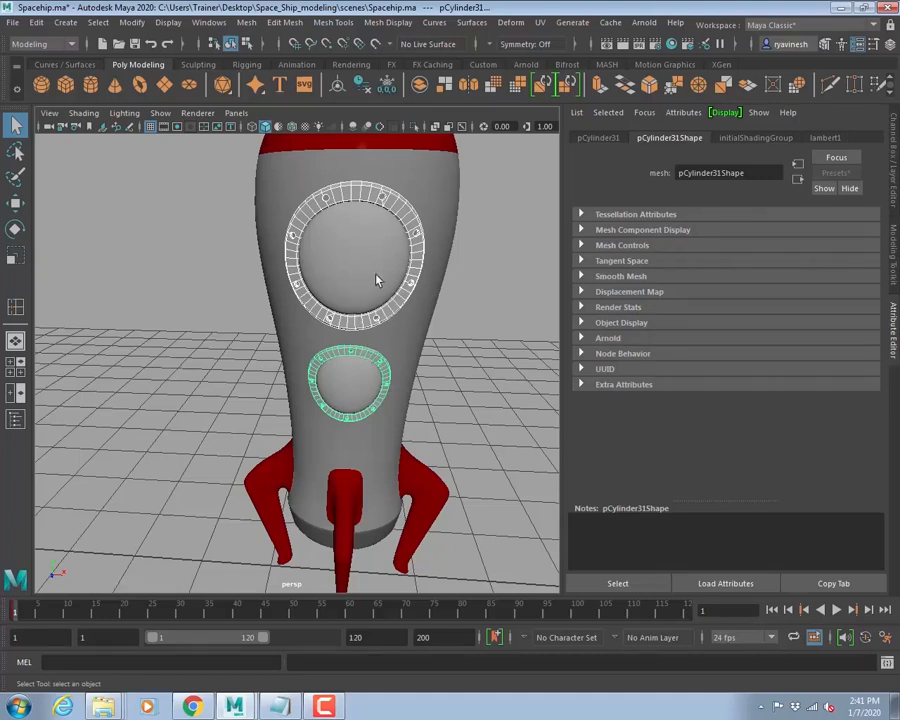
right_click(388, 303)
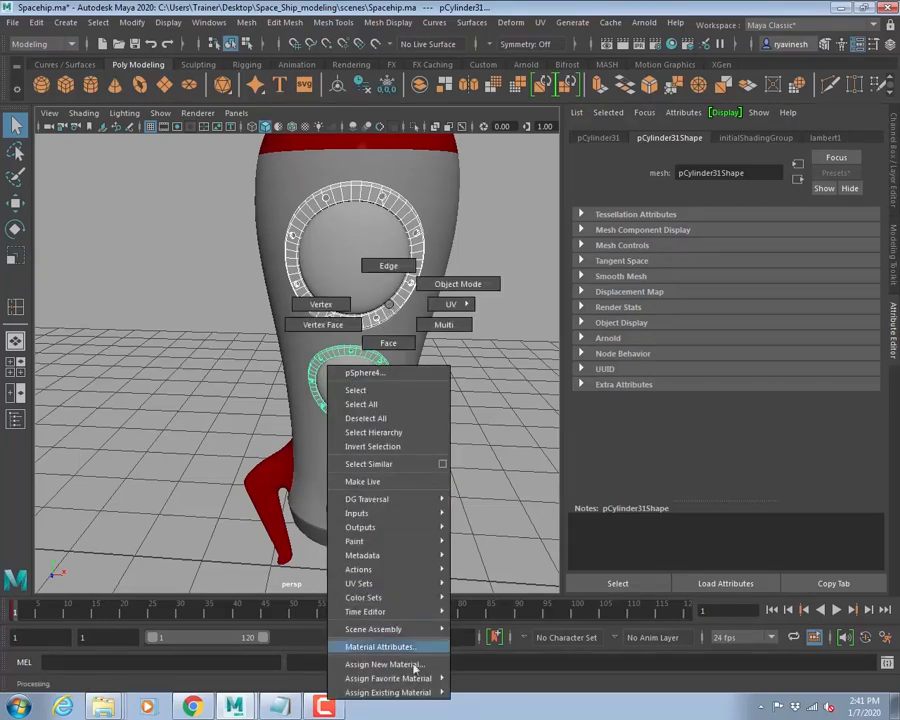
left_click(415, 665)
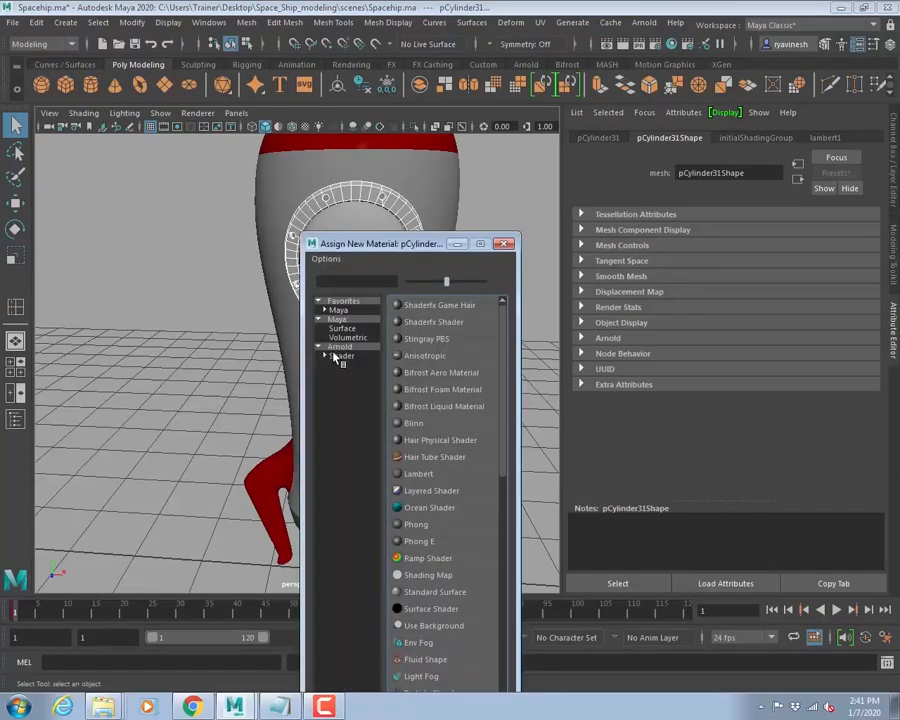
left_click(335, 348)
left_click(444, 511)
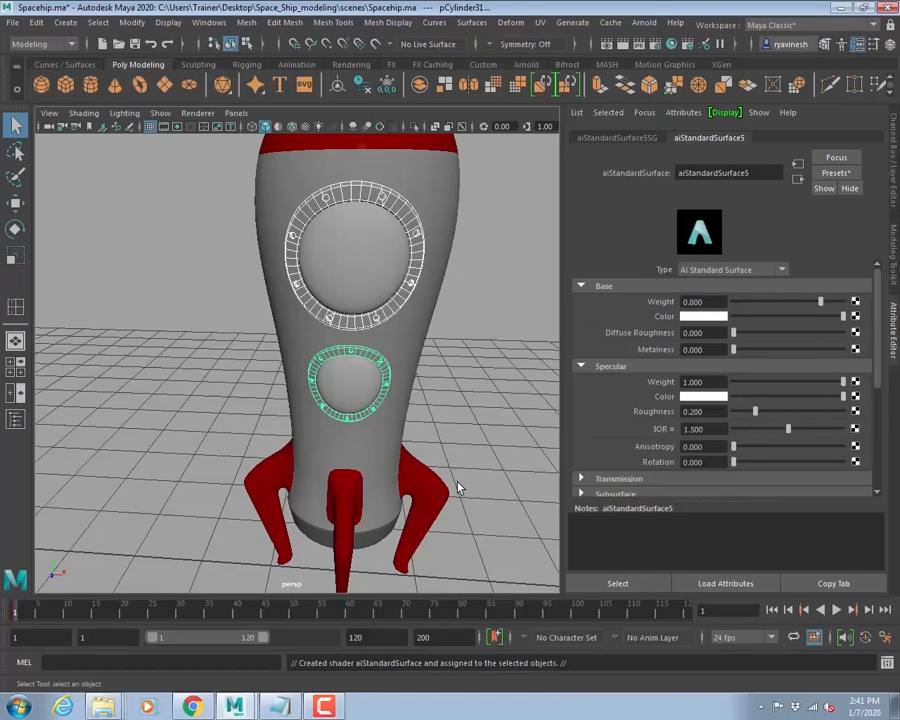
- Assign a new Arnold aiStandardSurface material to the glass domes of both windows
left_click(367, 261)
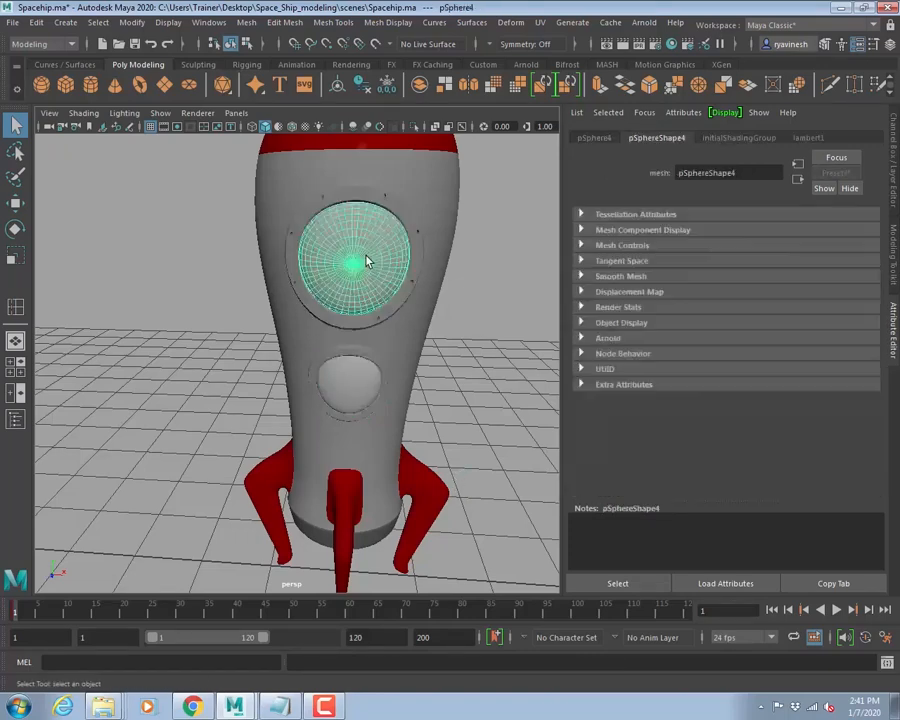
left_click(362, 392, "shift")
right_click(378, 249)
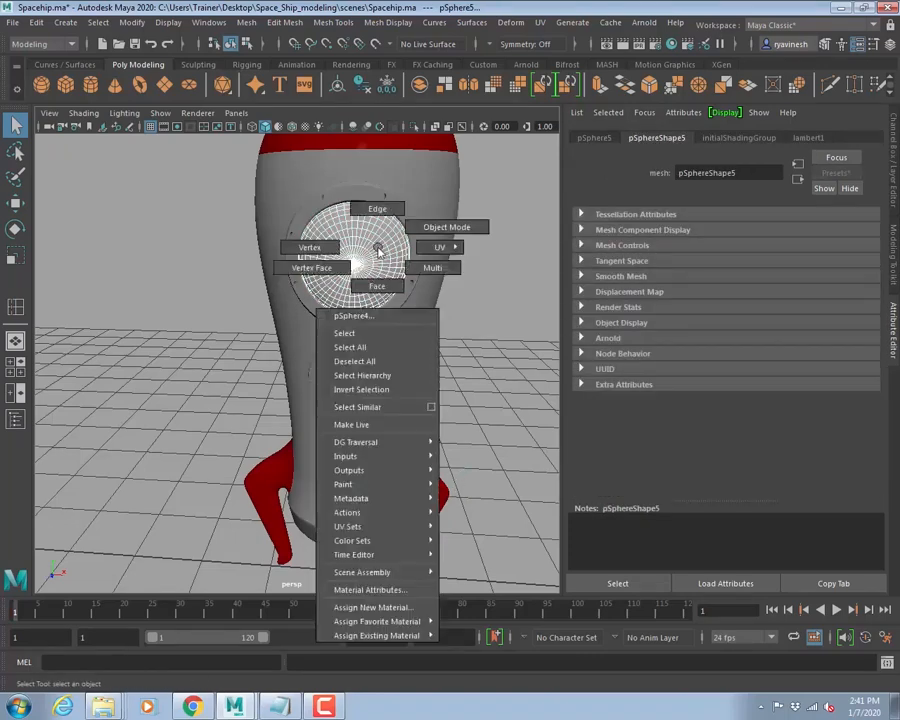
left_click(372, 607)
left_click(341, 347)
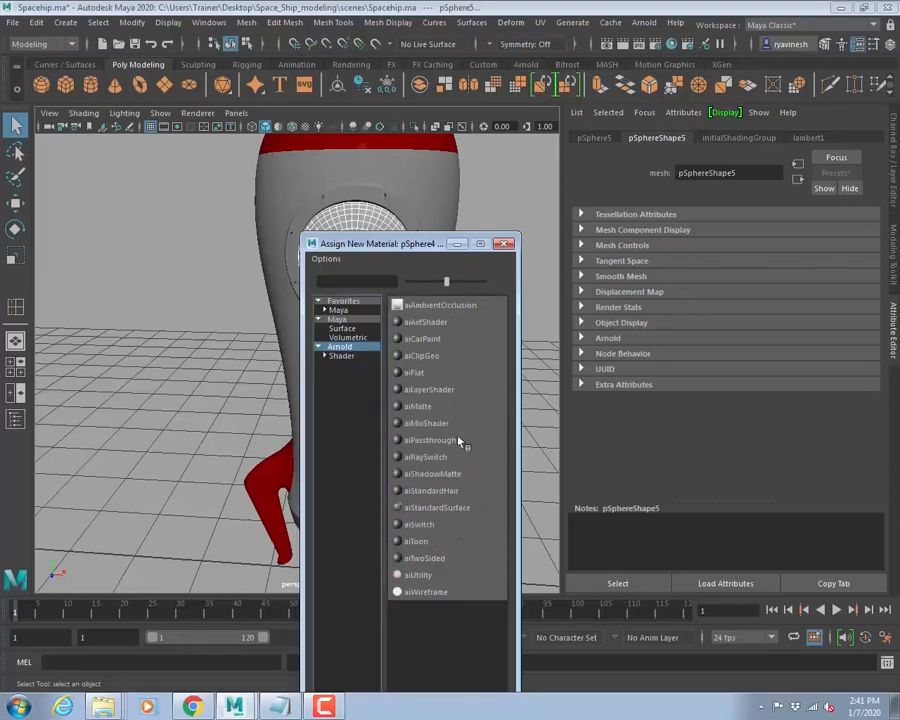
left_click(450, 510)
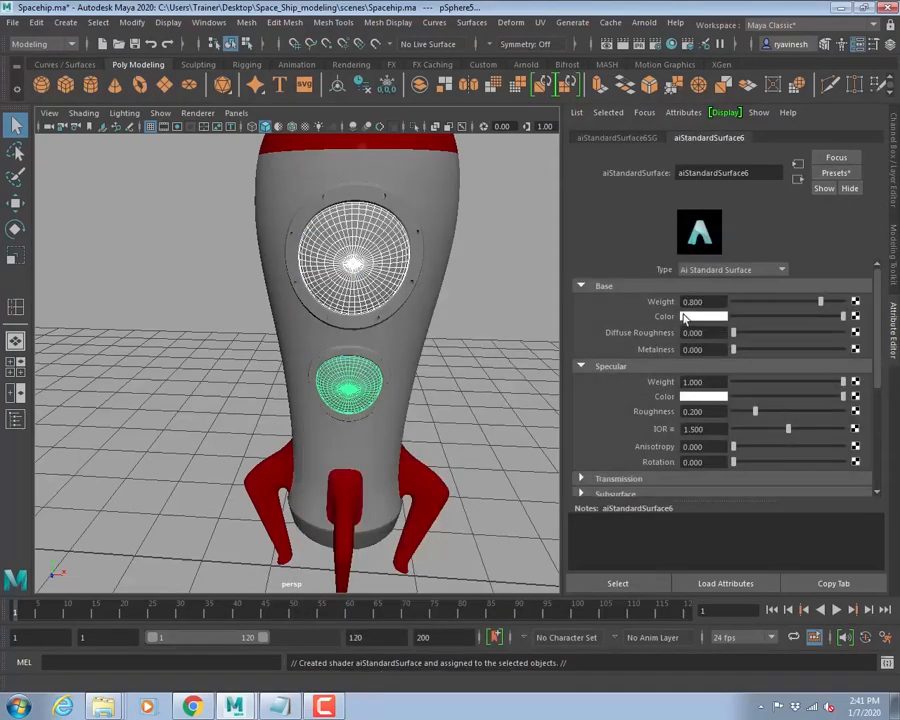
- Set the window glass material's base color to pure blue with hue 240, and deselect the domes
left_click(696, 319)
left_click(709, 283)
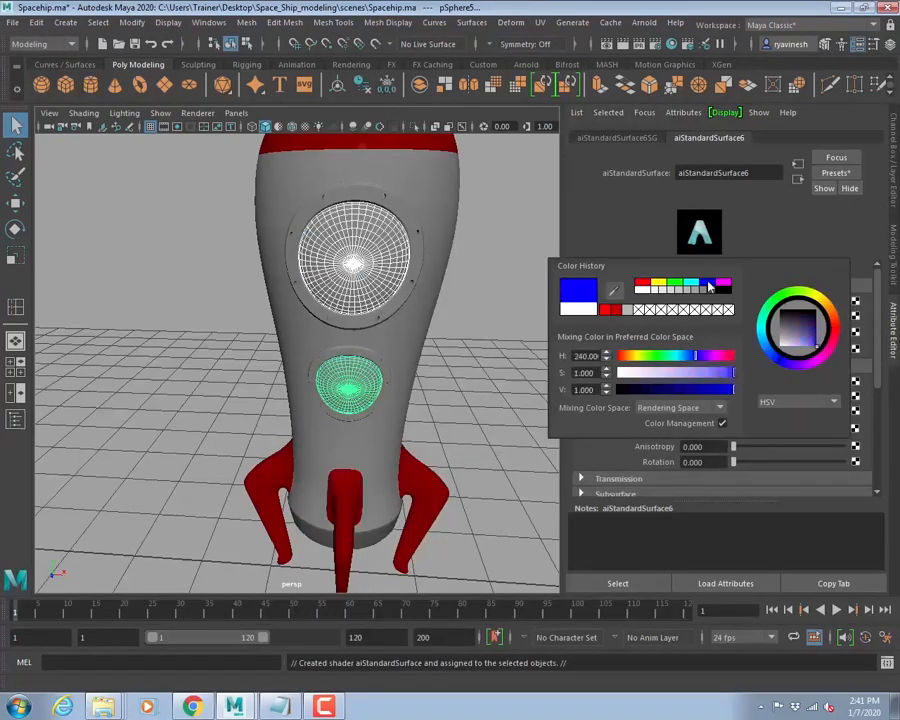
left_click(491, 209)
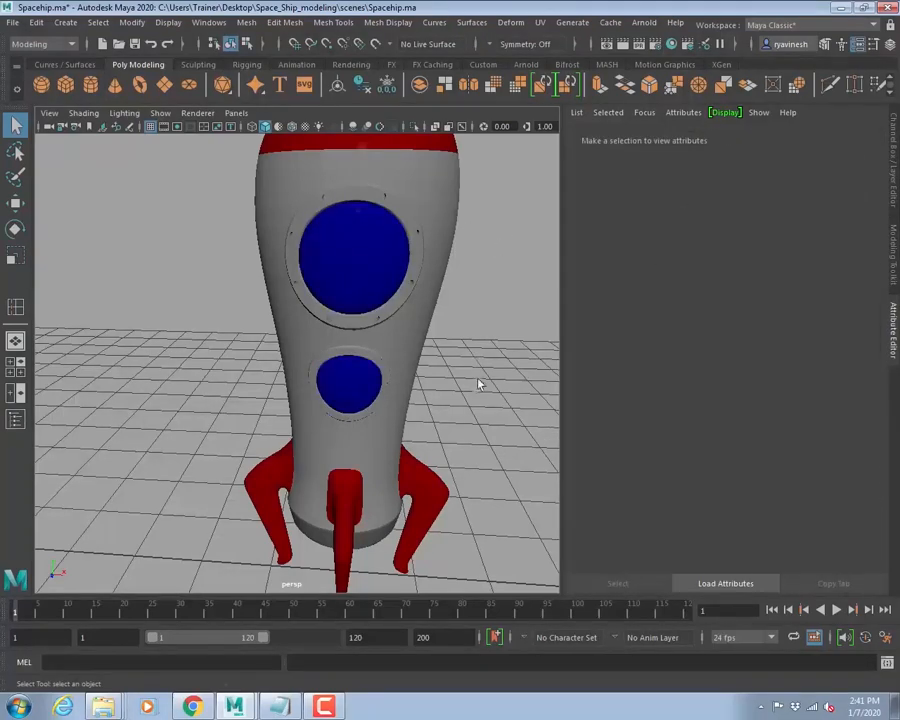
- Hide the polygons in the front view to examine the reference windows, and return to the perspective view
left_click_drag(478, 384, 448, 374, "alt")
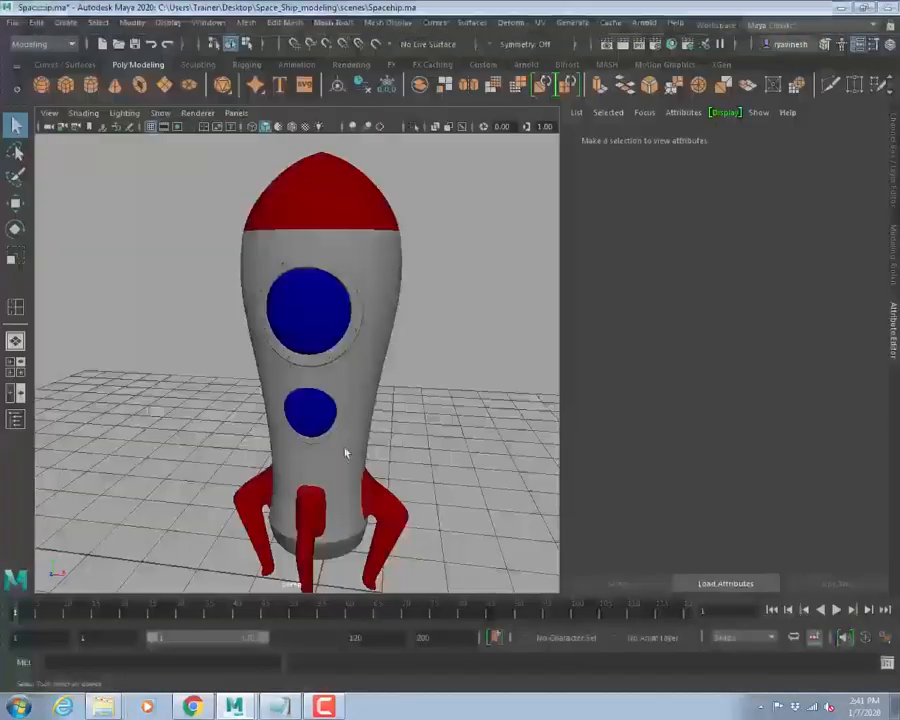
key("space")
key("space")
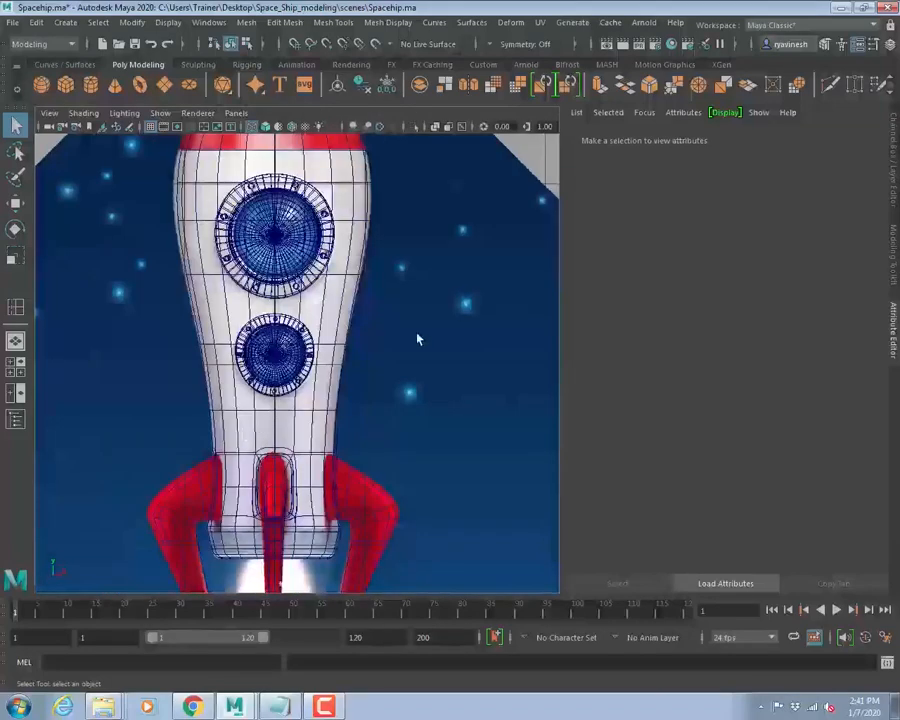
left_click(163, 116)
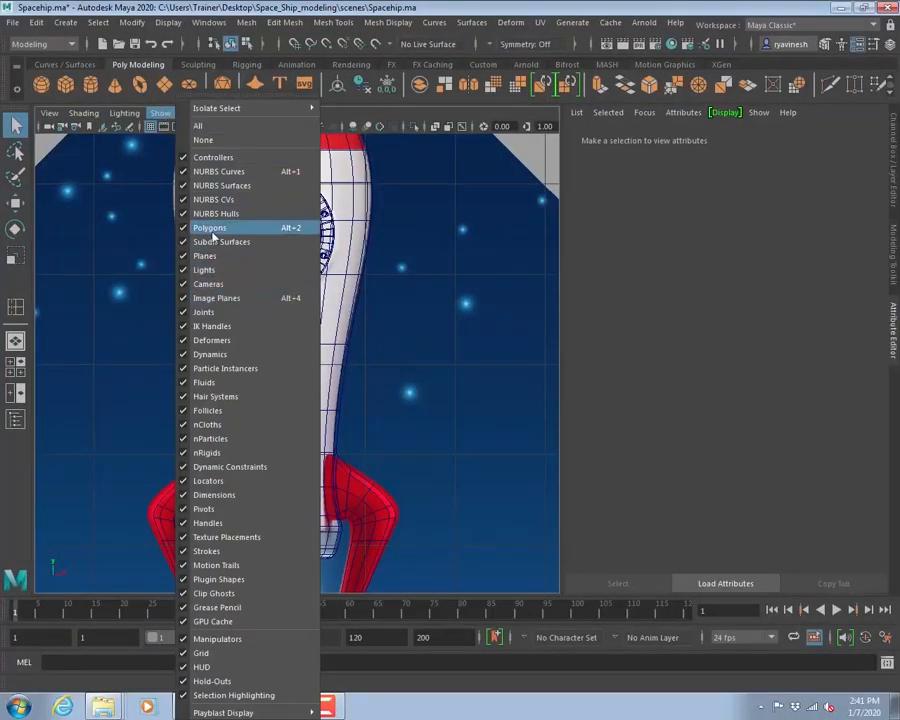
left_click(211, 230)
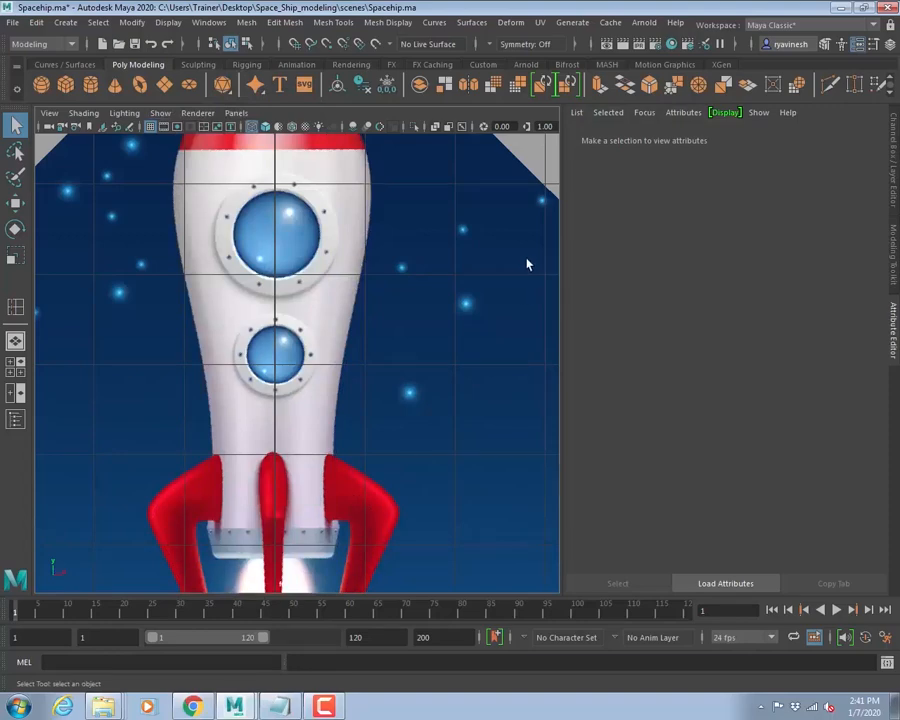
key("space")
key("space")
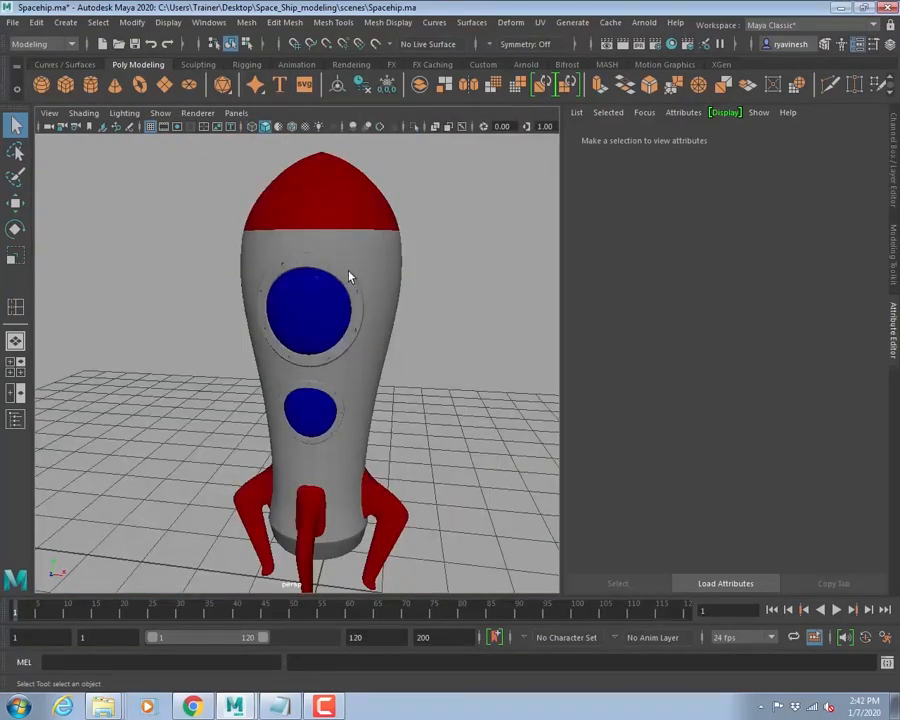
- Compare the material attributes of the large window frame with those of the ship body, and clear the selection
left_click(349, 276)
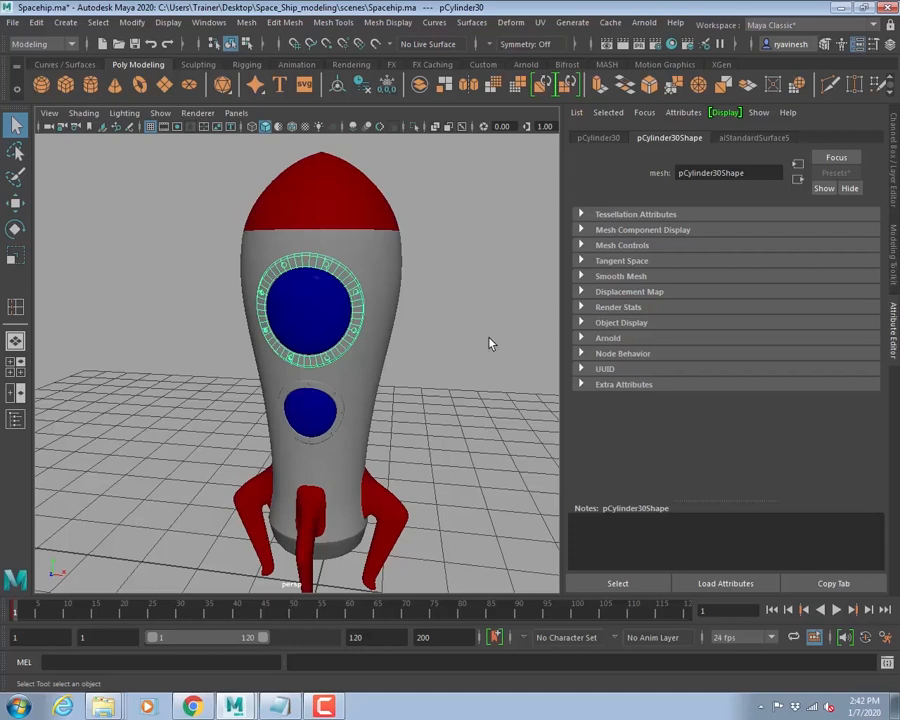
left_click(773, 139)
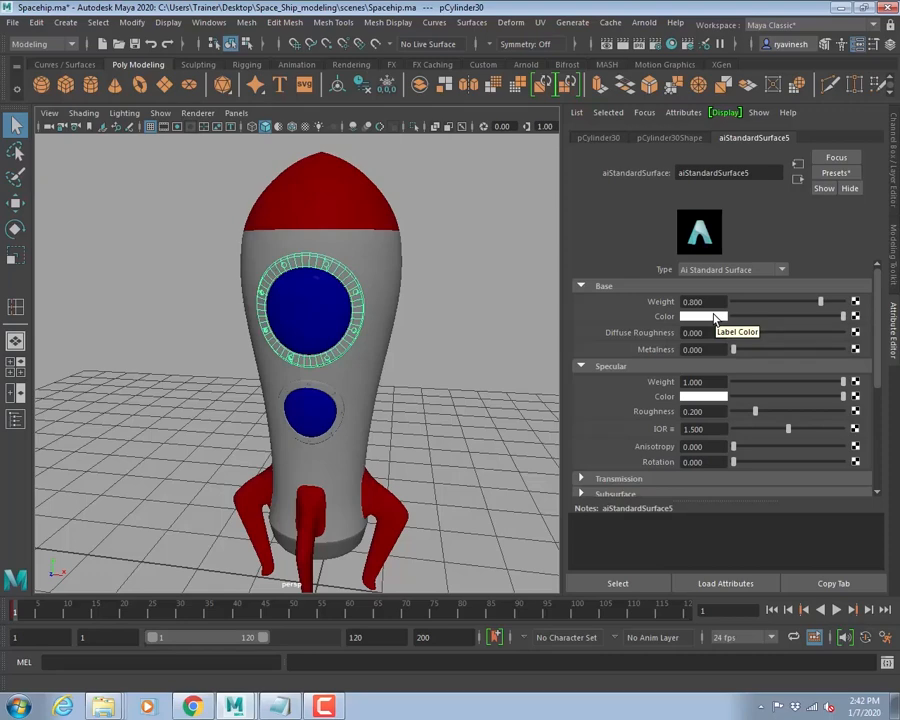
left_click(368, 249)
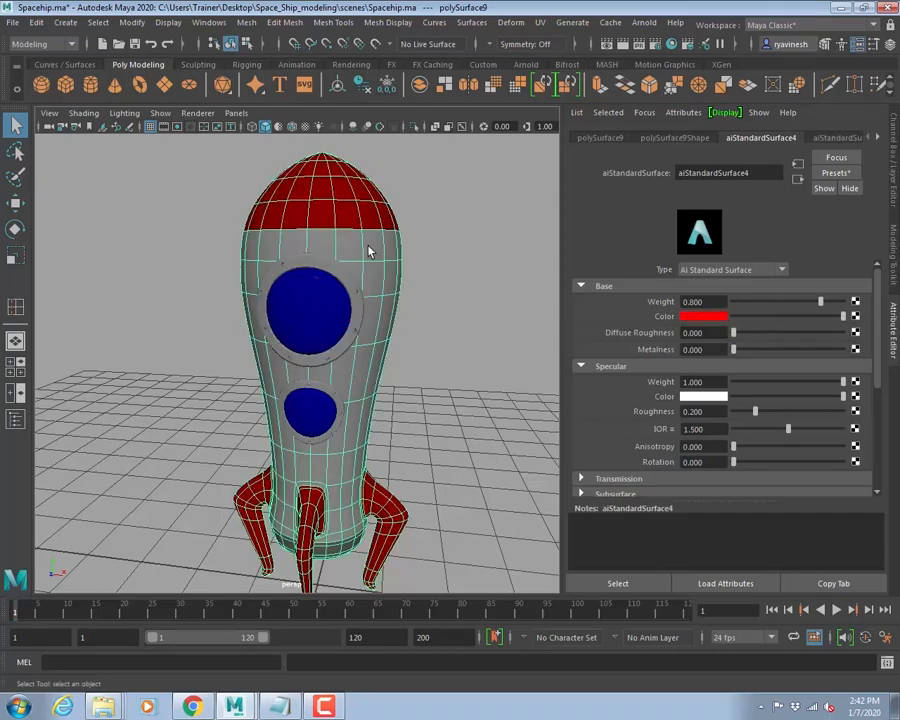
left_click(480, 251)
- Save the spaceship scene and hide the Attribute Editor to enlarge the perspective view
left_click_drag(480, 251, 330, 394, "alt")
key("ctrl+s")
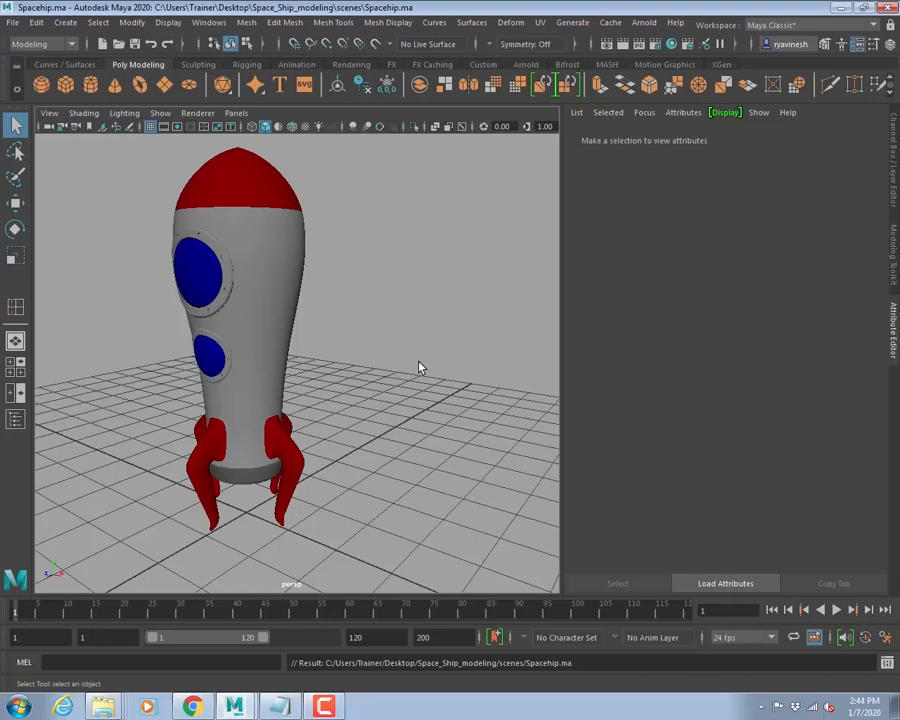
left_click(893, 322)
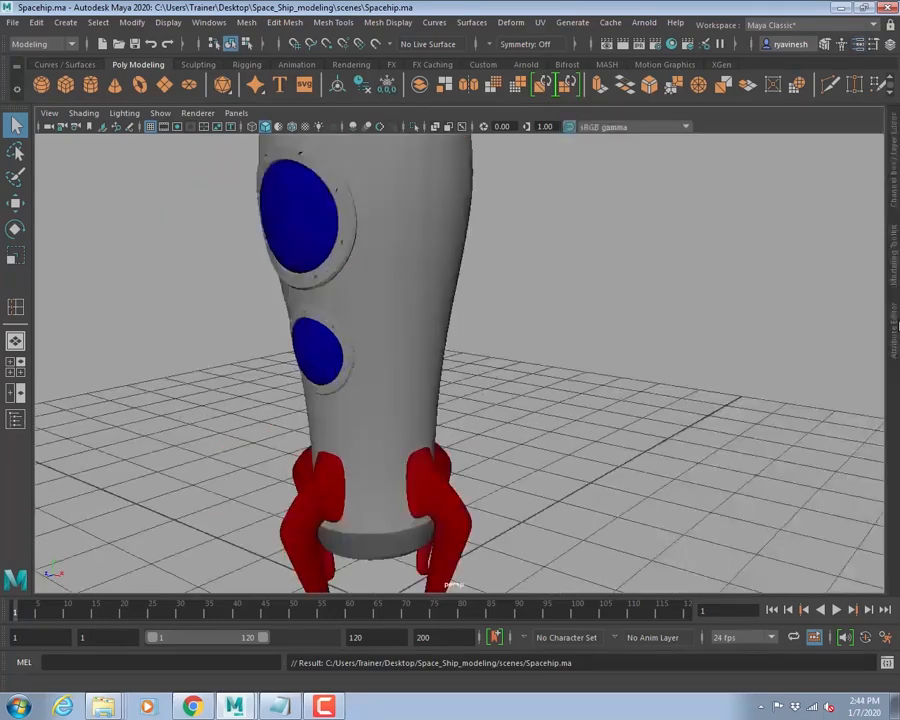
- Frame an empty area of the grid beside the spaceship in the perspective view
middle_click_drag(776, 469, 370, 317, "alt")
left_click_drag(370, 317, 536, 400, "alt")
scroll(532, 370, "down", 3)
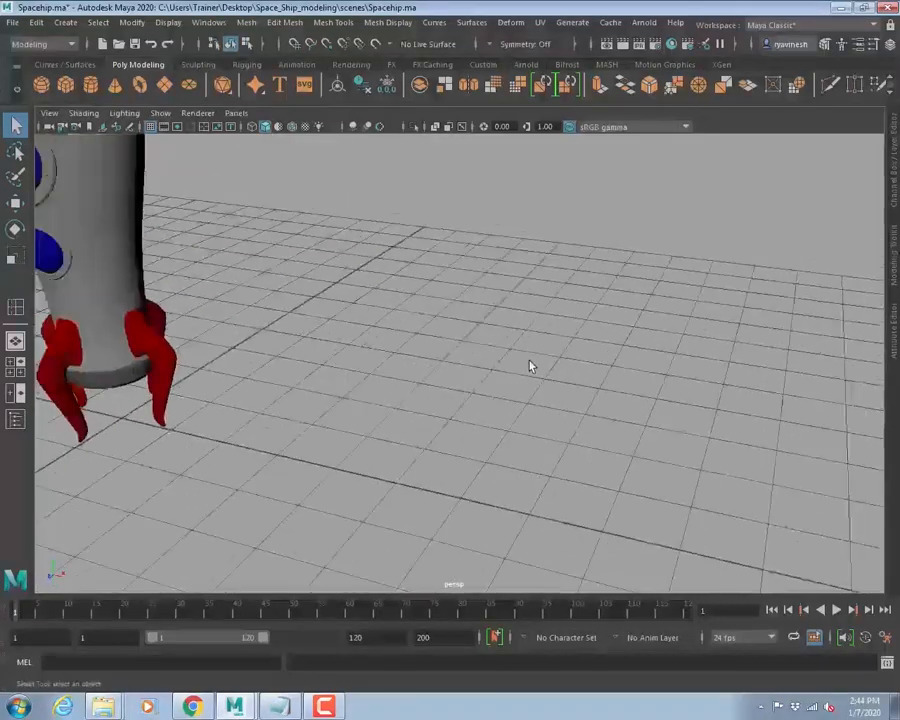
middle_click_drag(530, 364, 421, 313, "alt")
left_click_drag(352, 312, 404, 325, "alt")
middle_click_drag(531, 356, 524, 330, "alt")
right_click_drag(524, 330, 478, 307, "alt")
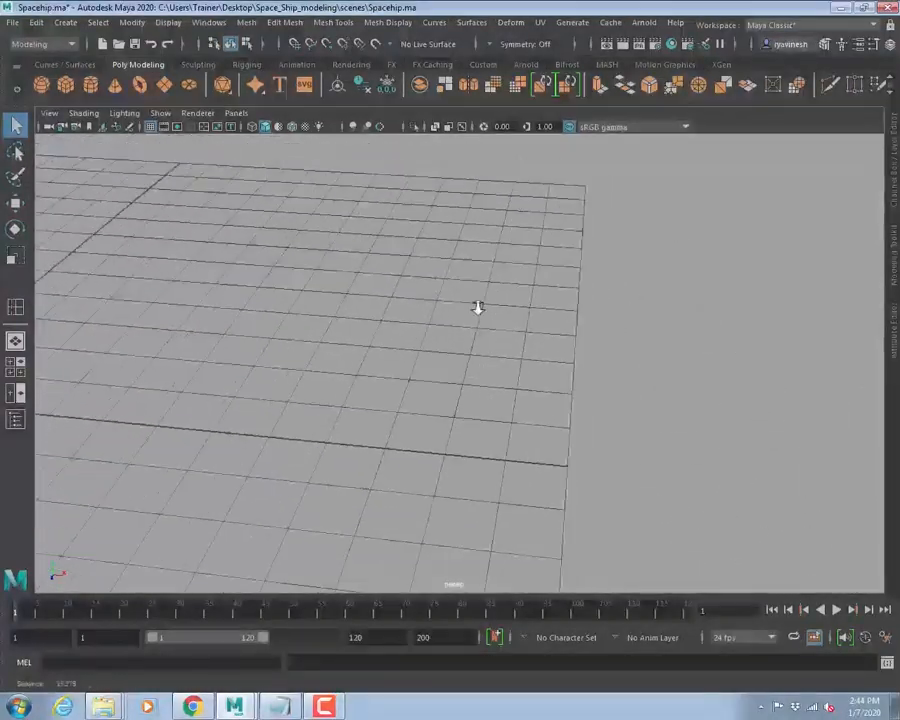
middle_click_drag(478, 307, 515, 337, "alt")
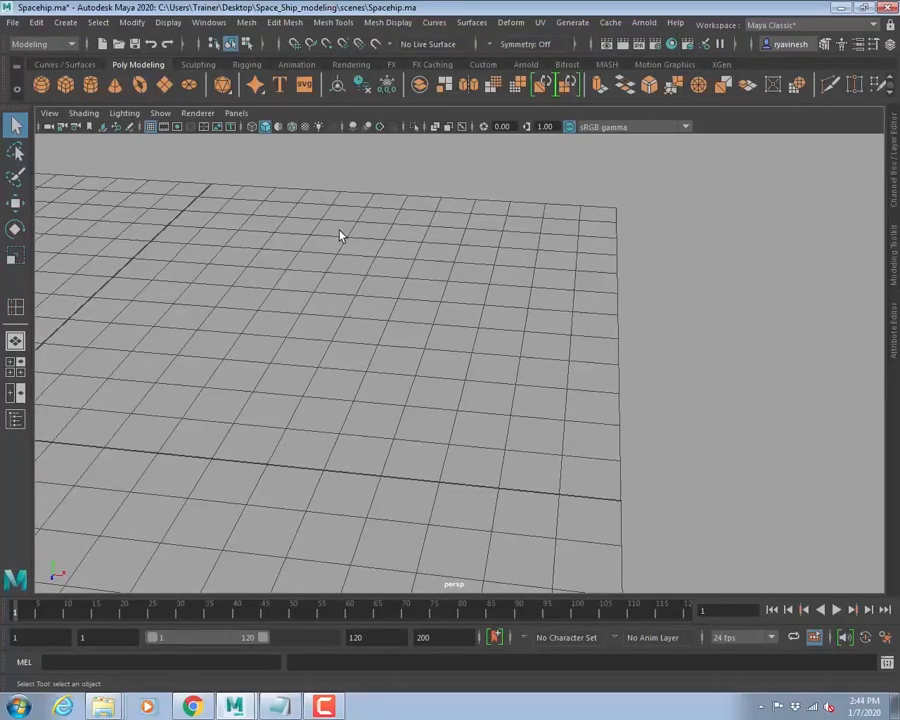
- Examine the whole rocket in the front view's reference image and return to the perspective view
key("space")
key("space")
scroll(516, 295, "down", 5)
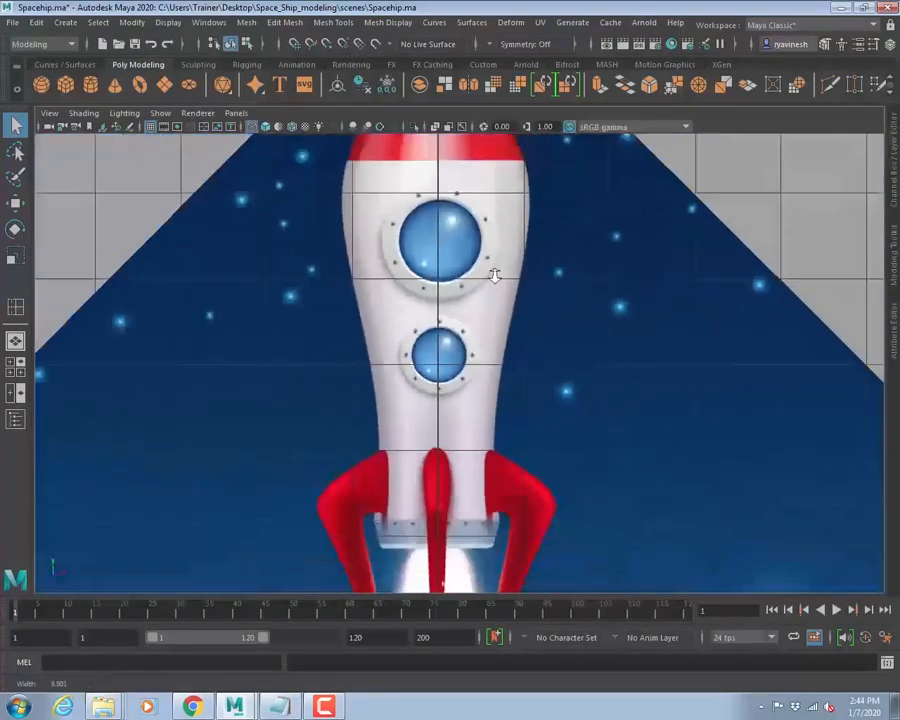
middle_click_drag(505, 303, 484, 300, "alt")
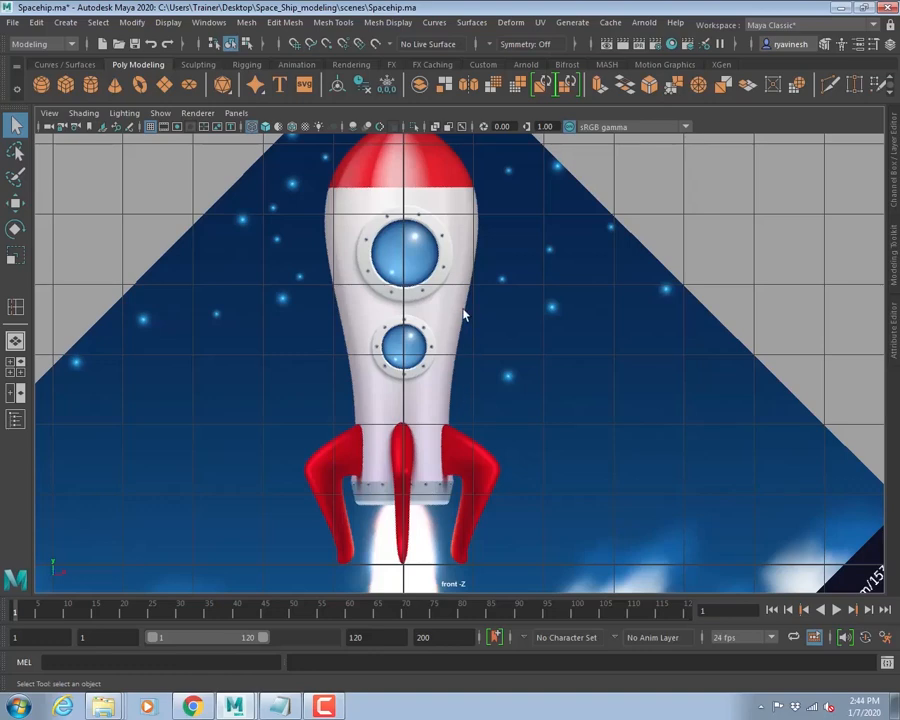
key("space")
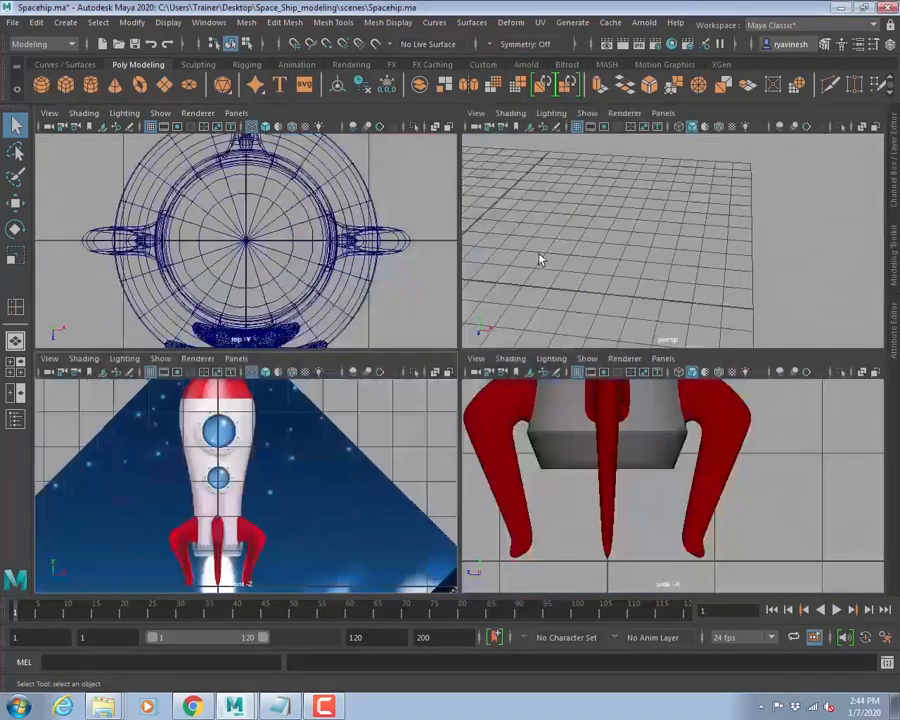
key("space")
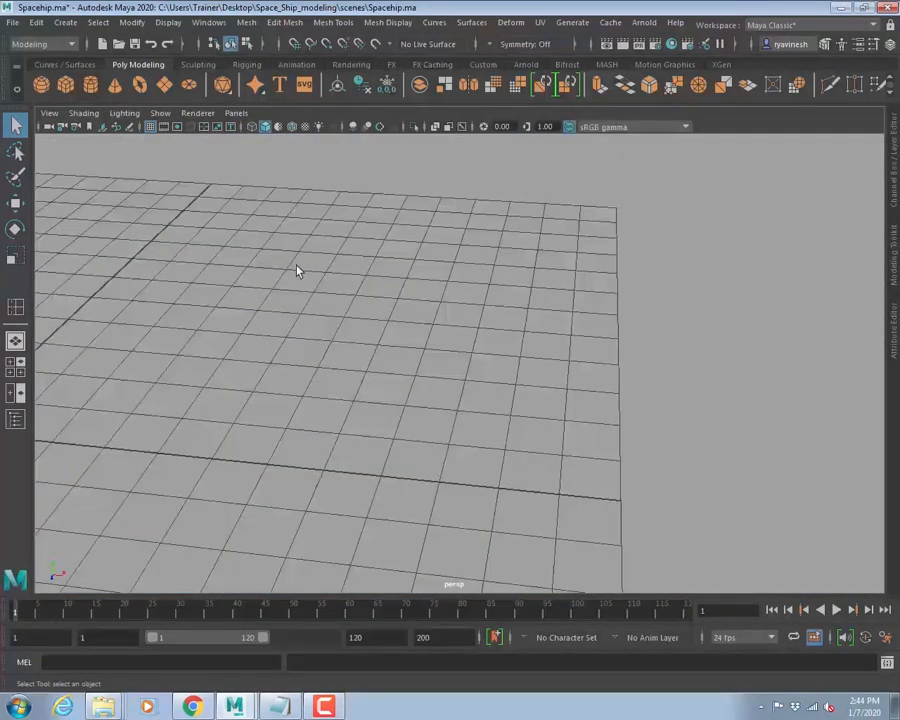
- Create a polygon cube about 3.8 wide, 2.6 high and 3.4 deep on the empty grid area
left_click(66, 84)
left_click_drag(336, 352, 500, 471)
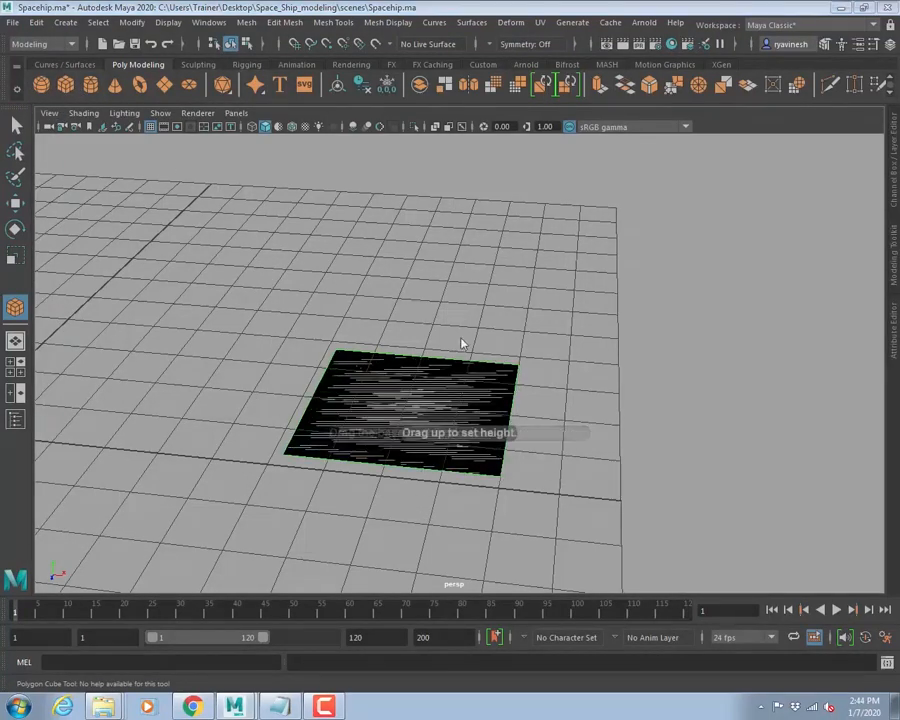
left_click_drag(438, 352, 422, 281)
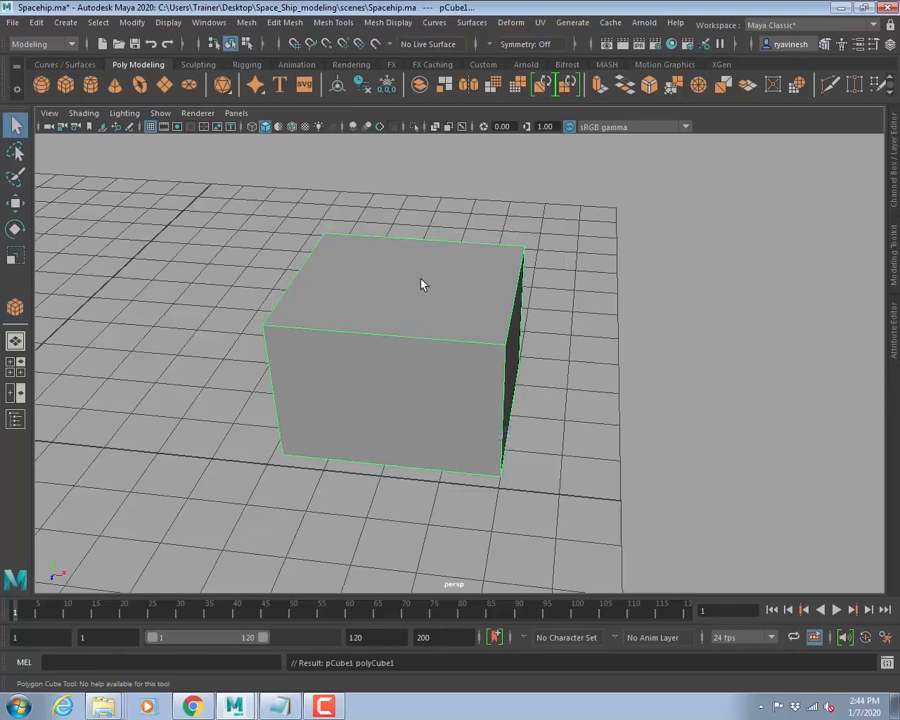
left_click_drag(395, 356, 360, 368, "alt")
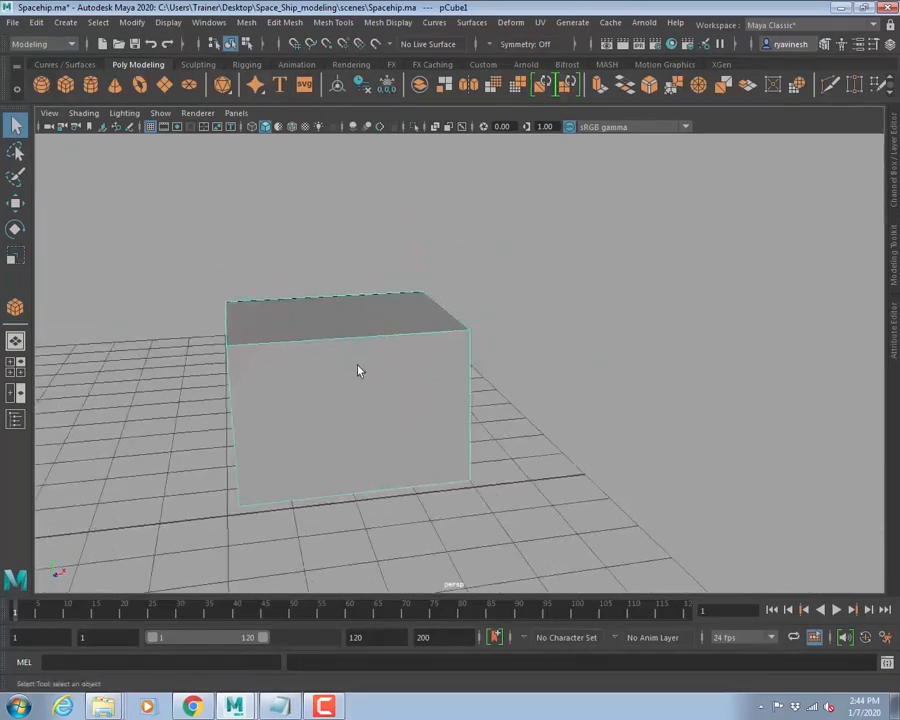
left_click_drag(424, 279, 438, 311, "alt")
- Set the cube's width, height and depth subdivisions to 10 each
right_click_drag(394, 317, 550, 268)
key("ctrl+a")
key("ctrl+a")
left_click(740, 298)
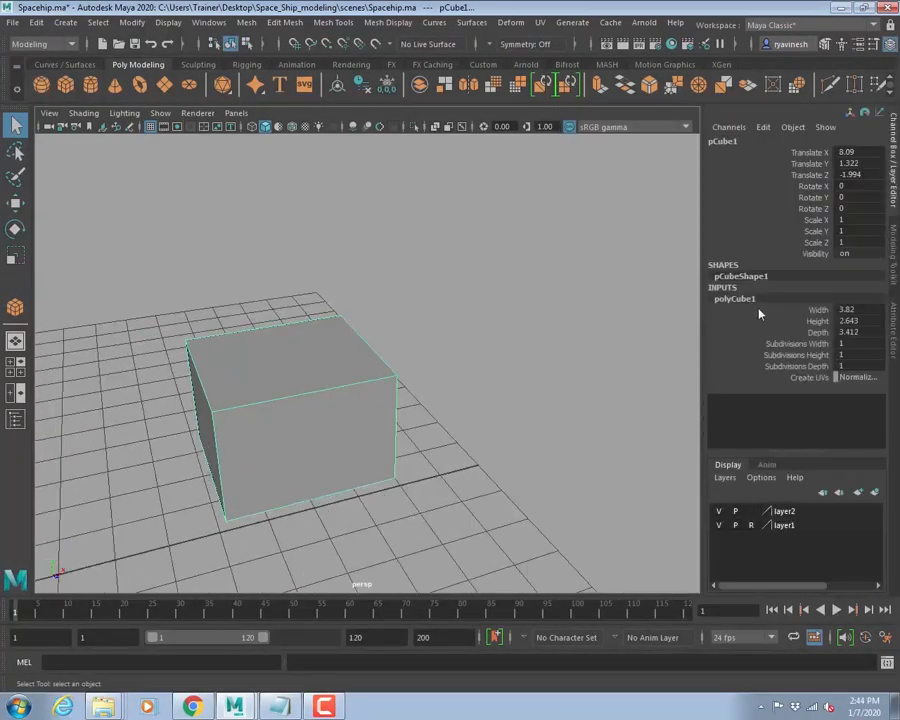
left_click_drag(799, 343, 660, 368)
middle_click_drag(406, 324, 464, 319)
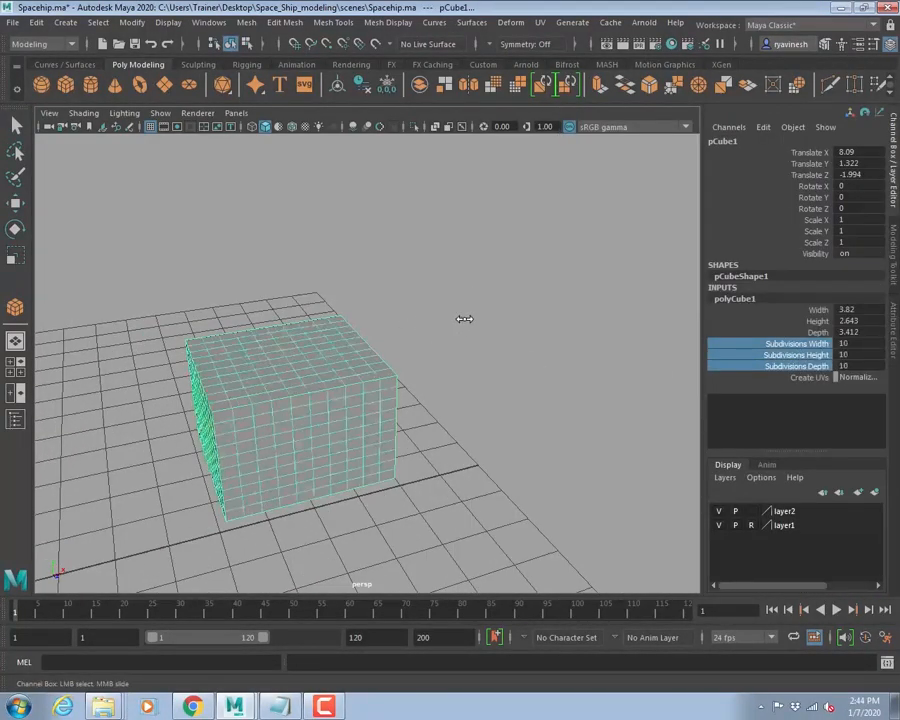
- Extrude a strip of faces near the back corner of the cube's top upward by about 3.1
right_click_drag(311, 318, 311, 354)
left_click(325, 346)
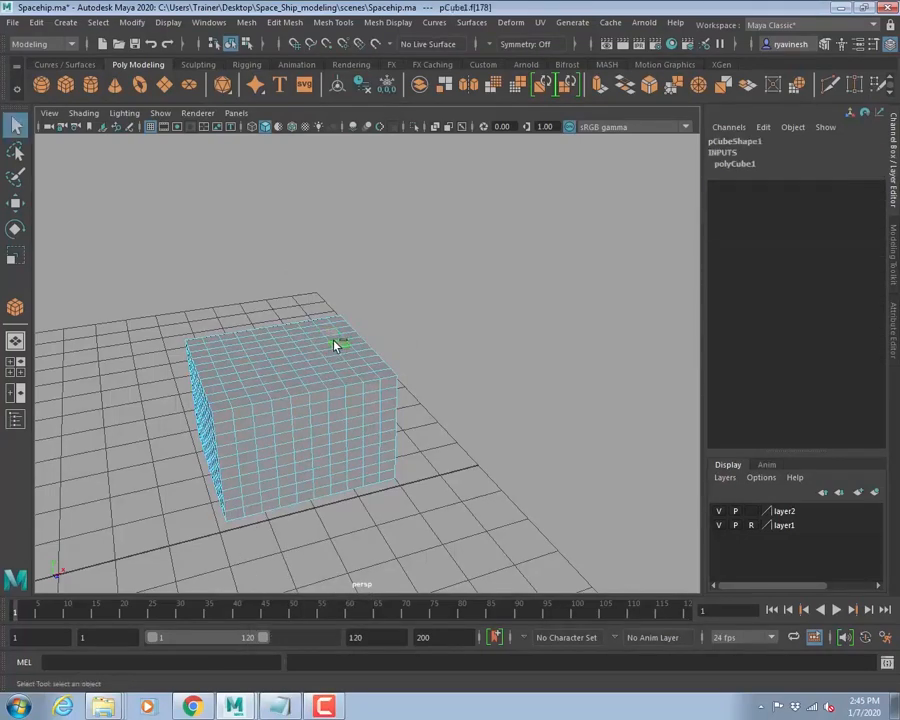
left_click(335, 338)
key("ctrl+e")
left_click_drag(340, 302, 342, 161)
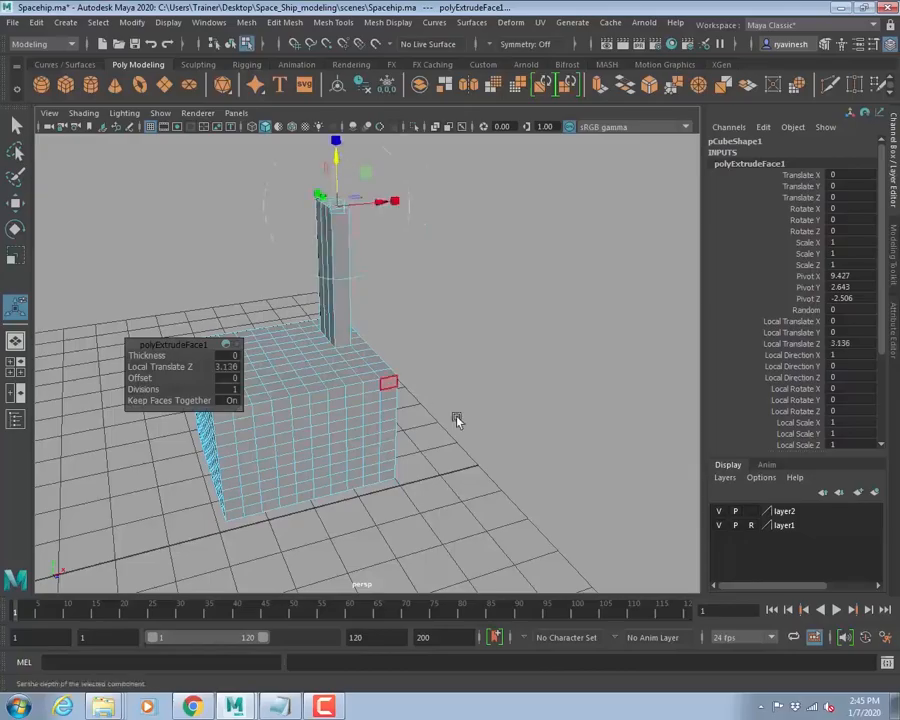
- Raise the extruded column to a local Z translation of about 5.8 and return to object mode with the whole cube selected
left_click_drag(458, 420, 314, 402, "alt")
middle_click_drag(283, 338, 494, 360, "alt")
left_click_drag(494, 358, 410, 408, "alt")
left_click_drag(448, 256, 446, 170)
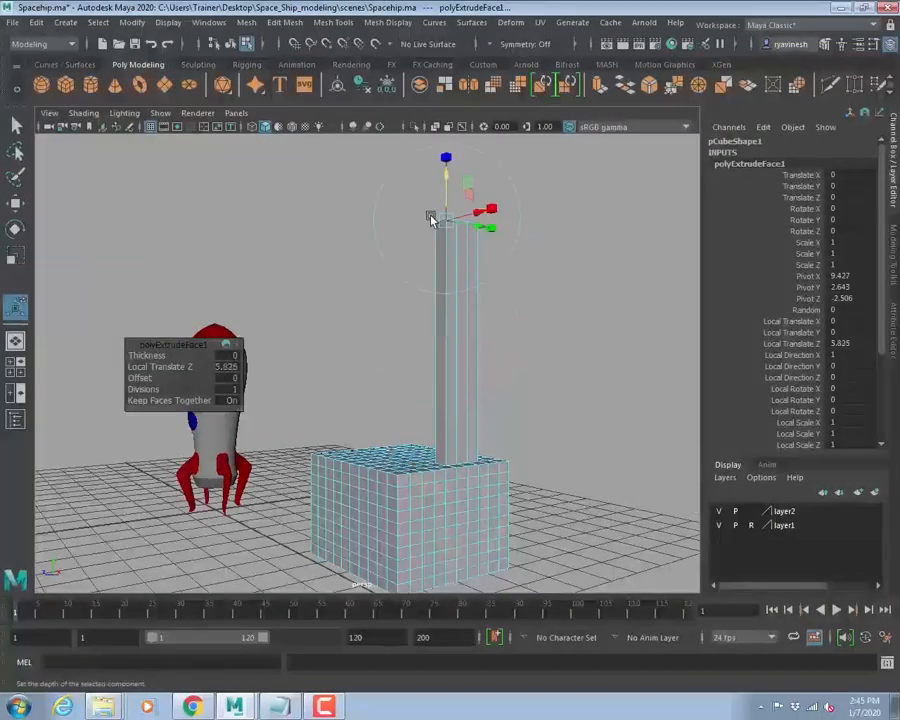
left_click_drag(352, 386, 420, 396, "alt")
right_click_drag(445, 468, 514, 297)
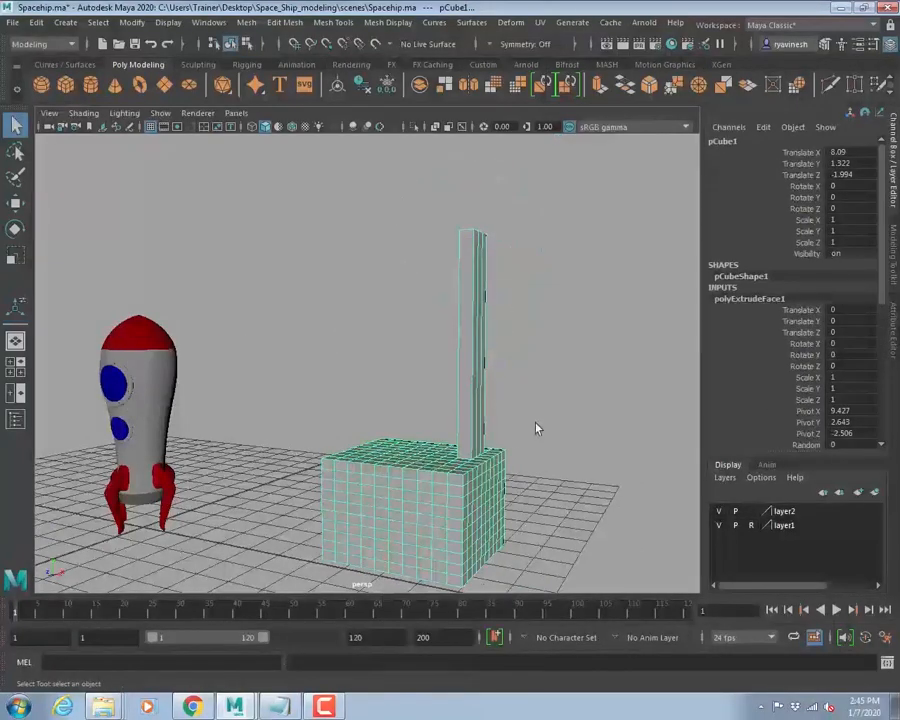
left_click(534, 444)
left_click_drag(534, 464, 468, 455, "alt")
left_click(470, 456)
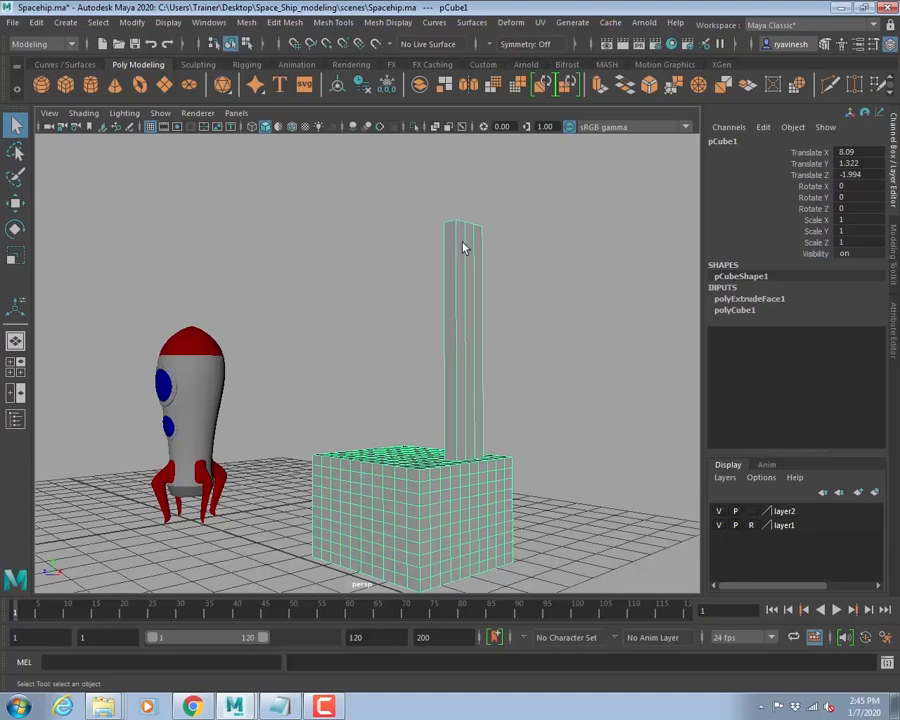
- Assign a new Arnold aiStandardSurface material to the extruded cube and show the material's attributes
right_click_drag(466, 236, 454, 594)
left_click(338, 347)
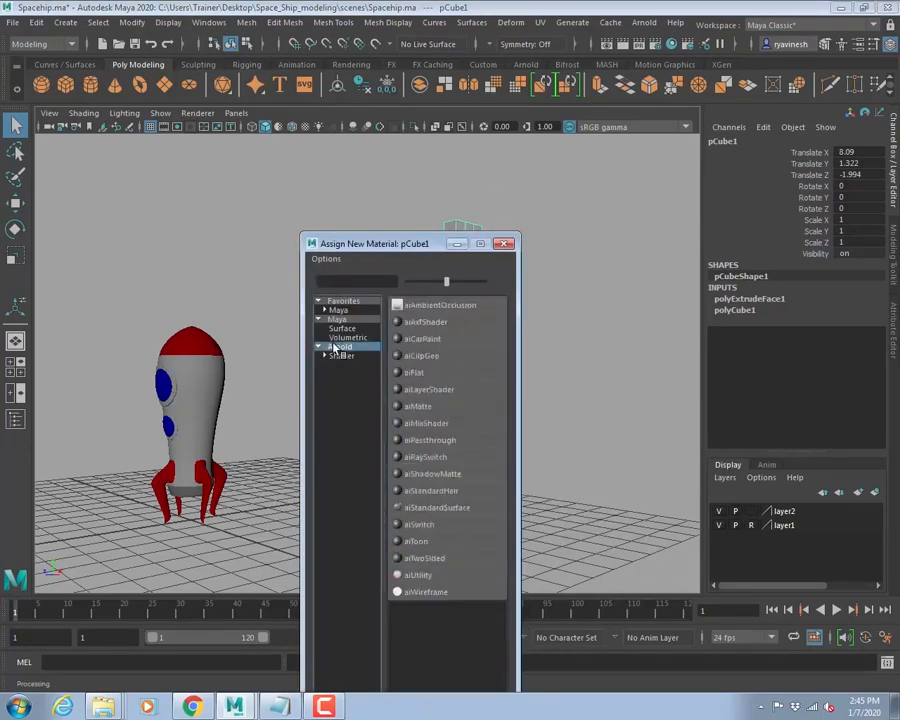
left_click(447, 509)
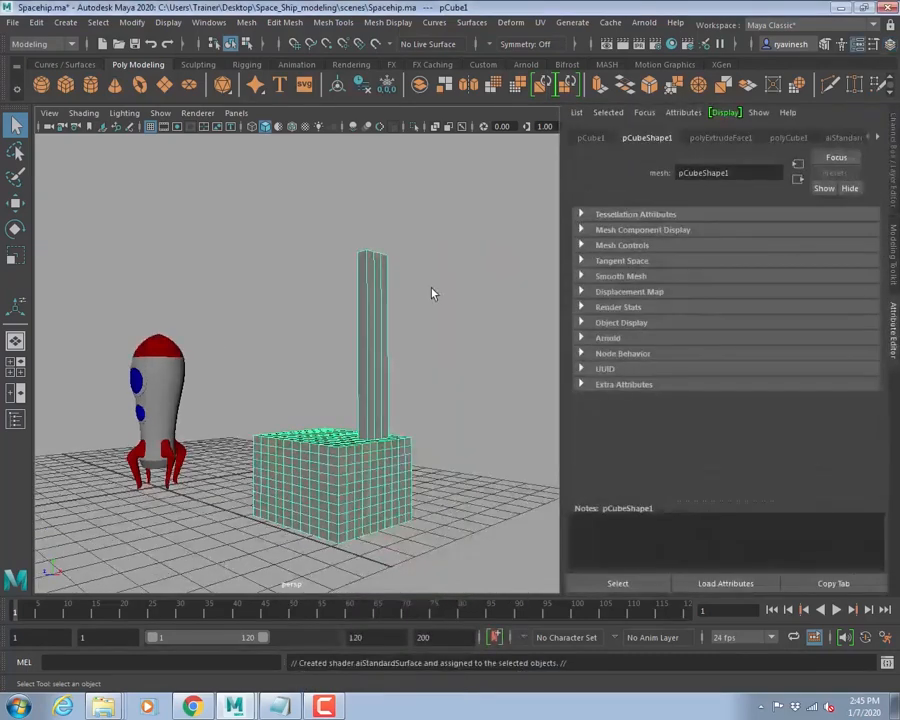
left_click(470, 249)
left_click(368, 283)
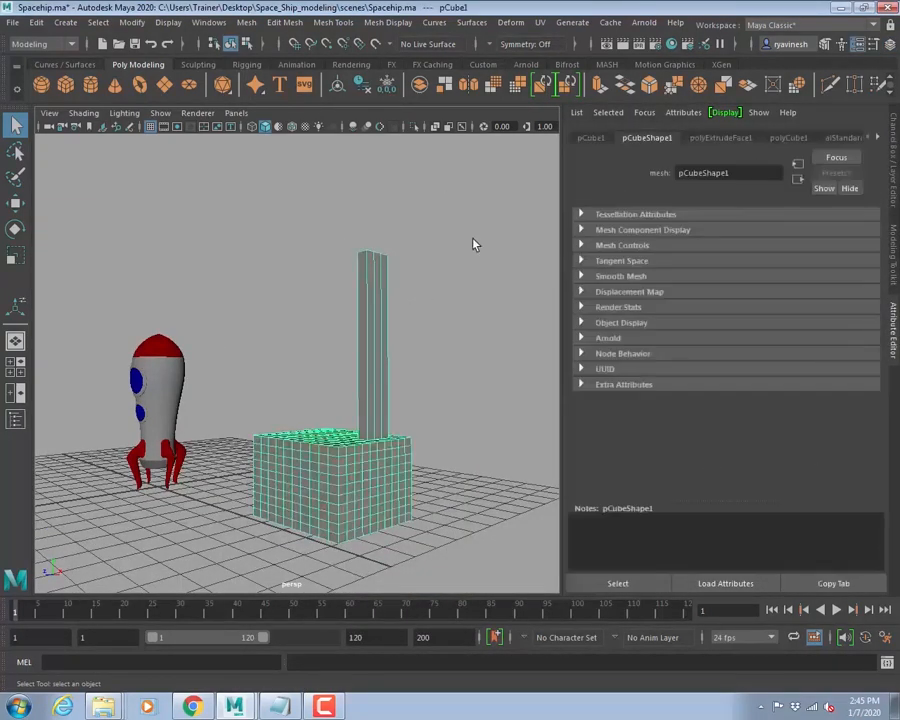
left_click(830, 138)
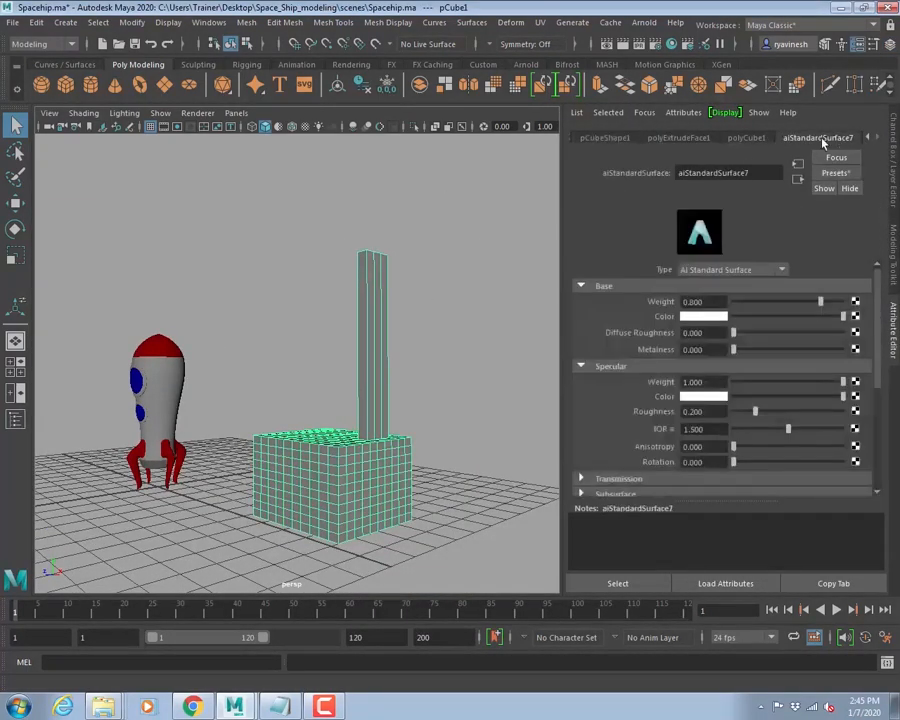
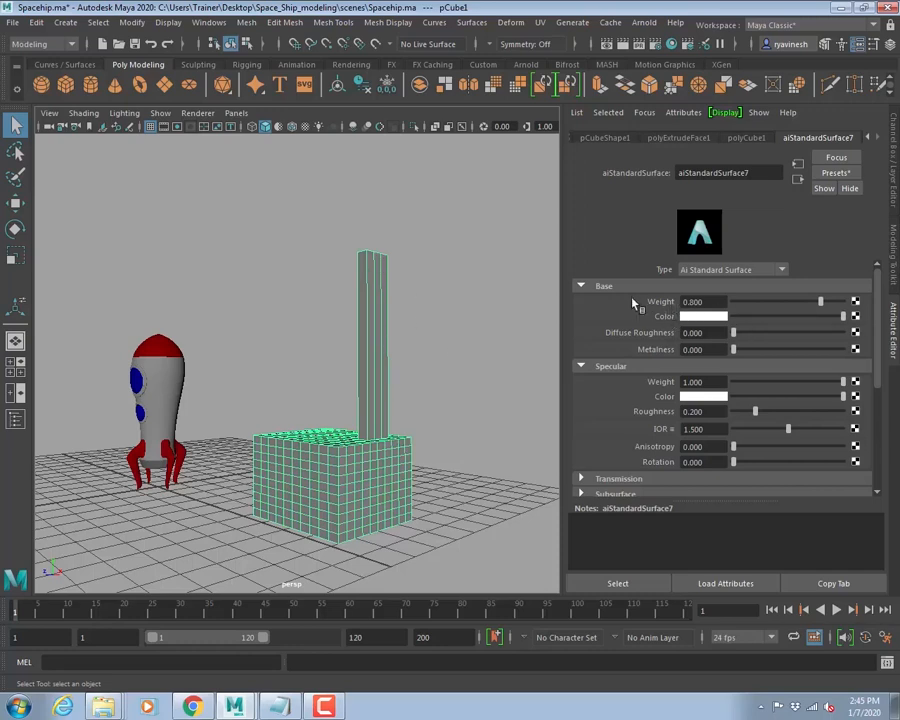
- Connect a Ramp texture to the material's base color and turn on textured shading in the perspective view
left_click(855, 317)
left_click_drag(420, 243, 385, 153)
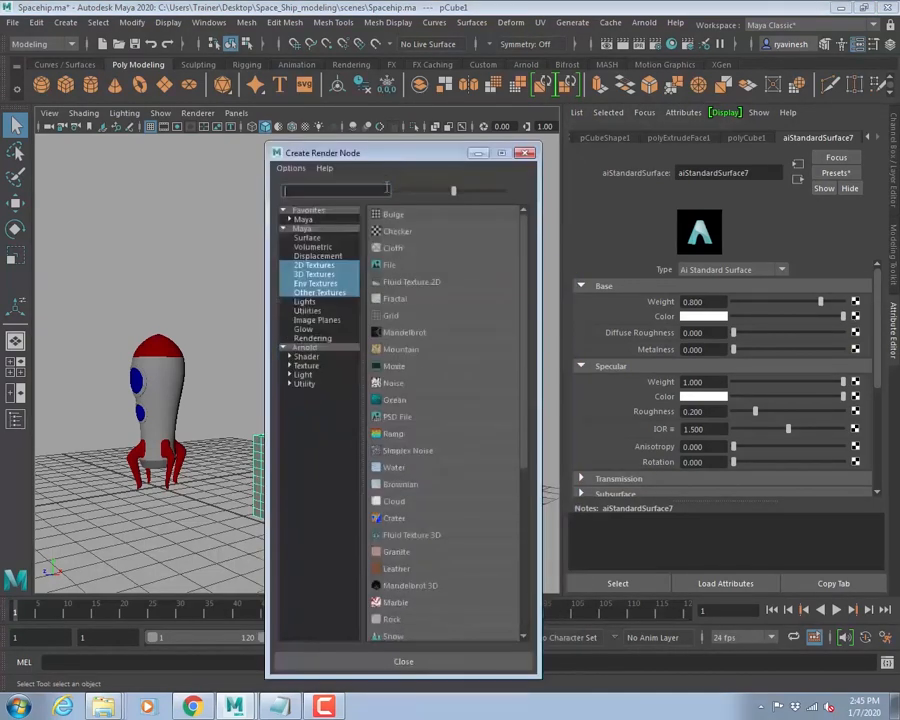
left_click(398, 440)
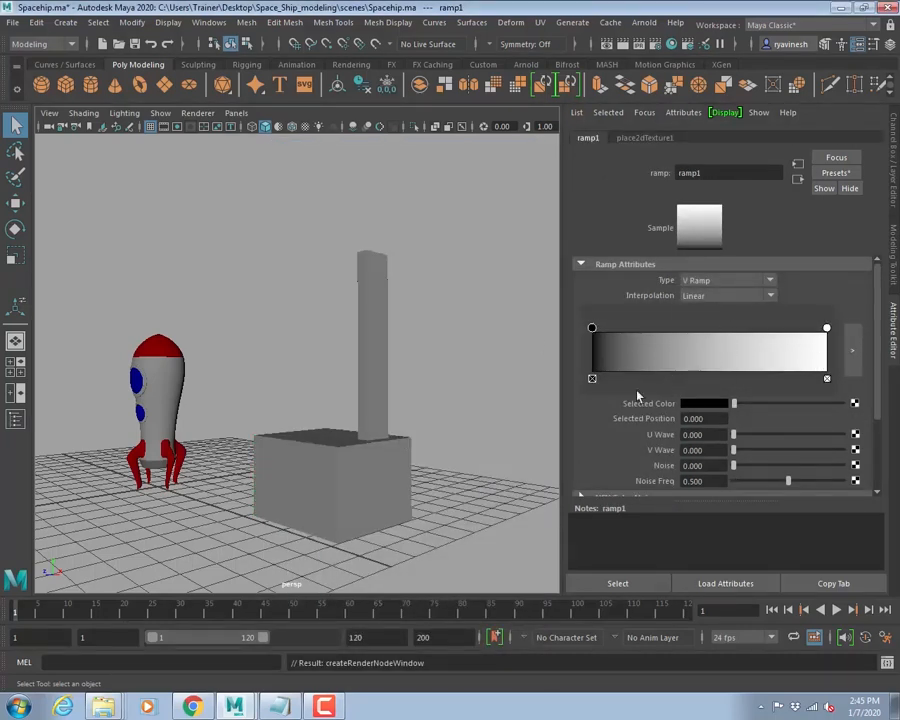
left_click(405, 340)
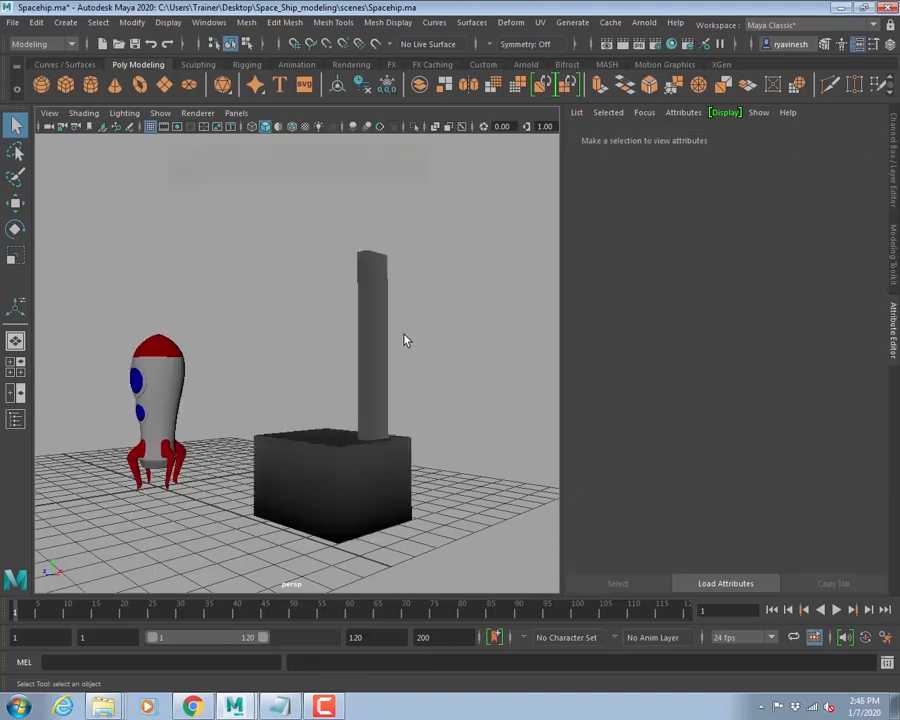
key("6")
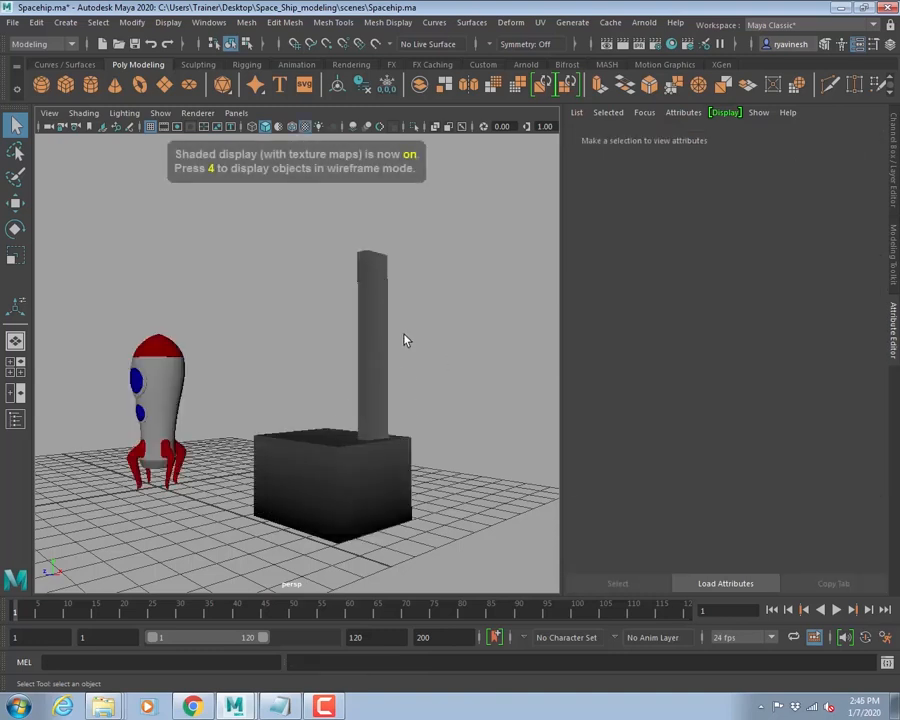
- Select the ramp-textured cube and open the UV Editor to show its layout
left_click(374, 348)
left_click(426, 319)
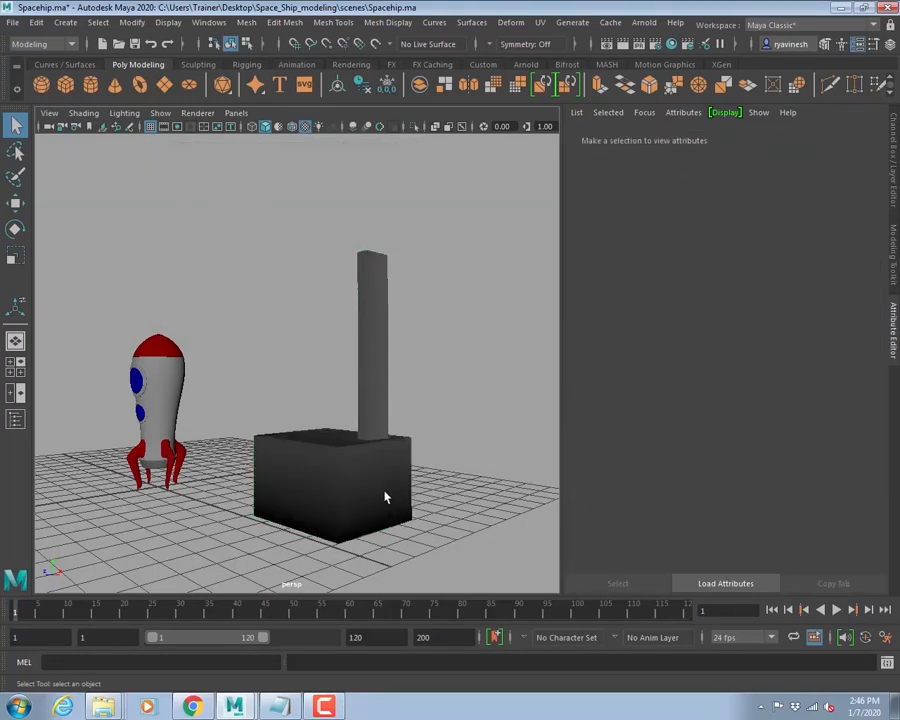
left_click(376, 274)
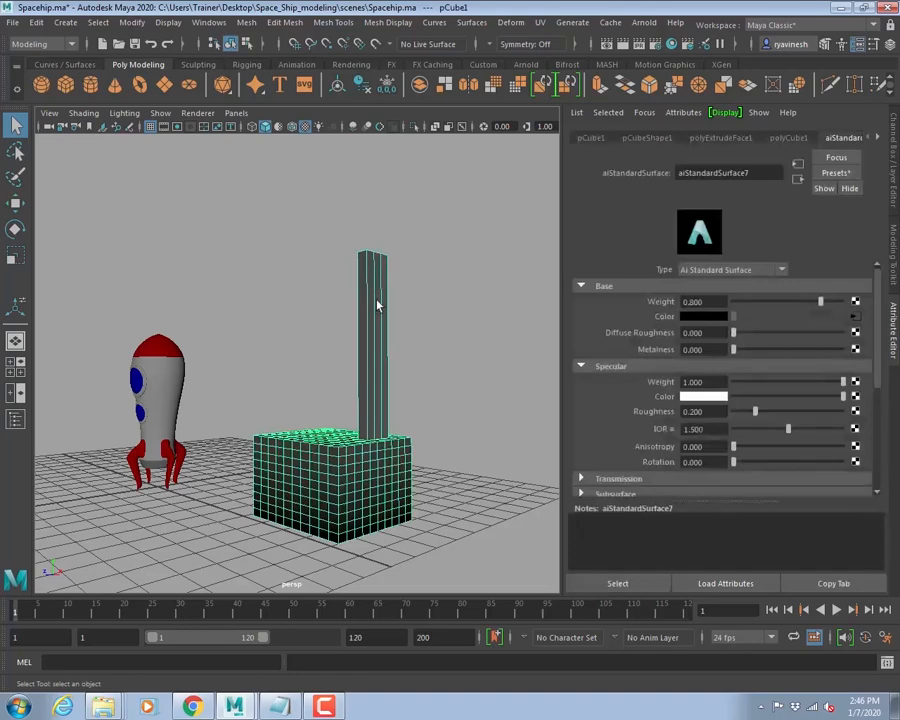
left_click_drag(474, 361, 390, 340, "alt")
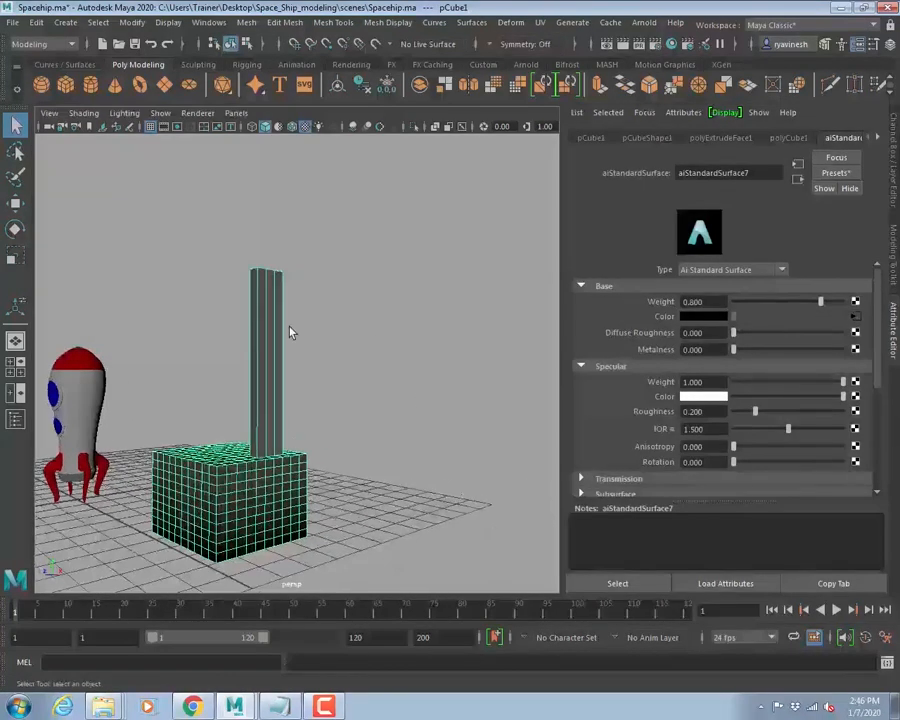
left_click(539, 23)
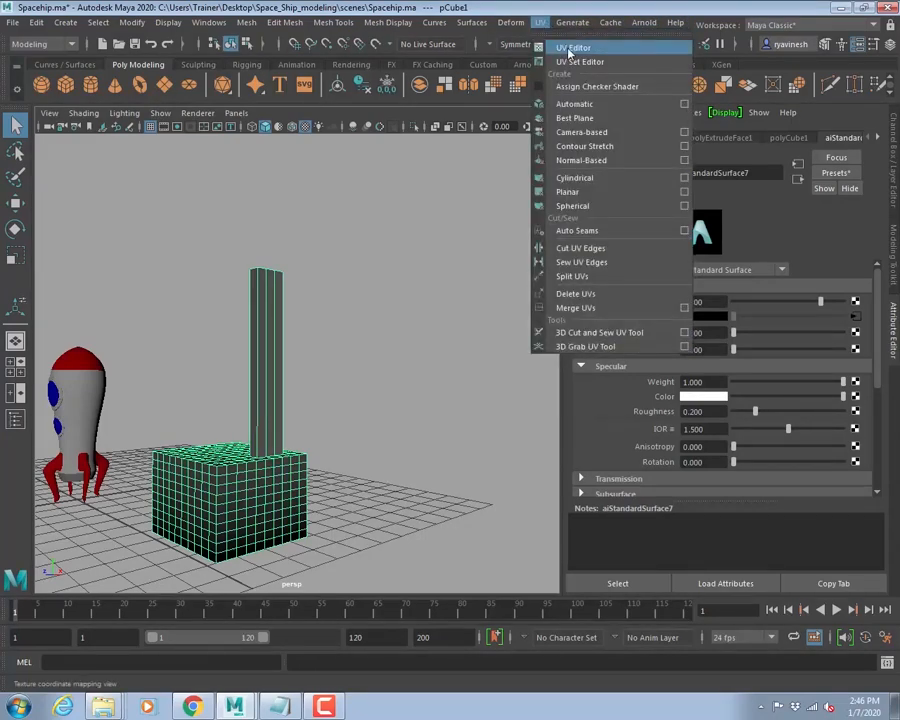
left_click(572, 48)
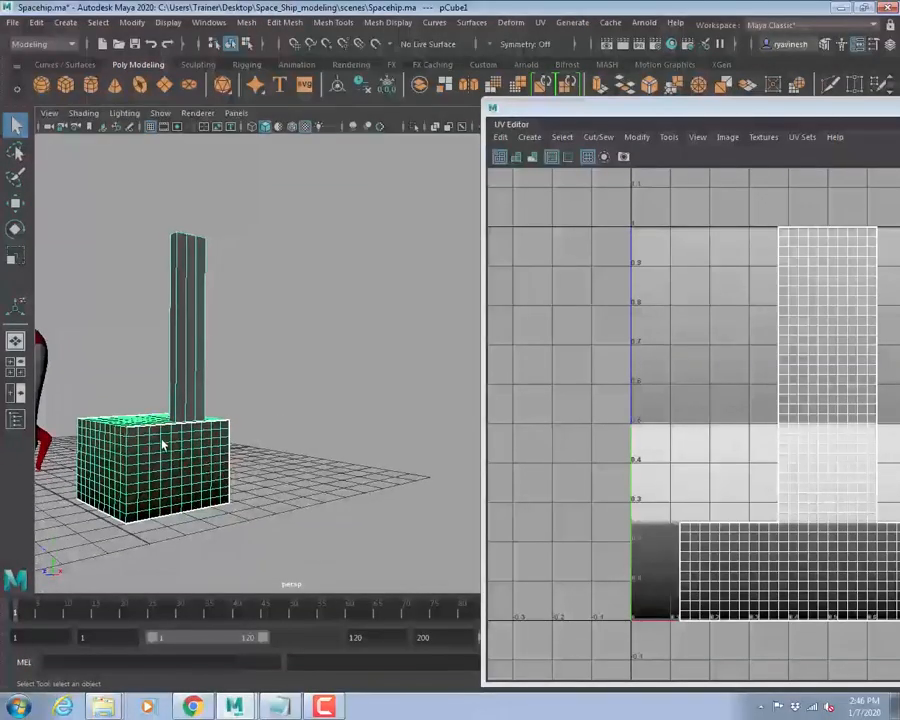
- Select the tall column's faces and locate them in the UV Editor
right_click_drag(177, 311, 177, 343)
left_click_drag(201, 191, 232, 246)
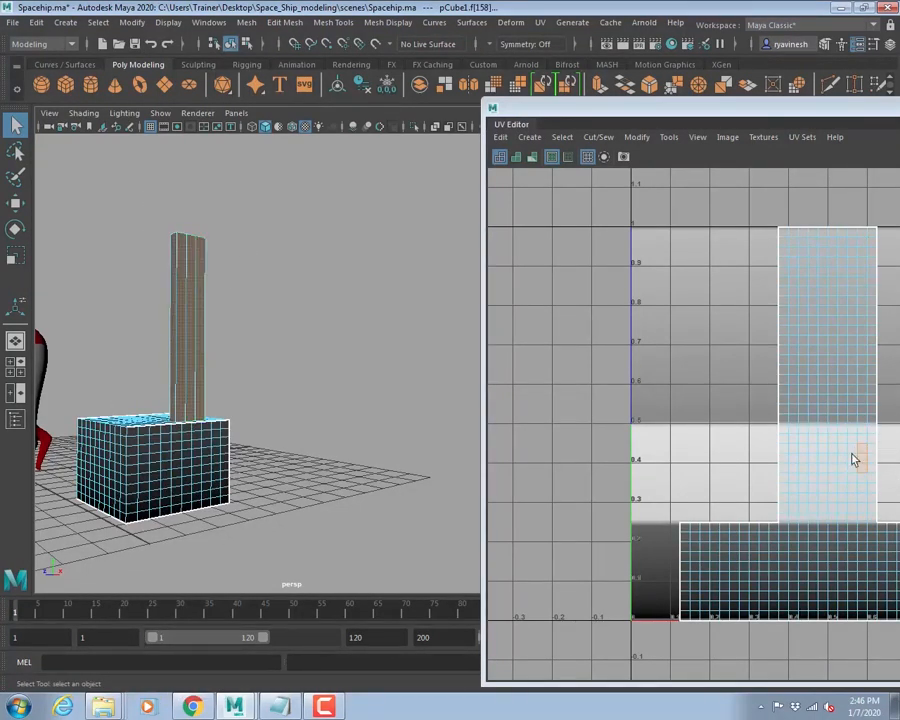
key("f")
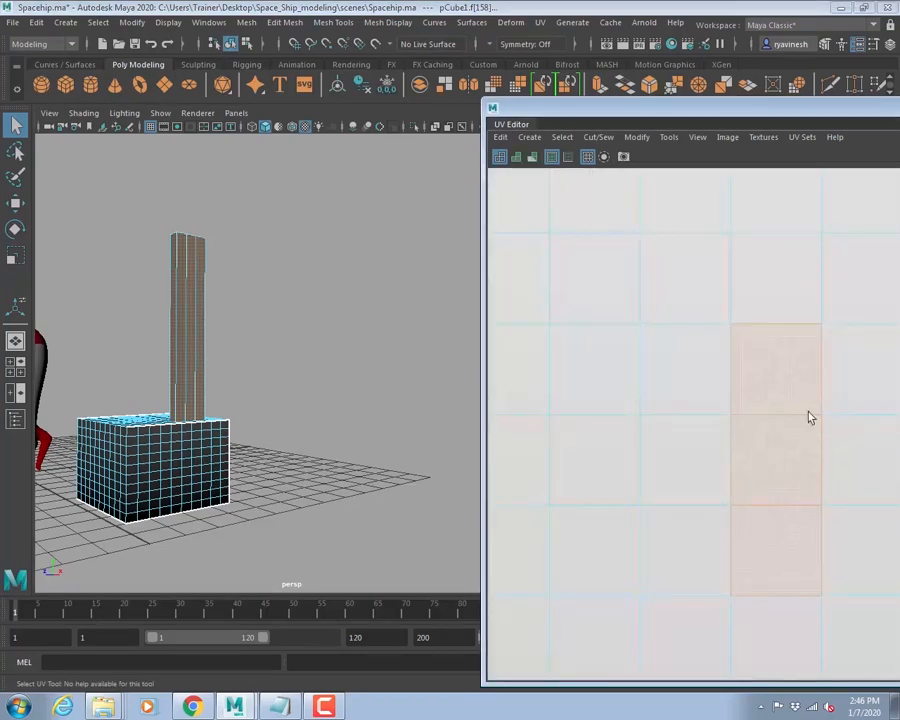
scroll(649, 428, "down", 10)
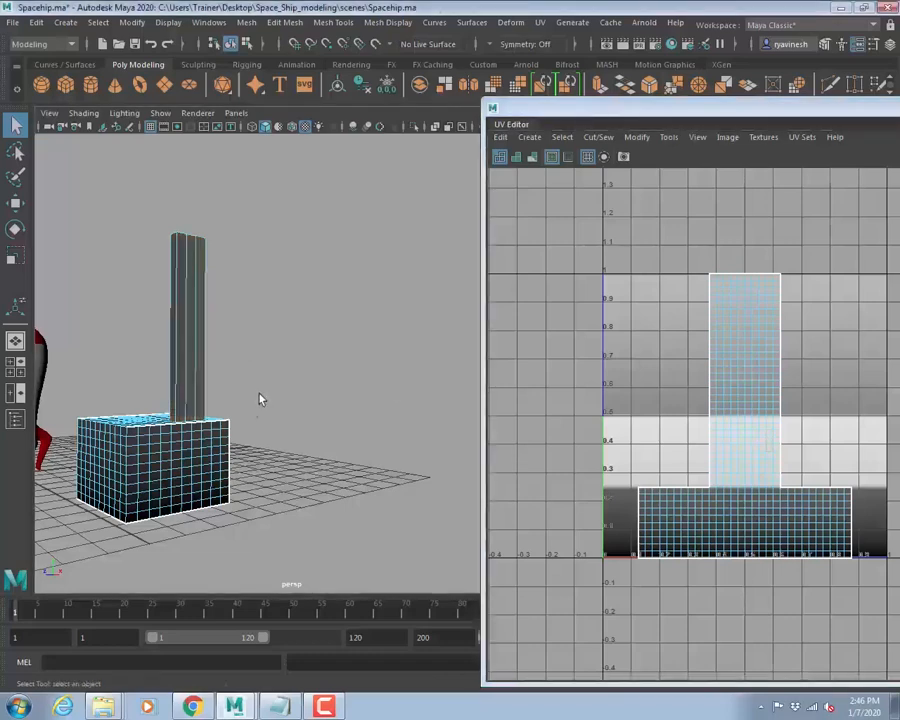
- Return to object mode and create a polygon sphere beside the extruded cube to show its UV layout
mouse_move(261, 396)
left_mouse_down("alt")
mouse_move(291, 436)
mouse_move(258, 408)
left_mouse_up("alt")
right_click_drag(112, 316, 180, 296)
left_click(41, 85)
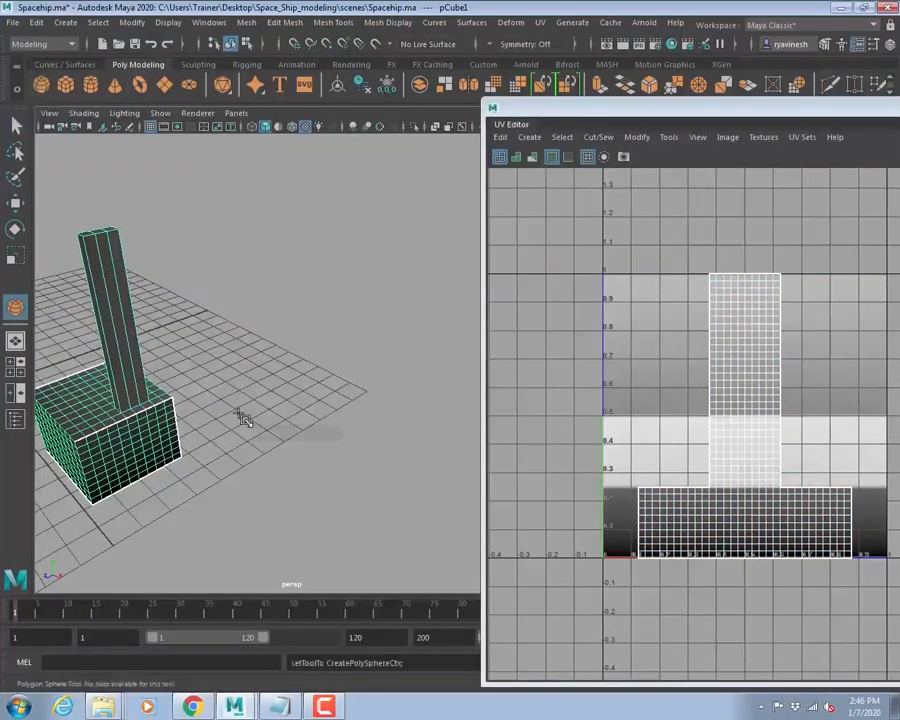
left_click_drag(296, 386, 340, 425)
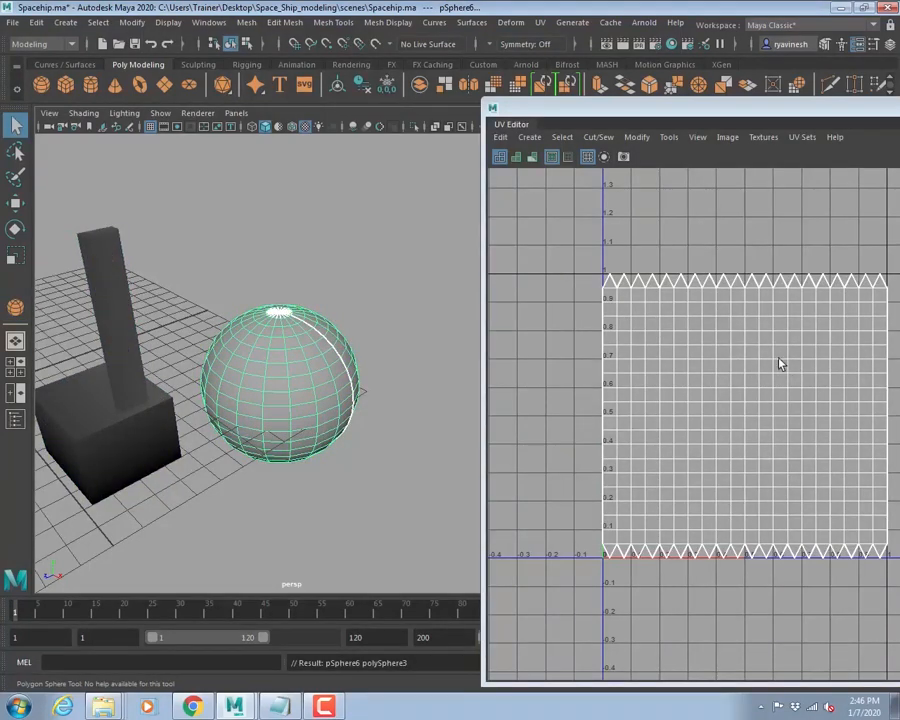
- Create a small polygon cube in front of the sphere, view its UV layout and clear the selection
scroll(315, 358, "down", 4)
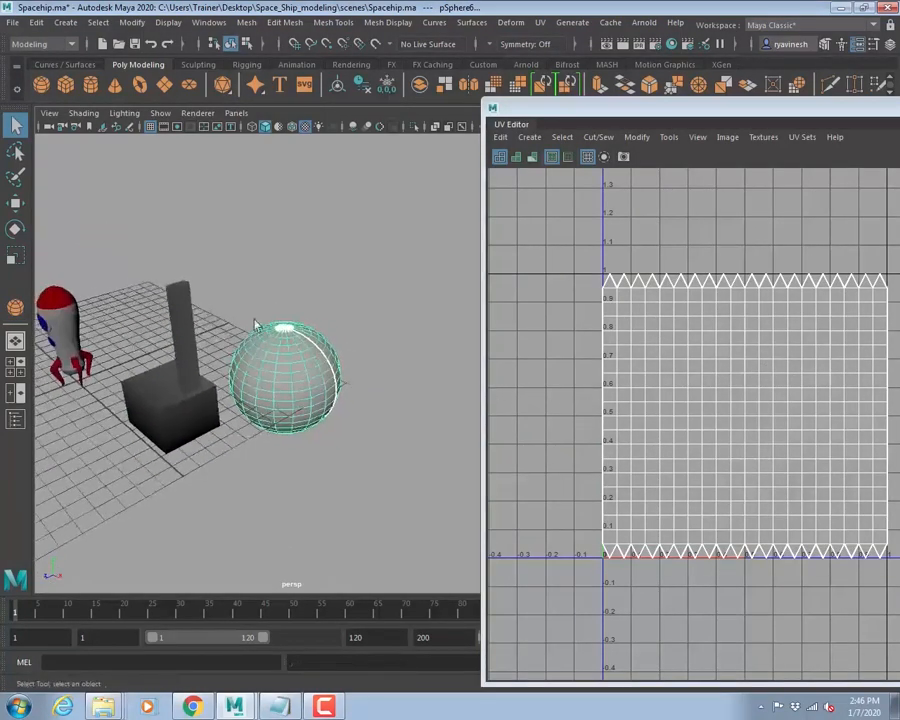
left_click(67, 86)
mouse_move(233, 509)
left_mouse_down()
mouse_move(275, 552)
mouse_move(237, 573)
mouse_move(241, 466)
mouse_move(244, 490)
left_mouse_up()
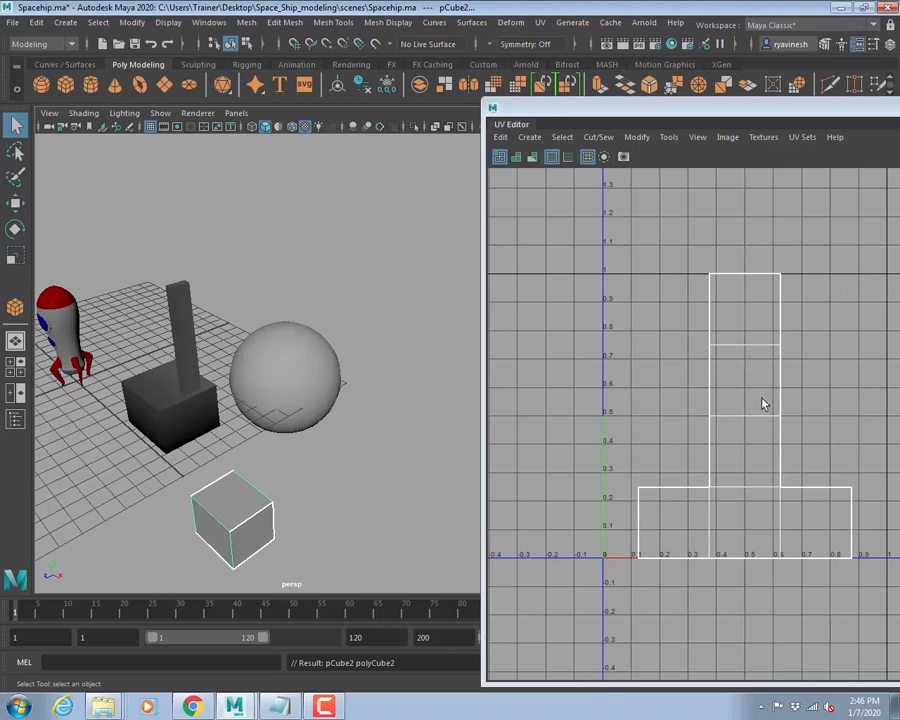
left_click_drag(179, 468, 180, 451, "alt")
middle_click_drag(312, 479, 227, 454, "alt")
left_click(305, 448)
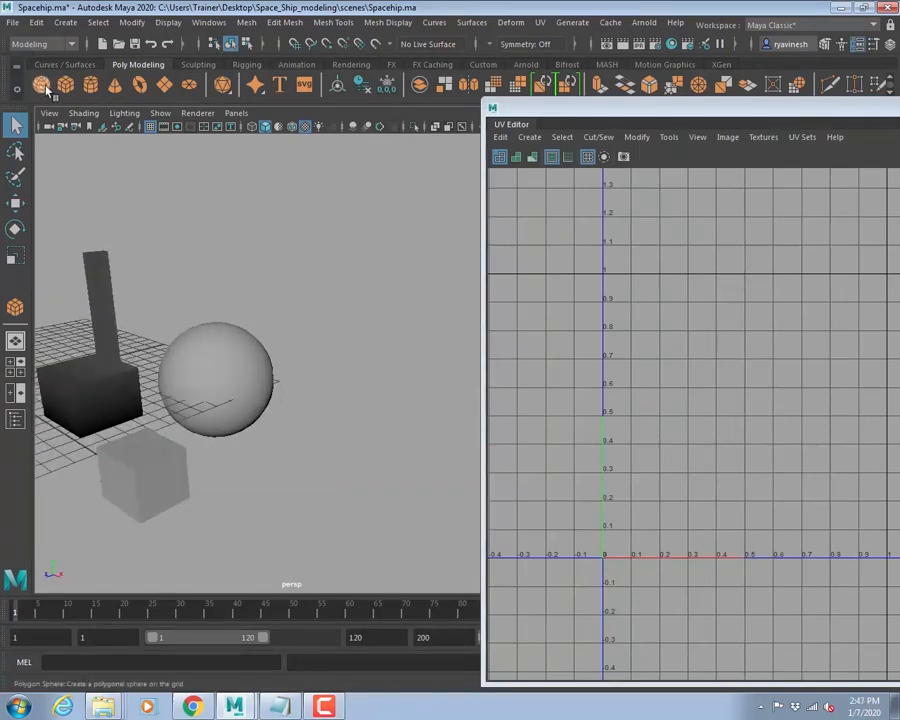
- Create a tall polygon box beside the sphere to view its UV layout, and delete the box
left_click(41, 86)
left_click(65, 85)
left_click_drag(293, 476, 350, 153)
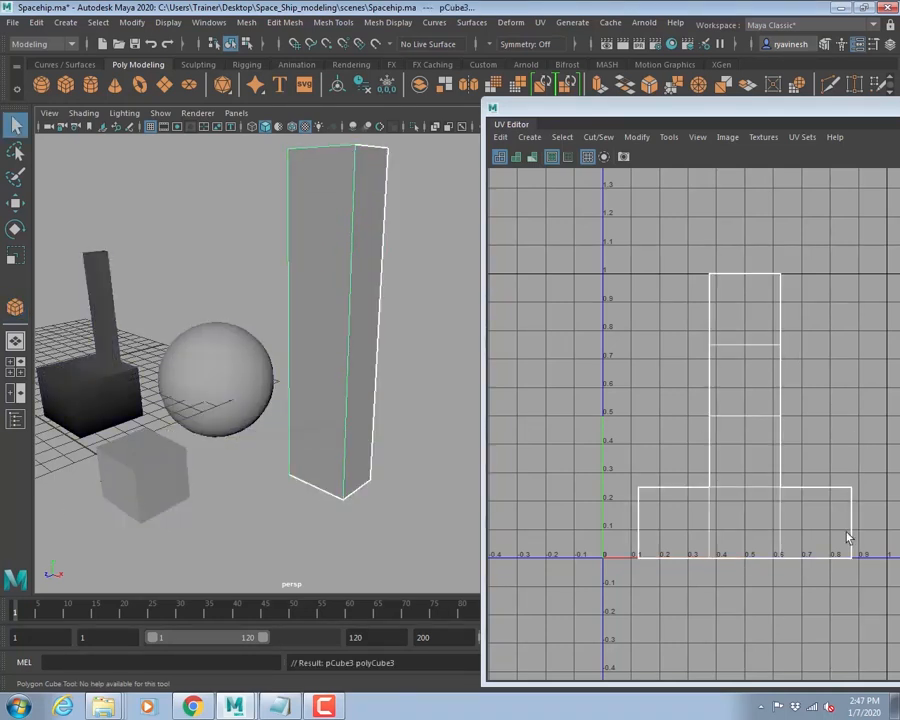
left_click(365, 387)
key("Delete")
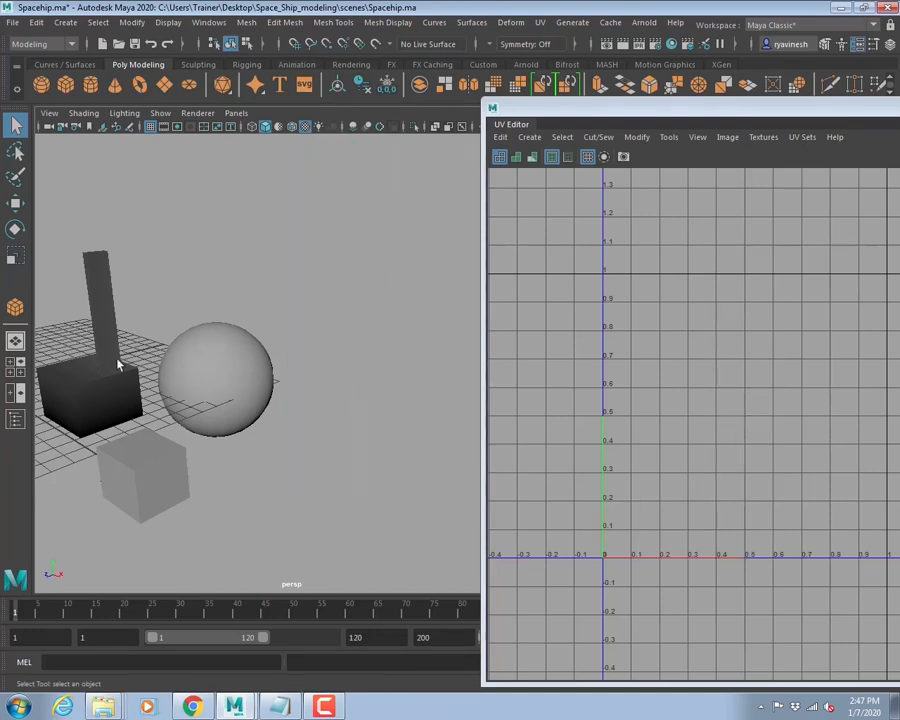
- Create a tall polygon cylinder in front of the extruded cube to show its UV layout
left_click_drag(110, 382, 270, 340, "alt")
left_click(90, 84)
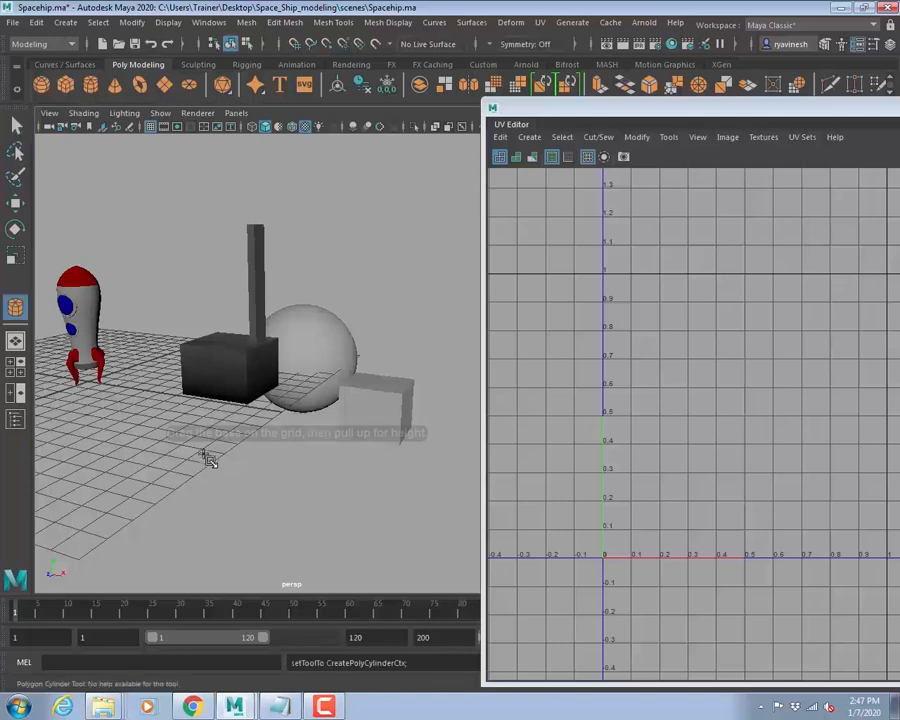
left_click_drag(205, 488, 243, 511)
left_click_drag(243, 511, 207, 152)
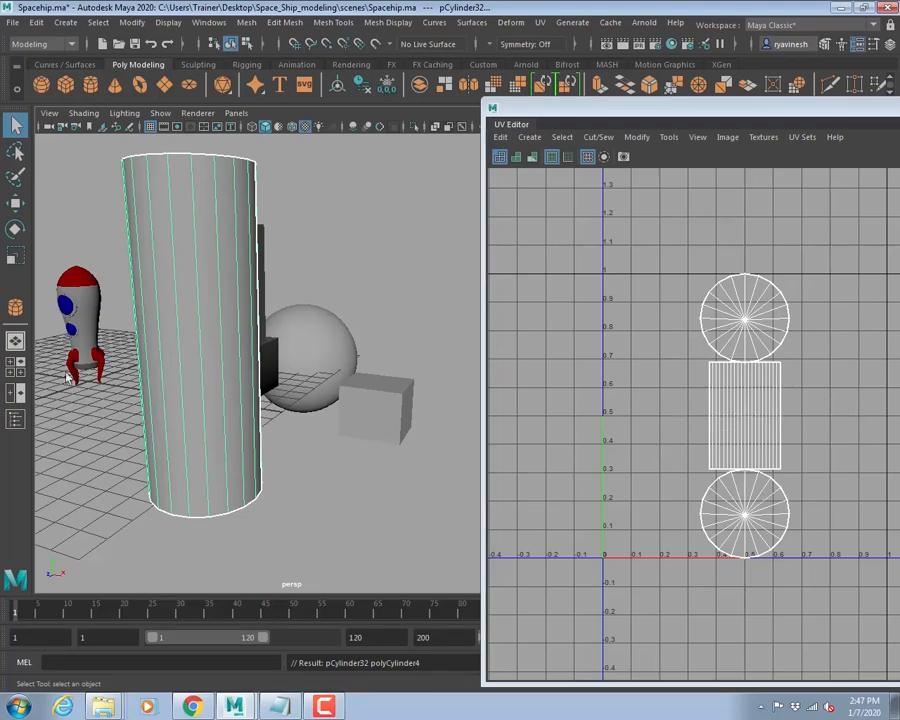
- Select the rocket body, frame it in the perspective view and examine its UV layout up close
left_click_drag(68, 375, 244, 412, "alt")
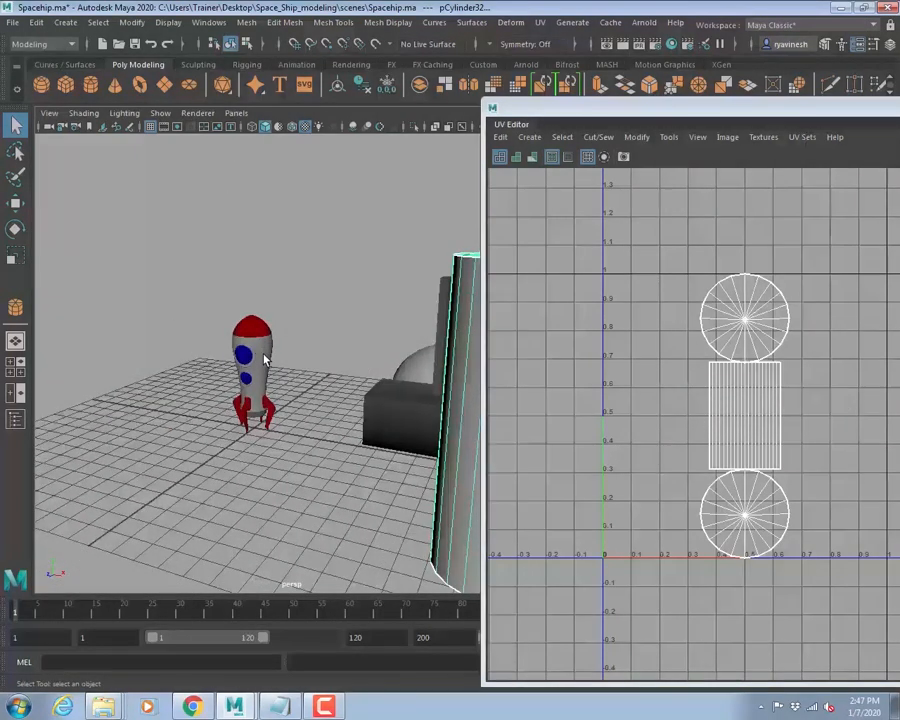
left_click(265, 360)
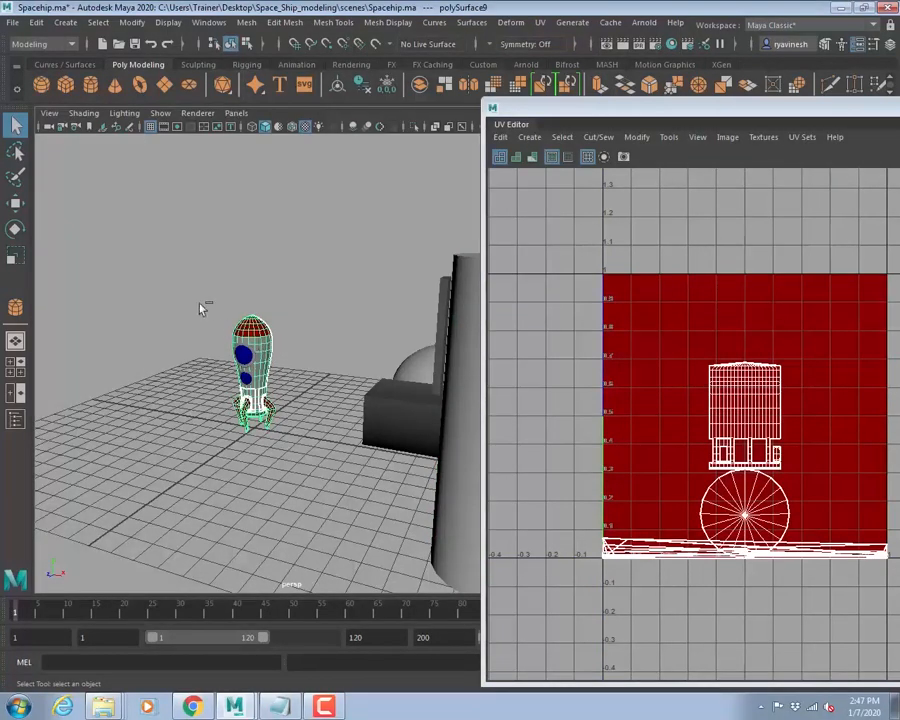
key("f")
scroll(299, 416, "up", 3)
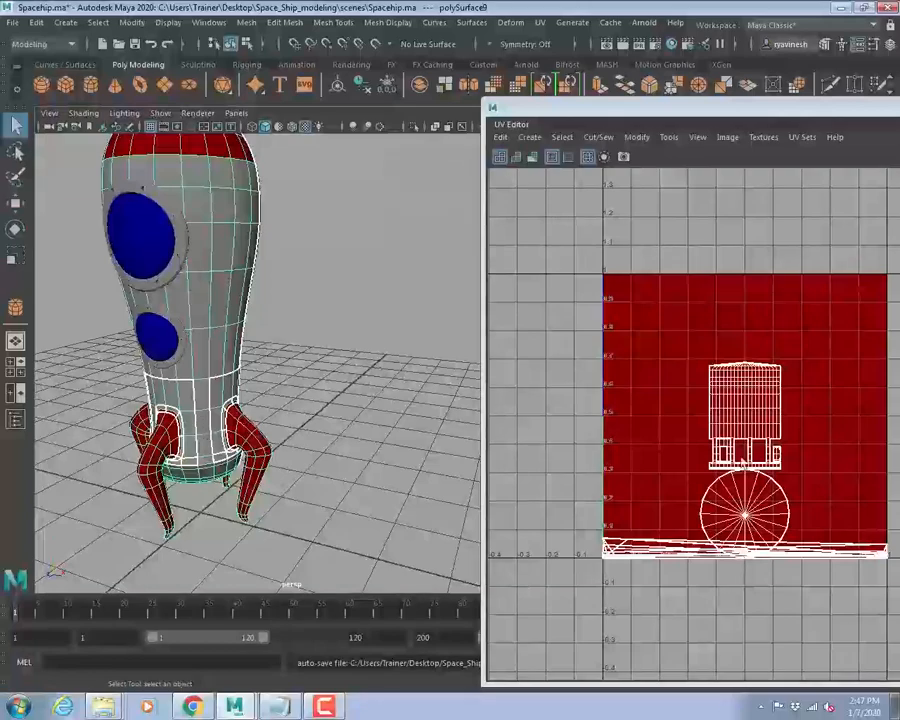
middle_click_drag(772, 515, 748, 376, "alt")
scroll(800, 466, "up", 4)
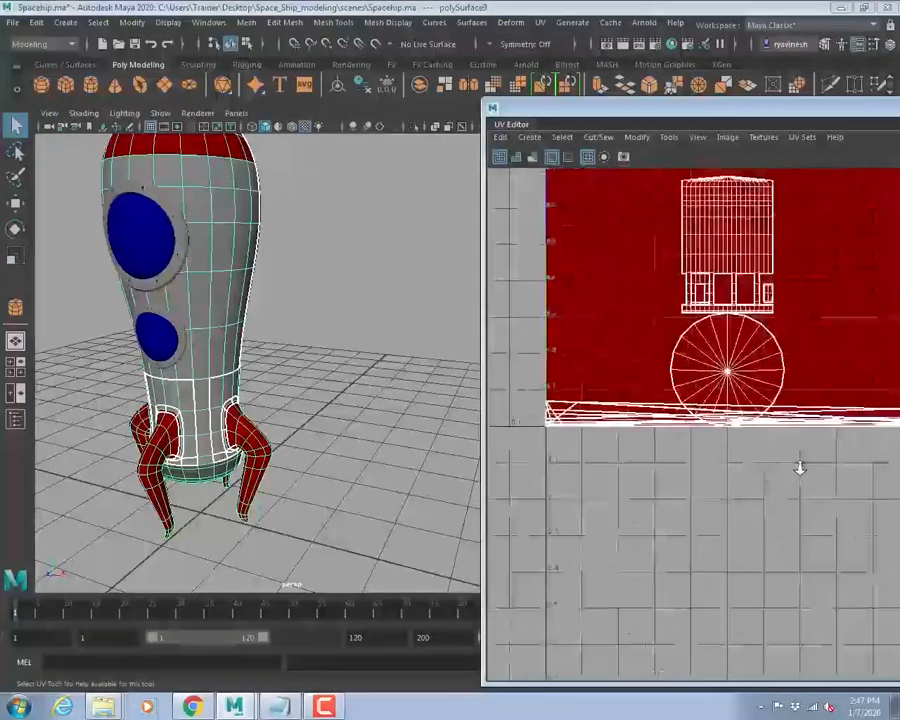
- Examine the lower part of the rocket body's UV layout across the full width of the UV tile
middle_click_drag(650, 426, 700, 468, "alt")
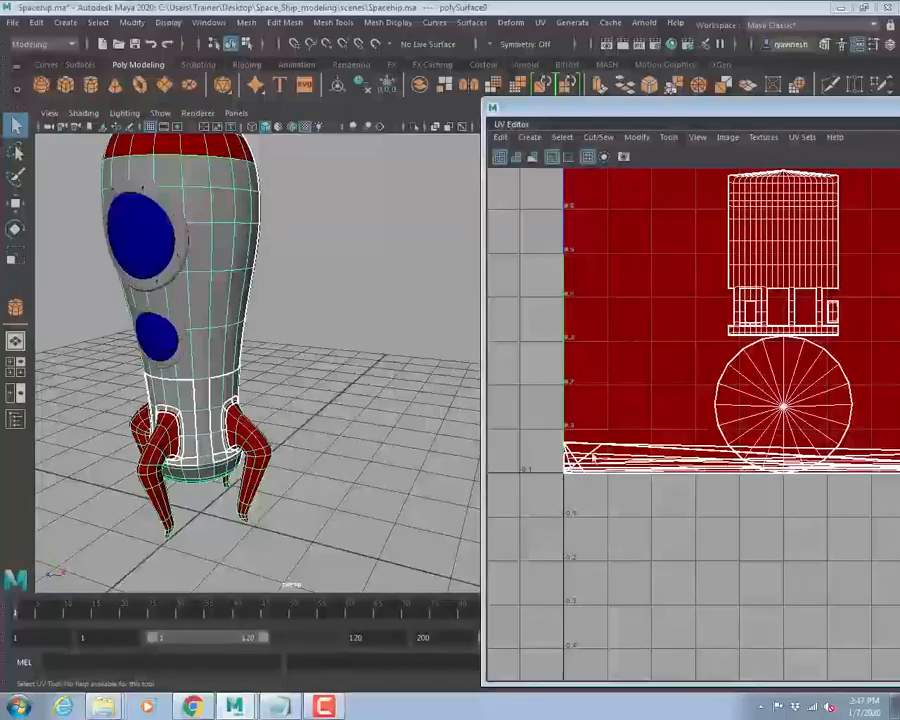
middle_click_drag(645, 453, 597, 481, "alt")
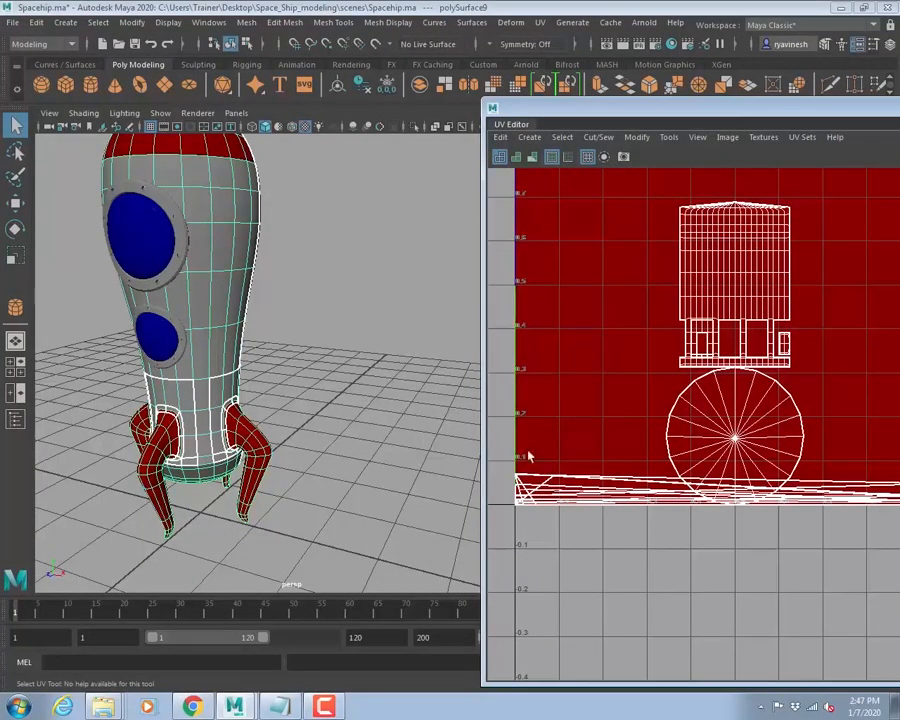
middle_click_drag(888, 480, 810, 500, "alt")
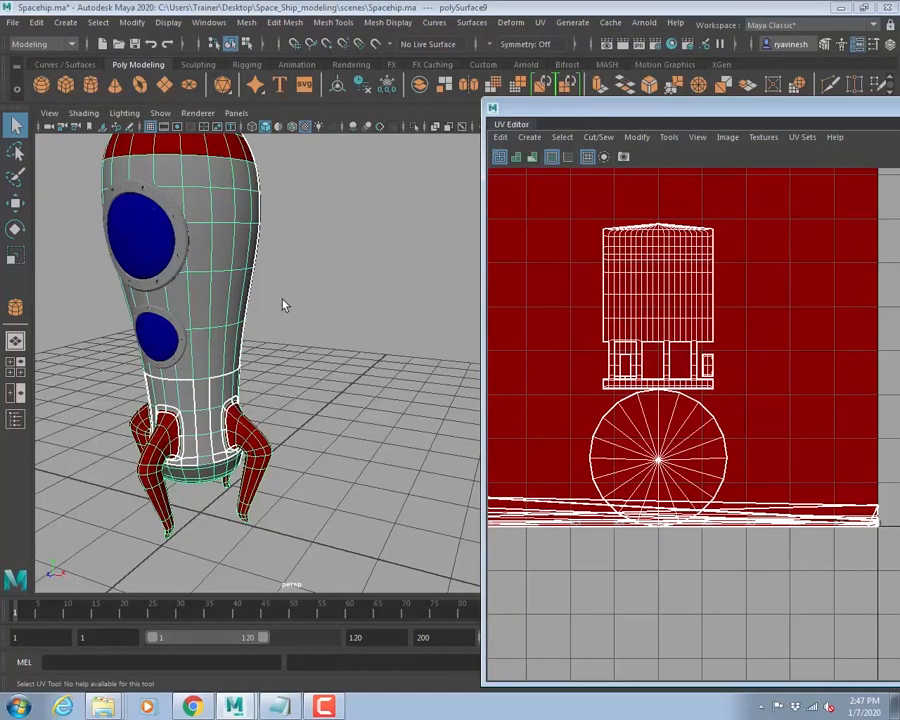
- Delete the tall cylinder, the small cube and the sphere, keeping the extruded cube beside the rocket
scroll(352, 314, "down", 3)
left_click_drag(352, 314, 366, 366, "alt")
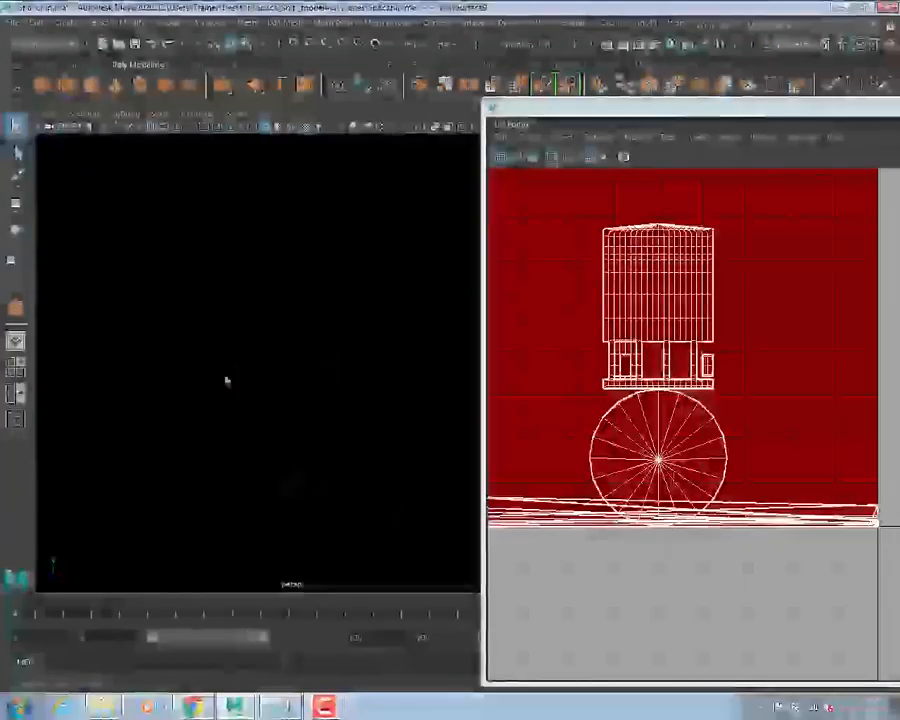
scroll(271, 377, "down", 5)
left_click_drag(273, 377, 195, 461, "alt")
scroll(211, 399, "down", 5)
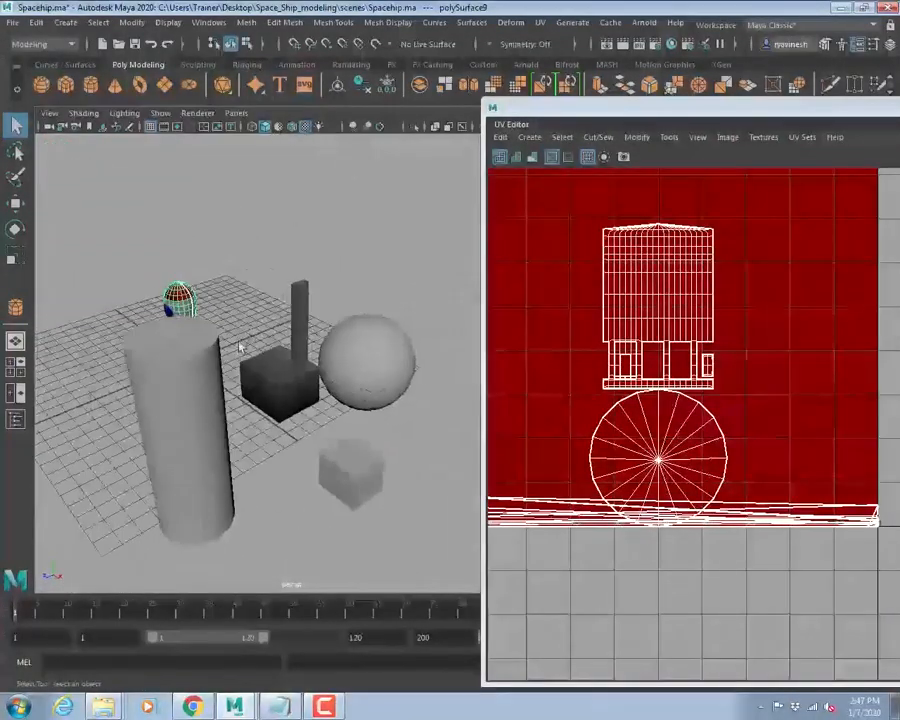
left_click(195, 461)
key("Delete")
left_click(368, 488)
key("Delete")
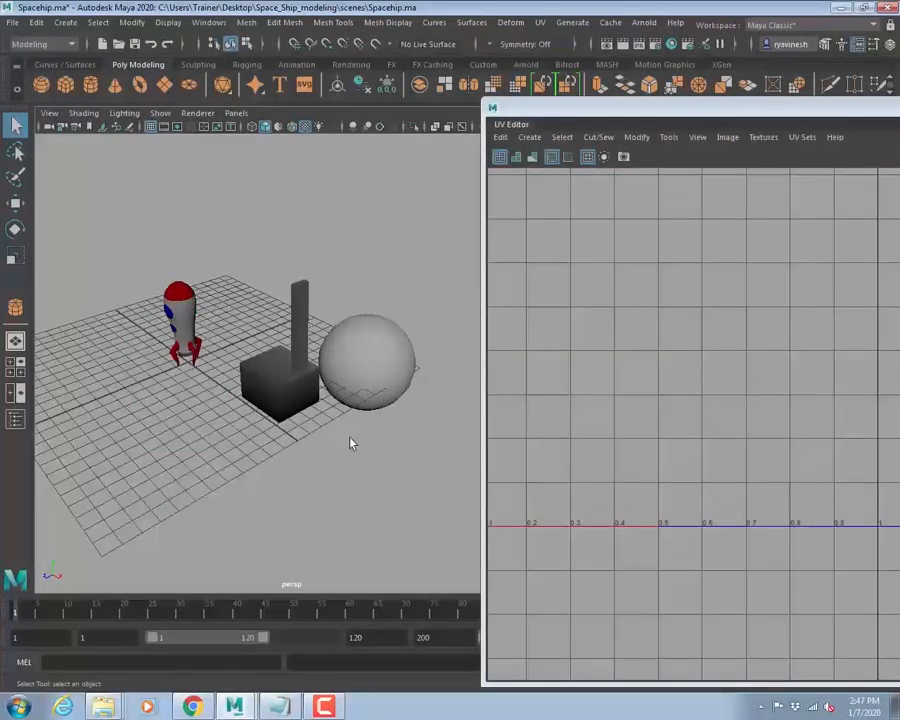
left_click(360, 388)
key("Delete")
- Apply a planar UV projection to the extruded cube, projected from the X axis and fitted to the bounding box
left_click(305, 388)
left_click_drag(305, 388, 352, 416, "alt")
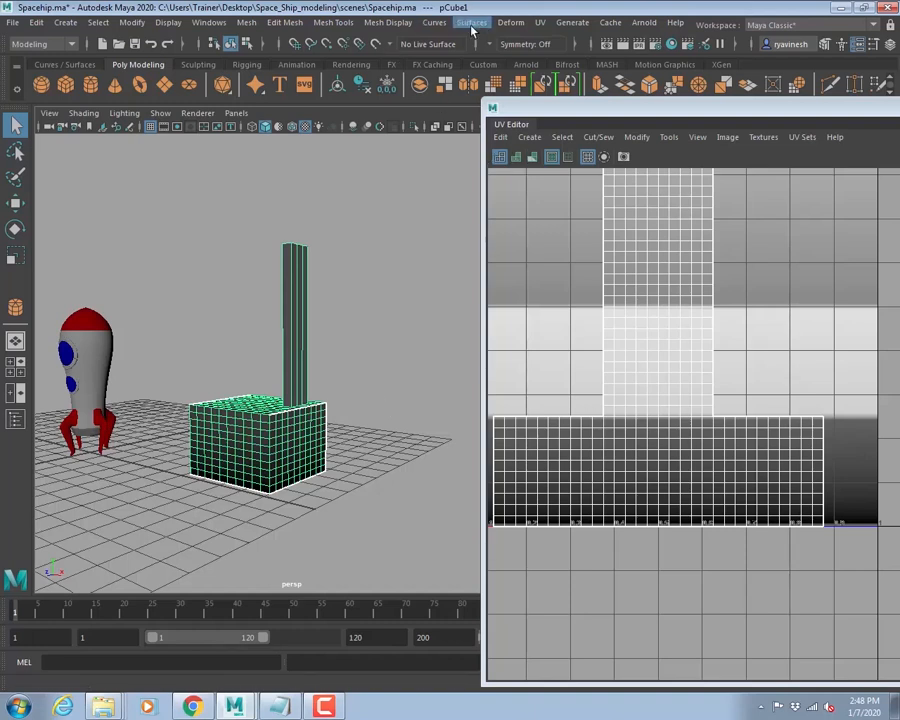
left_click(541, 23)
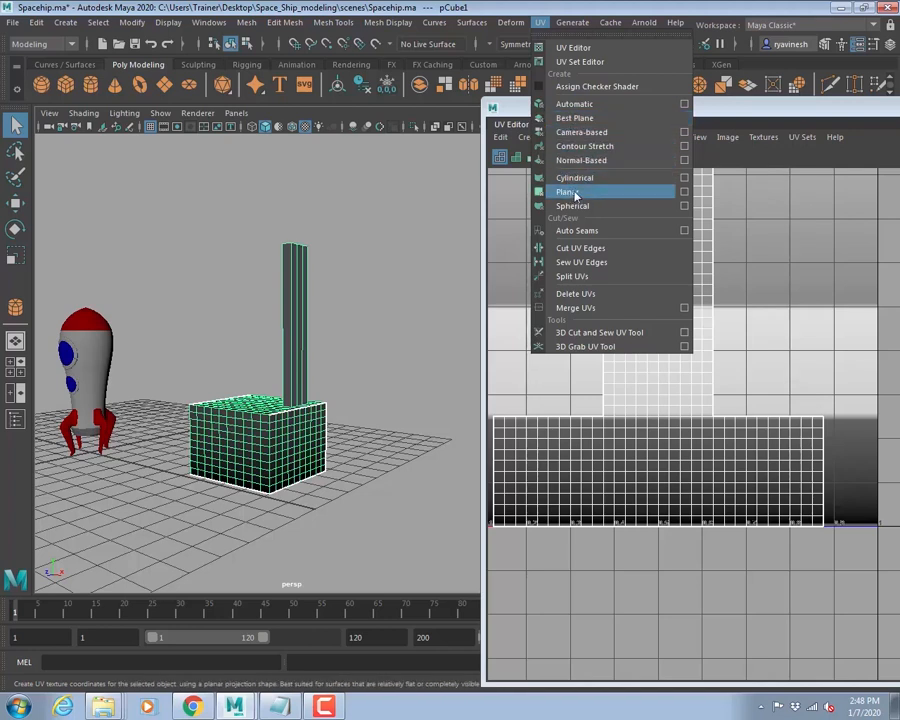
left_click(684, 193)
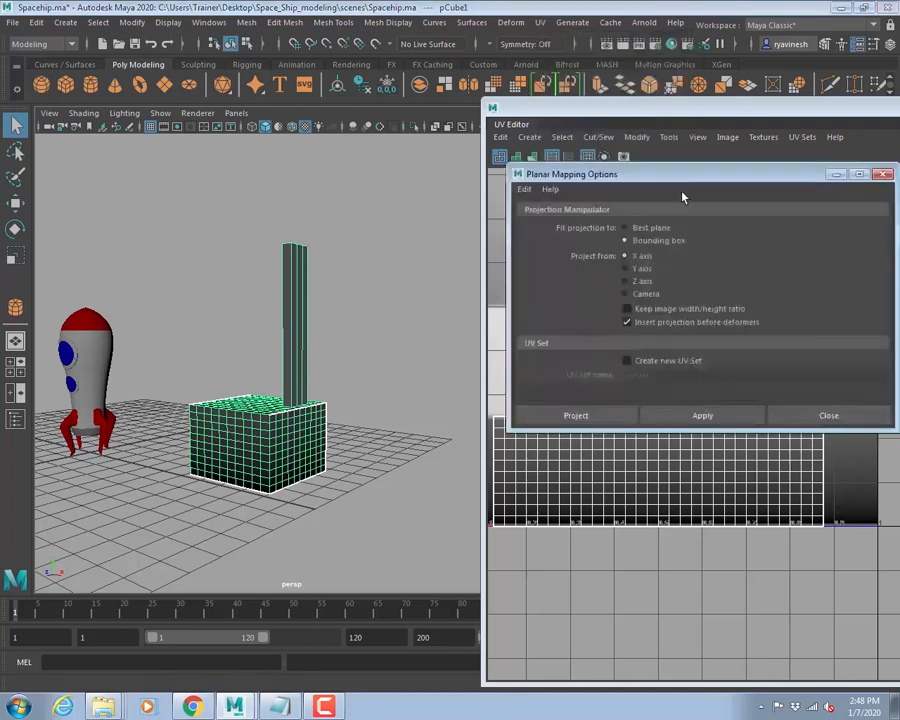
left_click_drag(544, 176, 434, 168)
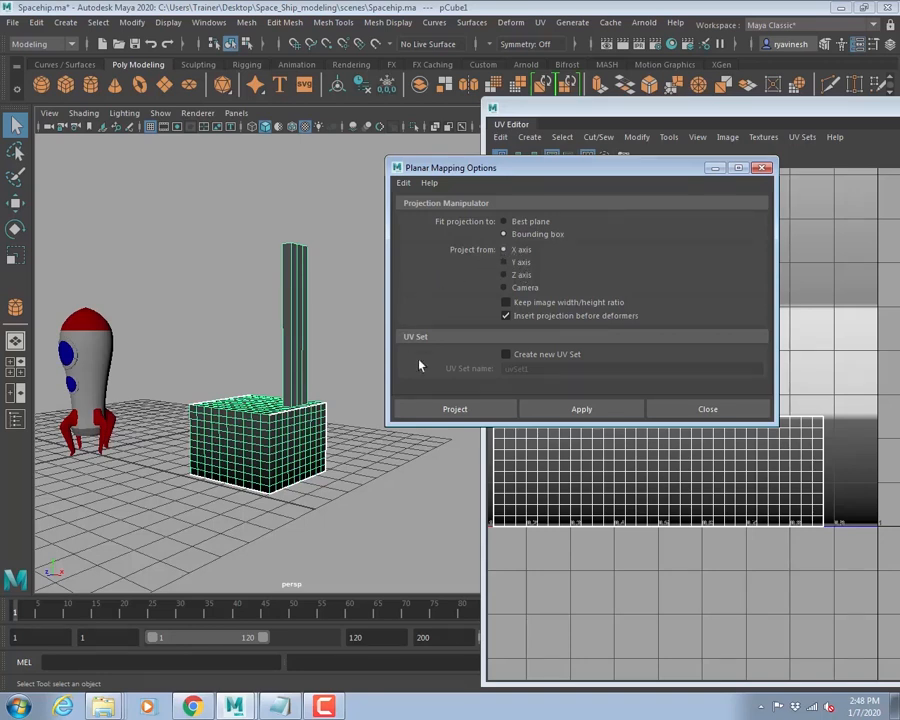
left_click(458, 410)
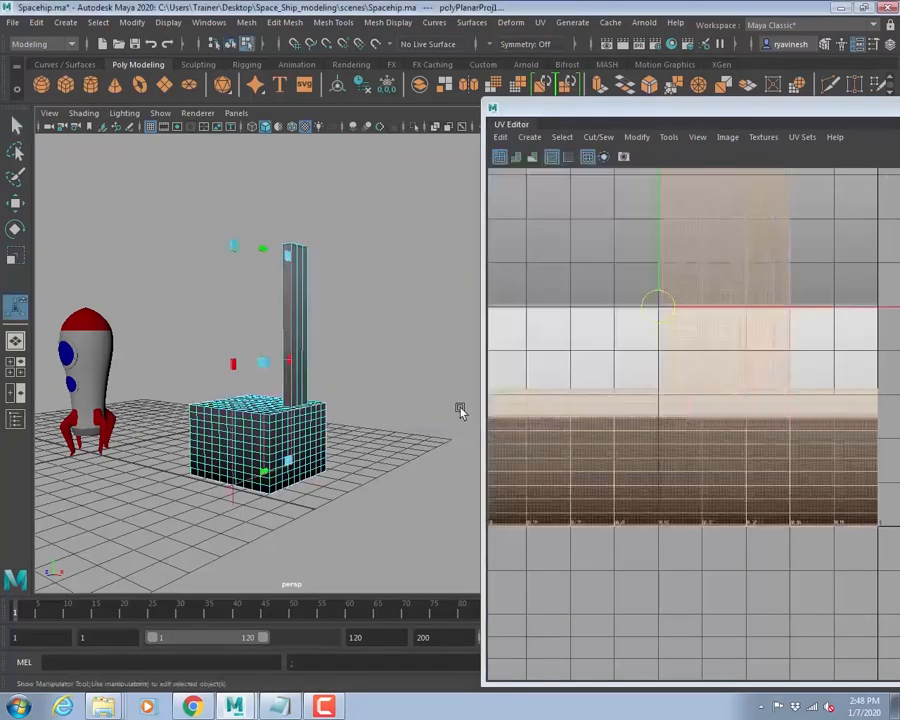
- Return the extruded cube to object mode and examine its planar-projected UVs and ramp shading
scroll(635, 434, "down", 4)
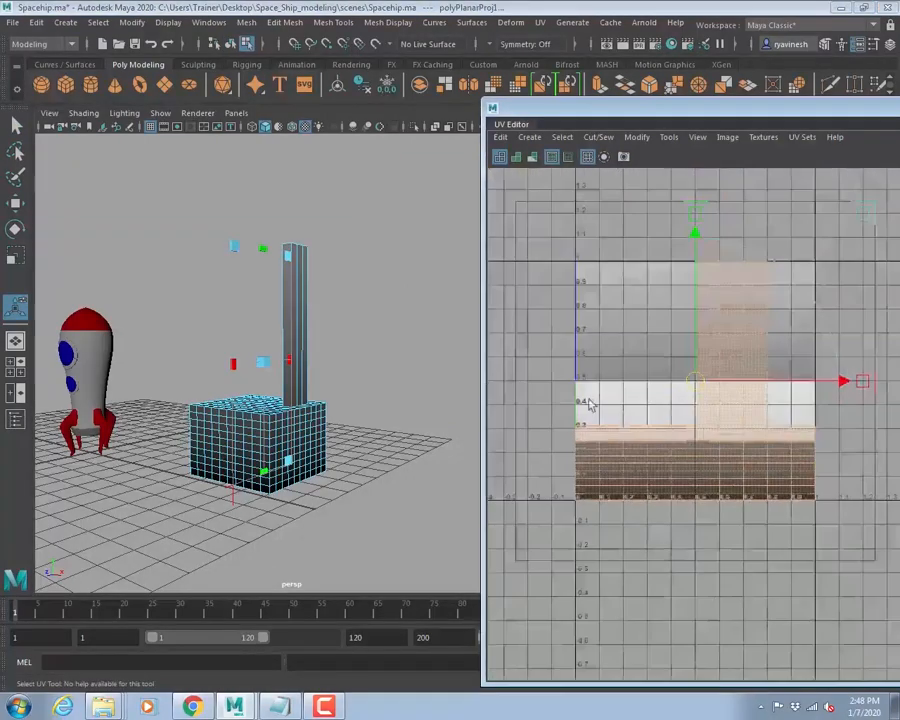
scroll(590, 405, "down", 1)
left_click(394, 245)
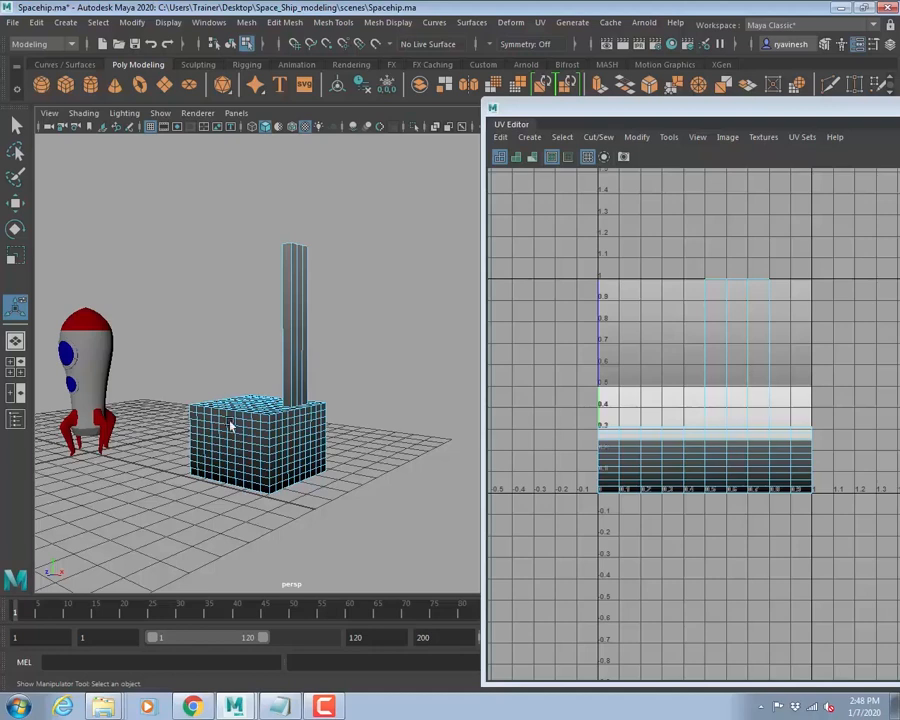
right_click_drag(271, 321, 342, 298)
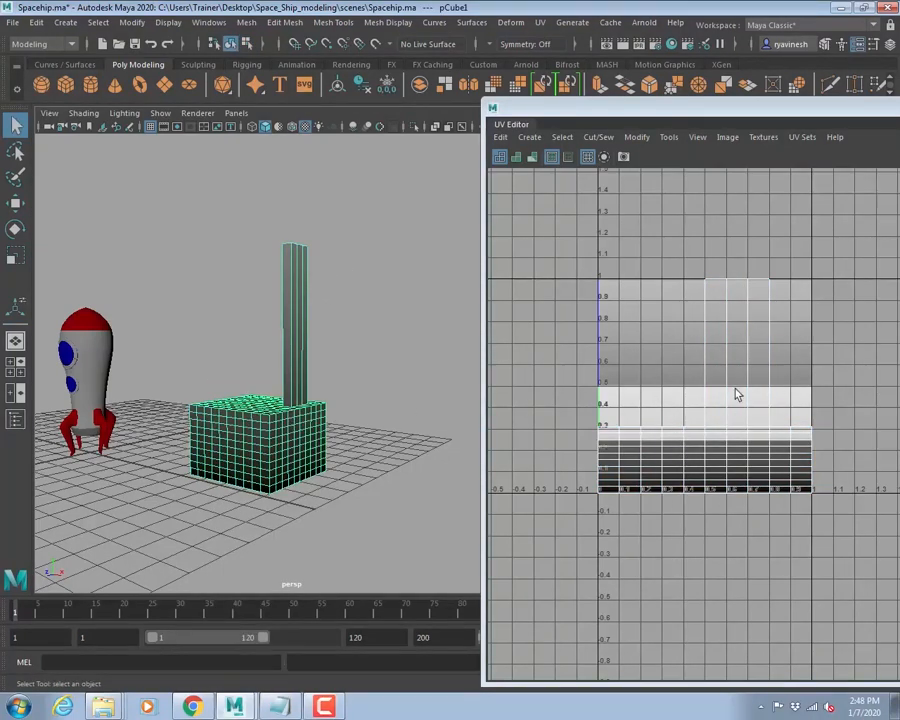
left_click(352, 406)
left_click_drag(295, 438, 327, 329, "alt")
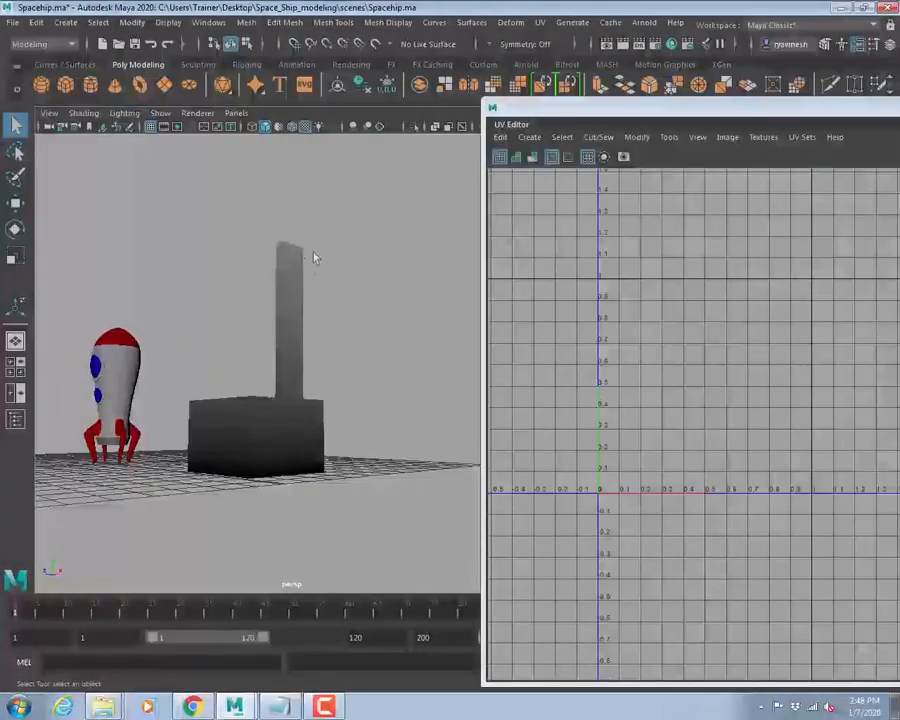
left_click(282, 262)
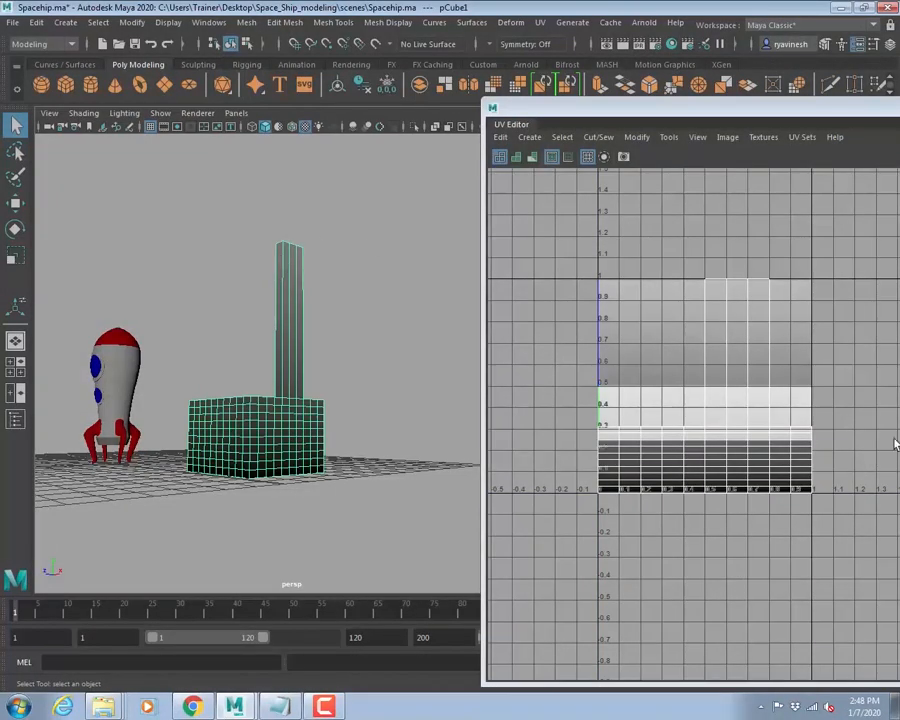
- Uncover the Attribute Editor and open the ramp texture connected to the base color of the cube's material
left_click_drag(732, 110, 363, 545)
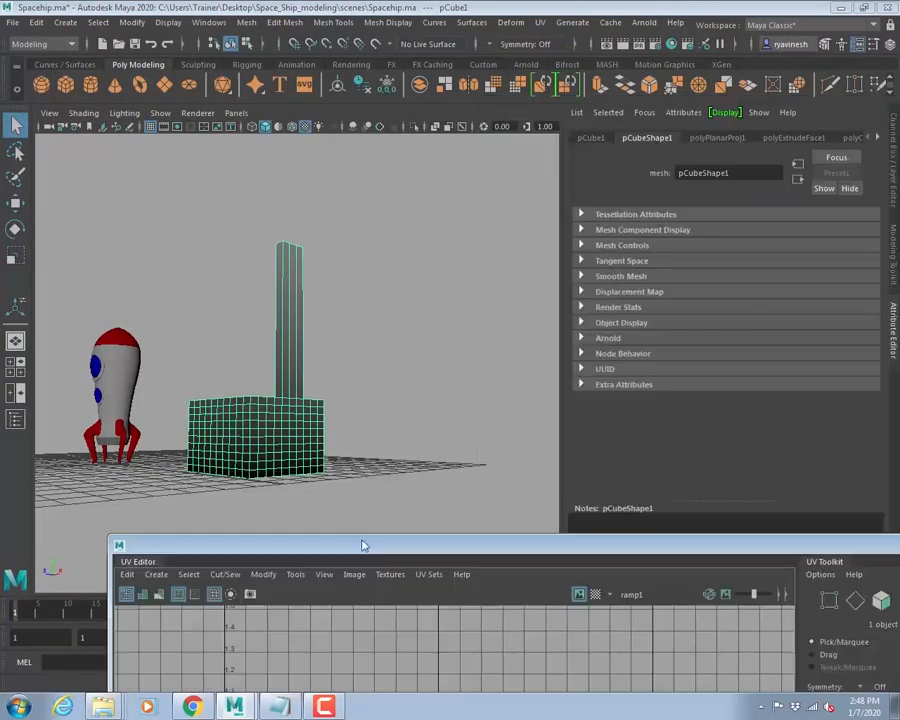
left_click_drag(400, 282, 408, 334, "alt")
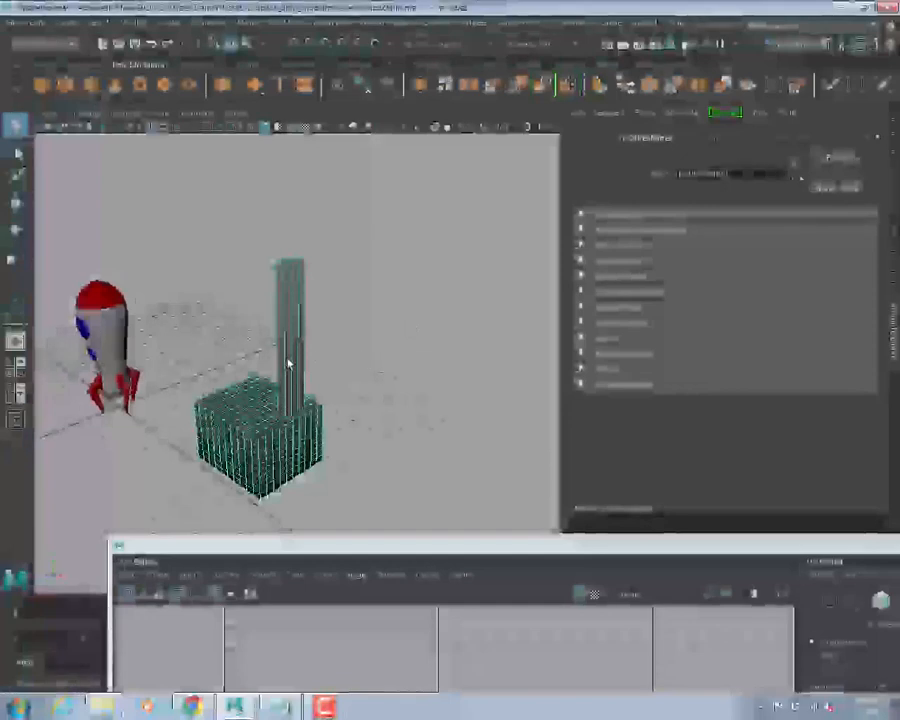
left_click(878, 138)
left_click(878, 138)
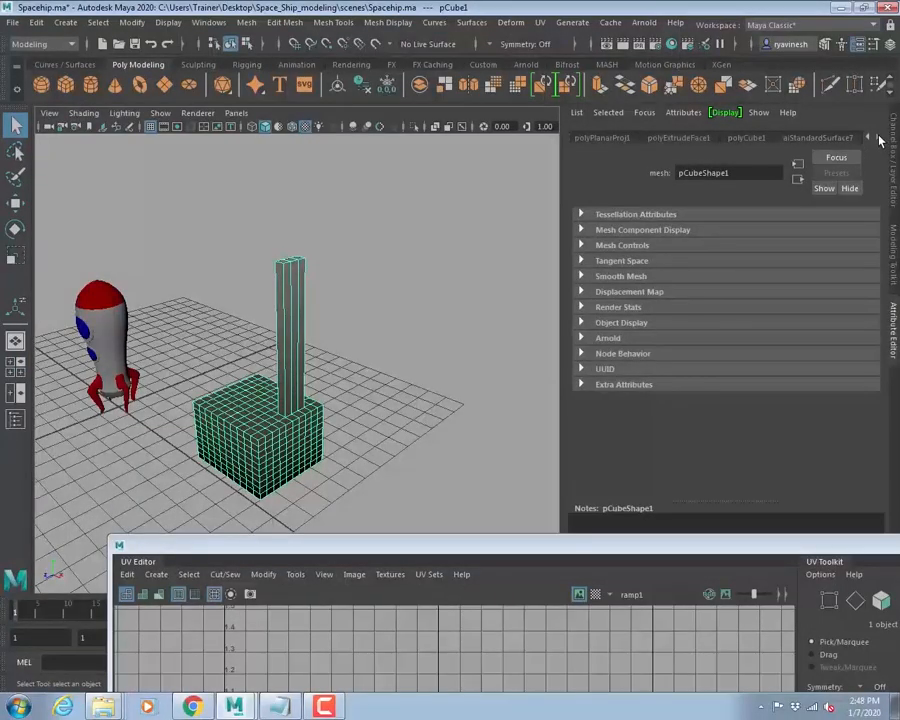
left_click(821, 139)
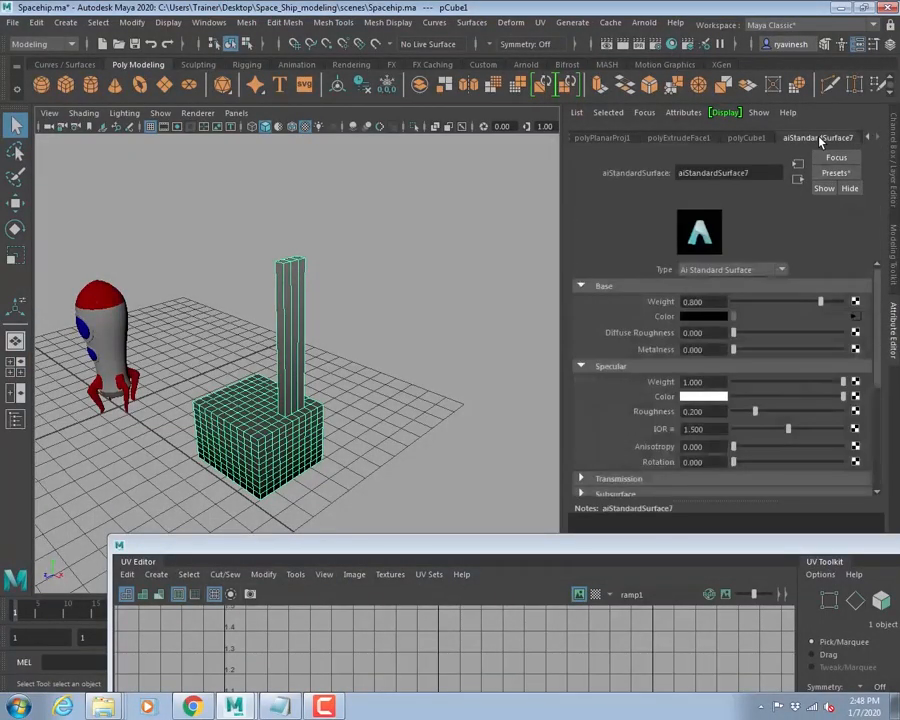
left_click(855, 318)
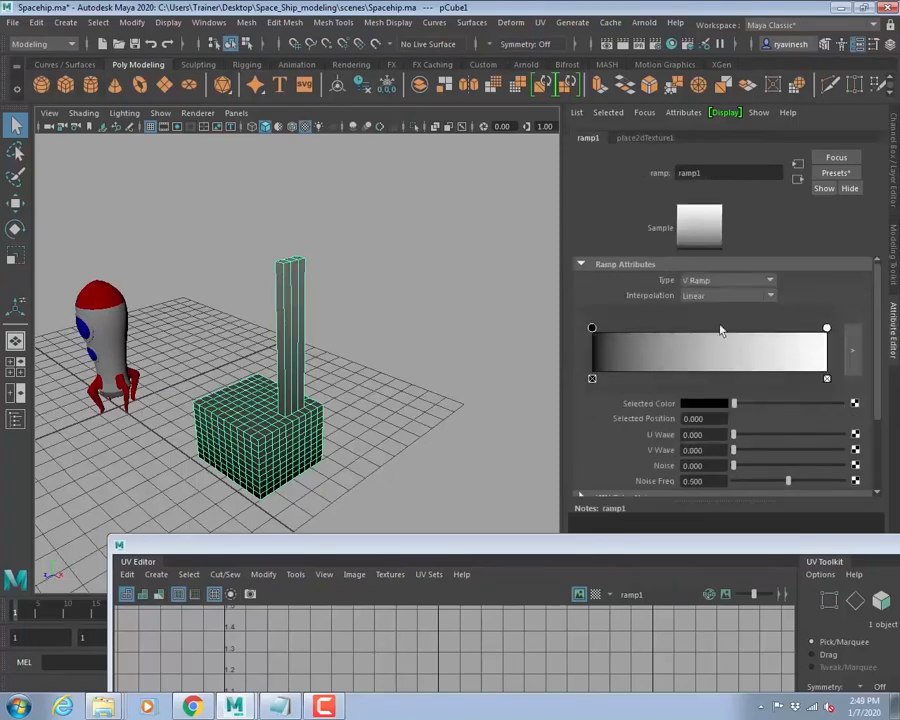
- Try the ramp's white color stop at position 0.713 and check the gradient on the extruded cube
left_click_drag(828, 331, 644, 352)
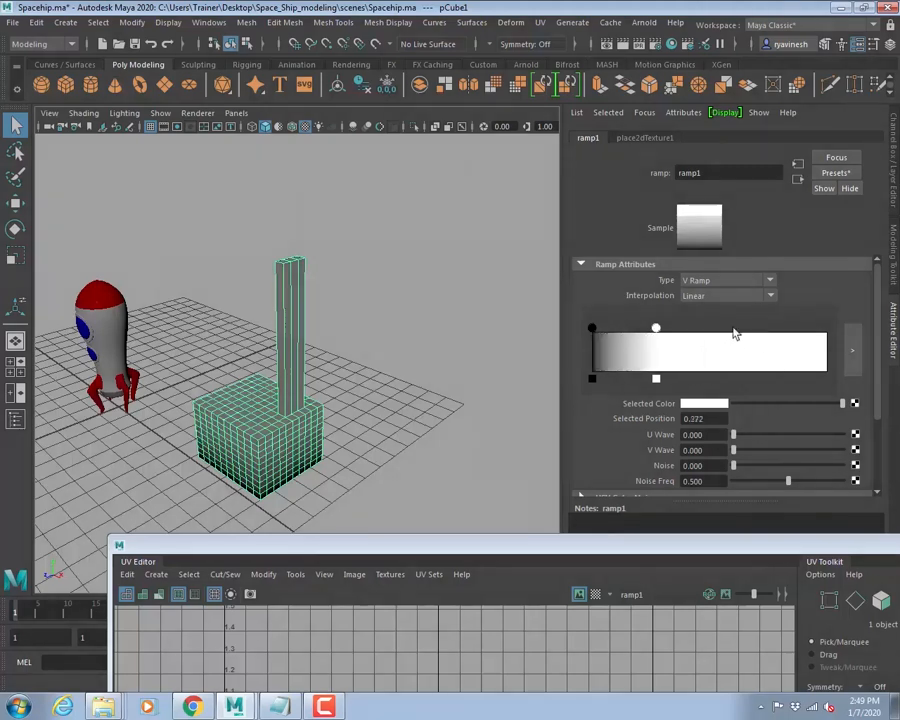
left_click_drag(645, 327, 759, 327)
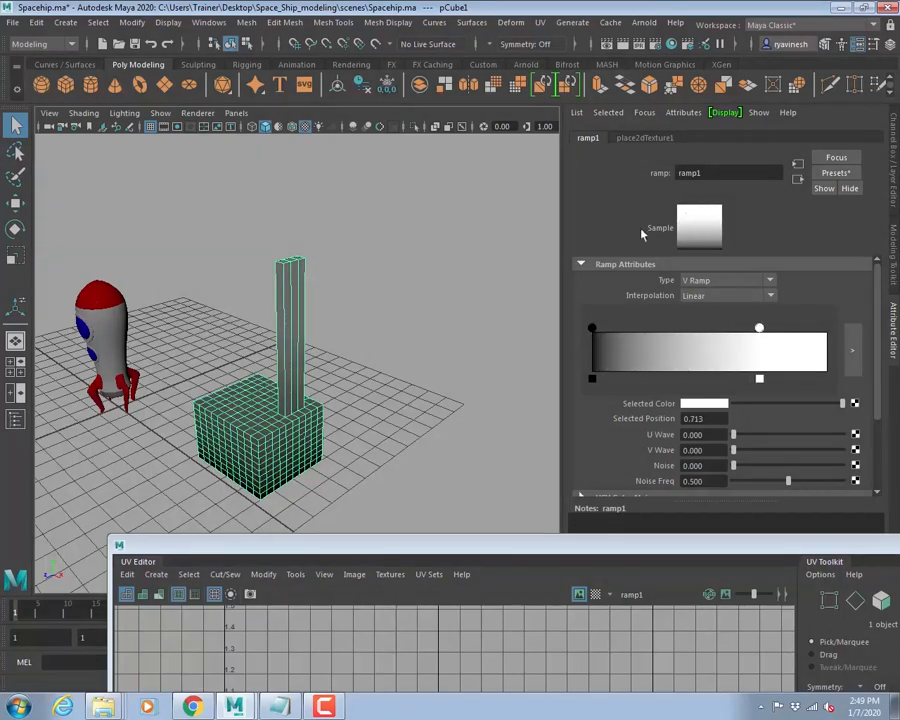
left_click(361, 345)
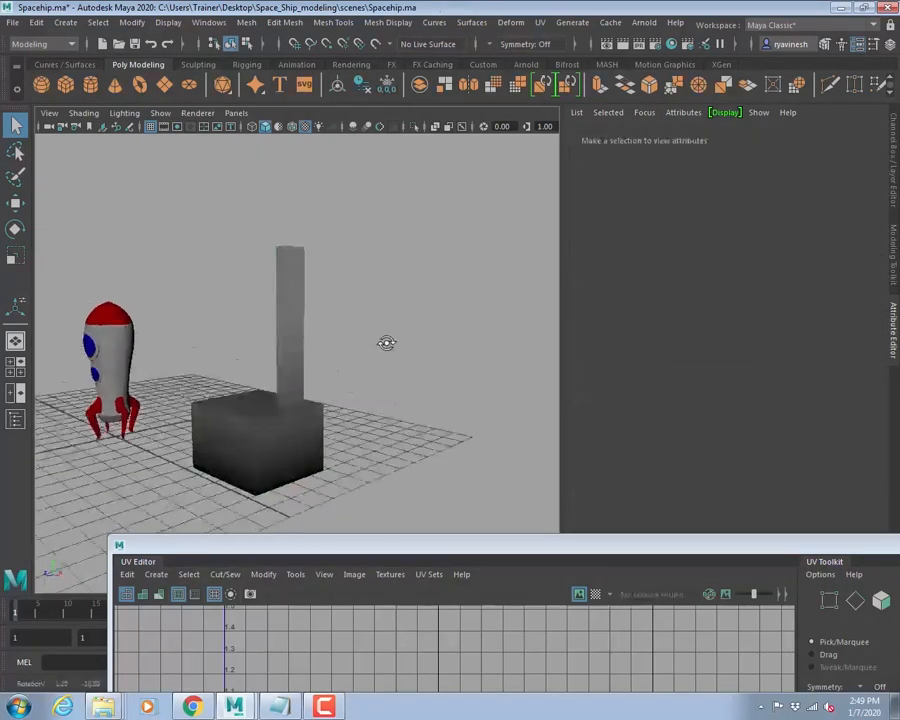
left_click(301, 358)
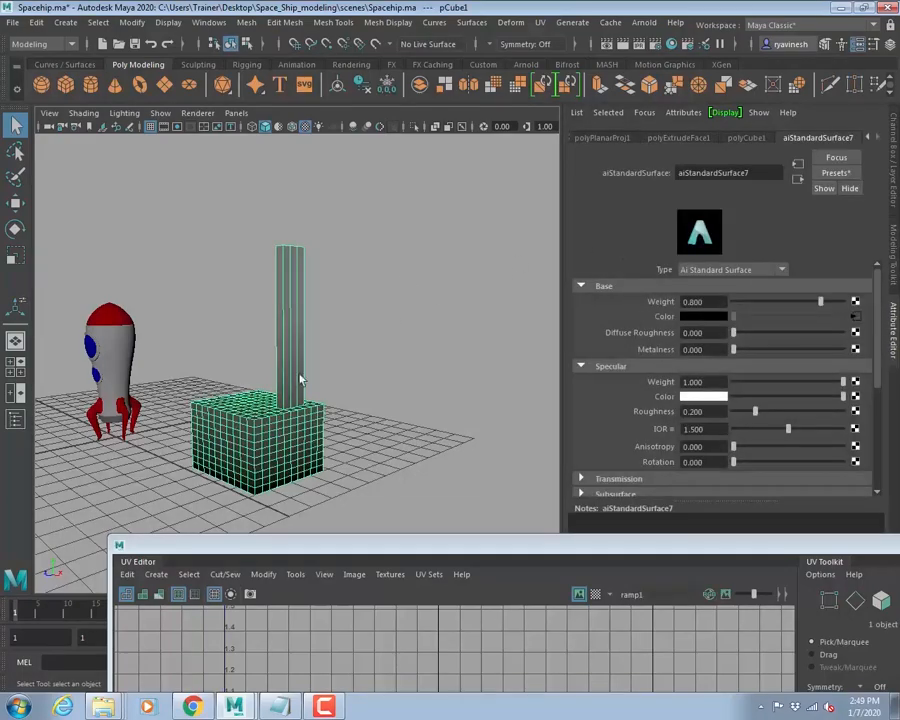
left_click_drag(296, 354, 488, 327, "alt")
left_click(424, 283)
left_click(378, 315)
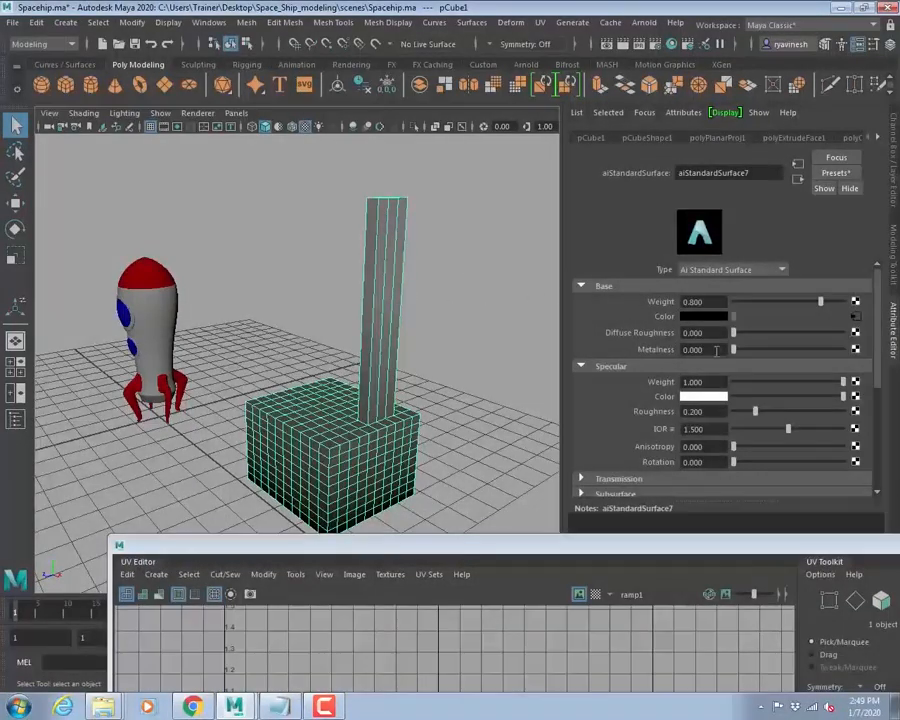
- Examine the rocket up close and compare it with the ramp-shaded extruded cube
left_click_drag(229, 315, 299, 333, "alt")
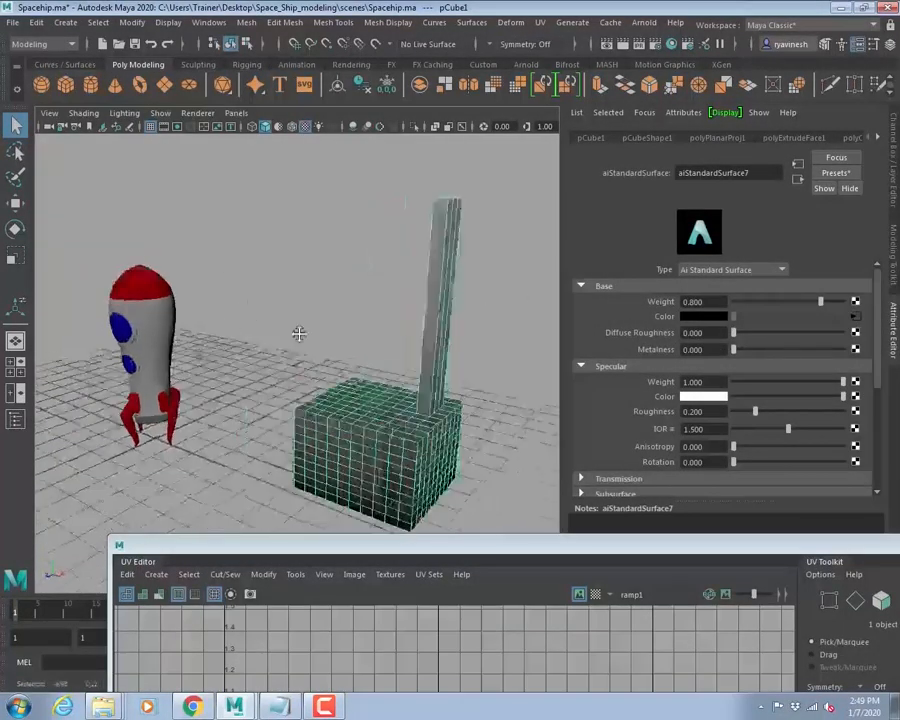
middle_click_drag(299, 333, 424, 352, "alt")
right_click_drag(424, 352, 782, 386, "alt")
middle_click_drag(364, 331, 263, 322, "alt")
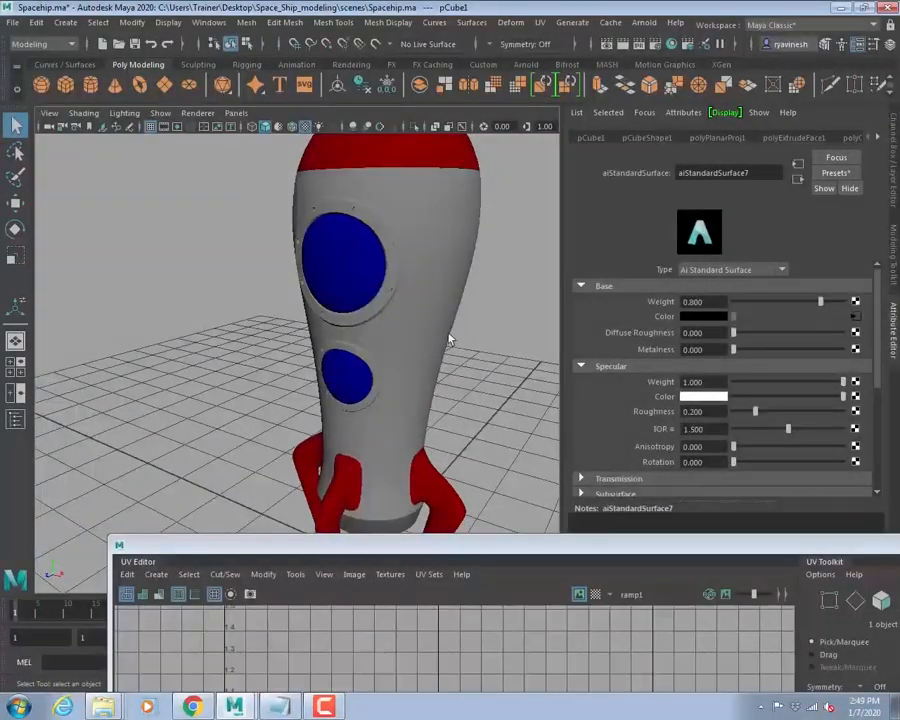
right_click_drag(449, 339, 231, 293, "alt")
middle_click_drag(343, 330, 120, 301, "alt")
right_click_drag(400, 335, 289, 331, "alt")
middle_click_drag(420, 329, 297, 336, "alt")
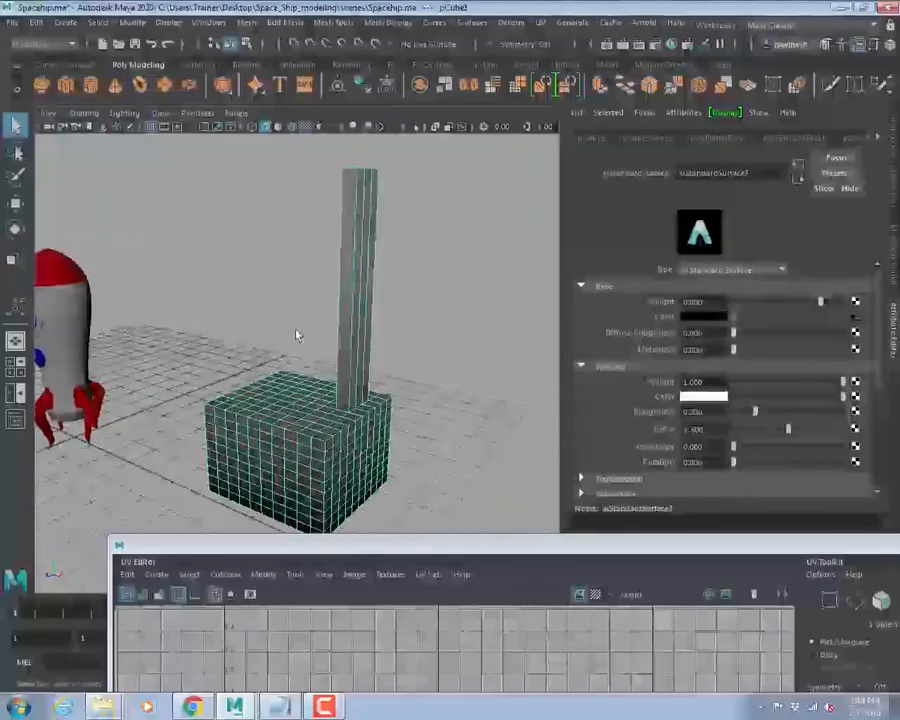
left_click_drag(362, 331, 339, 333, "alt")
- Reopen the extruded cube's ramp texture and move the white color stop to the far end, at position 0.997
left_click(309, 359)
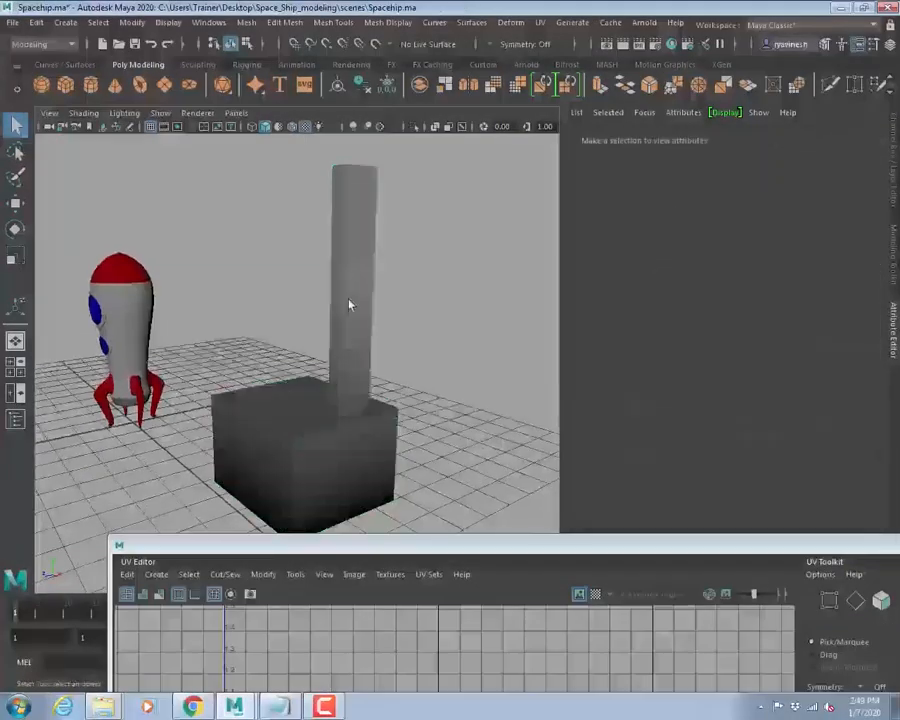
left_click(351, 296)
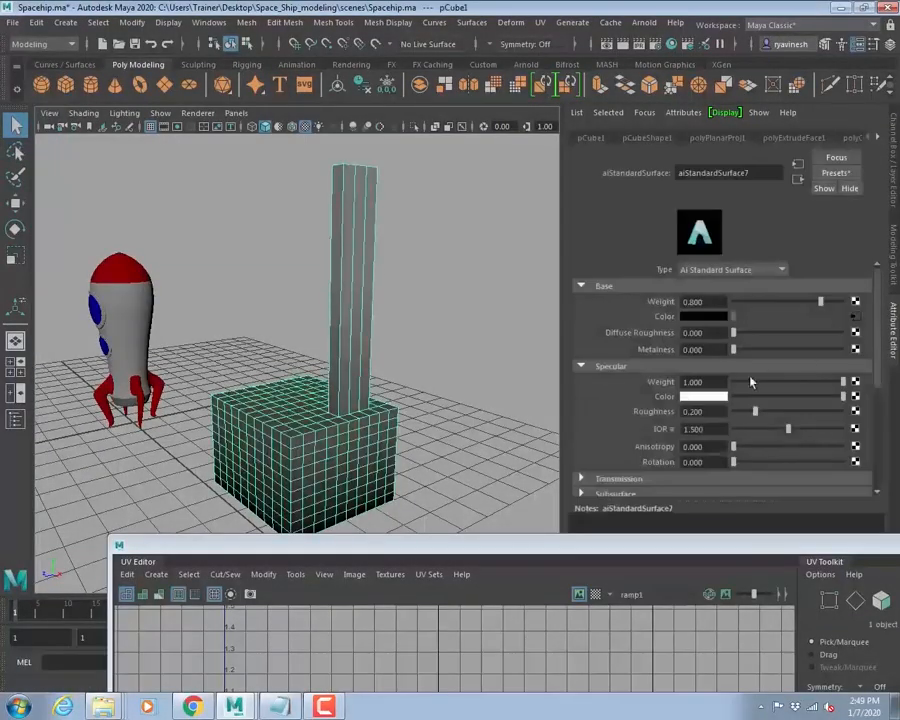
left_click(857, 317)
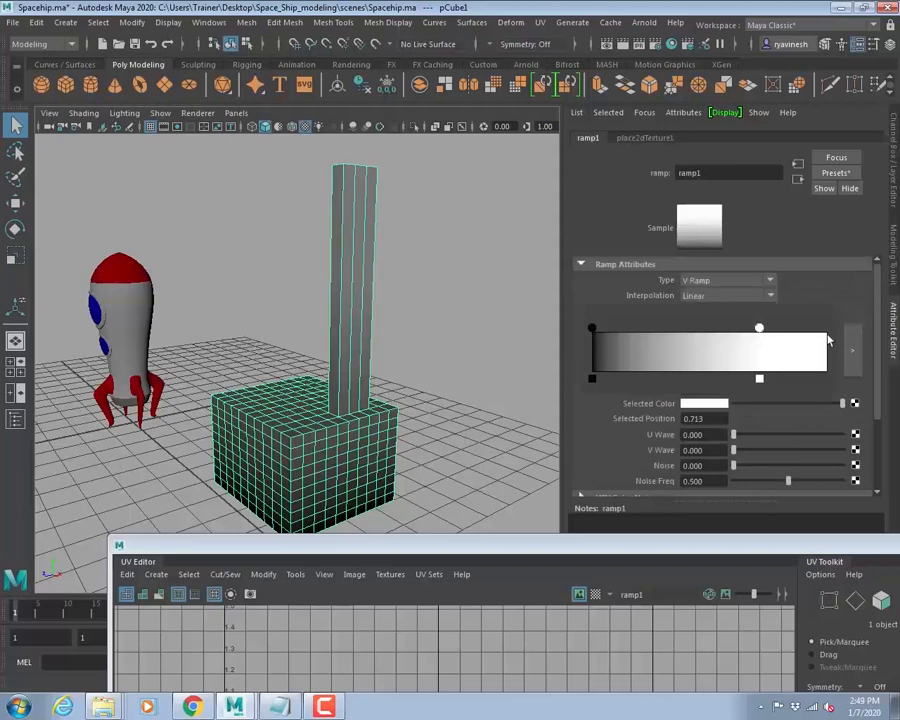
left_click(760, 380)
key("ctrl+z")
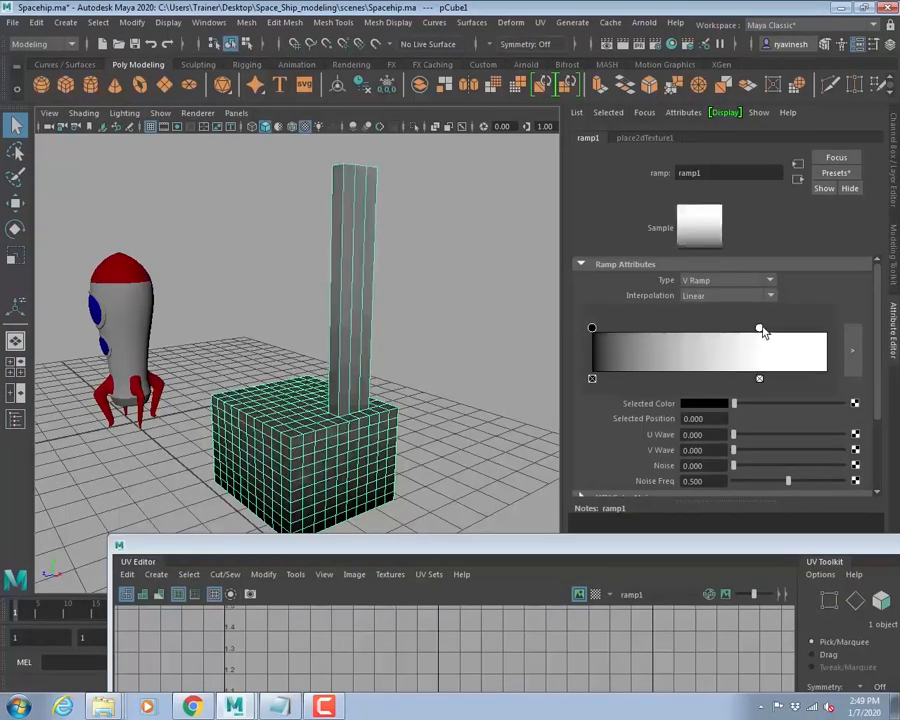
left_click_drag(760, 329, 897, 336)
- Color the ramp's start stop blue and its end stop red, and view the gradient on the deselected cube
left_click(592, 330)
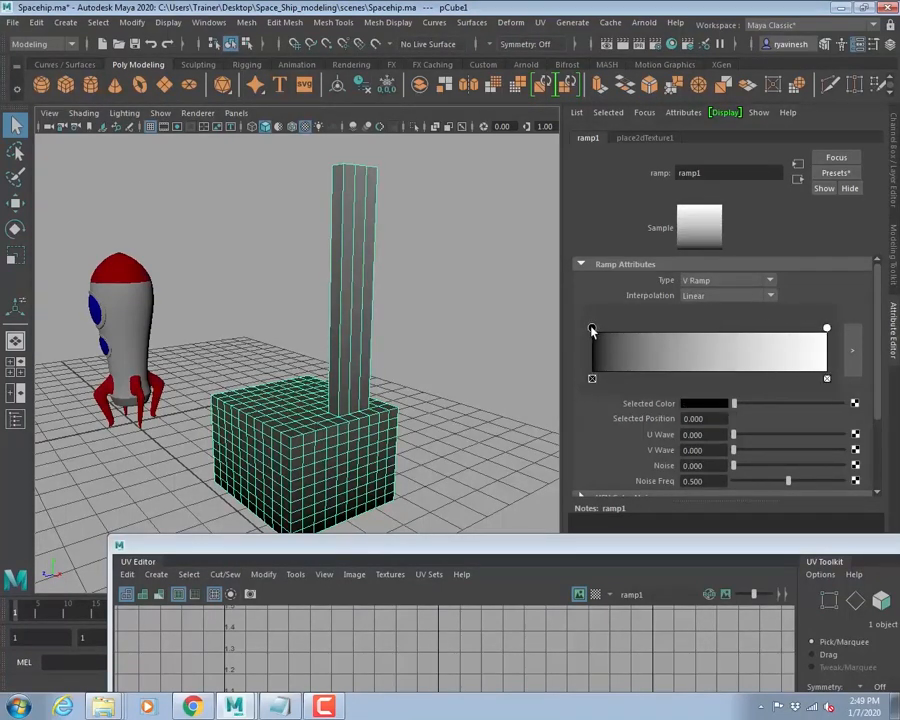
left_click(701, 404)
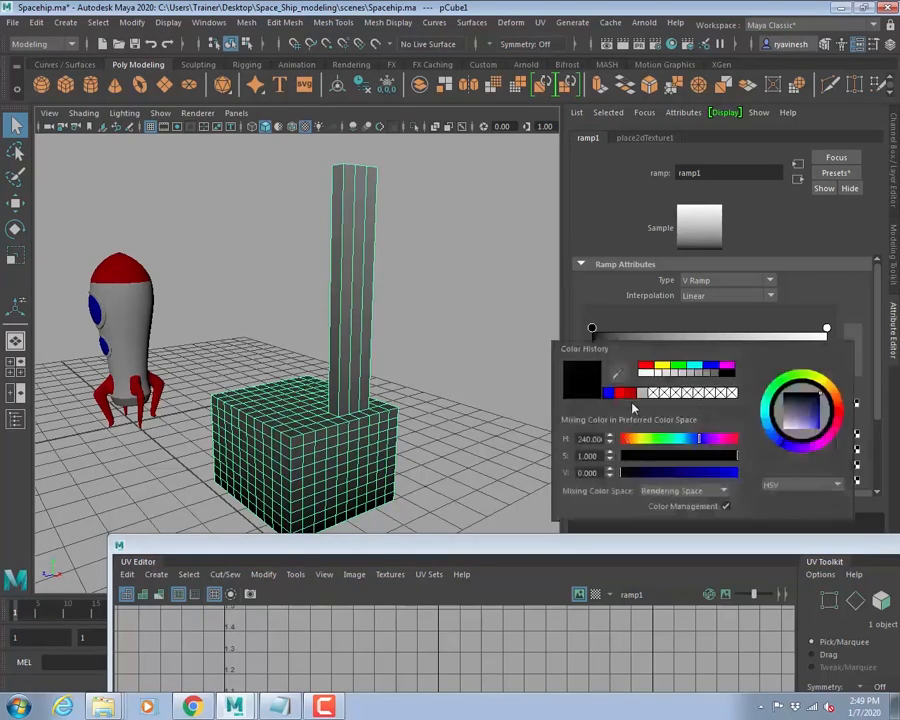
left_click(608, 392)
left_click(826, 330)
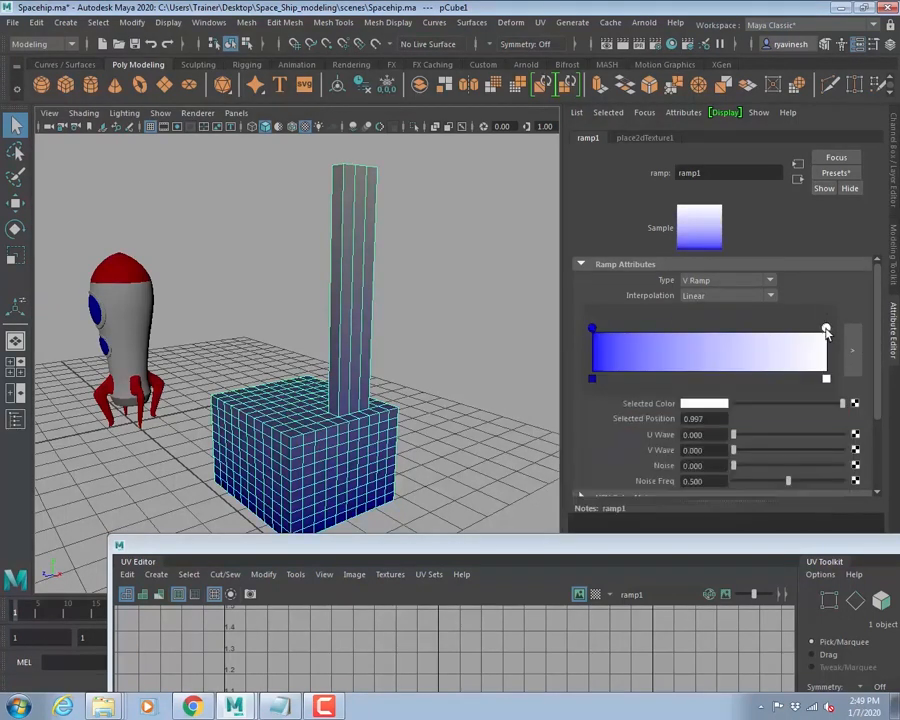
left_click(701, 405)
left_click(633, 370)
left_click(470, 212)
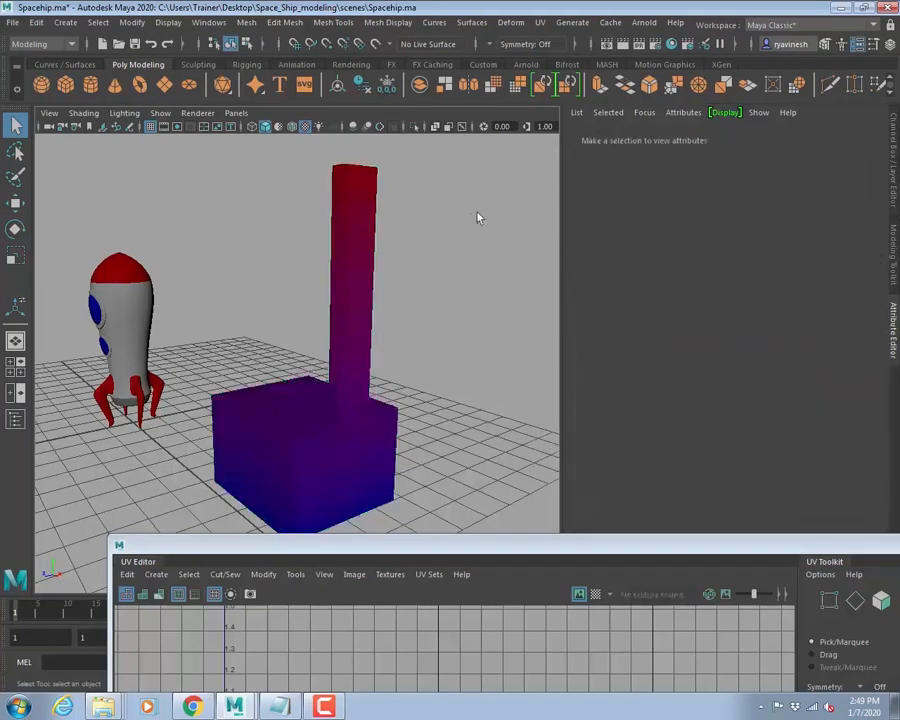
left_click_drag(478, 217, 446, 312, "alt")
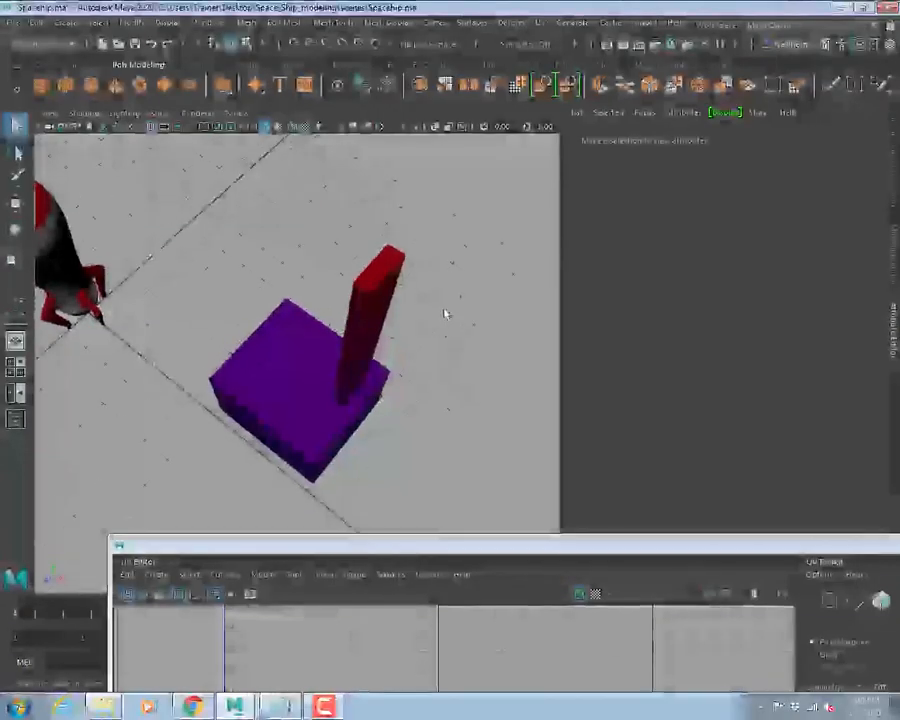
- Change the blue end of the ramp texture on the box's base color to yellow
left_click_drag(372, 373, 386, 243, "alt")
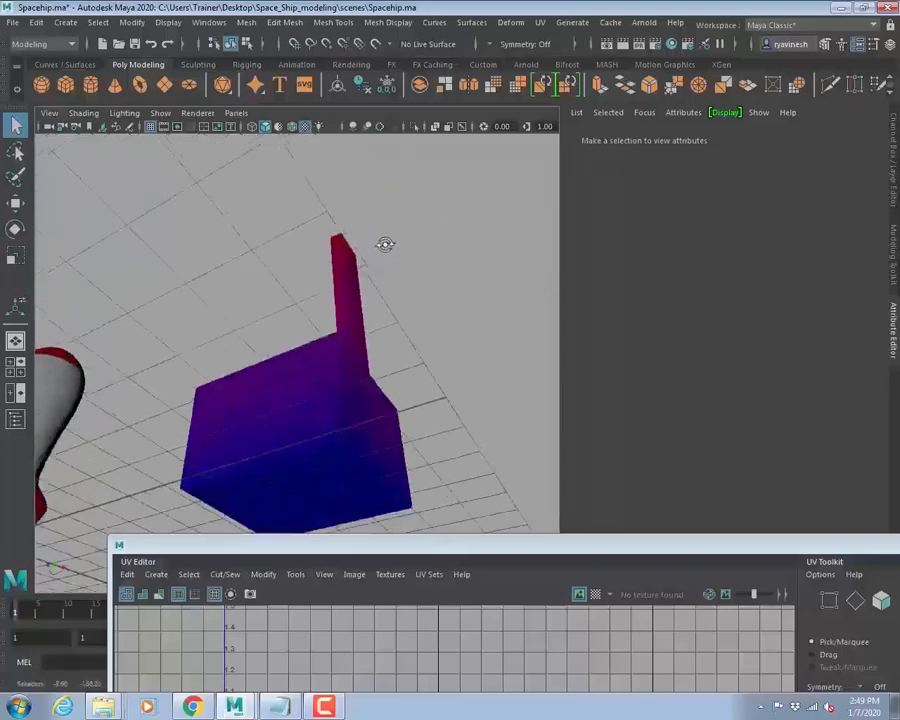
left_click_drag(325, 479, 369, 363, "alt")
left_click(368, 366)
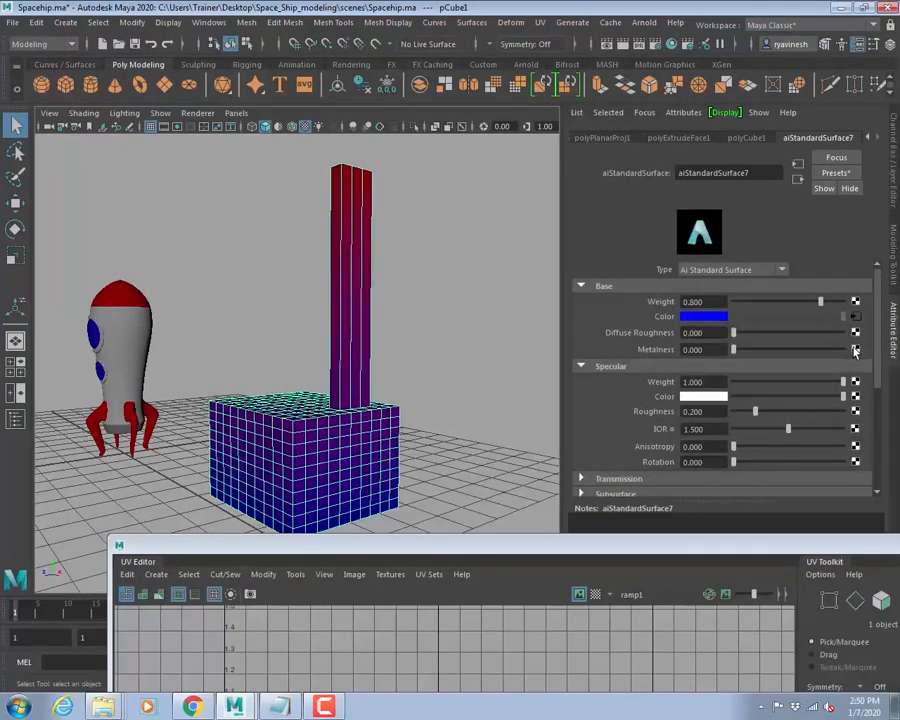
left_click(855, 316)
left_click(592, 378)
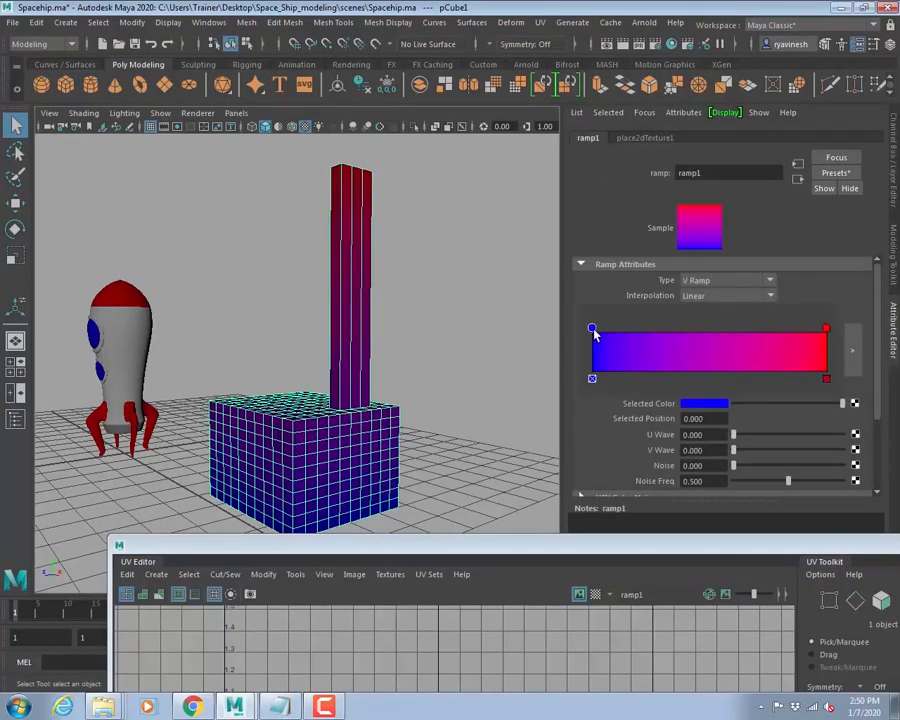
left_click(704, 403)
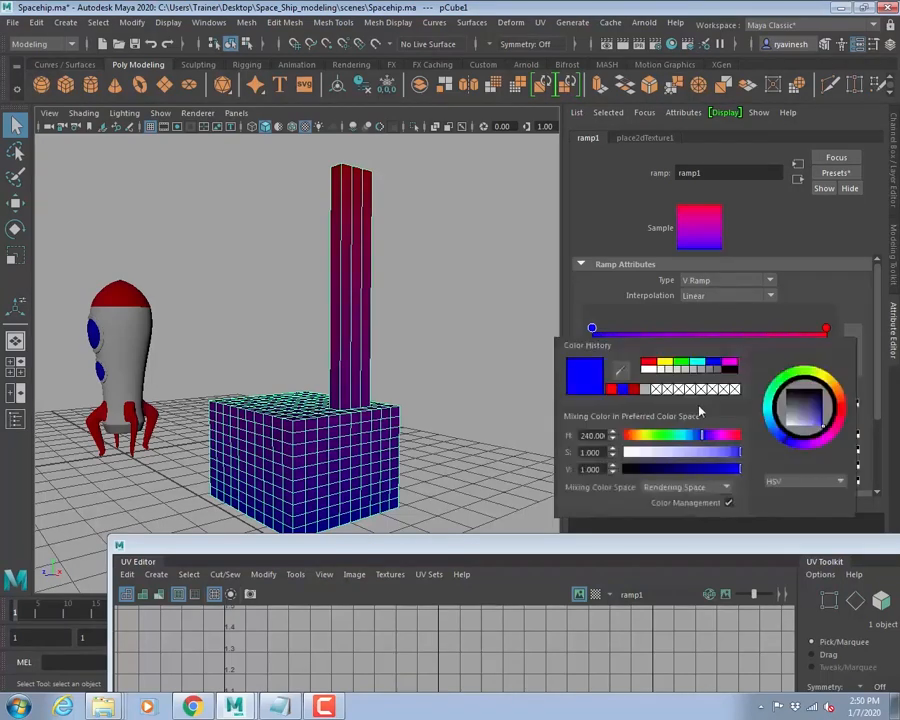
left_click(638, 362)
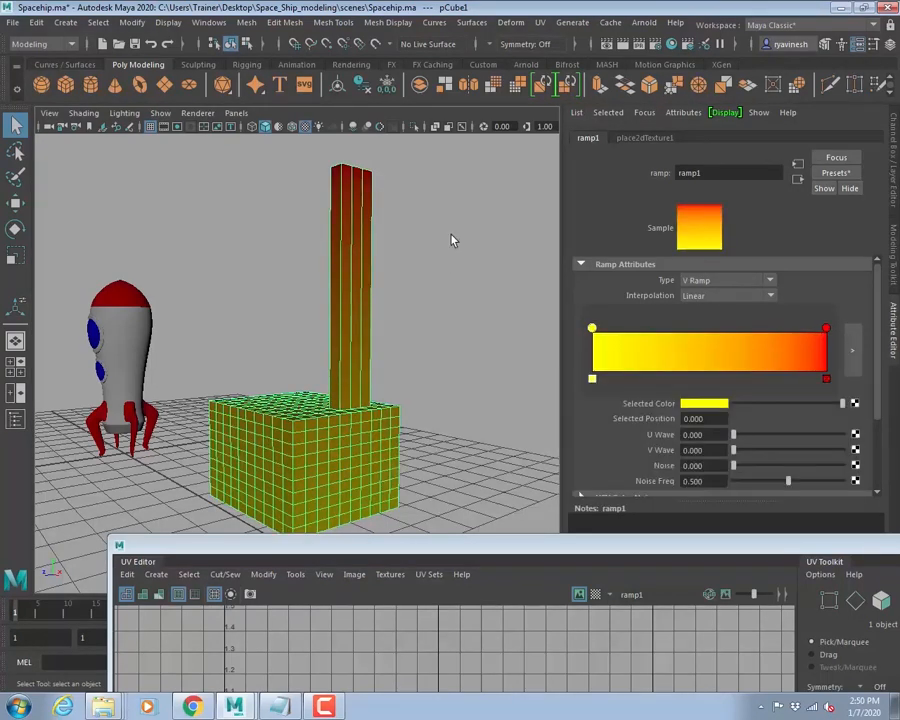
left_click(452, 239)
mouse_move(482, 412)
left_mouse_down("alt")
mouse_move(464, 333)
mouse_move(481, 414)
left_mouse_up("alt")
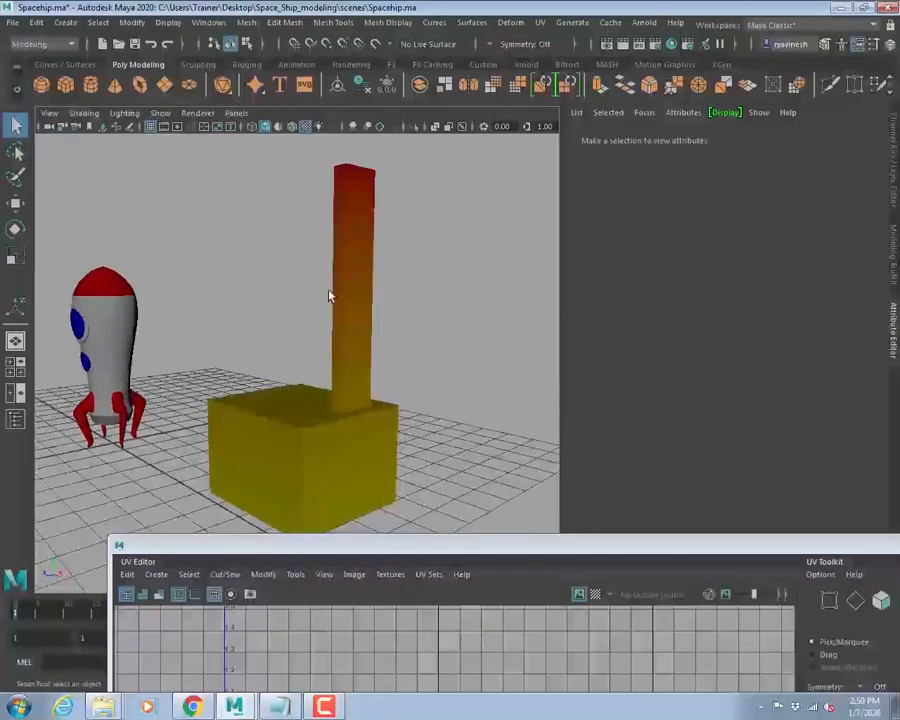
- Set the Viewport 2.0 rendering engine to DirectX 11 in the display preferences and save them
left_click(209, 23)
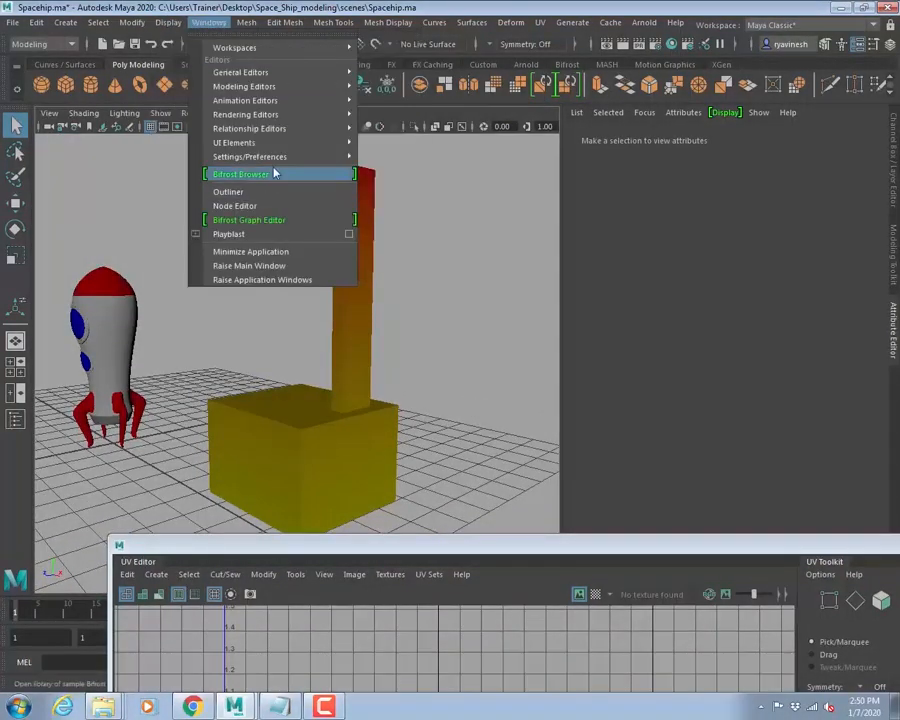
mouse_move(320, 157)
left_click(419, 160)
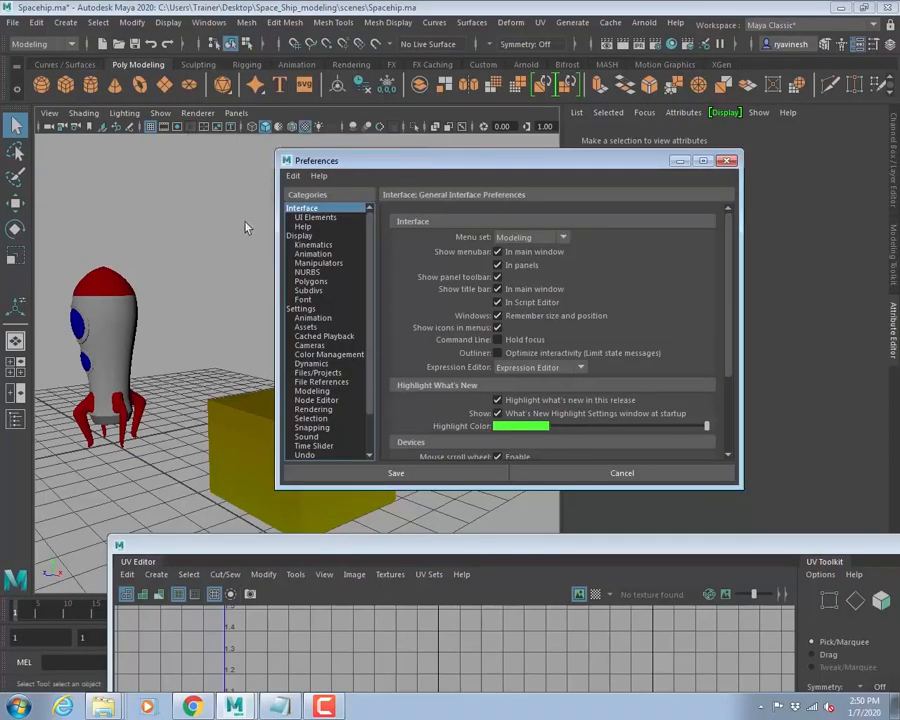
left_click(326, 236)
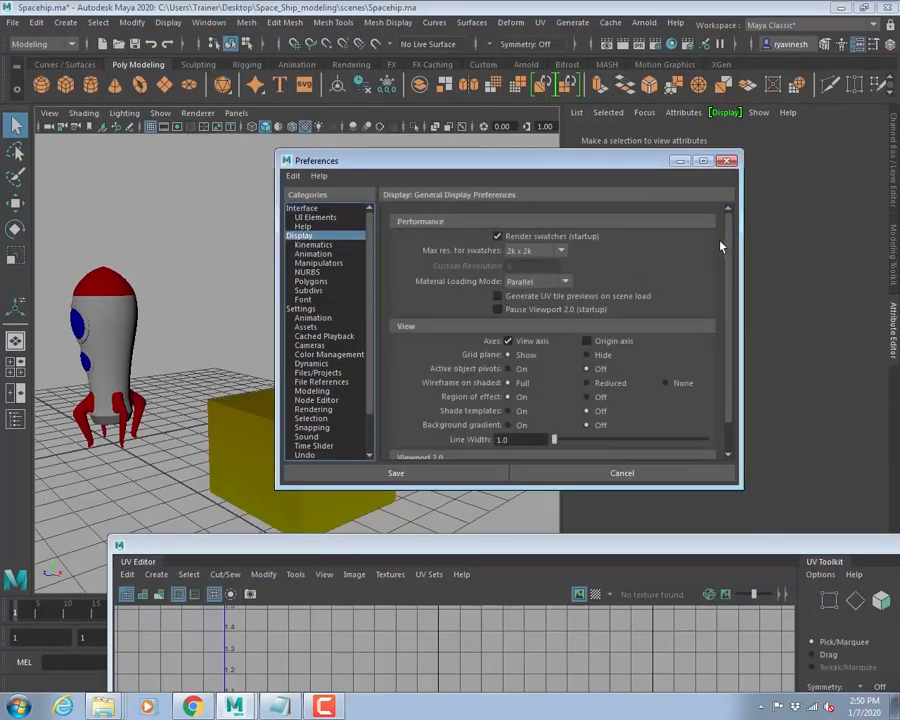
scroll(722, 250, "down", 2)
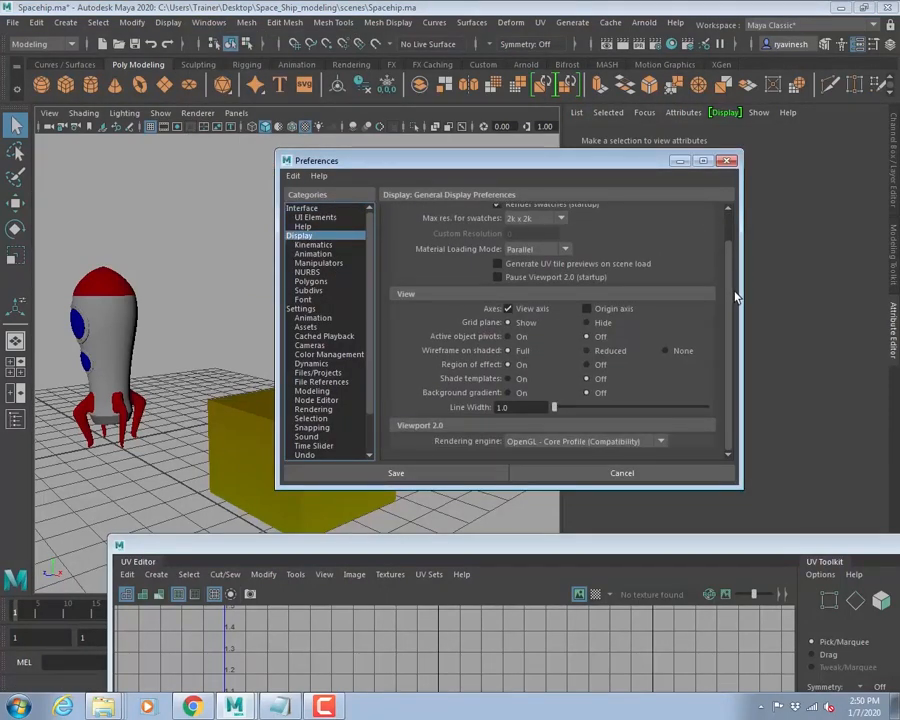
left_click(551, 442)
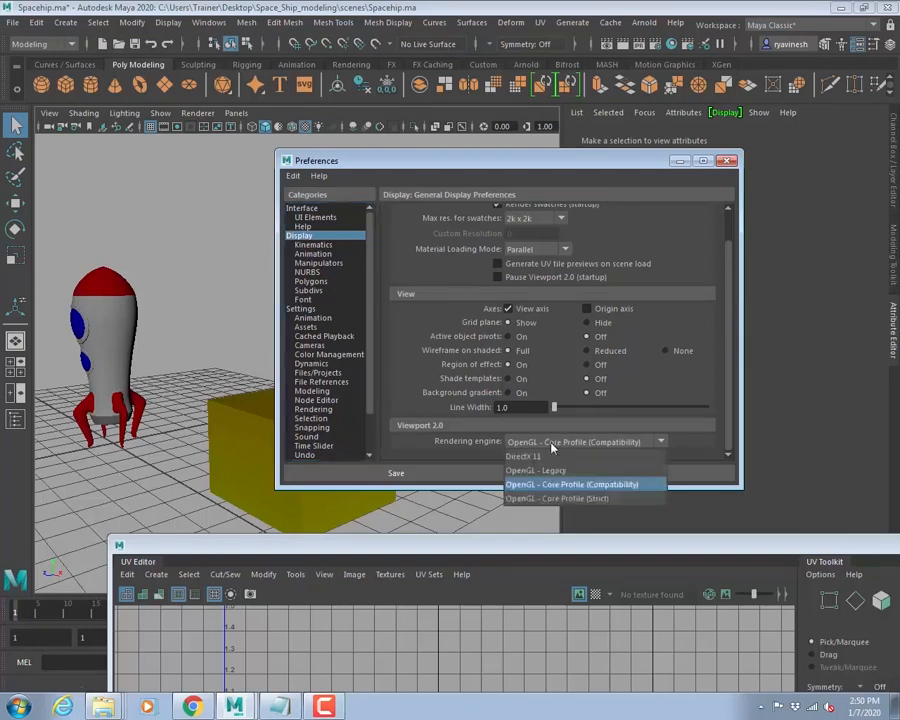
left_click(518, 457)
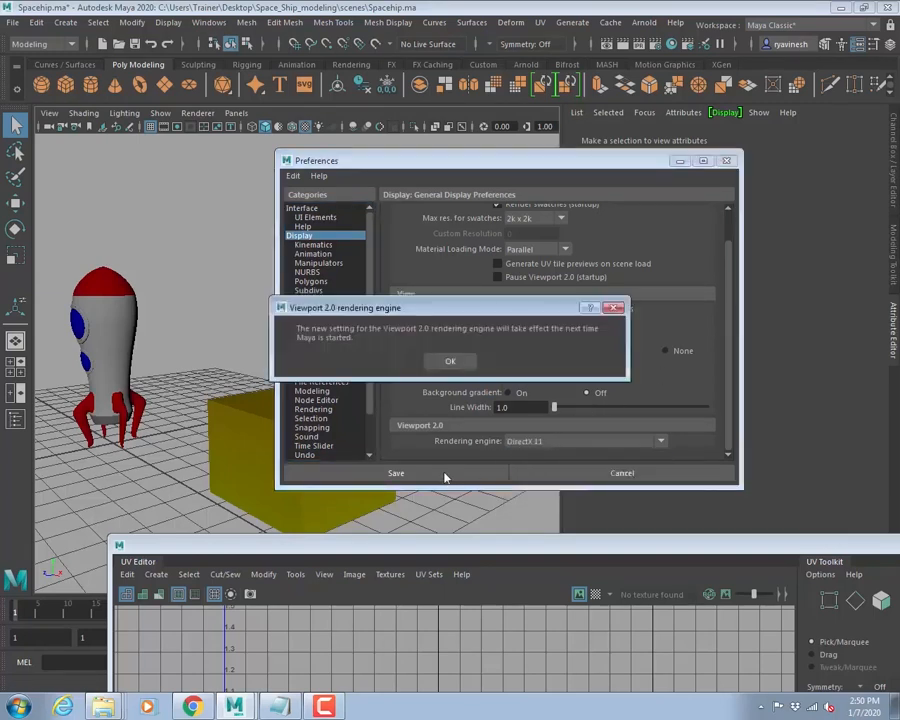
left_click(451, 360)
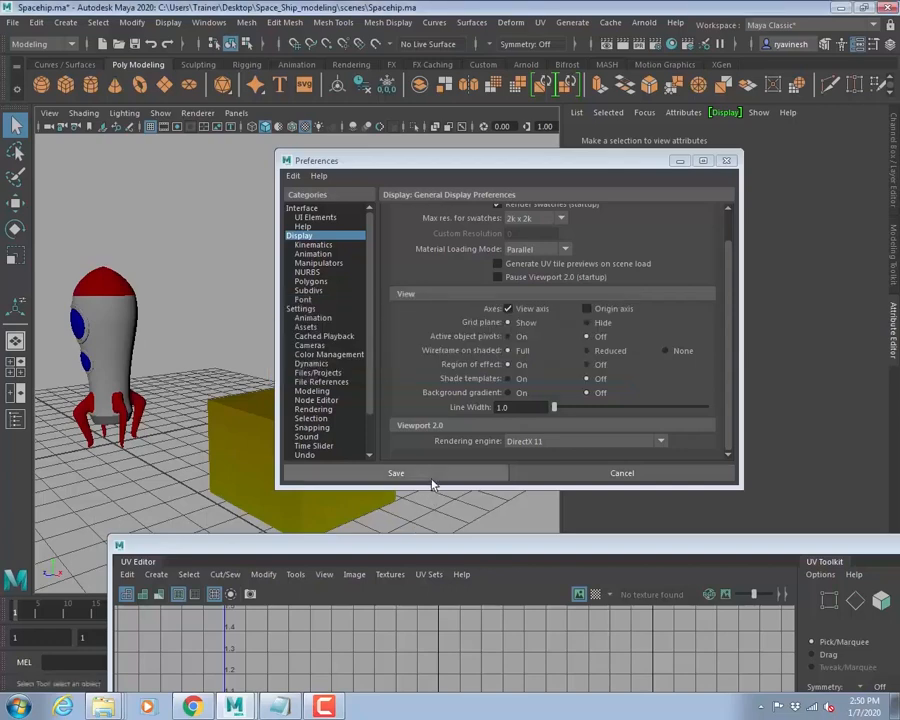
left_click(436, 474)
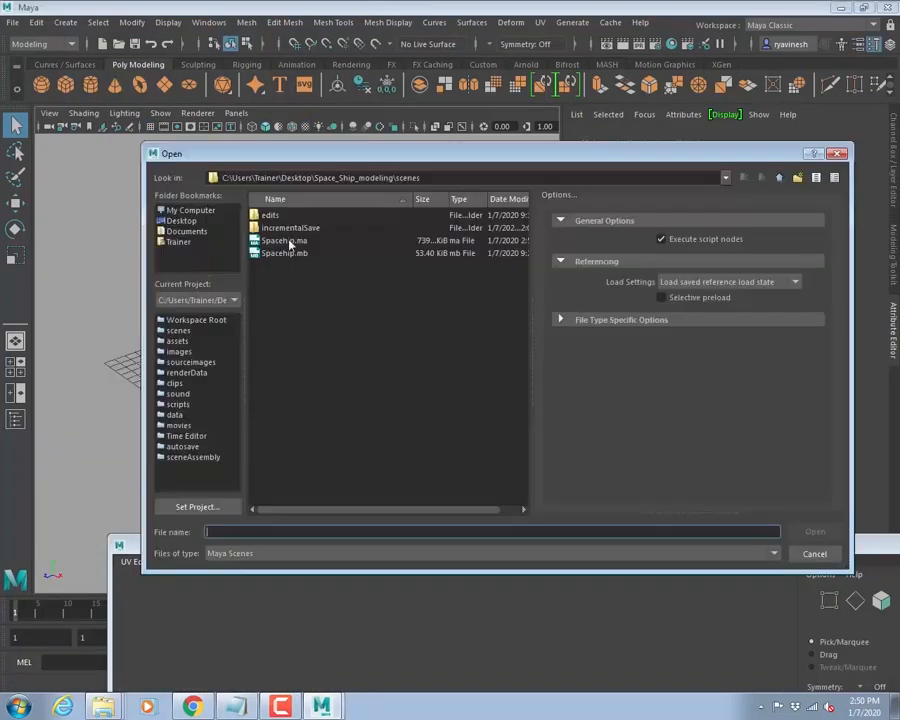
- Open the scene Spacehip.ma and stop the What's New highlight settings from showing at startup
left_click(293, 254)
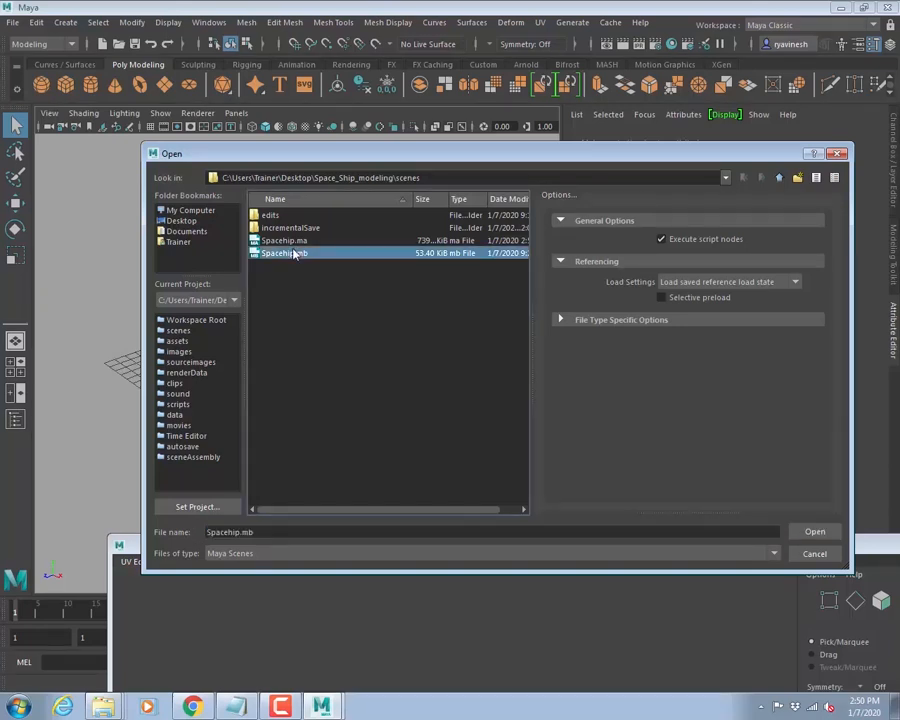
double_click(285, 241)
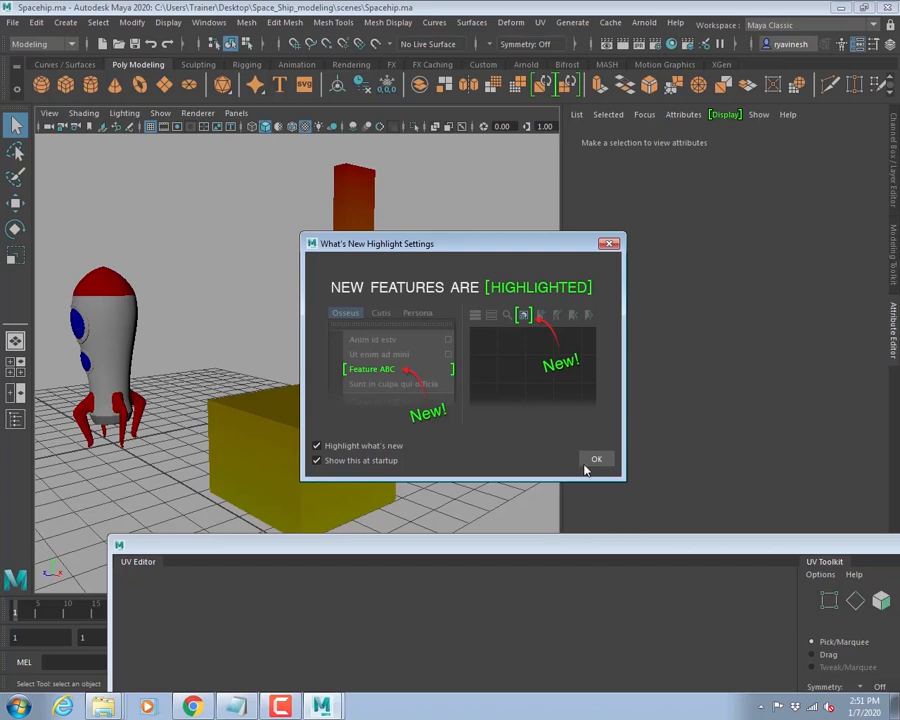
left_click(317, 461)
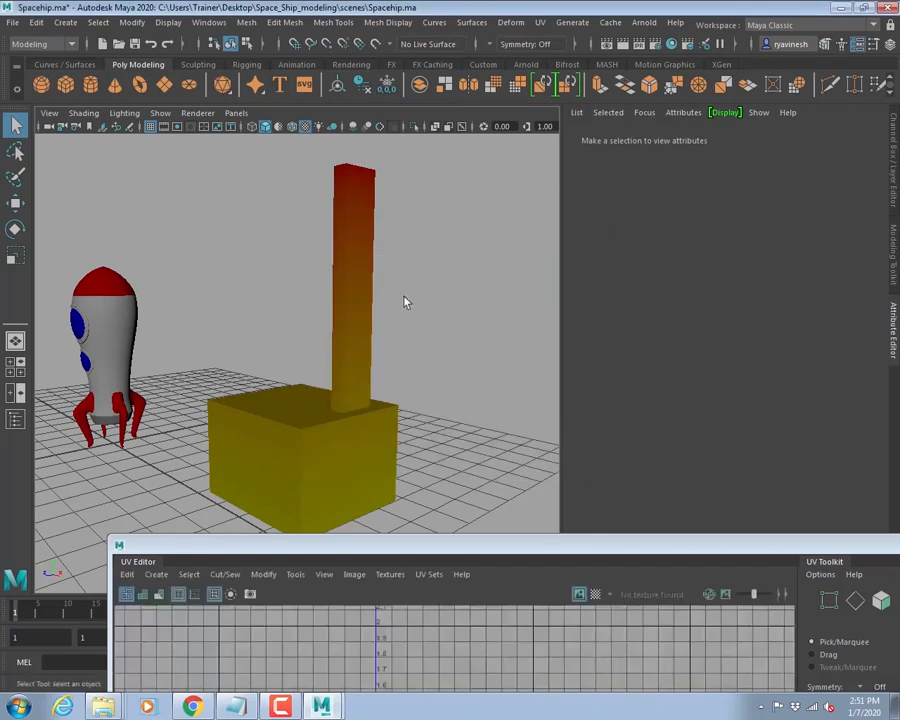
- Examine the ramp-colored box from several angles and review its planar UV mapping options
left_click(360, 298)
middle_click_drag(420, 406, 414, 374, "alt")
left_click(453, 280)
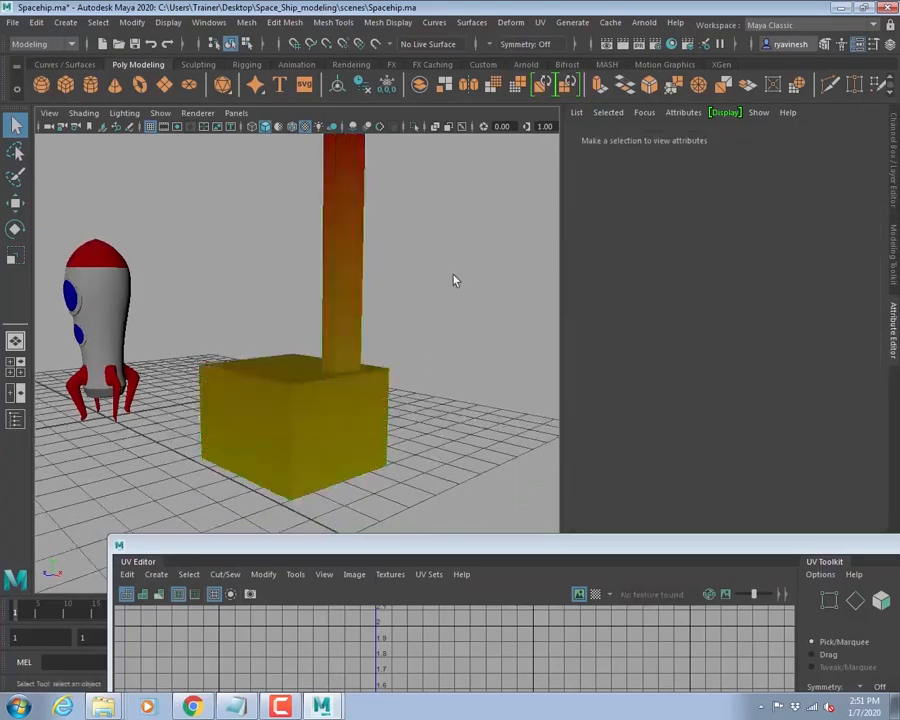
left_click_drag(380, 311, 315, 335, "alt")
left_click(318, 332)
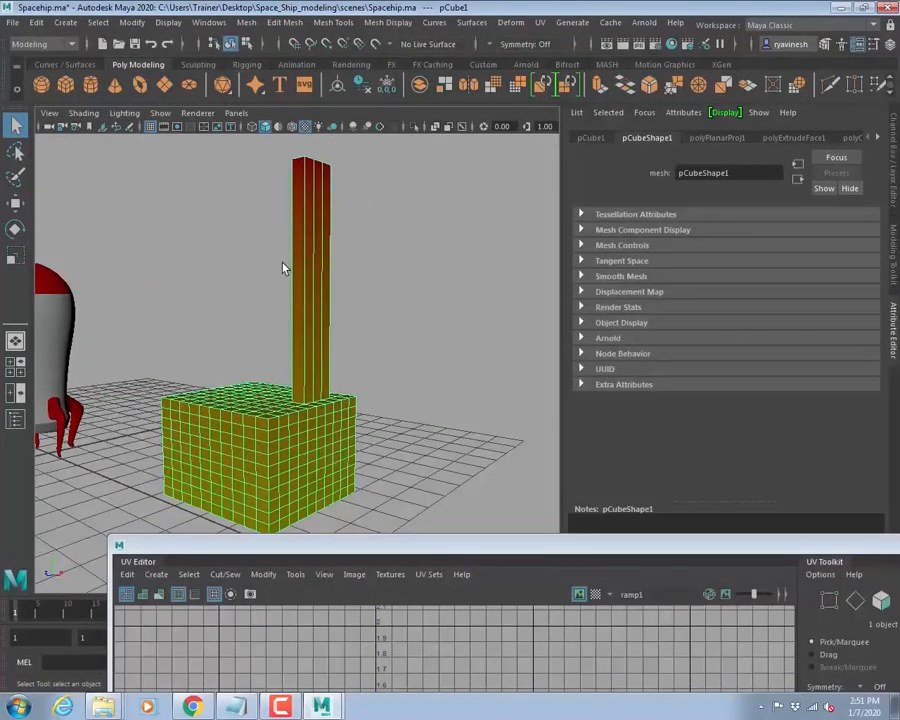
left_click(541, 22)
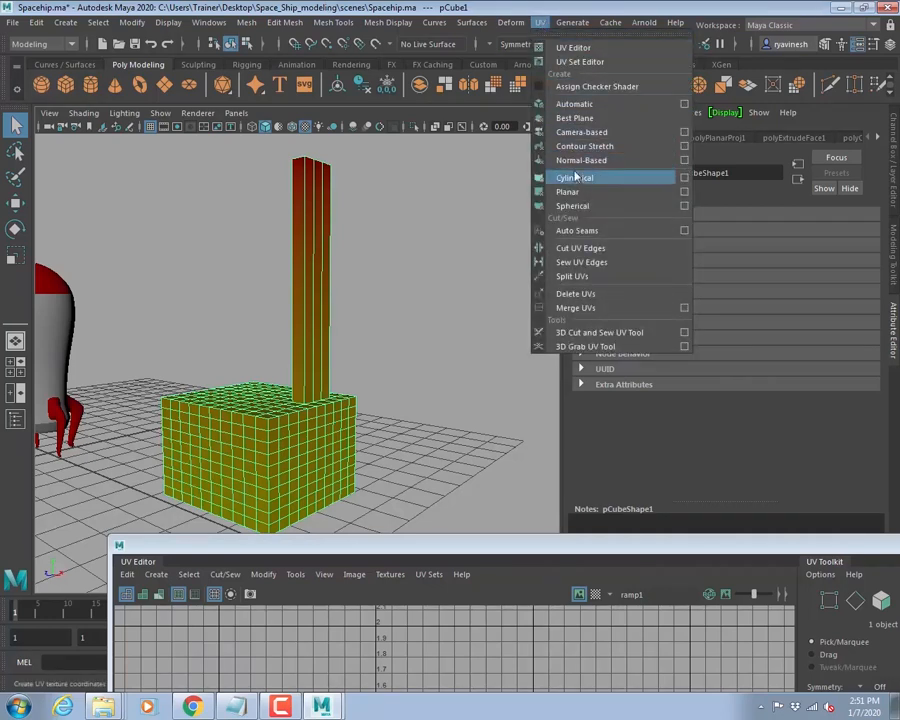
left_click(684, 192)
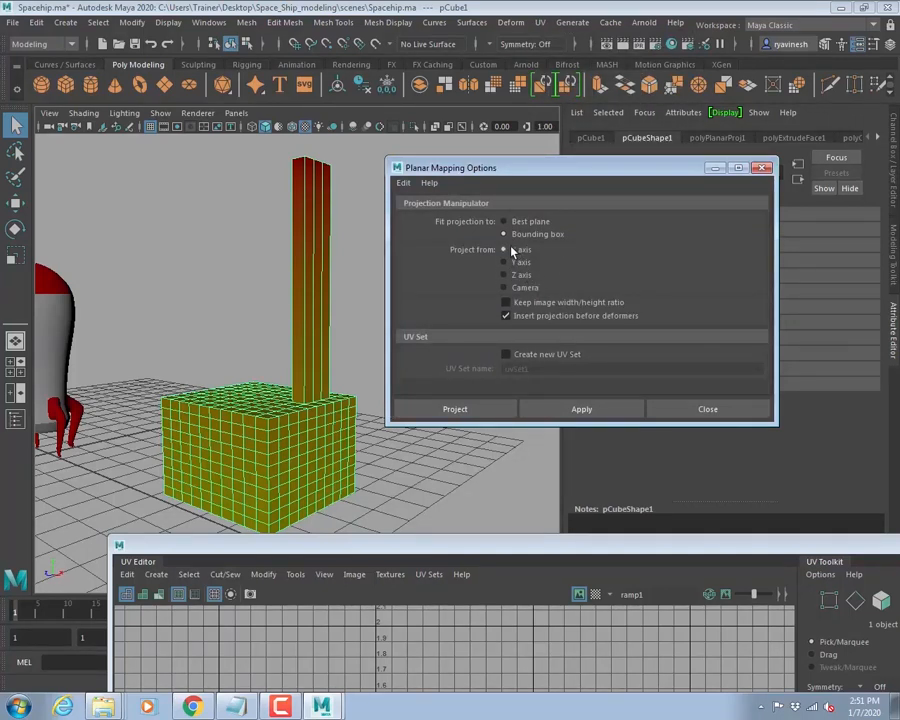
left_click_drag(160, 338, 215, 300, "alt")
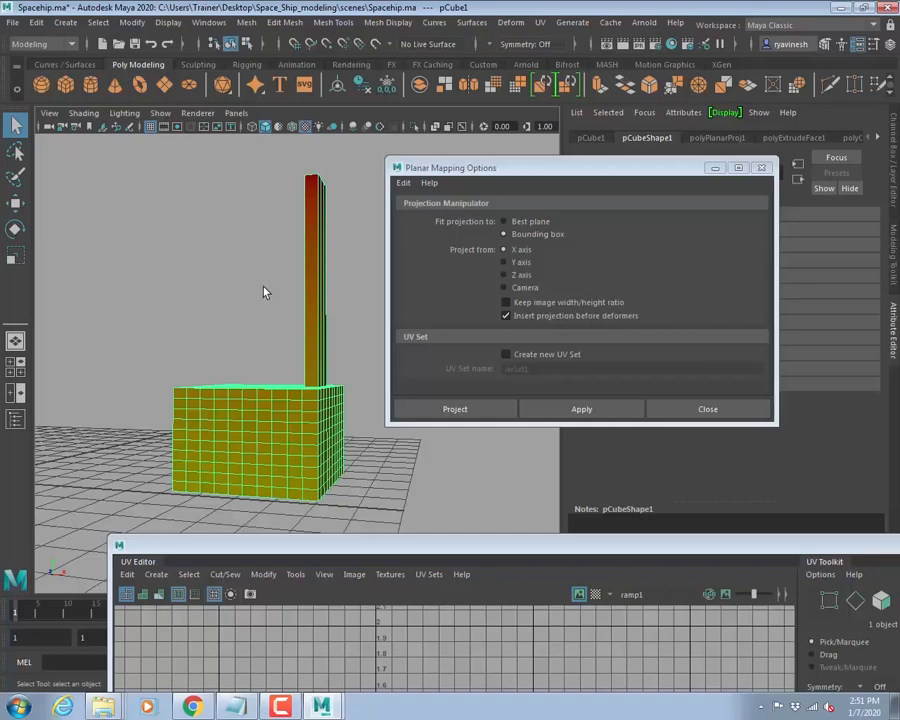
- Delete the ramp-colored box and close the planar mapping options
middle_click_drag(208, 330, 148, 300, "alt")
key("Delete")
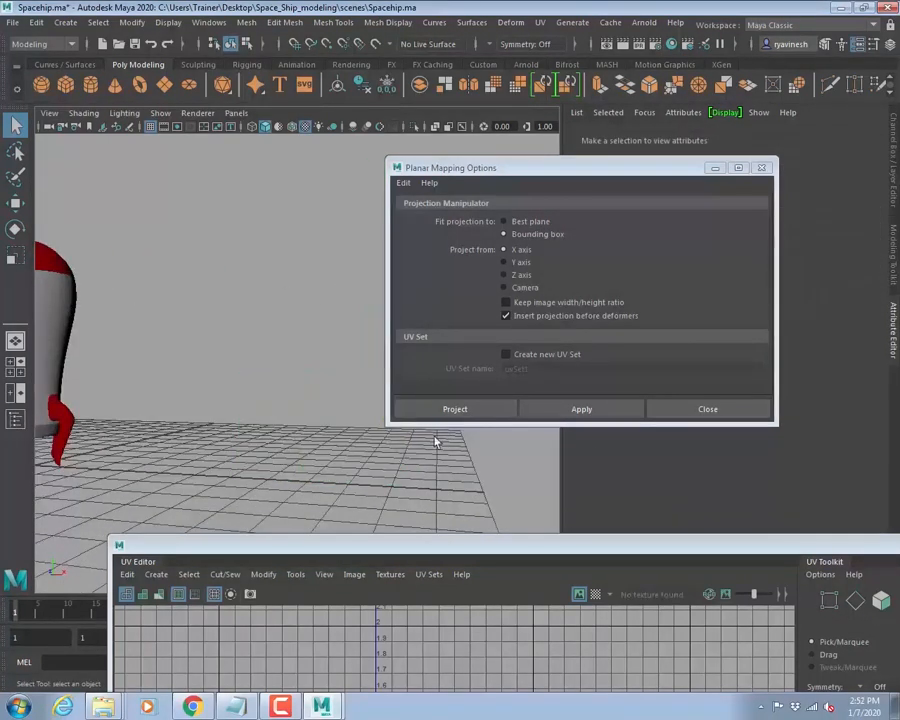
left_click(717, 408)
- Examine the rocket's body and legs from several angles and review the UV mapping commands available for it
middle_click_drag(199, 285, 299, 285, "alt")
scroll(299, 285, "up", 3)
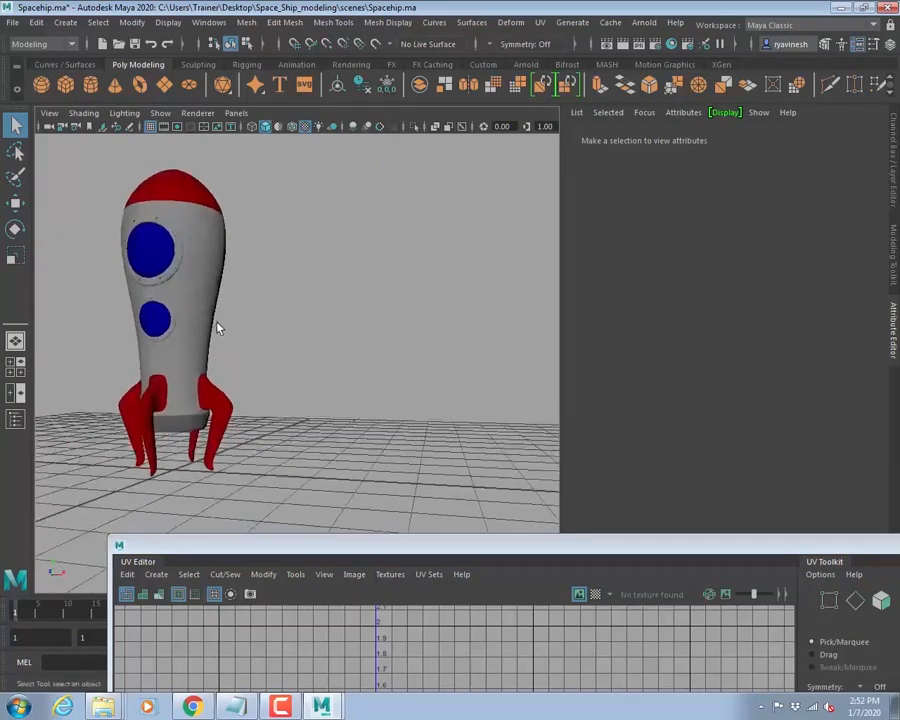
middle_click_drag(217, 325, 283, 318, "alt")
left_click(290, 237)
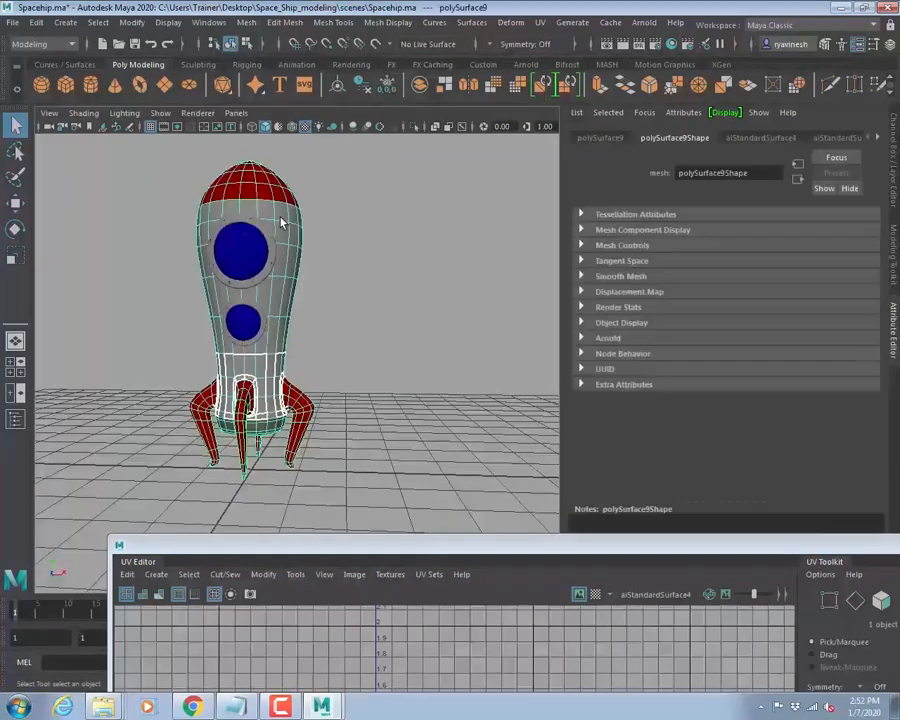
left_click_drag(291, 241, 205, 273, "alt")
scroll(319, 217, "up", 4)
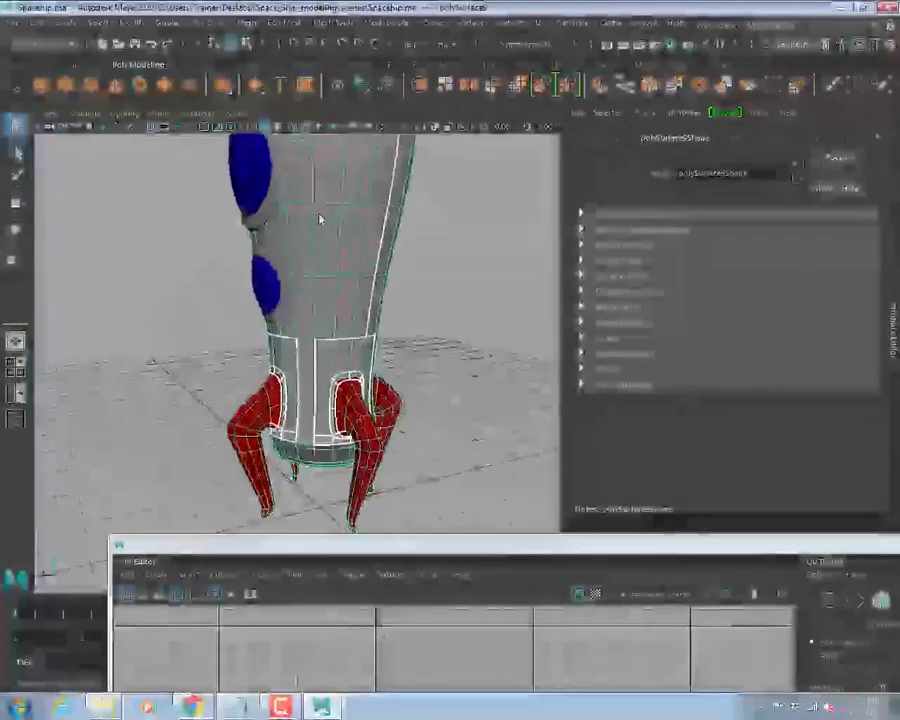
middle_click_drag(325, 214, 299, 279, "alt")
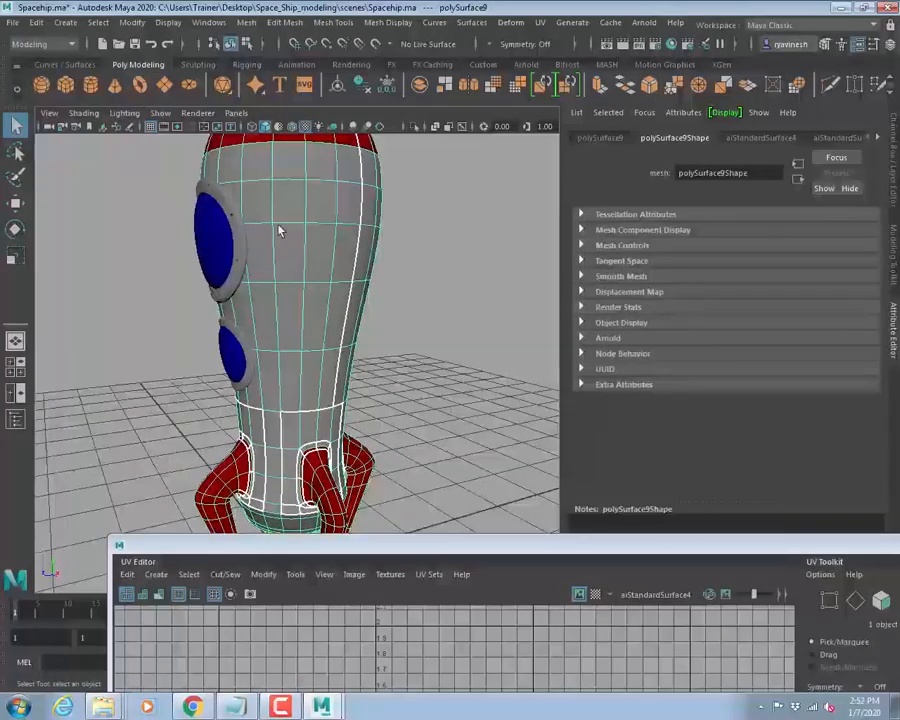
left_click(540, 22)
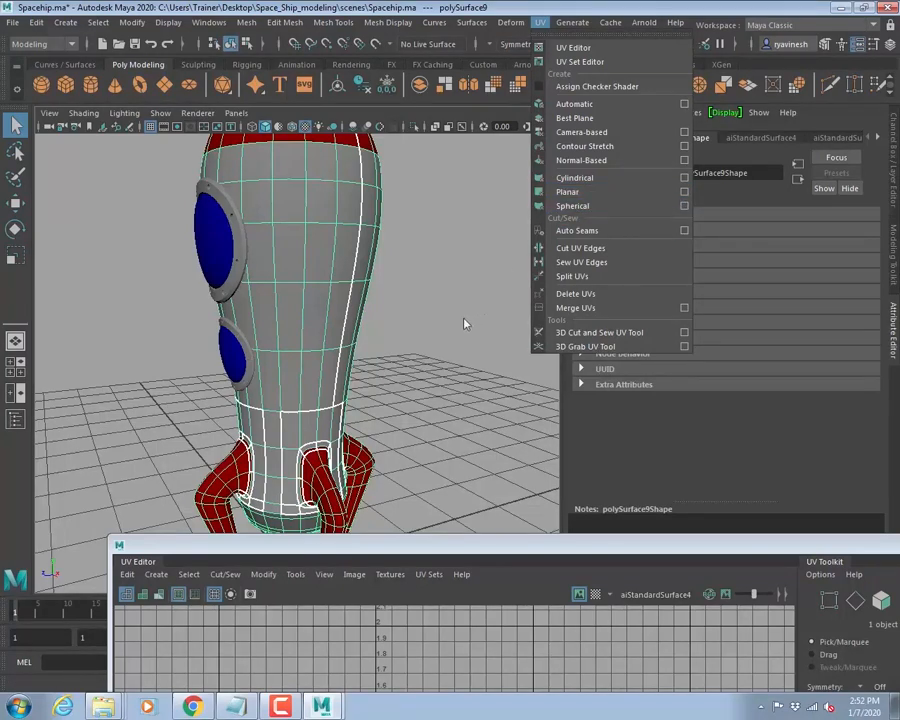
left_click(422, 335)
scroll(330, 338, "down", 3)
left_click_drag(337, 329, 415, 348, "alt")
middle_click_drag(317, 397, 460, 340, "alt")
left_click_drag(460, 340, 340, 323, "alt")
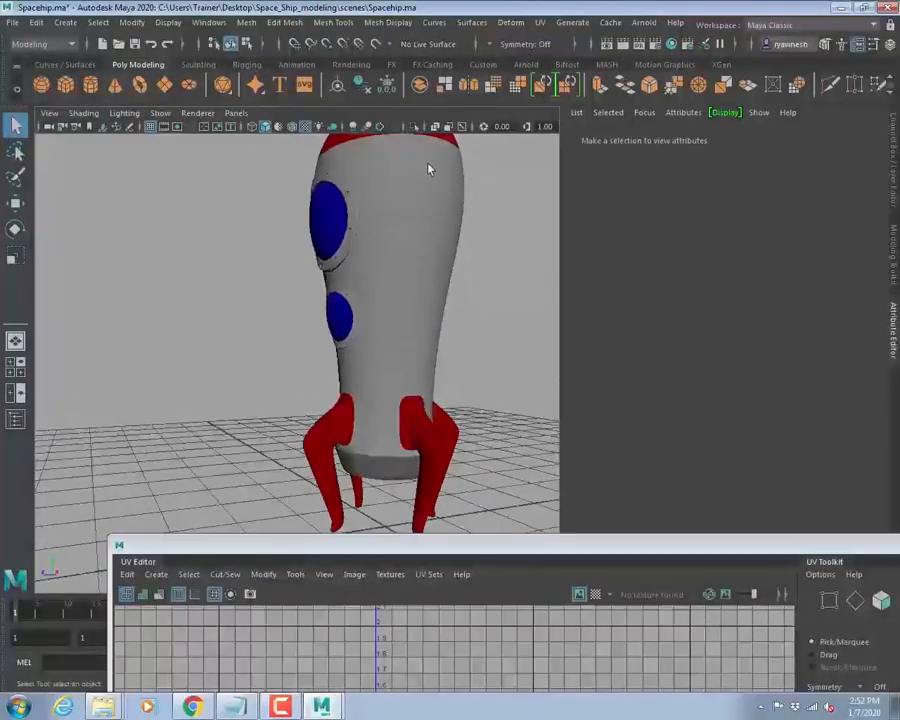
left_click_drag(476, 285, 397, 251, "alt")
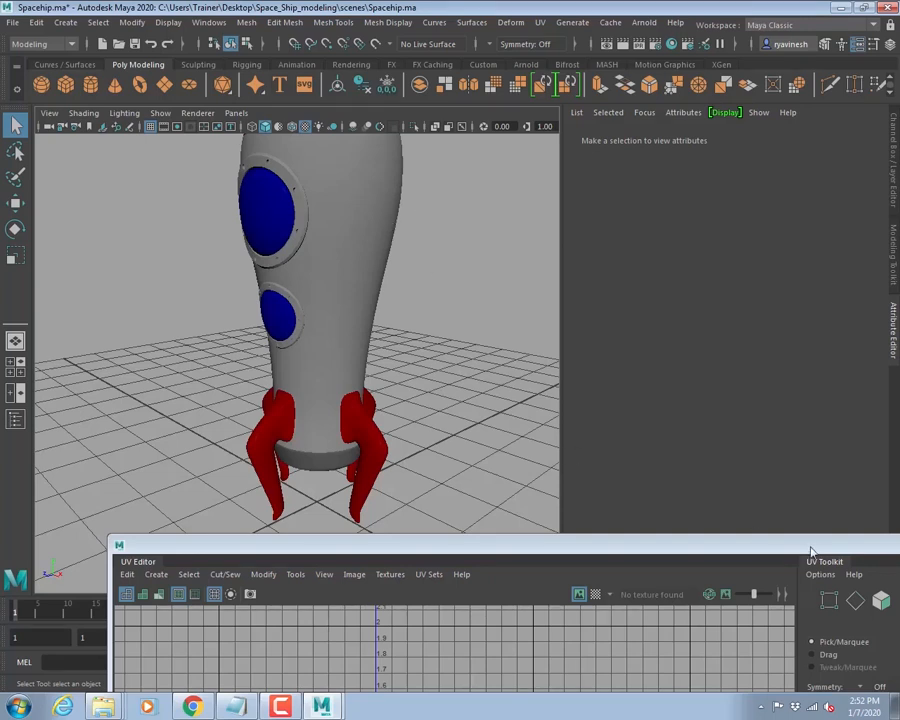
- Close the UV Editor and open the Hypershade, placing its window so the rocket's body stays visible
left_click_drag(810, 553, 494, 507)
left_click(668, 497)
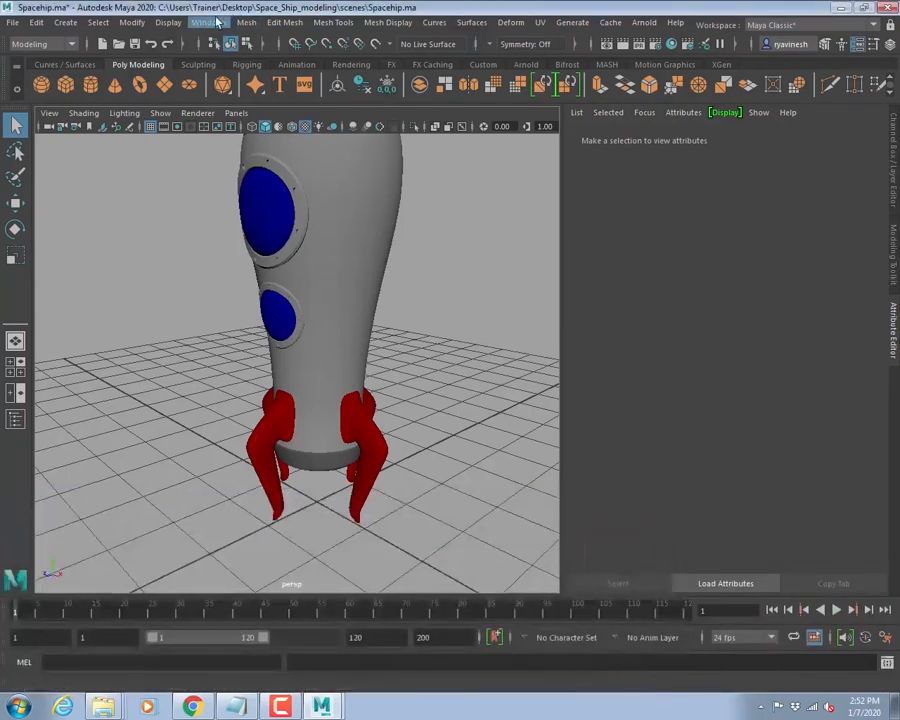
left_click(209, 23)
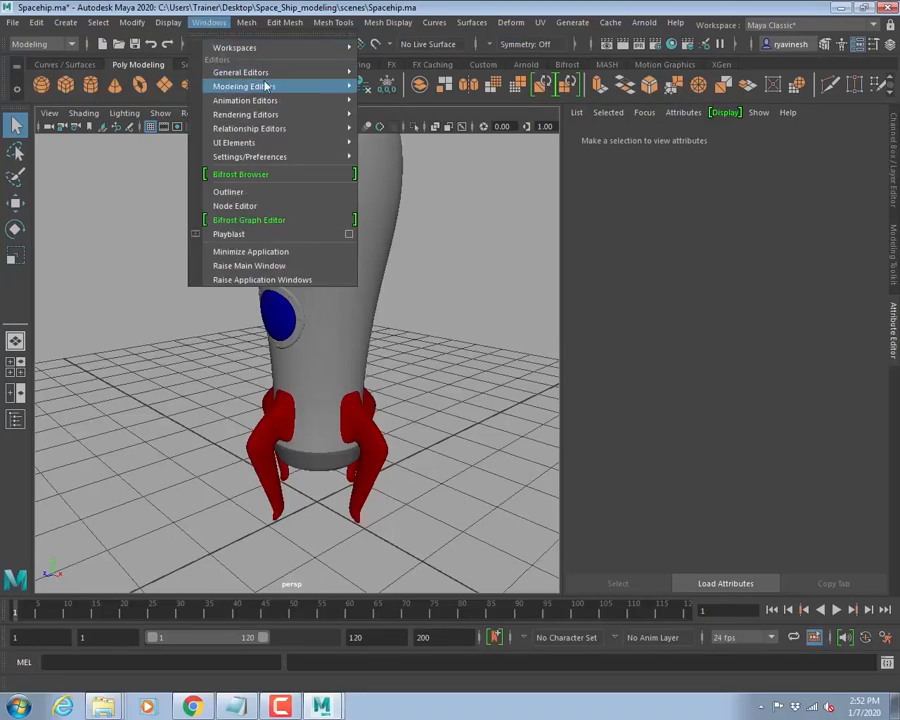
mouse_move(265, 114)
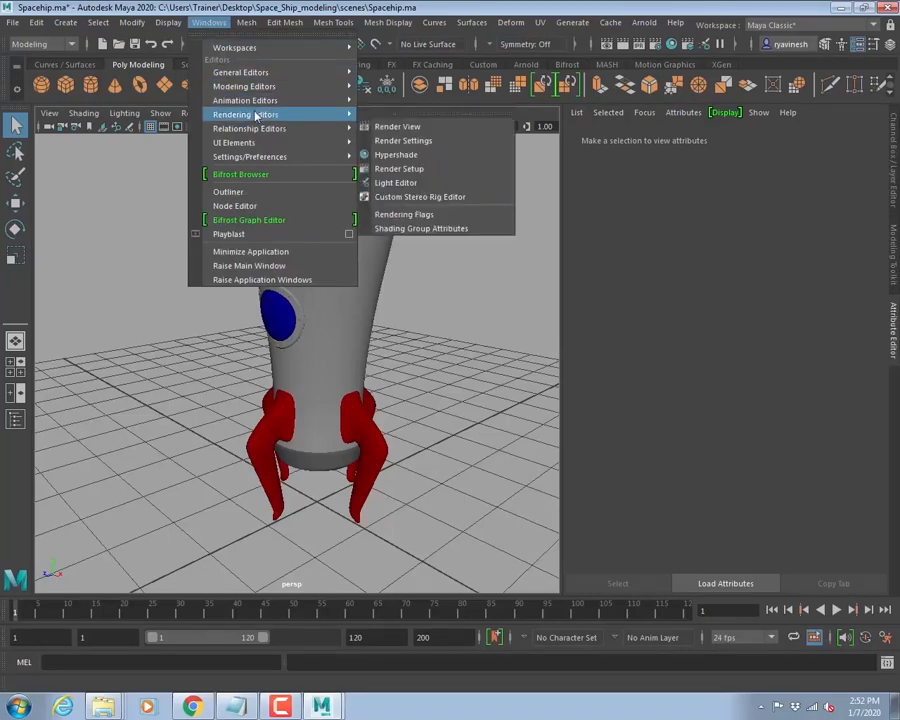
left_click(408, 155)
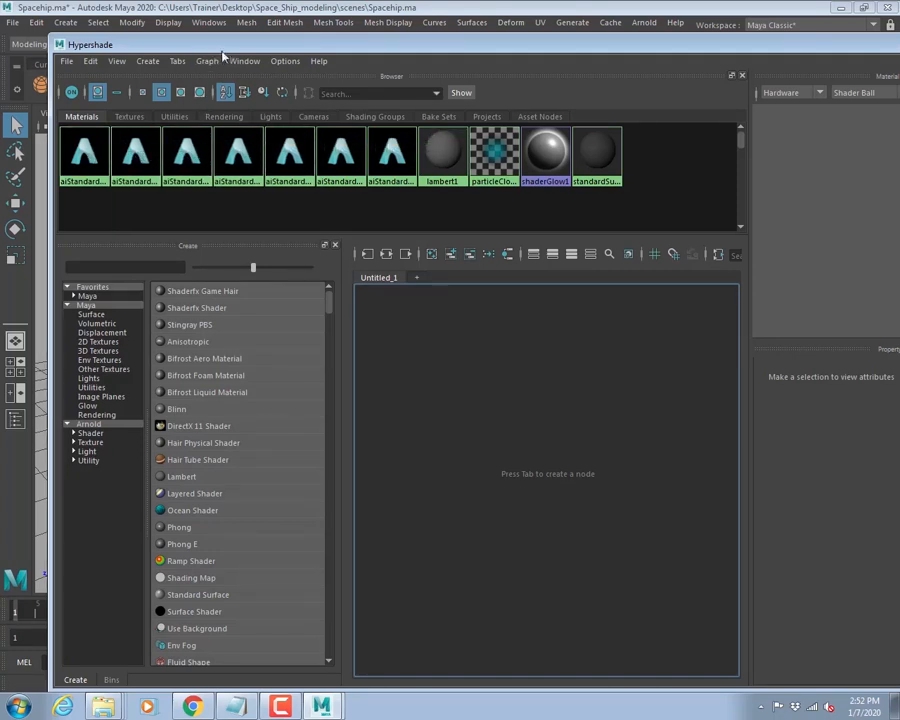
left_click_drag(223, 47, 552, 335)
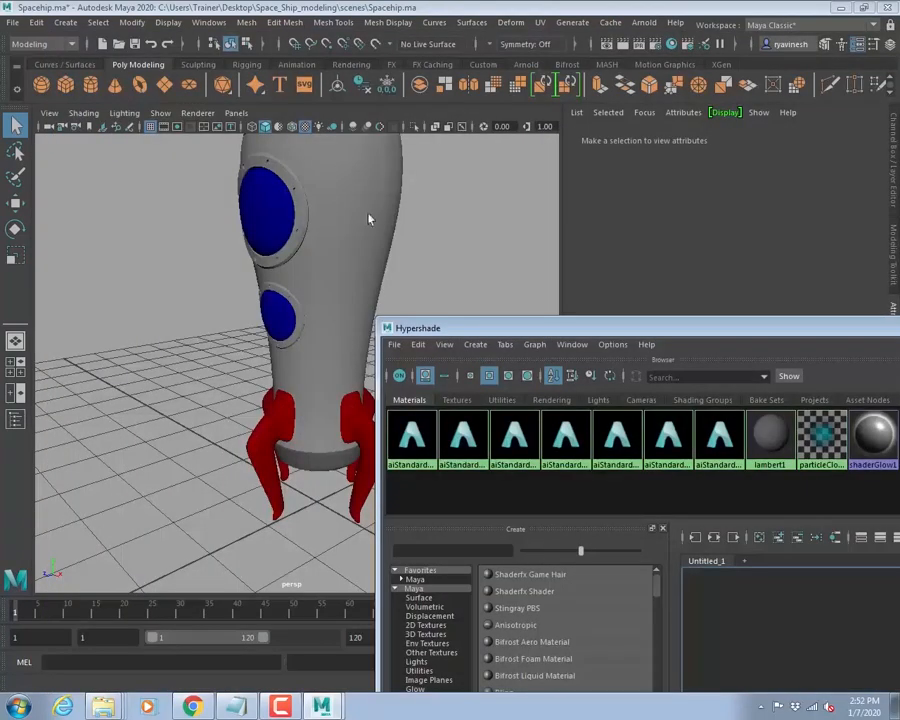
- Select the rocket body faces that use the aiStandardSurface2 material and display the model in wireframe
scroll(377, 238, "down", 3)
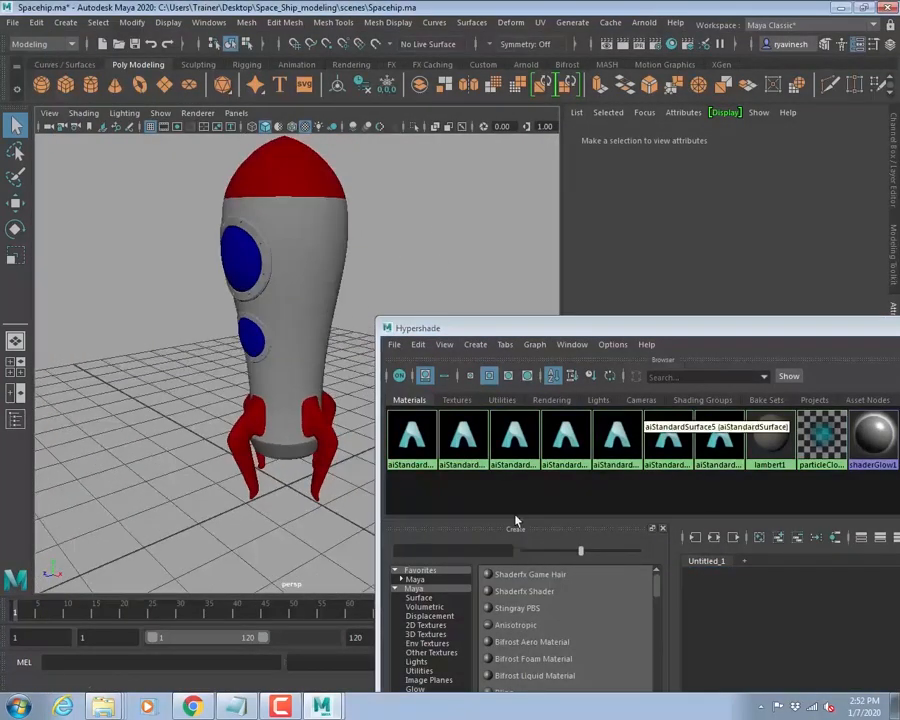
left_click(464, 440)
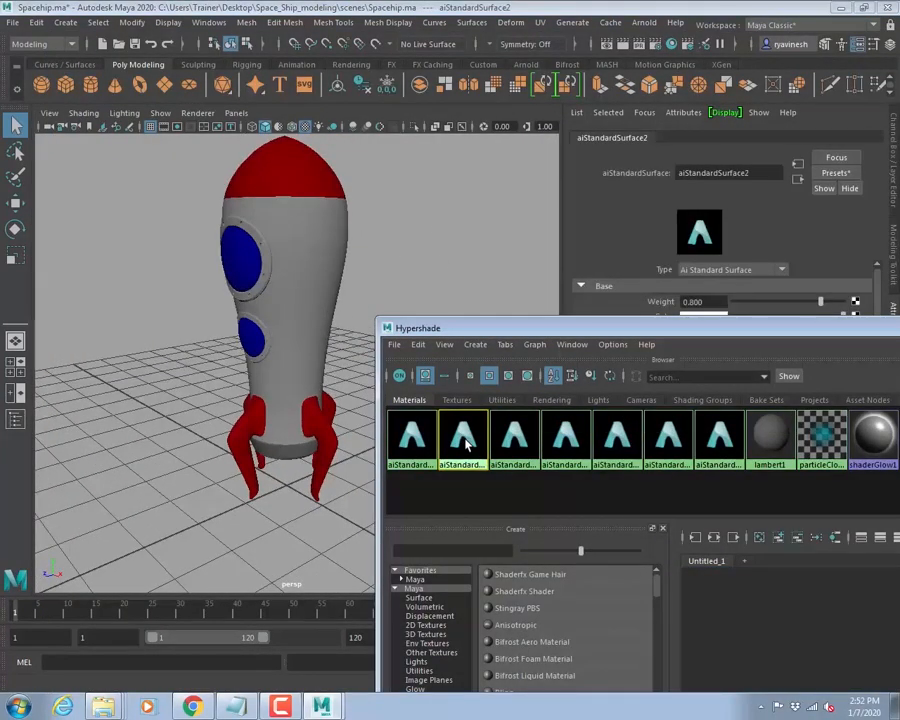
right_click(464, 441)
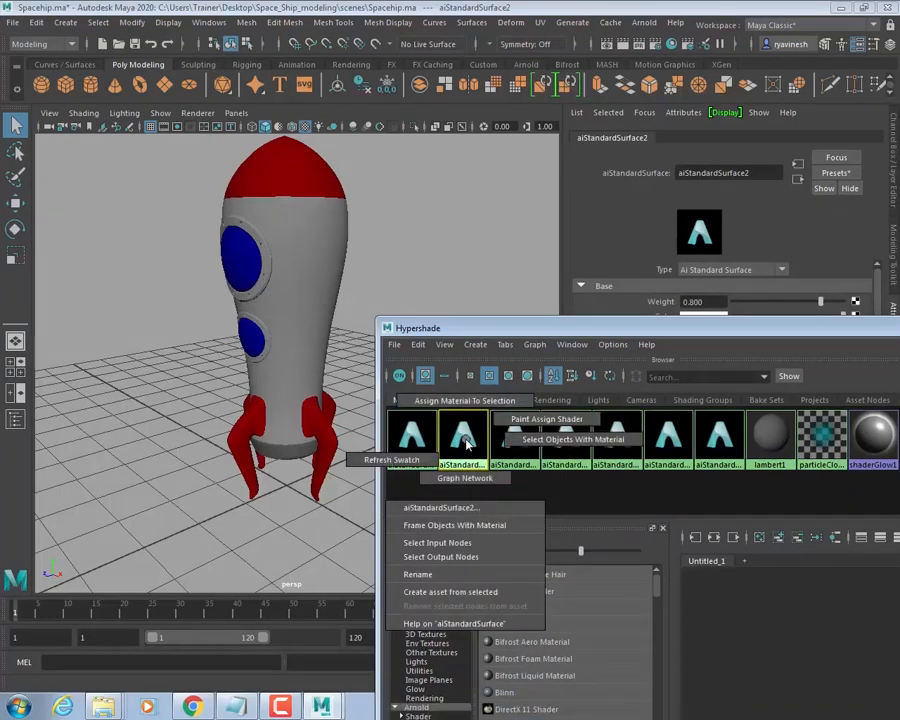
left_click(540, 442)
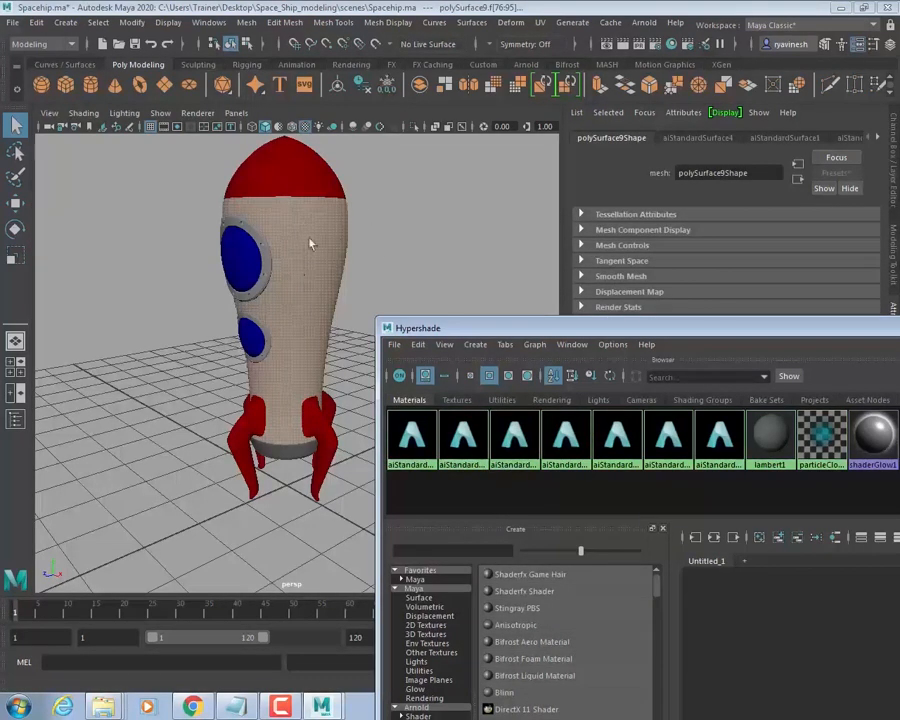
key("4")
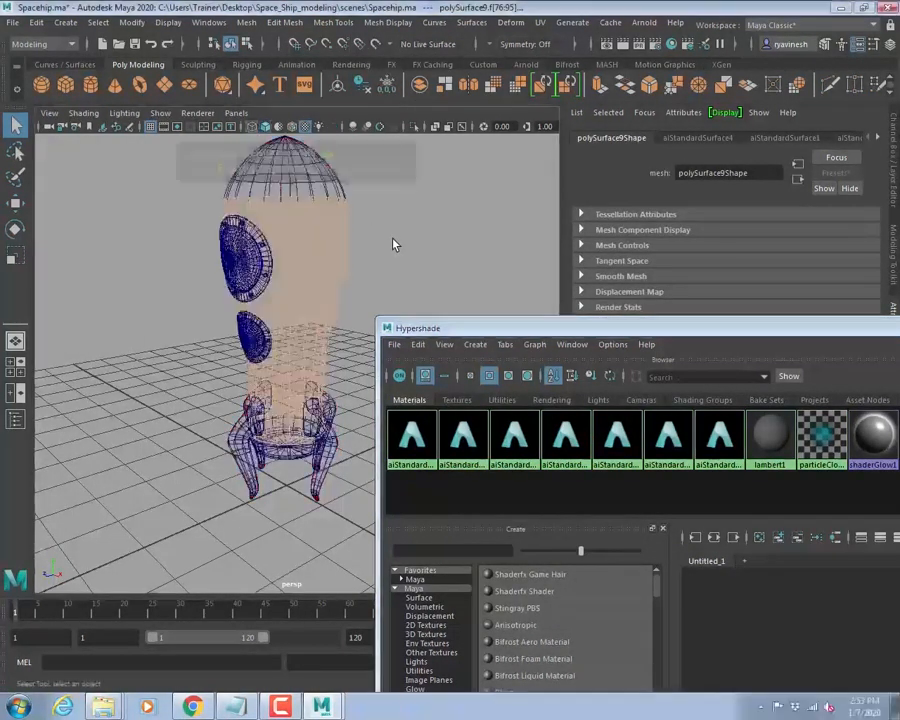
left_click_drag(398, 240, 301, 291, "alt")
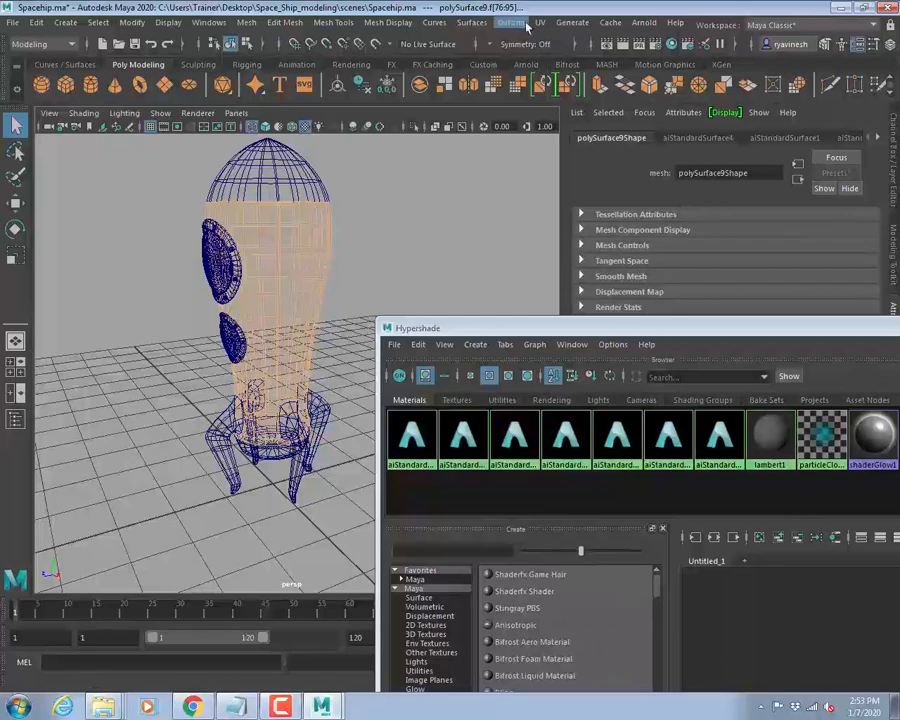
- Project planar UVs onto the selected body faces from the X axis, fitted to the bounding box, and close the Hypershade
left_click(540, 23)
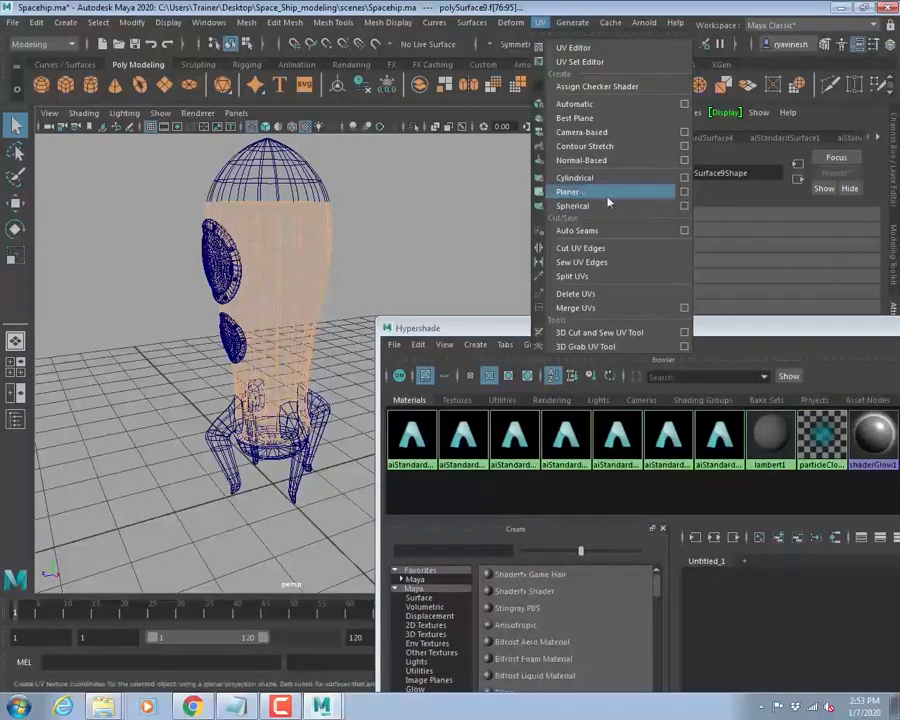
left_click(683, 192)
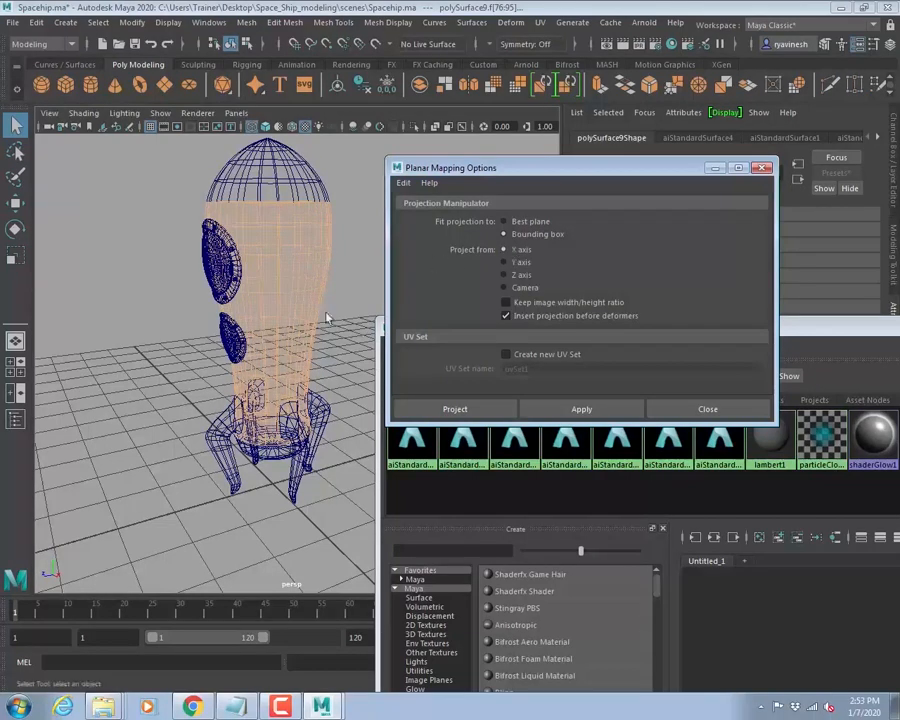
left_click(456, 409)
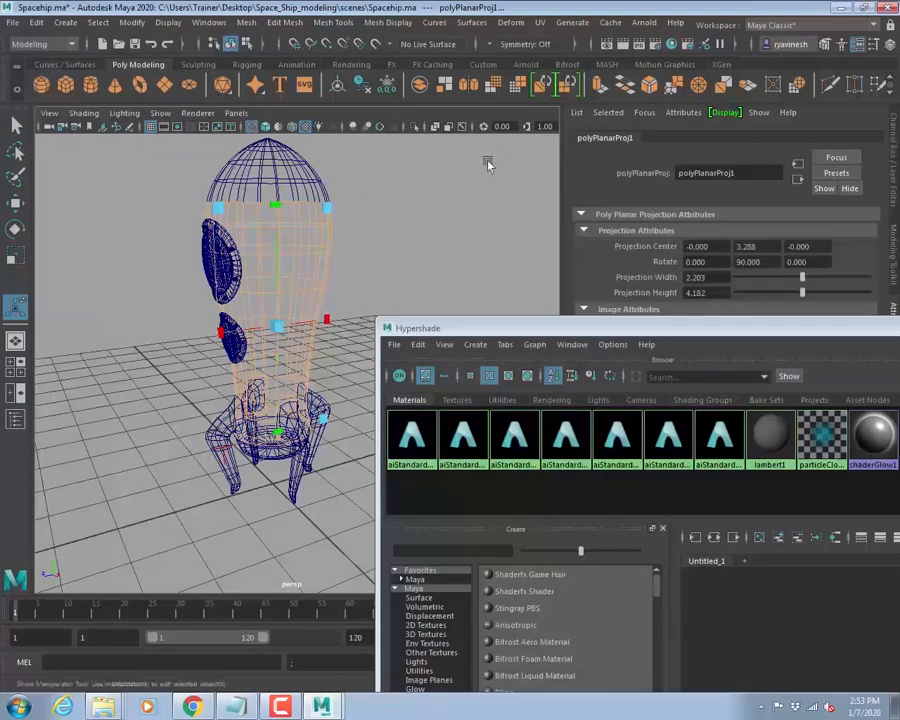
left_click(442, 217)
left_click_drag(346, 317, 345, 316)
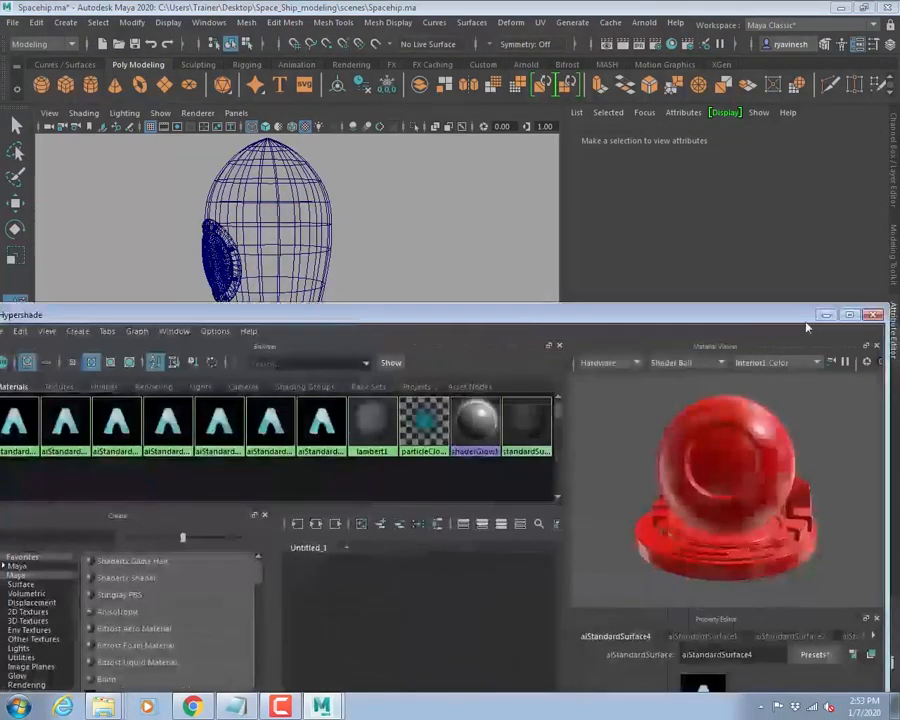
left_click(873, 315)
- Select the rocket mesh and connect a Ramp texture to the base color of its aiStandardSurface2 material
right_click_drag(309, 207, 297, 221)
left_click(297, 221)
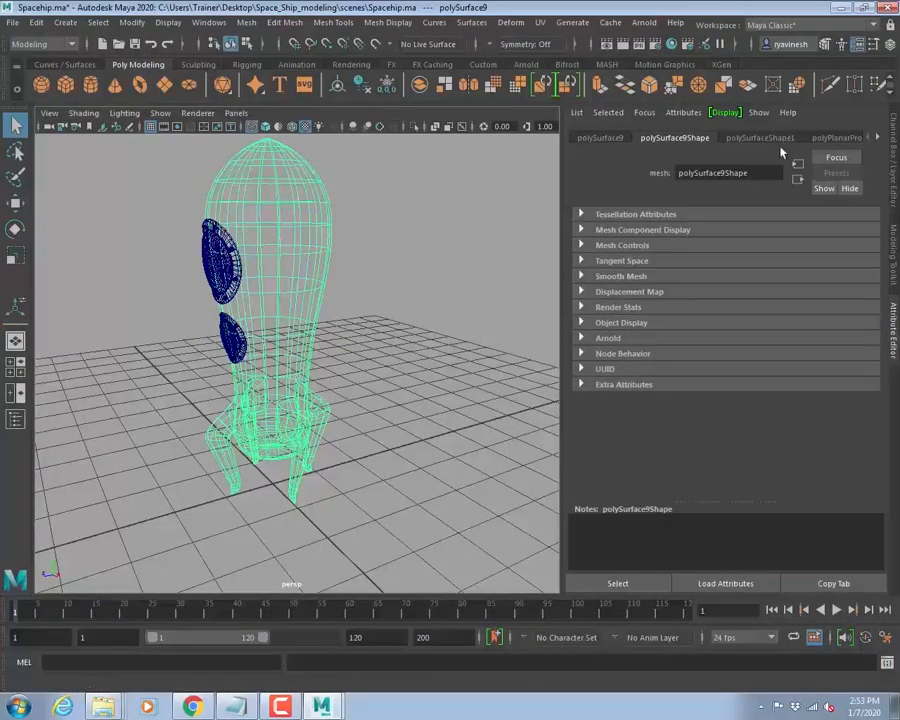
left_click(877, 138)
left_click(877, 138)
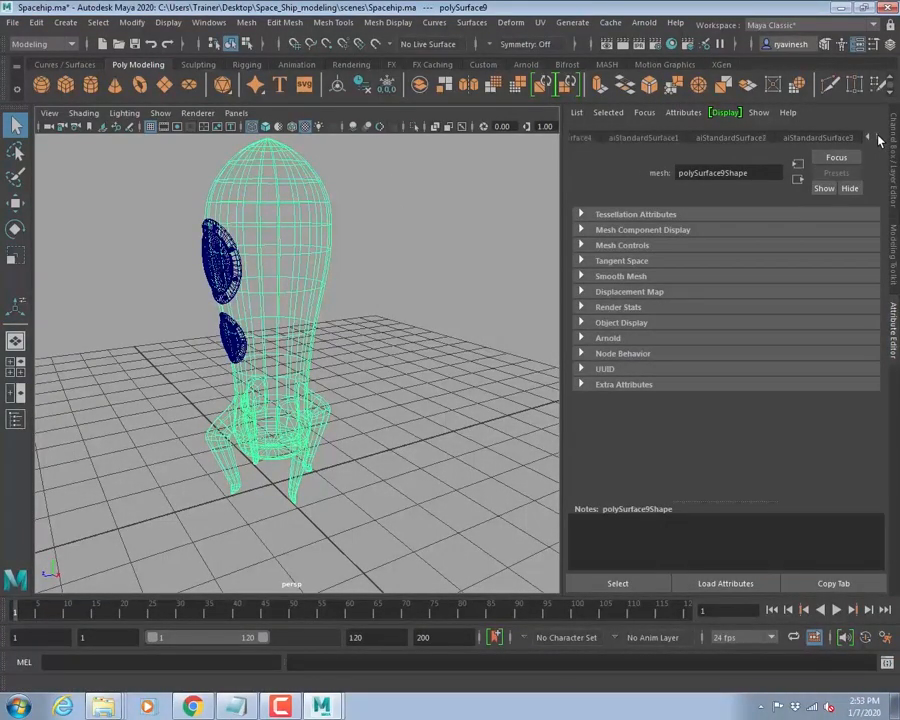
left_click(725, 145)
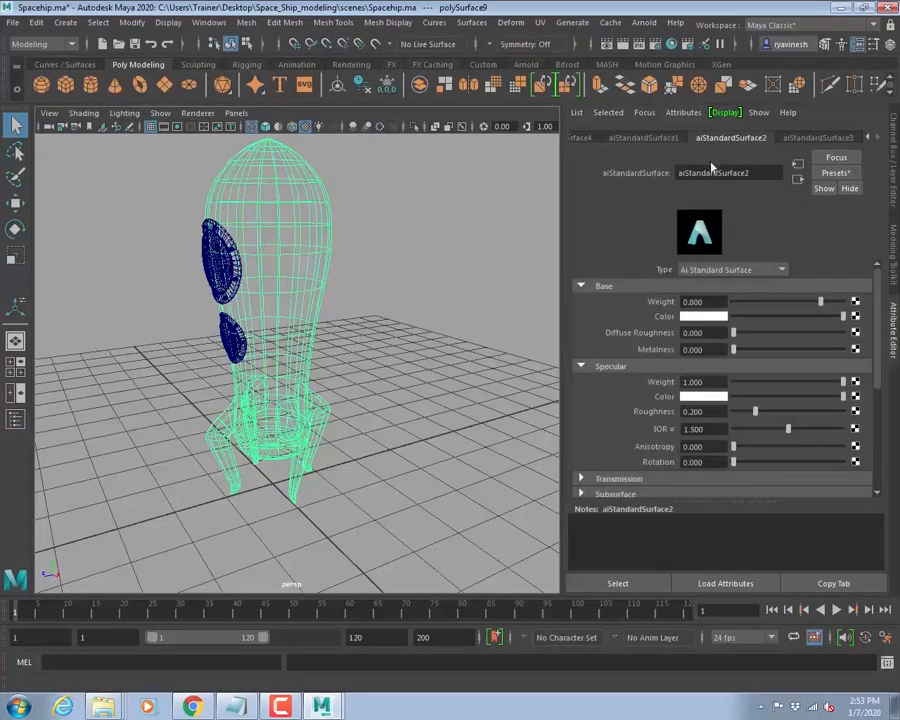
left_click(855, 317)
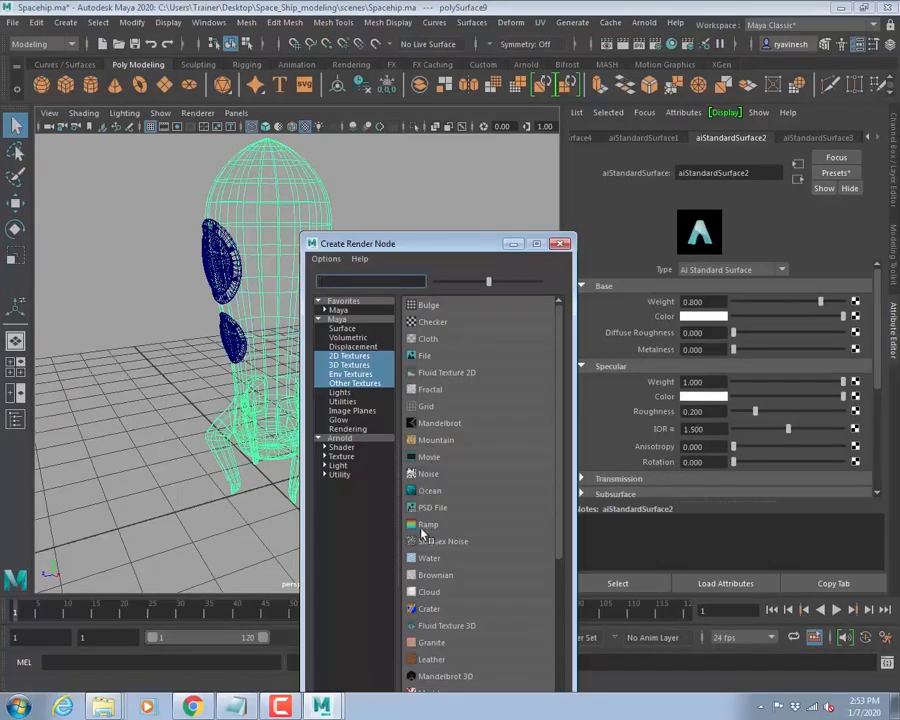
left_click(428, 526)
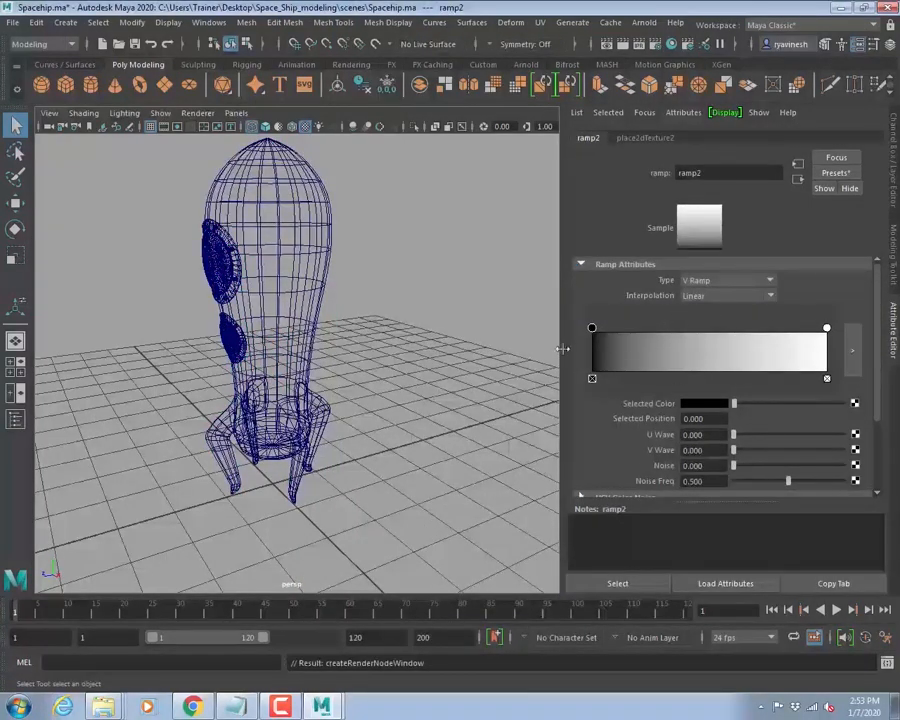
- Set the ramp's black color stop to a pale pink and check the gradient on the rocket in textured shading
left_click(711, 405)
left_click(657, 368)
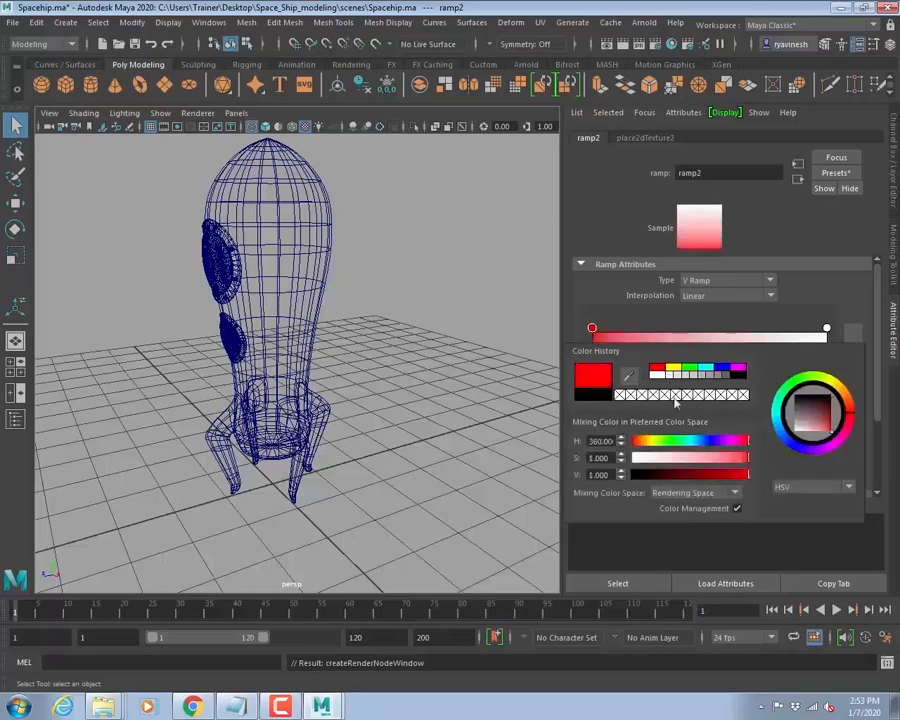
left_click_drag(698, 460, 675, 460)
left_click(735, 440)
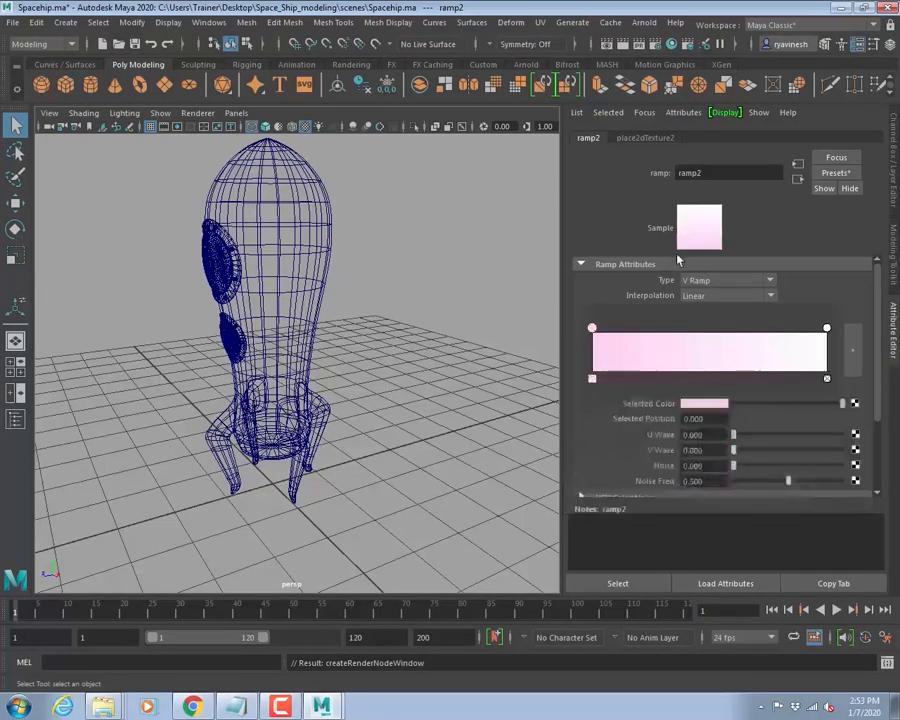
left_click(476, 330)
key("6")
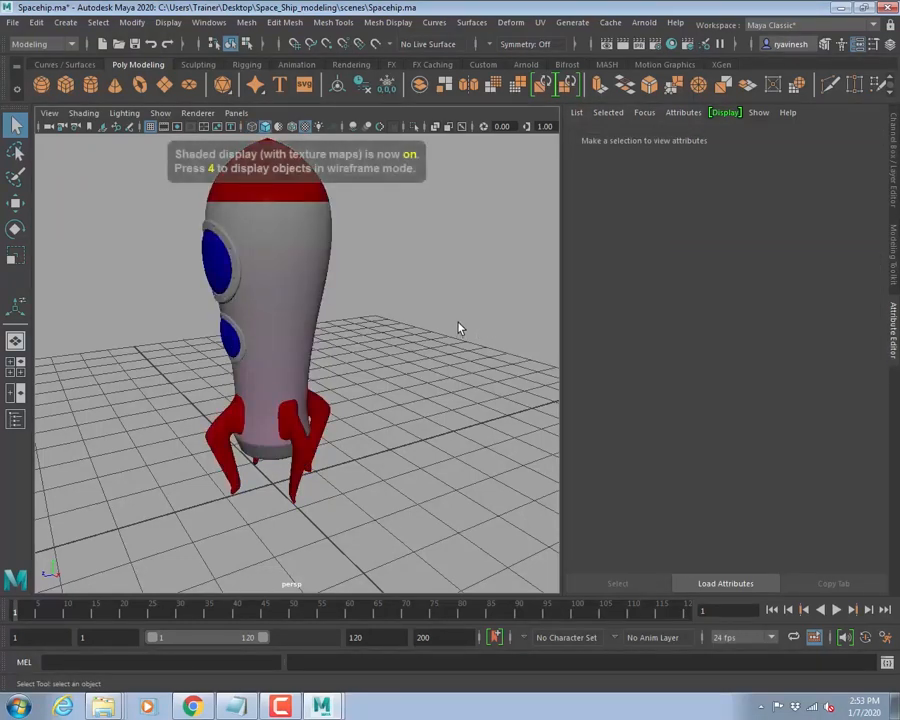
right_click_drag(341, 300, 418, 315, "alt")
middle_click_drag(432, 311, 429, 352, "alt")
left_click_drag(429, 358, 407, 359, "alt")
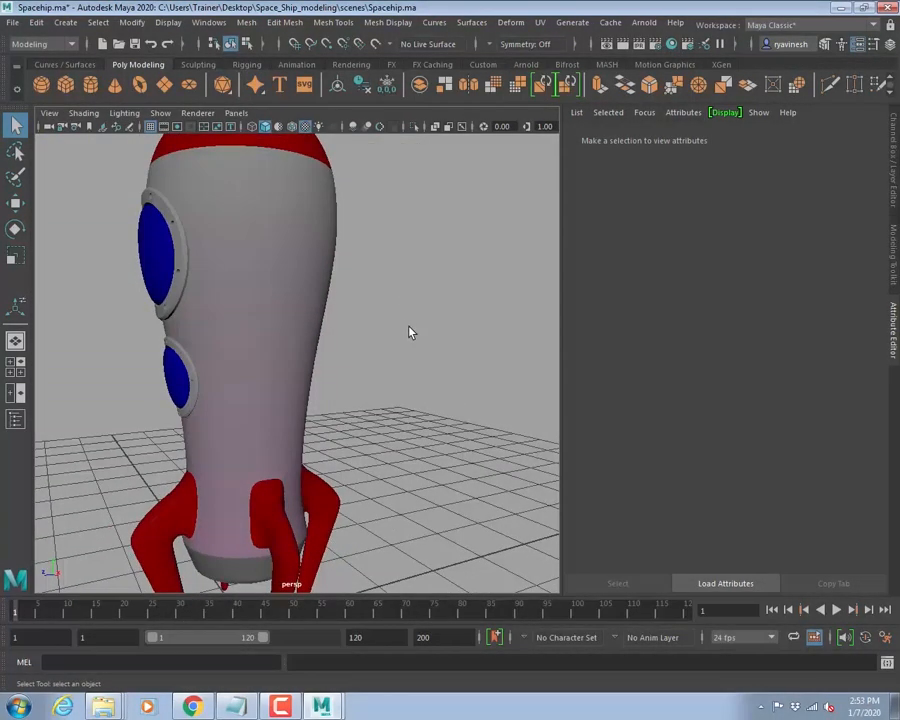
left_click_drag(392, 305, 426, 299, "alt")
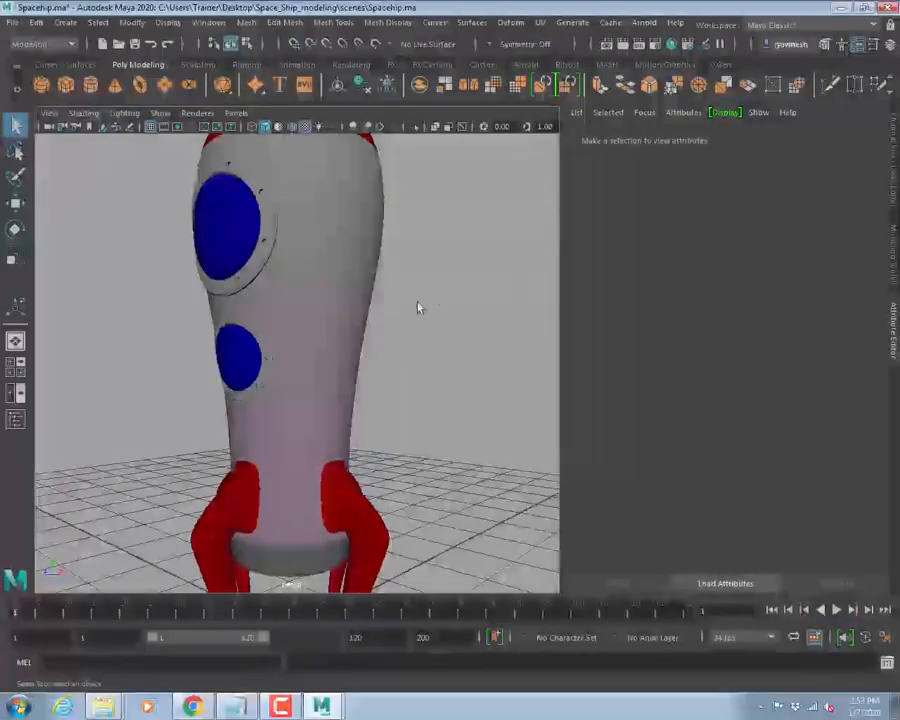
key("f")
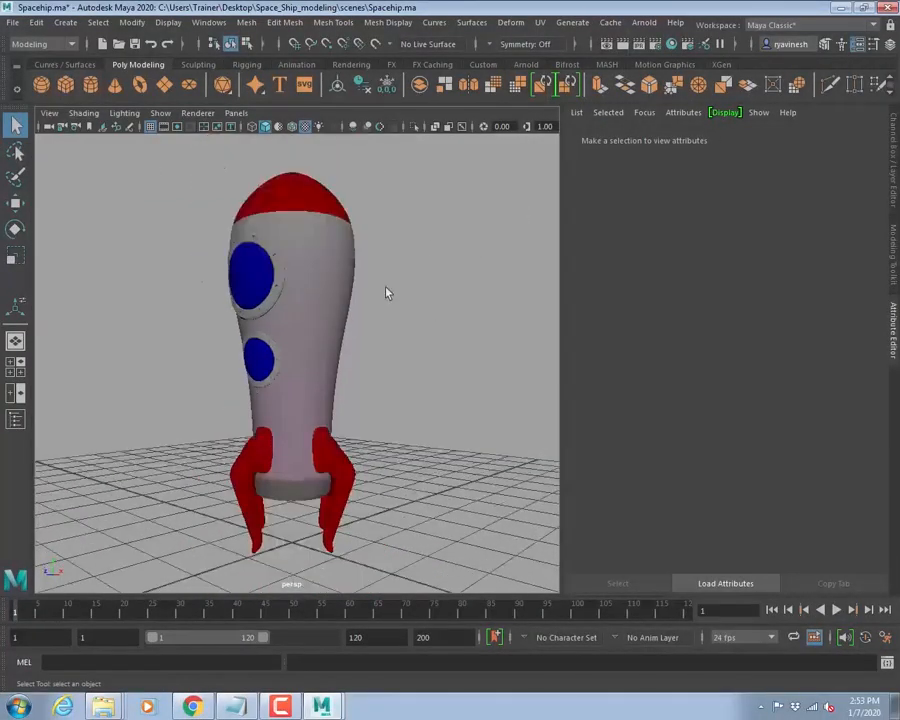
- Open the Hypershade and place its window so the upper part of the rocket stays visible
left_click(212, 23)
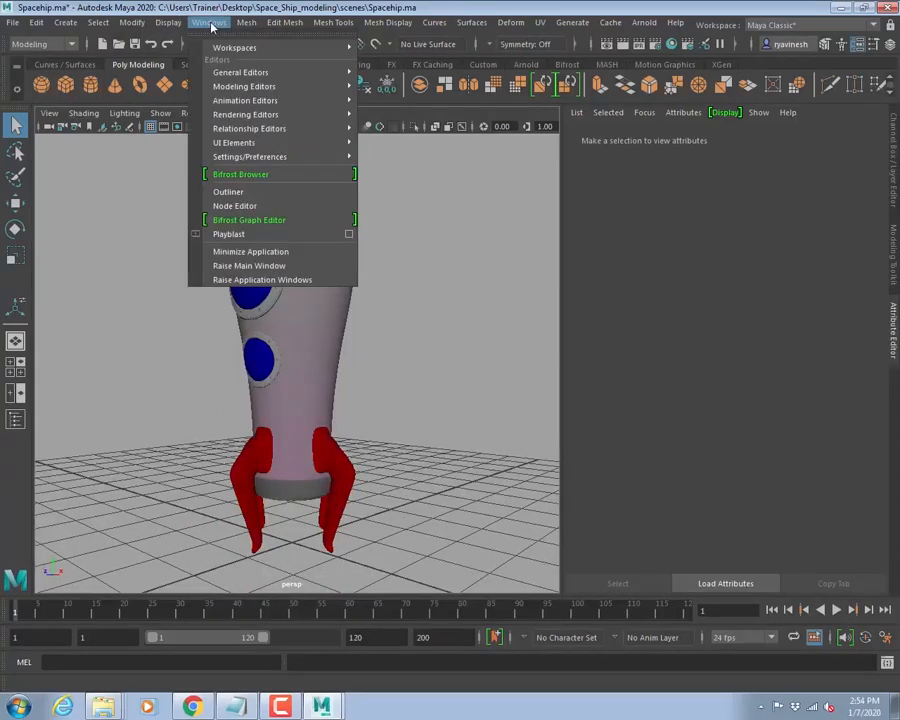
mouse_move(273, 120)
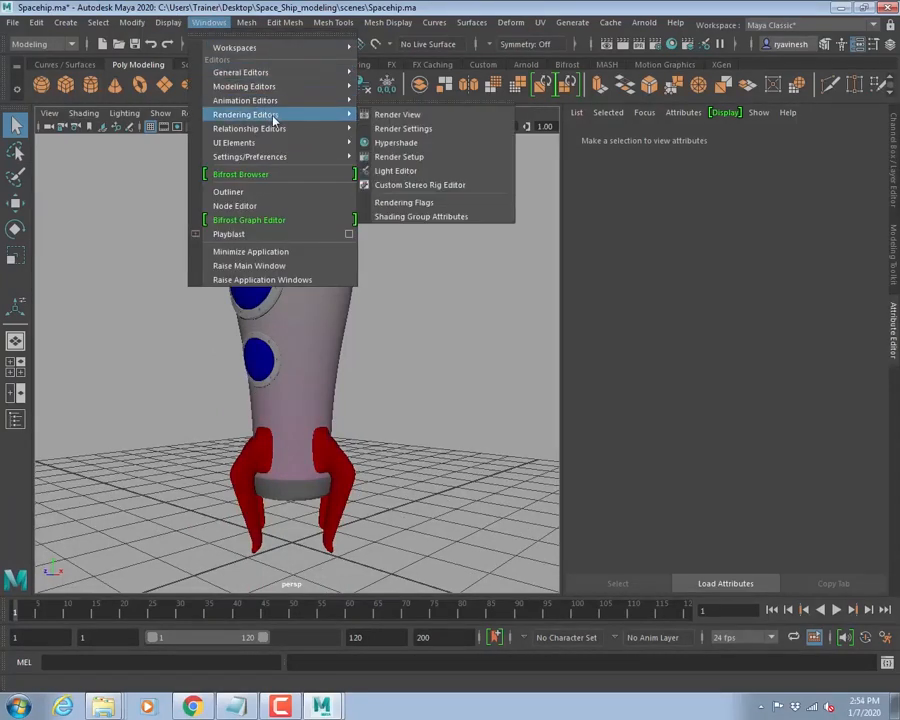
left_click(407, 147)
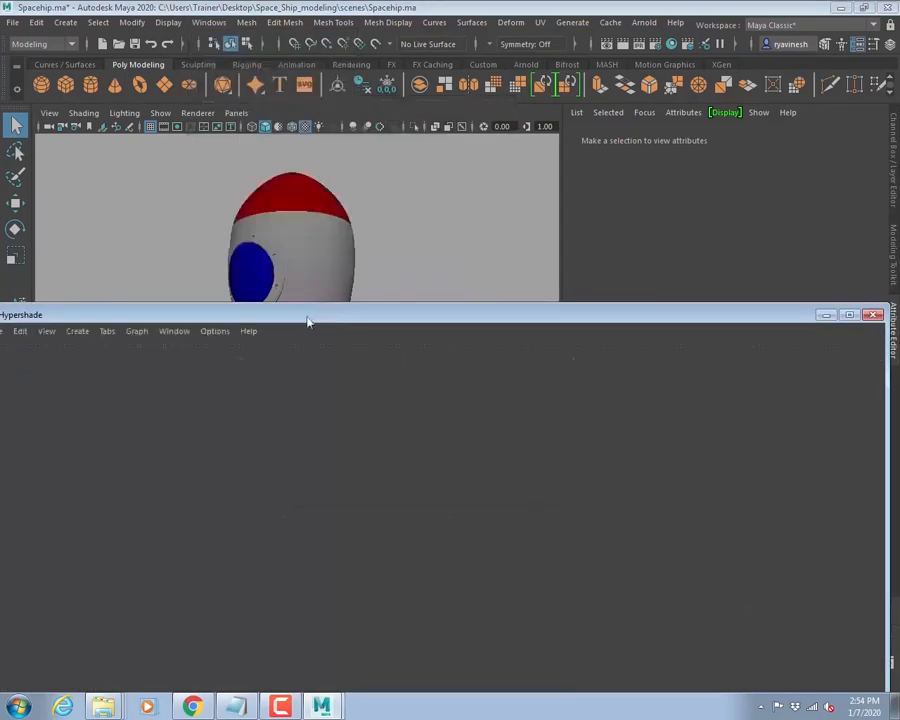
left_click_drag(331, 311, 483, 308)
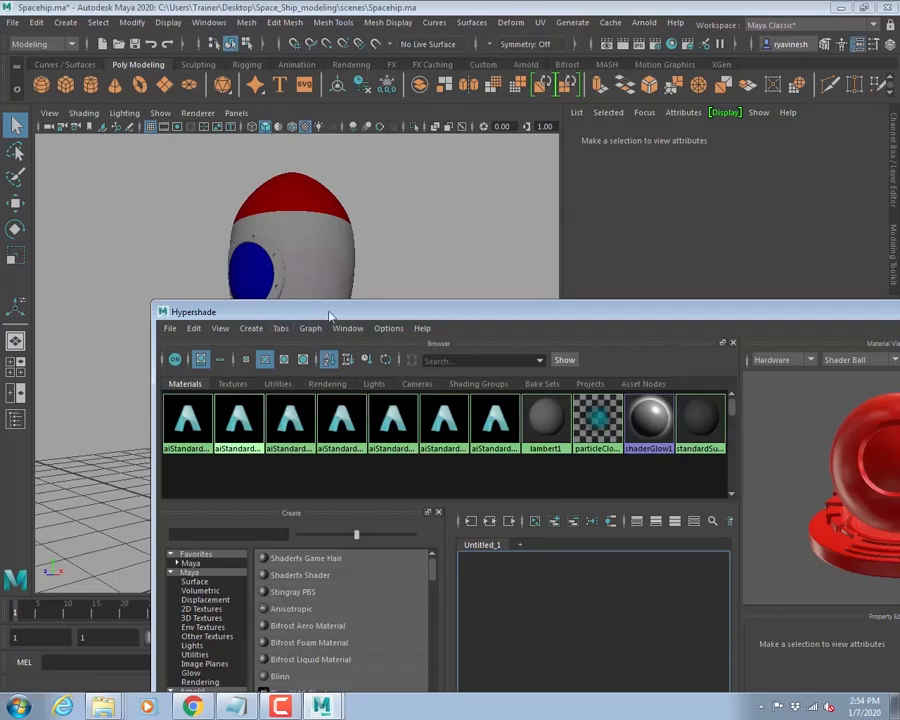
left_click_drag(331, 316, 277, 362)
- Select the faces that use the red aiStandardSurface1 material
left_click(135, 474)
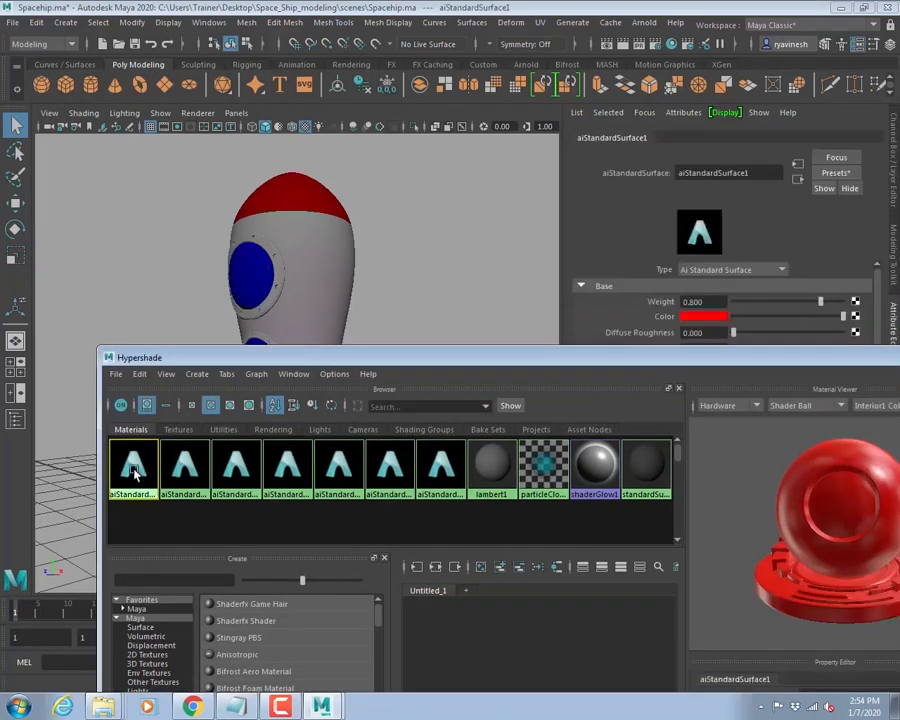
right_click(135, 474)
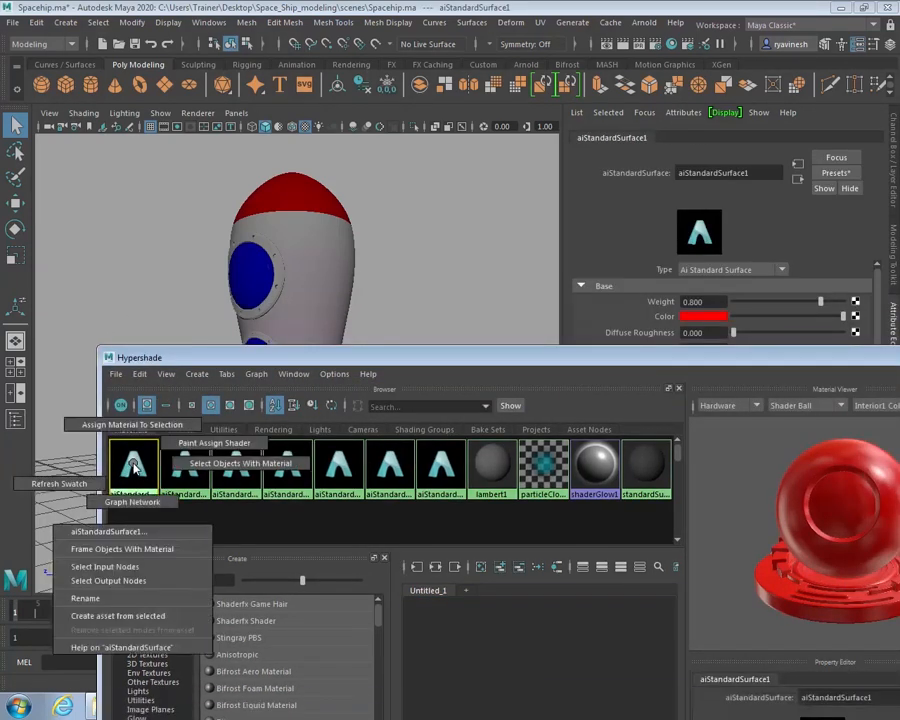
left_click(212, 463)
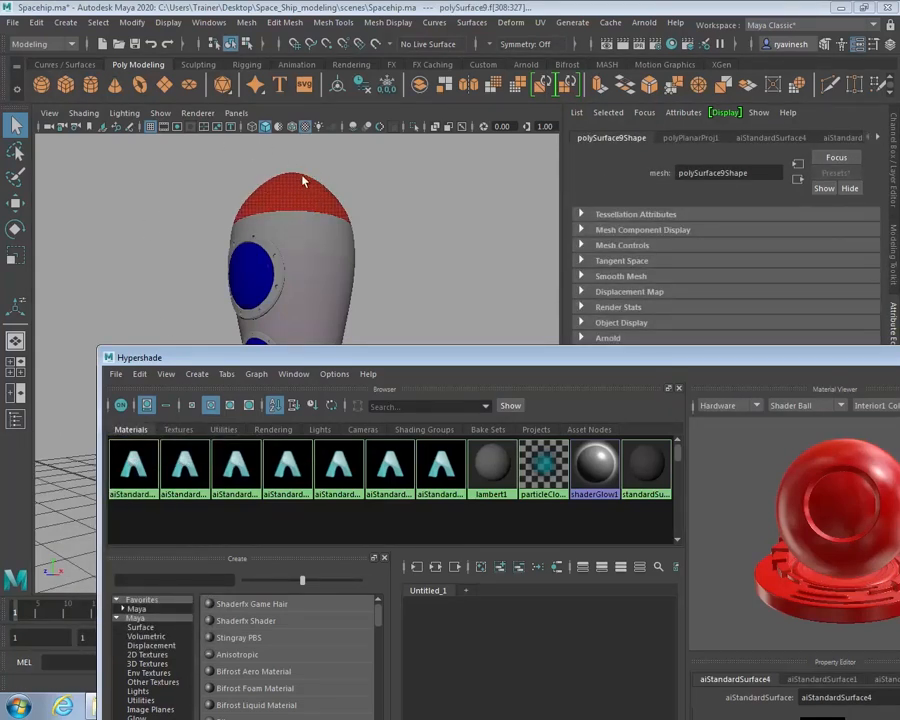
- Select the body faces that use aiStandardSurface2 and project planar UVs onto them from the X axis, fitted to the bounding box
left_click(185, 468)
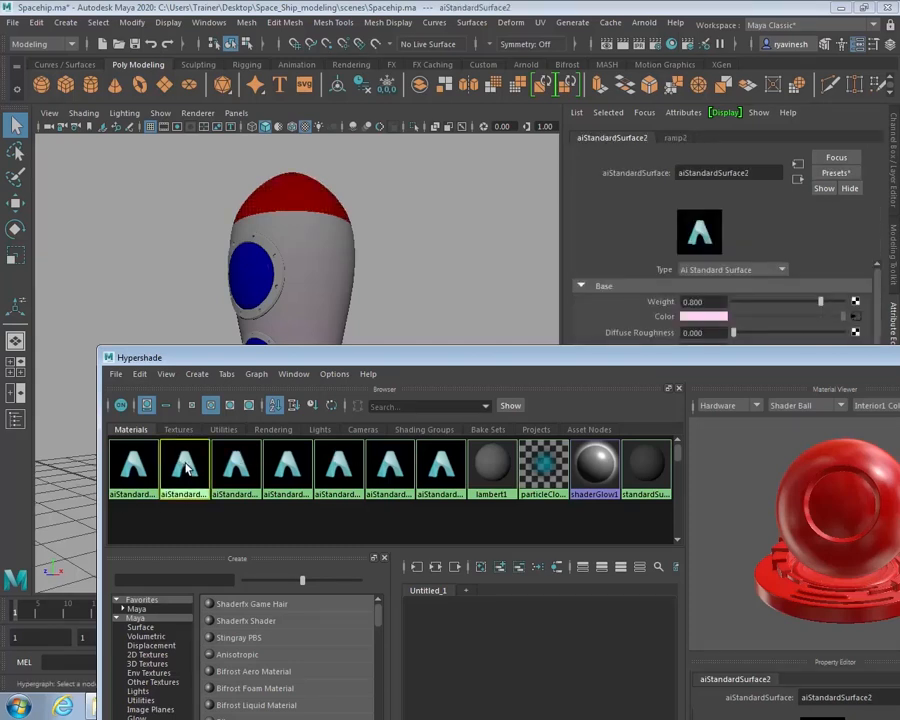
right_click_drag(185, 468, 292, 466)
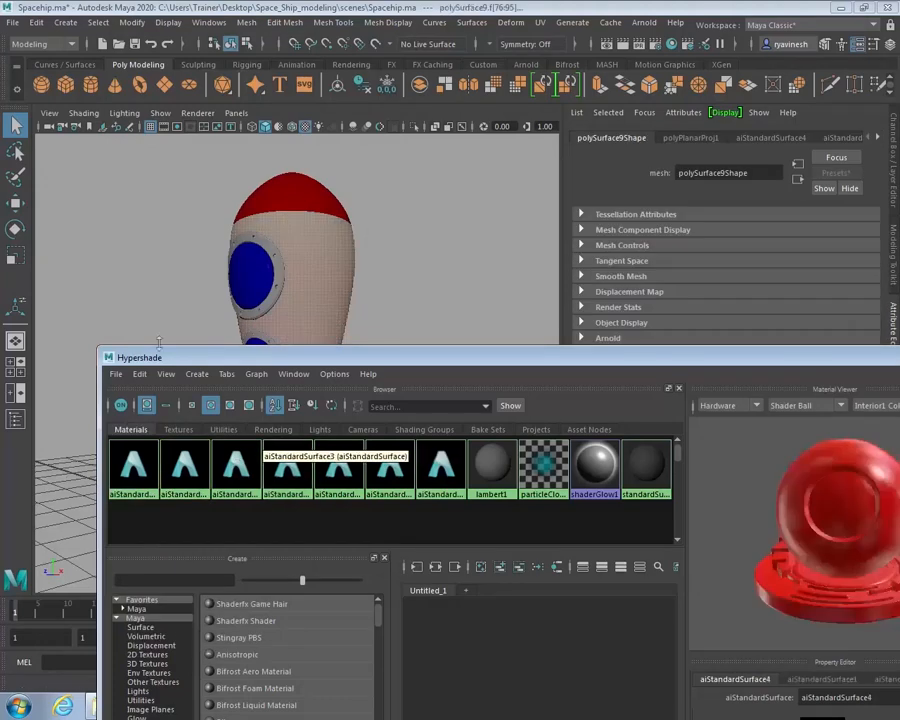
left_click_drag(324, 530, 324, 531)
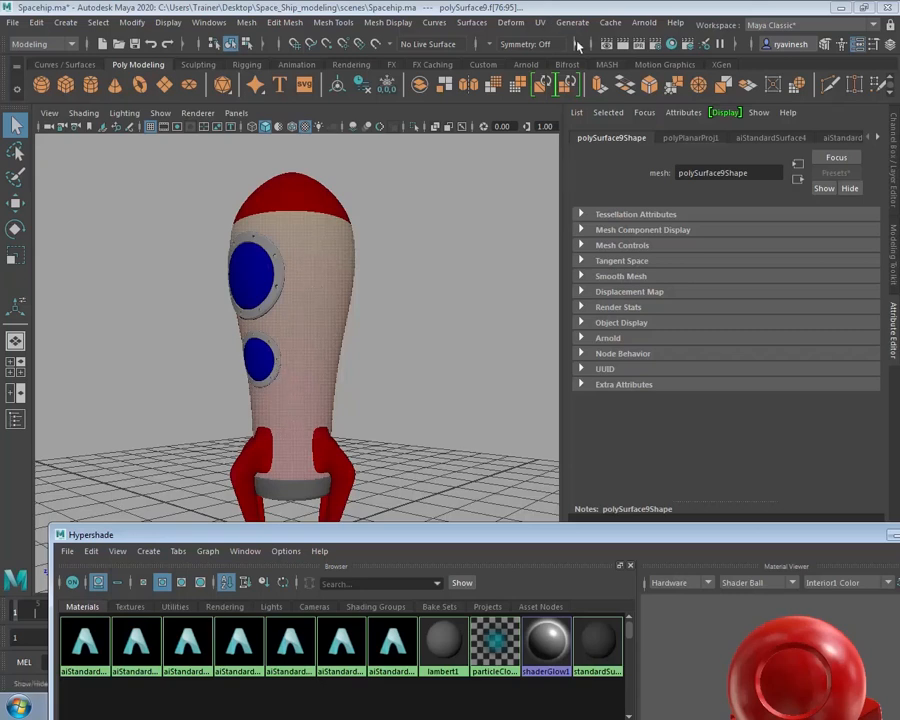
left_click(539, 22)
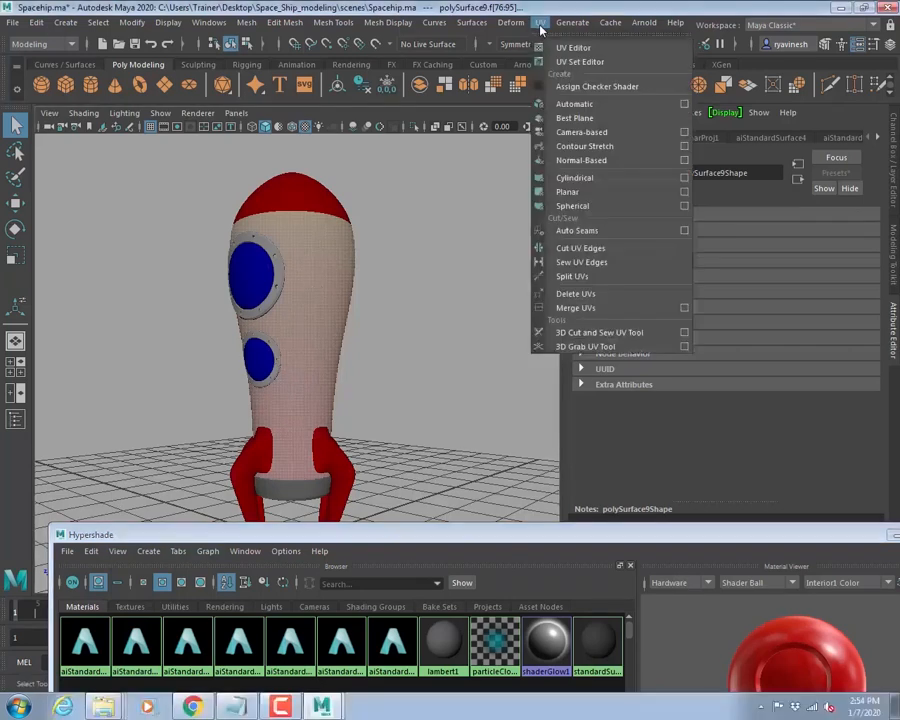
left_click(685, 193)
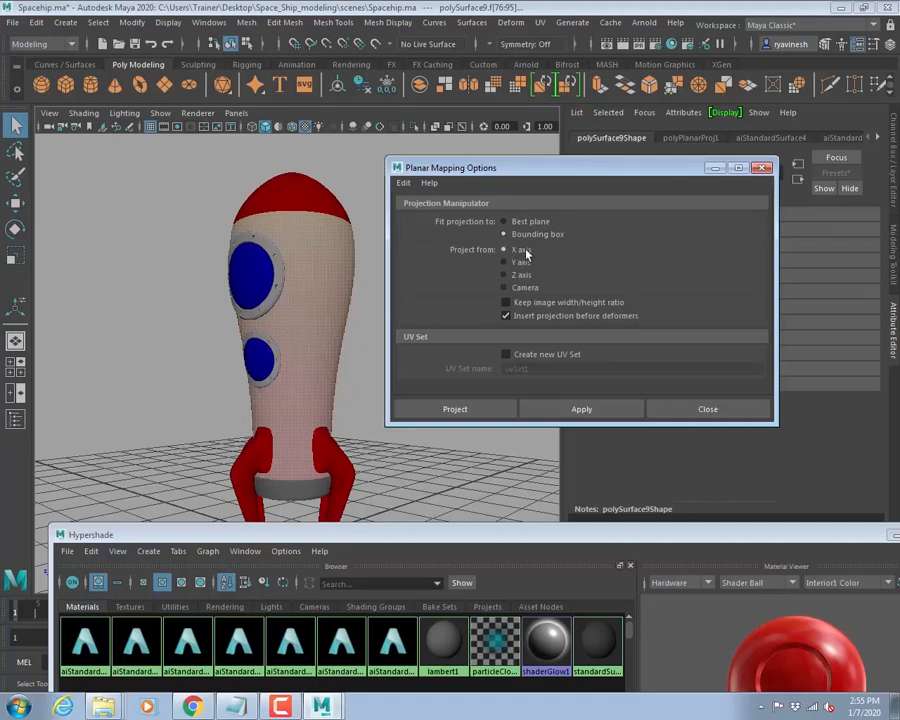
left_click(473, 410)
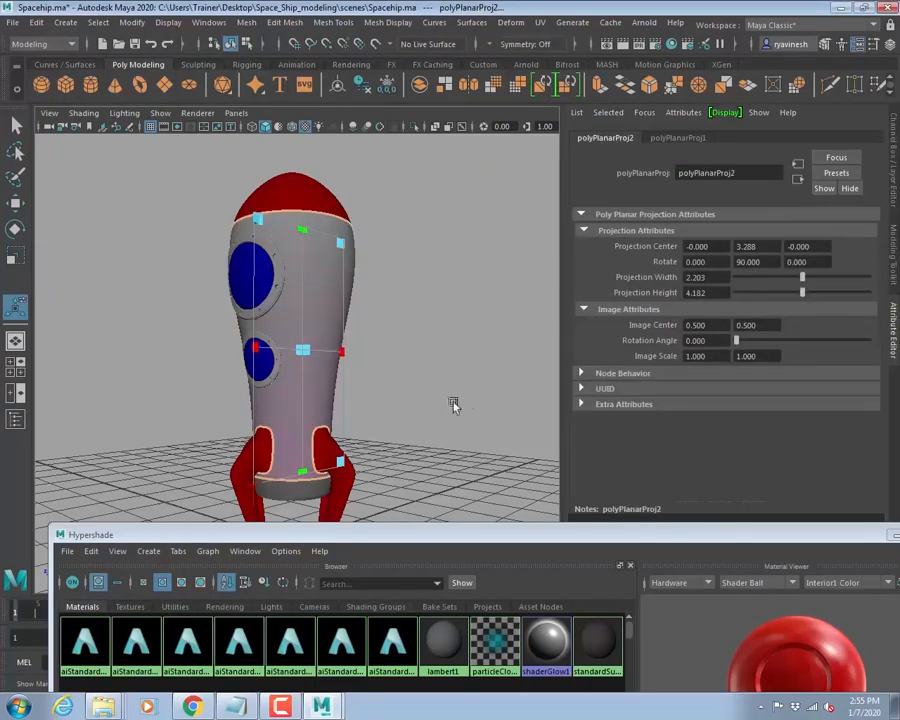
left_click_drag(454, 404, 474, 386, "alt")
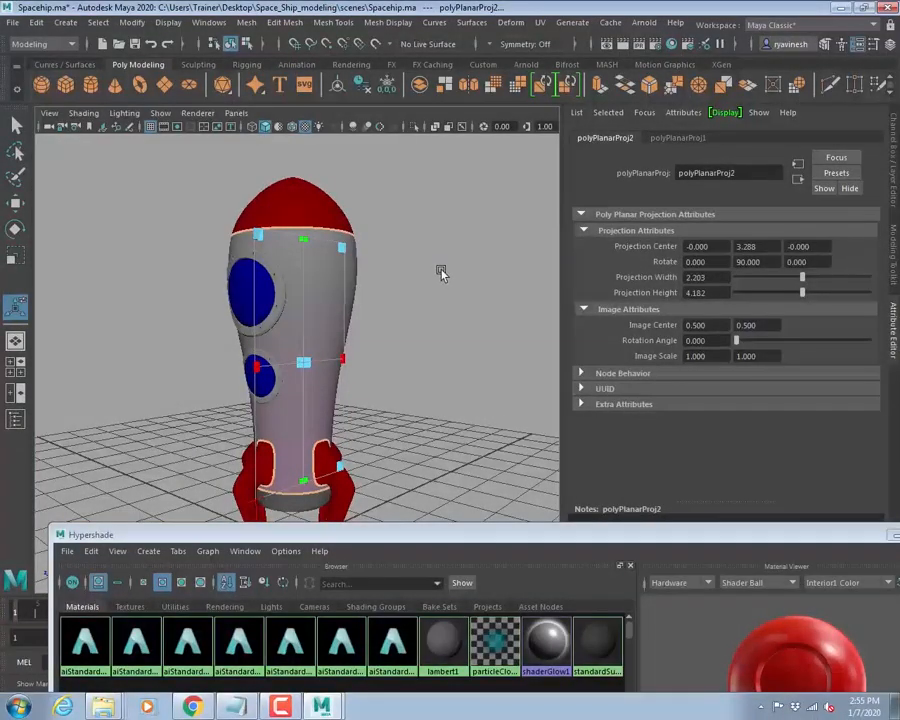
- Break the ramp2 connection from the base color of the rocket body's aiStandardSurface2 material
left_click(440, 274)
left_click(333, 288)
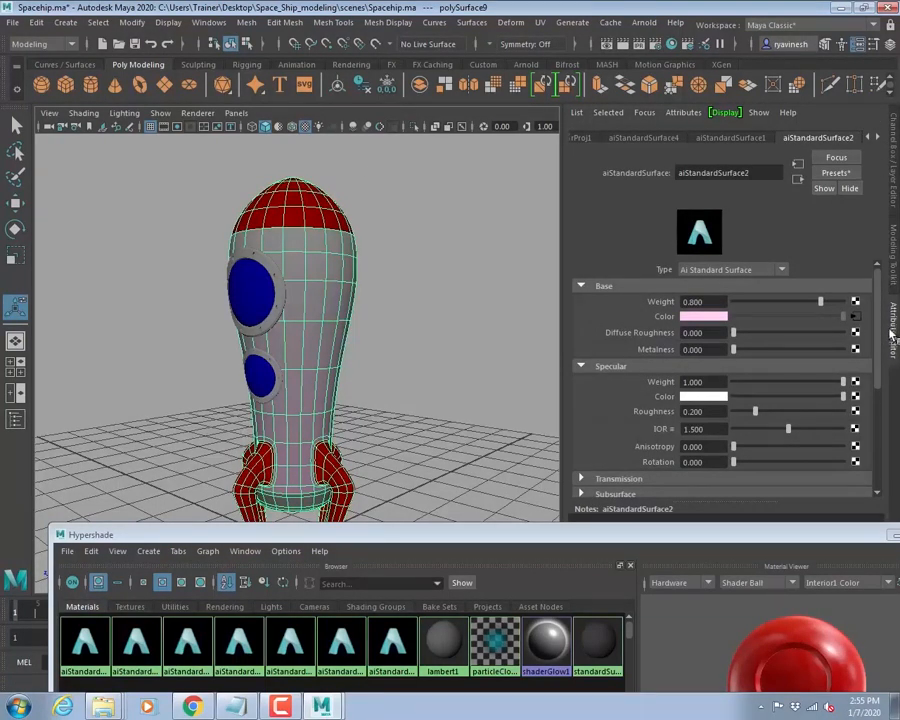
right_click(695, 316)
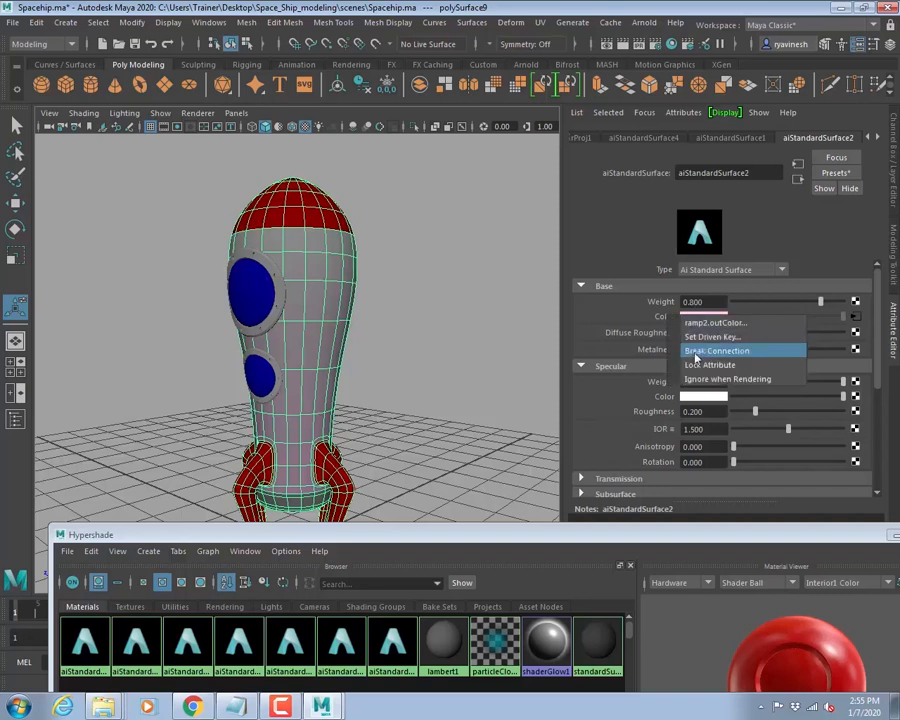
left_click(698, 352)
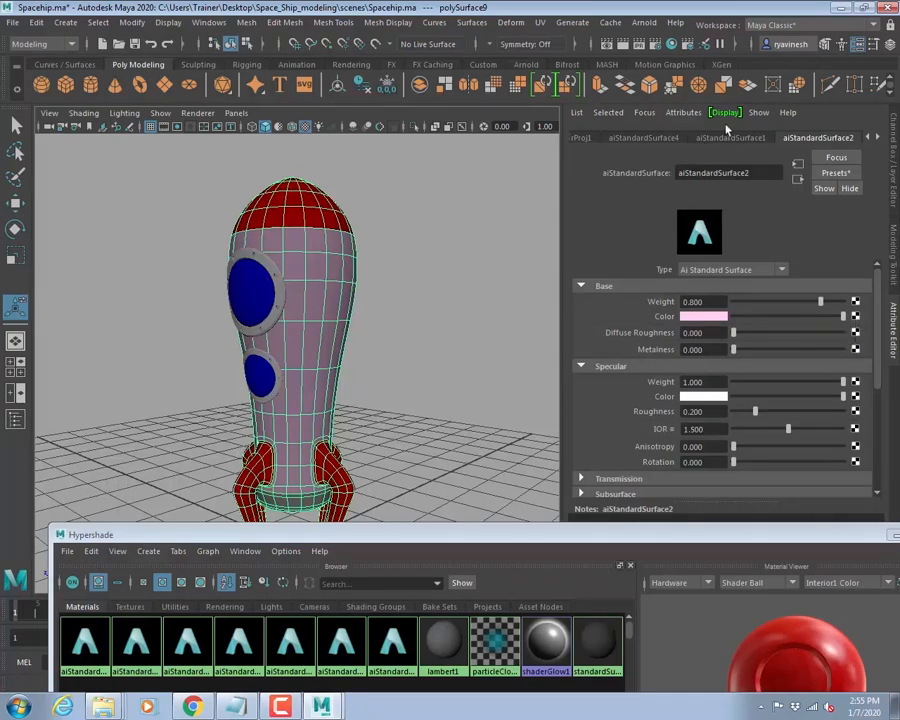
- Look through the rocket mesh's attribute nodes, including its shape, planar projections and assigned surface materials
left_click(645, 138)
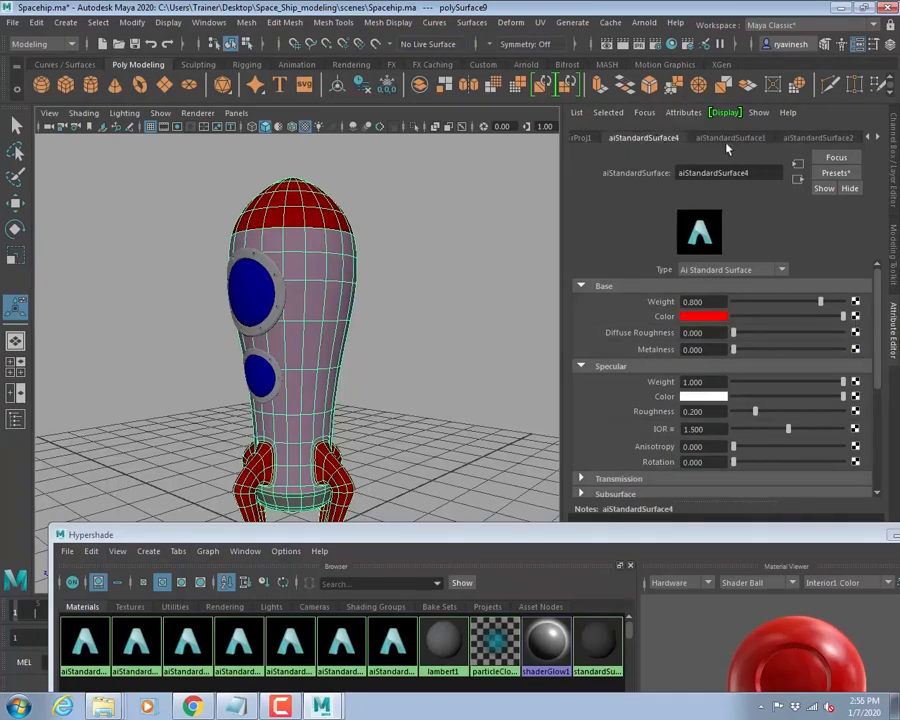
left_click(410, 285)
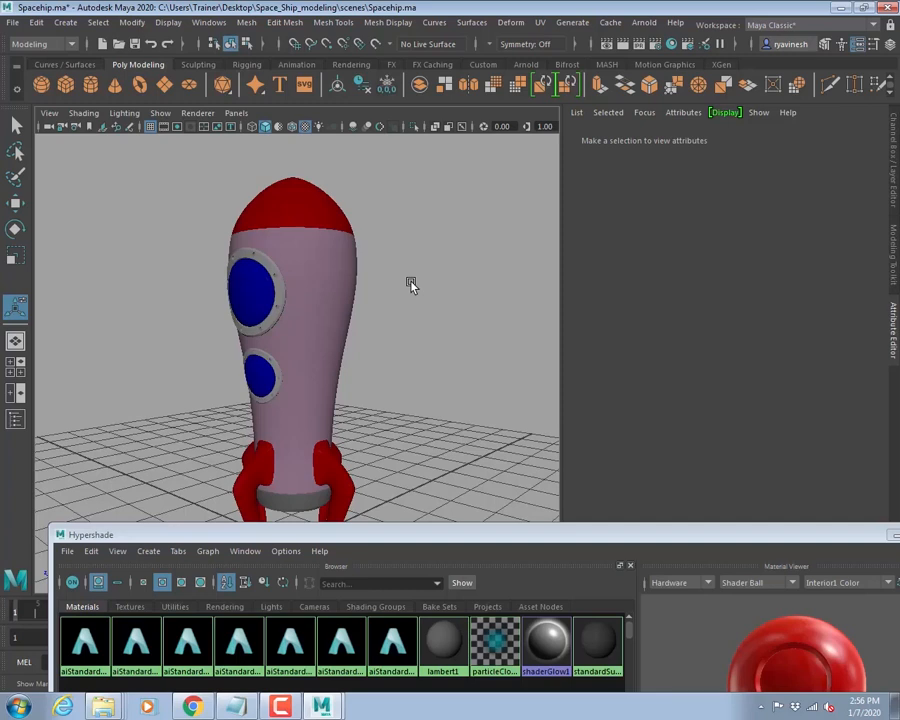
left_click(895, 318)
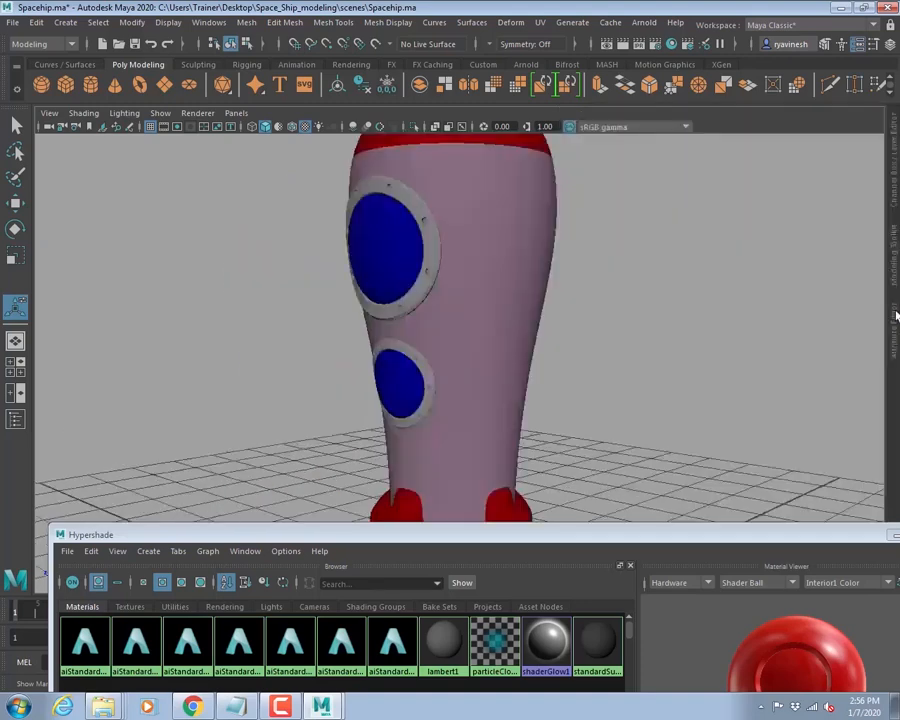
left_click(497, 297)
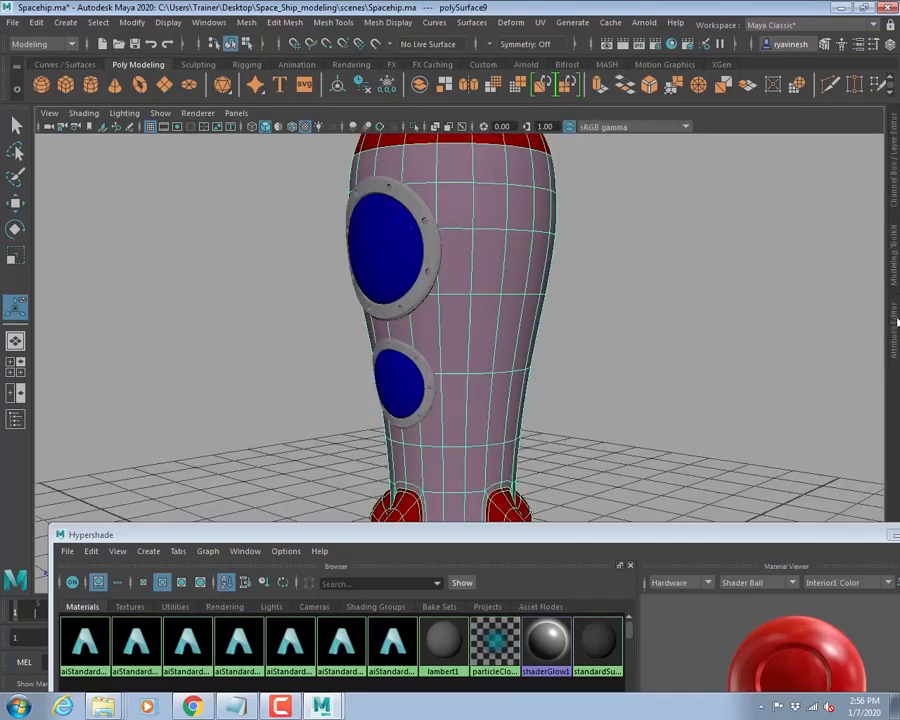
left_click(895, 321)
left_click(761, 139)
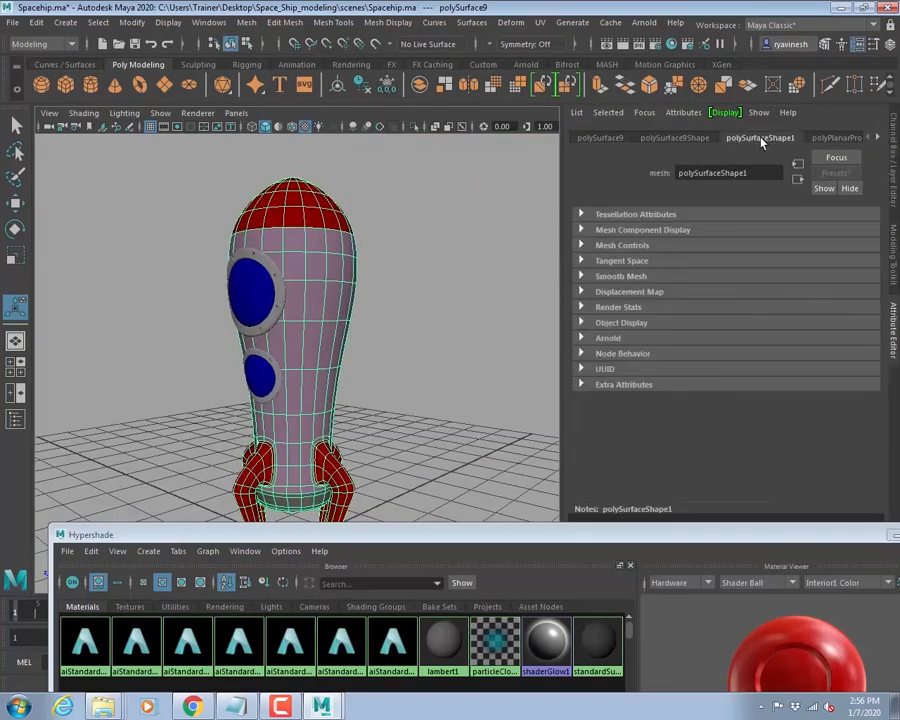
left_click(464, 267)
left_click(895, 320)
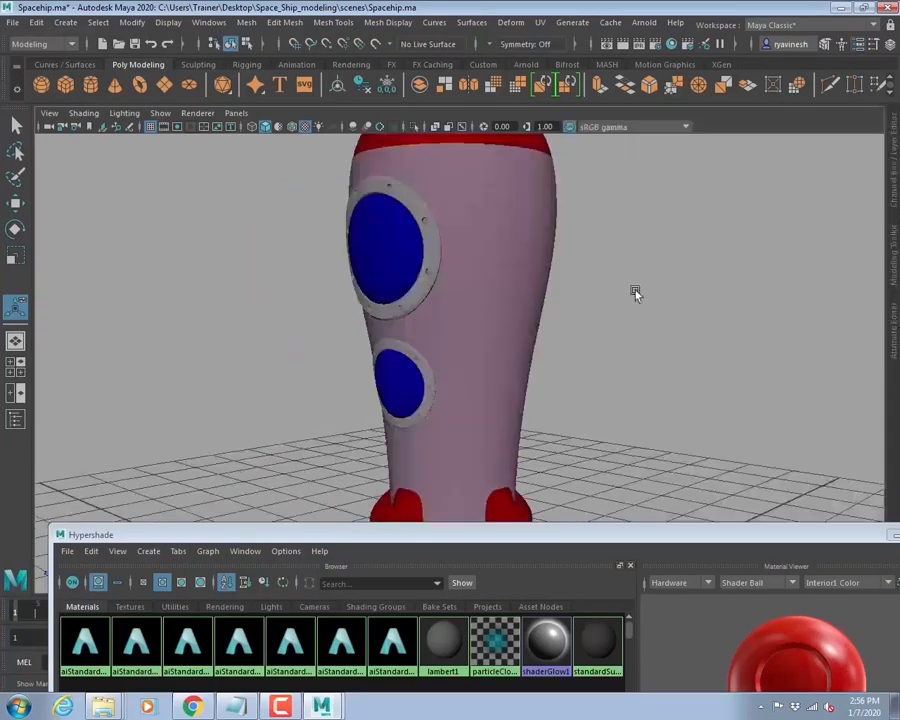
left_click(535, 218)
left_click(890, 324)
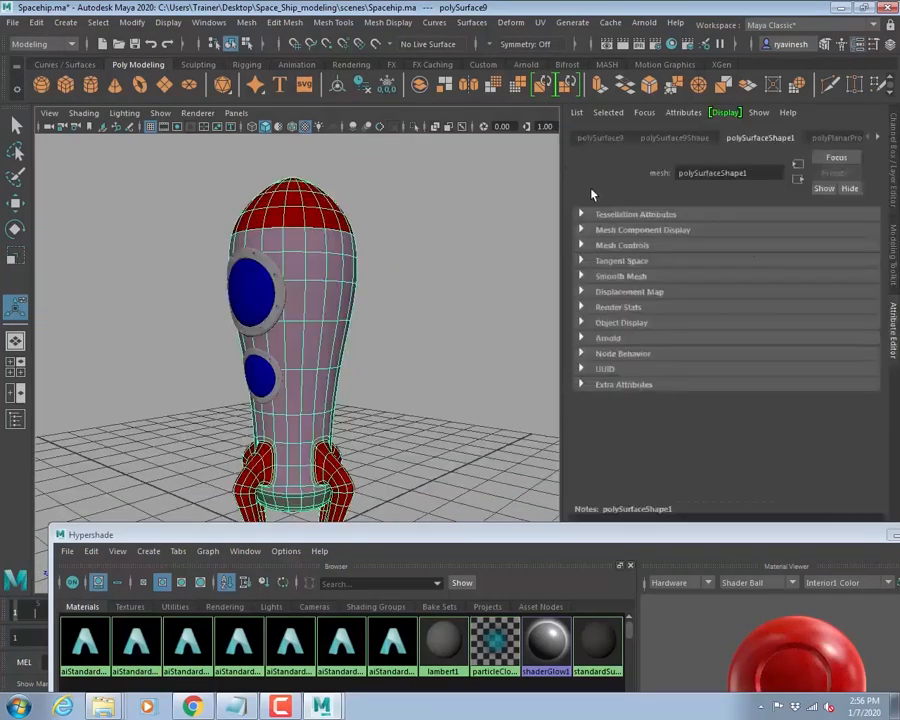
left_click(600, 138)
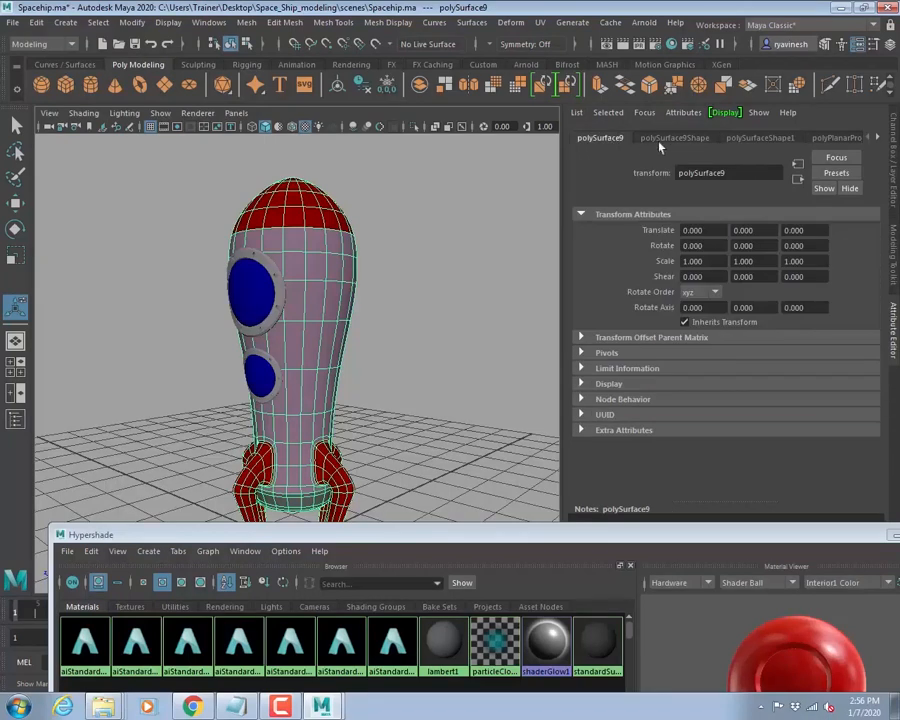
left_click(675, 138)
left_click(836, 138)
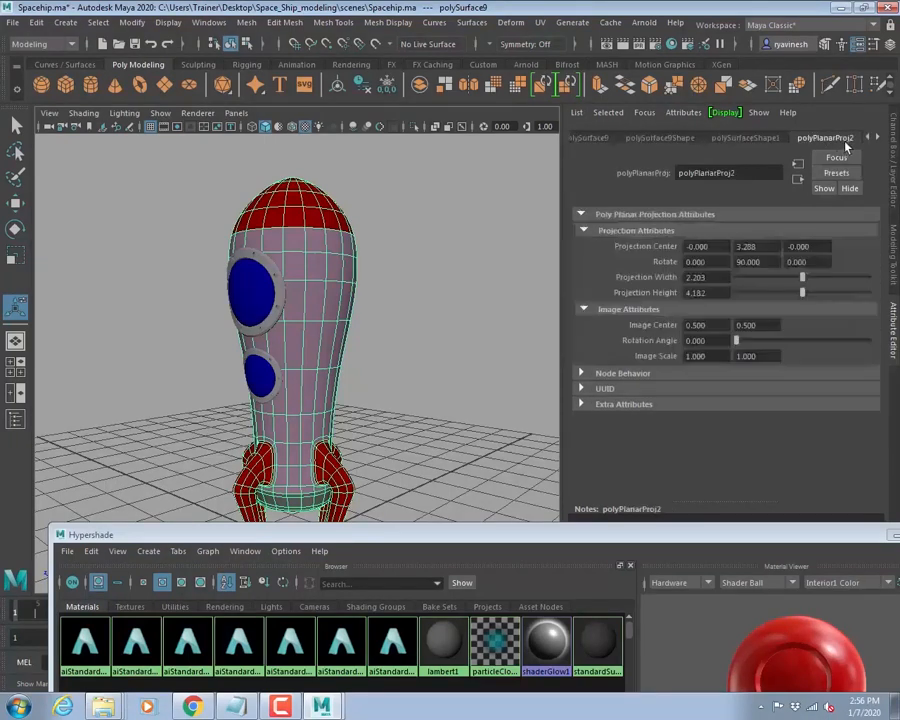
left_click(878, 140)
left_click(878, 140)
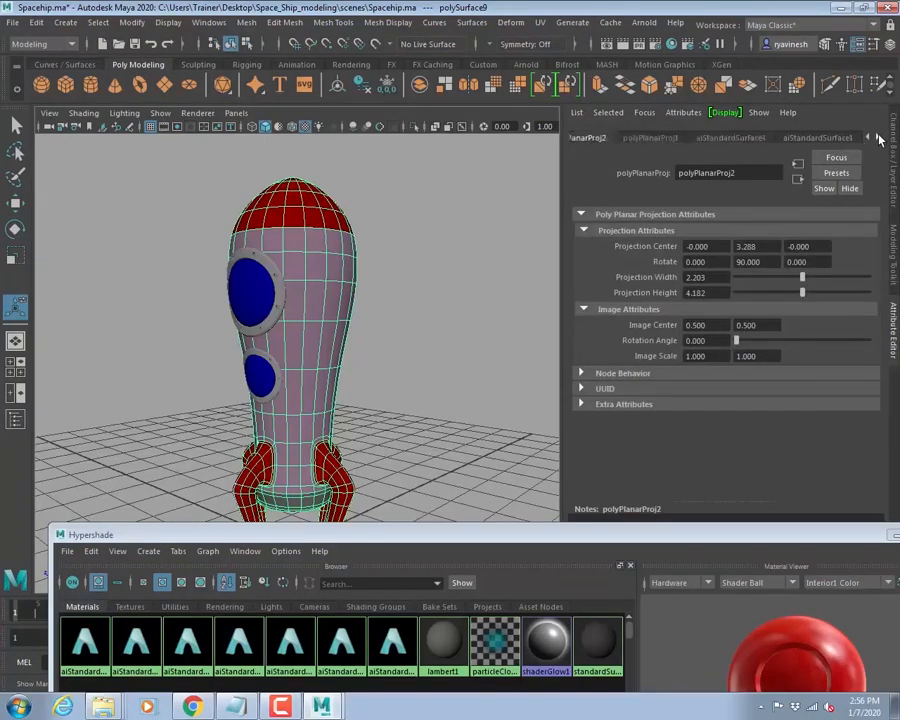
left_click(878, 140)
left_click(631, 142)
left_click(577, 139)
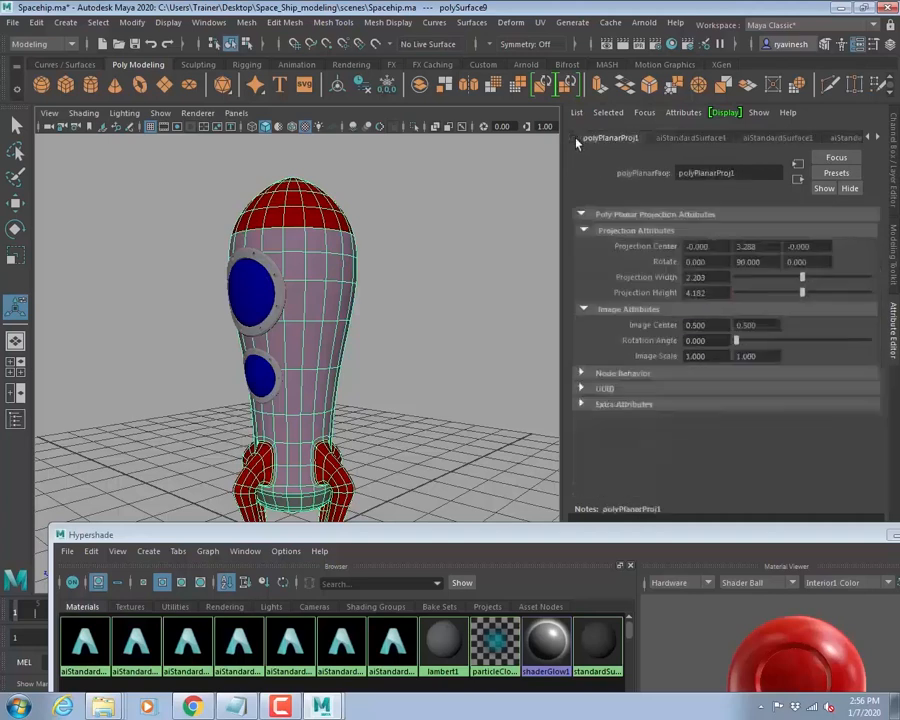
- Rename the red aiStandardSurface4 material to ai_leg_red
left_click(690, 139)
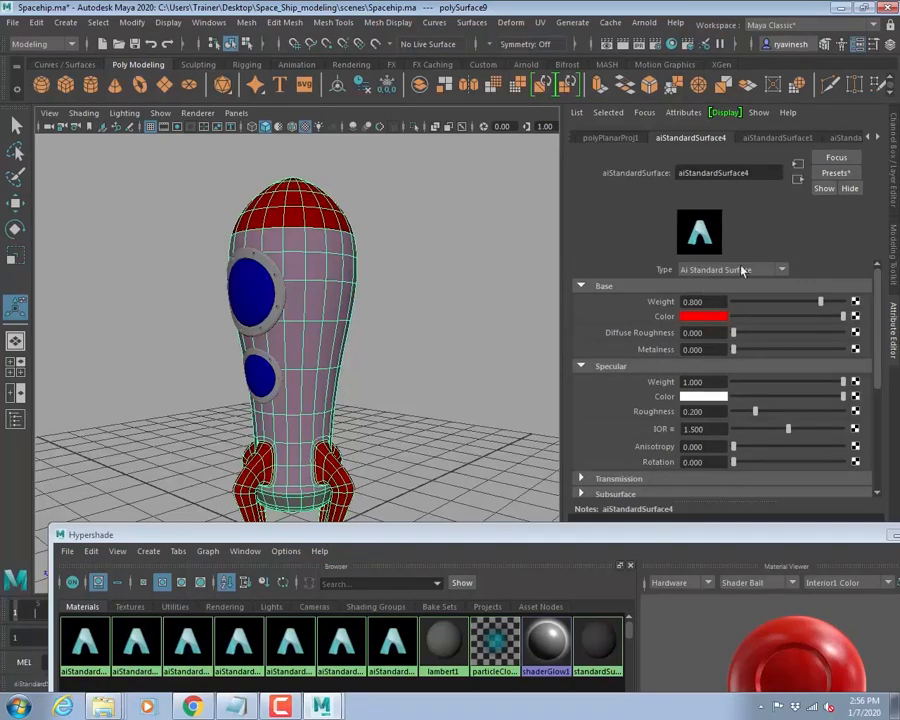
left_click(753, 172)
key("shift+Left")
key("shift+Left")
key("shift+Left")
key("shift+Left")
key("shift+Left")
key("shift+Left")
key("shift+Left")
key("shift+Left")
key("shift+Left")
key("shift+Left")
key("shift+Left")
key("shift+Left")
key("shift+Left")
key("shift+Left")
key("shift+Left")
key("shift+Left")
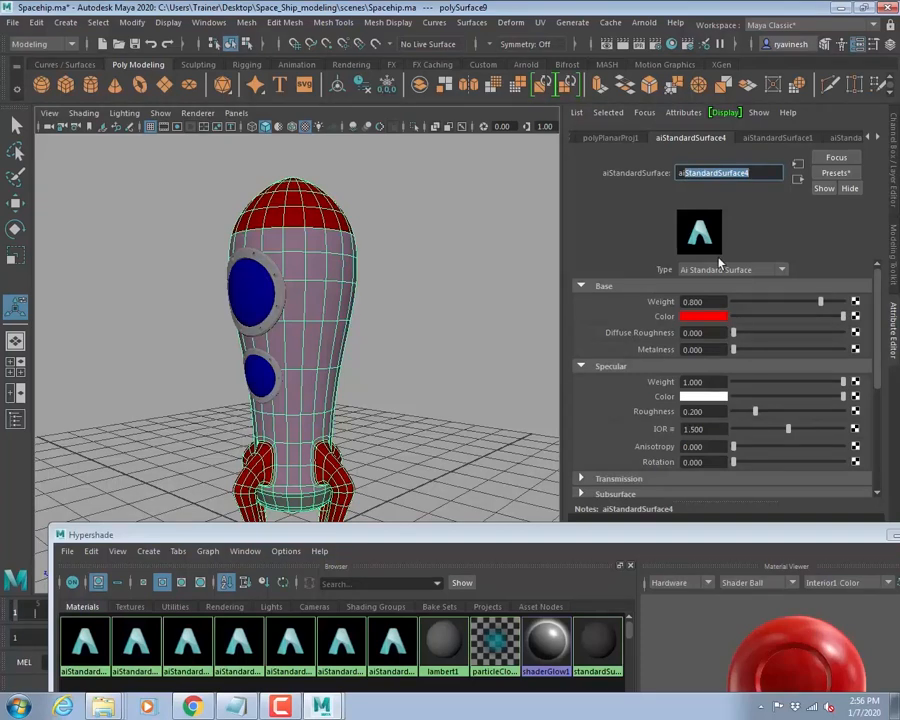
type("_leg_red")
key("Return")
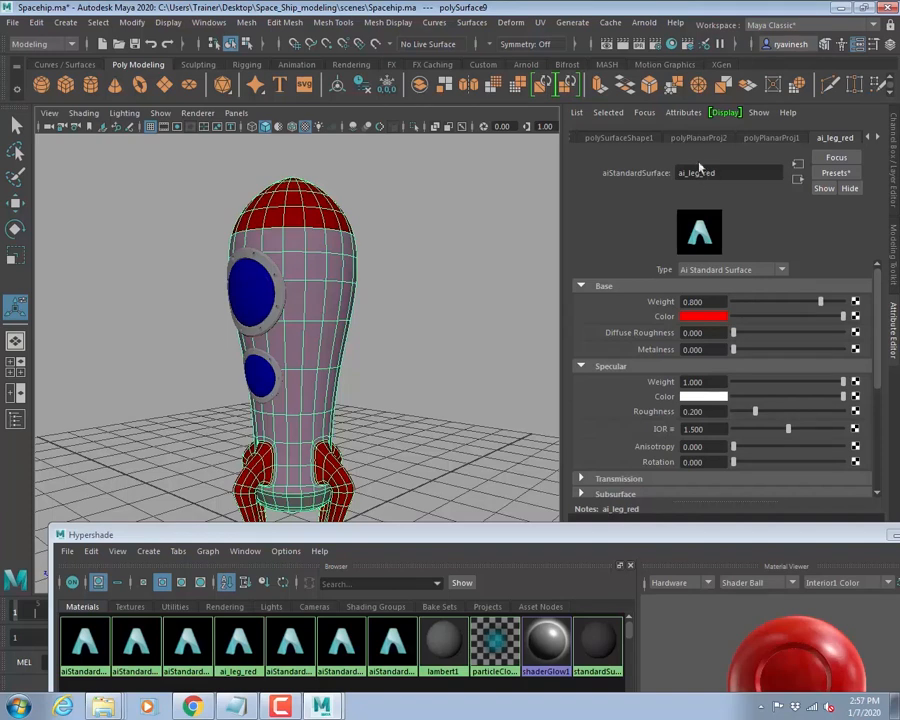
- Rename the red aiStandardSurface1 material to ai_top_red
left_click(879, 138)
left_click(808, 139)
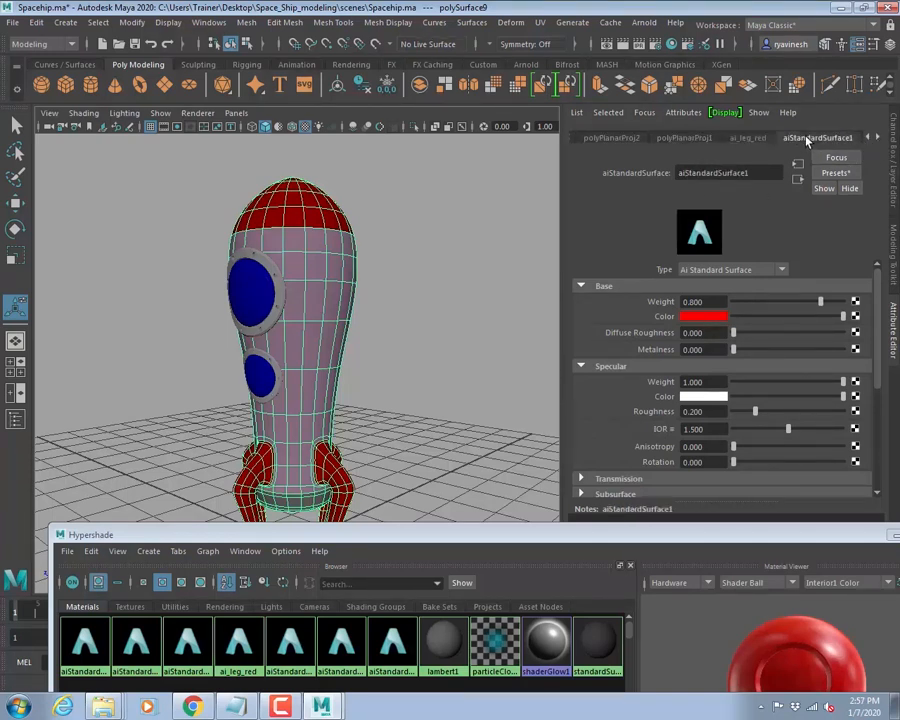
left_click_drag(763, 170, 687, 171)
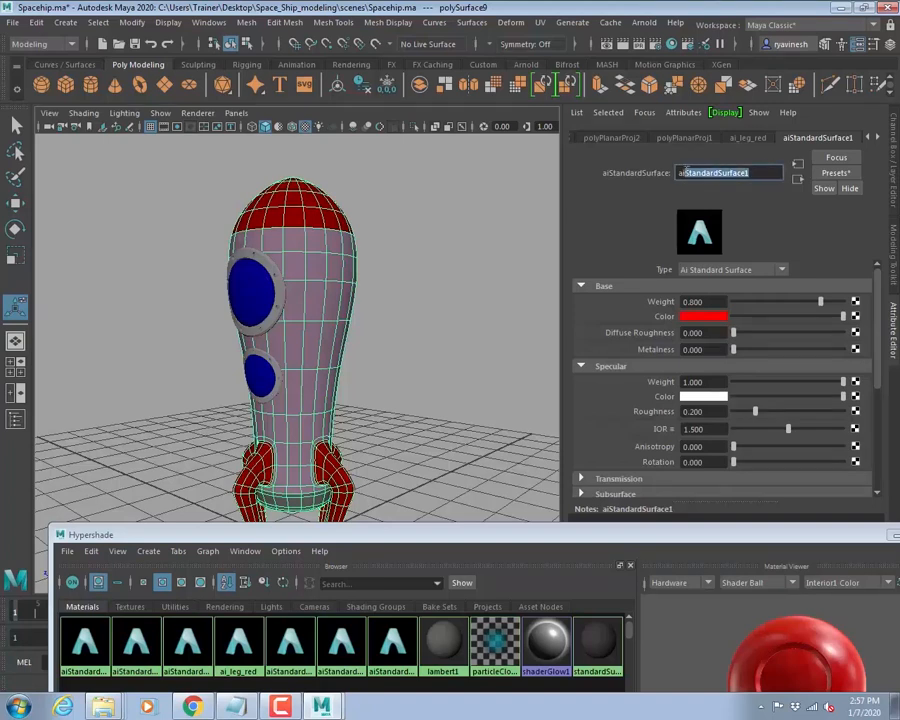
type("_")
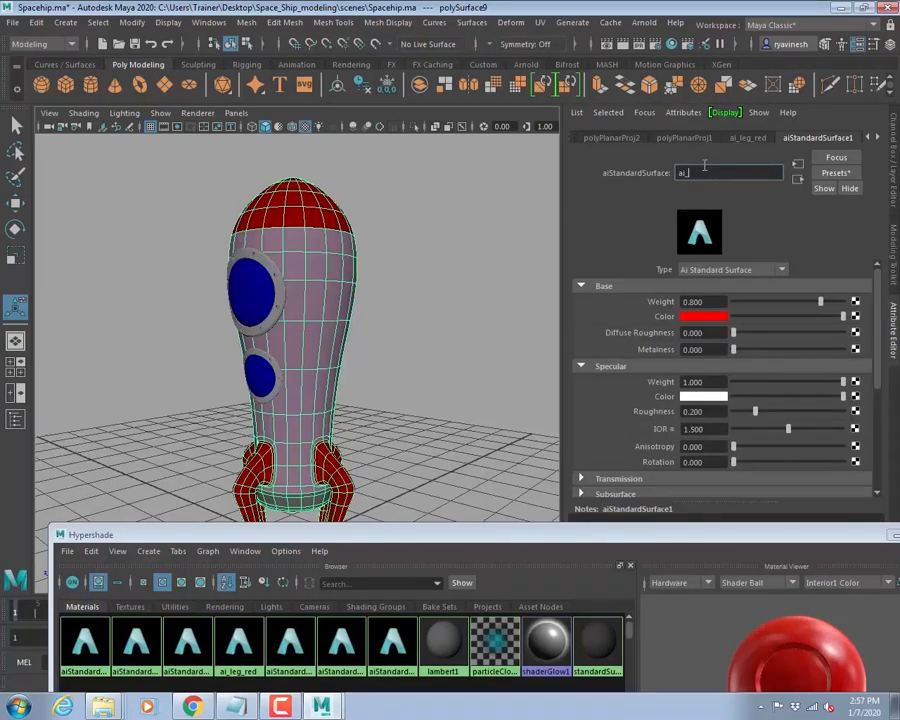
type("top_red")
key("Return")
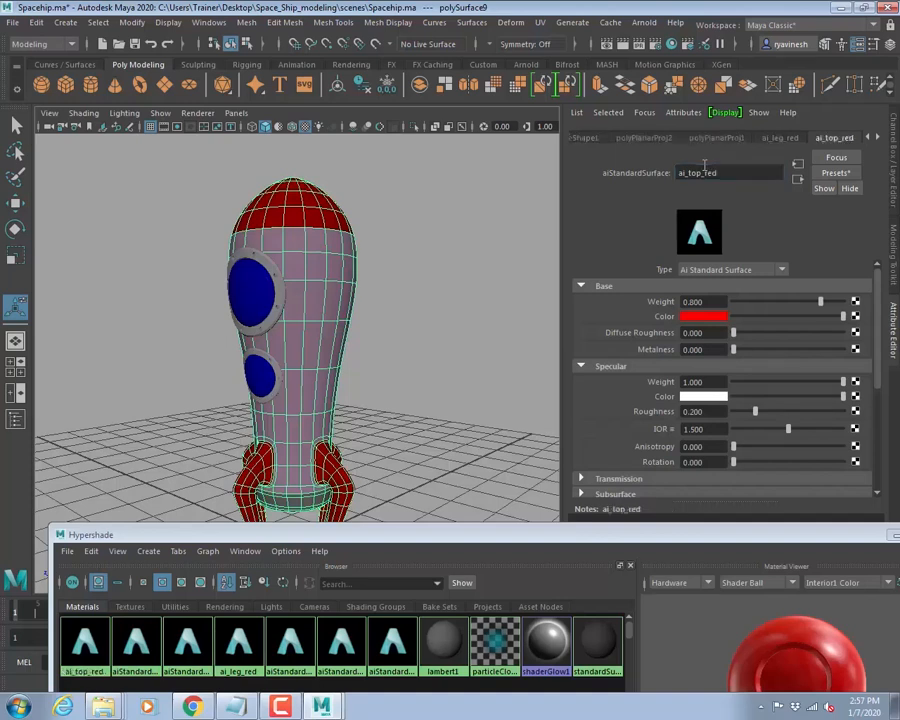
- Rename the pale pink aiStandardSurface2 material to ai_body_white
left_click(877, 137)
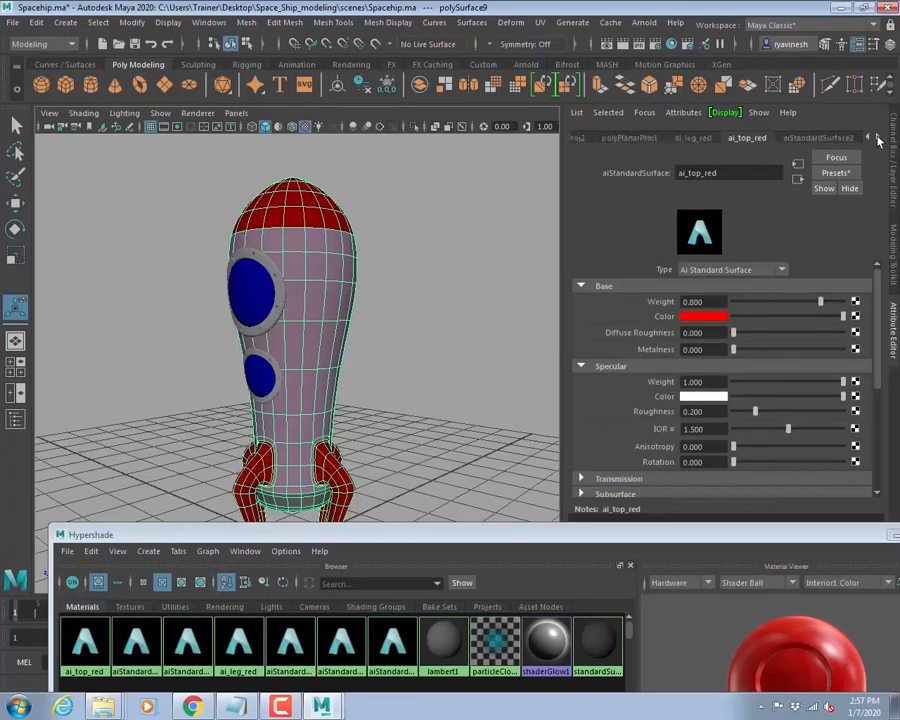
left_click(877, 137)
left_click(717, 138)
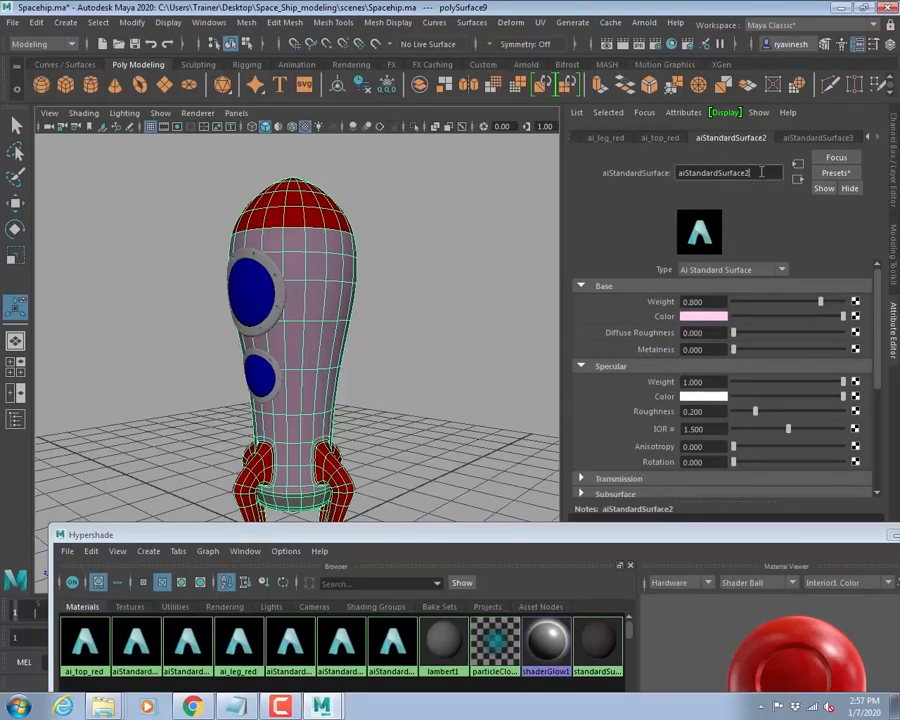
left_click_drag(752, 173, 689, 173)
type("_body_white")
key("Return")
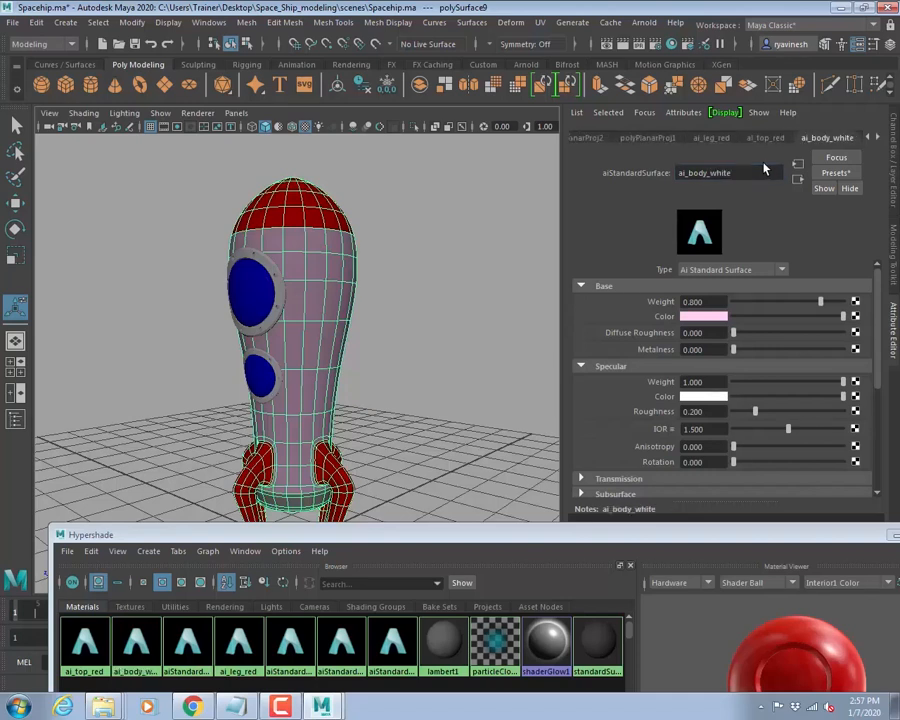
- Rename the gray aiStandardSurface3 material to ai_bottom_gray
left_click(813, 140)
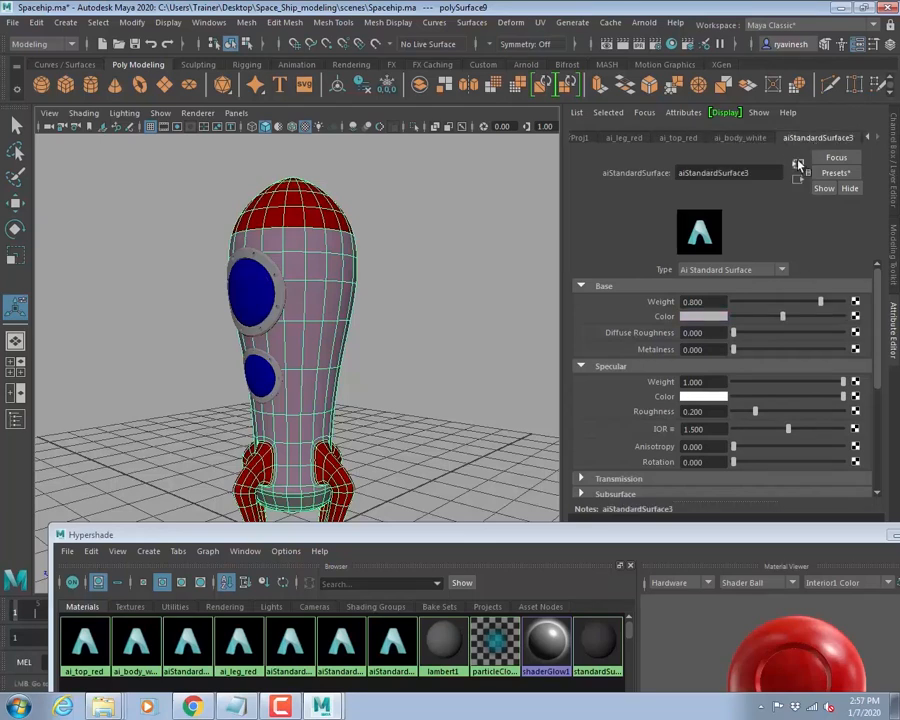
left_click_drag(756, 175, 685, 177)
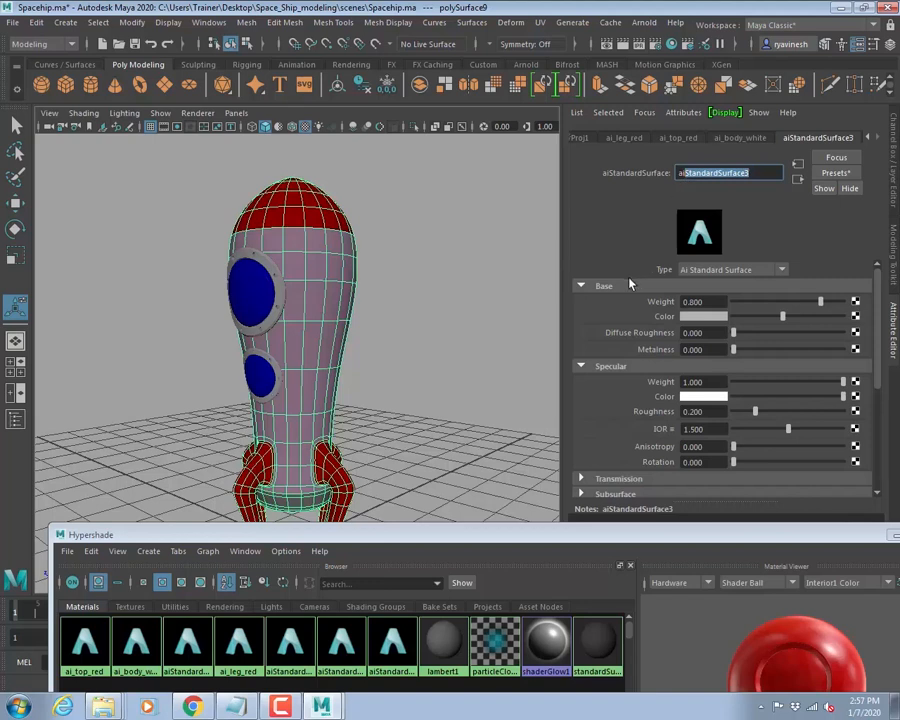
type("_")
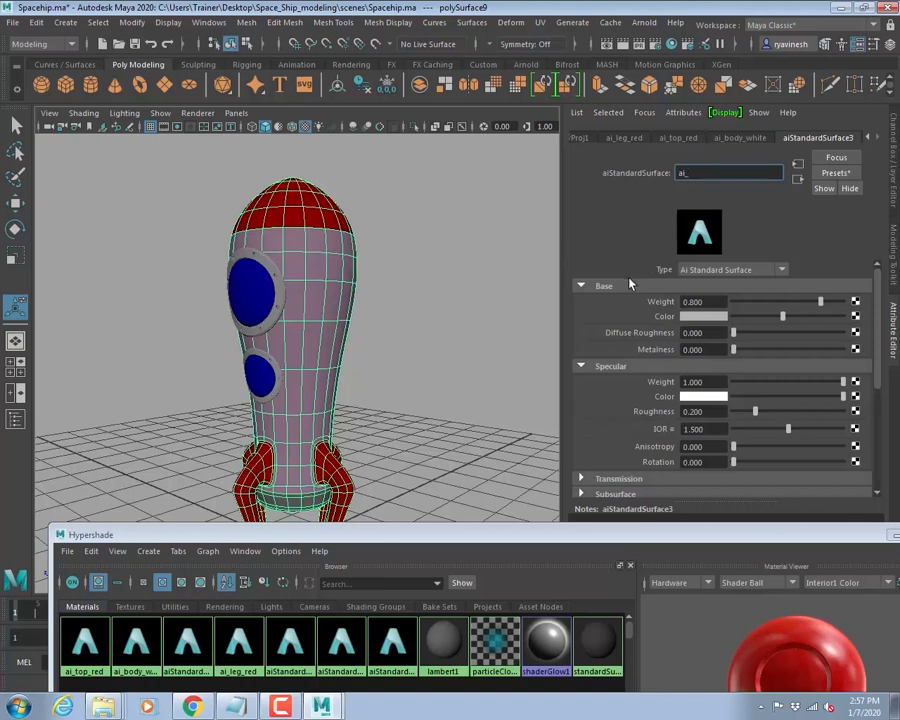
type("bottom_gray")
key("Return")
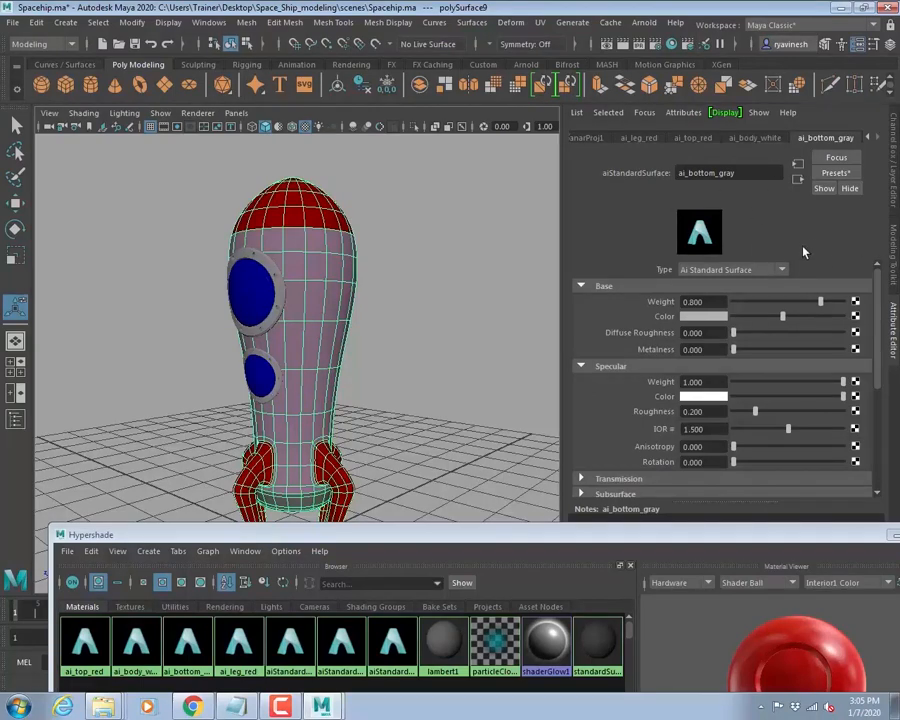
- Close and reopen the Hypershade, placing its window below the upper part of the rocket with the material swatches in view
left_click_drag(750, 540, 630, 508)
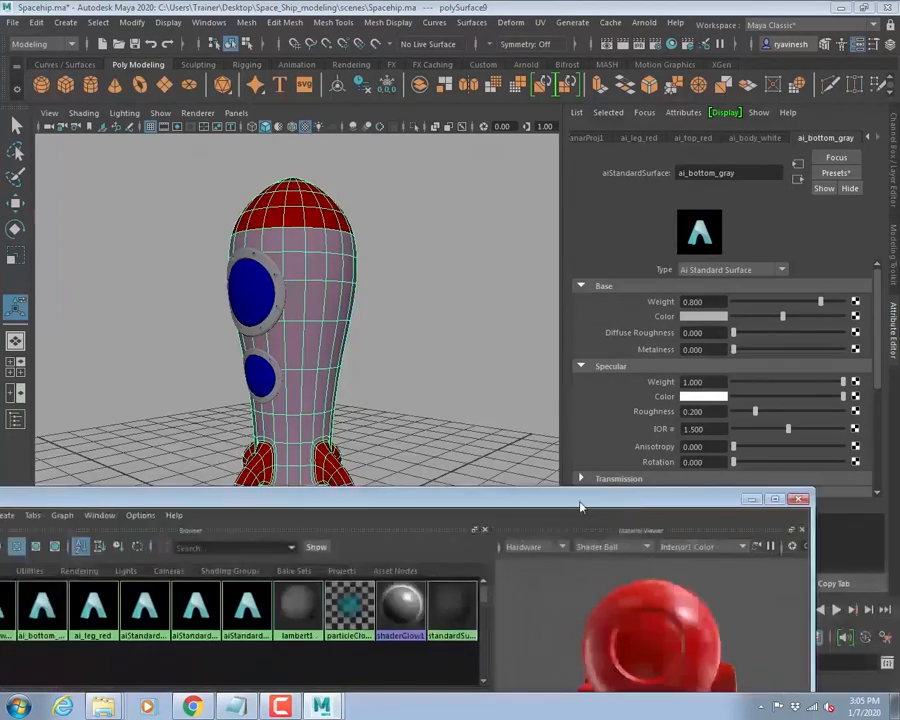
left_click(801, 499)
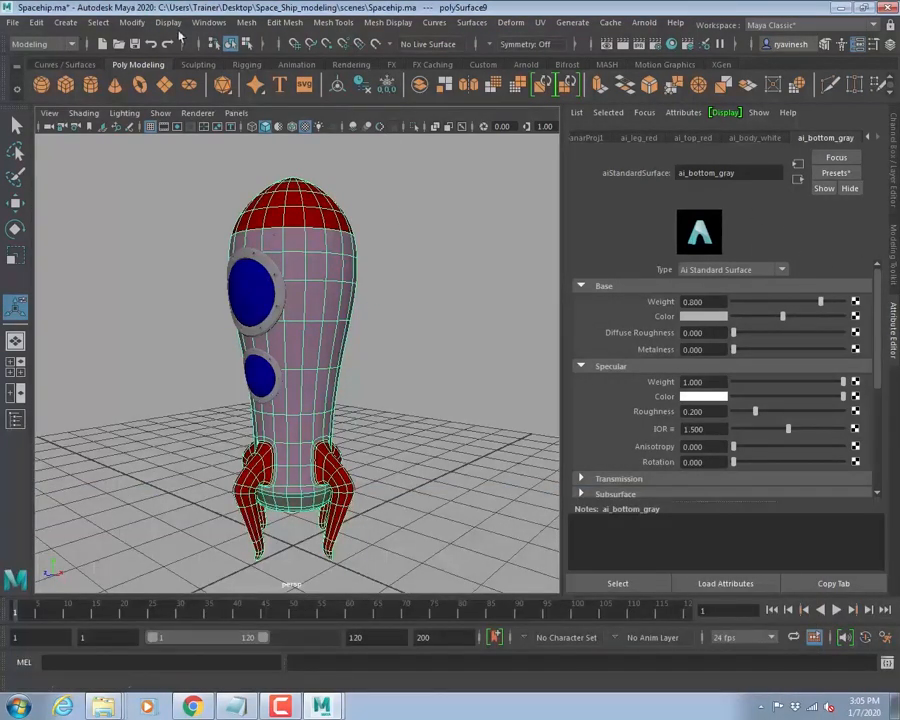
left_click(209, 22)
mouse_move(250, 101)
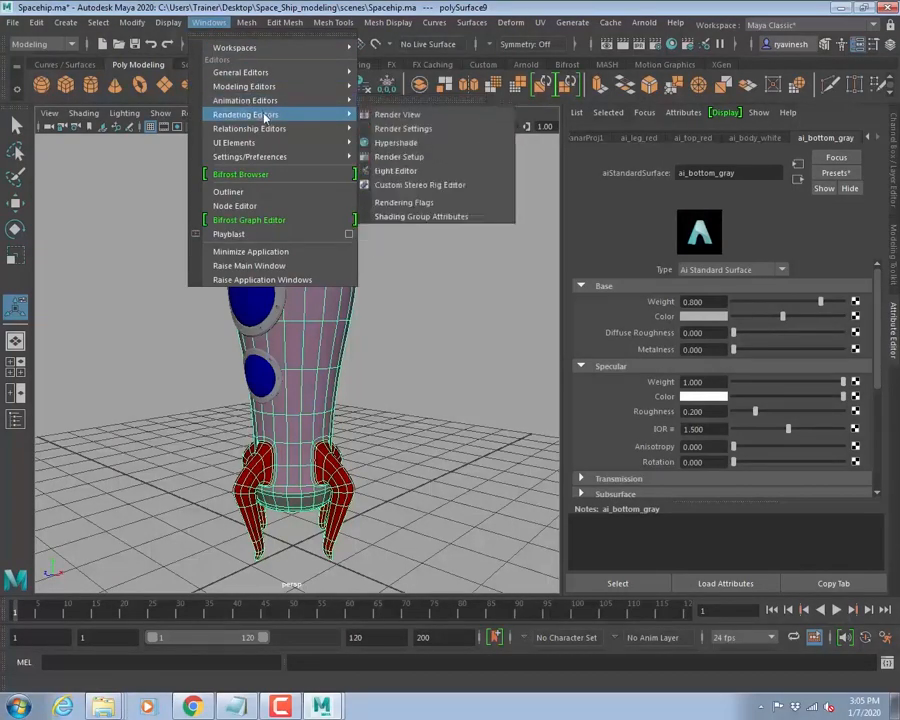
left_click(405, 148)
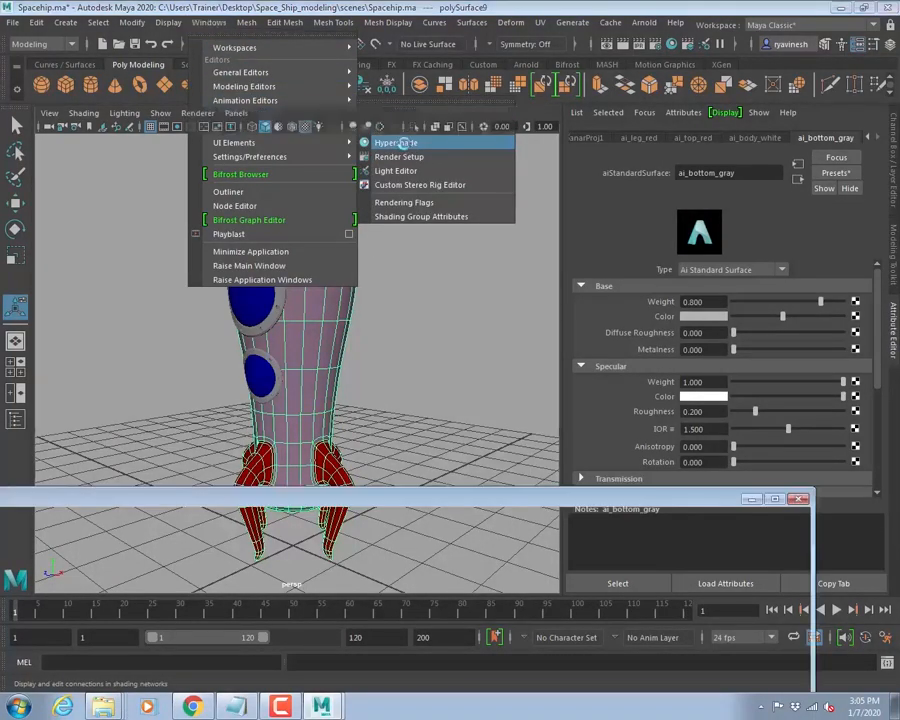
left_click_drag(323, 505, 558, 458)
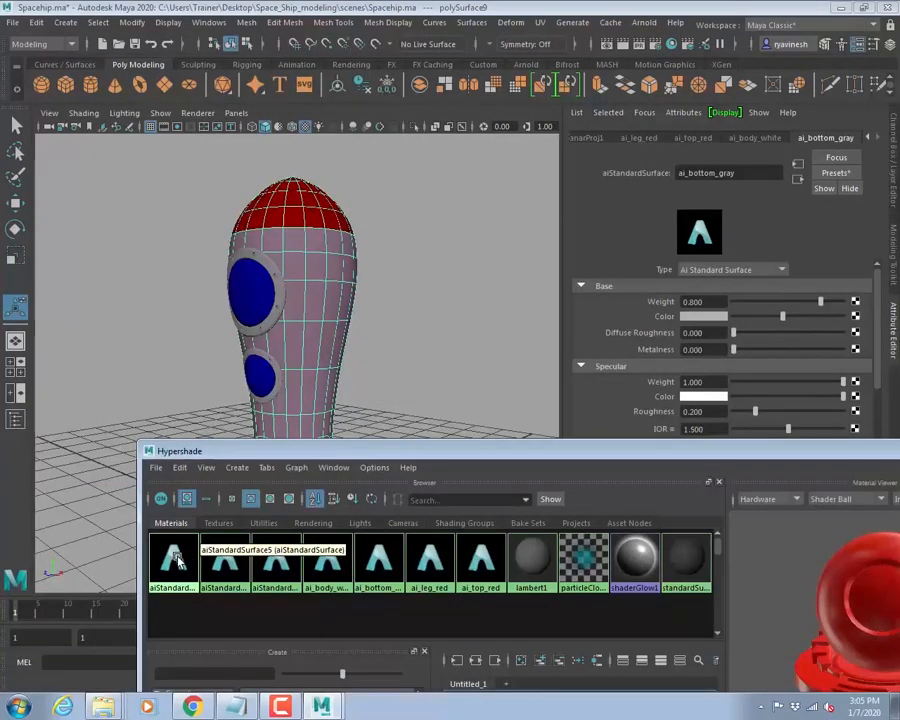
- Check the colors of the renamed and still unnamed Arnold materials to identify which ones need descriptive names
left_click(327, 563)
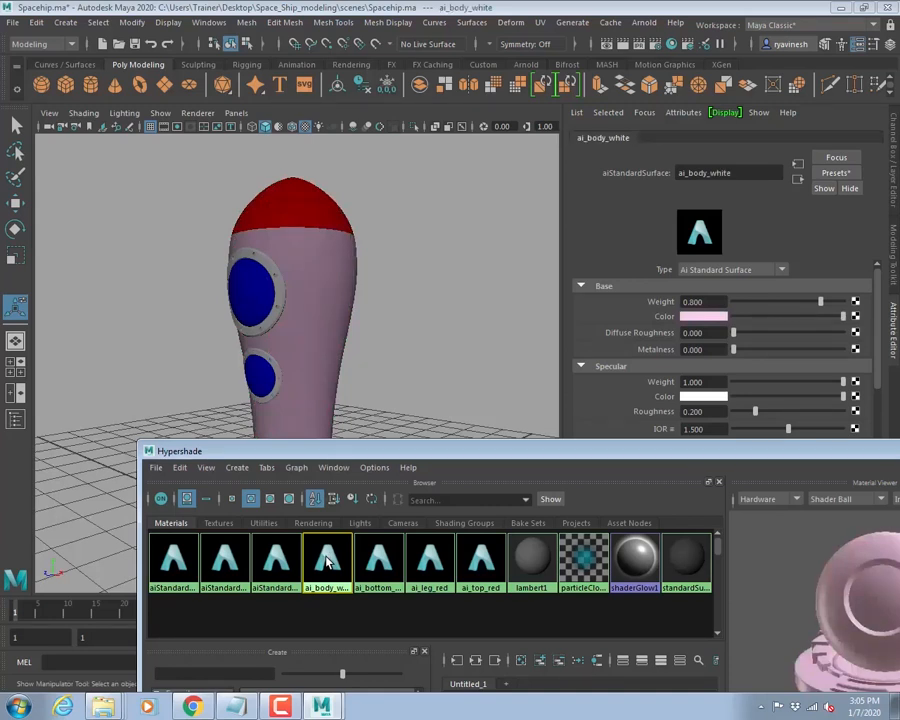
left_click(226, 564)
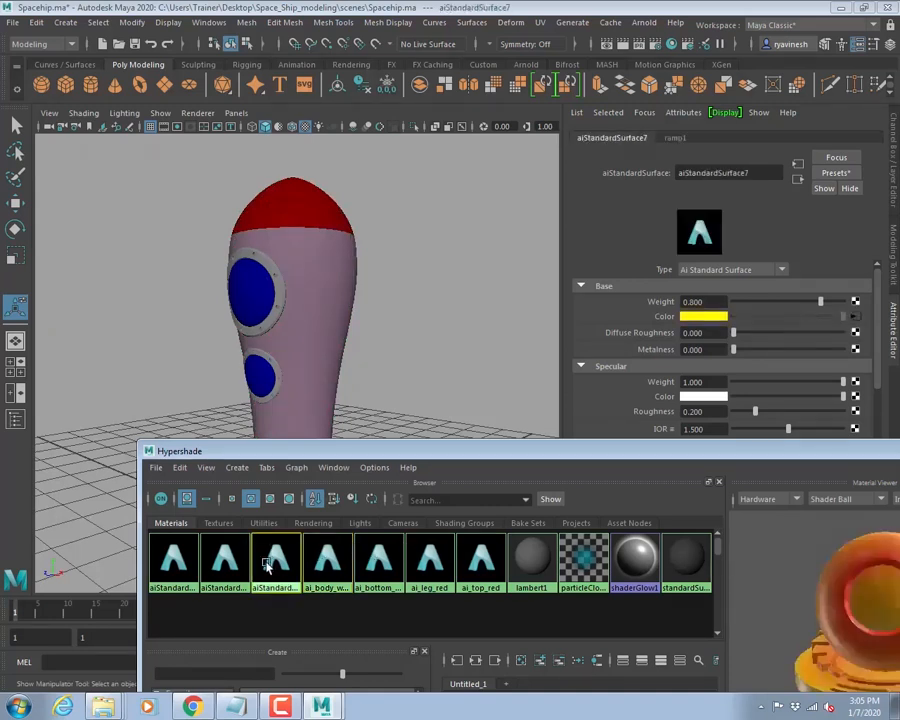
left_click(175, 564)
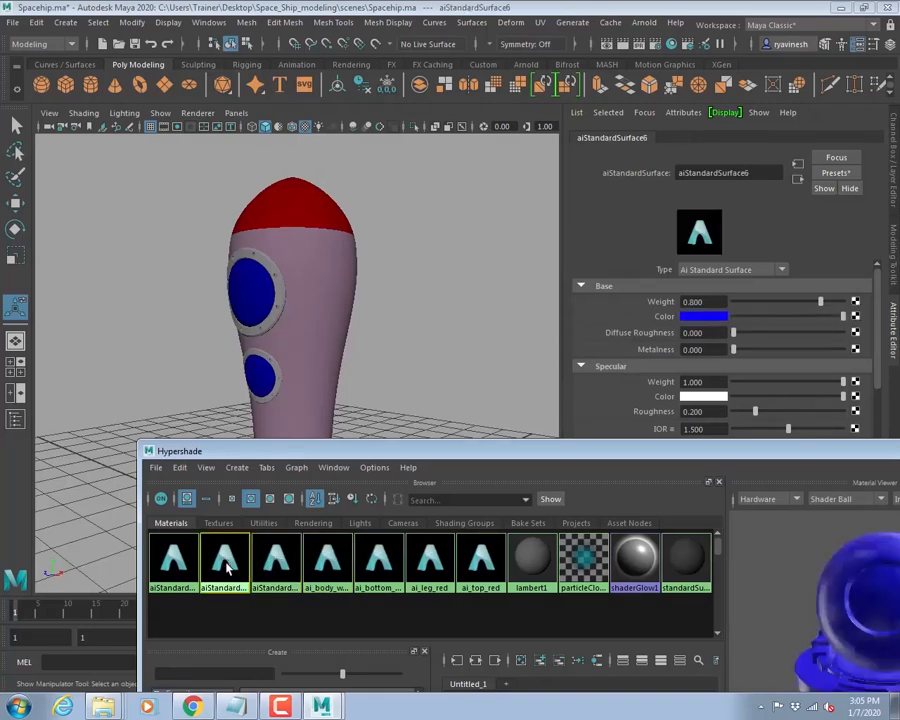
left_click(379, 566)
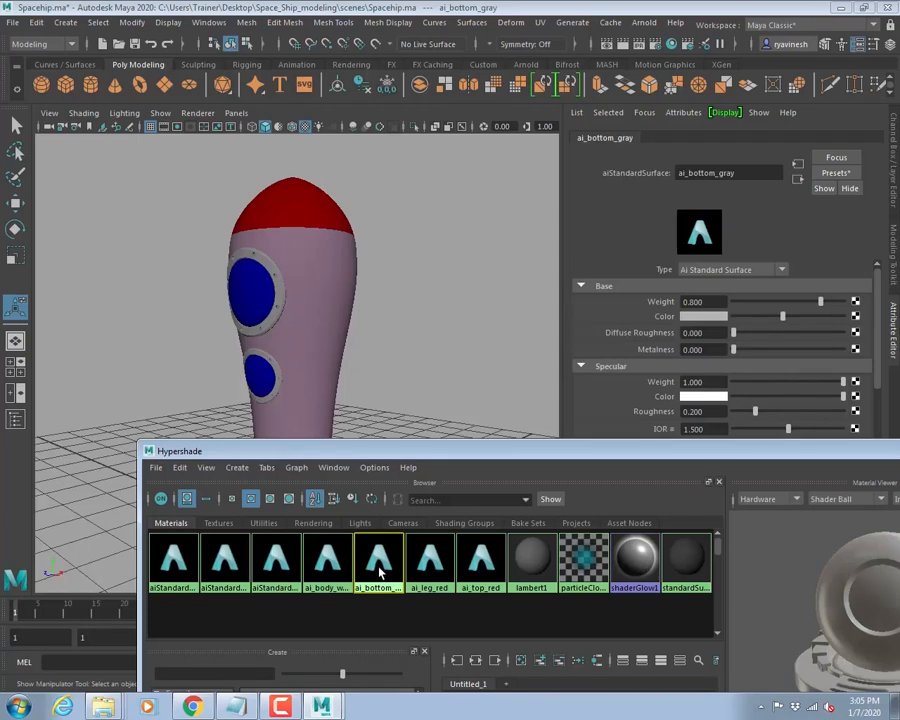
left_click(190, 562)
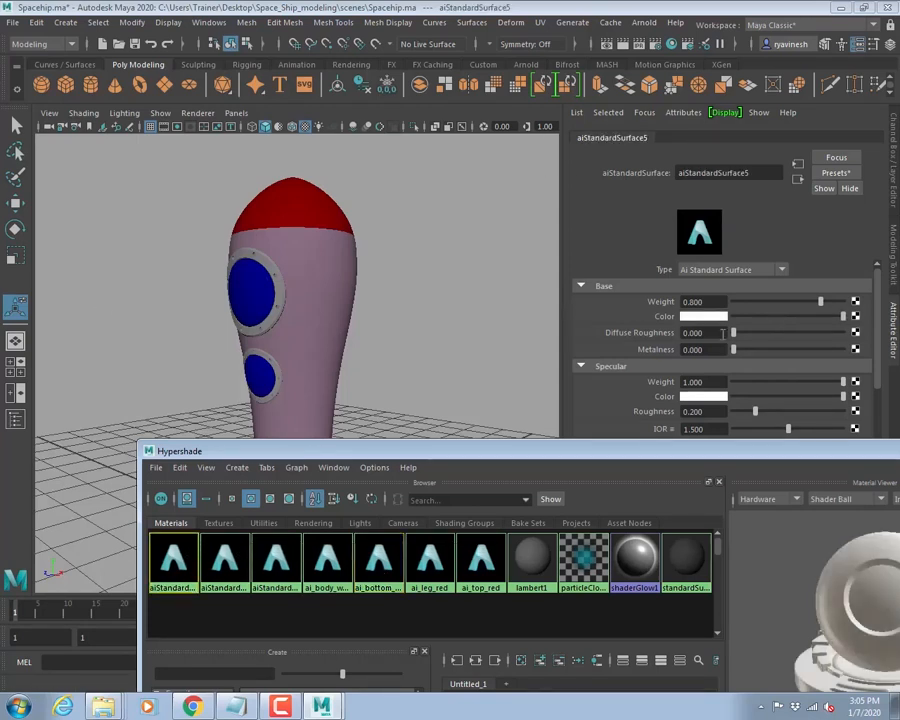
left_click(229, 567)
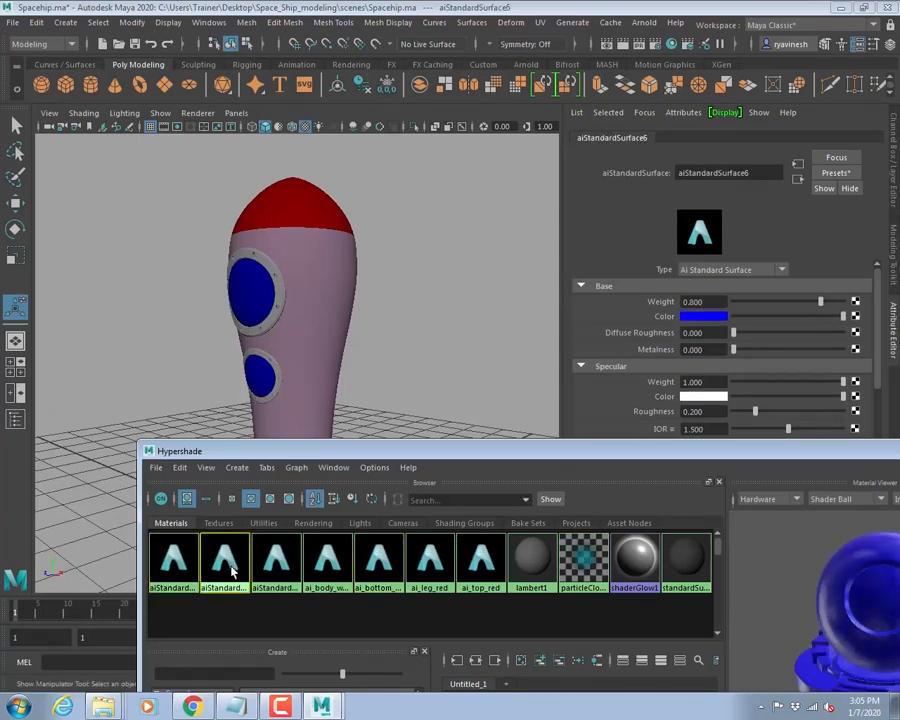
left_click(279, 568)
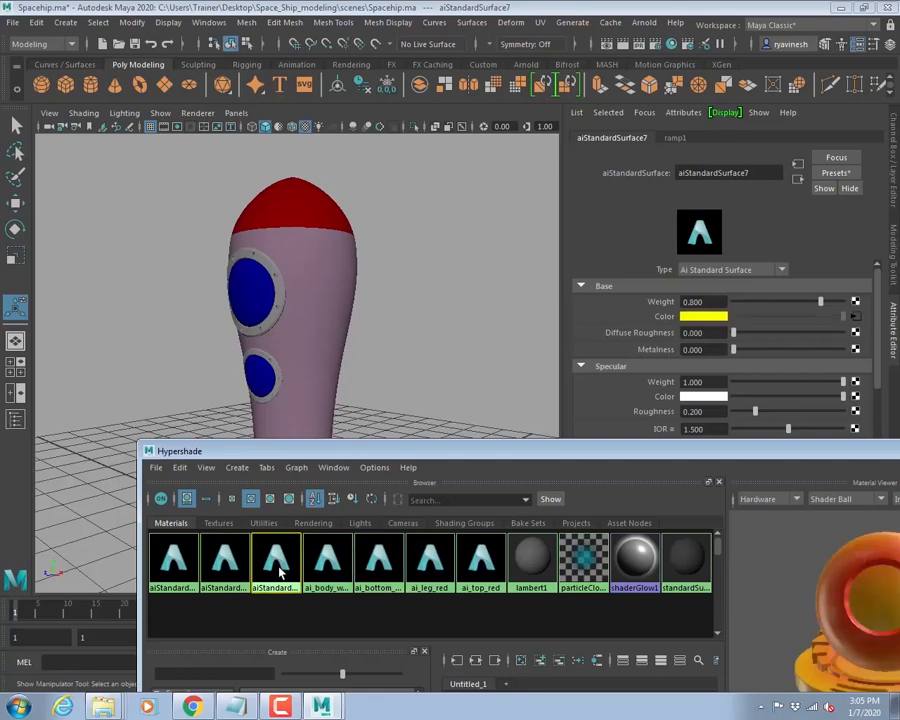
- Delete the unused shading nodes from the scene through the Hypershade
left_click_drag(400, 451, 370, 460)
left_click(32, 22)
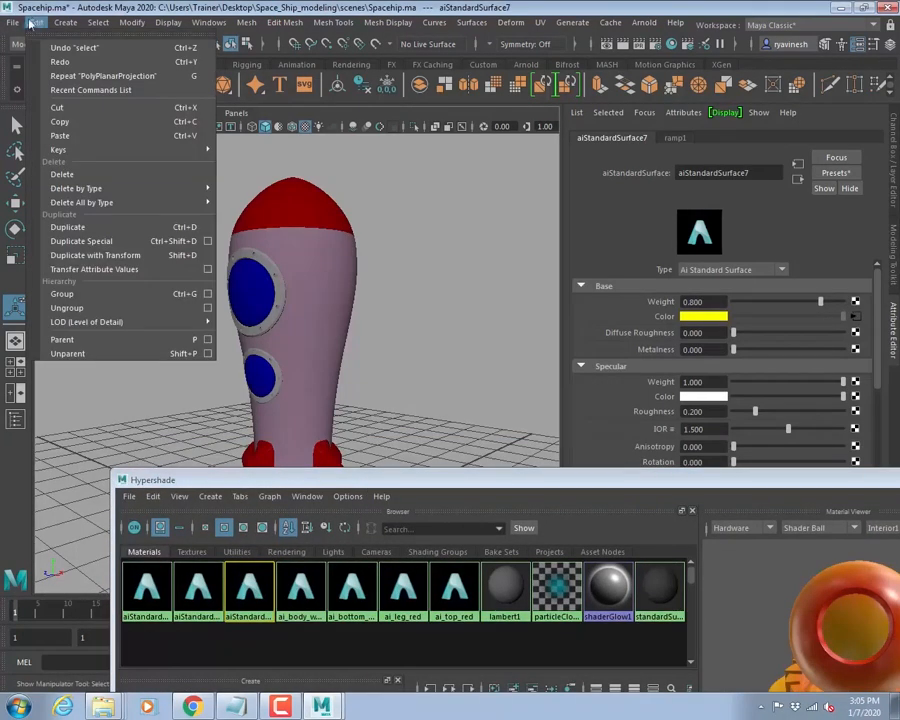
mouse_move(6, 23)
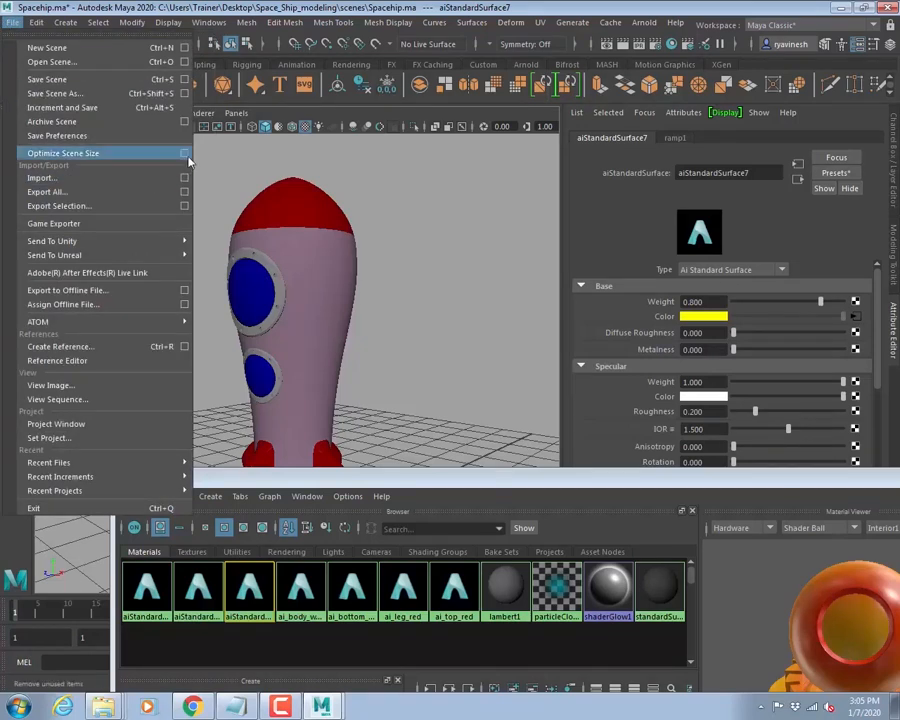
left_click(260, 477)
left_click(150, 497)
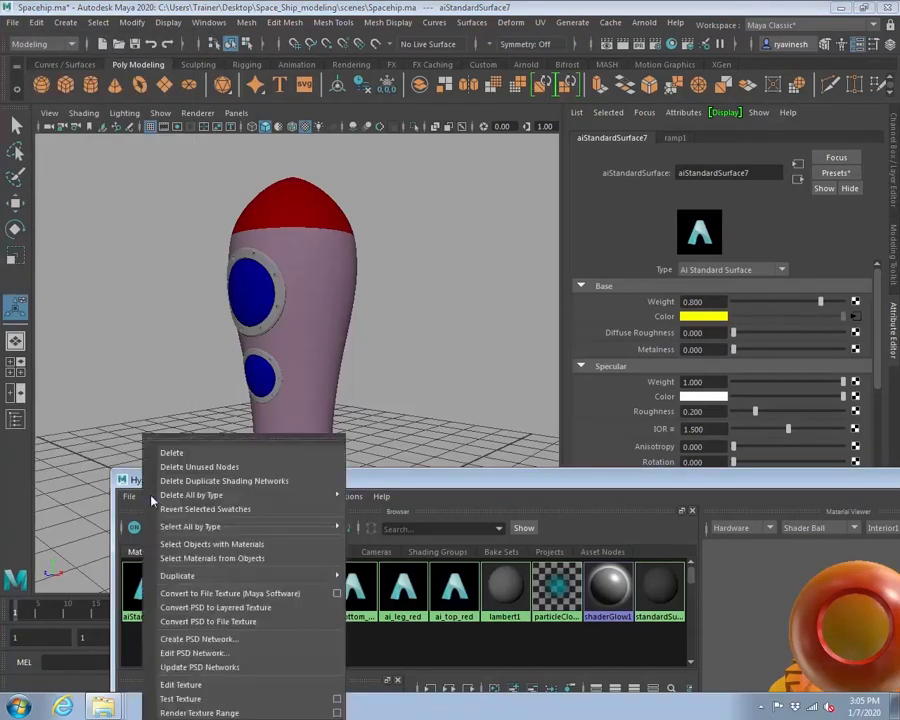
left_click(173, 466)
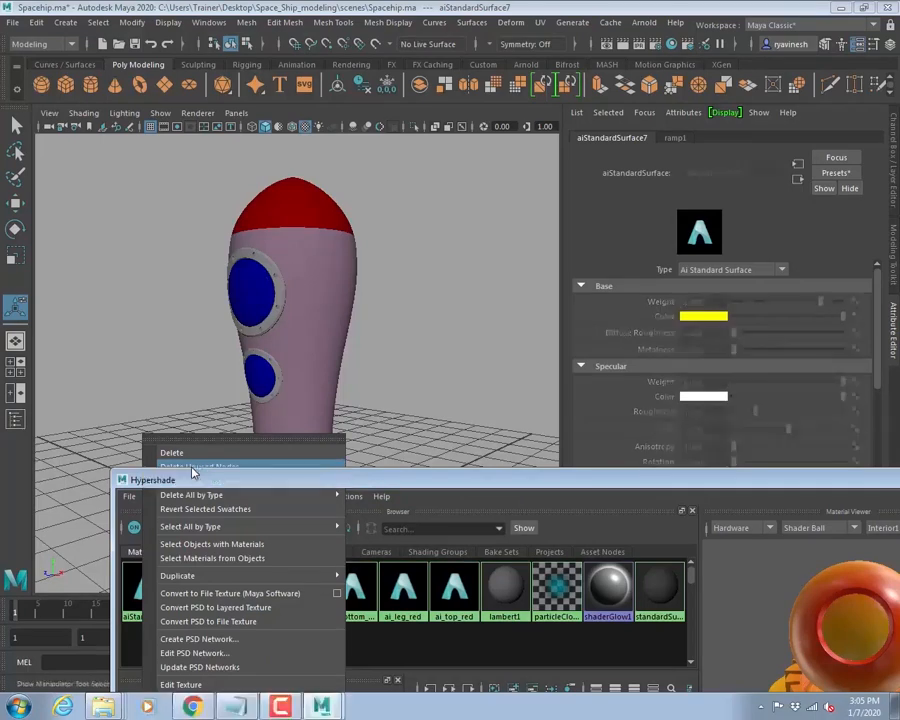
- Rename the white aiStandardSurface5 material to ai_ring_white
left_click(147, 590)
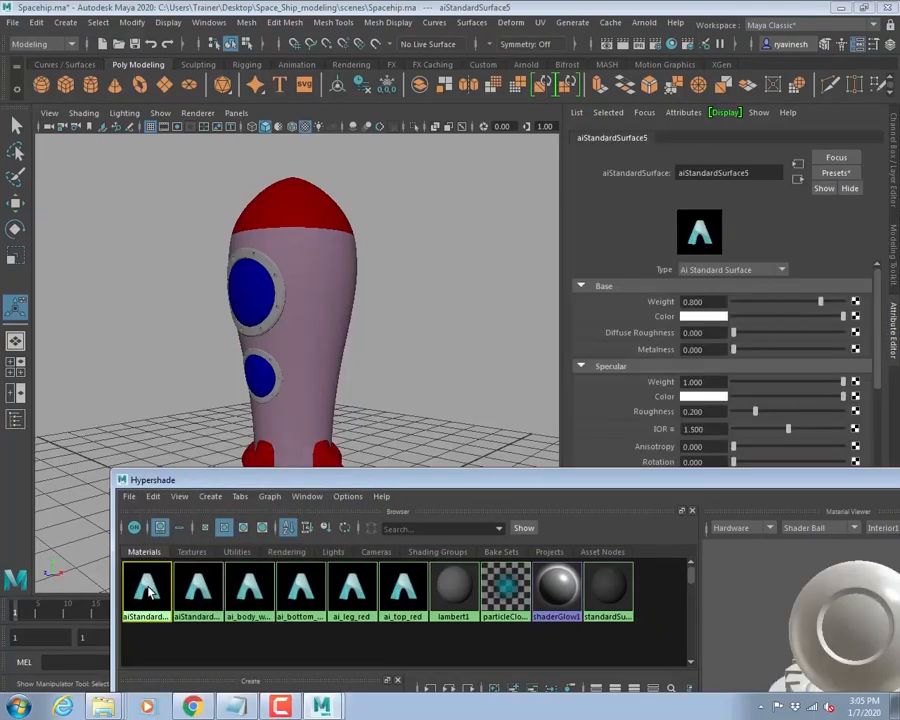
left_click(195, 590)
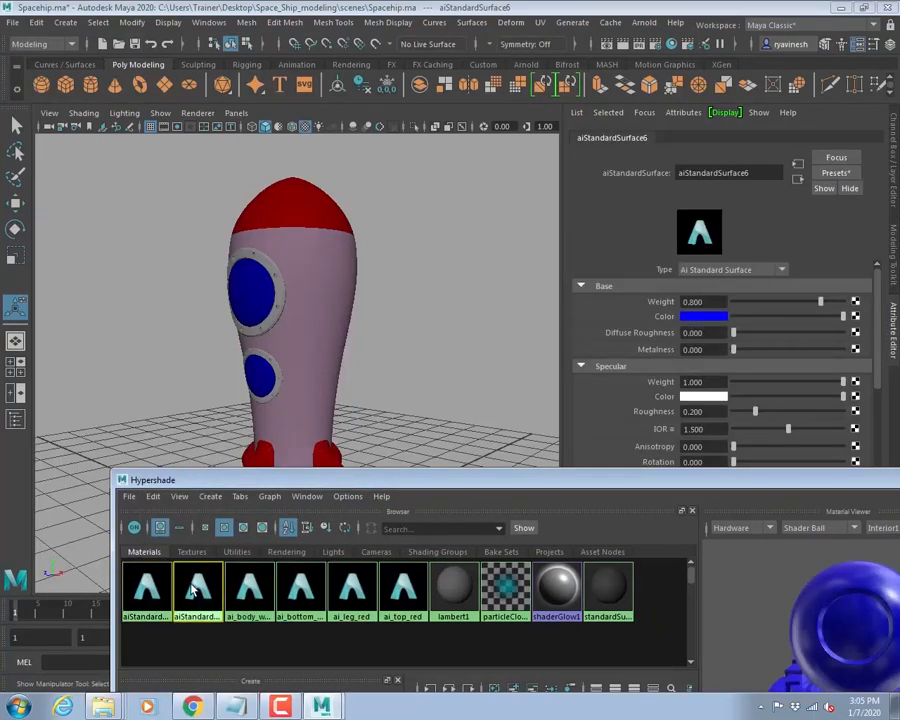
left_click(249, 590)
left_click(147, 590)
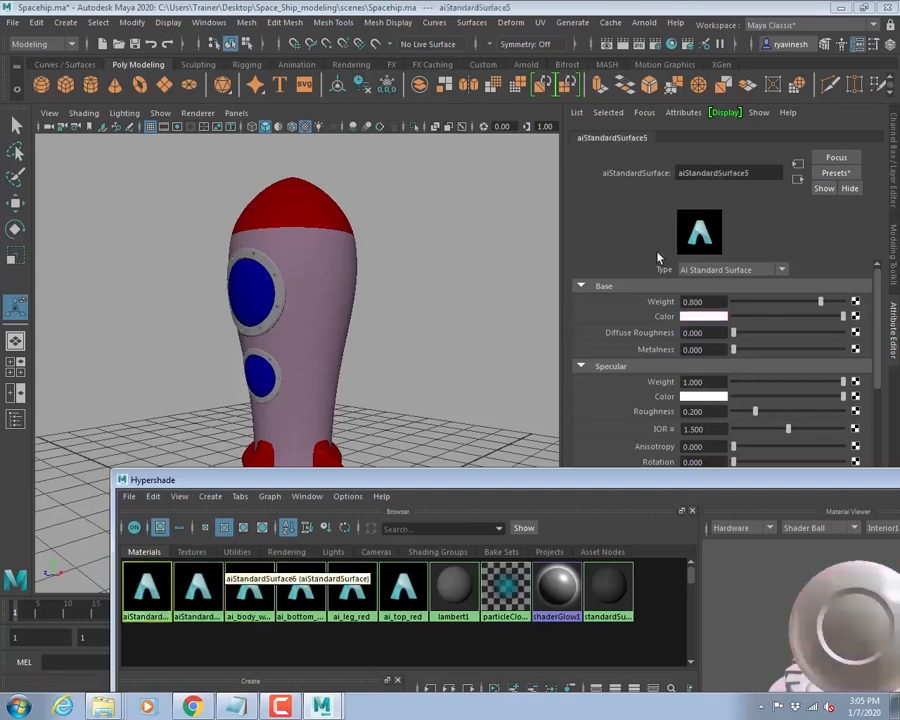
left_click_drag(687, 173, 823, 187)
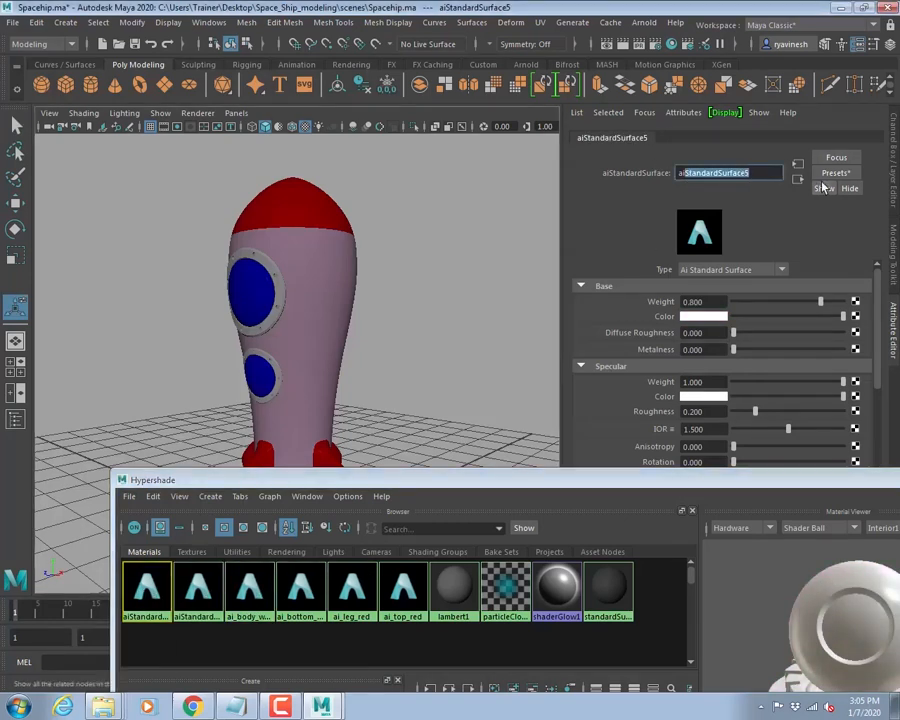
type("_ring_")
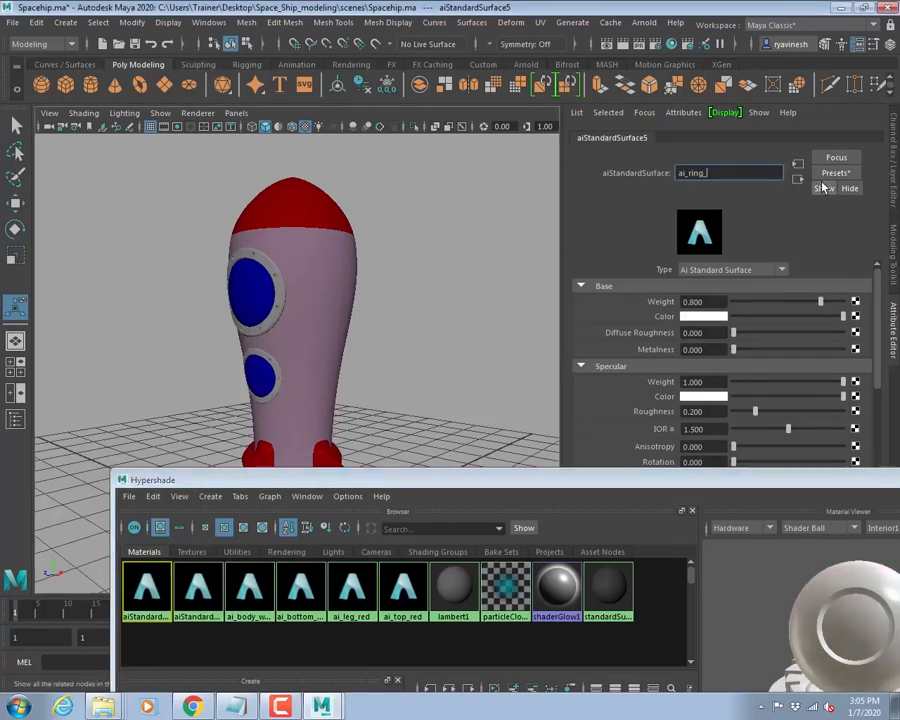
type("white")
key("Return")
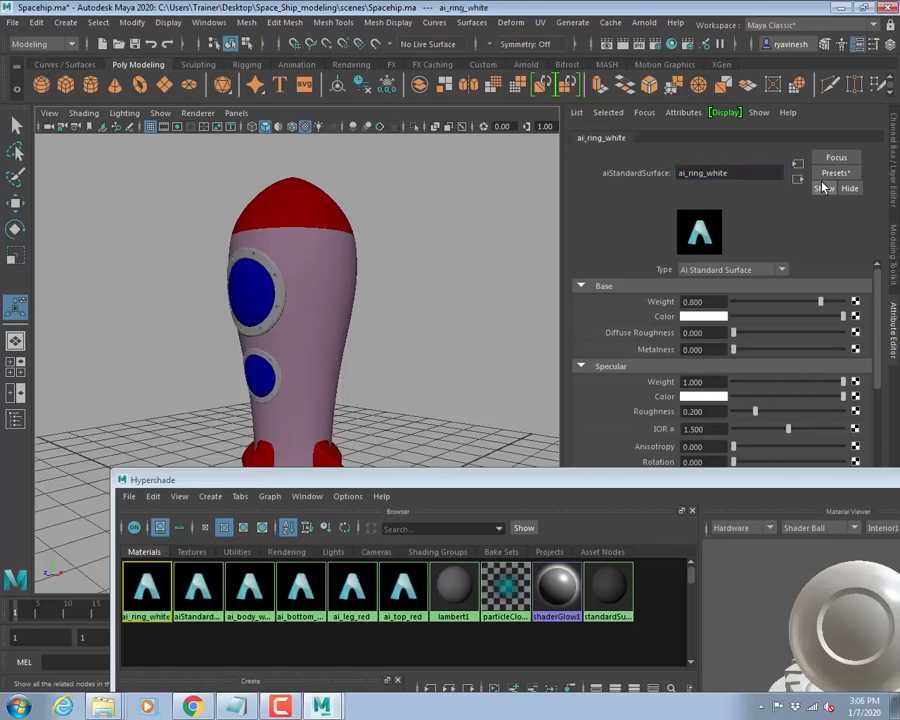
- Rename the blue aiStandardSurface6 material to ai_glass
left_click(197, 588)
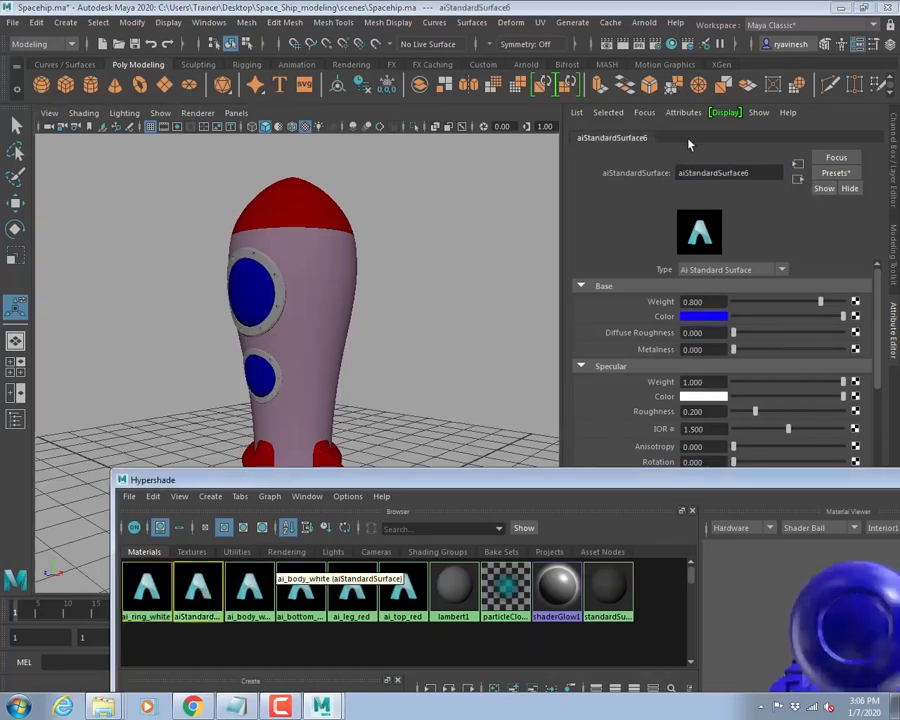
double_click(687, 174)
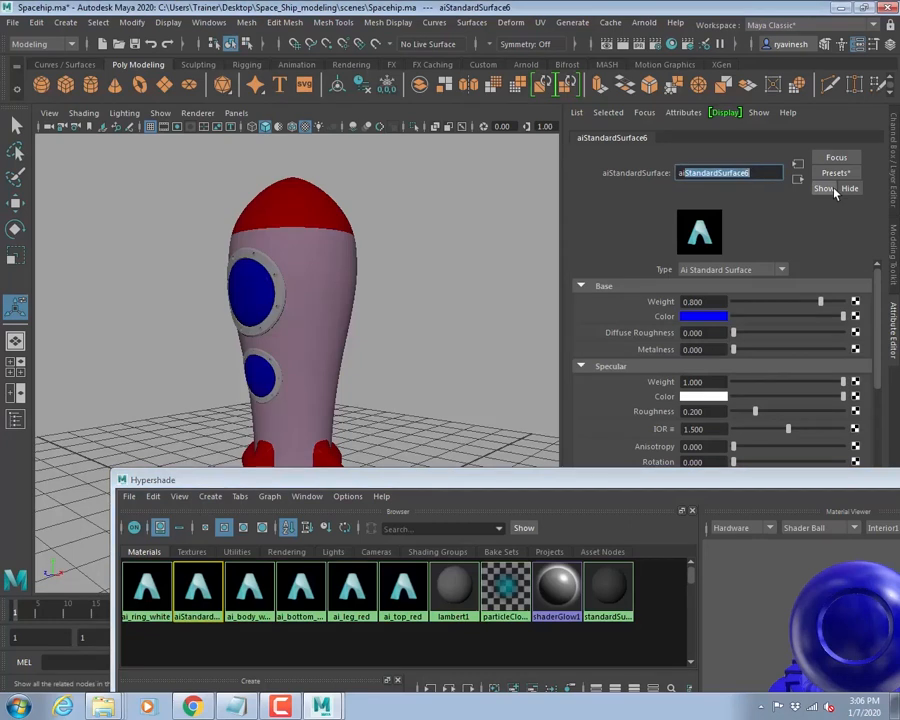
type("i_")
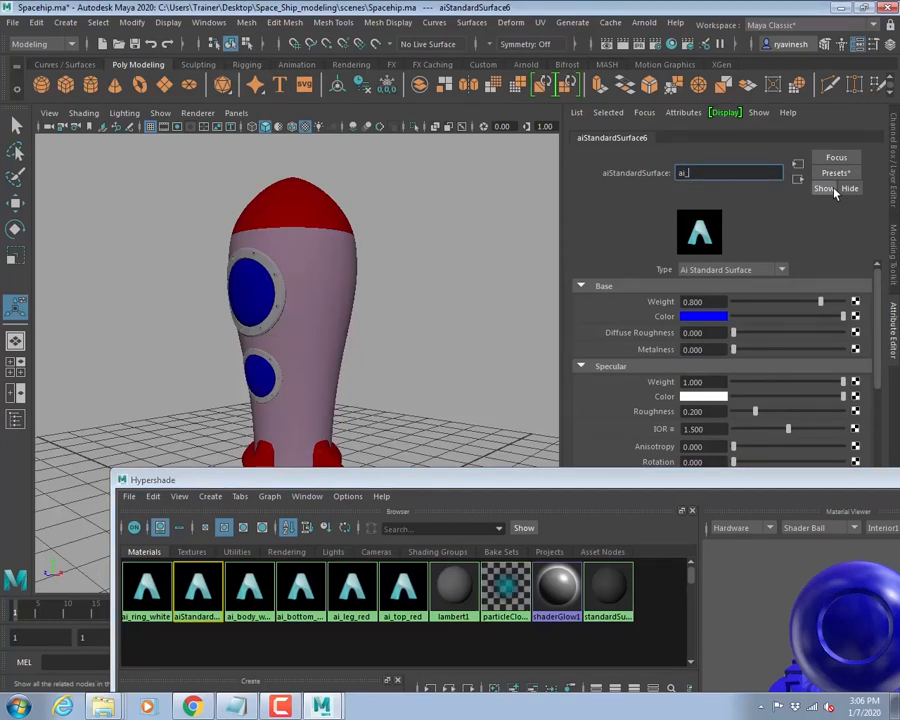
type("glass")
key("Return")
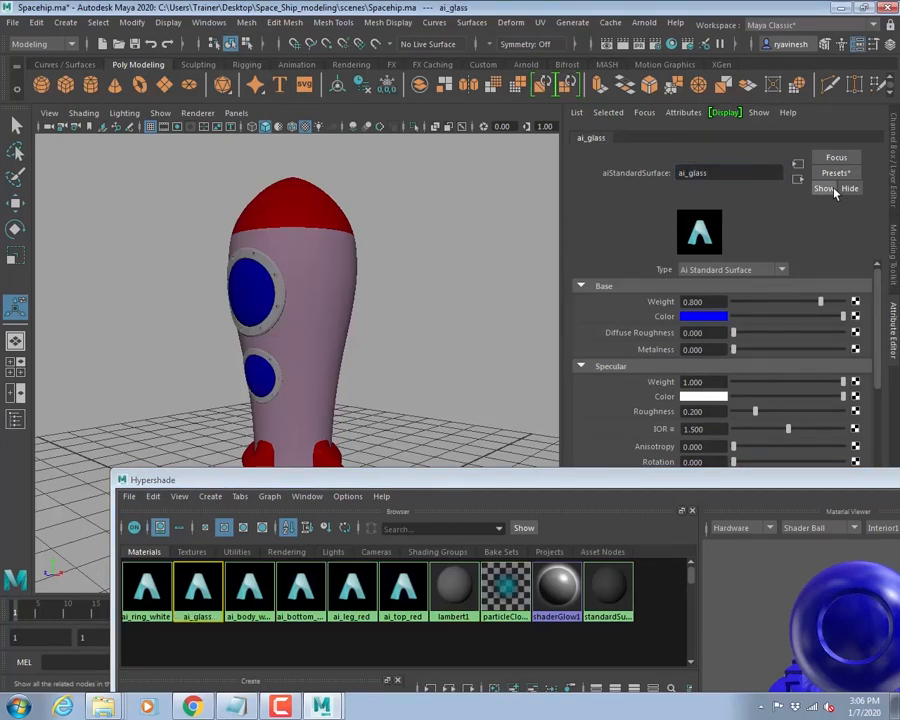
- Select the faces using ai_body_white and apply a planar UV projection from the X axis, fitted to the bounding box
left_click(243, 592)
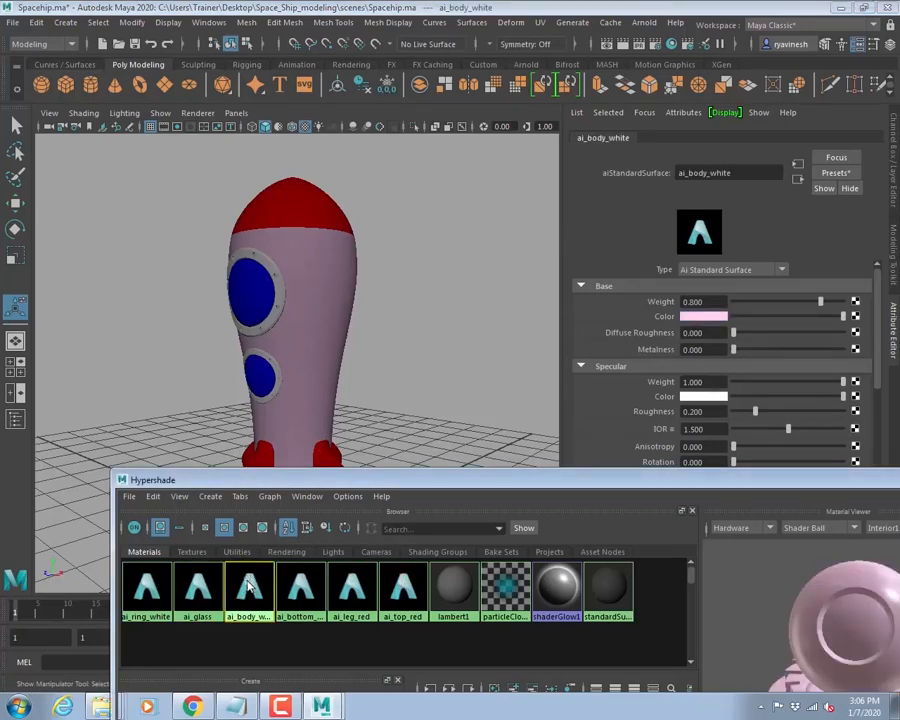
right_click_drag(249, 586, 350, 532)
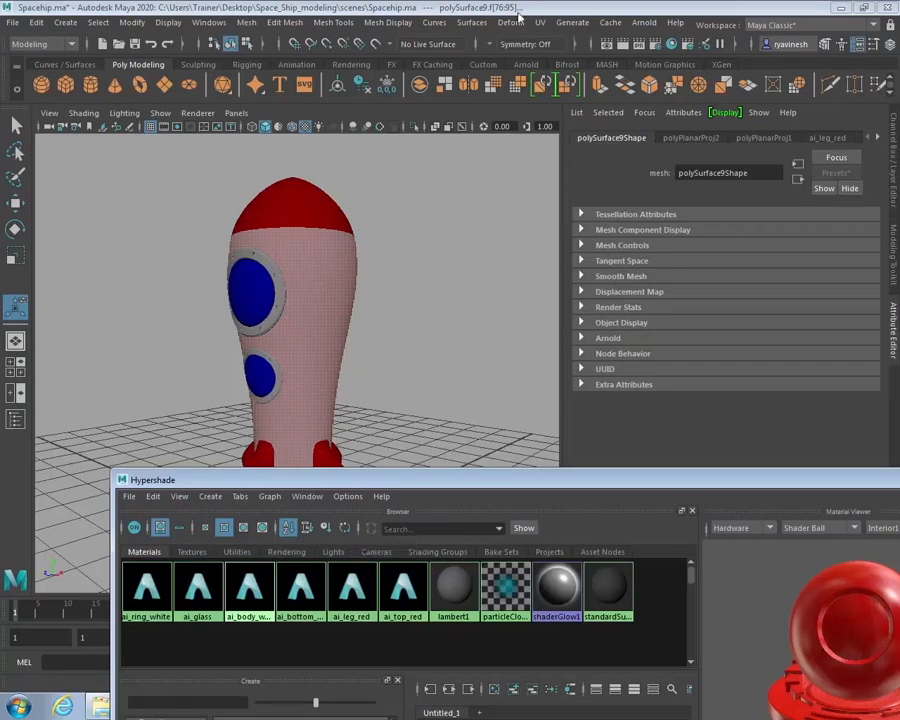
left_click(542, 22)
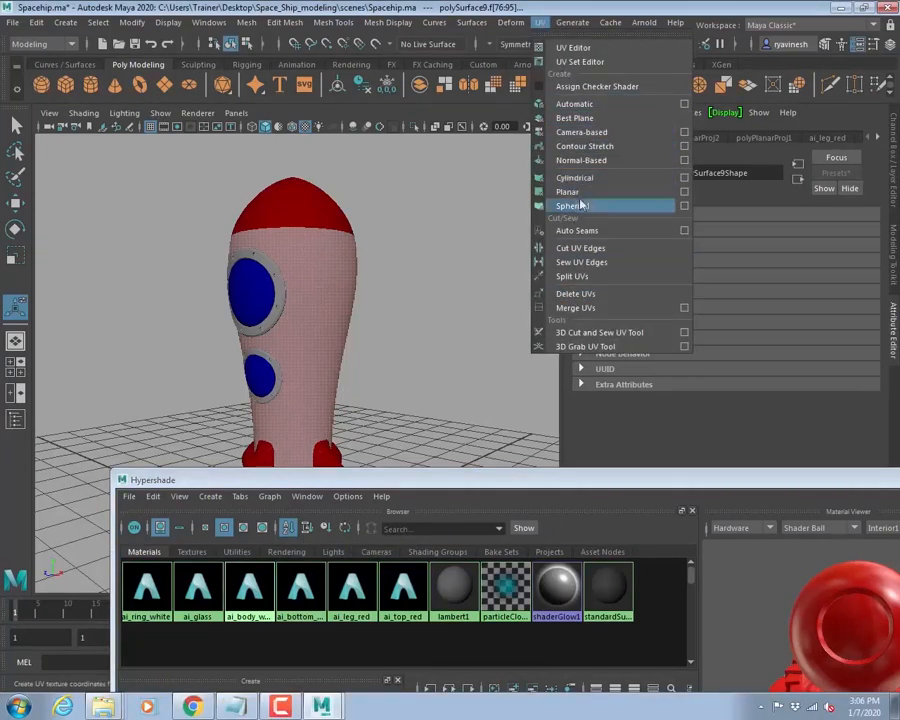
left_click(684, 191)
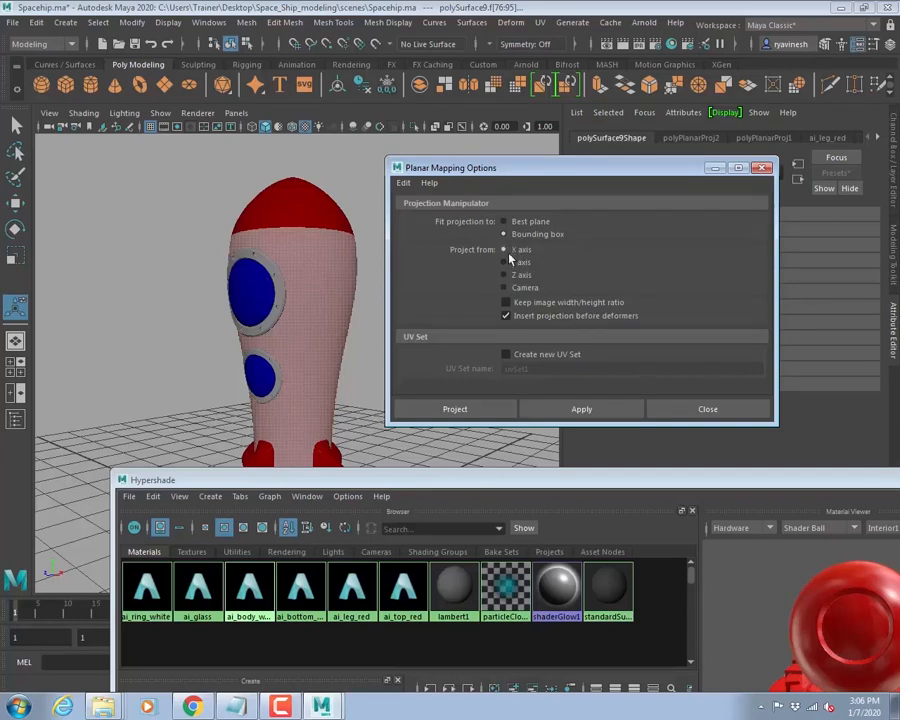
left_click(458, 412)
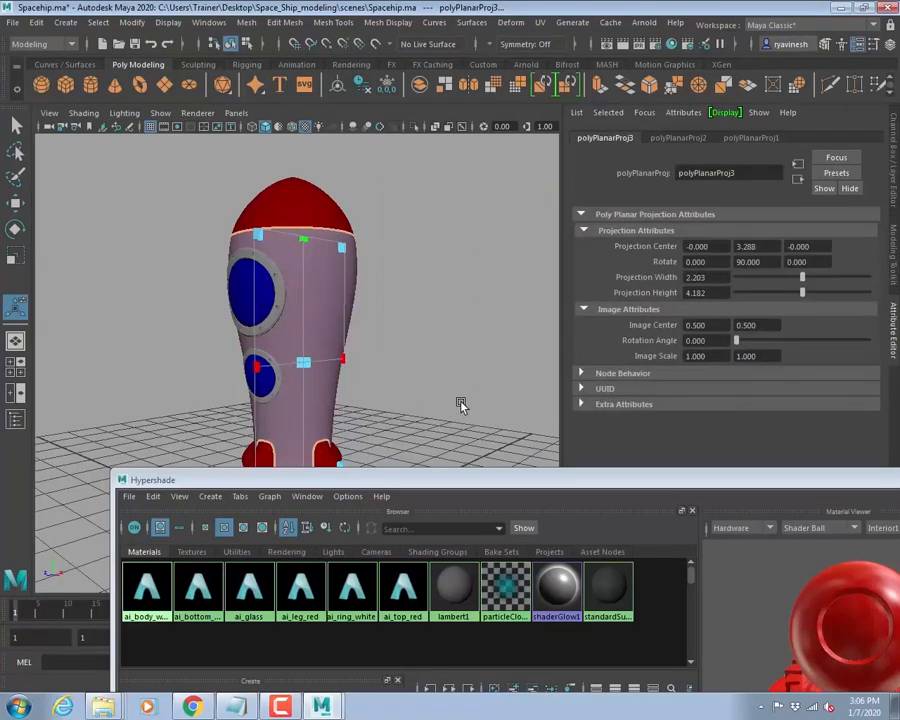
left_click(456, 396)
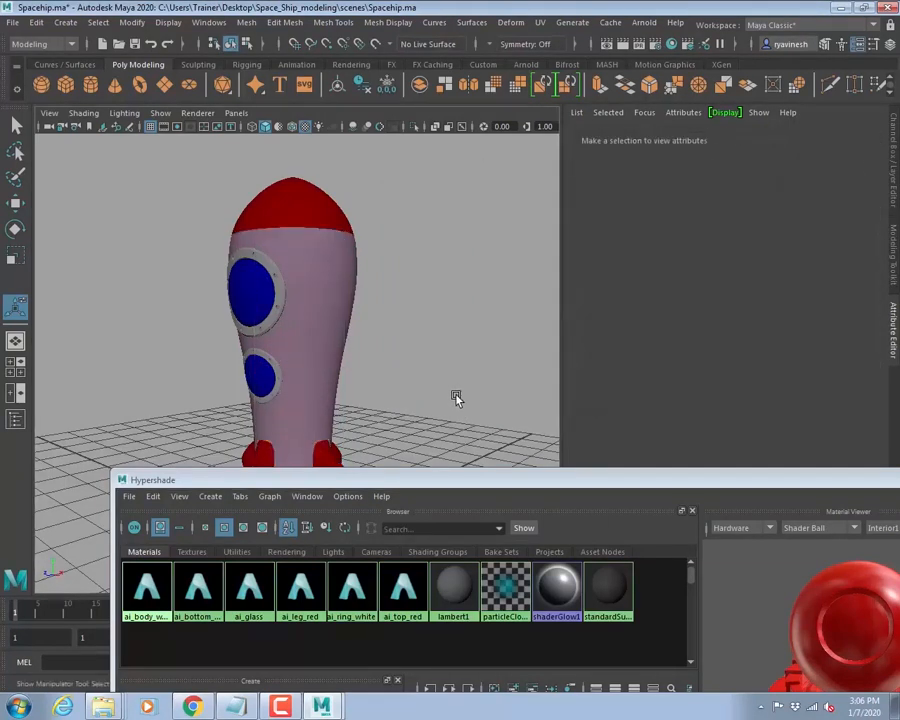
- Inspect the rocket body's materials and the texture nodes available for the base color of ai_body_white
left_click(315, 241)
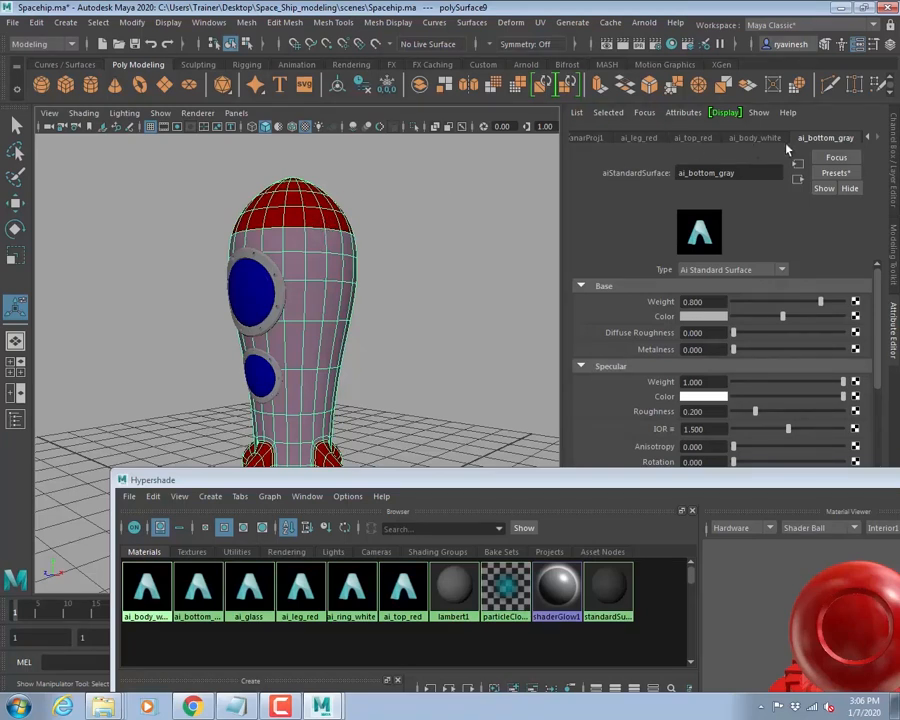
left_click(756, 138)
left_click(692, 138)
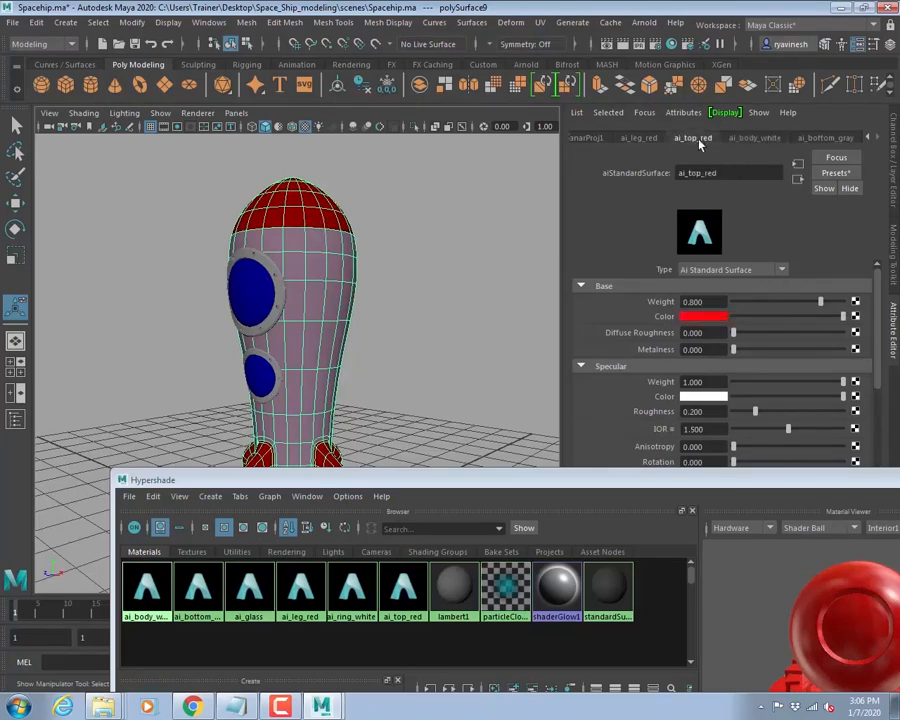
left_click(753, 139)
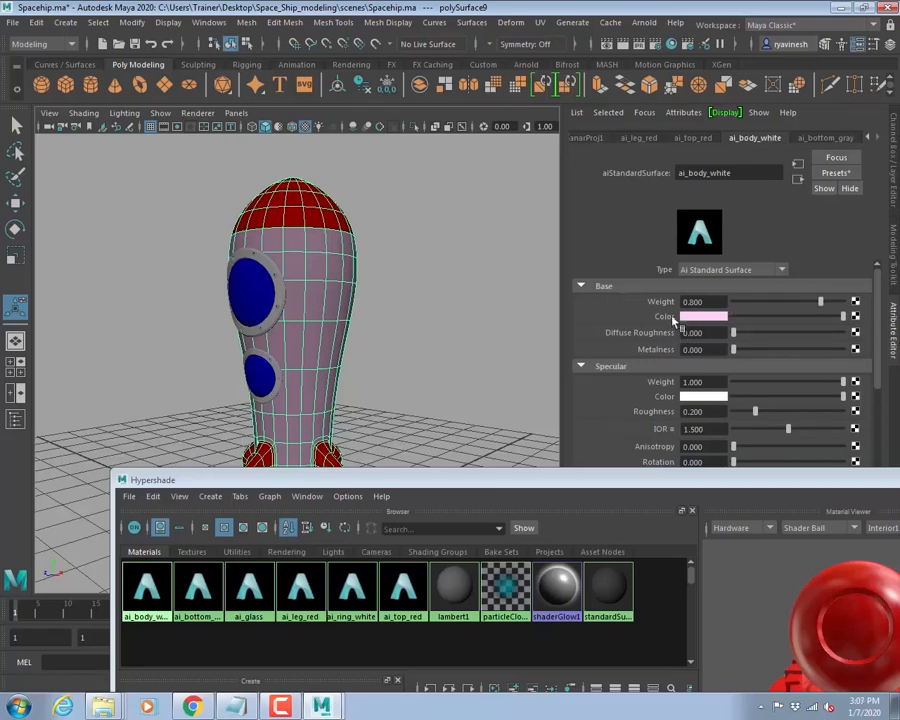
left_click(855, 316)
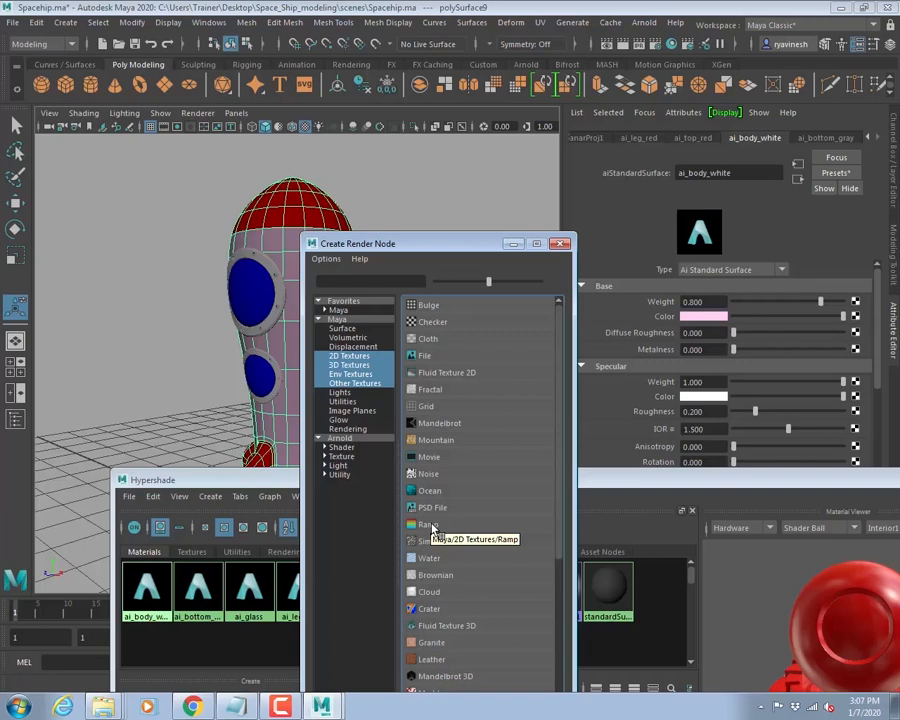
left_click(562, 243)
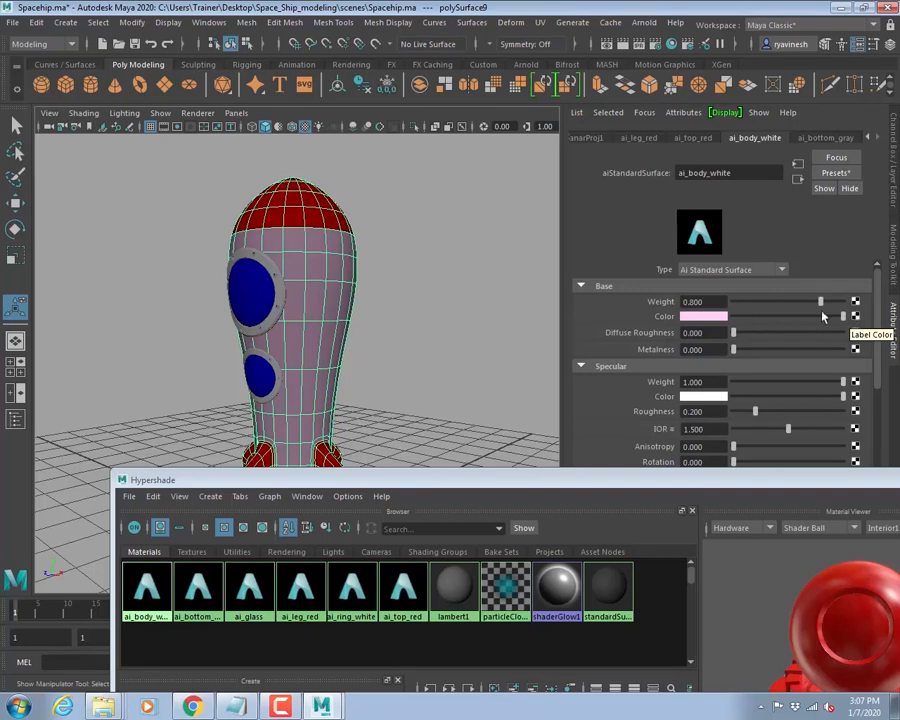
- Reselect the rocket body mesh and hide the Attribute Editor to enlarge the viewport
left_click(470, 269)
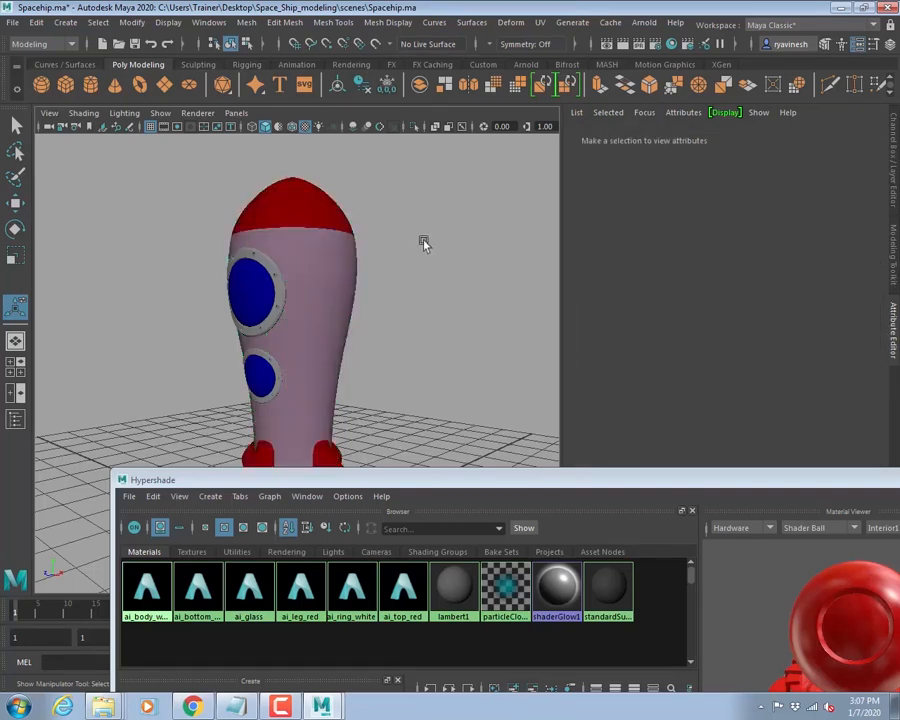
left_click(312, 221)
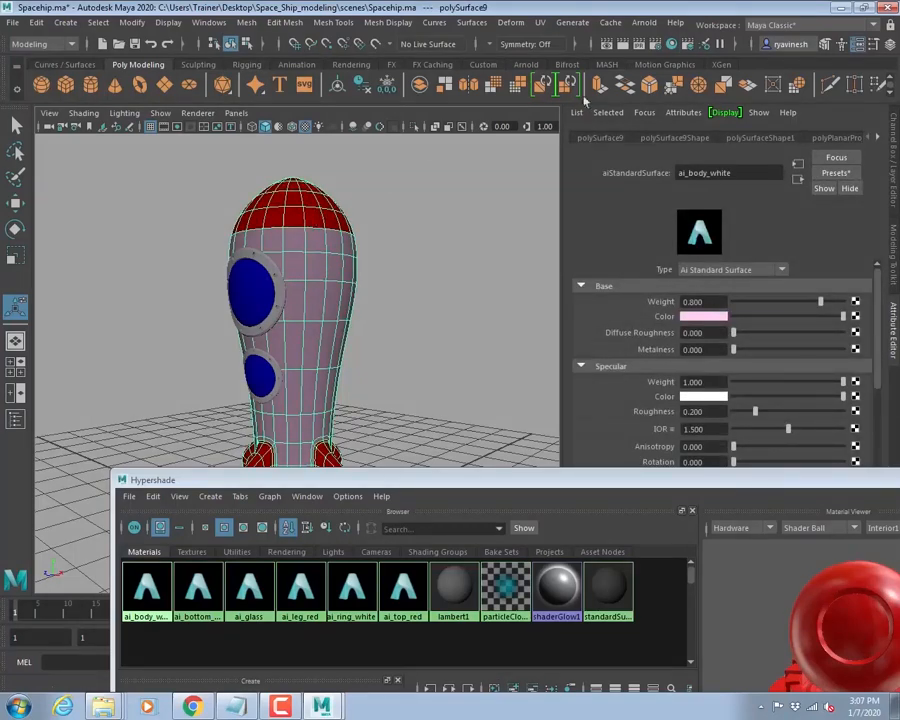
left_click(894, 325)
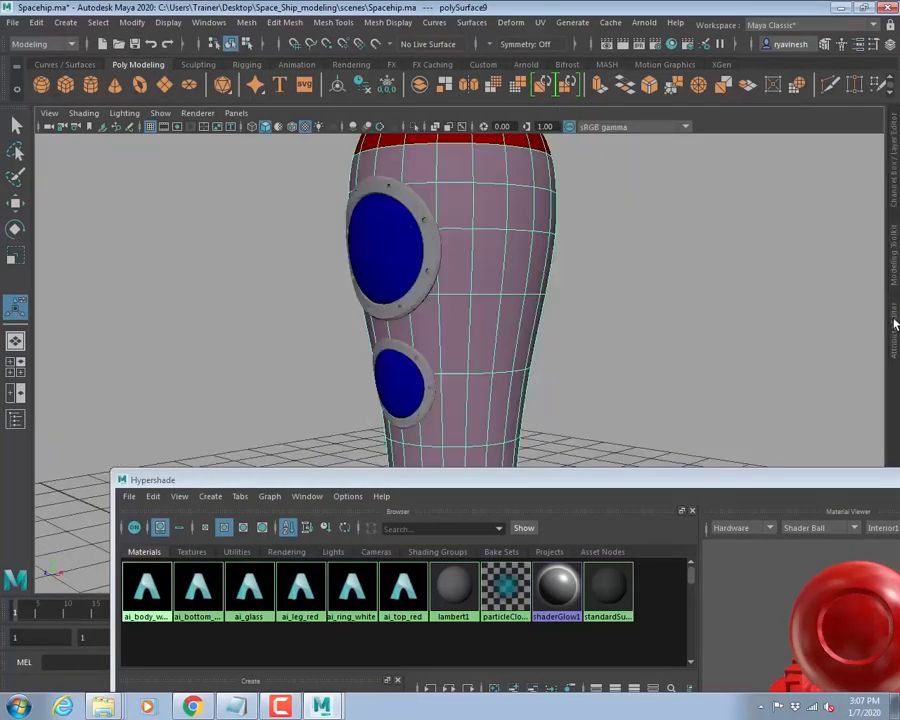
- Connect a Ramp texture to the base color of the ai_body_white material on the rocket body
left_click(894, 325)
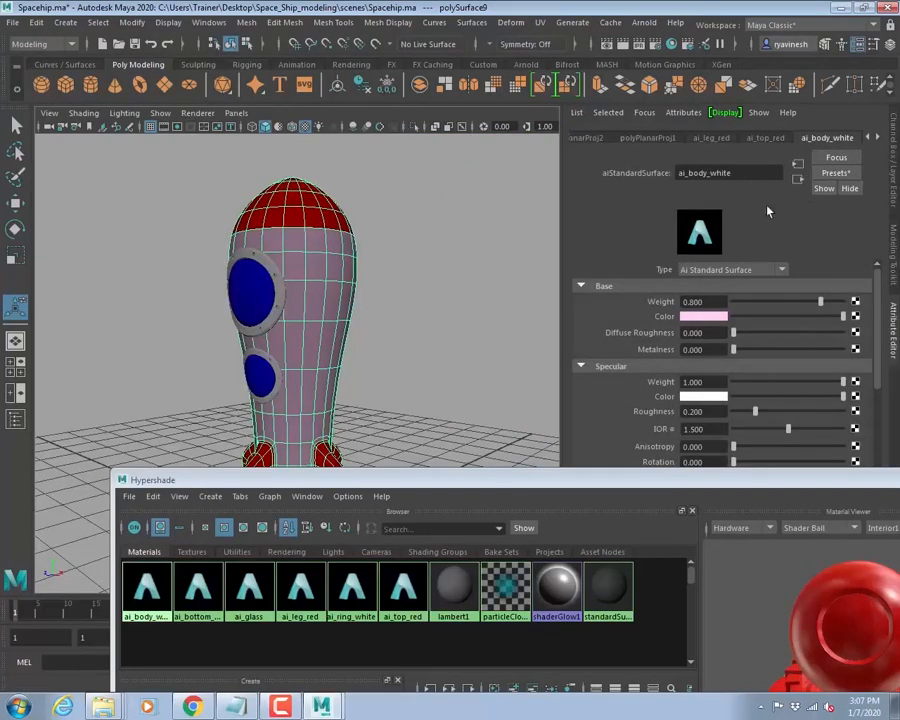
left_click(774, 142)
left_click(722, 139)
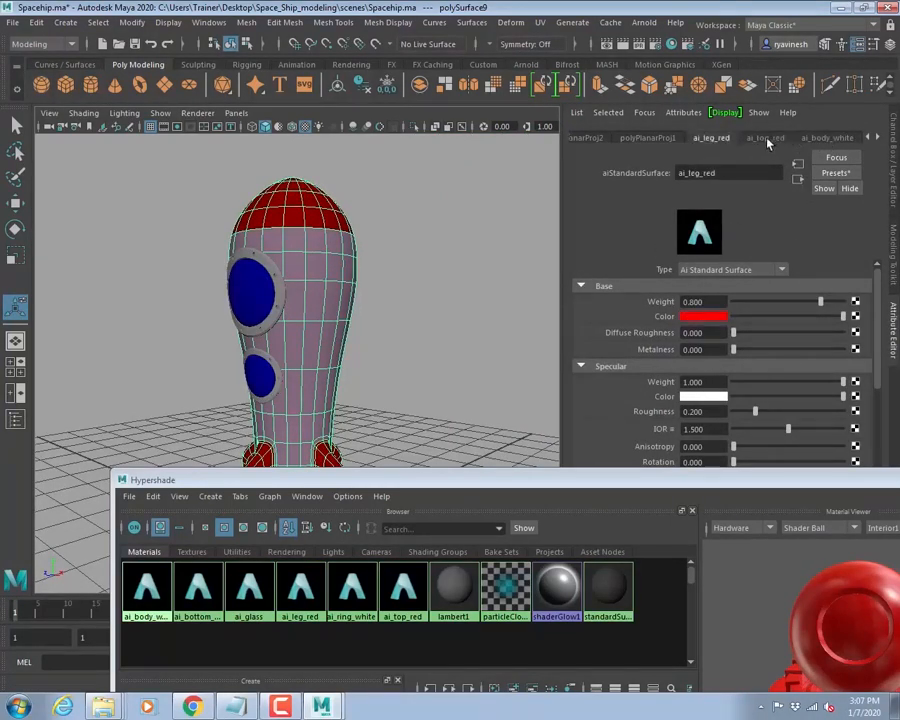
left_click(767, 139)
left_click(829, 141)
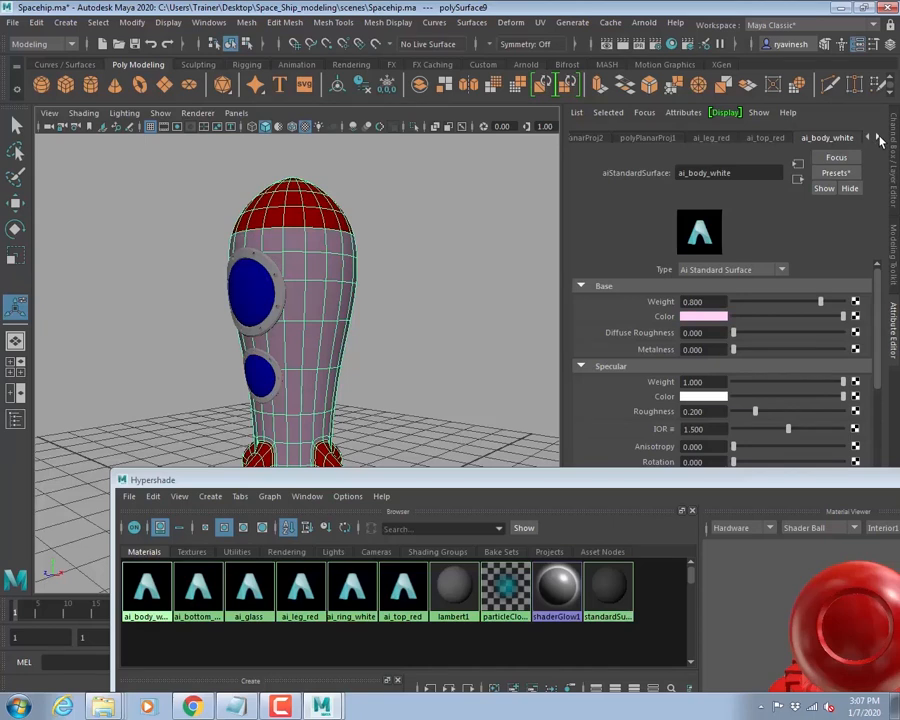
left_click(878, 138)
left_click(826, 138)
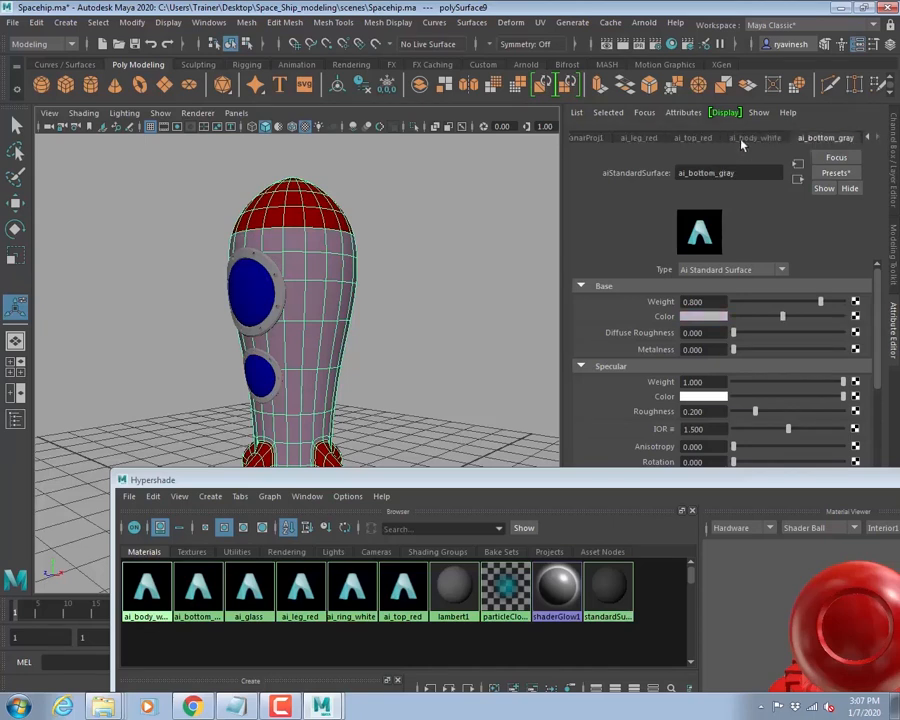
left_click(742, 143)
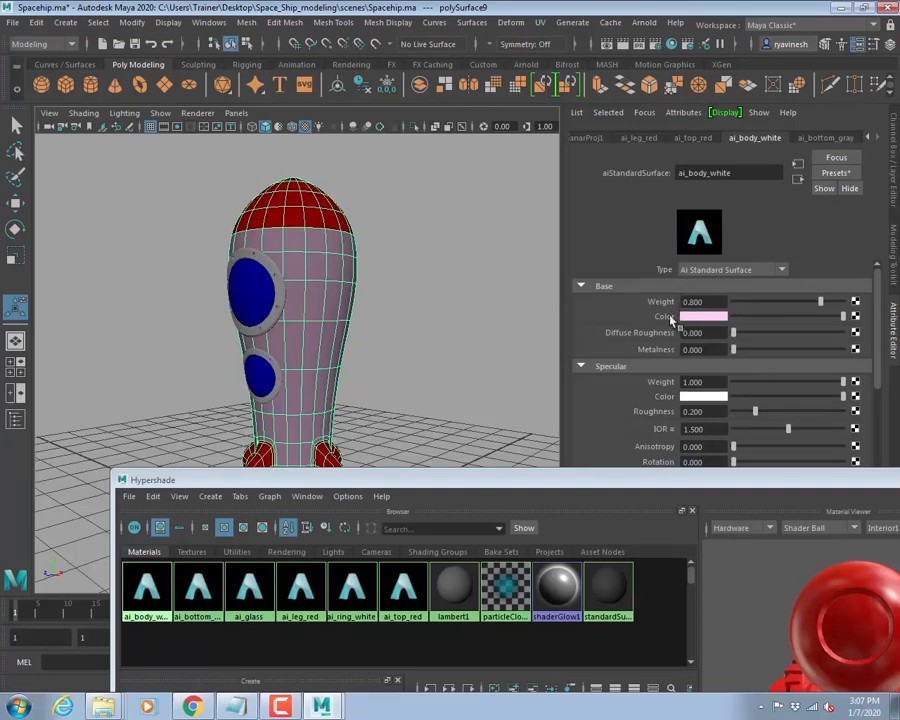
left_click(855, 317)
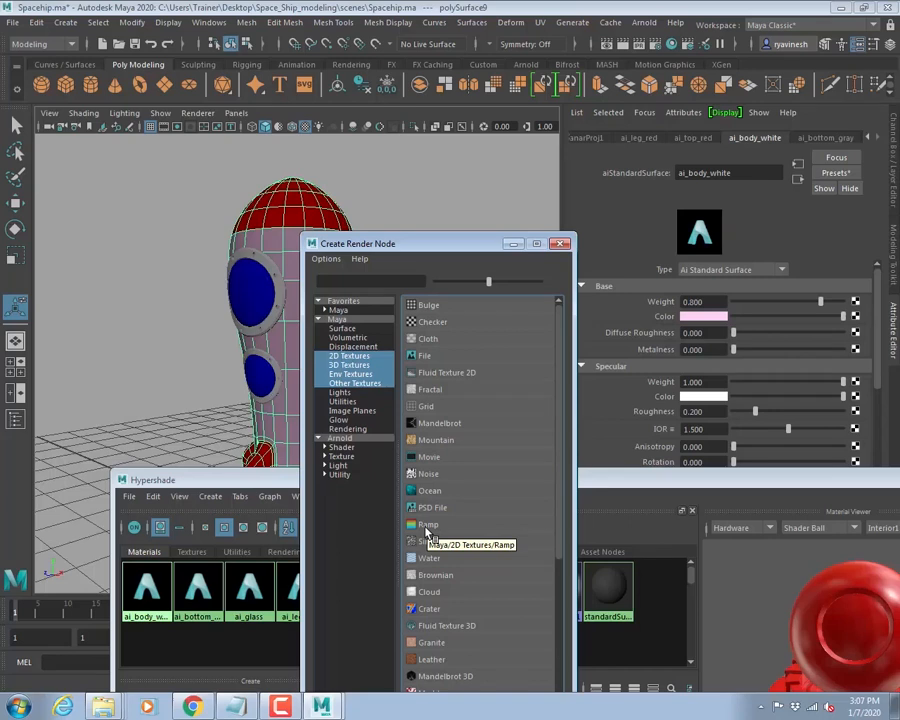
left_click(427, 527)
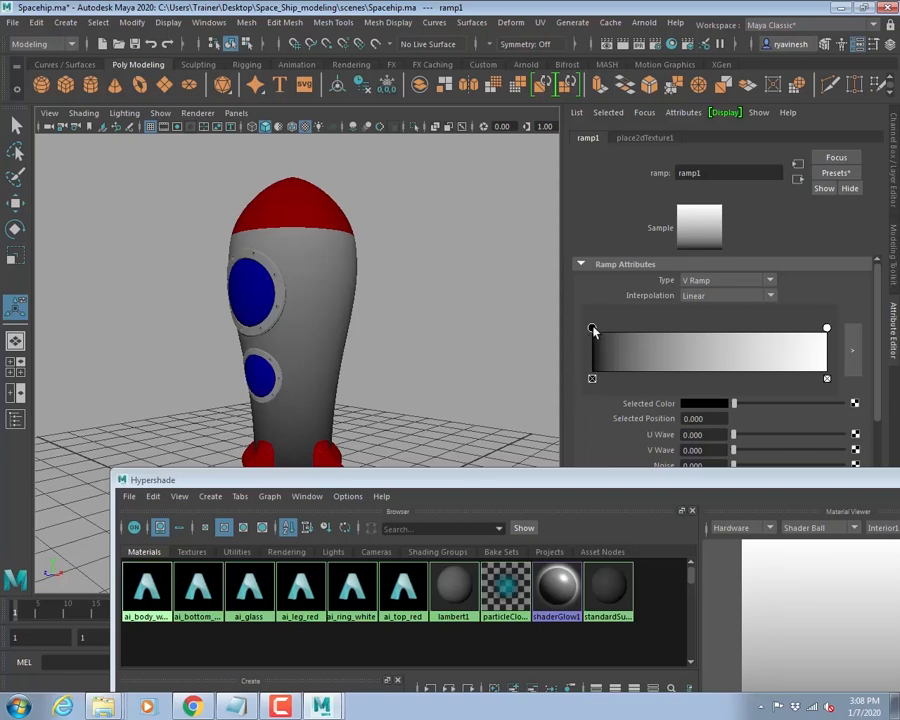
- Replace the ramp's black start color with a light pinkish purple of hue about 288, saturation 0.365 and value 1
left_click(705, 404)
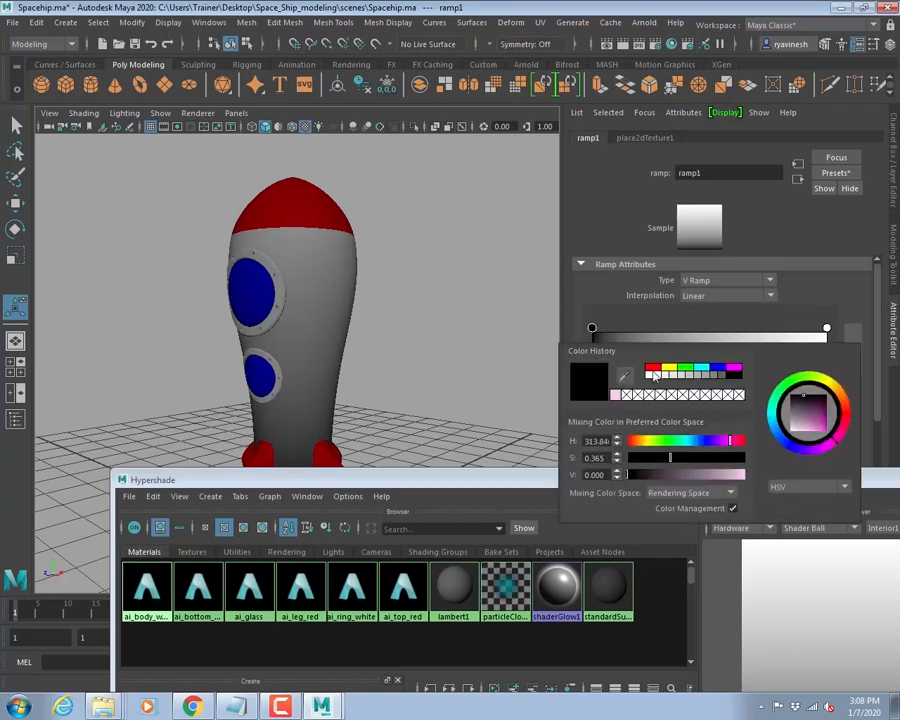
left_click(616, 395)
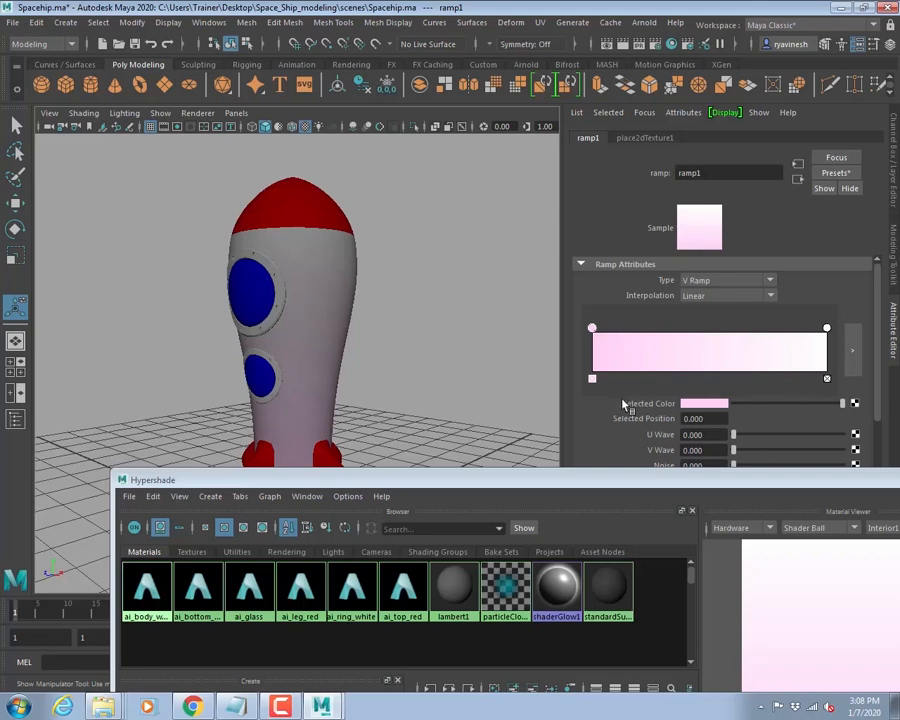
left_click(696, 405)
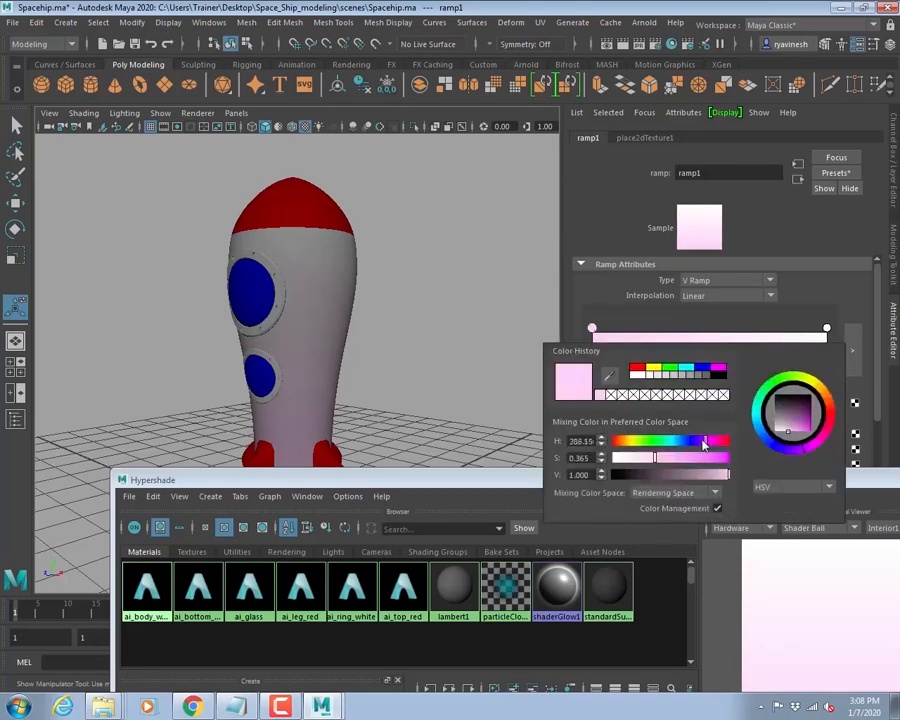
left_click(430, 300)
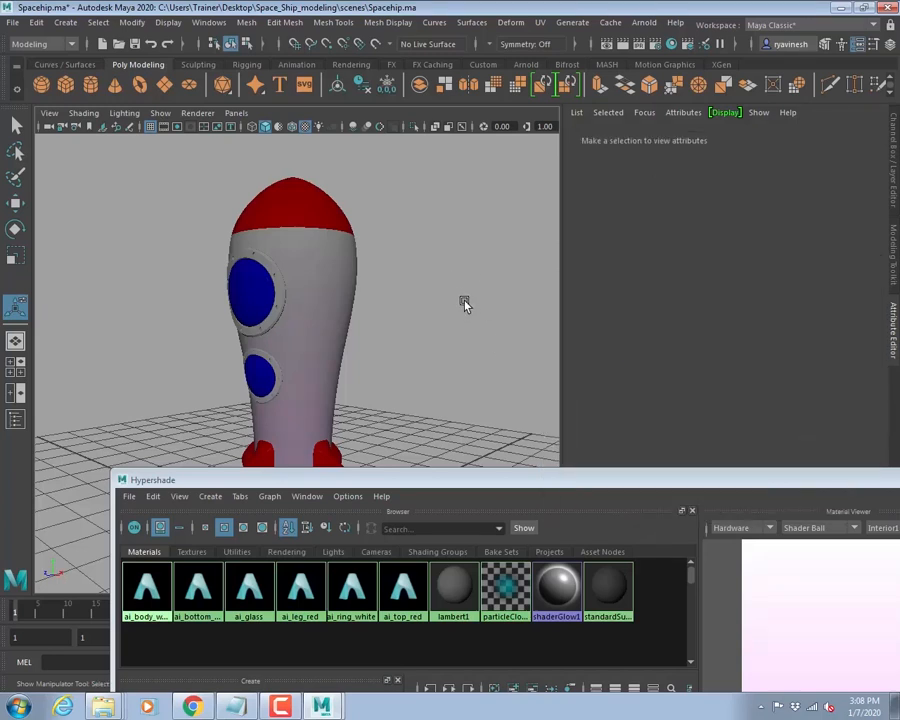
- Compare the rocket in wireframe, shaded and textured display, finishing in textured display
key("6")
key("4")
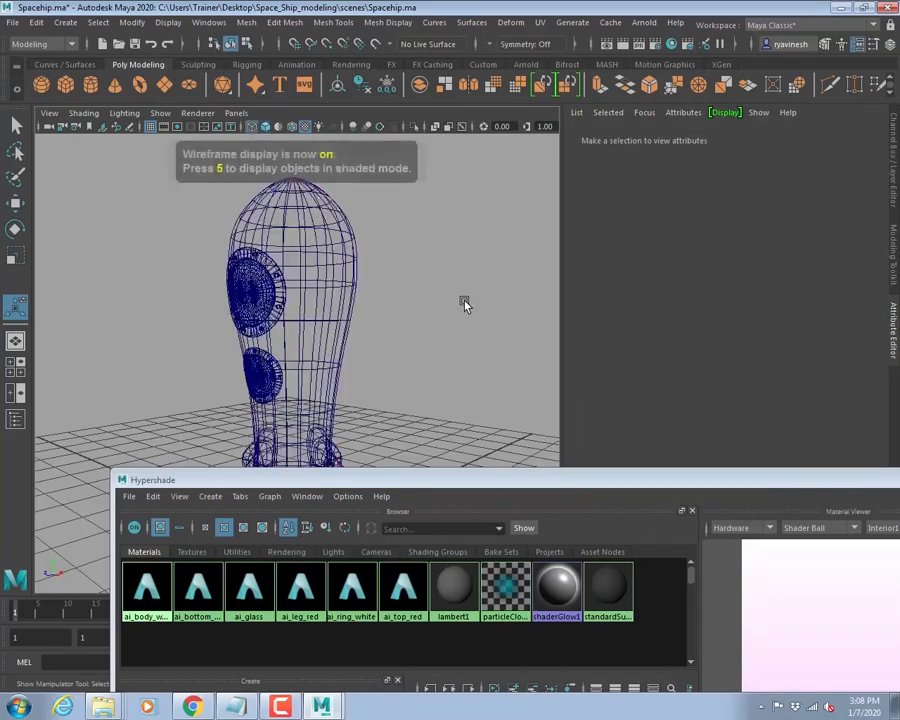
key("5")
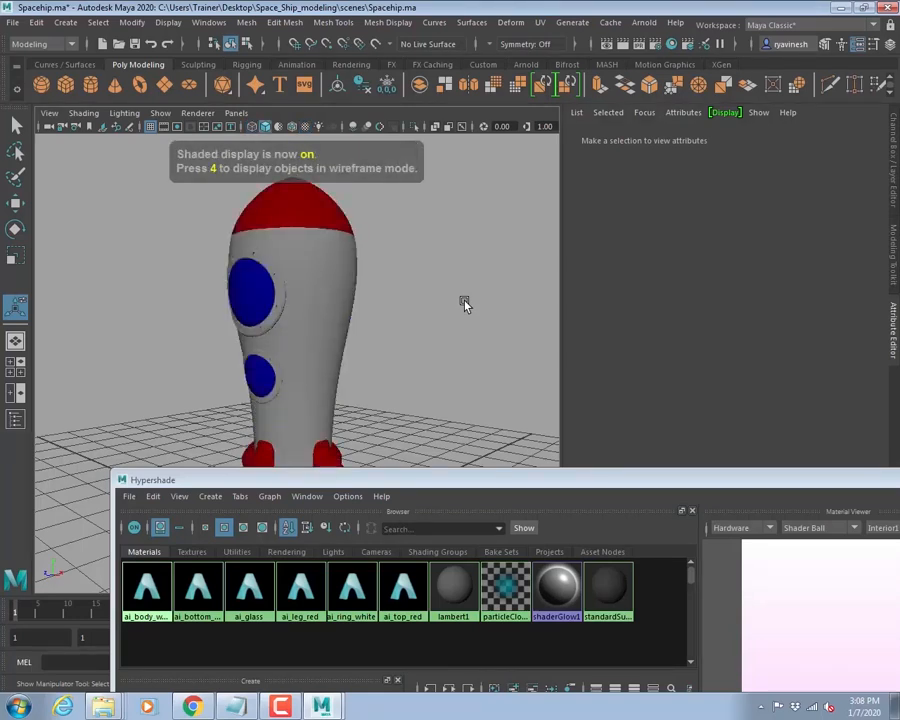
key("6")
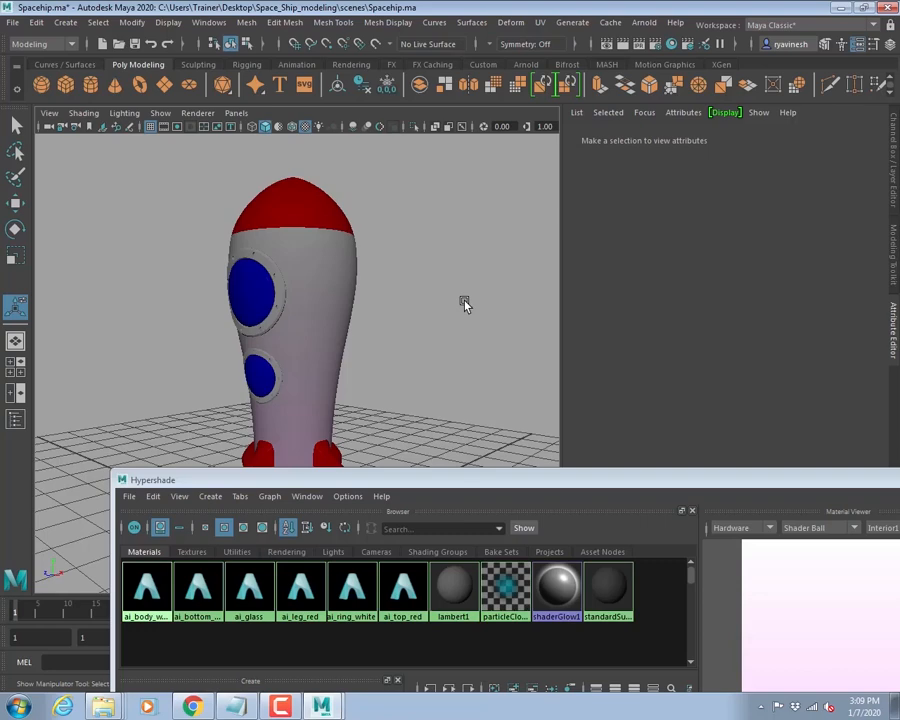
- Close the Hypershade window to uncover the viewport
key("alt+Tab")
left_click_drag(763, 476, 410, 450)
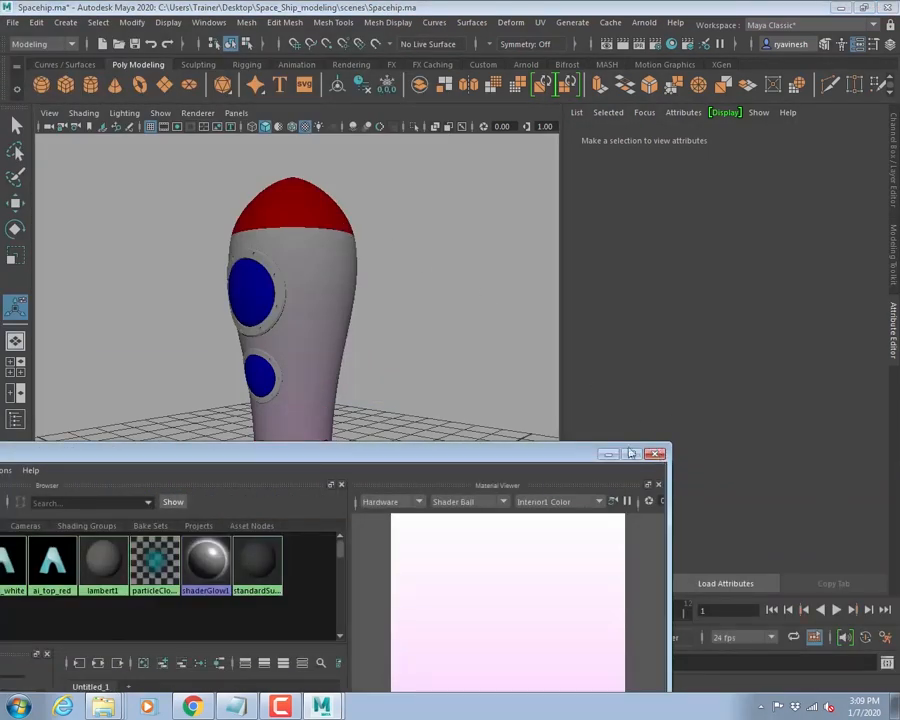
left_click(656, 454)
- Compare the reference image in the front view with the textured rocket from several angles in the perspective view
key("space")
key("space")
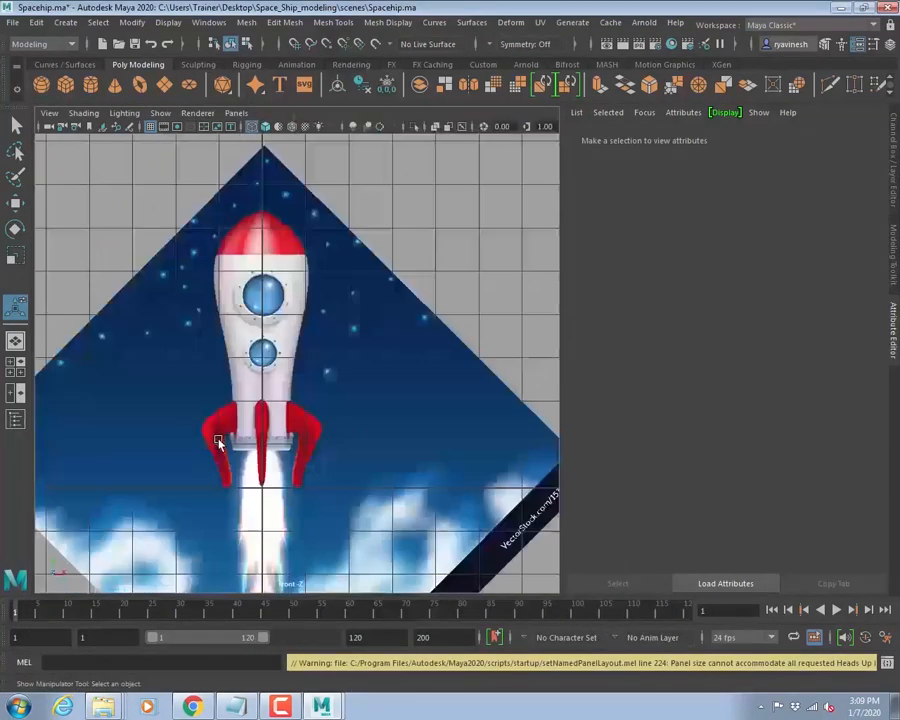
scroll(296, 378, "up", 5)
middle_click_drag(414, 408, 392, 428, "alt")
middle_click_drag(364, 190, 364, 335, "alt")
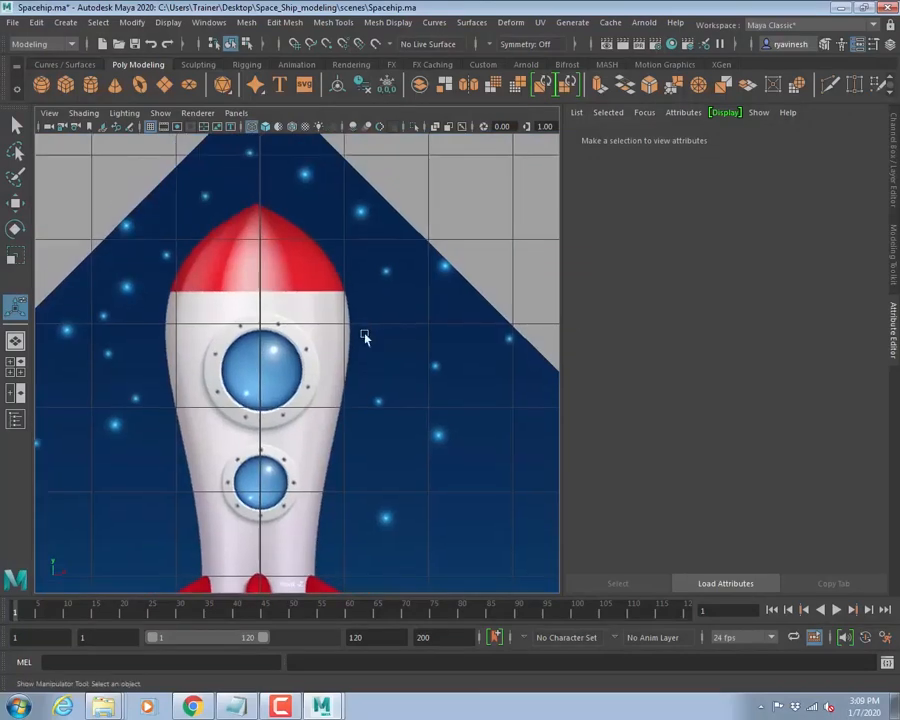
middle_click_drag(361, 448, 368, 371, "alt")
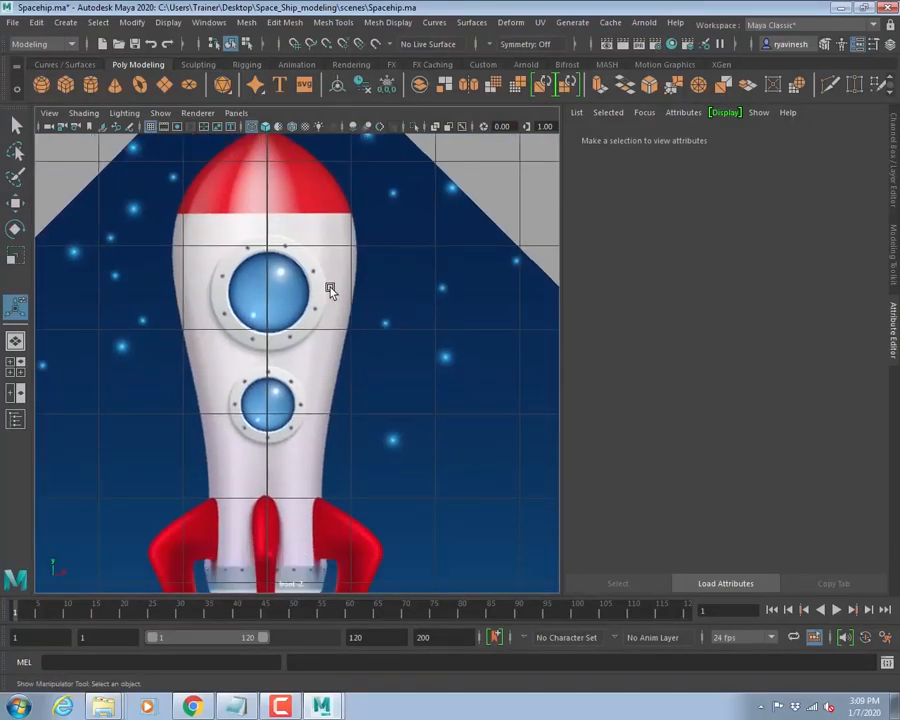
key("space")
key("space")
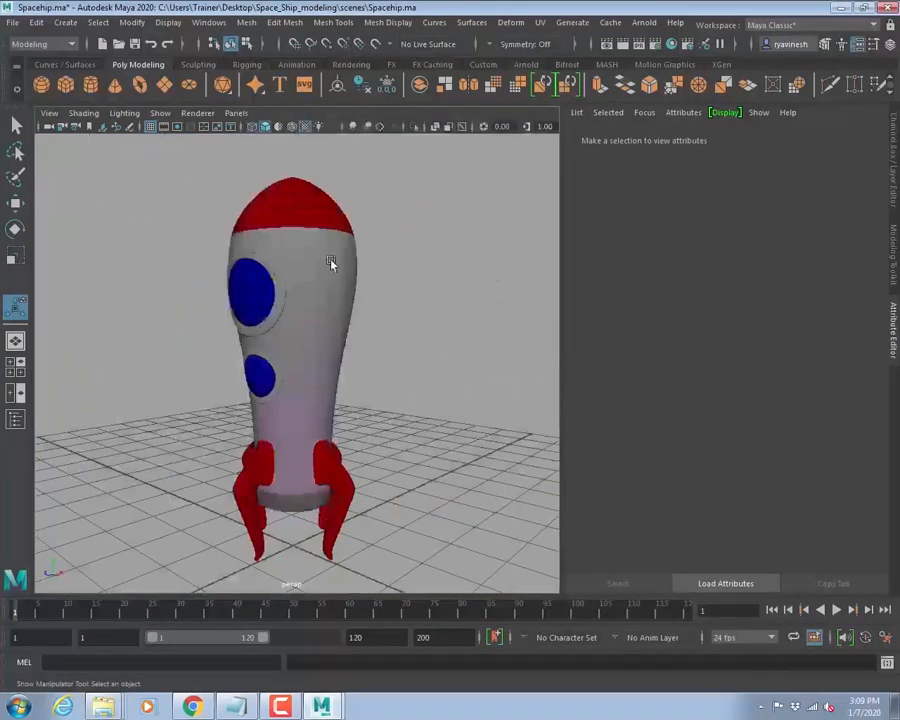
left_click_drag(331, 263, 350, 332, "alt")
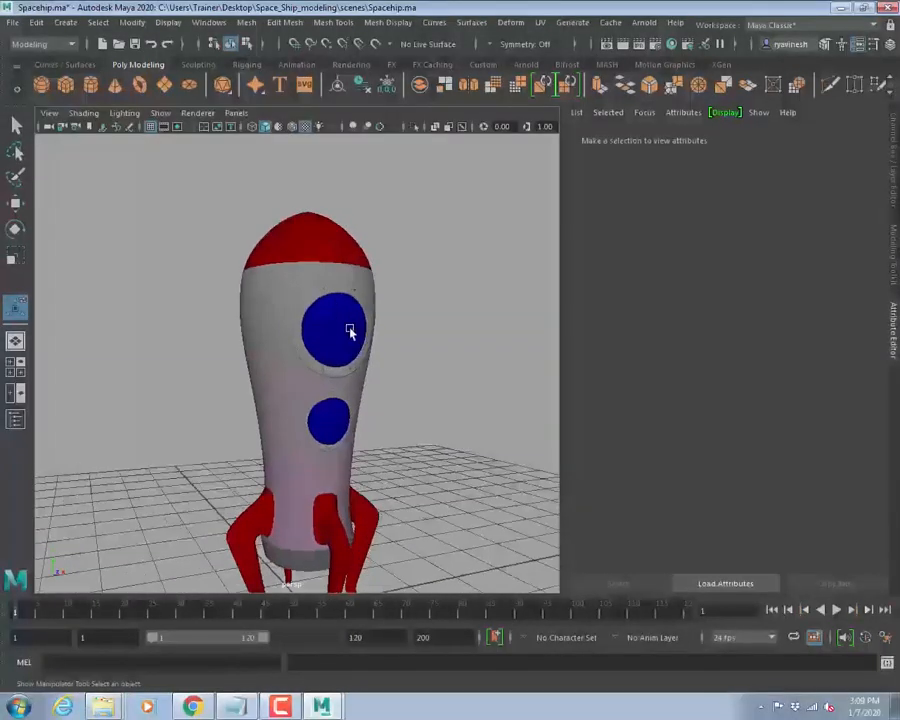
left_click_drag(418, 406, 362, 367, "alt")
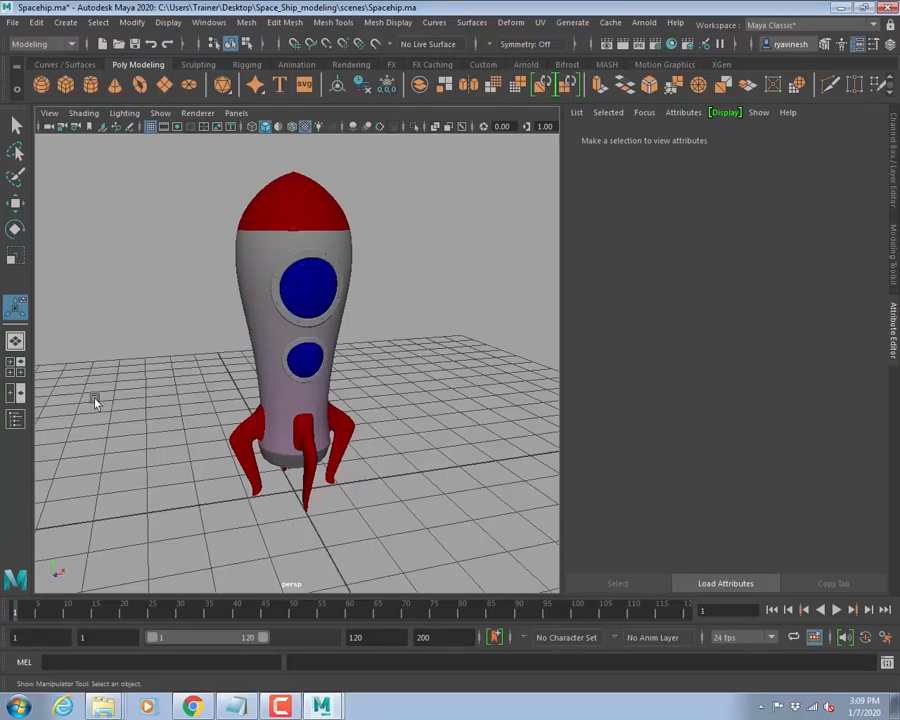
left_click_drag(95, 402, 135, 420, "alt")
left_click_drag(173, 380, 155, 386, "alt")
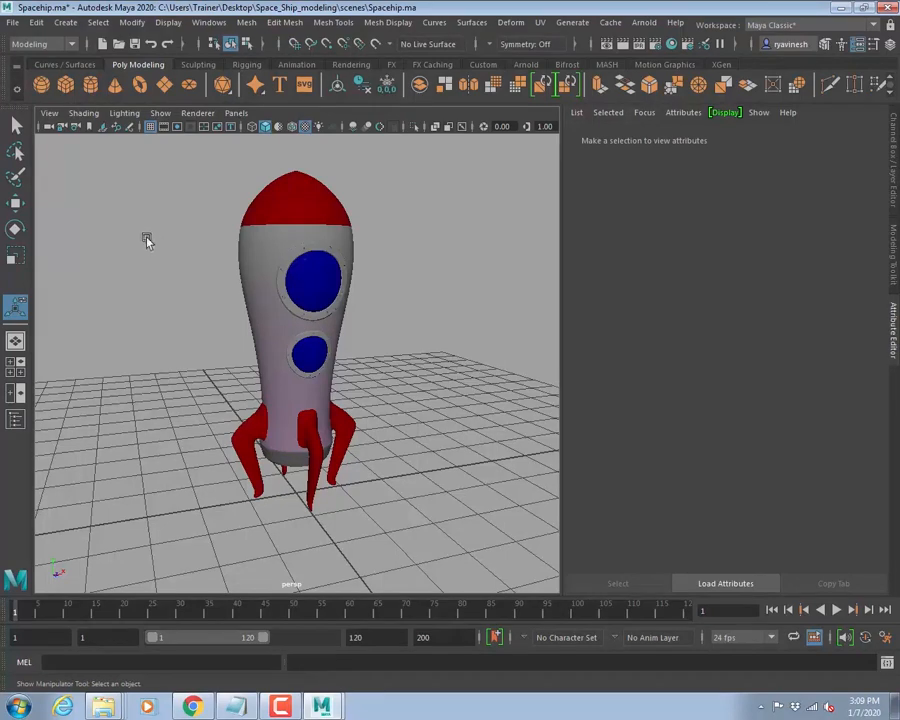
left_click_drag(146, 240, 275, 259, "alt")
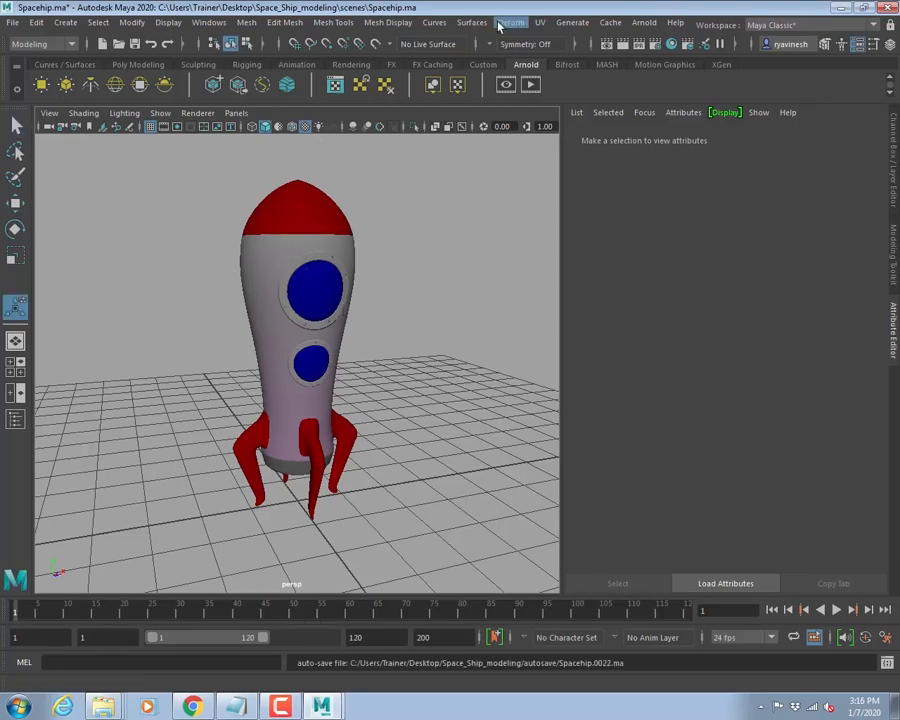
- Add an Arnold Skydome Light to the scene
left_click(645, 23)
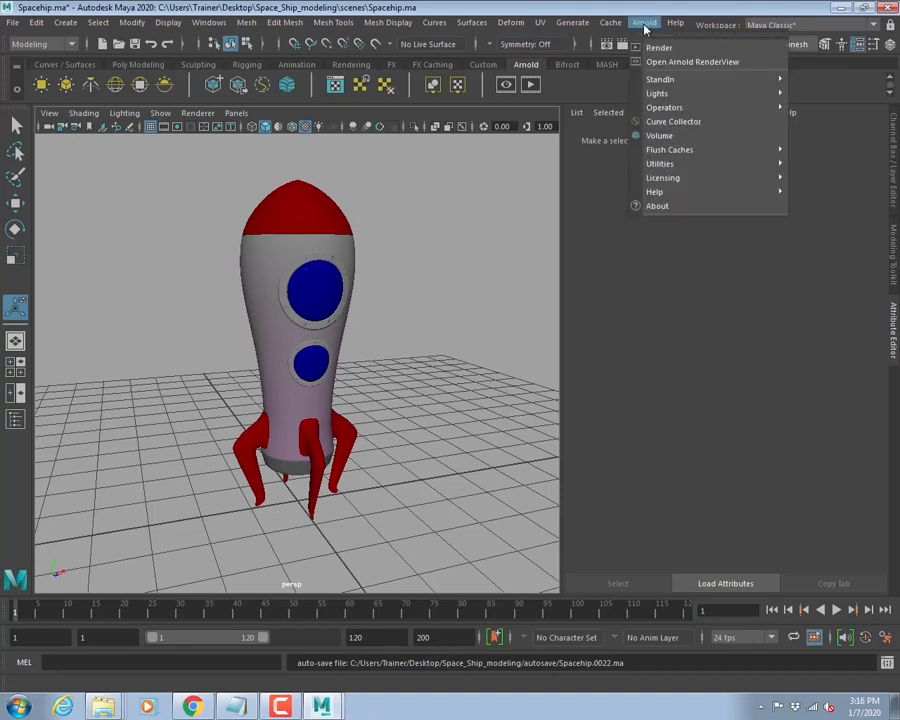
mouse_move(660, 93)
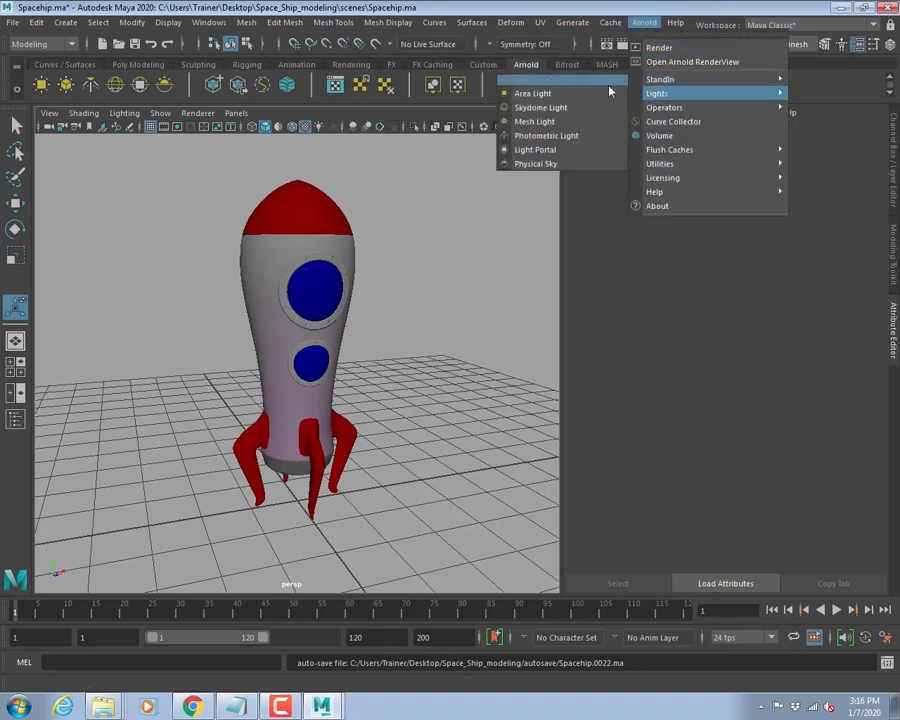
left_click(540, 107)
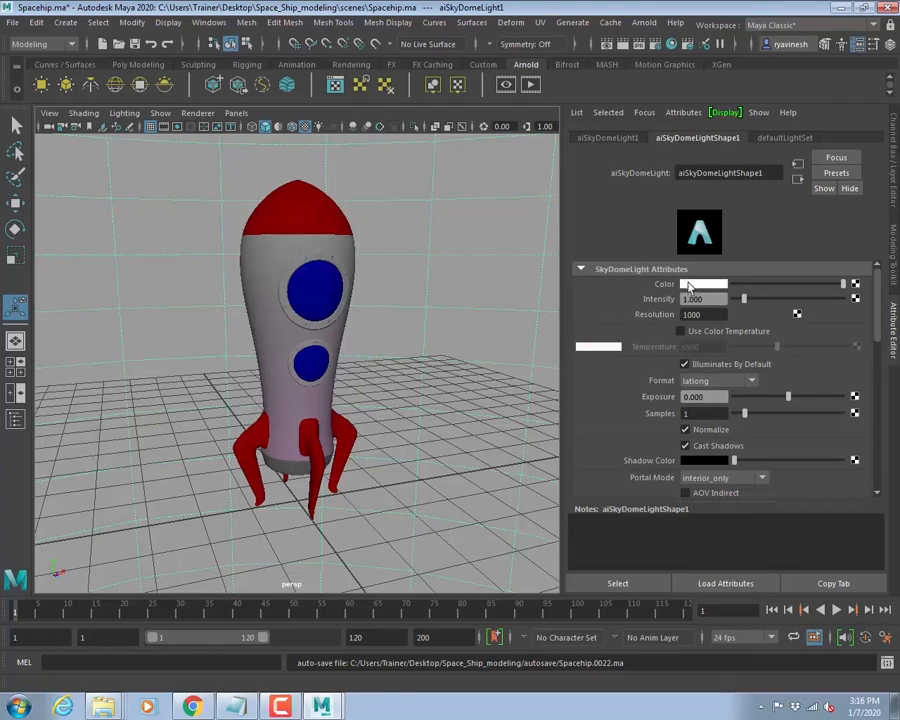
- Connect a File texture to the skydome light's color and load misty_pines_1k.hdr from the sourceimages folder
left_click(855, 285)
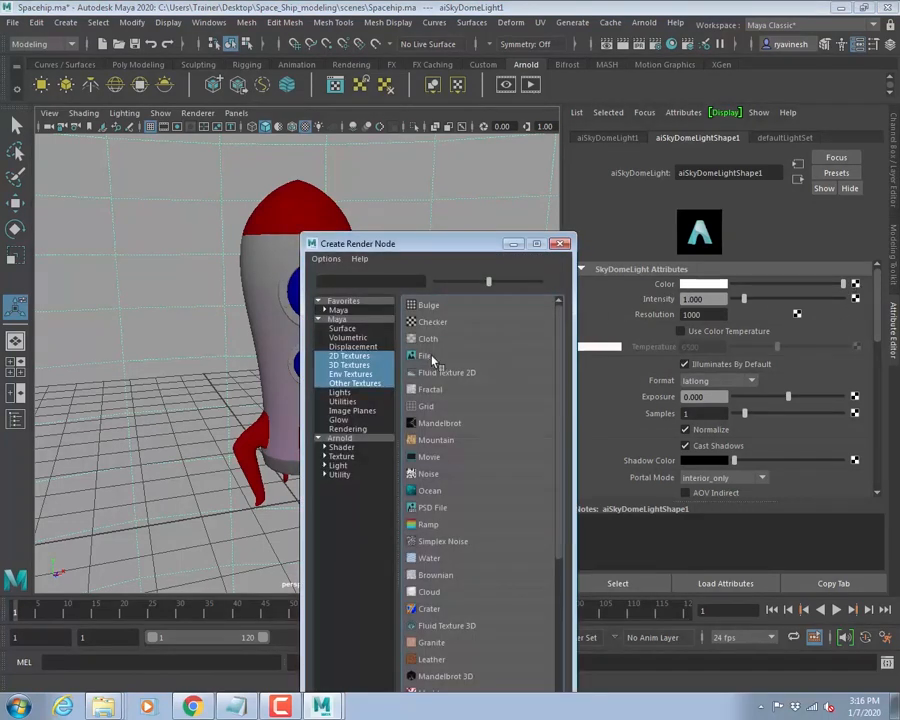
left_click(432, 358)
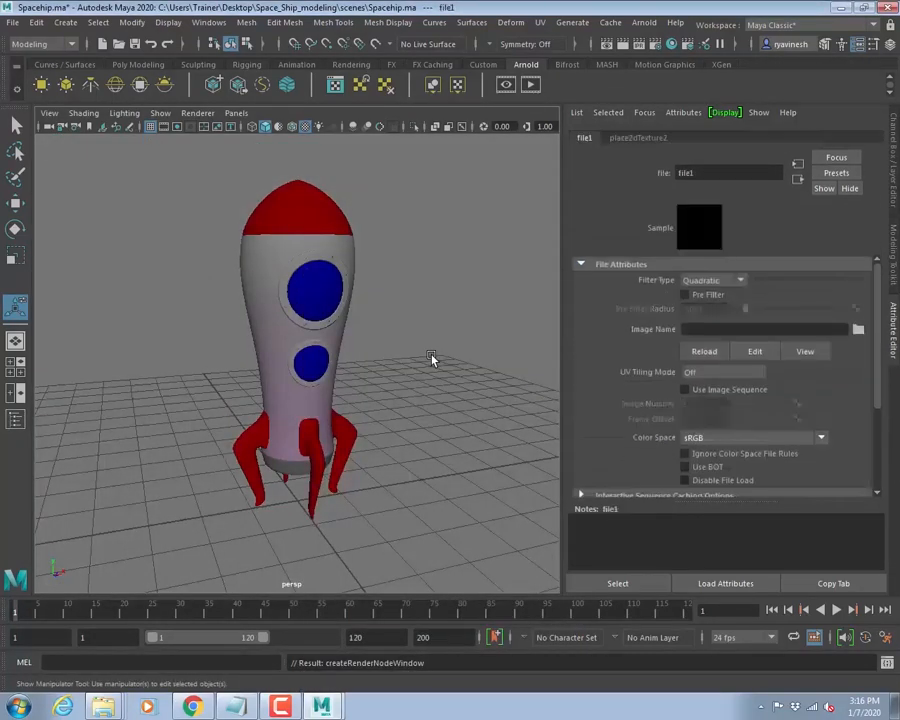
left_click(858, 331)
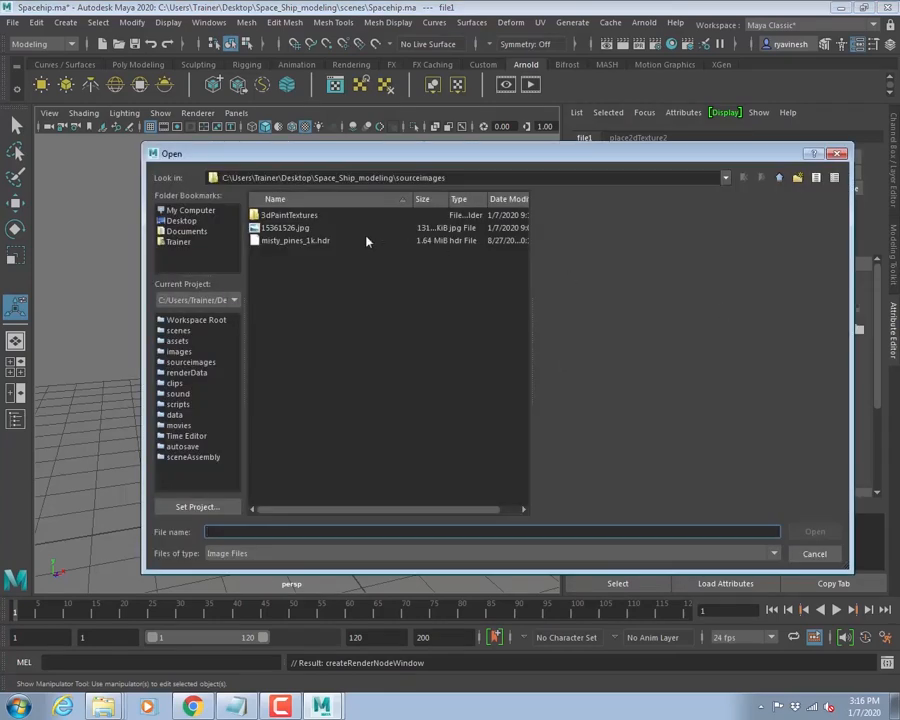
left_click(285, 243)
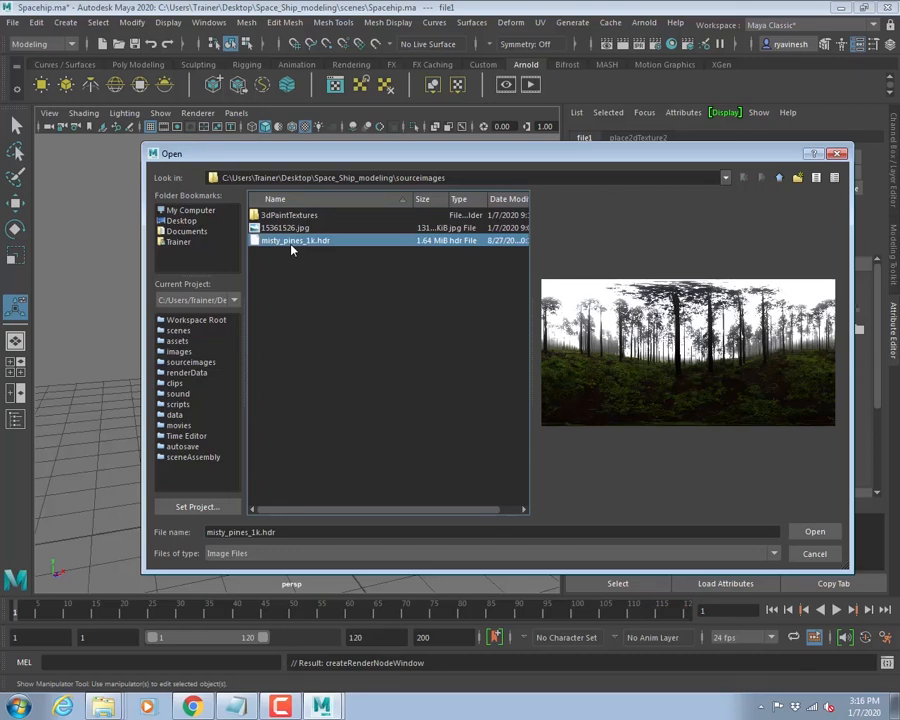
left_click(814, 531)
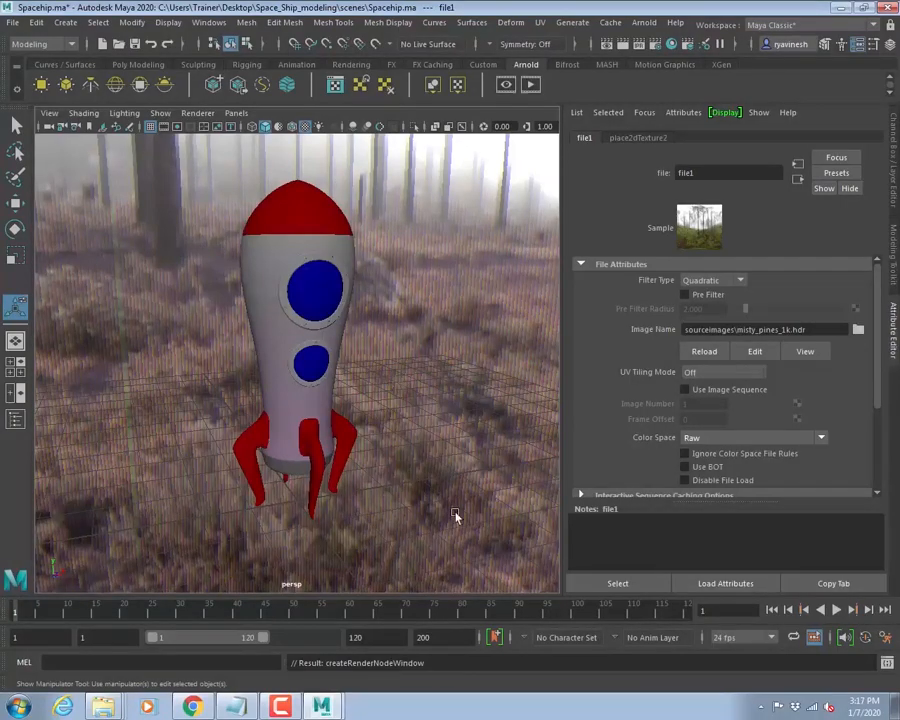
- Examine the forest HDR environment around the rocket from several angles and distances in the perspective view
right_click_drag(402, 392, 155, 268, "alt")
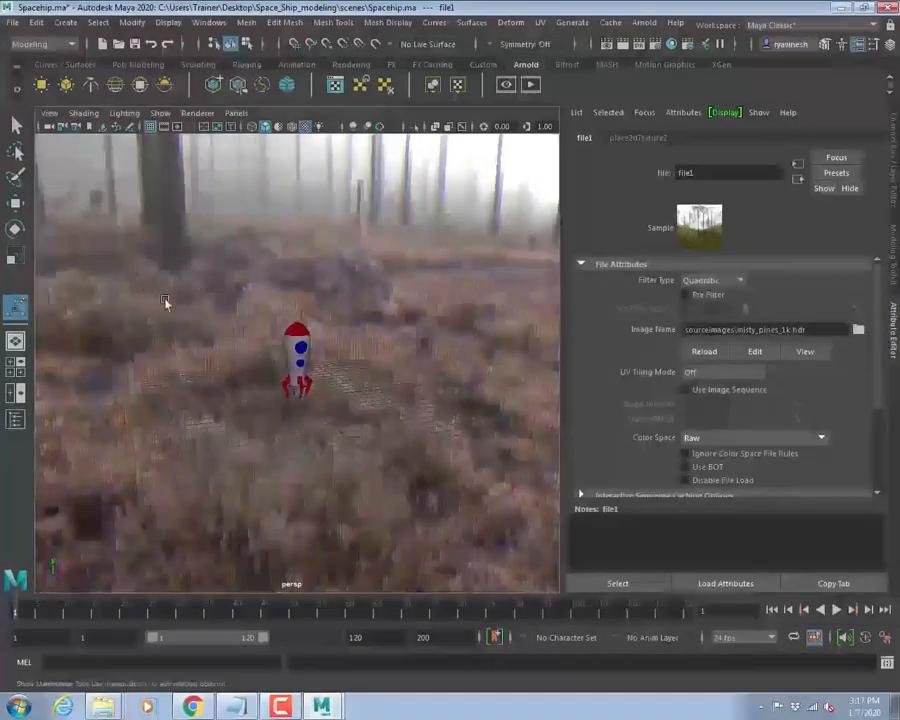
left_click_drag(167, 300, 410, 336, "alt")
right_click_drag(370, 333, 158, 316, "alt")
left_click_drag(279, 353, 193, 309, "alt")
right_click_drag(193, 309, 297, 368, "alt")
right_click_drag(490, 388, 508, 392, "alt")
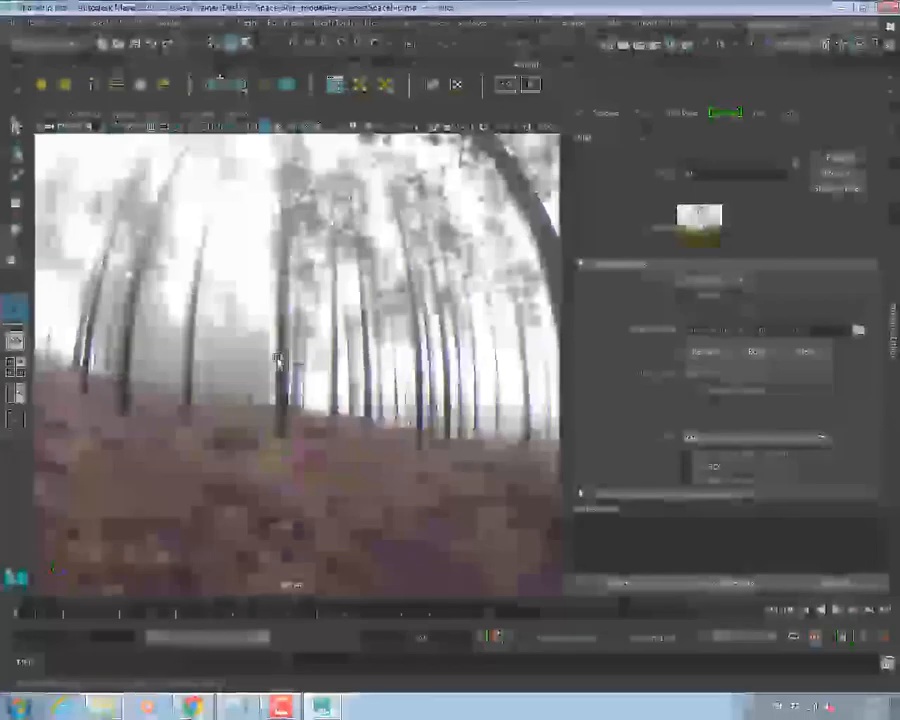
right_click_drag(284, 364, 504, 394, "alt")
right_click_drag(330, 385, 484, 422, "alt")
right_click_drag(250, 355, 408, 412, "alt")
left_click_drag(385, 408, 283, 416, "alt")
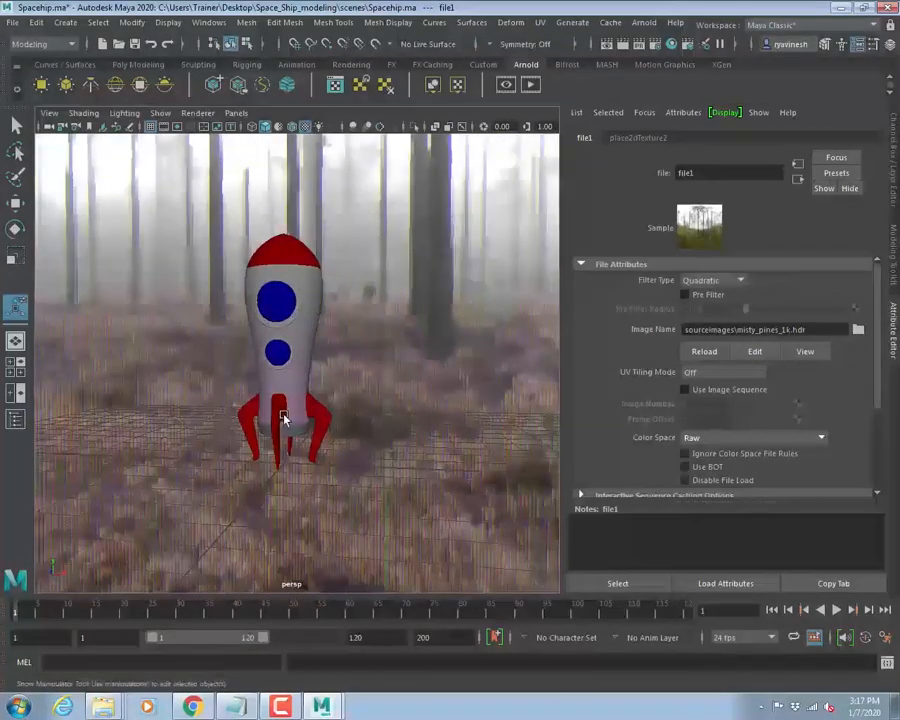
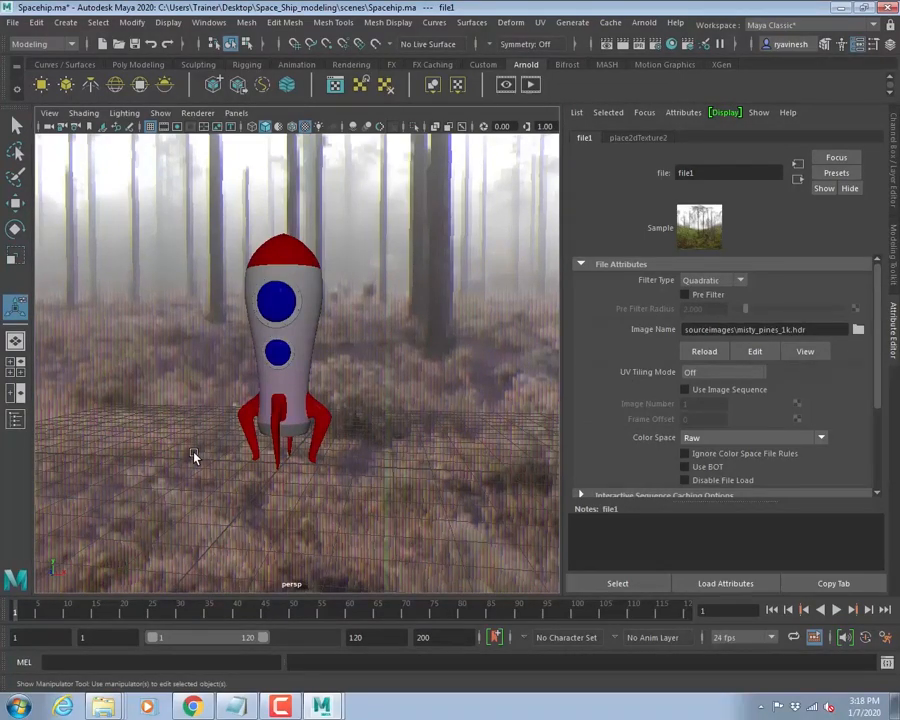
- Browse the sourceimages folder for the skydome's image file and leave the loaded texture as it is
left_click_drag(319, 277, 44, 322, "alt")
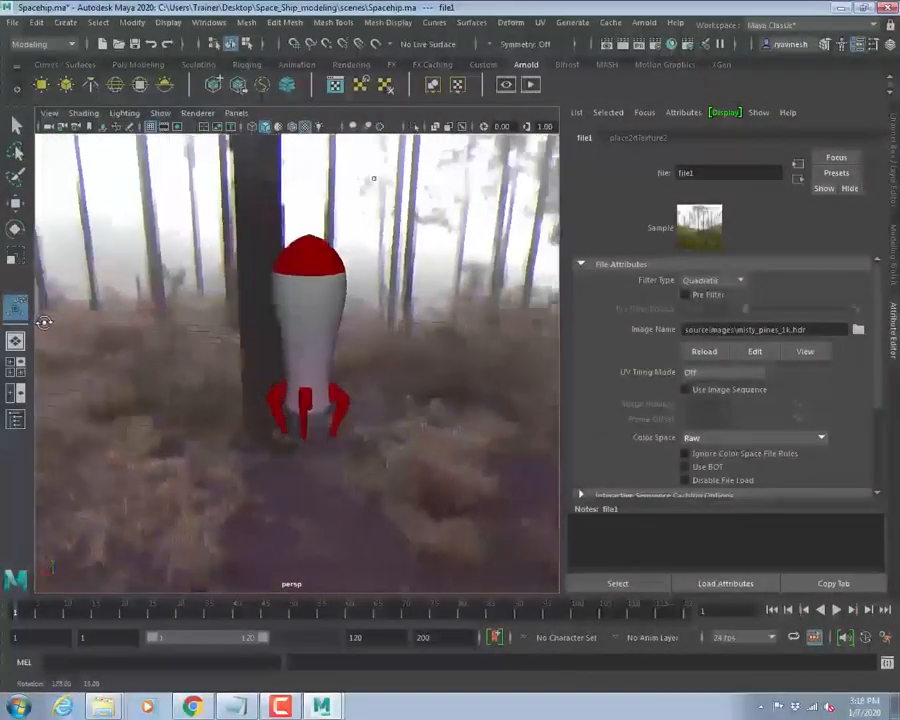
left_click(858, 329)
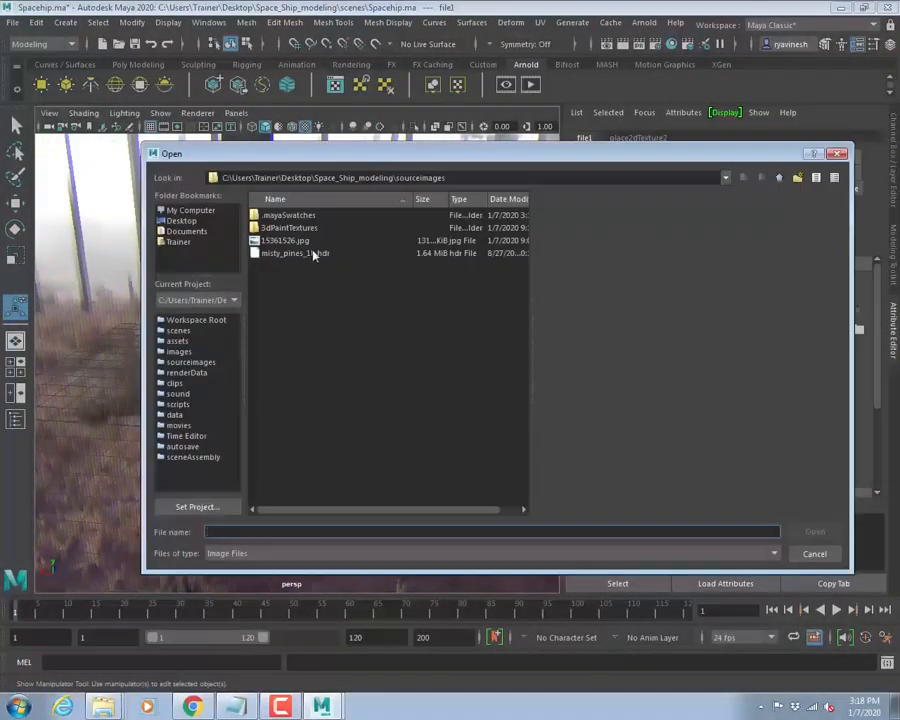
left_click(833, 553)
- Frame the rocket from a slightly raised angle in the perspective view and render it with Arnold
scroll(357, 380, "down", 2)
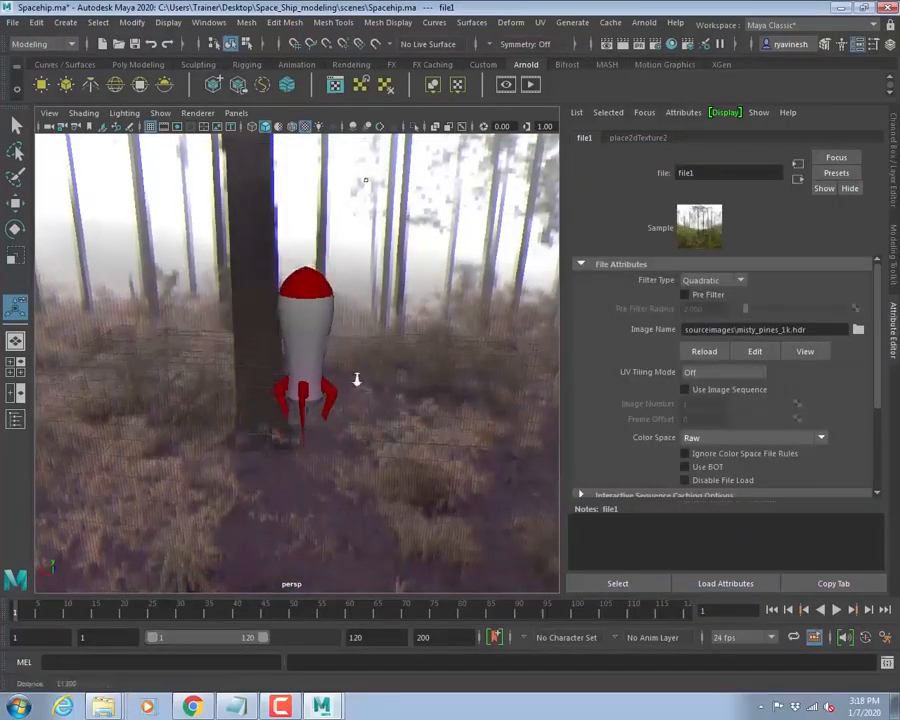
left_click_drag(357, 380, 316, 386, "alt")
right_click_drag(316, 386, 452, 400, "alt")
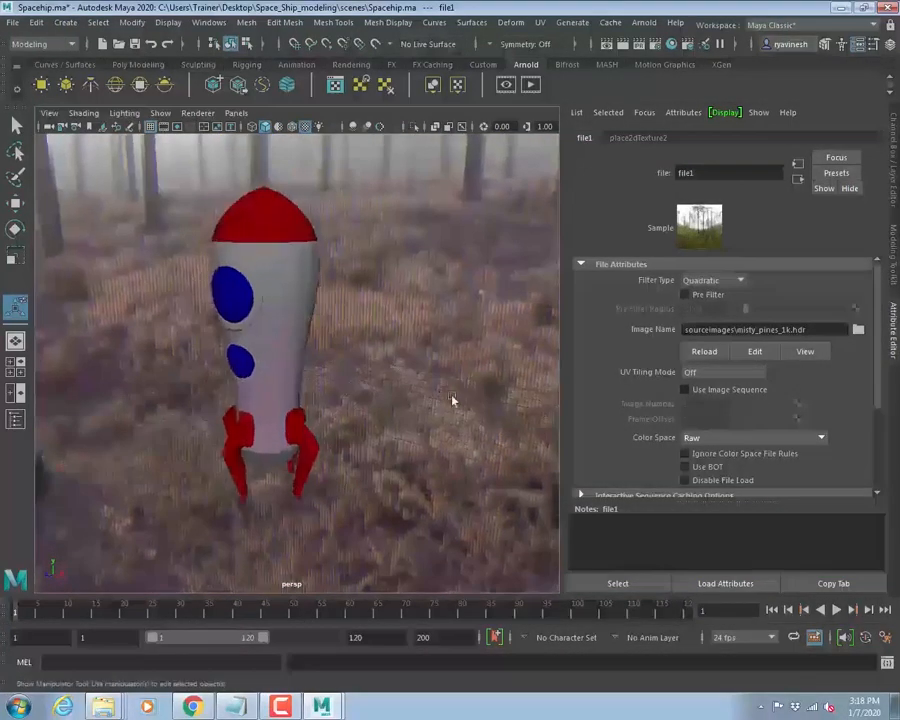
left_click_drag(452, 400, 374, 237, "alt")
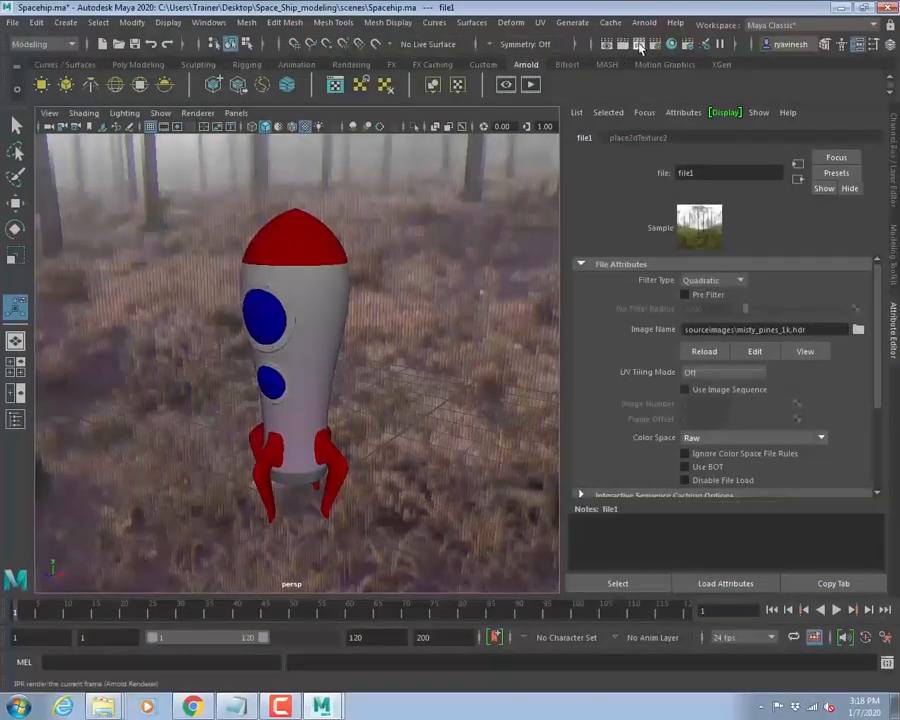
left_click(643, 23)
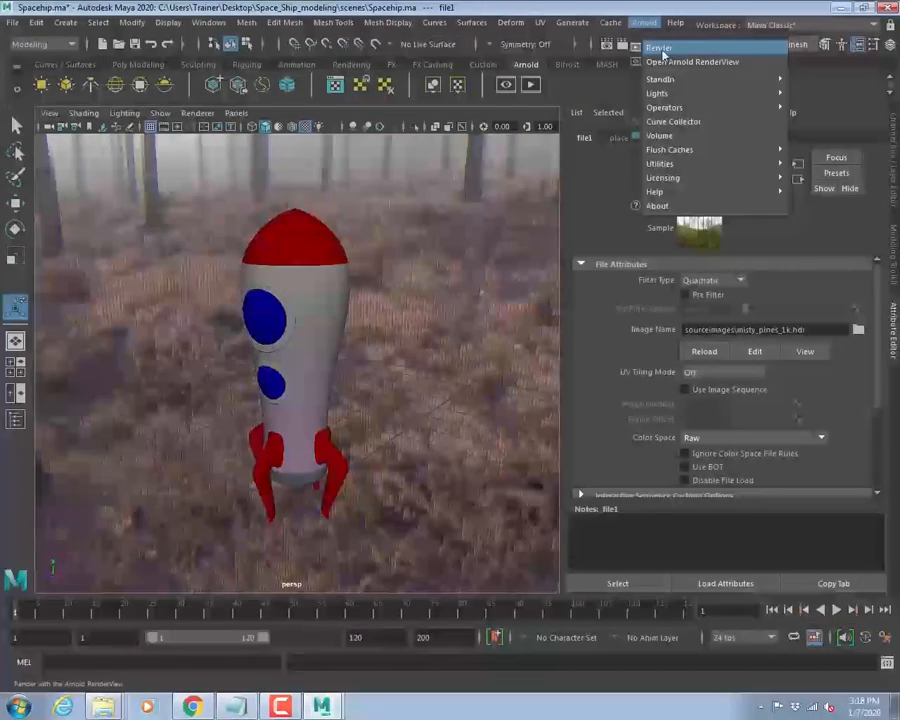
left_click(660, 48)
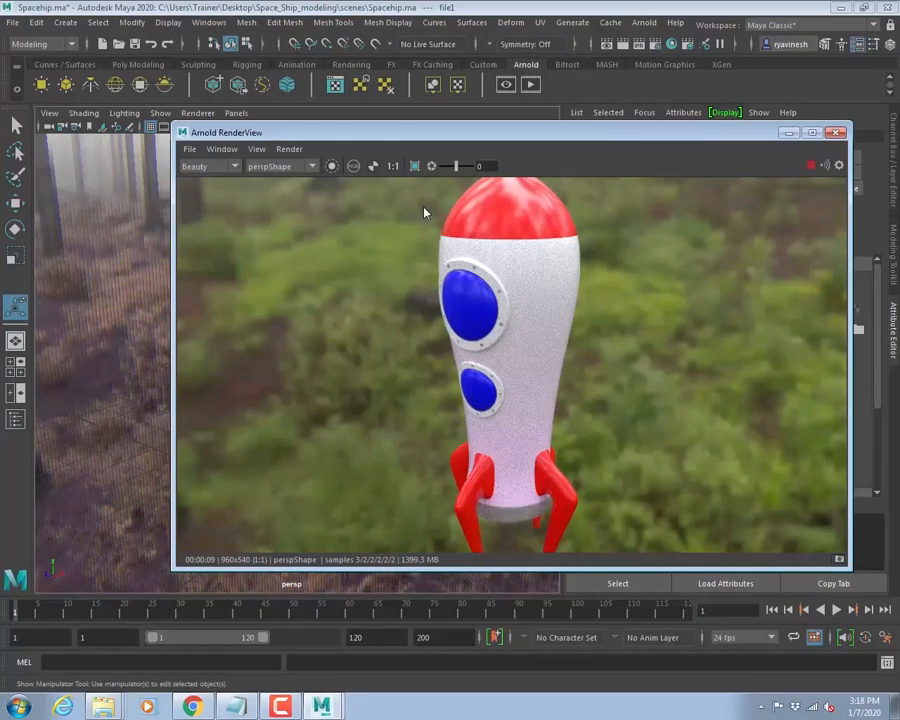
- Enlarge and reposition the render window to examine the rocket against the forest background, and close it
left_click_drag(378, 133, 291, 86)
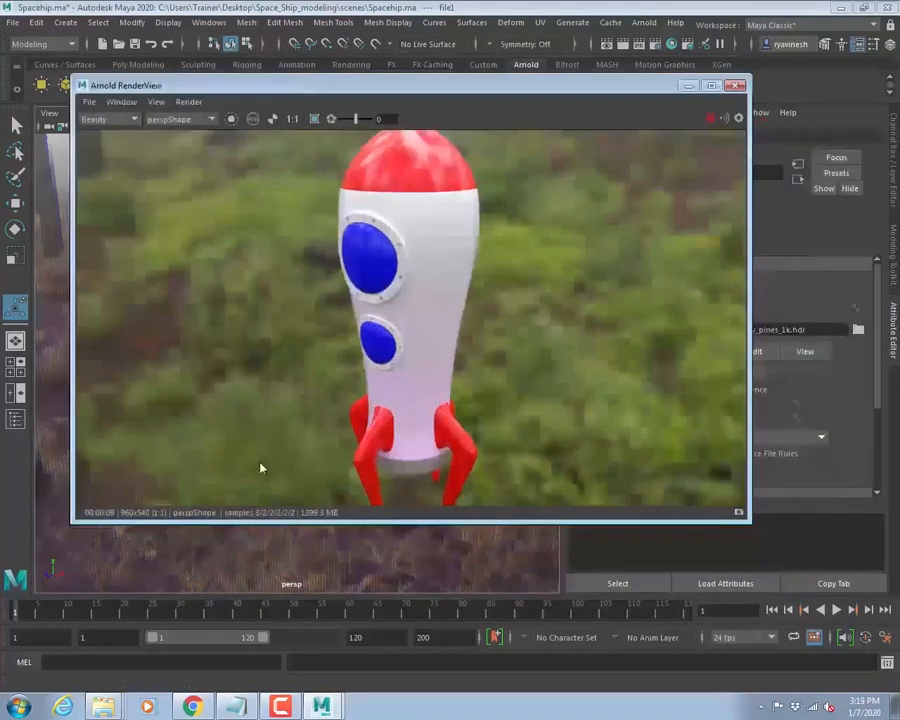
left_click_drag(258, 524, 258, 620)
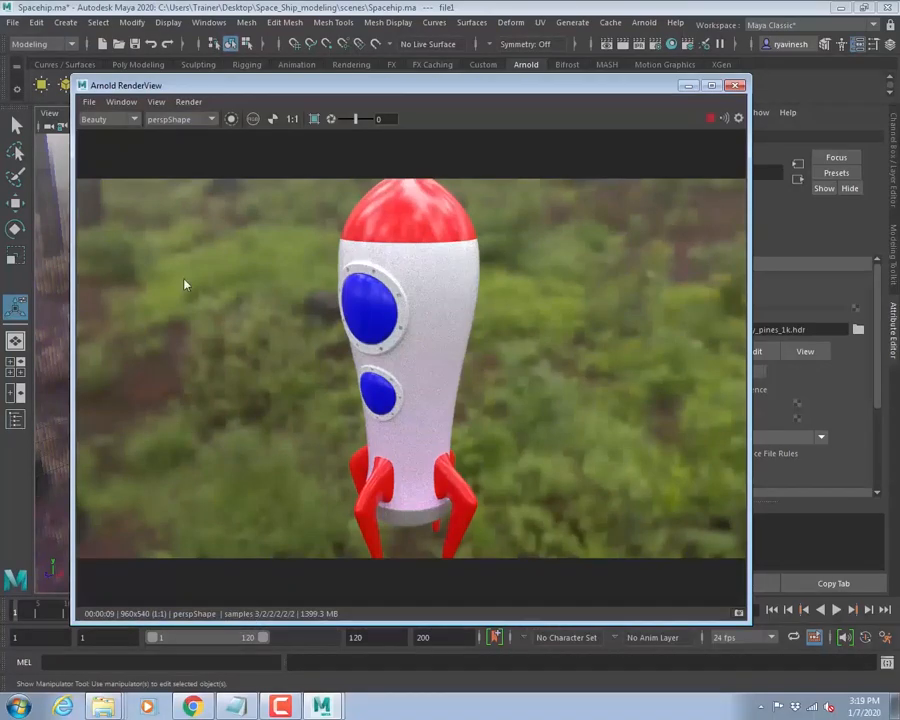
mouse_move(482, 87)
left_mouse_down()
mouse_move(485, 322)
mouse_move(489, 92)
left_mouse_up()
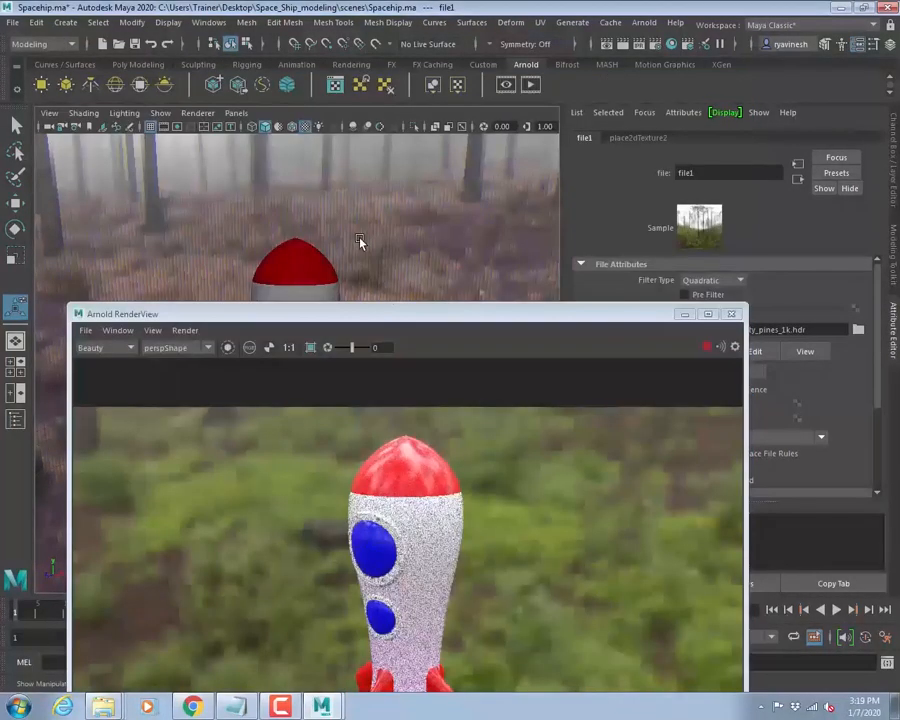
mouse_move(408, 314)
left_mouse_down()
mouse_move(368, 176)
mouse_move(408, 315)
left_mouse_up()
left_click_drag(533, 316, 335, 162)
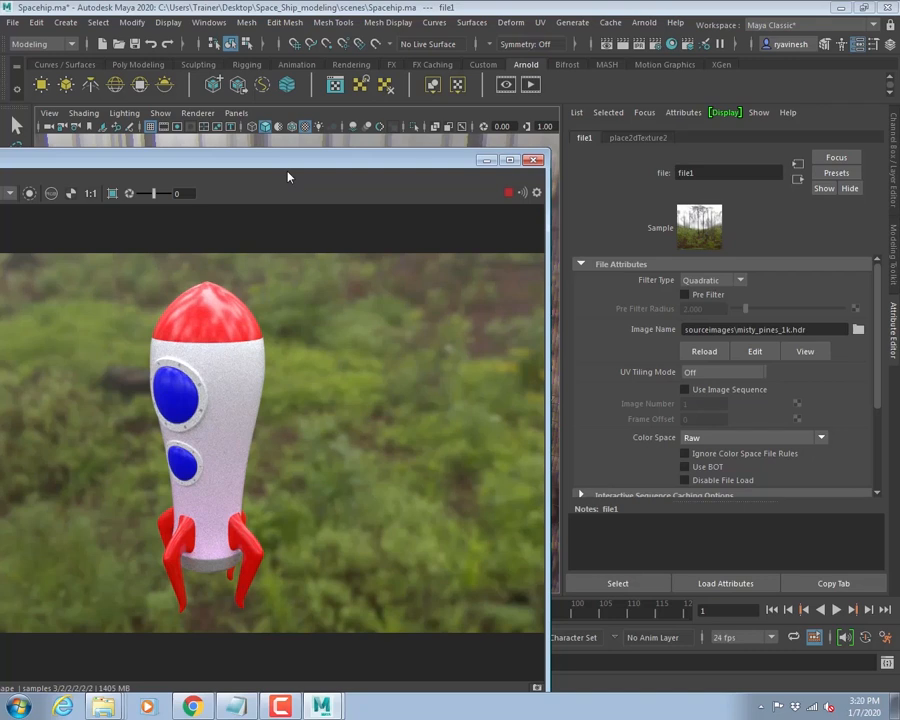
left_click(536, 161)
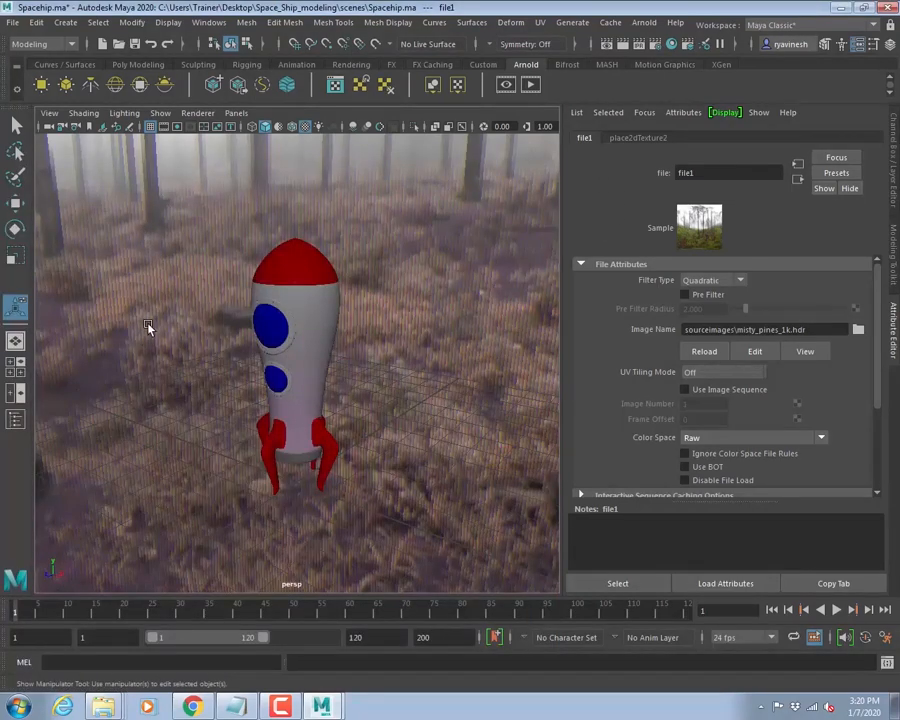
- Show the 960 x 540 resolution gate in the perspective view and frame the whole rocket inside it
left_click(179, 132)
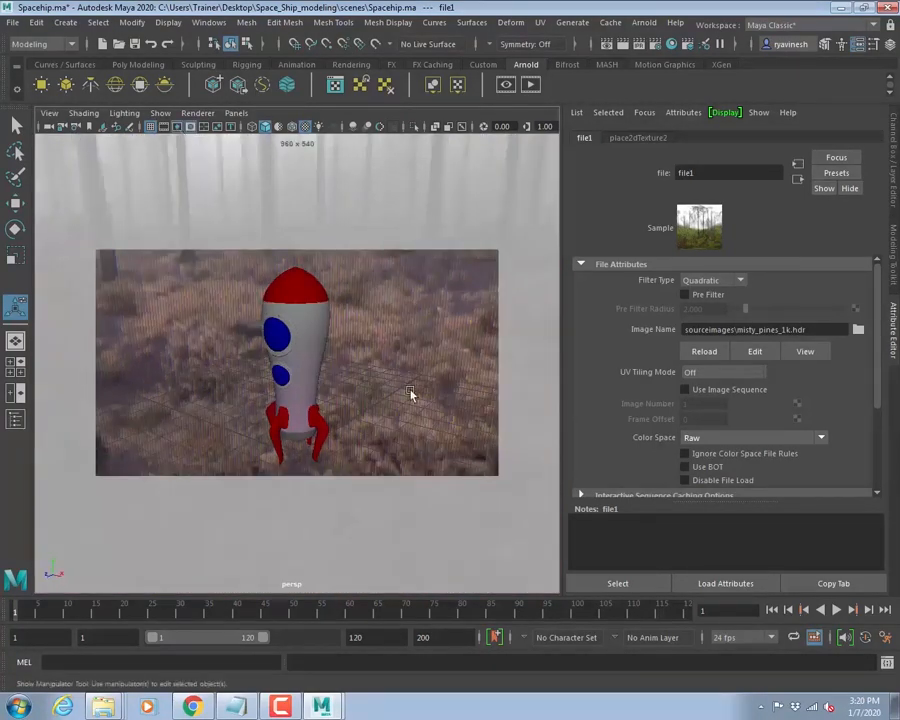
mouse_move(403, 376)
right_mouse_down("alt")
mouse_move(270, 356)
mouse_move(344, 336)
mouse_move(278, 336)
mouse_move(368, 328)
mouse_move(321, 327)
mouse_move(384, 327)
mouse_move(436, 346)
mouse_move(500, 352)
mouse_move(410, 344)
mouse_move(472, 355)
mouse_move(408, 363)
right_mouse_up("alt")
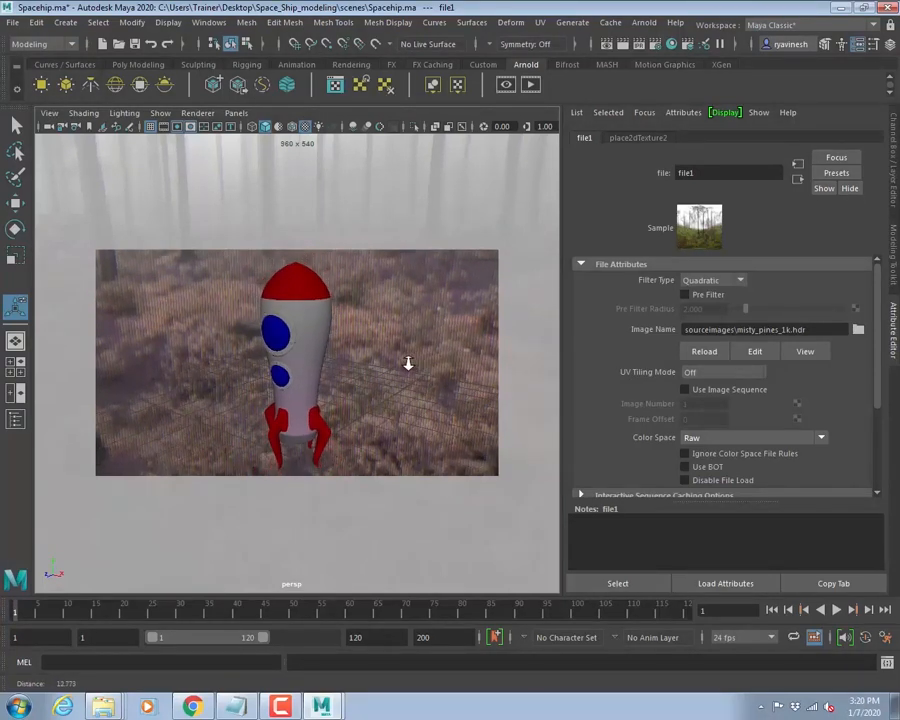
middle_click_drag(408, 363, 336, 381, "alt")
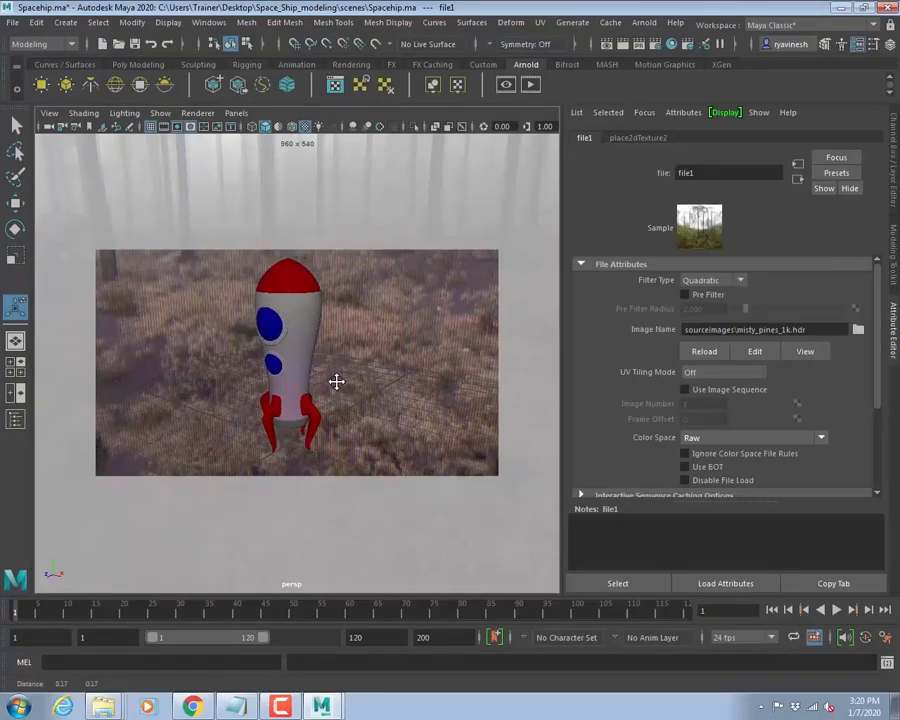
- Render the reframed rocket with Arnold and move the render window aside to expose part of the viewport
left_click(645, 23)
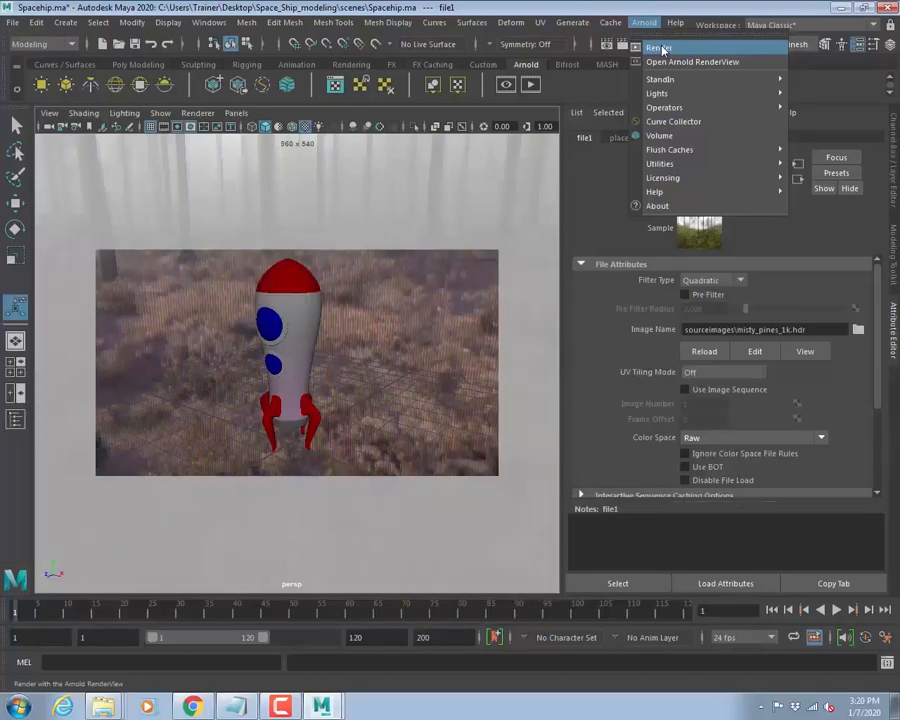
left_click(660, 48)
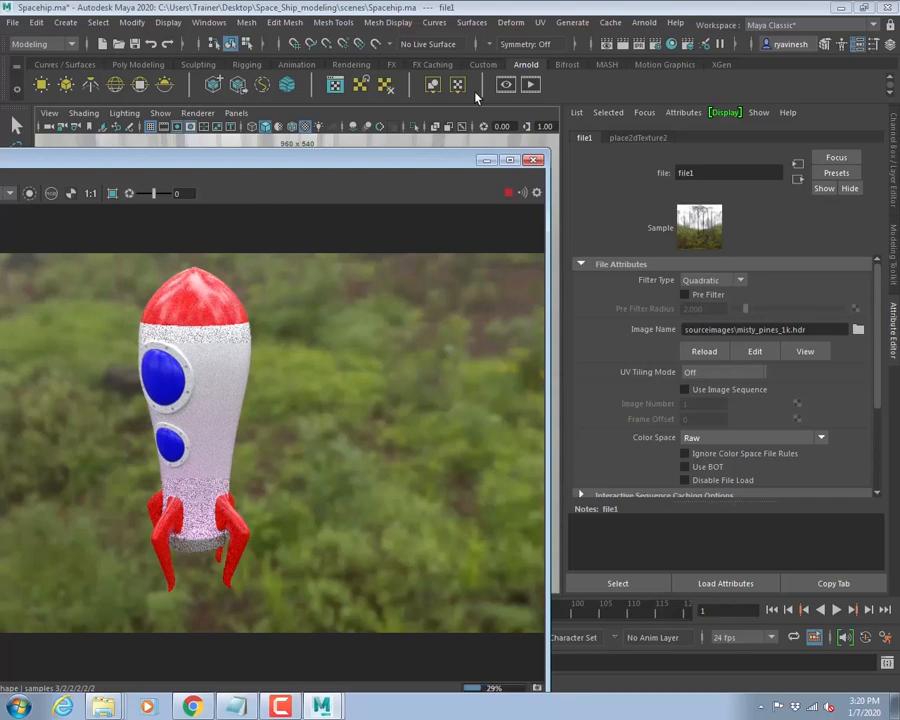
left_click_drag(437, 170, 353, 167)
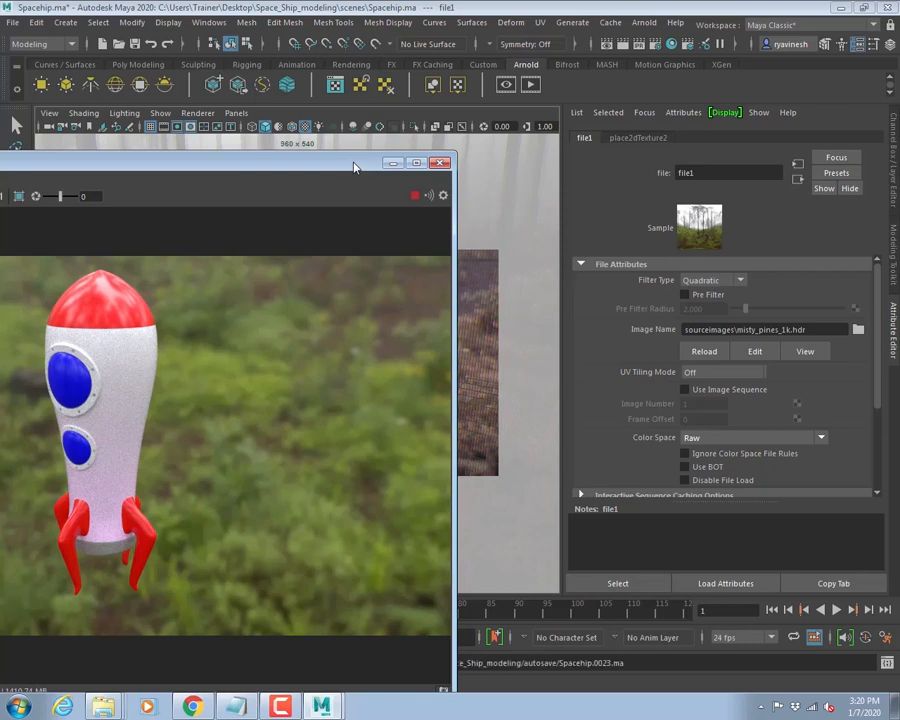
- Select the skydome light and set its Camera visibility to 0 to hide the forest background in the render
left_click(502, 220)
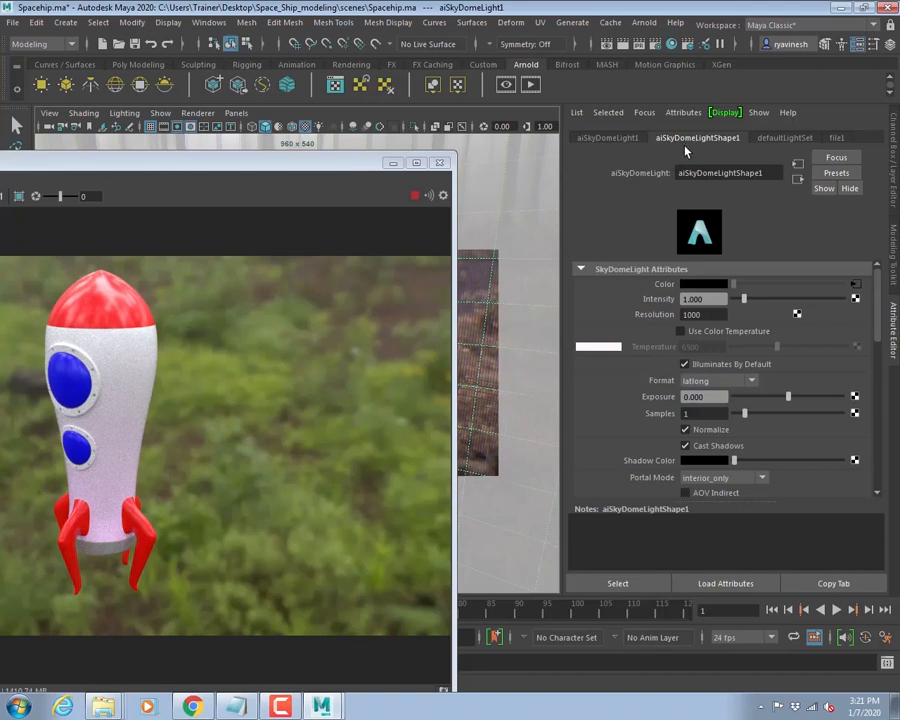
scroll(585, 401, "down", 7)
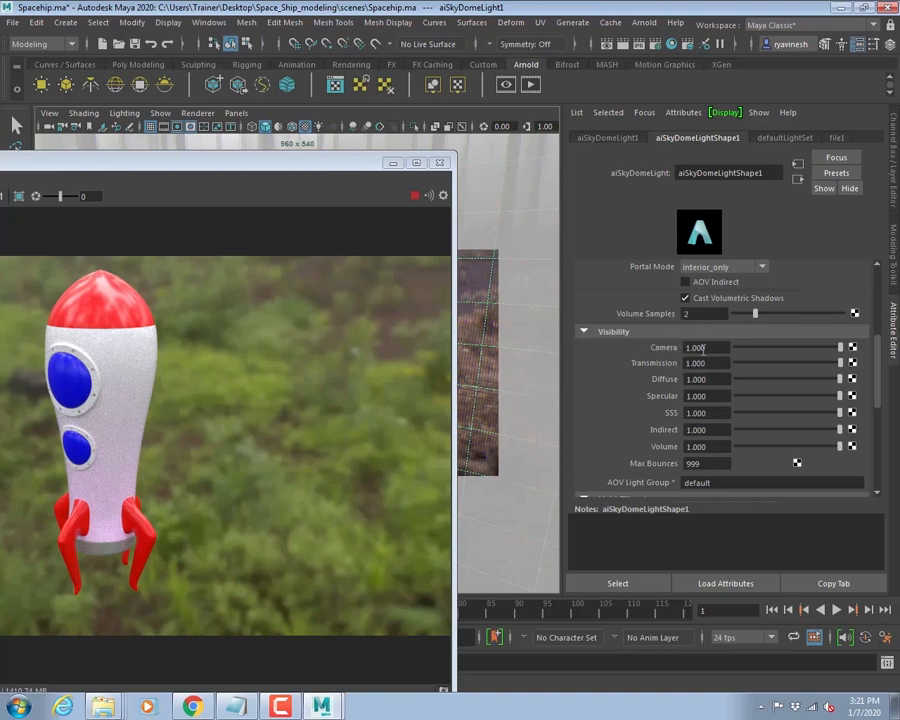
left_click_drag(752, 351, 691, 360)
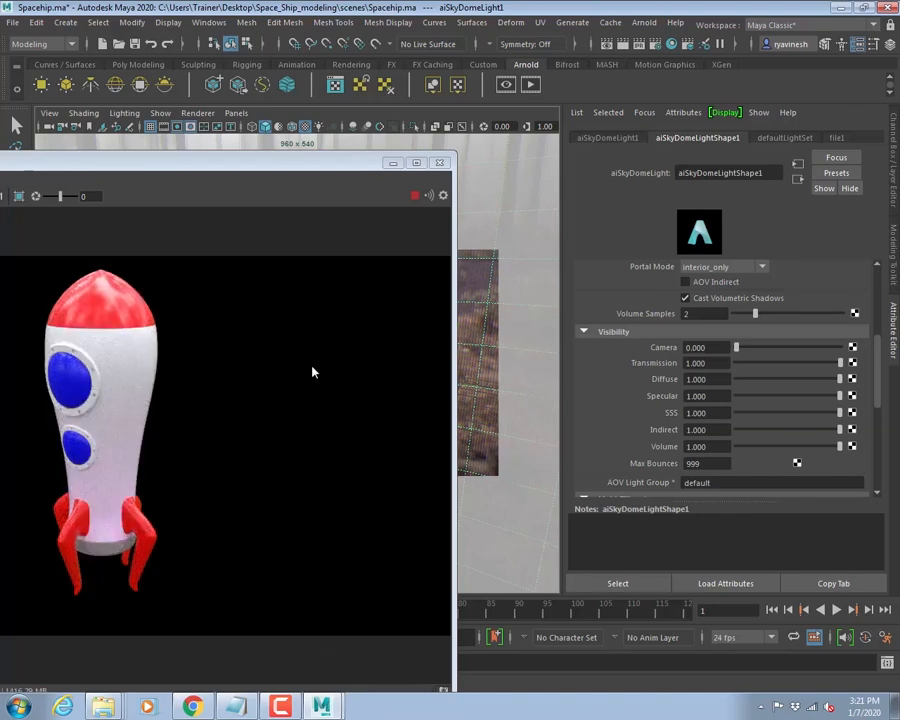
- Set the skydome light's Samples to 3 and then 4, checking the noise on a close-up of the rendered rocket body
left_click_drag(163, 160, 314, 142)
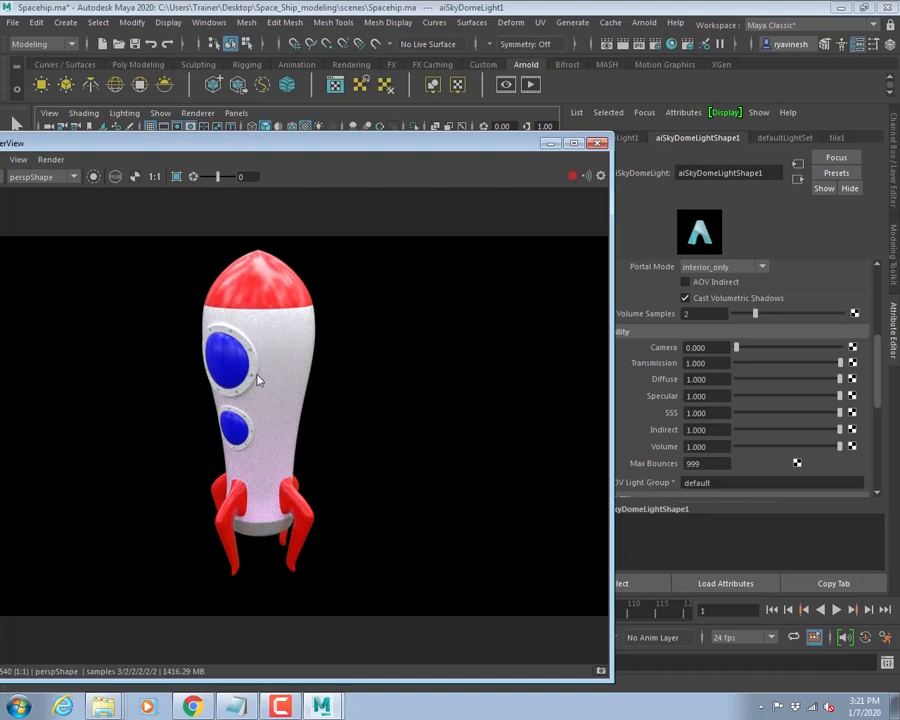
scroll(258, 358, "up", 5)
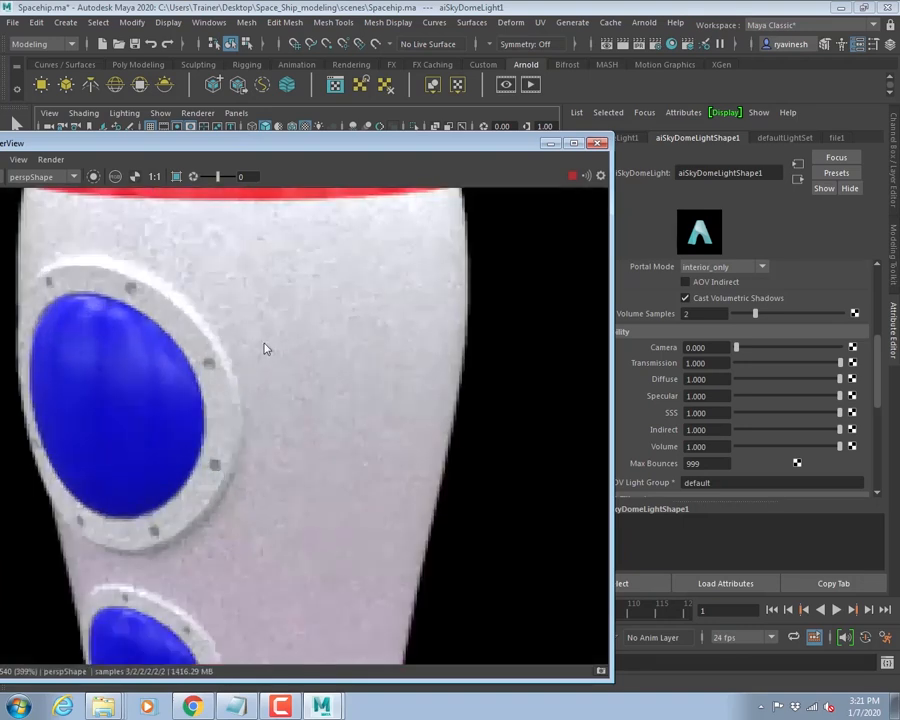
left_click_drag(503, 145, 435, 162)
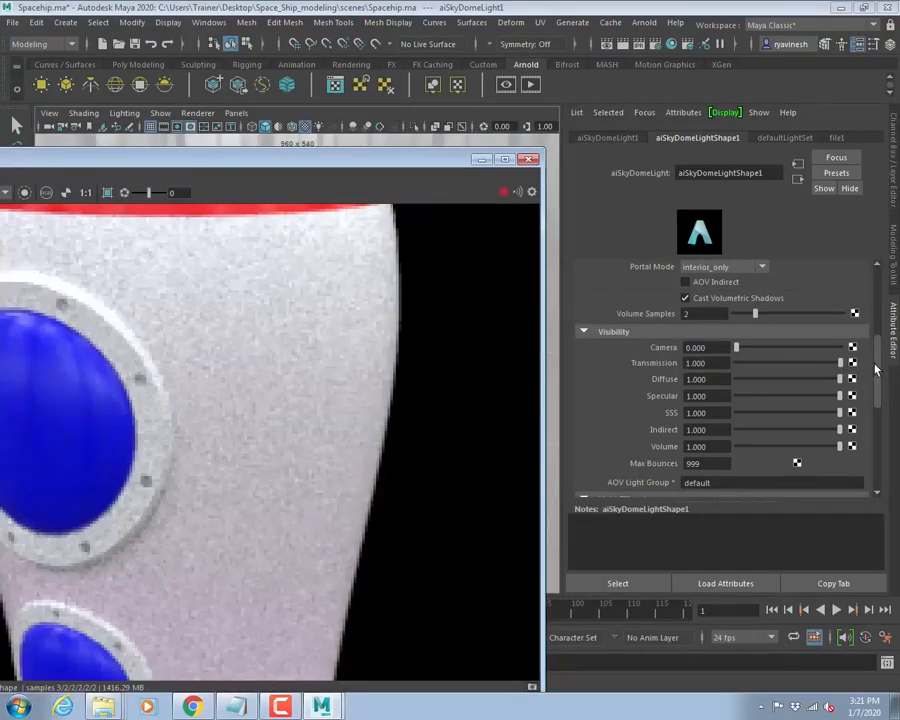
left_click_drag(876, 360, 876, 300)
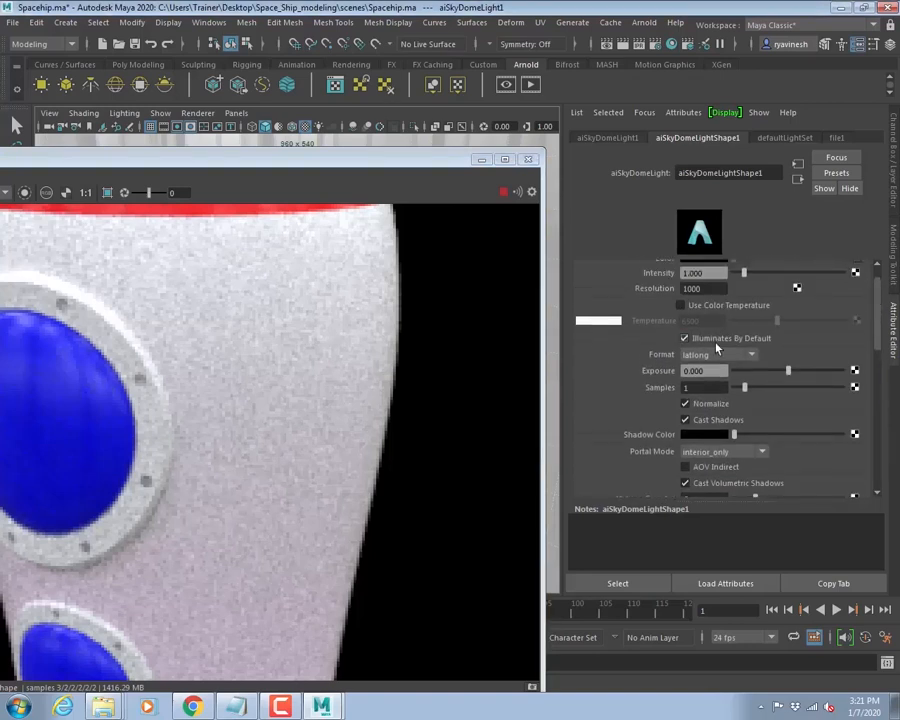
left_click(683, 387)
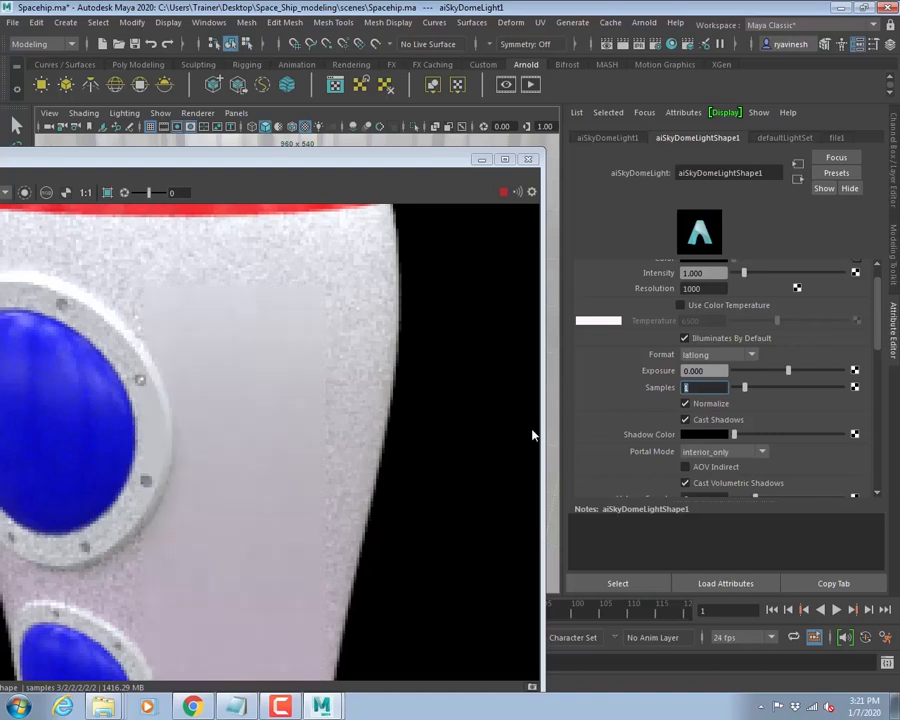
type("3")
key("Return")
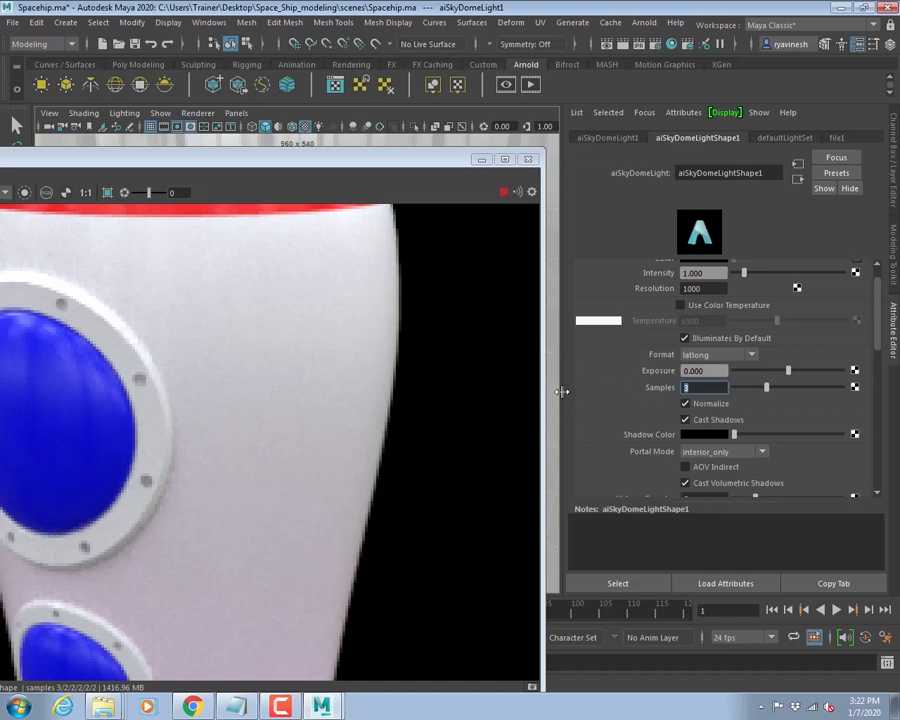
type("4")
key("Return")
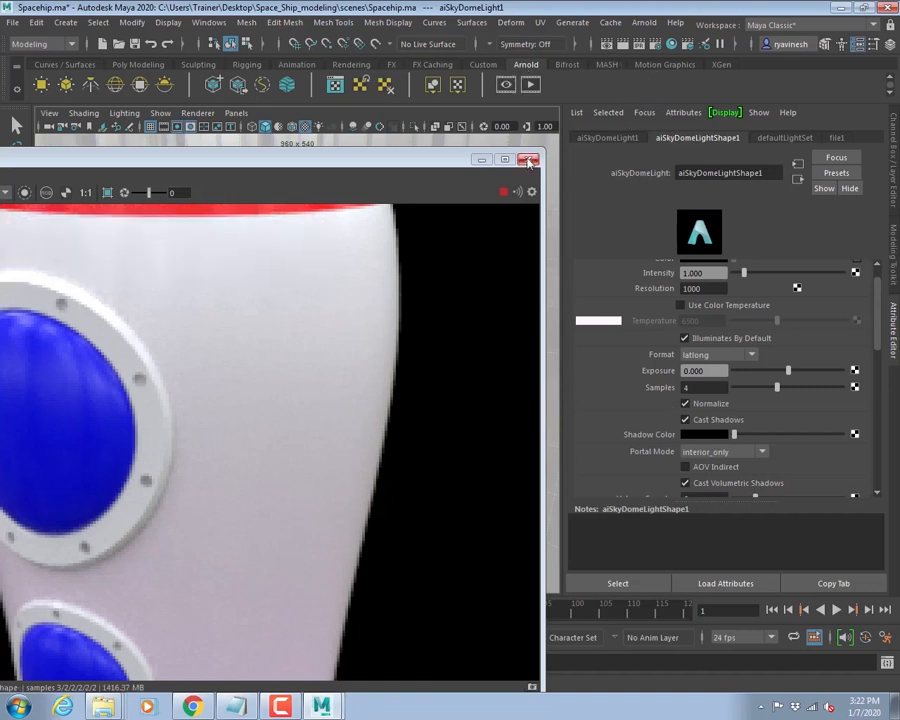
- Open the Render Settings beside the render and display the Arnold Renderer sampling options
left_click_drag(350, 165, 581, 165)
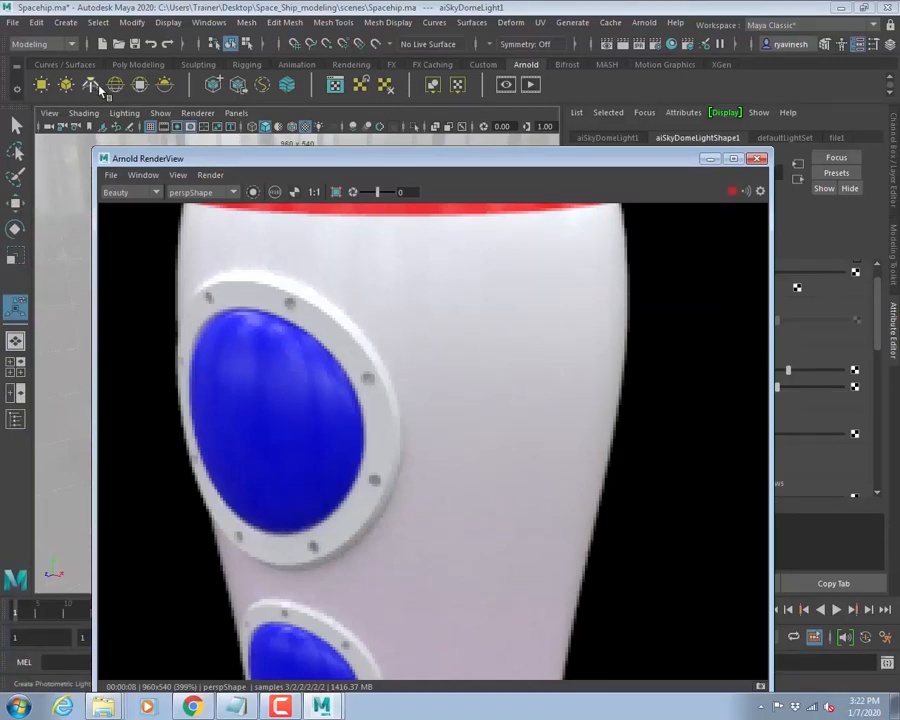
left_click(209, 23)
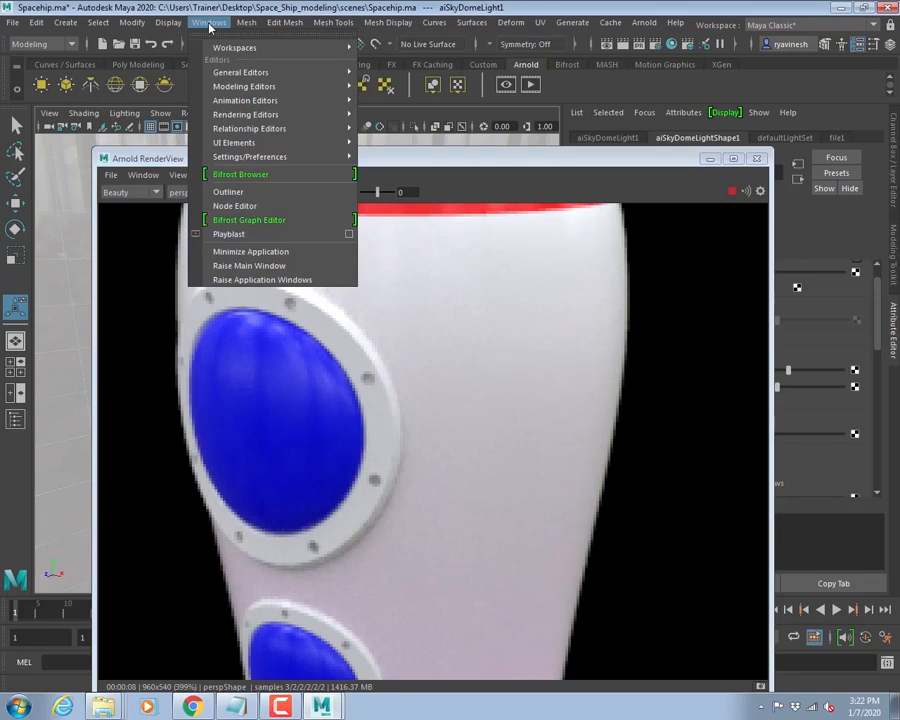
mouse_move(245, 114)
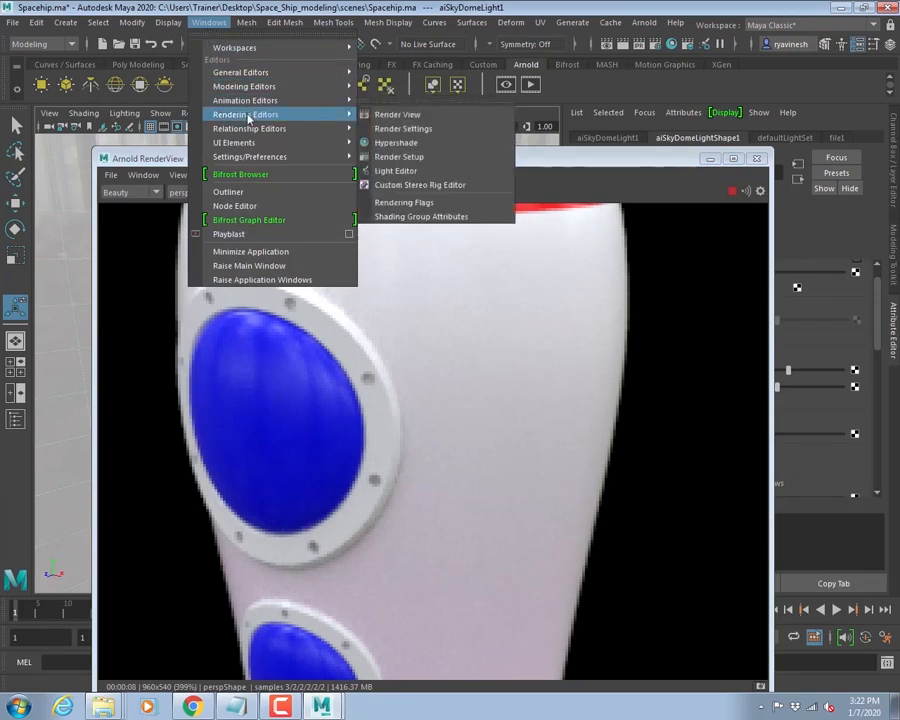
left_click(405, 130)
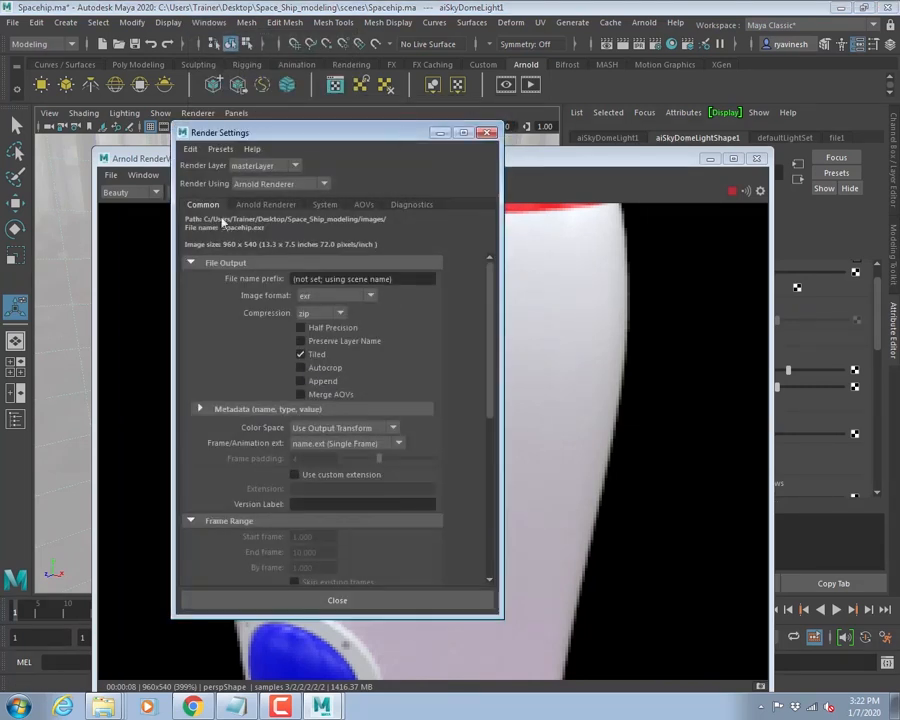
left_click(266, 205)
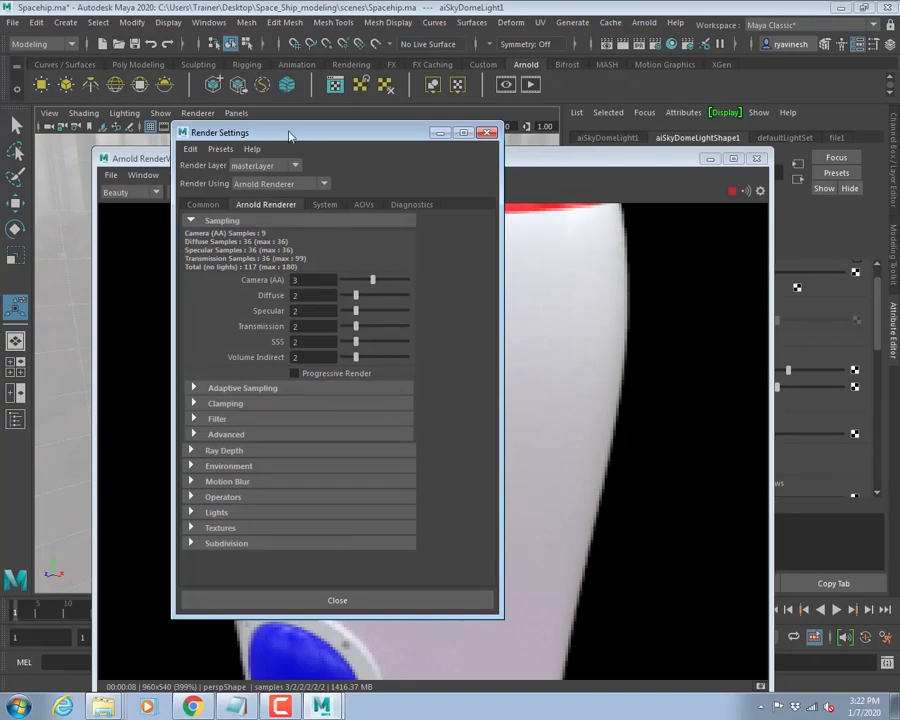
left_click_drag(289, 135, 590, 121)
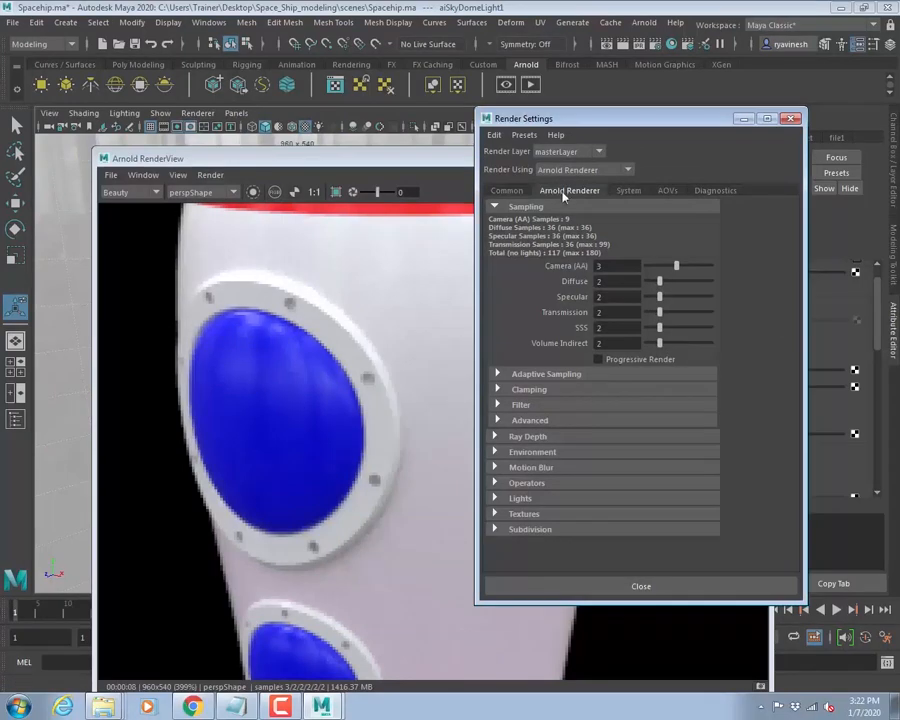
left_click(507, 190)
left_click(562, 192)
- Set the Arnold Diffuse samples to 3 and move the settings window clear of the render
left_click(603, 281)
key("BackSpace")
type("3")
key("Return")
type("3")
key("Return")
left_click_drag(600, 126, 639, 120)
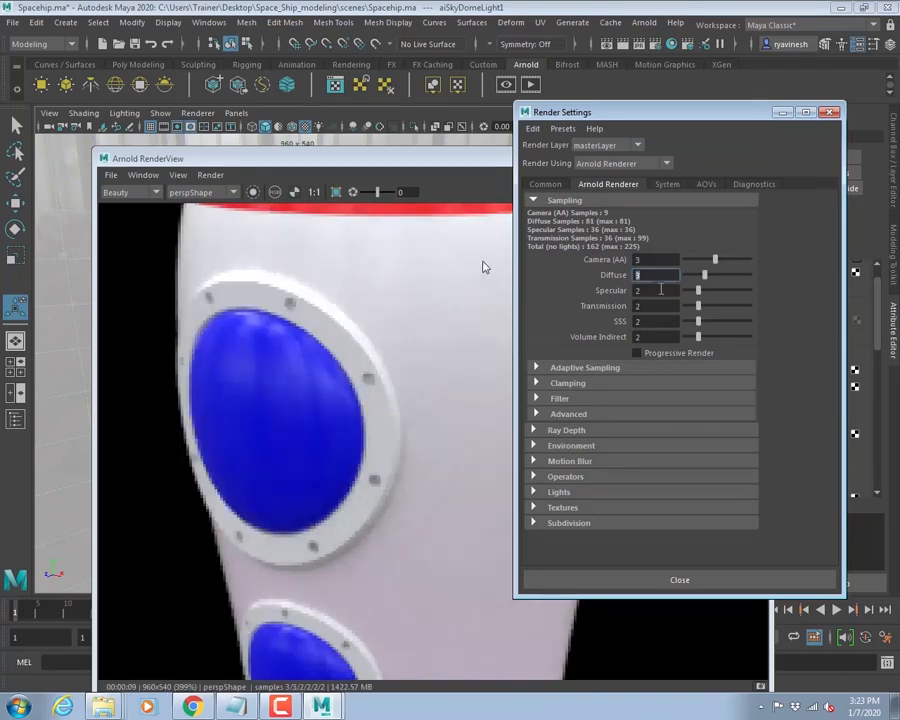
- Set the Arnold Diffuse samples to 4 and the Specular samples to 4
type("4")
key("Tab")
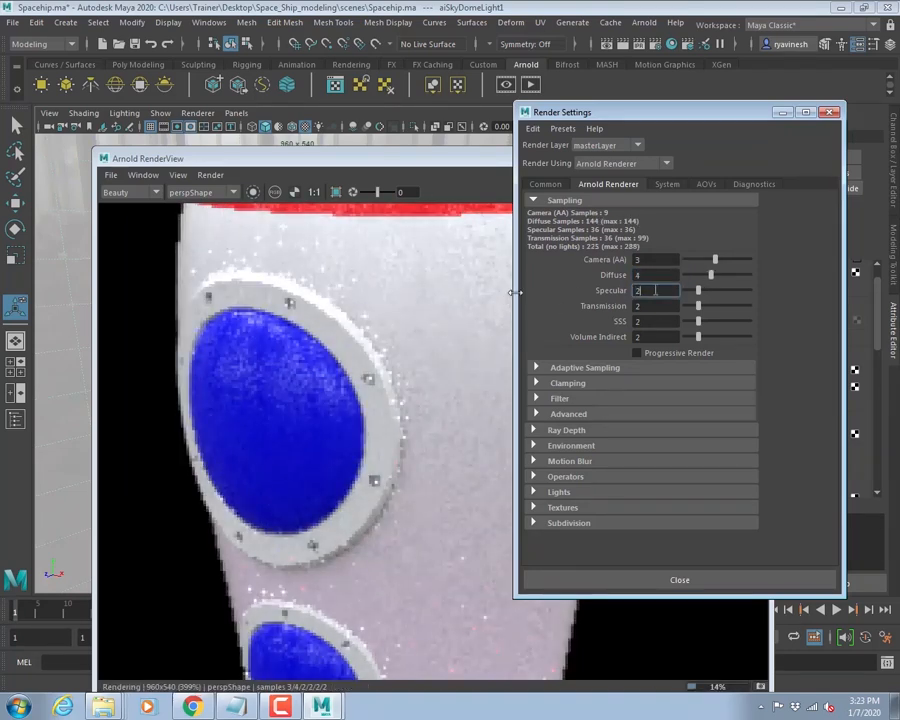
type("4")
key("BackSpace")
type("2")
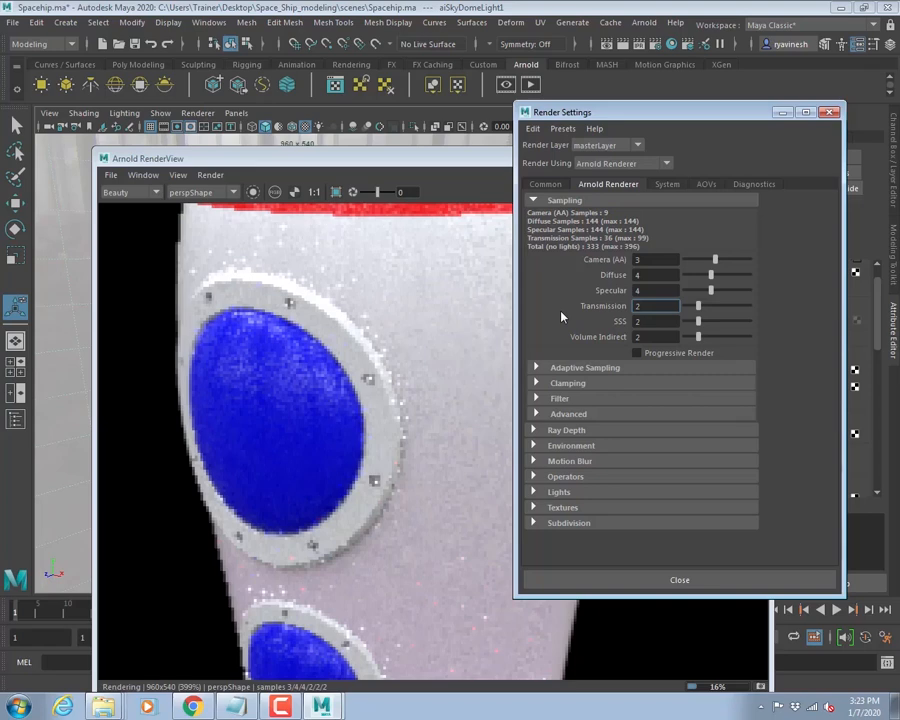
- Set the Arnold Transmission, SSS and Volume Indirect samples to 0
type("0")
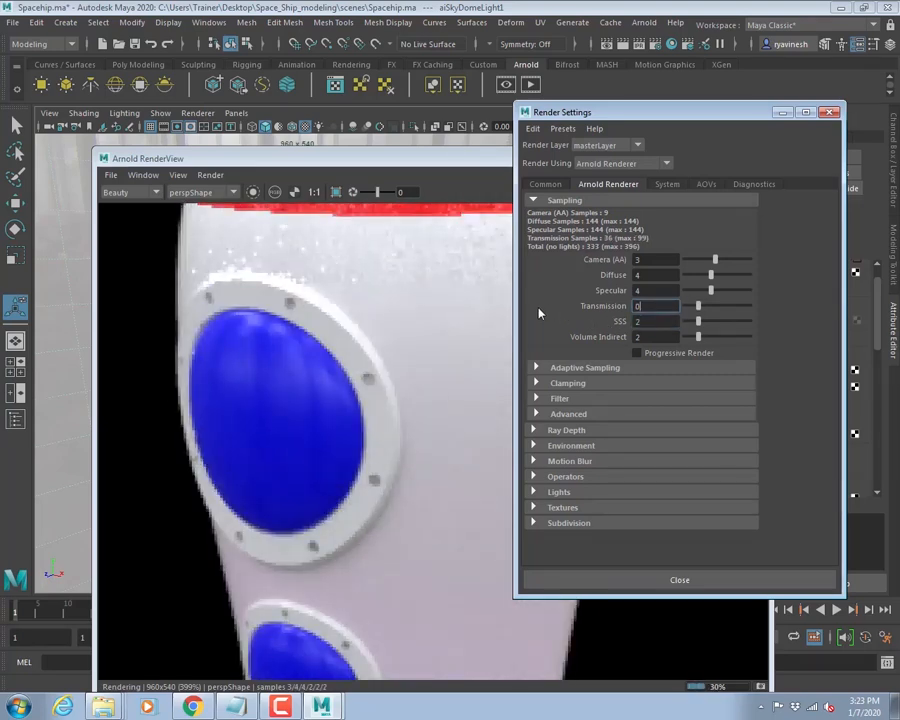
key("Tab")
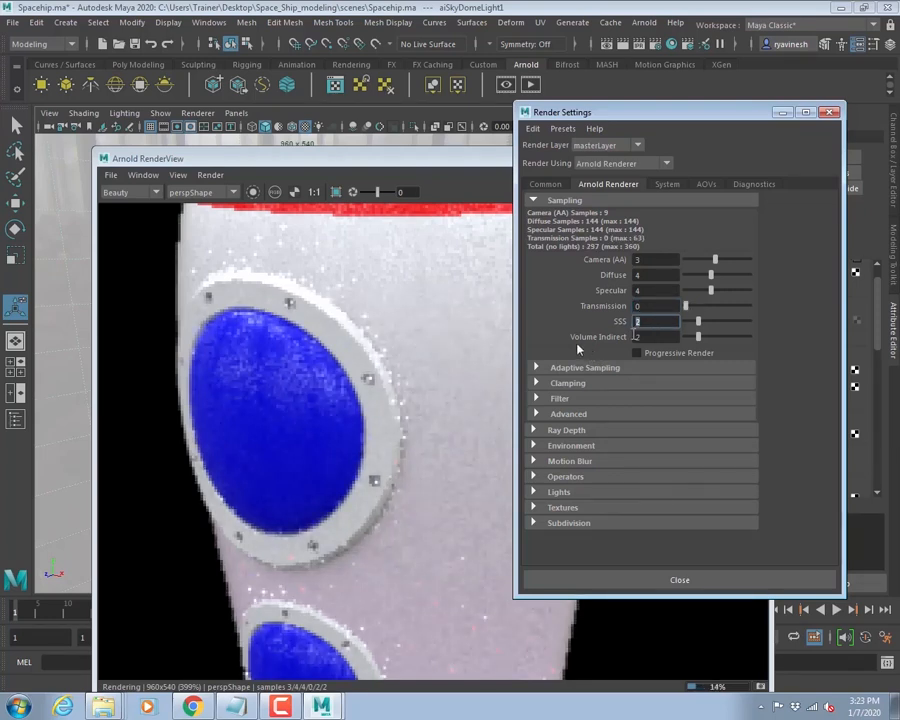
type("0")
key("Tab")
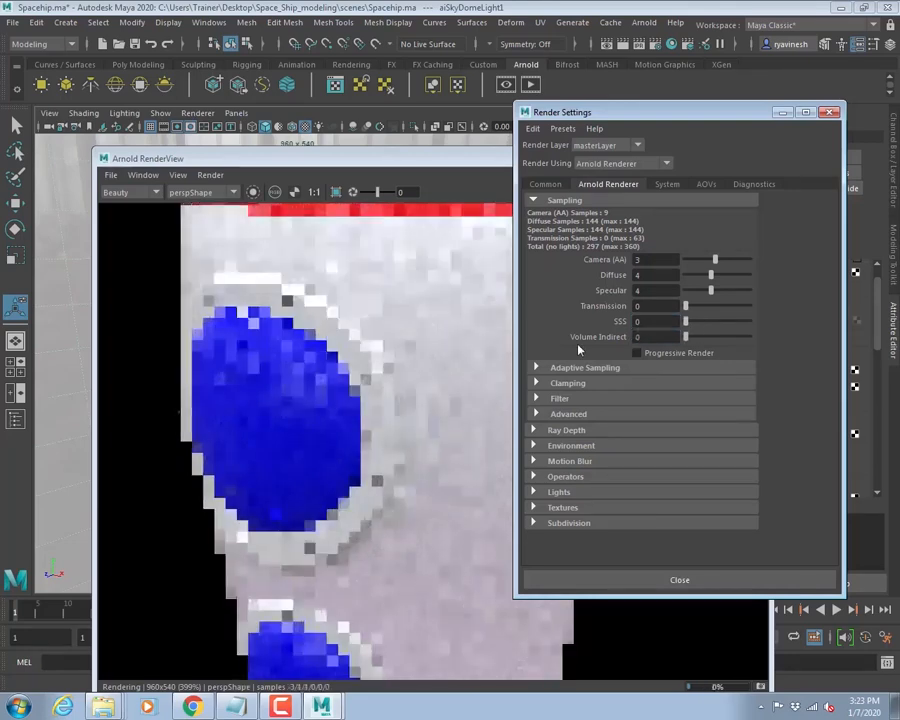
type("0")
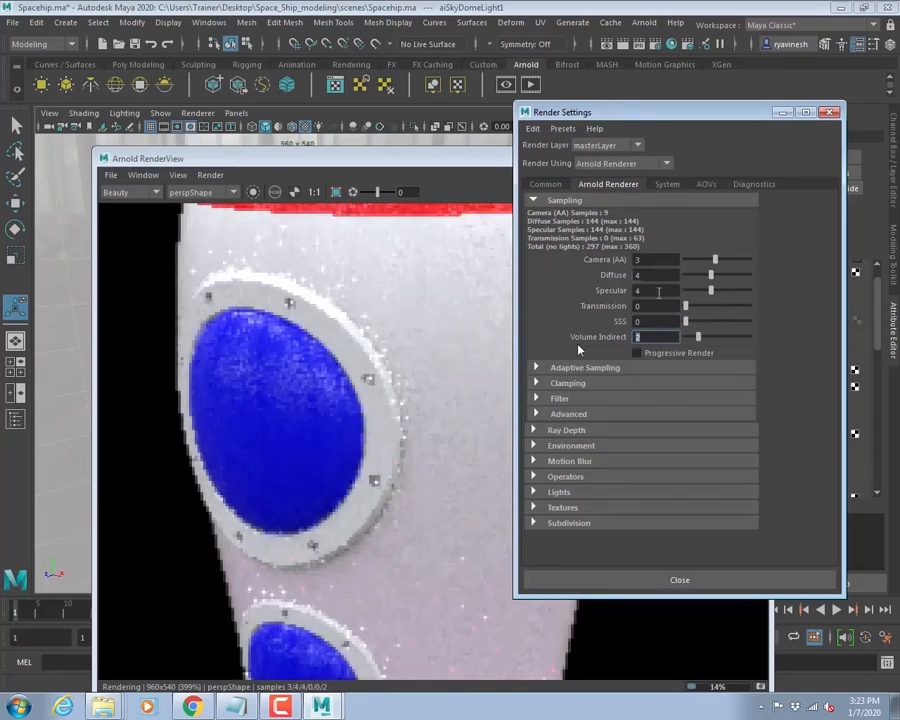
left_click_drag(659, 291, 577, 301)
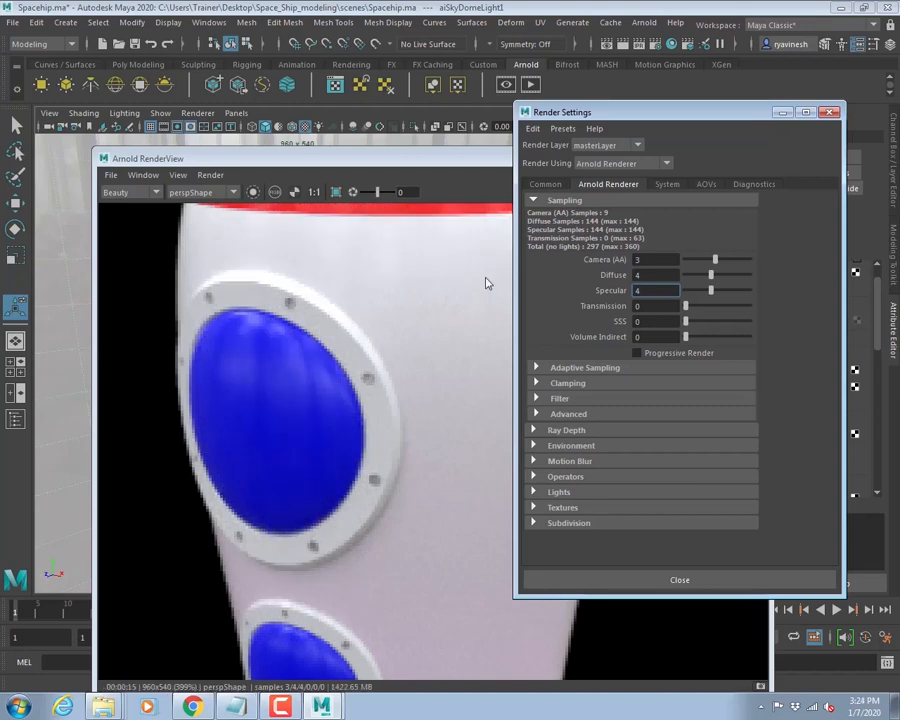
- Show the whole rocket in the Arnold render view and choose a test resolution of 100%
left_click_drag(609, 113, 663, 129)
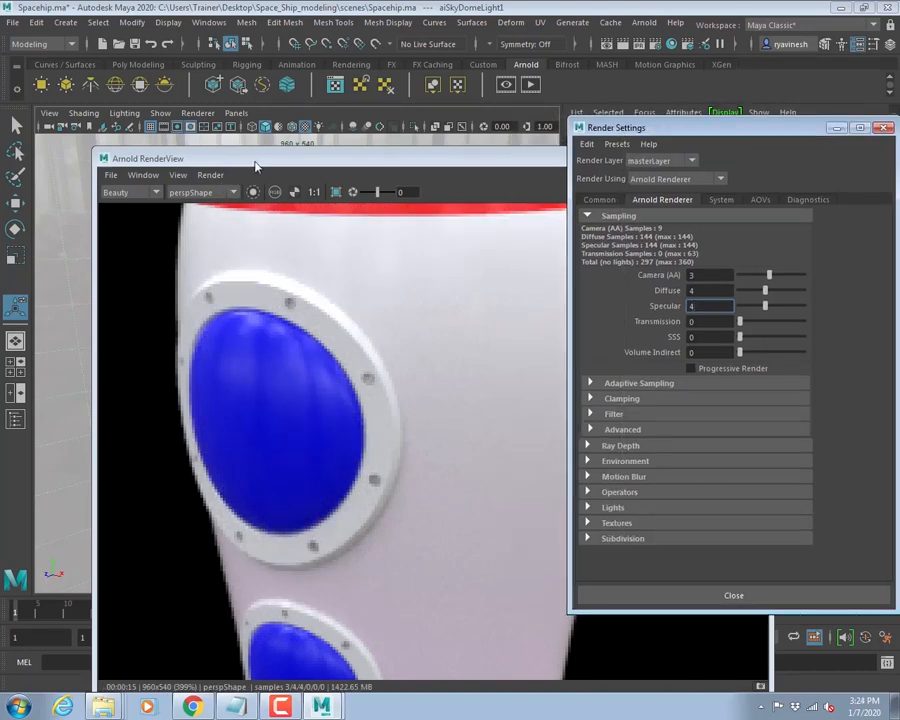
left_click(376, 330)
scroll(378, 332, "down", 3)
scroll(378, 332, "down", 1)
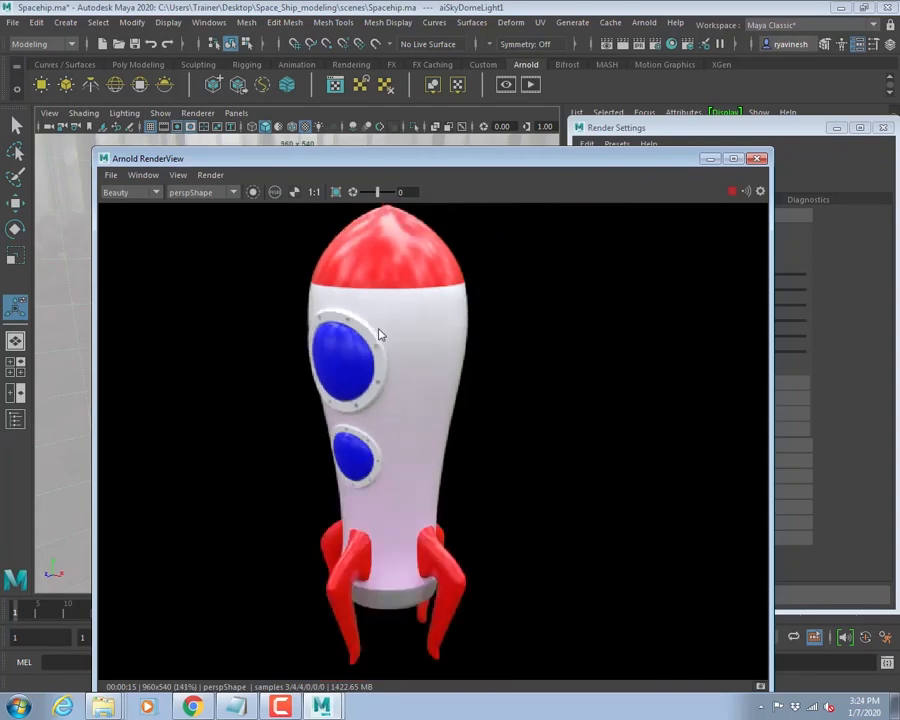
left_click(177, 175)
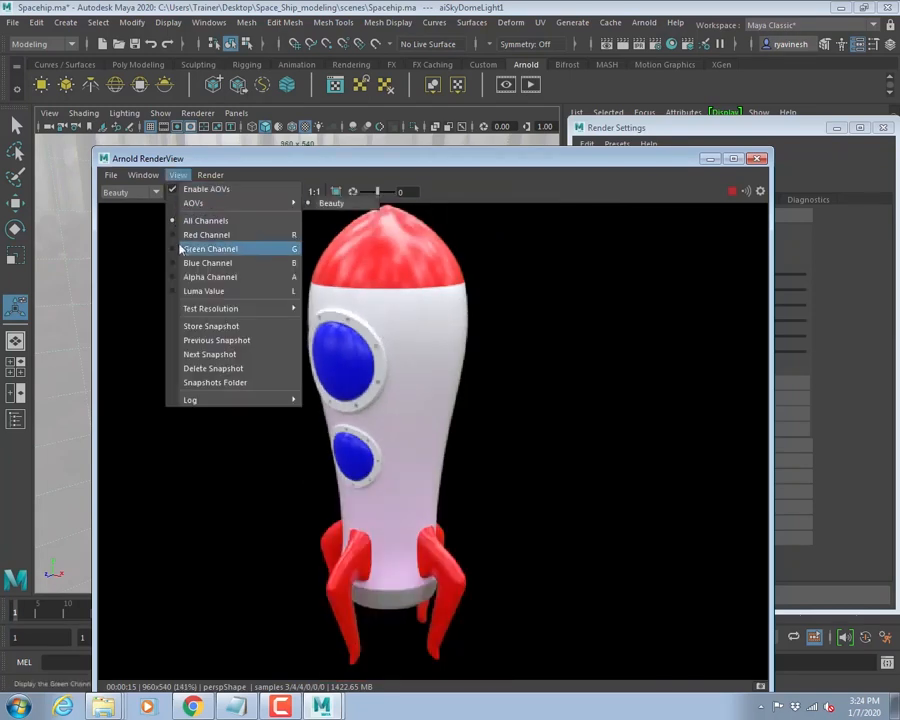
mouse_move(196, 310)
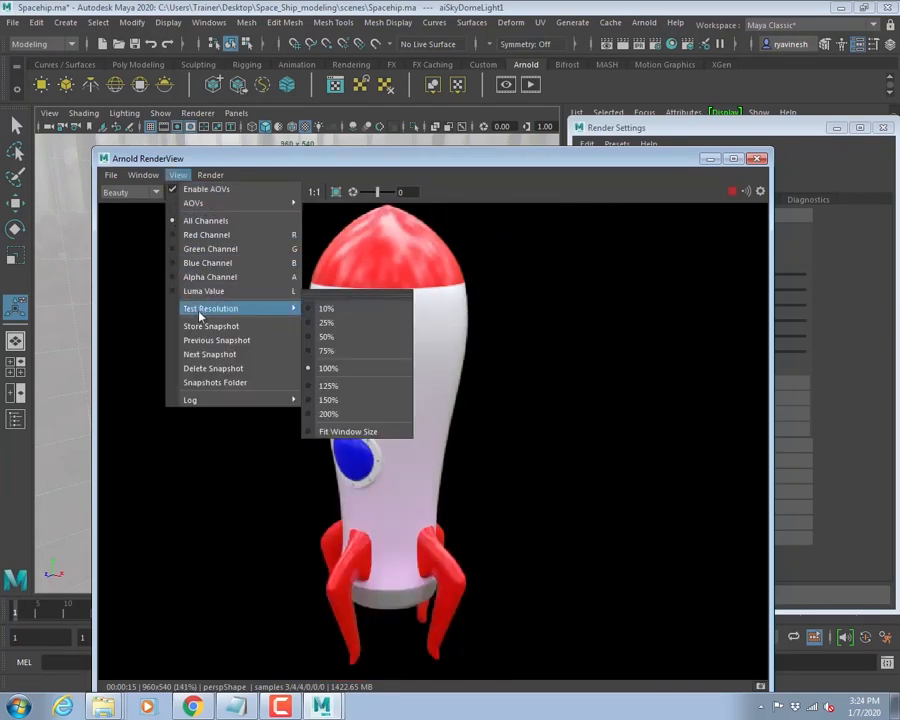
left_click(328, 368)
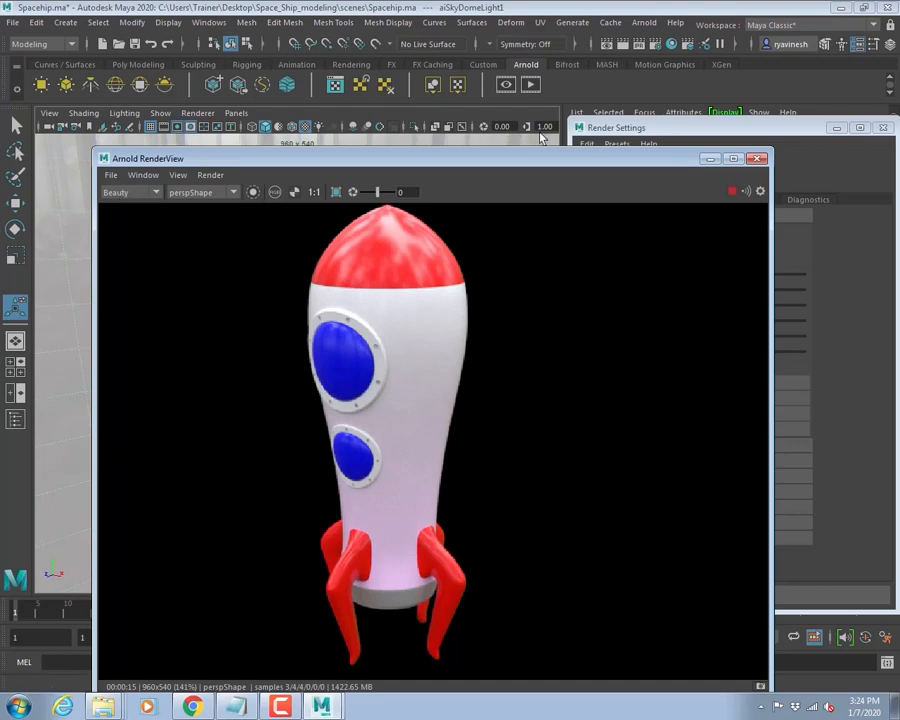
- Display the render at its real size and place its window clear of the Render Settings
left_click_drag(541, 158, 452, 158)
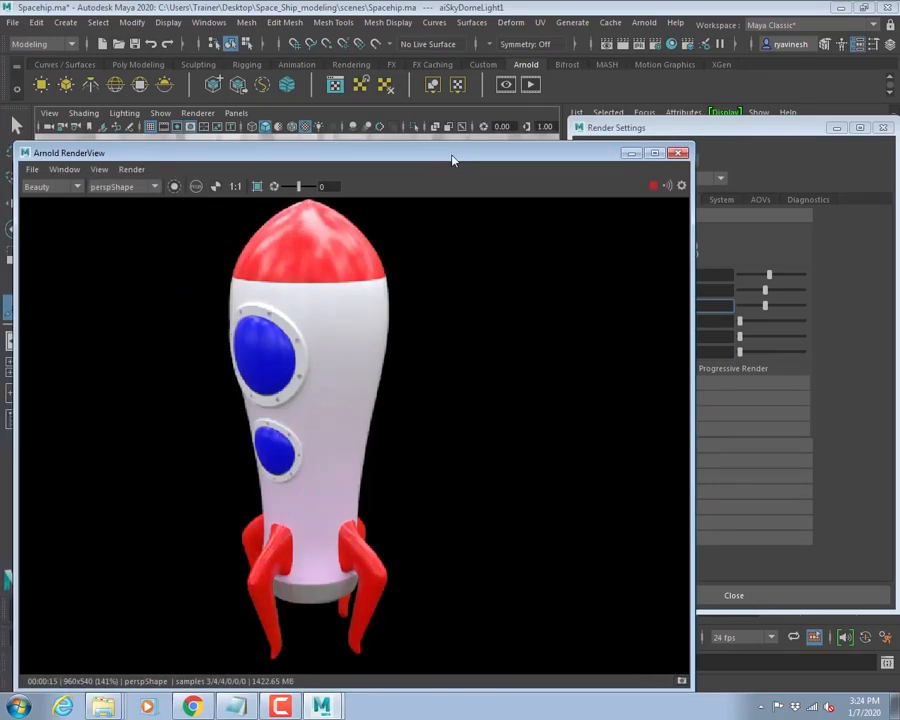
left_click(64, 169)
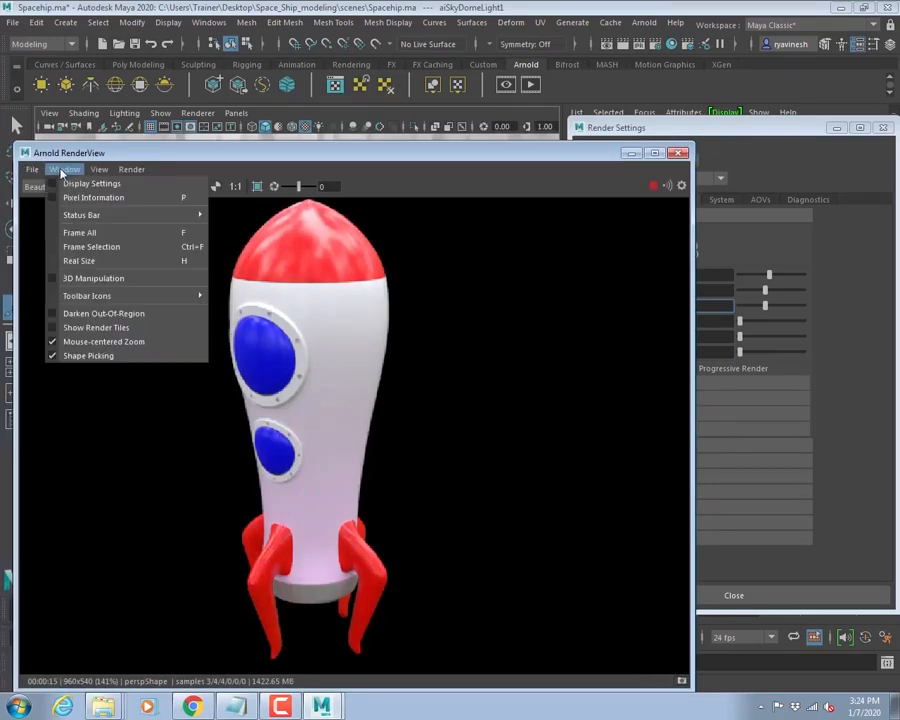
left_click(124, 261)
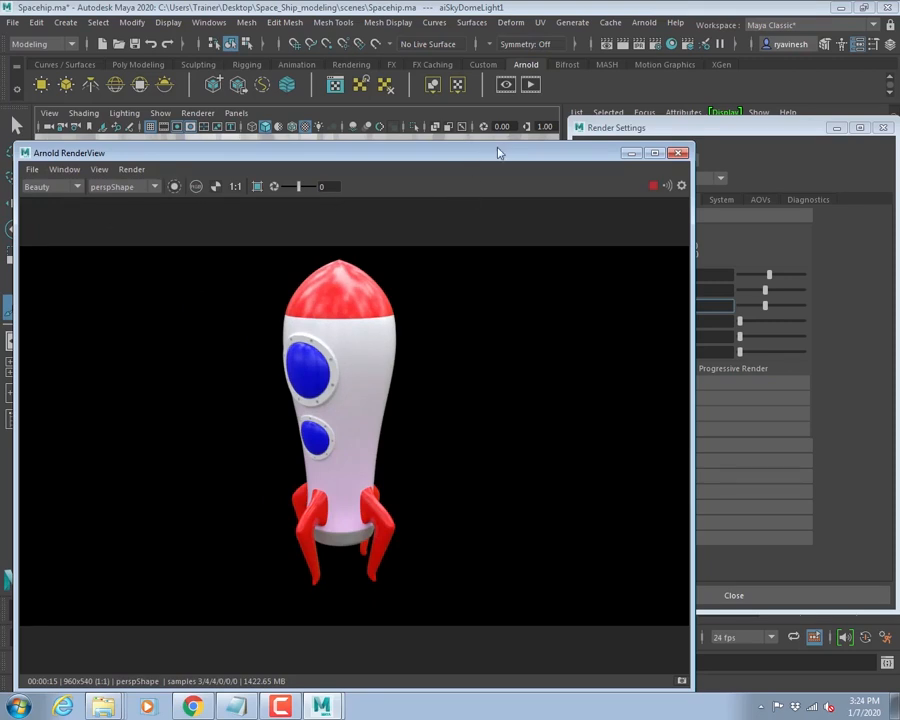
left_click_drag(513, 157, 353, 161)
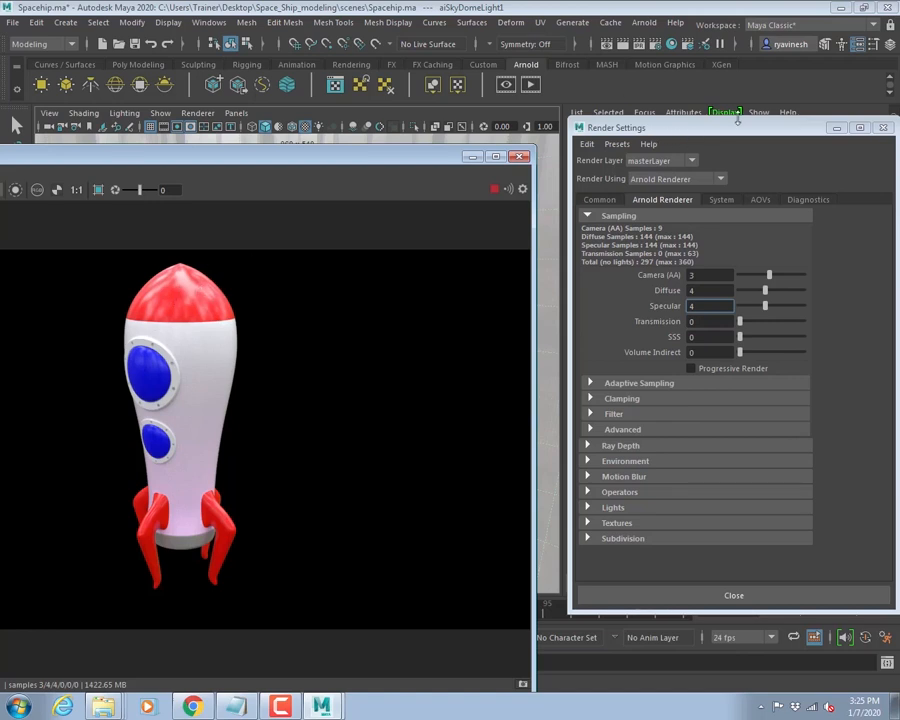
- Move the Render Settings out of the way, select the rocket body and display the attributes of its ai_top_red material
left_click_drag(743, 129, 498, 237)
left_click(641, 237)
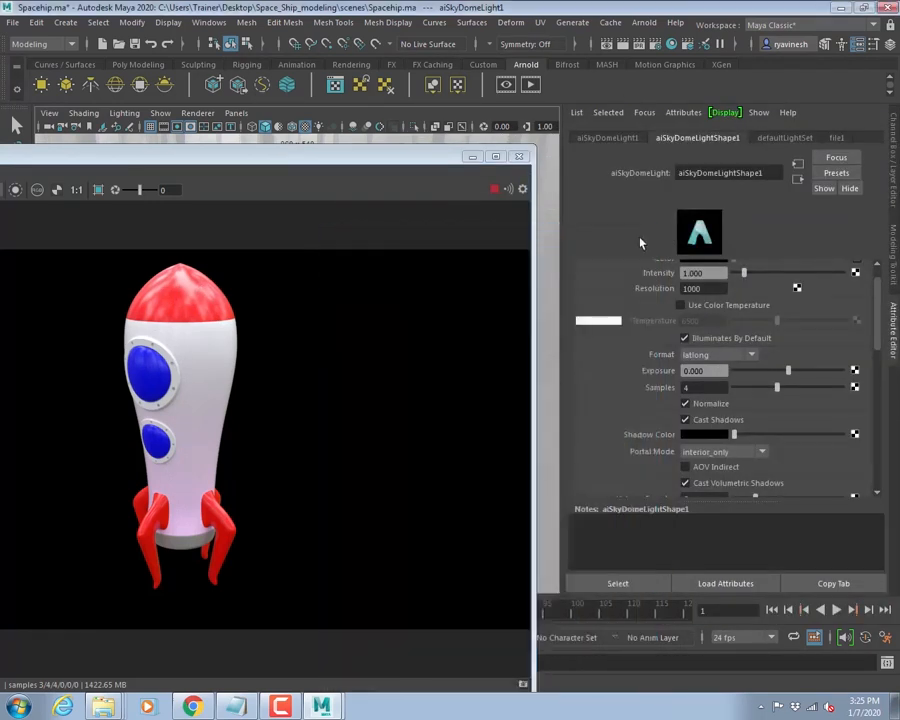
left_click_drag(352, 157, 297, 167)
left_click(288, 275)
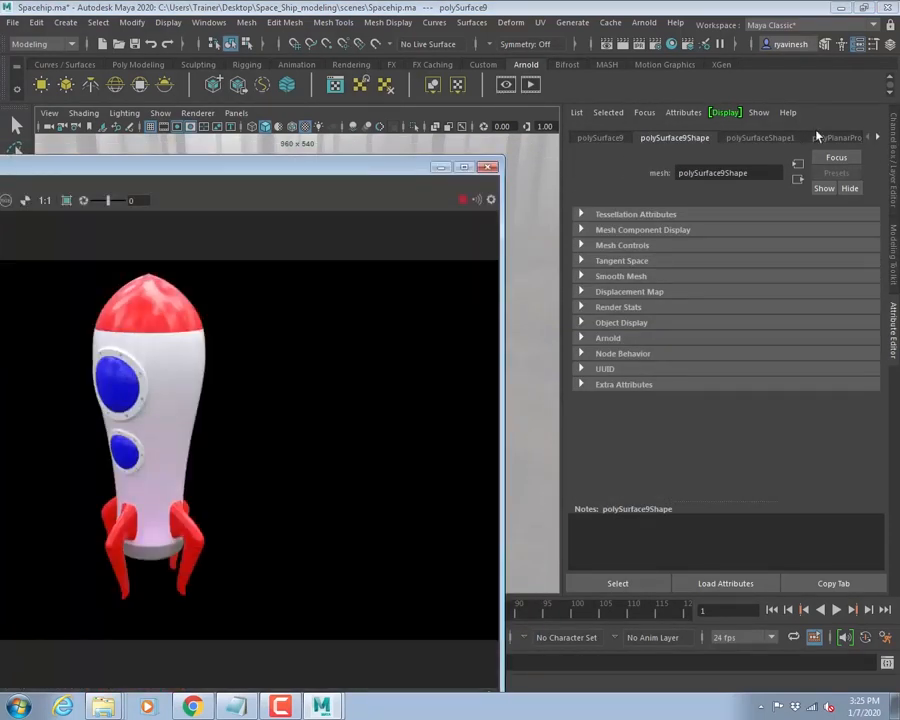
left_click(877, 137)
left_click(877, 137)
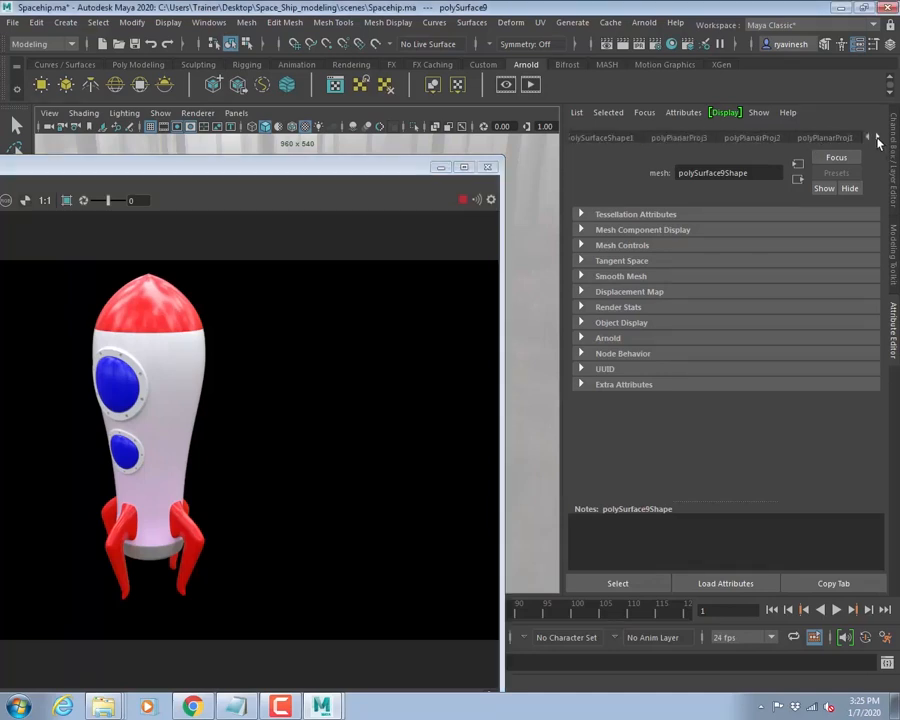
left_click(877, 137)
left_click(877, 137)
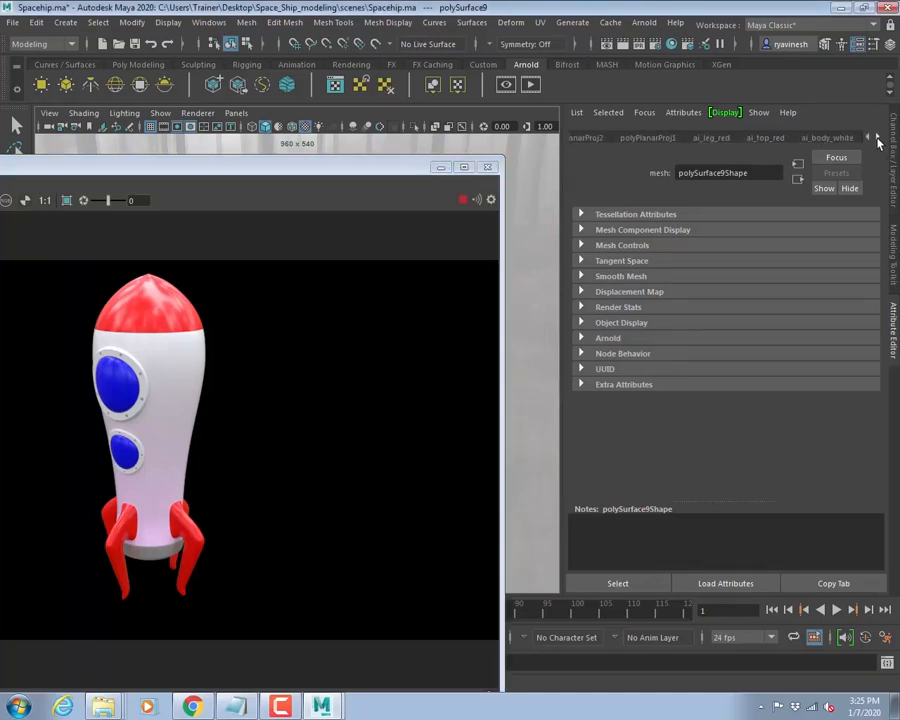
left_click(765, 138)
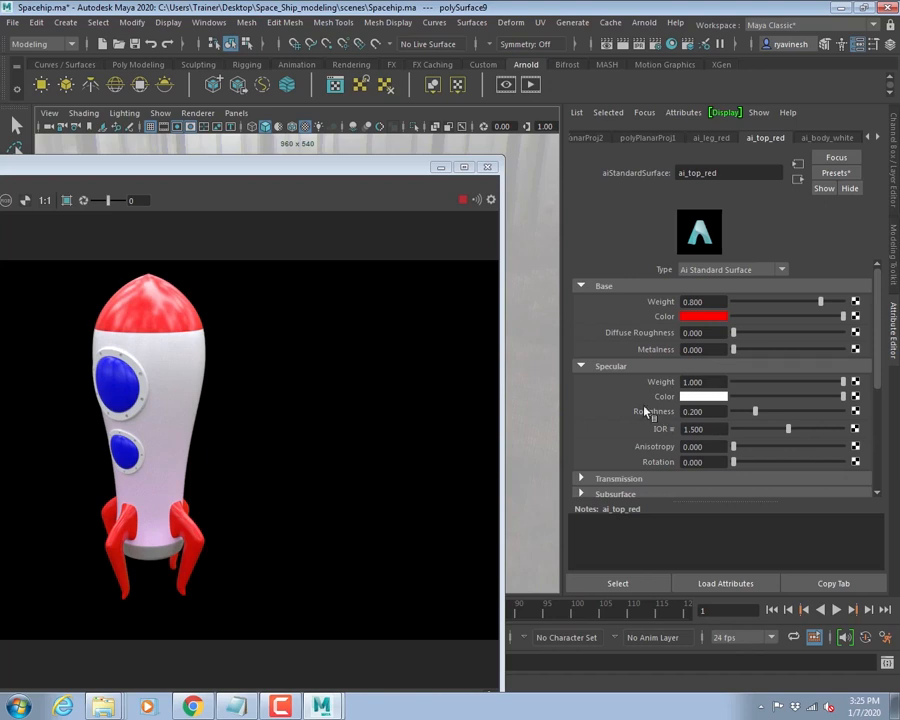
- Try Specular Roughness values of about 0.83, 0.67 and 0.36 on the ai_top_red material
scroll(622, 377, "down", 2)
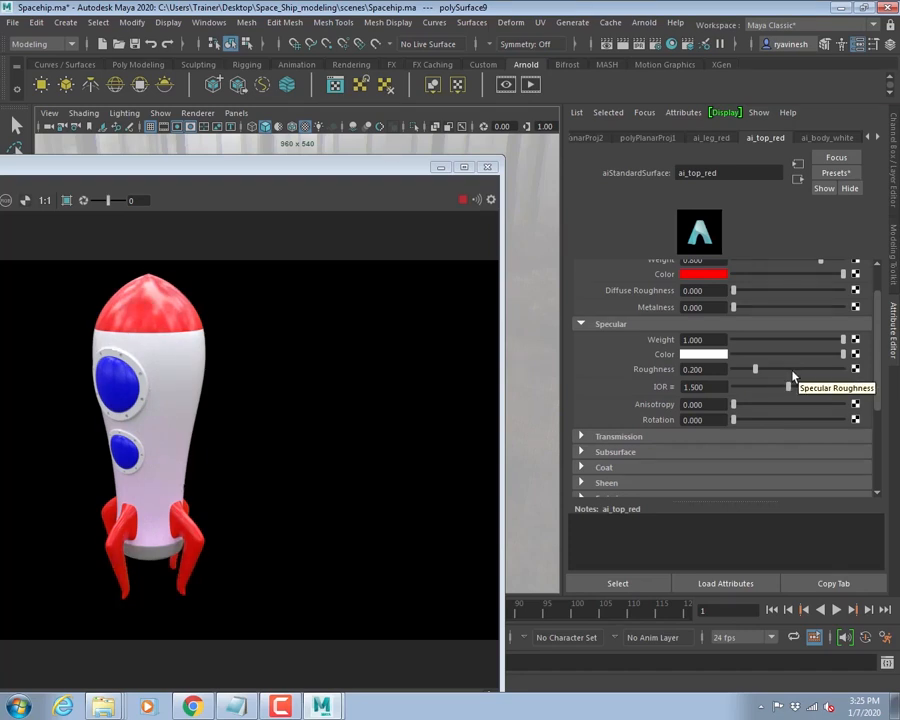
left_click(823, 370)
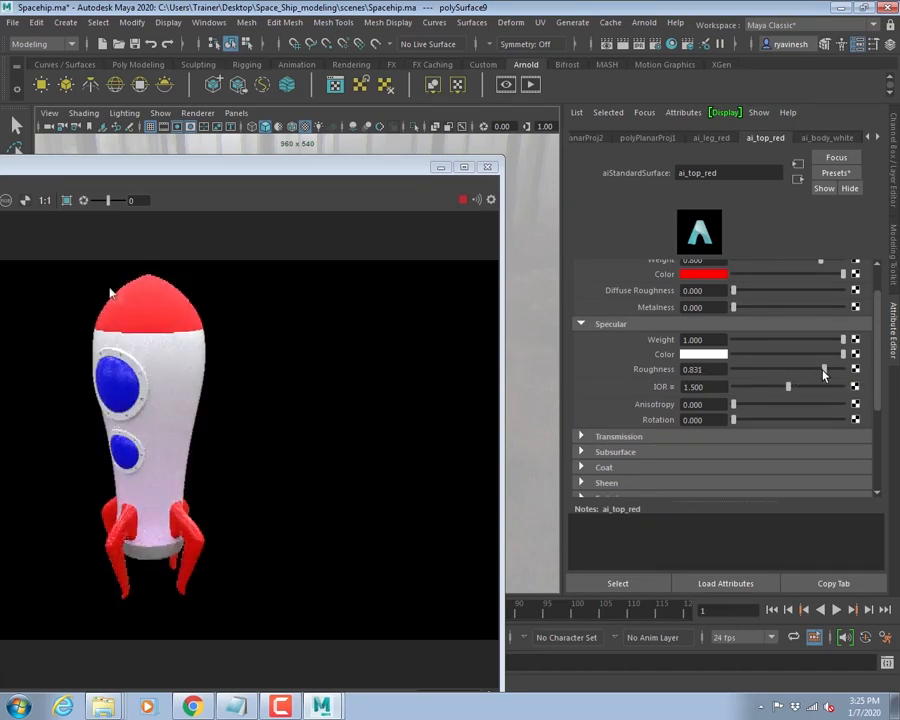
left_click_drag(823, 370, 807, 370)
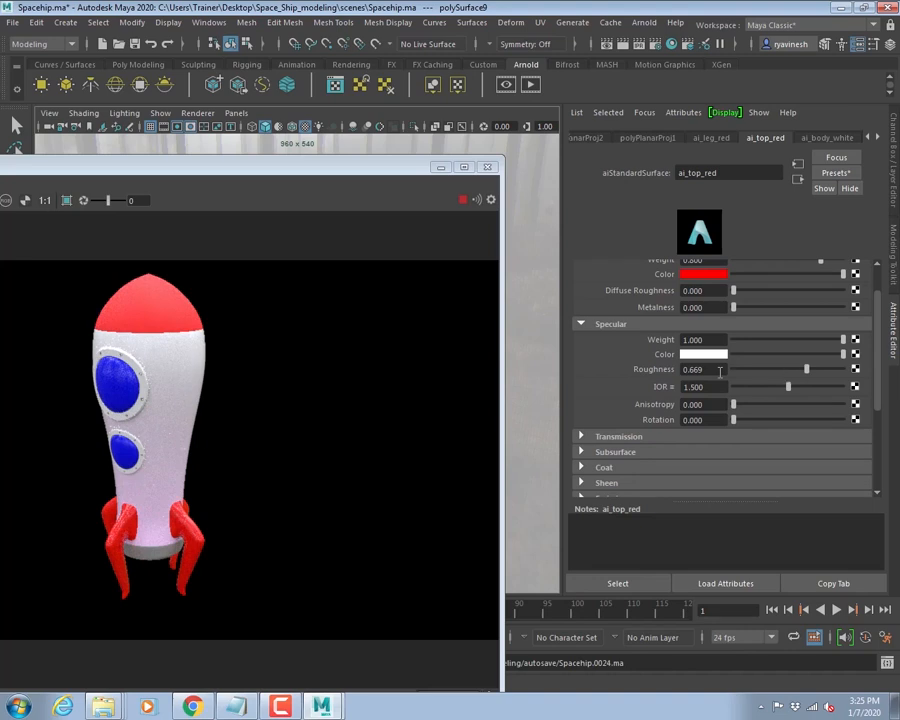
left_click_drag(807, 370, 781, 370)
key("ctrl+z")
left_click_drag(807, 370, 775, 372)
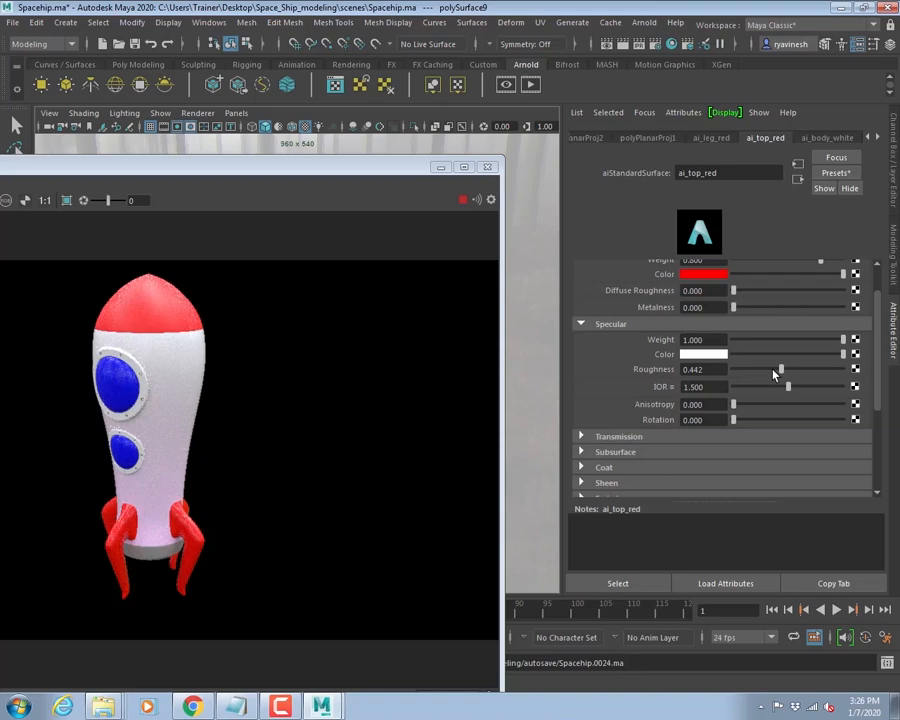
- Compare Specular Roughness values of 0 and about 0.19 on a close-up of the red nose cone, and set it to 0.3
left_click_drag(279, 166, 358, 482)
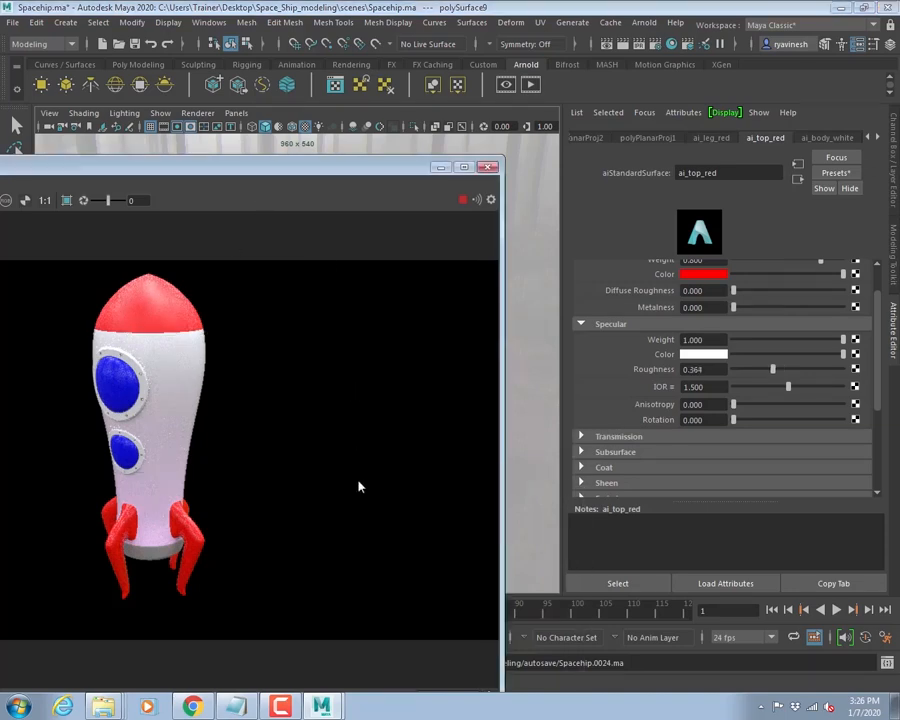
right_click_drag(287, 365, 438, 368, "alt")
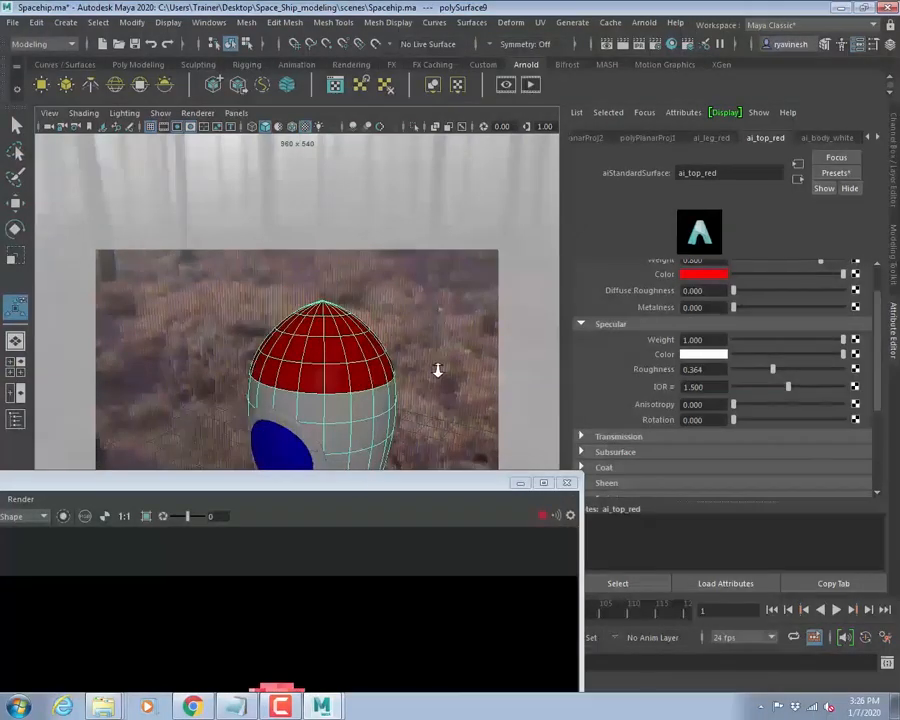
left_click_drag(337, 160, 325, 150)
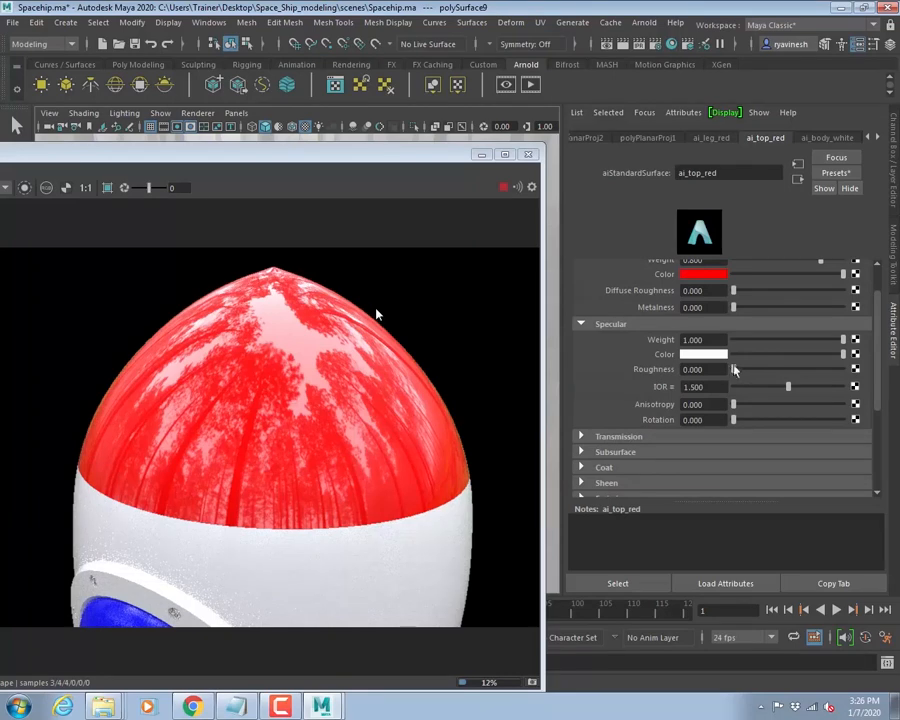
left_click_drag(734, 369, 734, 369)
left_click_drag(734, 369, 753, 373)
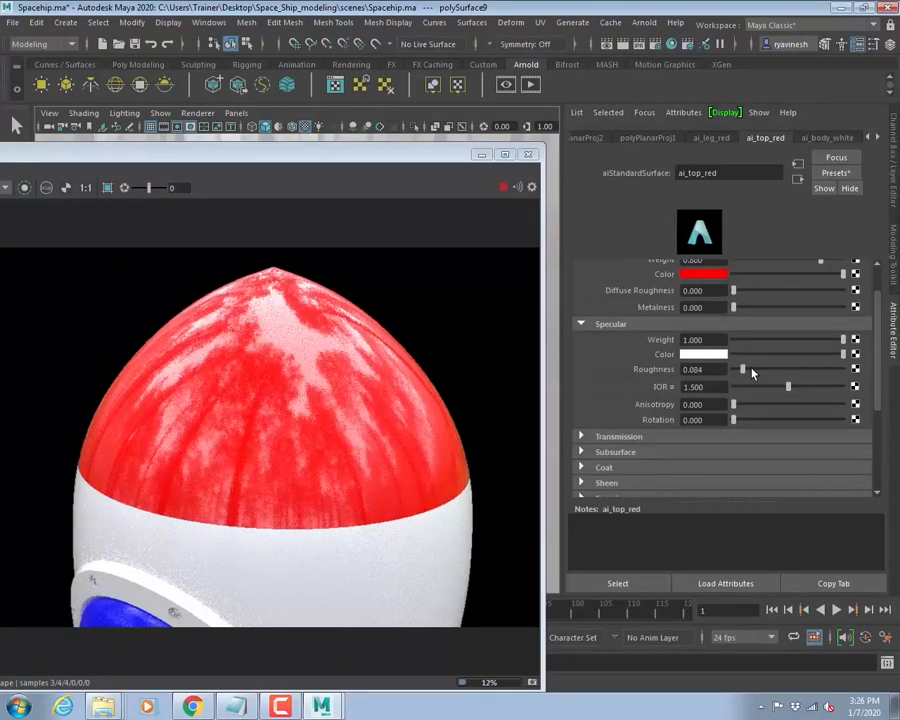
left_click(753, 370)
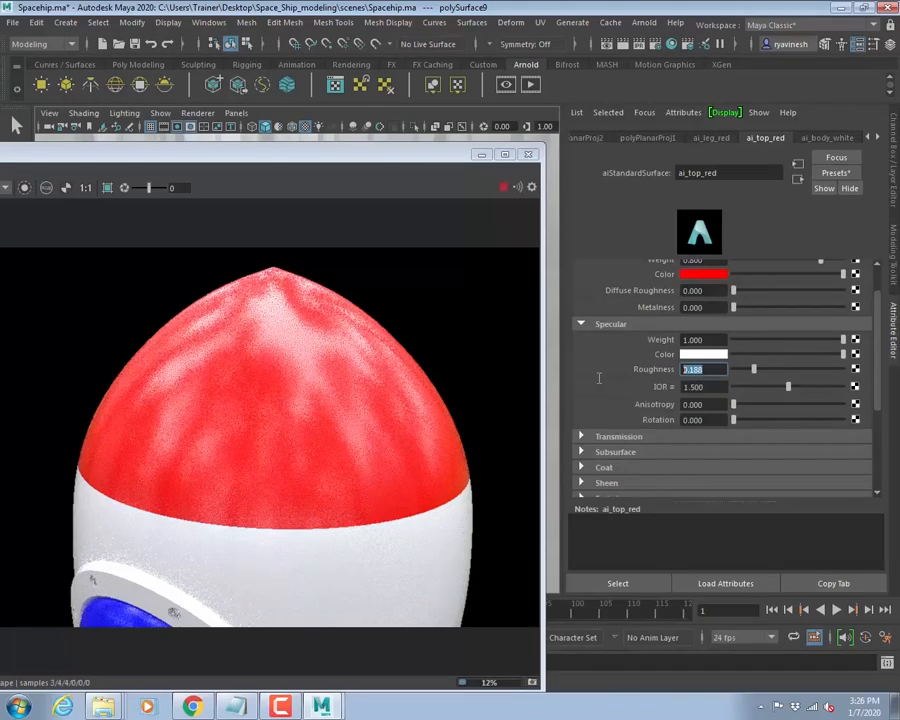
type("0.3")
key("Return")
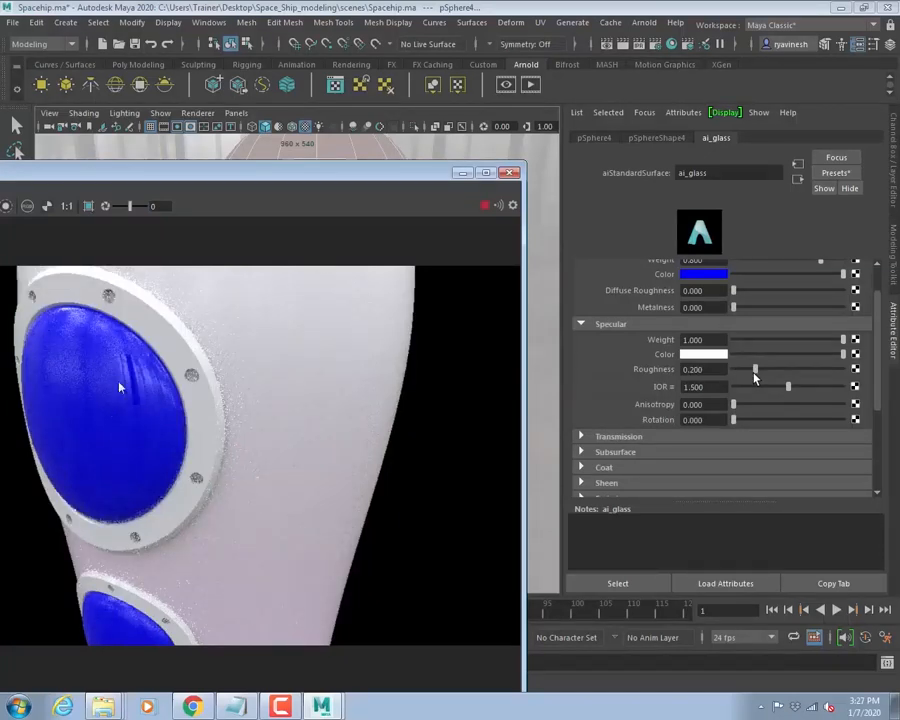
- Lower the ai_glass material's Specular Roughness to about 0.05 and change its base color to a light lavender blue
left_click_drag(755, 370, 739, 370)
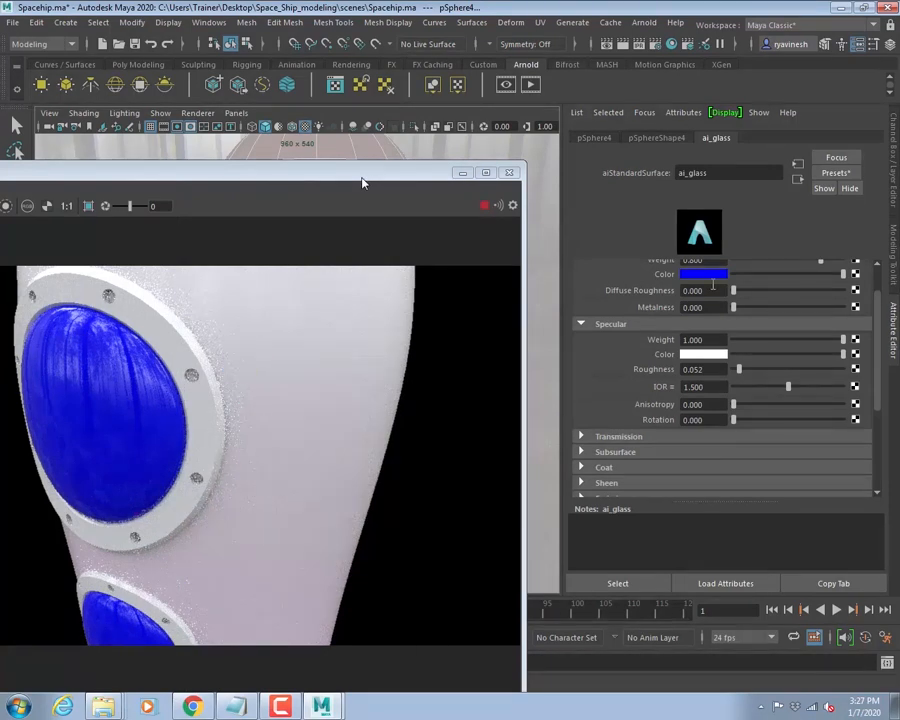
left_click(708, 274)
left_click_drag(363, 183, 23, 183)
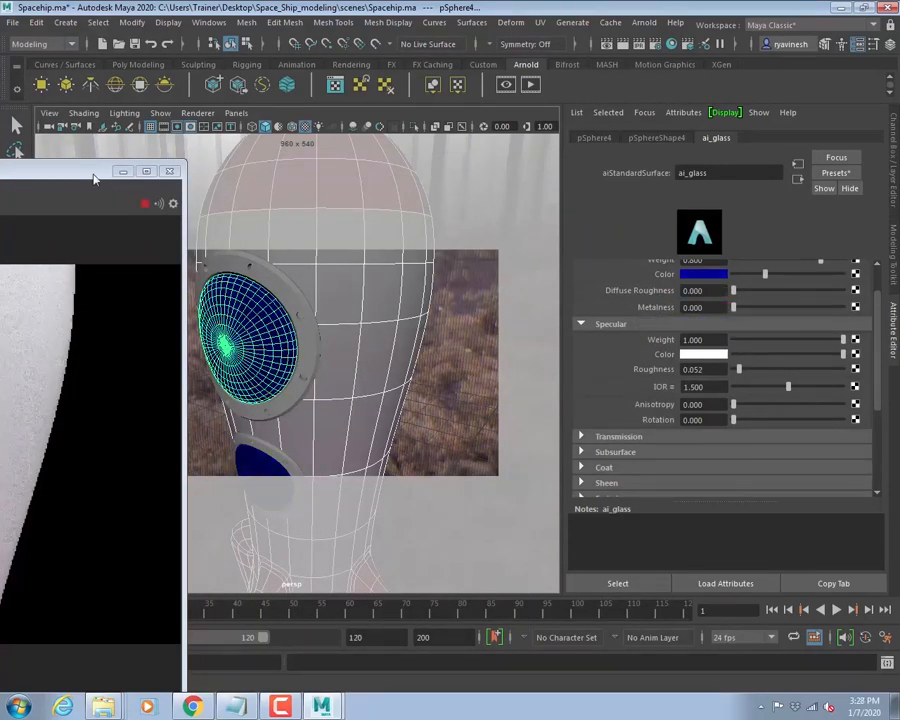
left_click(697, 274)
left_click_drag(691, 345, 785, 340)
left_click_drag(93, 174, 335, 185)
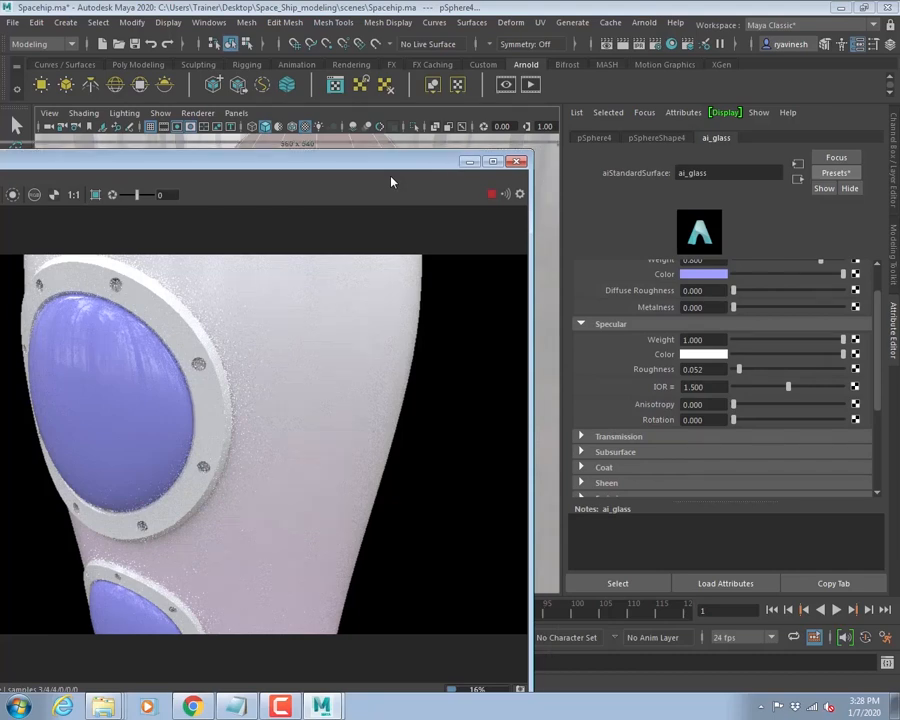
left_click_drag(431, 159, 428, 150)
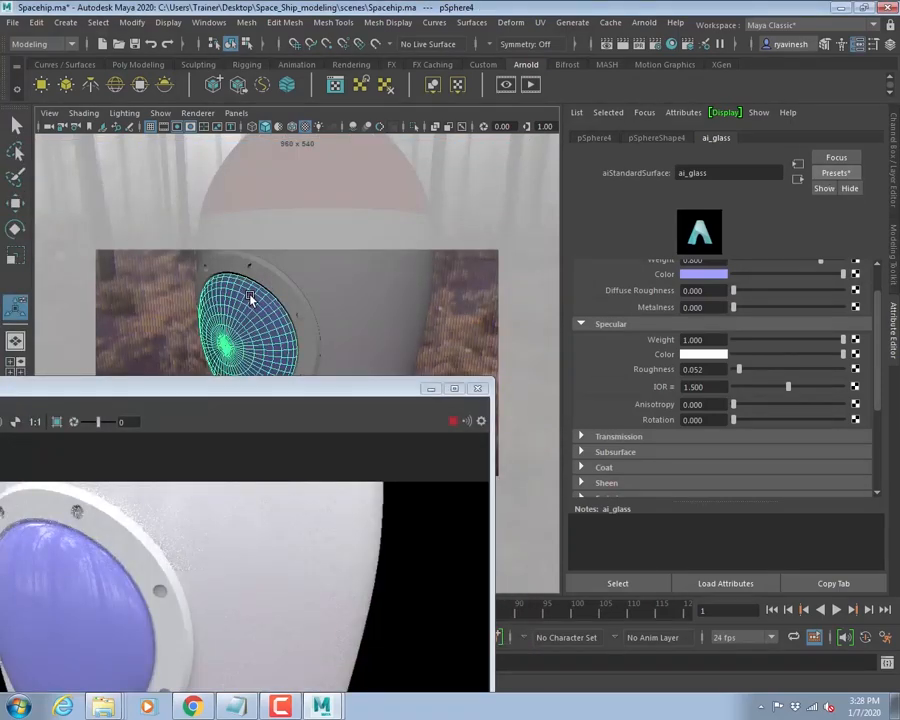
- Try the Copper preset on the window ring's ai_ring_white material and bring the render of the rings into view
left_click(836, 172)
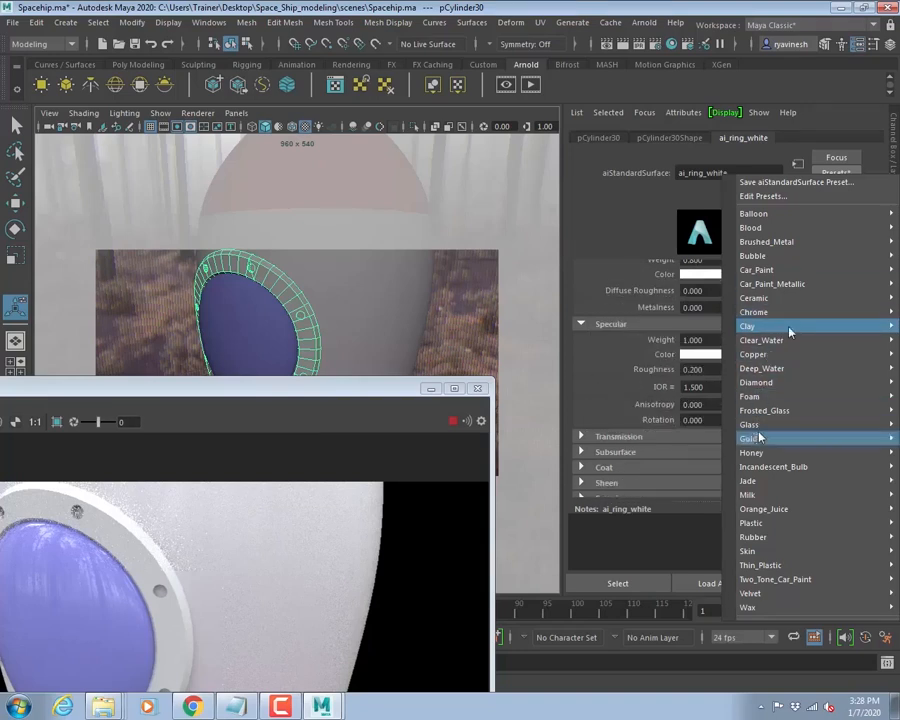
mouse_move(752, 553)
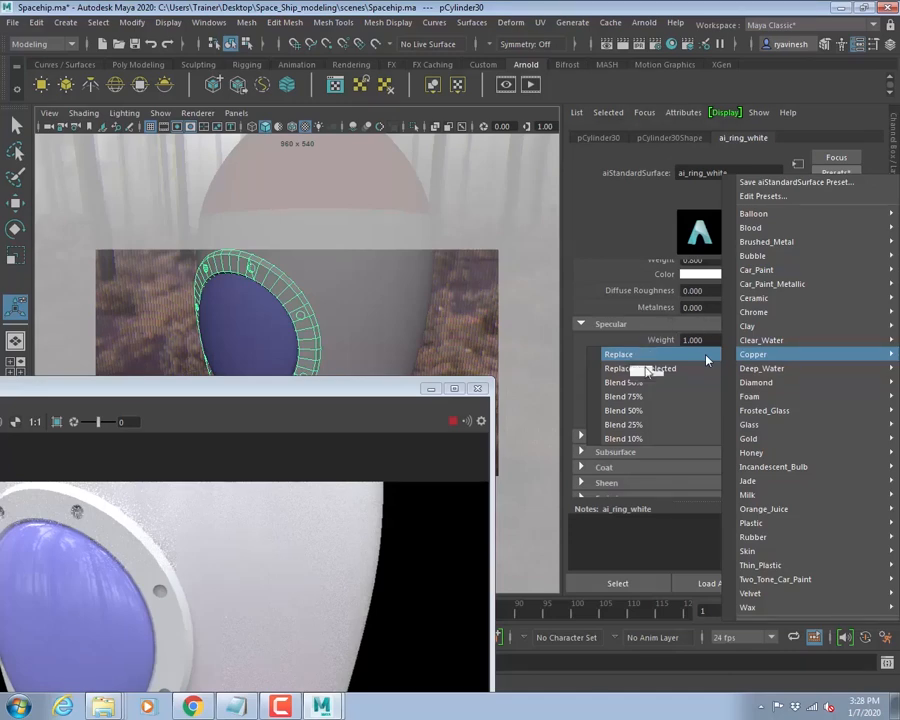
left_click(707, 359)
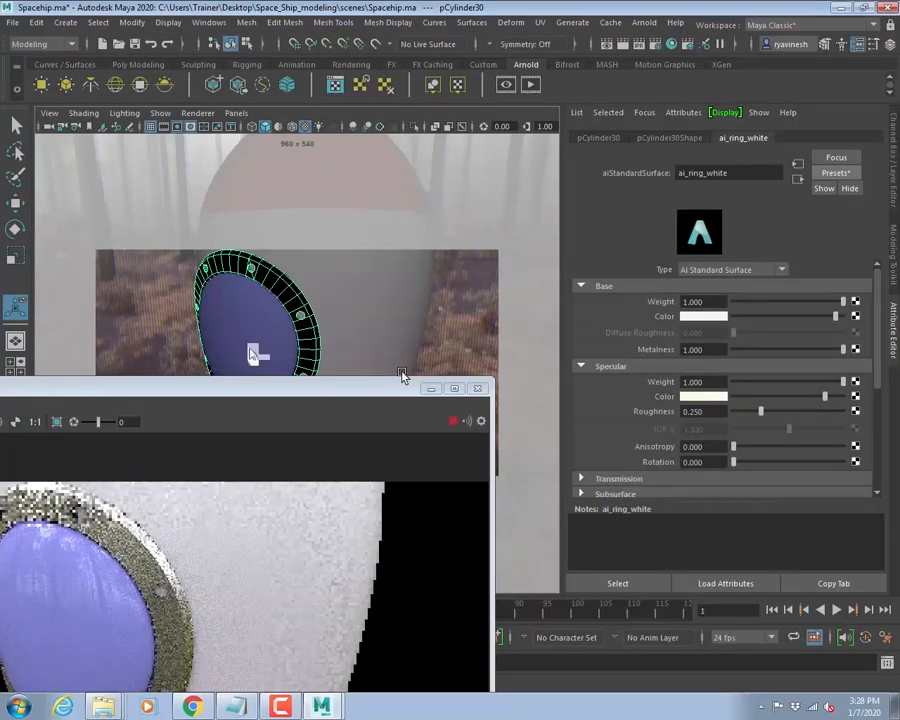
left_click_drag(402, 386, 490, 183)
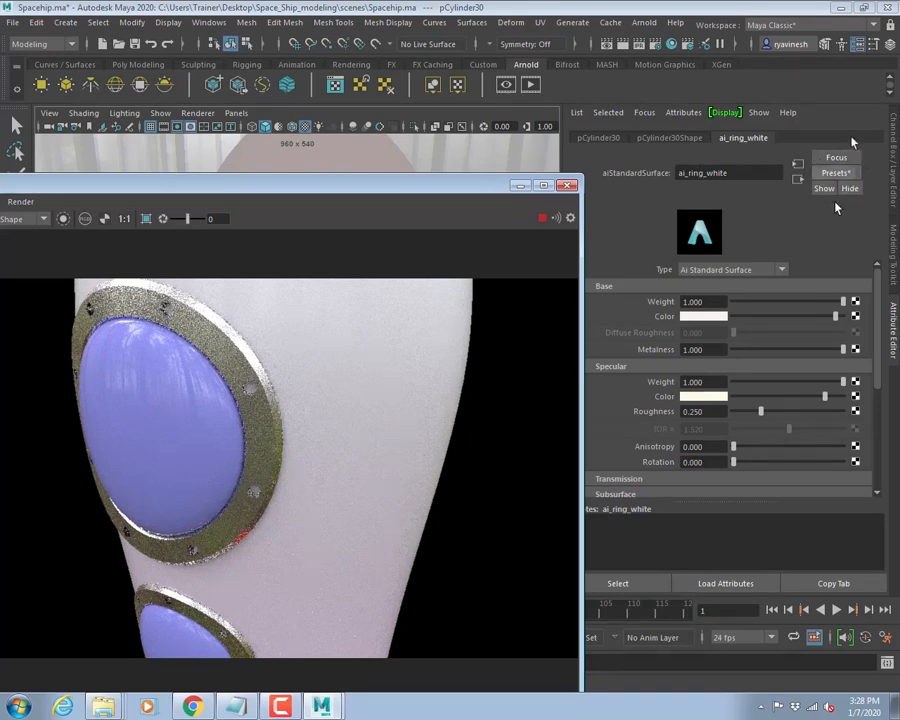
- Replace the ai_ring_white material's settings with a gray metallic preset and reposition the render view
left_click(836, 172)
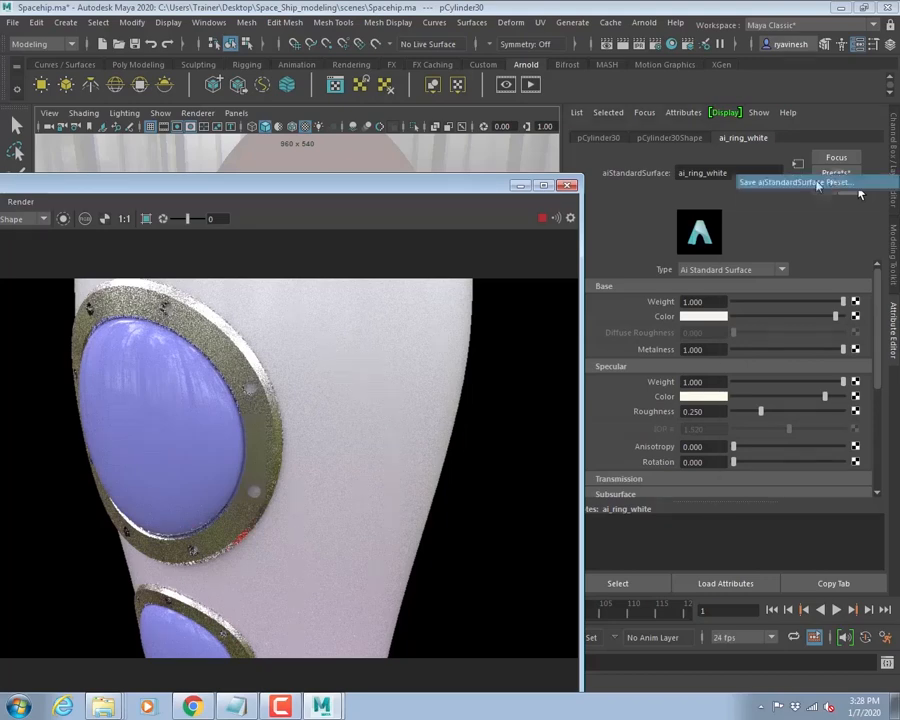
mouse_move(746, 254)
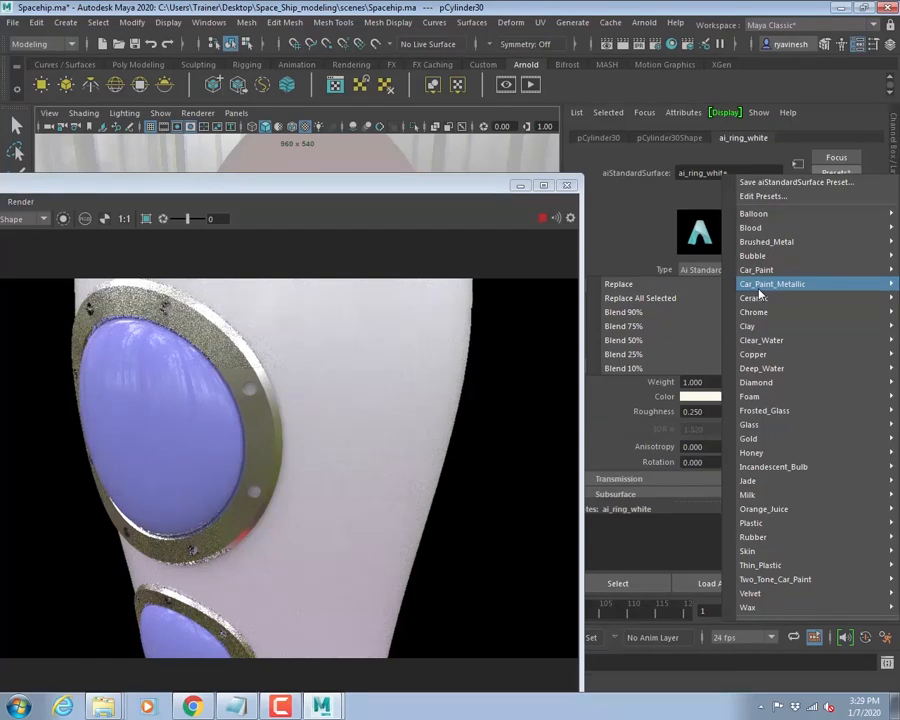
left_click(620, 284)
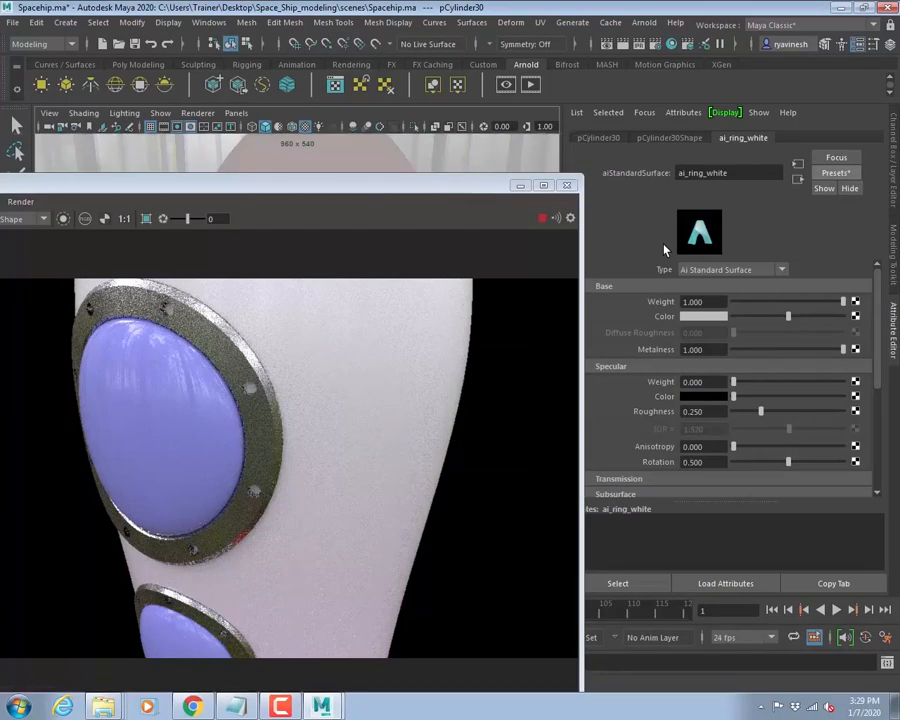
left_click_drag(209, 187, 214, 150)
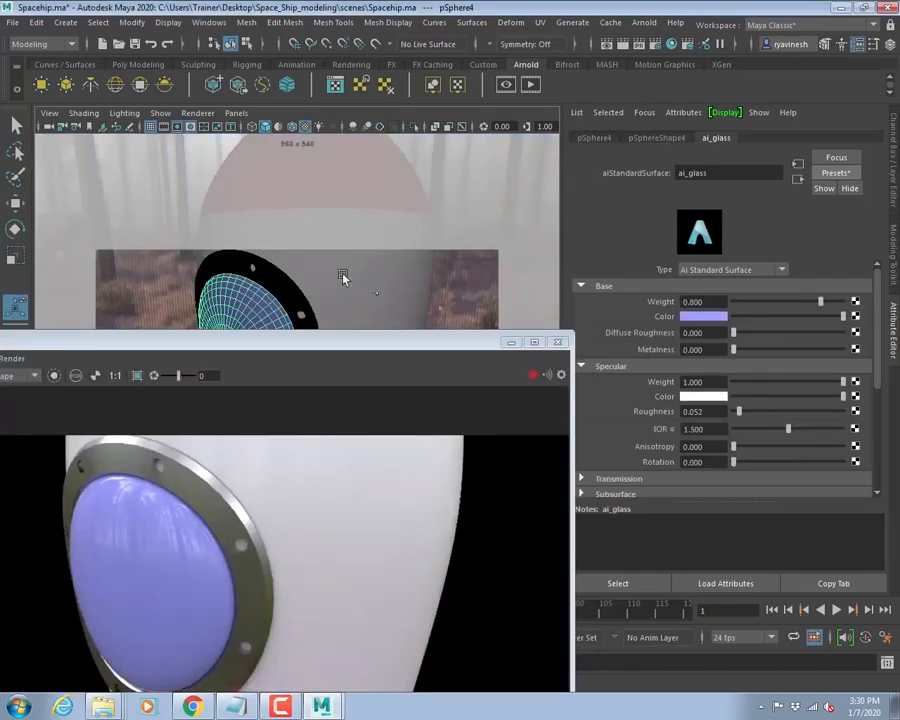
- Replace the window's ai_glass material settings with the Glass preset and bring the rendered window into view
left_click_drag(301, 345, 291, 228)
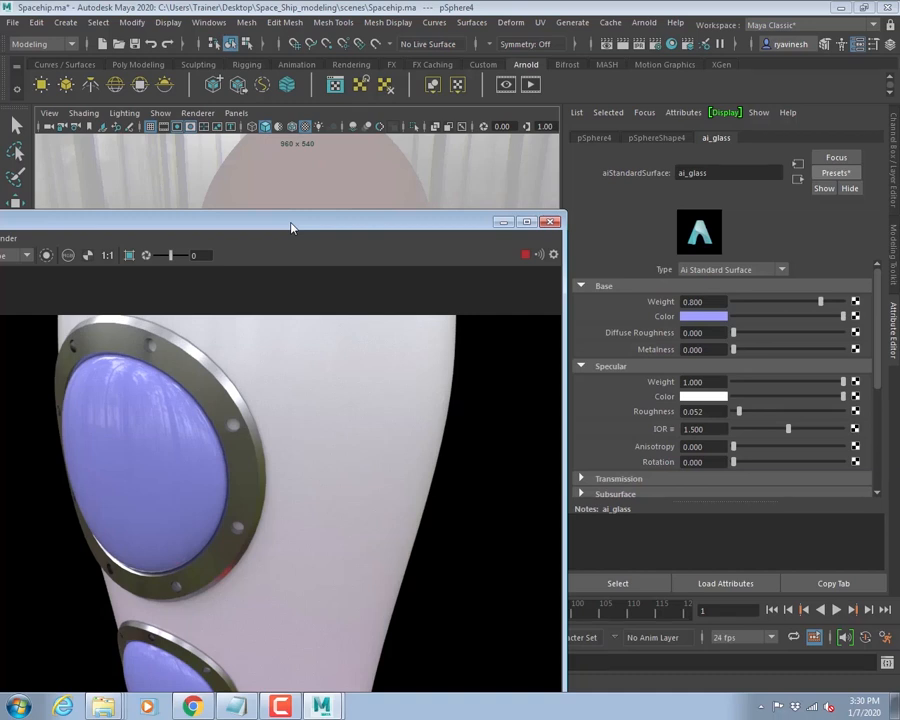
left_click_drag(291, 228, 267, 428)
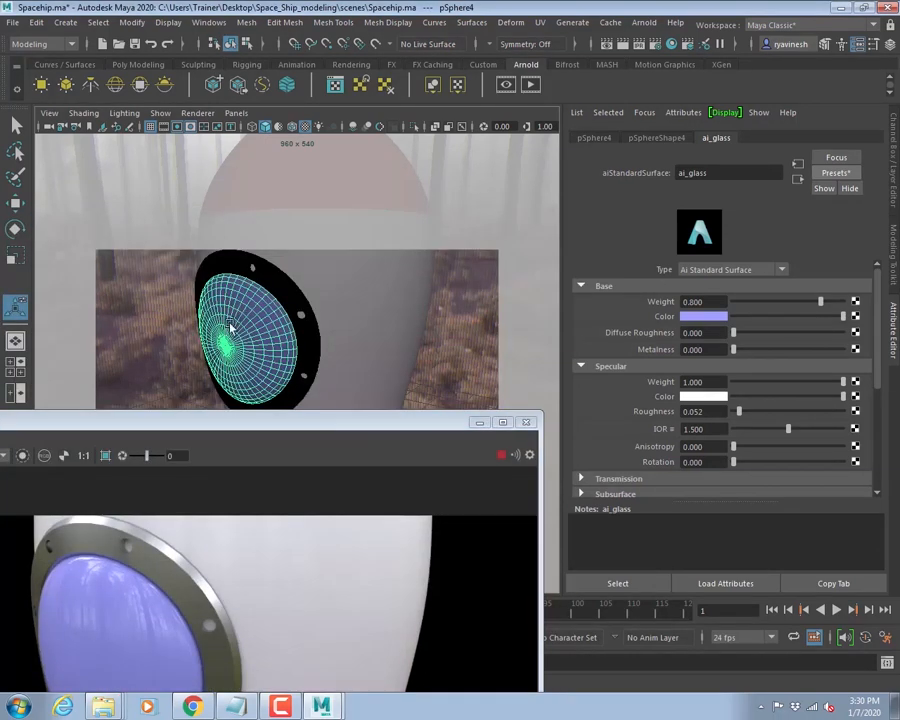
left_click(836, 173)
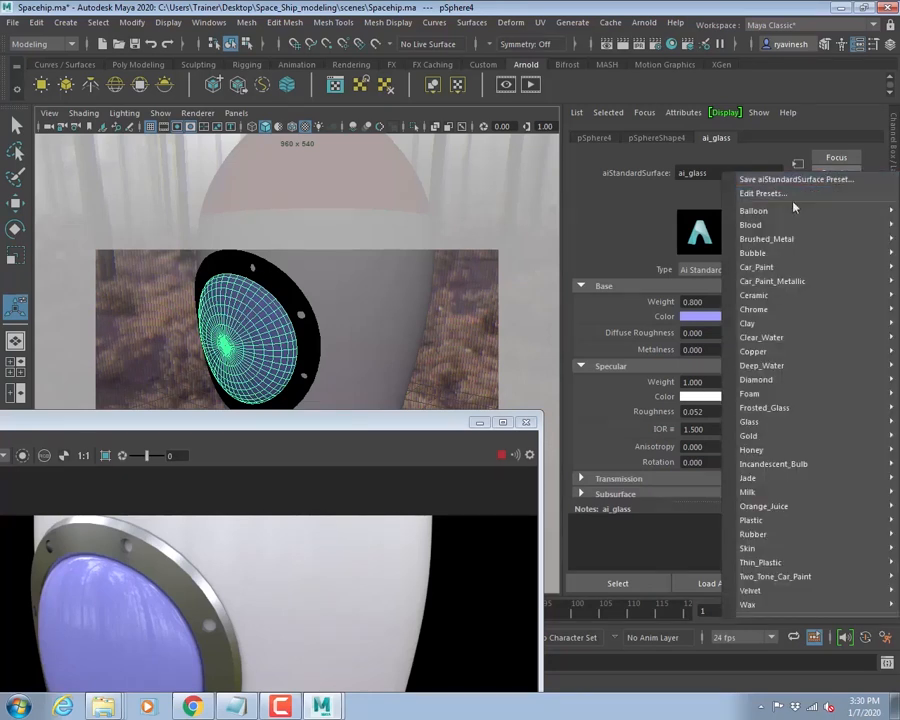
mouse_move(787, 220)
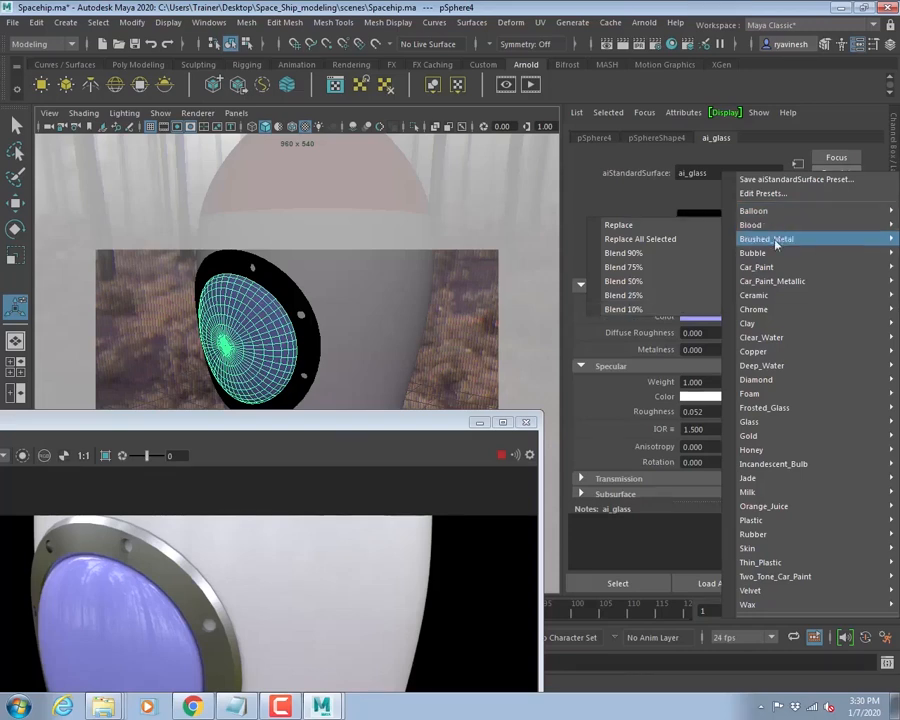
mouse_move(753, 340)
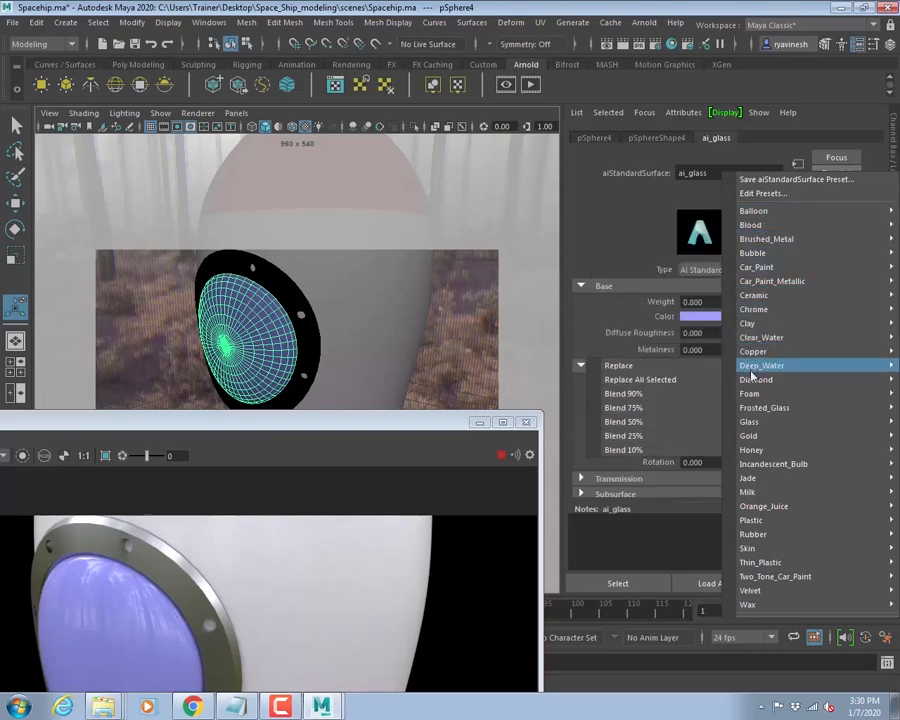
mouse_move(753, 428)
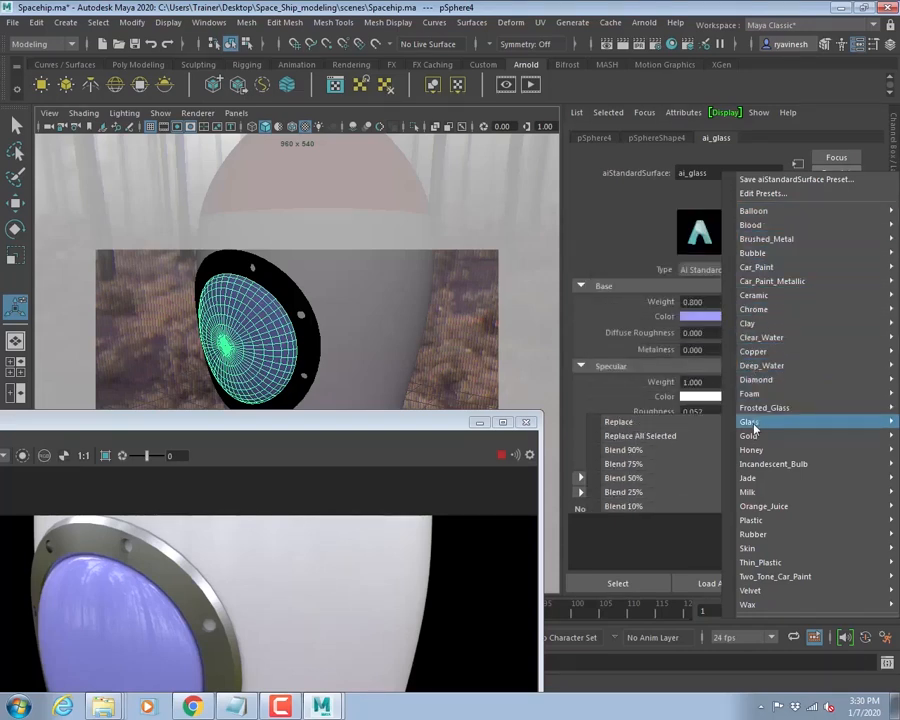
left_click(692, 427)
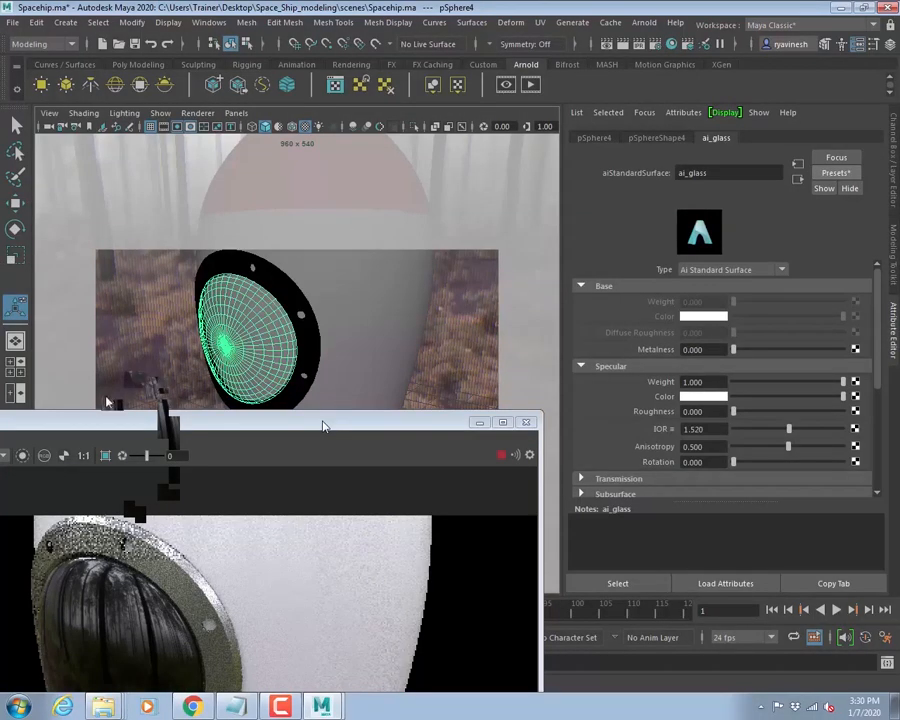
left_click_drag(321, 422, 339, 212)
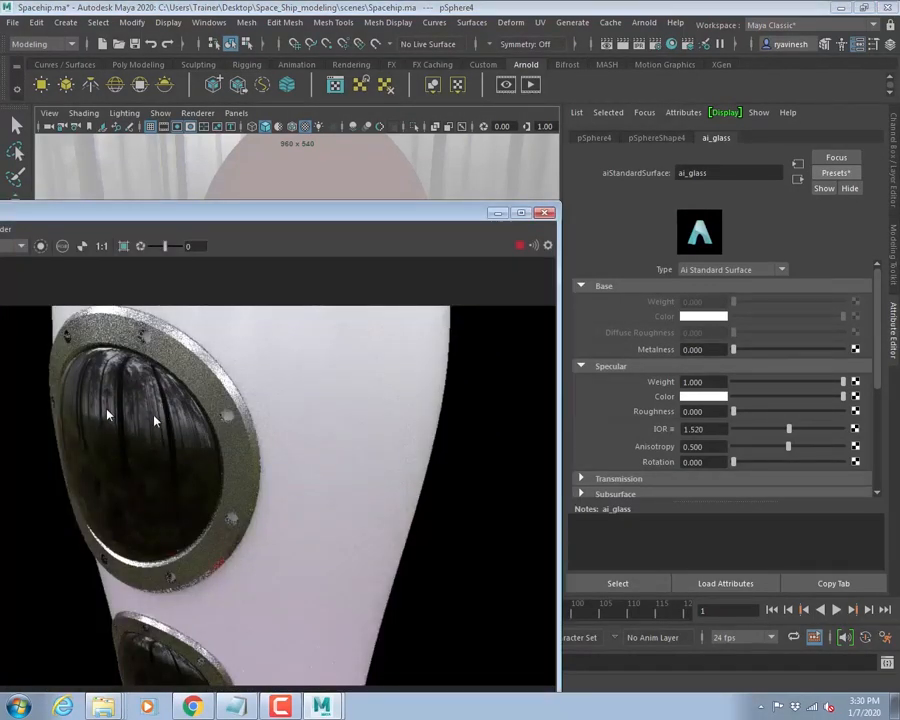
- Open the Render Settings and raise the Transmission sampling to 4, then to 8
left_click(654, 44)
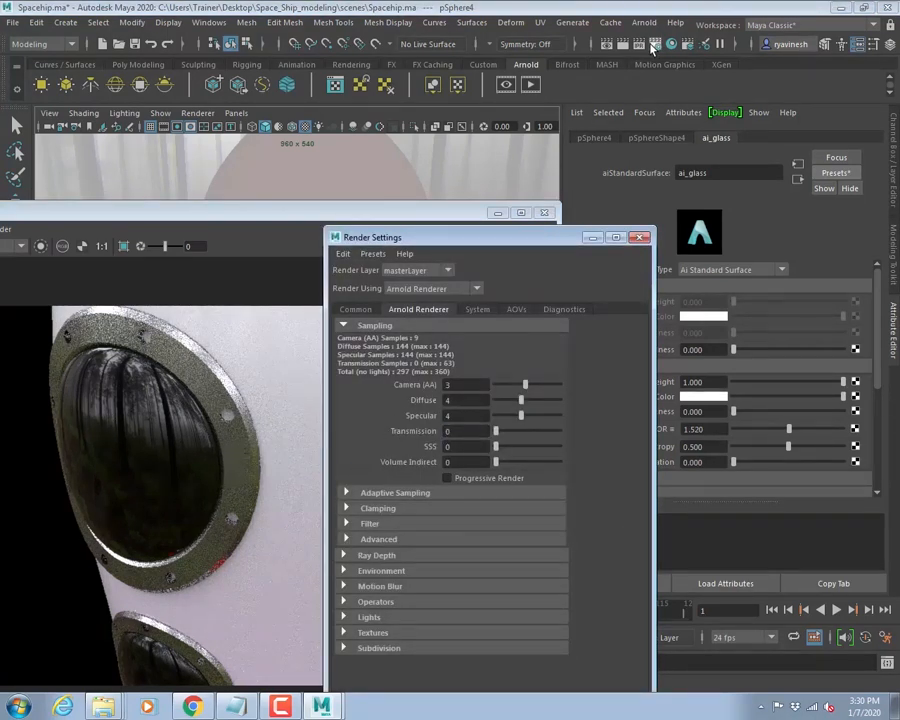
left_click_drag(460, 431, 375, 432)
type("4")
key("Return")
type("4")
key("Return")
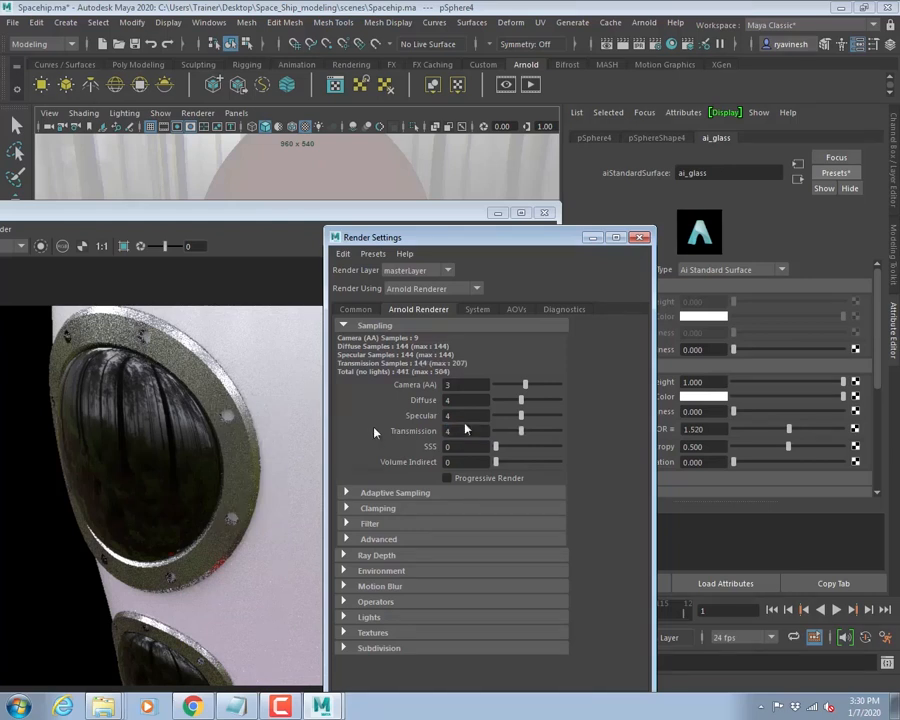
left_click_drag(461, 431, 374, 432)
type("8")
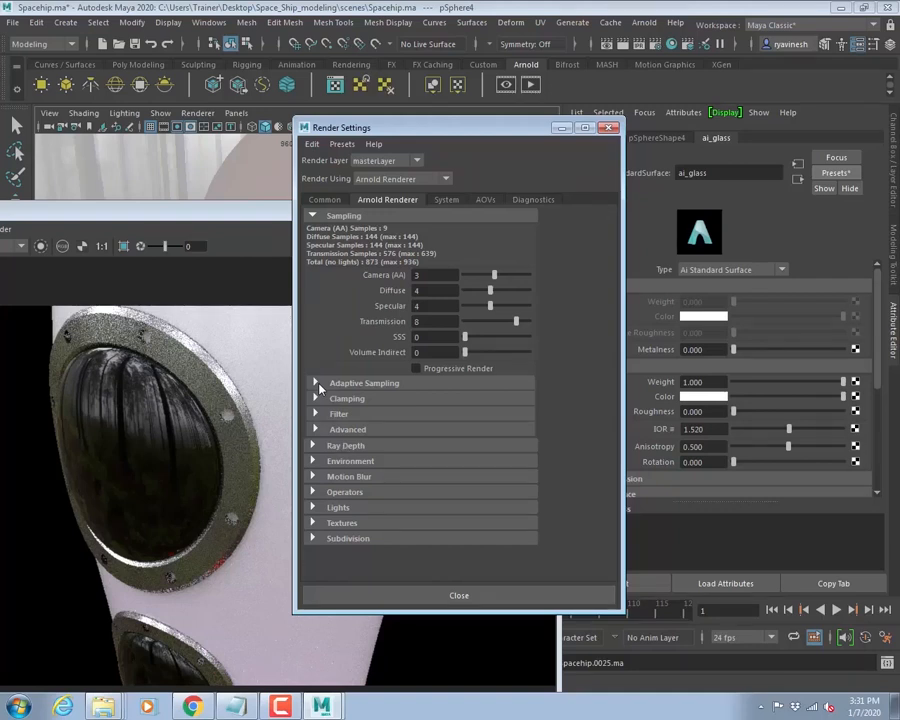
- Set the Ray Depth values to Transmission 16, Diffuse 2, Specular 2 and Total 13
left_click(313, 445)
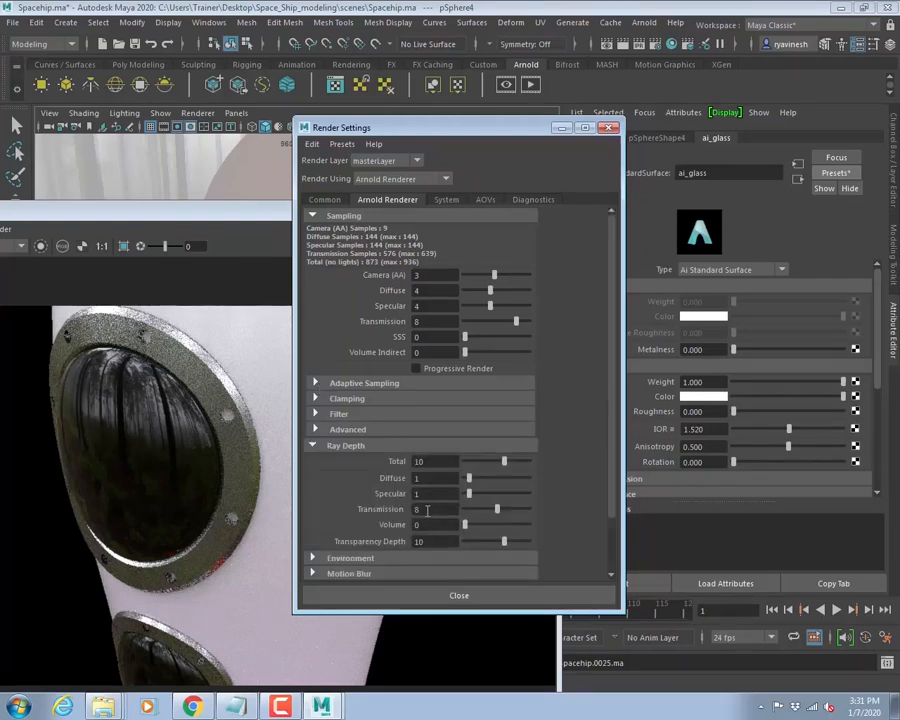
double_click(427, 510)
type("16")
key("Return")
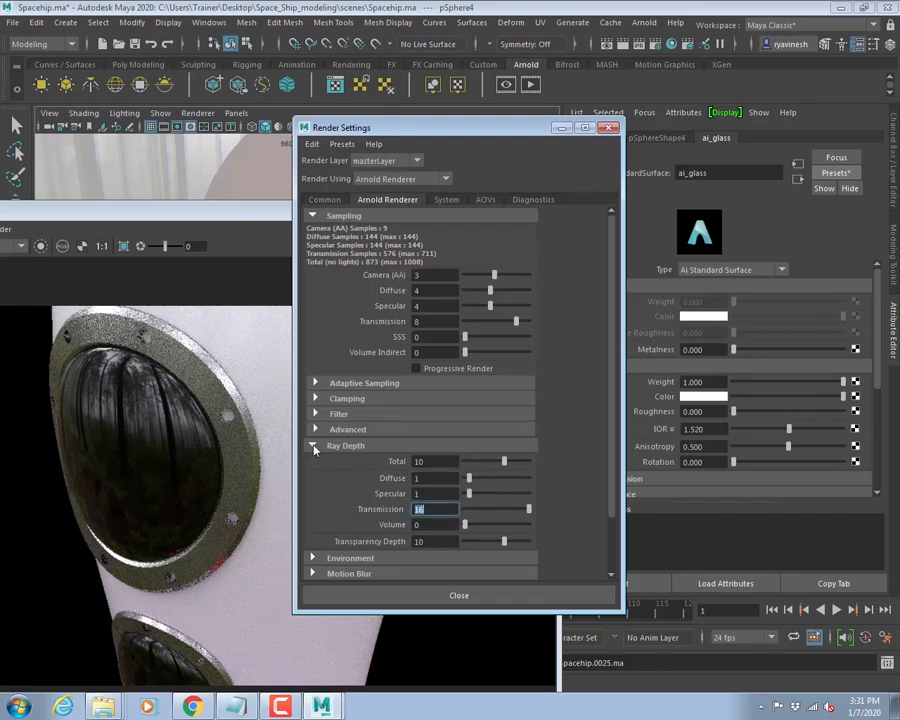
left_click_drag(423, 479, 337, 475)
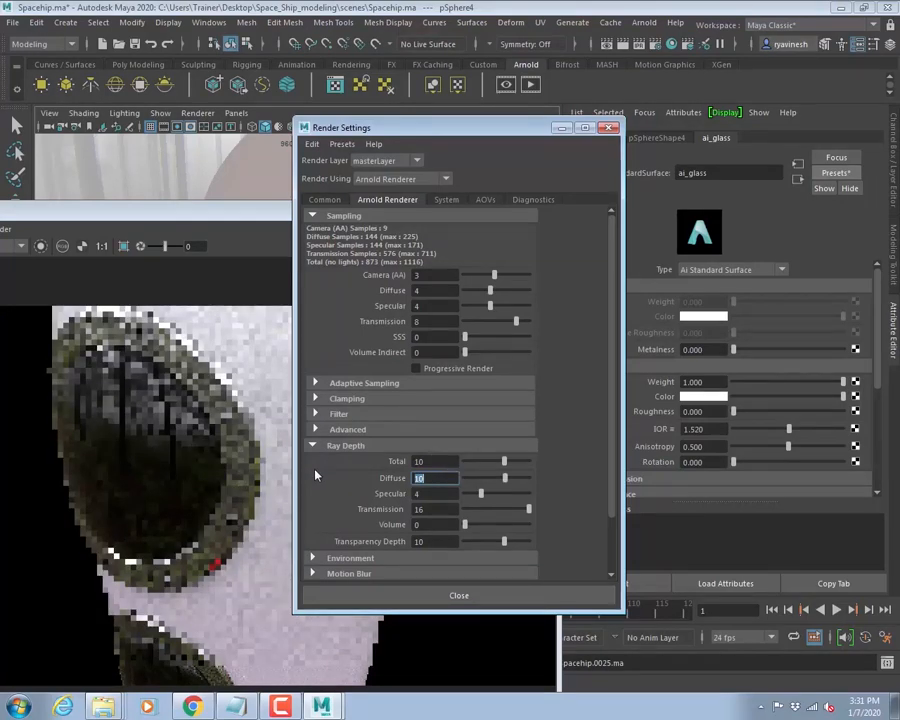
type("2")
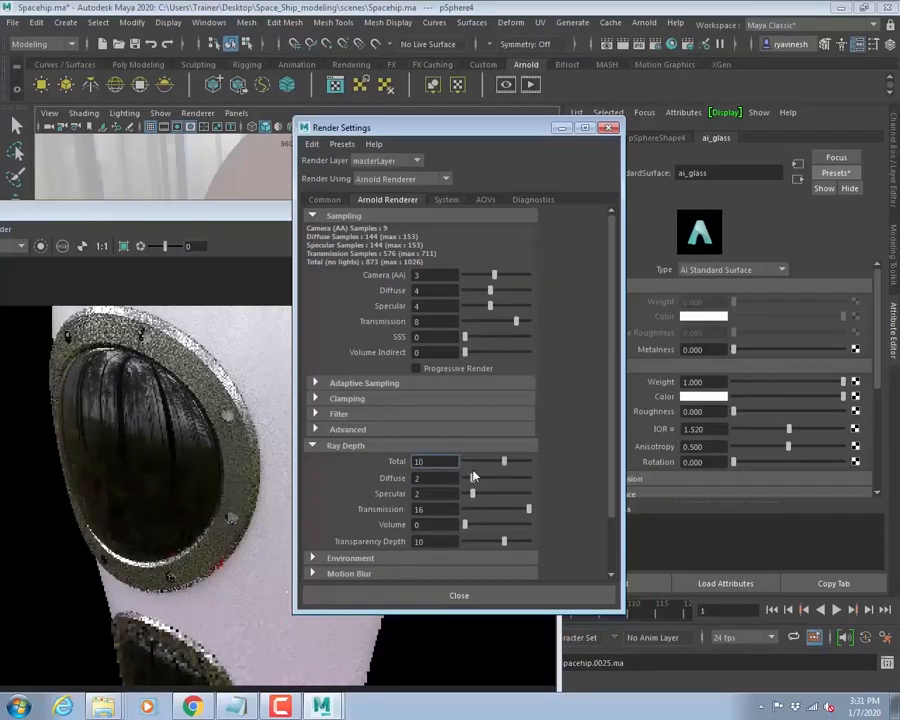
left_click_drag(505, 462, 513, 463)
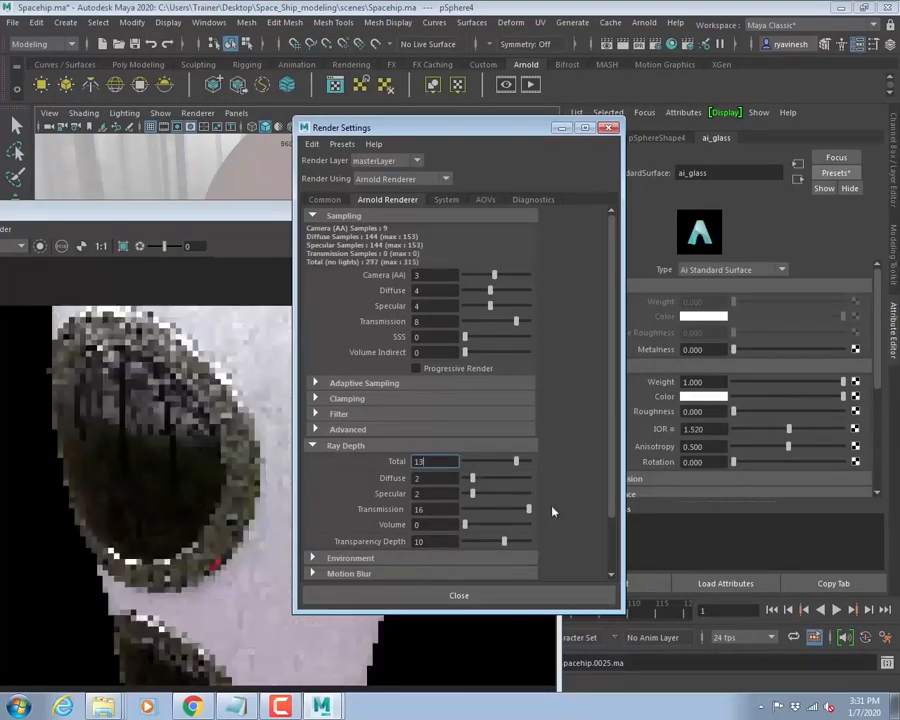
left_click_drag(553, 507, 537, 508)
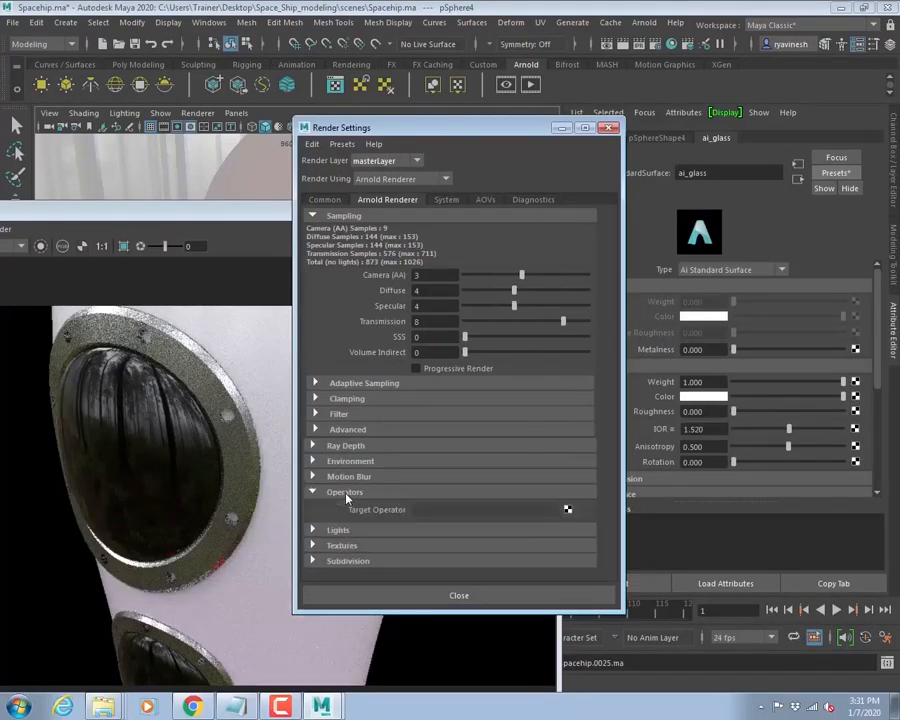
- Examine the Operators, Lights, Textures and Subdivision sections of the Arnold render settings
left_click(346, 493)
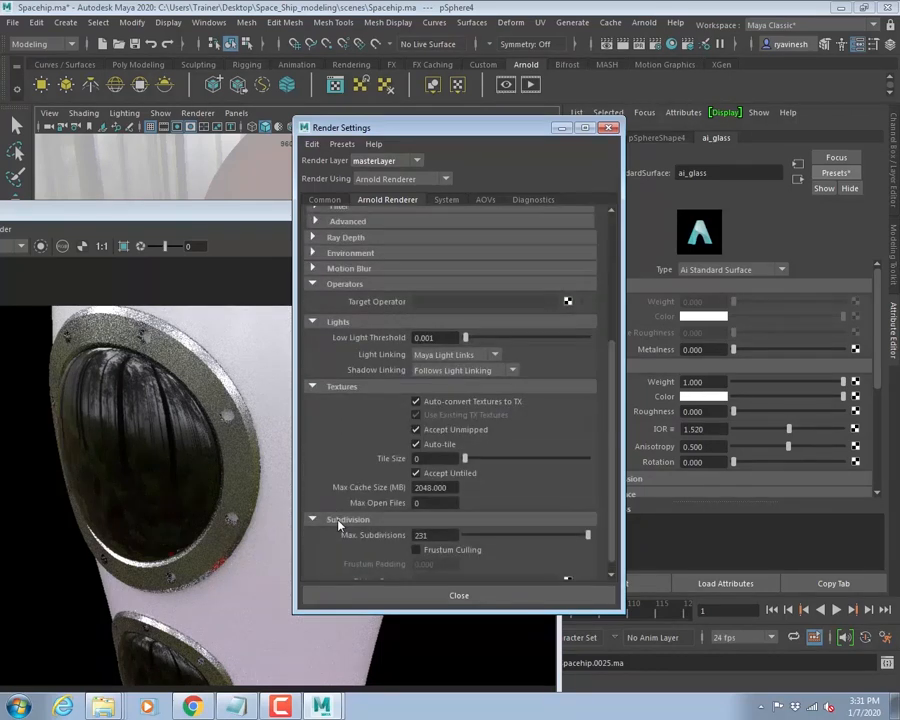
scroll(338, 521, "up", 3)
scroll(338, 521, "down", 3)
scroll(345, 460, "up", 3)
left_click(350, 395)
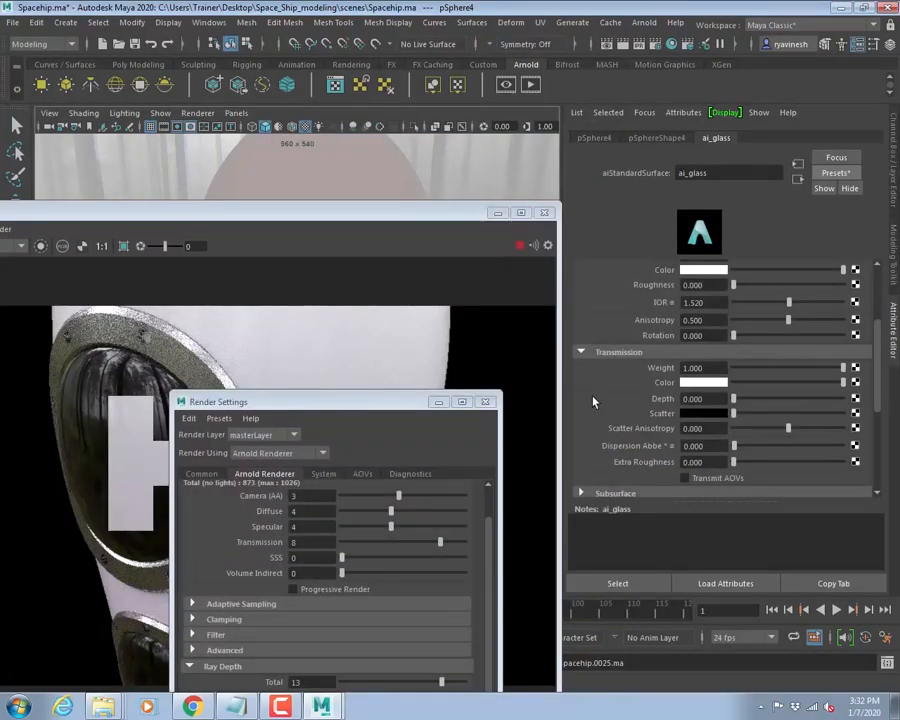
- Lower the Ray Depth to Diffuse 1, Specular 1, Transmission 4 and Transparency Depth 1, and reduce Transmission sampling to 0, then set it to 1
left_click_drag(315, 407, 416, 206)
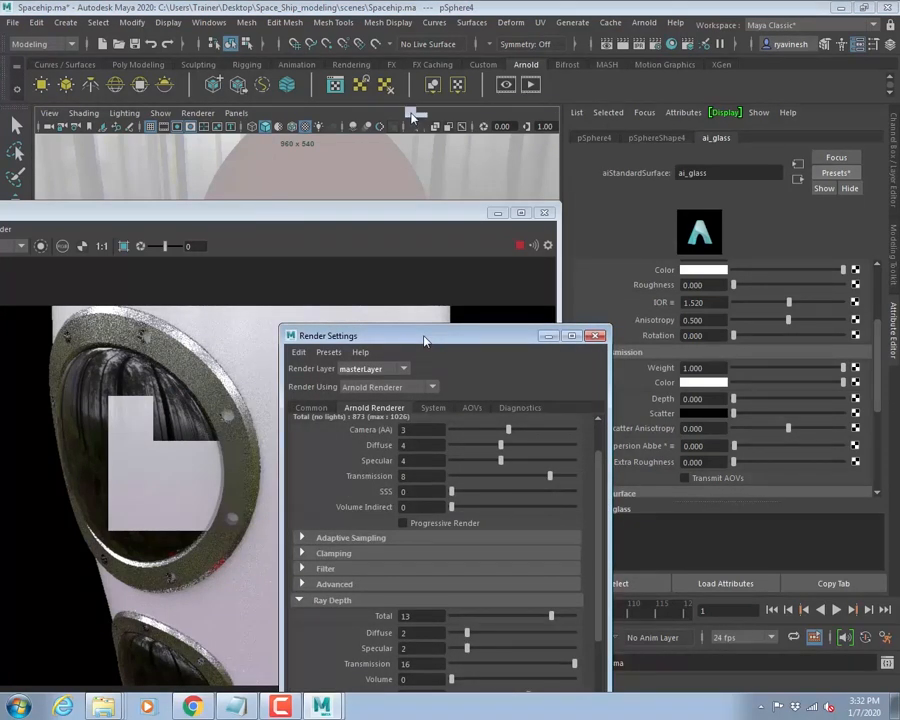
left_click_drag(424, 341, 409, 120)
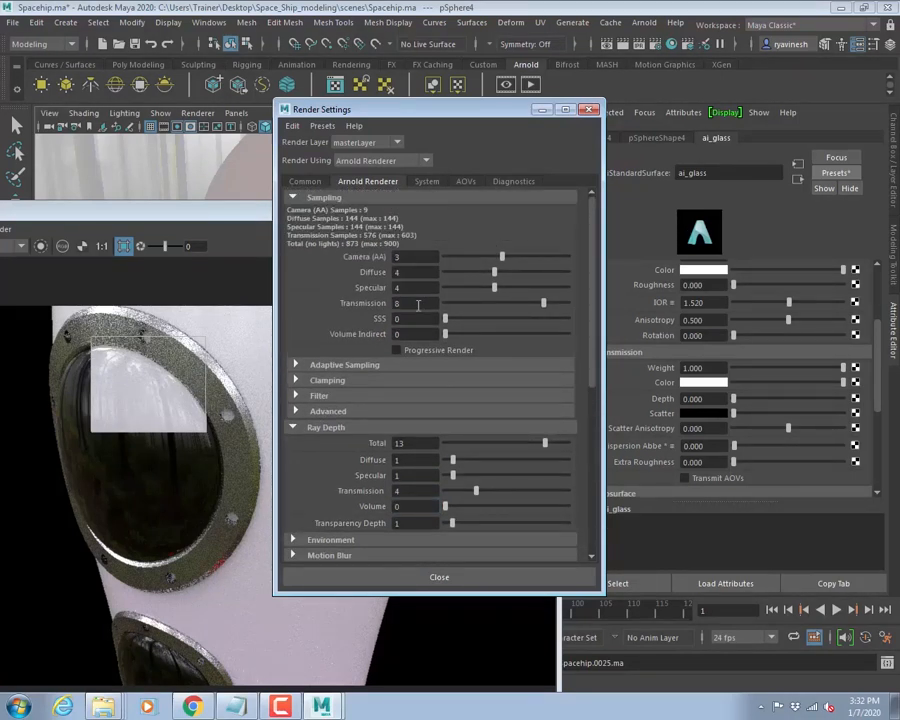
left_click_drag(418, 305, 342, 308)
type("0")
key("Tab")
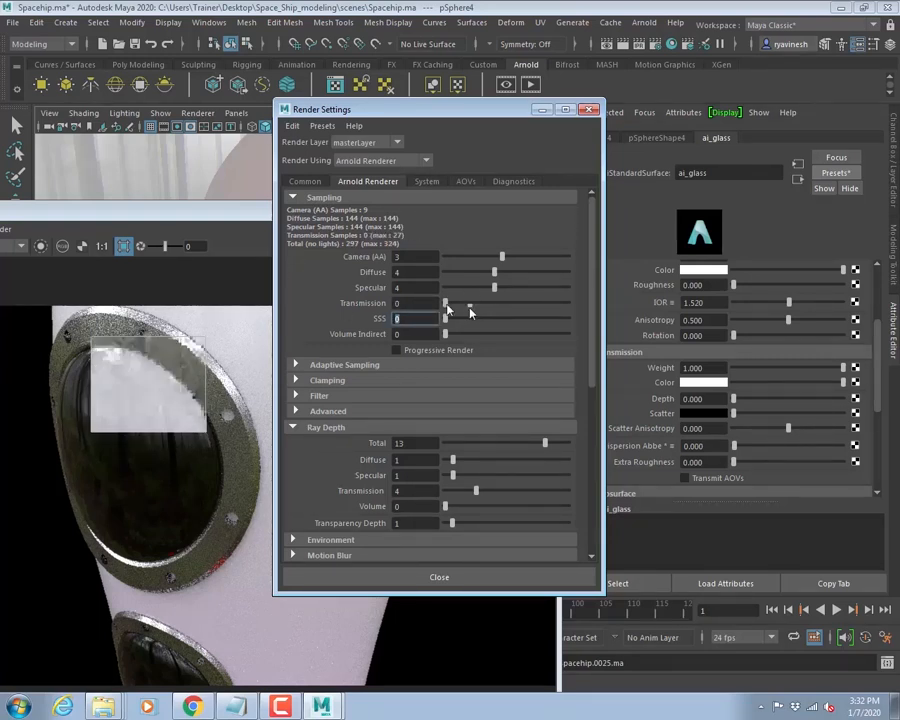
left_click_drag(447, 305, 458, 305)
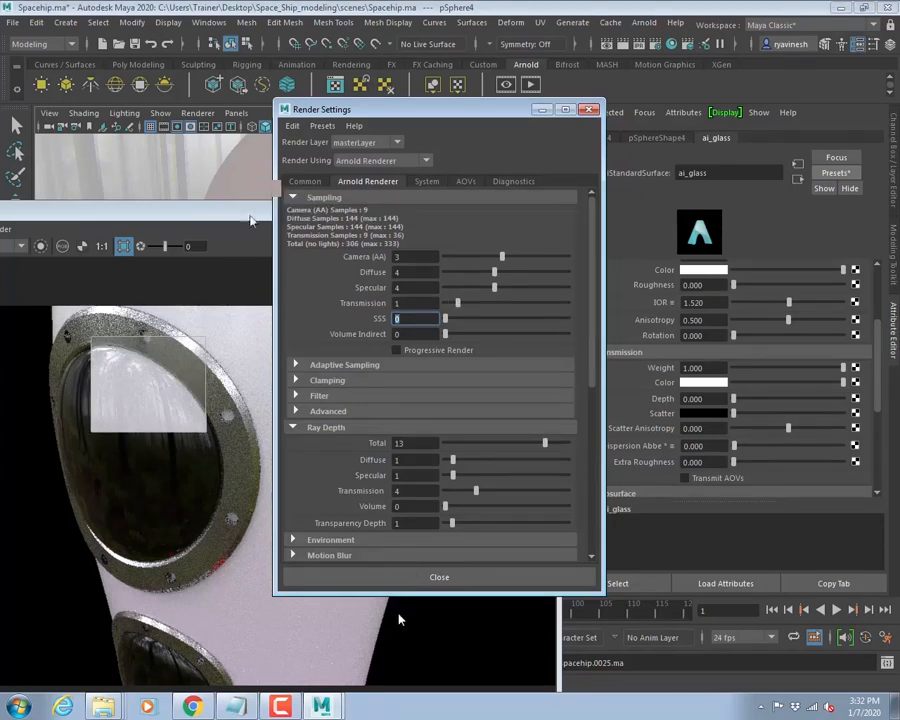
- Turn off the render's crop region, and give ai_glass a Transmission Weight of about 0.16 and a dark blue transmission color
left_click(123, 247)
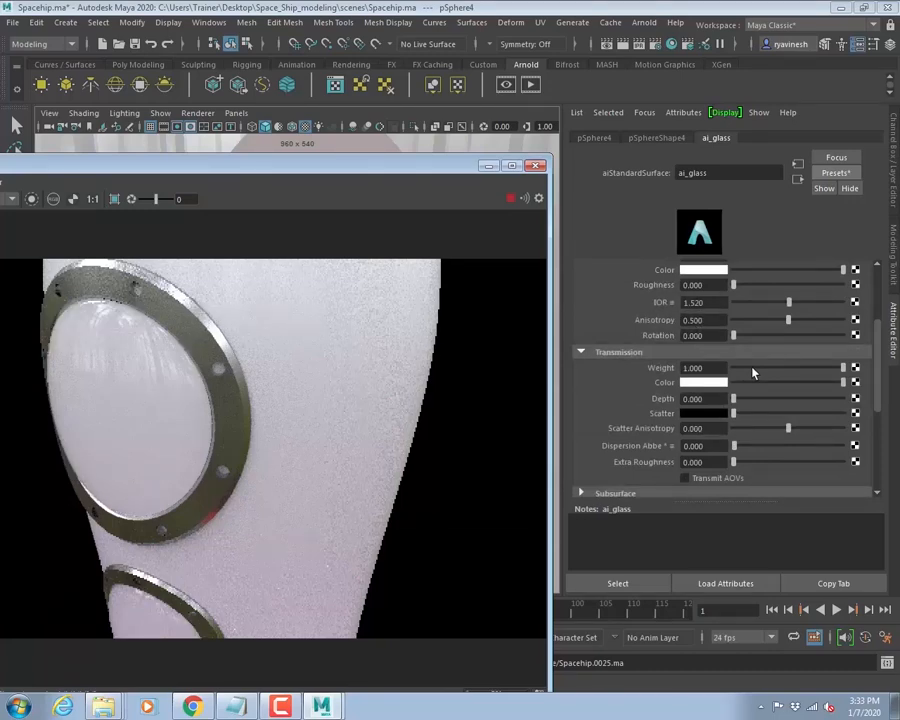
left_click(751, 368)
scroll(751, 370, "up", 3)
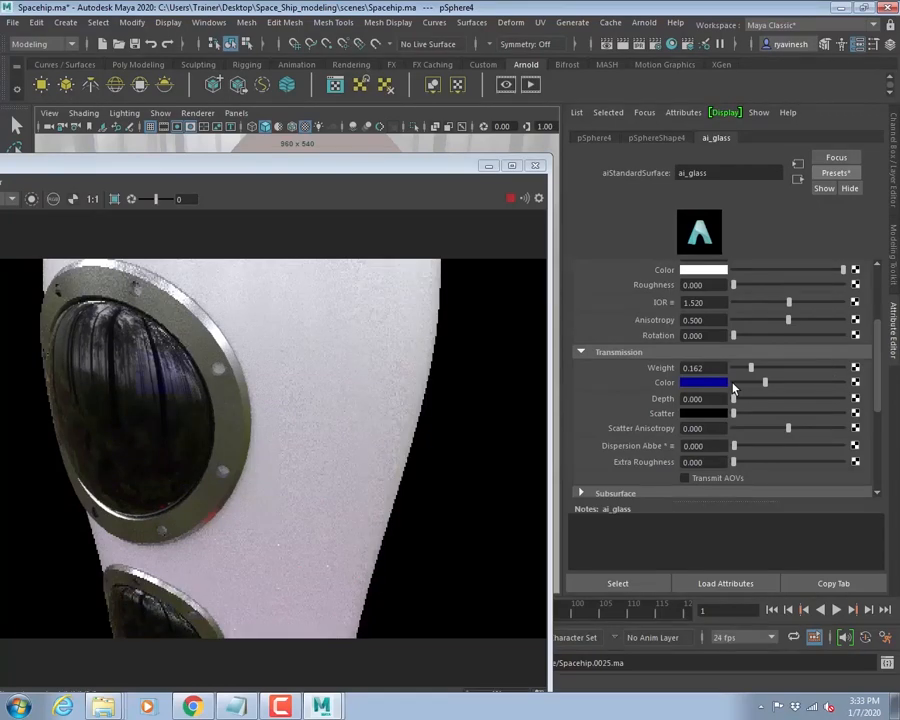
- Raise the ai_glass material's Transmission Weight to 1, undoing and redoing the change
left_click_drag(751, 368, 843, 368)
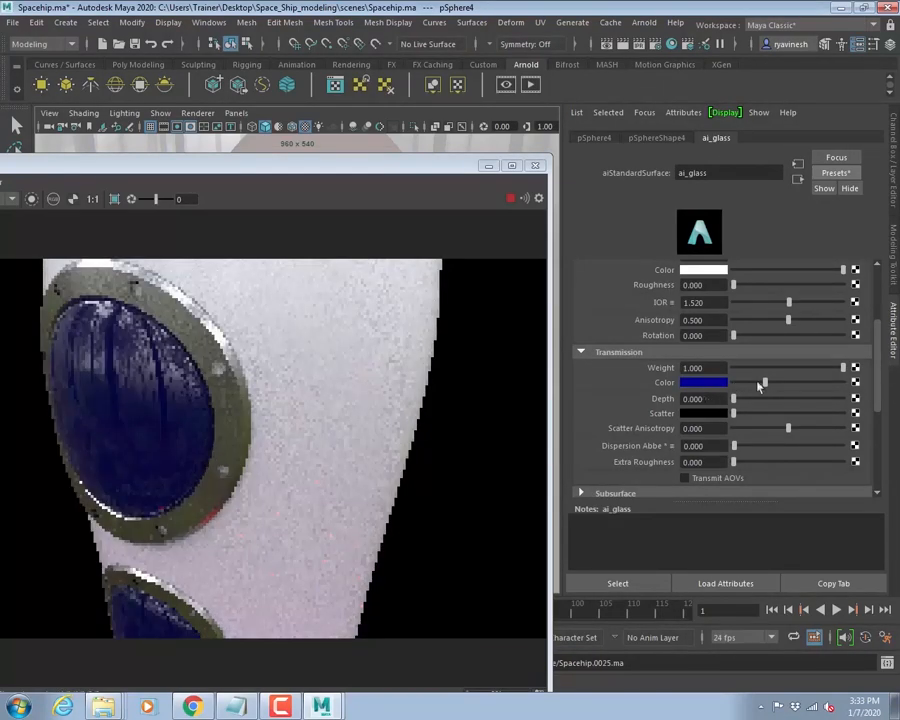
key("ctrl+z")
key("ctrl+y")
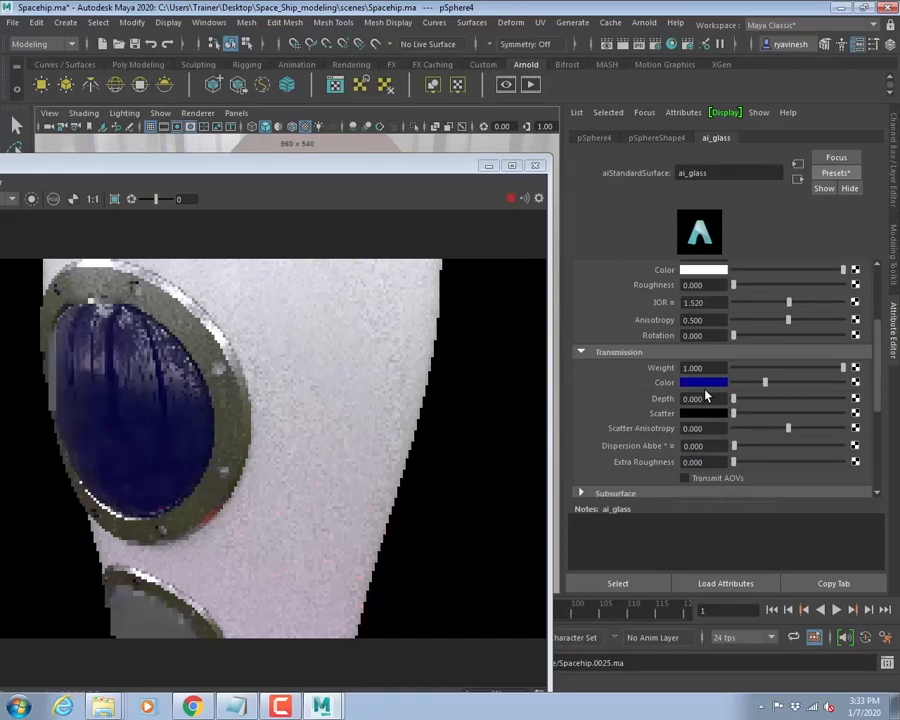
- Undo and redo the last ai_glass change, and set the material's Transmission color to white
key("ctrl+z")
key("ctrl+y")
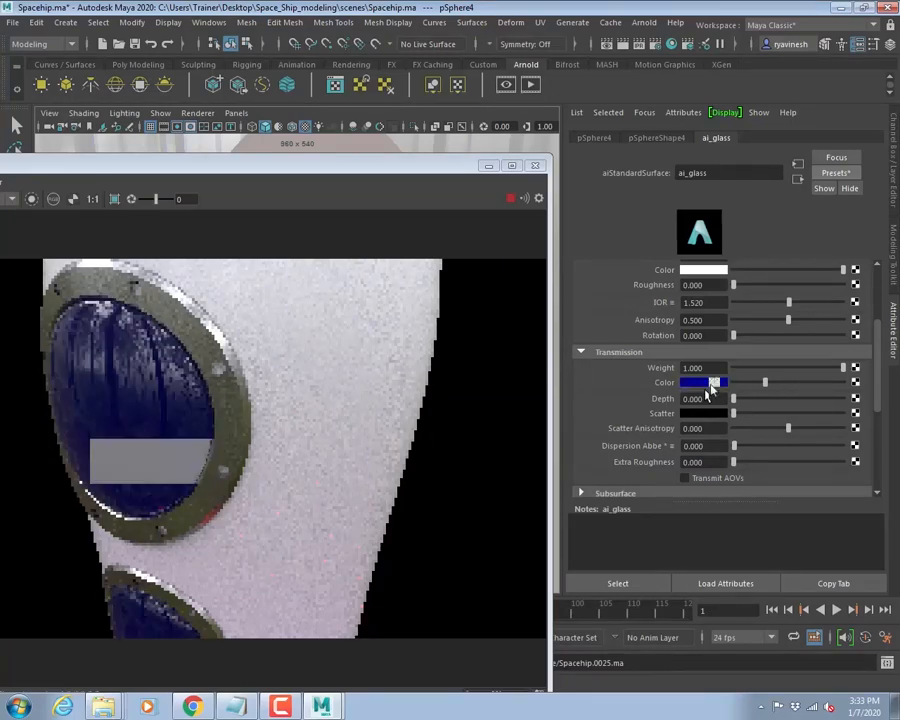
left_click(704, 383)
left_click(655, 377)
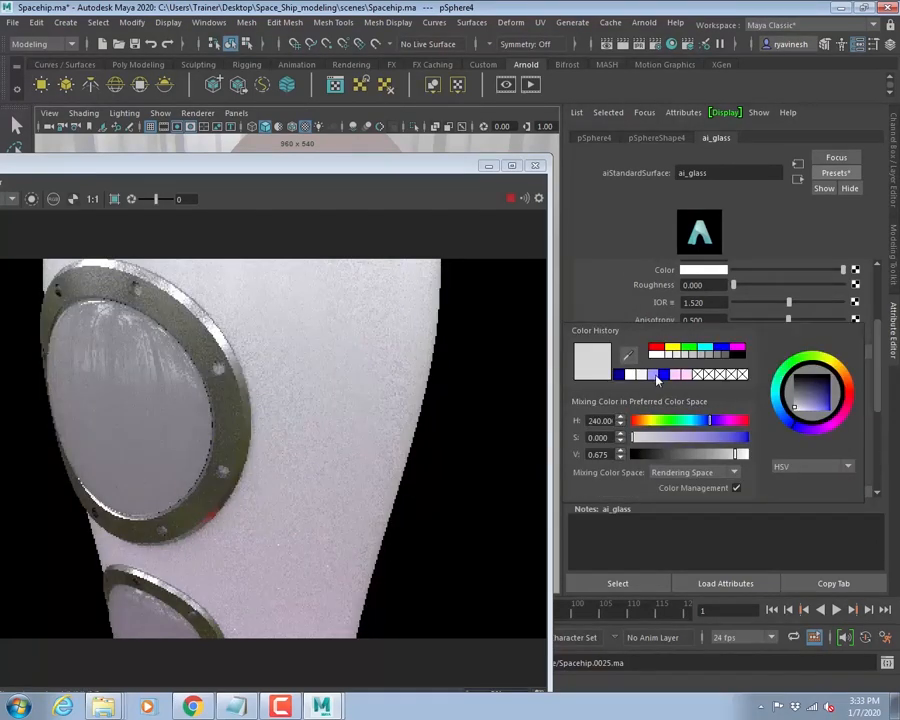
left_click(642, 375)
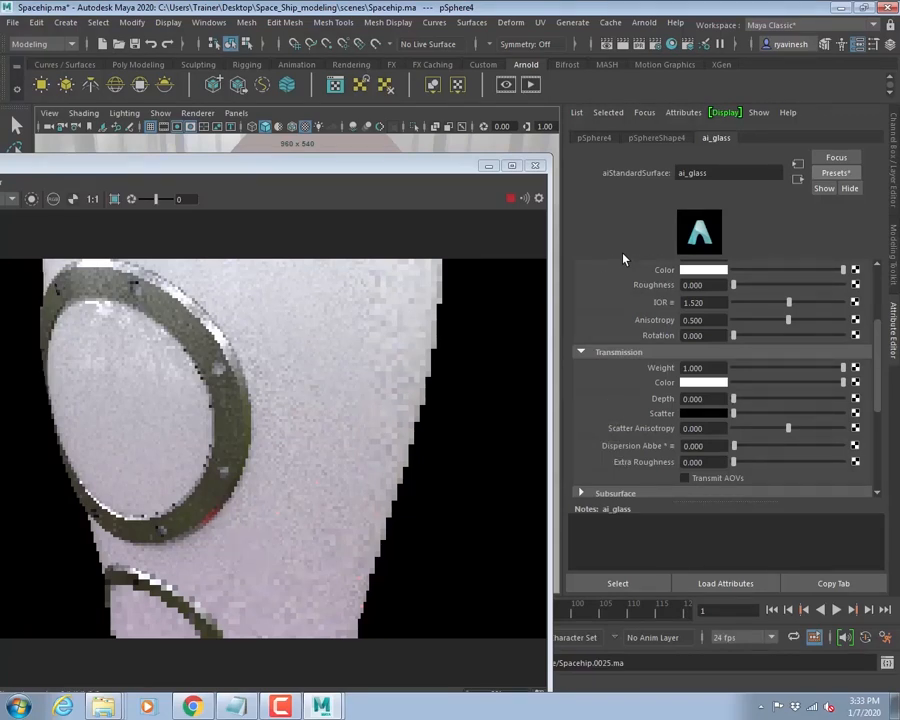
- Check the Geometry settings of ai_glass and set its Specular color to dark blue
scroll(610, 380, "down", 3)
left_click(605, 402)
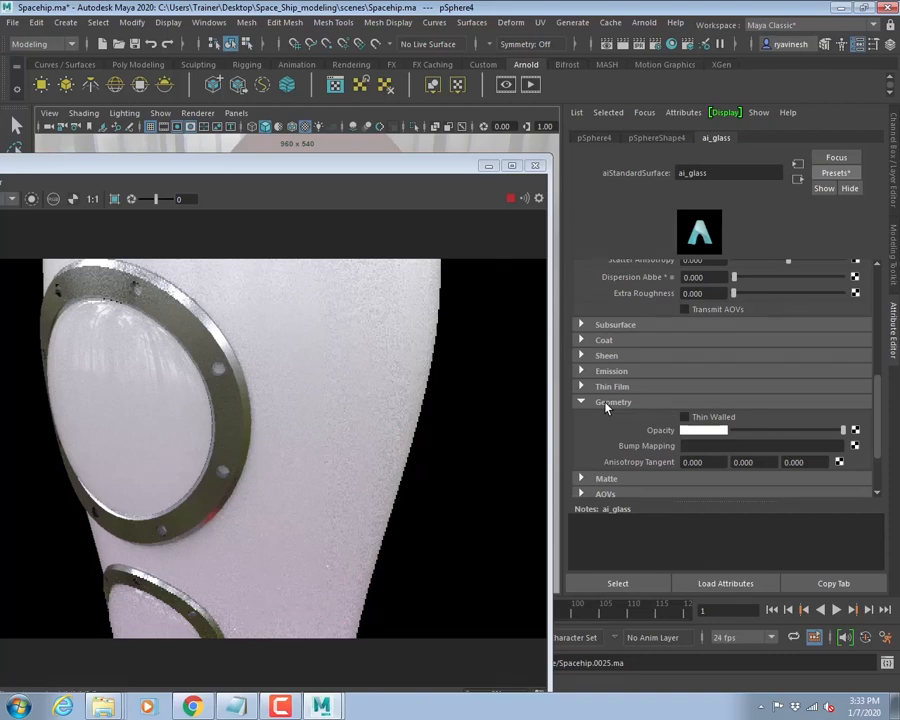
left_click(606, 403)
scroll(614, 446, "up", 3)
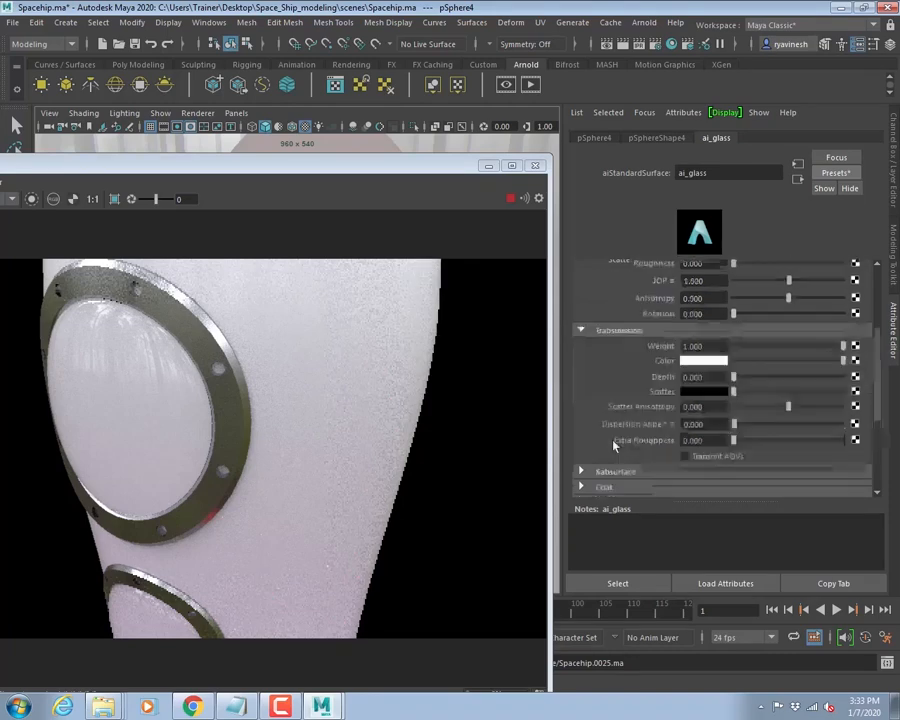
scroll(610, 420, "down", 3)
left_click(605, 402)
scroll(650, 405, "up", 10)
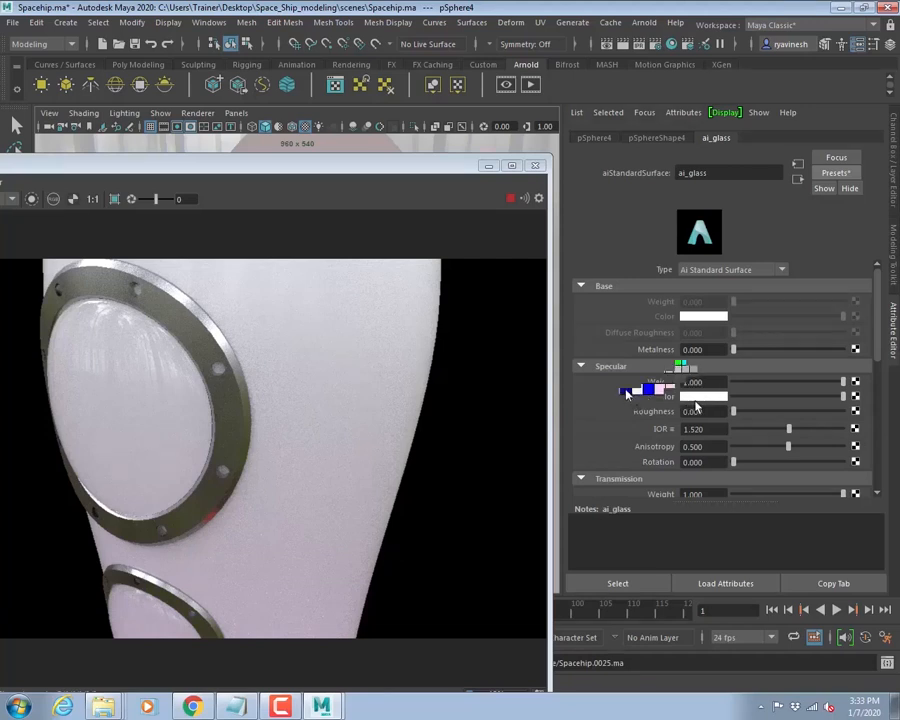
left_click(696, 400)
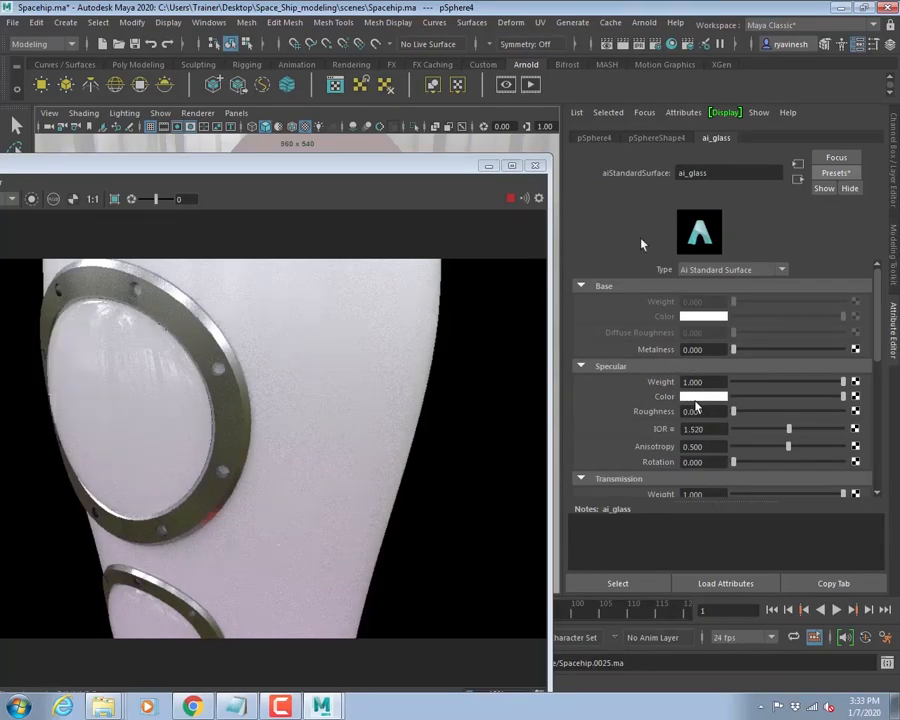
left_click(642, 314)
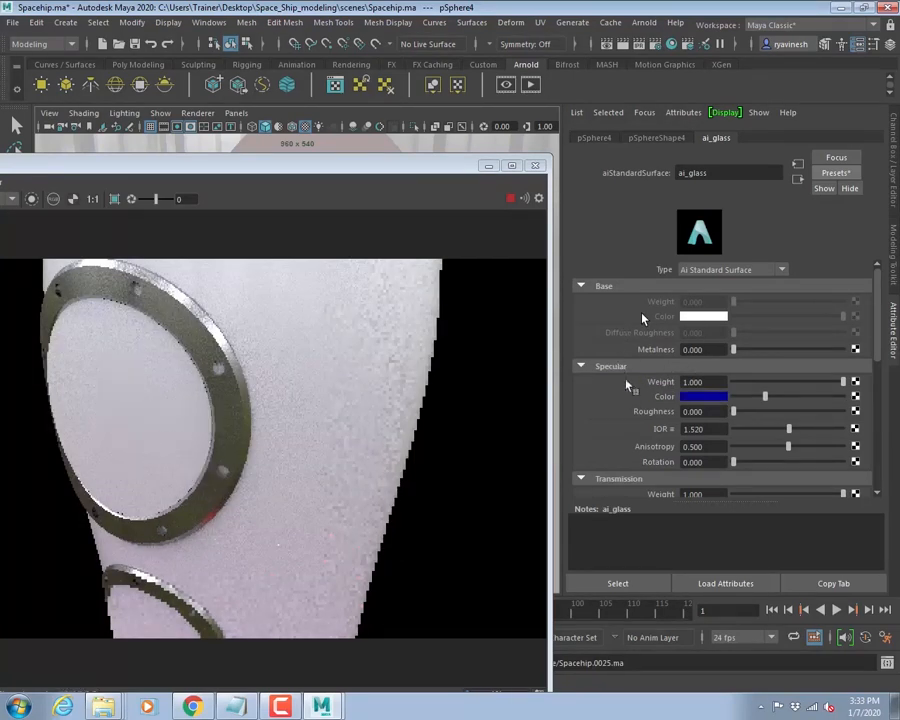
- Adjust the brightness of the ai_glass Transmission color and bring it back up to full white
scroll(613, 380, "down", 3)
scroll(613, 380, "up", 3)
scroll(788, 345, "down", 3)
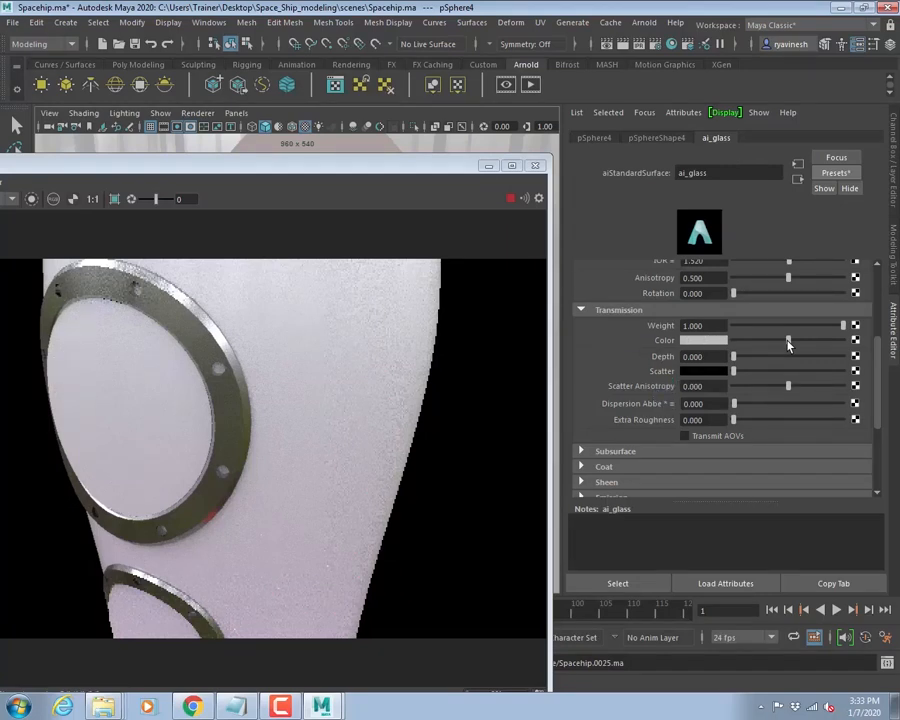
left_click_drag(788, 345, 843, 341)
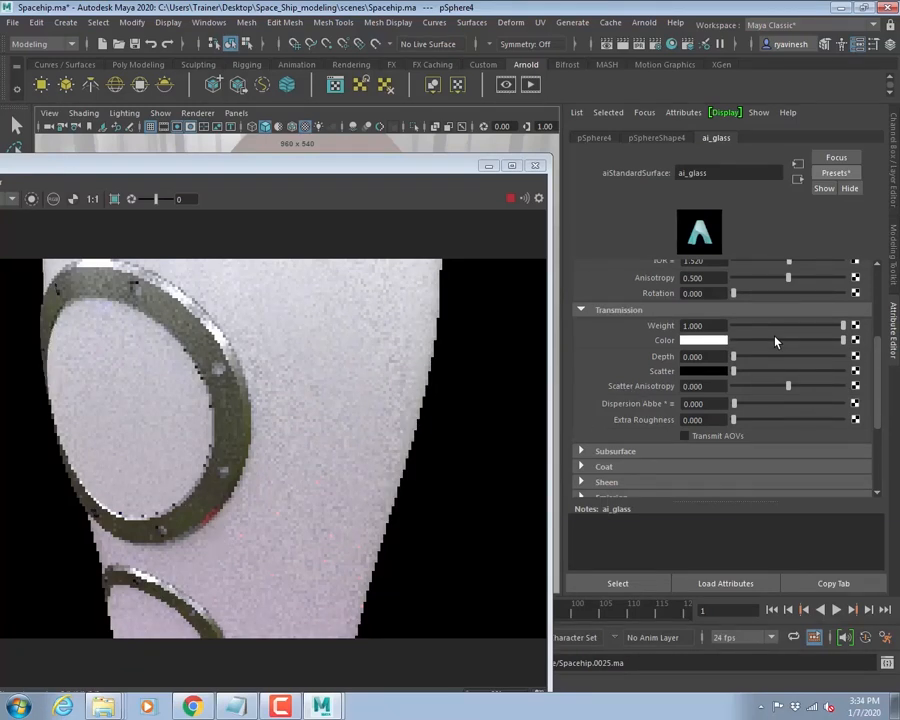
- Expand the Coat and Emission settings of ai_glass, try a different Emission color, and undo the color changes
scroll(585, 384, "up", 3)
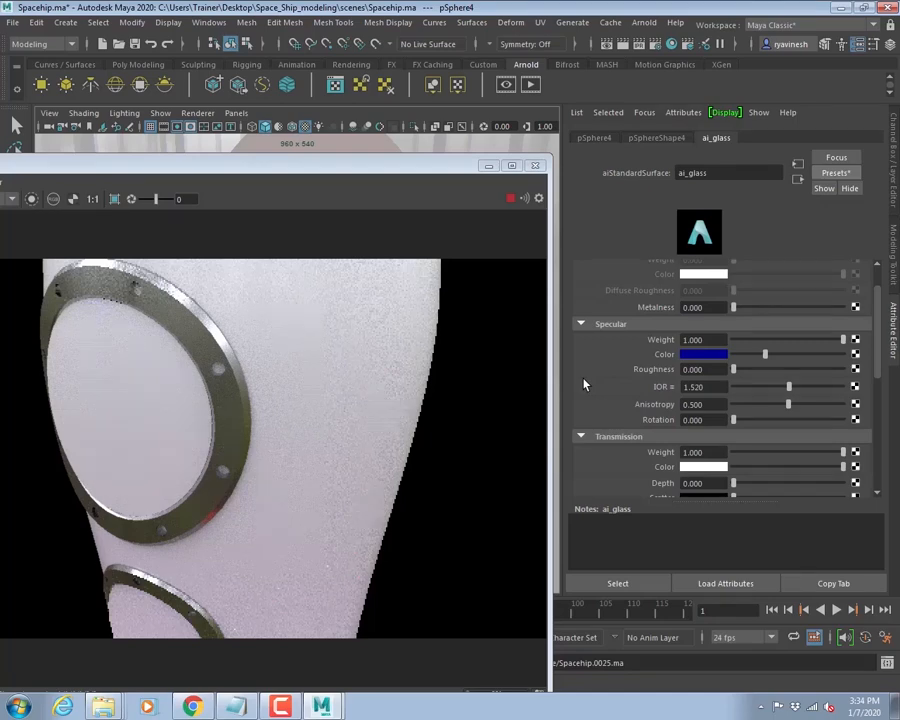
left_click(606, 323)
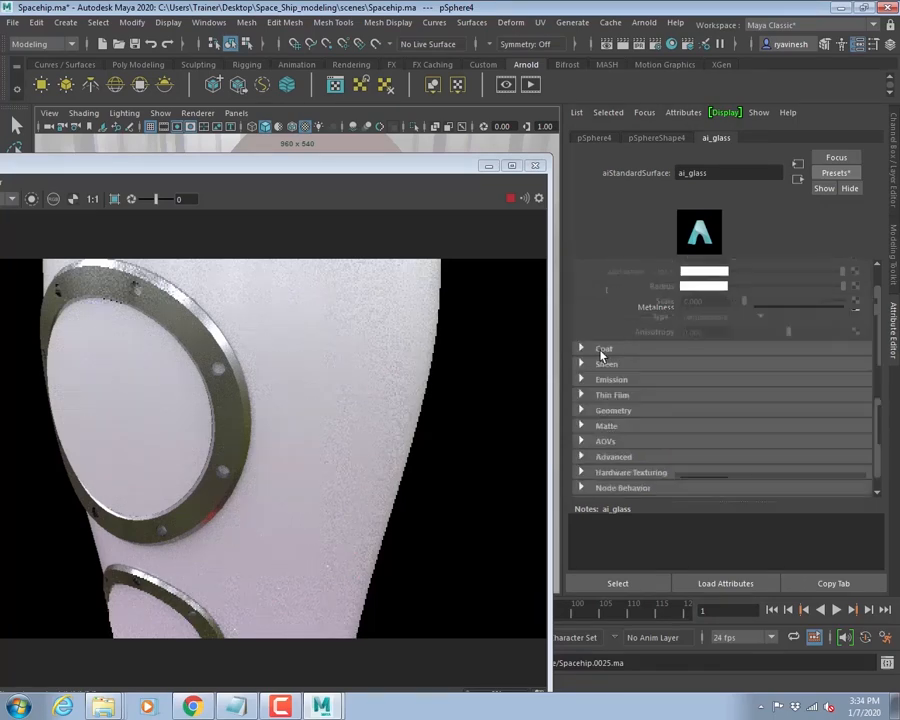
left_click(599, 346)
left_click(607, 324)
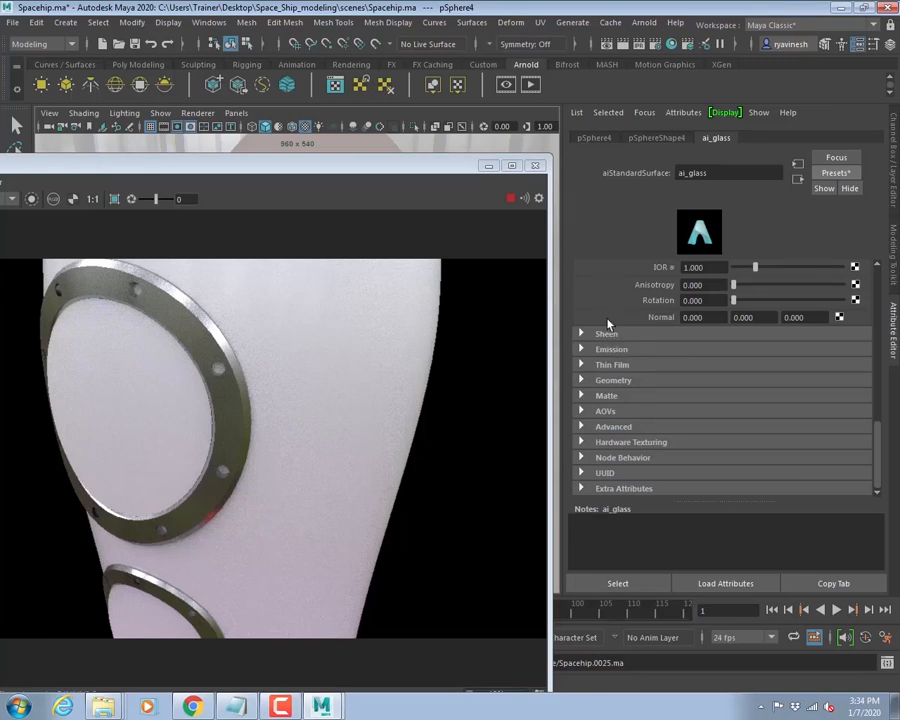
left_click(693, 350)
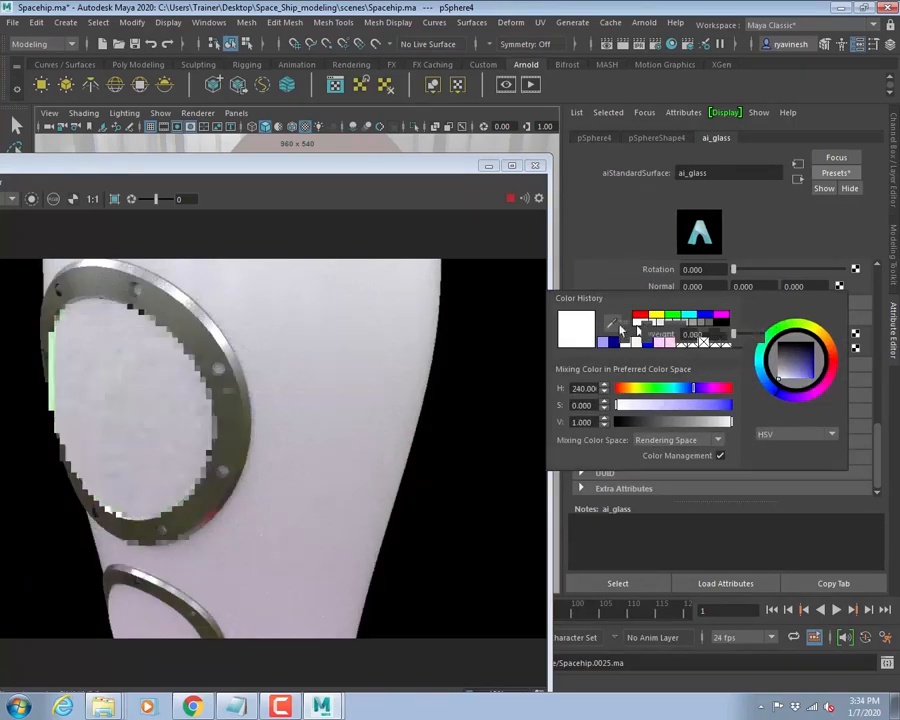
key("ctrl+z")
key("ctrl+z")
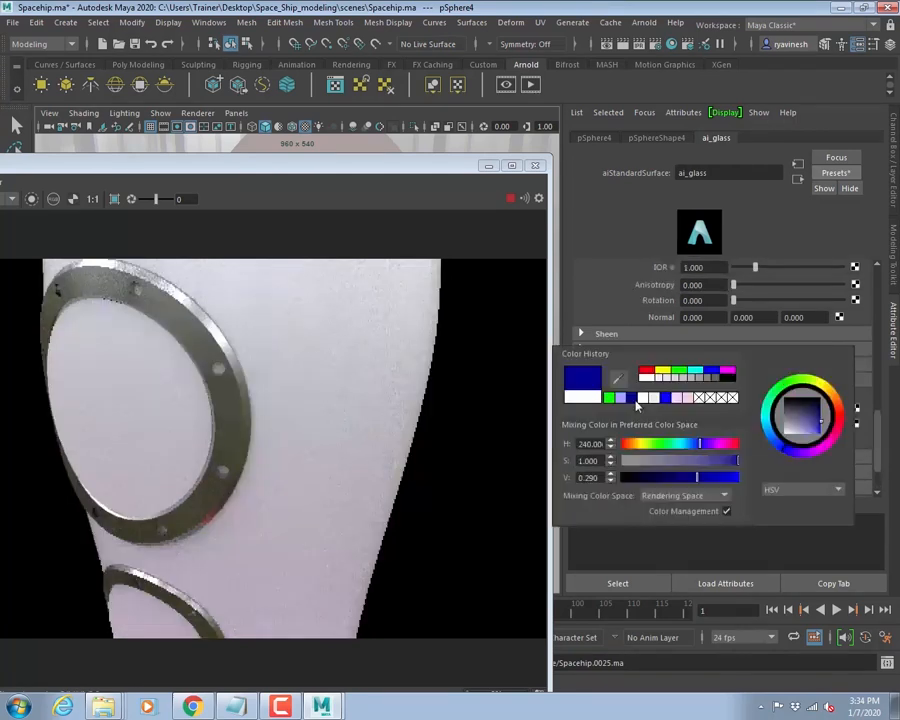
- Set the Geometry Opacity of ai_glass to dark blue and choose the Flint glass IOR for its coat
left_click(636, 399)
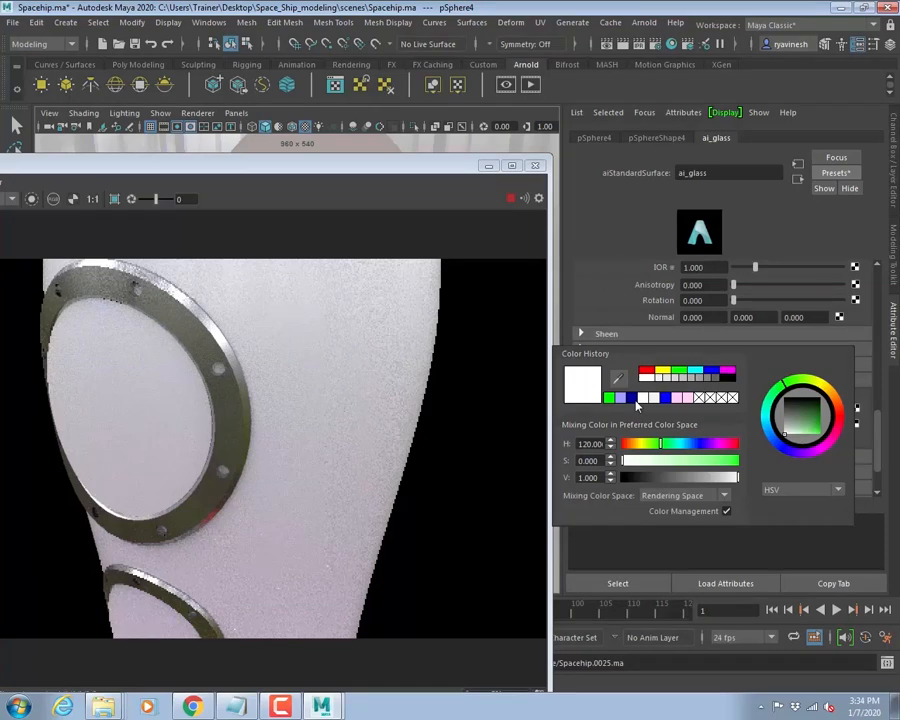
right_click(596, 272)
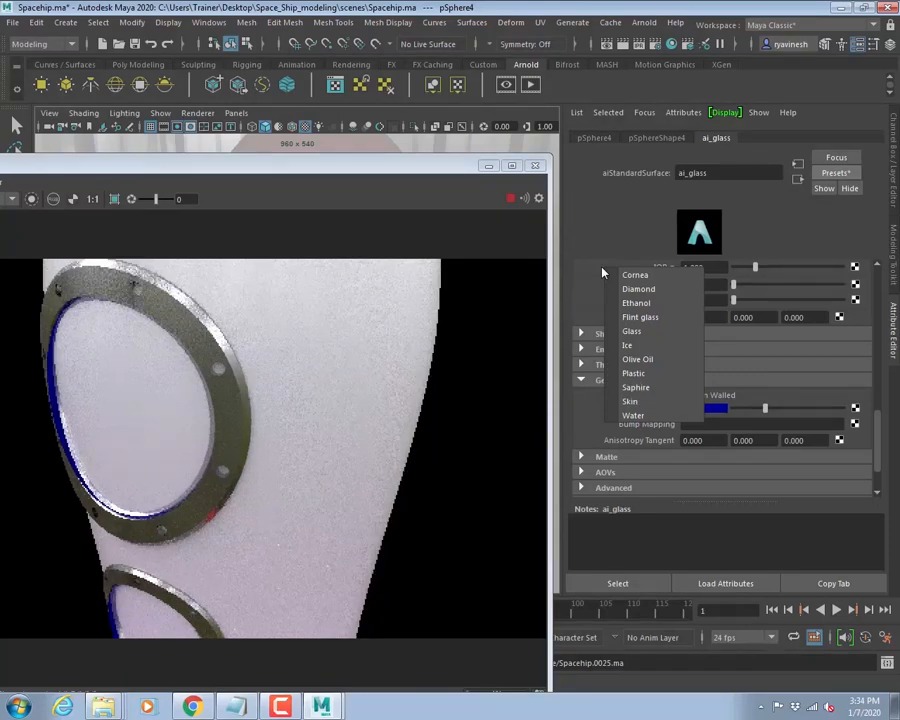
left_click(641, 317)
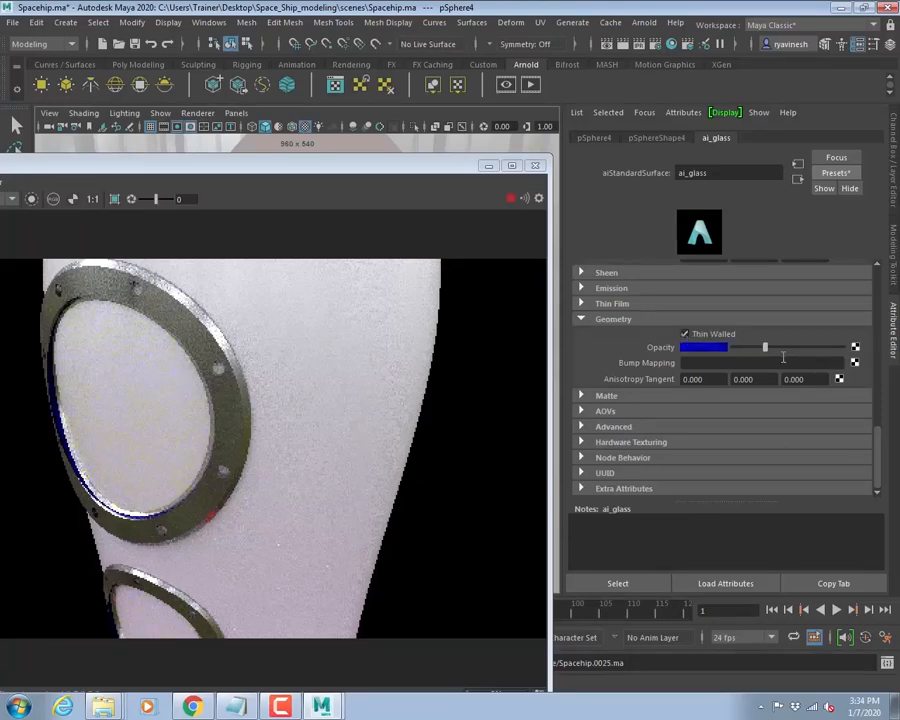
- Turn off Thin Walled on ai_glass and replace its settings with a frosted-looking glass preset that has a Specular Roughness of 0.4
left_click(685, 334)
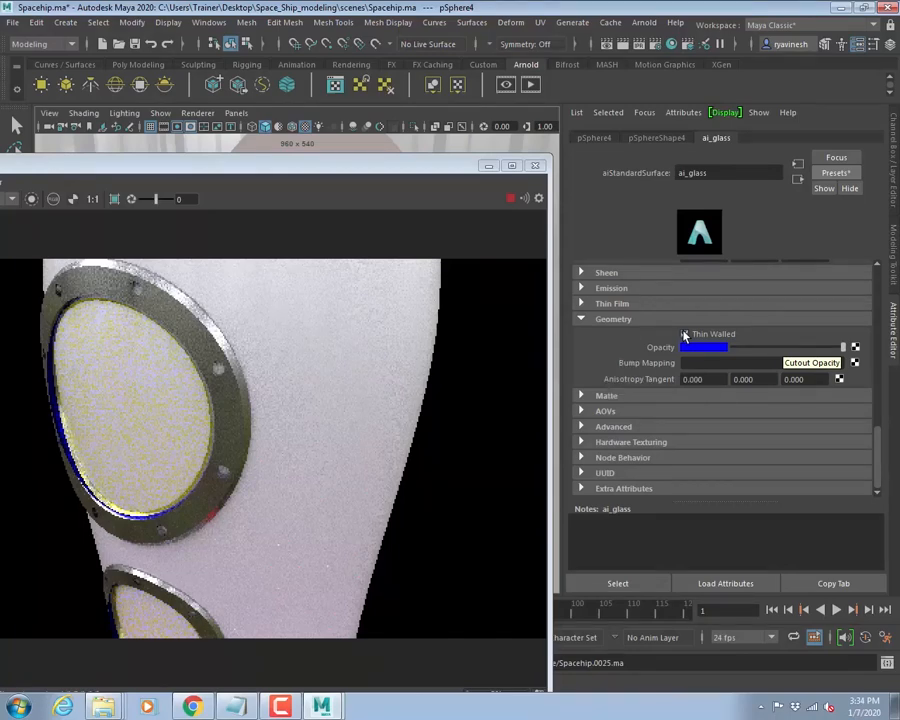
scroll(640, 370, "up", 10)
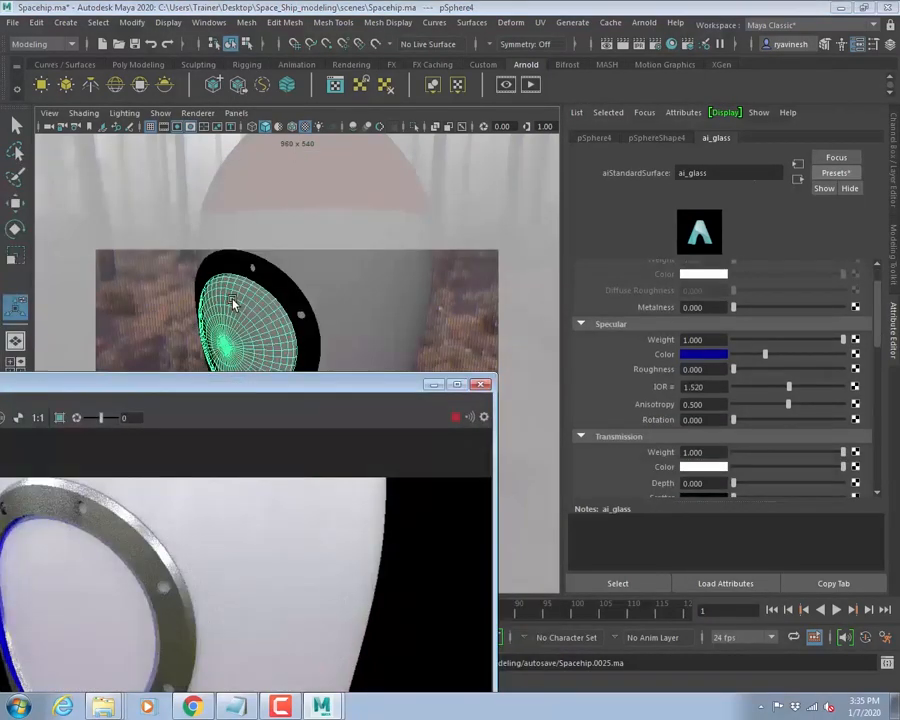
left_click(836, 172)
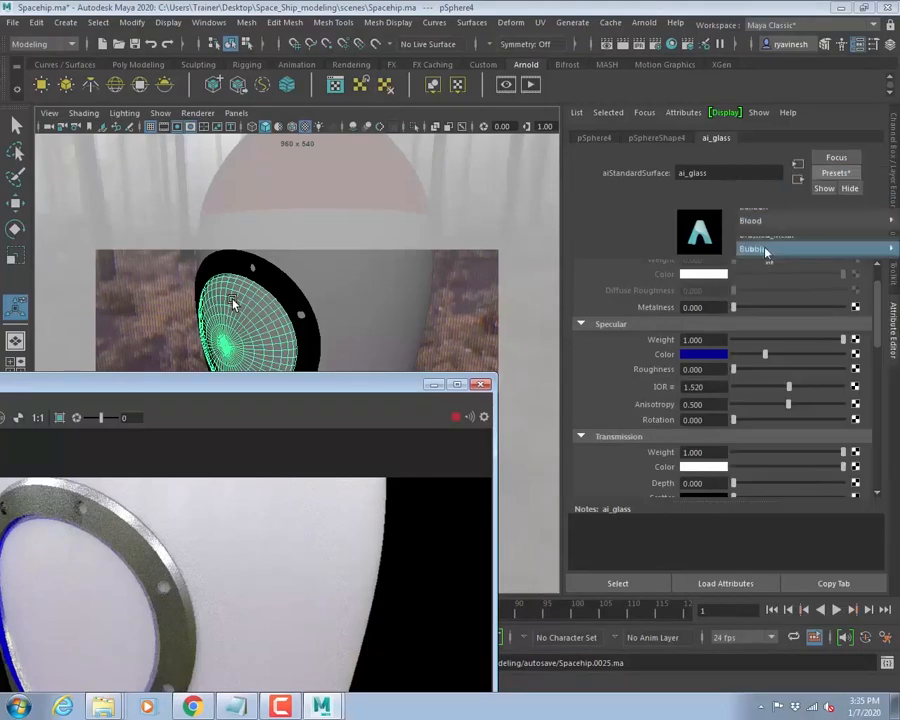
mouse_move(756, 392)
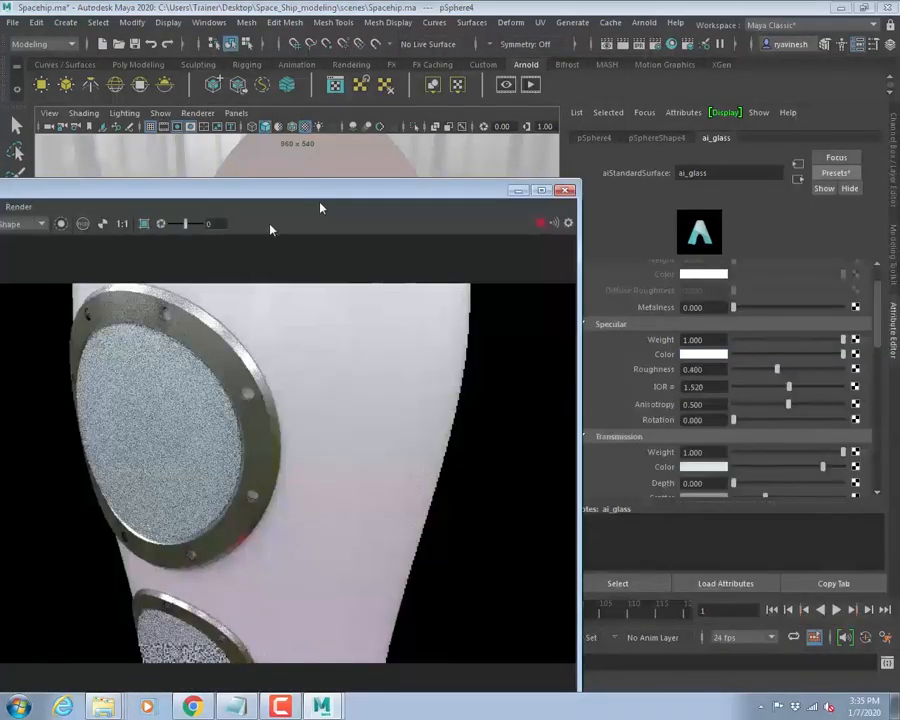
- Frame the whole rocket in the perspective view, render it in the Arnold RenderView and inspect the upper porthole's glass up close
left_click_drag(283, 188, 475, 279)
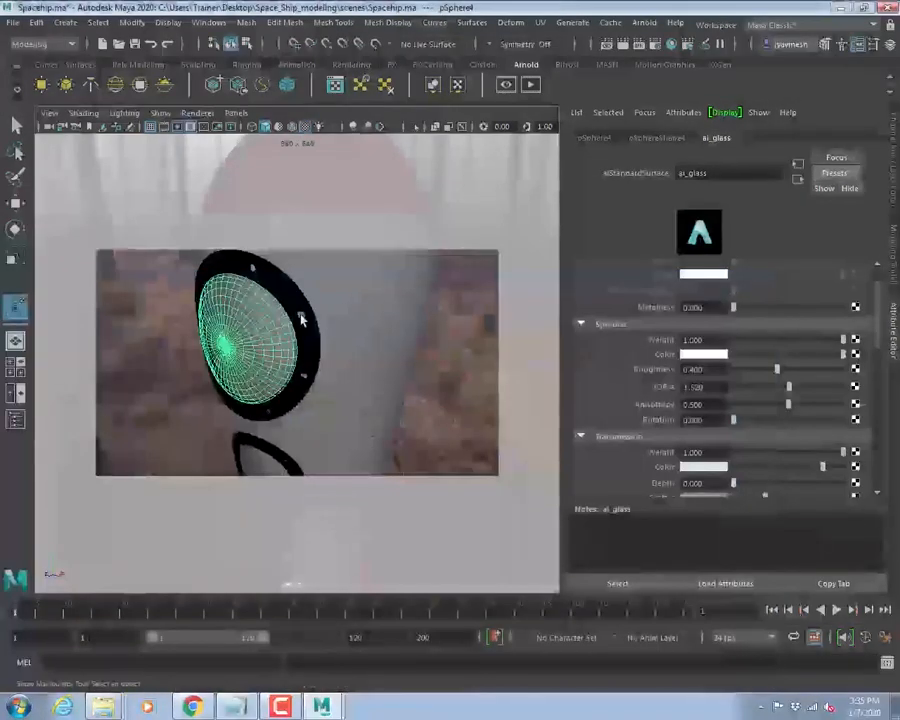
scroll(303, 318, "down", 8)
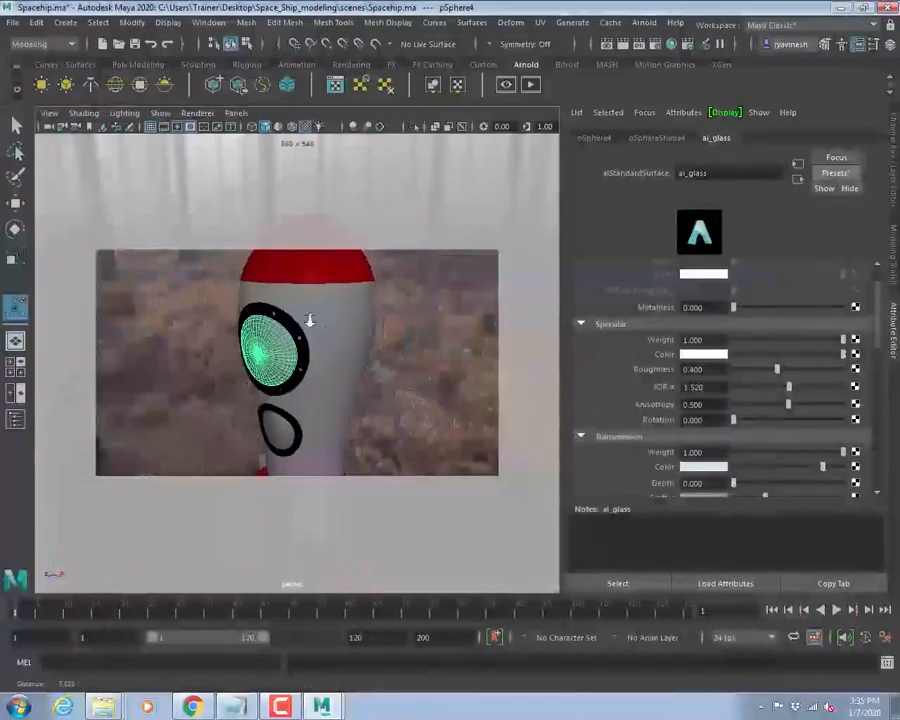
middle_click_drag(287, 386, 309, 362, "alt")
mouse_move(309, 362)
left_mouse_down("alt")
mouse_move(277, 394)
mouse_move(329, 378)
mouse_move(295, 385)
mouse_move(305, 364)
left_mouse_up("alt")
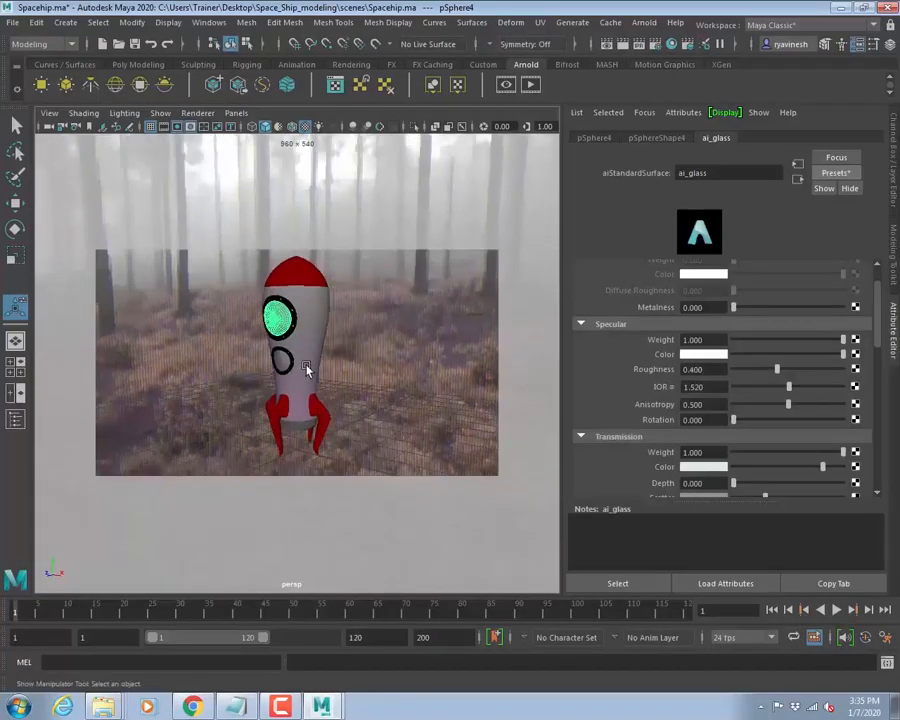
middle_click_drag(305, 364, 306, 372, "alt")
left_click_drag(306, 372, 306, 370, "alt")
right_click_drag(302, 369, 307, 375, "alt")
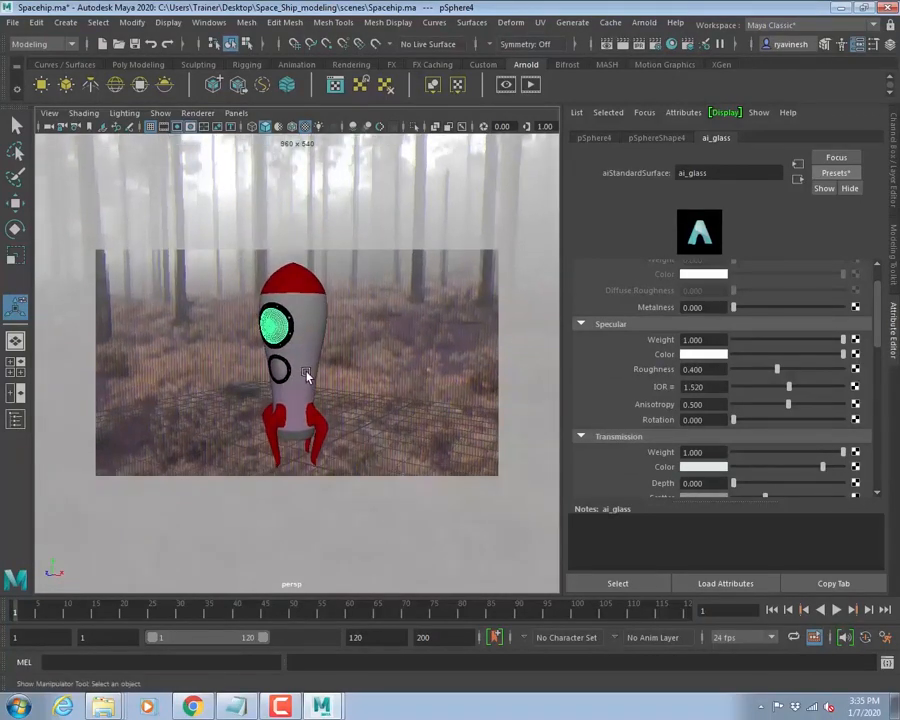
middle_click_drag(307, 375, 302, 370, "alt")
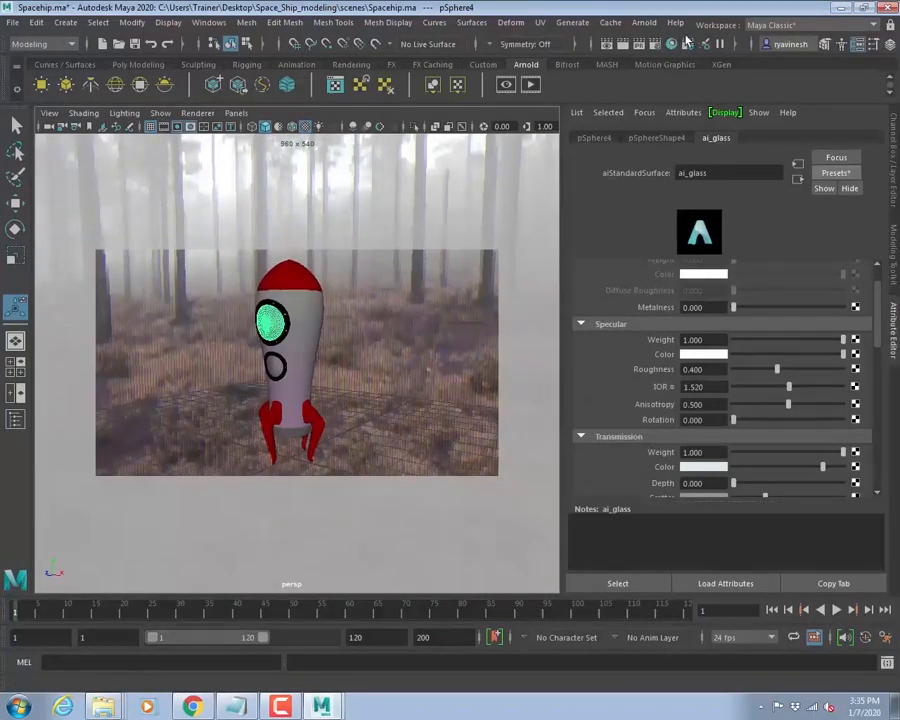
left_click(644, 22)
left_click(652, 47)
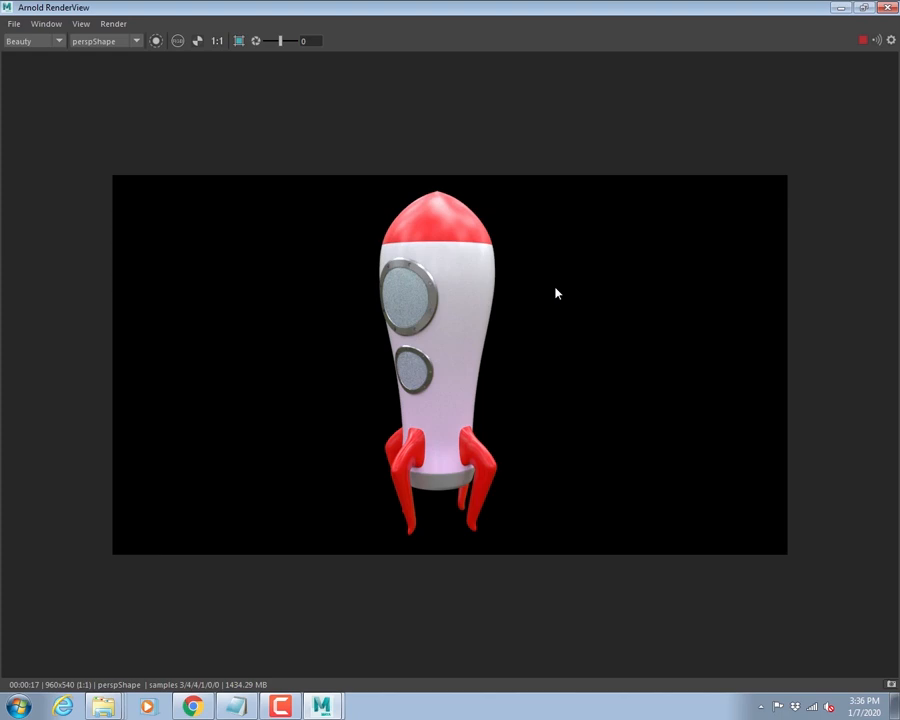
left_click(862, 8)
scroll(393, 515, "up", 5)
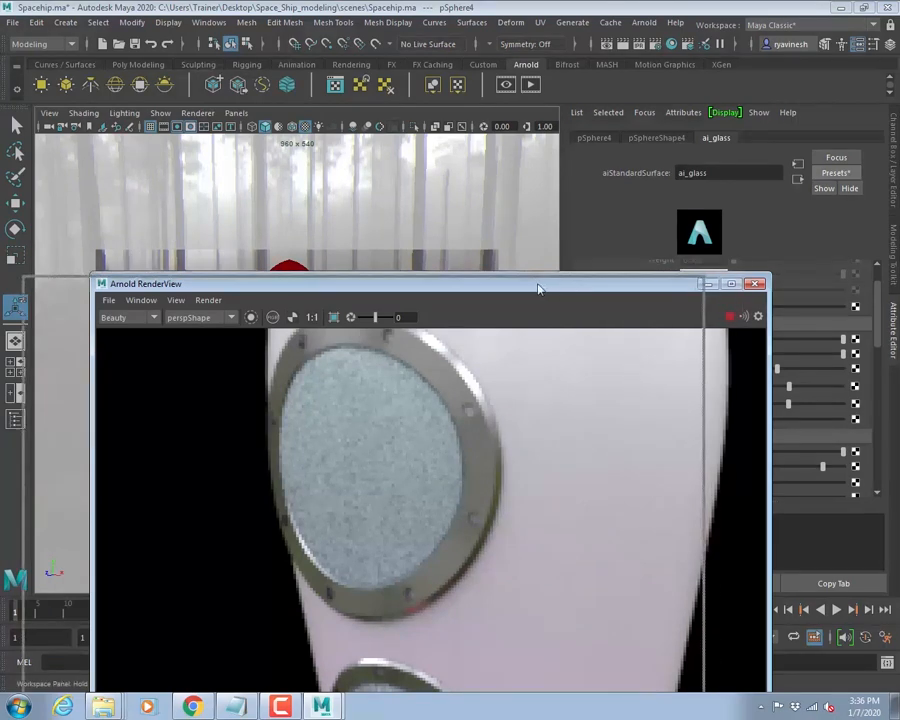
- Set the Arnold transmission samples to 4 in the render settings, leaving the render view beside them for comparison
left_click_drag(609, 285, 472, 296)
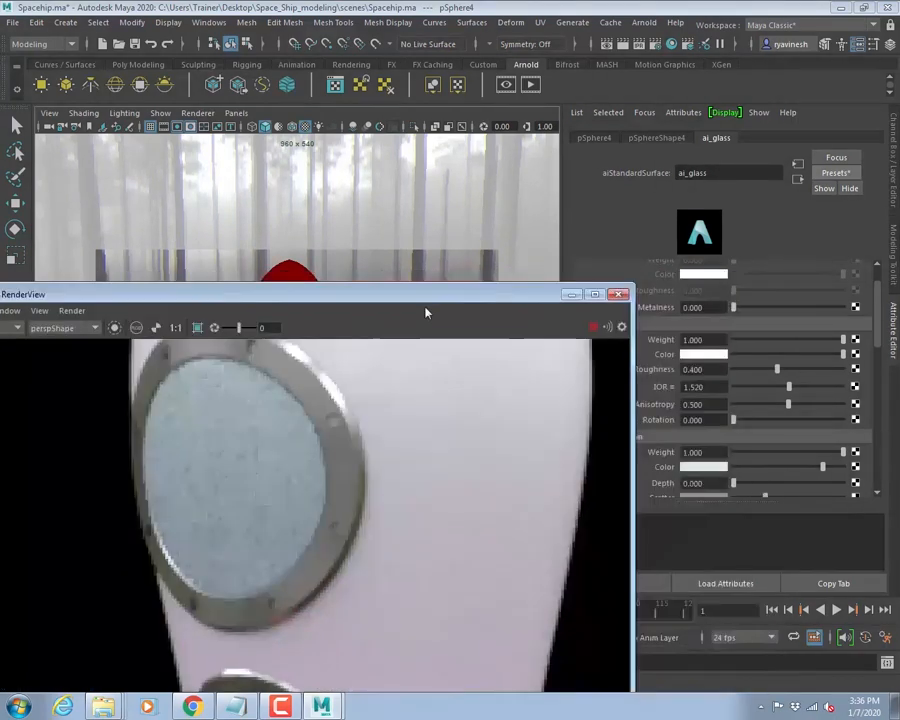
left_click(656, 44)
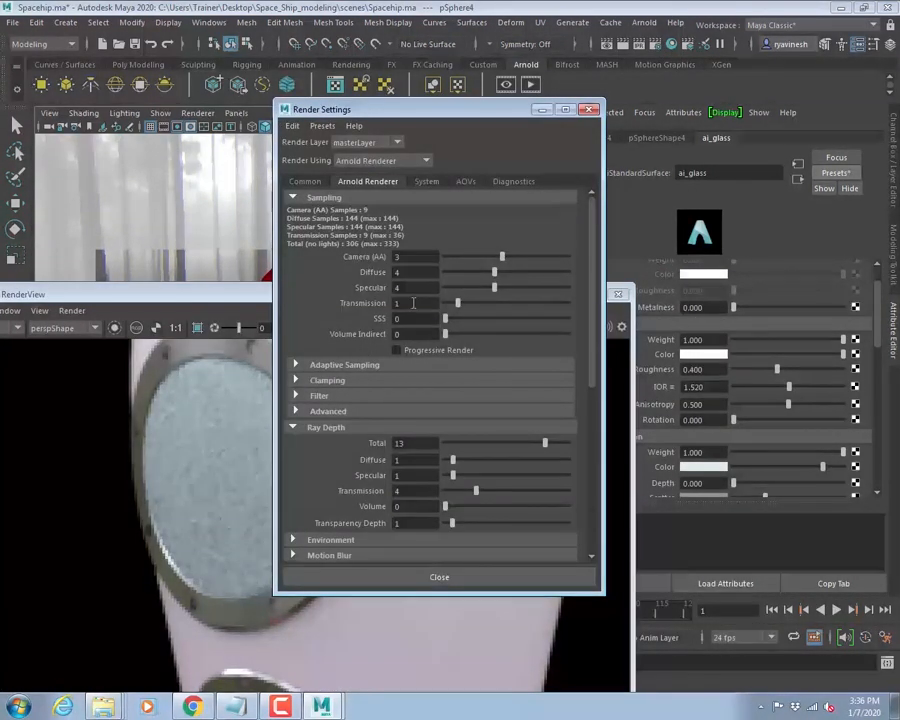
left_click_drag(412, 303, 367, 305)
left_click_drag(415, 111, 602, 104)
left_click(595, 280)
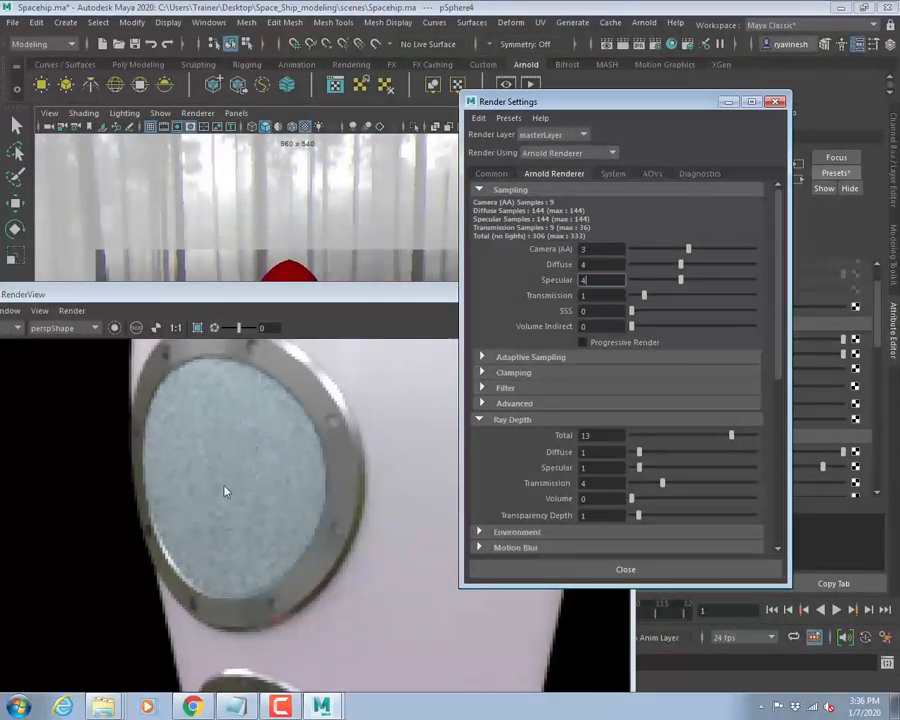
left_click(590, 295)
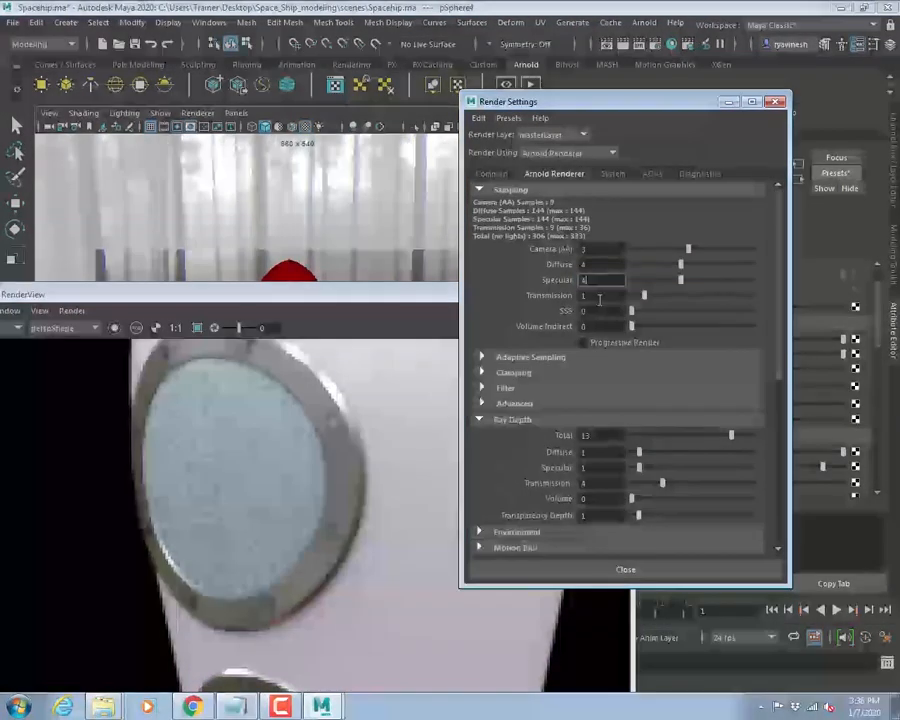
left_click_drag(589, 295, 553, 297)
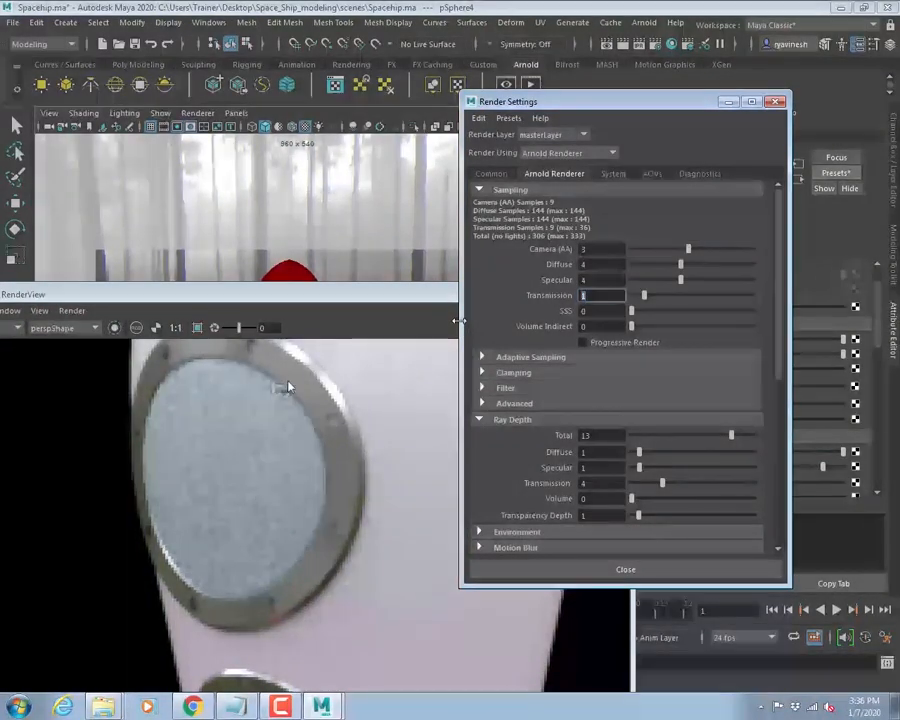
type("4")
key("Return")
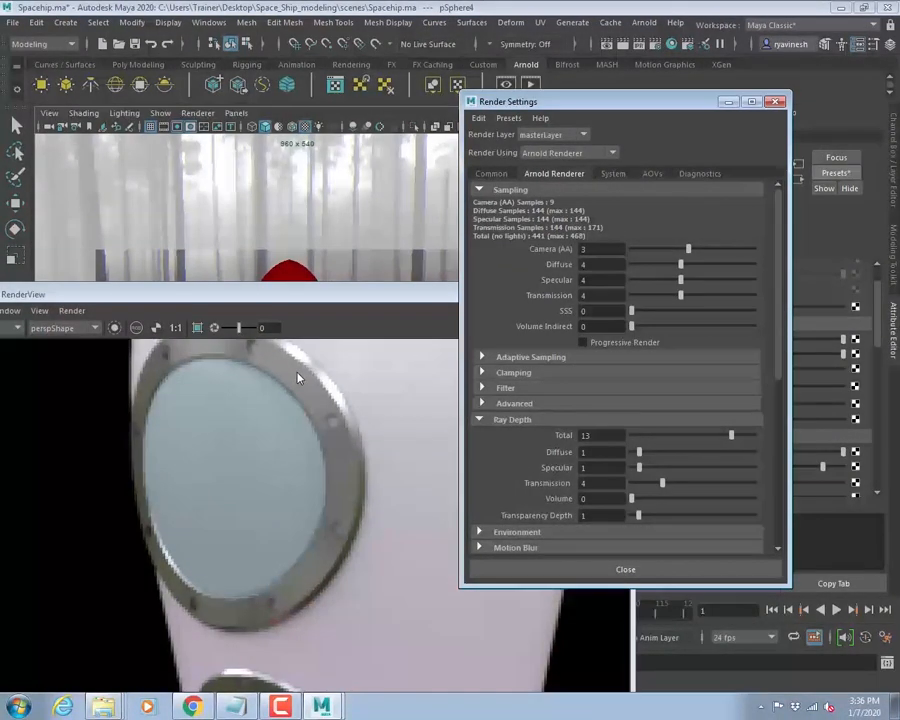
left_click(540, 575)
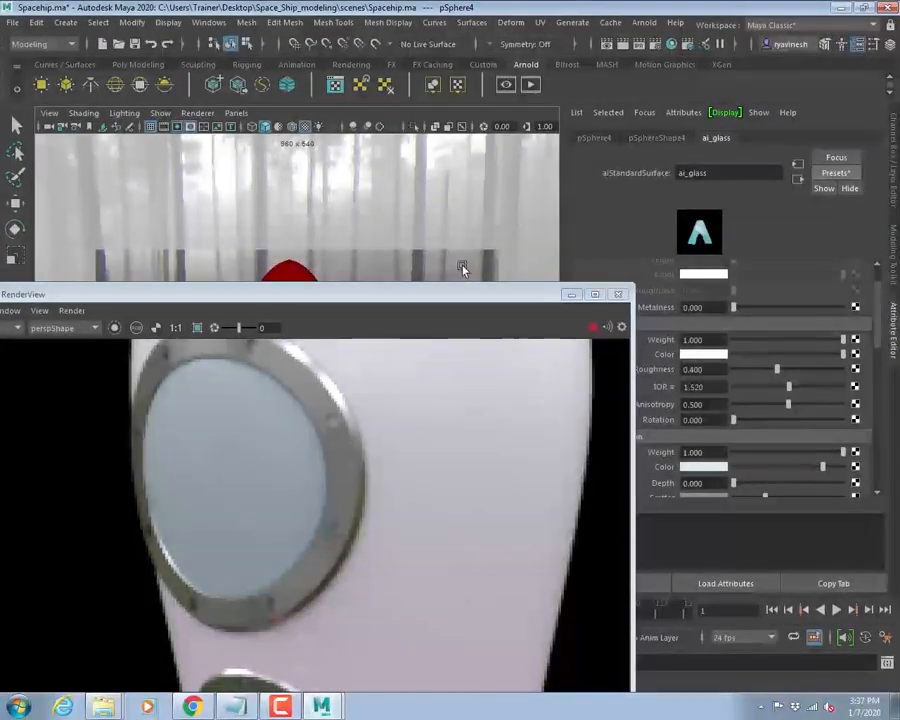
- Save the full rocket render as an image named TEst1 in the project's images folder
left_click(595, 295)
scroll(600, 295, "down", 5)
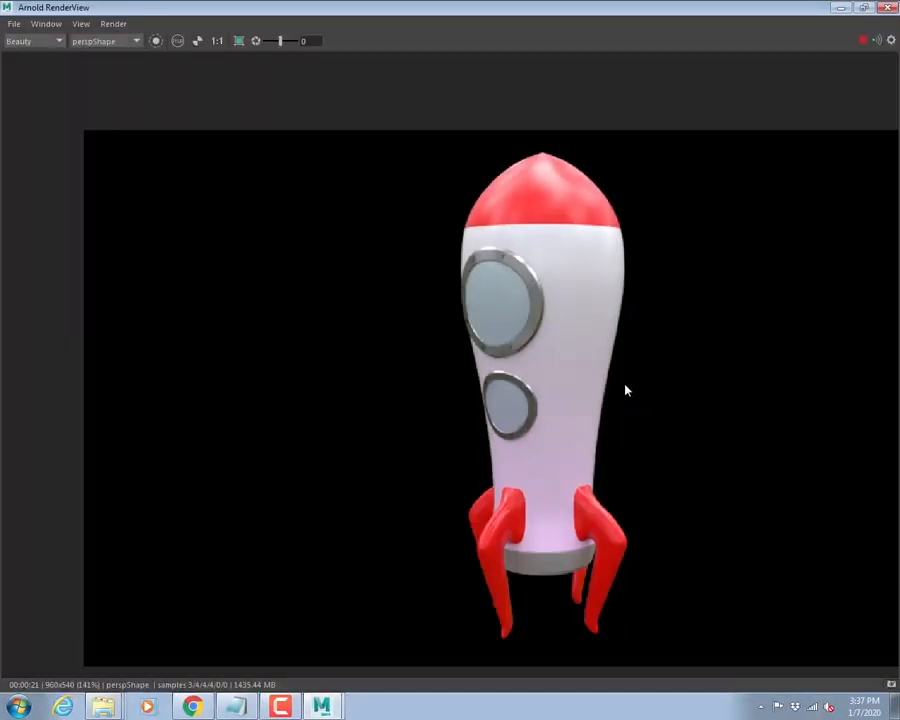
middle_click_drag(625, 390, 518, 376)
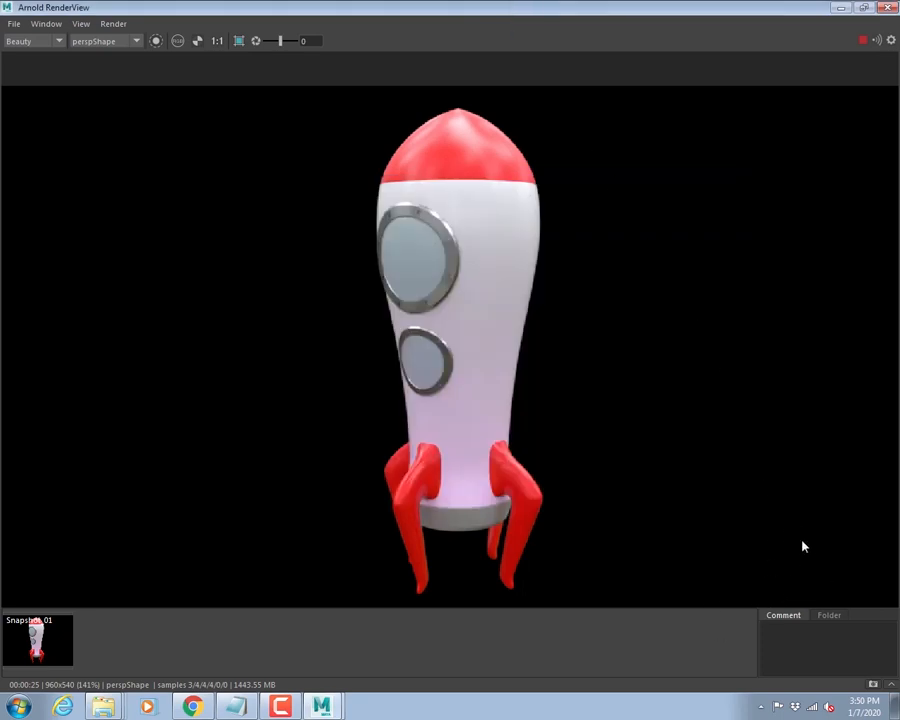
left_click(14, 24)
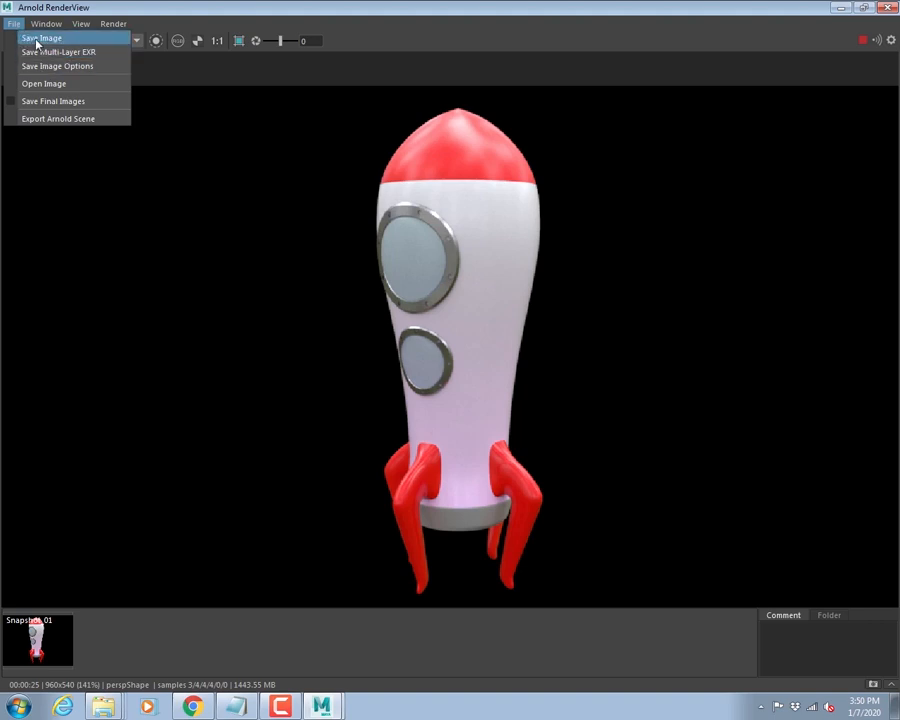
left_click(37, 39)
left_click(186, 320)
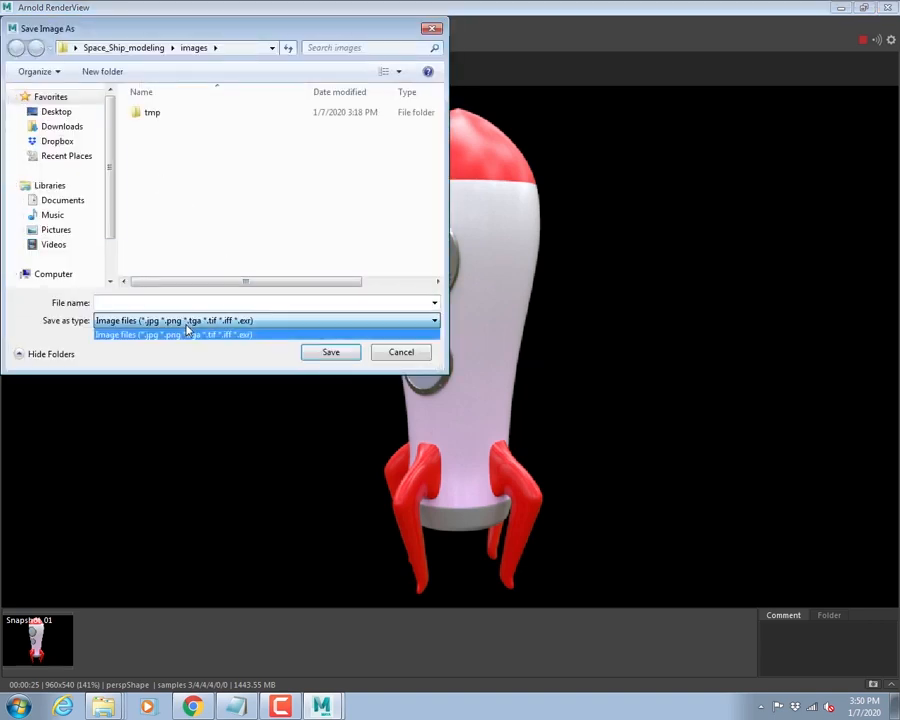
left_click(186, 333)
left_click(126, 301)
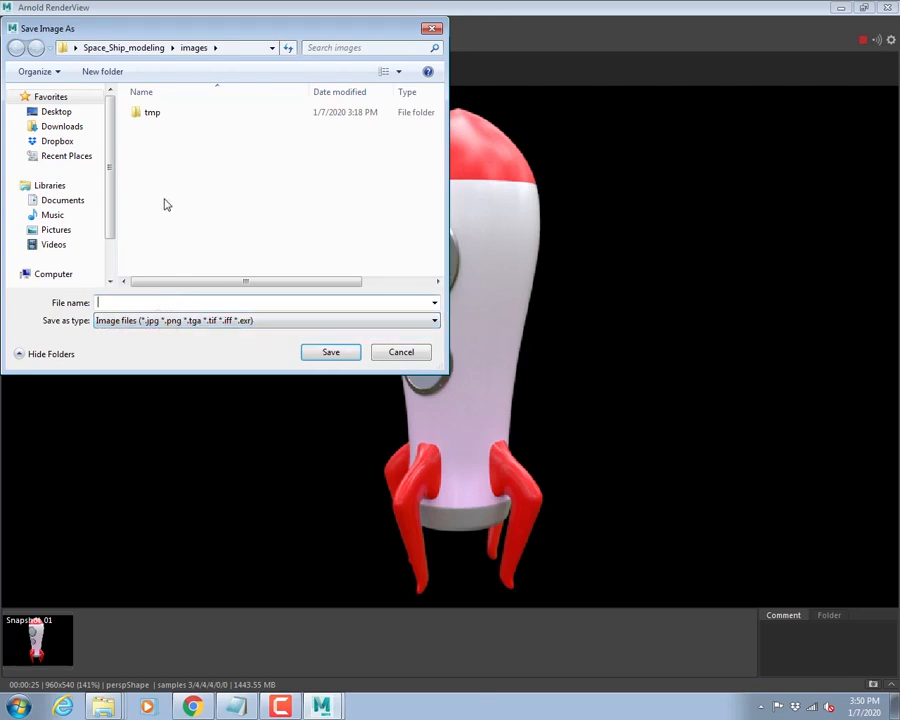
type("TEst1")
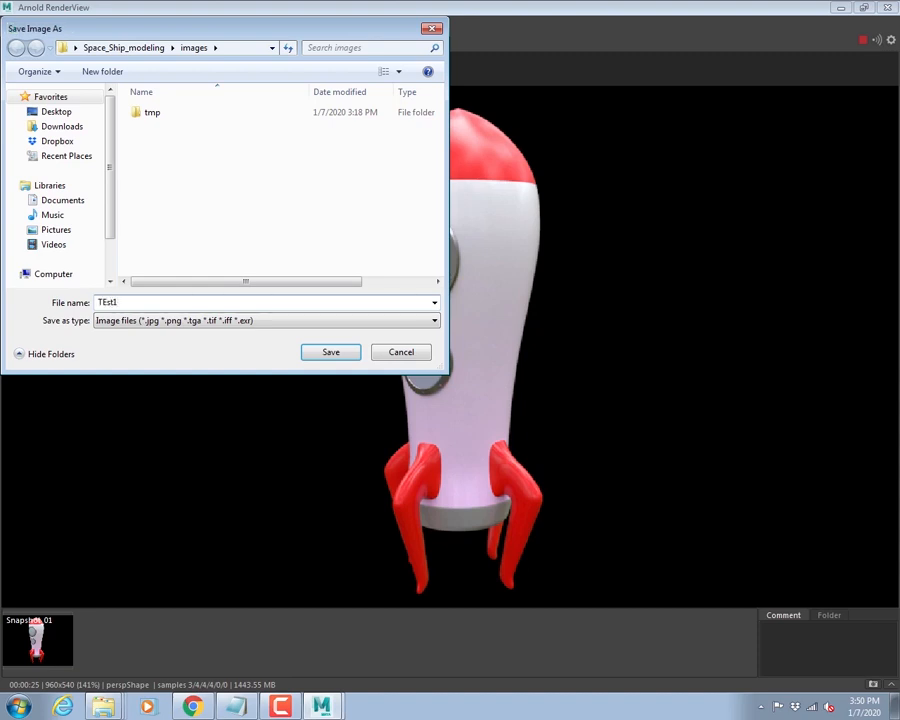
key("Return")
- Switch to Windows Explorer and open TEst1.jpg from the images folder of Space_Ship_modeling on the Desktop
key("super+e")
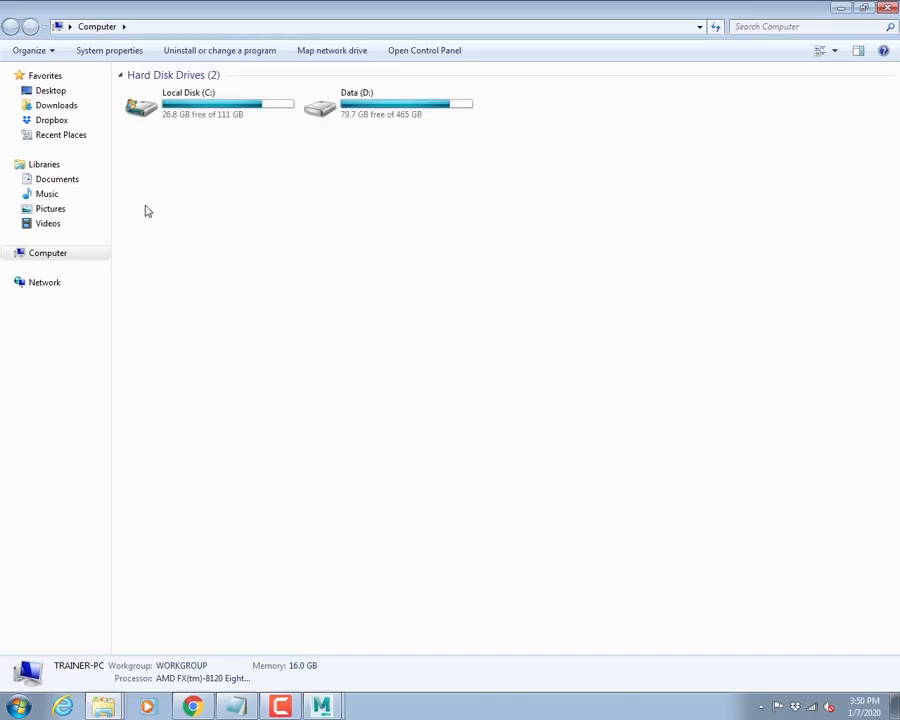
left_click(66, 93)
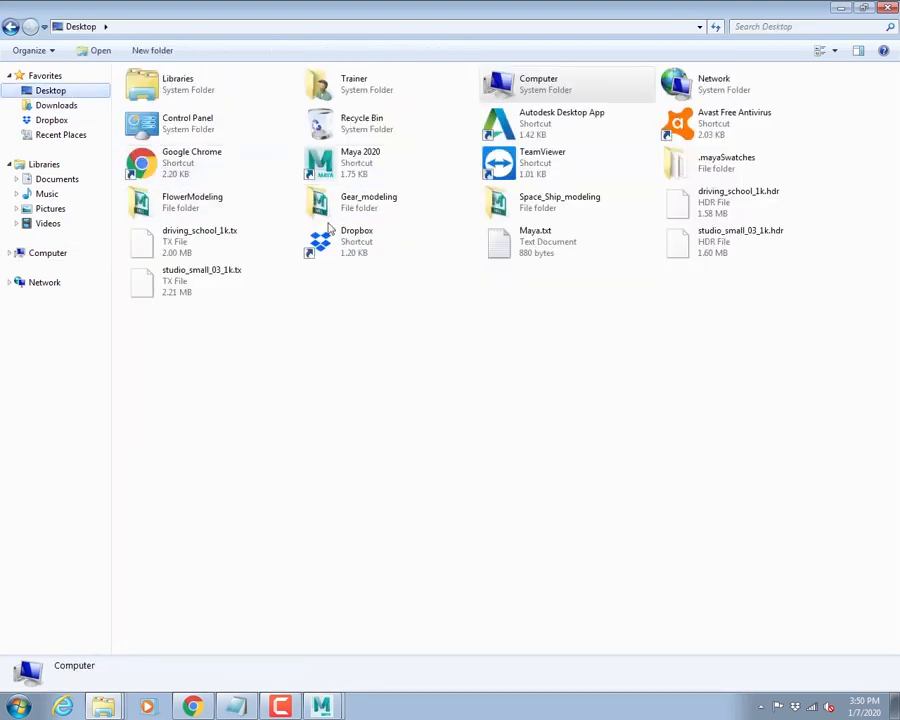
double_click(531, 204)
double_click(152, 166)
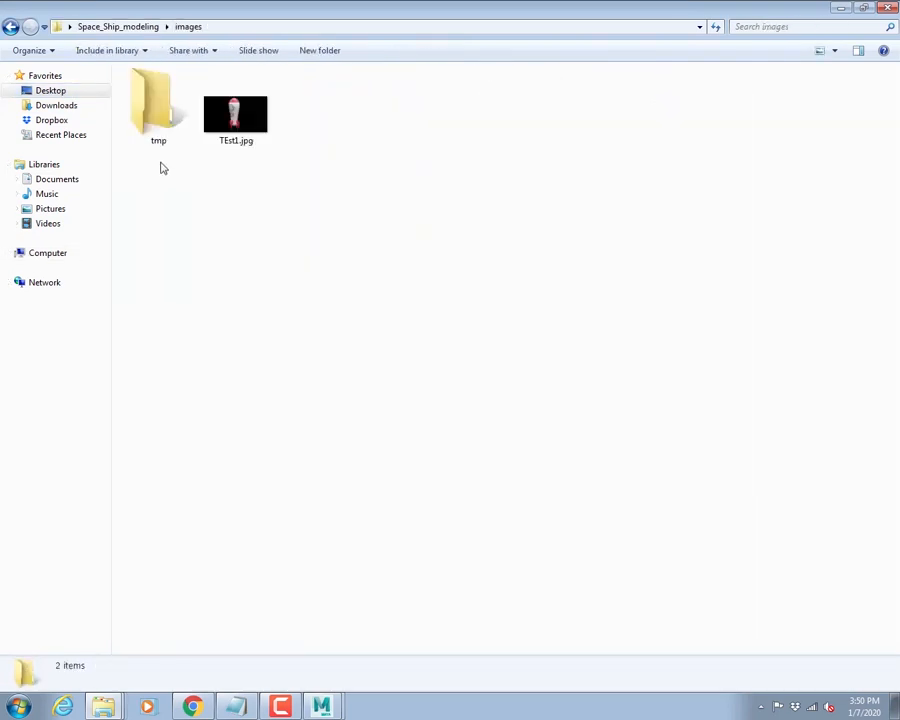
double_click(238, 119)
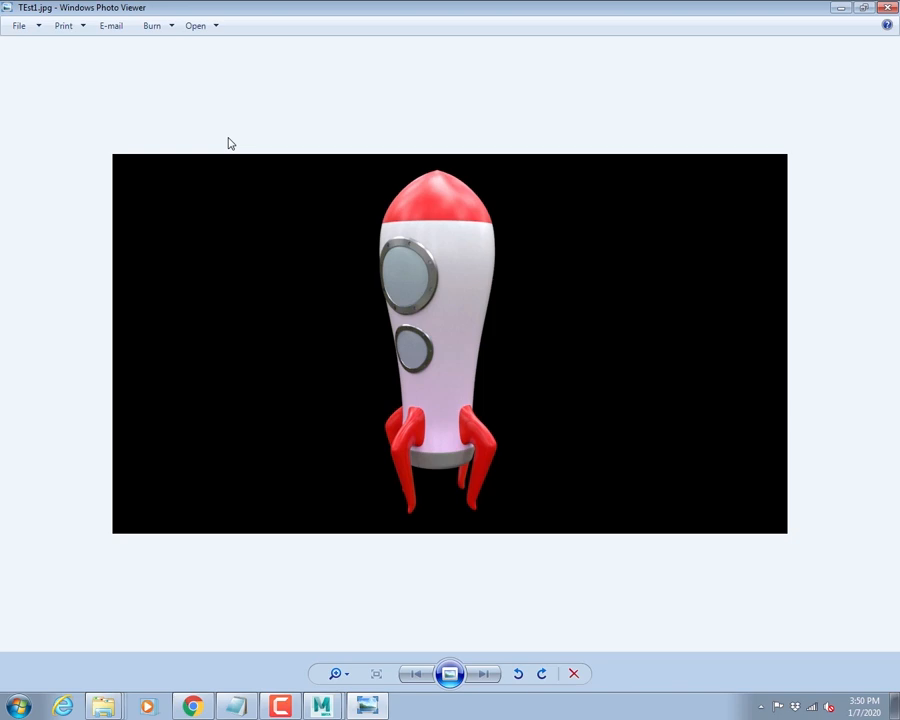
- Switch back to Maya and set the view transform for saved images to 2.2 gamma
mouse_move(323, 708)
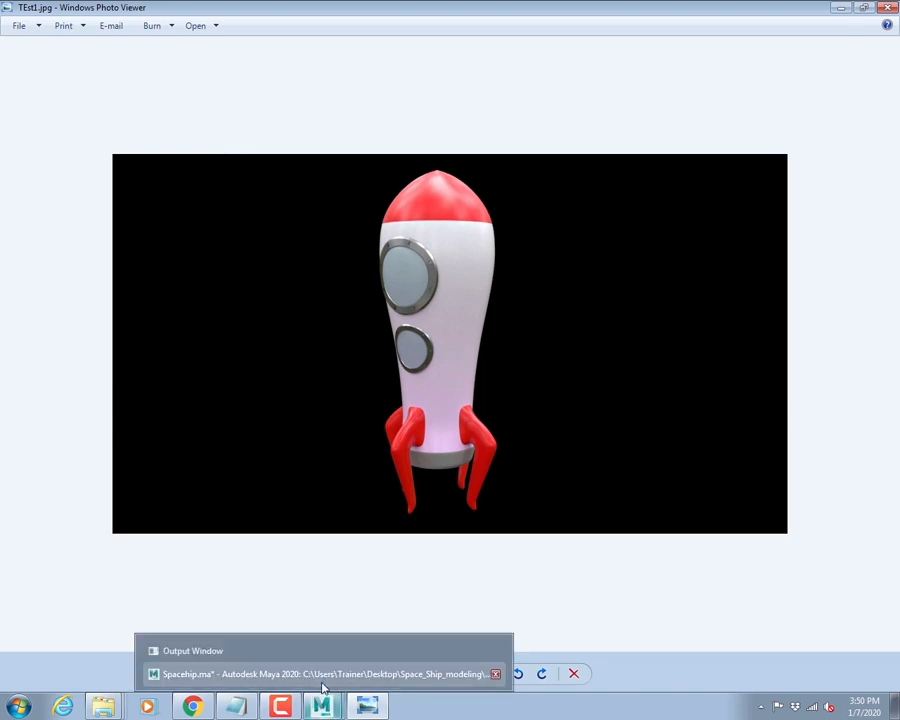
left_click(321, 675)
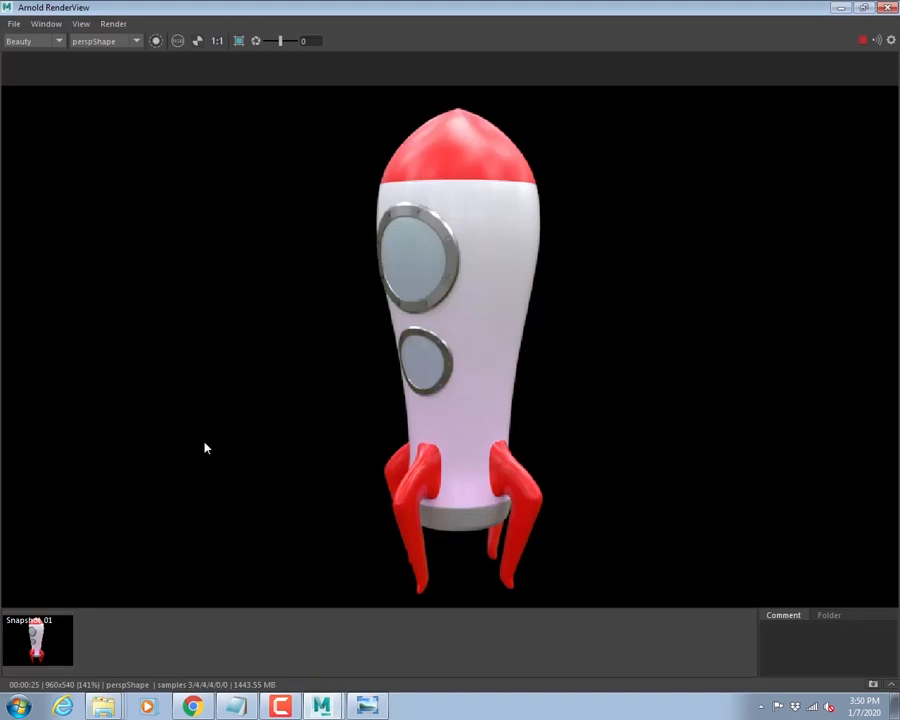
left_click(13, 23)
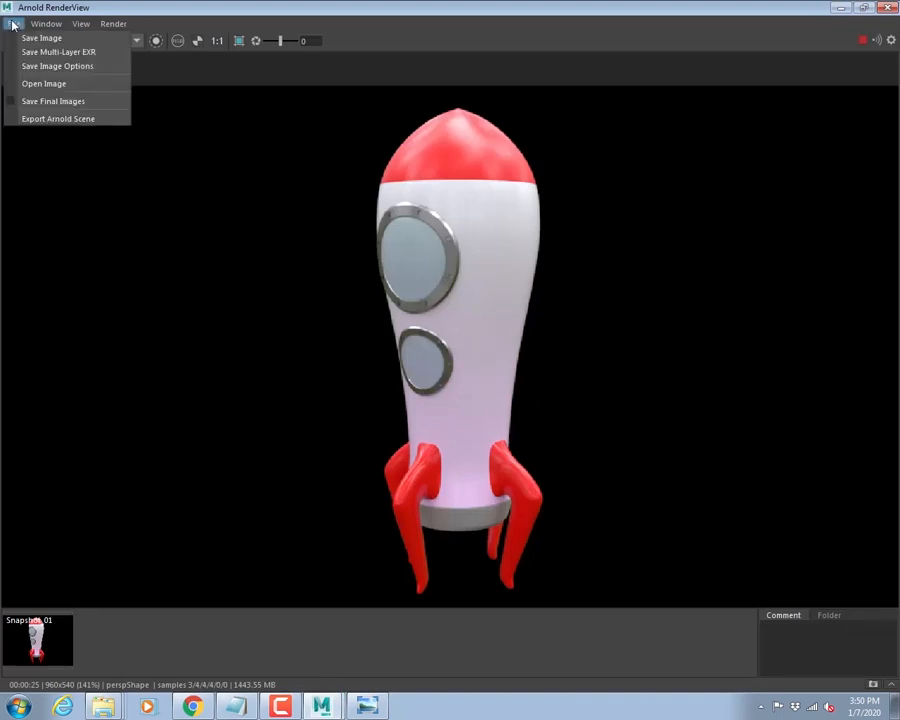
left_click(45, 67)
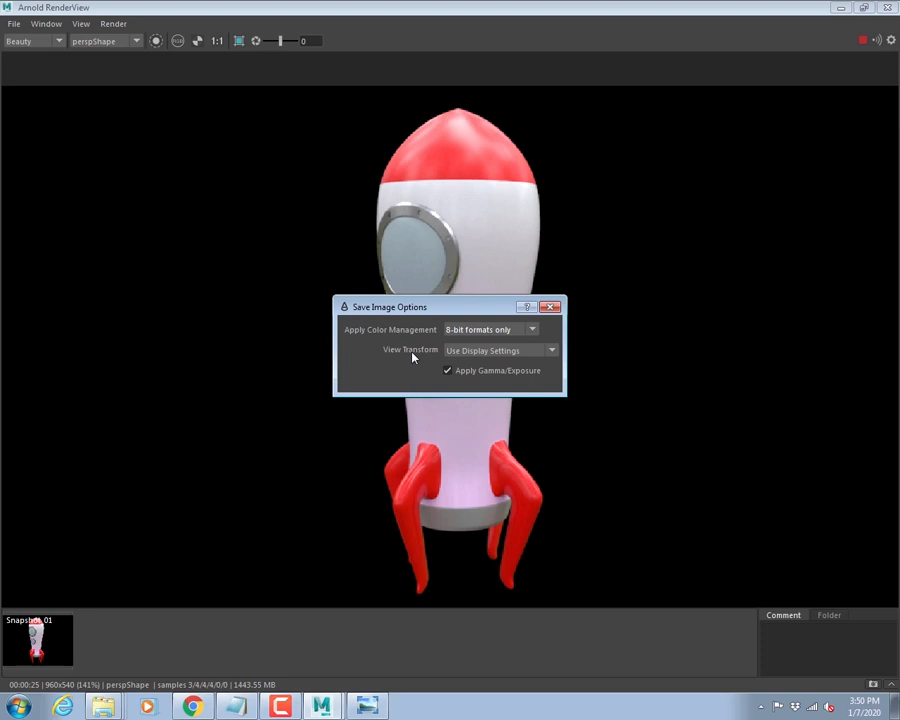
left_click(463, 352)
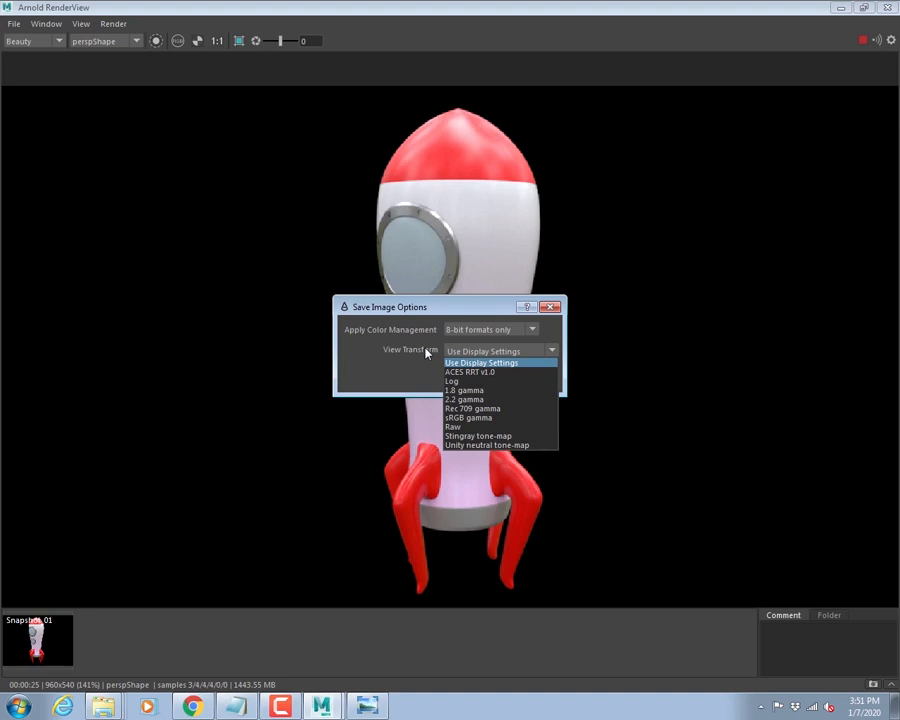
left_click(464, 399)
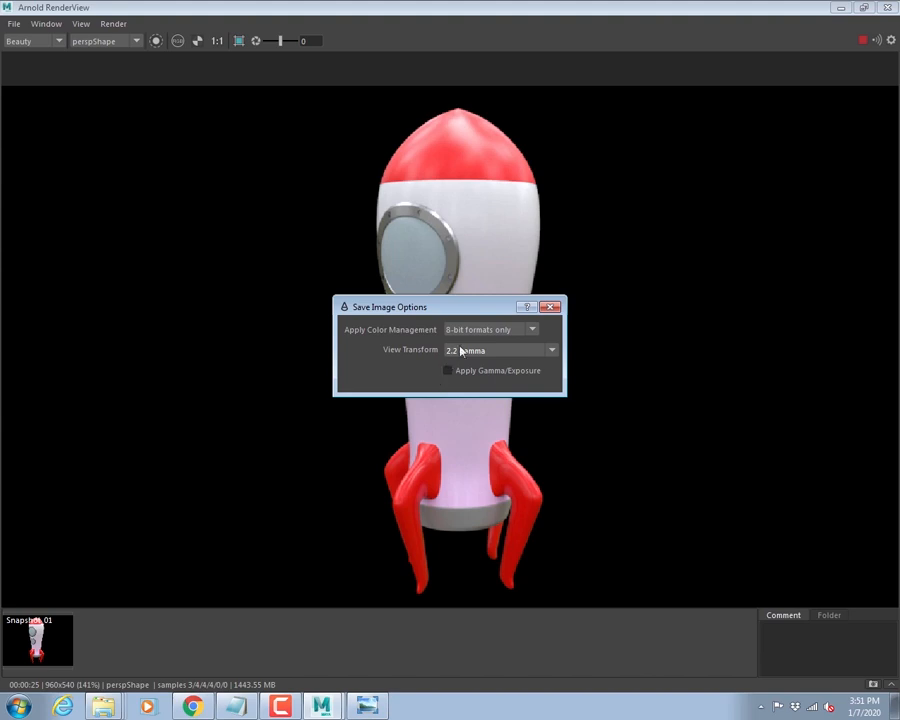
left_click(550, 306)
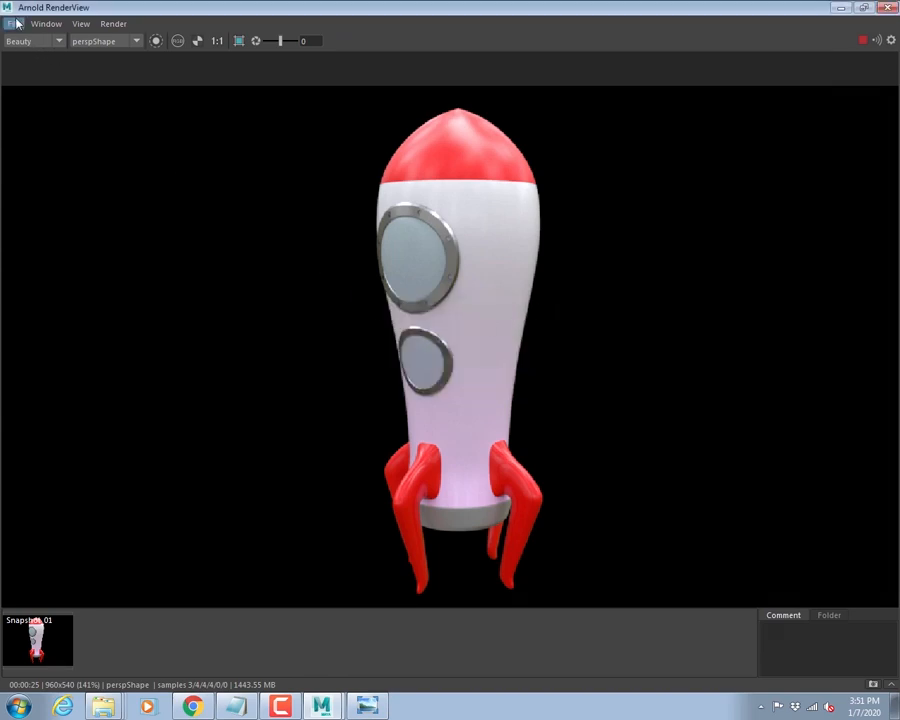
- Save the rocket render again as TEst2.jpg in the images folder, basing the name on the existing TEst1.jpg
left_click(16, 22)
left_click(16, 22)
left_click(16, 22)
mouse_move(34, 24)
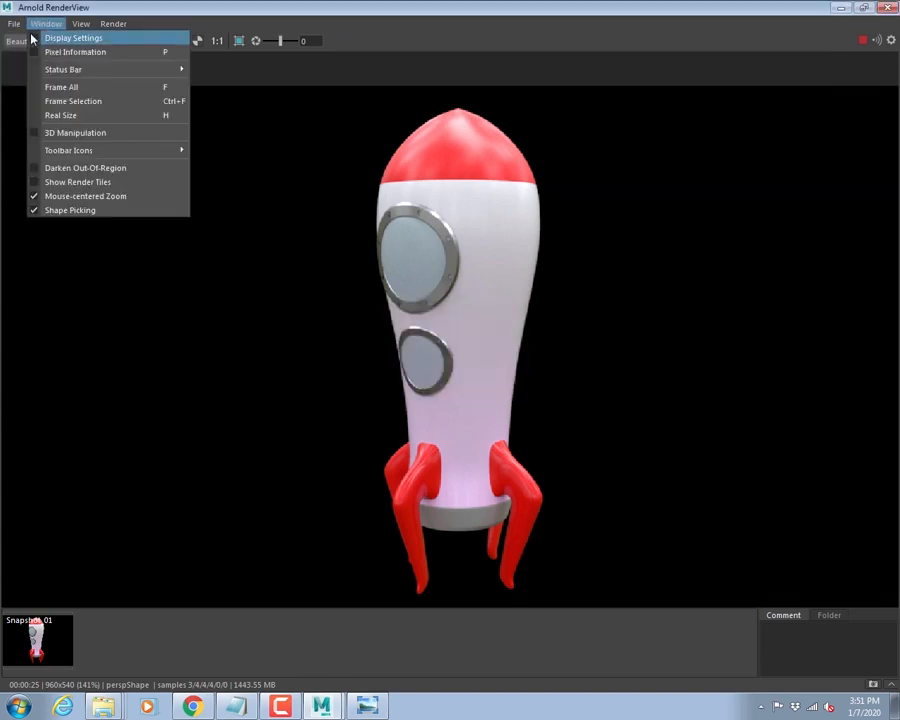
left_click(26, 38)
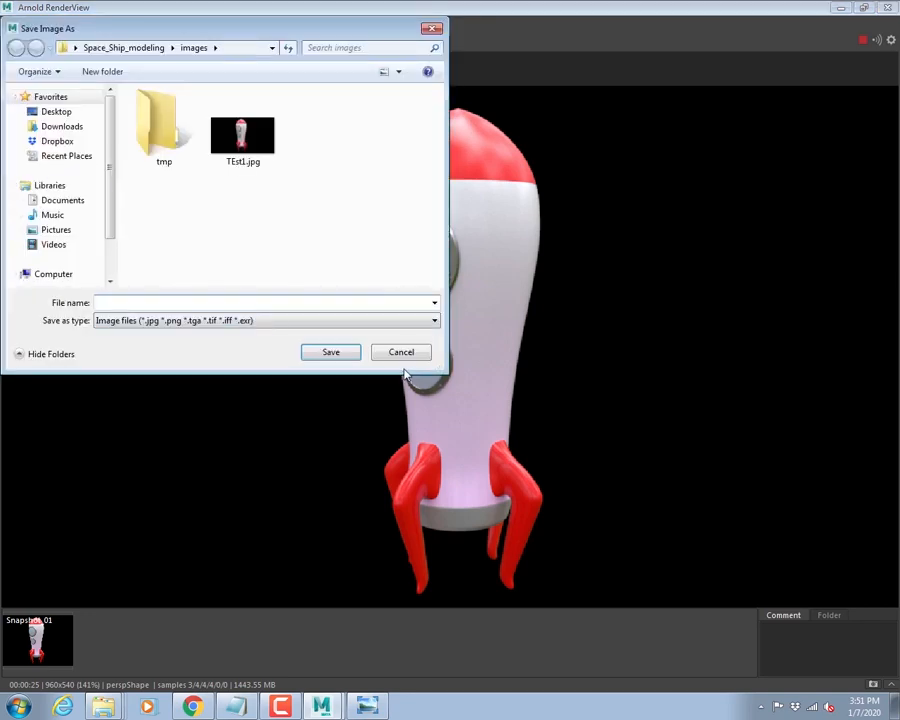
left_click(242, 136)
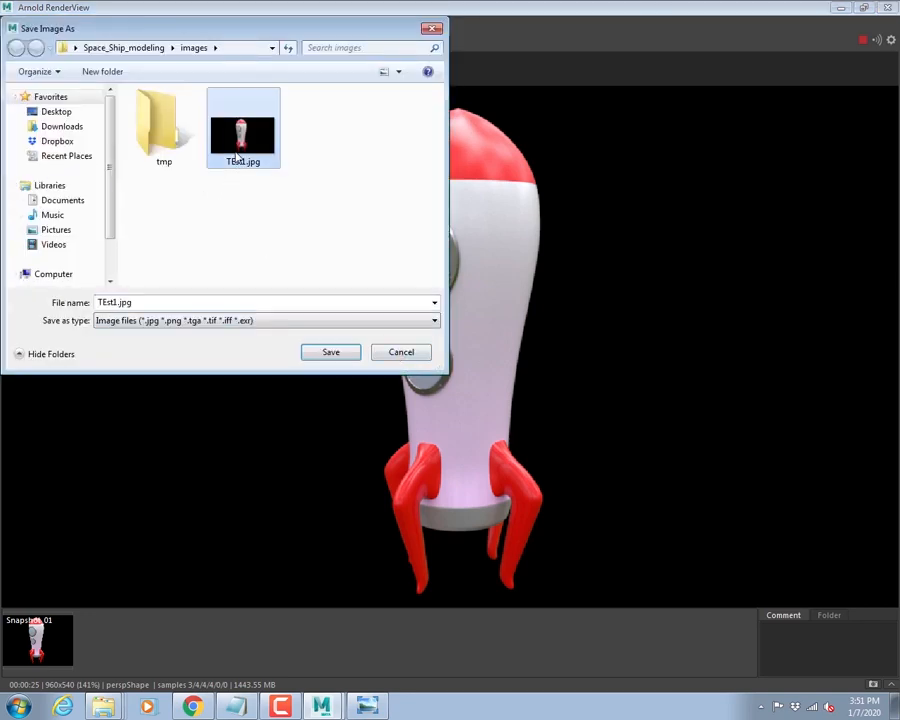
left_click(139, 301)
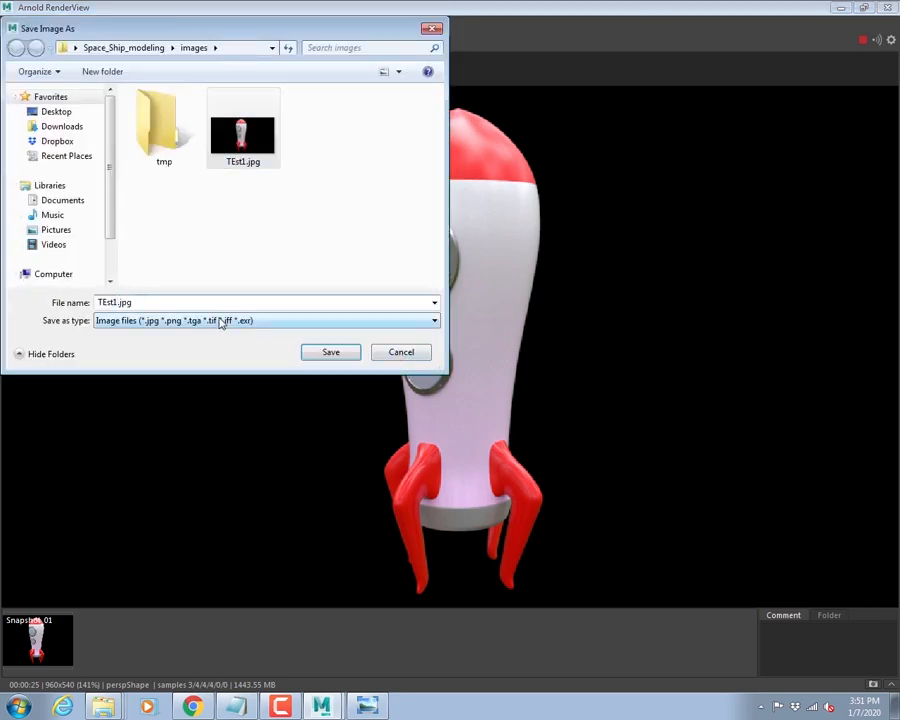
key("BackSpace")
type("2")
key("Return")
- Compare the saved images TEst2.jpg and TEst1.jpg in Windows Photo Viewer, and return to the Maya render view
key("alt+Tab")
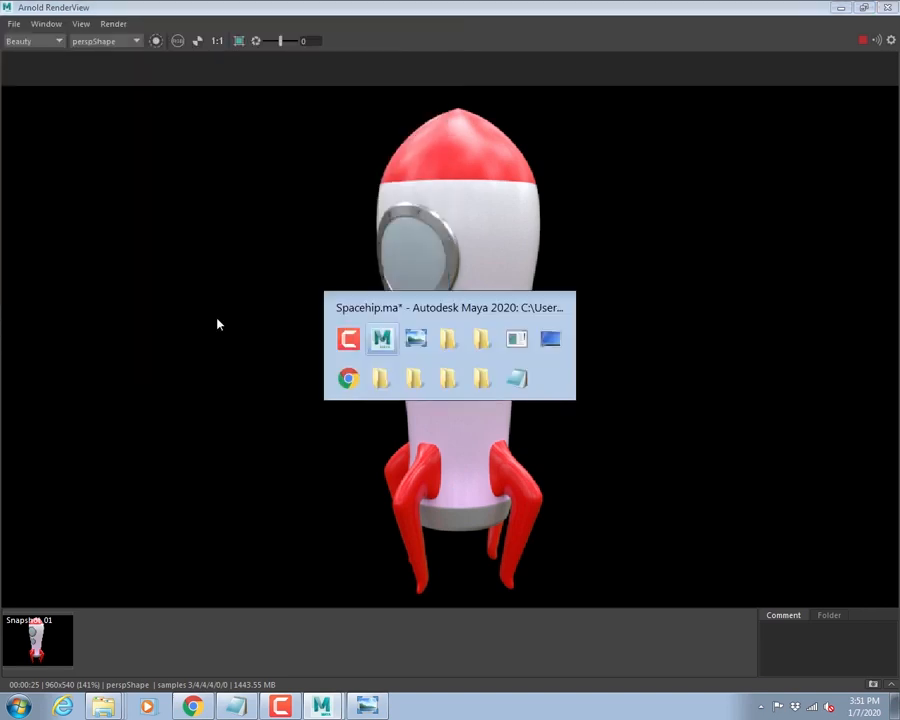
key("alt+Tab")
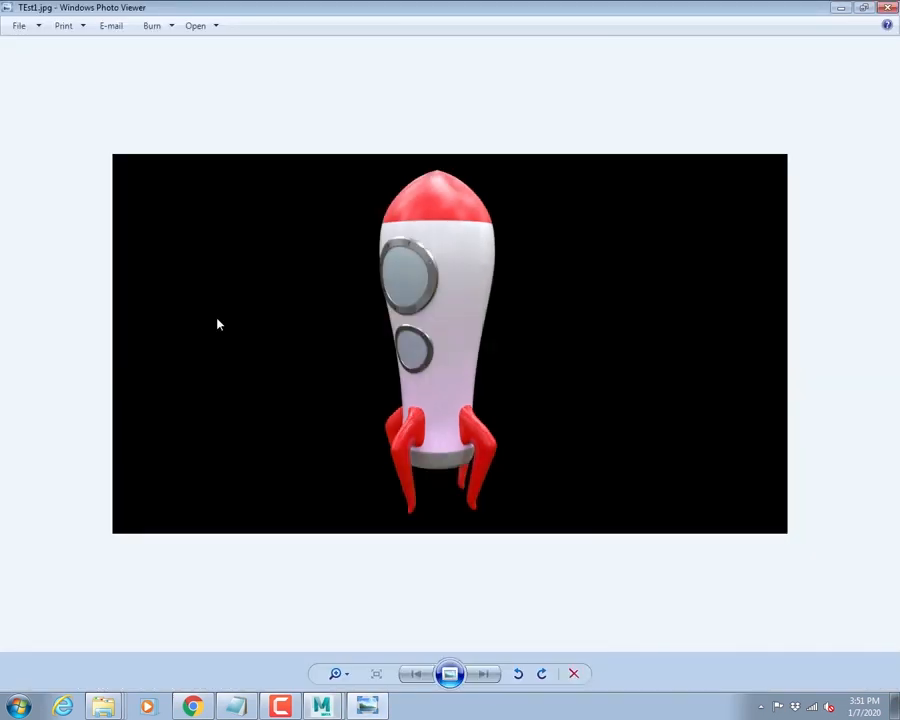
key("alt+Tab")
key("alt+Tab")
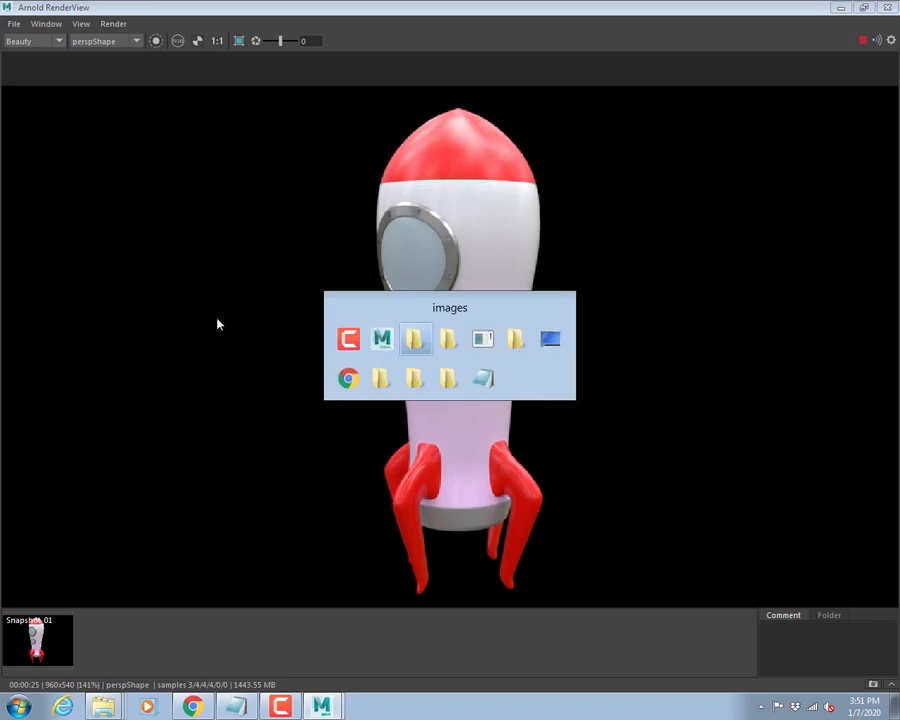
key("alt+Tab")
key("alt+Tab")
key("alt+Tab")
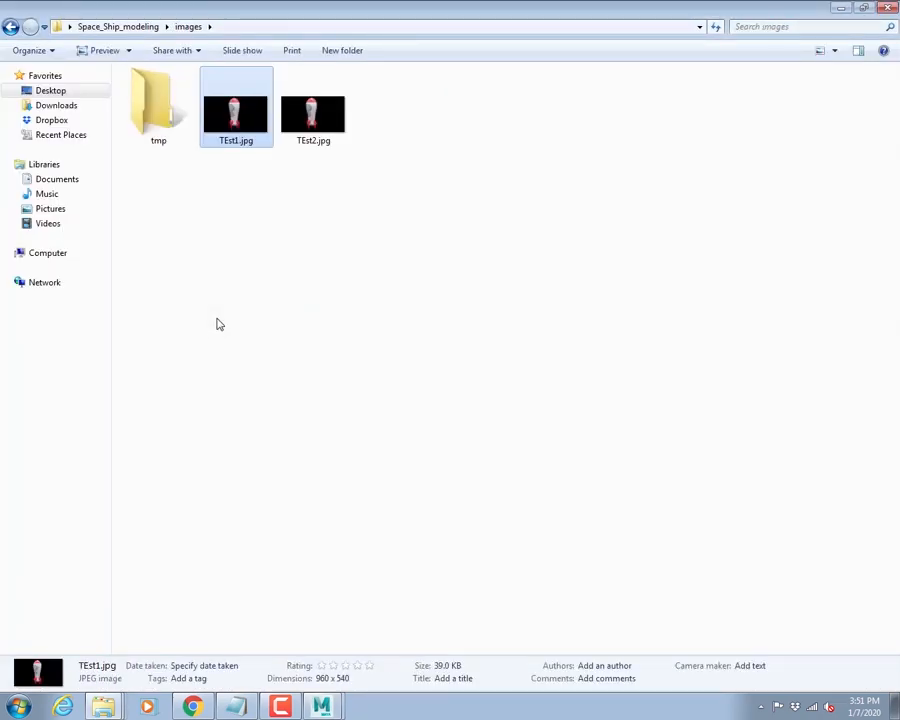
key("Return")
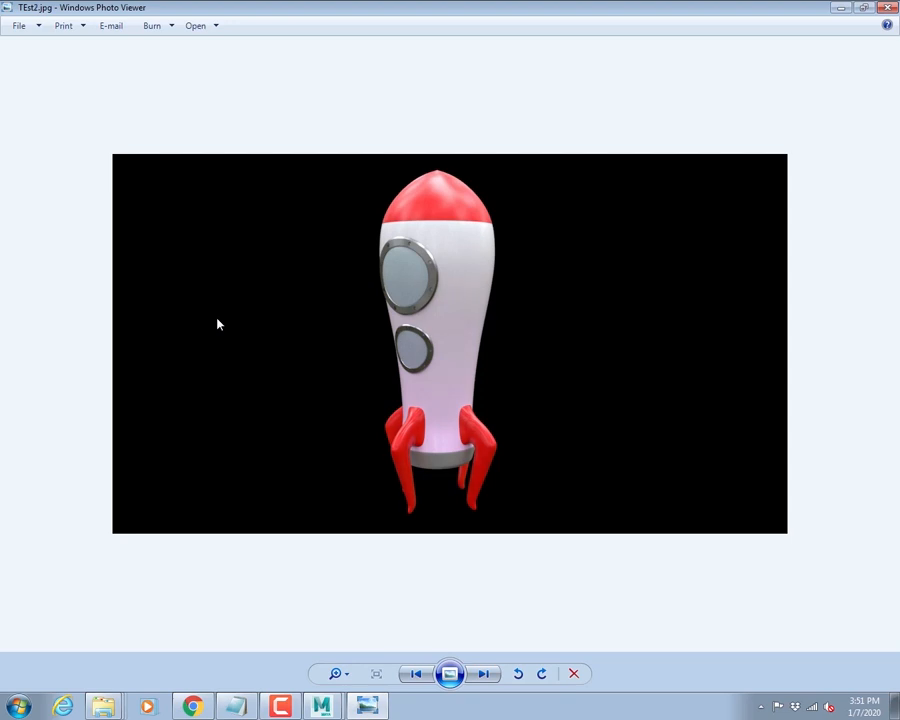
key("Left")
key("alt+Tab")
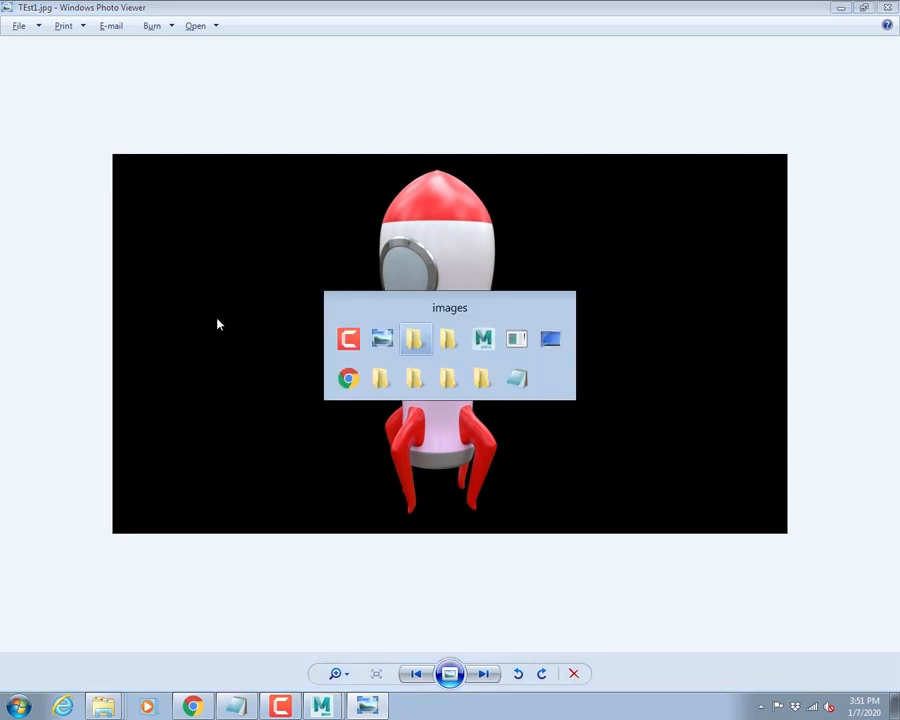
key("alt+Tab")
key("alt+Tab")
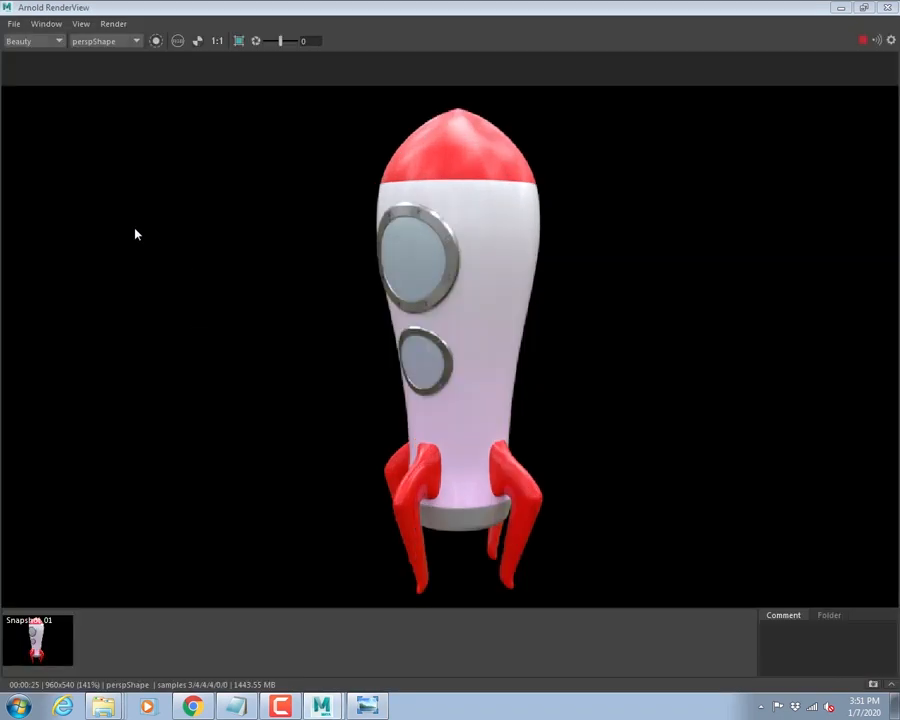
- Close the Arnold RenderView window to return to the modeling scene
left_click(14, 24)
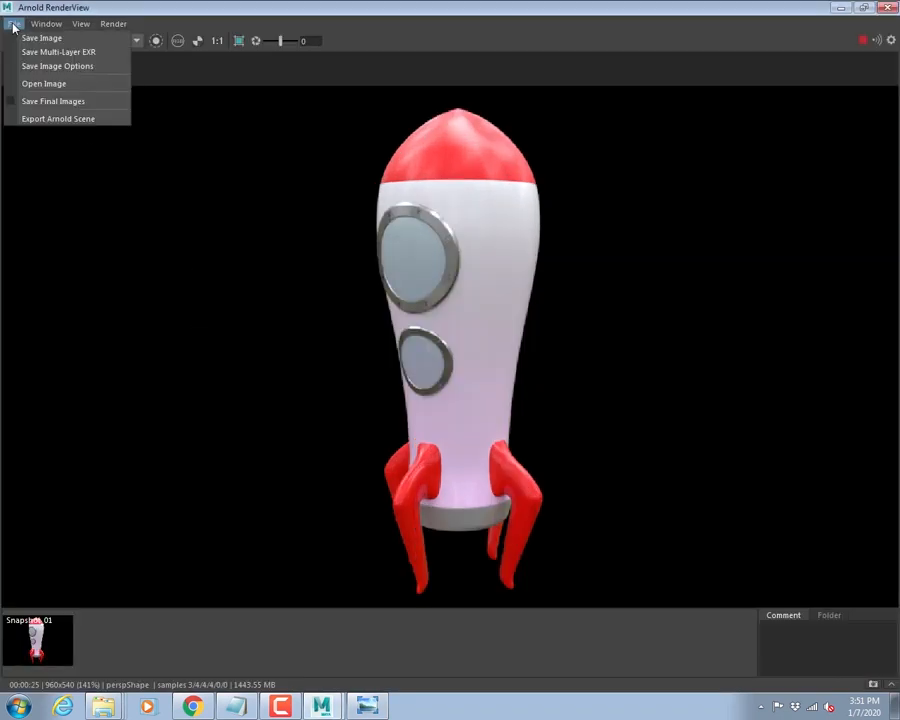
left_click(886, 9)
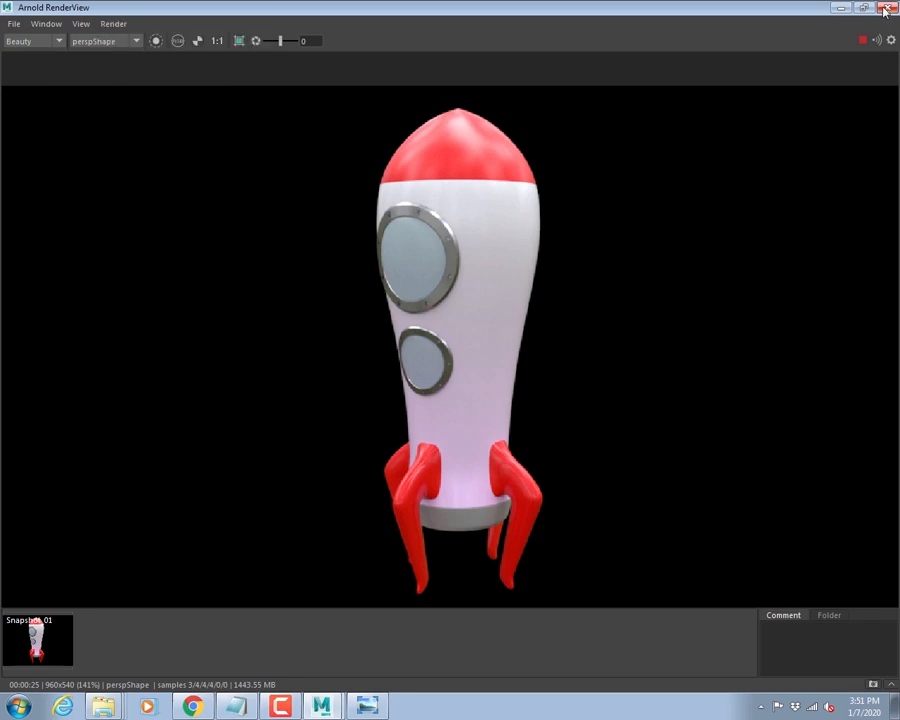
left_click(884, 12)
- Examine the Color Management preferences in an enlarged Preferences window and save the preferences
left_click(208, 22)
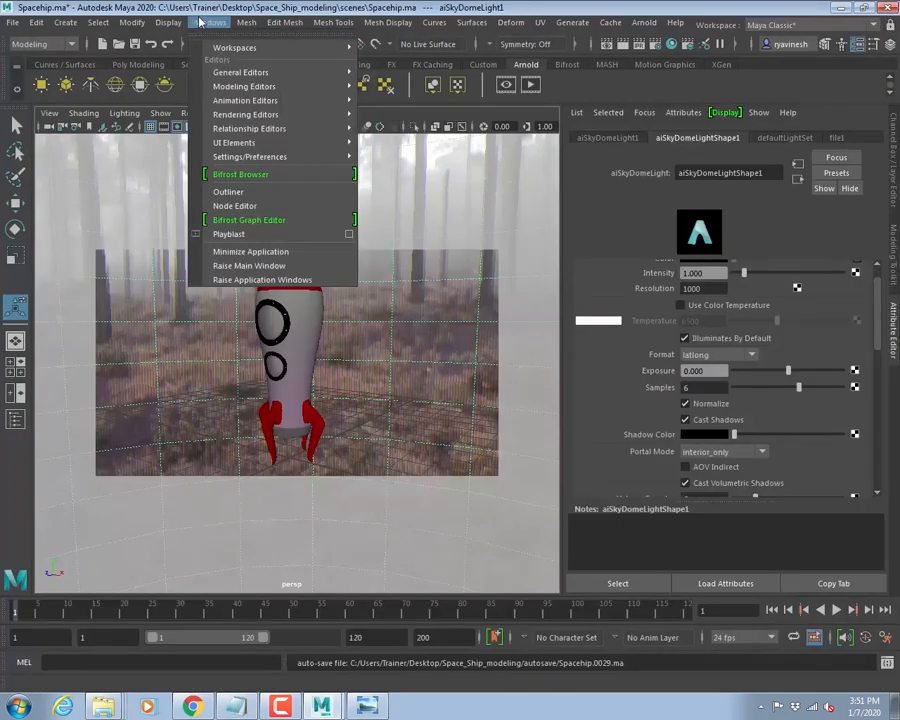
mouse_move(276, 160)
left_click(396, 167)
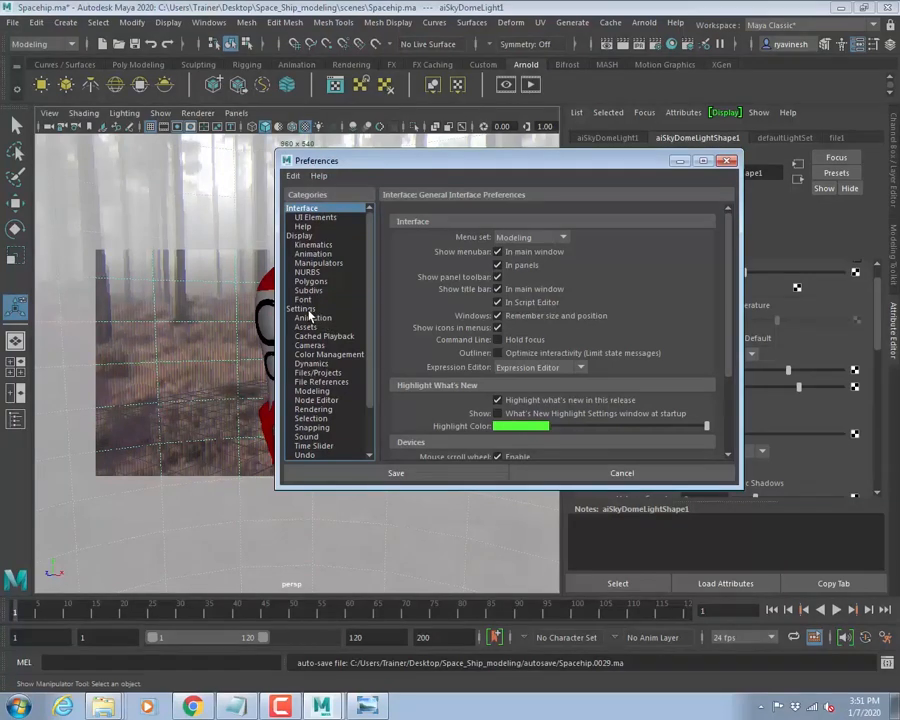
left_click(329, 355)
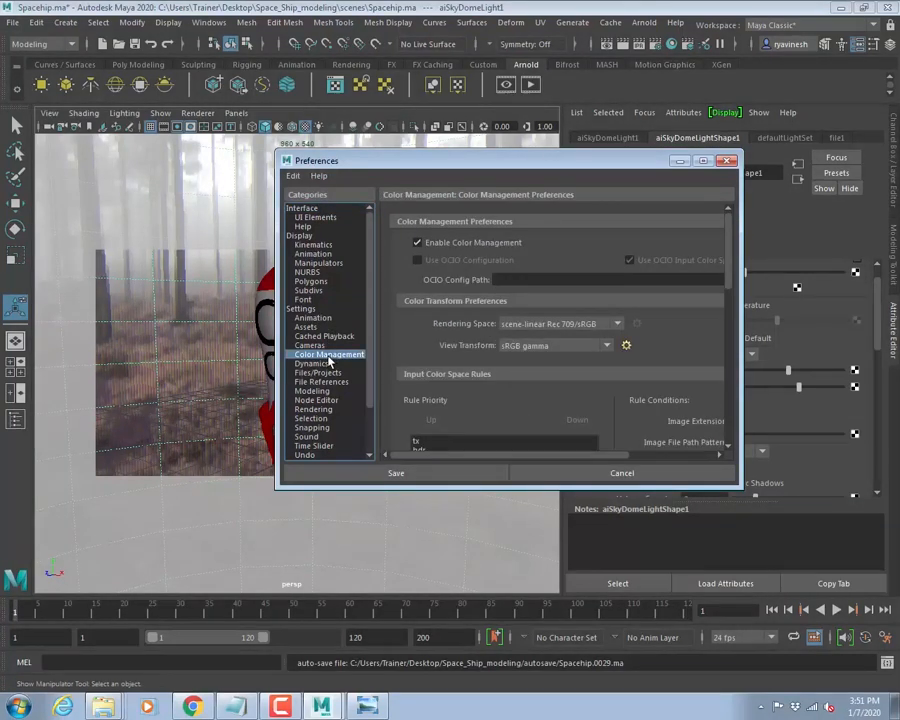
left_click_drag(424, 487, 423, 630)
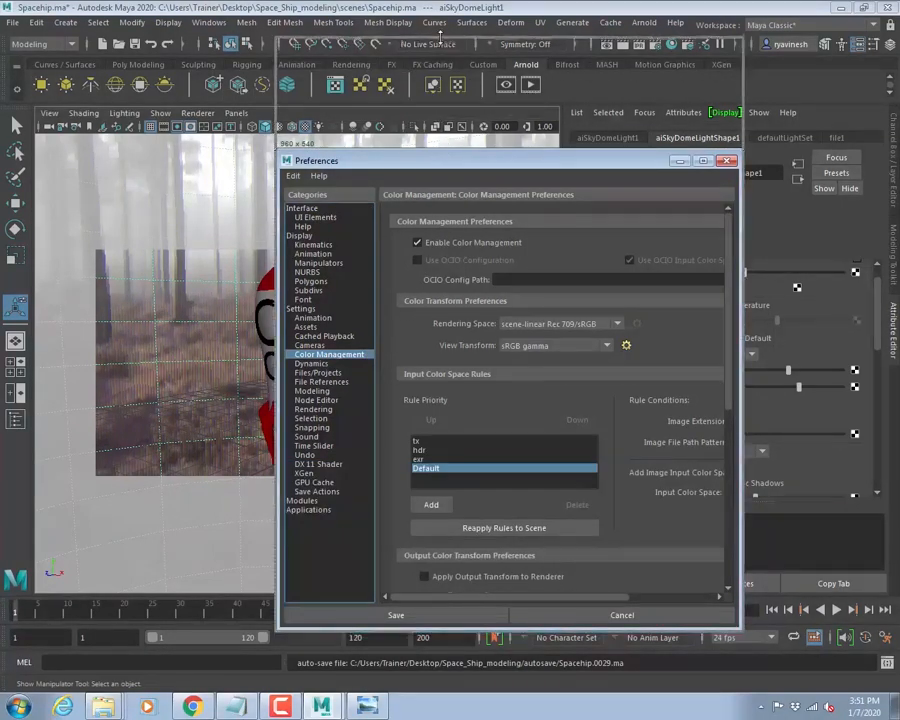
left_click_drag(433, 152, 435, 37)
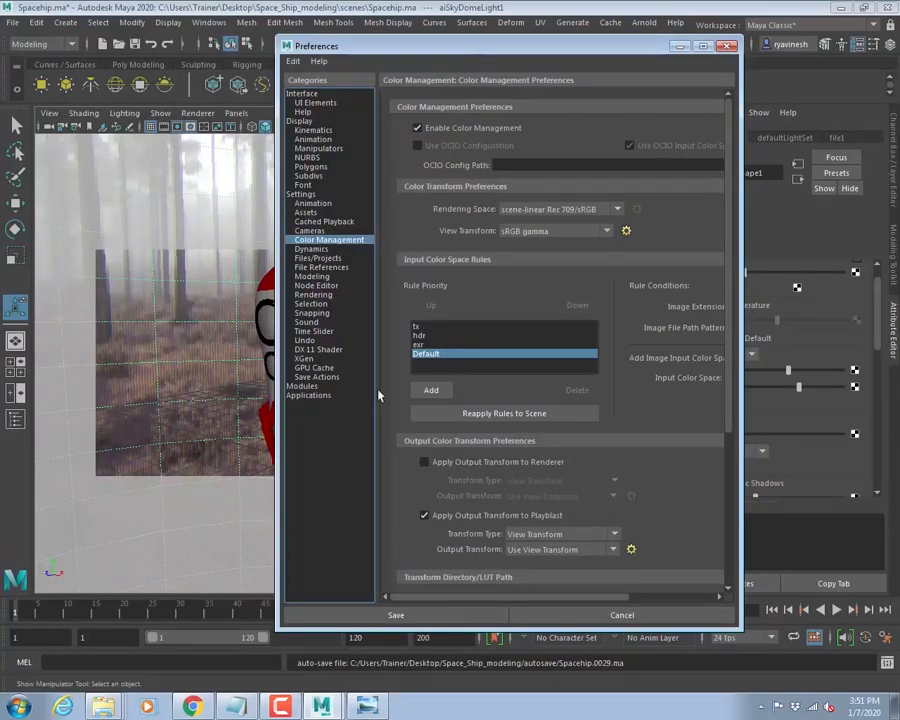
left_click(396, 615)
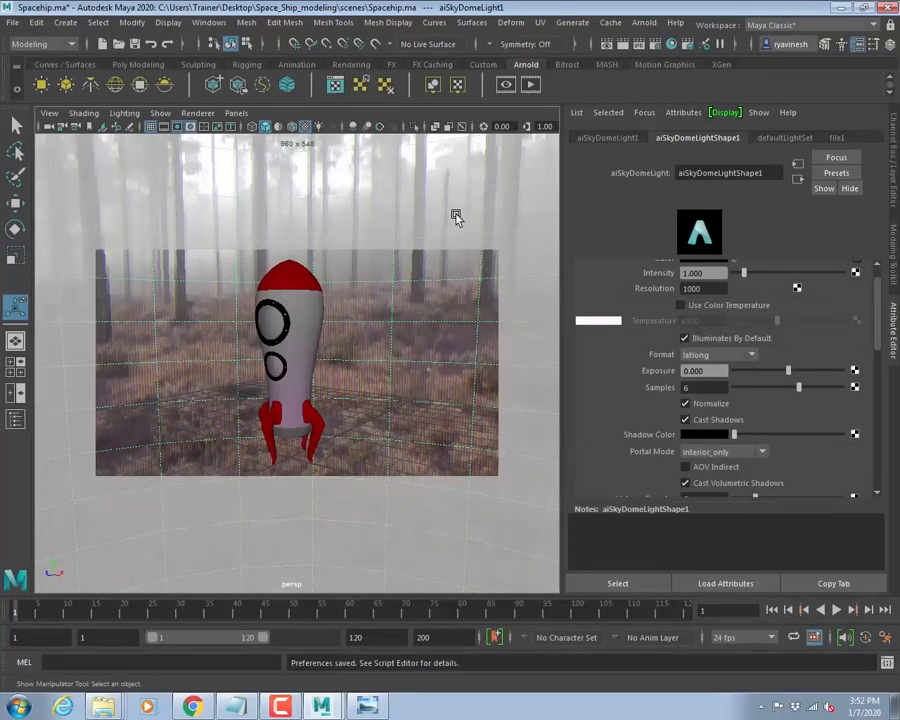
left_click(643, 22)
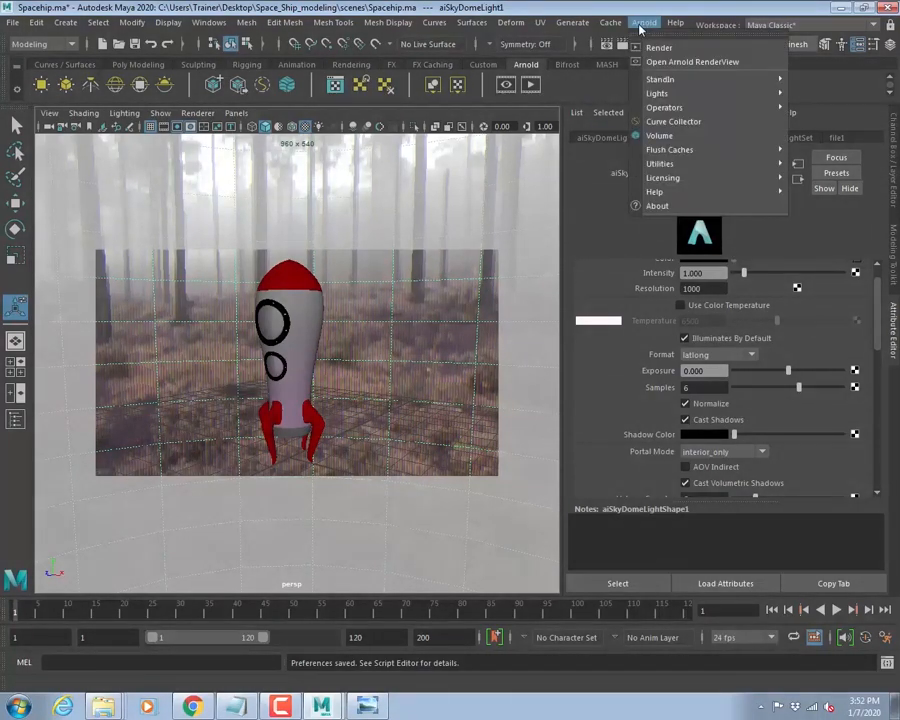
left_click(641, 24)
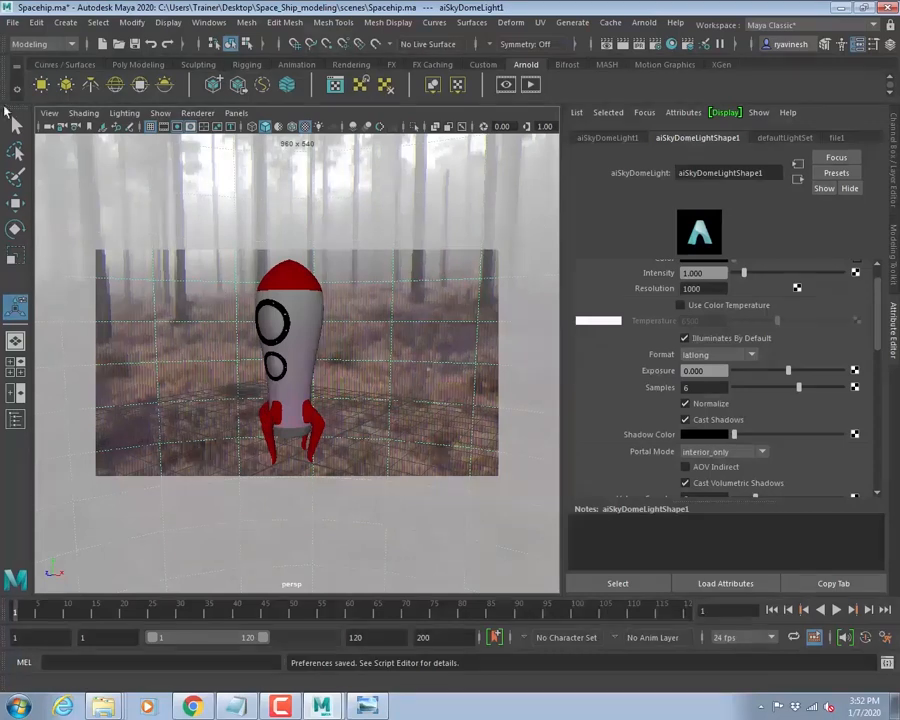
- Select the perspective camera and scrub the timeline to frames 5 and 9 to check the upper porthole ring
left_click(48, 131)
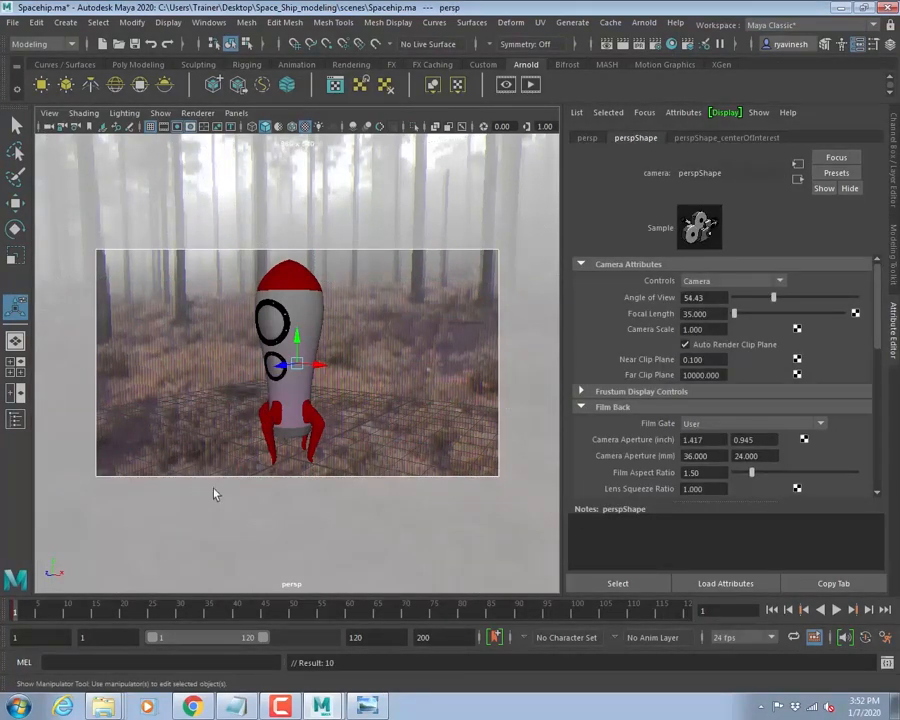
left_click(45, 612)
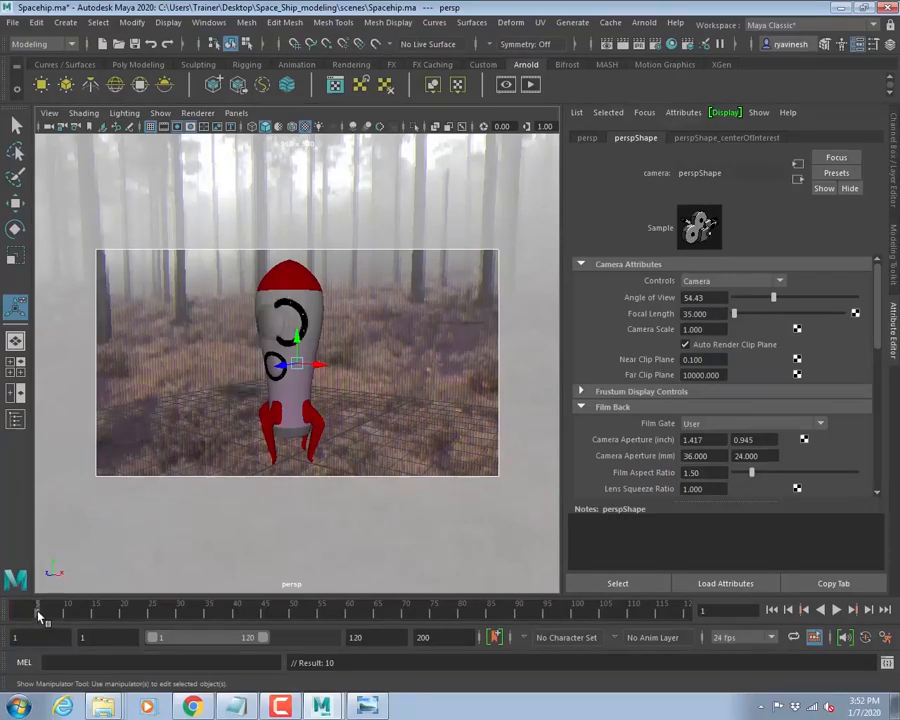
left_click_drag(383, 368, 360, 368, "alt")
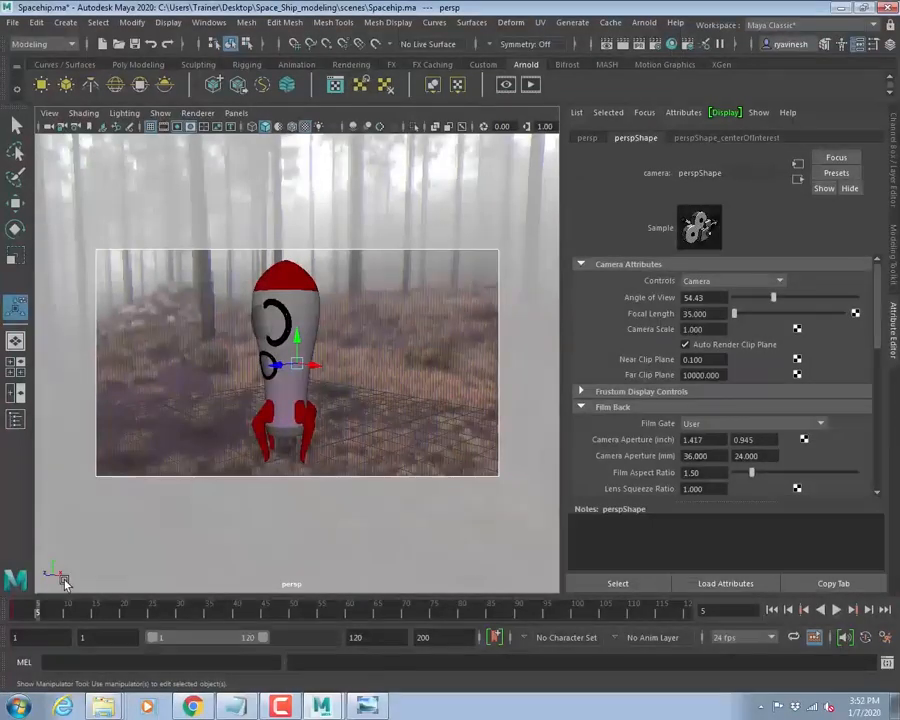
left_click_drag(38, 614, 61, 610)
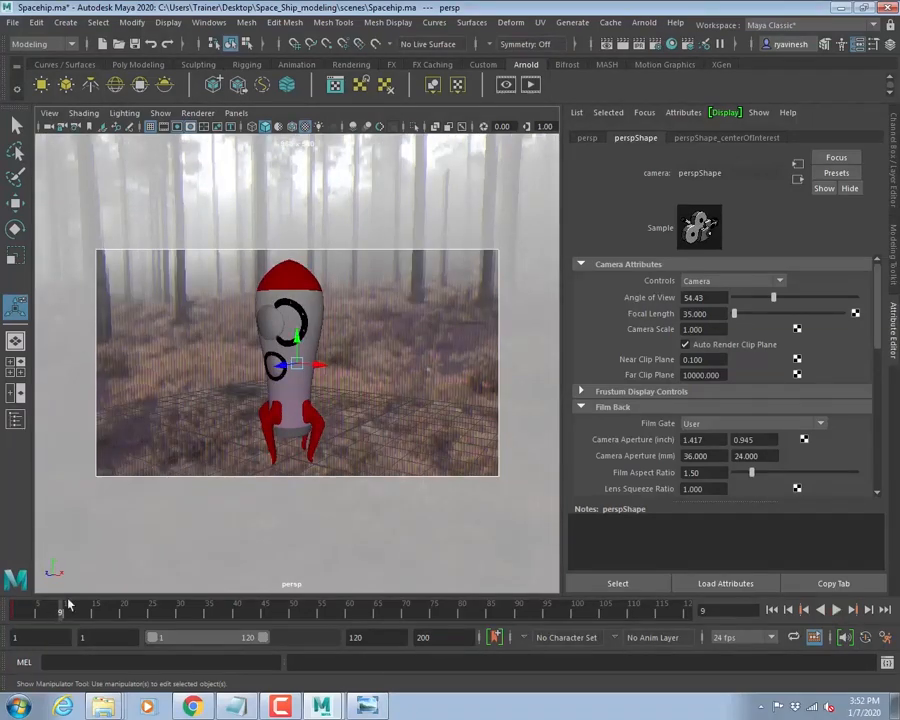
- Try to restore the upper porthole ring's position by undoing and redoing the recent changes
key("ctrl+z")
key("ctrl+z")
key("ctrl+z")
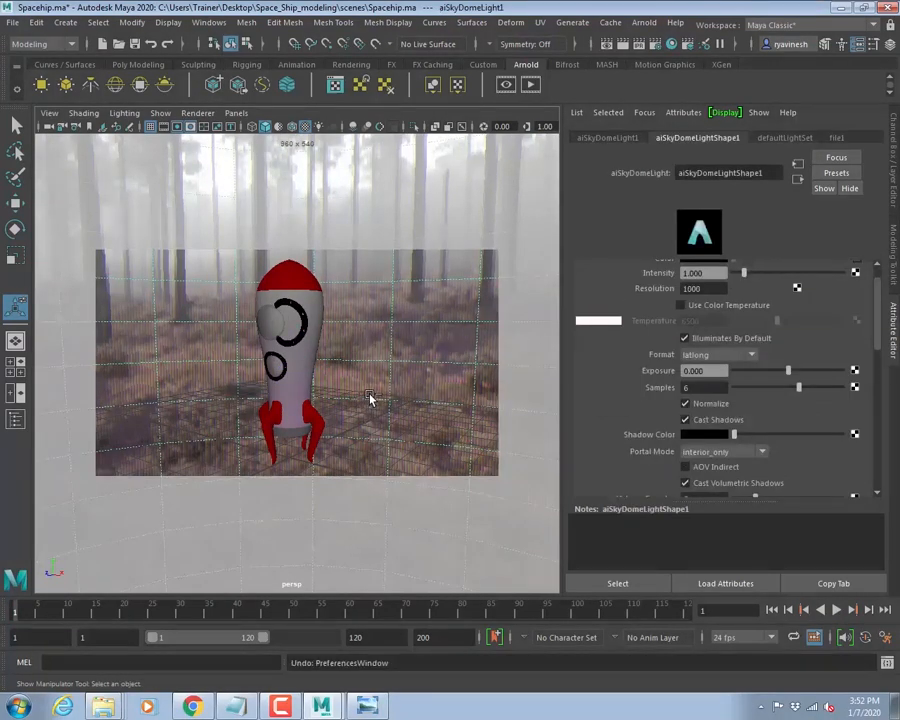
key("ctrl+z")
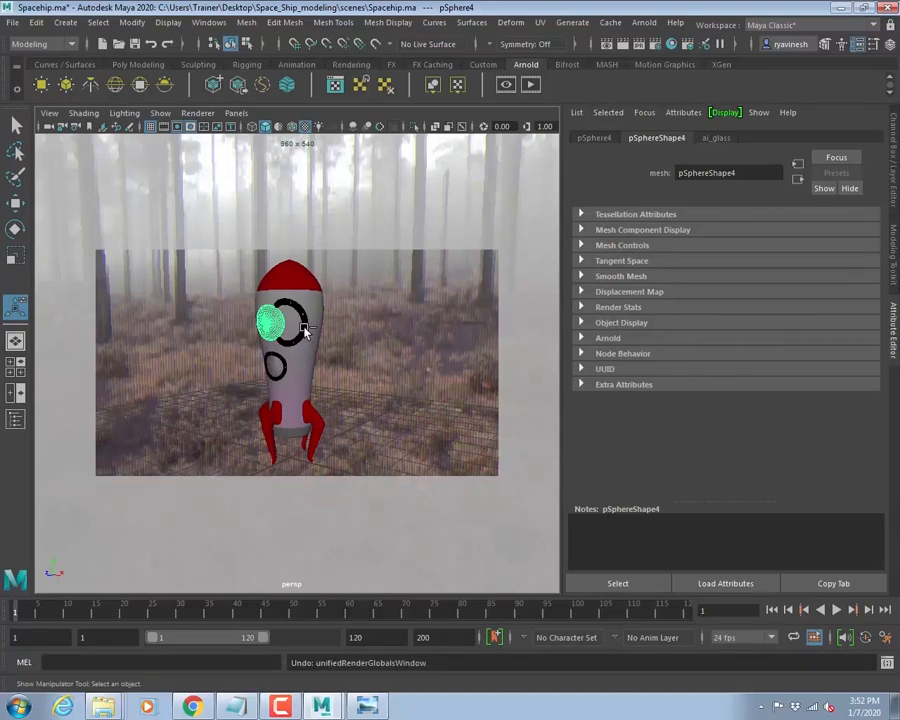
left_click(302, 328)
right_click_drag(302, 328, 351, 347, "alt")
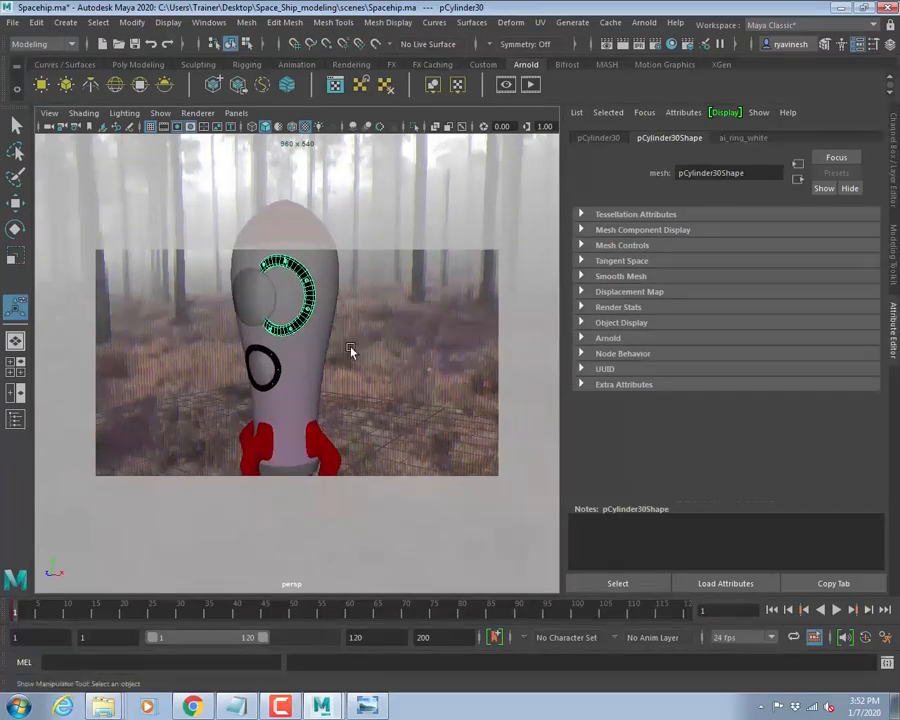
key("ctrl+z")
key("ctrl+z")
key("ctrl+z")
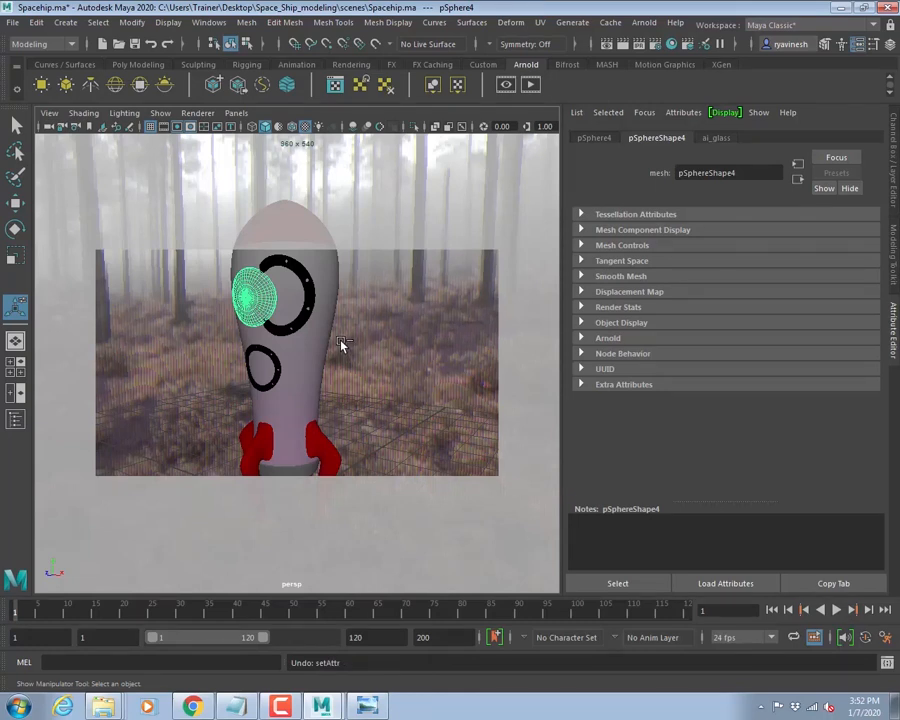
key("shift+z")
key("shift+z")
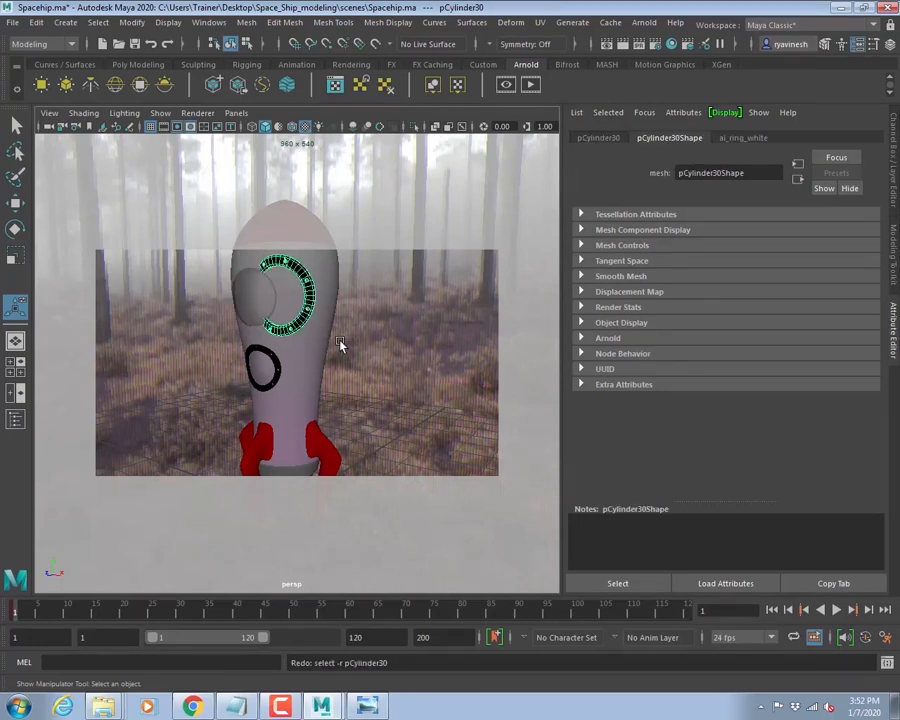
key("shift+z")
- Switch to the four-view layout, select the displaced upper porthole ring in the top view, and show its channel values
left_click(262, 298)
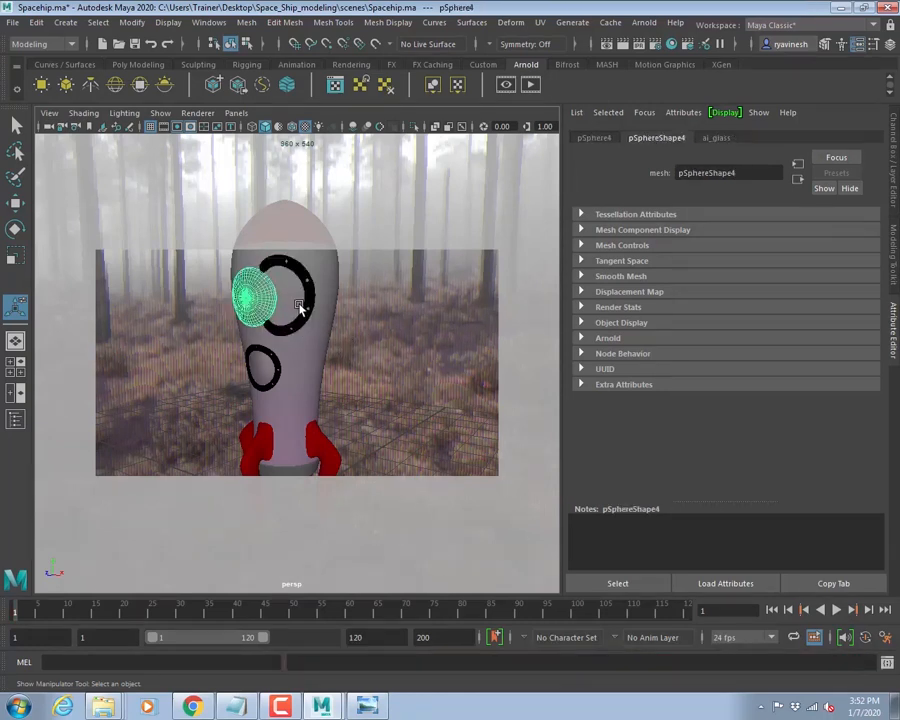
key("w")
key("space")
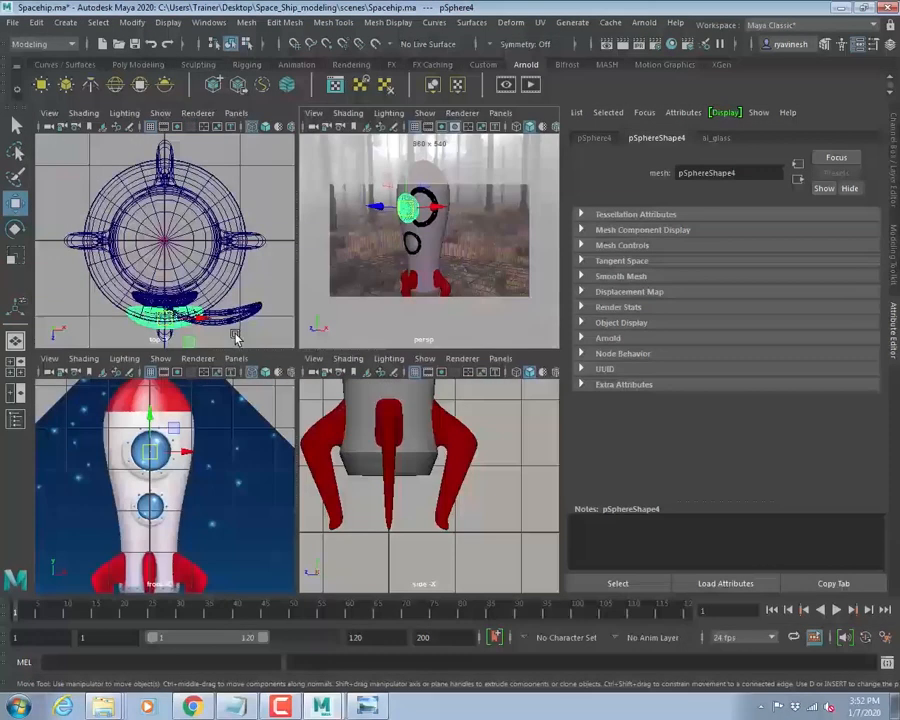
left_click(259, 311)
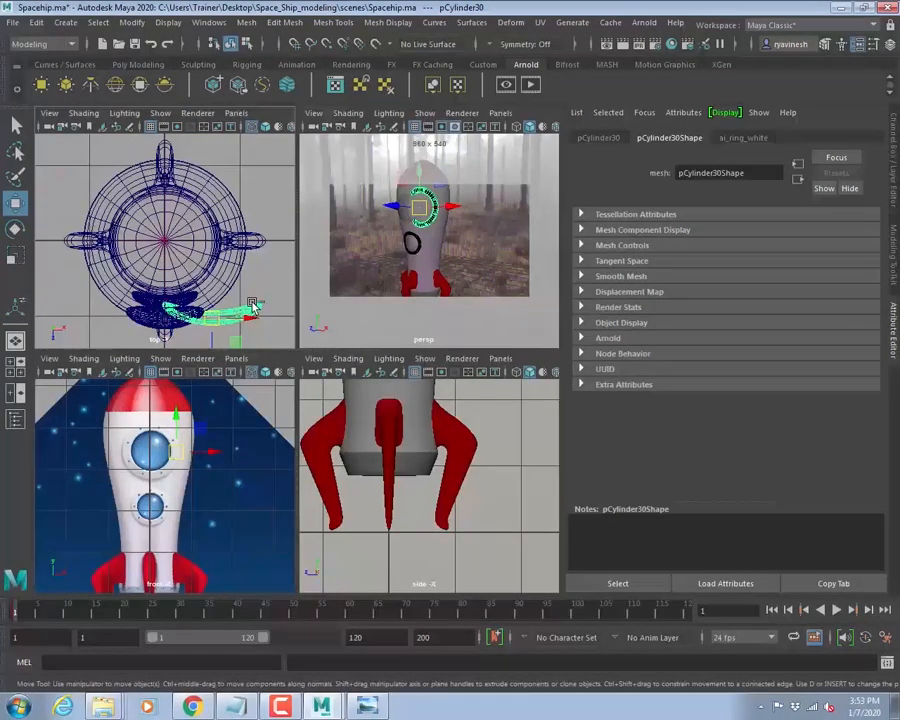
key("ctrl+a")
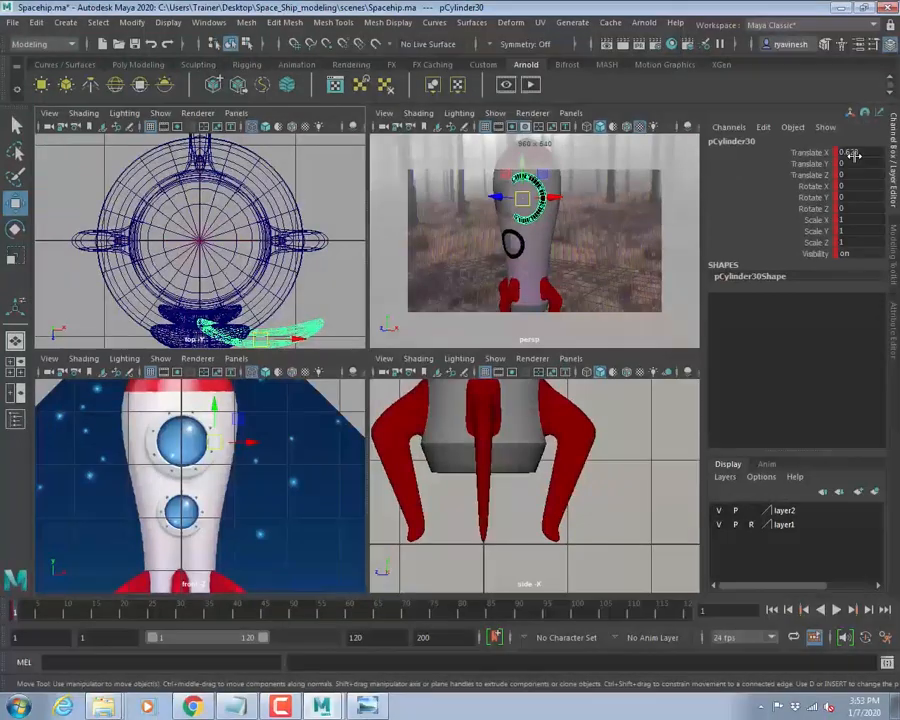
- Try to bring the upper ring back around its glass by undoing further through the edit history
key("ctrl+z")
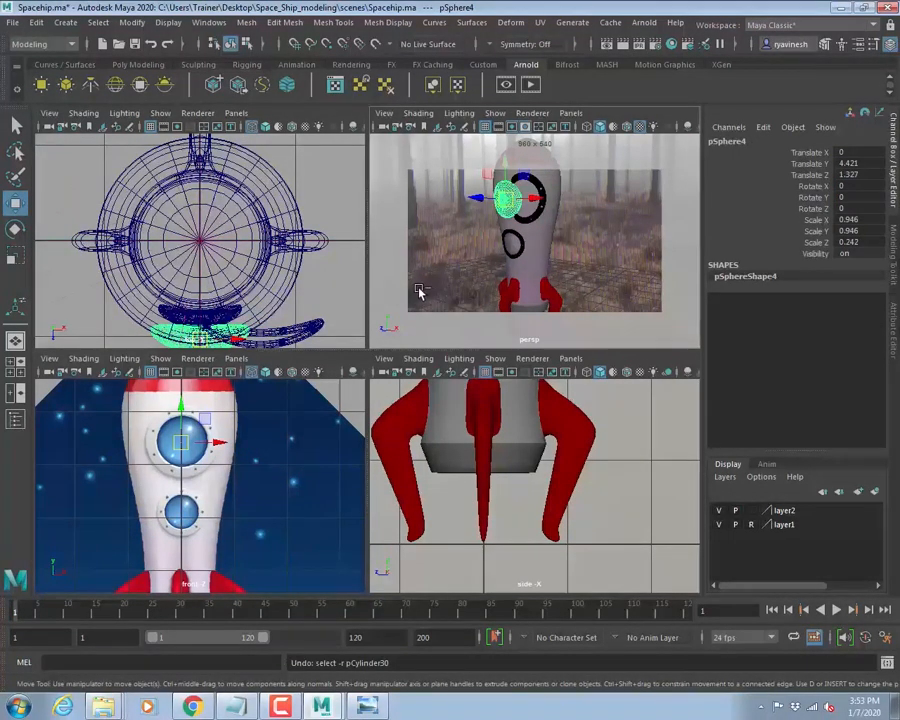
left_click(313, 334)
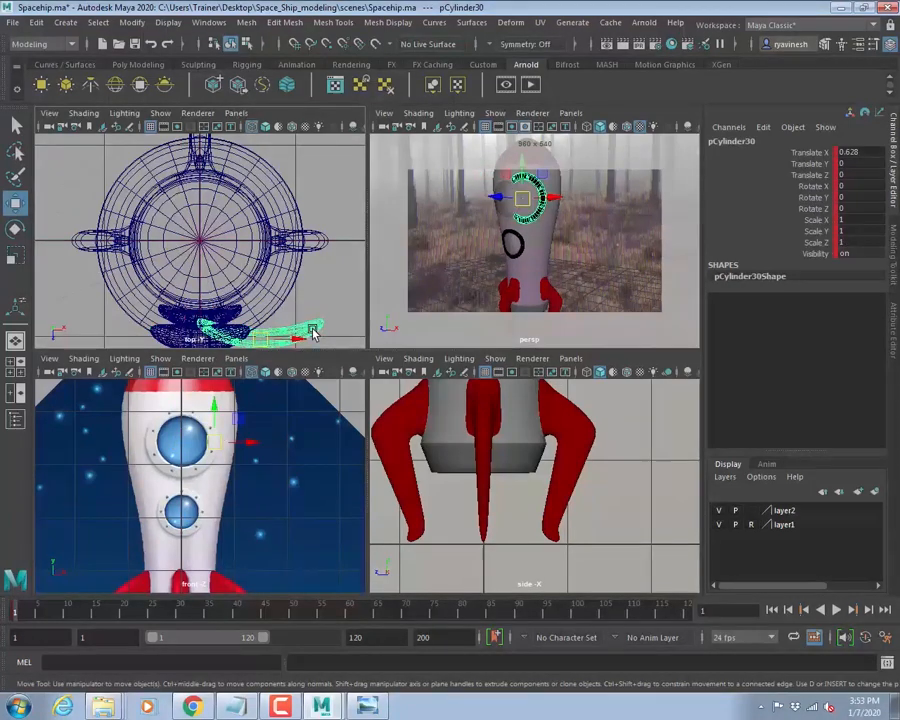
key("ctrl+z")
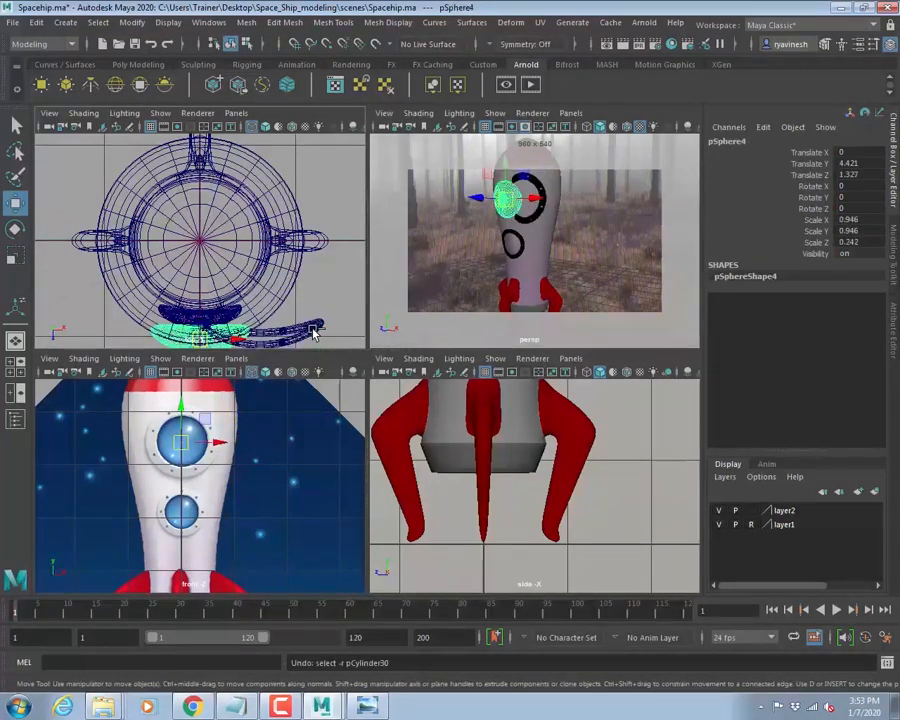
key("shift+z")
key("ctrl+z")
key("ctrl+z")
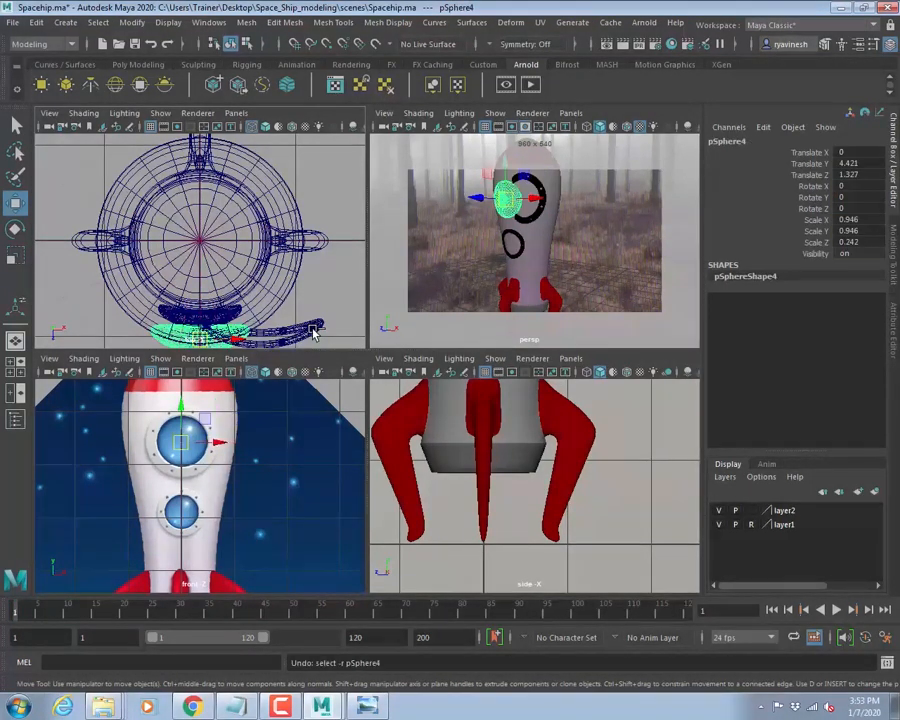
key("ctrl+z")
key("ctrl+z")
key("ctrl+z")
key("ctrl+z")
key("ctrl+z")
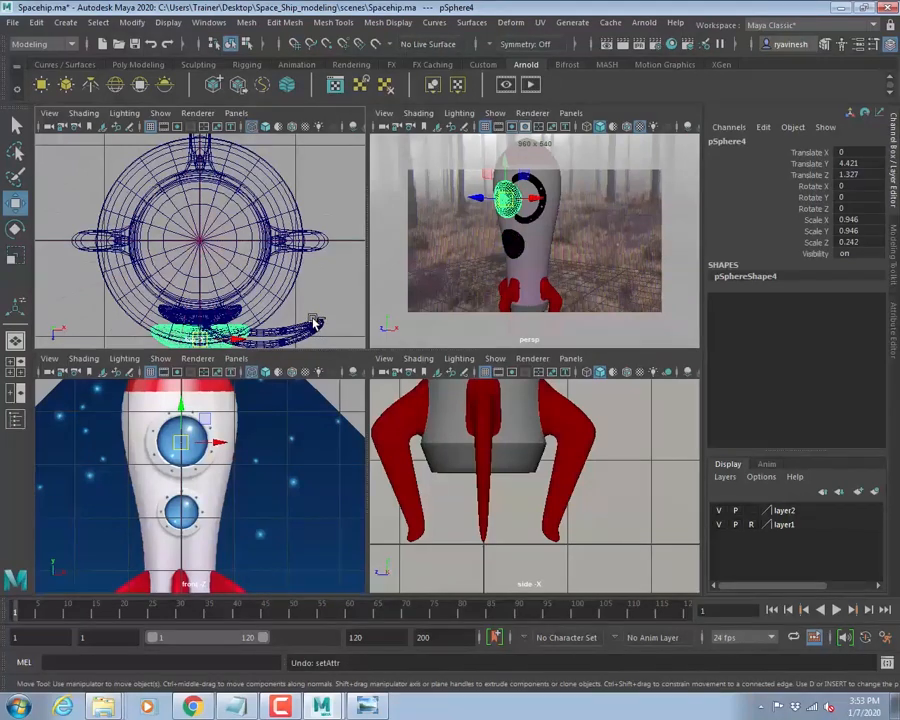
key("ctrl+z")
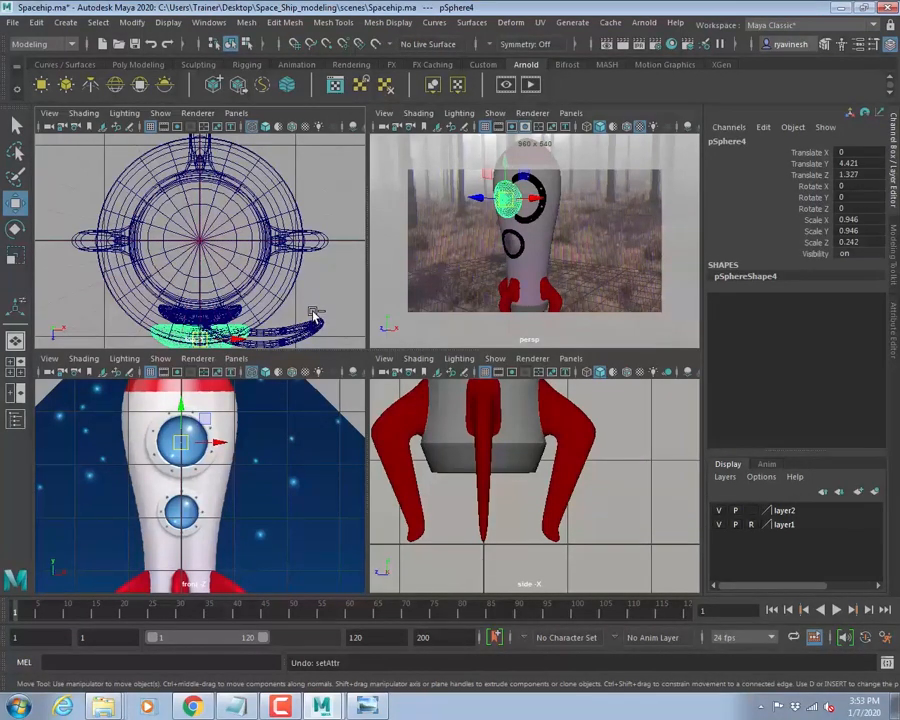
- Set the upper porthole ring's Translate X to 0 so it is centred around the glass
left_click(320, 330)
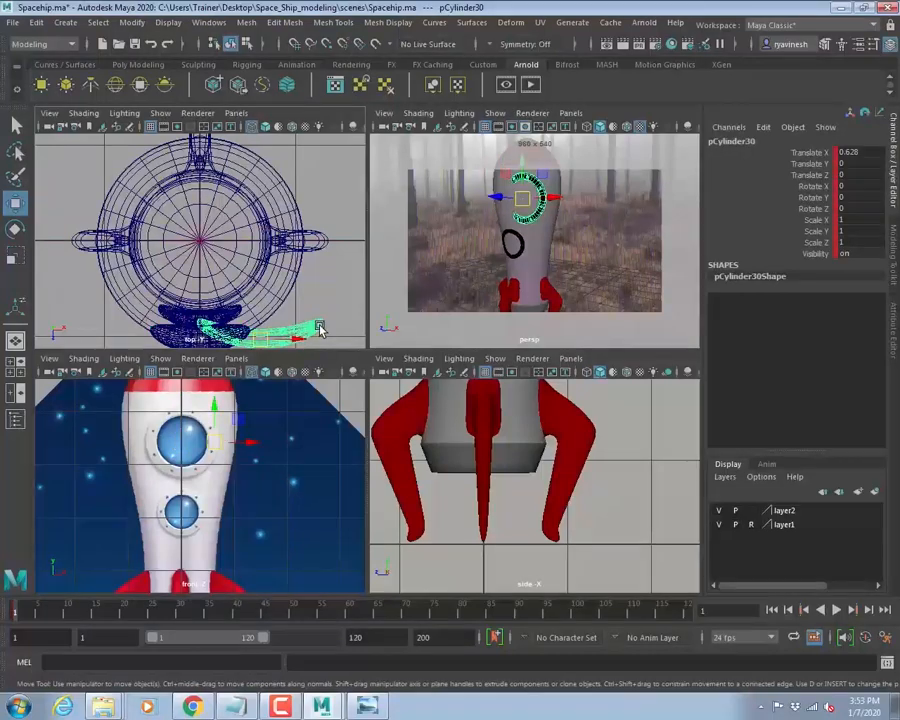
key("space")
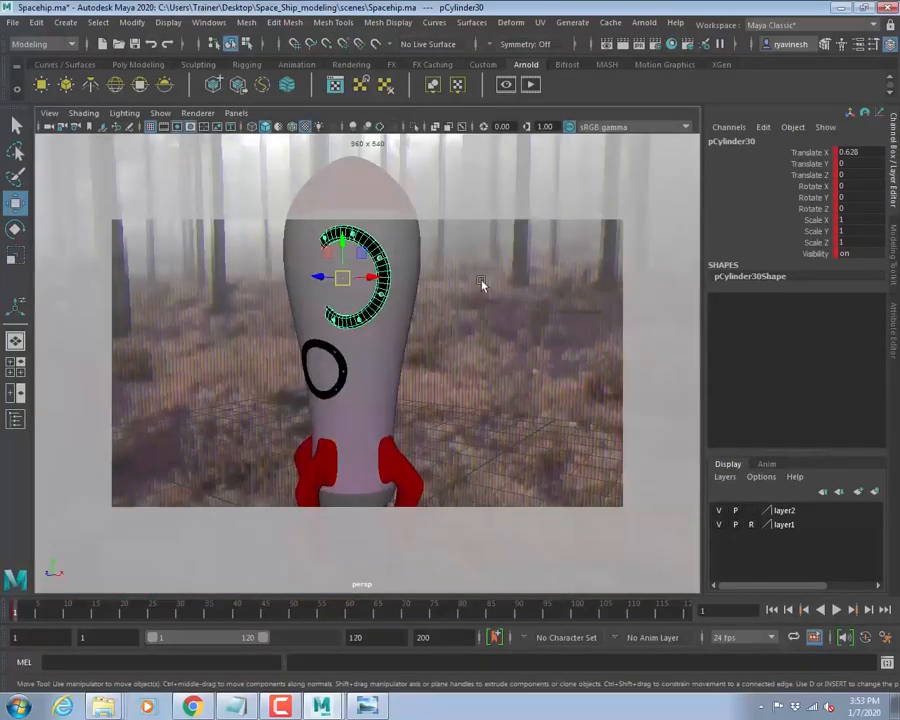
scroll(470, 290, "down", 3)
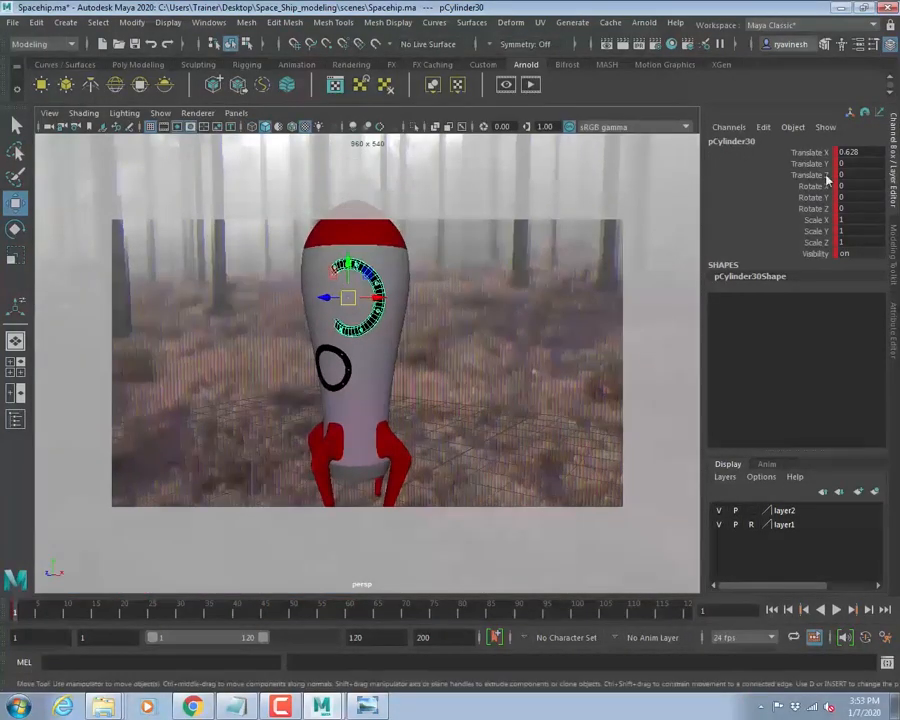
left_click(850, 151)
type("0")
key("Return")
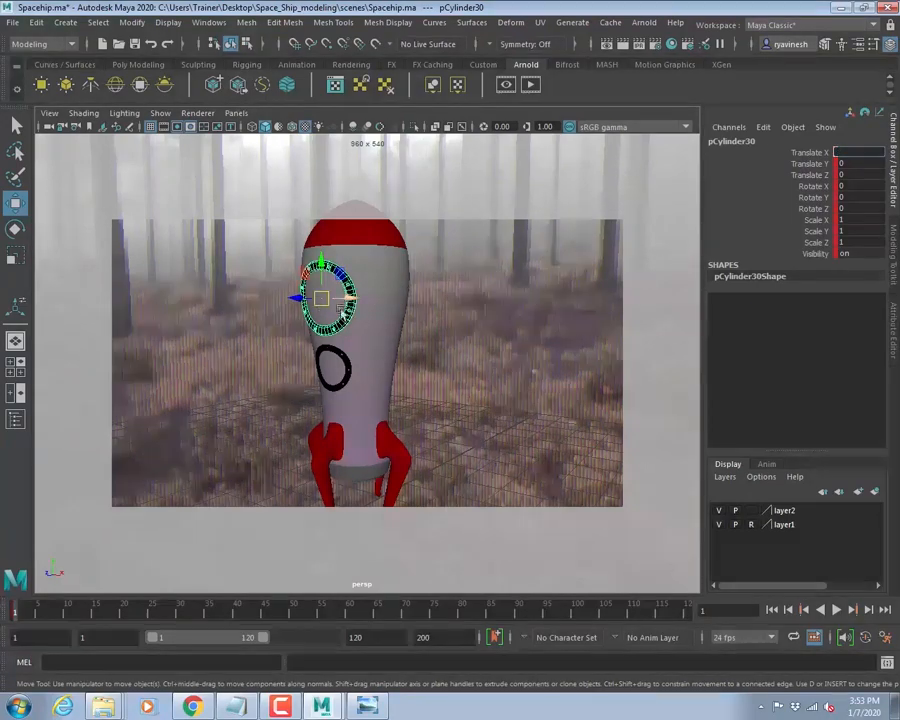
- Examine the upper porthole ring's alignment with the glass in an enlarged top view
key("space")
key("space")
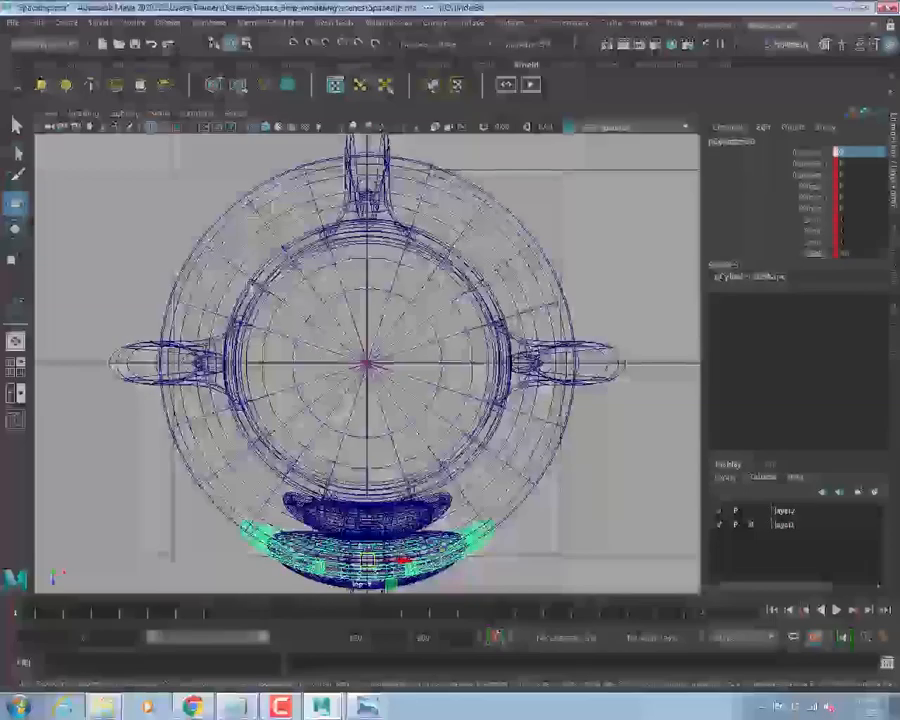
middle_click_drag(388, 408, 376, 328, "alt")
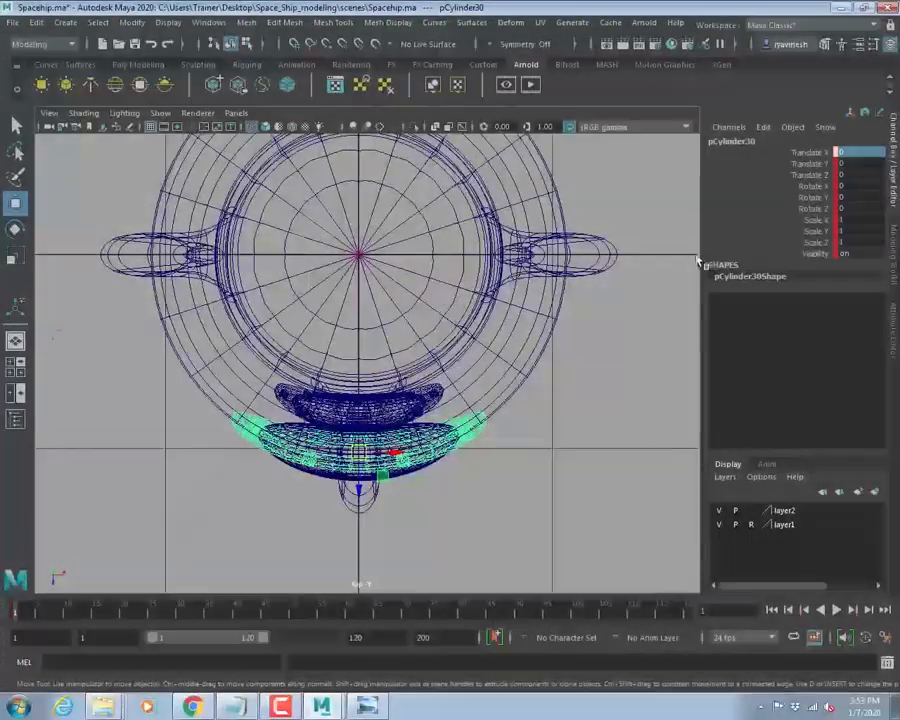
- Examine the upper porthole ring's fit around its glass from several angles in the enlarged perspective view
key("space")
key("f")
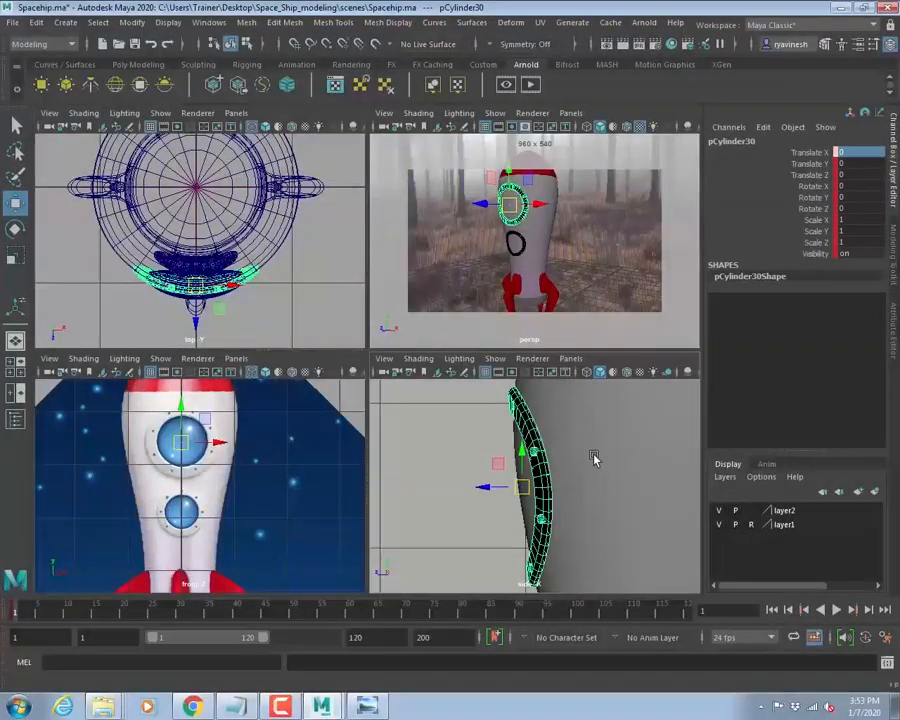
key("space")
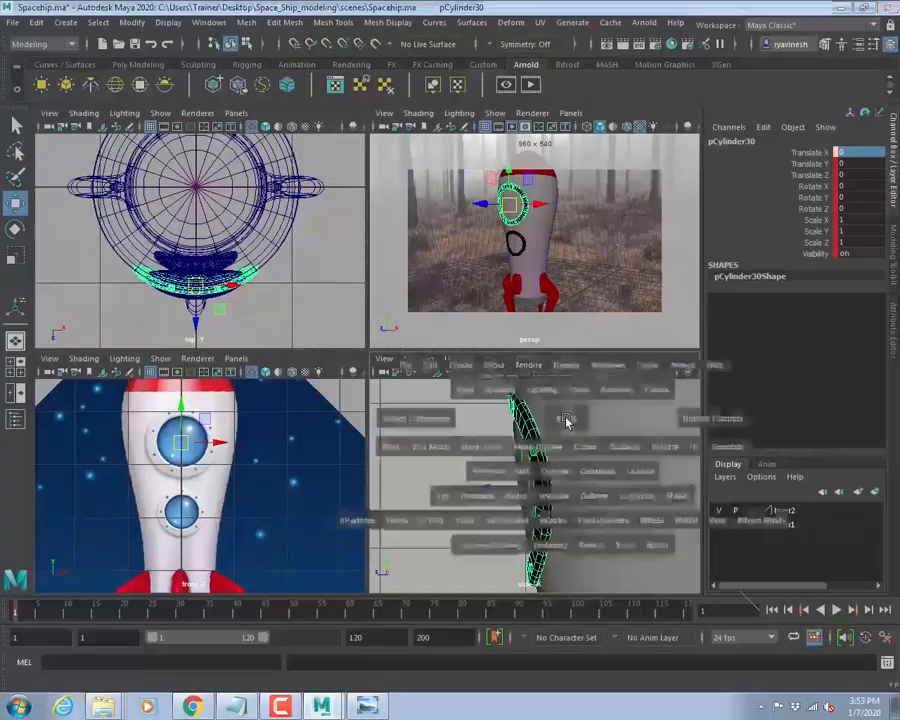
key("space")
key("space")
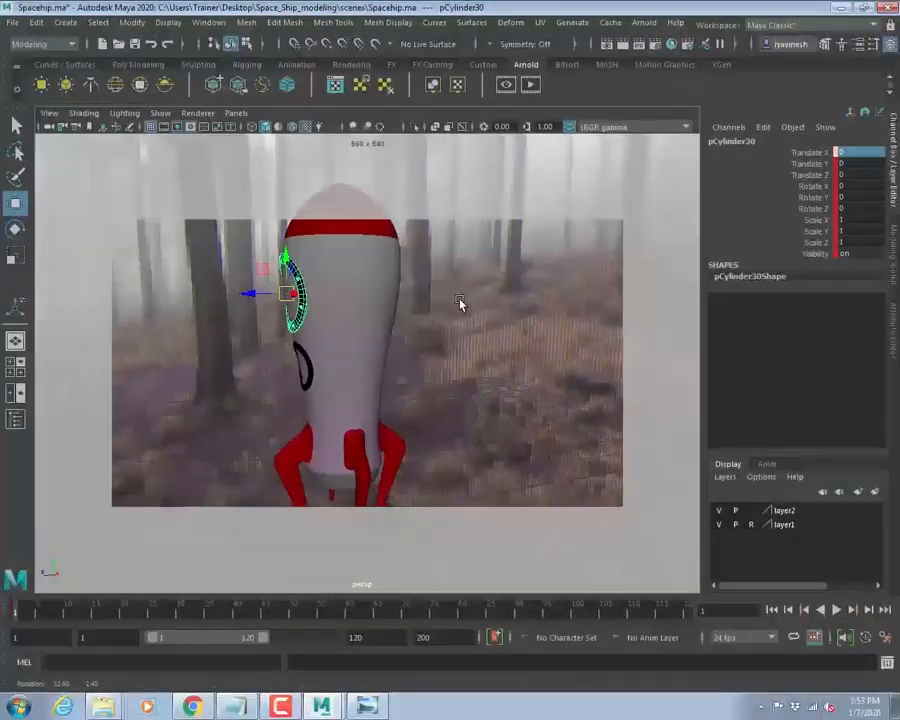
key("f")
left_click_drag(453, 333, 366, 294, "alt")
left_click(366, 294)
right_click_drag(499, 313, 341, 306, "alt")
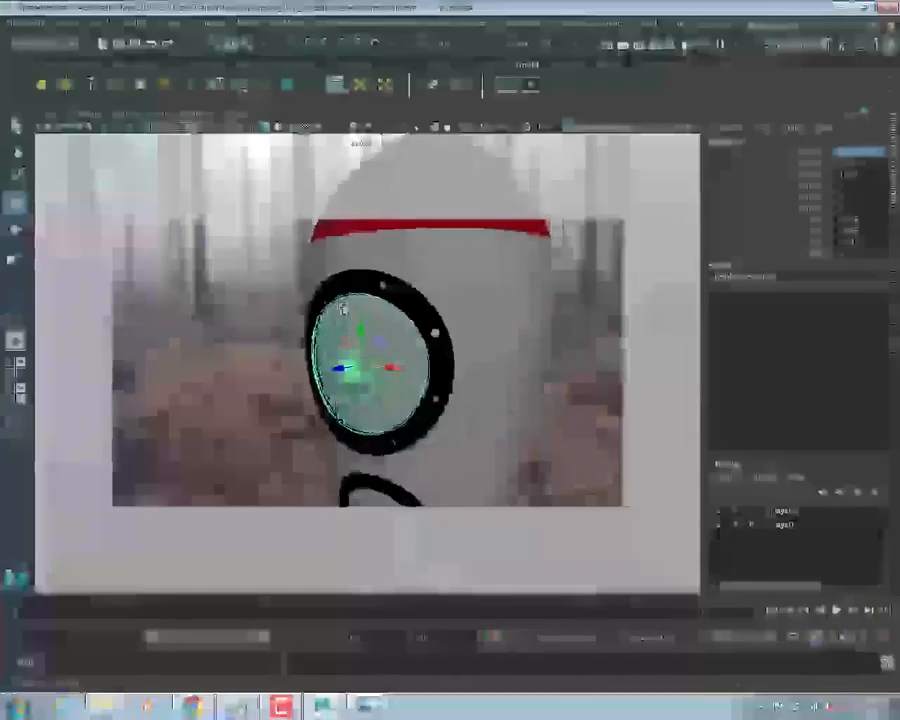
left_click(568, 287)
right_click_drag(568, 287, 445, 327, "alt")
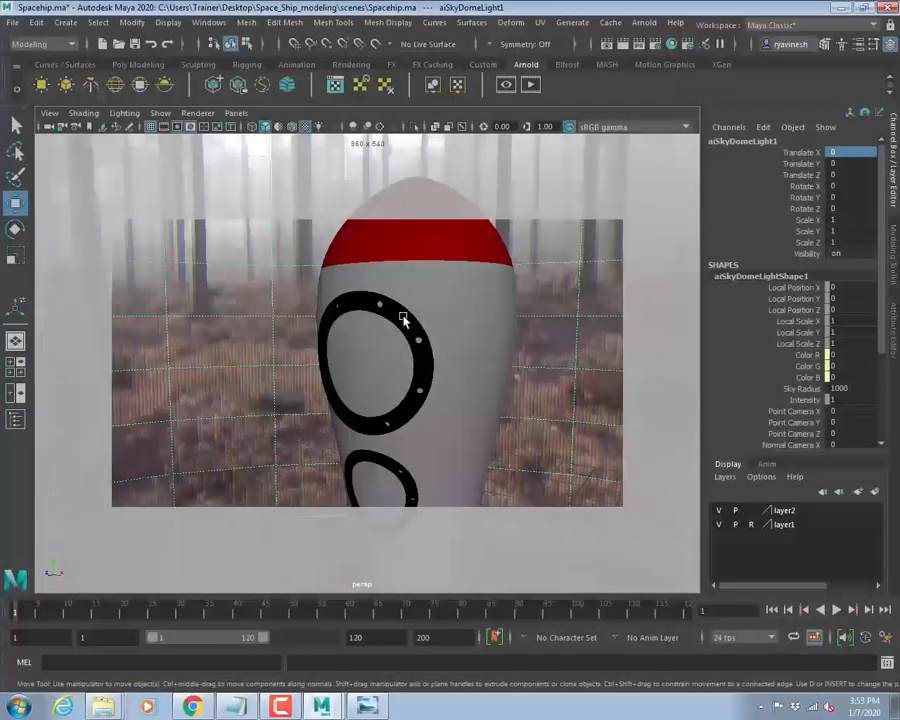
- Scrub the timeline to check the upper porthole ring for animation, and step back and forth through the edit history
left_click(414, 318)
left_click_drag(30, 615, 2, 612)
key("ctrl+z")
key("ctrl+z")
key("ctrl+z")
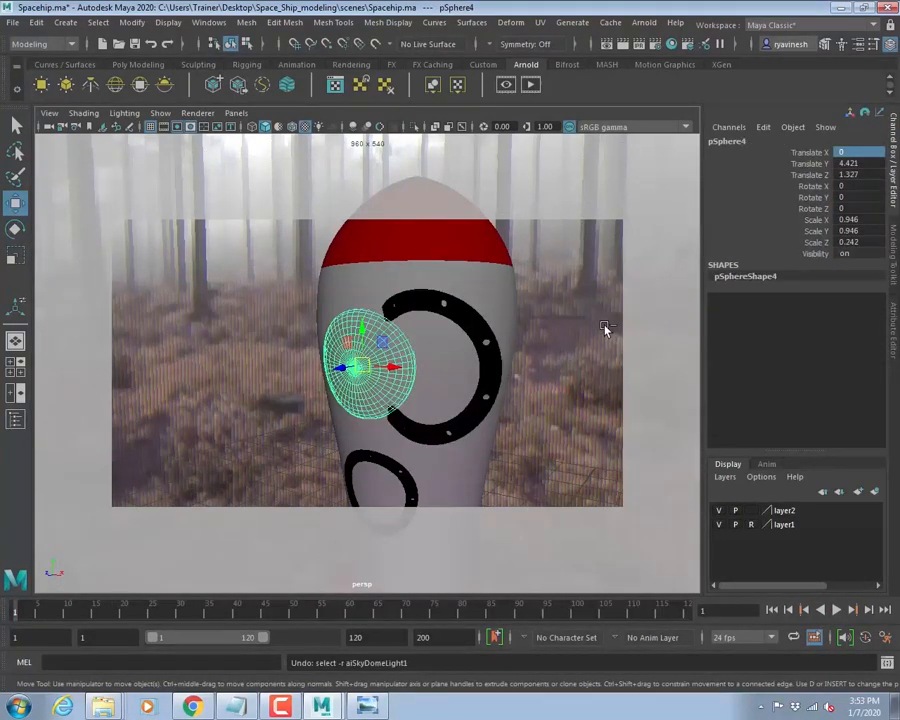
key("shift+z")
key("shift+z")
key("shift+z")
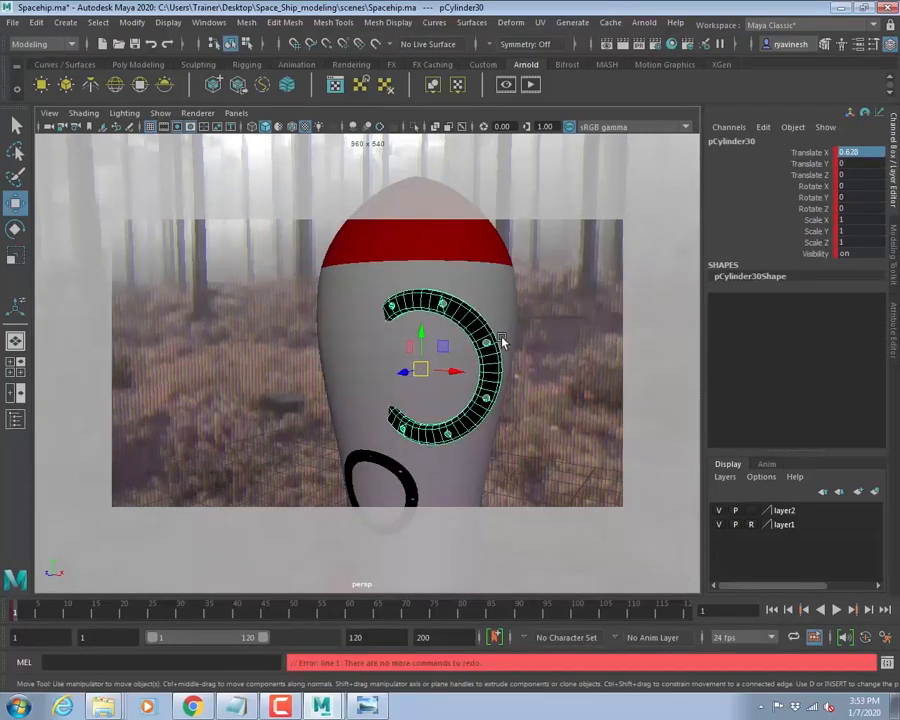
- Delete the animation keys from all of the upper porthole ring's channels, from Translate X through Visibility
left_click_drag(808, 152, 816, 253)
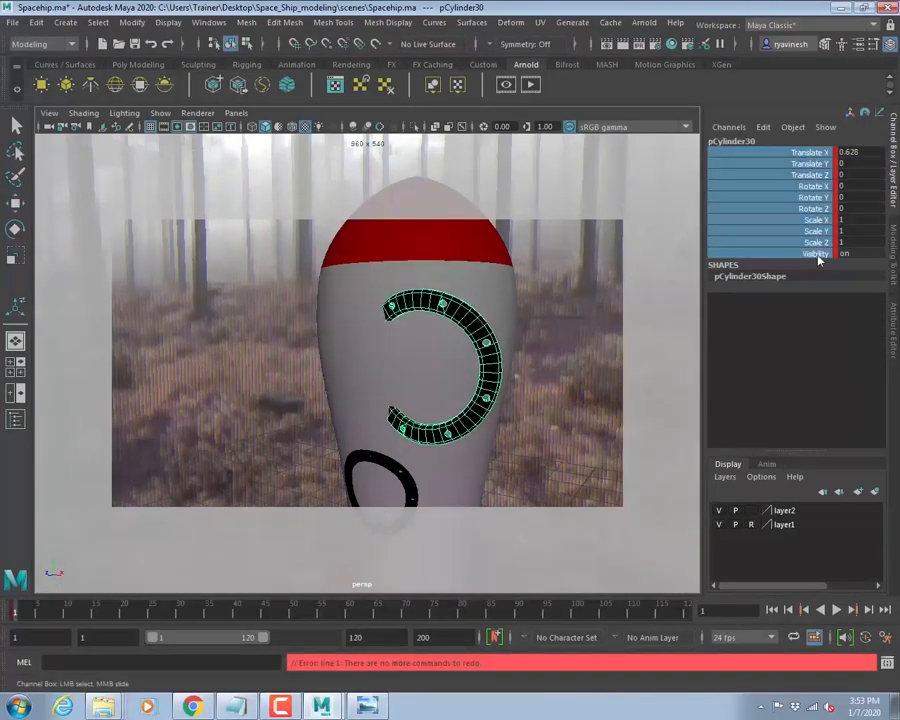
right_click(810, 236)
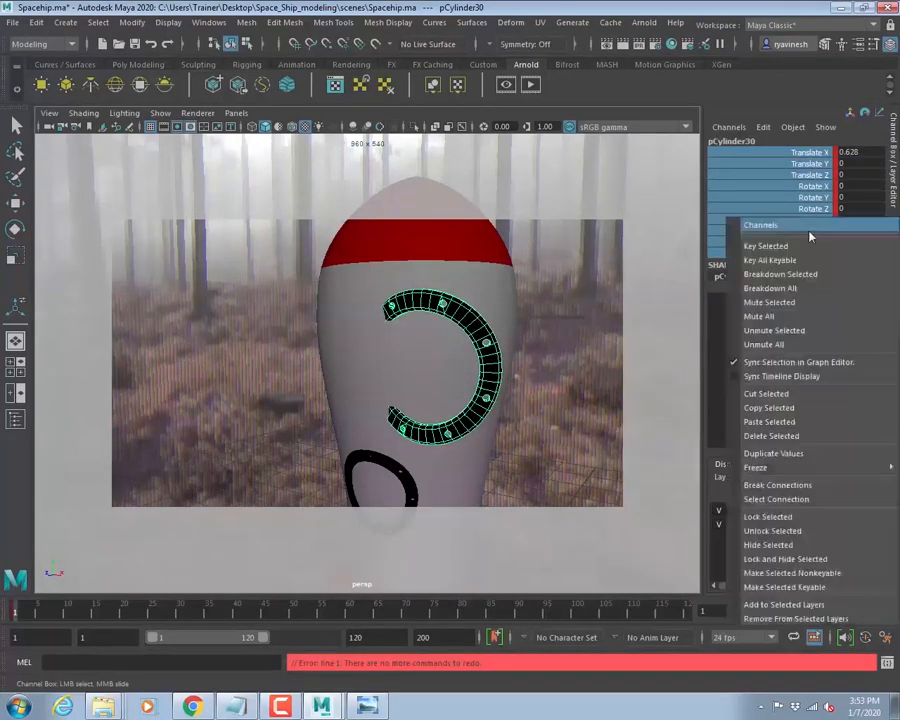
left_click(775, 436)
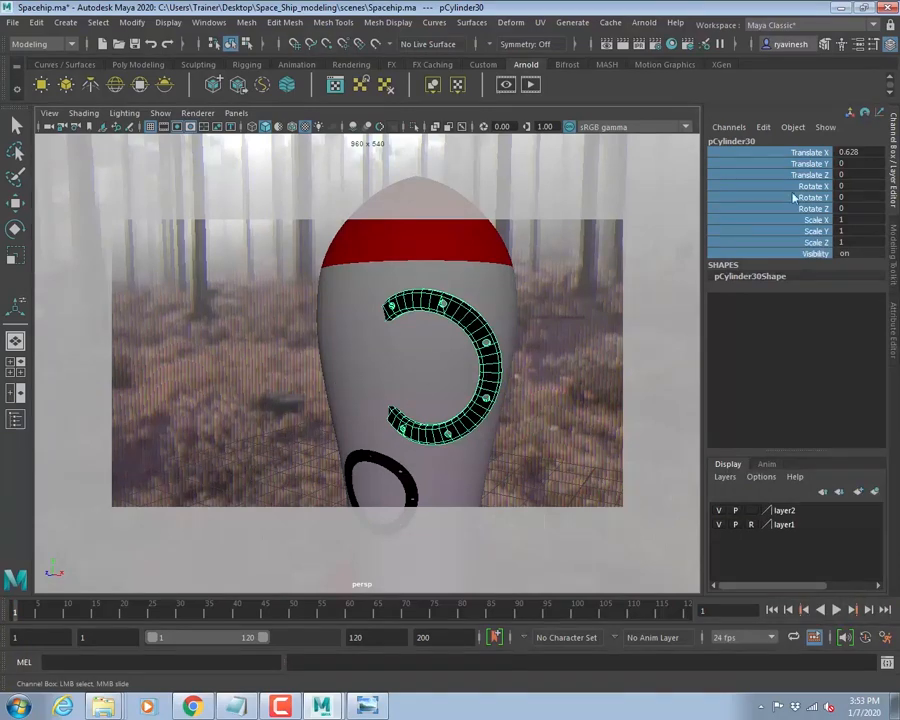
- Set the upper porthole ring's Translate X to 0 and check it against the glass from the side
left_click(850, 151)
type("0")
key("Return")
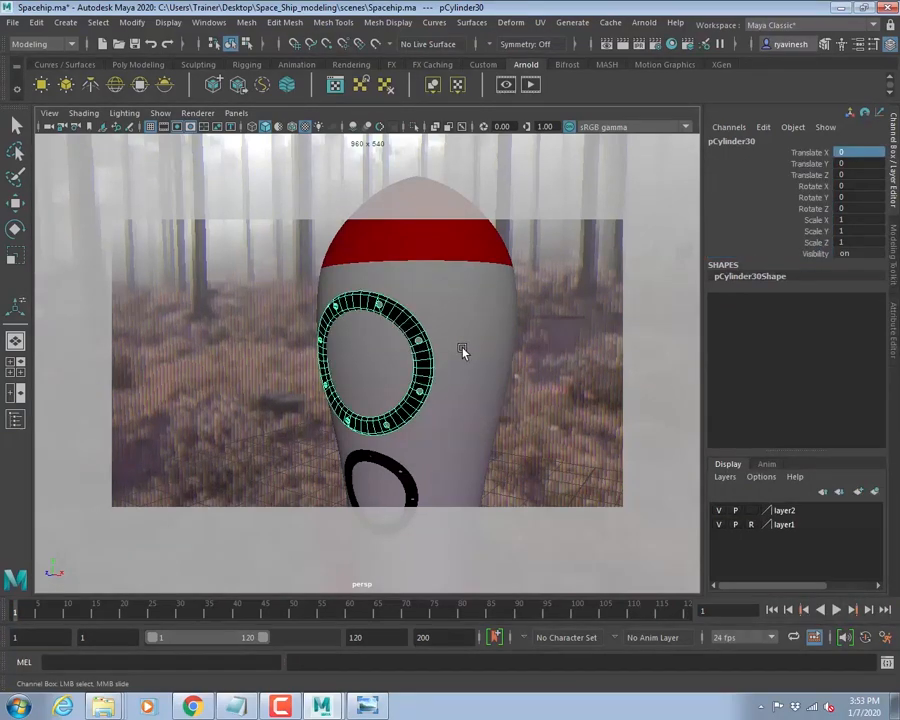
left_click_drag(482, 348, 412, 334, "alt")
left_click(373, 364)
key("w")
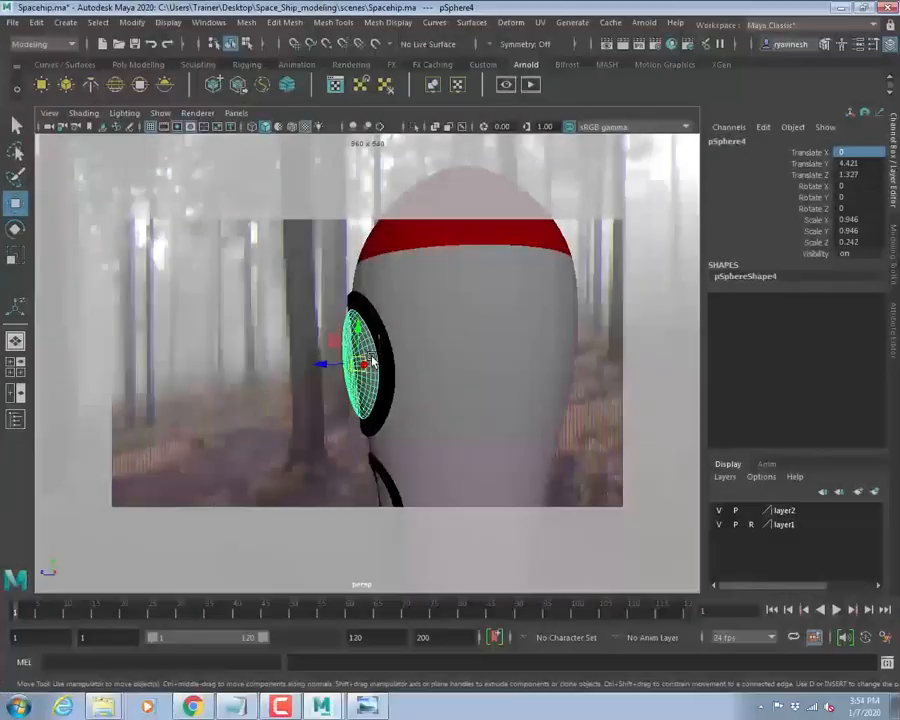
- Frame the rocket almost straight from the front and key the perspective camera at frame 1
left_click_drag(508, 399, 376, 374, "alt")
left_click(376, 374)
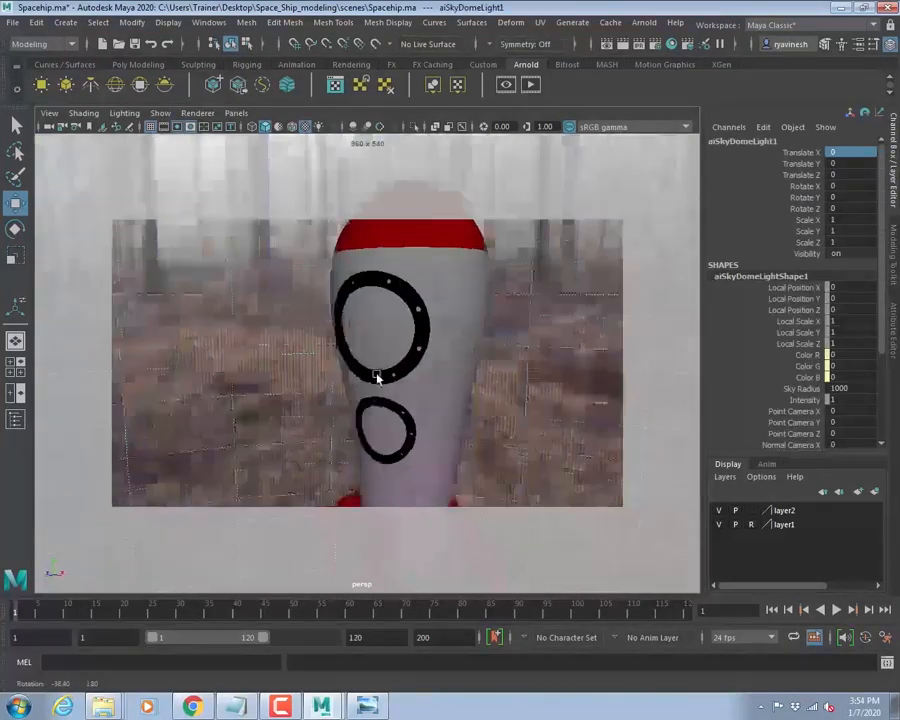
middle_click_drag(391, 373, 382, 380, "alt")
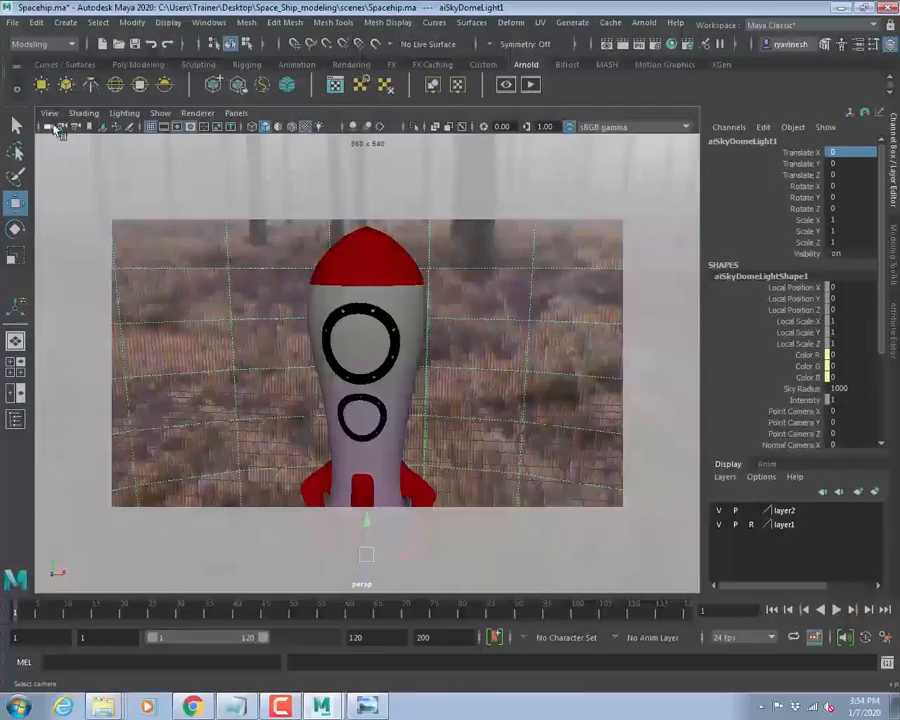
left_click(51, 126)
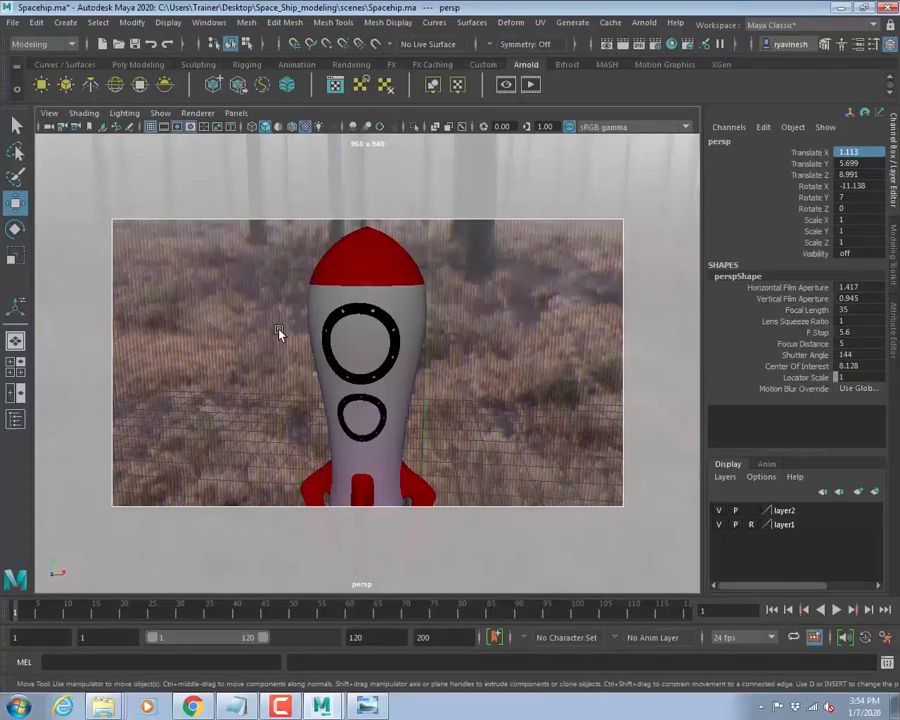
key("s")
- Key the perspective camera at frame 5 in a view orbited to a Rotate Y of about 36.6, and return to frame 1
left_click(39, 612)
left_click_drag(428, 416, 387, 414, "alt")
key("s")
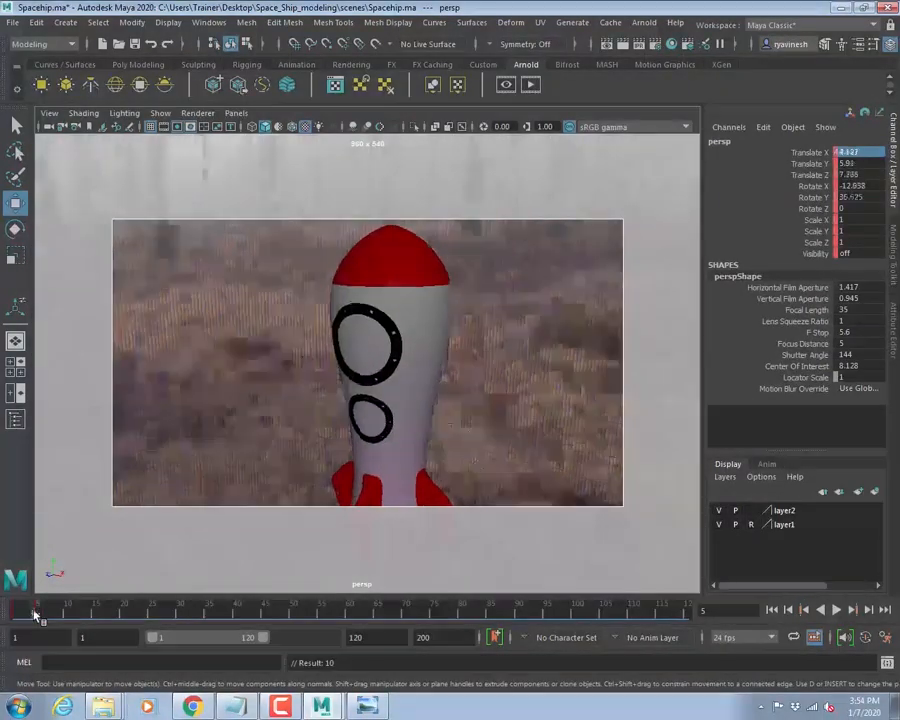
left_click_drag(35, 613, 8, 596)
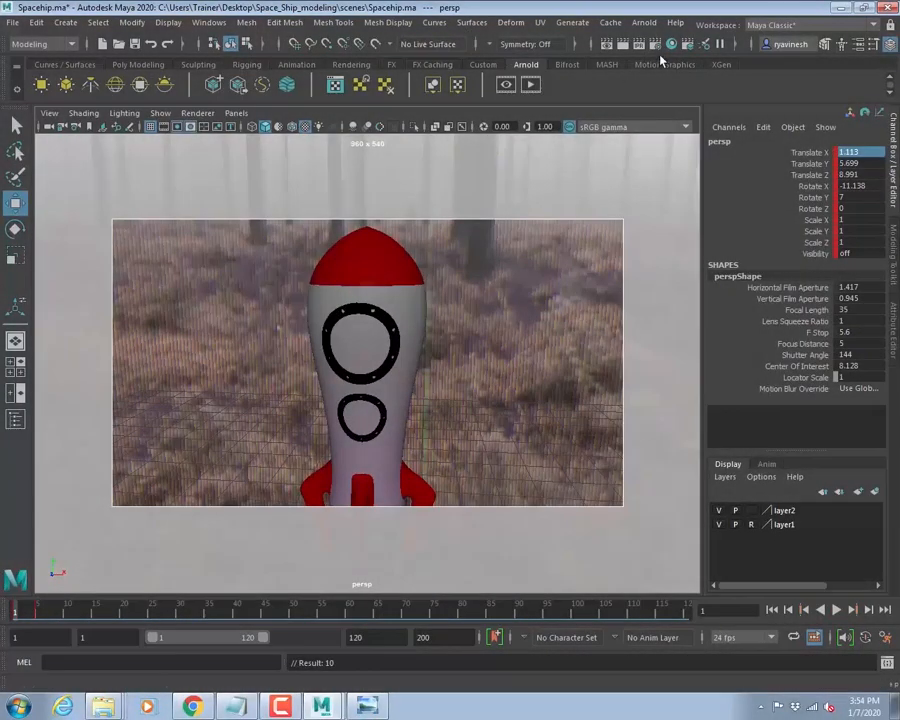
- Set the rendered output's image format to jpeg in the common render settings
left_click(655, 45)
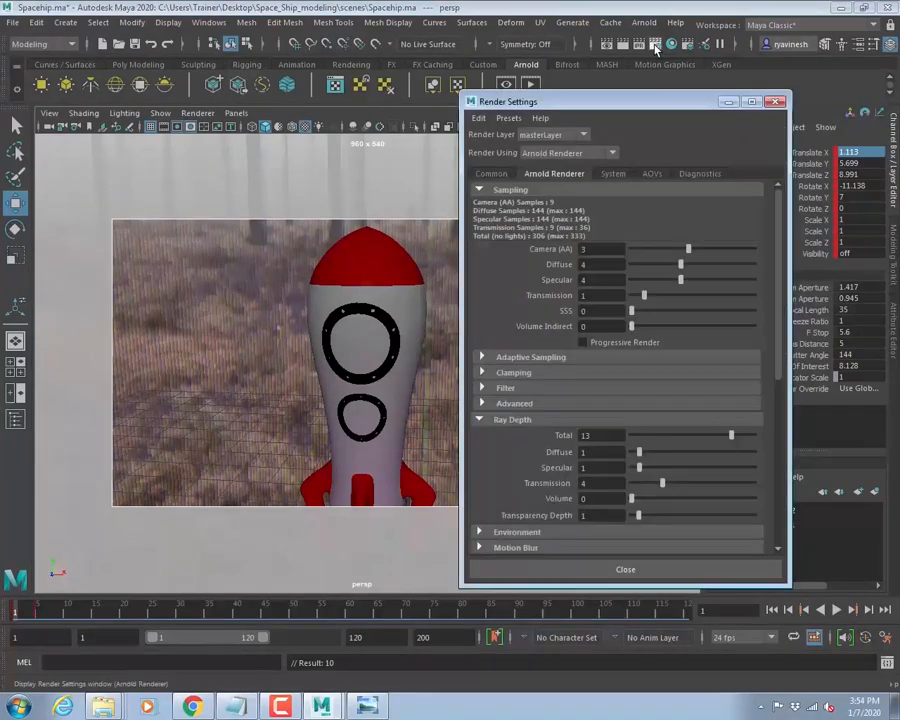
left_click(486, 175)
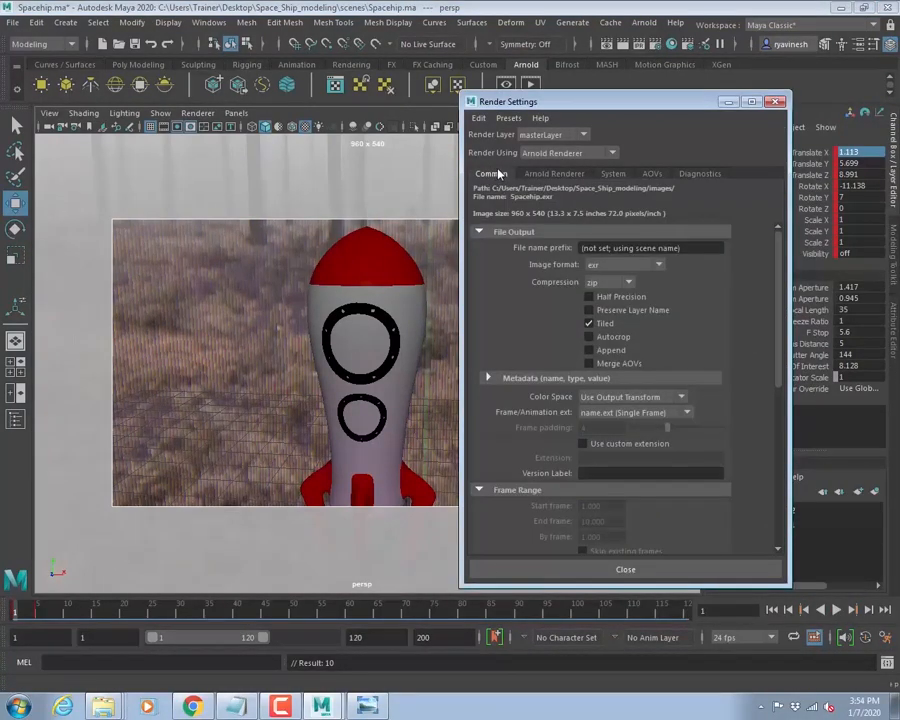
left_click(604, 266)
left_click(610, 283)
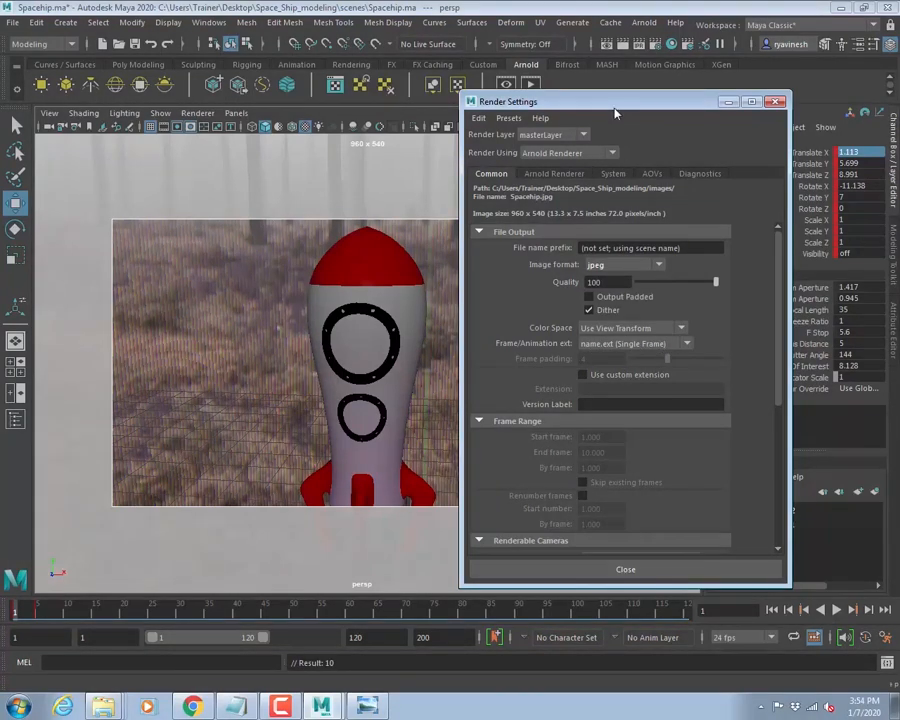
left_click_drag(605, 101, 593, 71)
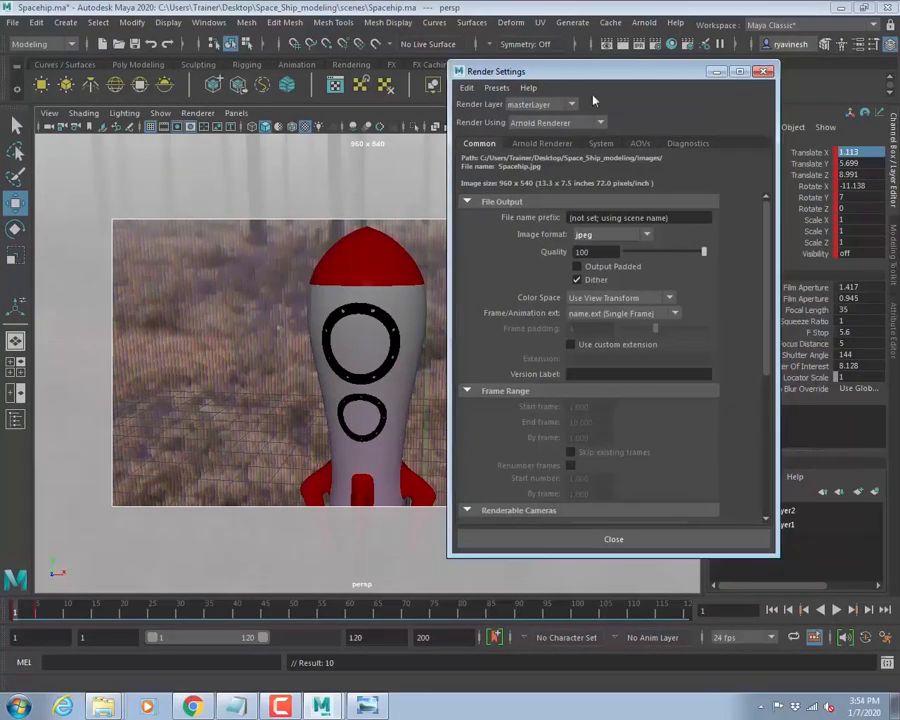
- Set the render output to numbered frames with the name.#.ext naming and an end frame of 5
left_click(594, 314)
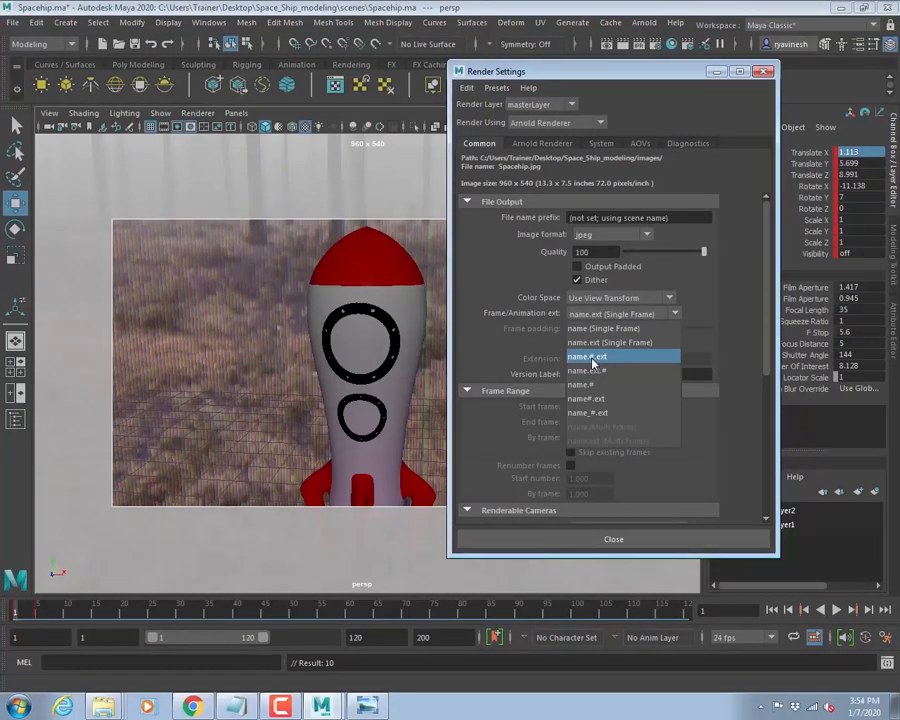
left_click(594, 358)
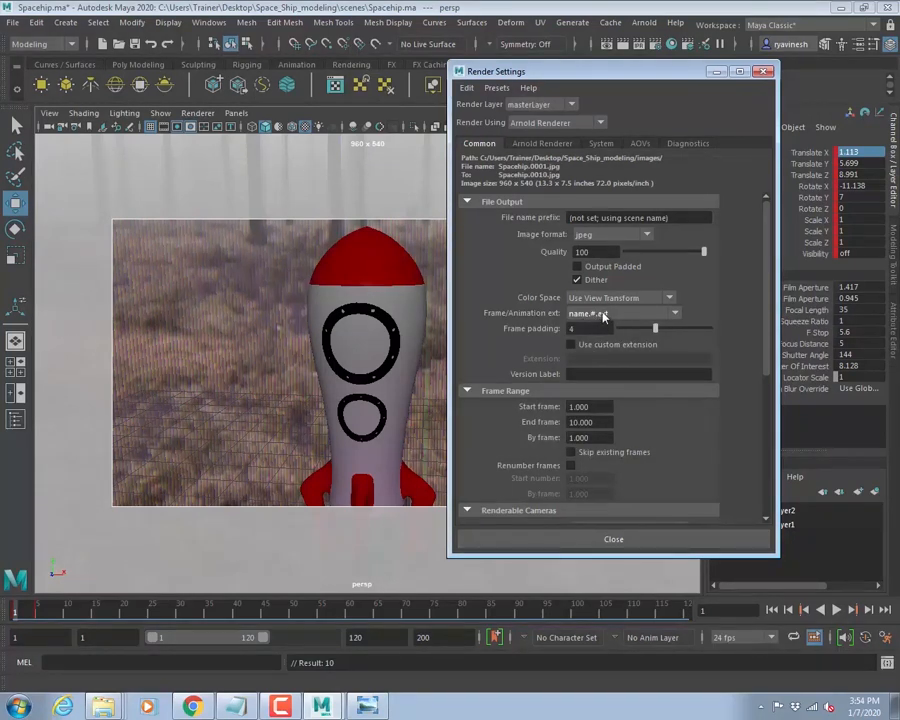
left_click(609, 421)
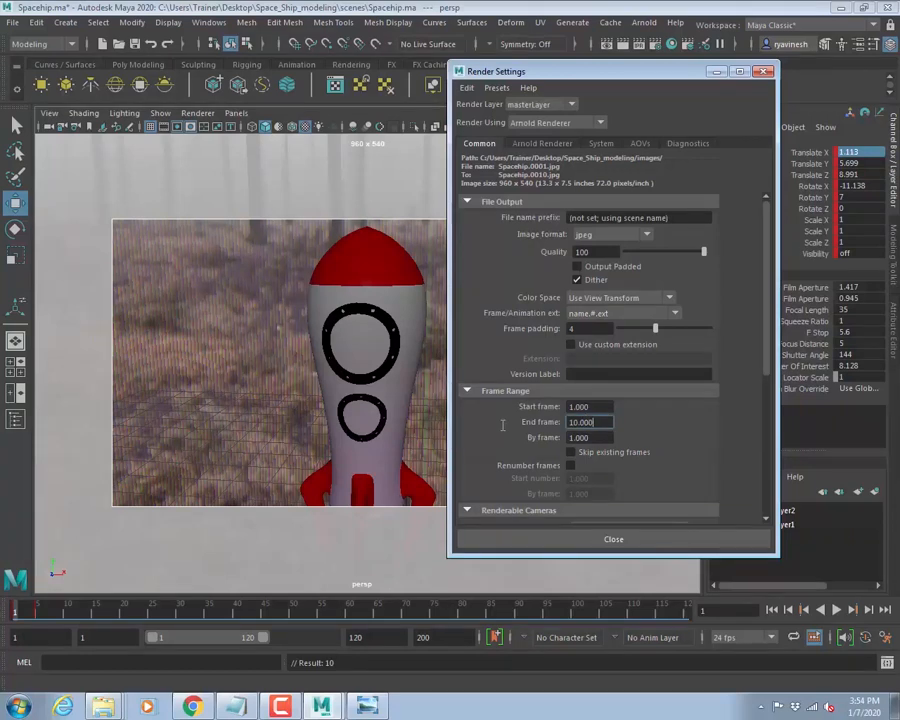
left_click_drag(590, 422, 524, 432)
type("5")
key("Return")
left_click(598, 422)
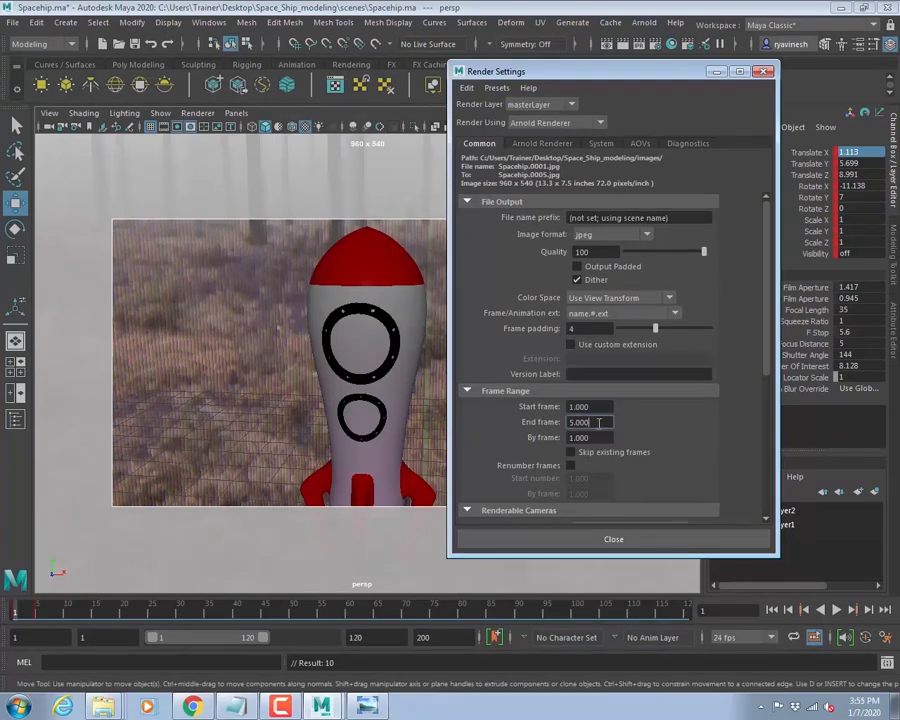
left_click_drag(598, 422, 515, 422)
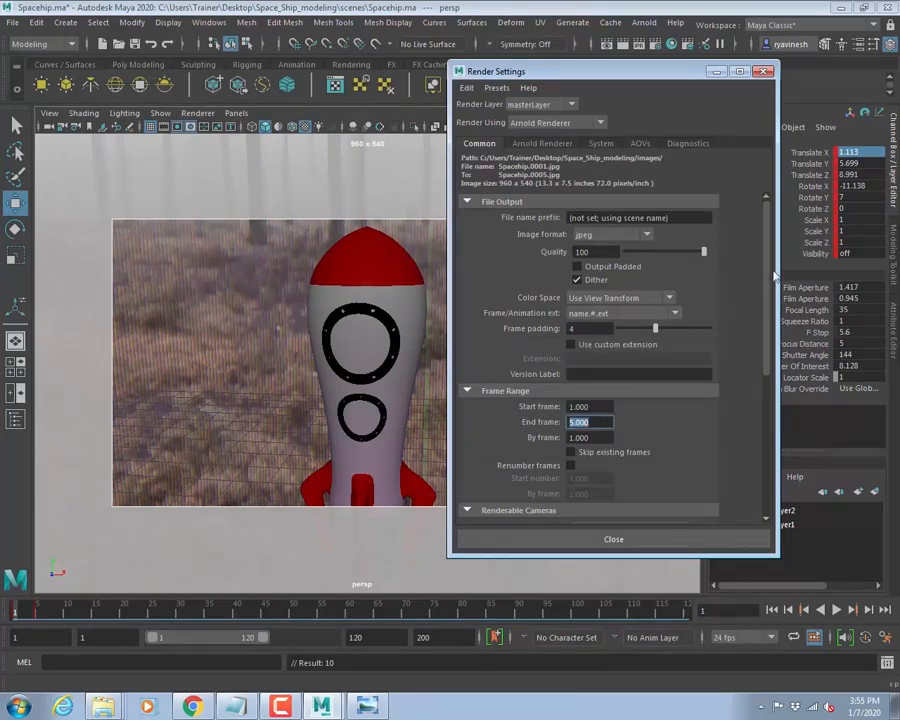
- Set a custom render size of 640 by 360 pixels, leaving the width/height ratio unlocked
left_click_drag(767, 259, 756, 373)
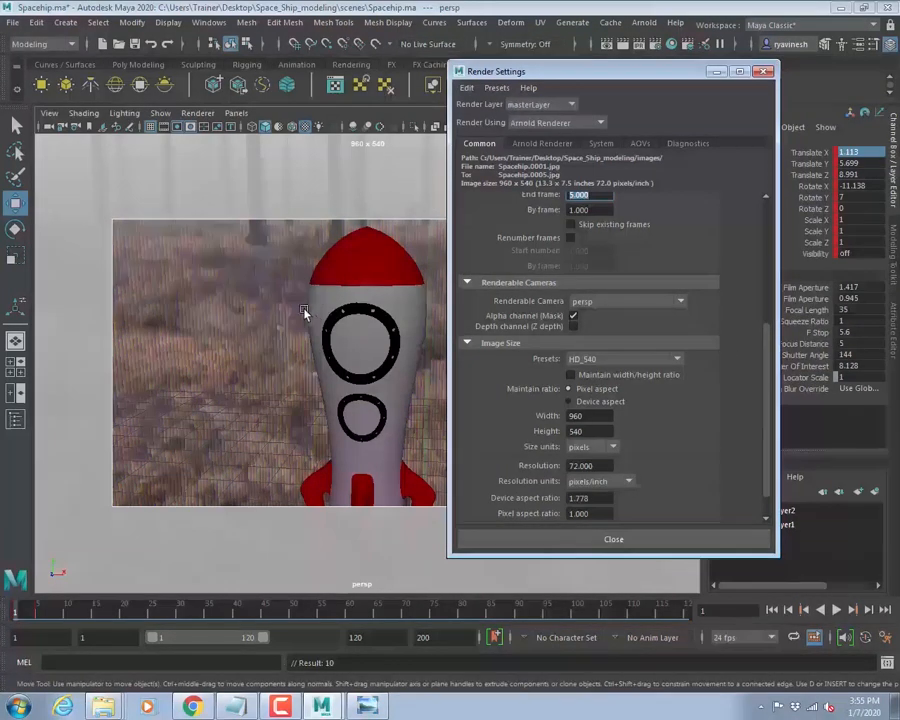
left_click(572, 315)
left_click(603, 360)
left_click(603, 361)
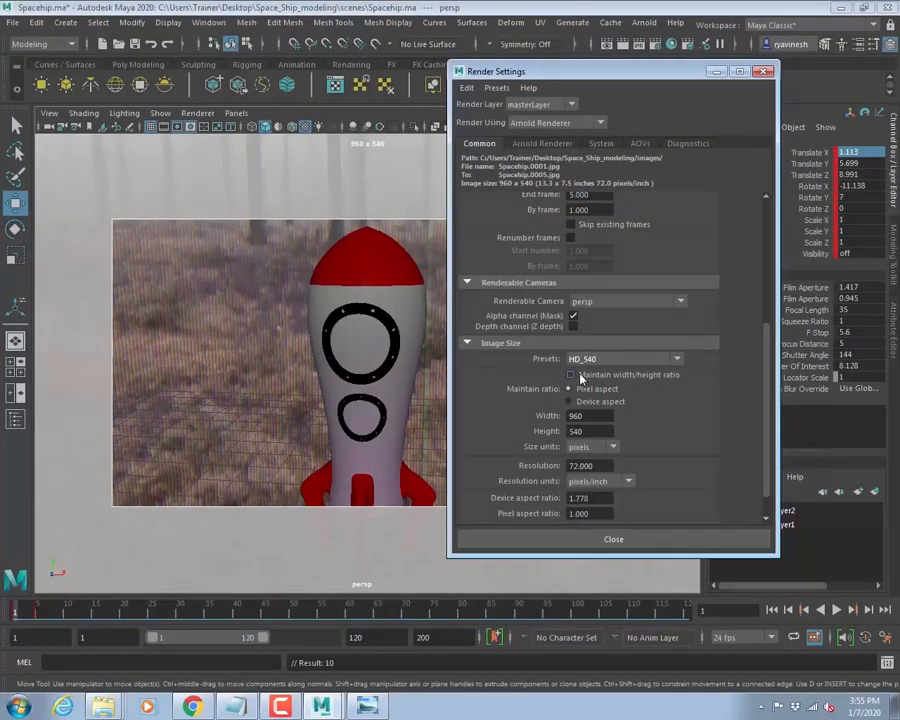
double_click(590, 418)
type("640")
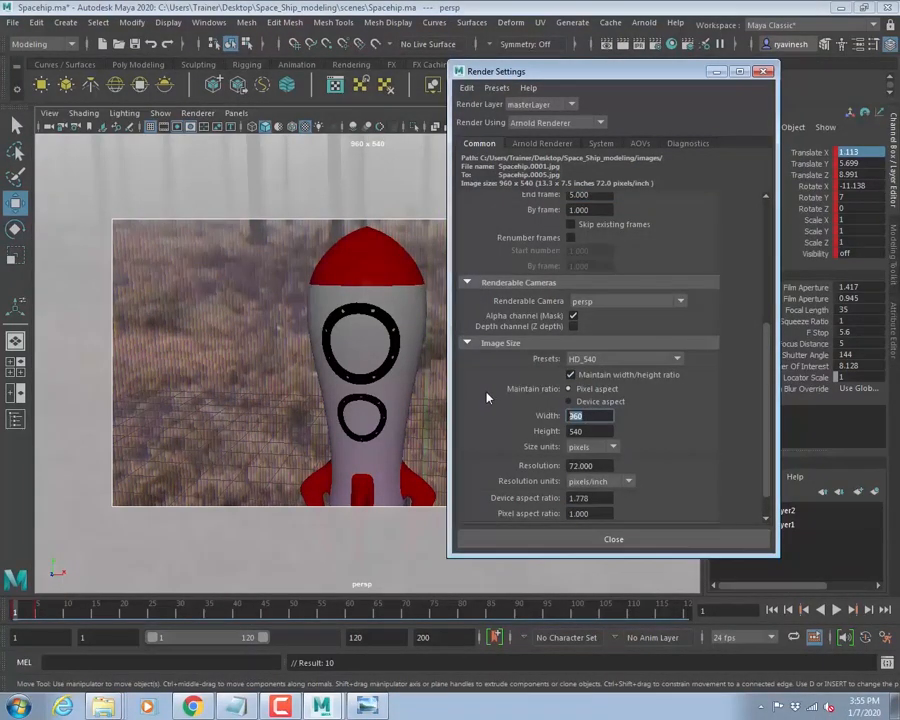
key("Tab")
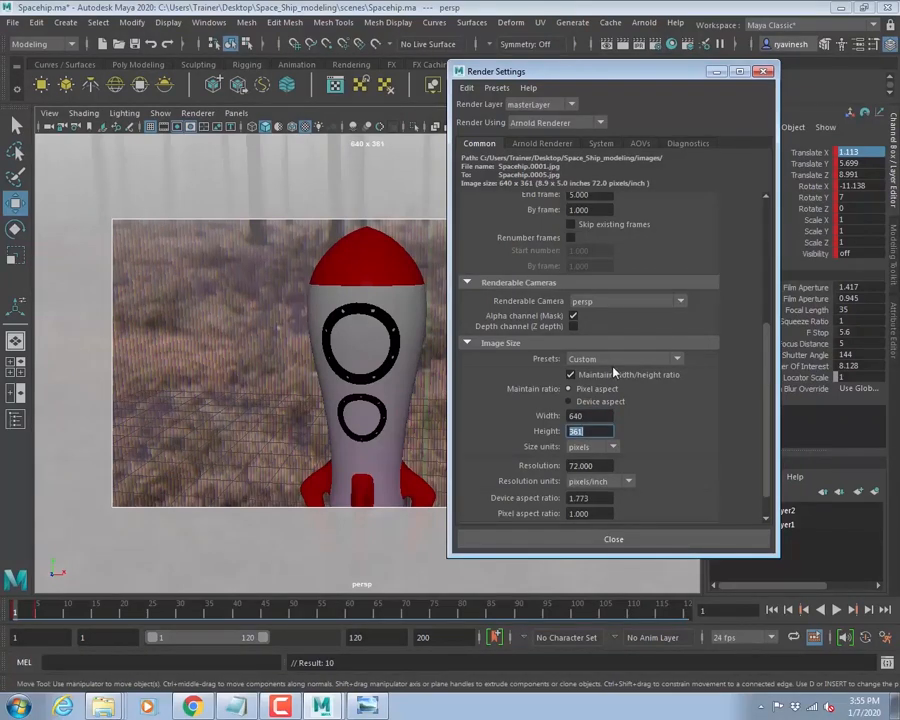
left_click(570, 374)
type("360")
key("Return")
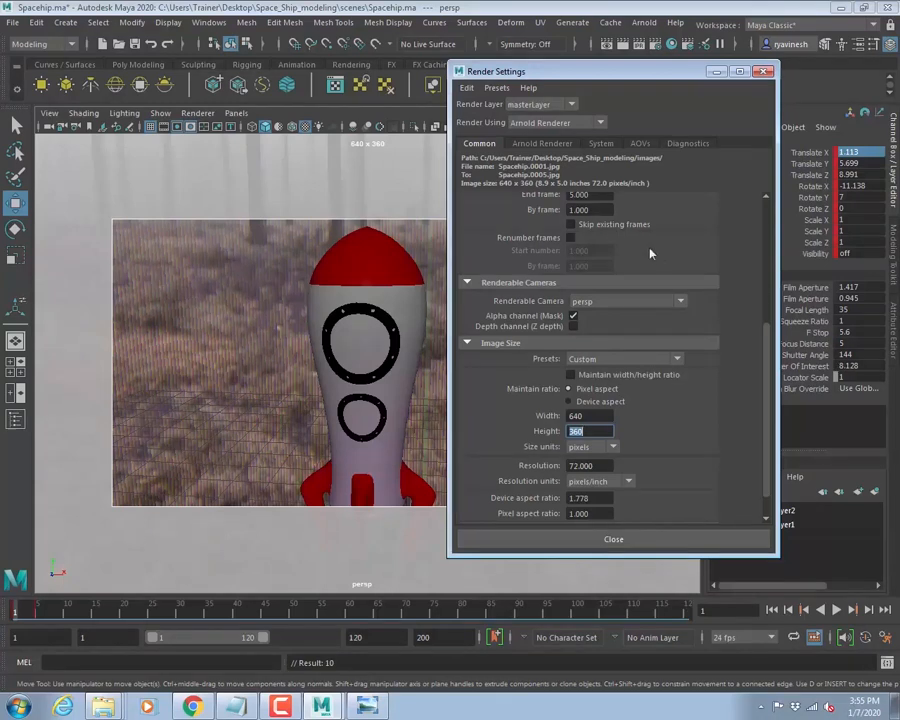
- Check the Arnold sampling settings before closing the render settings, and switch to the Rendering menu set
left_click(540, 144)
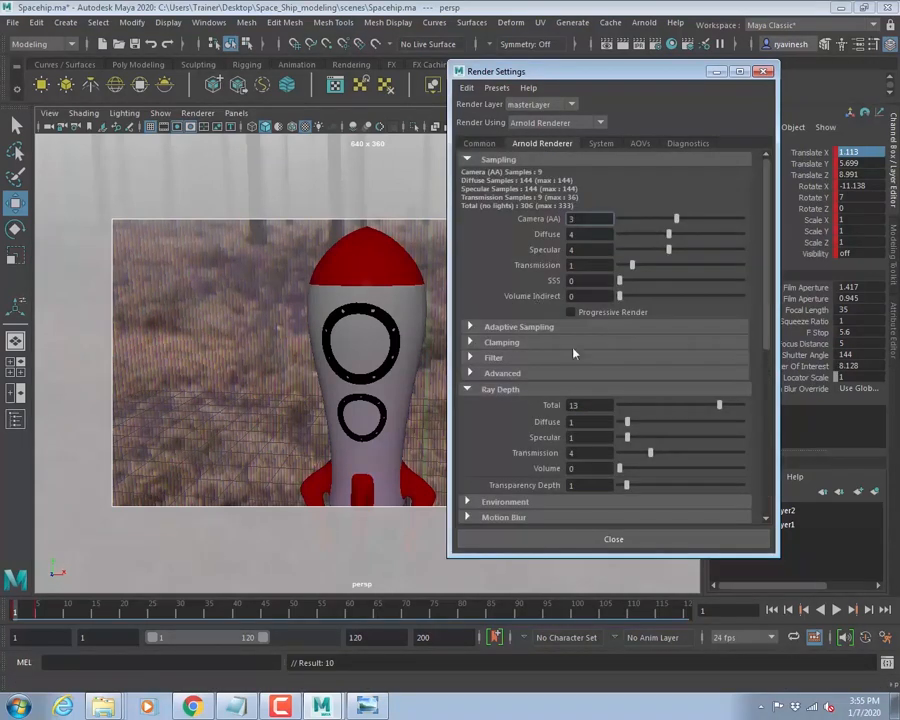
left_click(584, 541)
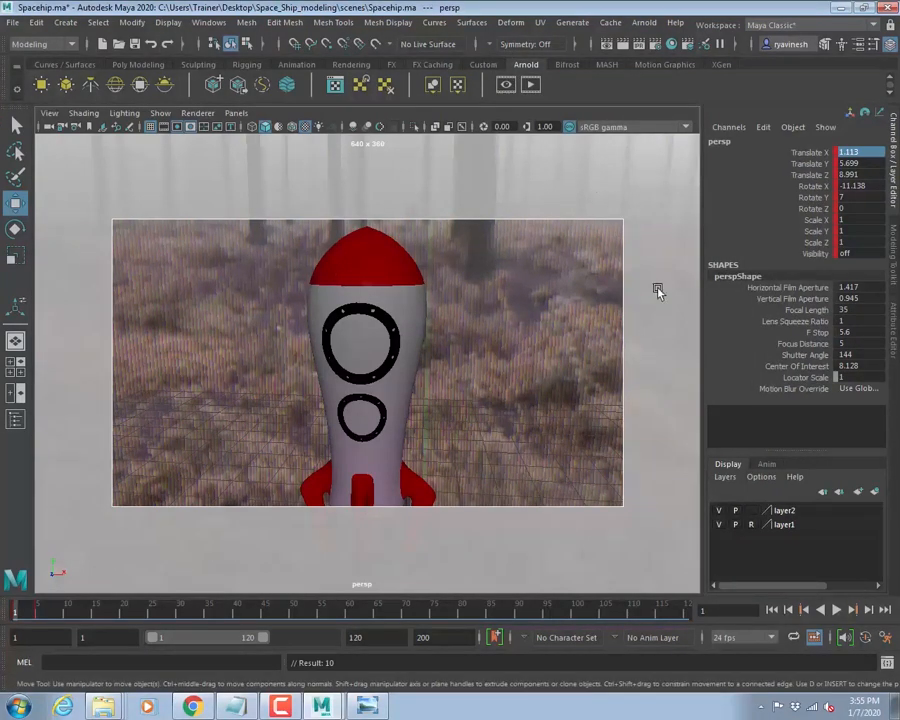
left_click(40, 44)
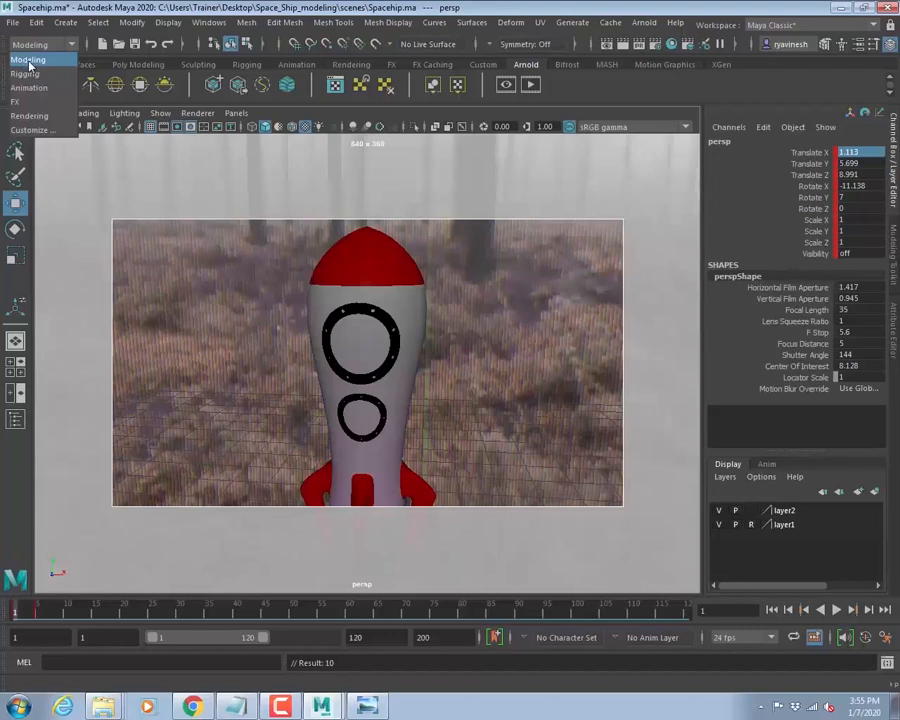
left_click(34, 116)
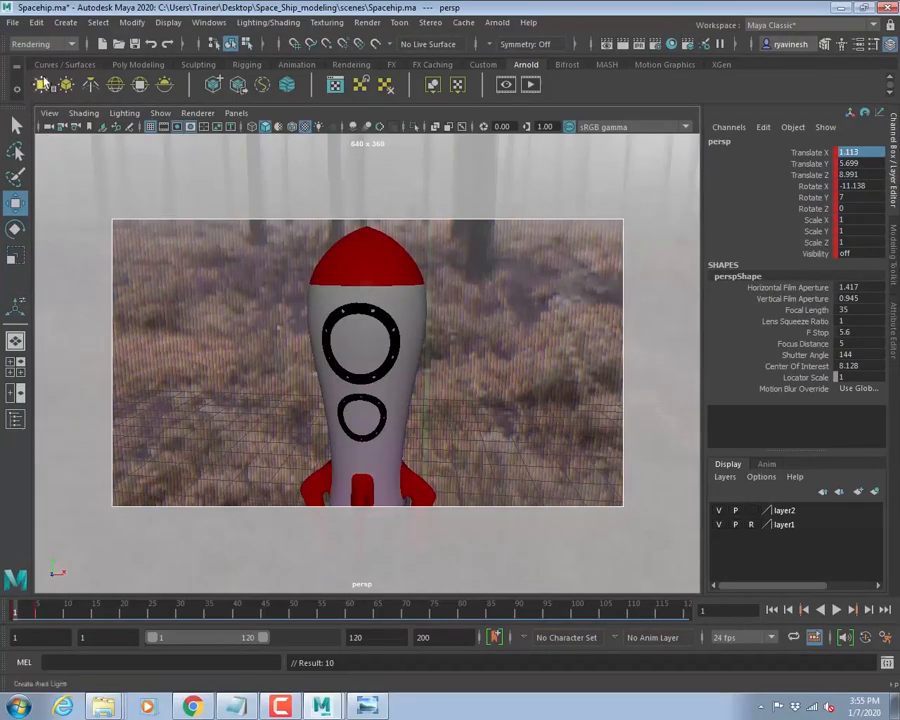
- Start a batch render of the camera sequence and allow Maya's access on public networks through the Windows Firewall
left_click(368, 23)
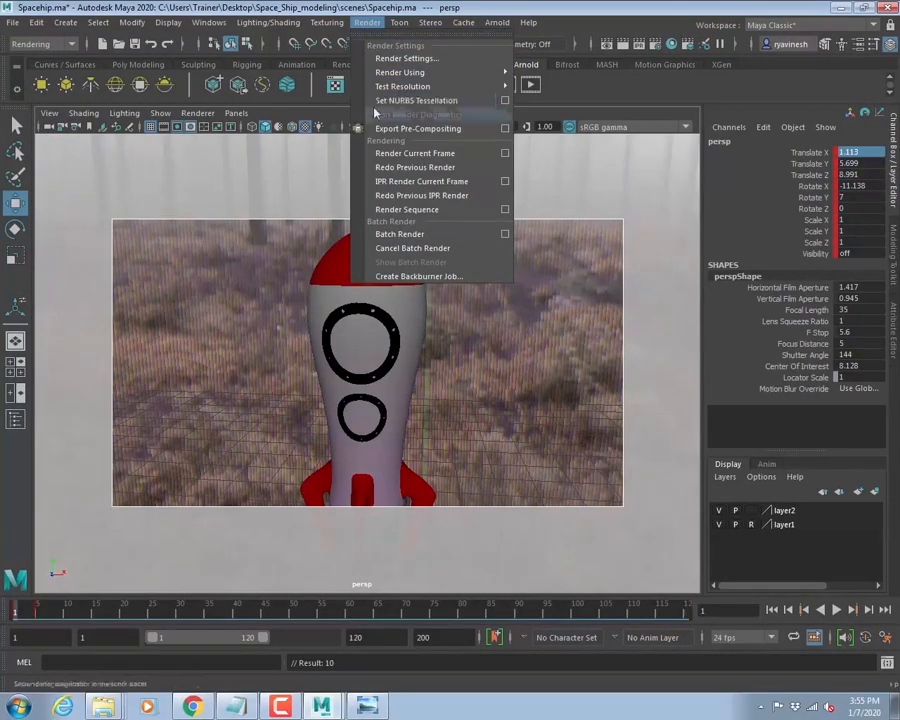
left_click(412, 236)
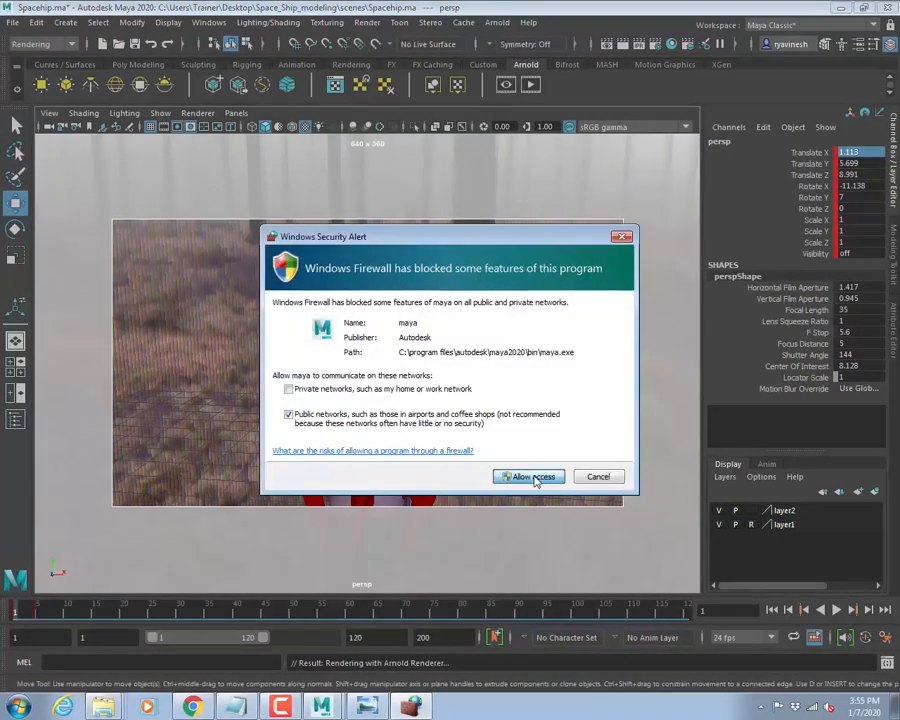
left_click(532, 478)
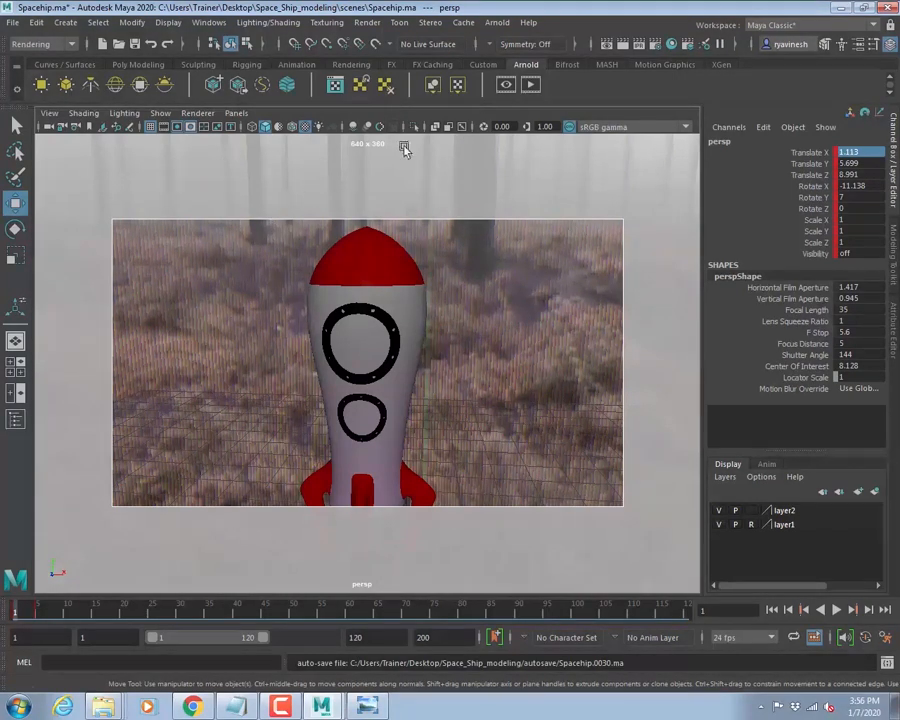
left_click(497, 22)
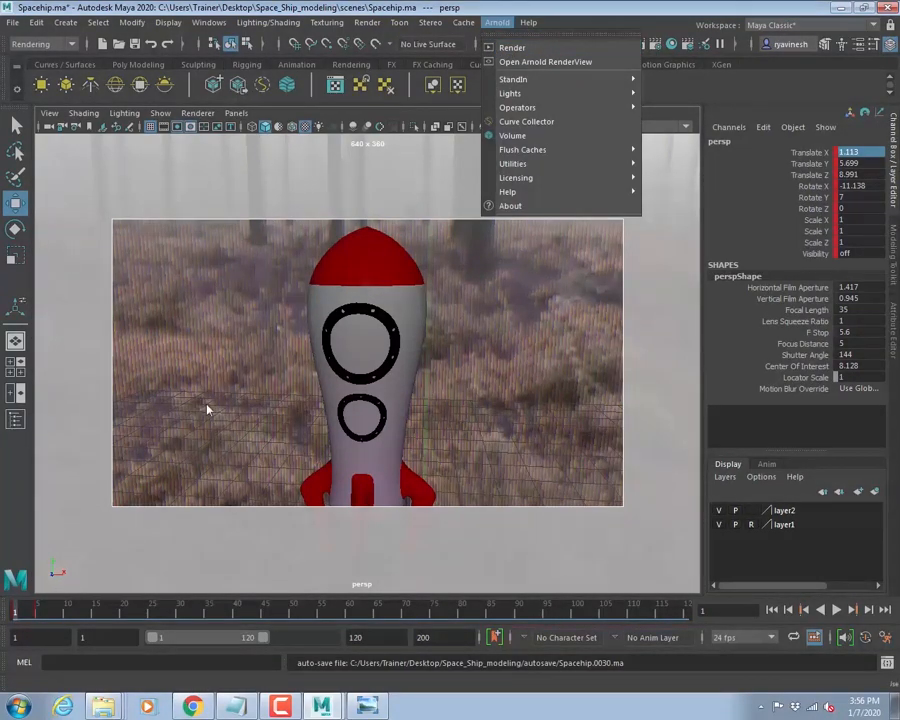
mouse_move(19, 611)
left_mouse_down()
mouse_move(51, 609)
mouse_move(17, 611)
left_mouse_up()
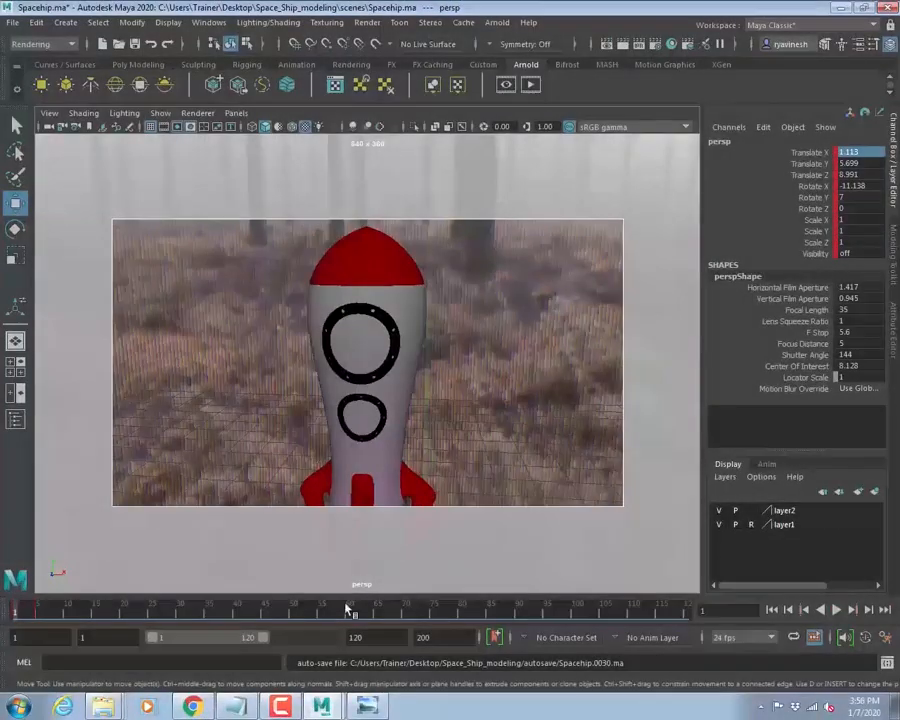
- Open Windows Task Manager and sort the running processes by CPU and by memory to examine the mayabatch.exe load
right_click(469, 712)
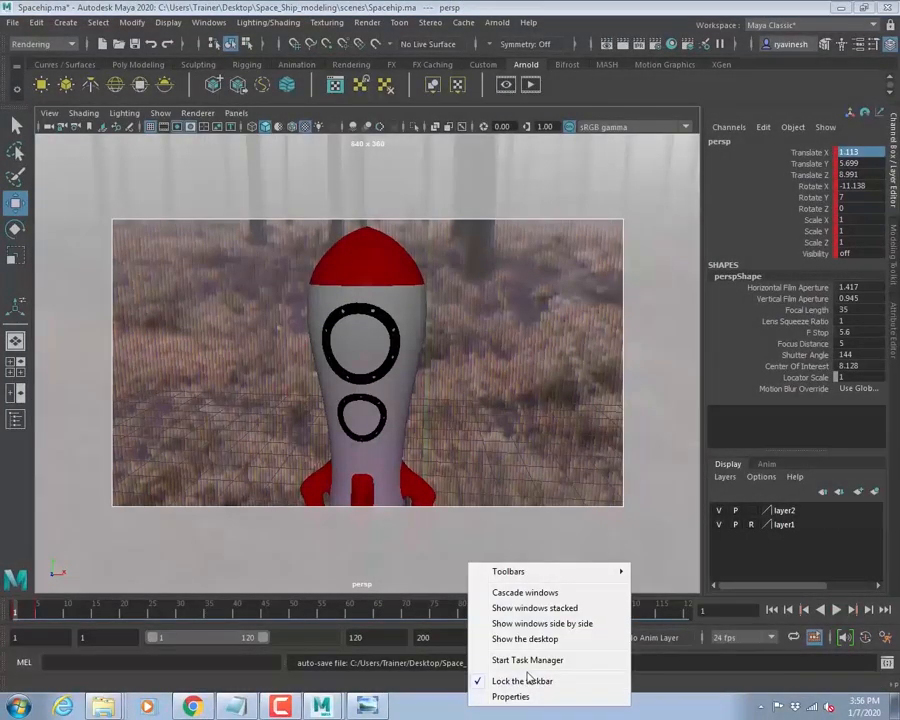
left_click(527, 665)
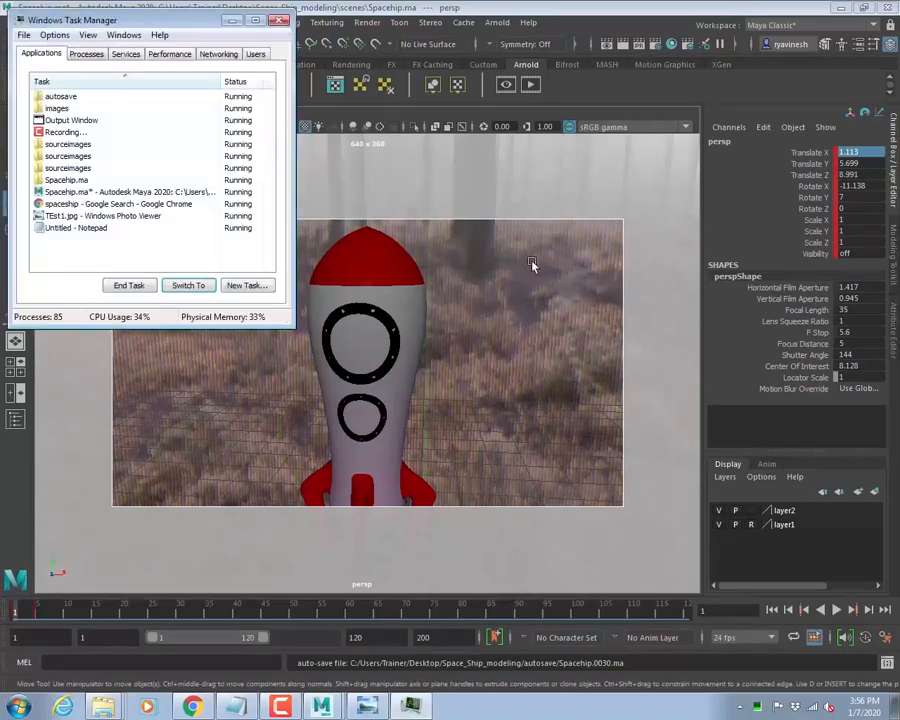
left_click(86, 54)
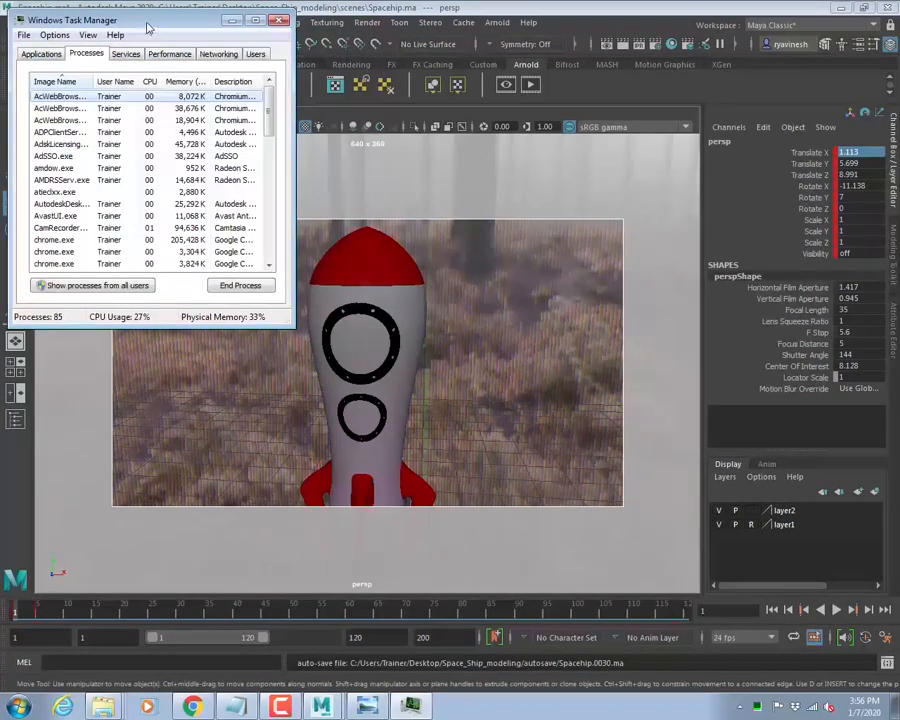
left_click_drag(106, 20, 457, 111)
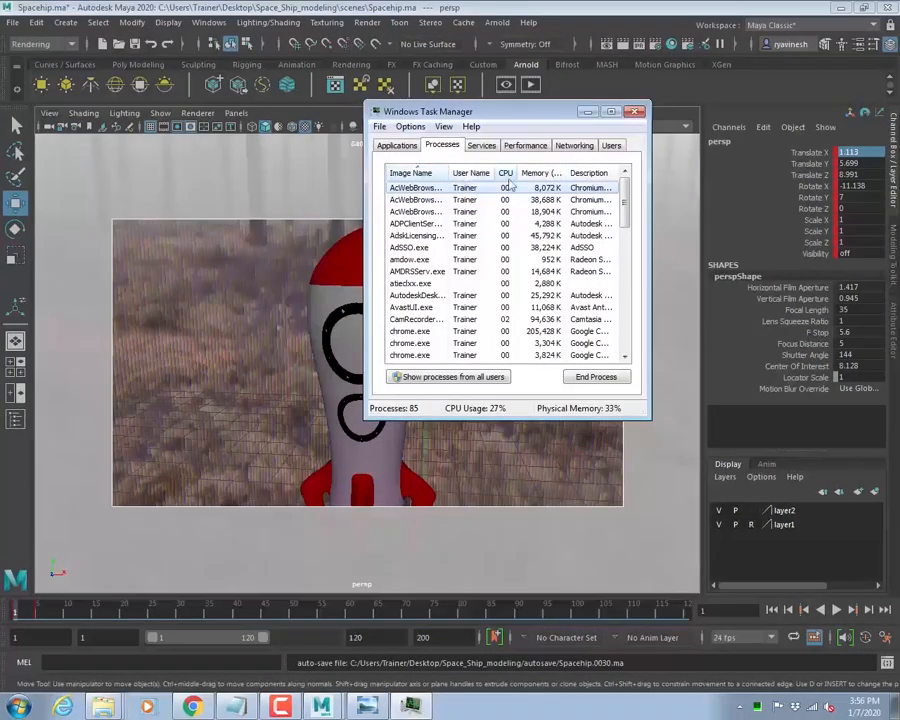
left_click(503, 173)
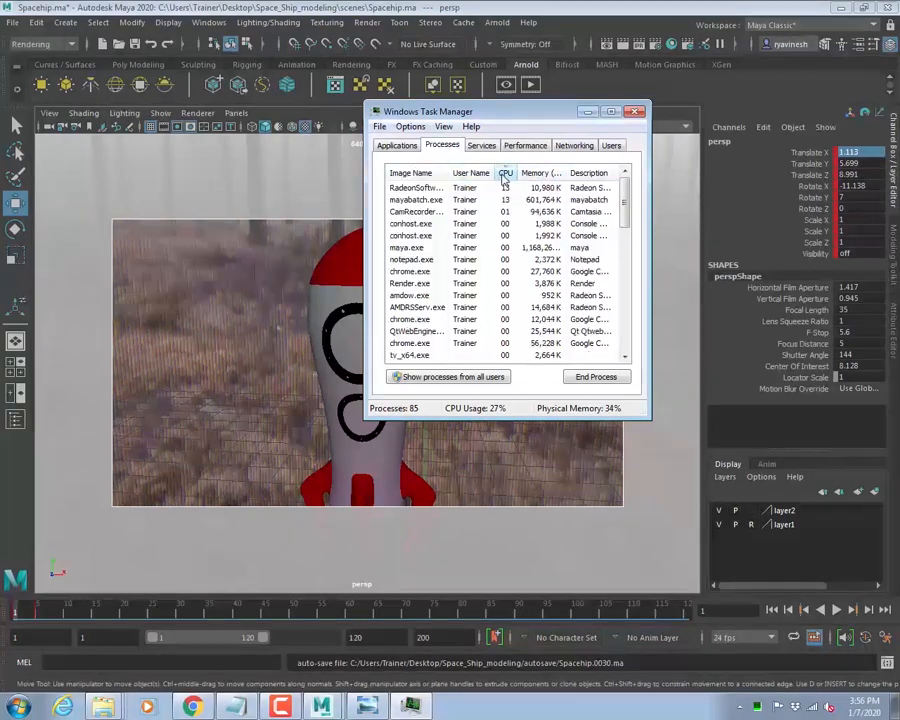
left_click_drag(492, 173, 515, 174)
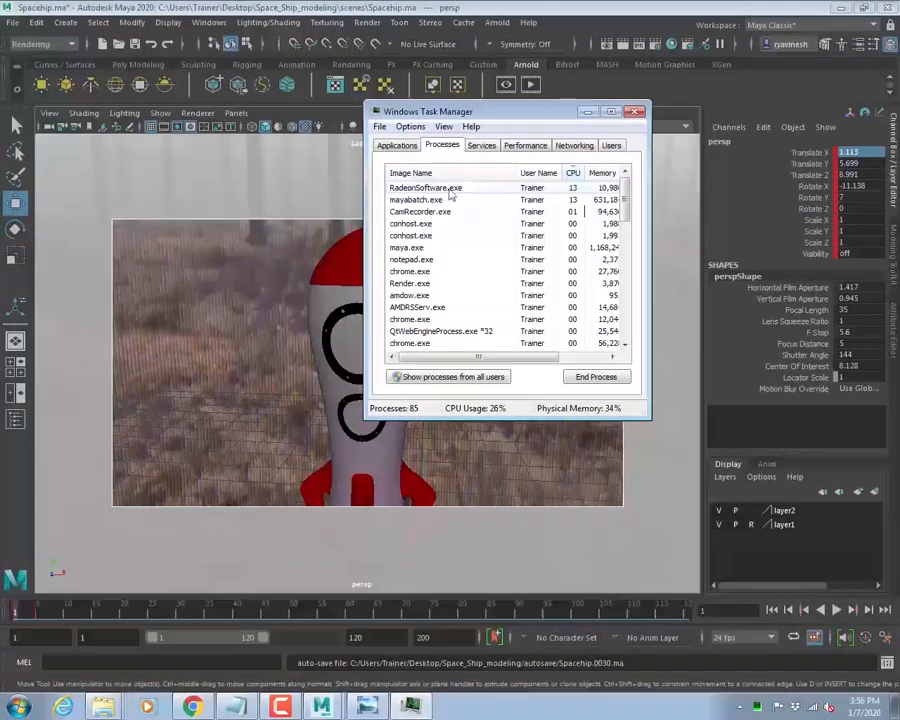
left_click(428, 202)
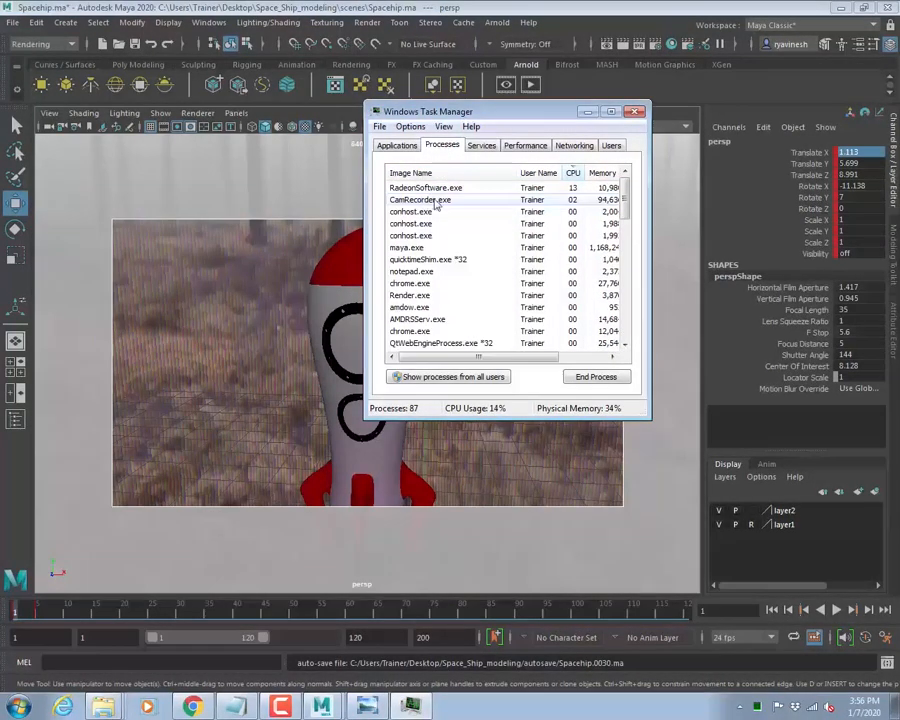
left_click(601, 173)
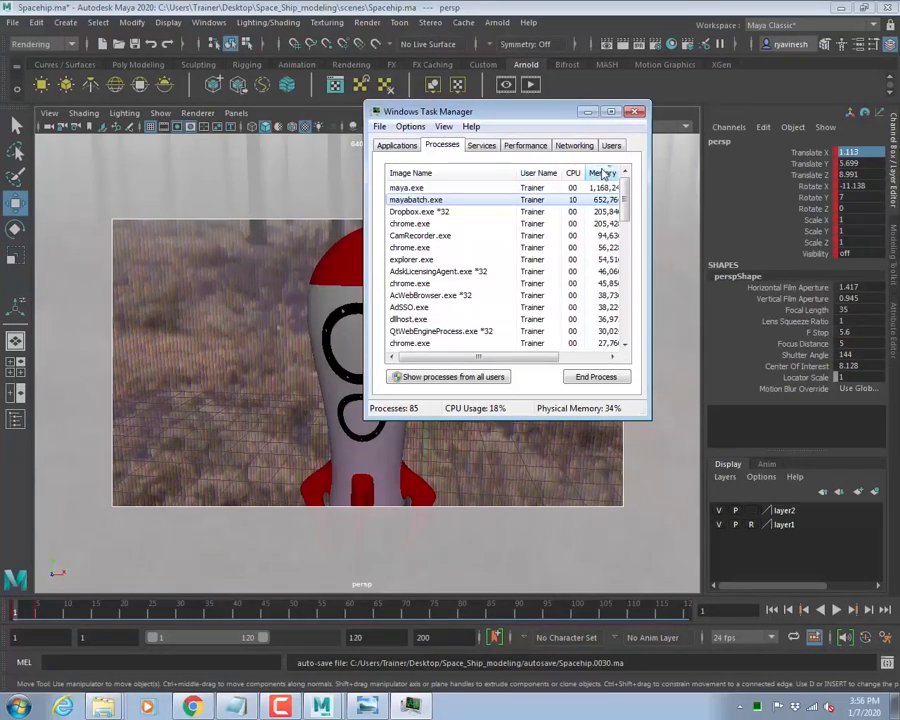
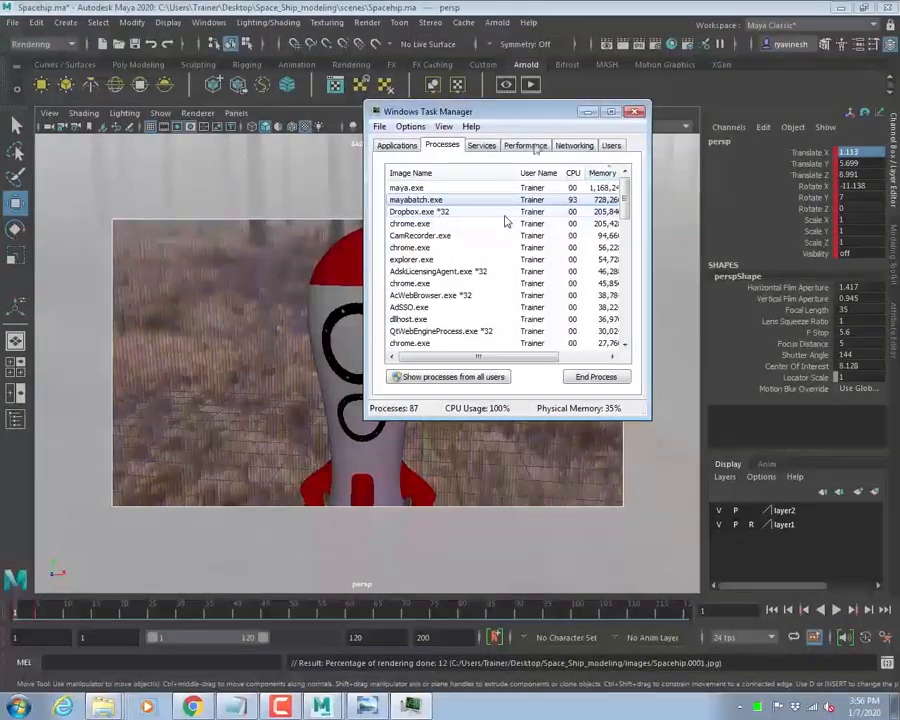
- Check the CPU and memory usage graphs in Task Manager while the batch render runs
left_click(534, 148)
left_click(443, 147)
left_click(520, 147)
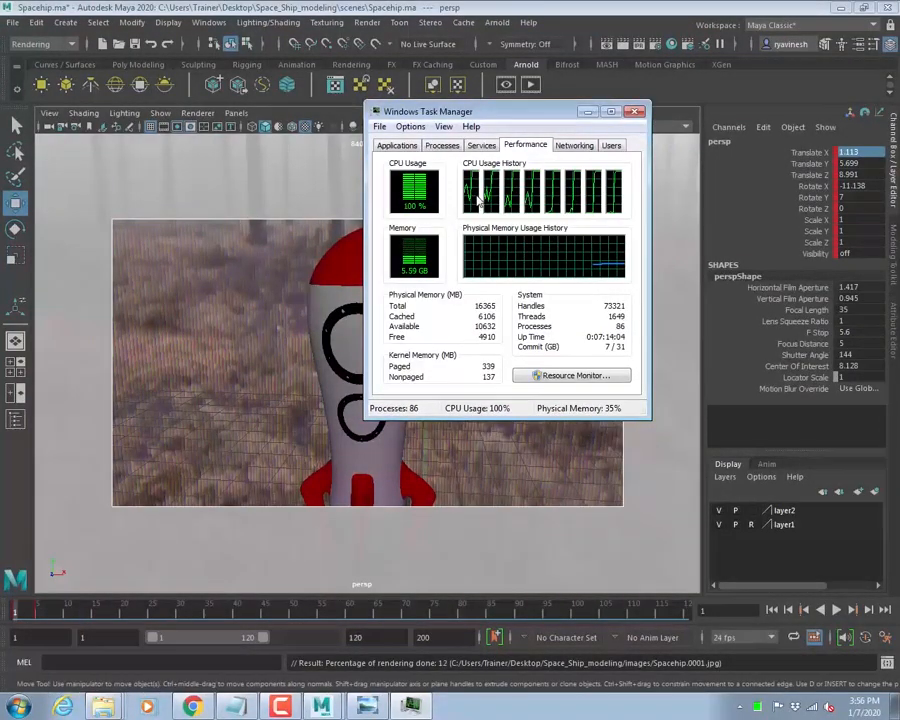
- Switch to the project's images folder to check the rendered frames, return to Maya and close Task Manager
left_click(100, 692)
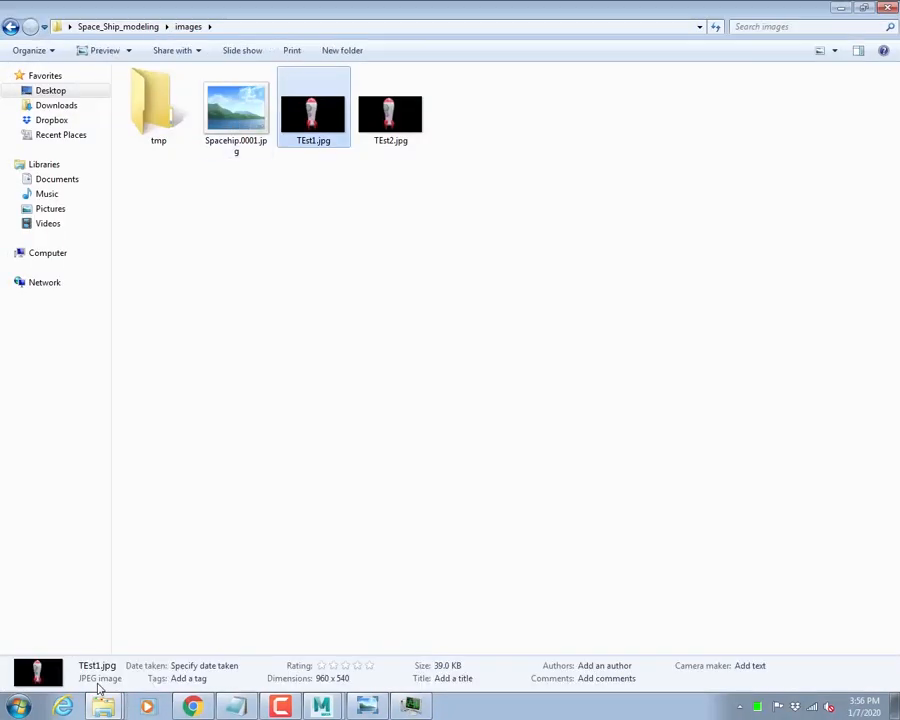
left_click(233, 115)
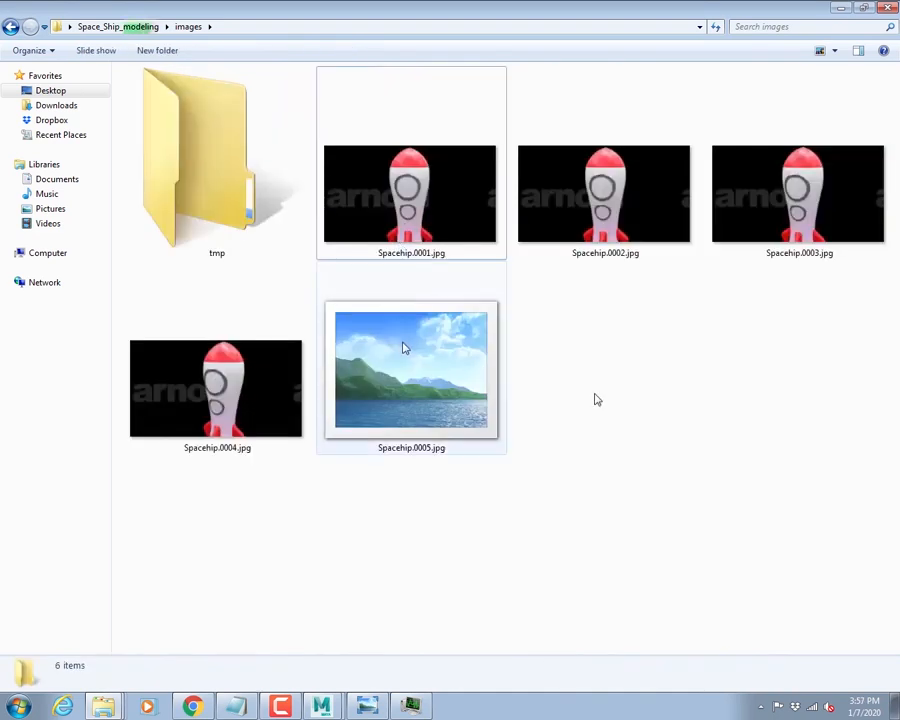
left_click(463, 256)
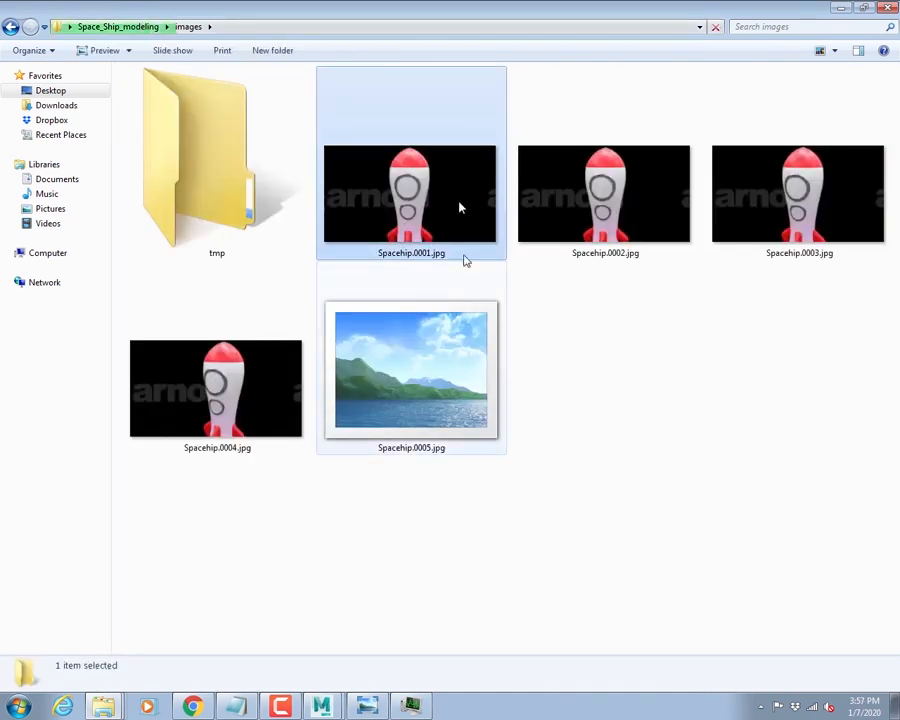
left_click(841, 10)
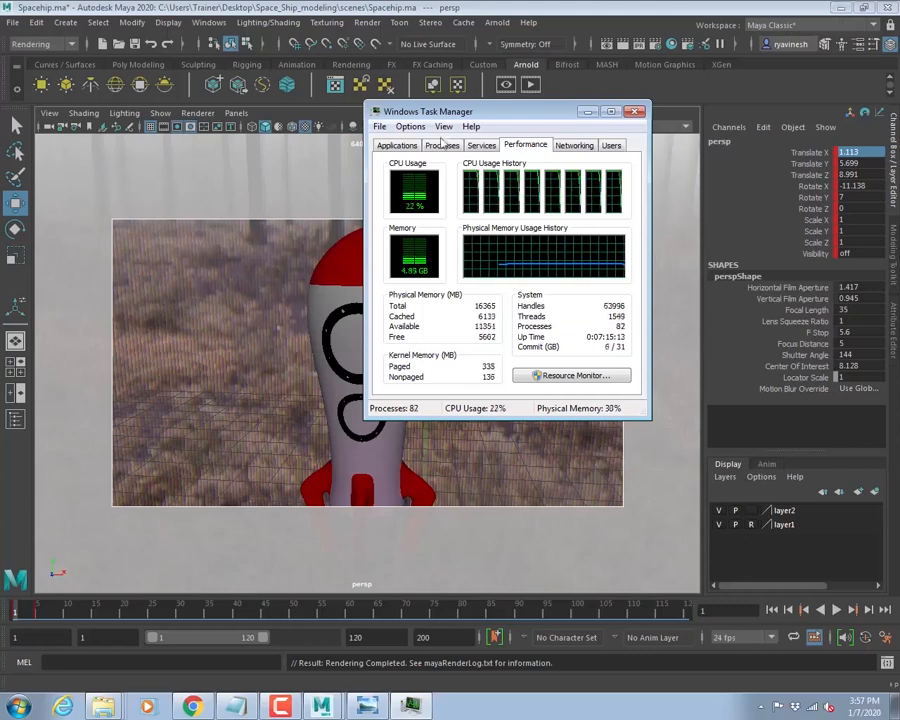
left_click(635, 111)
- Select the persp camera and delete the animation keys on all its translate, rotate, scale and visibility channels
left_click(453, 312)
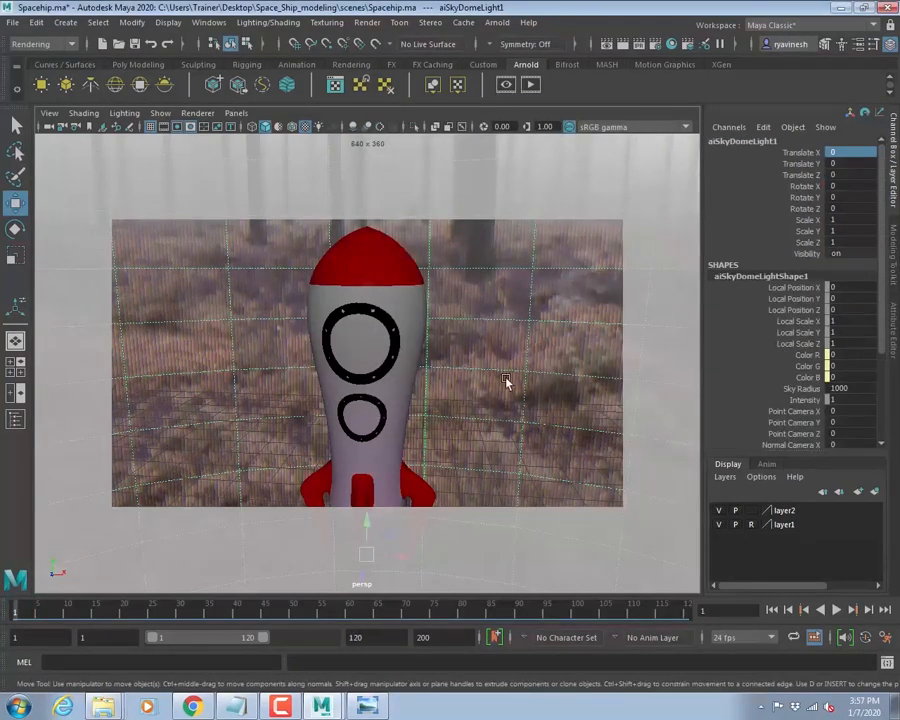
left_click(49, 129)
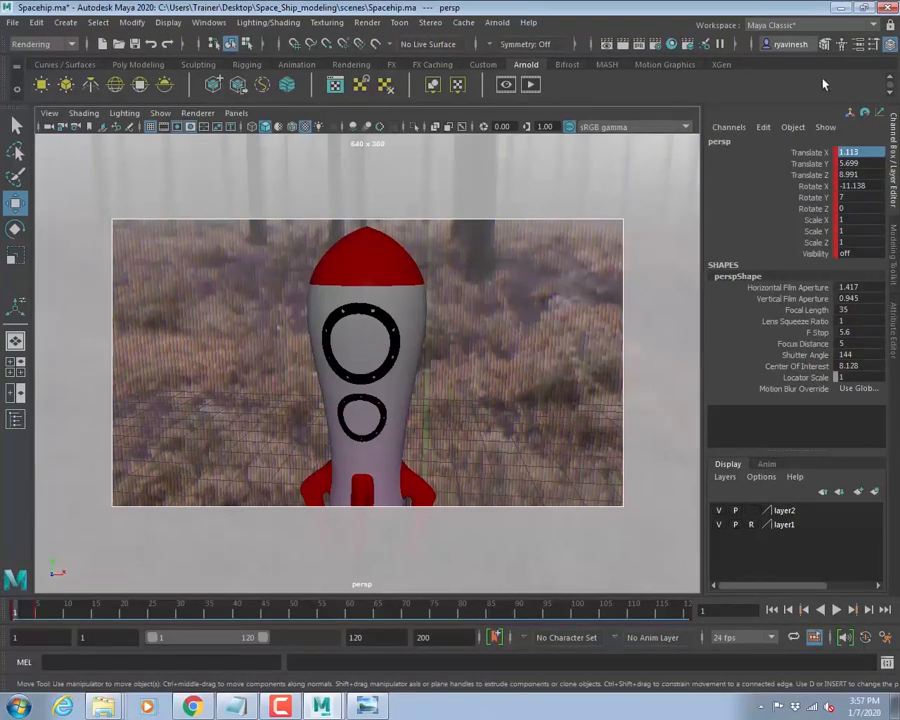
left_click_drag(810, 152, 800, 253)
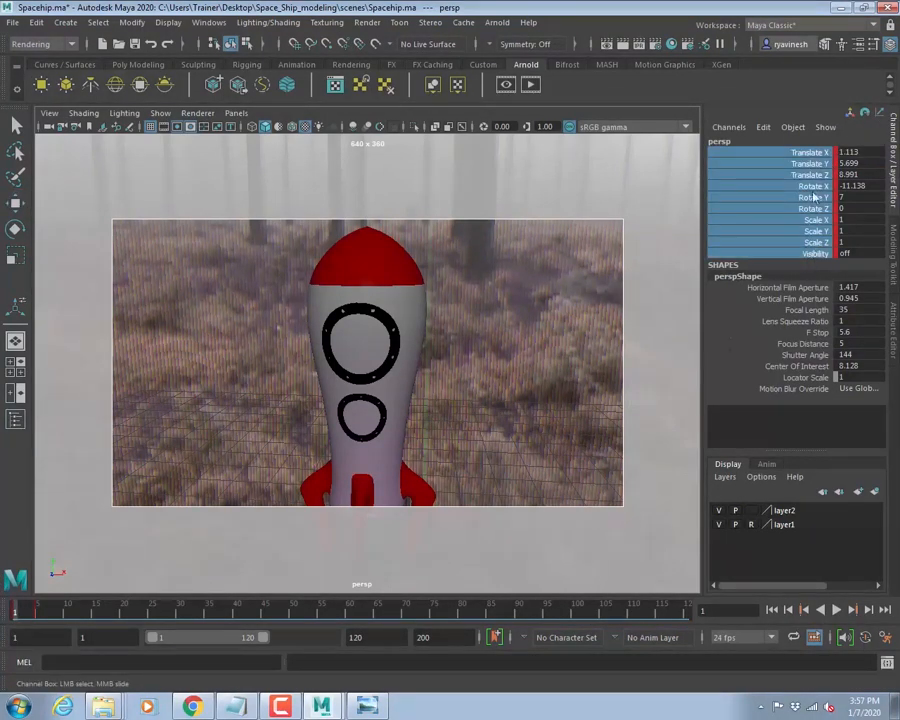
right_click(815, 197)
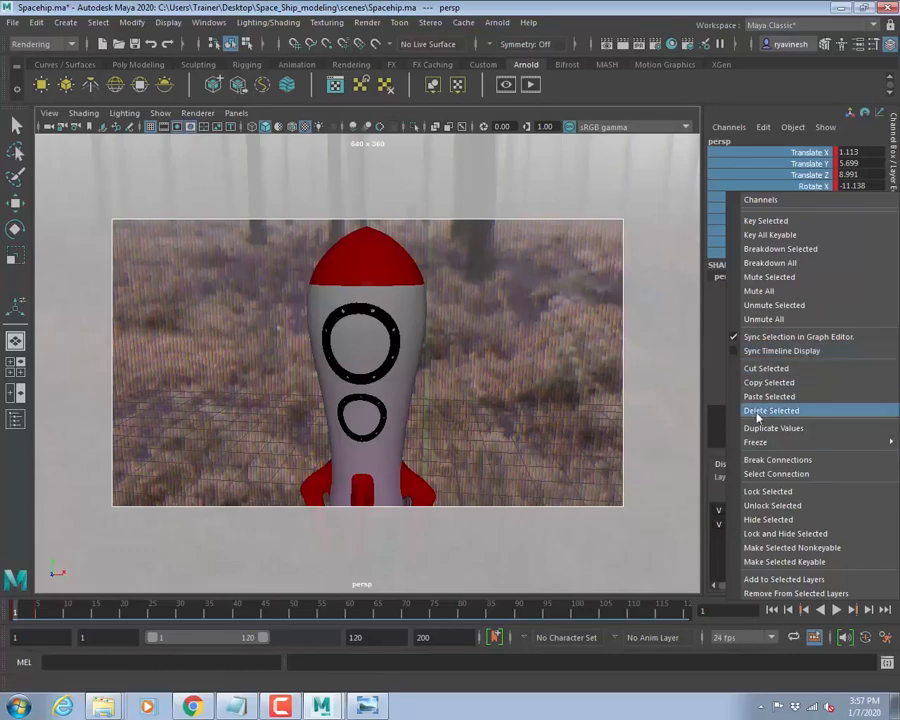
left_click(759, 411)
left_click(440, 394)
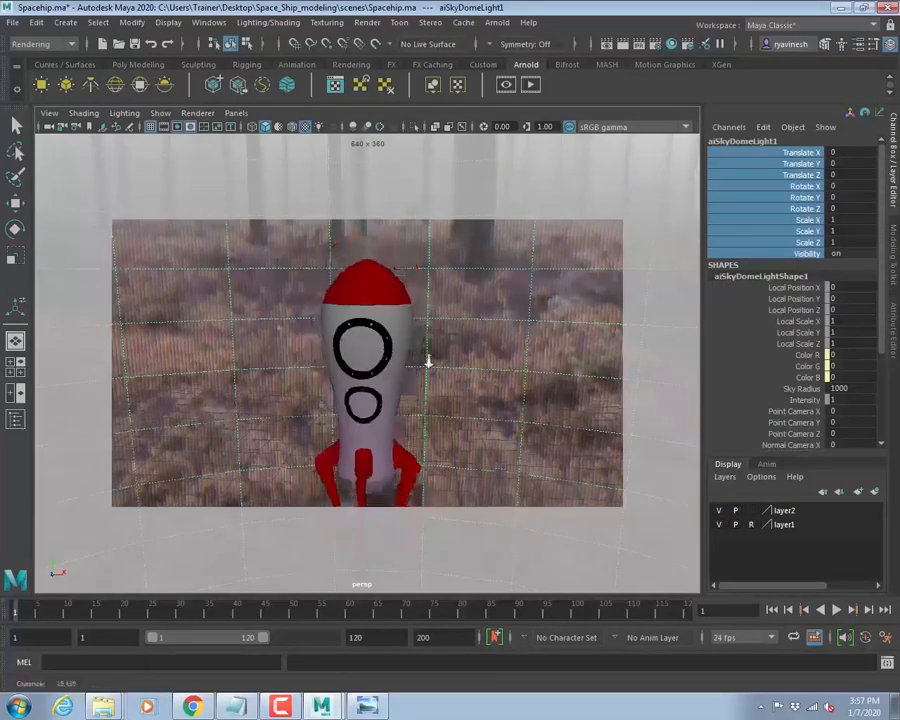
- Show the Outliner and examine the scene's sphere, cylinder and group nodes for leftover empty transforms
right_click_drag(428, 362, 257, 317, "alt")
left_click_drag(257, 317, 384, 386, "alt")
right_click_drag(384, 386, 467, 395, "alt")
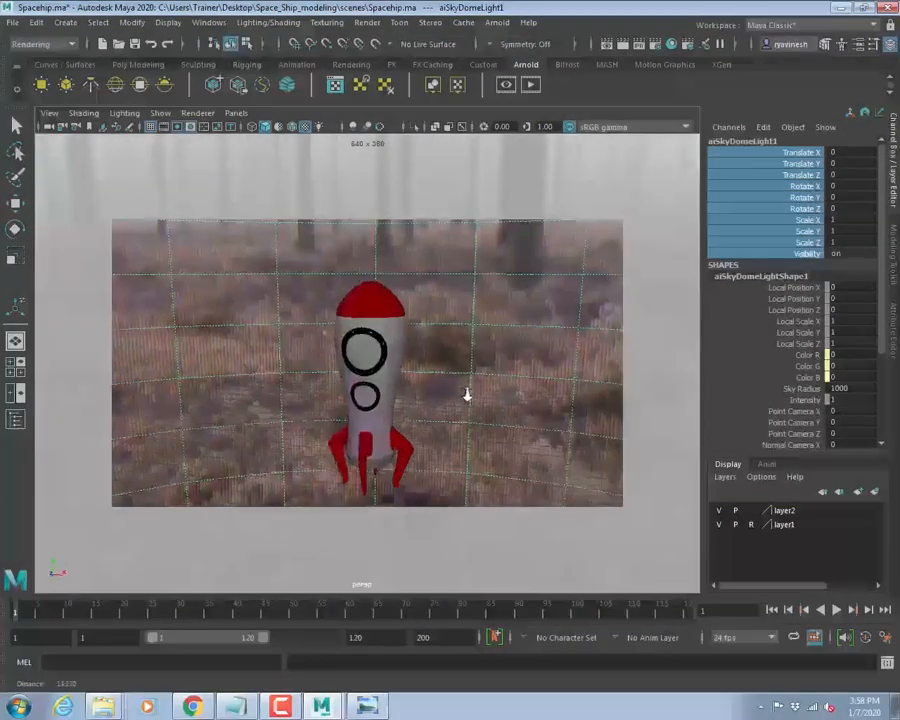
left_click(15, 419)
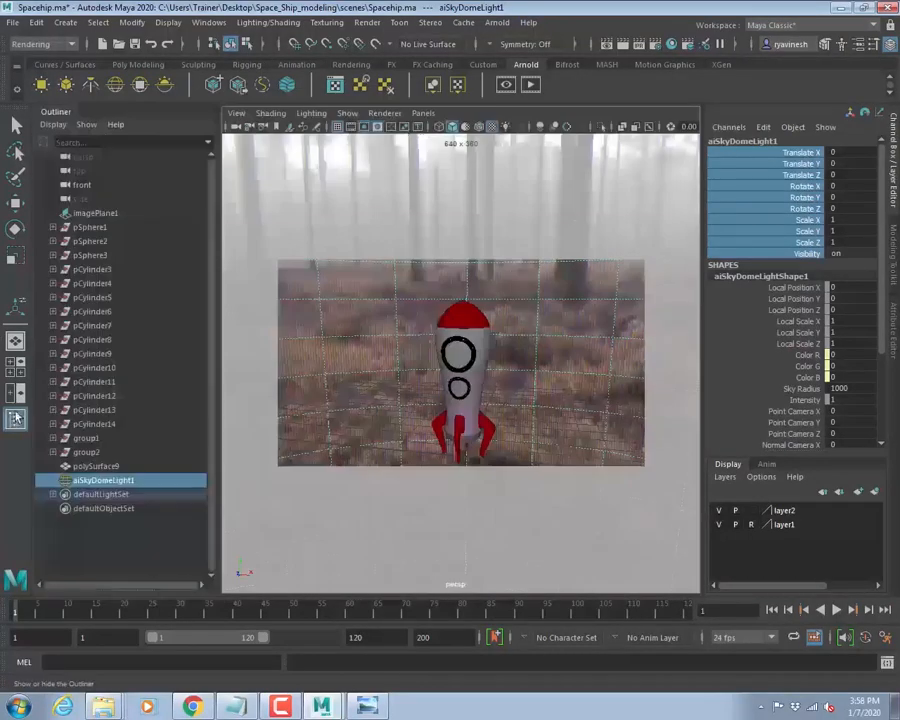
left_click(88, 228)
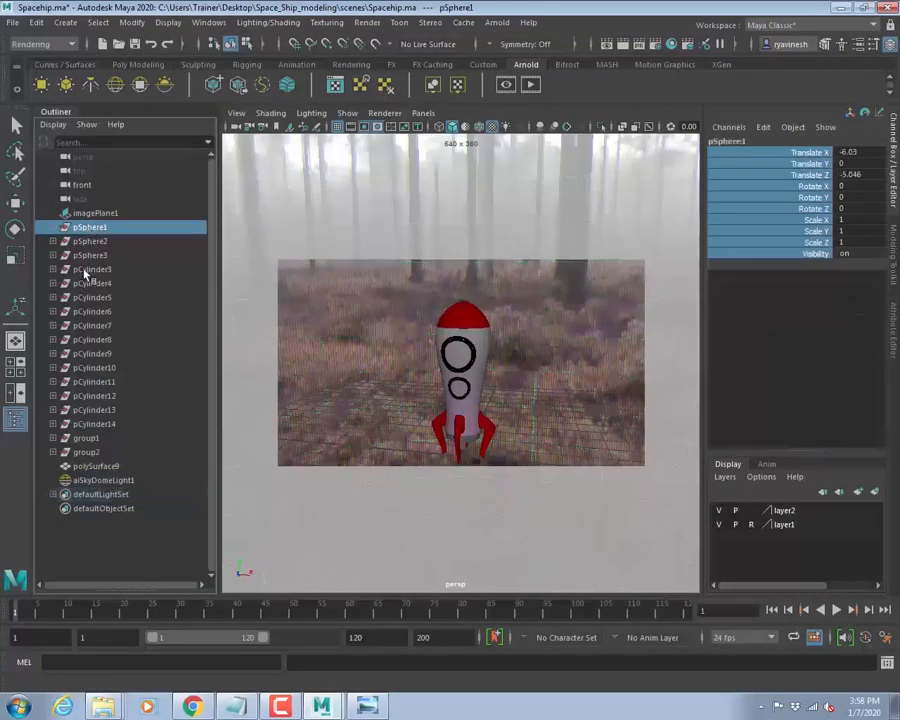
left_click(95, 424, "shift")
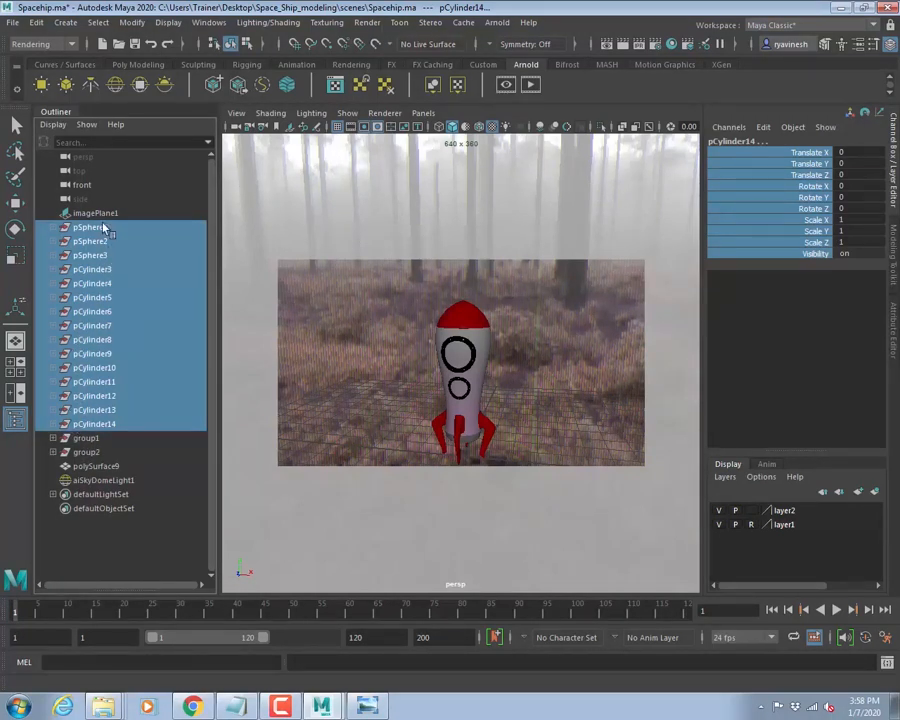
left_click(104, 452)
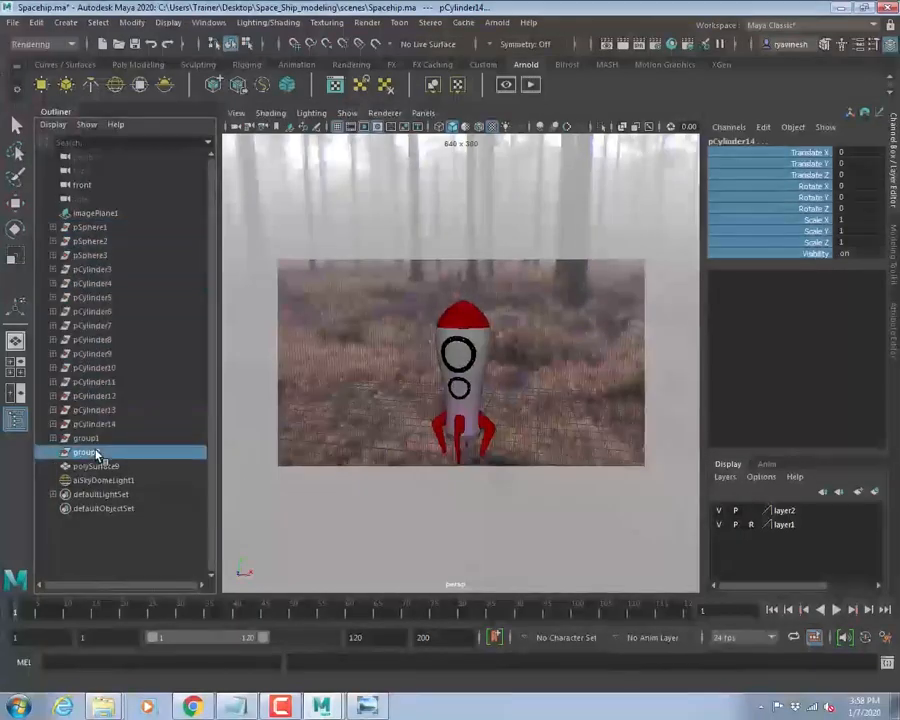
left_click(372, 289)
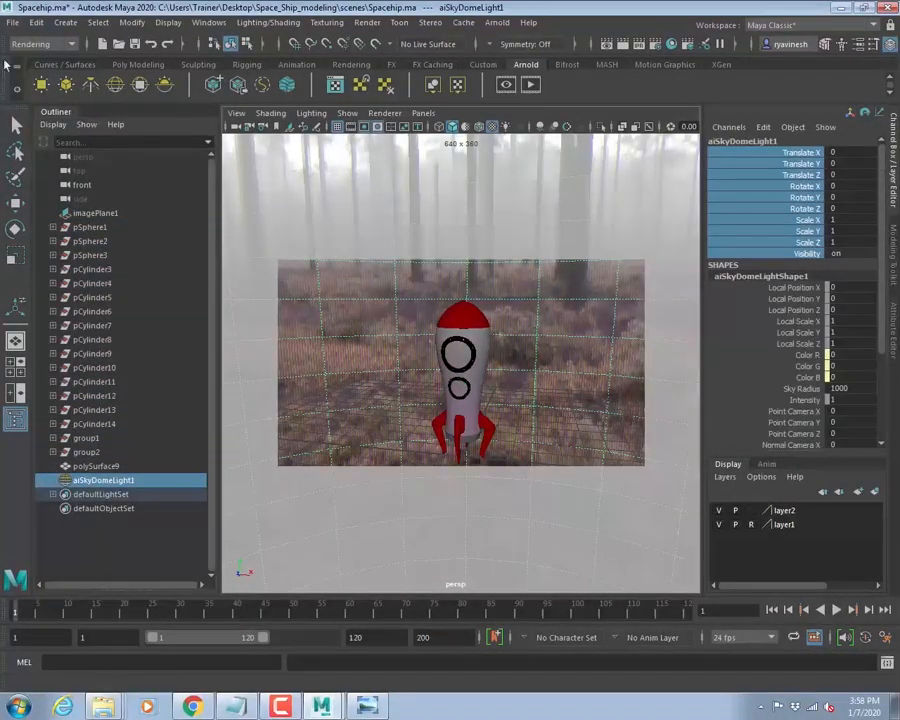
- Open the Optimize Scene Size options and enlarge the dialog so that every removal category is visible
left_click(12, 22)
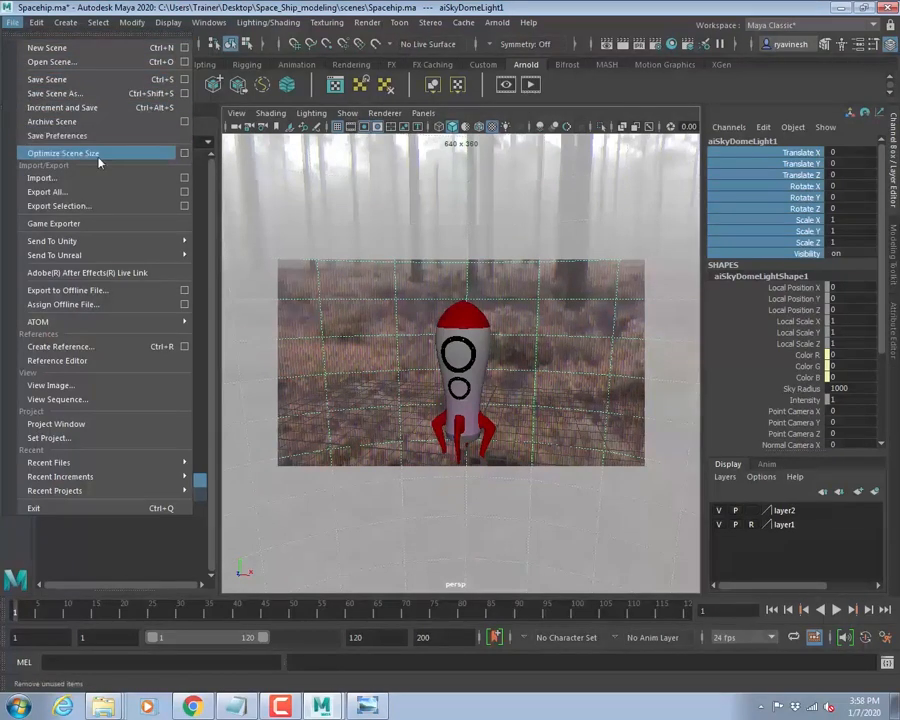
left_click(184, 155)
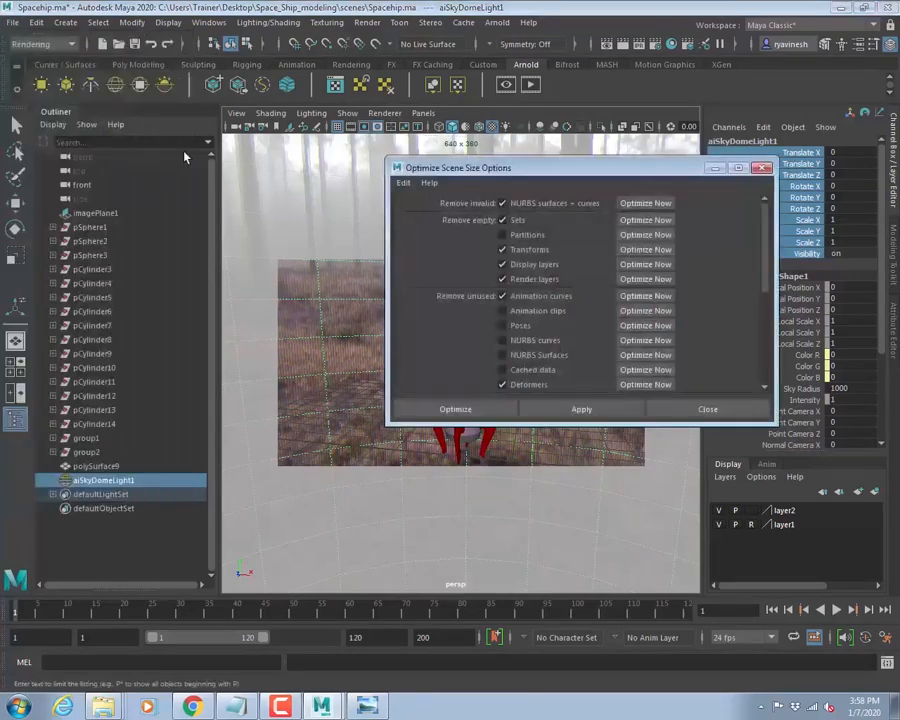
left_click_drag(487, 425, 487, 575)
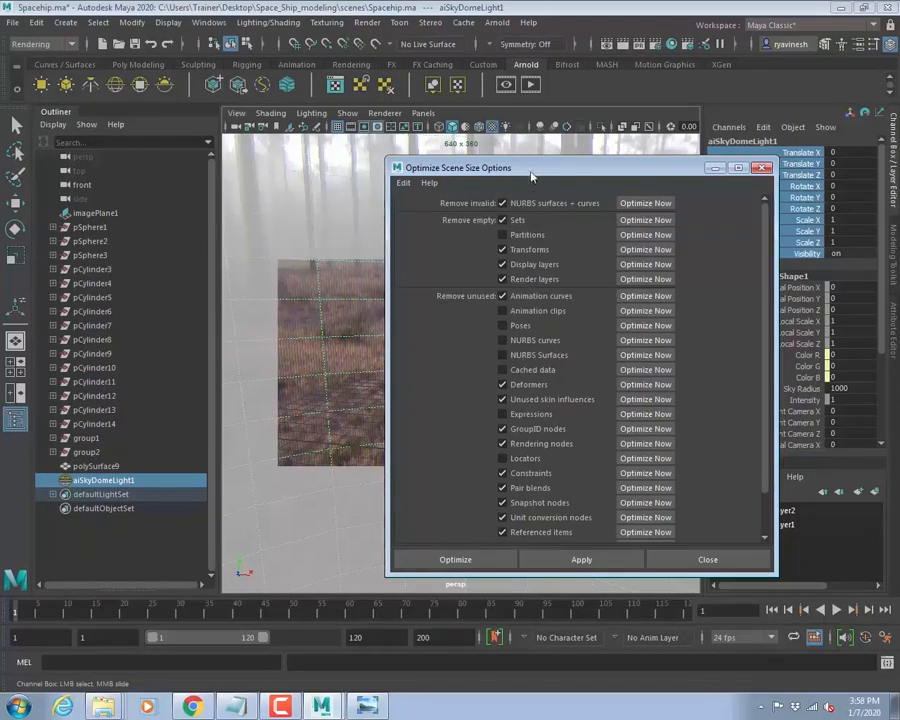
left_click_drag(531, 177, 499, 136)
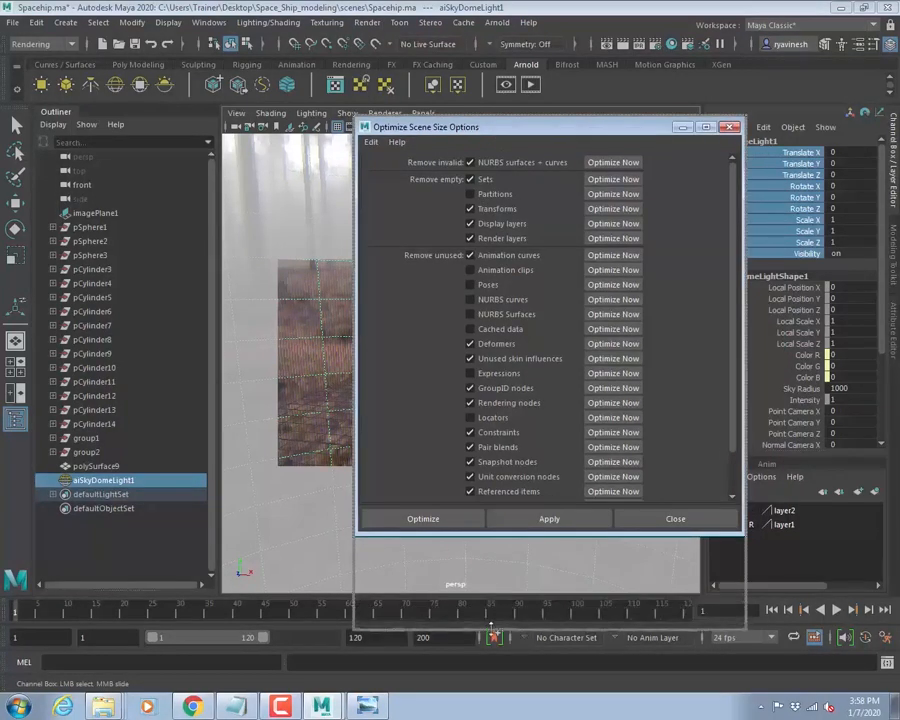
left_click_drag(490, 534, 490, 630)
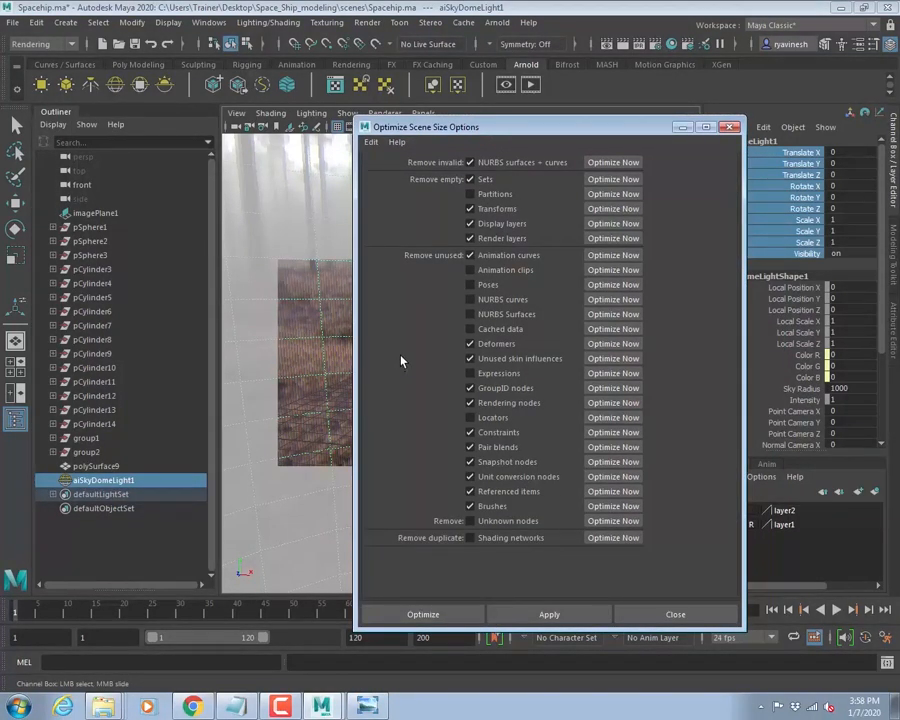
left_click(471, 208)
left_click_drag(425, 129, 623, 116)
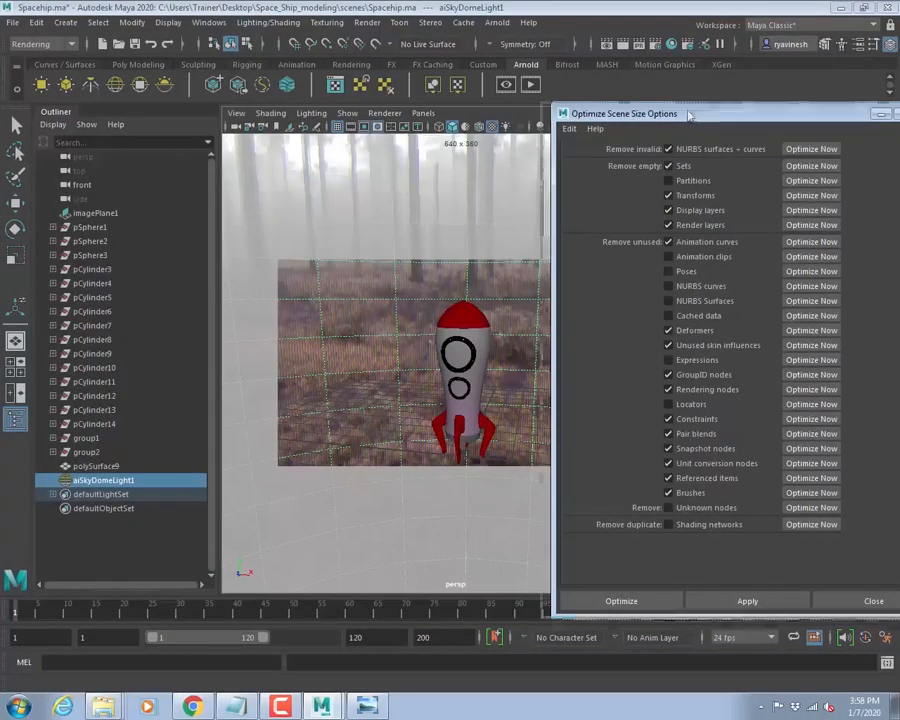
left_click_drag(661, 104, 467, 96)
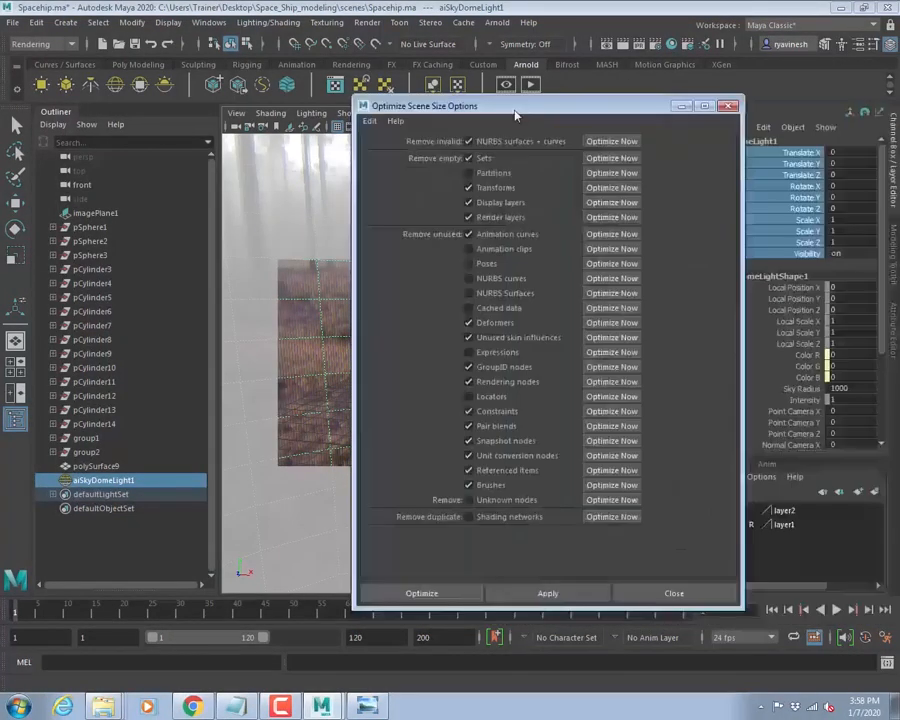
- Enable all remaining removal options, from partitions and animation clips to unknown nodes and duplicate shading networks, and optimize the scene
left_click(468, 248)
left_click(468, 263)
left_click(468, 278)
left_click(468, 293)
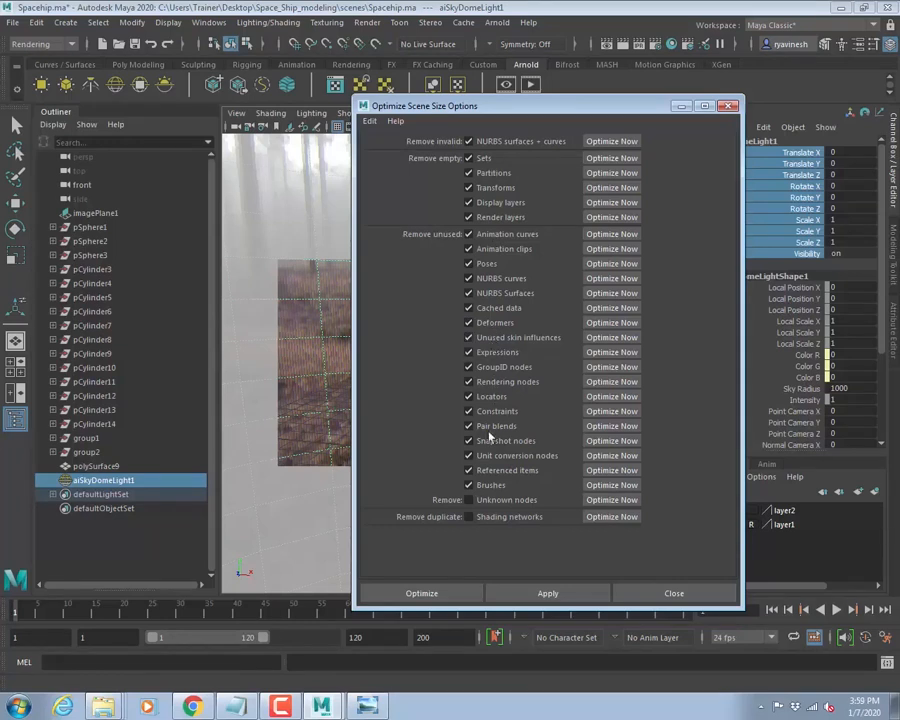
left_click(474, 518)
left_click(422, 594)
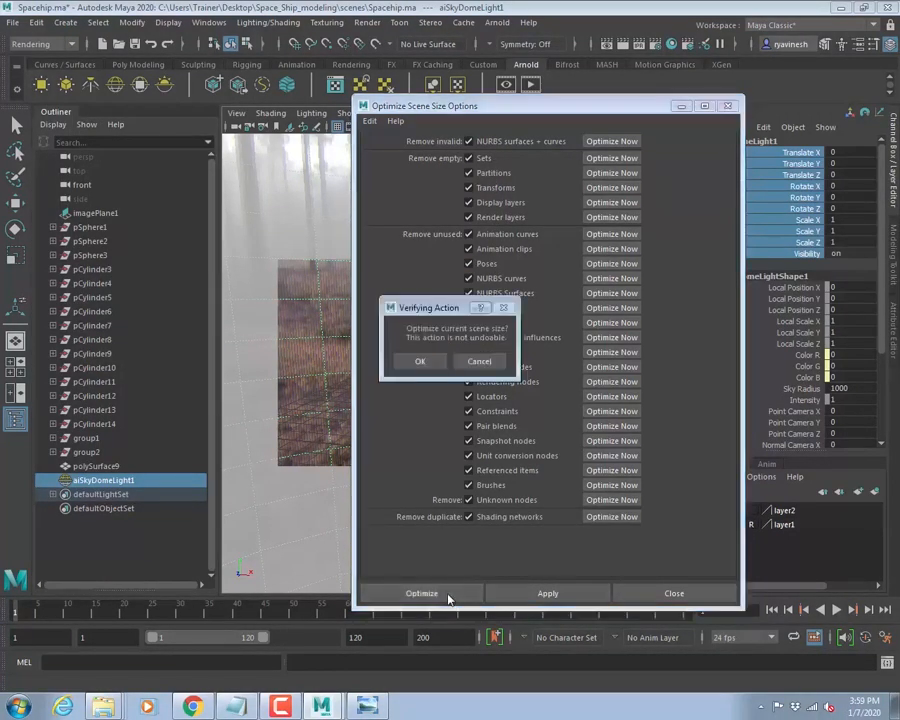
left_click(420, 363)
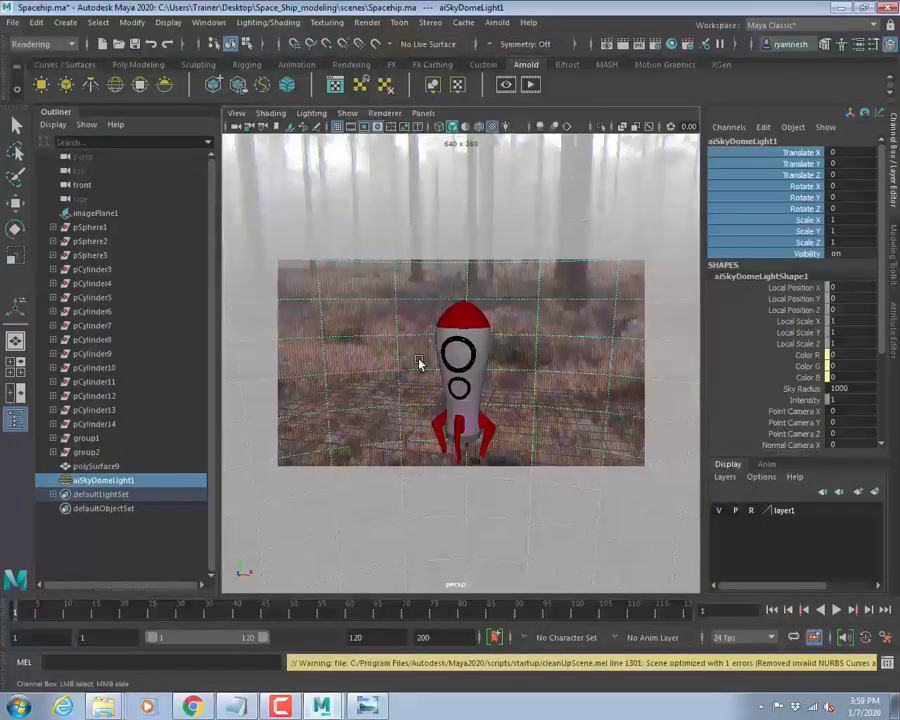
- Expand group2, group1 and pCylinder14 through pCylinder11 in the Outliner to check for leftover transform nodes
left_click(53, 452)
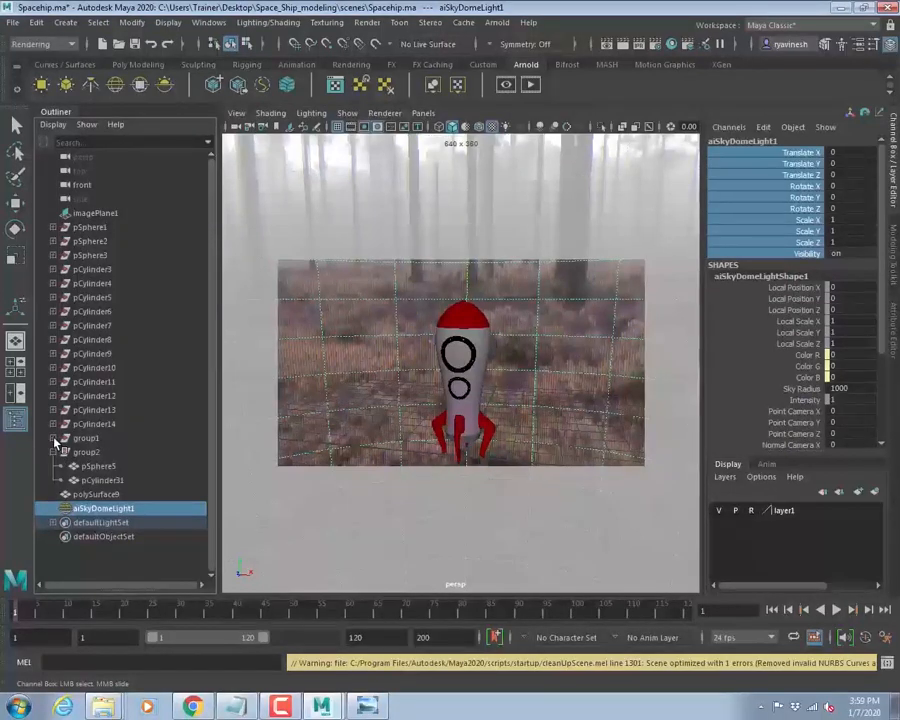
left_click(53, 438)
left_click(53, 424)
left_click(53, 410)
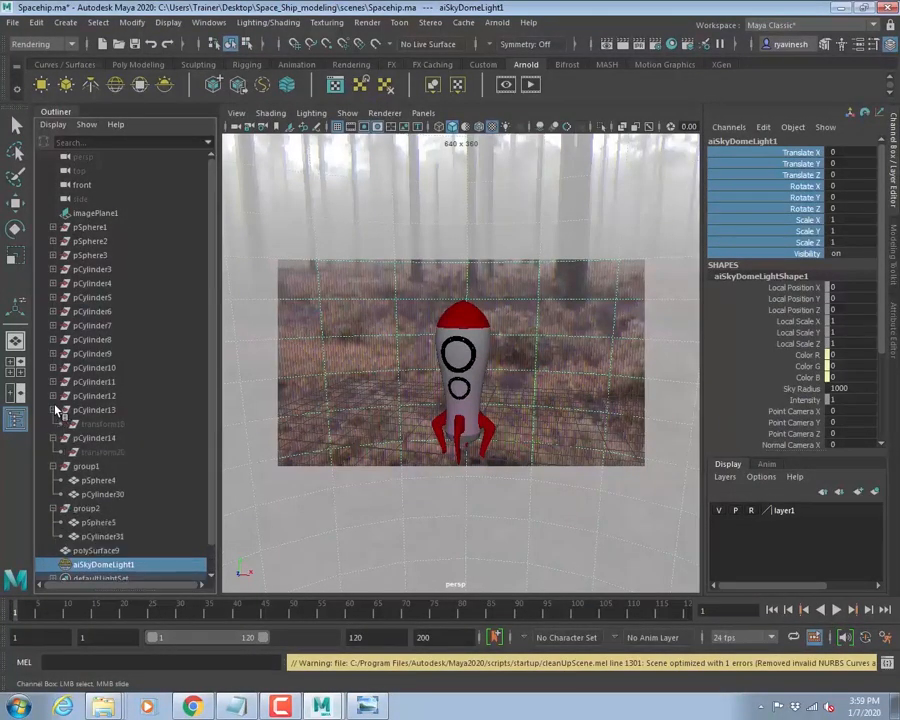
left_click(53, 396)
left_click(53, 382)
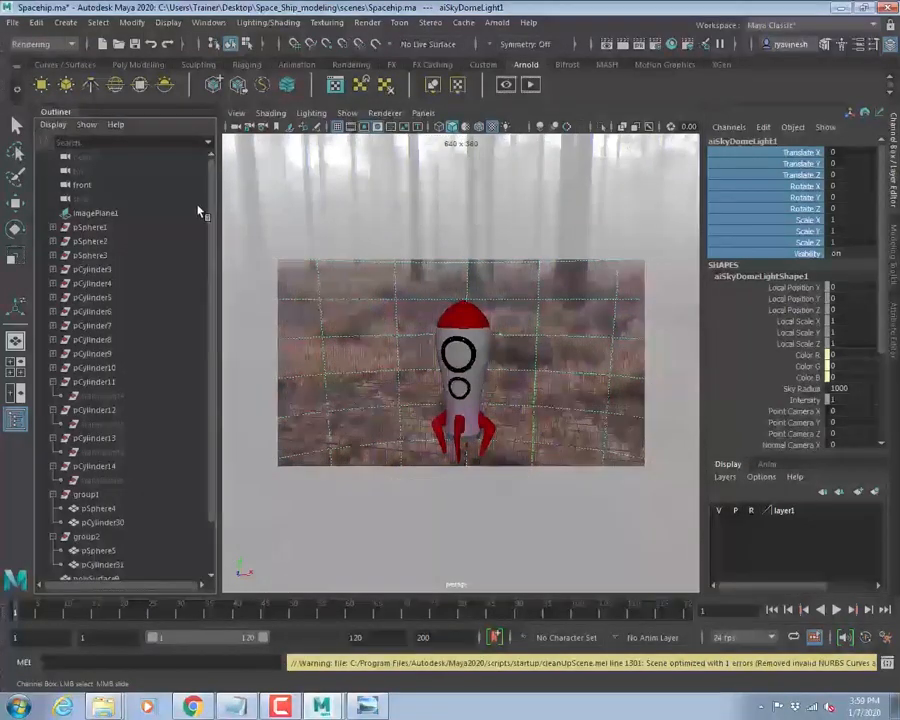
- Delete the construction history of all objects in the scene
left_click(33, 23)
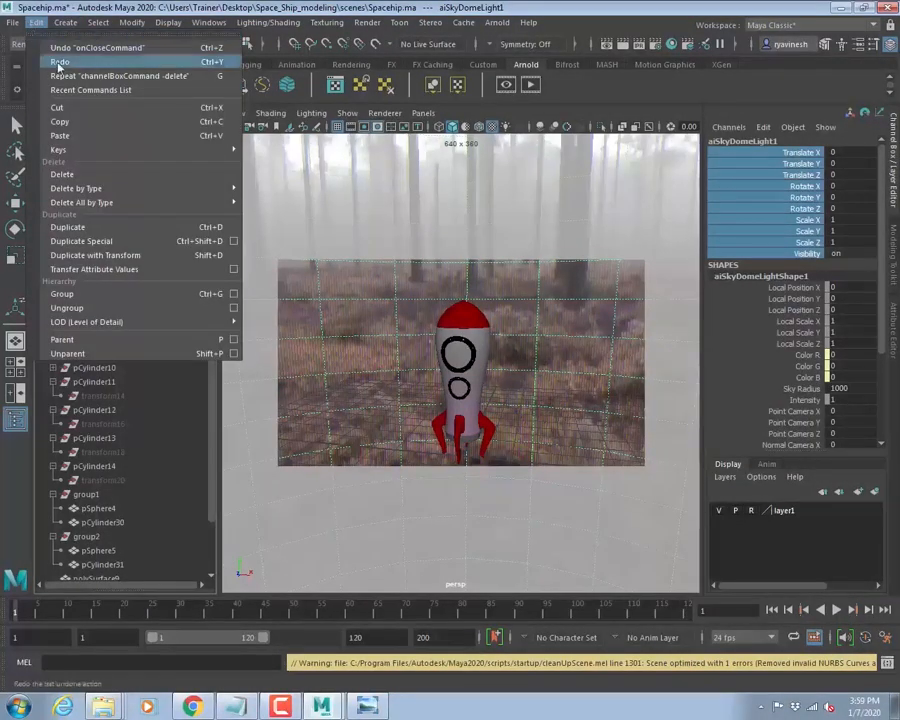
mouse_move(120, 202)
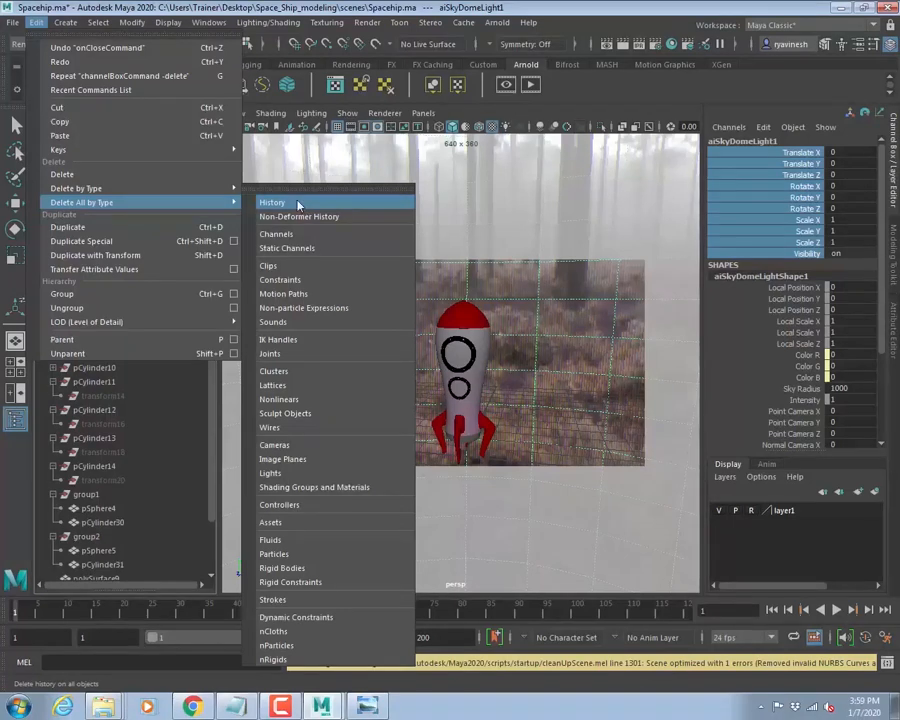
left_click(297, 203)
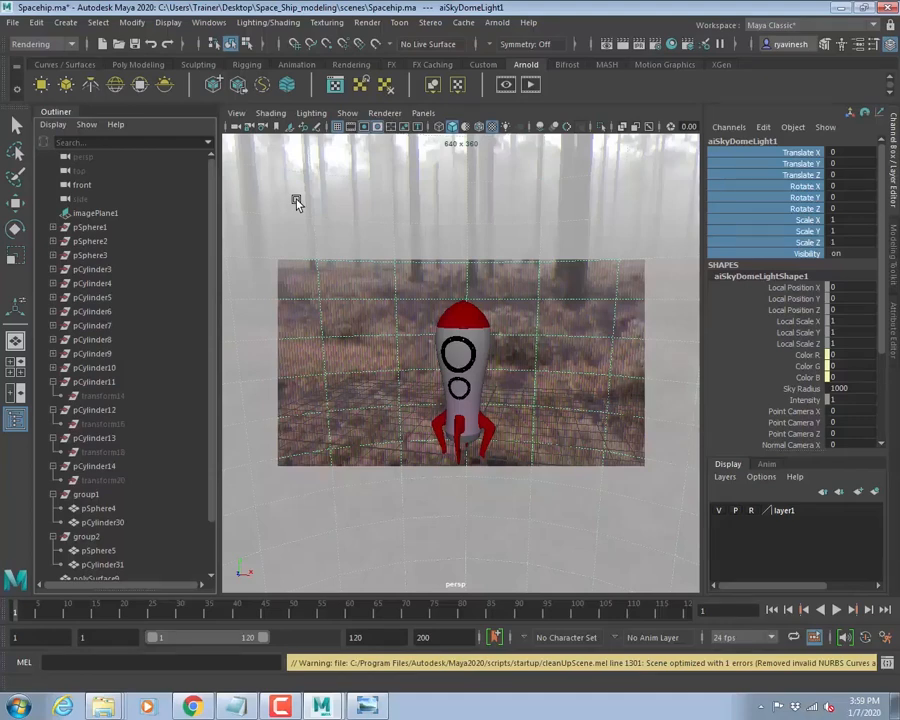
left_click(14, 24)
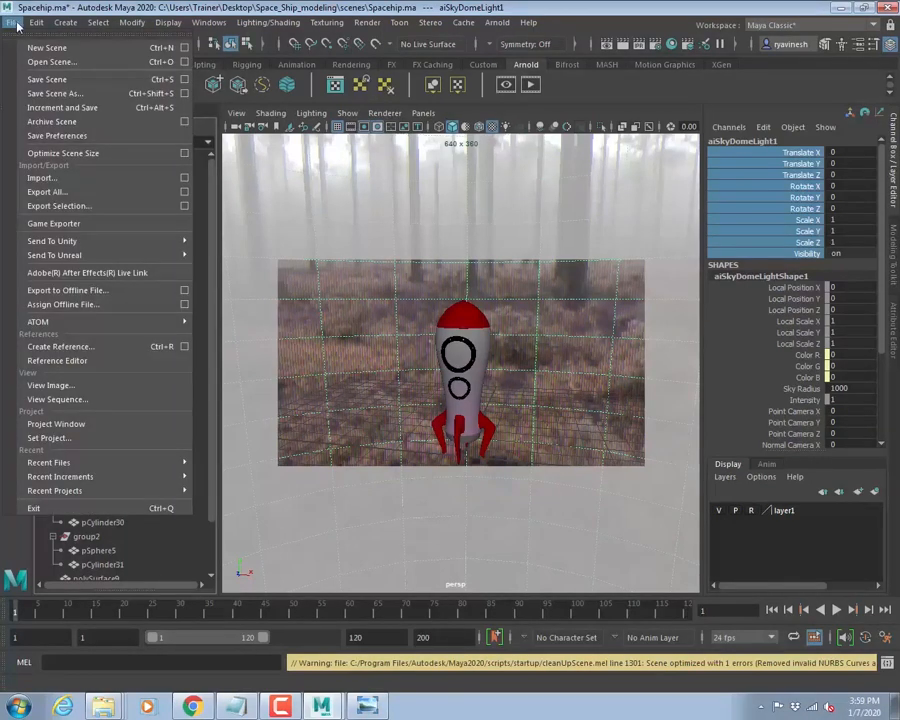
mouse_move(36, 22)
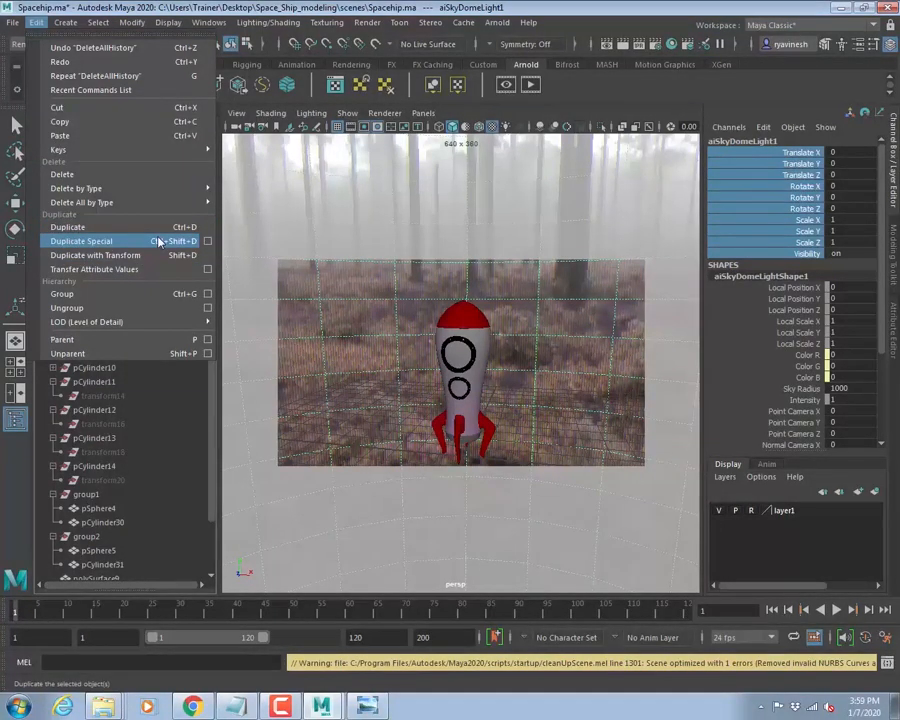
mouse_move(166, 197)
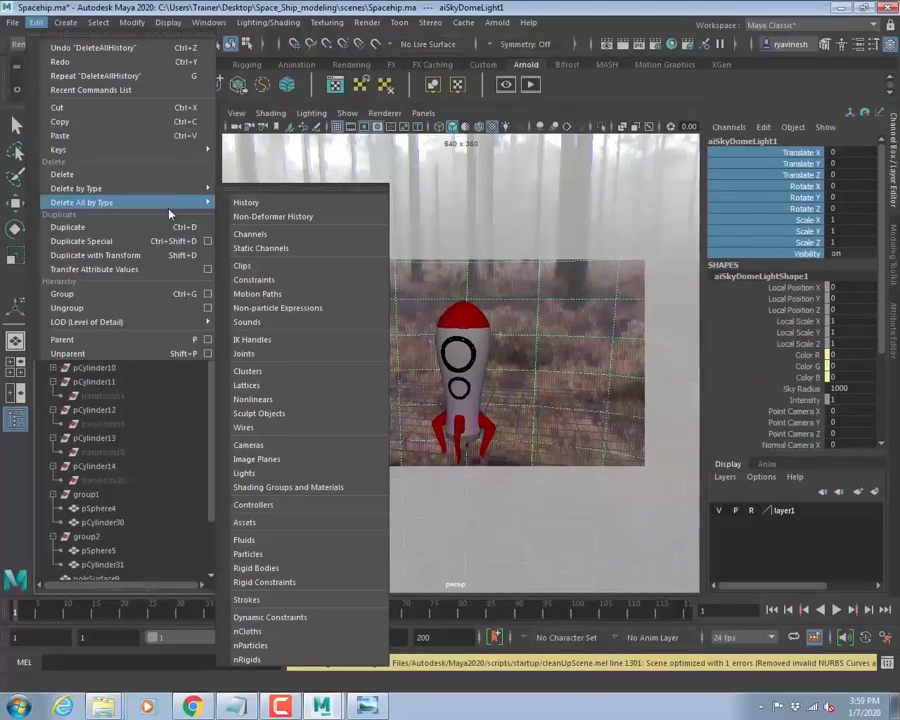
left_click(441, 15)
- Inspect pSphere1, show the view in wireframe, and delete the leftover nodes from pSphere1 through pCylinder11
left_click(53, 228)
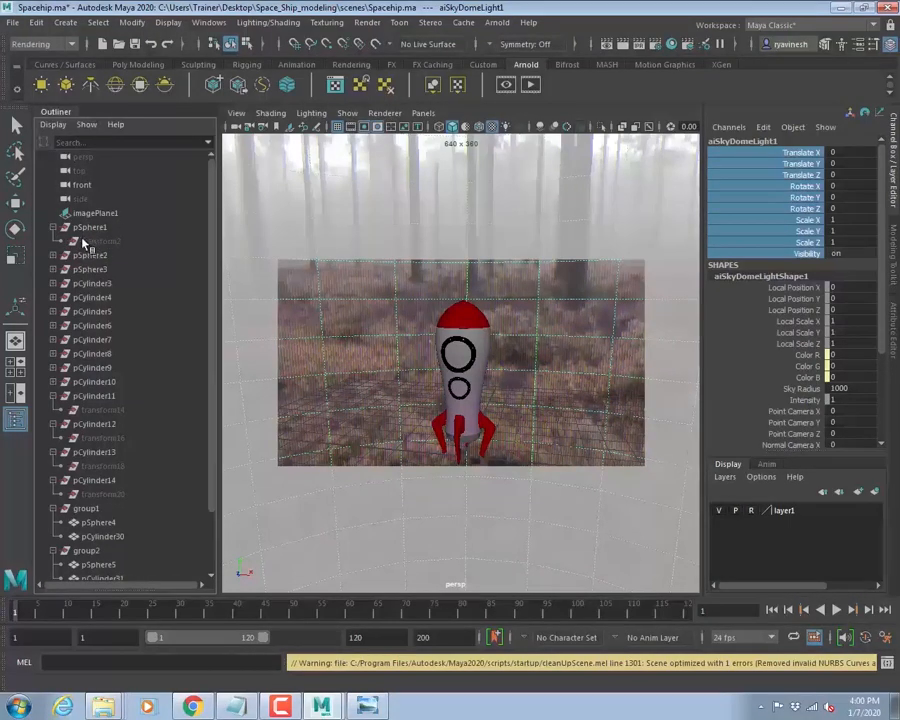
left_click(101, 228)
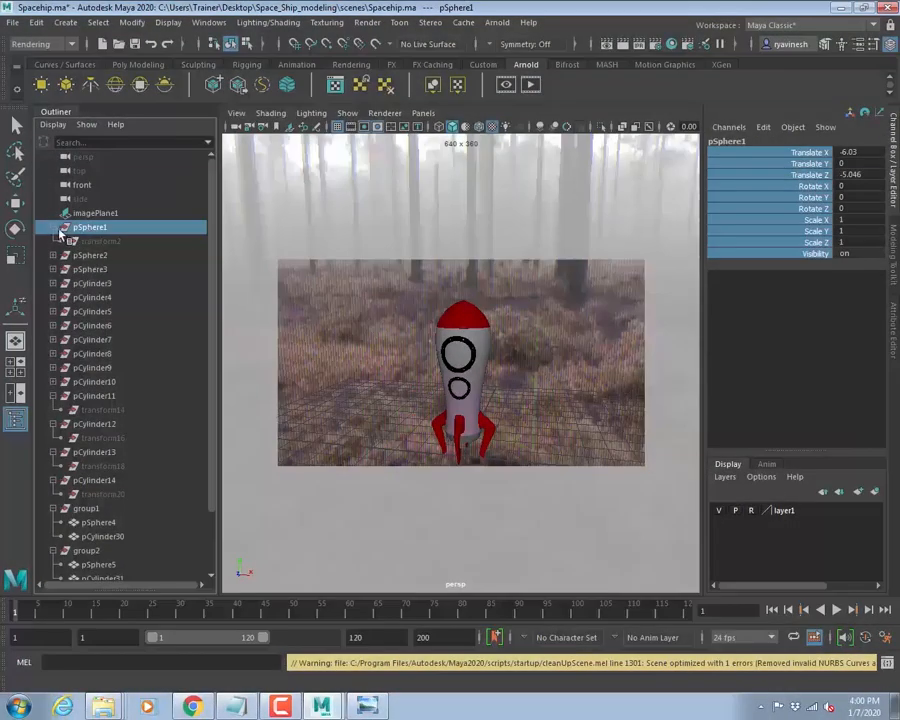
left_click(53, 227)
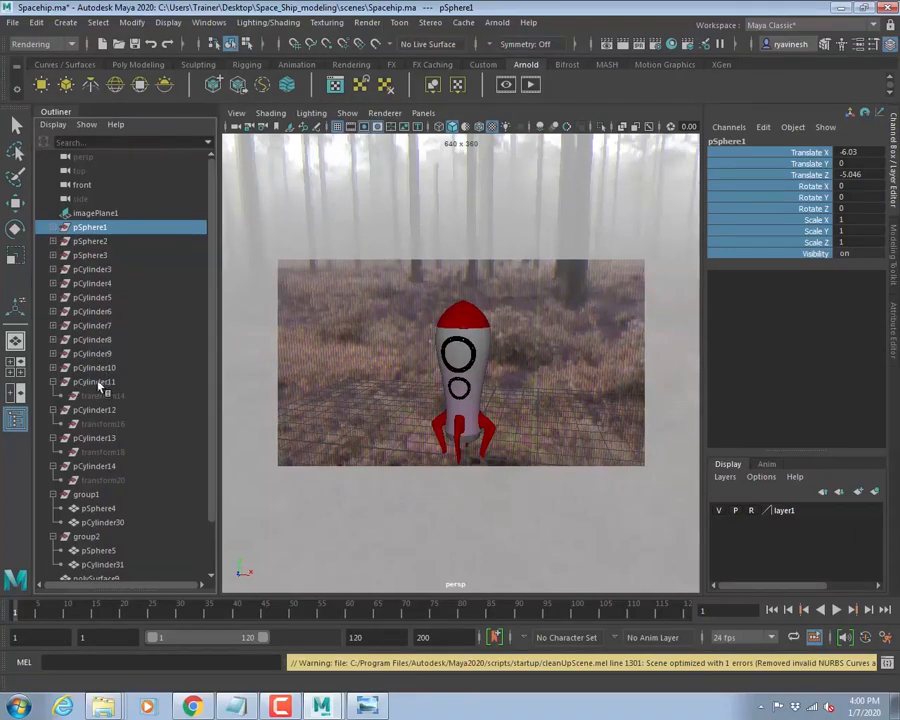
left_click(90, 382, "shift")
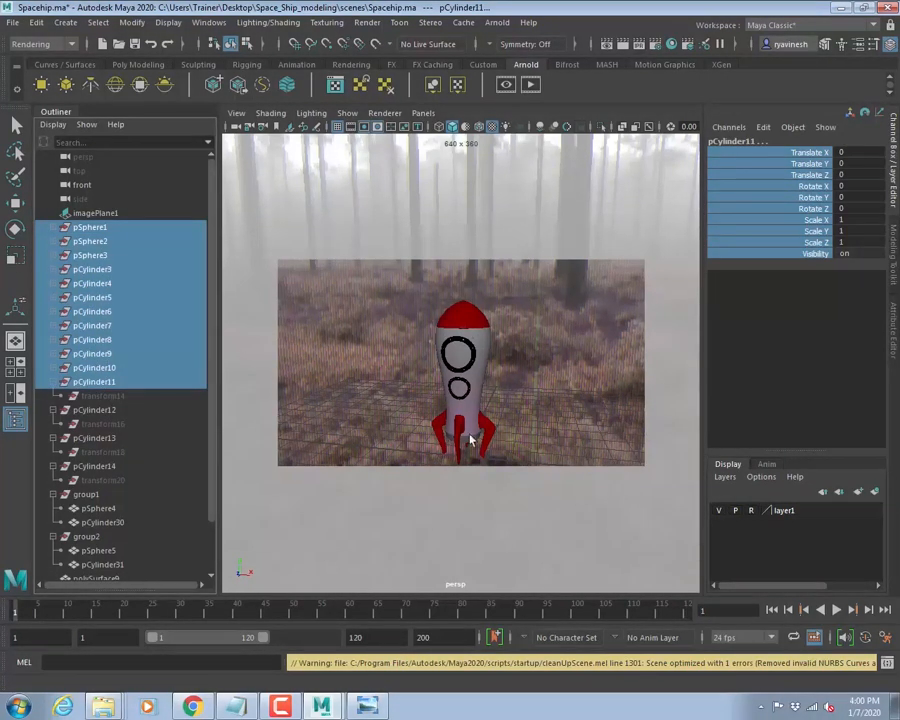
key("4")
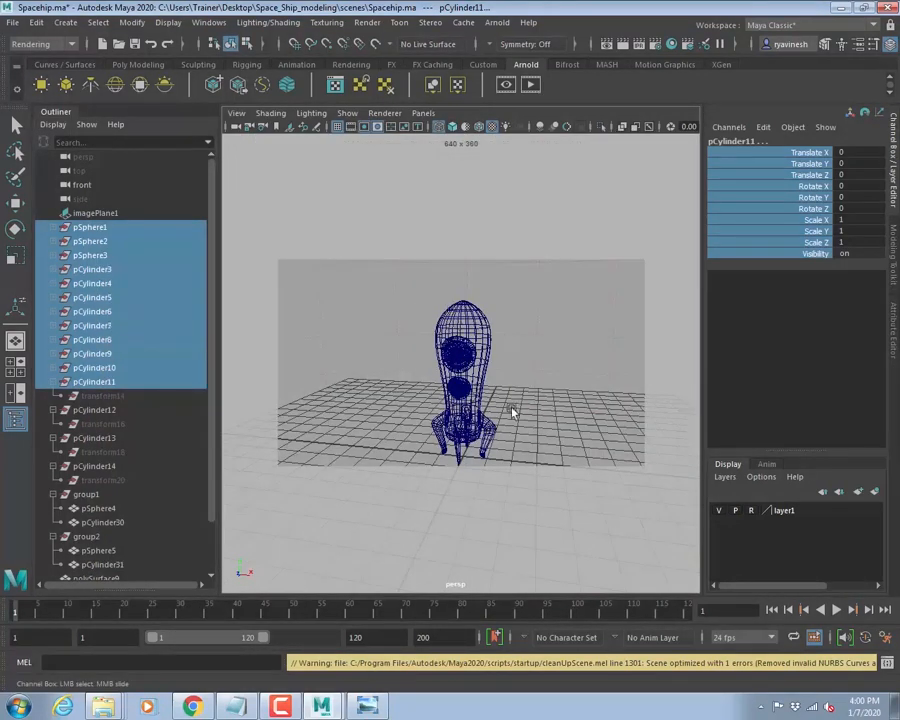
key("w")
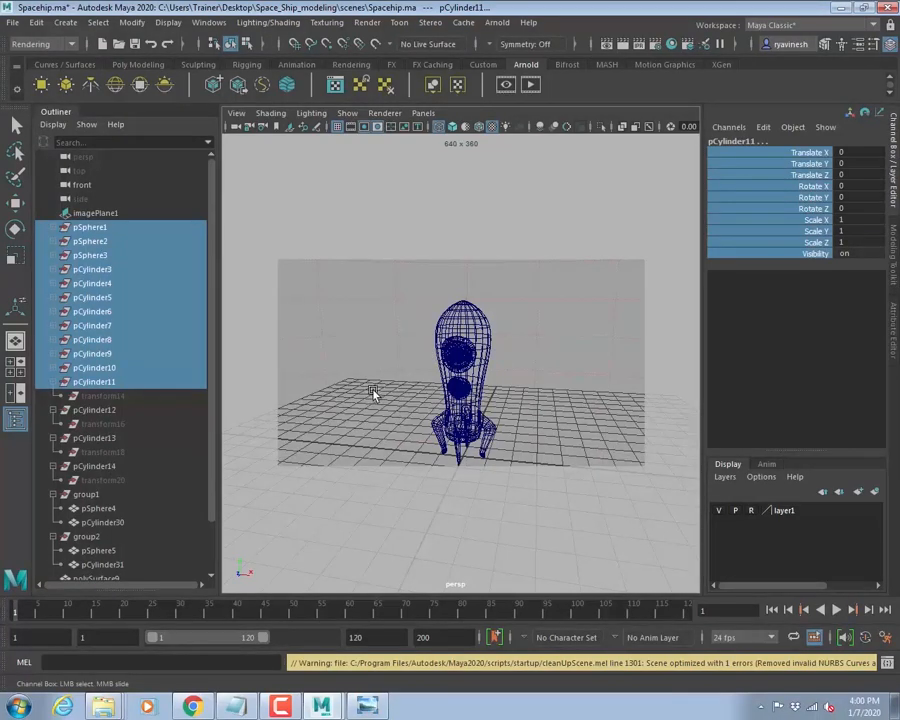
key("Delete")
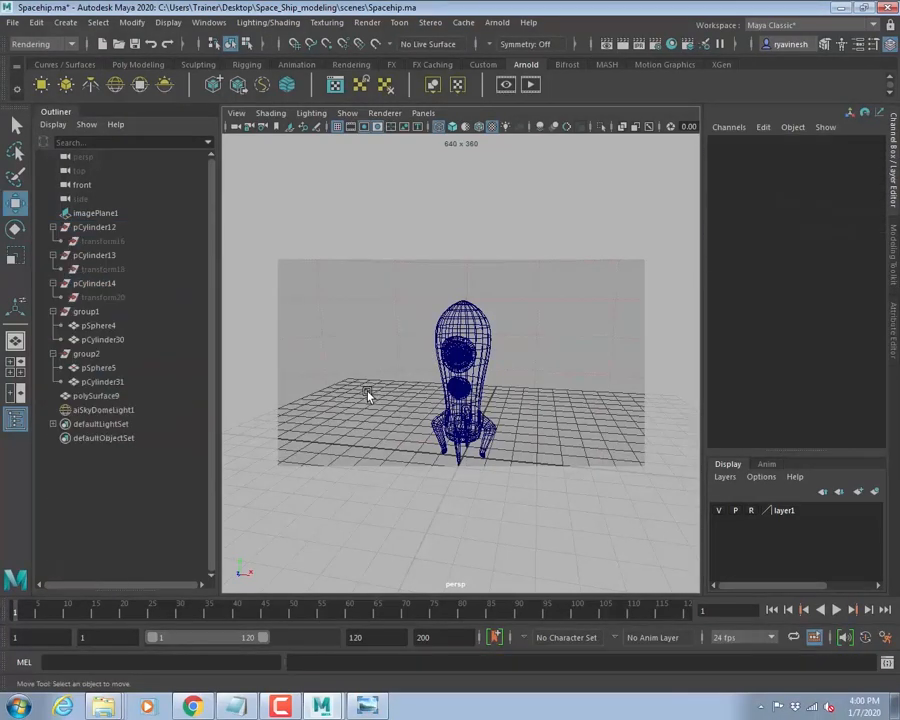
- Delete the leftover nodes pCylinder12, pCylinder13 and pCylinder14 from the Outliner
left_click(90, 228)
key("Delete")
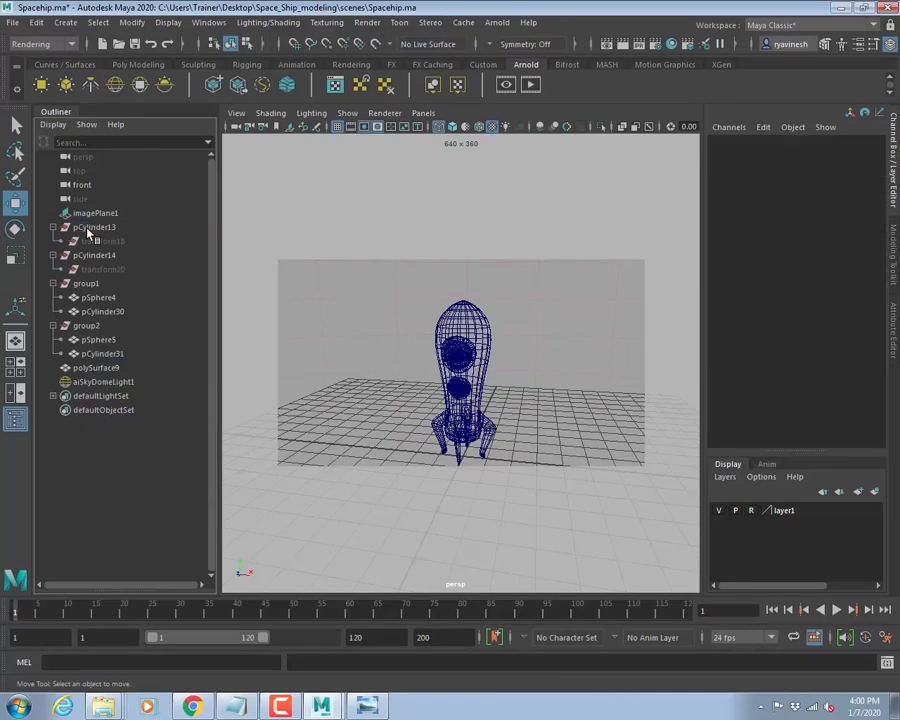
left_click(88, 228)
key("Delete")
left_click(88, 228)
key("Delete")
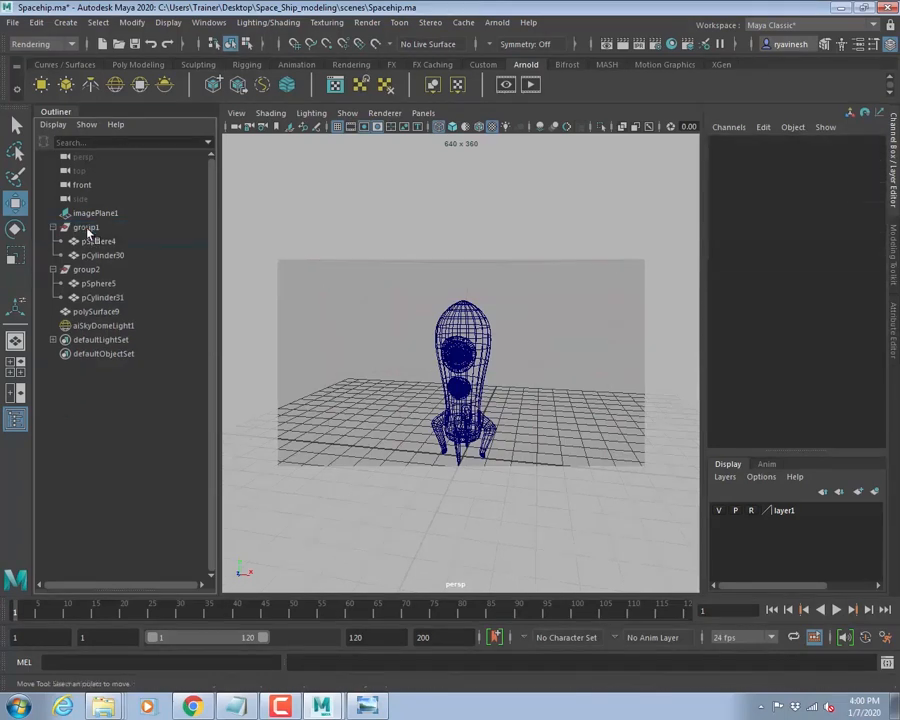
- Collapse group1 and group2, and select each group and polySurface9 to check which rocket parts they contain
left_click(88, 228)
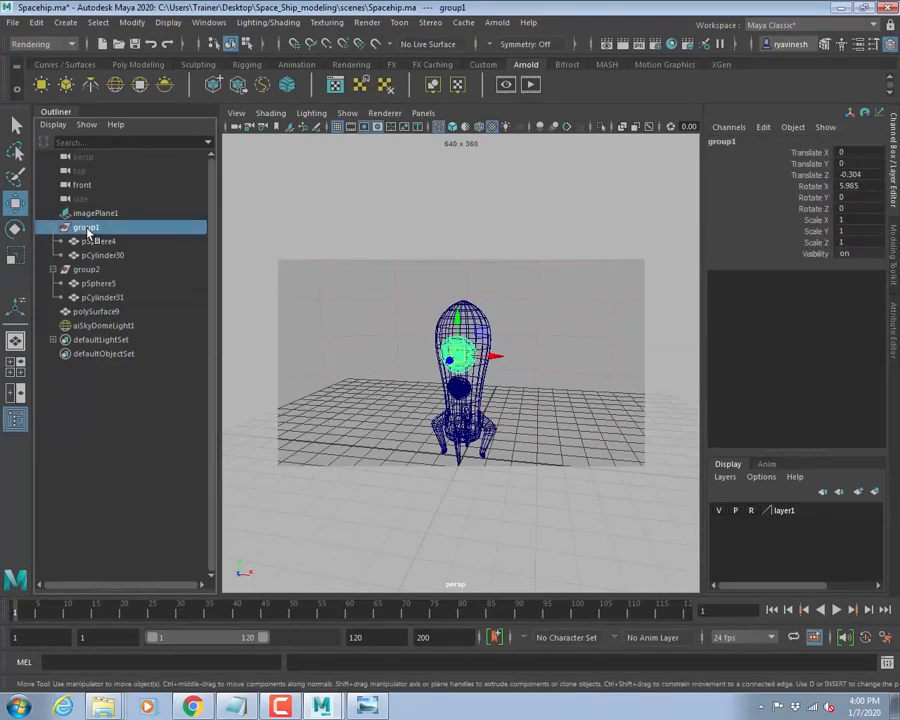
left_click(84, 270)
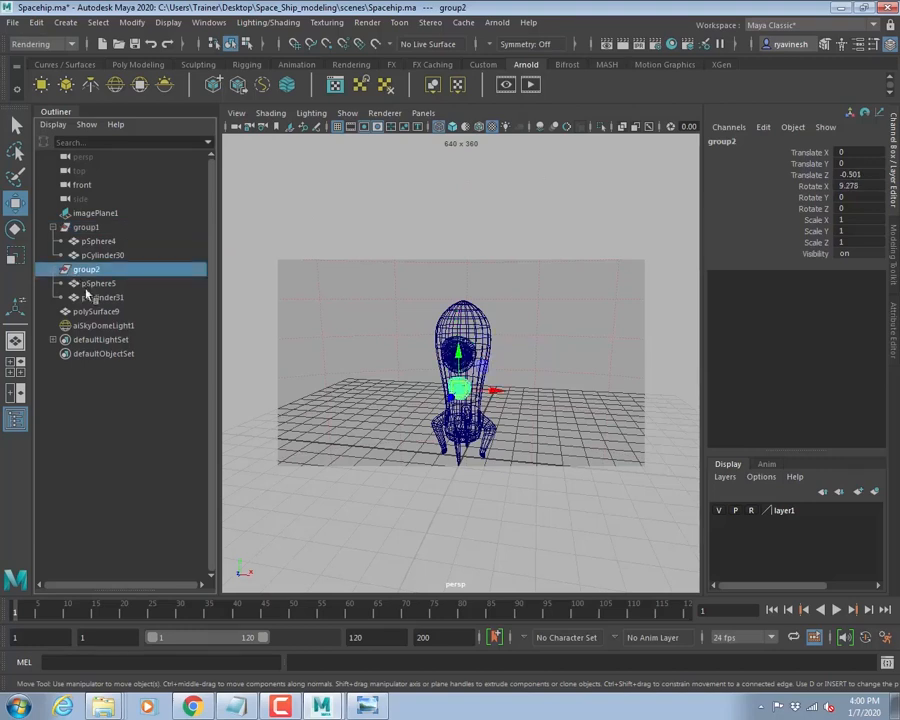
left_click(91, 314)
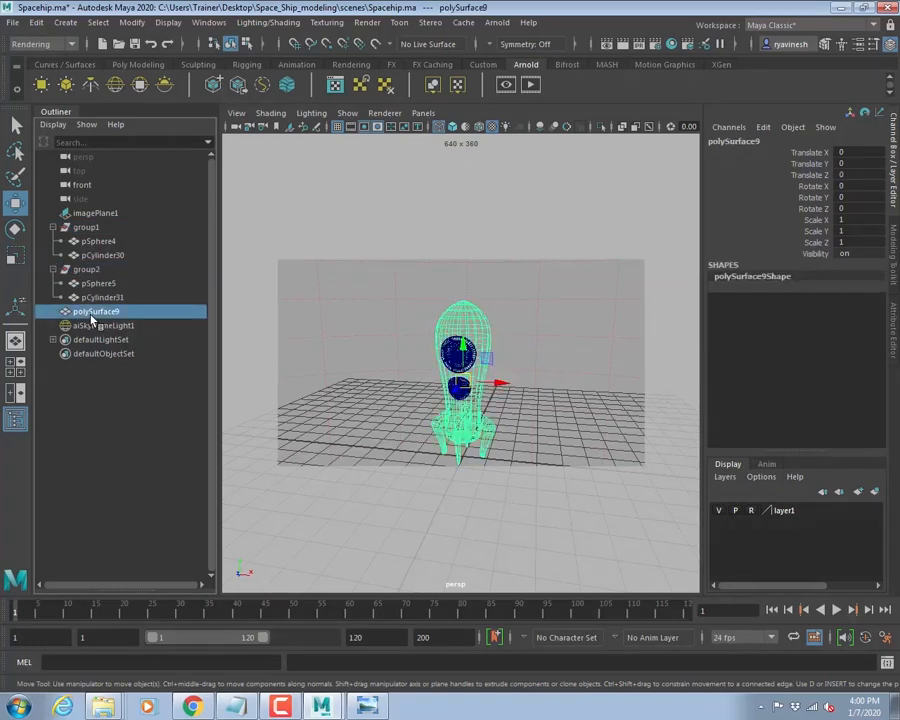
left_click(52, 269)
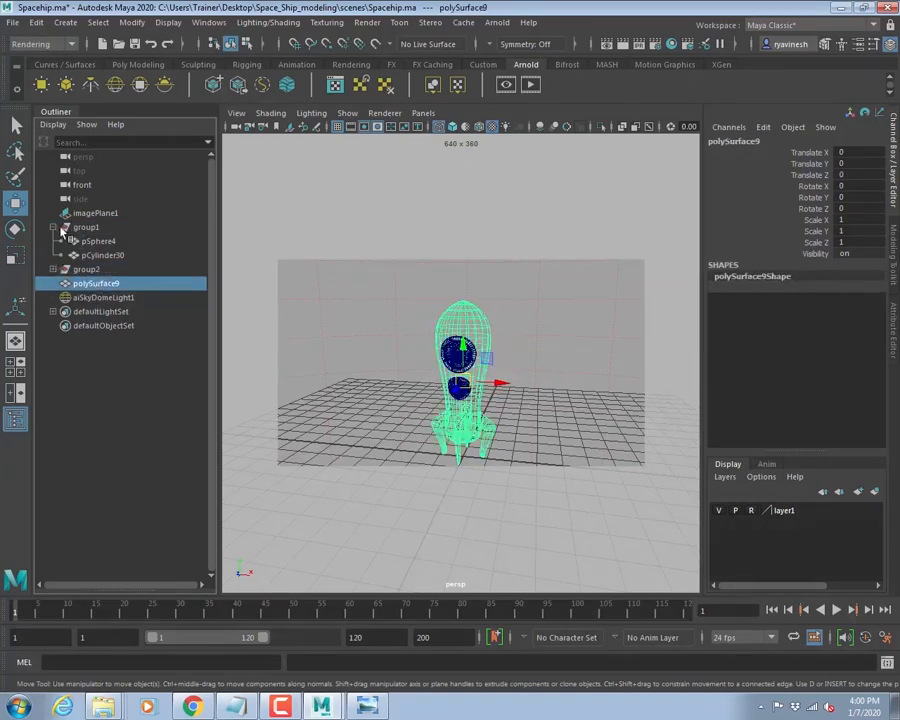
left_click(52, 227)
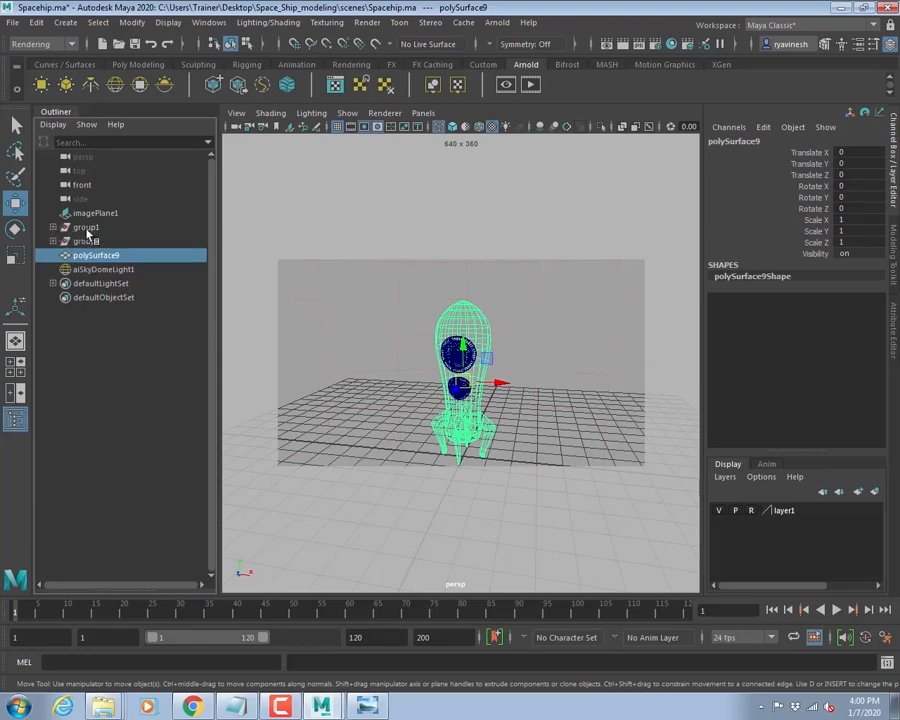
left_click(85, 228)
left_click(86, 243)
left_click(70, 228)
left_click(72, 242)
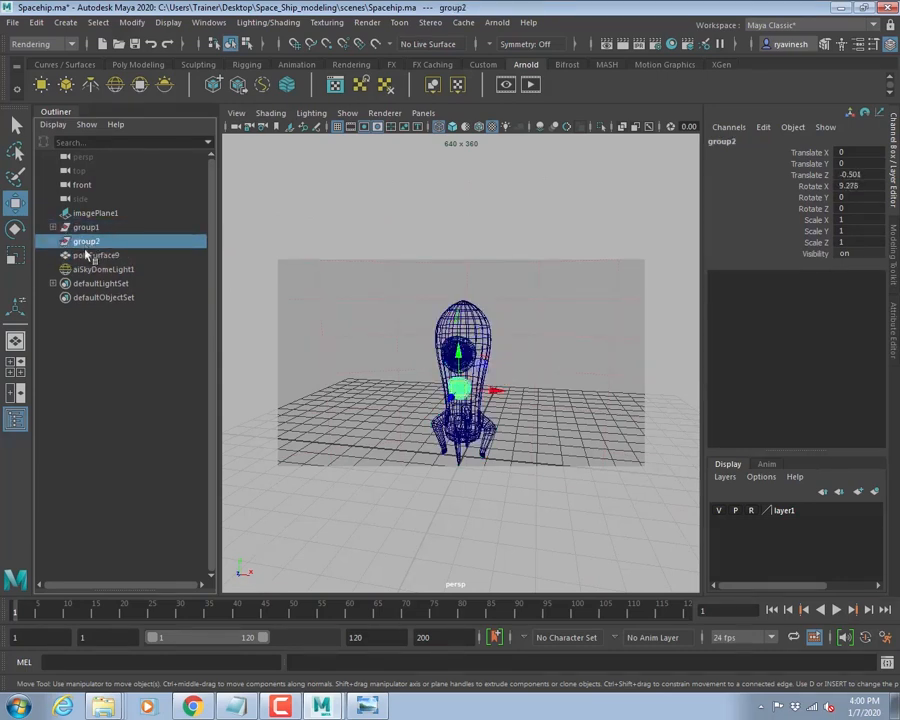
left_click(95, 256)
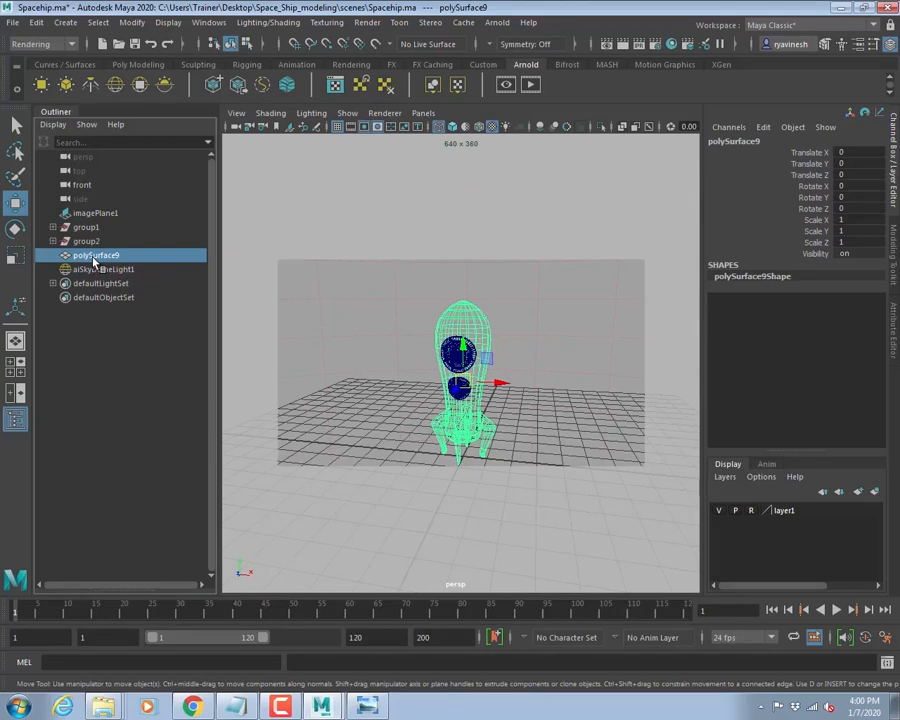
- Delete imagePlane1 from the scene and hide the front camera
left_click(92, 228)
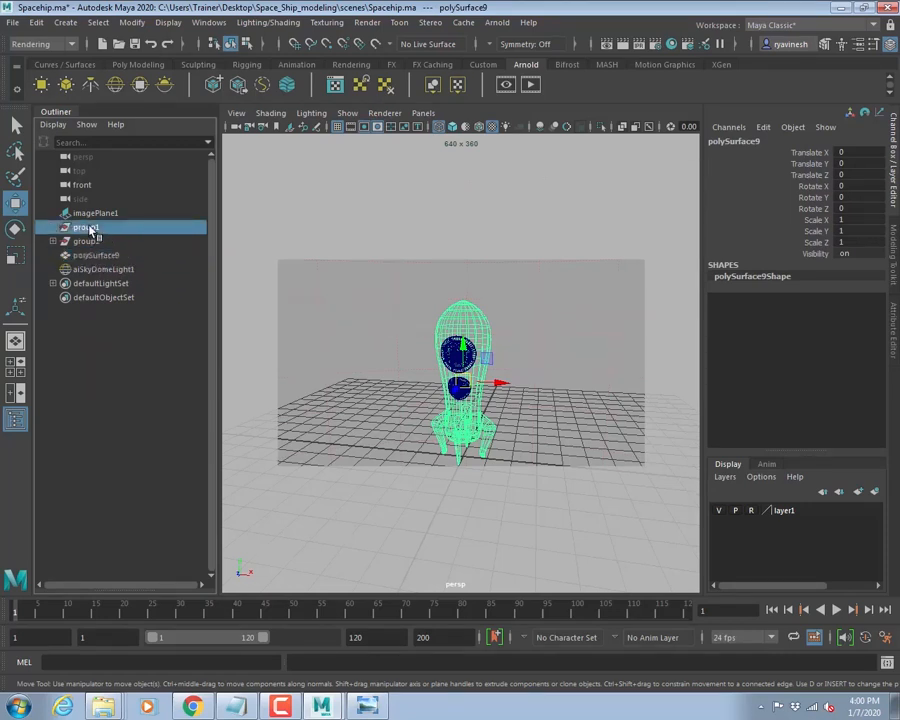
left_click(88, 214)
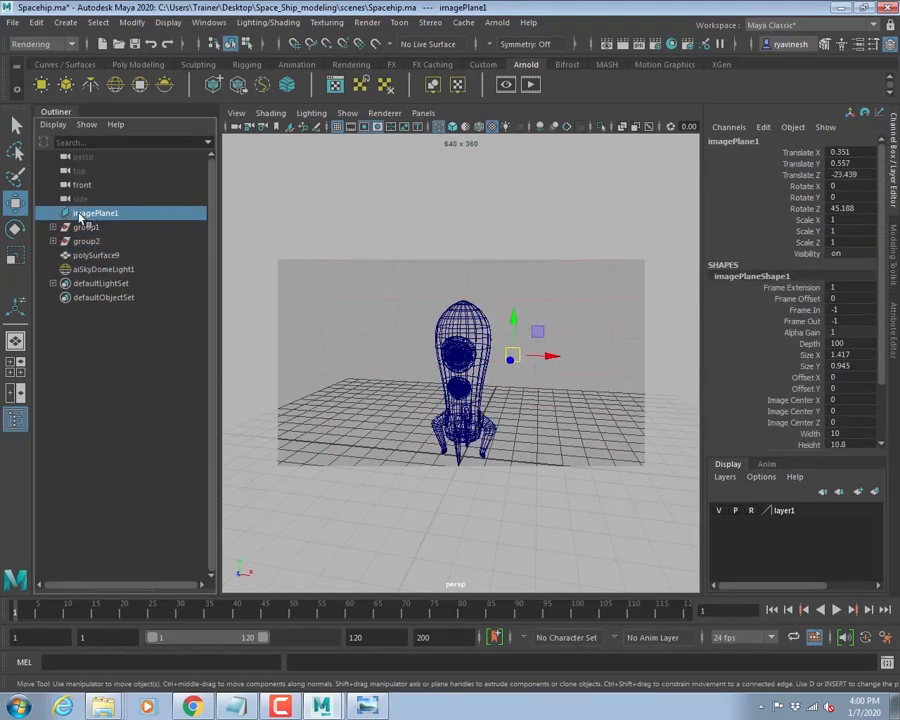
key("Delete")
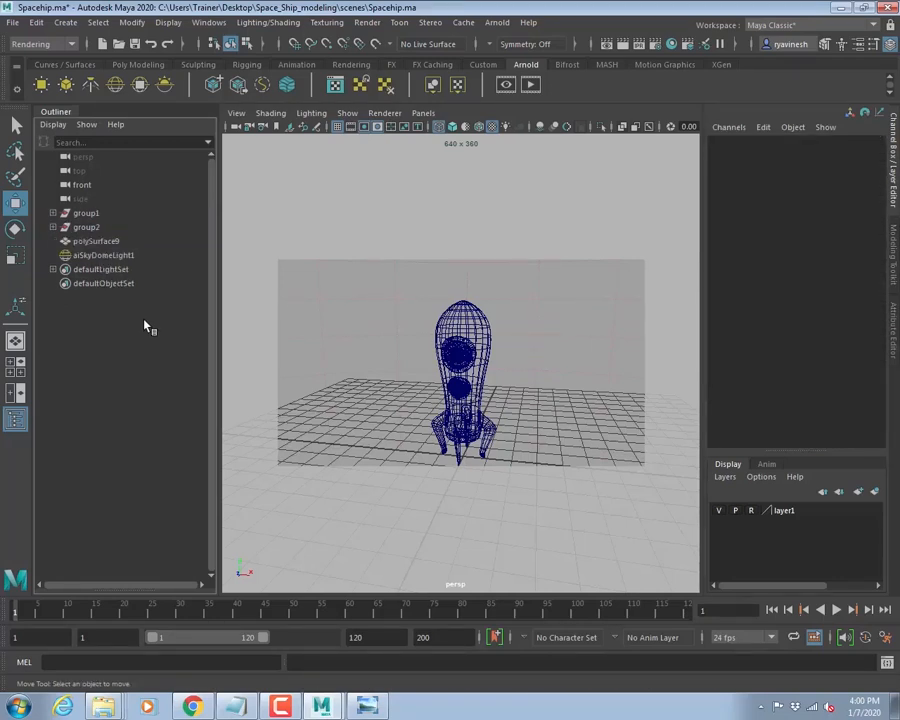
left_click(83, 187)
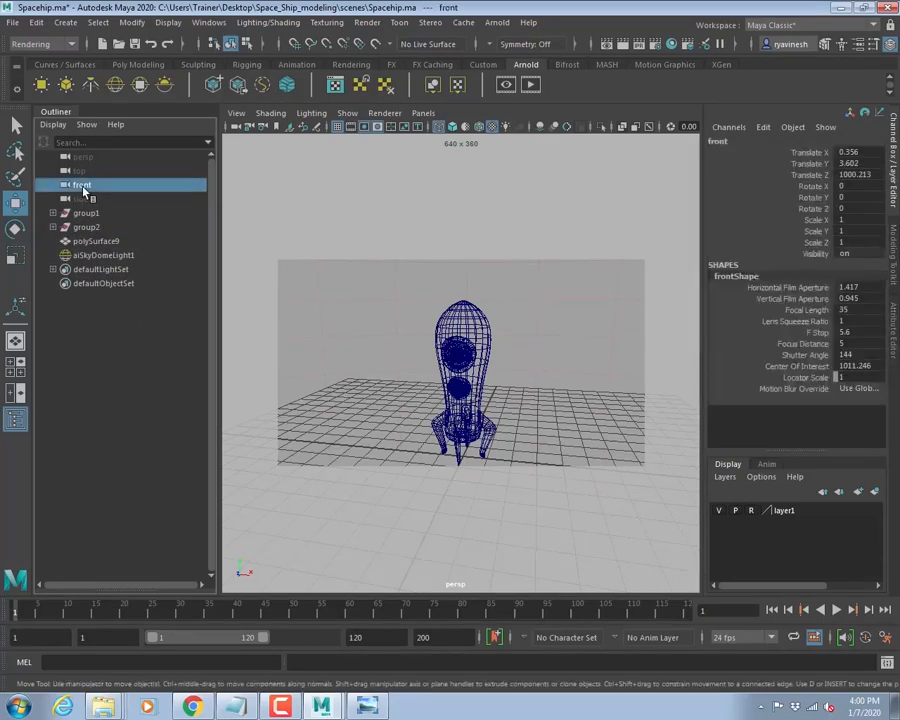
key("ctrl+h")
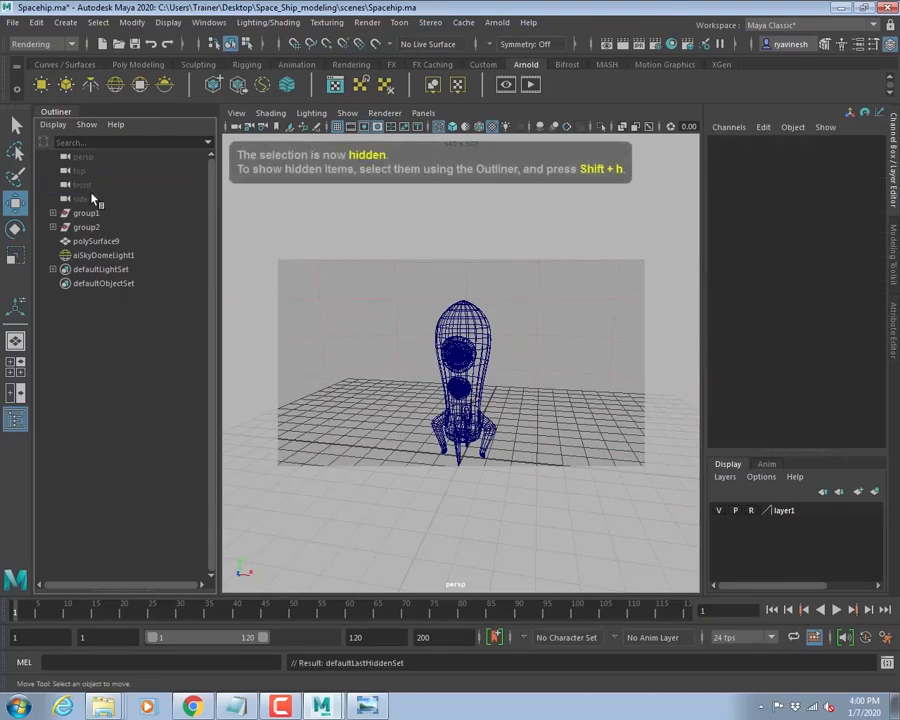
left_click(88, 189)
- Select group1, group2, polySurface9 and aiSkyDomeLight1 in the Outliner to review which rocket parts and light remain
left_click(86, 213)
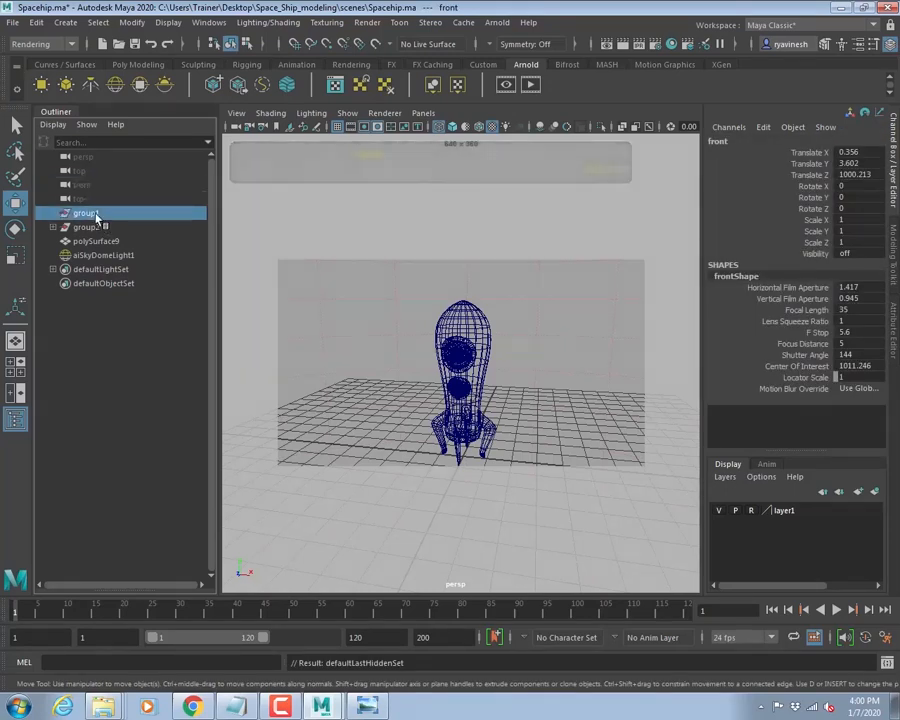
left_click(86, 227, "shift")
left_click(96, 241, "shift")
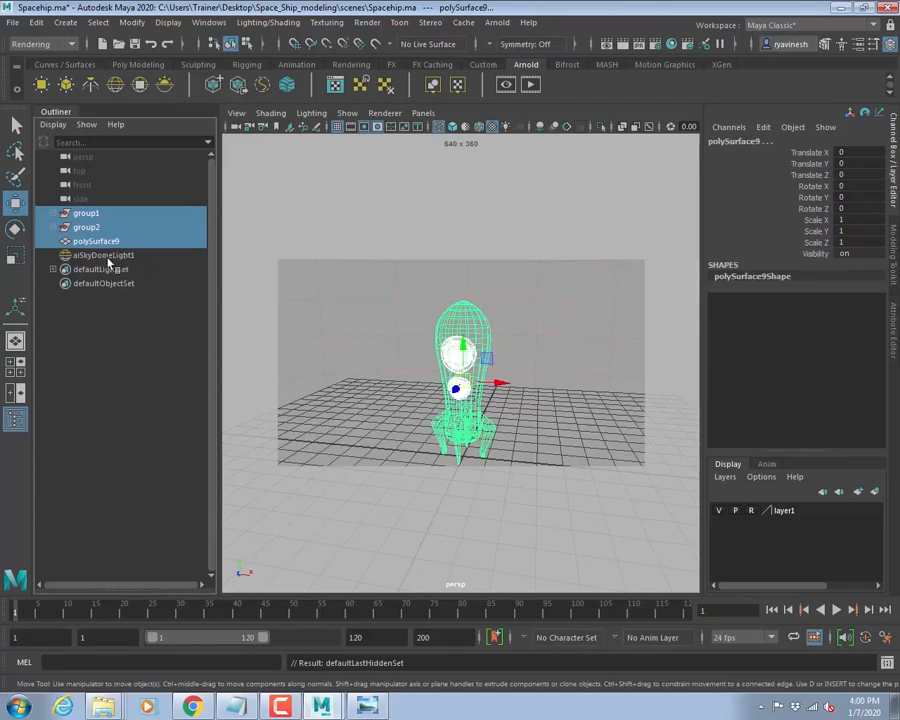
left_click(103, 255, "shift")
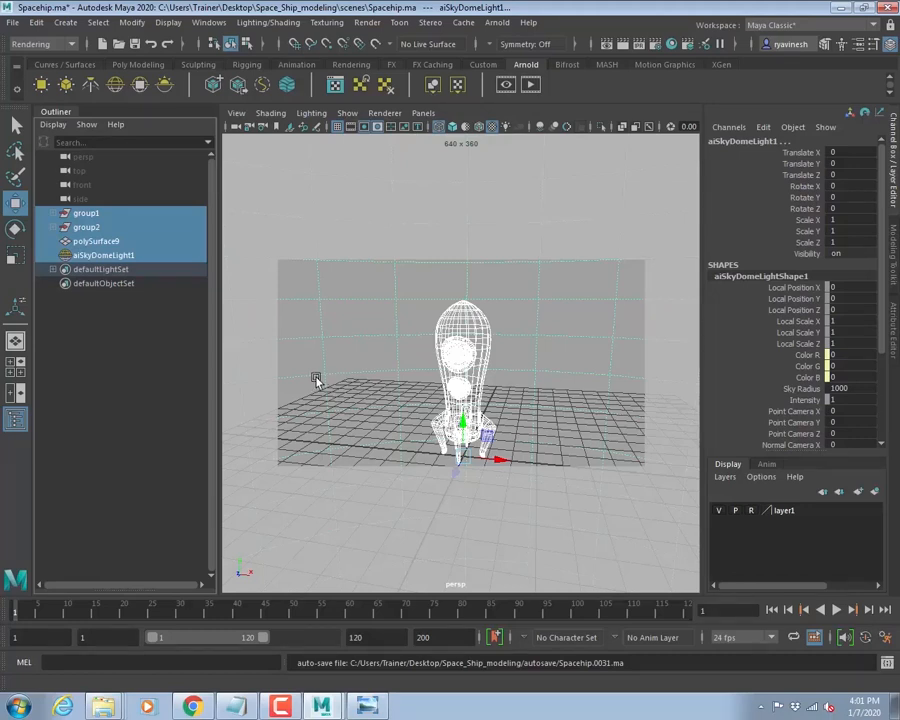
left_click(90, 242)
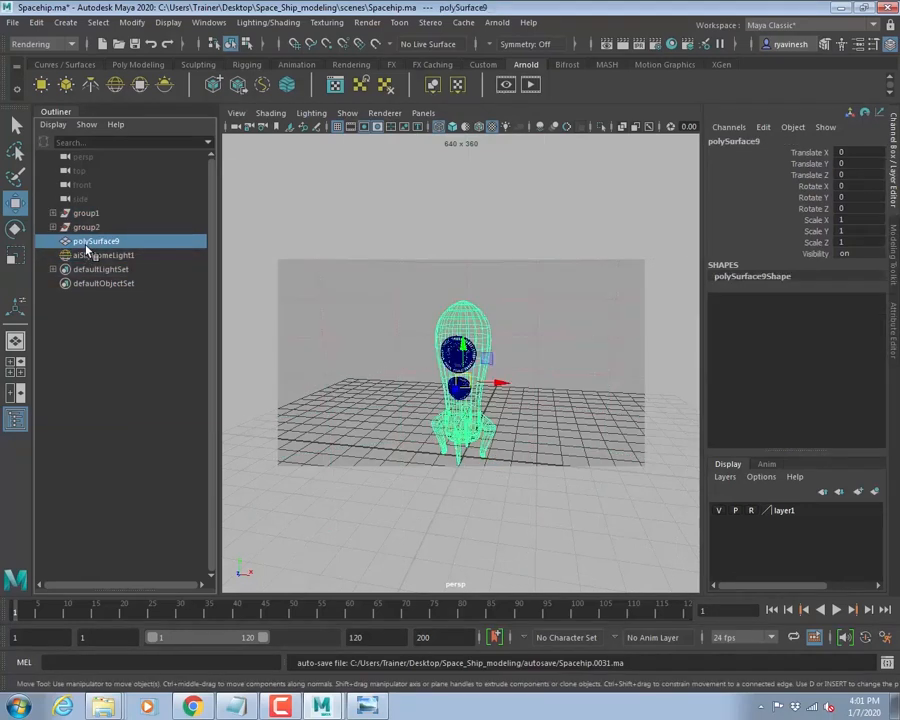
left_click(88, 214)
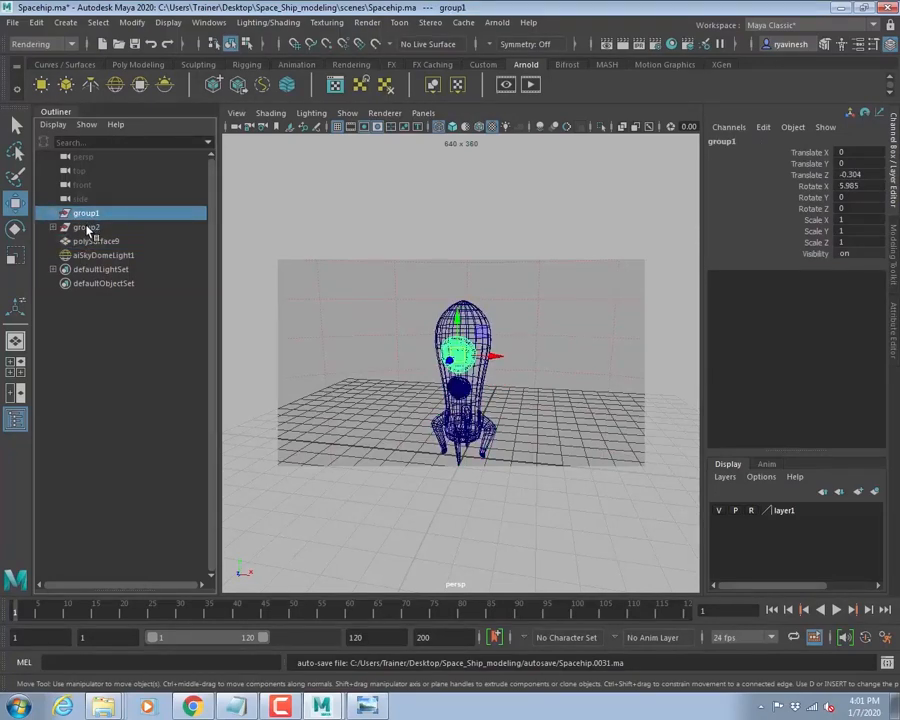
left_click(86, 227, "shift")
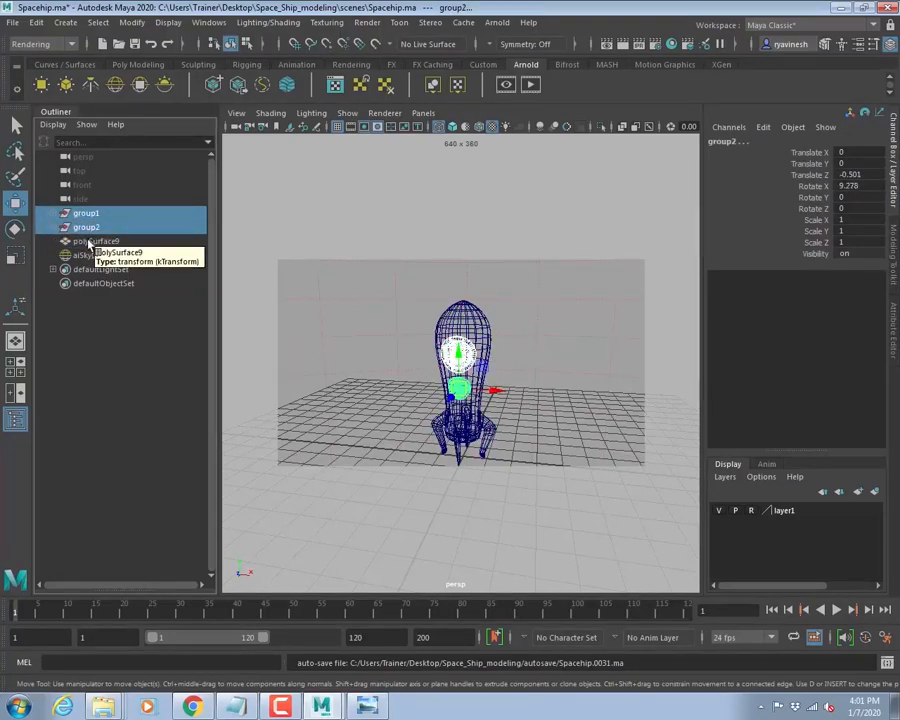
left_click(91, 243)
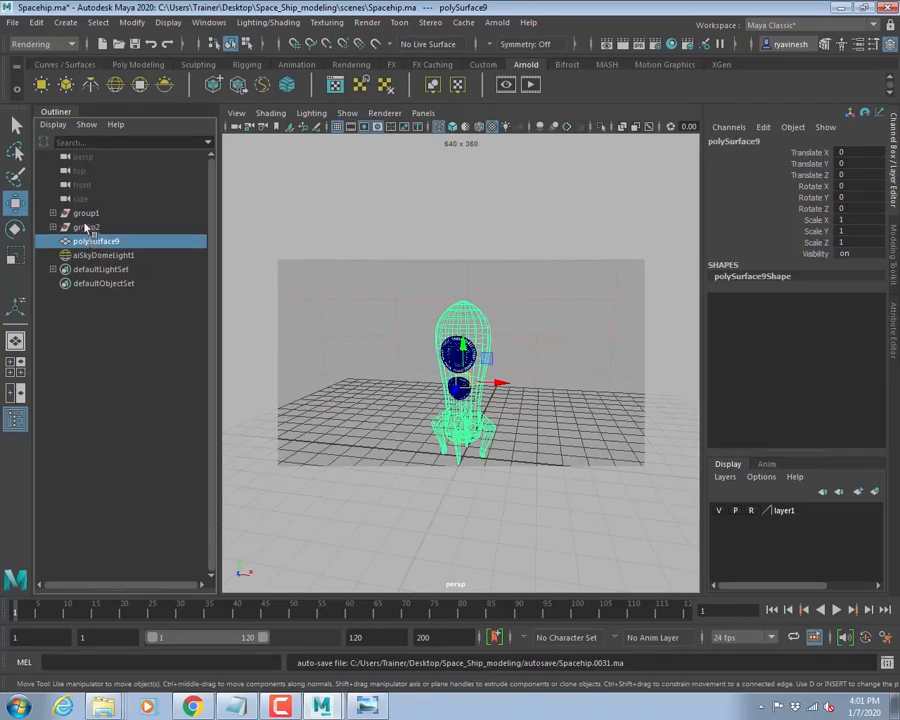
- Parent group1 and group2 under polySurface9, expand its hierarchy, and select the rocket body to check that the windows follow it
left_click(86, 215)
left_click(86, 228, "shift")
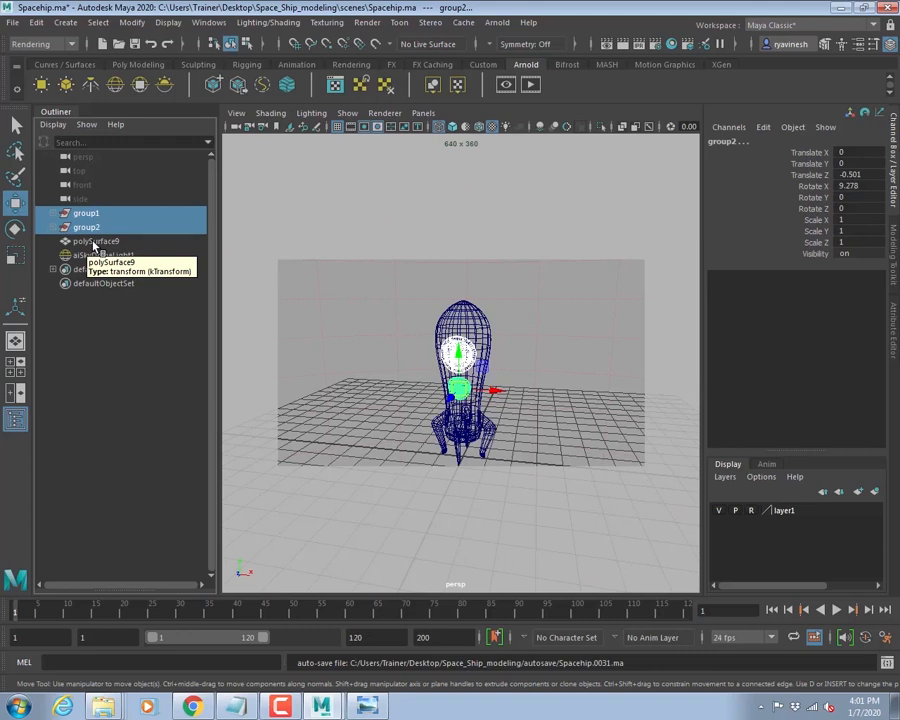
left_click(94, 243, "shift")
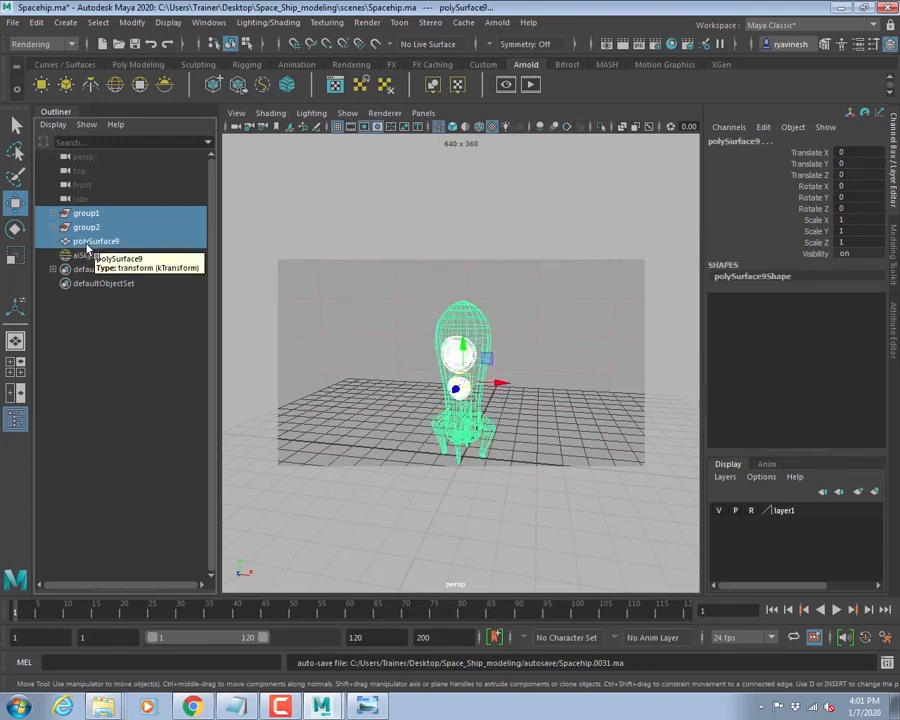
key("p")
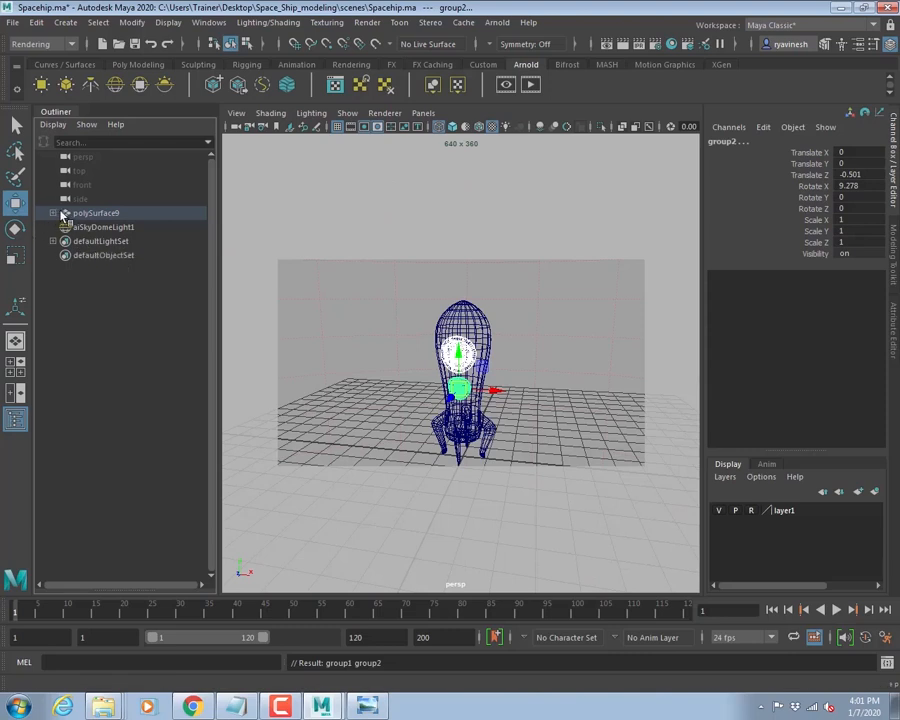
left_click(53, 214)
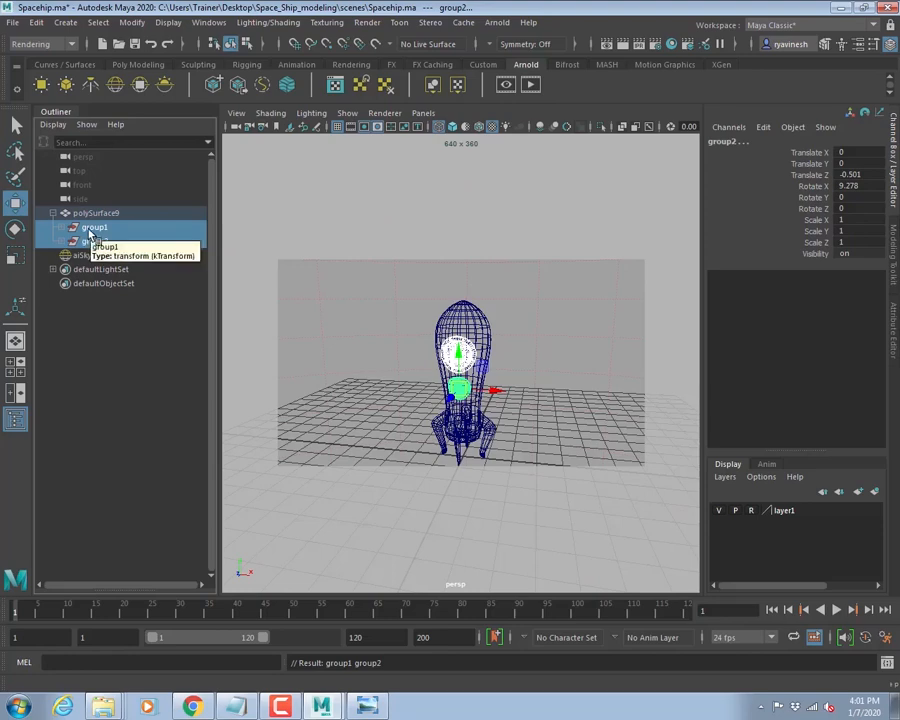
left_click(396, 257)
scroll(478, 347, "up", 6)
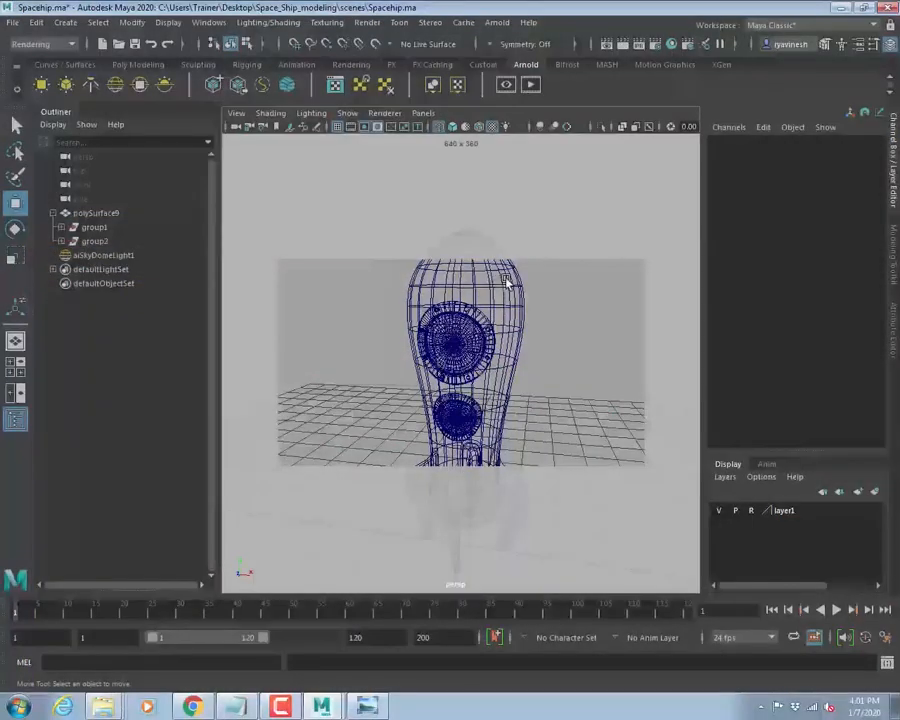
left_click(504, 283)
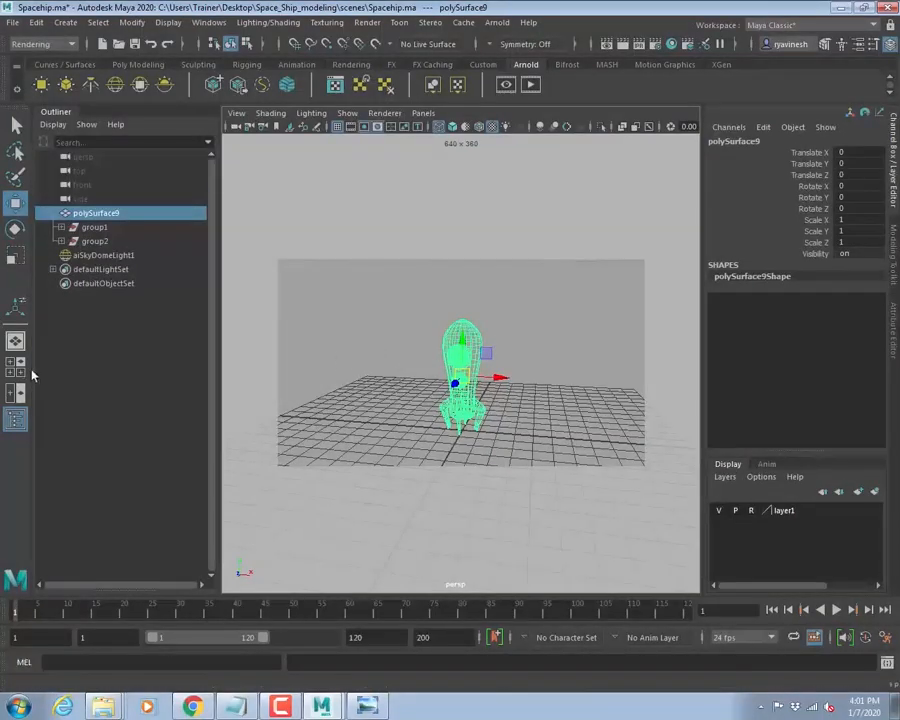
- Draw a wavy four-point EP curve in the top view, starting beside the rocket and extending along positive X
left_click(14, 369)
key("space")
scroll(418, 386, "down", 6)
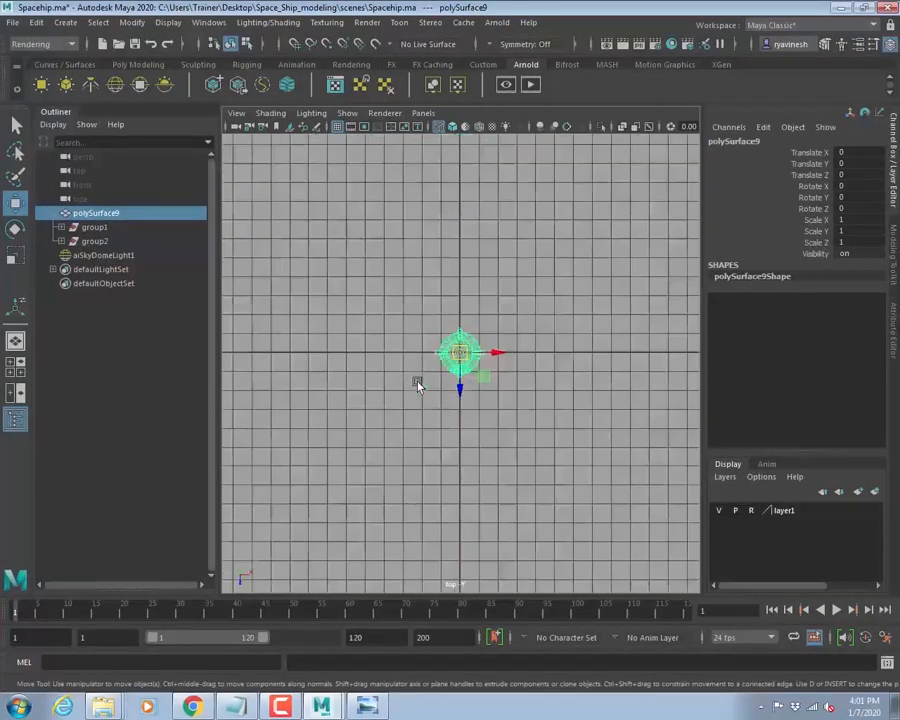
middle_click_drag(560, 394, 424, 390, "alt")
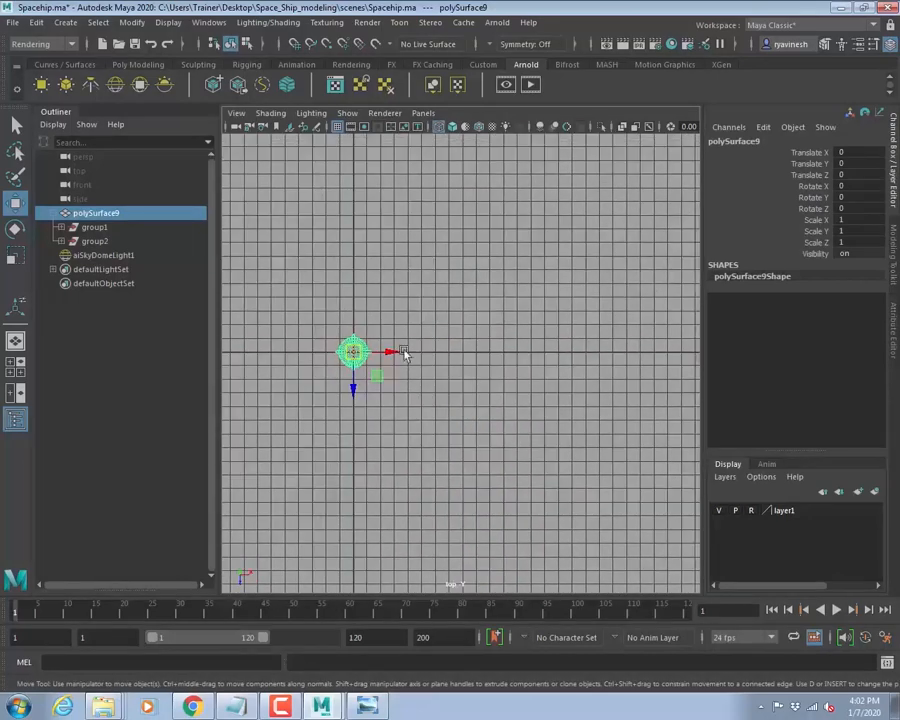
left_click(427, 257)
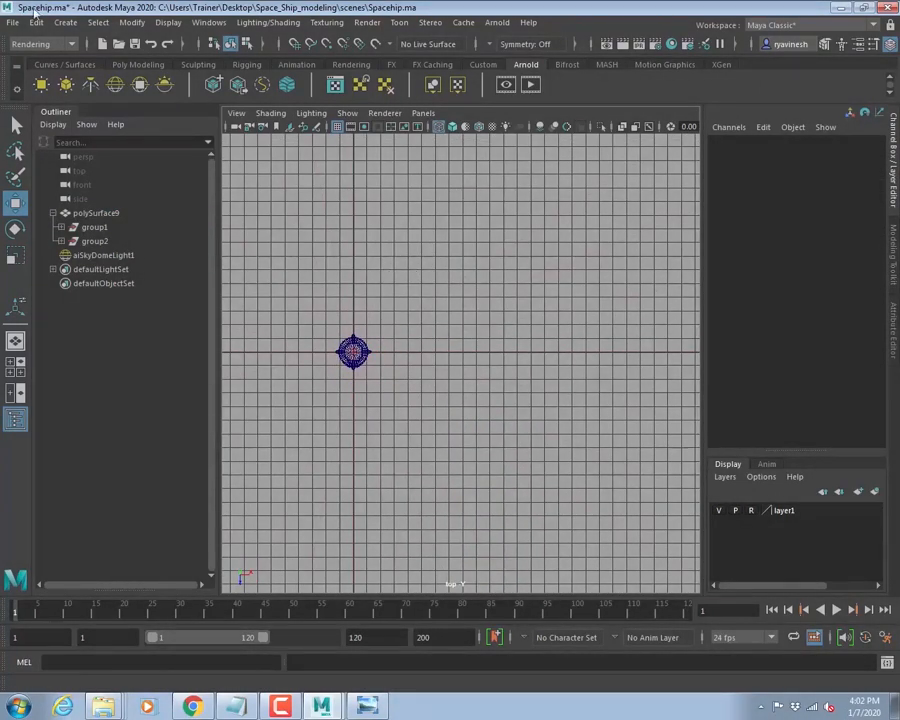
left_click(66, 65)
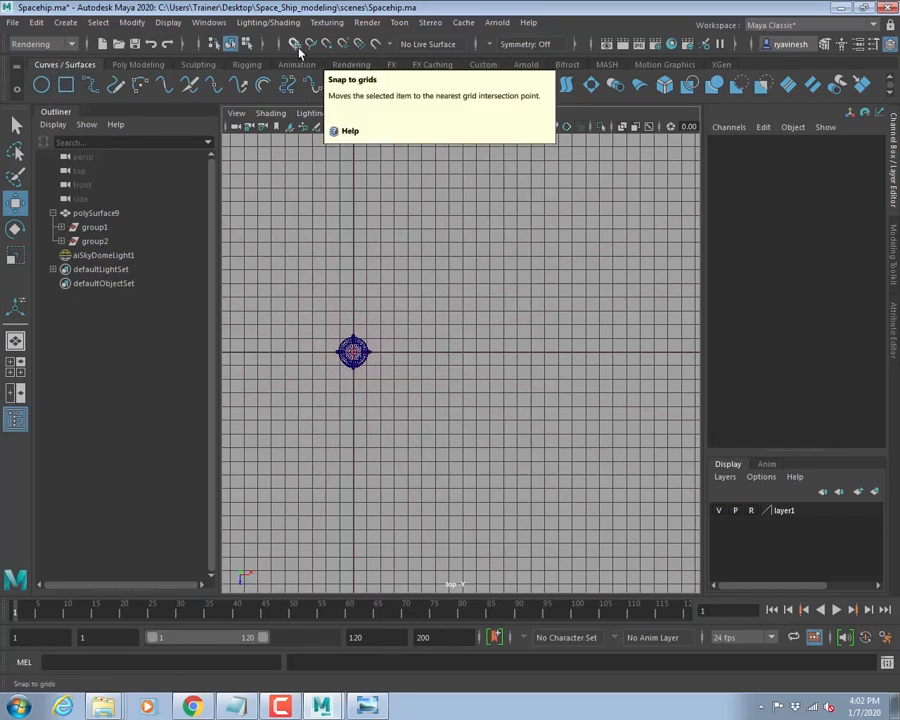
left_click(92, 88)
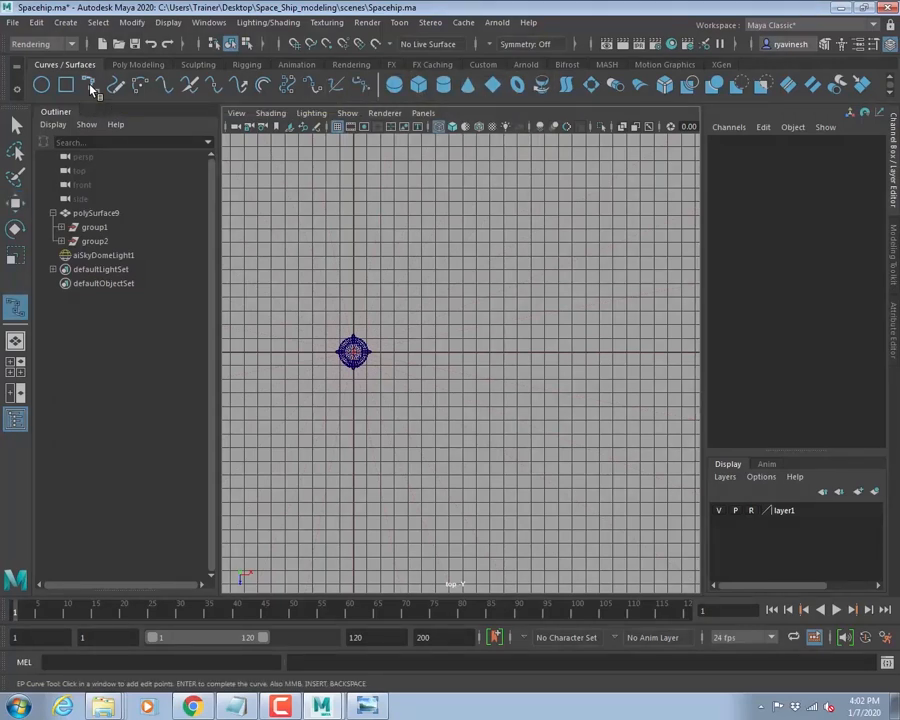
middle_click_drag(534, 360, 418, 388, "alt")
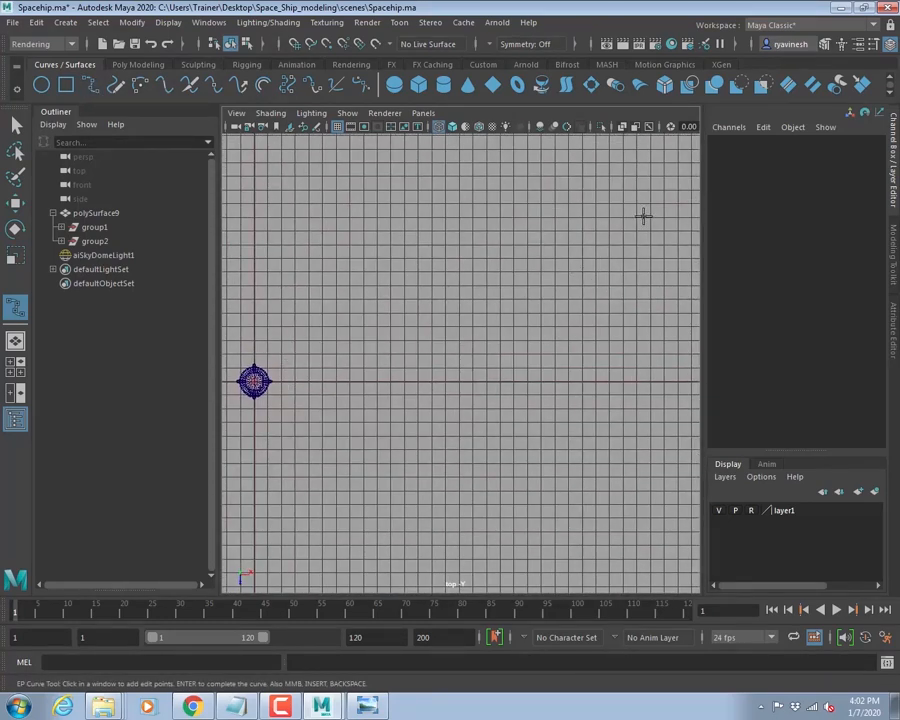
left_click(282, 363)
left_click(423, 254)
left_click(569, 372)
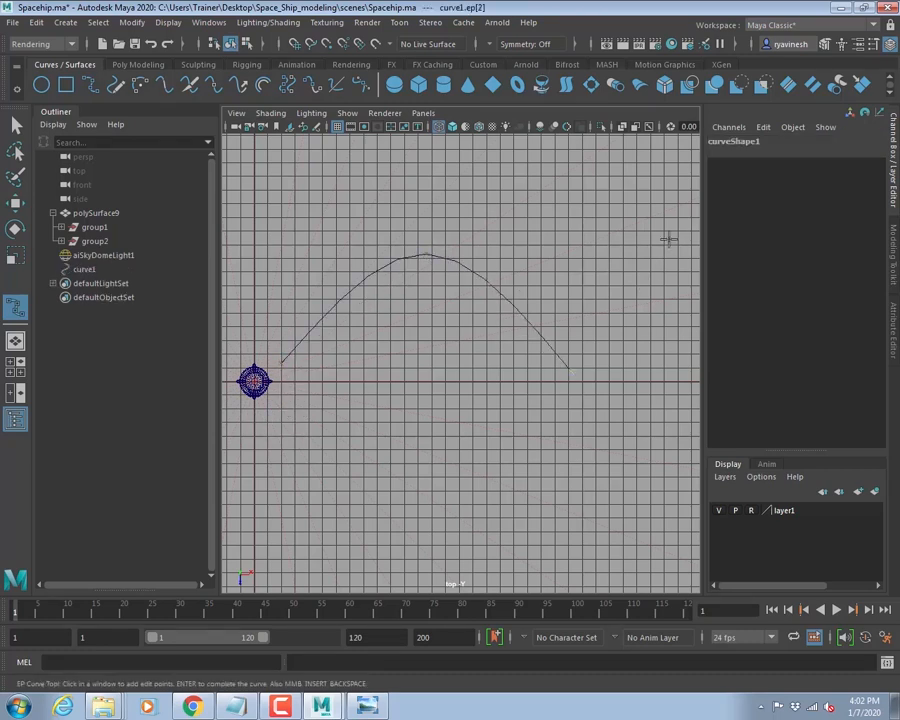
left_click(675, 199)
key("w")
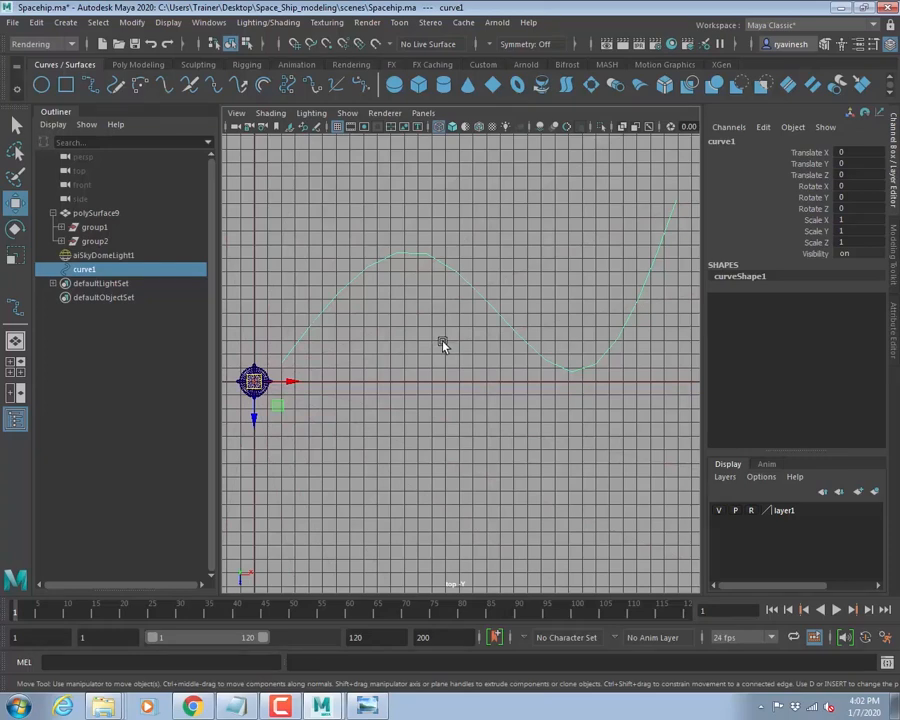
- Return to the full perspective view, turn off the resolution gate, and frame curve1 together with the rocket
right_click_drag(611, 430, 492, 432, "alt")
middle_click_drag(560, 410, 549, 447, "alt")
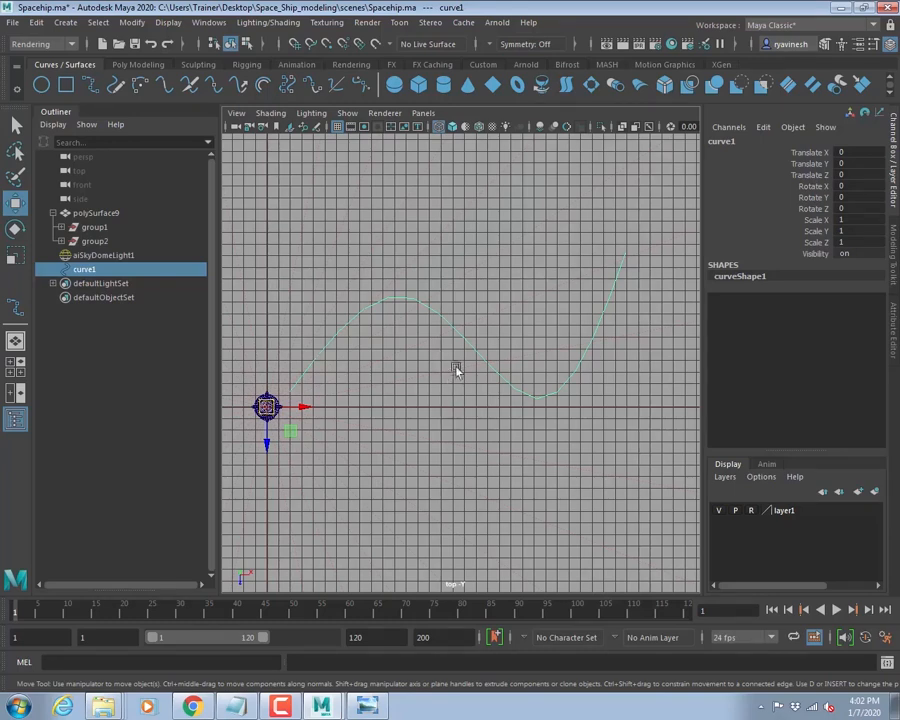
key("space")
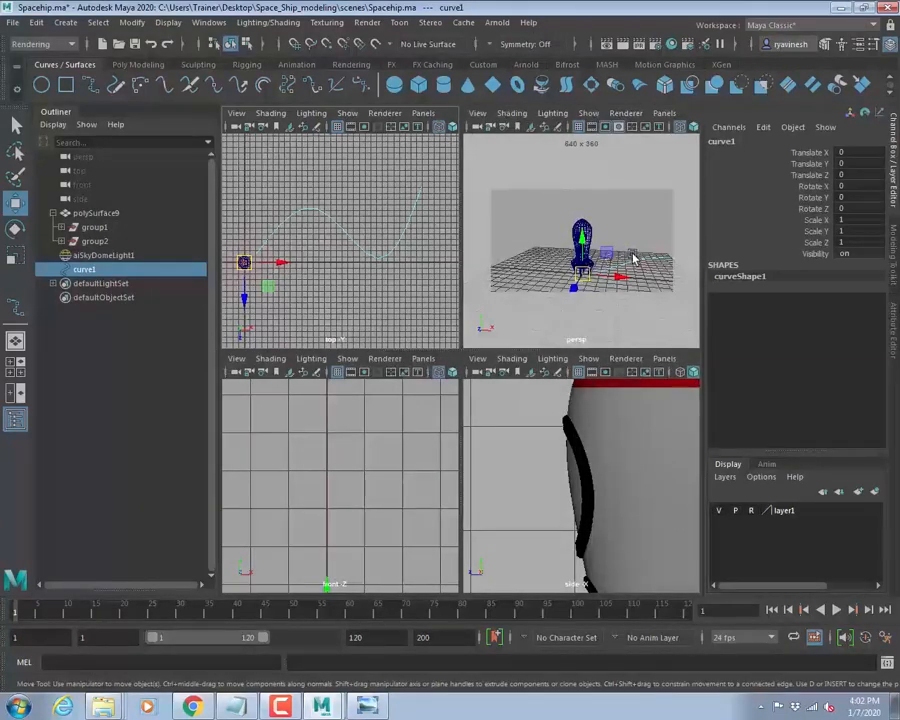
key("space")
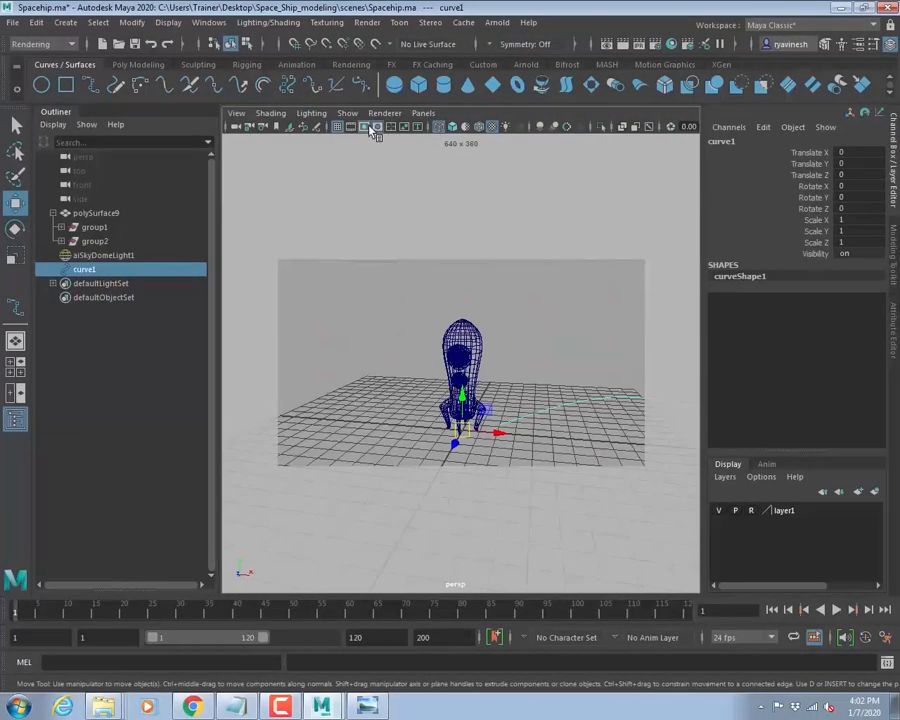
left_click(372, 128)
key("f")
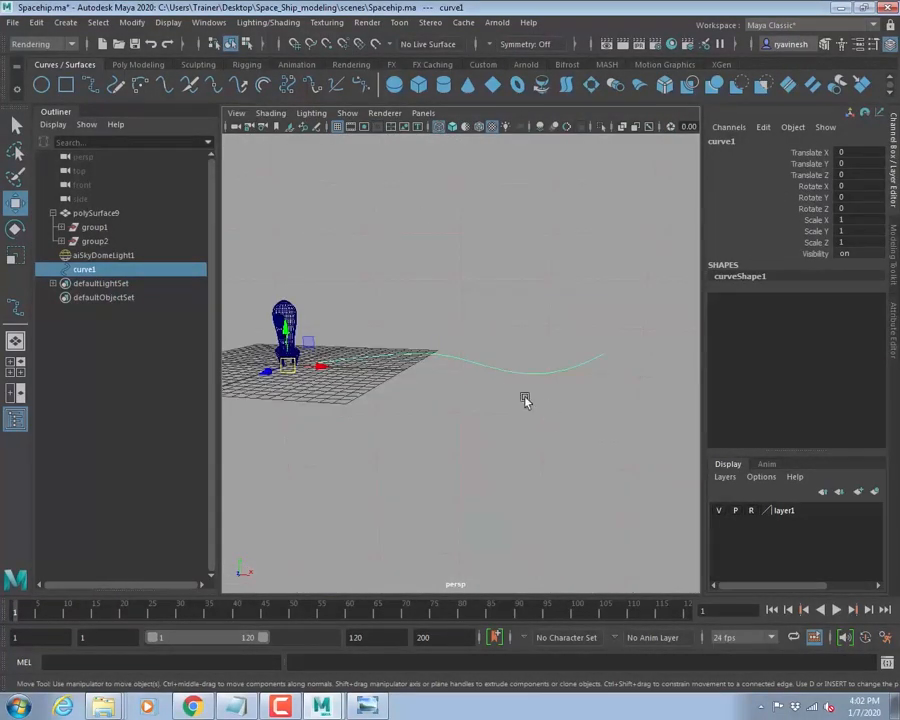
left_click_drag(428, 394, 467, 368, "alt")
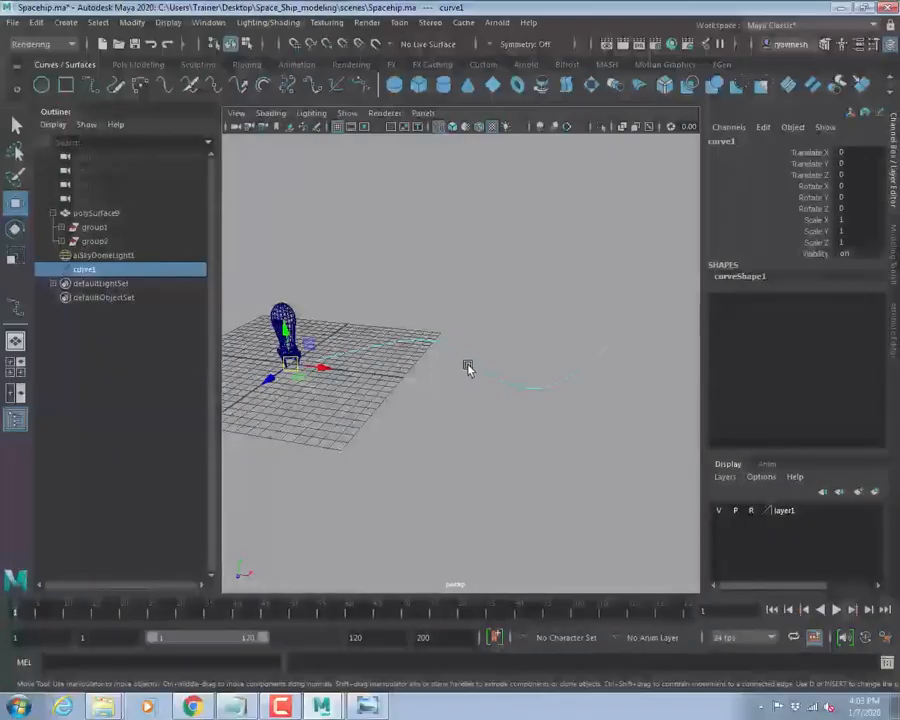
- Show the control vertices of curve1 and raise the last two, cv[4:5], to a height of about 17 units
right_click_drag(466, 357, 386, 358)
left_click_drag(386, 358, 493, 418, "alt")
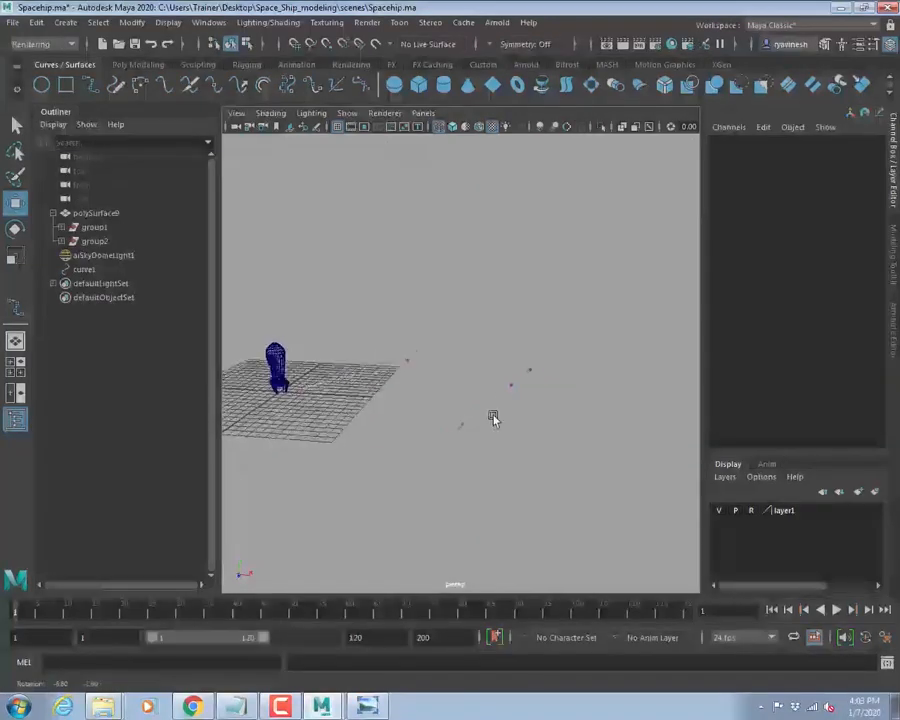
left_click_drag(487, 313, 587, 414)
left_click_drag(520, 337, 513, 212)
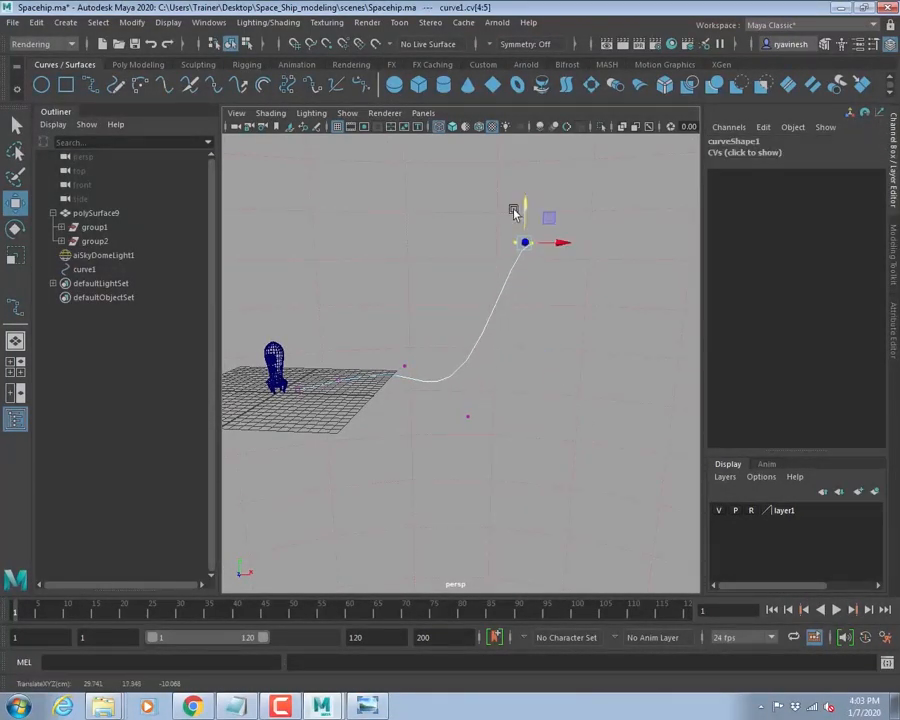
- Pull control vertex cv[3] of curve1 outward along X and move end vertex cv[5] out to about X 52
left_click_drag(392, 342, 388, 434)
left_click_drag(440, 399, 639, 416)
left_click_drag(510, 378, 466, 412, "alt")
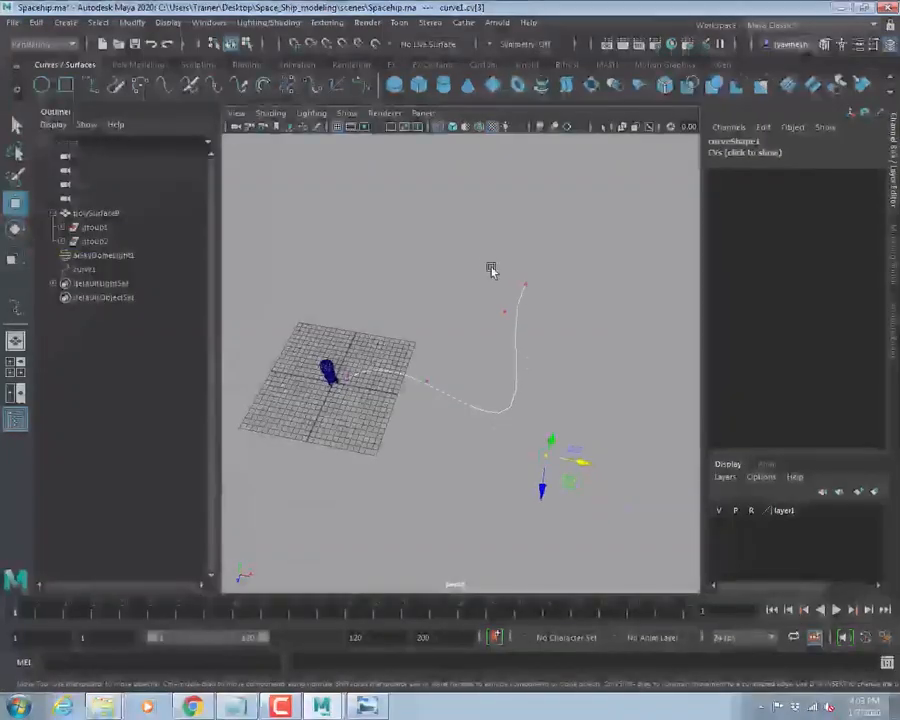
left_click_drag(492, 267, 707, 331)
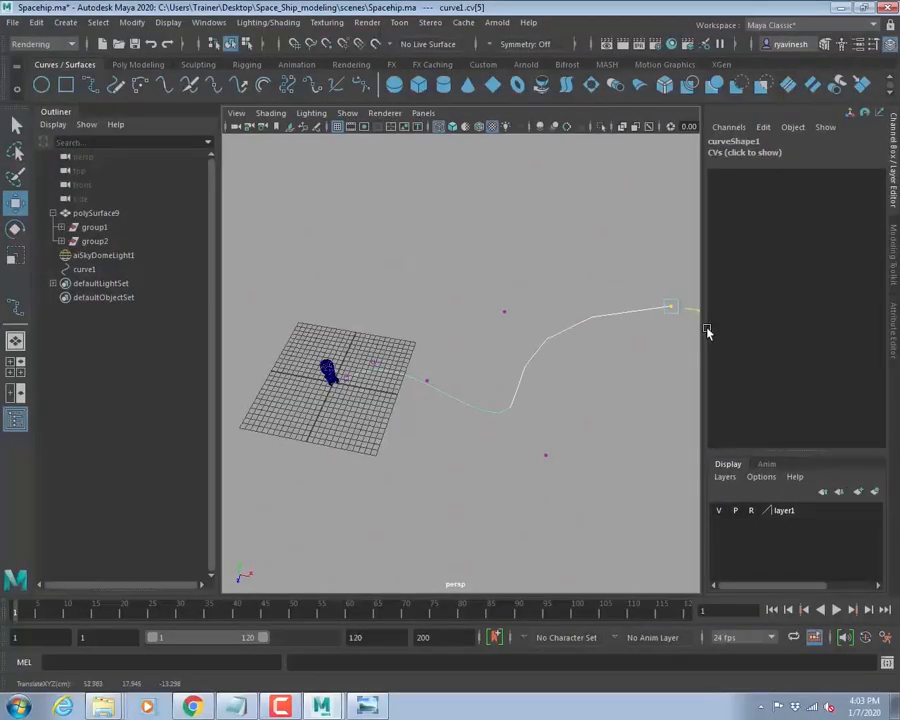
- Raise the end control vertex cv[5] of curve1 to a height of about 24 units
left_click_drag(482, 298, 685, 364)
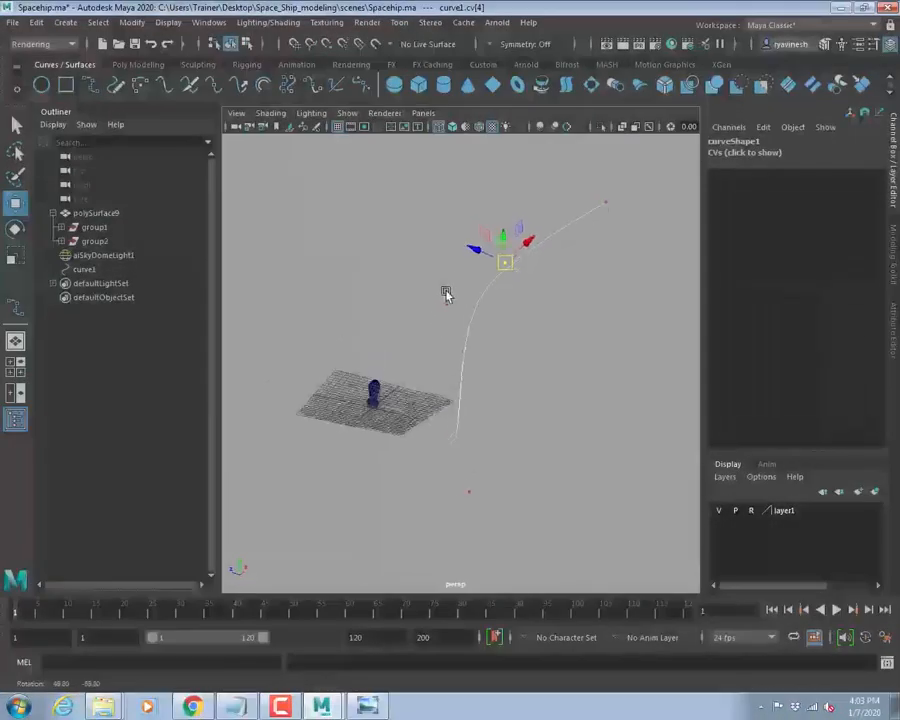
left_click_drag(446, 293, 536, 388, "alt")
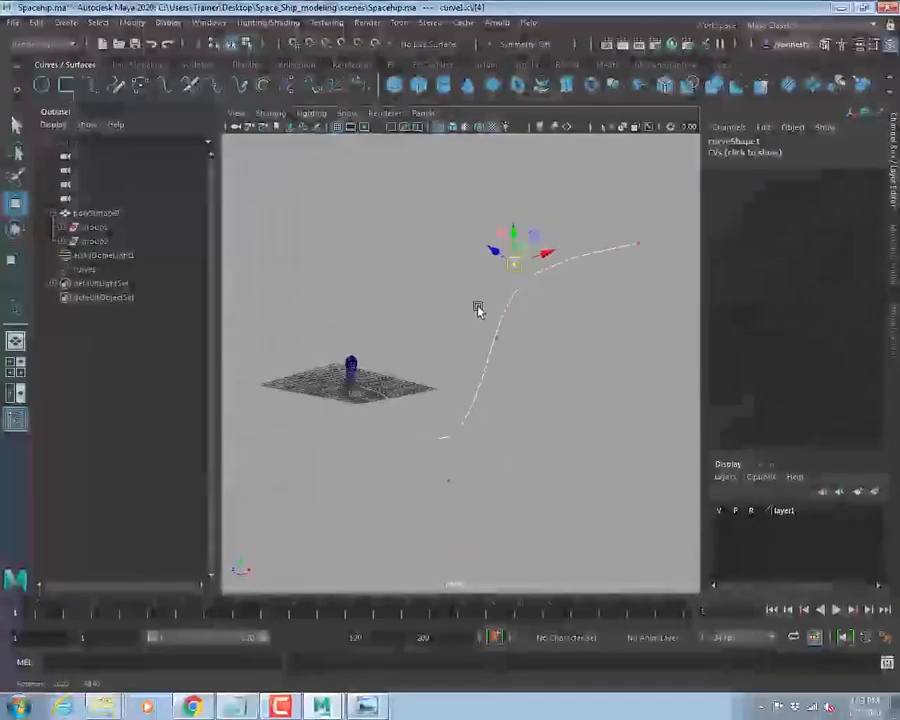
left_click_drag(476, 308, 576, 367, "alt")
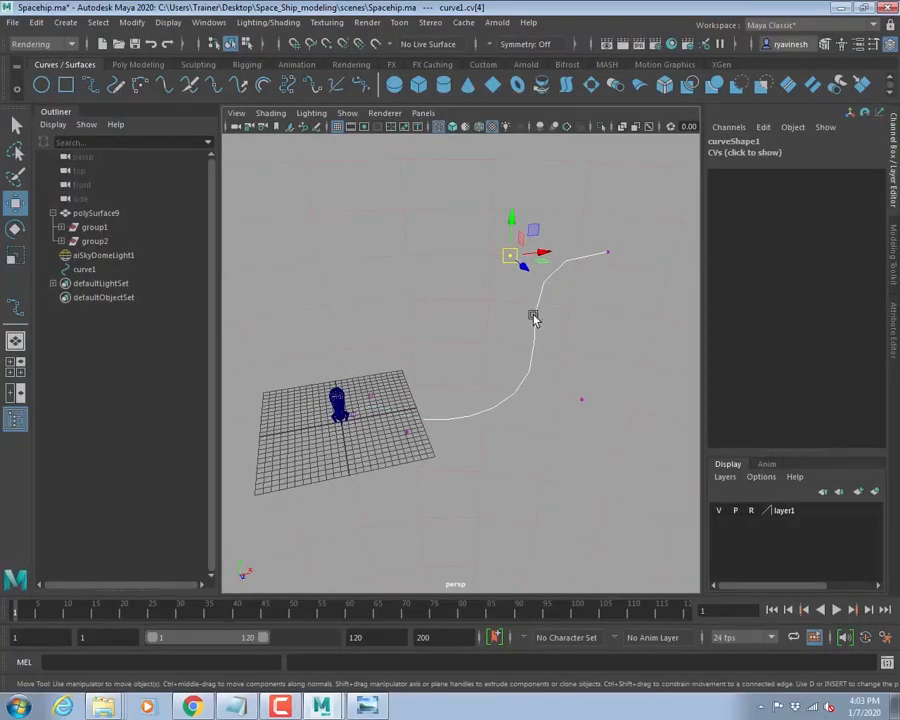
right_click_drag(535, 317, 444, 321)
left_click_drag(635, 214, 488, 288)
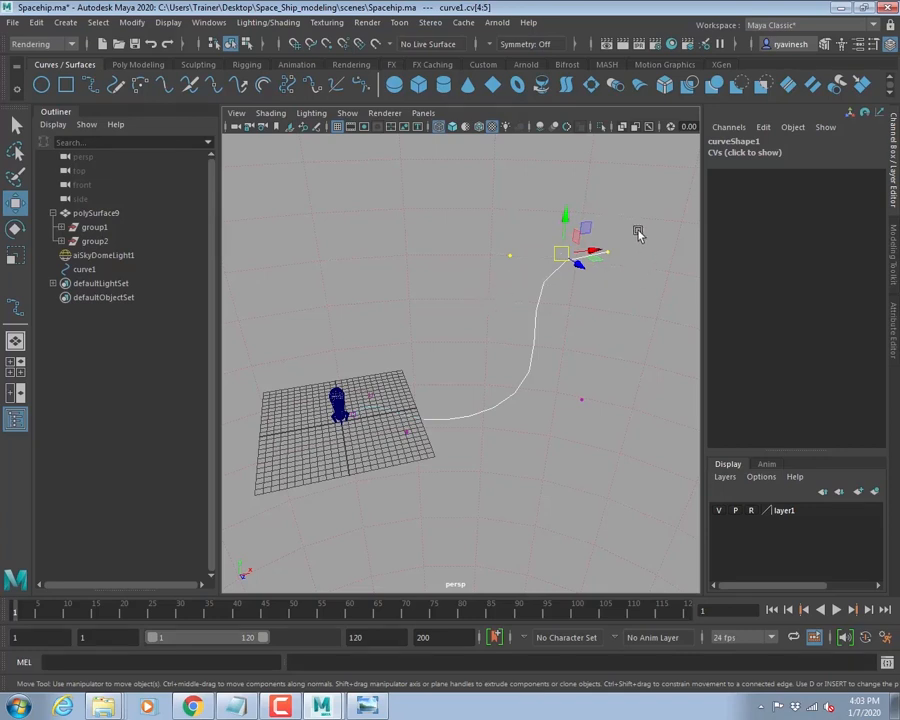
left_click_drag(613, 219, 619, 183)
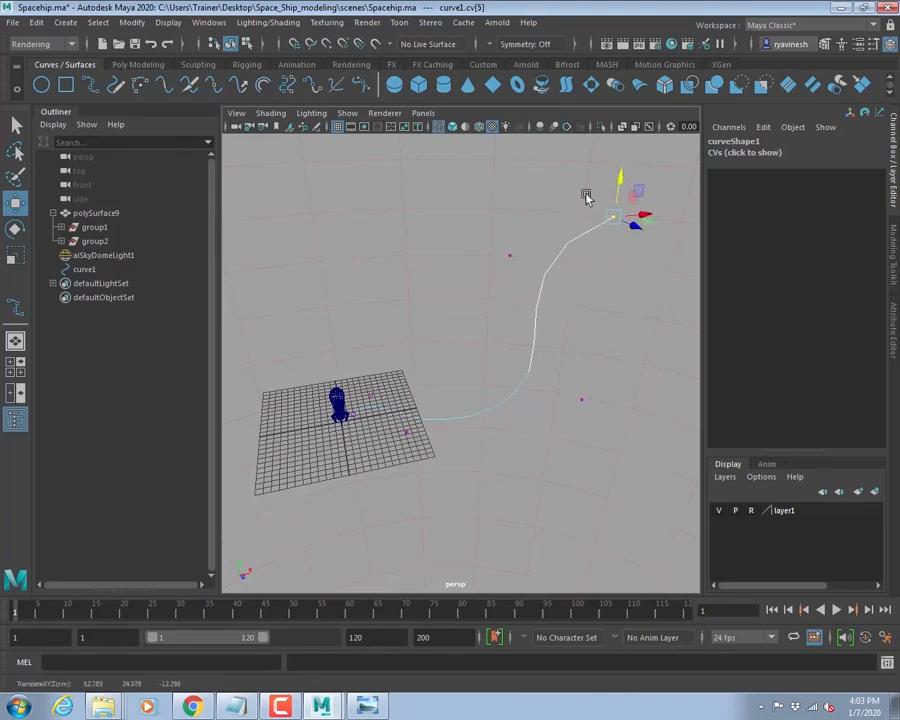
- Lower control vertex cv[4] of curve1 to a height of about 14.6 units and raise cv[2] slightly
left_click_drag(484, 239, 553, 307)
left_click_drag(512, 222, 547, 289)
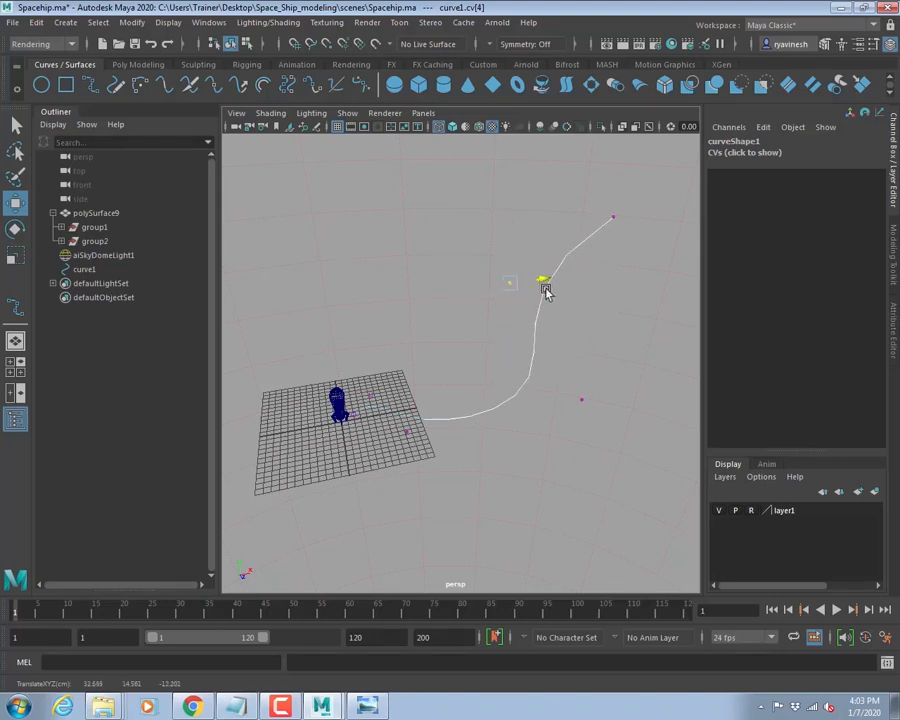
left_click_drag(581, 336, 441, 330, "alt")
left_click_drag(468, 428, 388, 462)
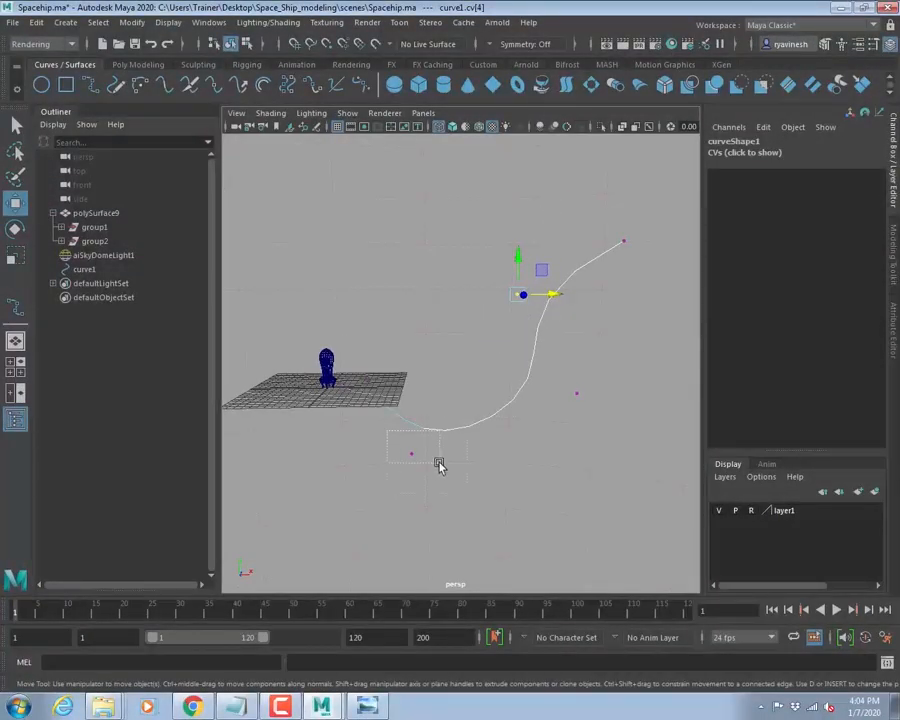
left_click_drag(411, 417, 454, 425)
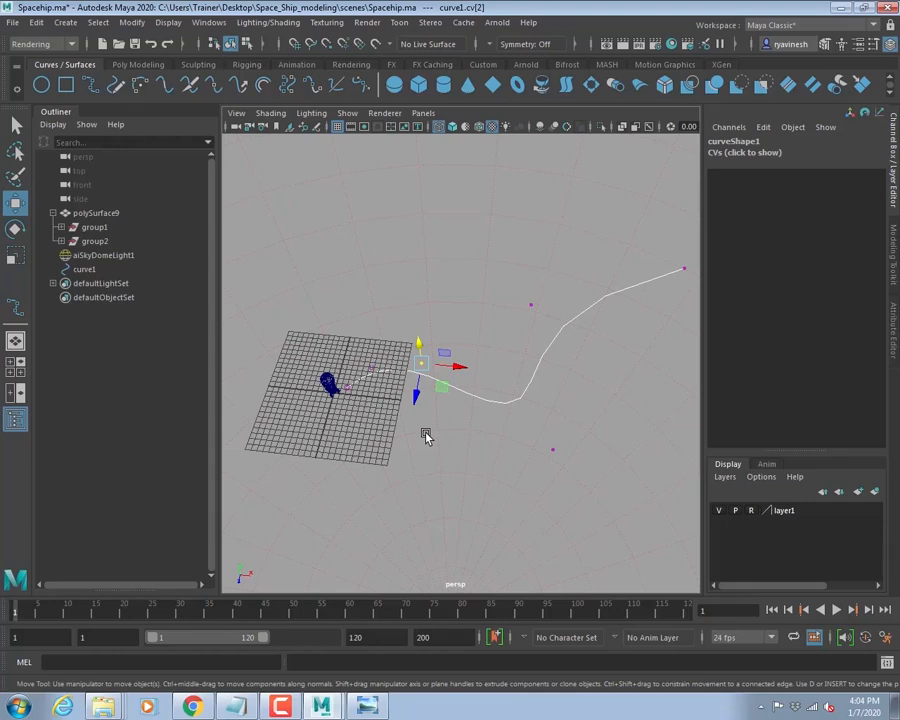
- Select group1 and group2 under polySurface9 and frame them to inspect the two rocket windows up close
left_click(57, 214)
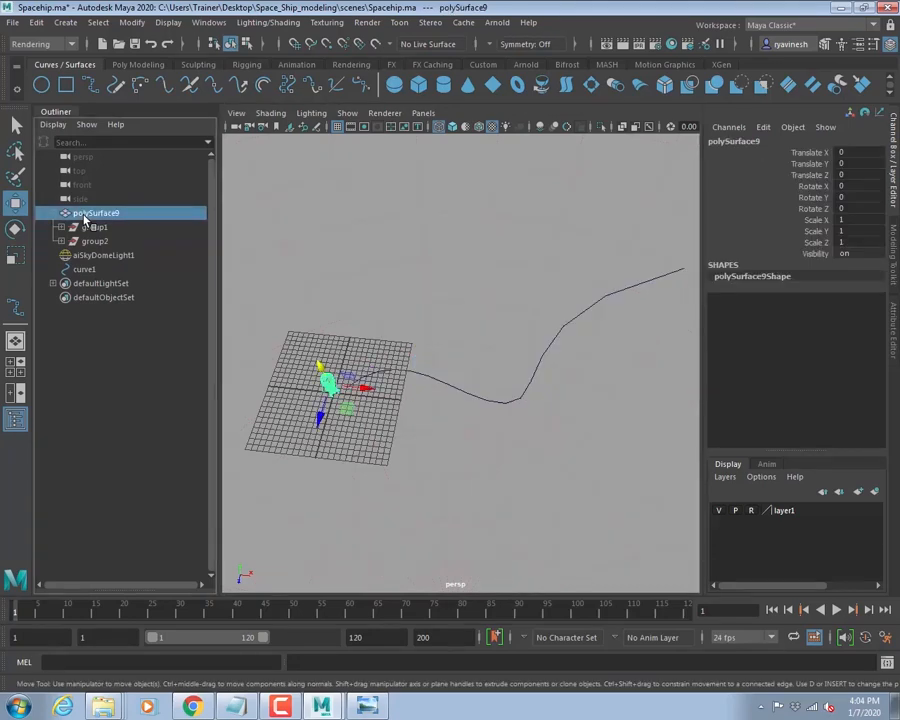
left_click(90, 228)
left_click(92, 241, "shift")
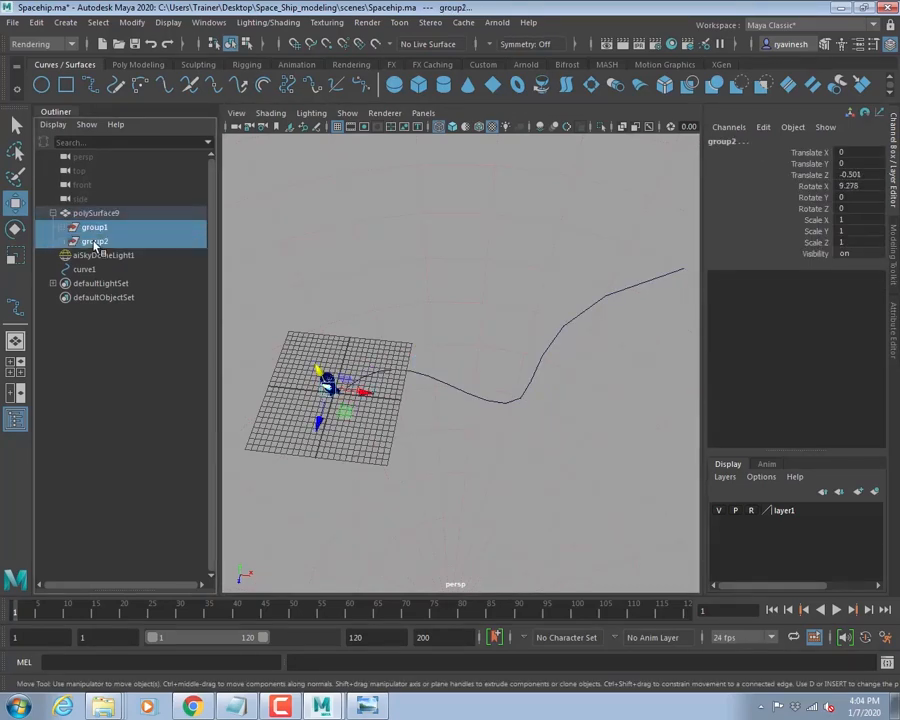
key("f")
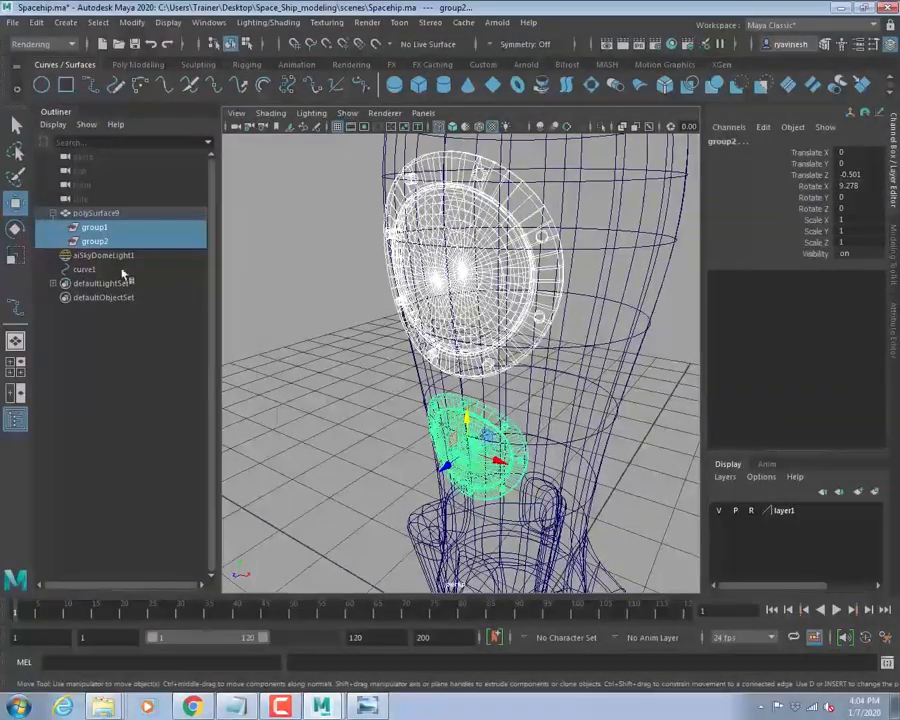
left_click(93, 229)
left_click(94, 242, "shift")
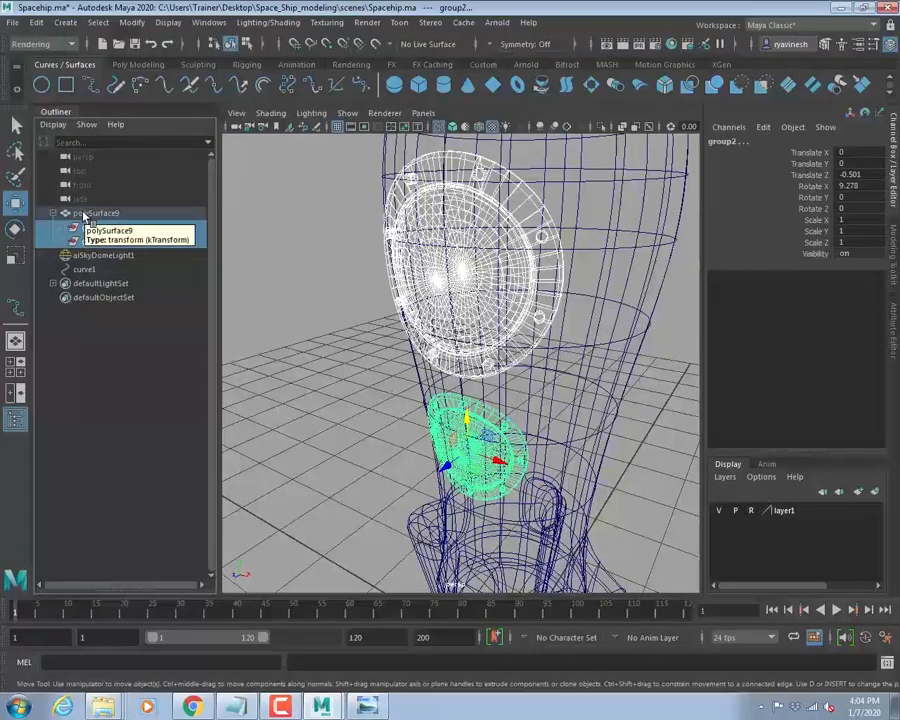
- Select the rocket body polySurface9 and collapse its hierarchy
left_click(87, 215)
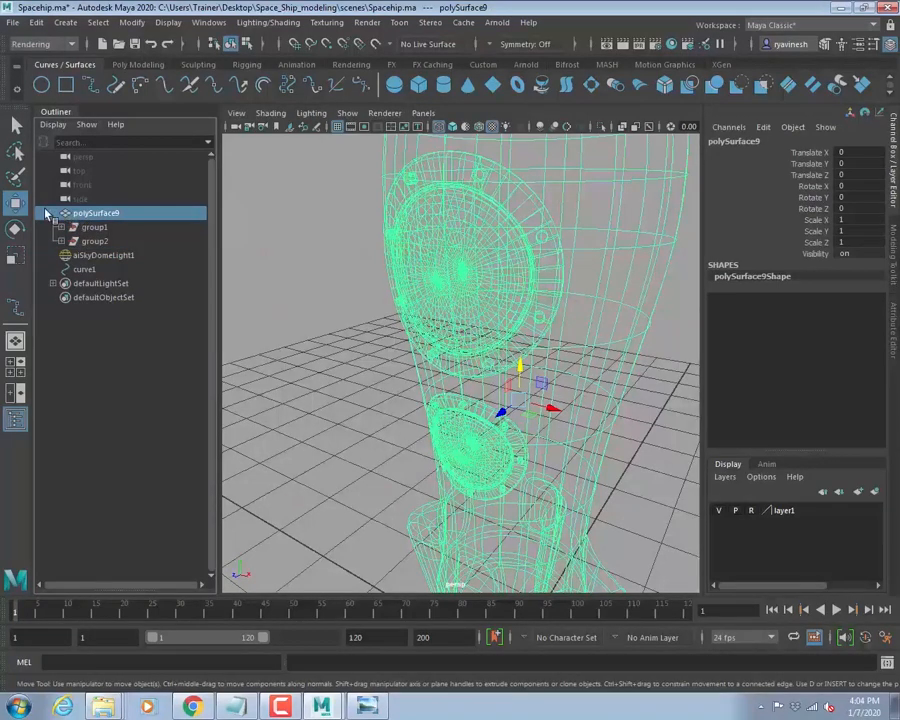
left_click(55, 214)
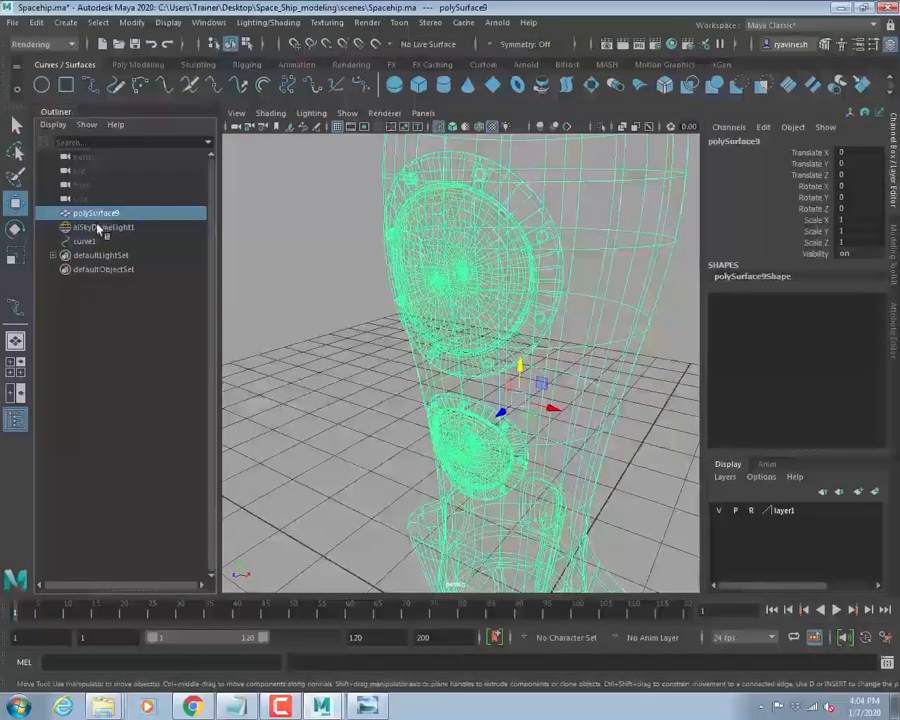
left_click(92, 226)
left_click(95, 215)
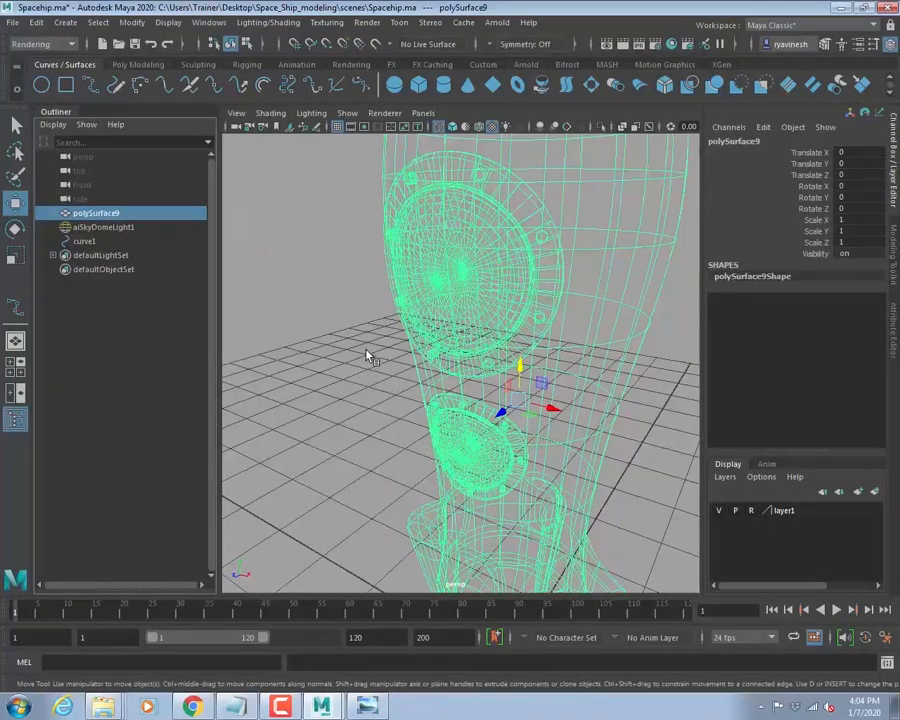
- Switch to the full top view and select curve1 to check its path away from the rocket
left_click(15, 366)
key("space")
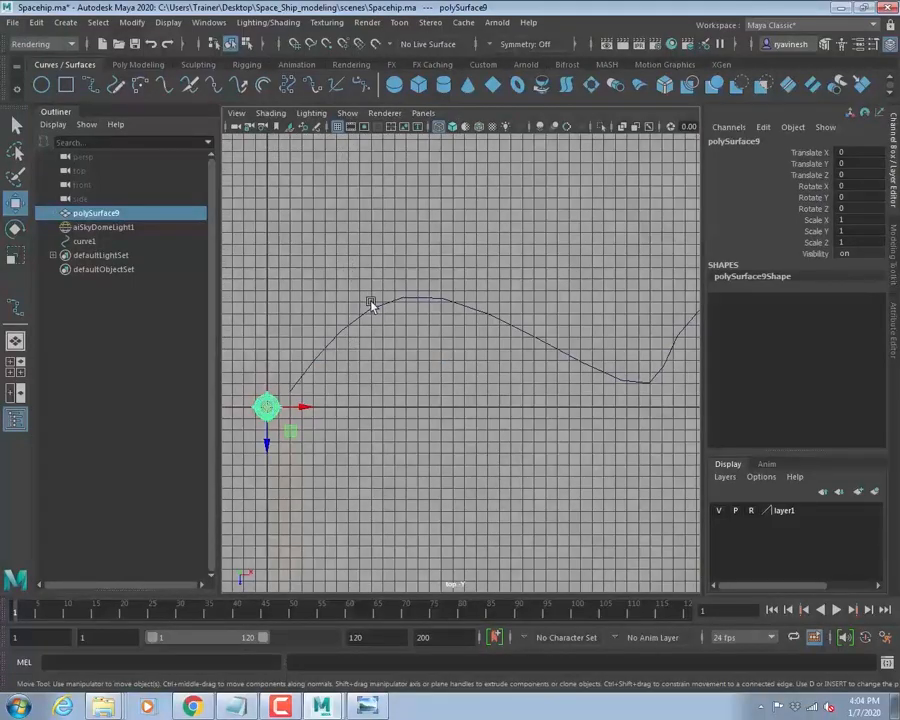
left_click(375, 307)
scroll(496, 367, "down", 5)
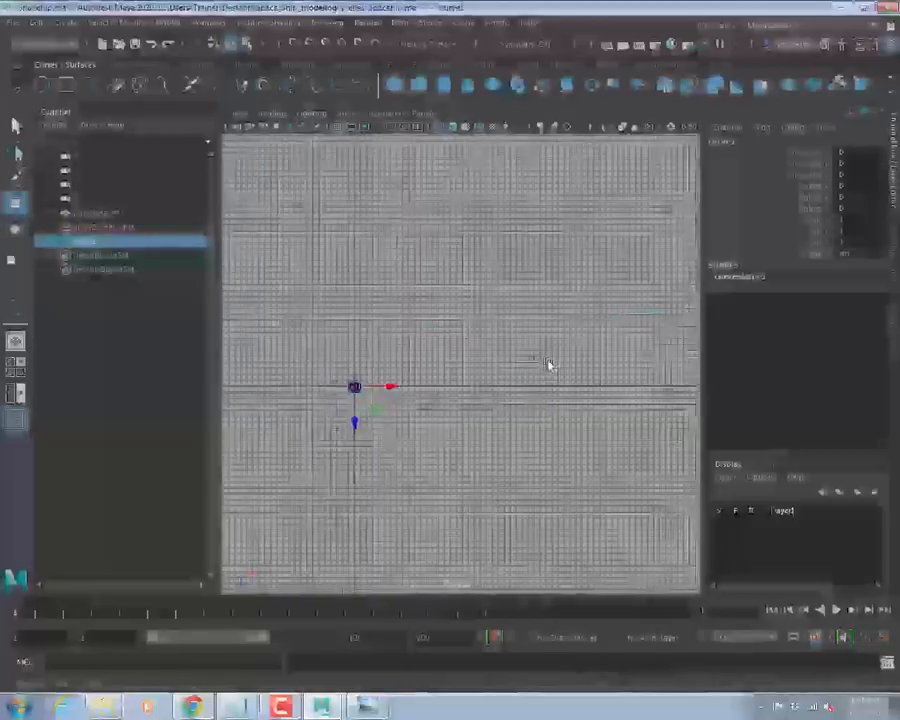
middle_click_drag(549, 364, 488, 364, "alt")
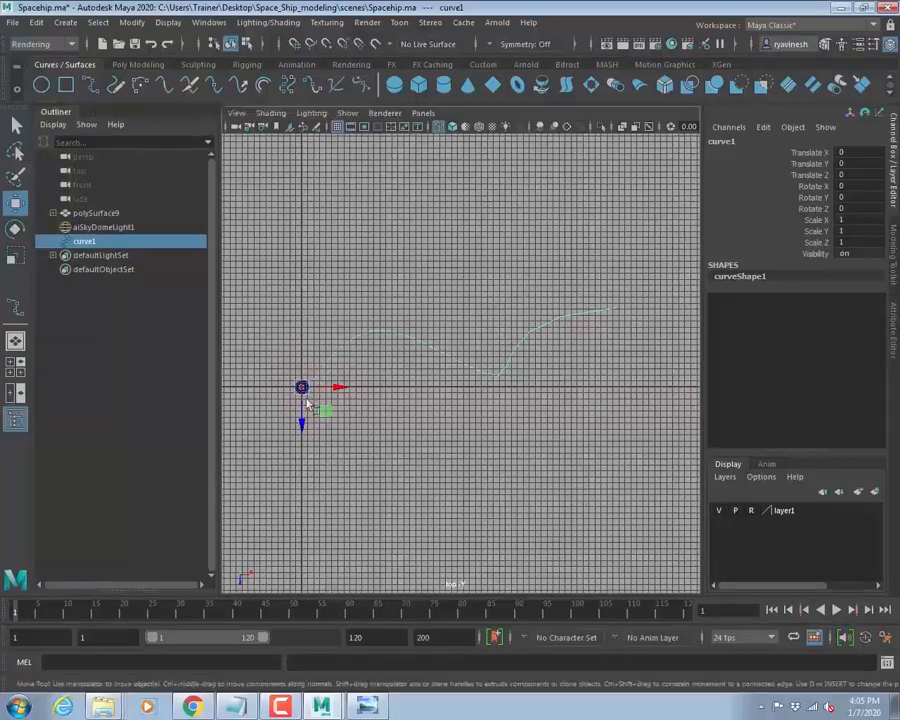
- Return to the full perspective view showing the rocket with curve1, and turn on shaded display with texture maps
key("space")
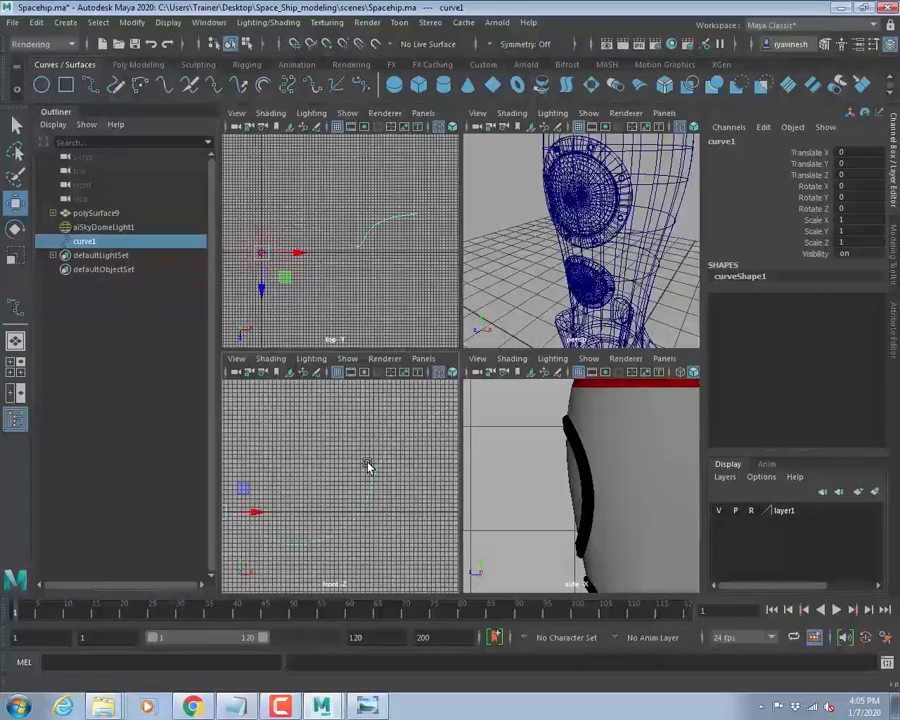
key("space")
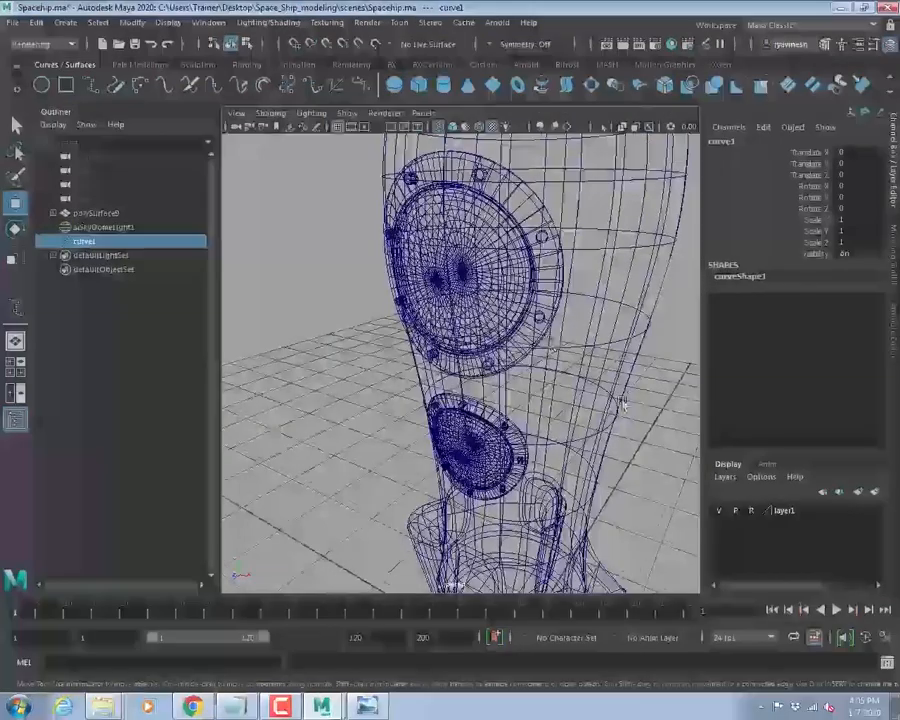
scroll(429, 348, "down", 6)
left_click_drag(429, 348, 488, 347, "alt")
scroll(488, 347, "down", 6)
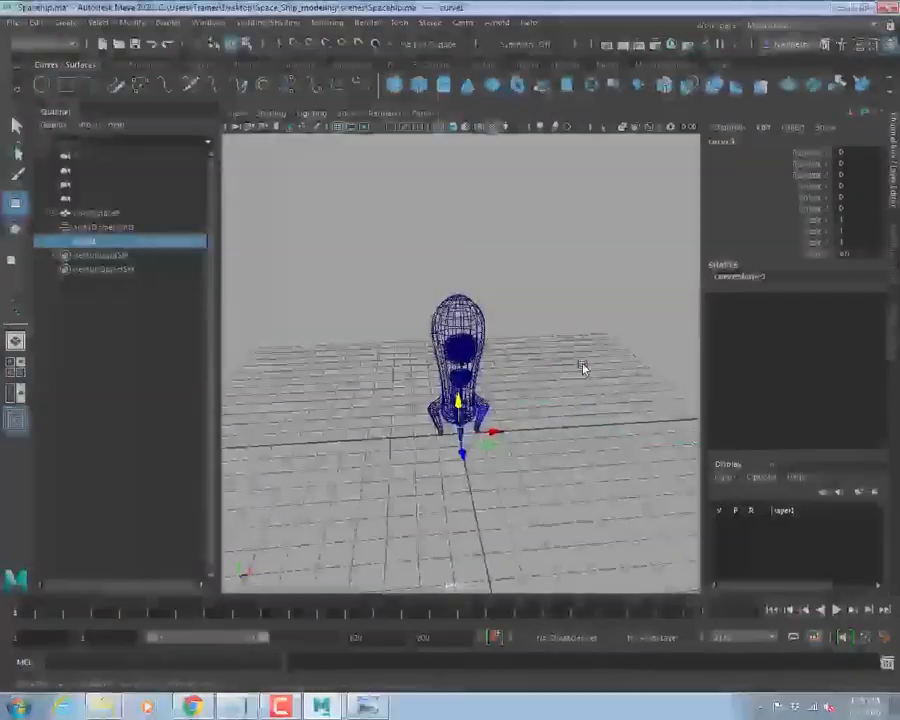
middle_click_drag(583, 366, 362, 351, "alt")
left_click_drag(362, 351, 410, 329, "alt")
scroll(410, 329, "down", 8)
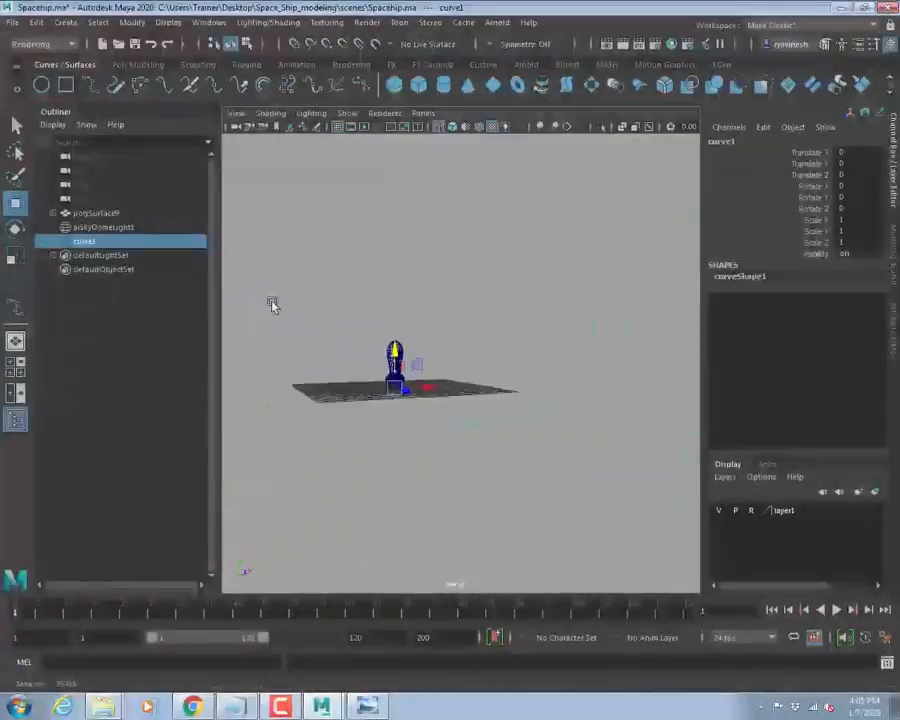
left_click_drag(273, 305, 420, 348, "alt")
left_click_drag(476, 334, 470, 364, "alt")
key("q")
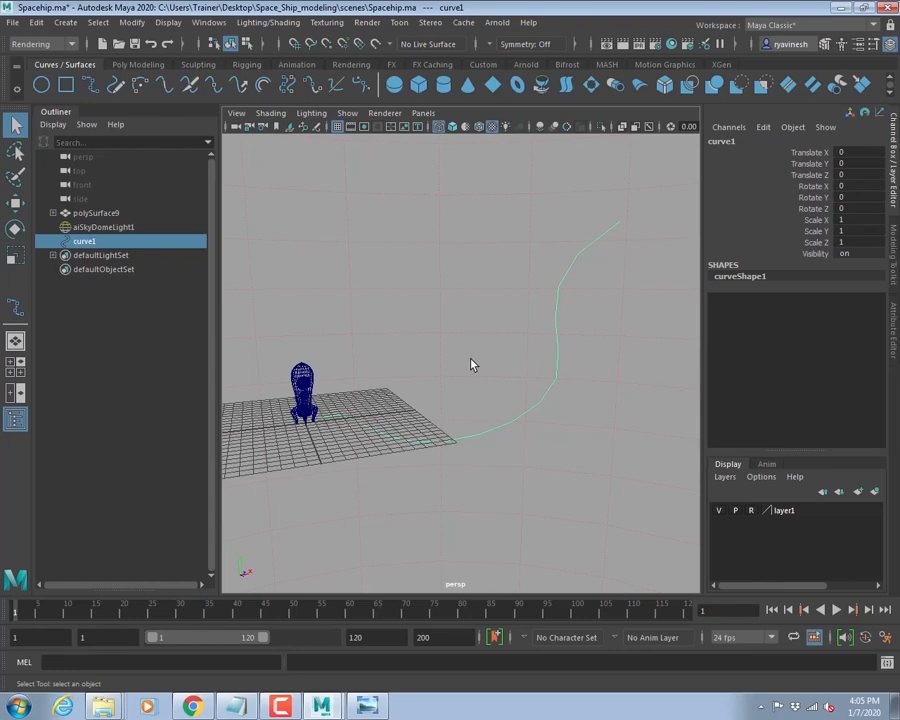
key("6")
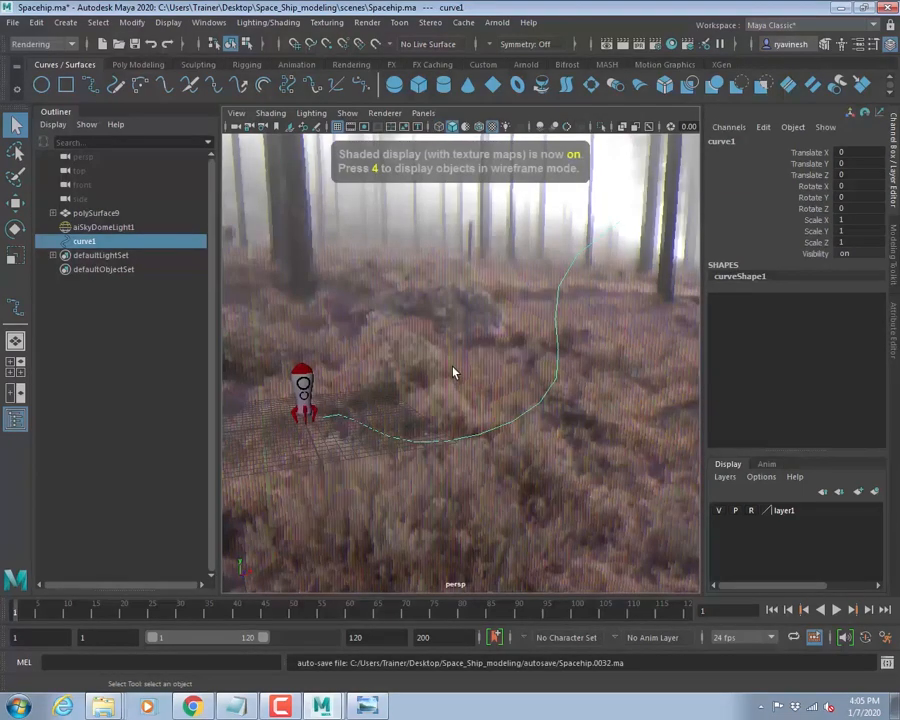
- Select aiSkyDomeLight1 and look through its shape attributes for the settings that control the dome's display
left_click(426, 315)
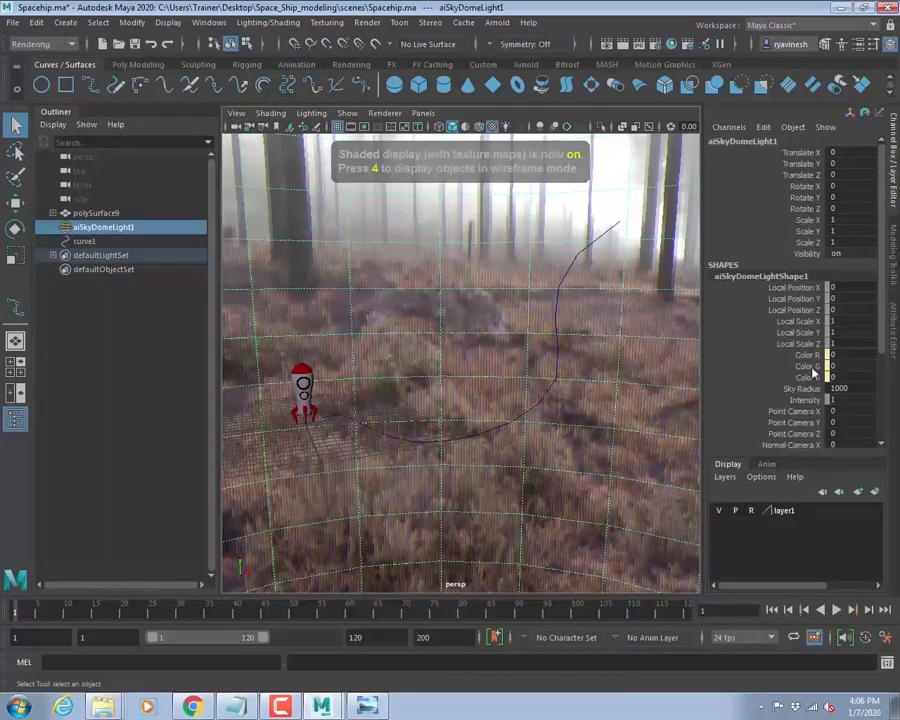
key("ctrl+a")
scroll(631, 416, "down", 3)
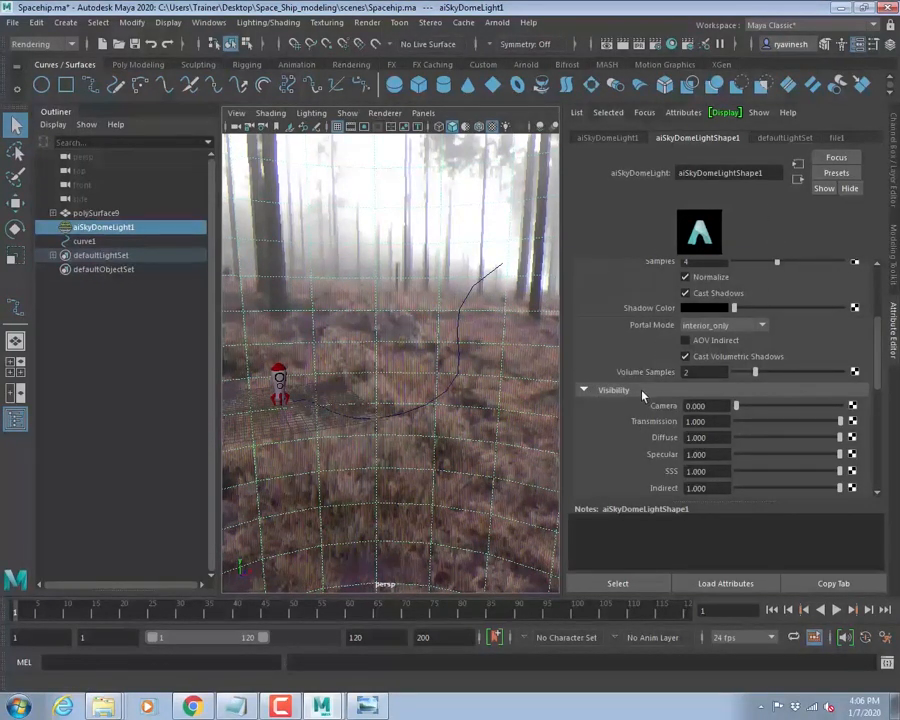
scroll(619, 406, "down", 3)
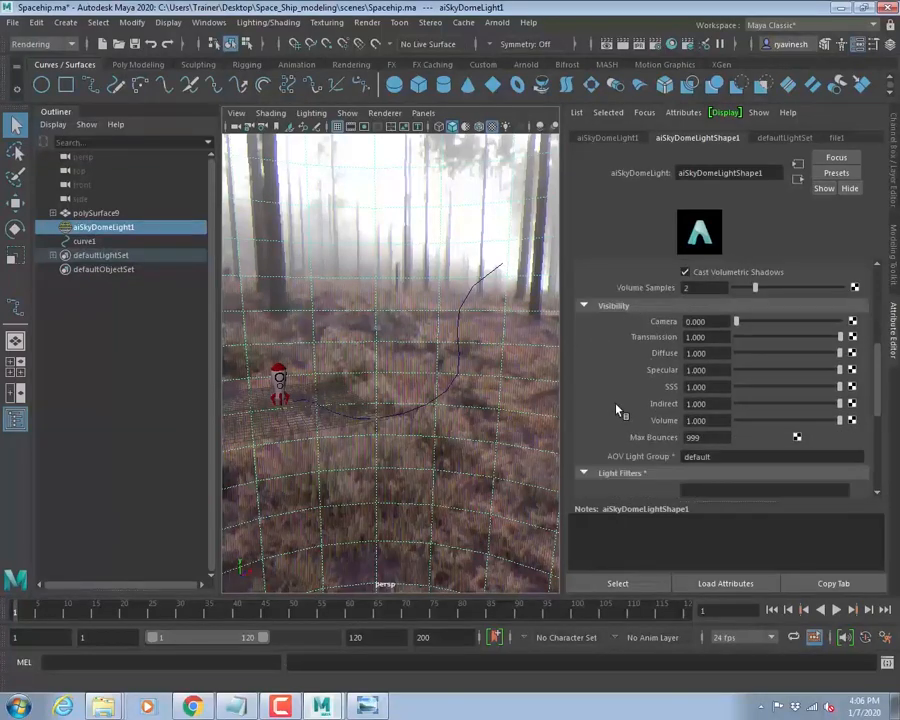
scroll(617, 410, "down", 8)
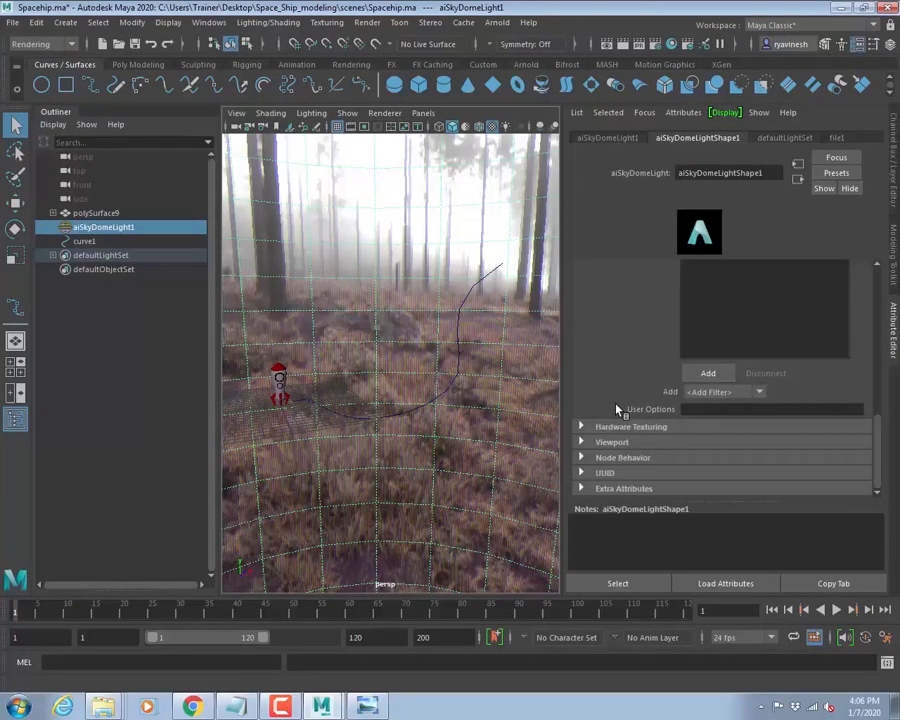
scroll(604, 449, "up", 5)
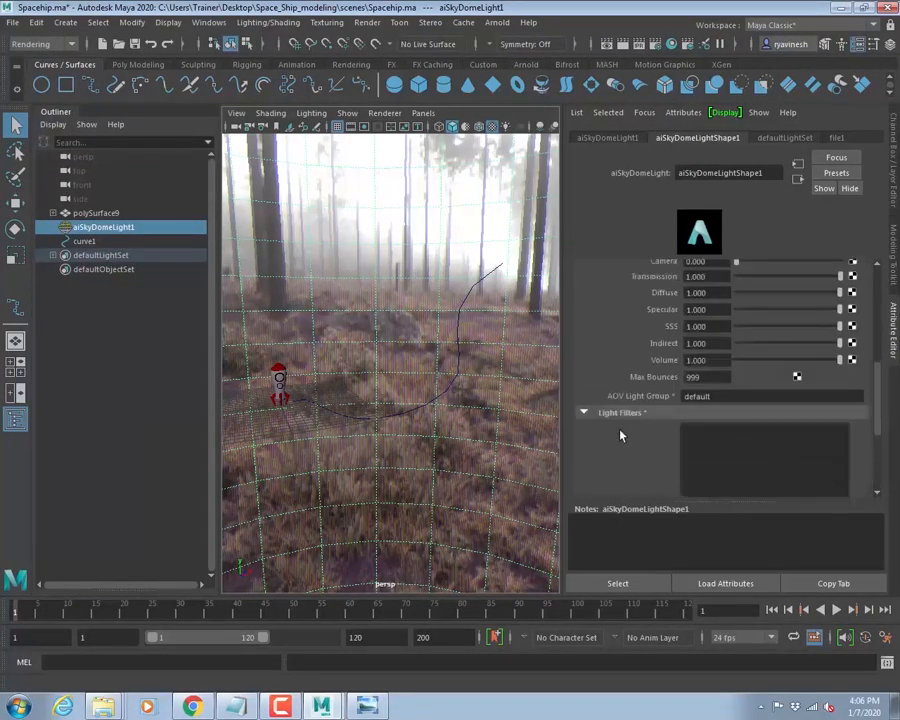
scroll(613, 425, "up", 4)
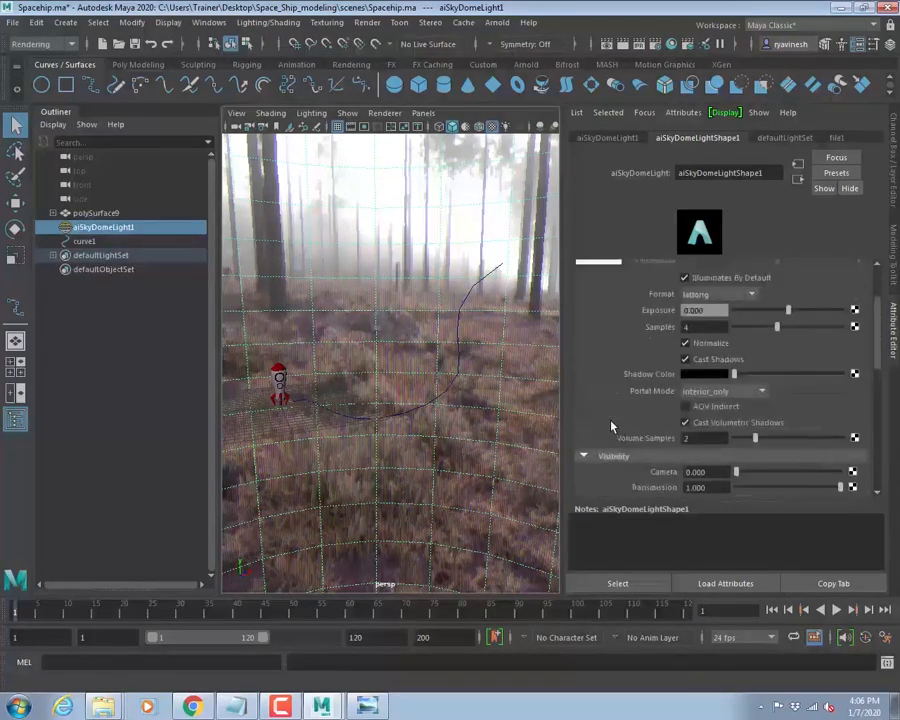
- Set the viewport Sky Radius of aiSkyDomeLight1 to 0
scroll(611, 424, "down", 4)
left_click(599, 330)
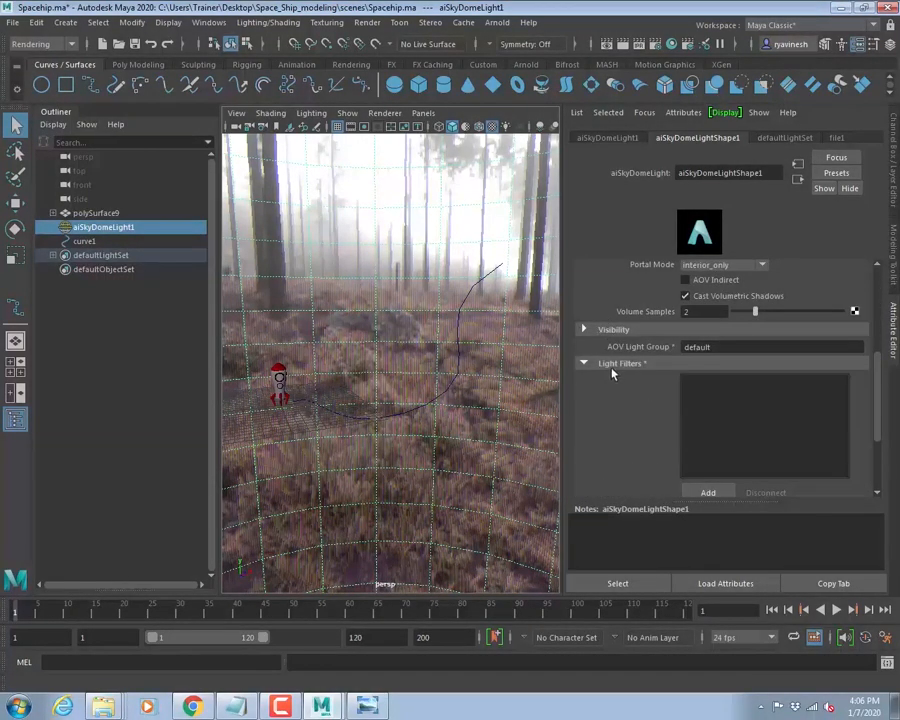
left_click(611, 368)
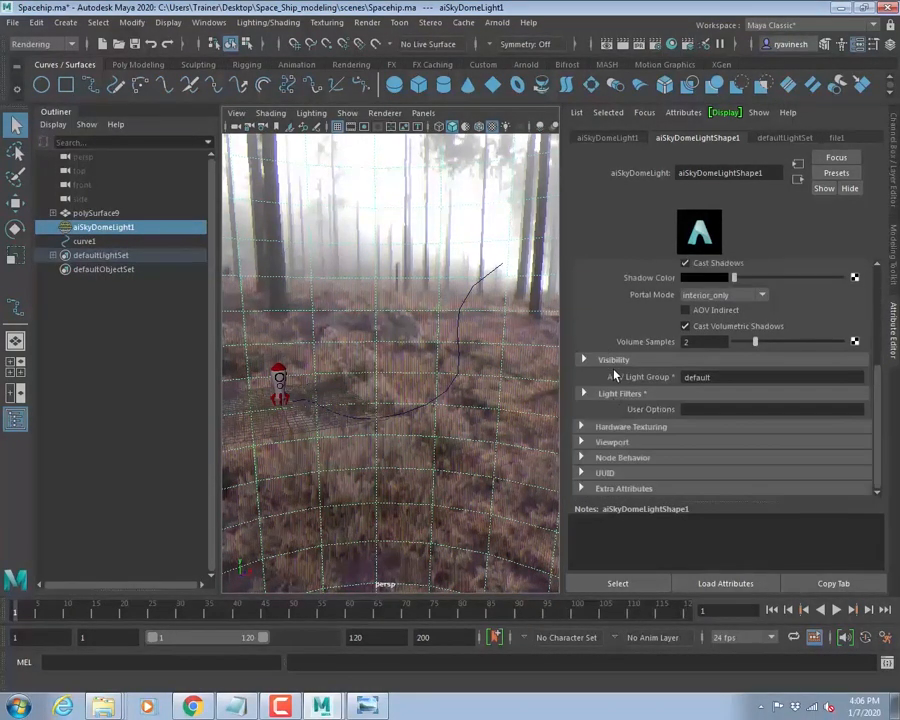
left_click(612, 442)
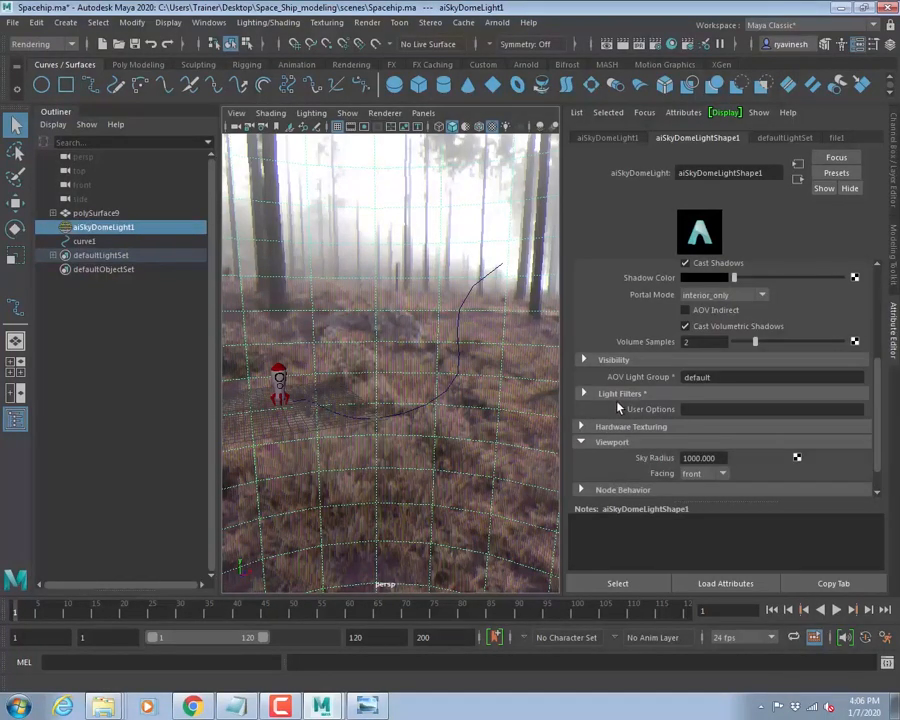
scroll(618, 408, "down", 1)
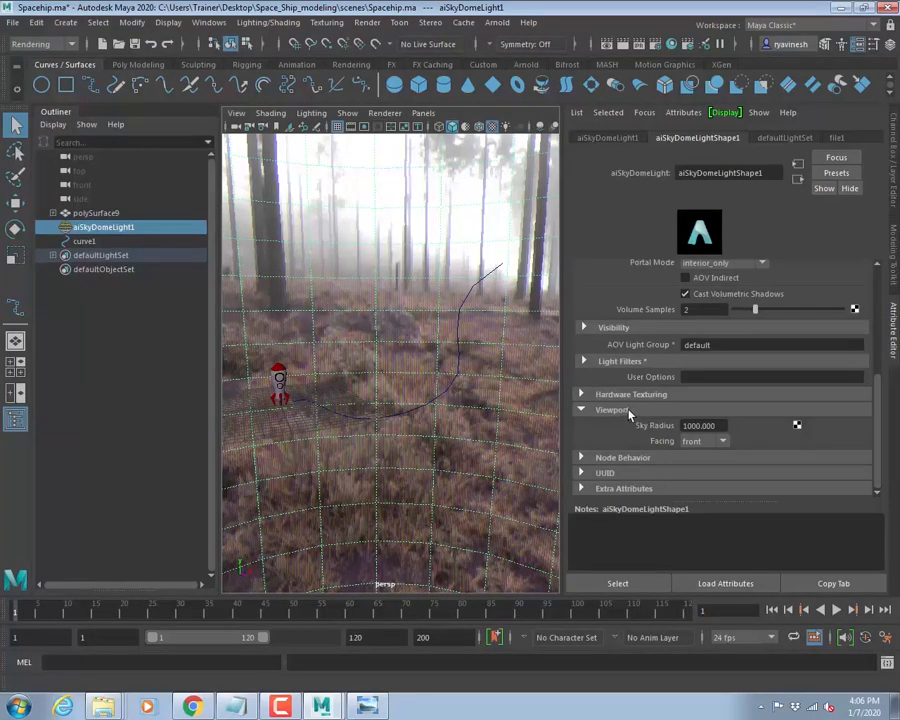
left_click(720, 426)
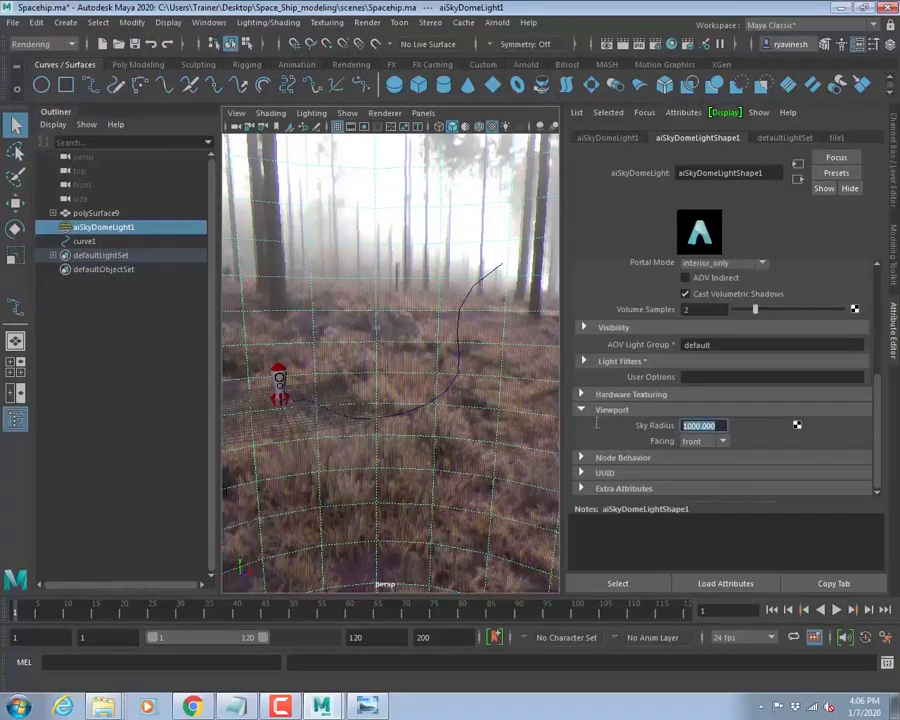
type("0")
key("Return")
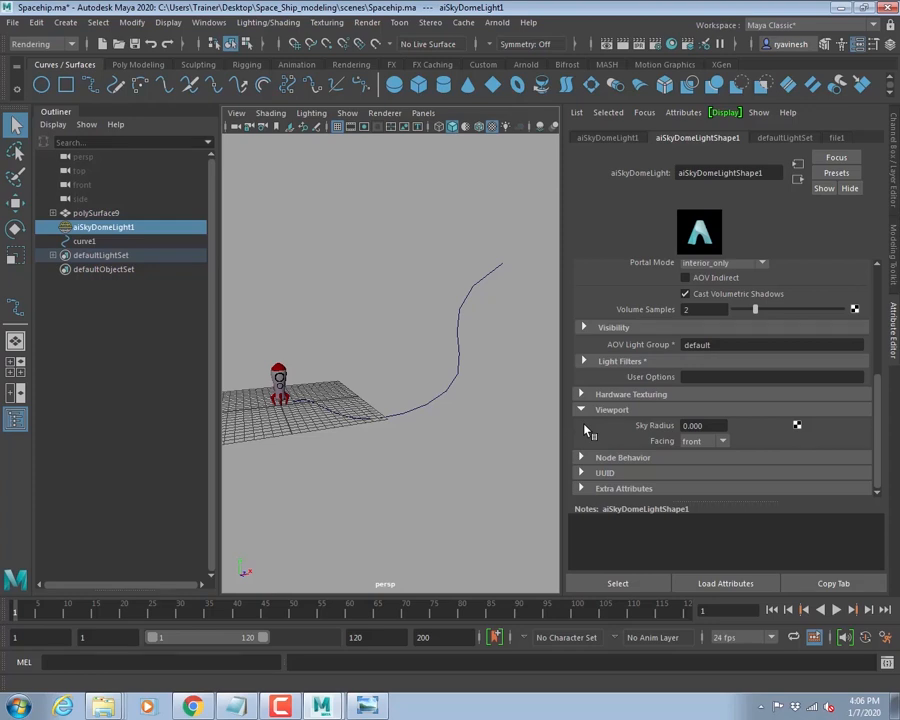
- Select and frame curve1 to check its path from the rocket, and save the scene
left_click(372, 292)
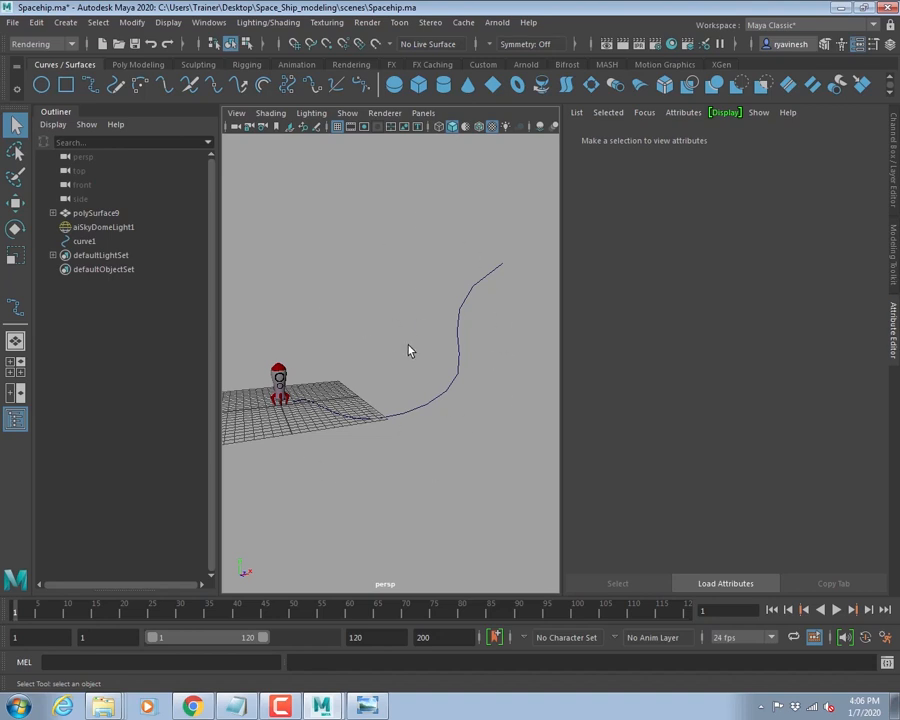
right_click_drag(349, 292, 434, 350, "alt")
middle_click_drag(434, 350, 469, 394, "alt")
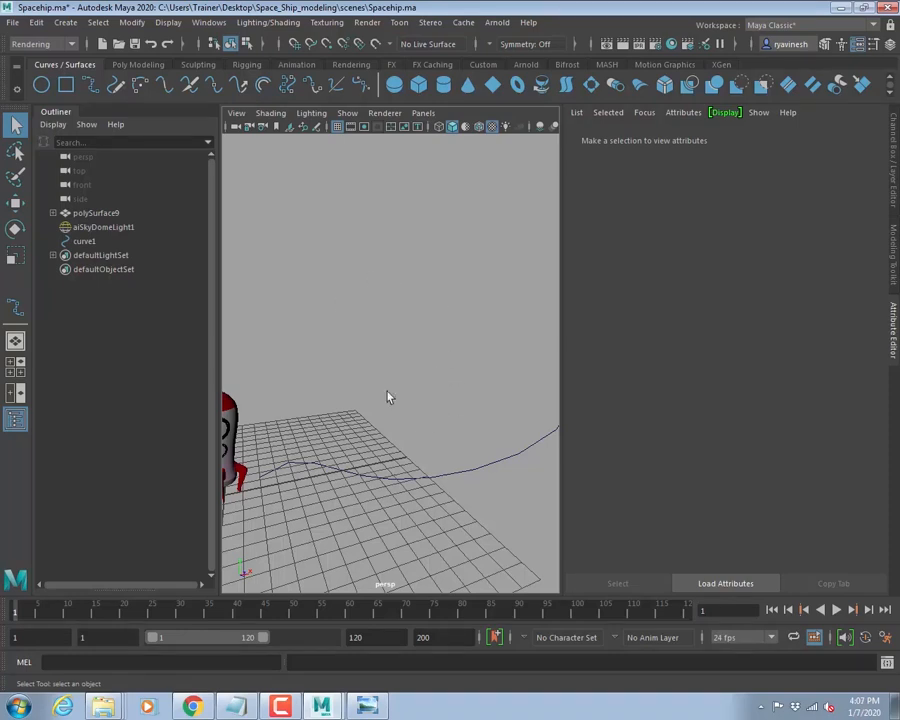
left_click_drag(350, 432, 458, 403, "alt")
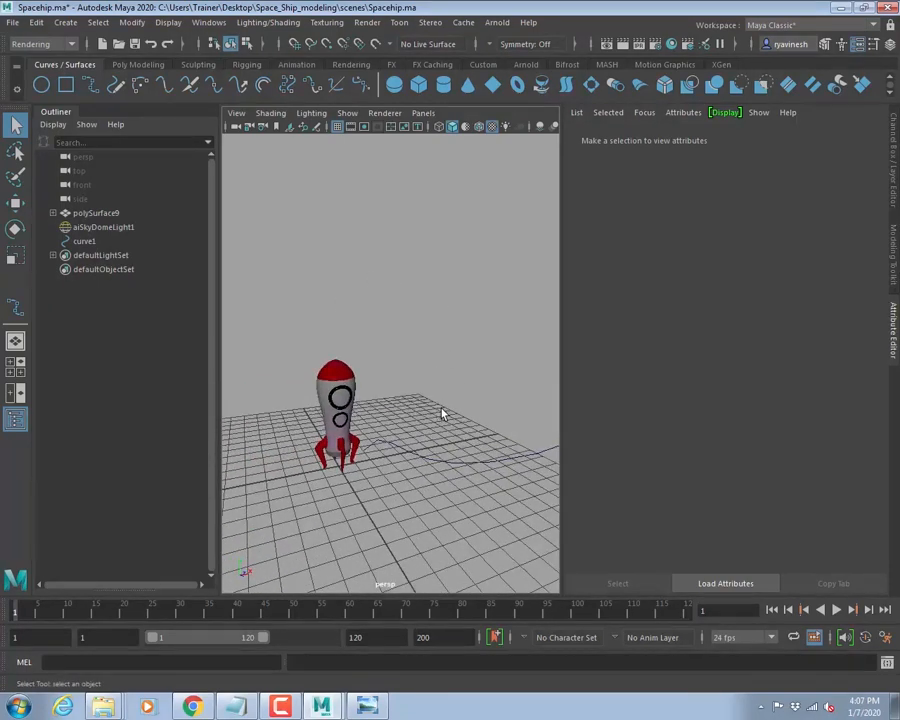
mouse_move(403, 358)
left_mouse_down("alt")
mouse_move(426, 368)
mouse_move(402, 388)
mouse_move(412, 372)
left_mouse_up("alt")
right_click_drag(471, 369, 398, 336, "alt")
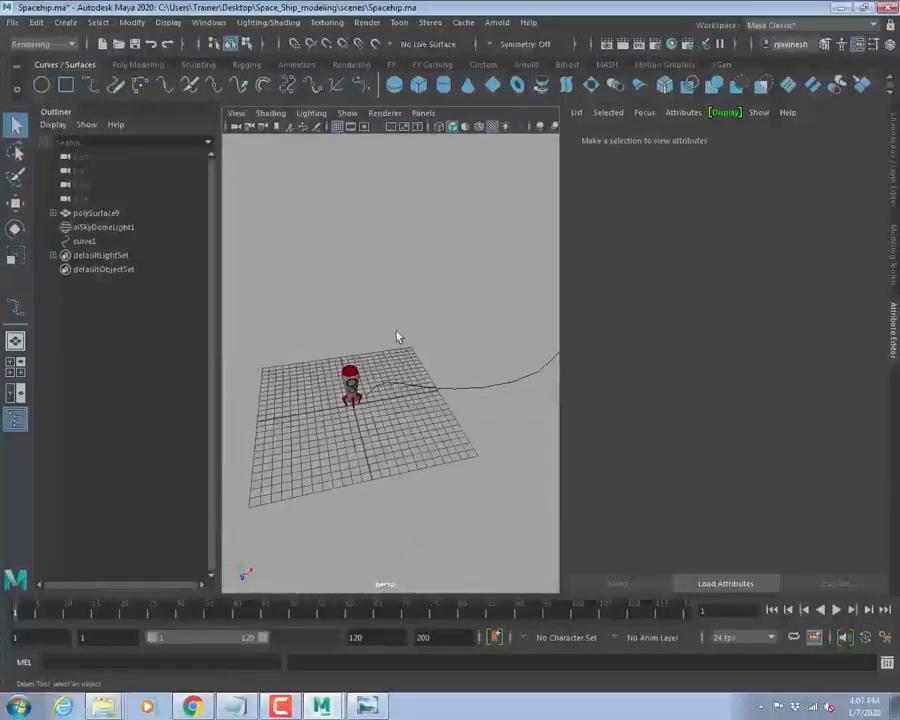
left_click(490, 385)
key("f")
left_click_drag(445, 426, 404, 410, "alt")
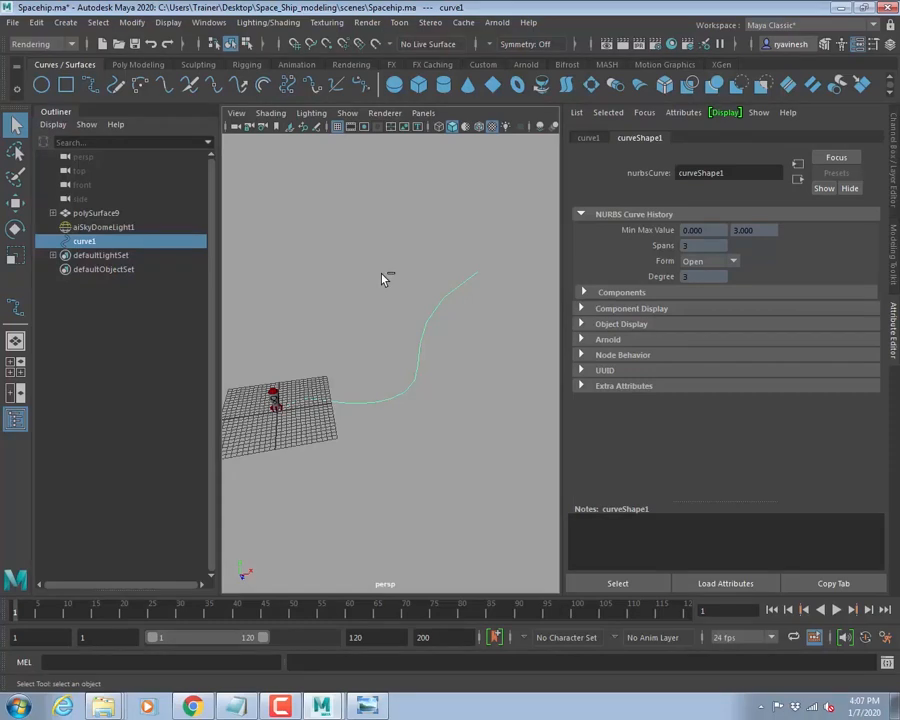
key("ctrl+s")
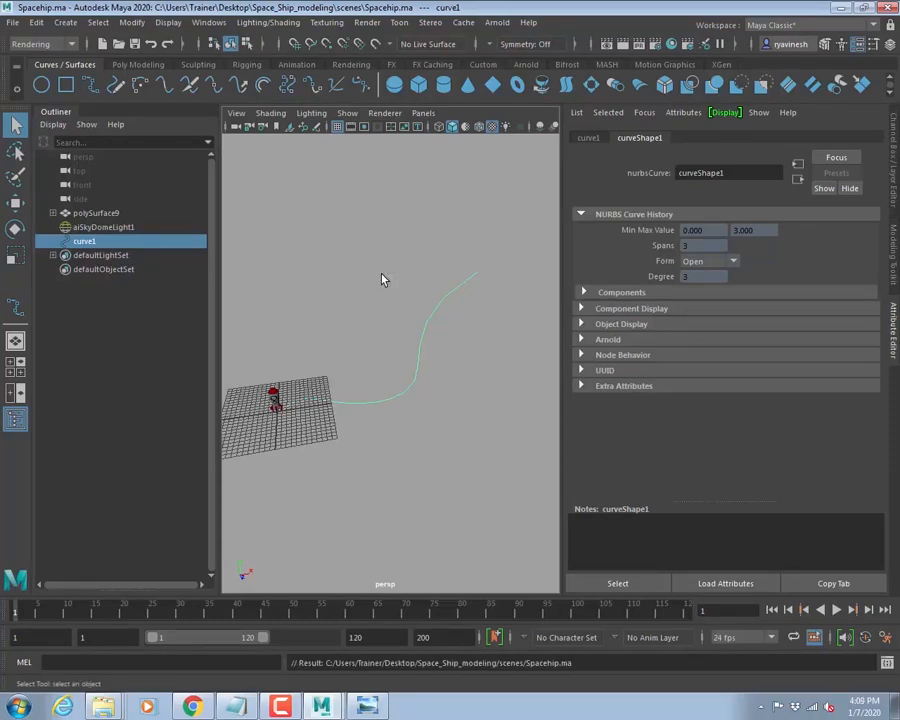
- Set the autosave interval to 10 minutes in the Files/Projects preferences and save the preferences
left_click(209, 22)
mouse_move(290, 157)
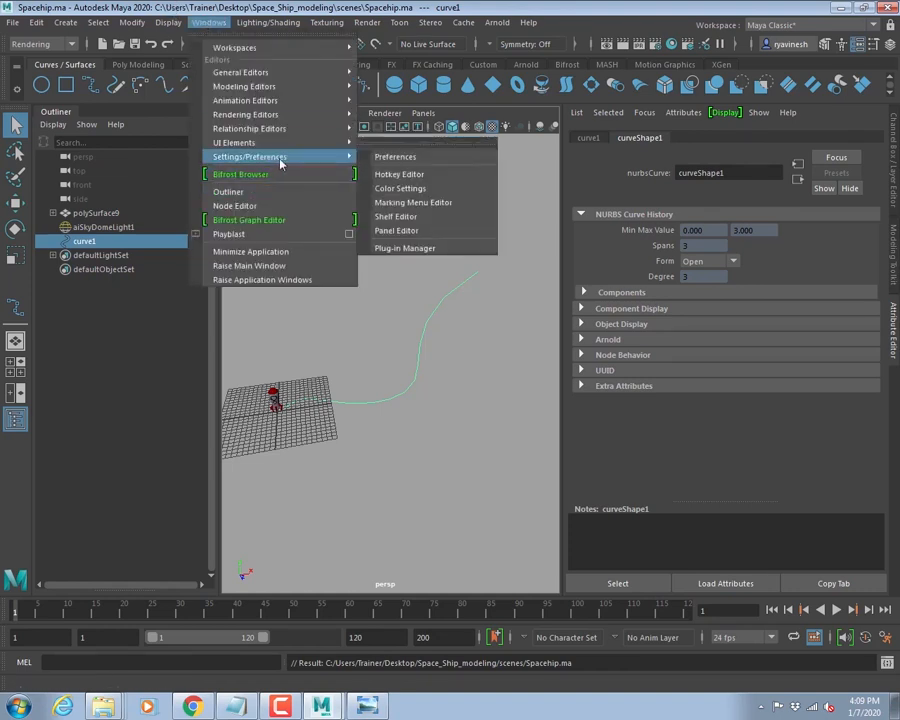
left_click(431, 162)
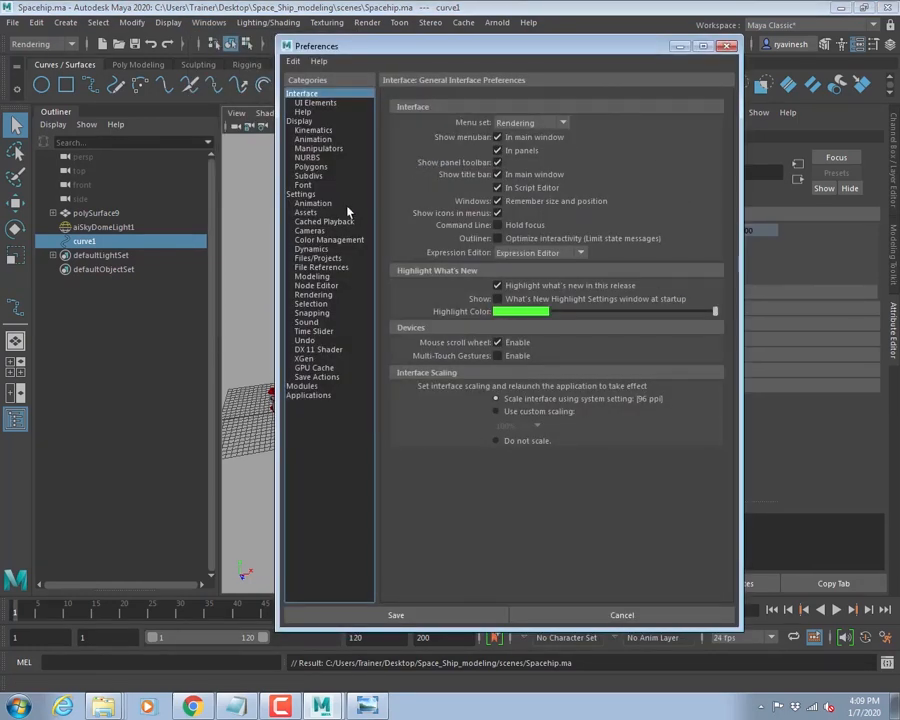
left_click(302, 194)
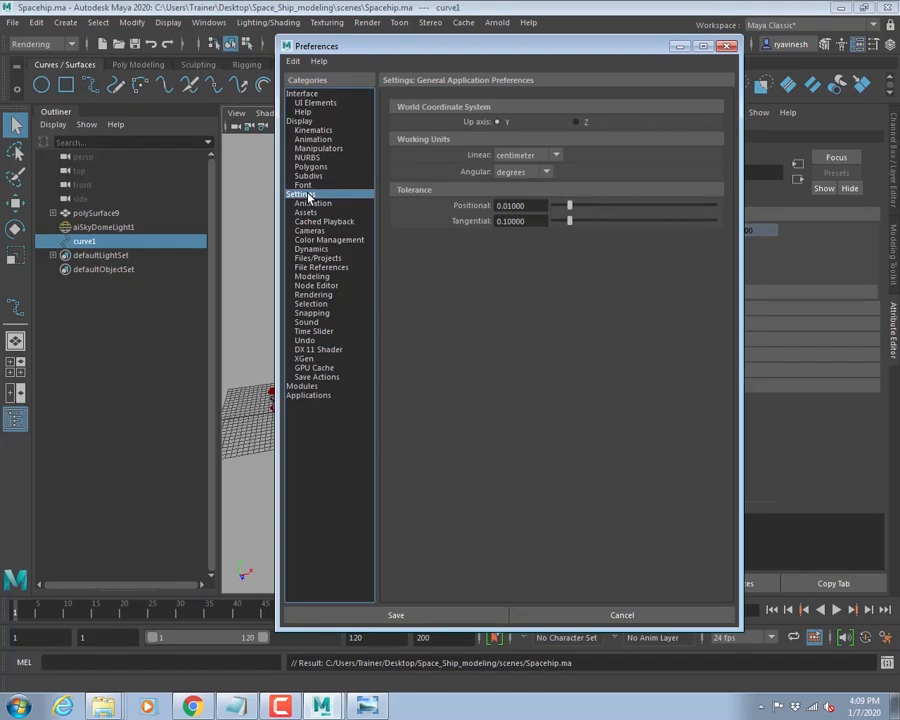
left_click(317, 258)
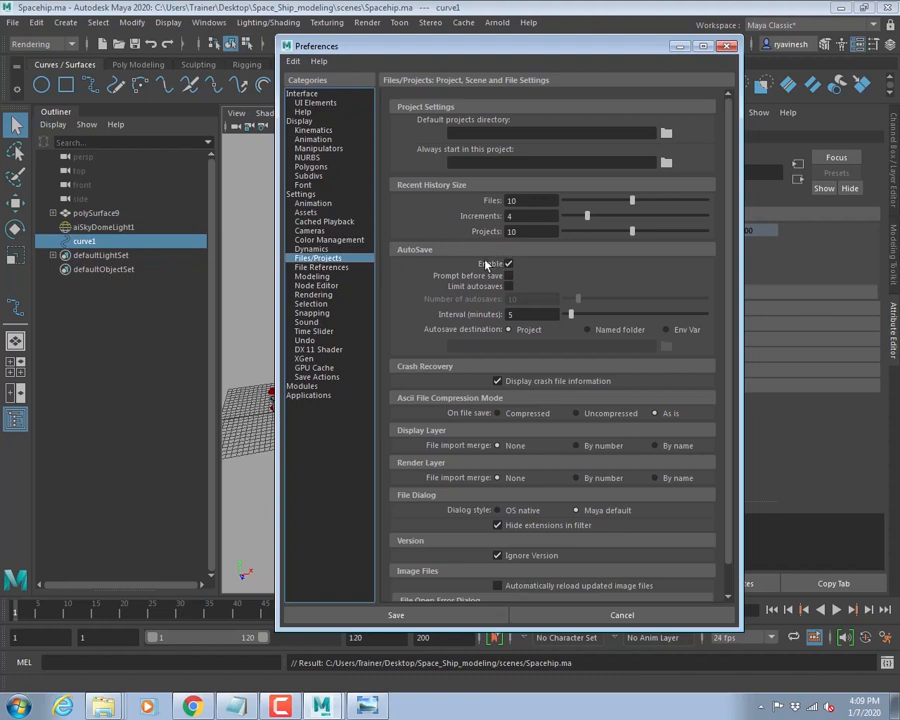
left_click(517, 314)
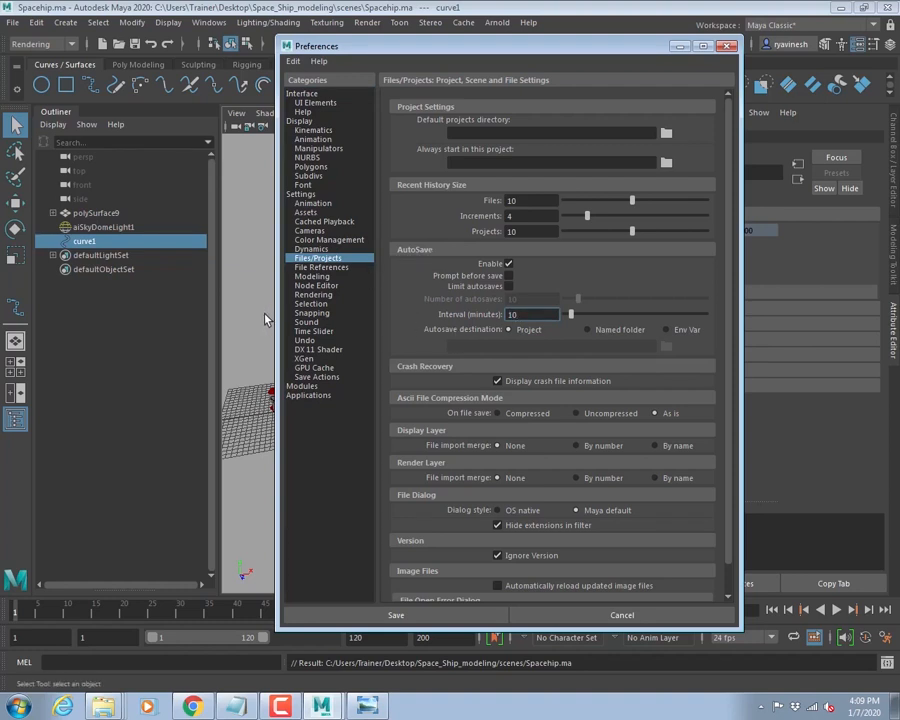
key("Return")
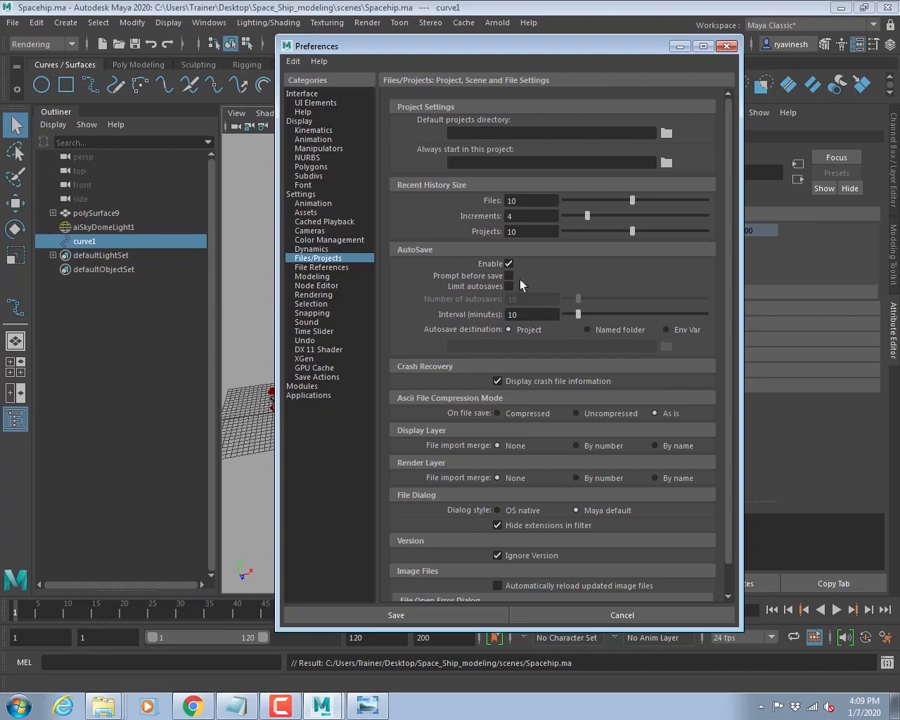
left_click(408, 614)
- Check the incremental save options with the limit of 10 increments and run Save Scene from them
left_click(13, 22)
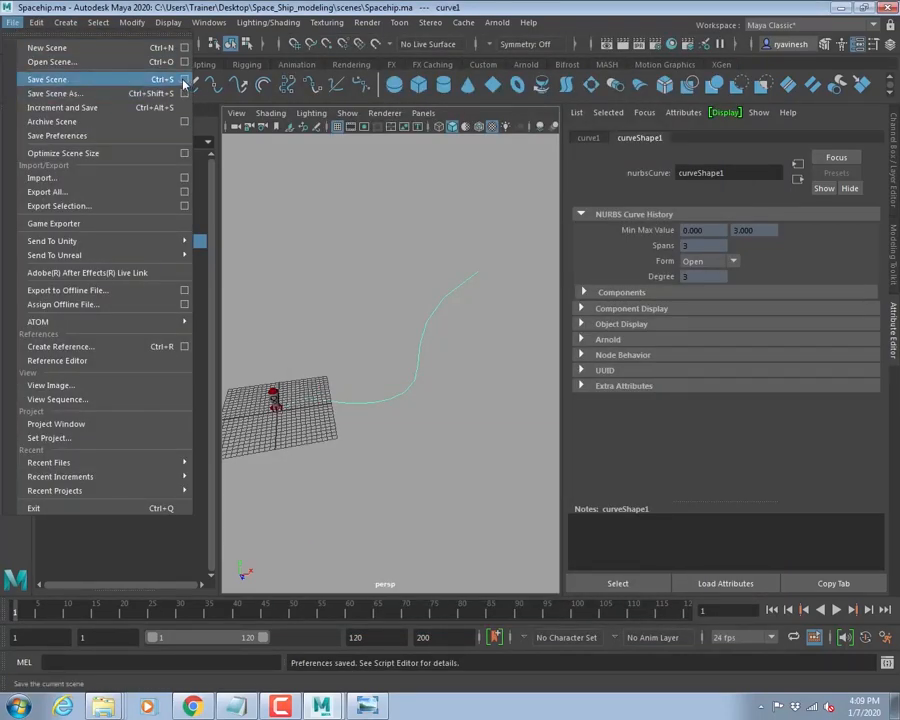
left_click(184, 79)
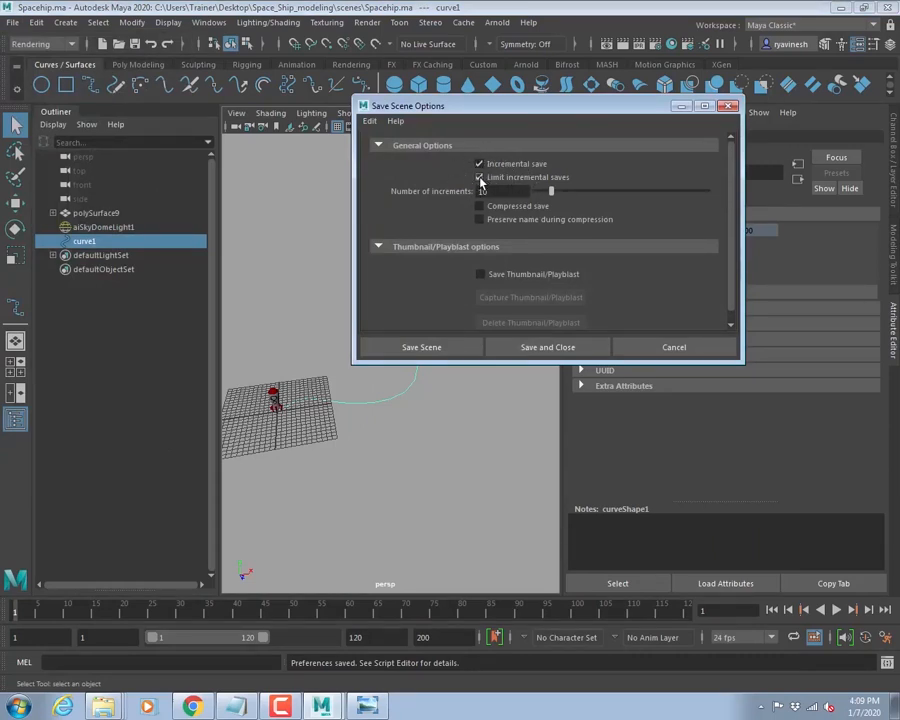
double_click(519, 191)
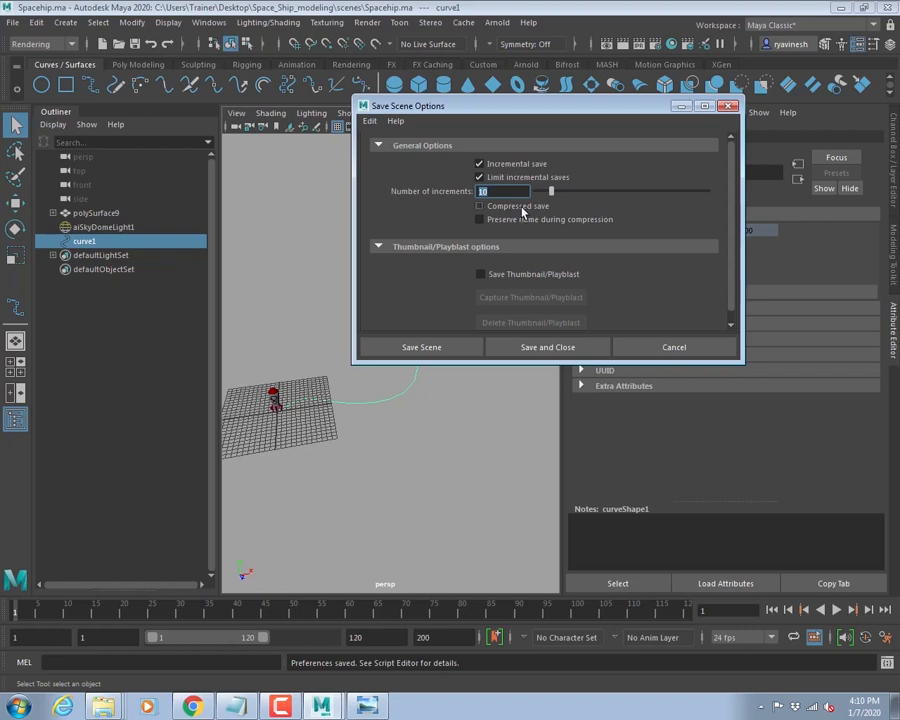
left_click_drag(502, 193, 427, 200)
left_click(418, 351)
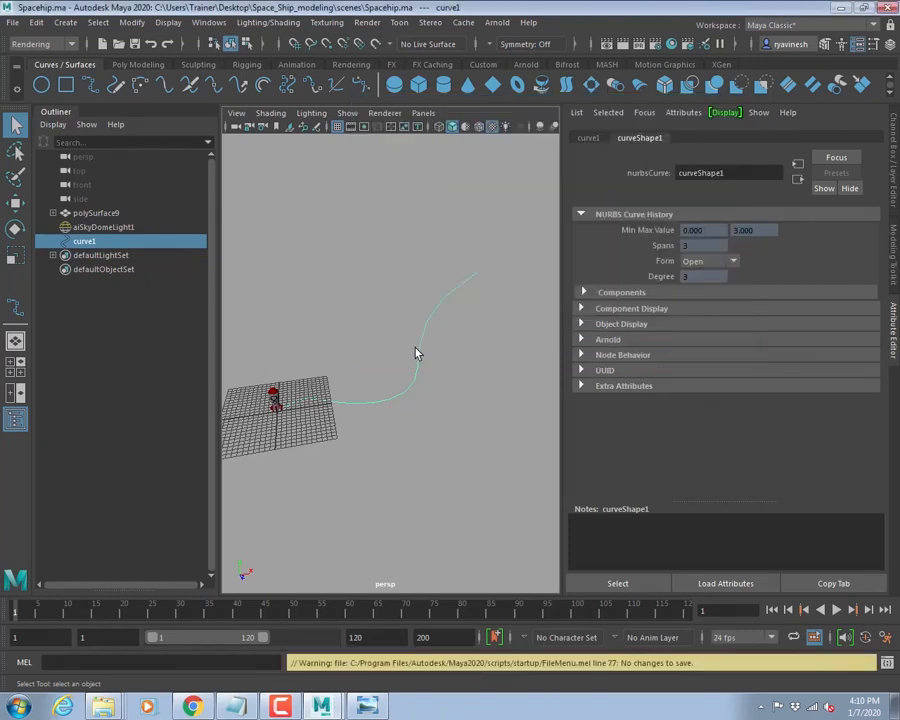
- Frame the rocket and select it and curve1 in turn to compare the rocket's orientation with the curve's start
left_click(345, 272)
left_click_drag(330, 374, 440, 410, "alt")
left_click(296, 370)
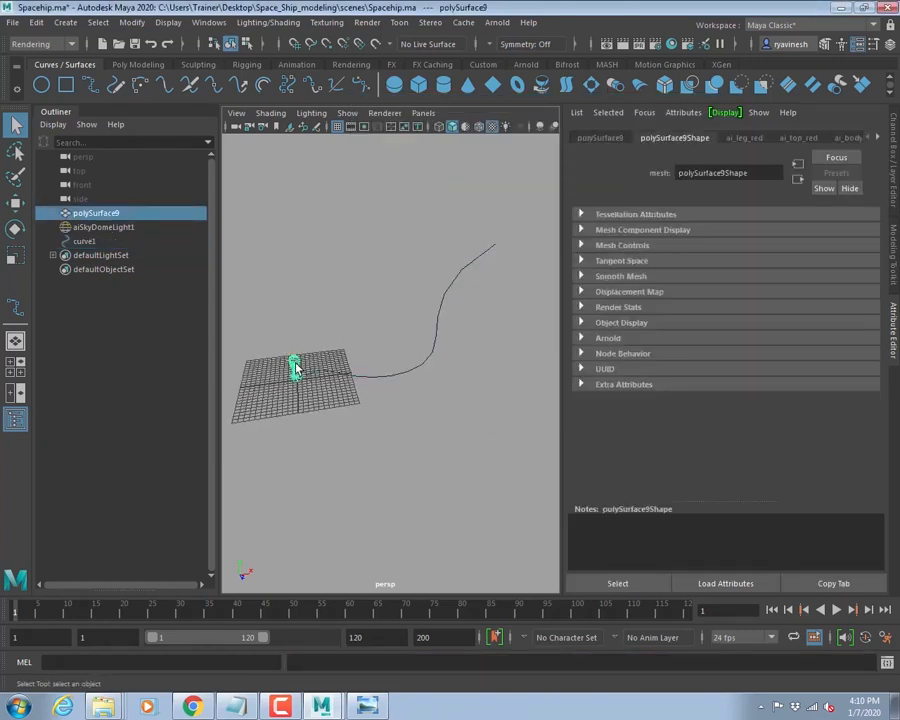
right_click_drag(301, 361, 418, 374, "alt")
middle_click_drag(420, 375, 528, 357, "alt")
key("f")
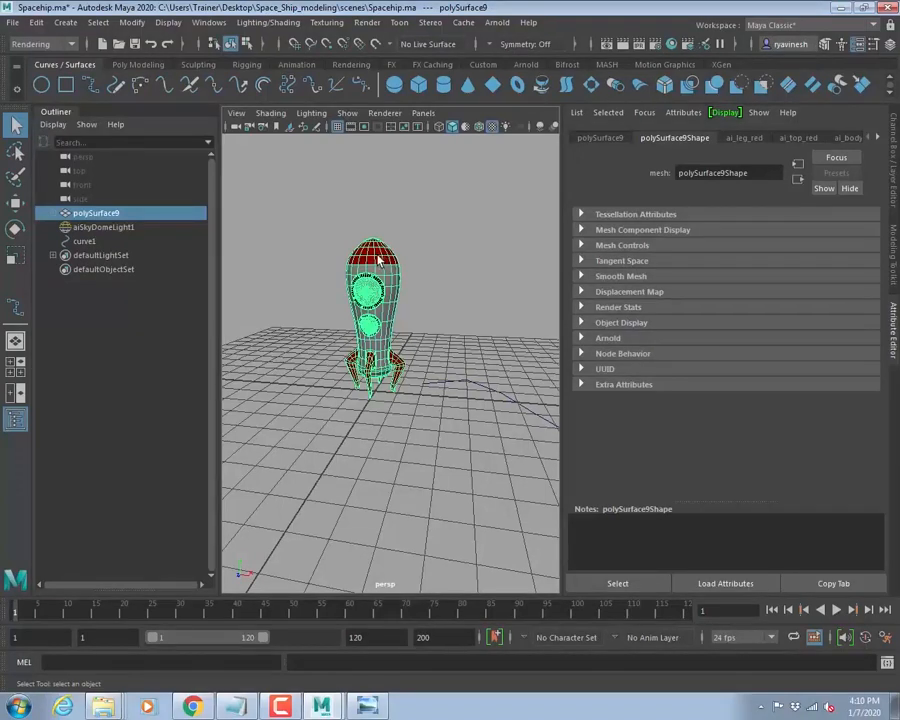
left_click(452, 381)
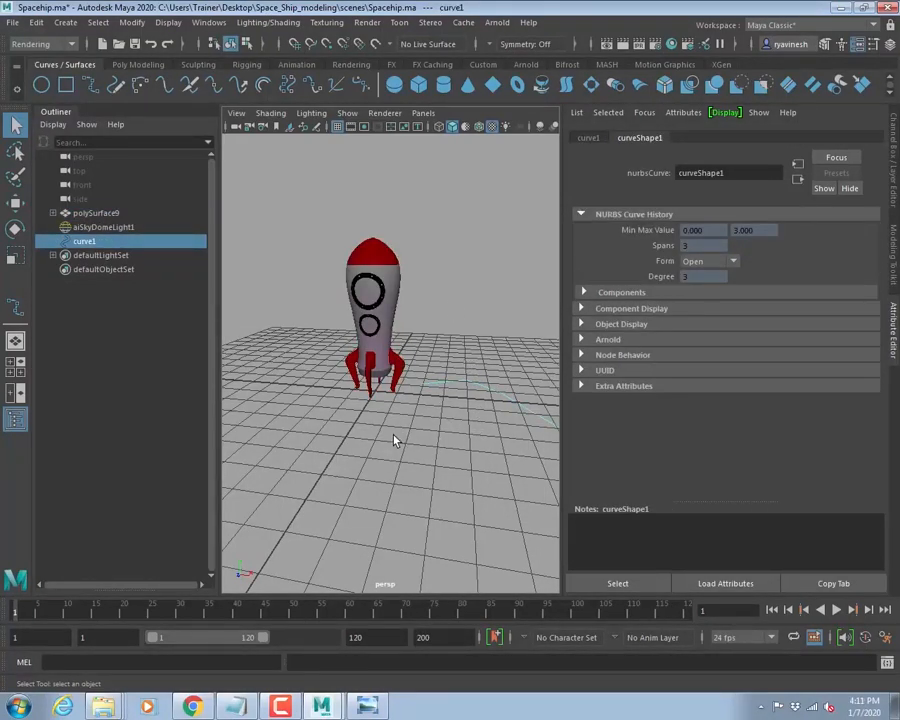
left_click(386, 262)
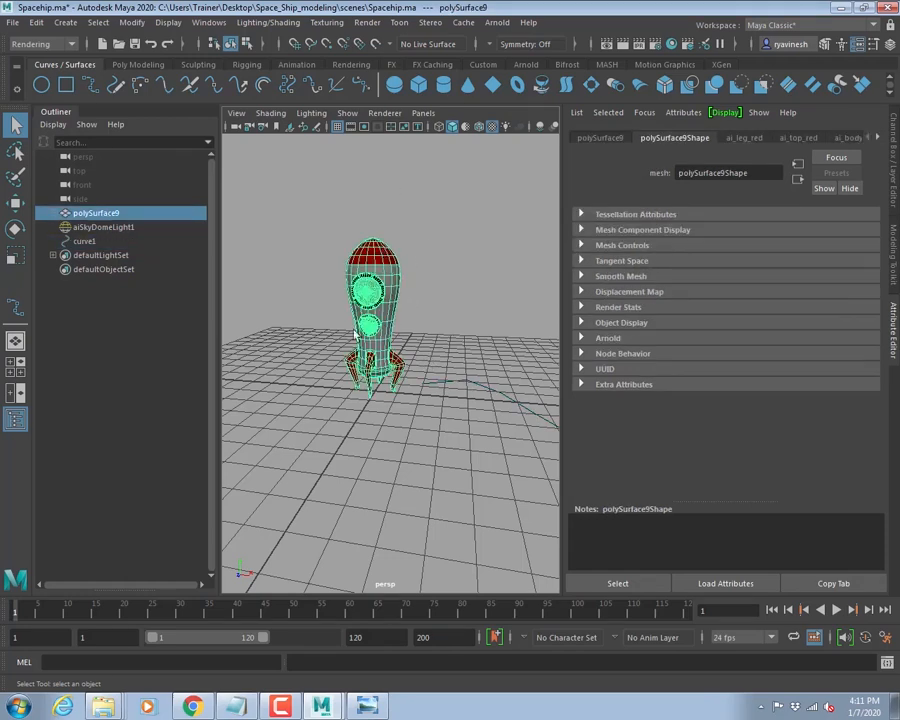
left_click(452, 386)
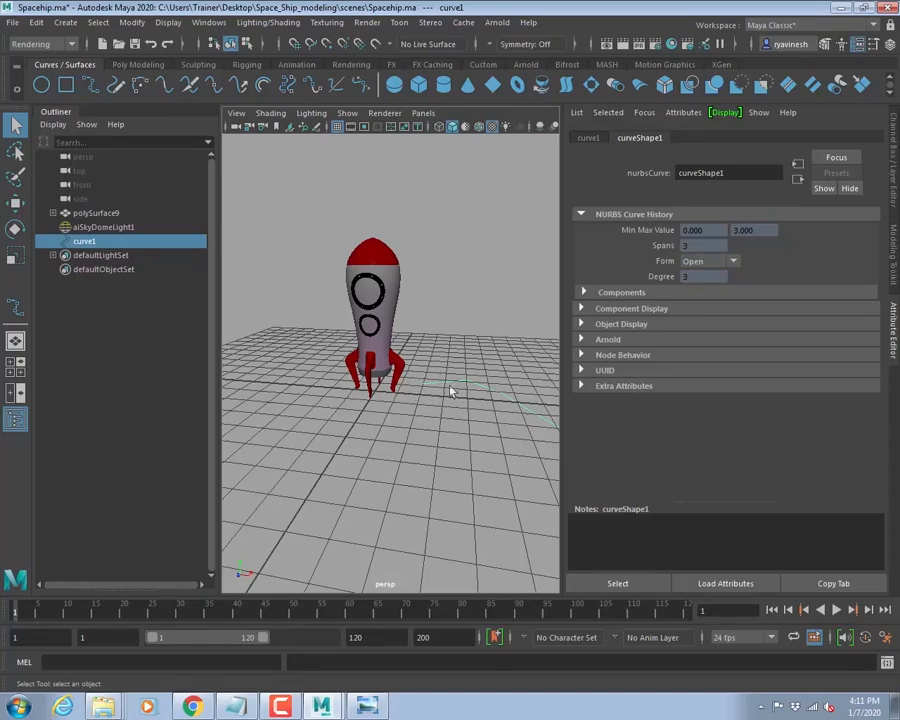
- In the full top view, lay the rocket polySurface9 on its side by setting its Rotate Z to -90
key("space")
key("space")
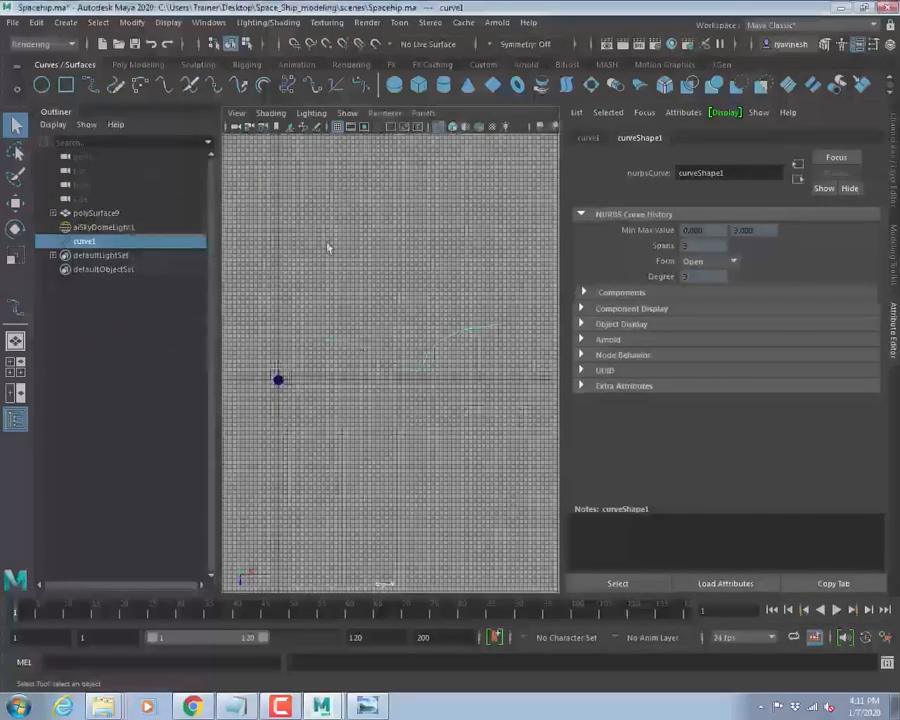
scroll(426, 416, "up", 4)
middle_click_drag(373, 377, 534, 390, "alt")
middle_click_drag(400, 396, 566, 374, "alt")
left_click(354, 370)
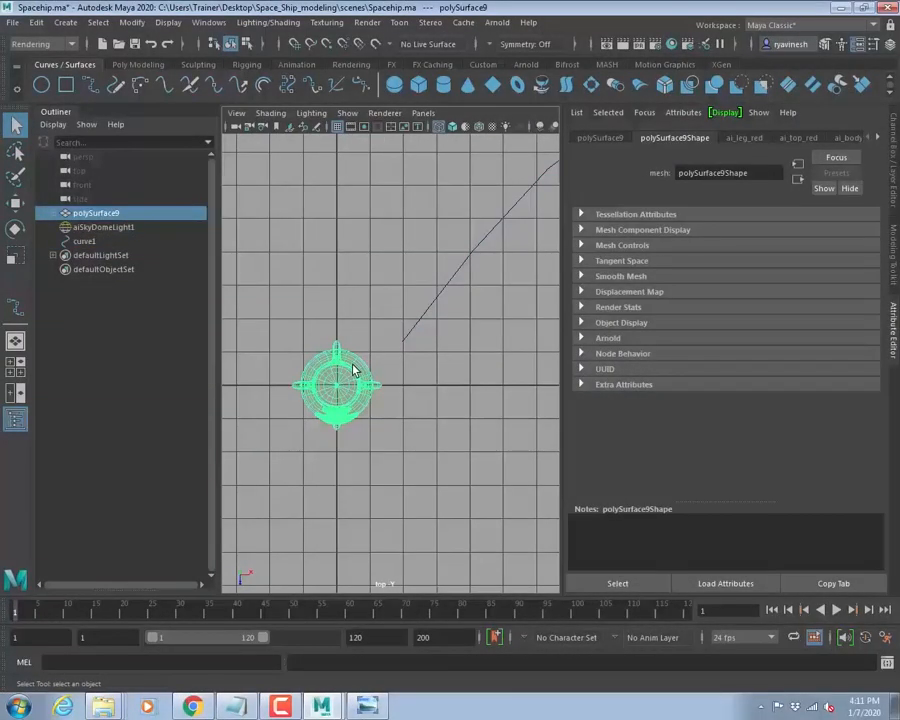
key("e")
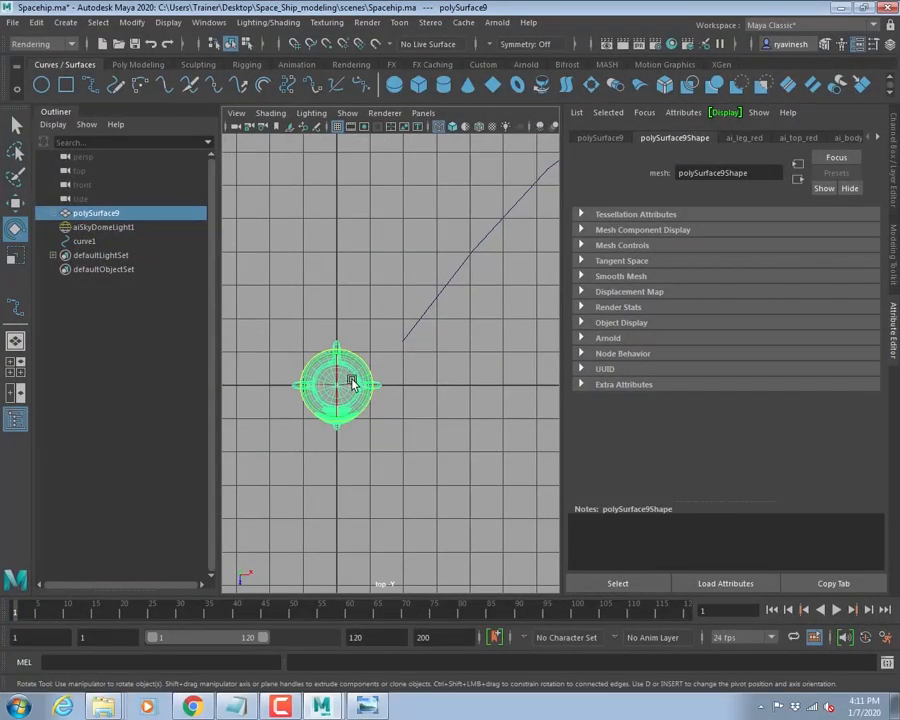
mouse_move(349, 387)
left_mouse_down()
mouse_move(378, 388)
mouse_move(356, 393)
left_mouse_up()
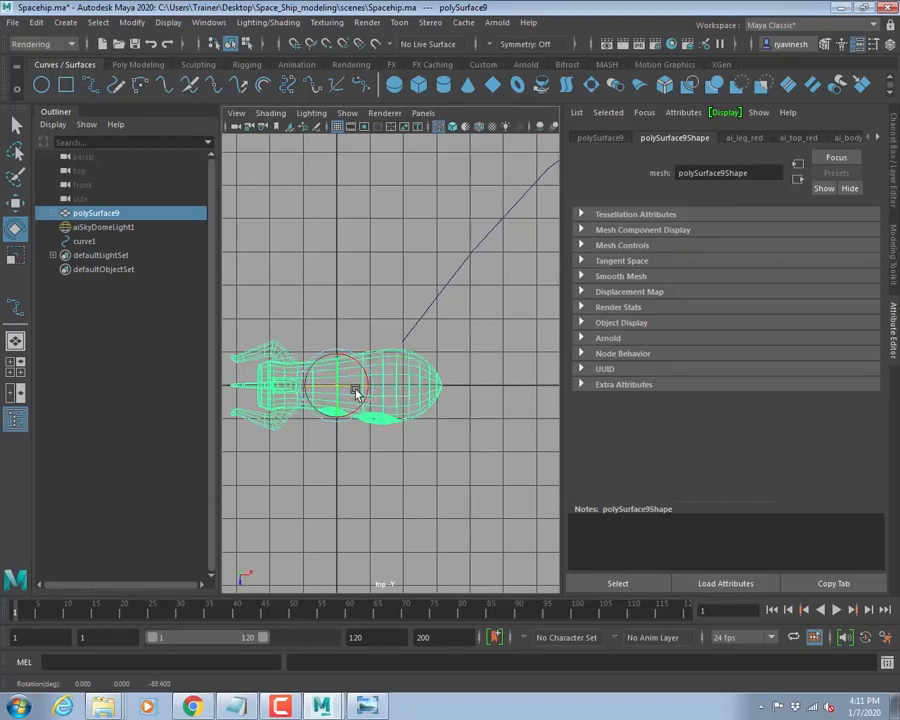
key("ctrl+a")
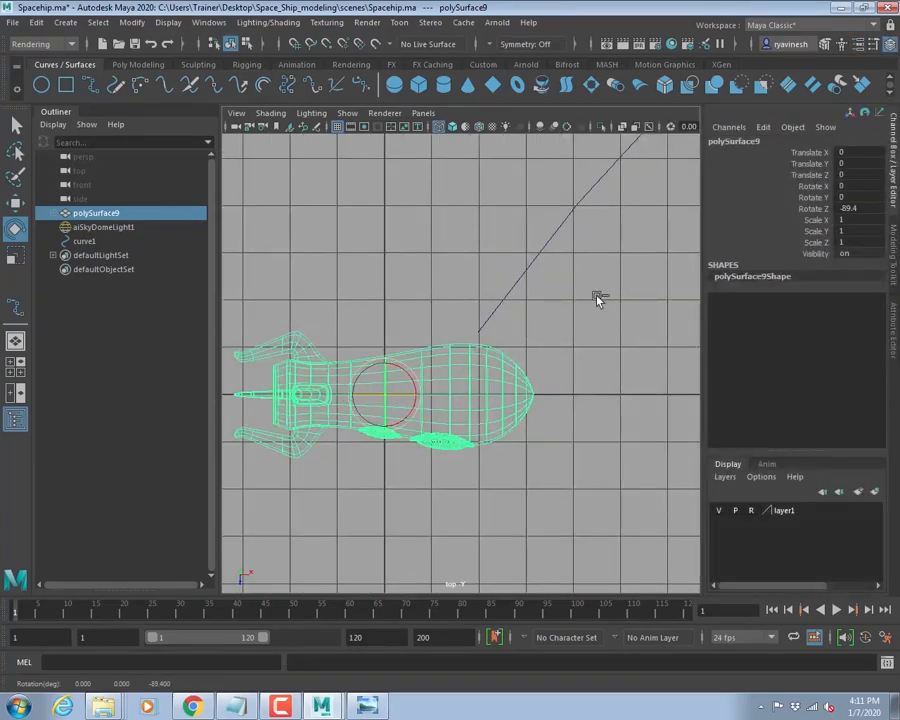
left_click(846, 208)
type("-90")
key("Return")
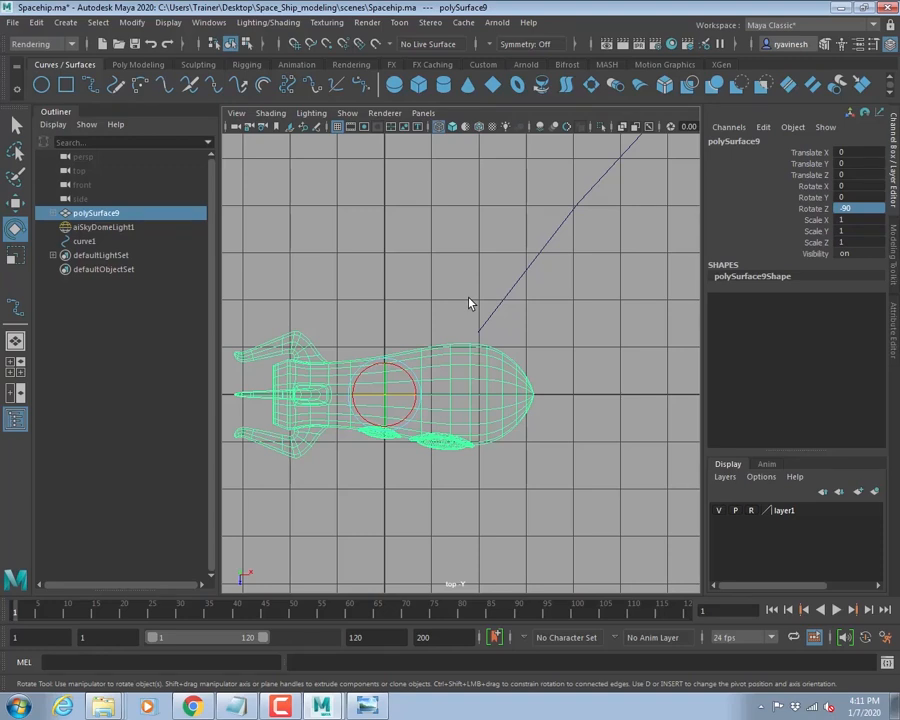
left_click(812, 197)
middle_click_drag(639, 237, 404, 225)
key("ctrl+z")
- Rotate the rocket to about -47.16 on Rotate X so its nose points along the start of curve1
left_click(812, 186)
left_click_drag(532, 237, 568, 264)
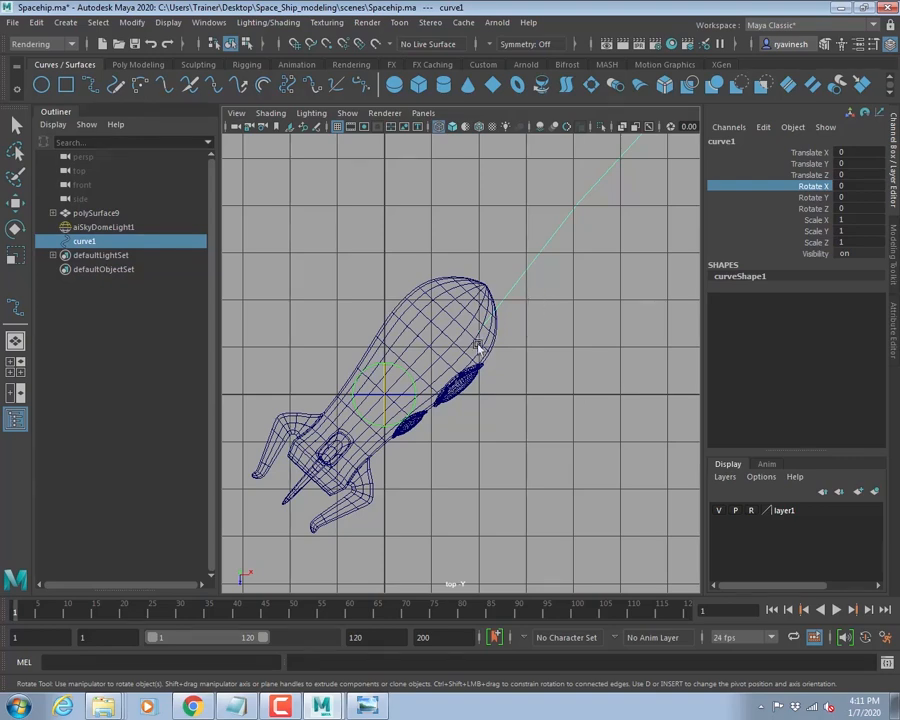
- In the full front view, show all object types so the selected rocket polySurface9 is displayed with curve1
left_click(438, 368)
key("space")
key("space")
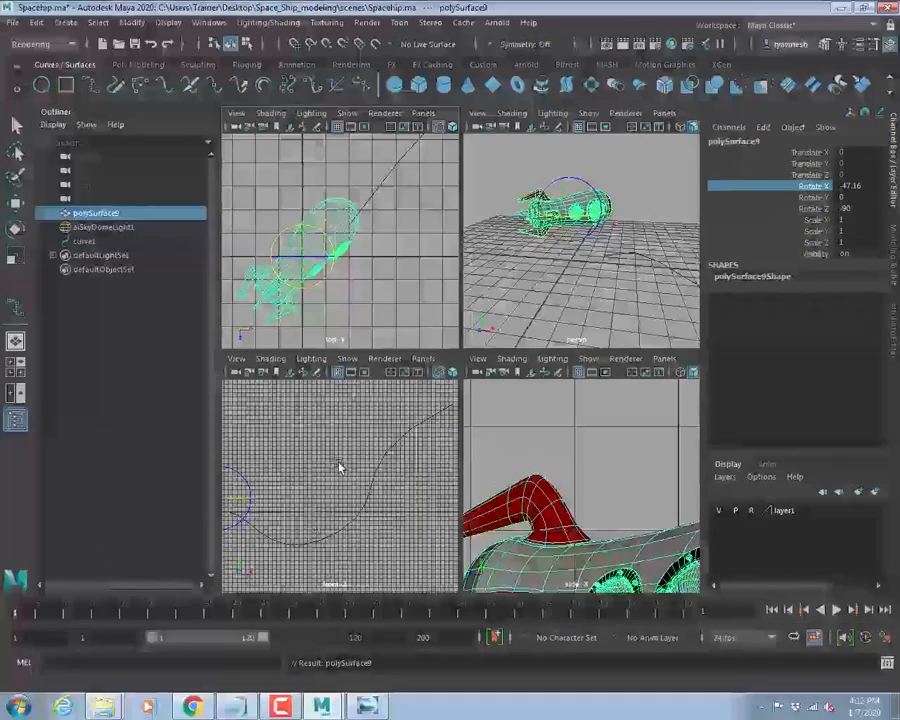
key("space")
middle_click_drag(357, 401, 635, 376, "alt")
middle_click_drag(505, 408, 476, 416, "alt")
left_click(346, 116)
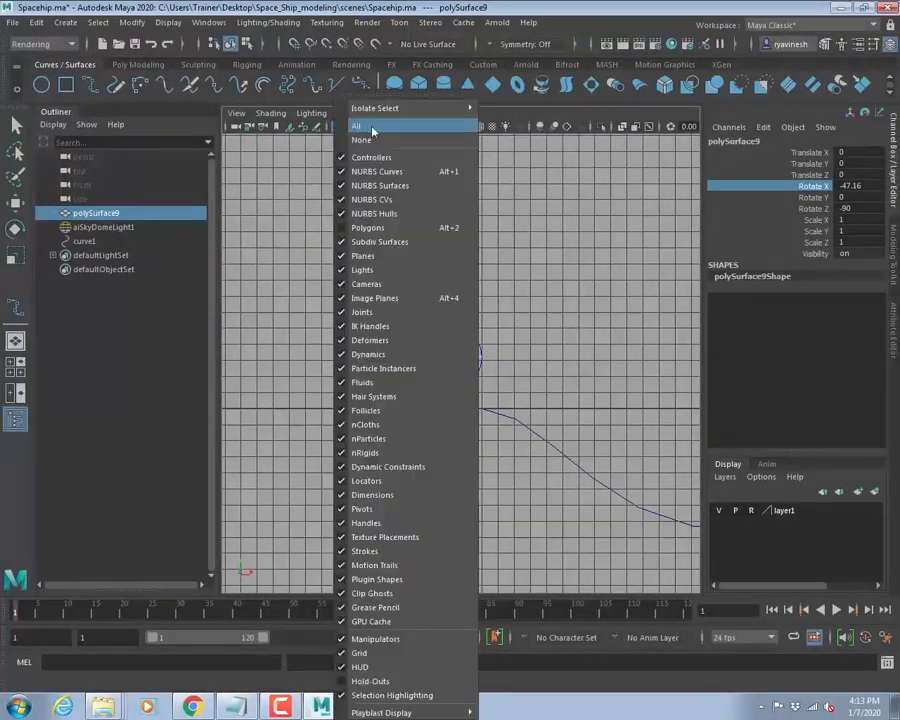
left_click(344, 128)
scroll(584, 401, "up", 3)
middle_click_drag(584, 401, 536, 362, "alt")
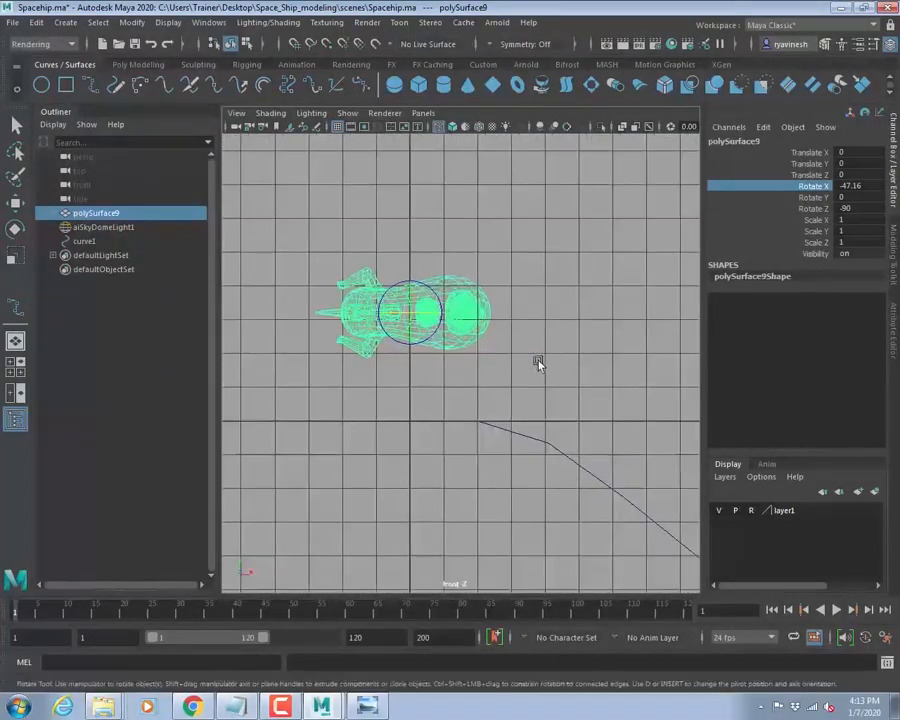
- Move the rocket down to about -3.204 on Translate Y, level with the start of curve1, and compare it with the curve
key("w")
left_click_drag(420, 298, 408, 400)
left_click(550, 442)
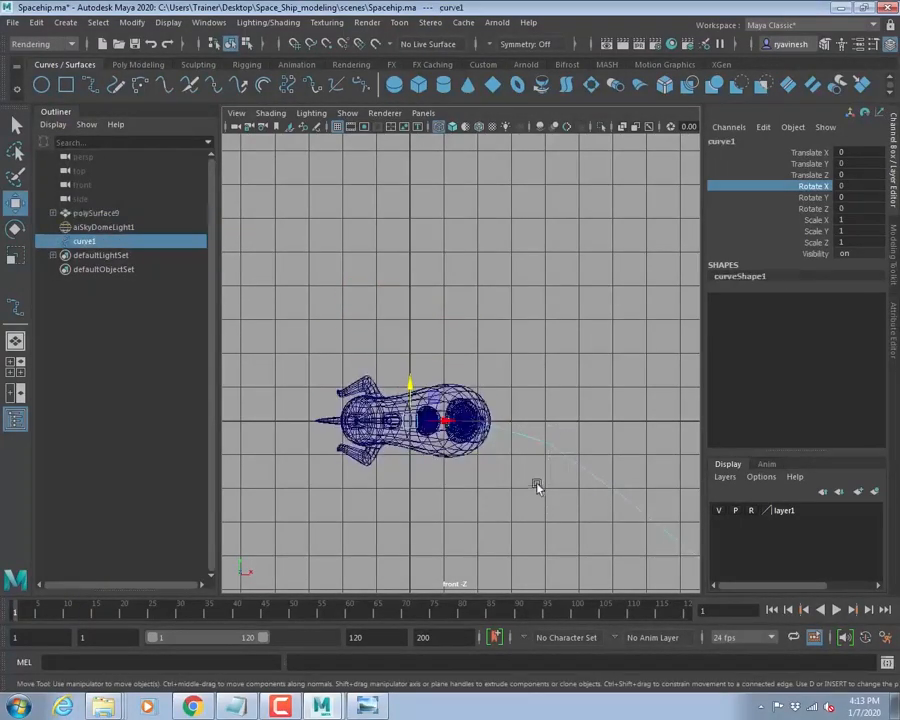
scroll(436, 456, "up", 2)
left_click(365, 413)
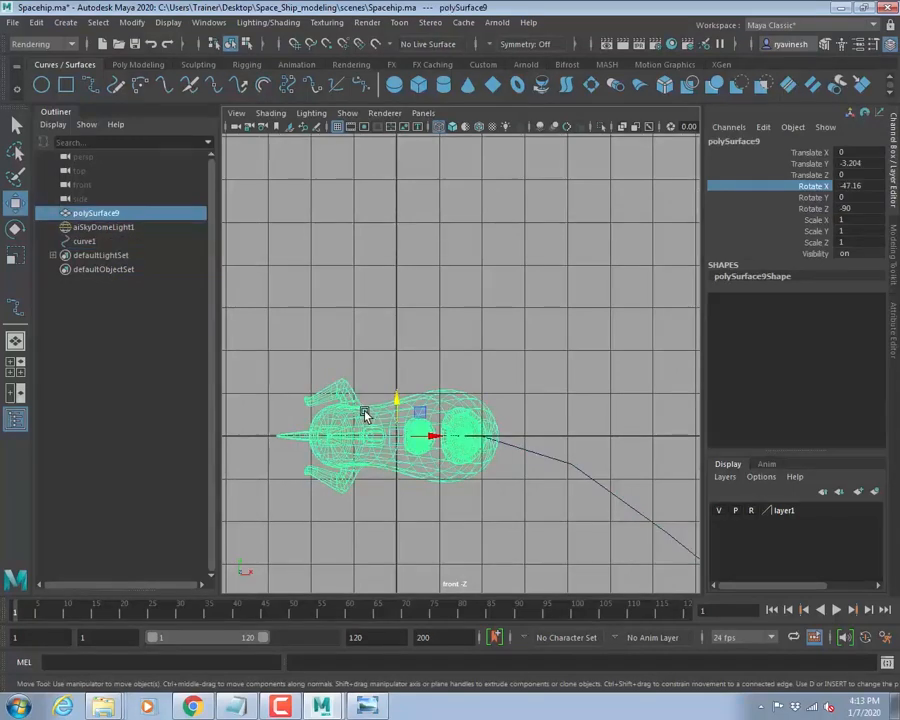
- Rotate the rocket to about -47.066, -3.413 and -93.17 on X, Y and Z so its nose dips slightly along curve1
key("e")
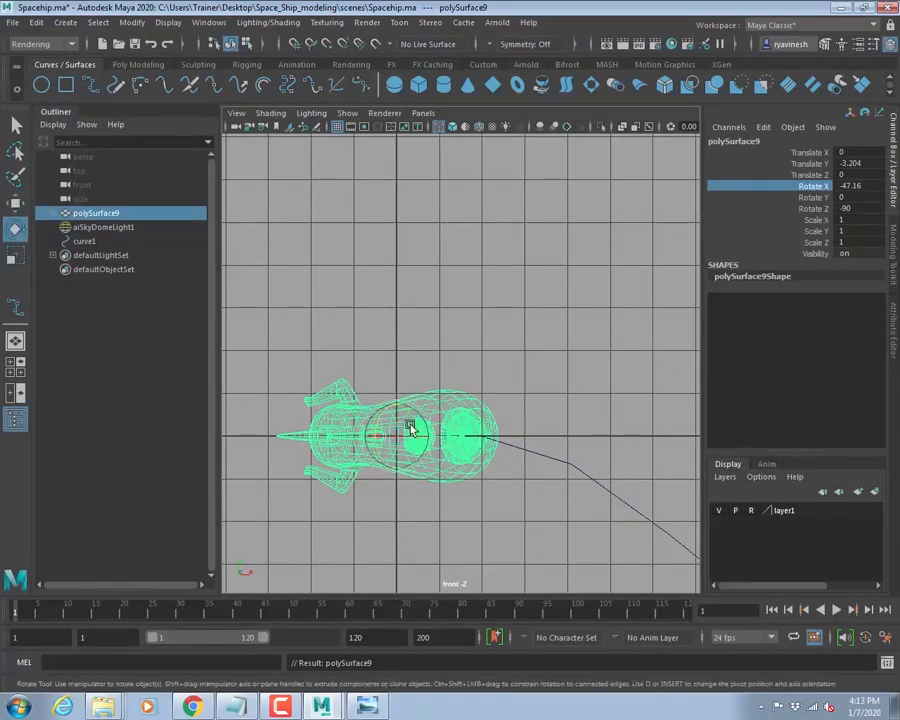
left_click_drag(414, 416, 376, 418)
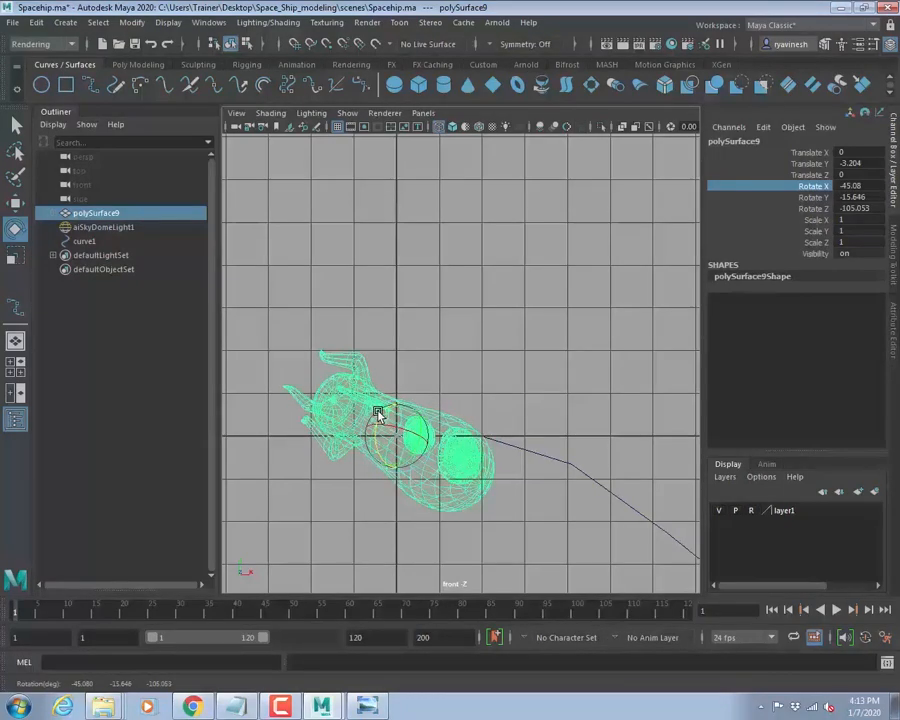
key("space")
key("space")
left_click_drag(584, 232, 560, 240, "alt")
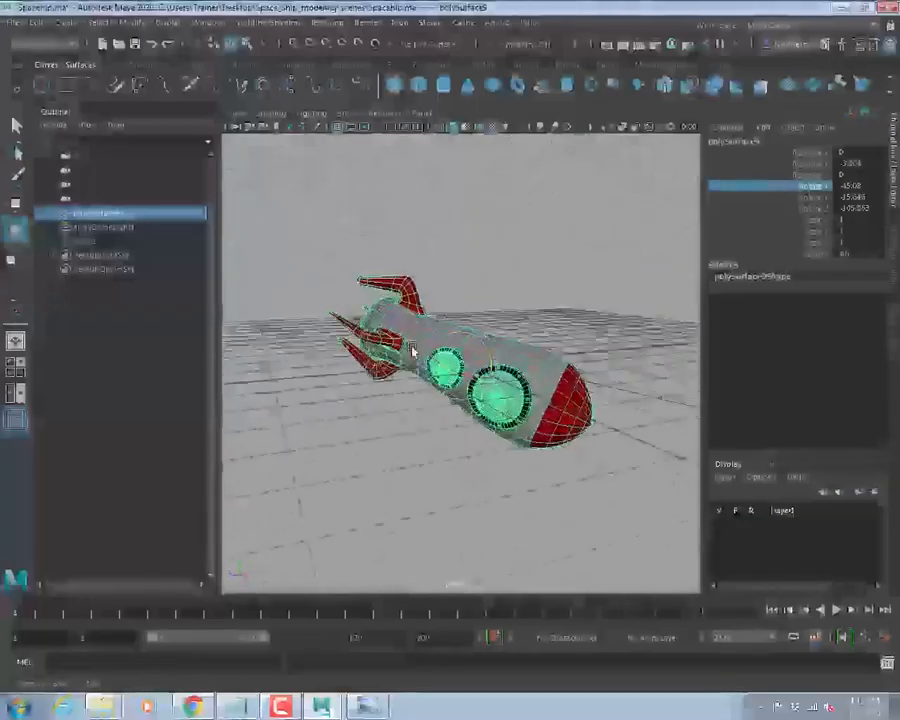
left_click_drag(412, 349, 497, 342, "alt")
right_click_drag(497, 342, 565, 392, "alt")
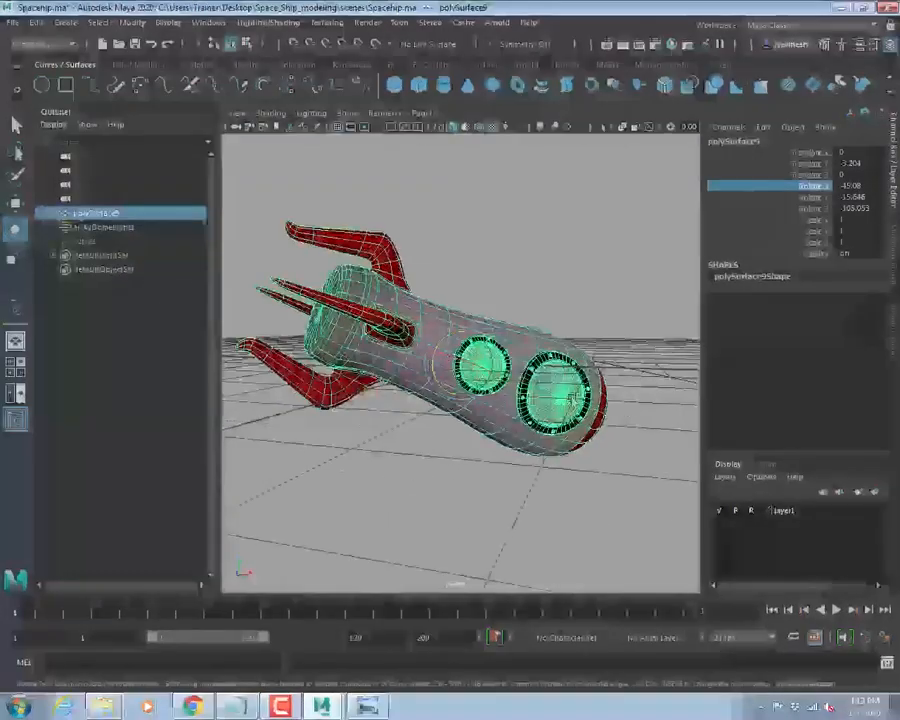
left_click_drag(458, 337, 449, 340)
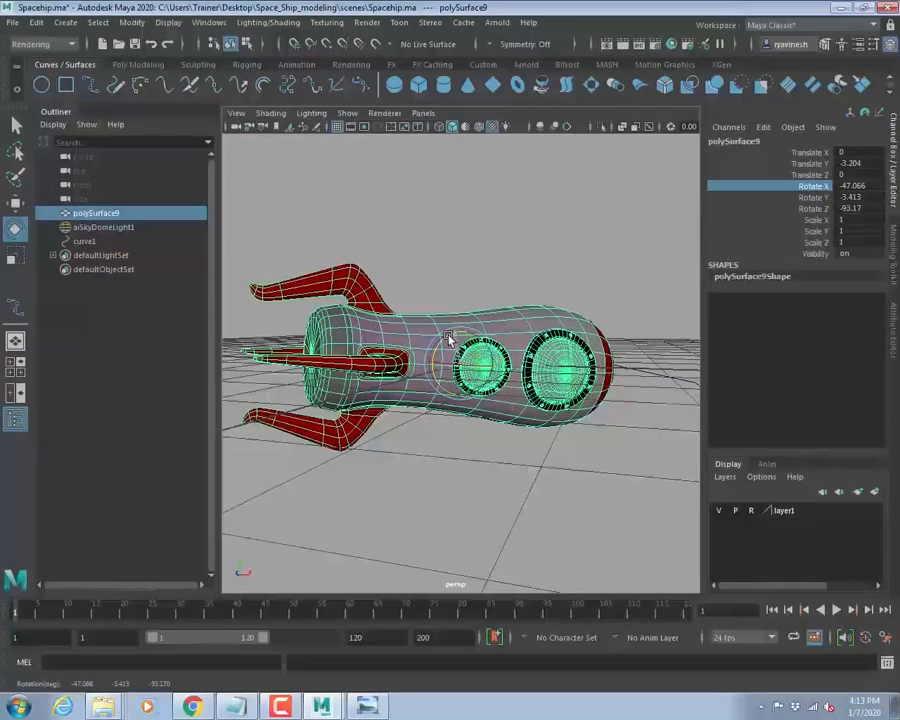
- Move the rocket in the perspective view to about -0.218, -3.019, 0.993 so its nose meets the start of curve1
right_click_drag(608, 399, 492, 400, "alt")
left_click_drag(492, 400, 319, 436, "alt")
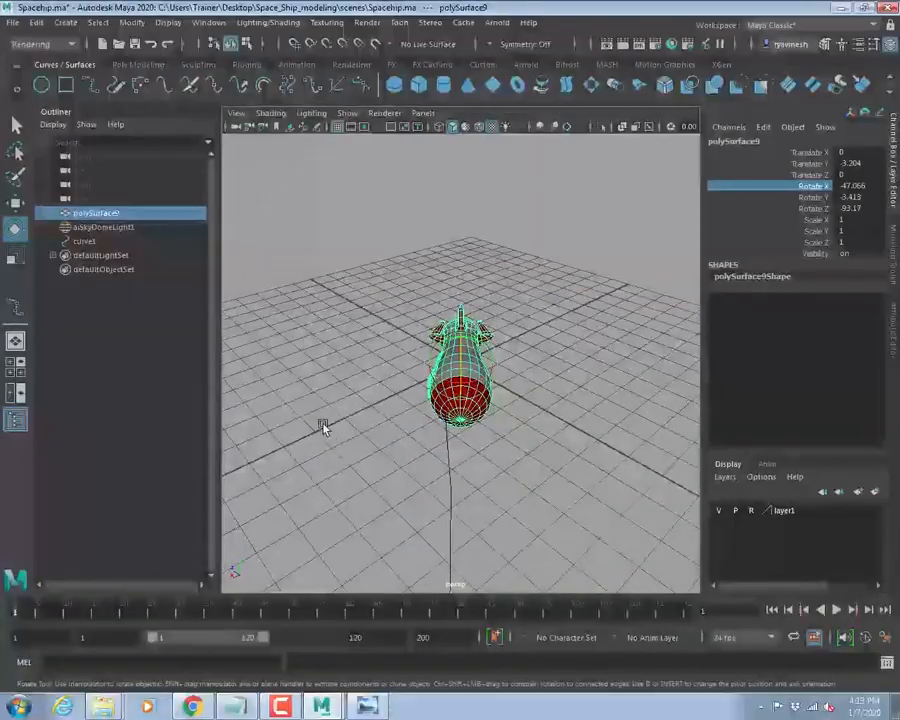
key("w")
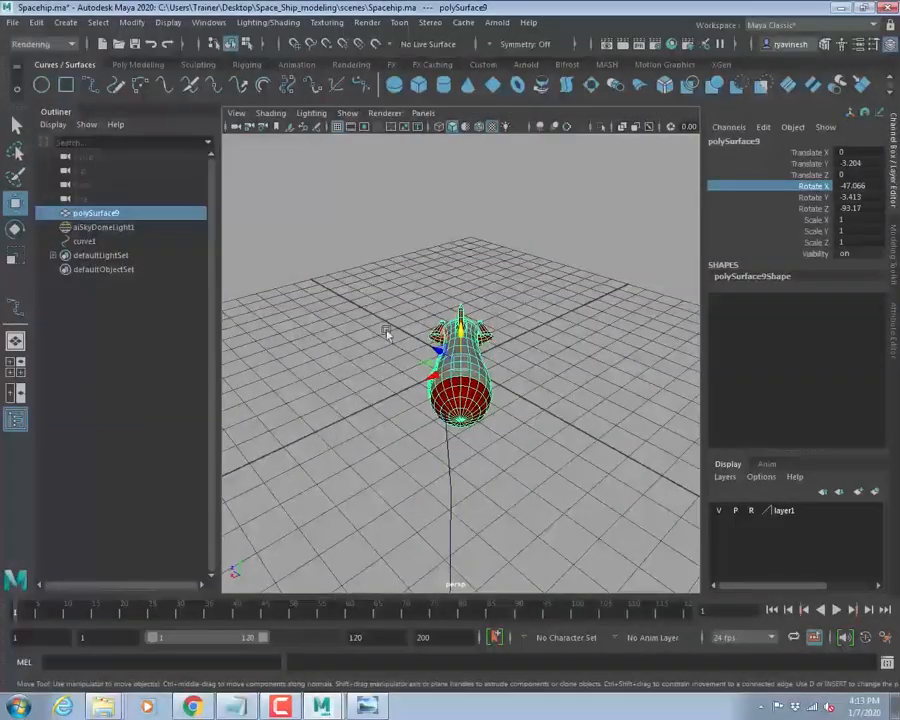
left_click_drag(433, 378, 418, 397)
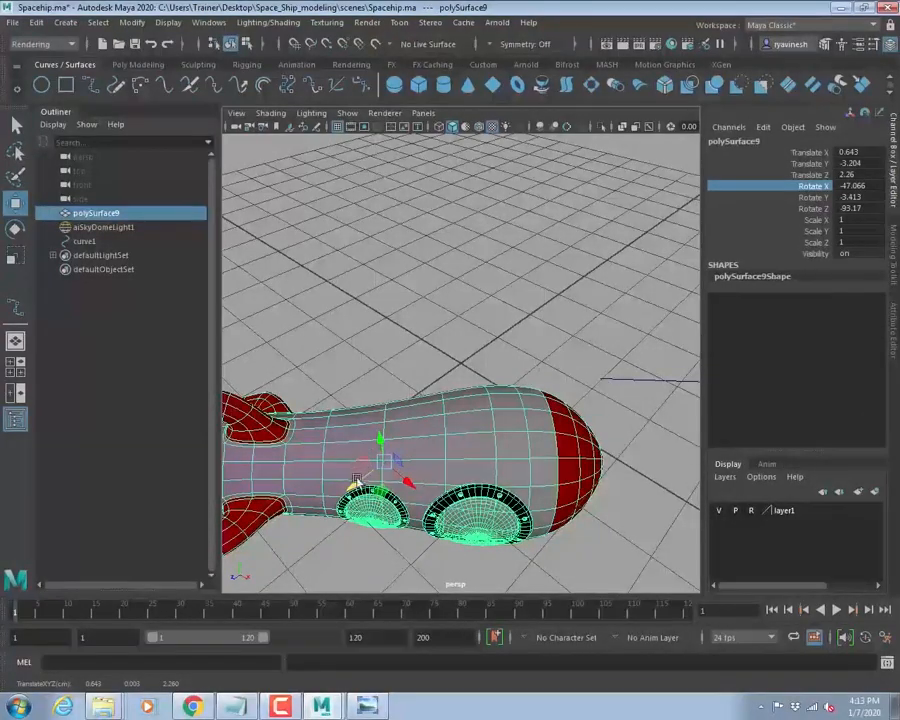
left_click_drag(408, 487, 440, 393)
left_click_drag(415, 338, 619, 386)
right_click_drag(619, 386, 662, 421, "alt")
middle_click_drag(662, 421, 583, 432, "alt")
left_click_drag(321, 346, 316, 318, "alt")
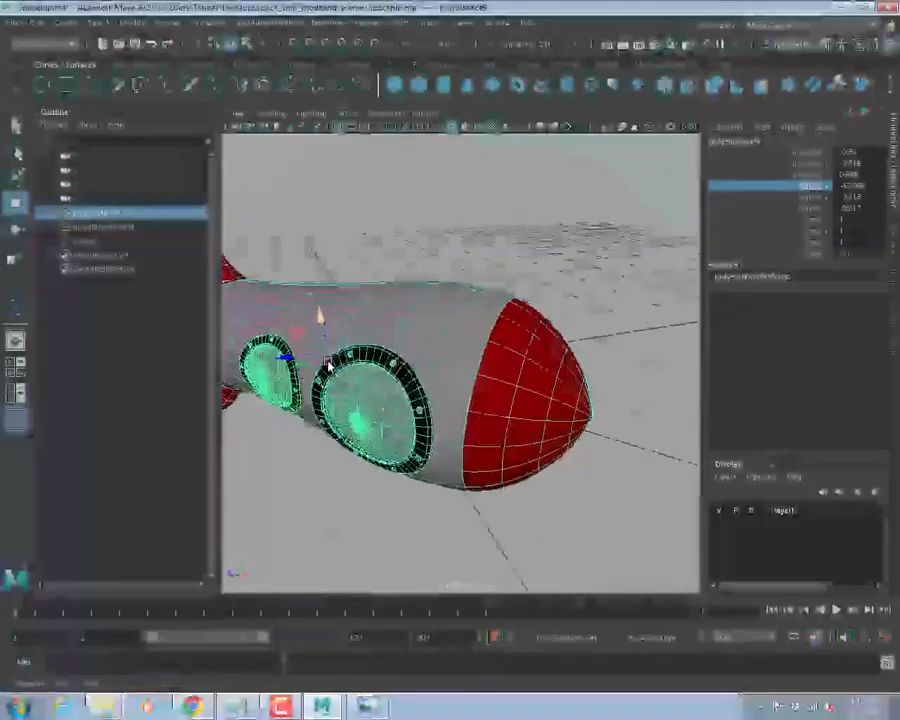
left_click_drag(327, 363, 384, 350, "alt")
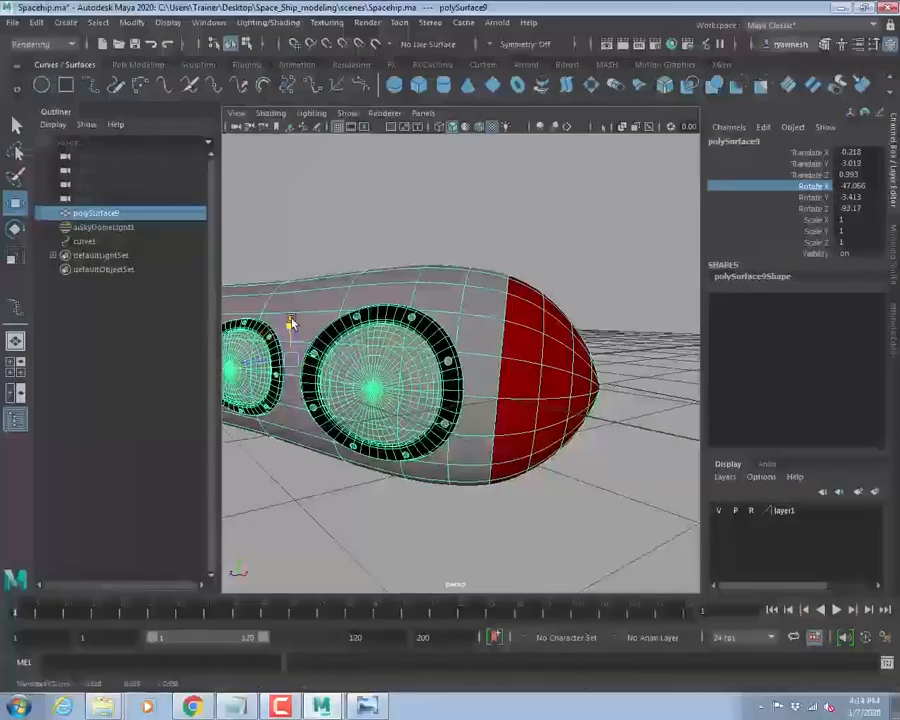
- Fine-tune the rocket's position to about -0.177, -2.927, 1.039 and check its nose tip against the curve's start from several angles
left_click_drag(291, 317, 271, 366, "alt")
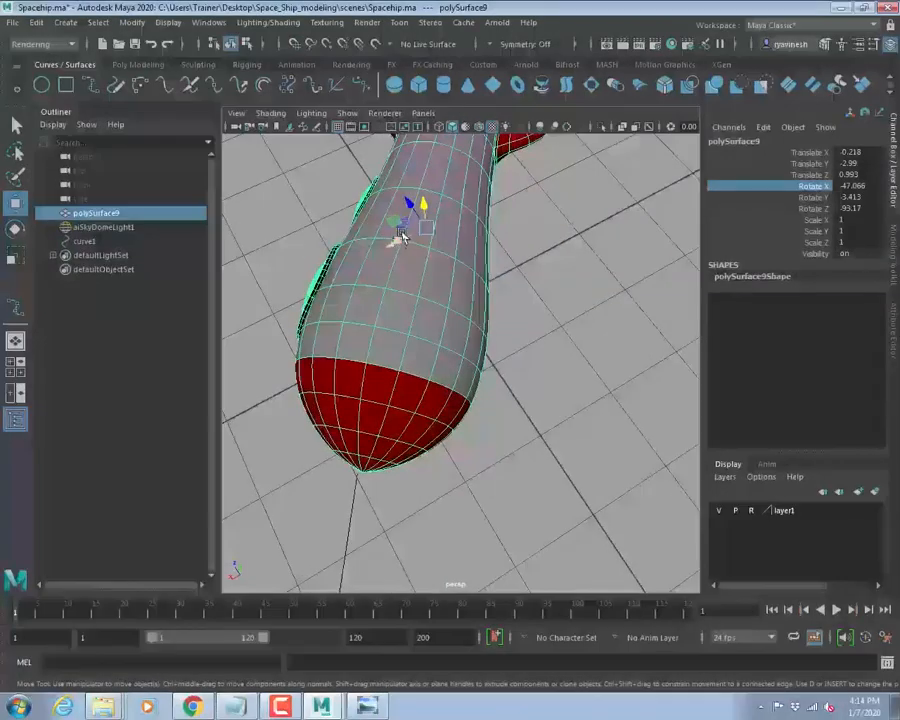
left_click_drag(393, 242, 402, 201)
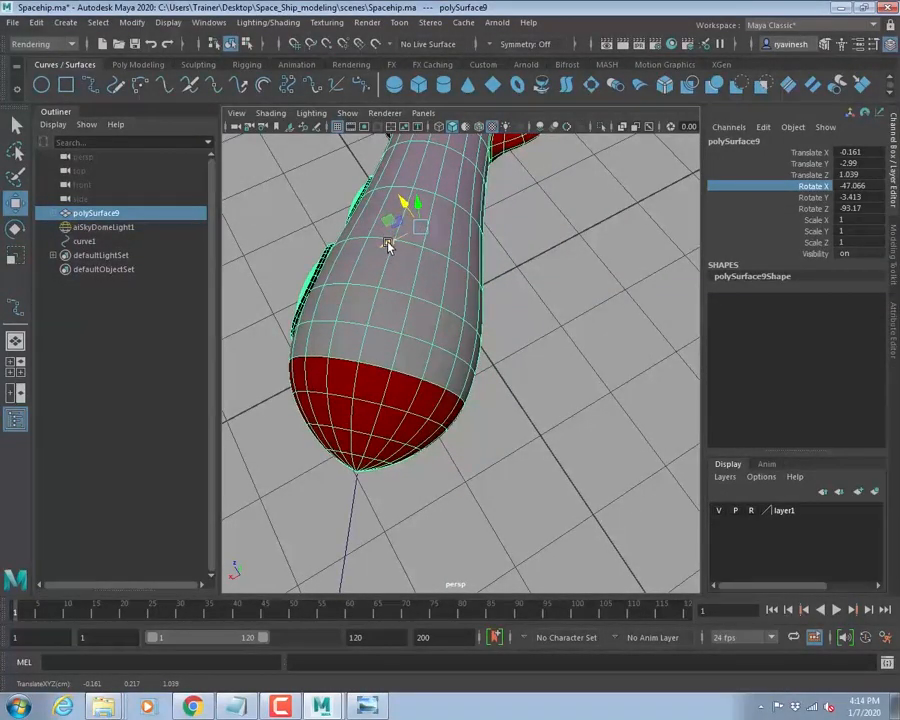
left_click_drag(388, 244, 392, 242)
left_click_drag(352, 362, 396, 361, "alt")
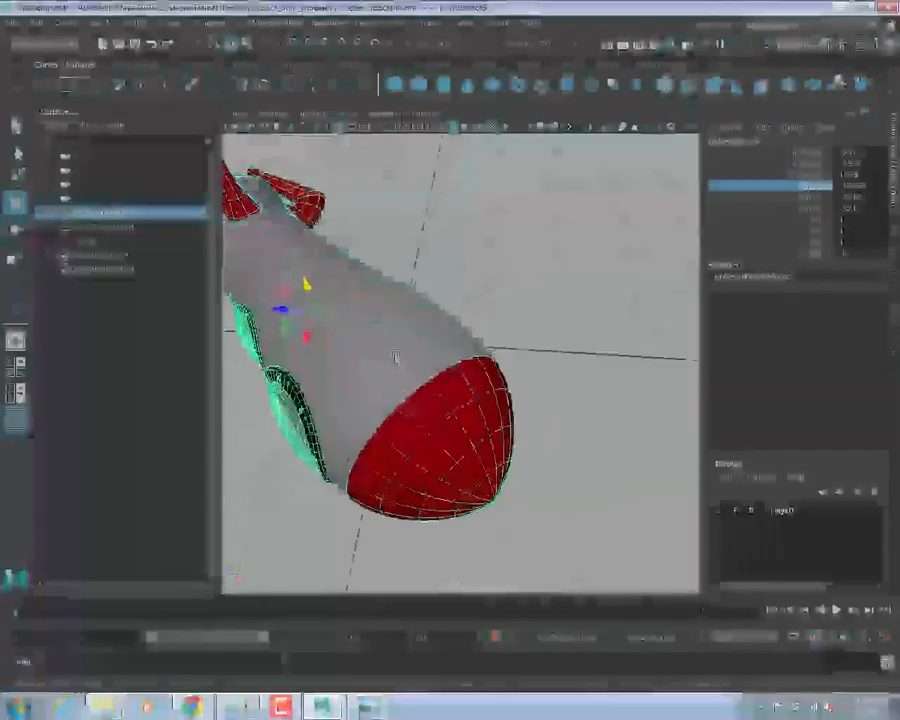
scroll(396, 361, "down", 6)
left_click_drag(352, 307, 528, 446, "alt")
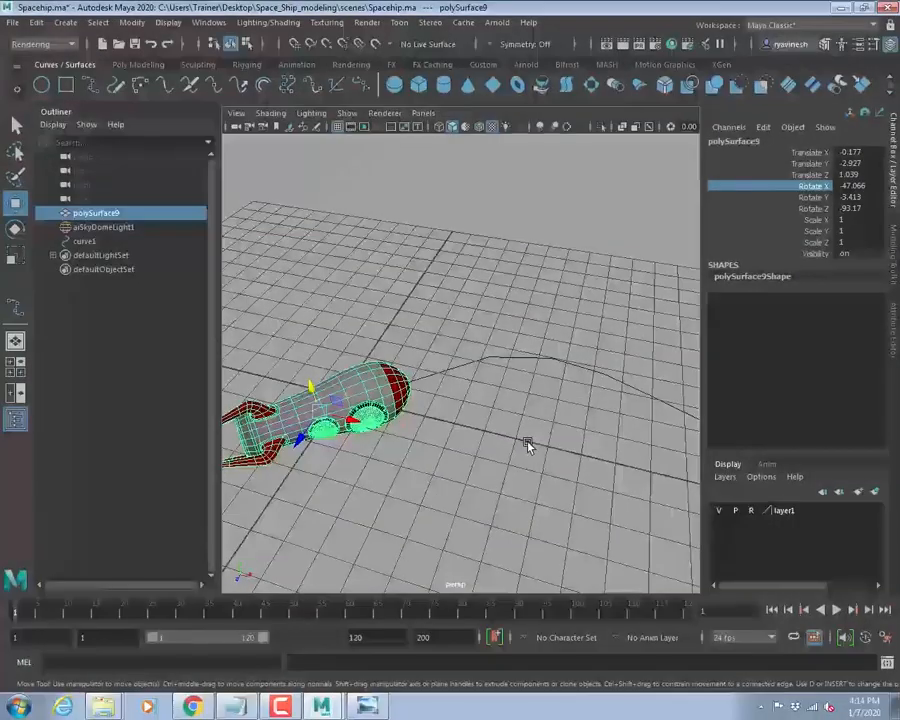
- Check the rocket's alignment with curve1, clear the selection and save the scene
key("q")
left_click(526, 445)
left_click(390, 378)
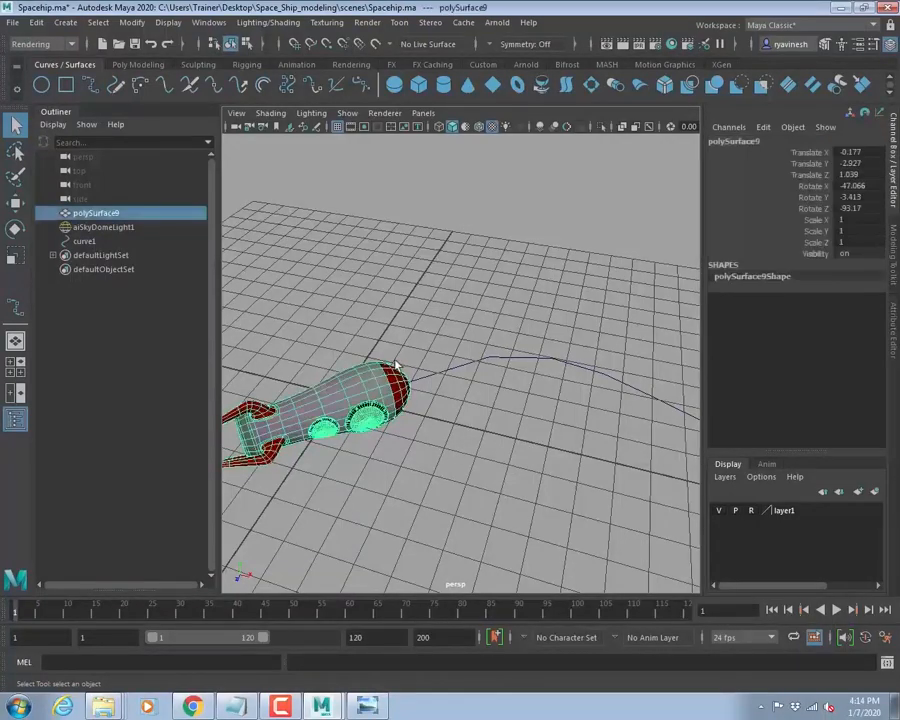
left_click(498, 438)
left_click_drag(498, 438, 496, 396, "alt")
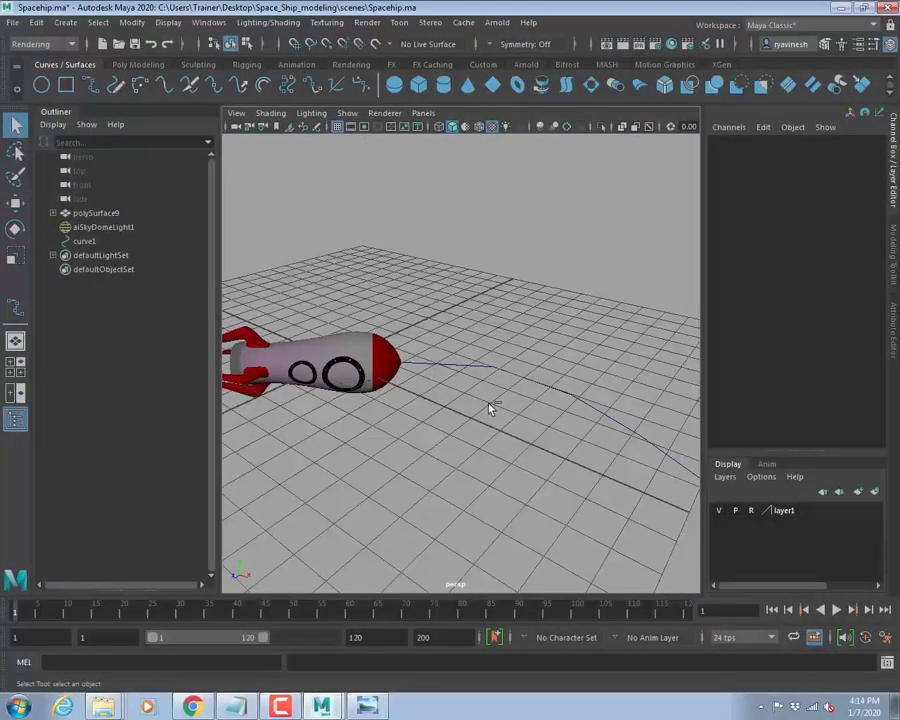
key("ctrl+s")
- Replace the ai_glass material settings of the large porthole pSphere4 with the Frosted_Glass preset
left_click(345, 376)
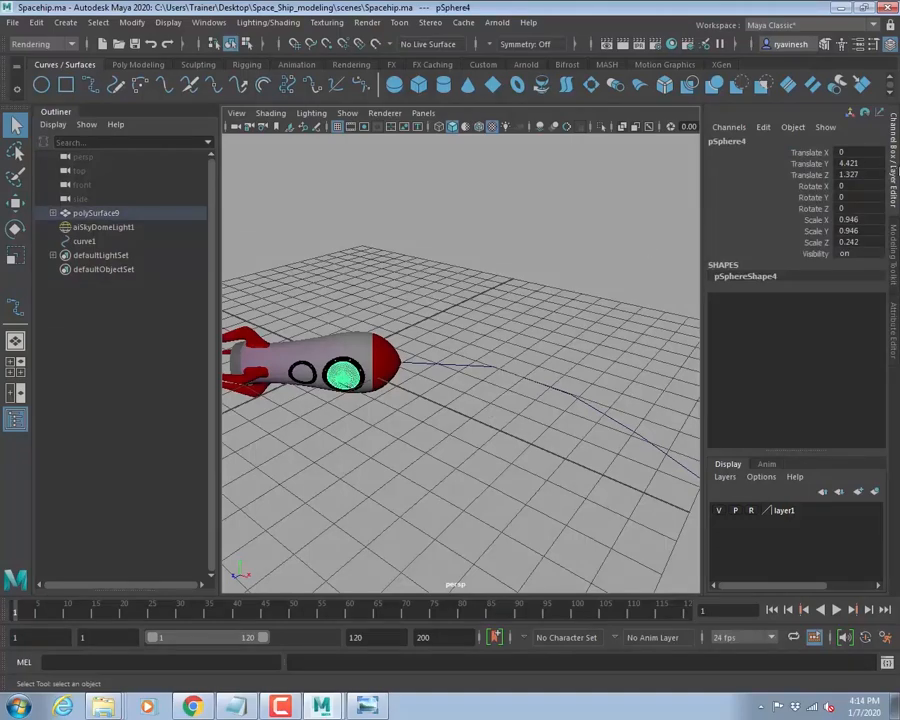
left_click(895, 310)
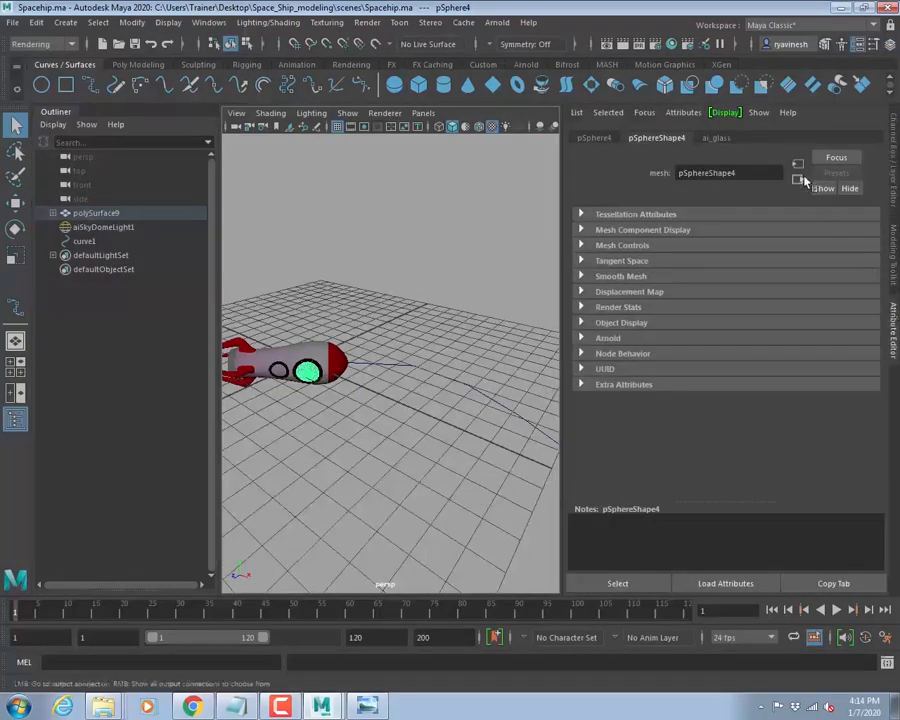
left_click(716, 137)
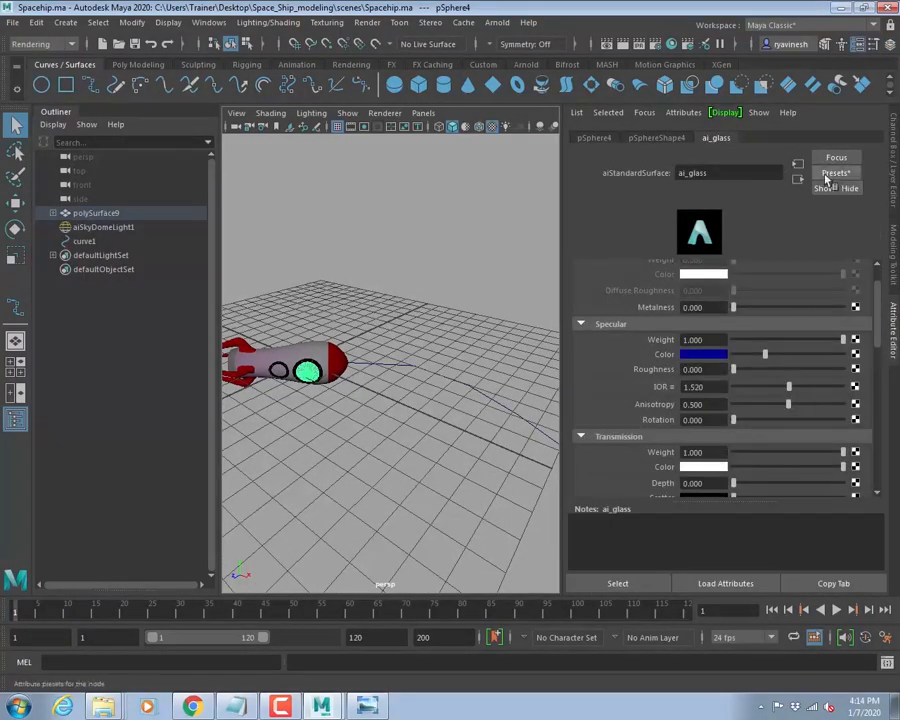
left_click(825, 175)
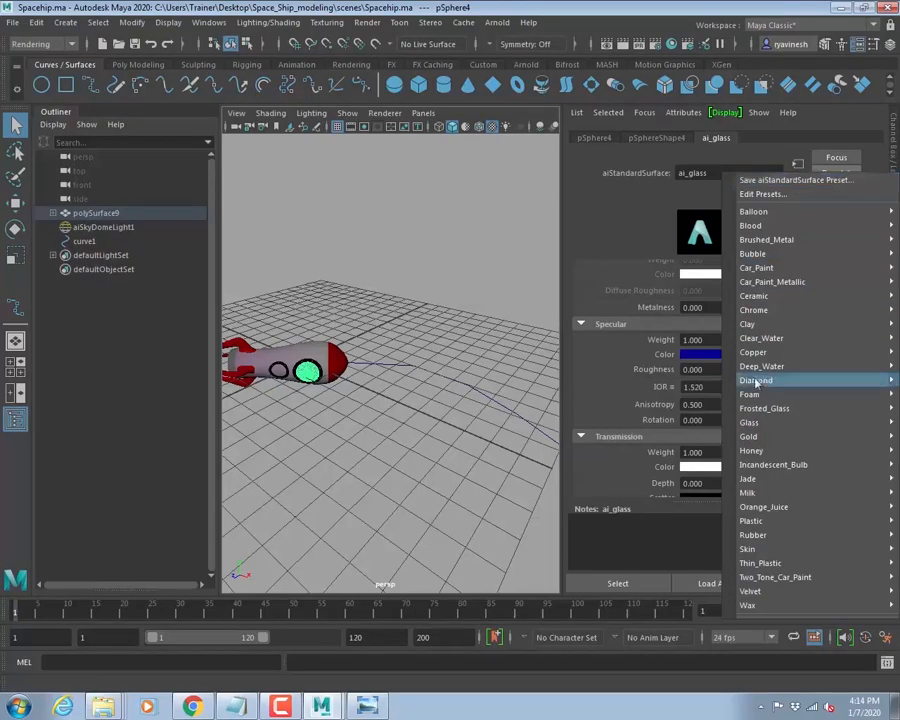
mouse_move(755, 540)
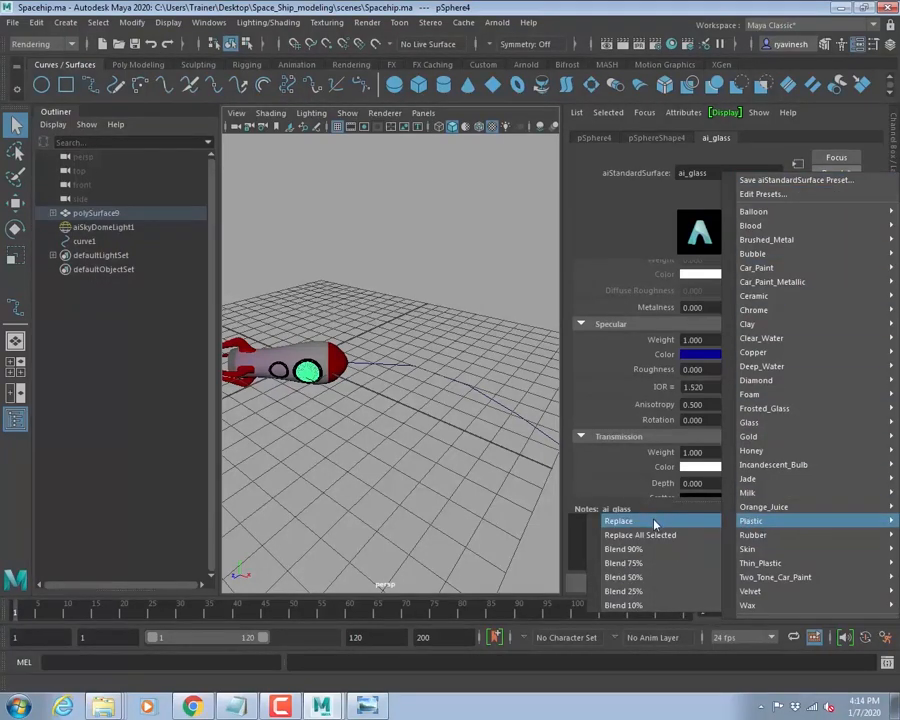
mouse_move(755, 408)
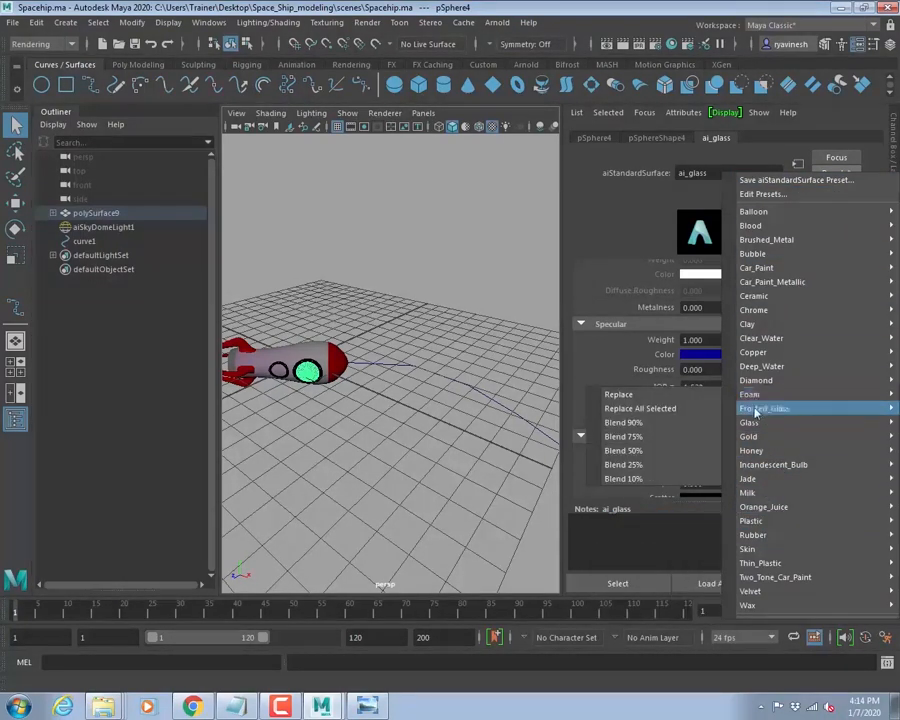
left_click(683, 408)
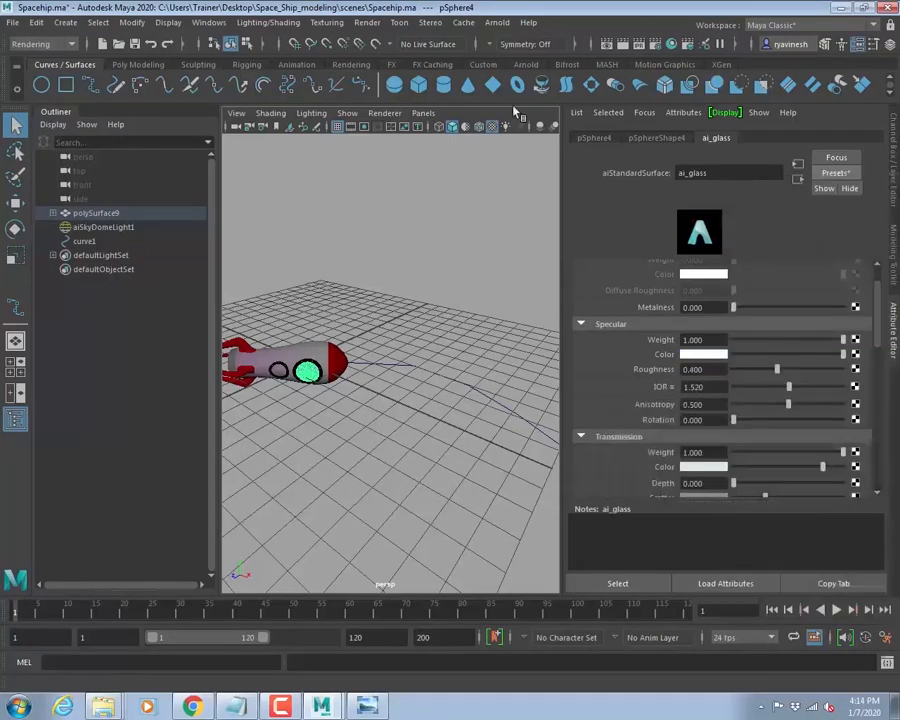
- Set the Arnold Transmission samples to 4 in the render settings, close them and clear the selection
left_click(653, 45)
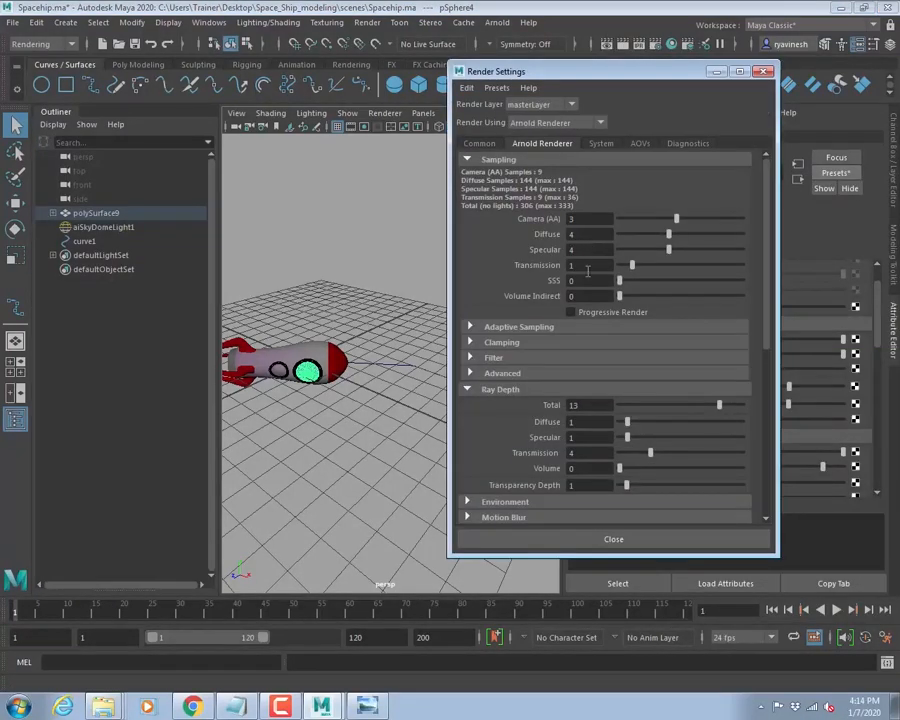
type("4")
key("Return")
left_click(613, 539)
left_click(168, 564)
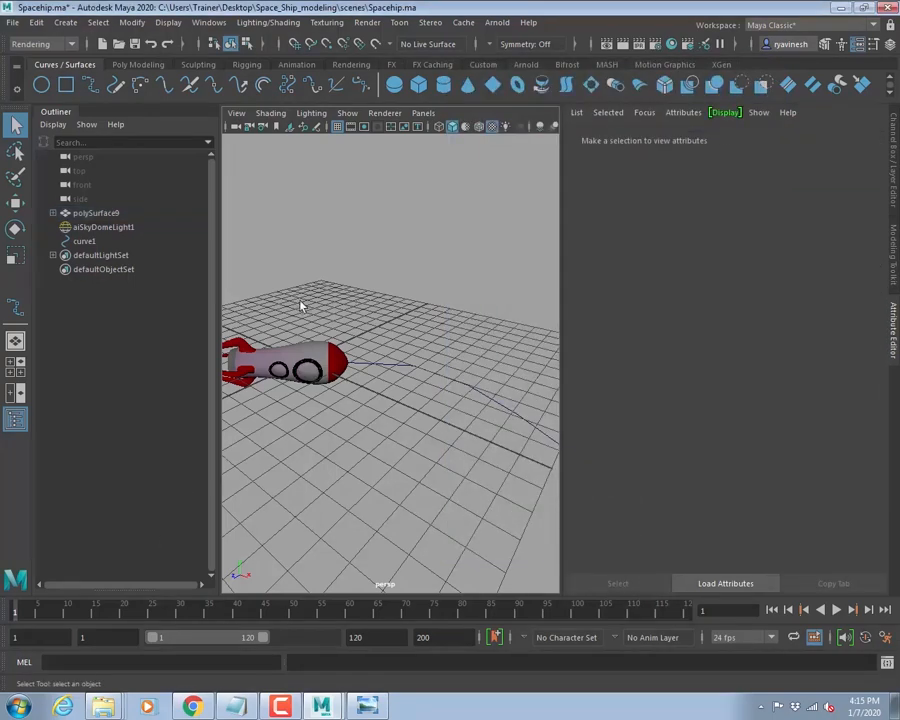
- Select all the rocket's parts and go up the hierarchy to its parent polySurface9
left_click(281, 392)
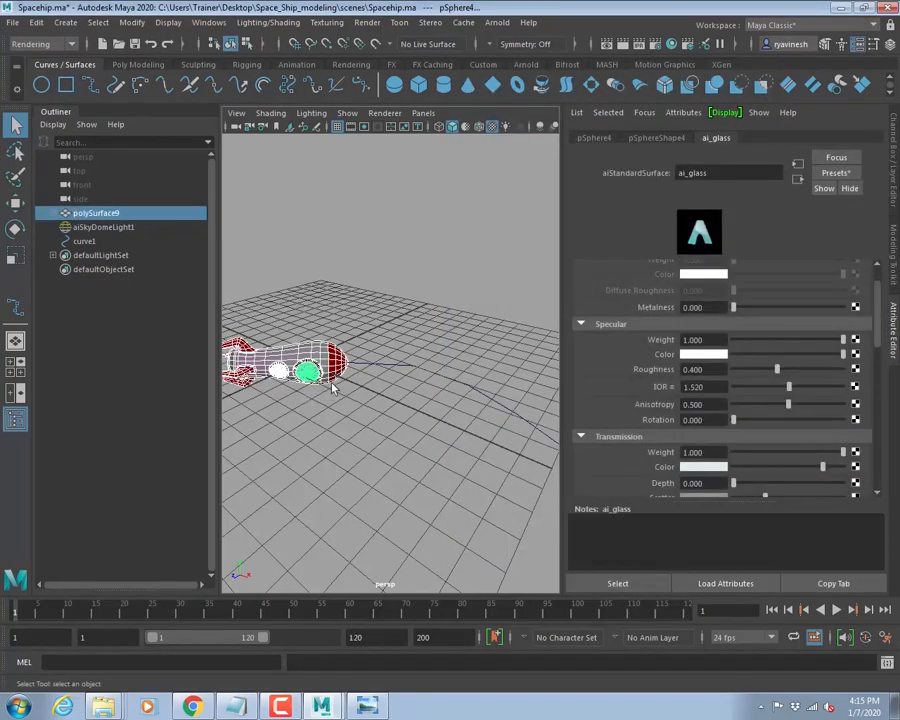
key("space")
key("space")
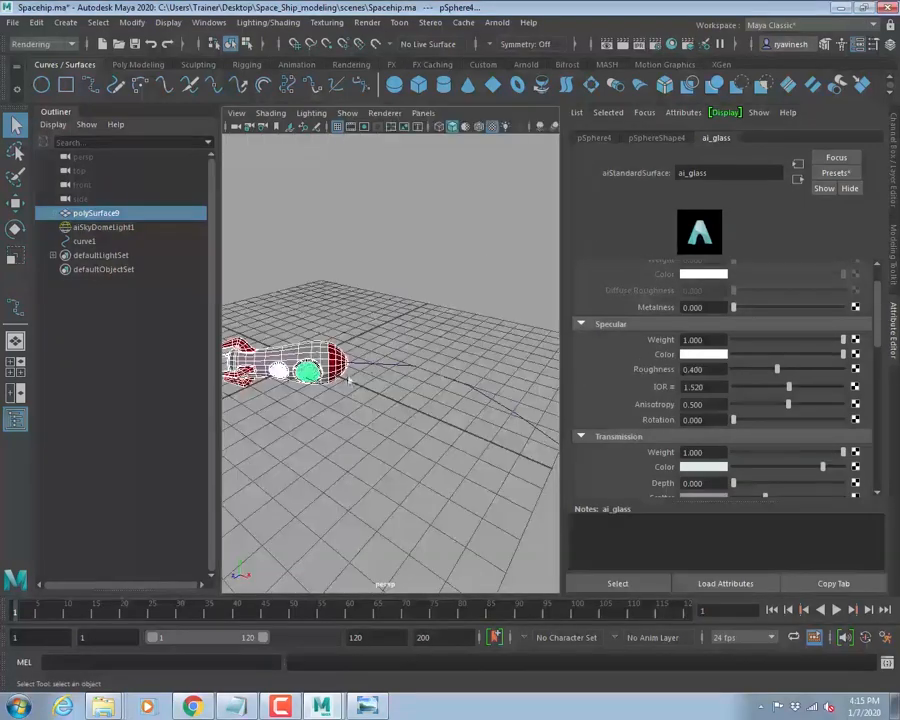
left_click_drag(346, 374, 395, 372, "alt")
mouse_move(395, 372)
right_mouse_down("alt")
mouse_move(484, 382)
mouse_move(438, 374)
mouse_move(403, 390)
right_mouse_up("alt")
left_click_drag(403, 391, 388, 384, "alt")
left_click_drag(346, 236, 438, 437)
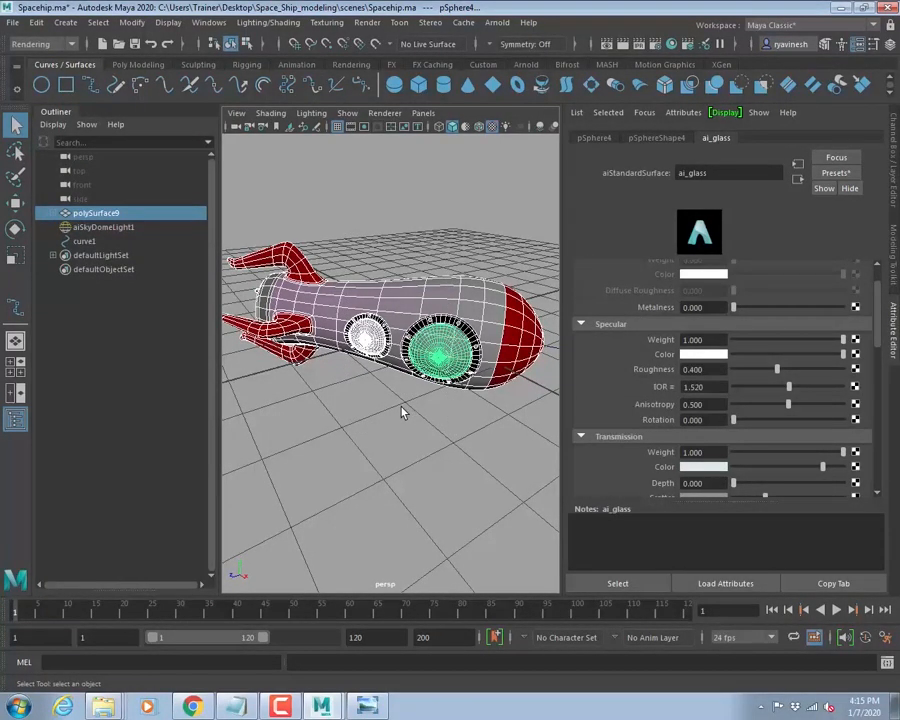
key("Up")
key("Up")
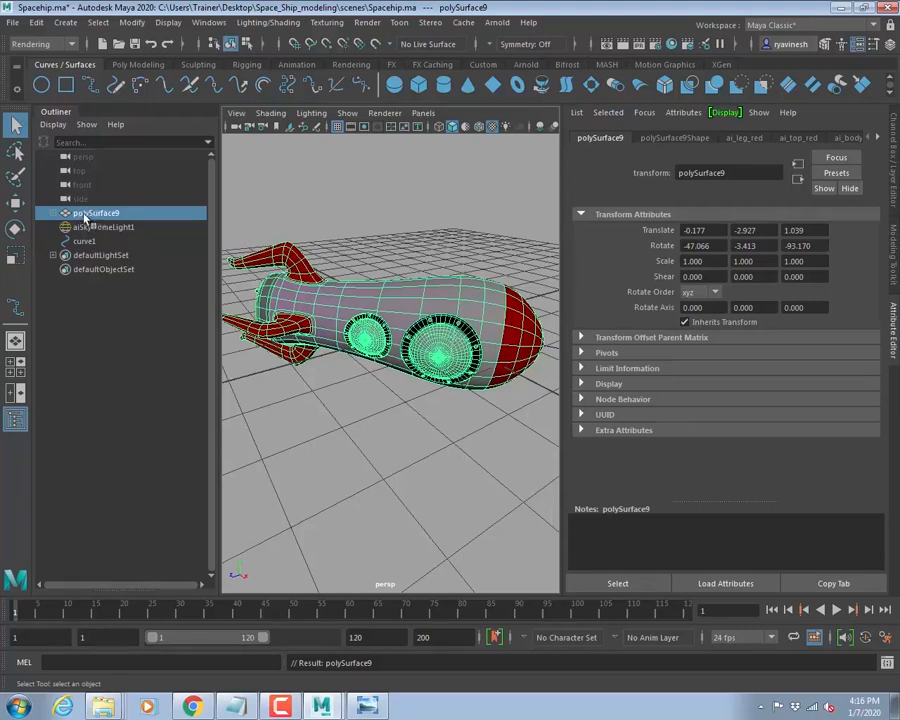
- Examine the child groups under polySurface9, reselect the parent and collapse its hierarchy
left_click(55, 212)
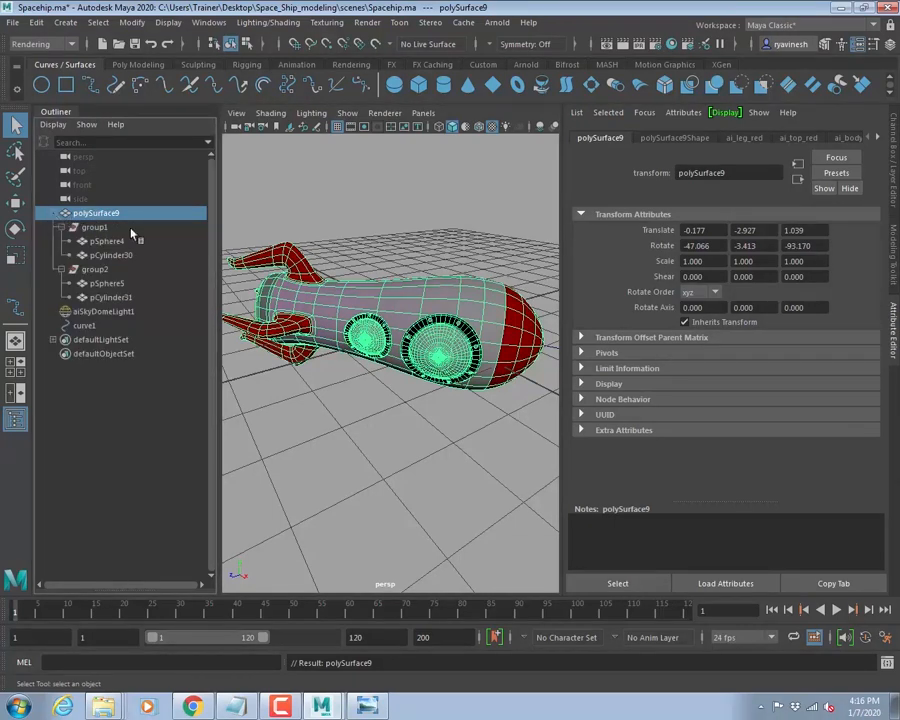
left_click(361, 211)
scroll(440, 239, "down", 4)
middle_click_drag(490, 265, 439, 242, "alt")
left_click_drag(439, 242, 413, 242, "alt")
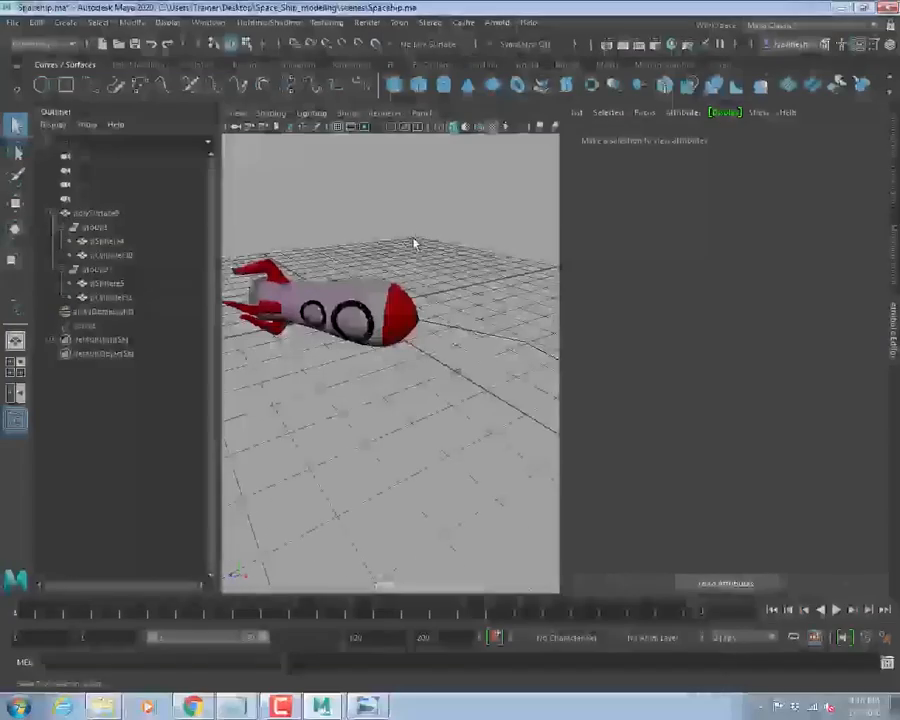
left_click(94, 214)
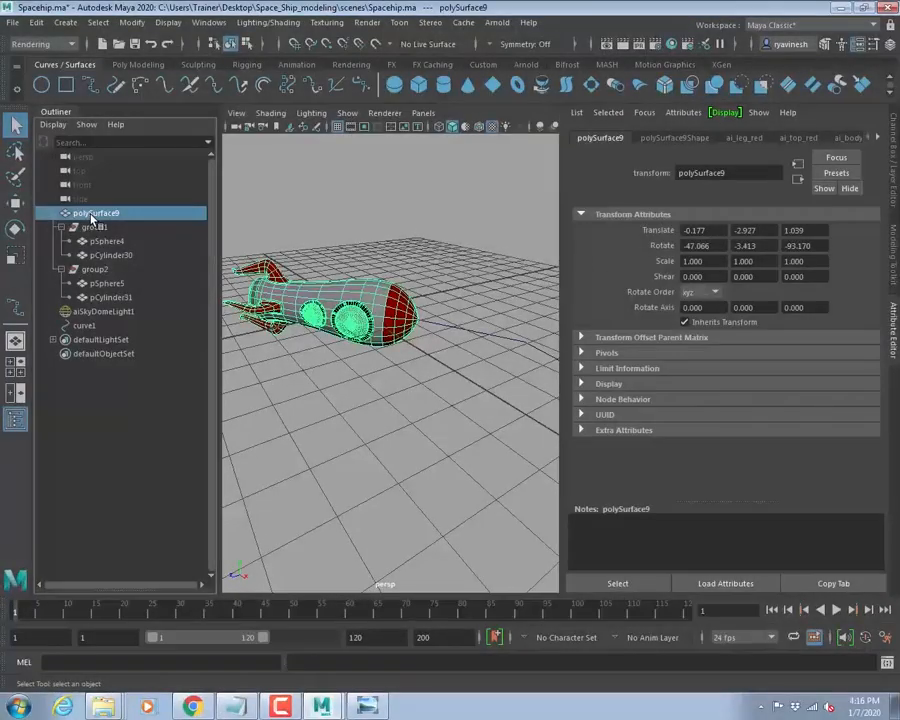
left_click(55, 215)
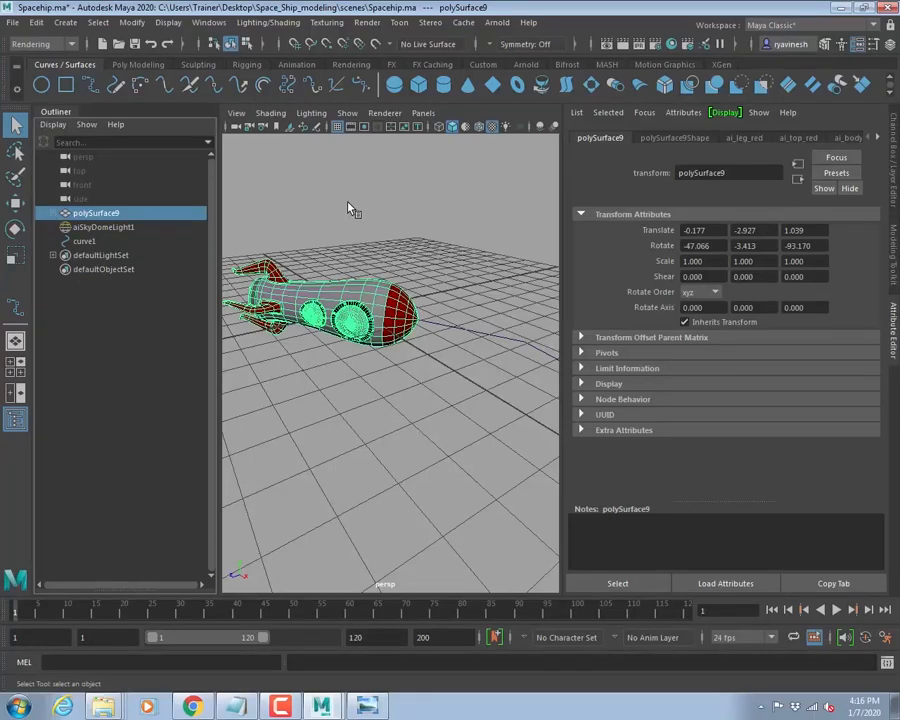
- Select the path curve curve1 in addition to the spaceship mesh
right_click_drag(435, 252, 360, 236, "alt")
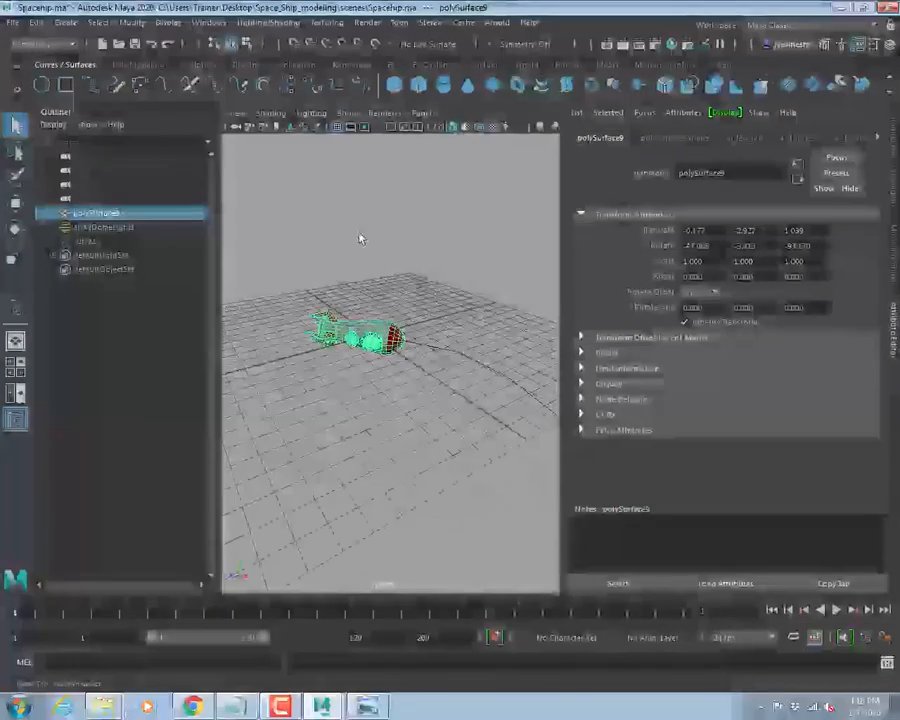
left_click_drag(360, 236, 428, 271, "alt")
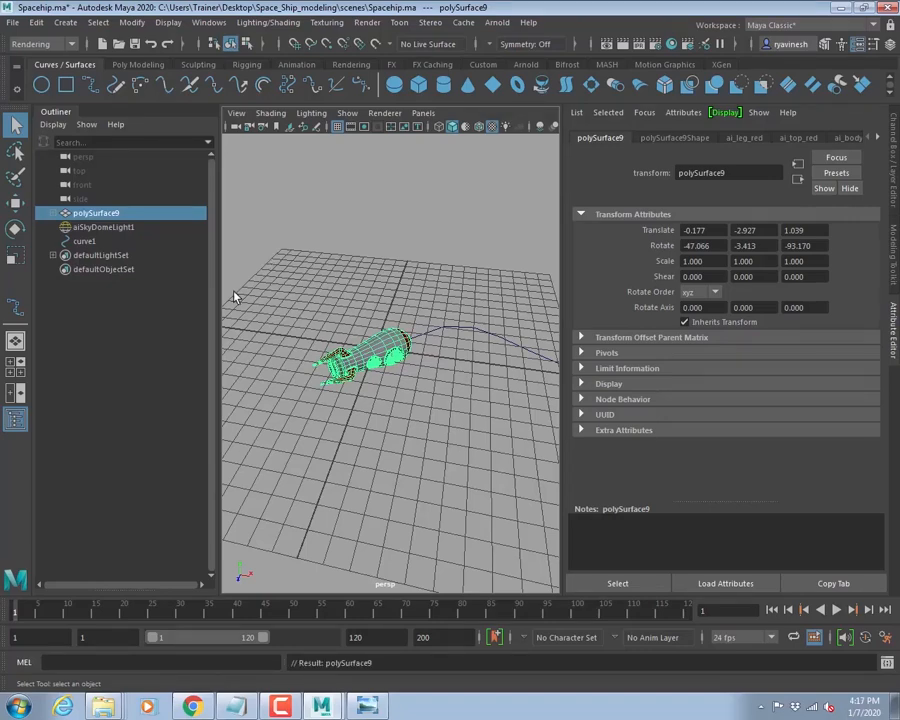
left_click_drag(247, 283, 398, 411, "alt")
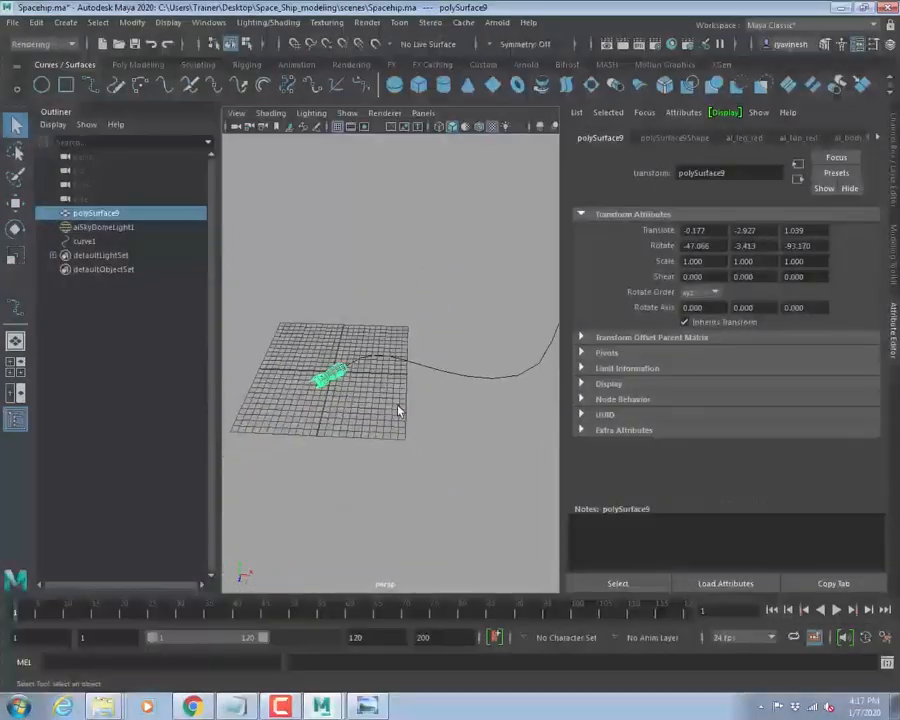
left_click(434, 362, "shift")
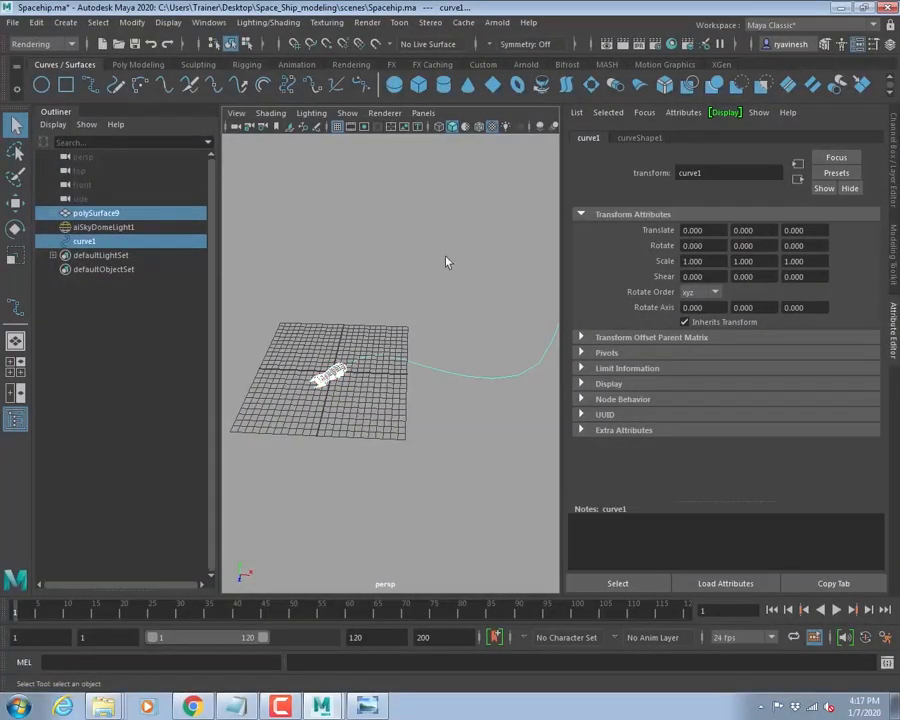
- Switch the menu set from Rendering to Animation
left_click(42, 44)
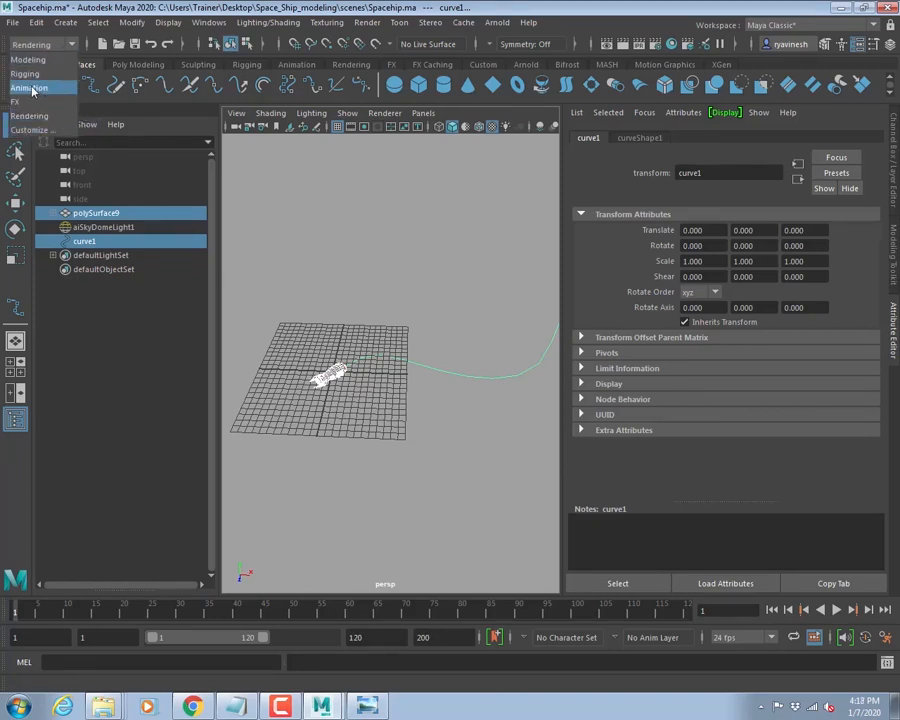
left_click(46, 46)
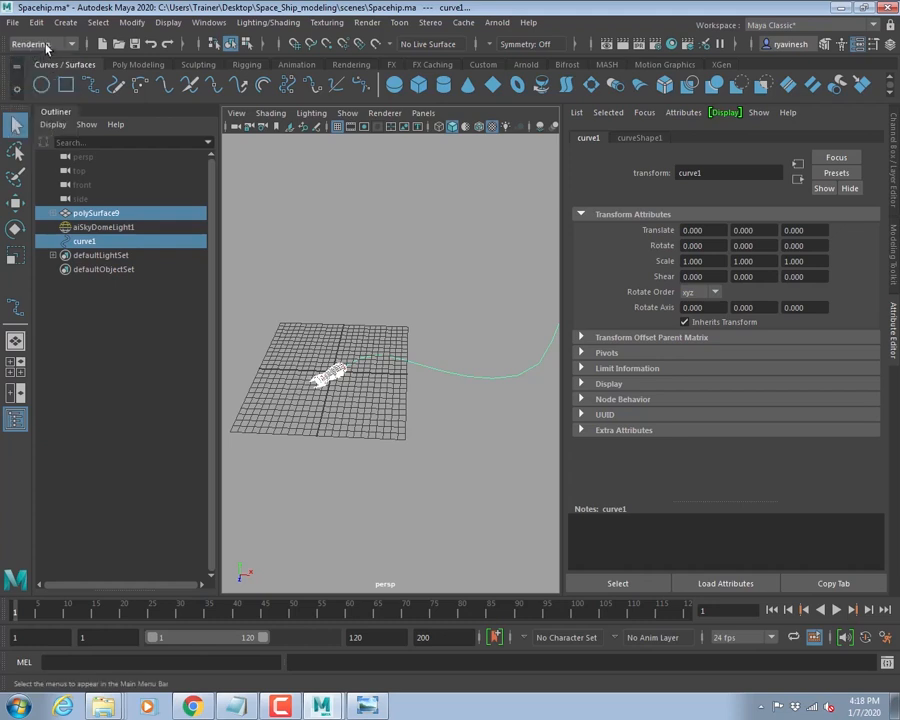
left_click(46, 46)
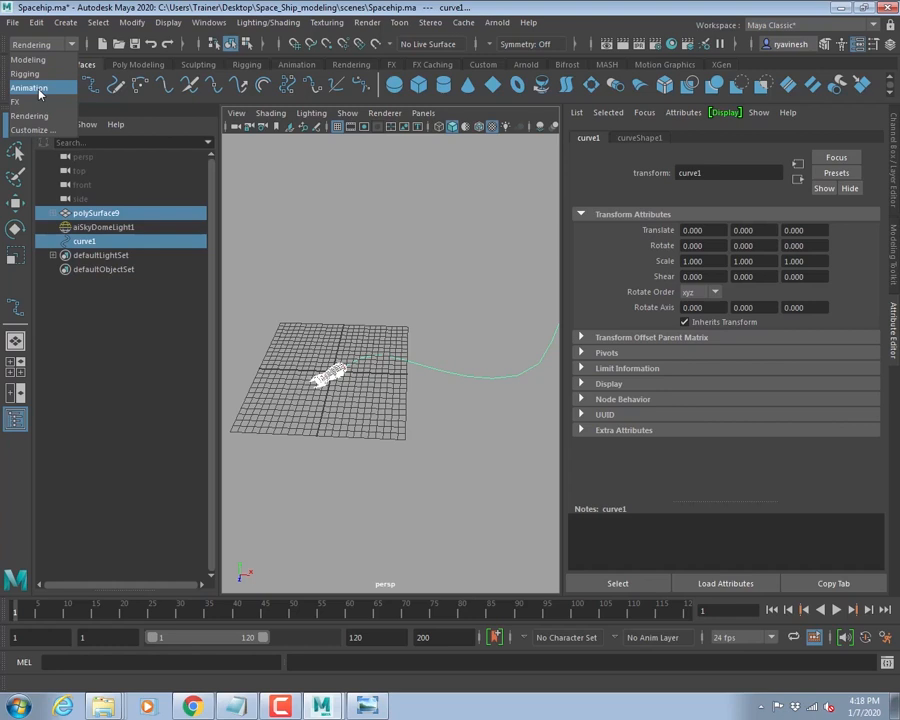
left_click(40, 90)
- Open the Attach to Motion Path options and enlarge the dialog clear of the spaceship
left_click(210, 22)
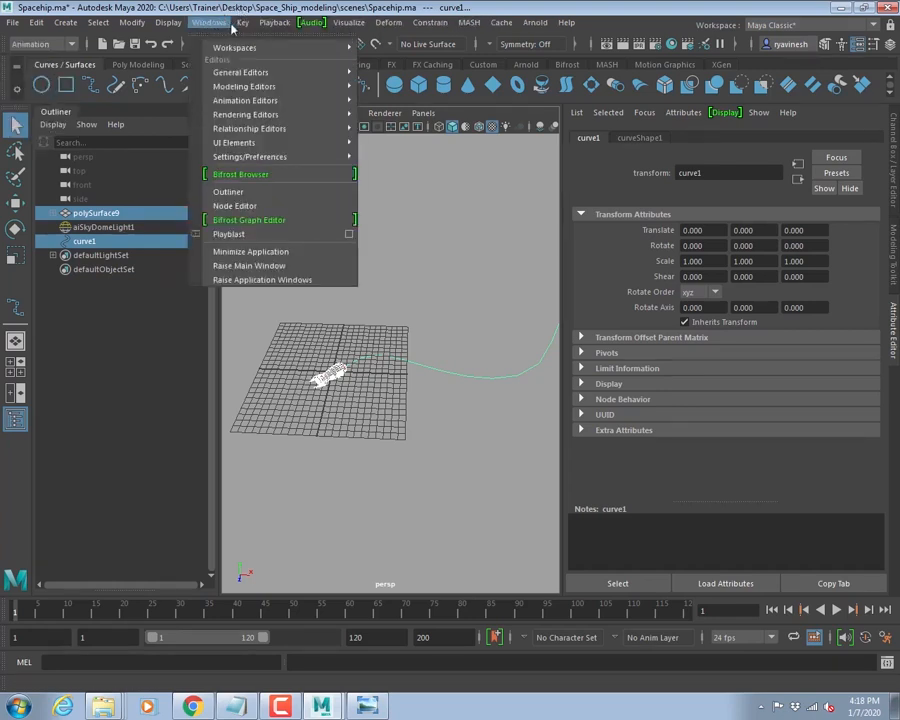
mouse_move(245, 23)
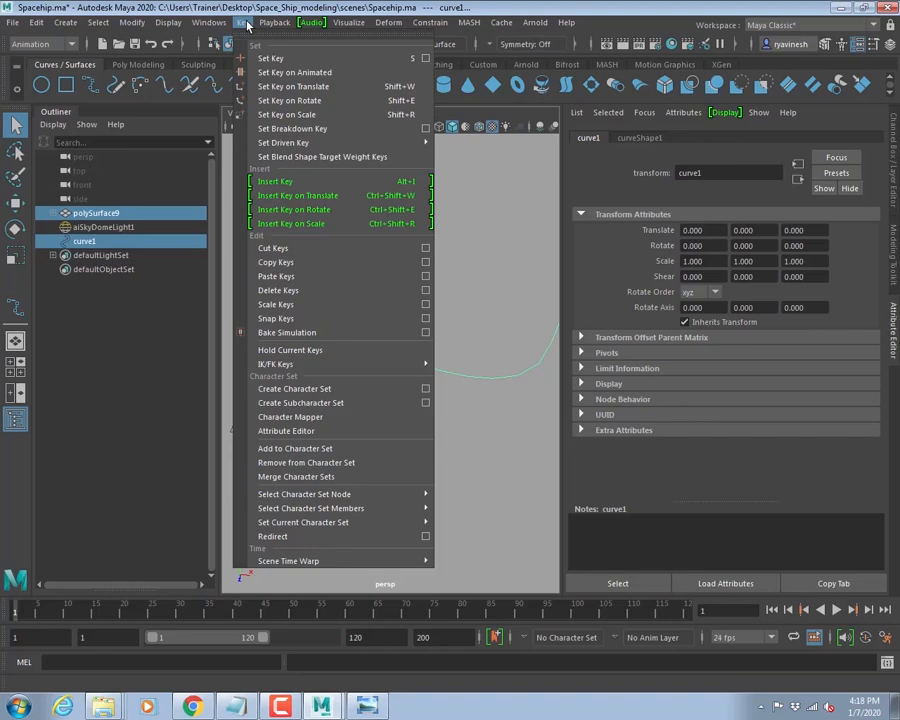
mouse_move(399, 27)
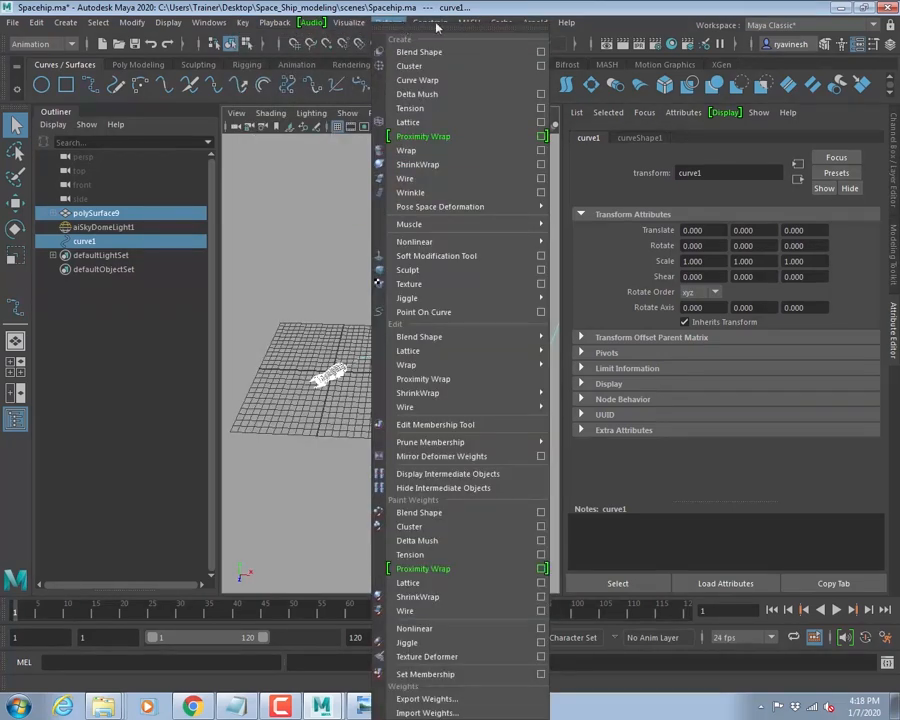
mouse_move(436, 26)
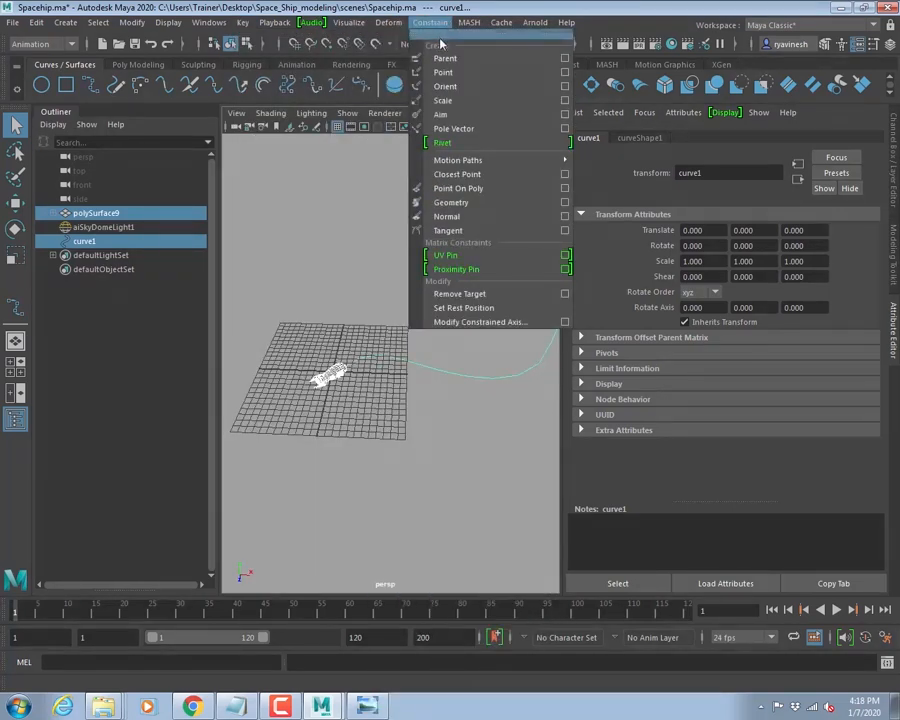
mouse_move(483, 168)
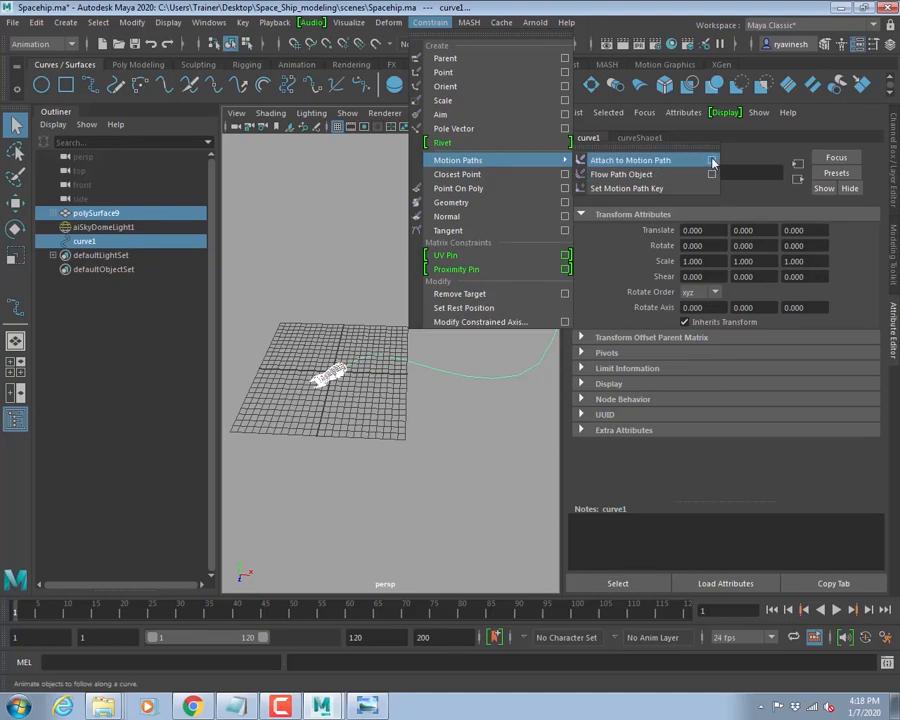
left_click(712, 165)
left_click_drag(514, 112, 374, 64)
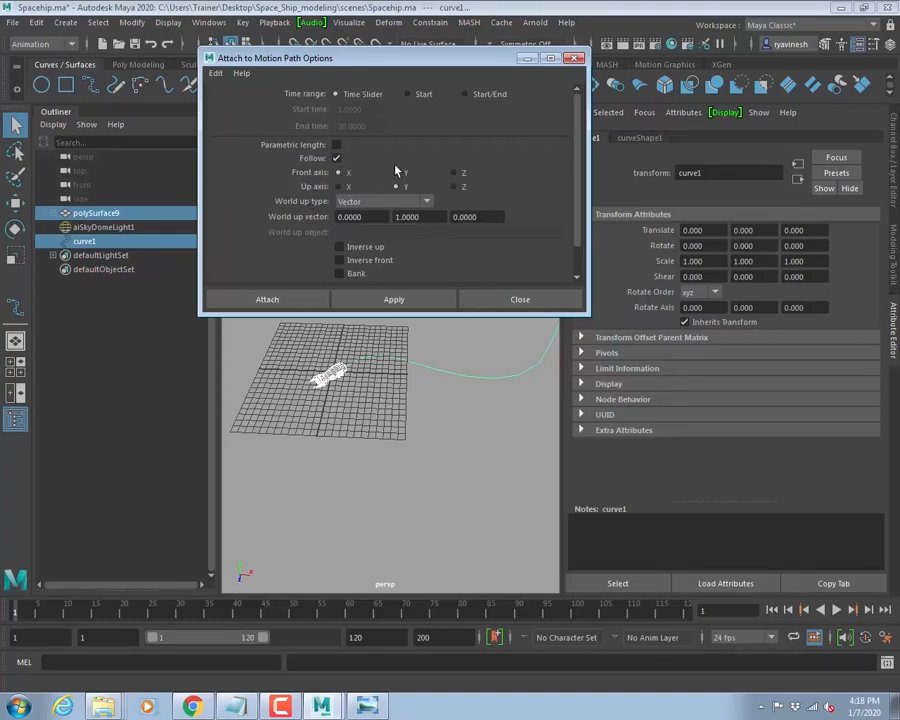
left_click_drag(414, 320, 416, 340)
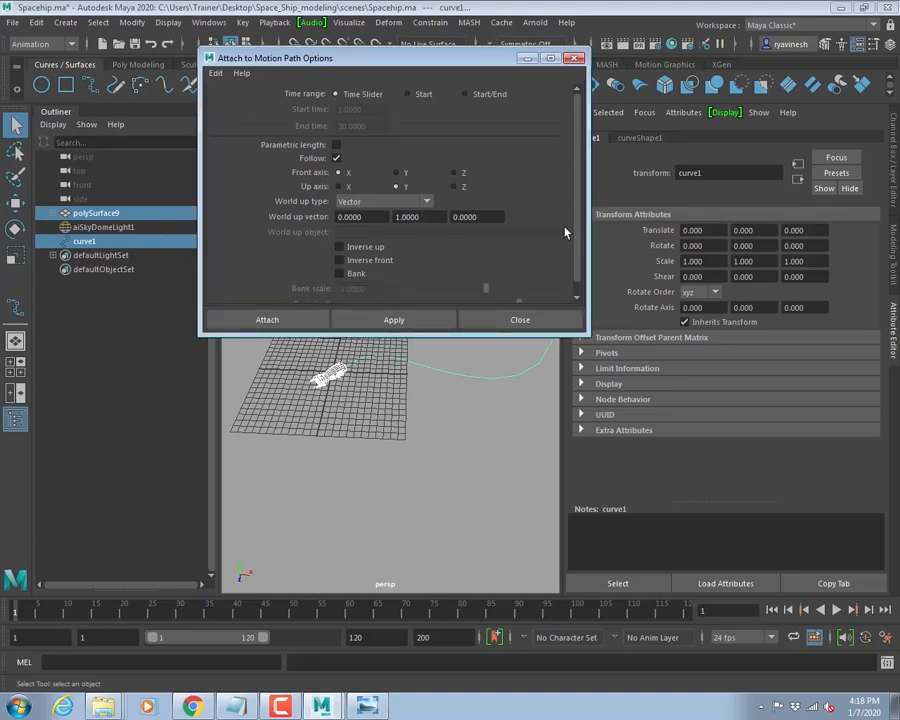
- Set the motion path time range to Start/End with an end time of 200
scroll(563, 233, "down", 1)
scroll(250, 243, "up", 1)
left_click(466, 94)
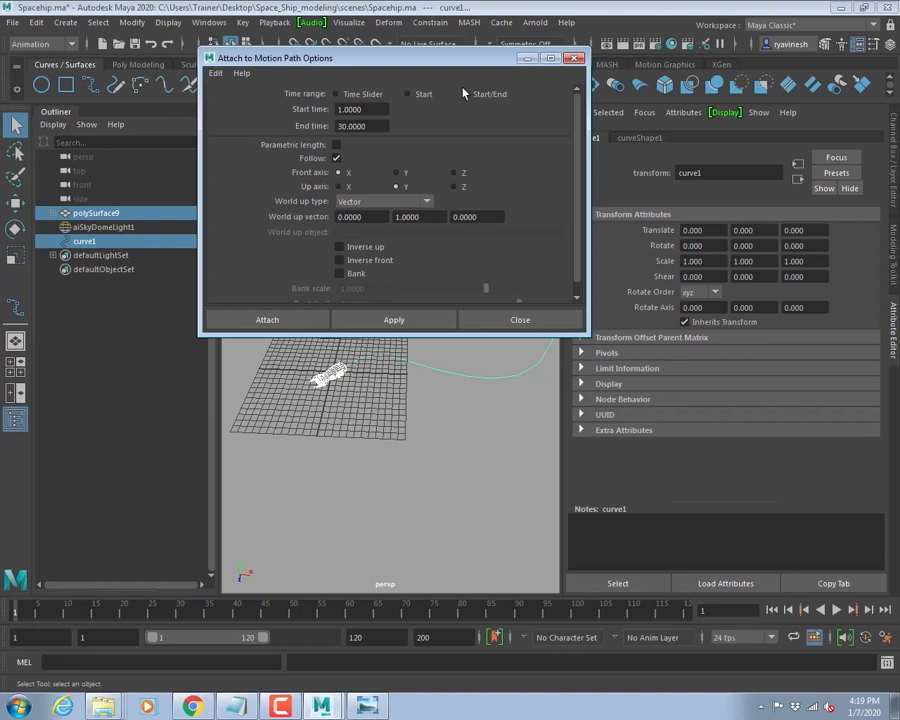
double_click(373, 126)
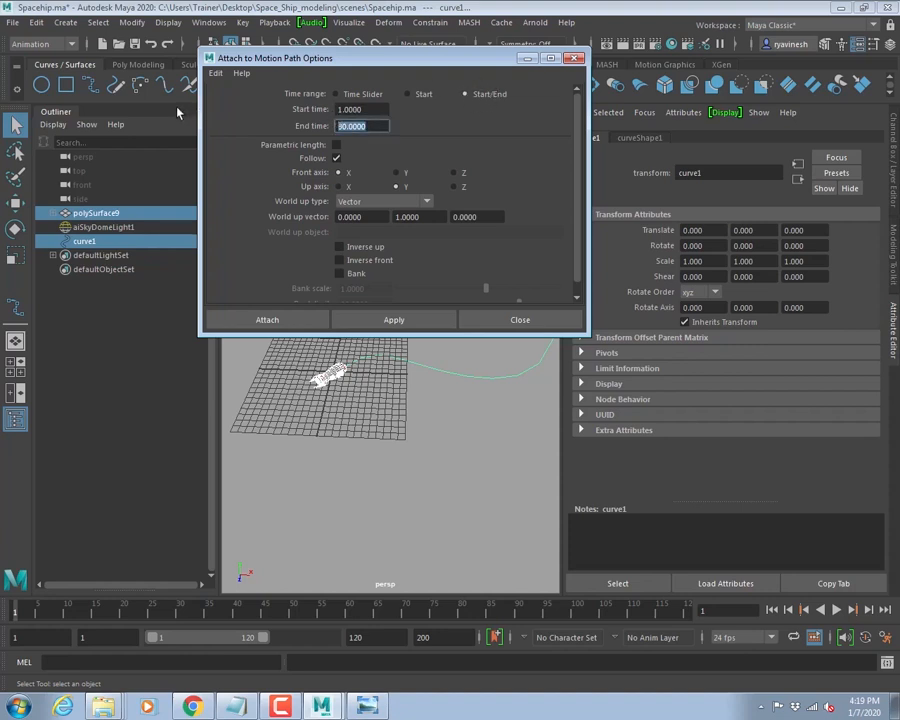
type("2")
key("shift+Tab")
key("Tab")
- Extend the playback range to end at frame 200 and scrub the timeline to frame 200
double_click(385, 637)
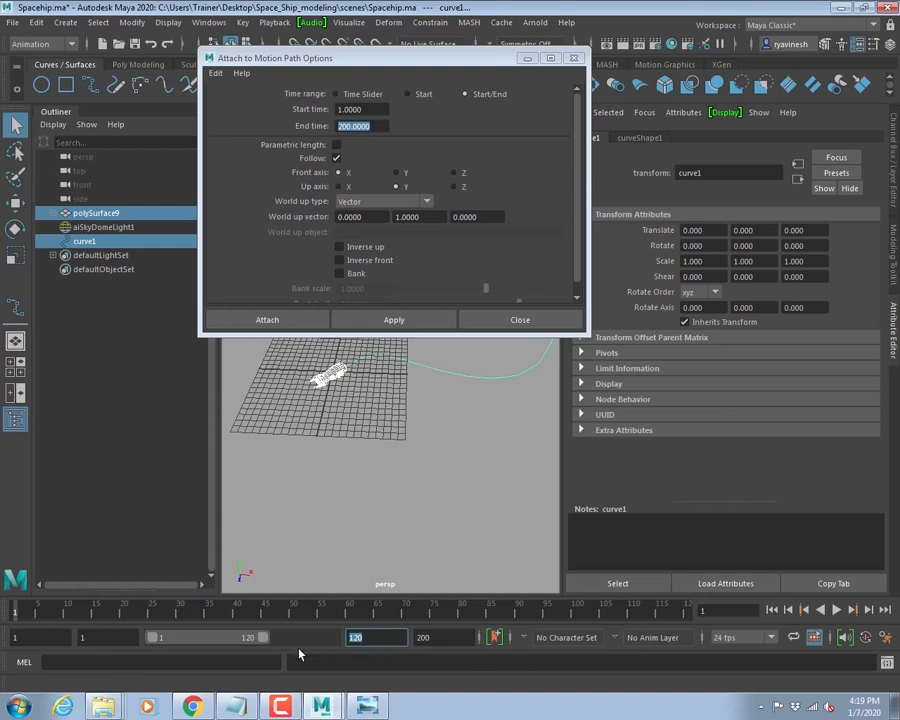
type("200")
key("Return")
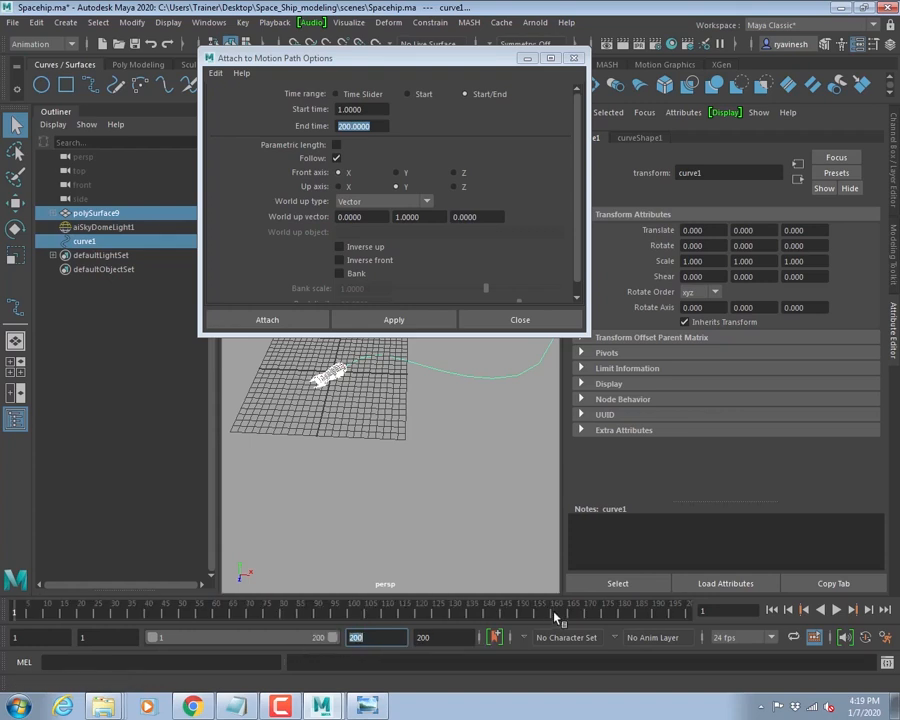
mouse_move(575, 621)
left_mouse_down()
mouse_move(681, 622)
mouse_move(624, 616)
left_mouse_up()
left_click_drag(499, 623, 440, 643)
left_click_drag(733, 617, 746, 613)
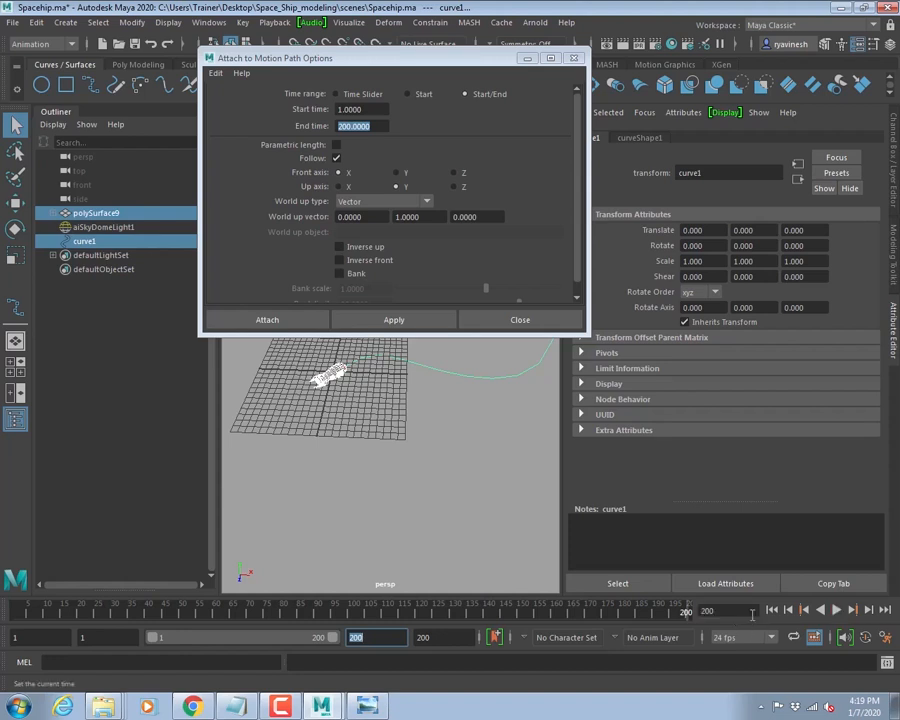
- Attach the spaceship to the curve as a motion path and return to frame 1
left_click(268, 320)
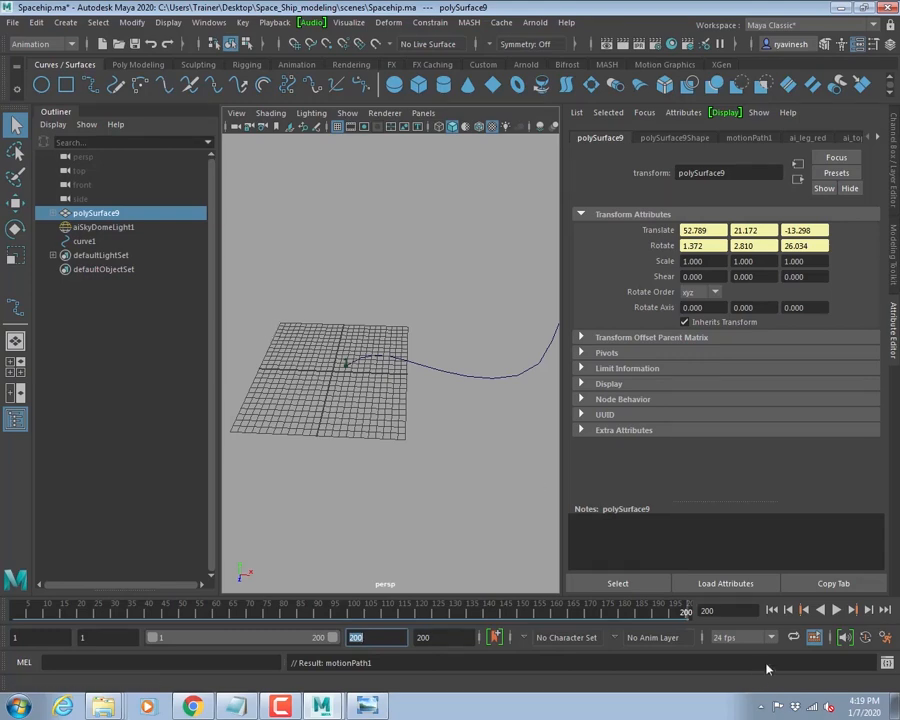
left_click(772, 609)
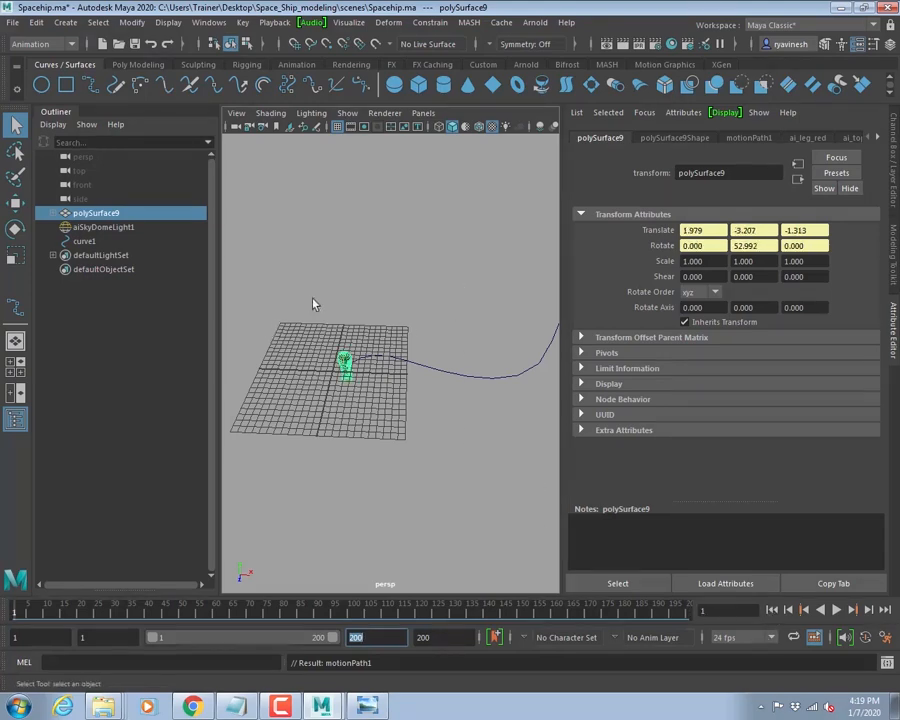
- Play the start of the animation to check the spaceship's orientation on the path, and return to frame 1
right_click_drag(313, 299, 416, 321, "alt")
left_click_drag(416, 321, 338, 353, "alt")
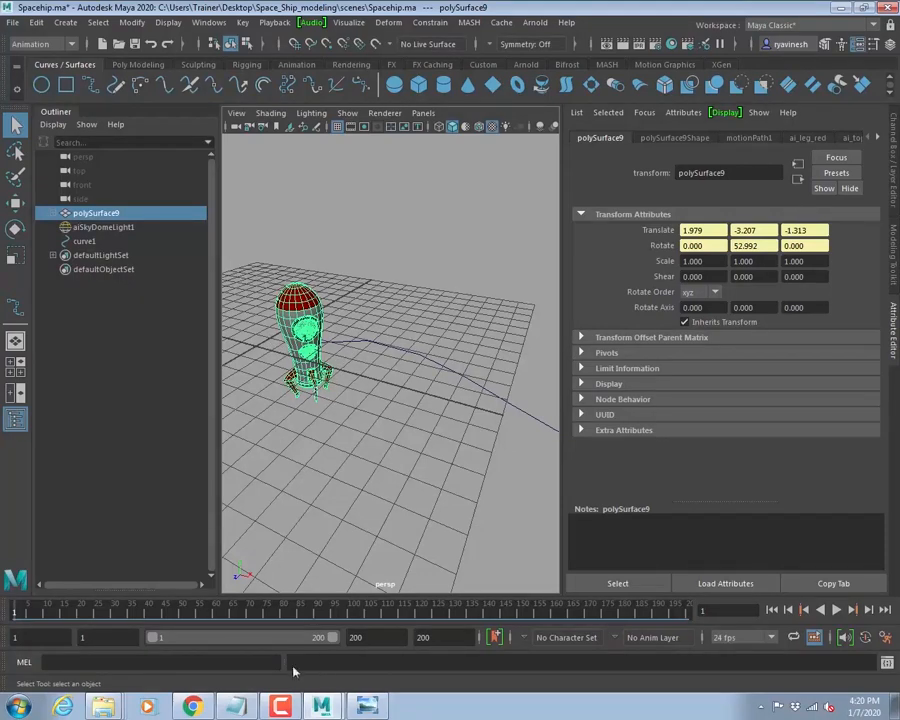
key("alt+v")
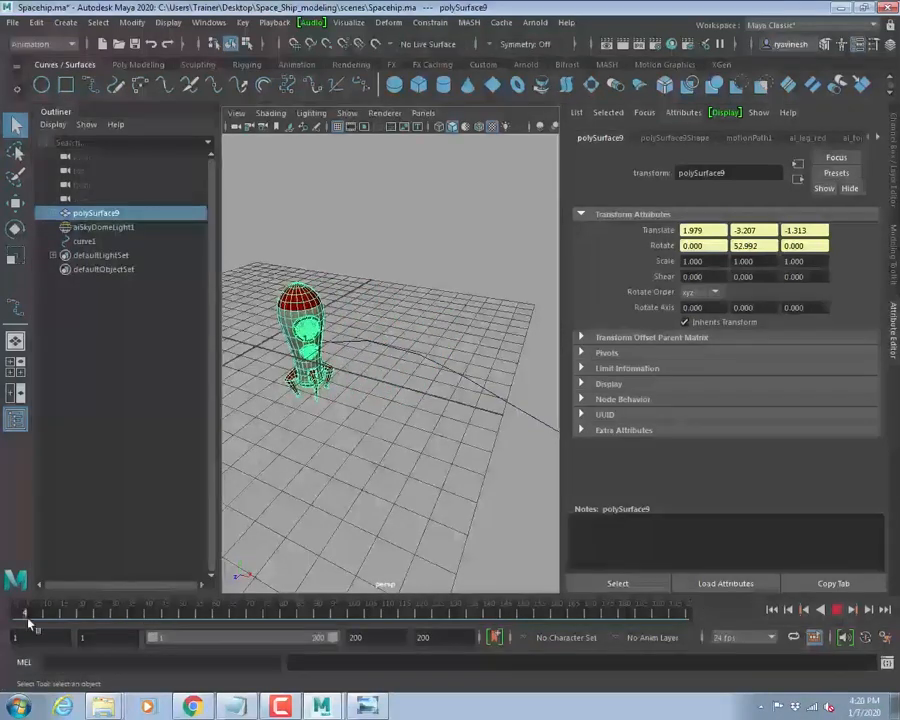
left_click_drag(55, 627, 1, 603)
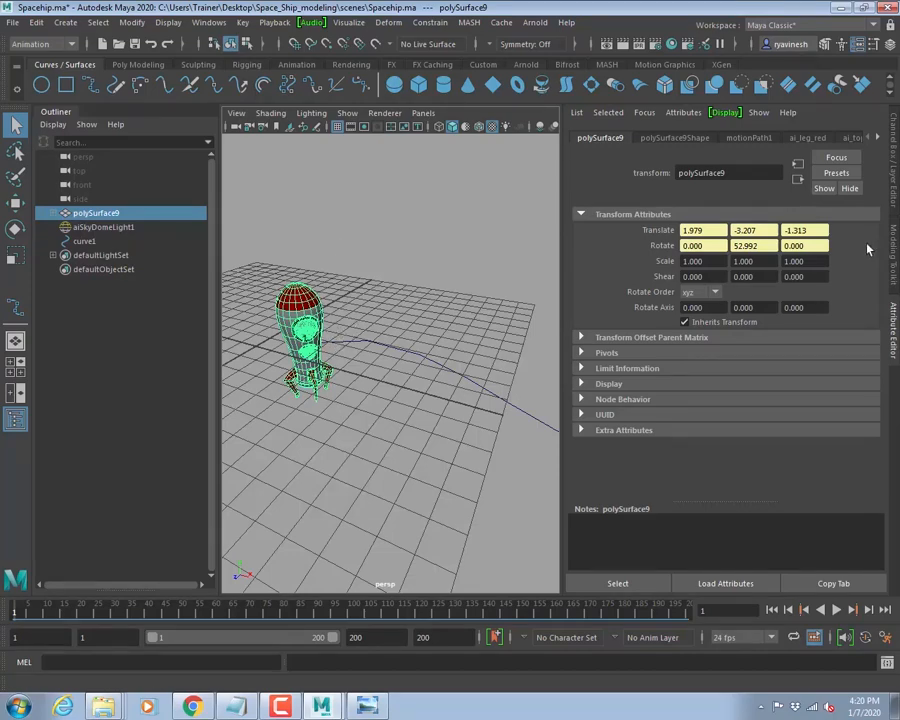
- Show the spaceship's motionPath1 input attributes in the Channel Box
left_click(895, 187)
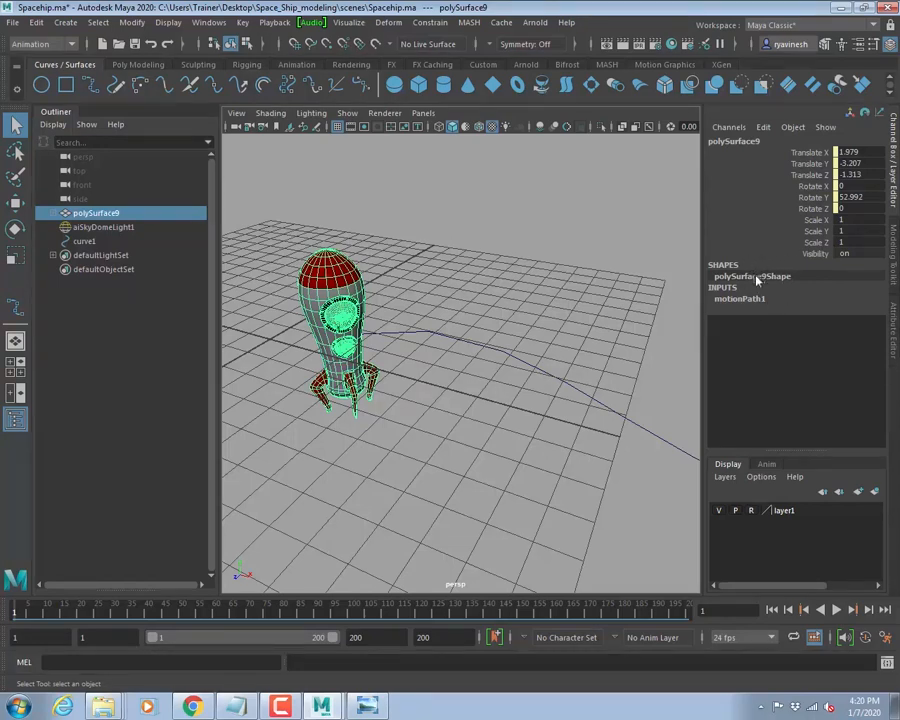
left_click(742, 299)
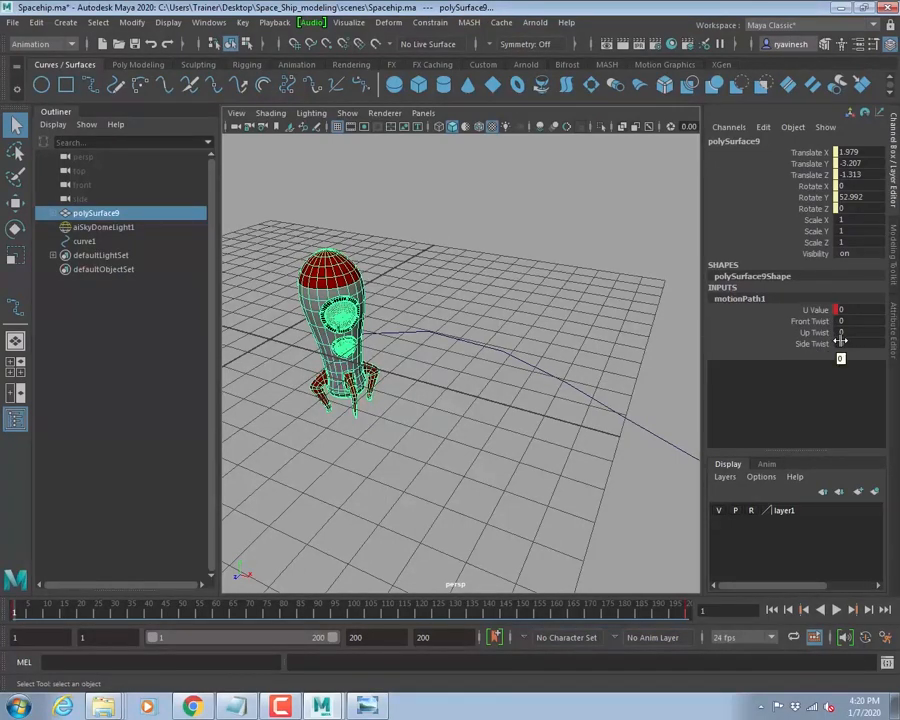
- Try turning the spaceship along the path with Front Twist about 98.5, Up Twist about 77.9 and Side Twist about 4.6
left_click(806, 323)
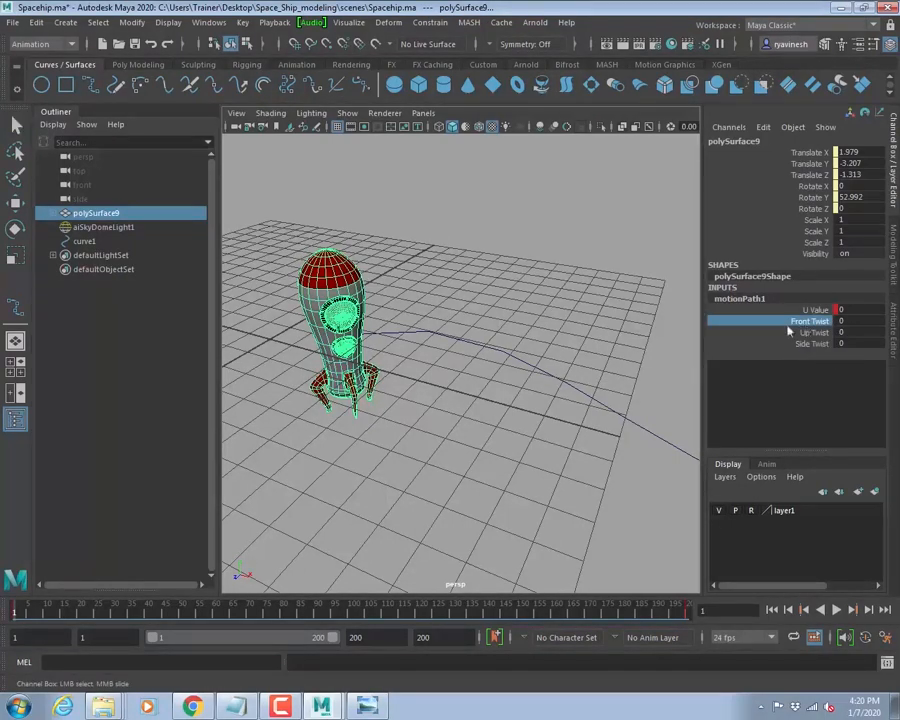
middle_click_drag(433, 282, 510, 284)
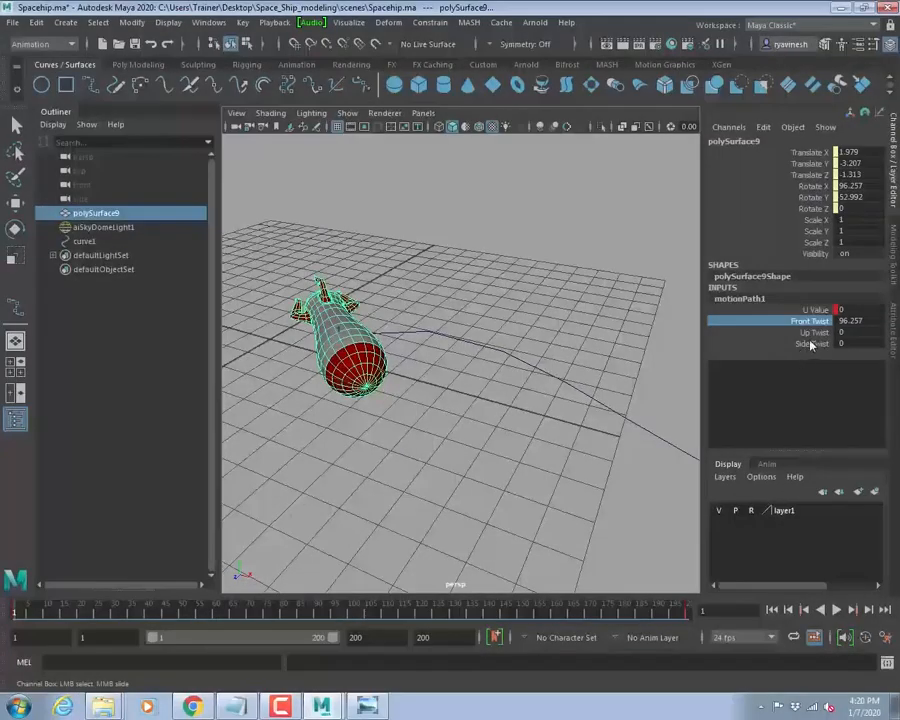
left_click(787, 333)
middle_click_drag(454, 268, 495, 261)
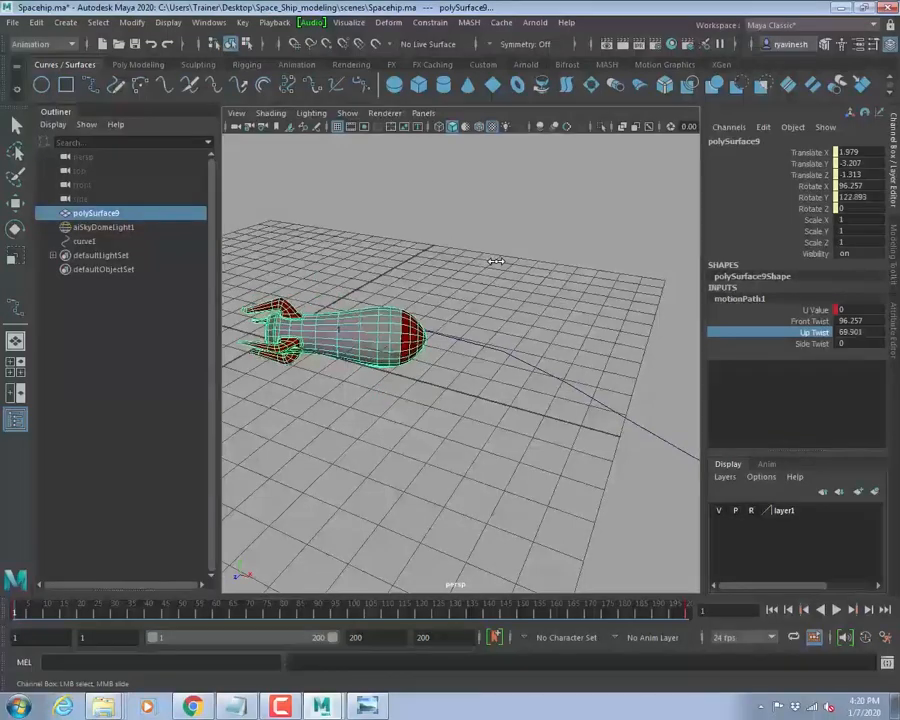
left_click(813, 344)
middle_click_drag(492, 305, 545, 313)
left_click(810, 321)
left_click(810, 332)
- Reset the motion path's Front, Up and Side Twist to 0
left_click_drag(812, 343, 810, 321)
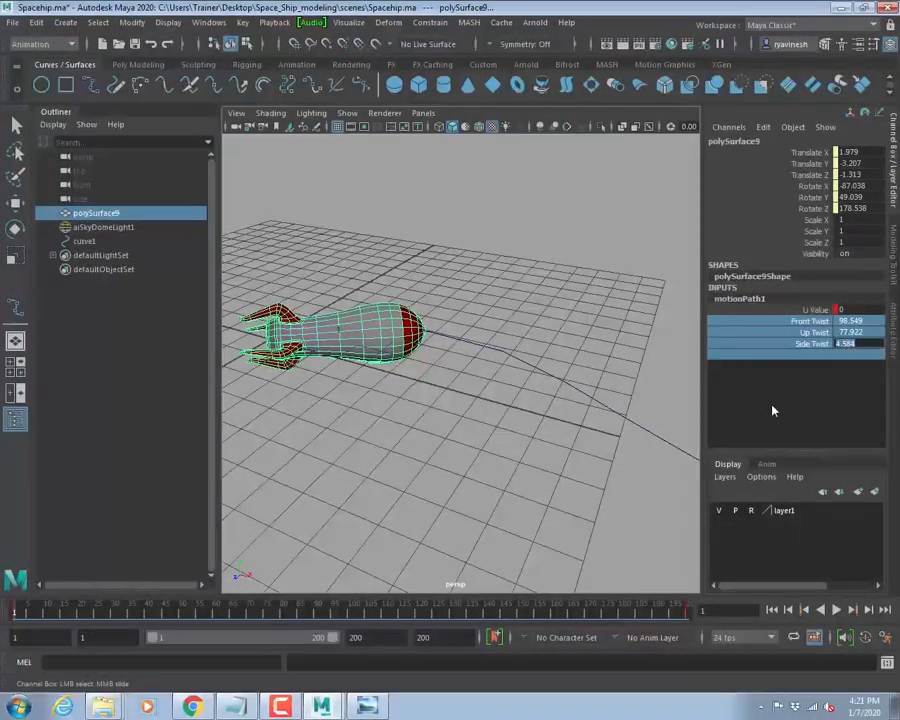
type("0")
key("Return")
- Try a different Front Twist on the motion path and undo the change
left_click(810, 321)
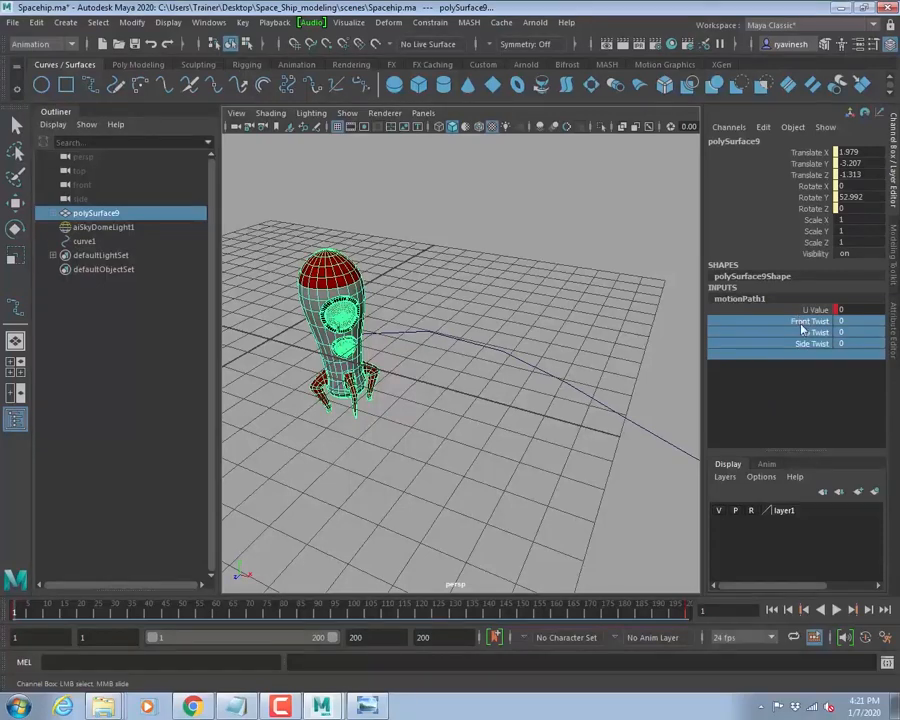
middle_click_drag(418, 300, 362, 277)
key("ctrl+z")
- Align the spaceship's nose with the curve using a Front Twist of about -95.1 and an Up Twist of about -100.8
left_click(819, 334)
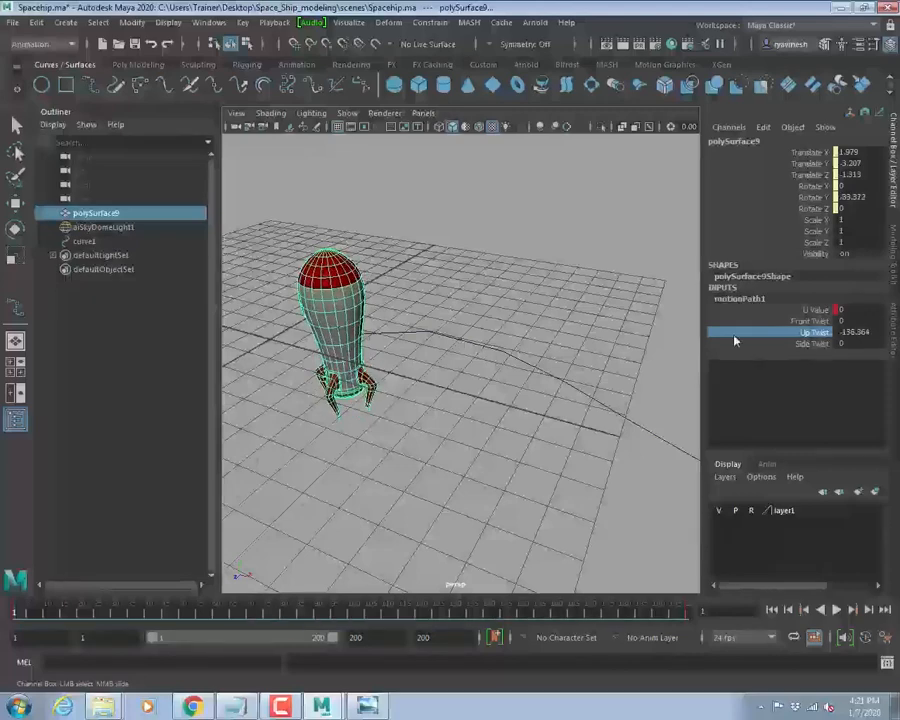
left_click(806, 322)
middle_click_drag(456, 265, 398, 277)
left_click(816, 333)
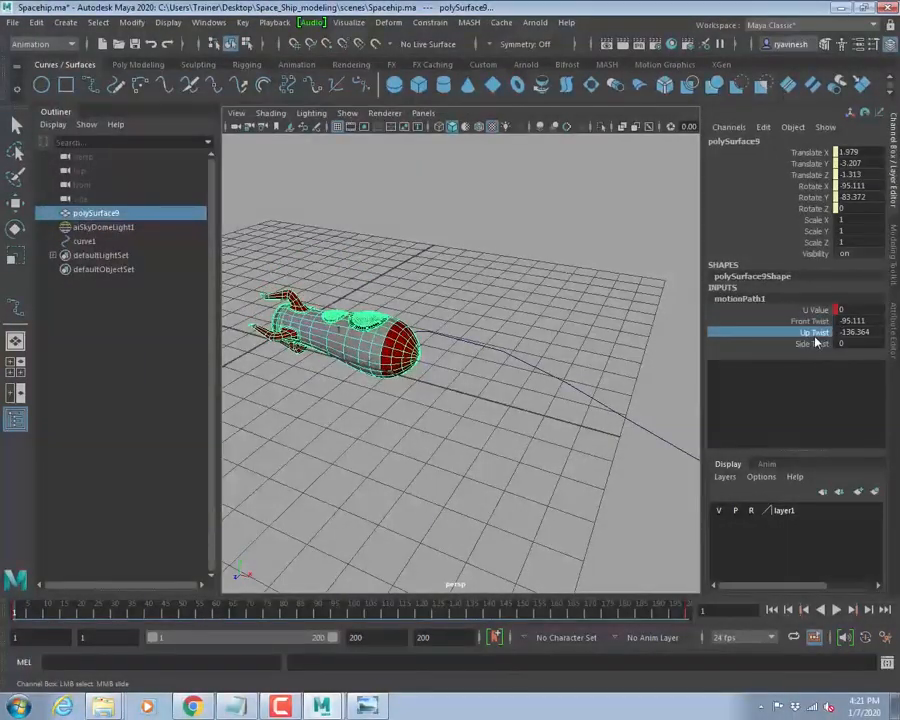
middle_click_drag(547, 280, 570, 273)
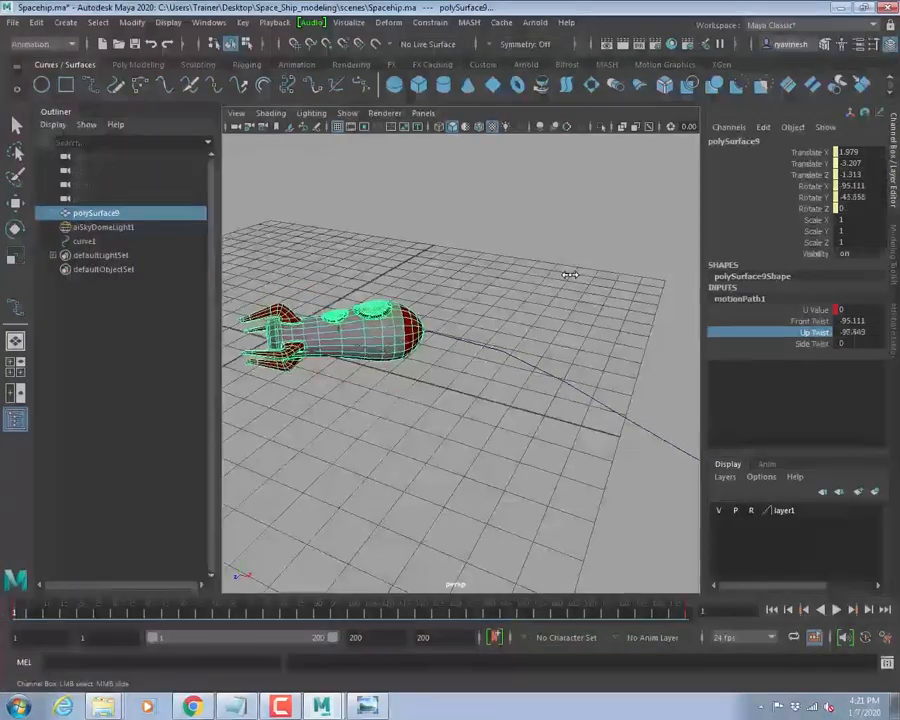
left_click_drag(416, 243, 573, 234, "alt")
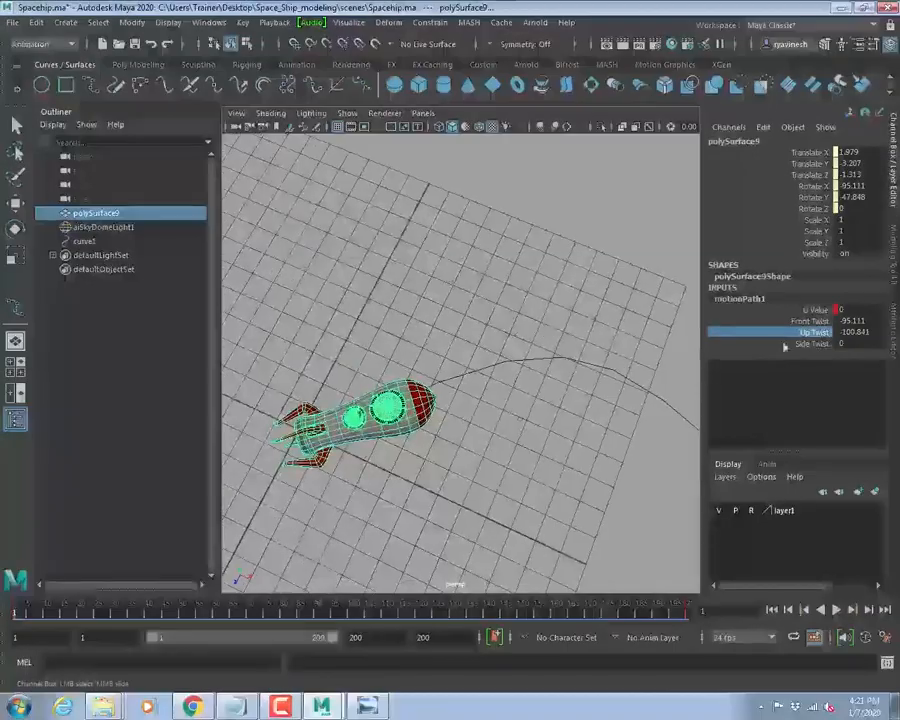
- Try refining the spaceship's alignment with the curve using an Up Twist of about -91.7 and a Front Twist of about -92.8
mouse_move(570, 281)
middle_mouse_down()
mouse_move(595, 277)
mouse_move(556, 267)
mouse_move(566, 272)
middle_mouse_up()
left_click(810, 320)
left_click_drag(566, 272, 484, 251, "alt")
mouse_move(482, 248)
middle_mouse_down()
mouse_move(494, 246)
mouse_move(471, 245)
middle_mouse_up()
left_click_drag(604, 267, 598, 306, "alt")
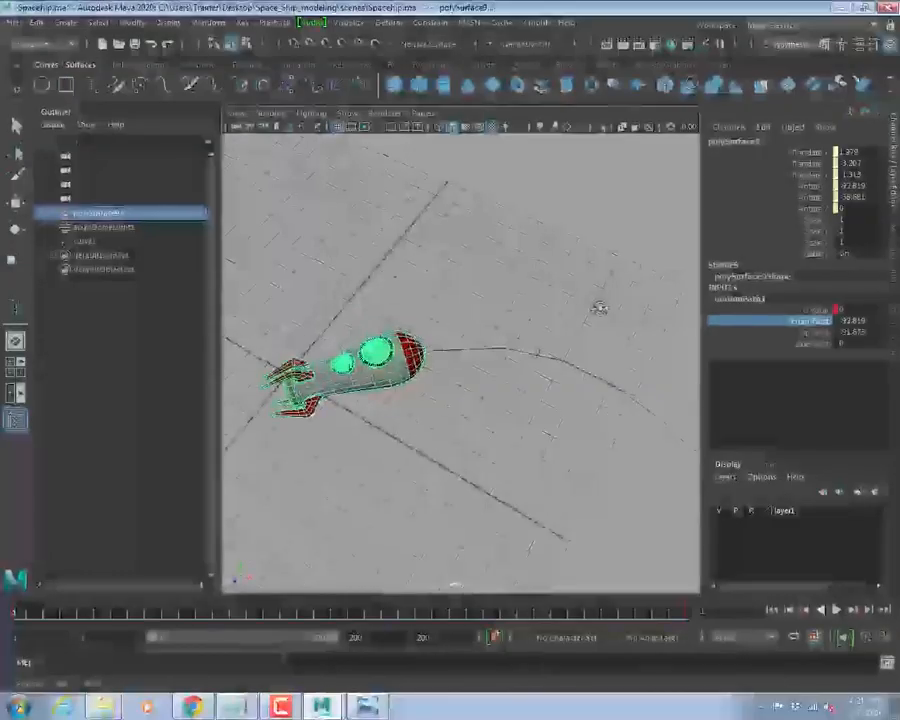
- Check the spaceship against the curve in the top view and try a Front Twist of about -100.8
key("space")
key("space")
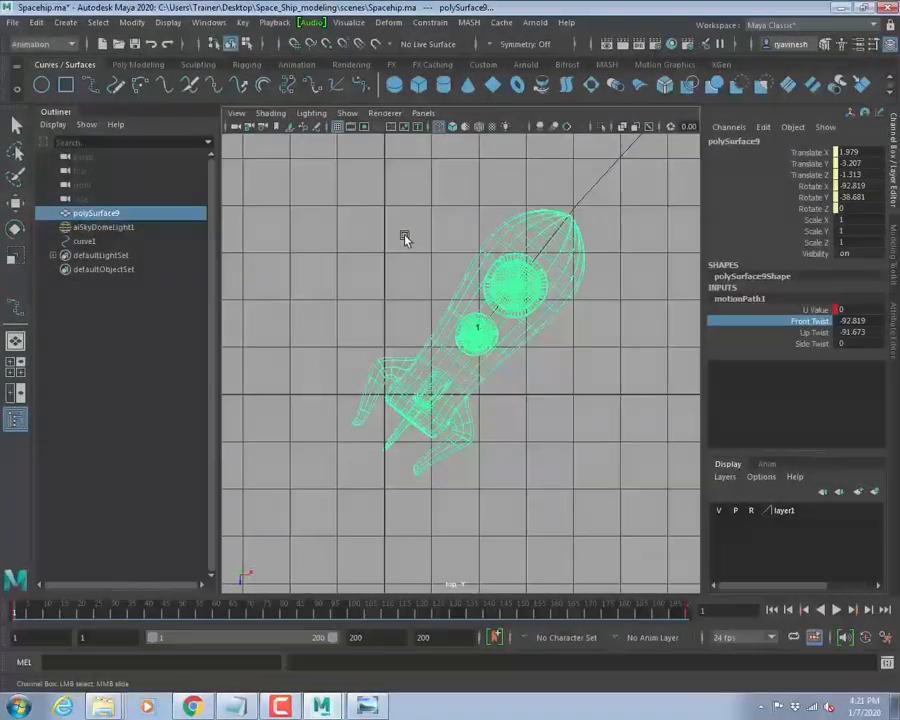
key("space")
key("space")
left_click_drag(546, 305, 476, 300, "alt")
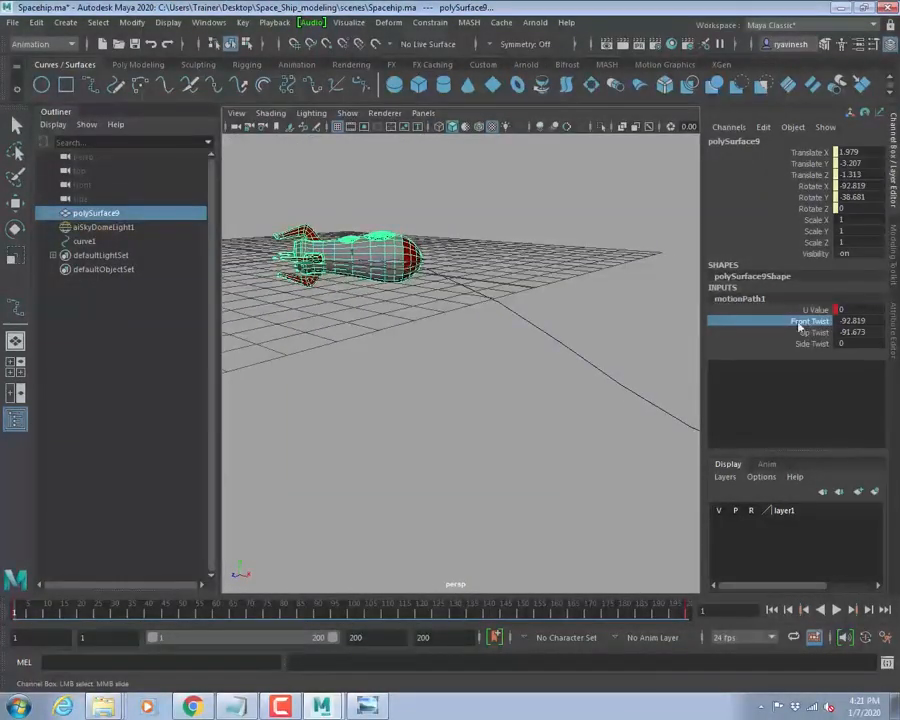
middle_click_drag(505, 295, 500, 292)
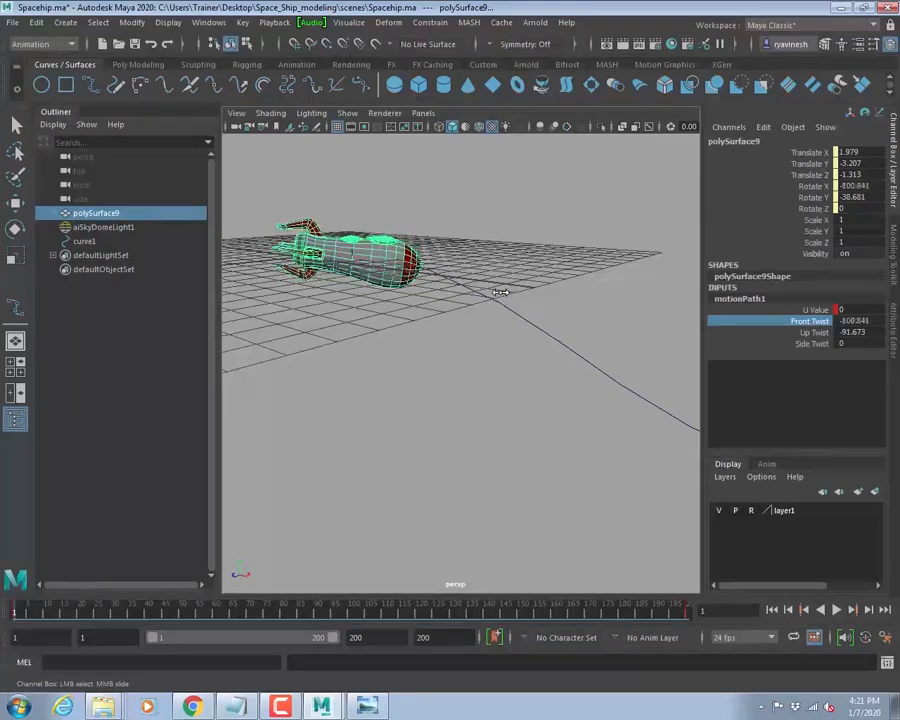
- Inspect the spaceship and the full motion path from several angles, playing the animation to check its orientation along the curve
left_click_drag(505, 287, 191, 263, "alt")
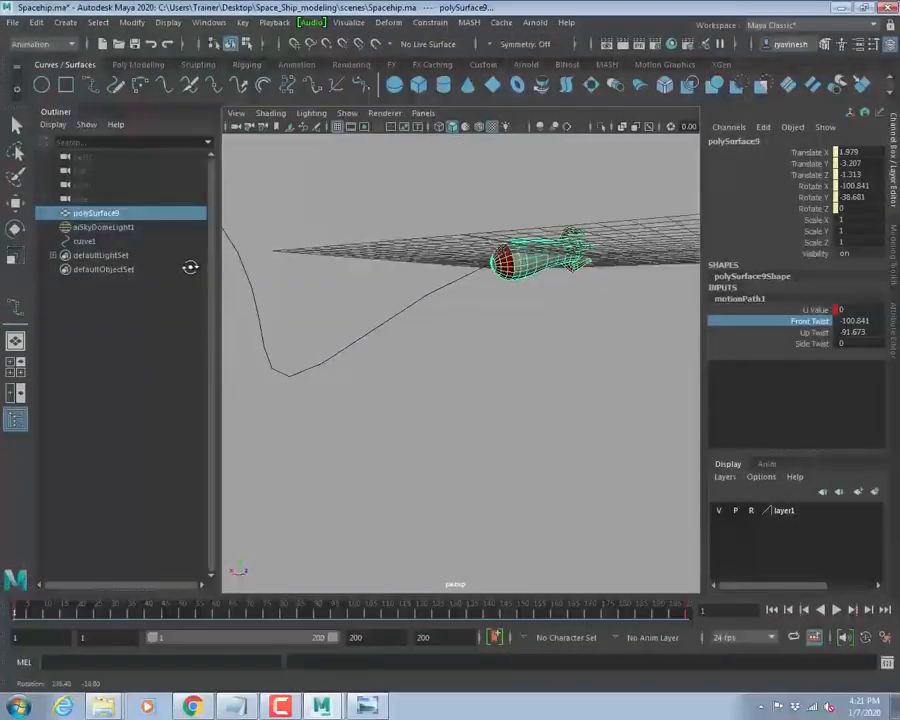
left_click_drag(533, 333, 207, 364, "alt")
scroll(508, 388, "down", 5)
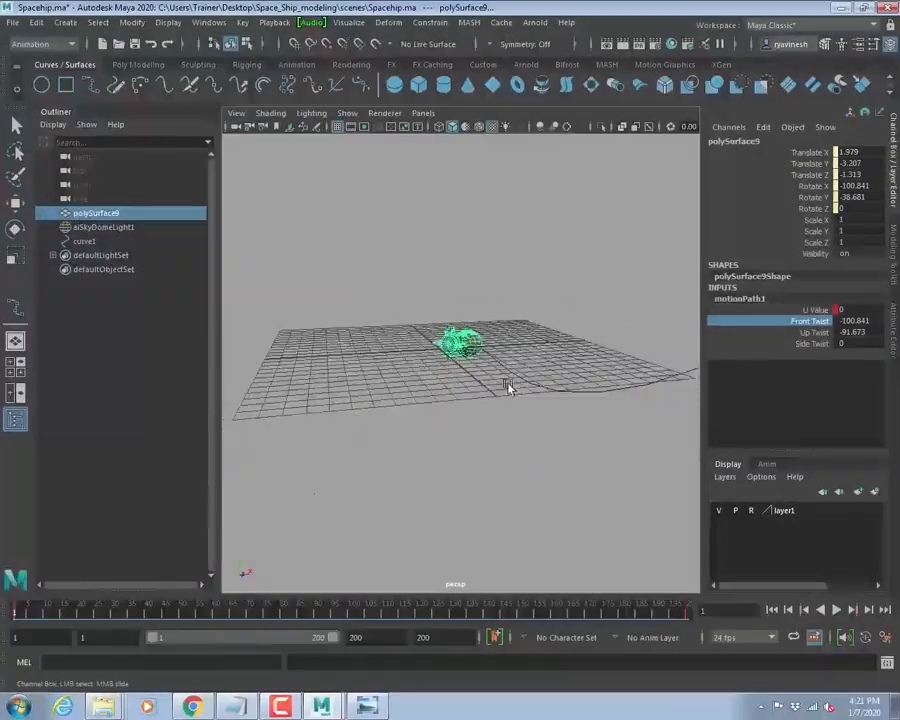
middle_click_drag(550, 328, 381, 297, "alt")
left_click_drag(381, 297, 600, 440, "alt")
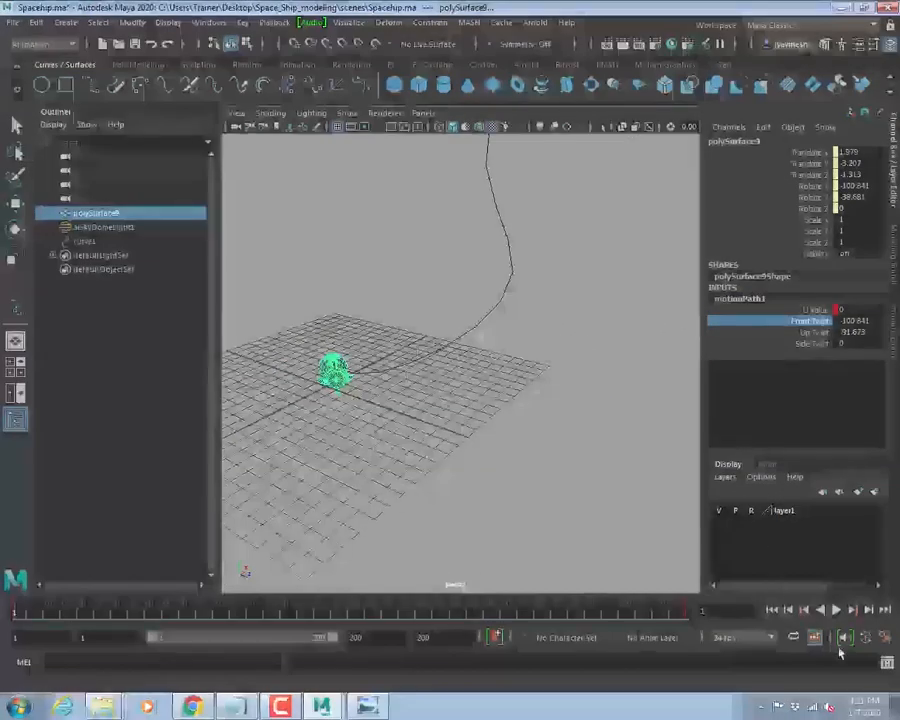
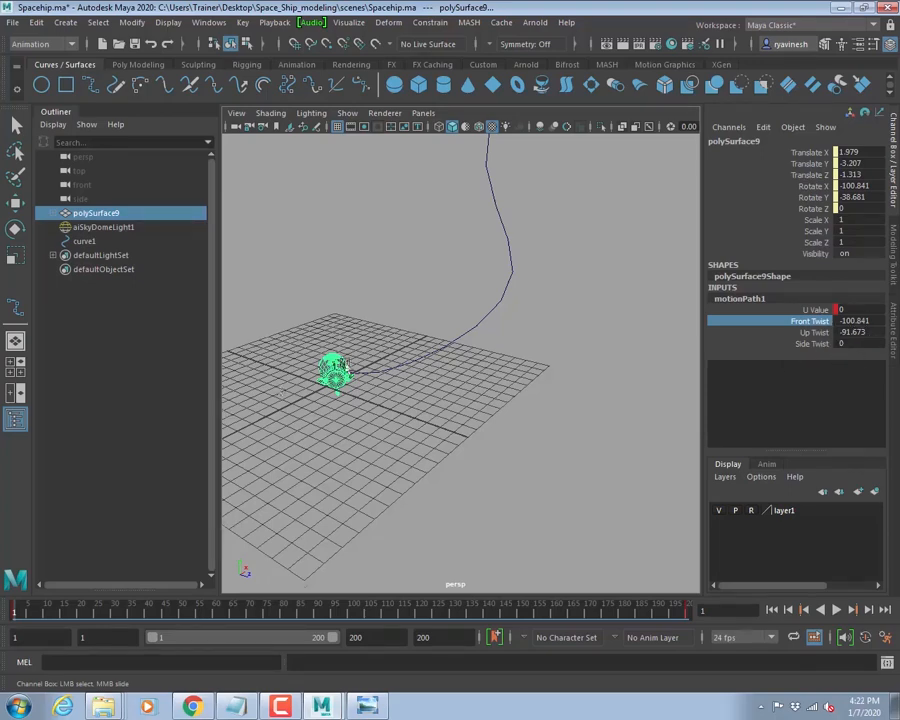
left_click_drag(282, 391, 552, 437, "alt")
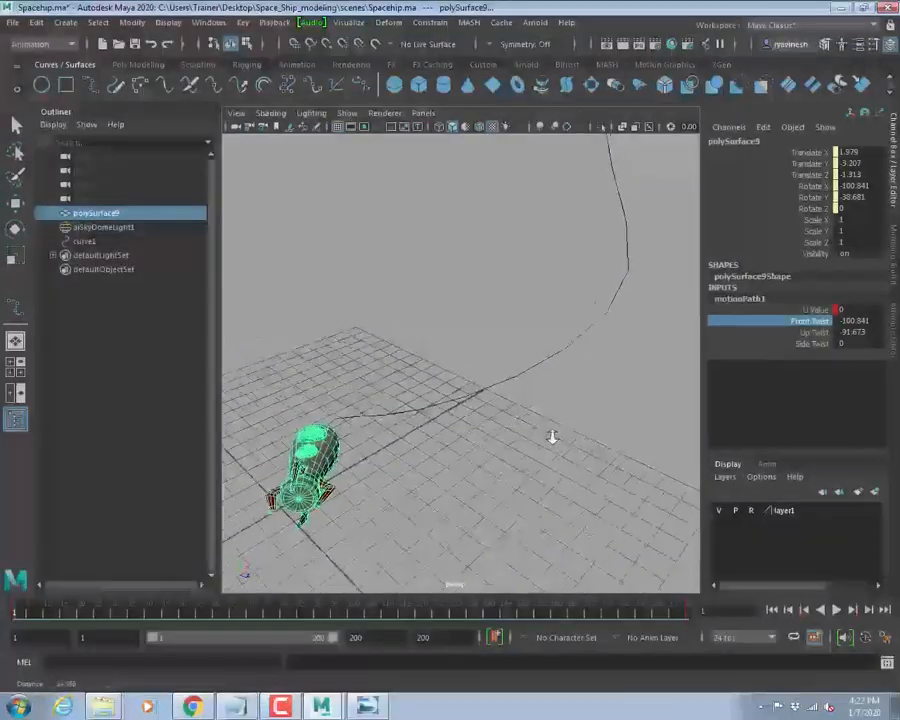
right_click_drag(552, 437, 442, 343, "alt")
middle_click_drag(530, 305, 502, 366, "alt")
left_click_drag(502, 366, 460, 344, "alt")
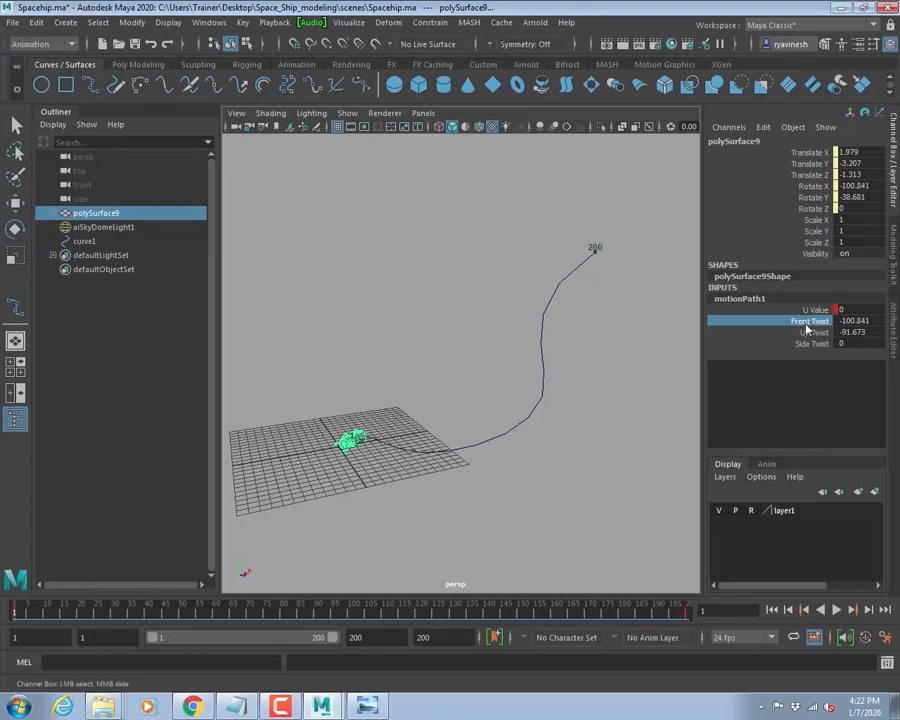
middle_click_drag(507, 283, 485, 253)
left_click(836, 609)
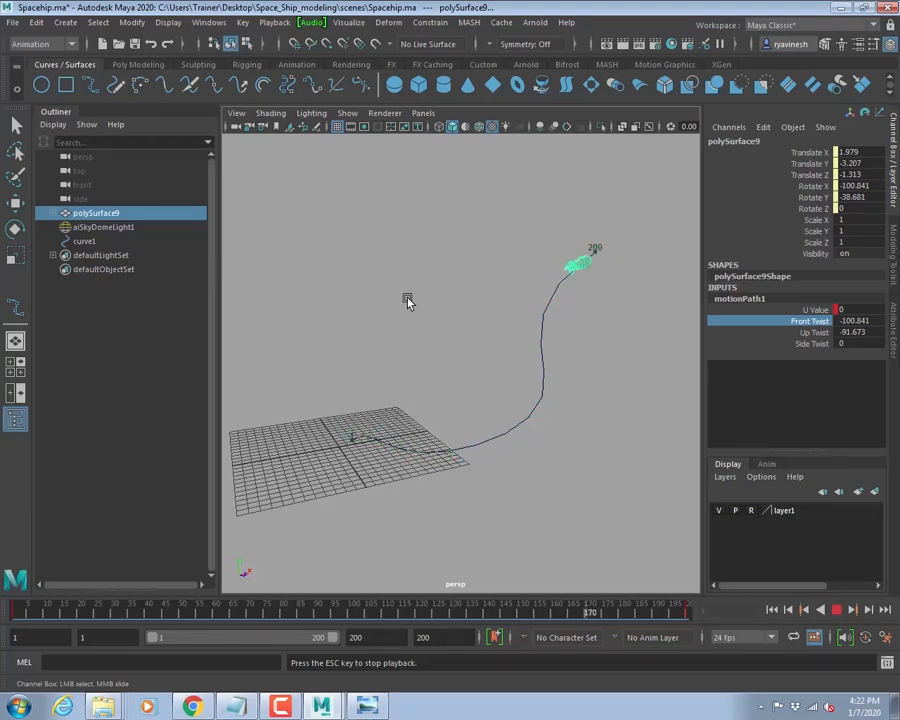
left_click(838, 611)
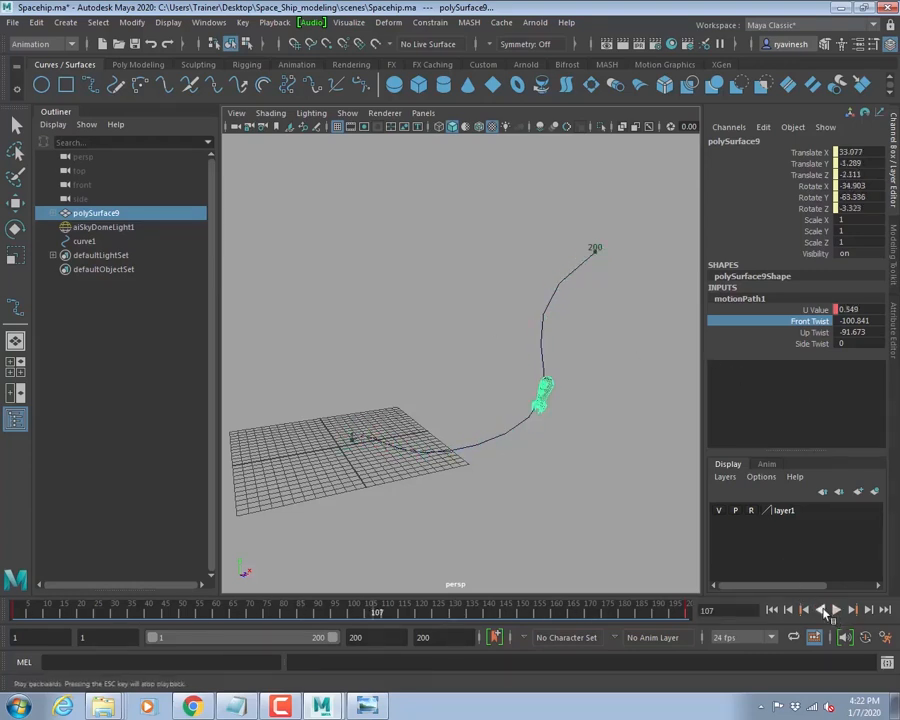
- Set the timeline's playback speed to Real-time and play the spaceship animation along the curve
right_click(592, 612)
mouse_move(686, 490)
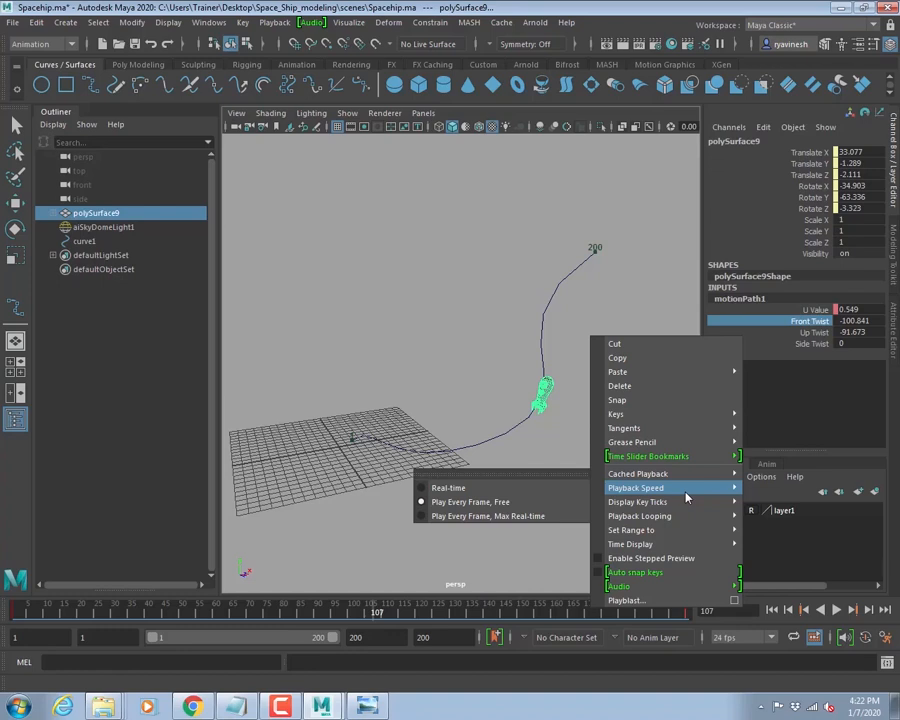
mouse_move(625, 481)
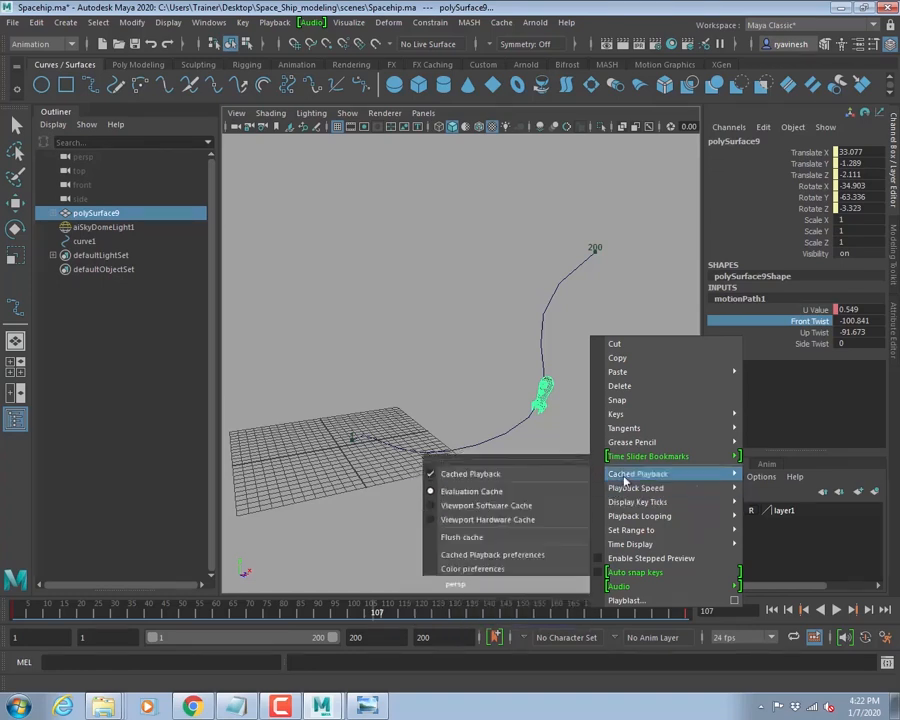
left_click(516, 487)
key("alt+v")
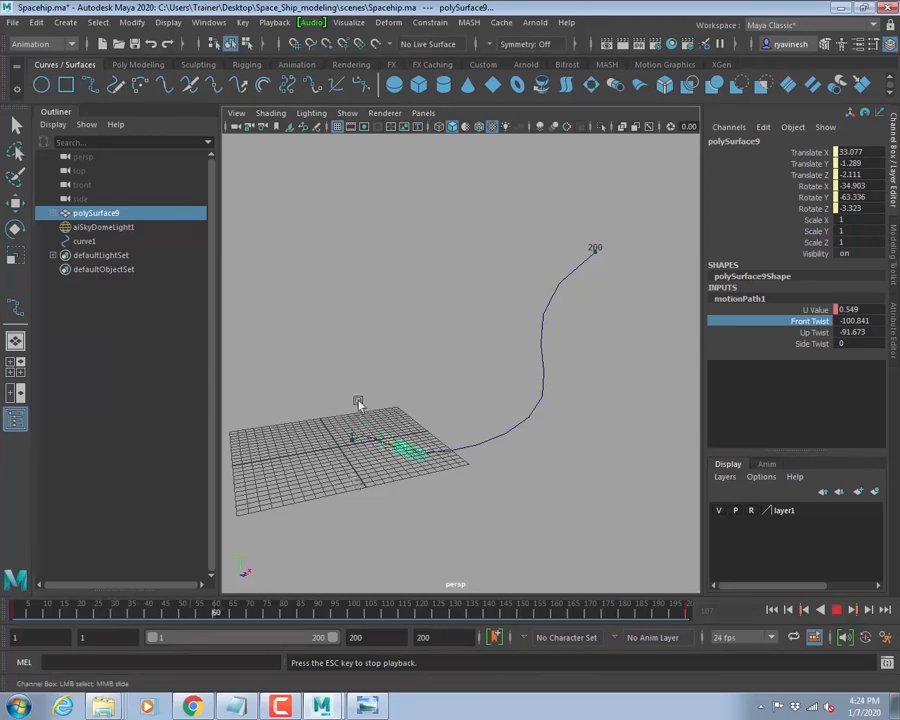
right_click_drag(358, 402, 448, 381, "alt")
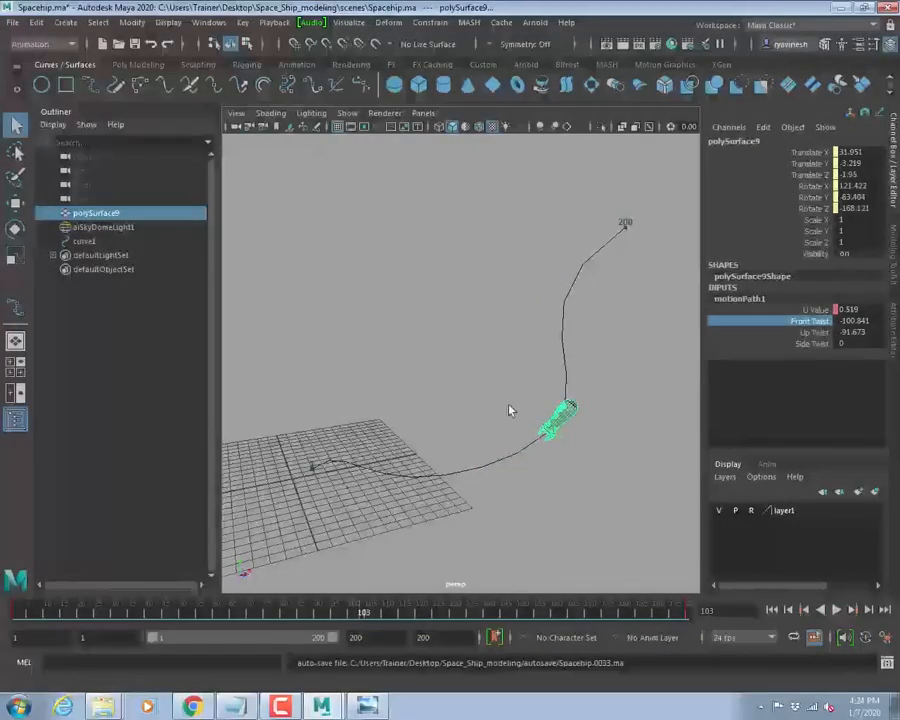
- Reset the motion path's Front Twist and Up Twist to 0 and return to the first frame
left_click_drag(852, 321, 851, 332)
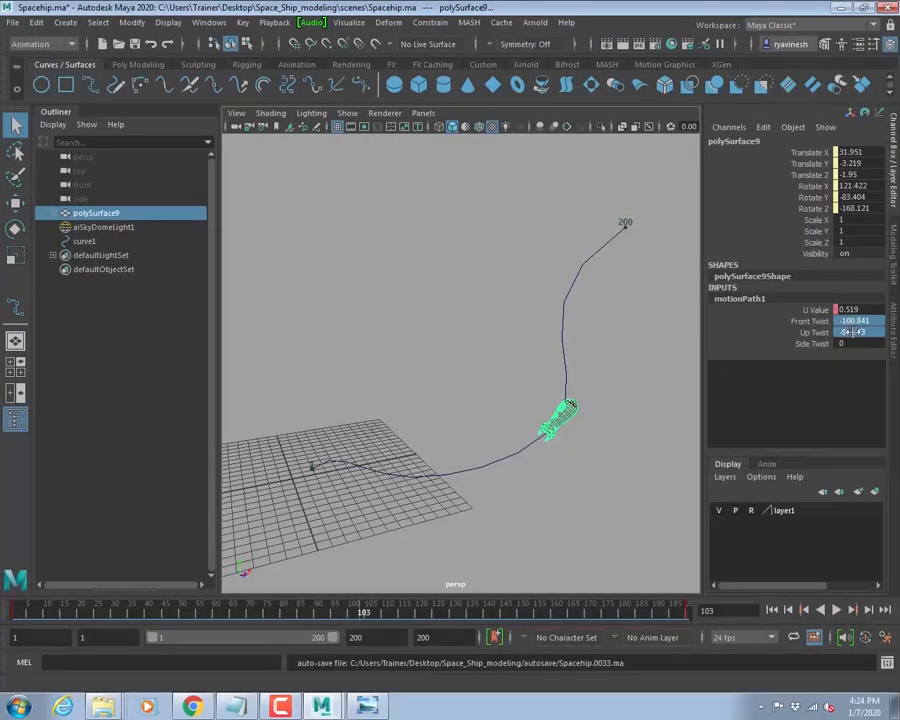
type("0")
key("Return")
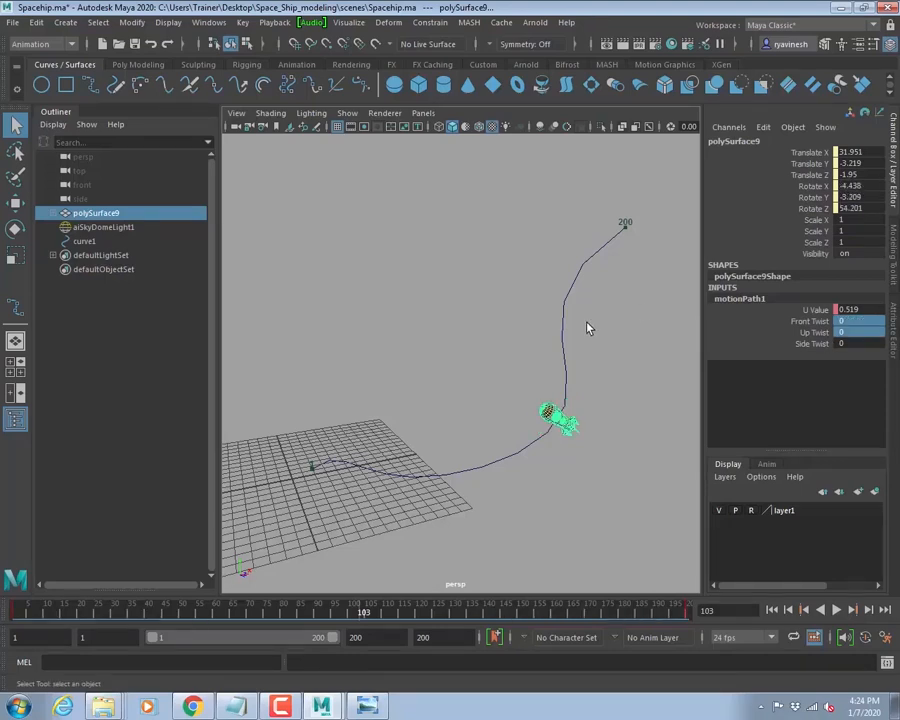
left_click(771, 609)
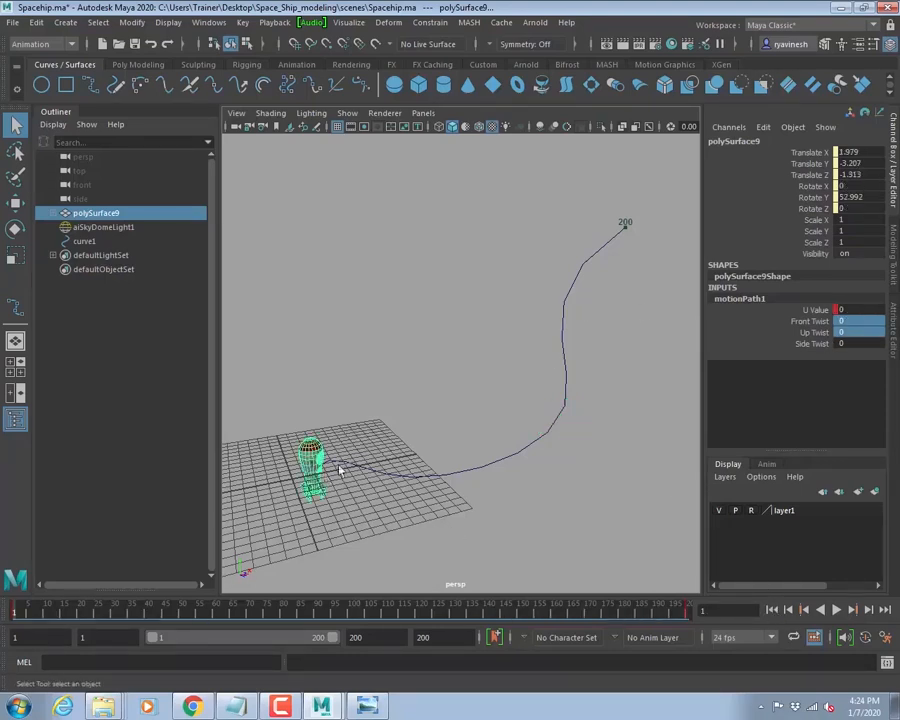
- Play the animation through to frame 200 with the twists reset, and return to the start
left_click_drag(340, 470, 327, 448, "alt")
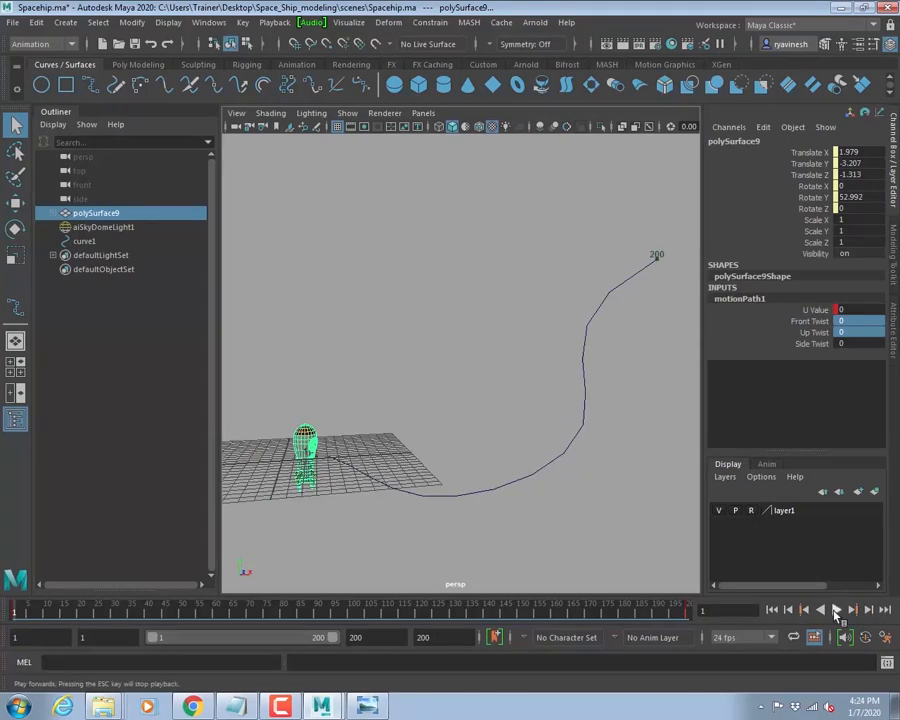
left_click(836, 611)
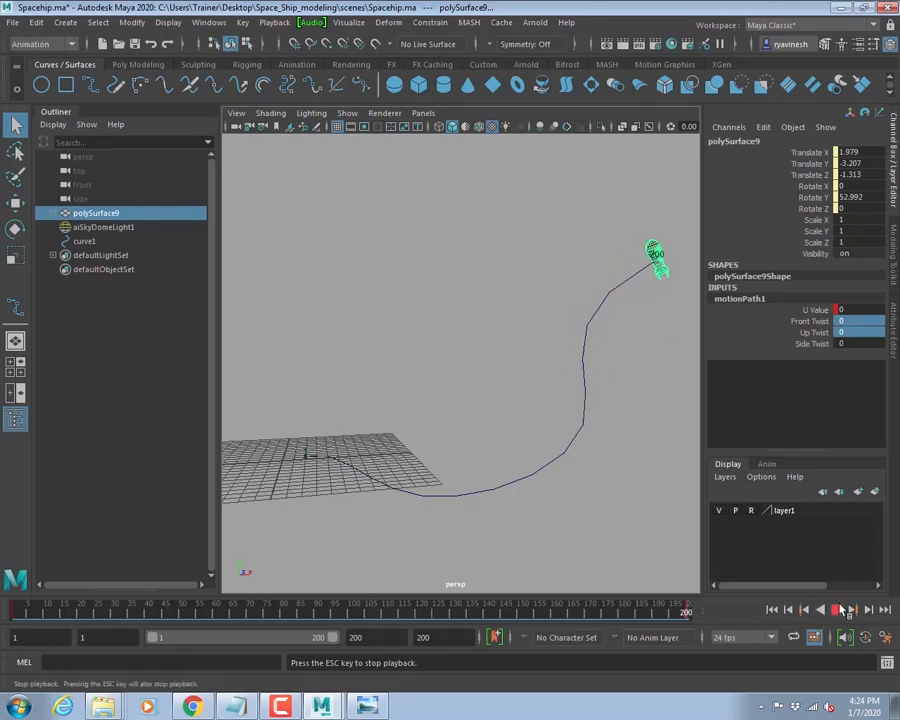
left_click(839, 611)
left_click(774, 613)
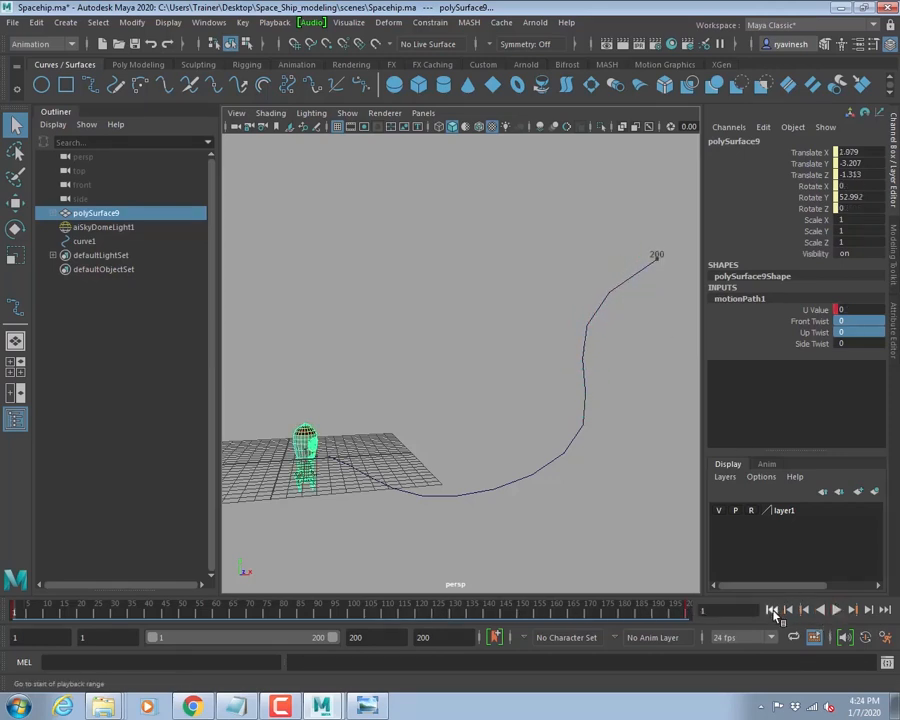
- Try turning the spaceship toward the path with a Front Twist of about 100.8 and an Up Twist of about 87.1
left_click_drag(397, 435, 360, 390, "alt")
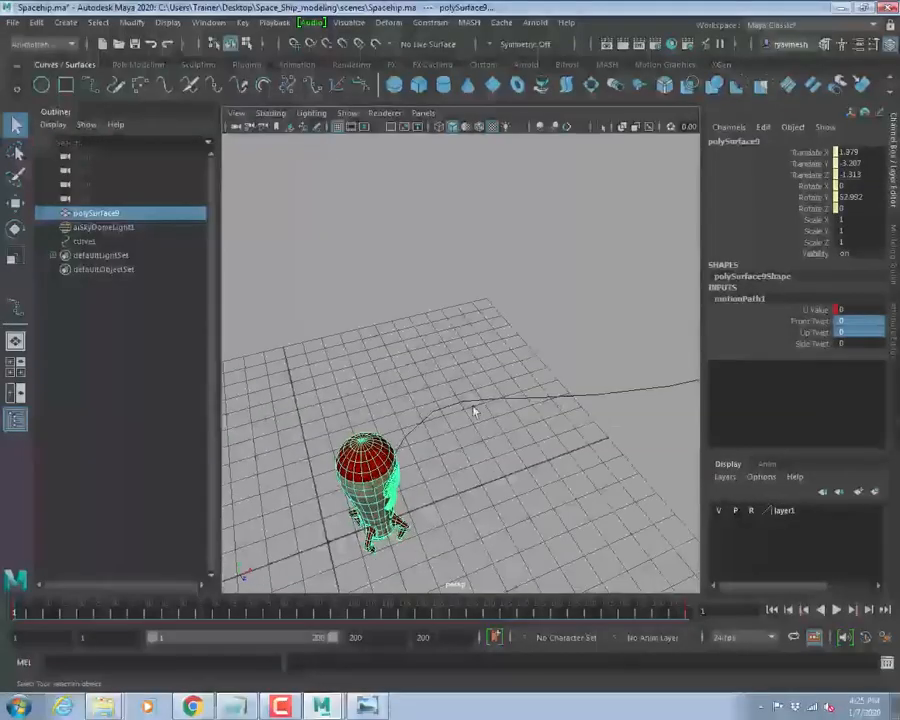
left_click_drag(472, 412, 368, 376, "alt")
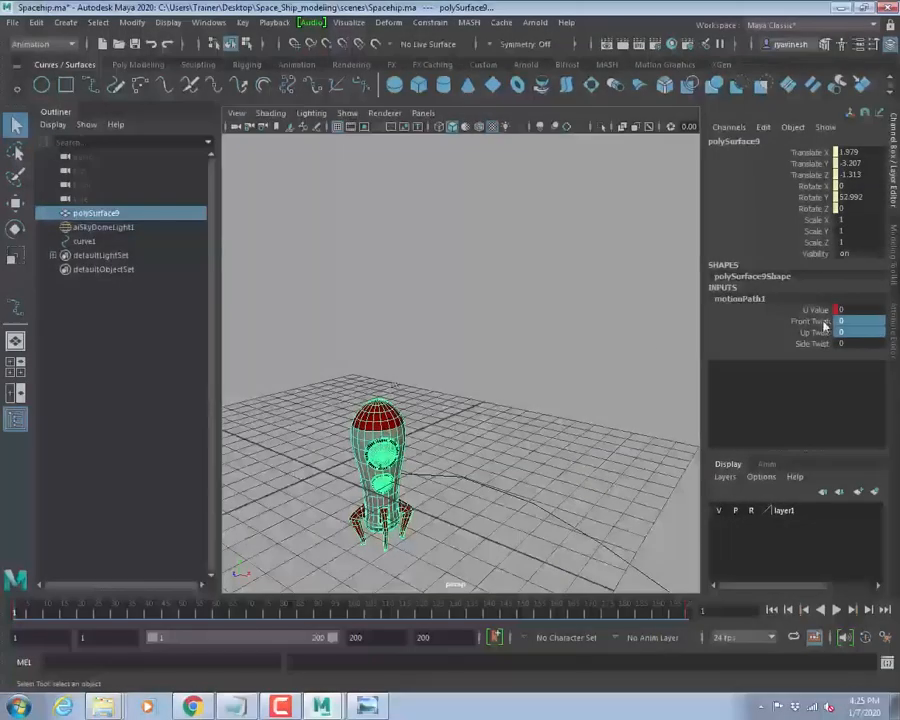
middle_click_drag(564, 302, 453, 322)
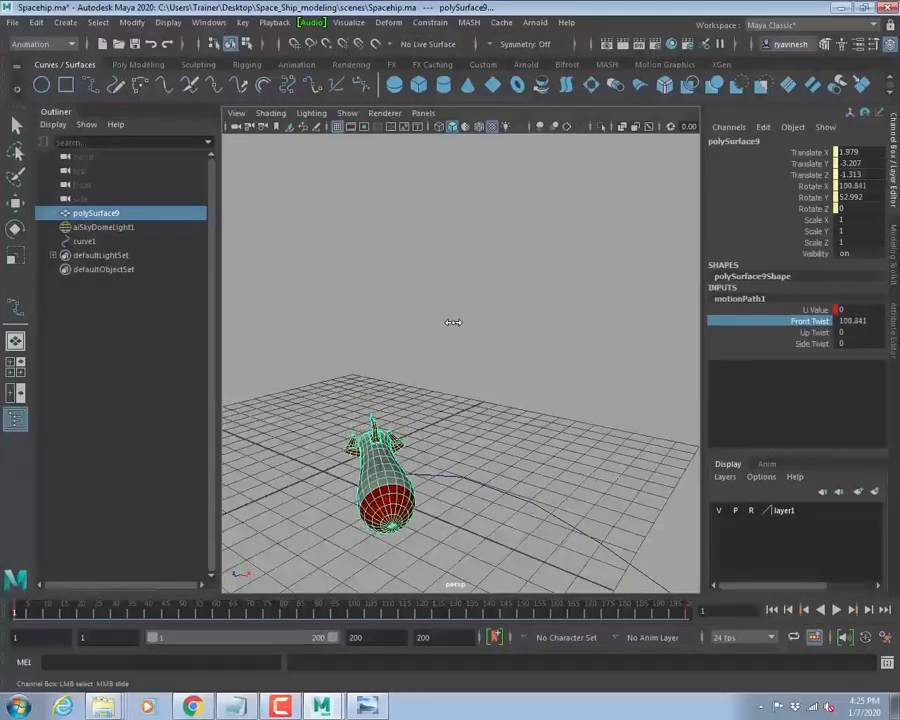
left_click(812, 332)
middle_click_drag(522, 321, 581, 307)
- Examine the nose against the curve up close and try an Up Twist of about 88.2
left_click_drag(485, 362, 464, 410, "alt")
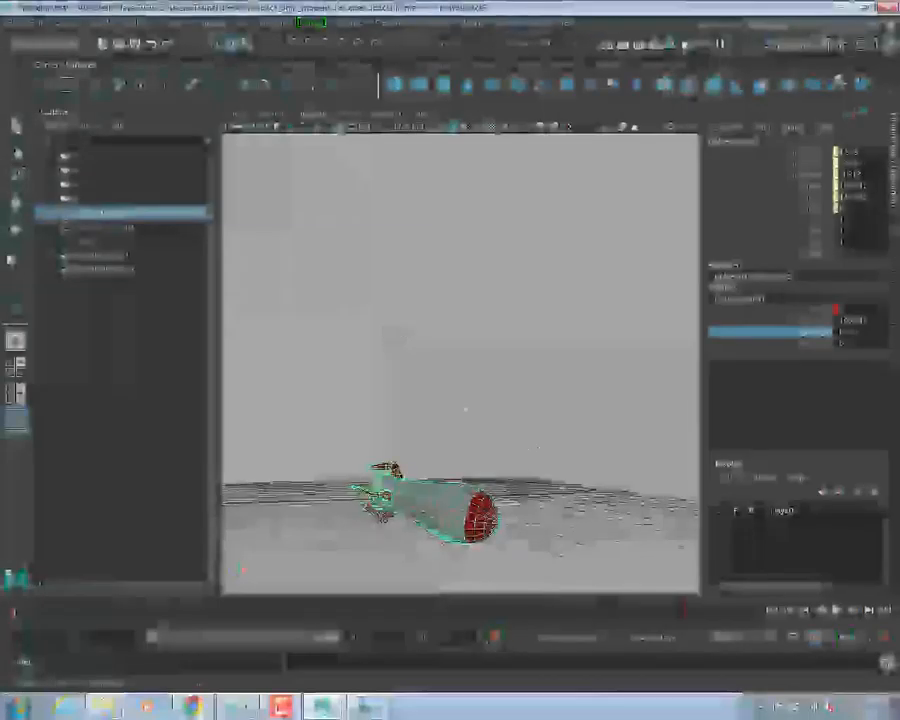
middle_click_drag(464, 410, 463, 341, "alt")
left_click_drag(463, 341, 462, 346, "alt")
right_click_drag(462, 346, 534, 394, "alt")
left_click_drag(534, 394, 470, 455, "alt")
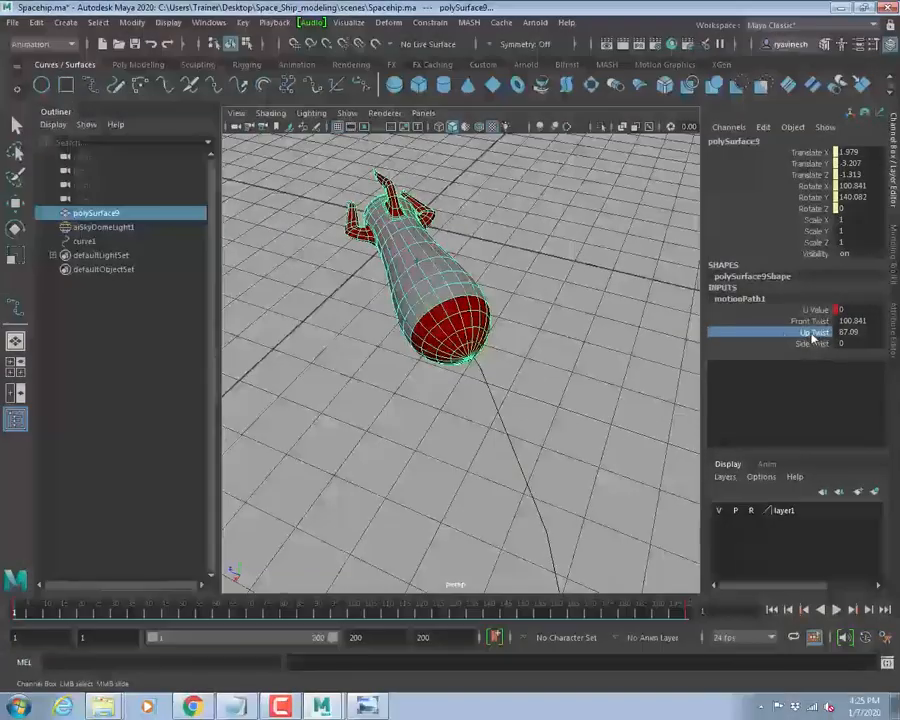
middle_click_drag(556, 262, 557, 260)
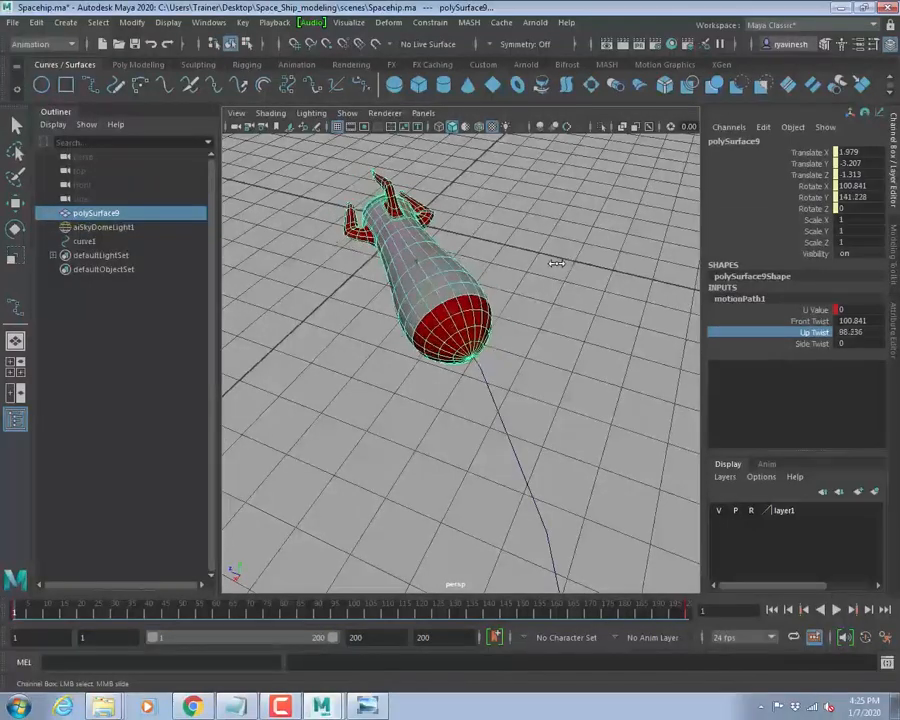
- Try a Side Twist of about 27.5 and a Front Twist of about 129.5 on the motion path
left_click(812, 343)
middle_click_drag(652, 307, 567, 270)
left_click(811, 322)
left_click(812, 333)
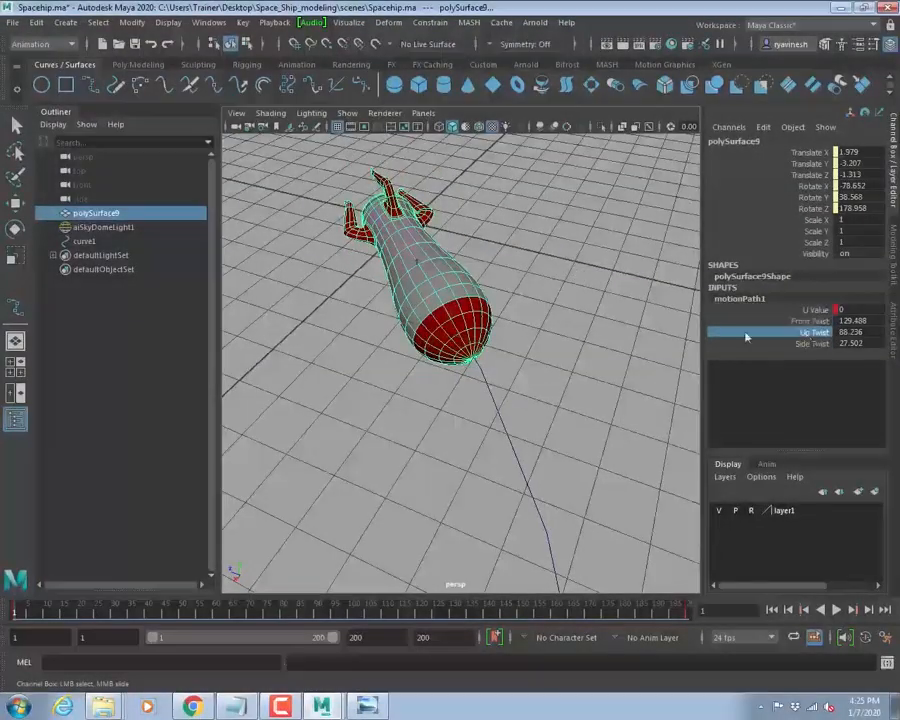
- Roll the spaceship so its windows face up, using Front Twist about 230.3, Up Twist about 251 and Side Twist about 41.3
middle_click_drag(498, 279, 618, 233)
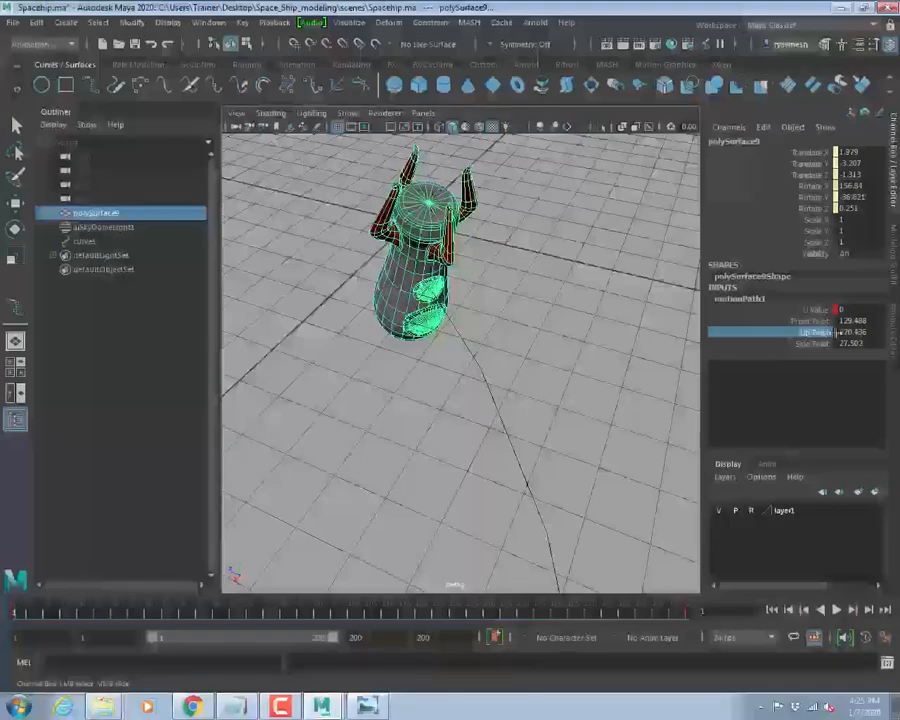
left_click(815, 322)
middle_click_drag(631, 305, 589, 247)
left_click(812, 332)
left_click(812, 343)
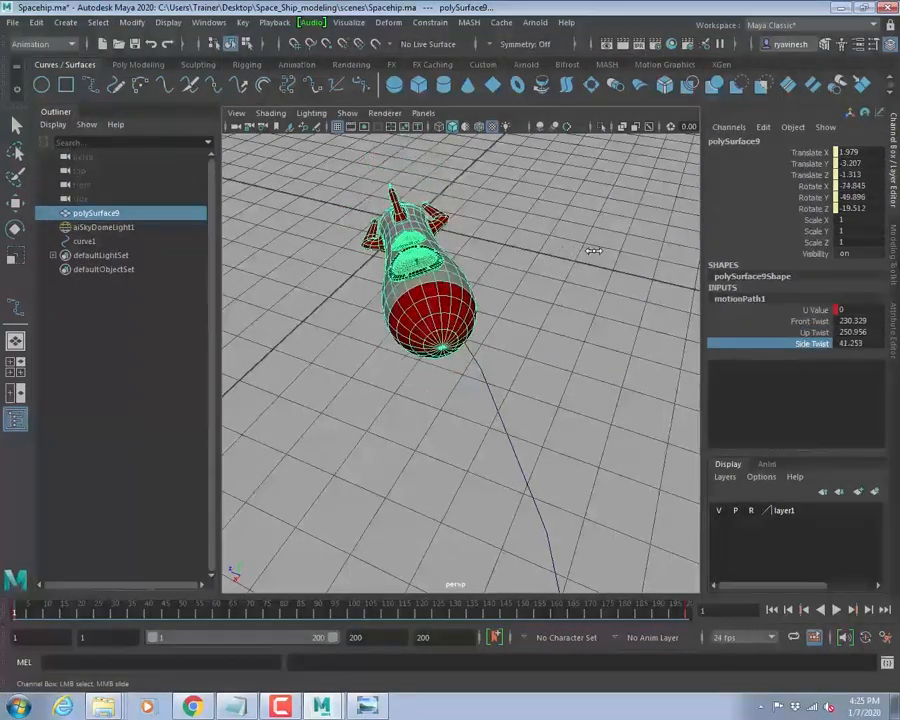
- Swing the spaceship's nose toward the curve by setting the Up Twist to about 262.4
left_click(768, 318)
mouse_move(514, 240)
middle_mouse_down()
mouse_move(496, 238)
mouse_move(514, 236)
middle_mouse_up()
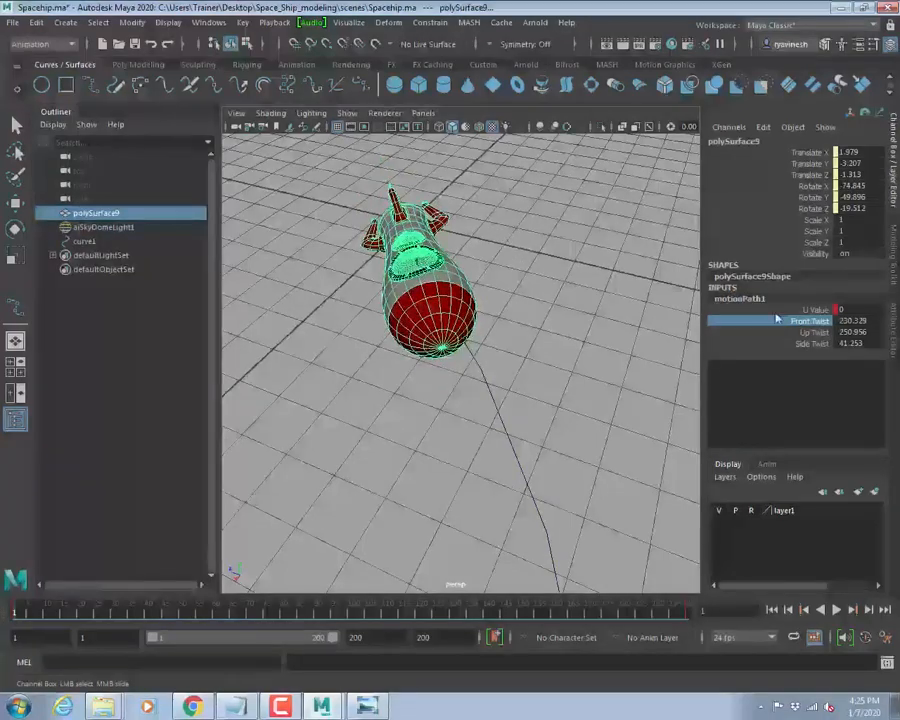
left_click(767, 330)
mouse_move(566, 262)
middle_mouse_down()
mouse_move(554, 261)
mouse_move(580, 257)
mouse_move(572, 260)
middle_mouse_up()
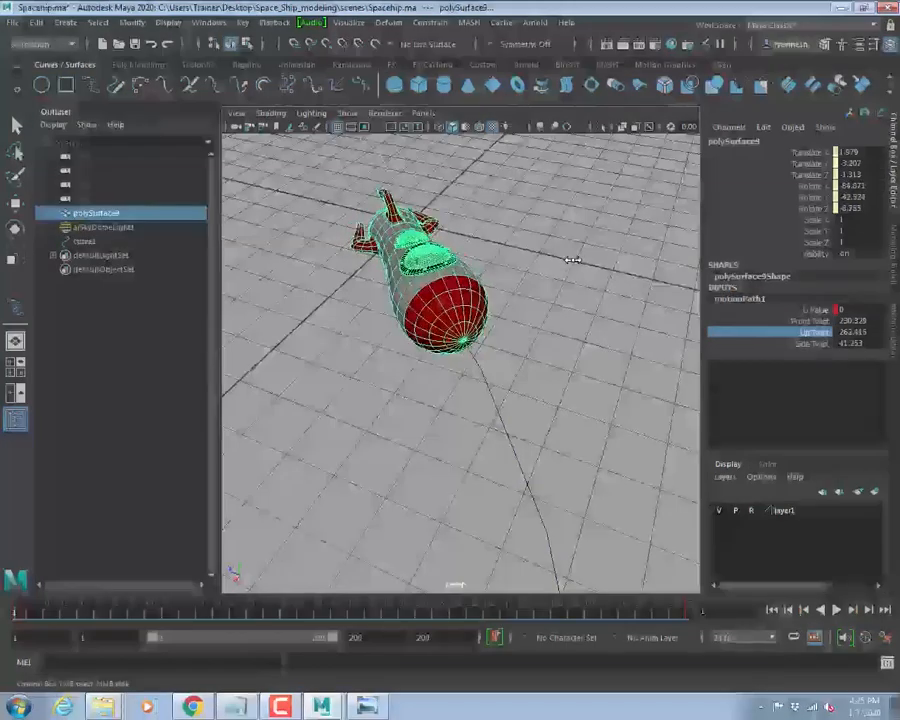
- Tilt the spaceship's nose onto the start of the curve with a Front Twist of about 220
left_click_drag(498, 291, 602, 237, "alt")
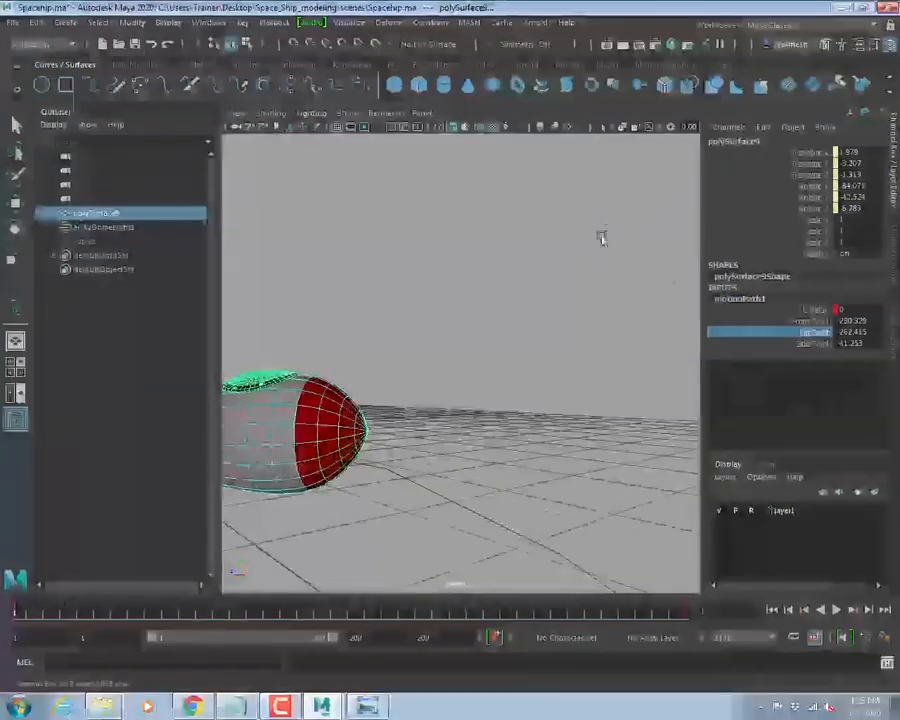
left_click(800, 321)
left_click_drag(364, 310, 496, 285, "alt")
middle_click_drag(496, 285, 496, 281)
left_click_drag(496, 281, 488, 275, "alt")
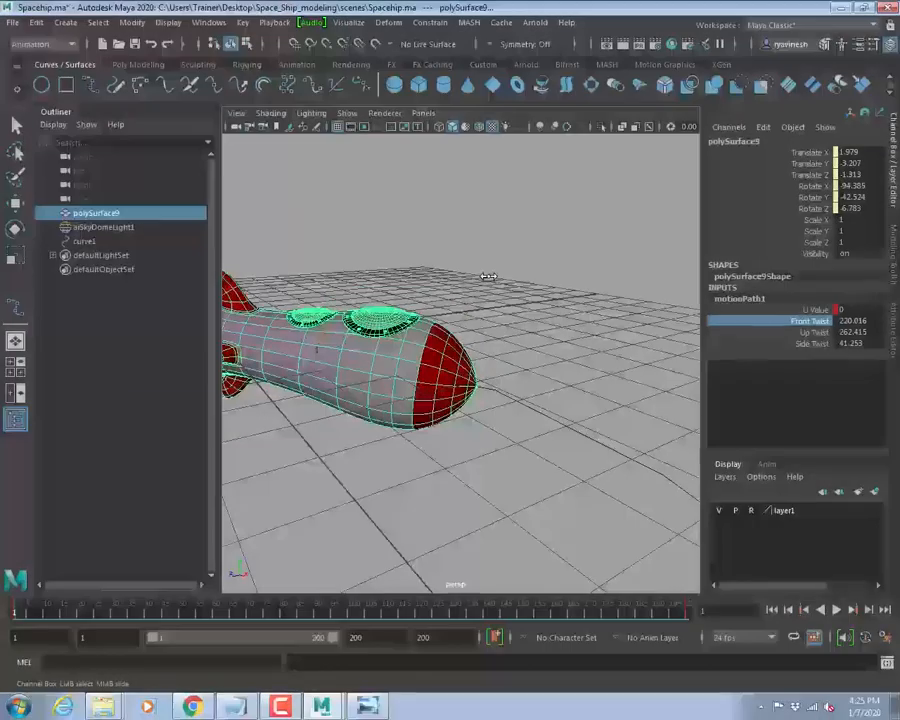
- Fine-tune the motion path's Up Twist and Front Twist so the spaceship's nose lines up with the start of the curve
left_click_drag(560, 331, 392, 415, "alt")
left_click(812, 333)
middle_click_drag(377, 298, 382, 298)
left_click_drag(373, 299, 528, 241, "alt")
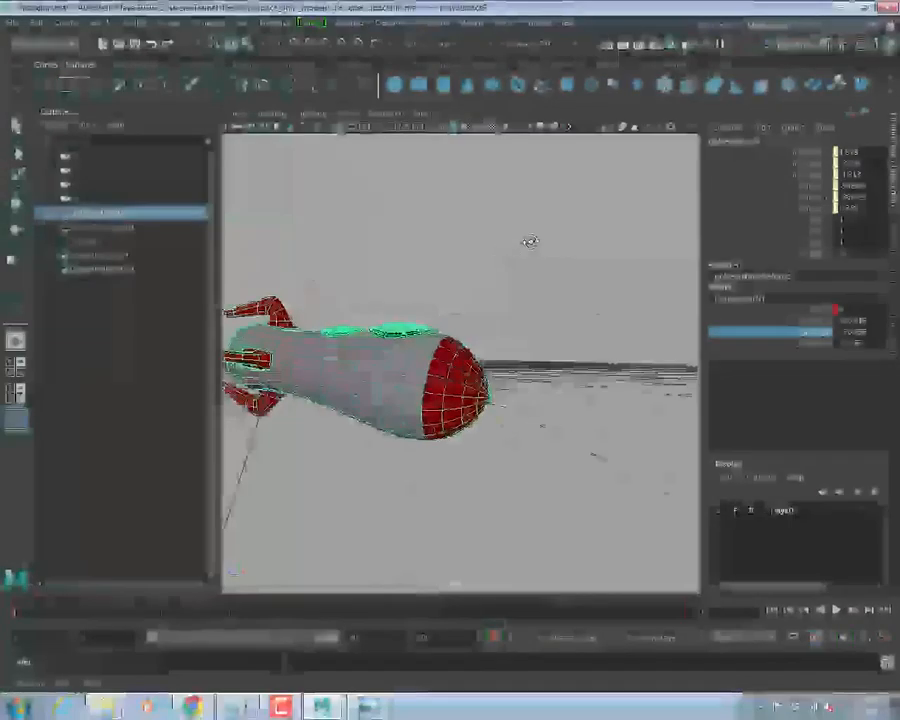
left_click(748, 320)
middle_click_drag(538, 255, 539, 257)
- Deselect the spaceship, play its flight along the whole curve and turn on the 640 x 360 resolution gate with its mask
right_click_drag(645, 321, 446, 269, "alt")
left_click_drag(446, 269, 585, 319, "alt")
left_click(559, 285)
middle_click_drag(626, 315, 554, 301, "alt")
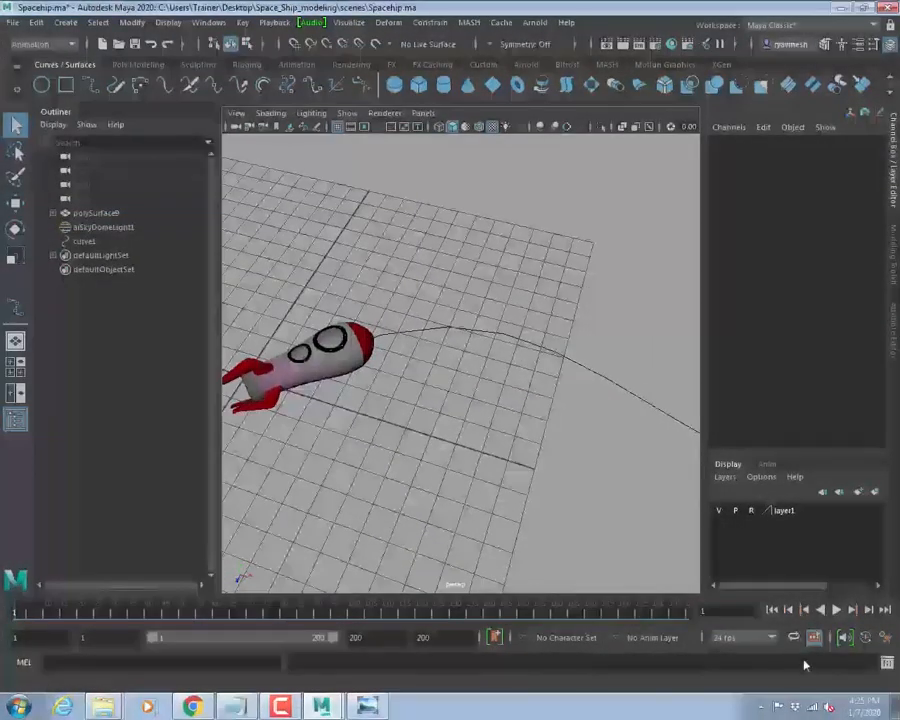
right_click_drag(600, 475, 528, 426, "alt")
left_click_drag(528, 426, 715, 508, "alt")
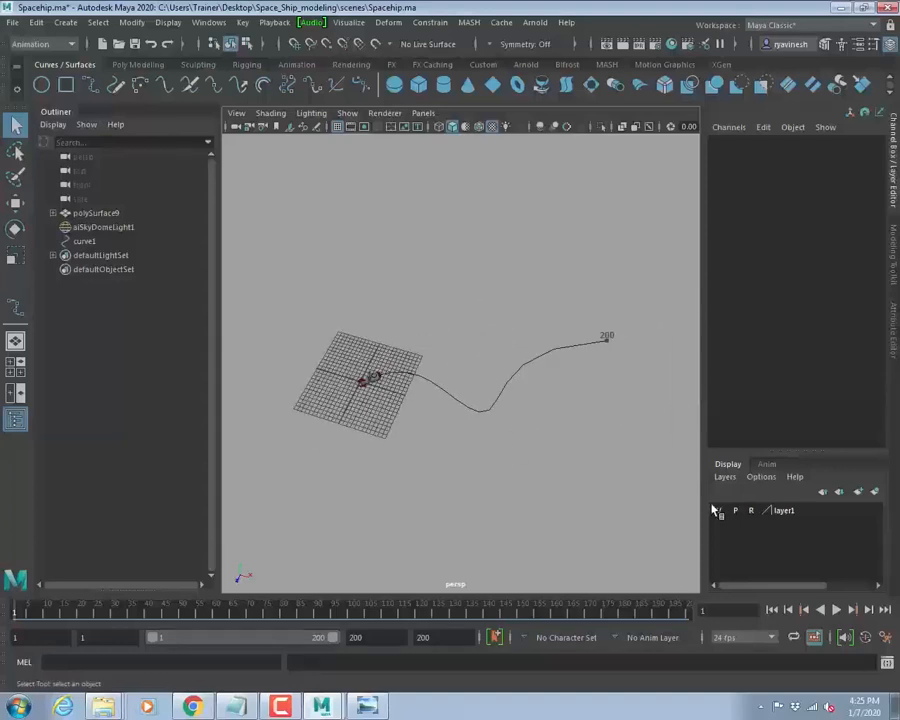
left_click(838, 610)
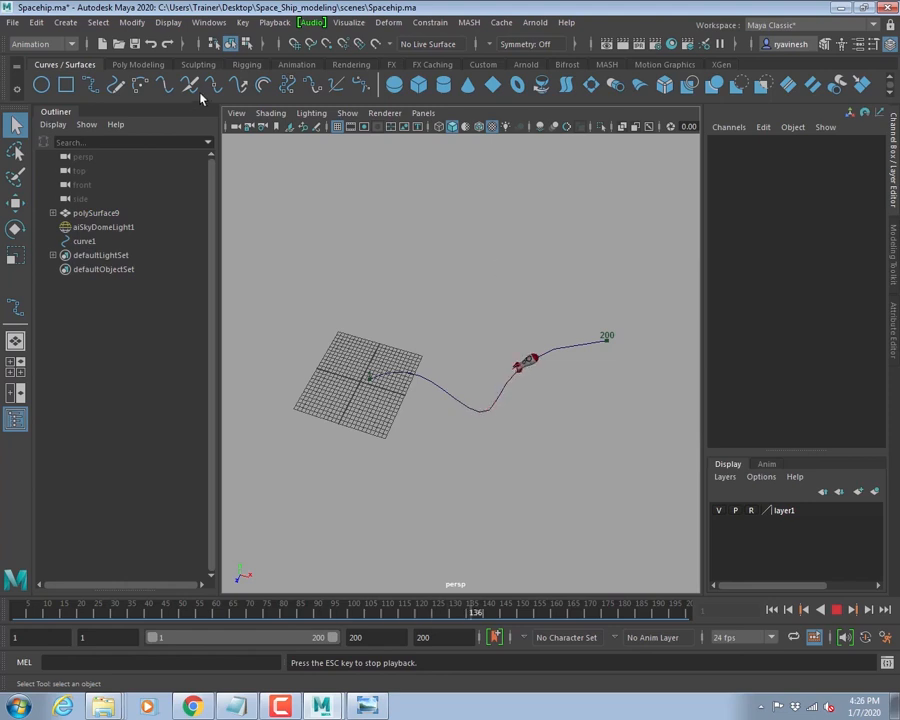
left_click(338, 128)
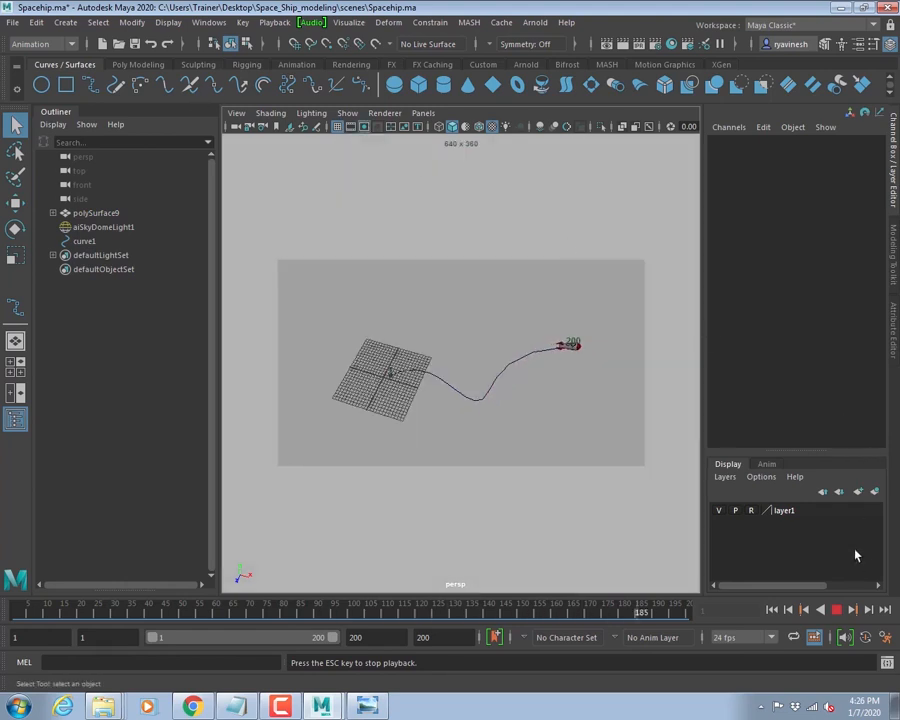
left_click(838, 614)
- Frame the spaceship and the whole curve inside the resolution gate, and play the flight up to frame 126
left_click_drag(474, 390, 526, 350, "alt")
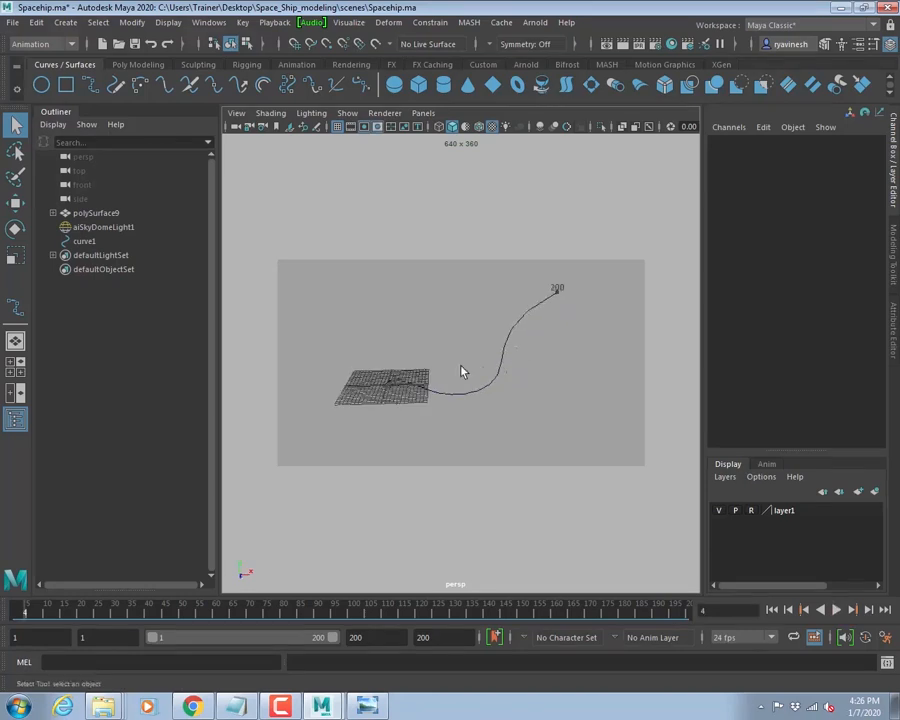
right_click_drag(460, 367, 616, 391, "alt")
middle_click_drag(450, 392, 546, 362, "alt")
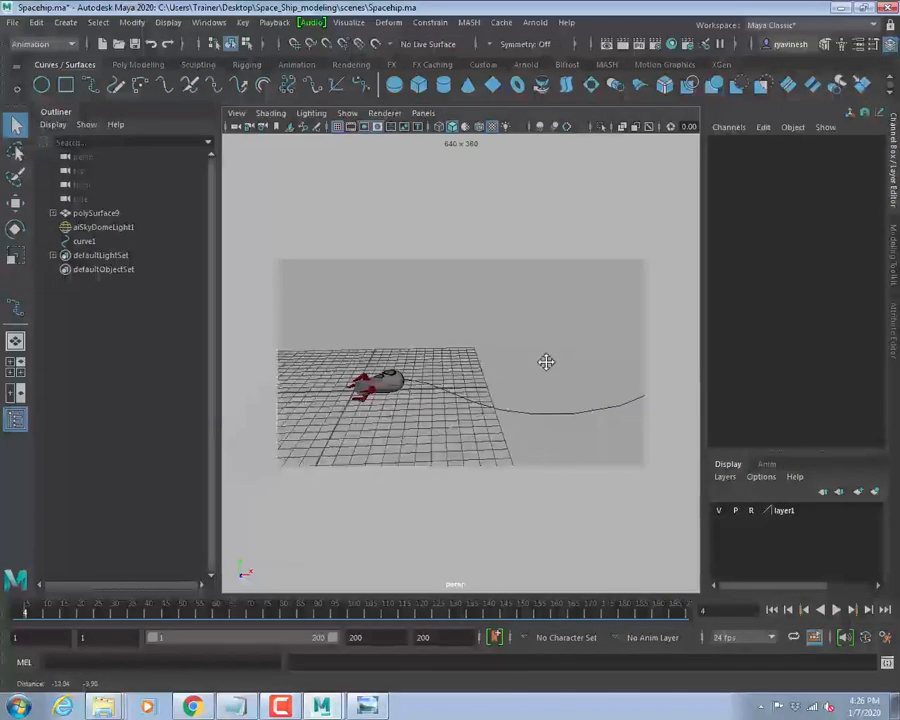
left_click_drag(540, 356, 545, 347, "alt")
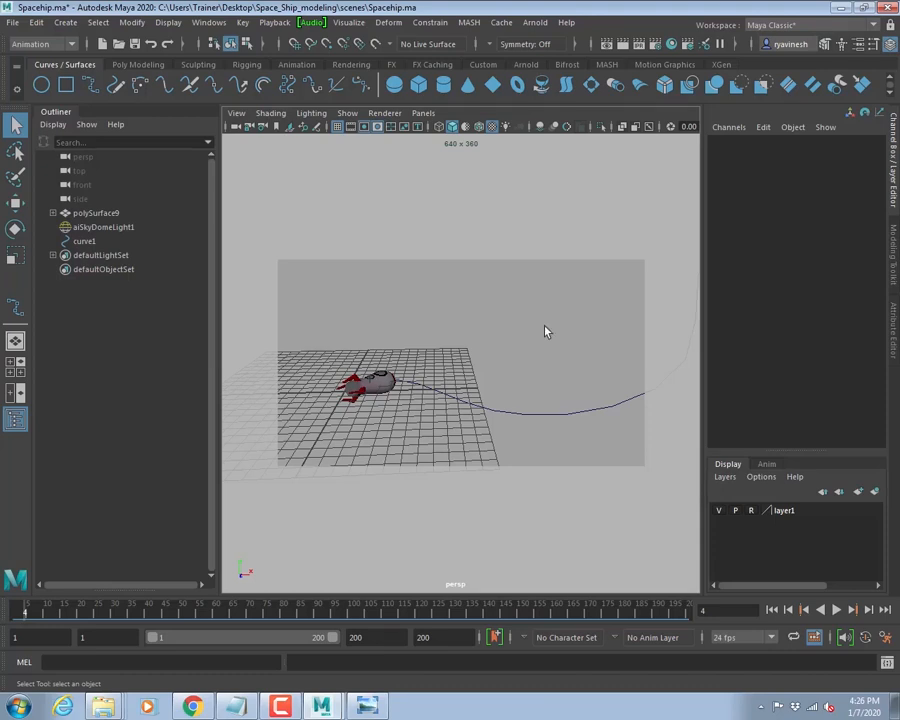
left_click_drag(544, 329, 460, 369, "alt")
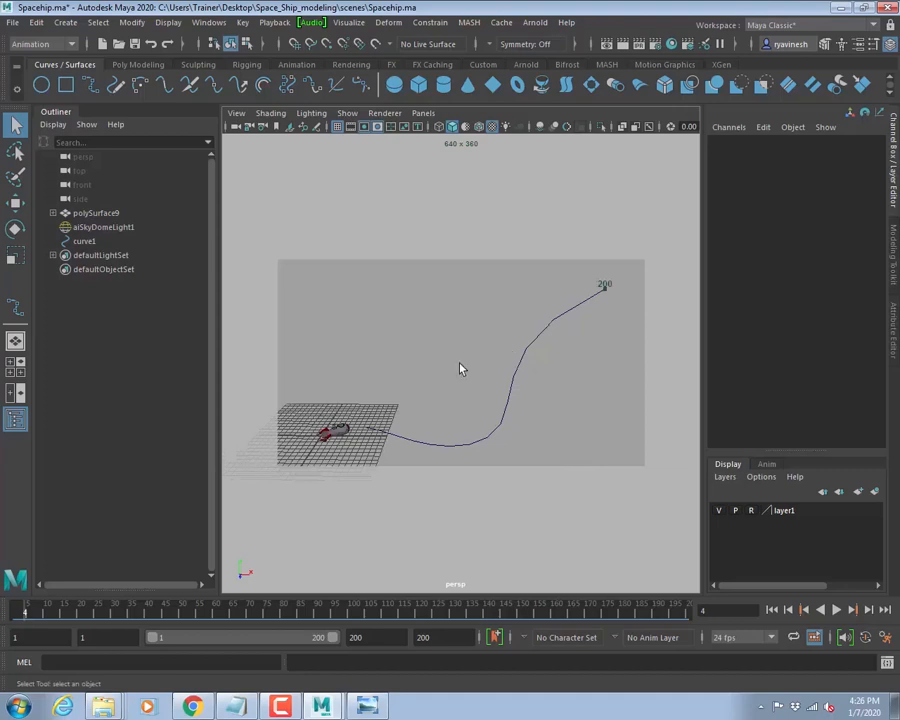
left_click(836, 610)
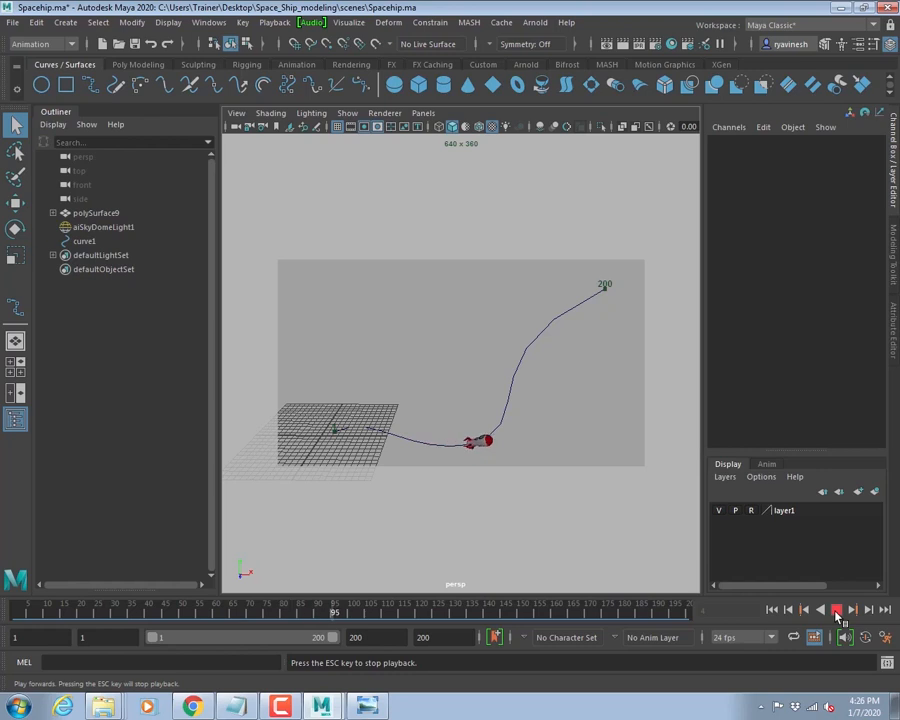
left_click(837, 611)
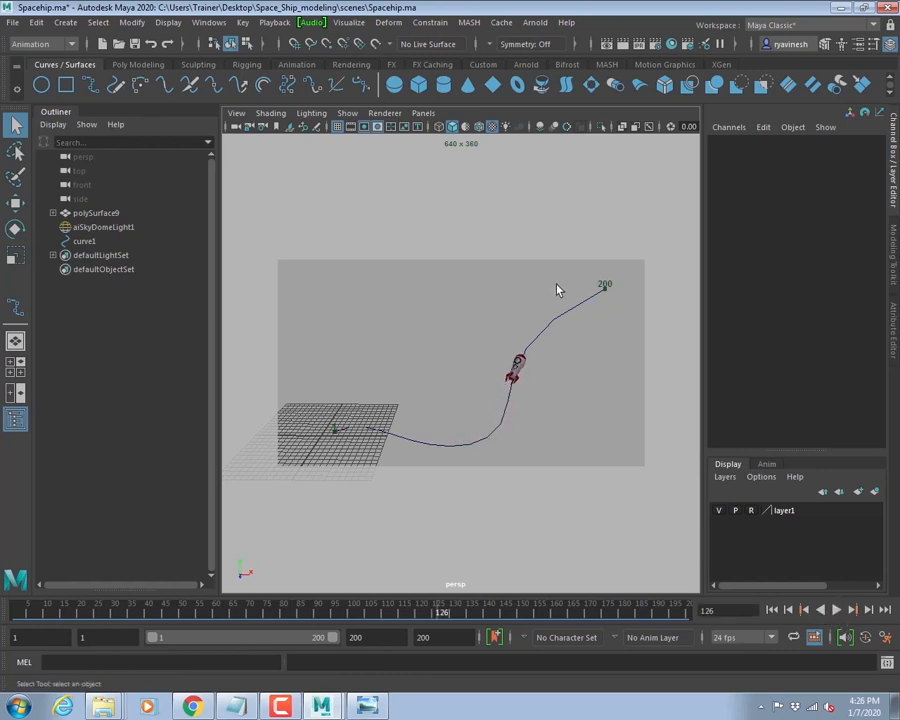
- Set the Time of the position marker at the curve's end to 100
left_click(608, 287)
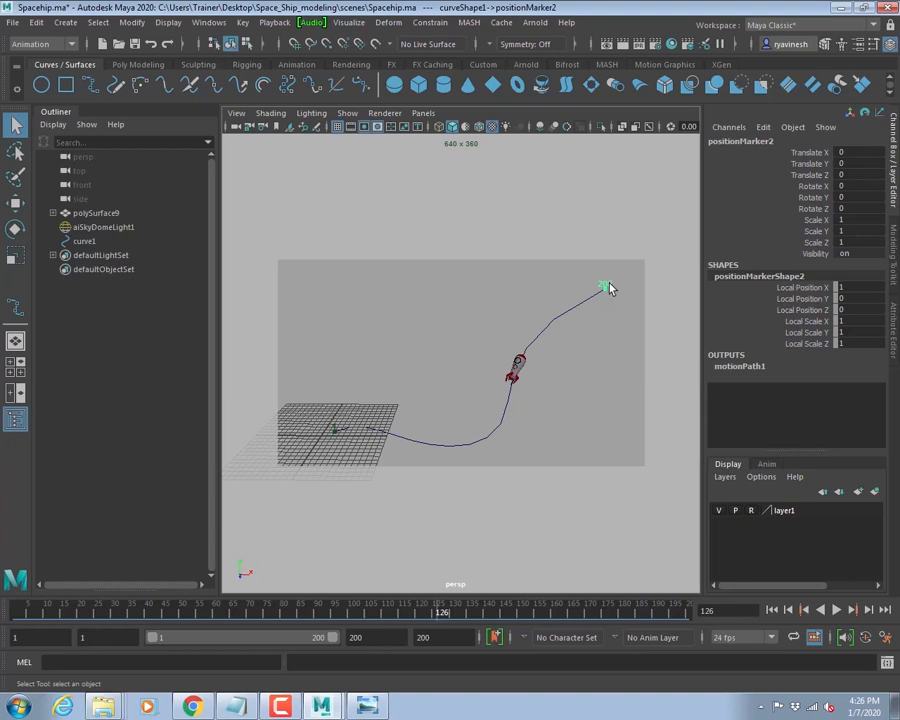
key("ctrl+a")
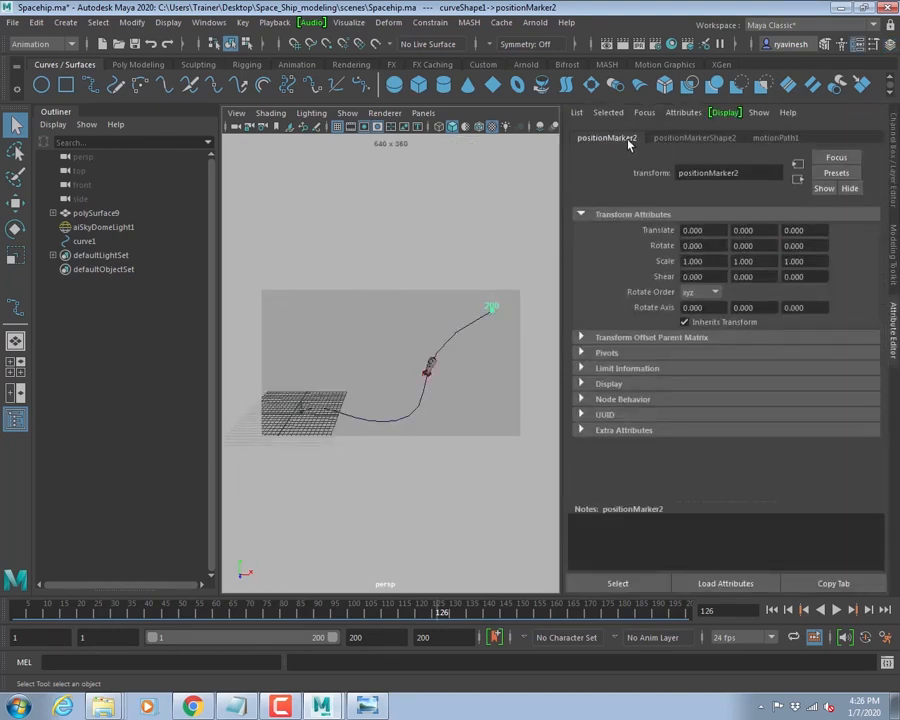
left_click(690, 138)
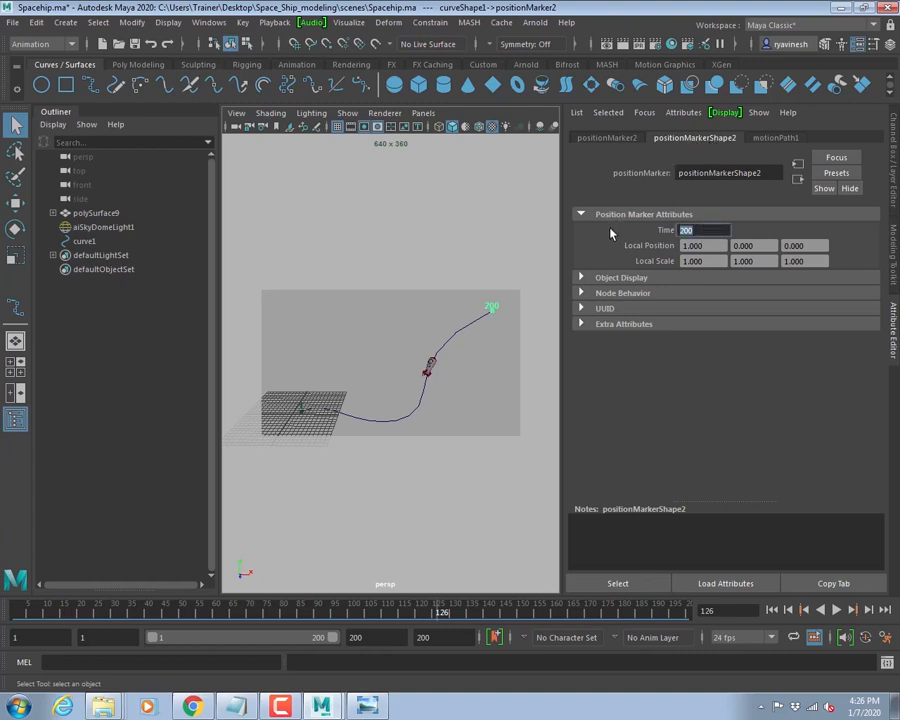
type("100")
key("Return")
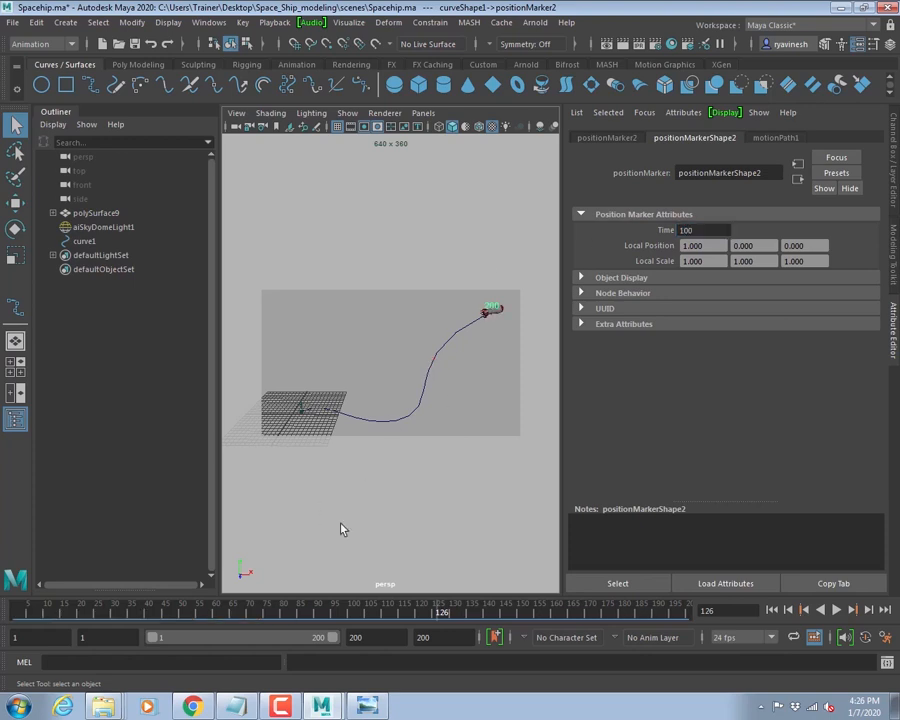
- Play the animation from frame 1 to check the flight's speed and return to the first frame
left_click(495, 413)
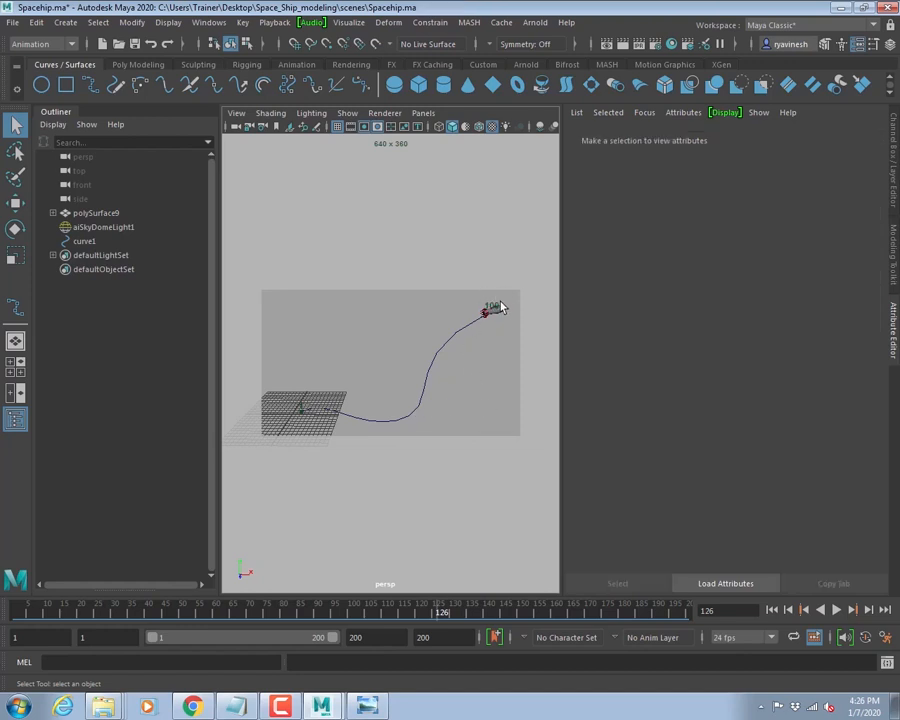
scroll(510, 330, "up", 5)
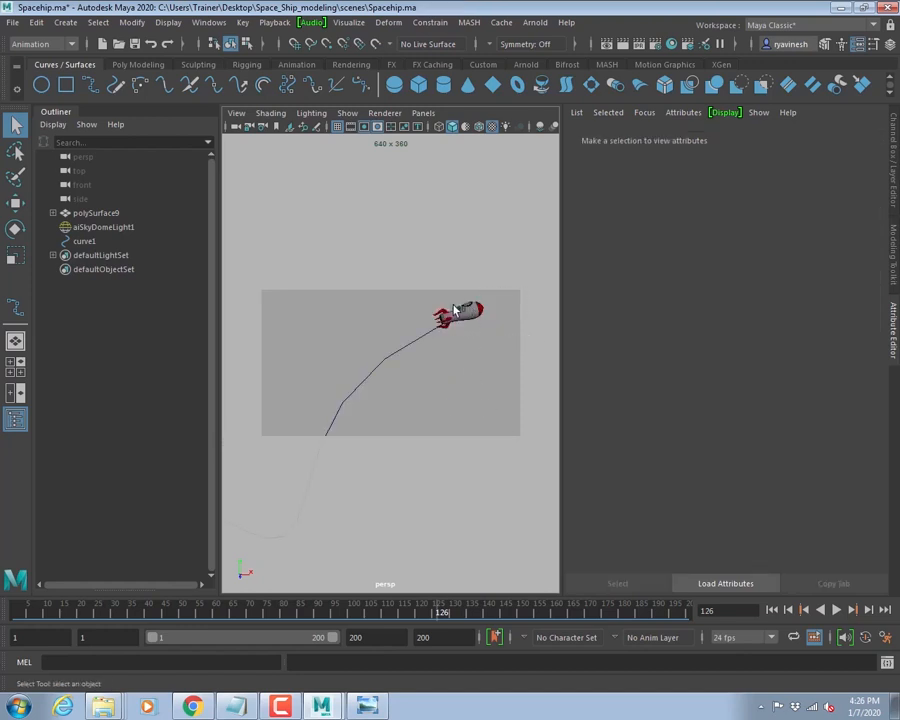
left_click_drag(447, 437, 420, 368, "alt")
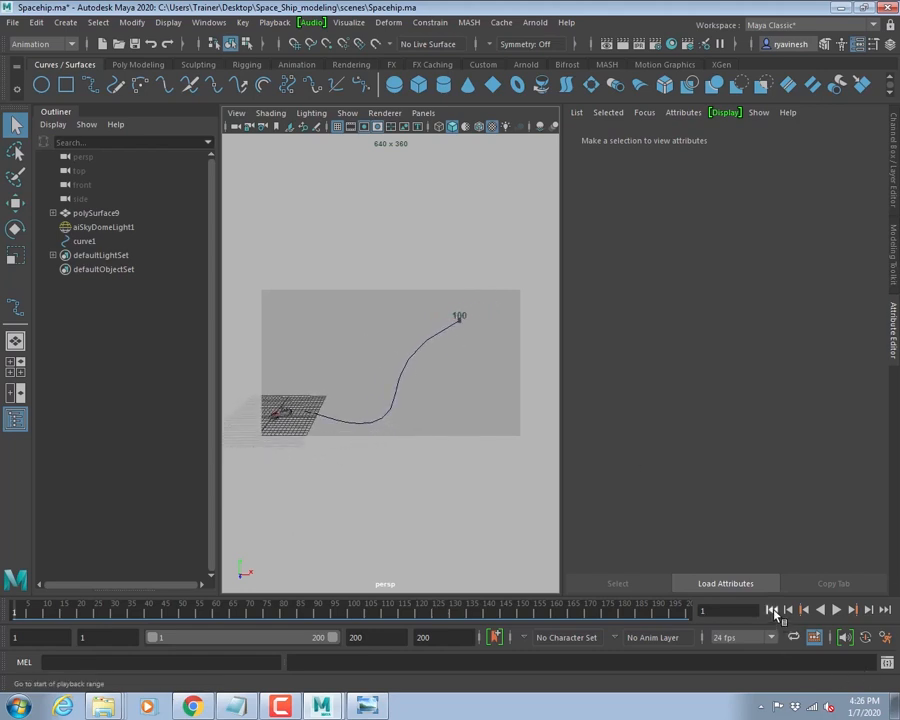
left_click(836, 609)
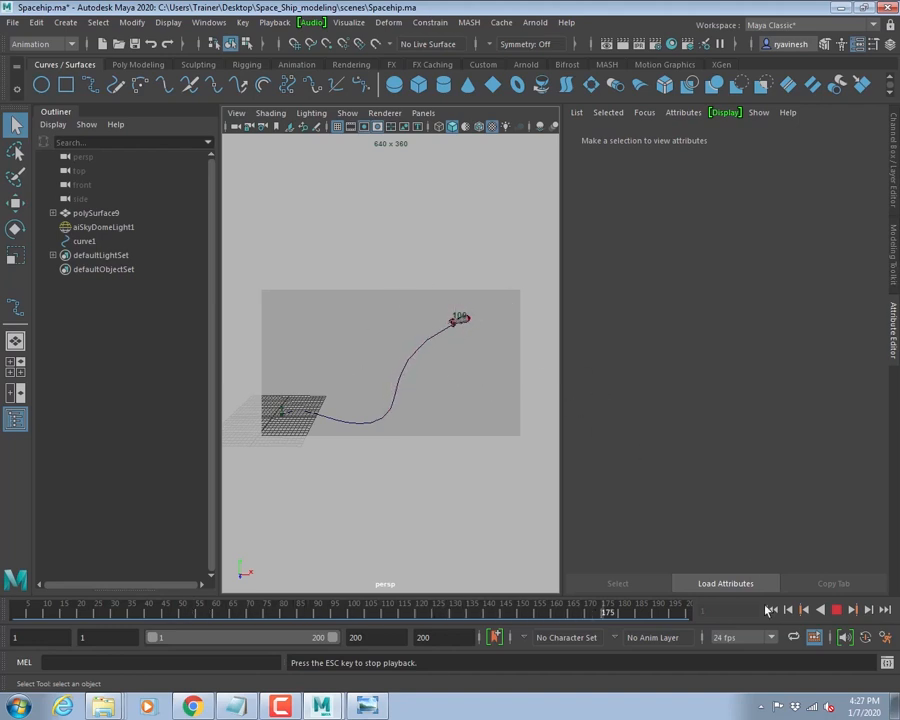
left_click(836, 609)
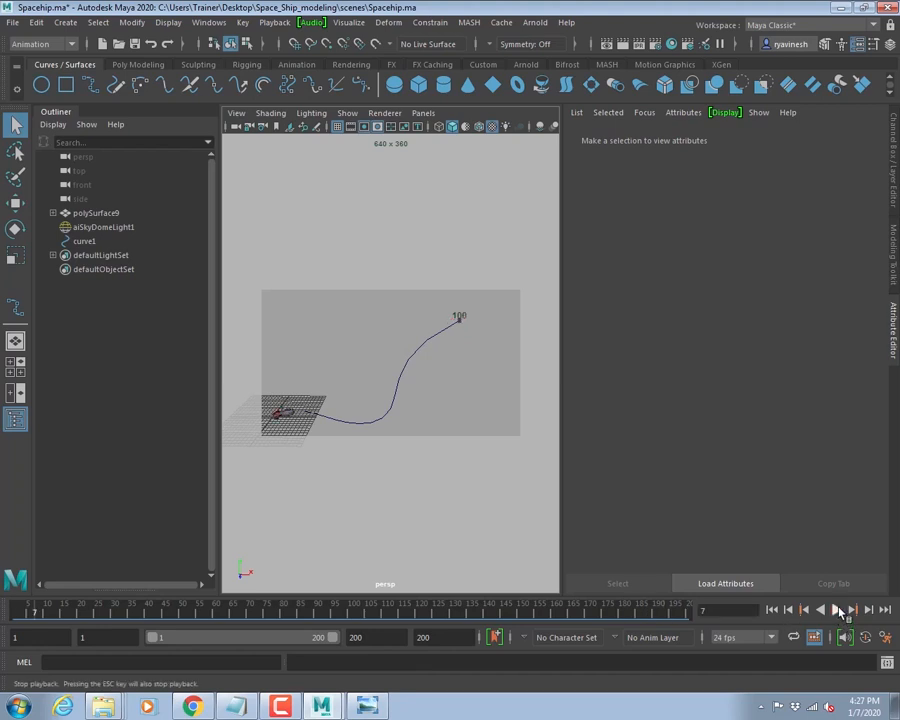
left_click(771, 610)
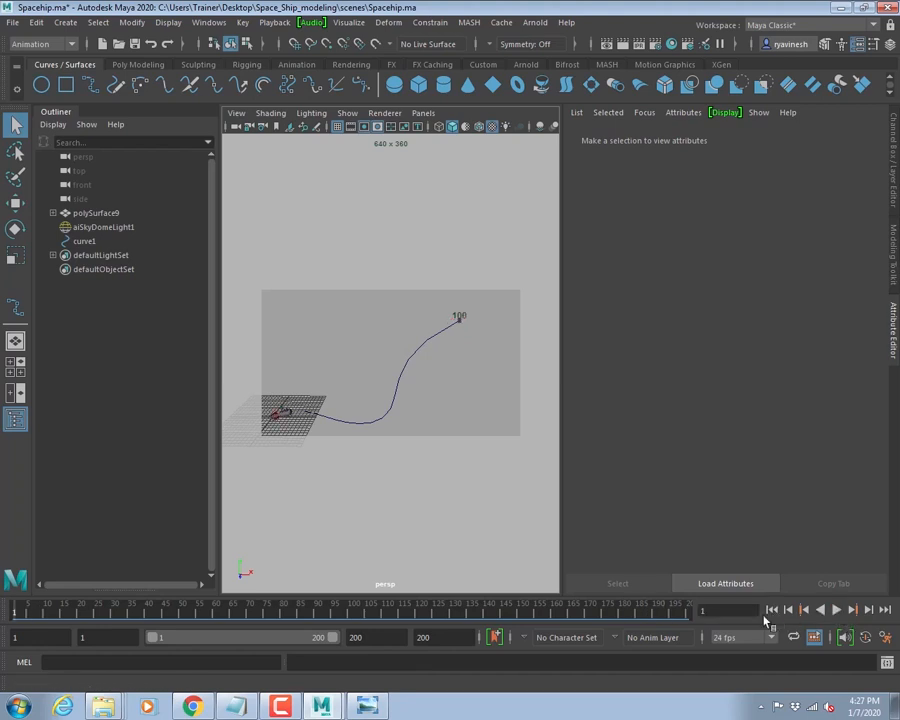
- Restore the Time of the curve's end position marker to 200
left_click(459, 317)
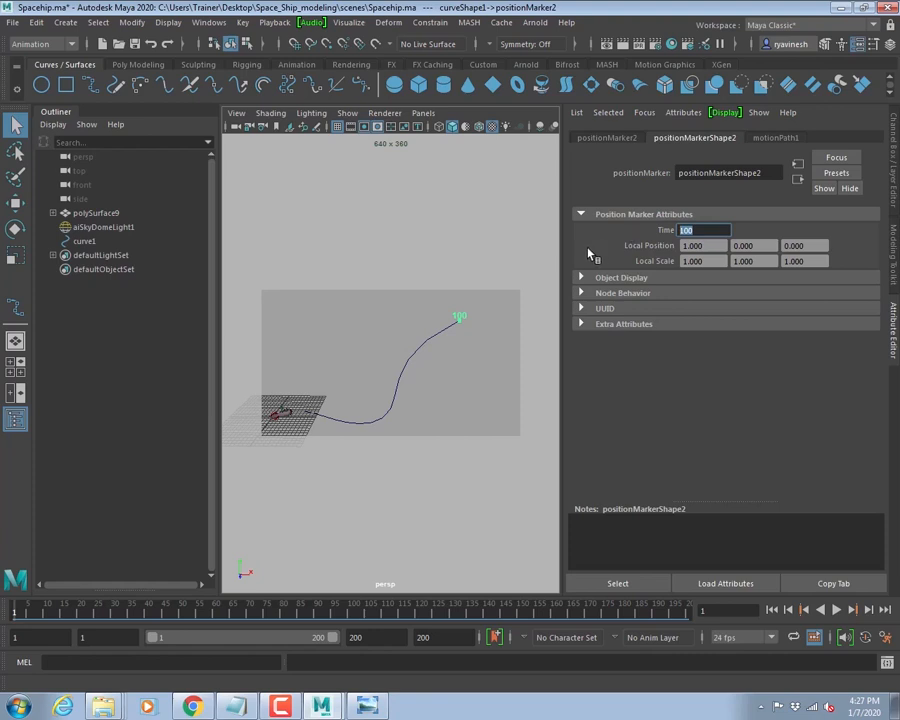
type("200")
key("Return")
- Show the control vertices of curve1 and activate the Move tool on its end vertex
left_click(424, 345)
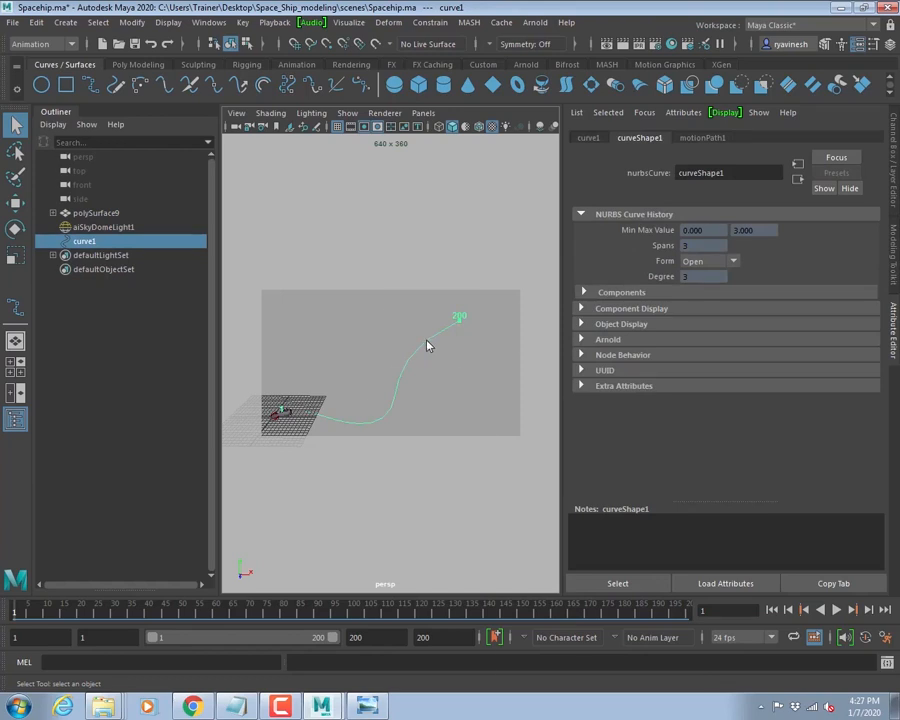
right_click_drag(426, 342, 345, 338)
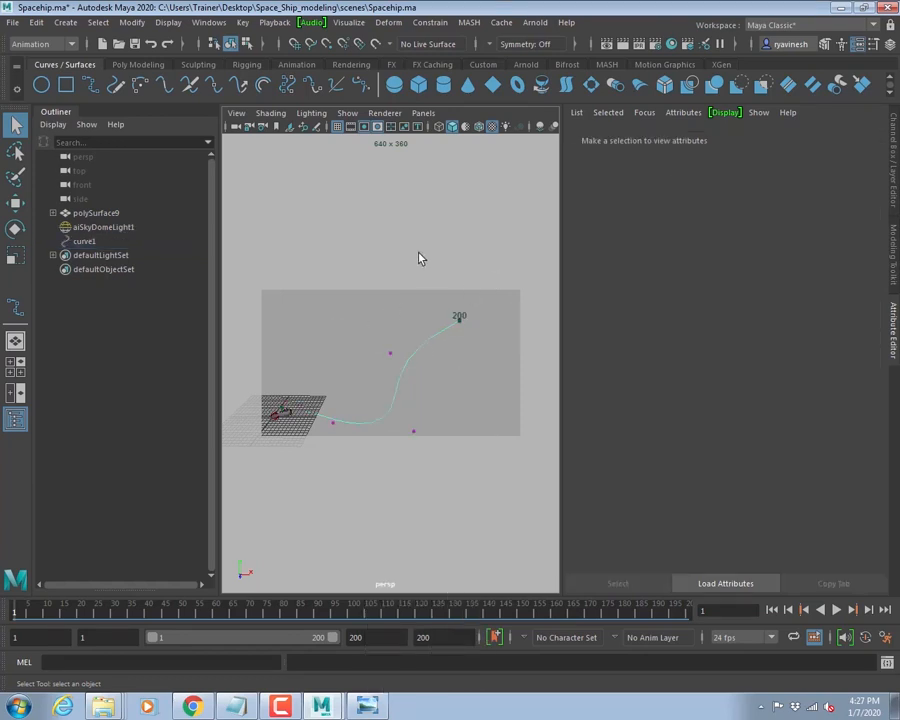
left_click_drag(420, 258, 508, 377)
key("w")
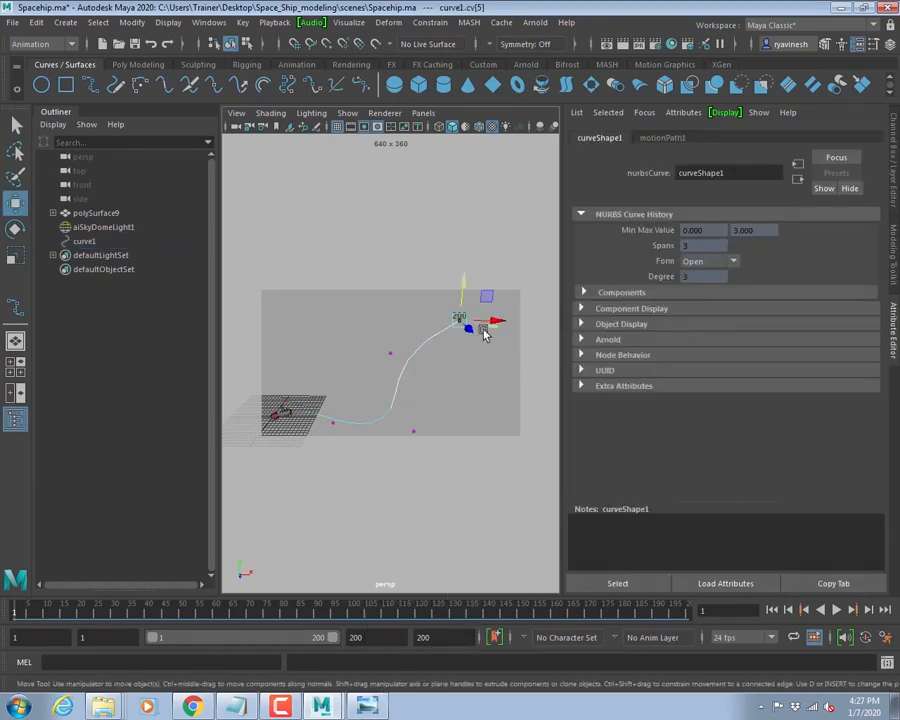
- In the top view, shift control vertices 4 and 3 of the curve sideways to reshape its second bend
key("space")
key("space")
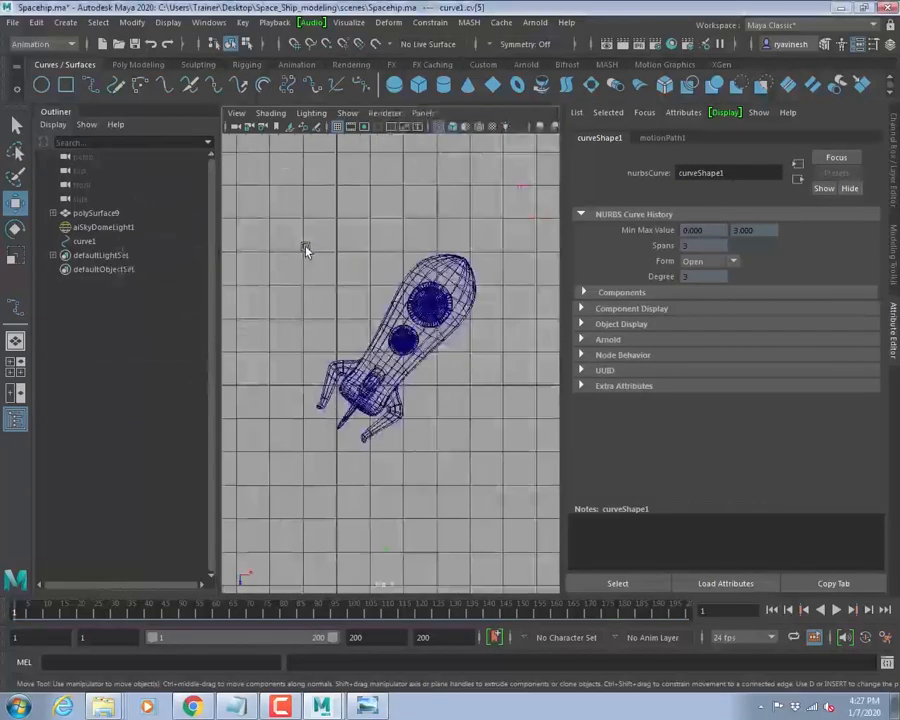
key("a")
right_click_drag(486, 408, 451, 367, "alt")
left_click_drag(417, 338, 442, 338)
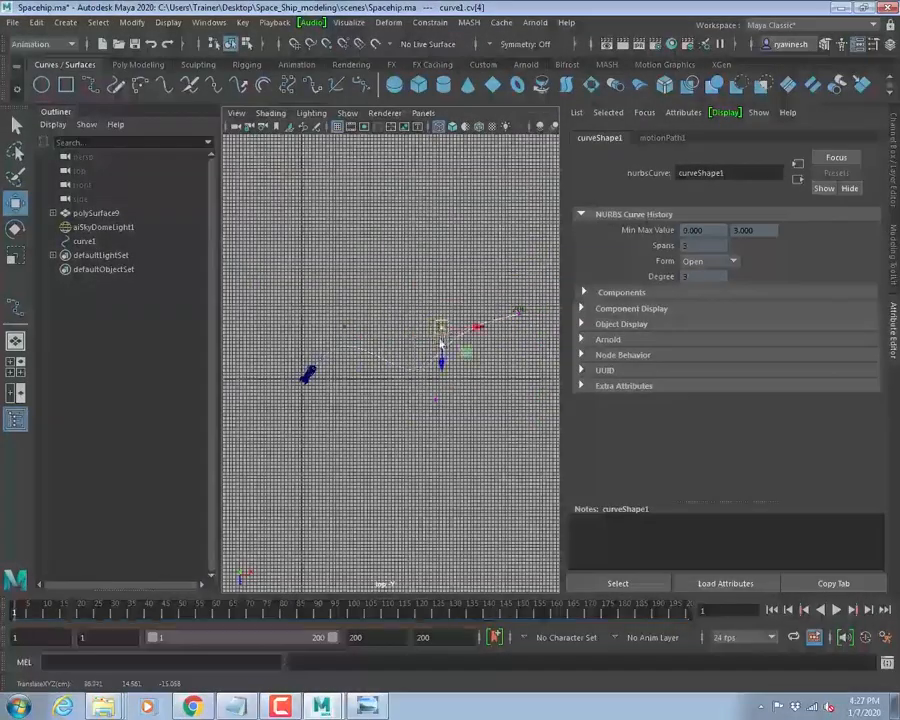
left_click_drag(437, 402, 415, 417)
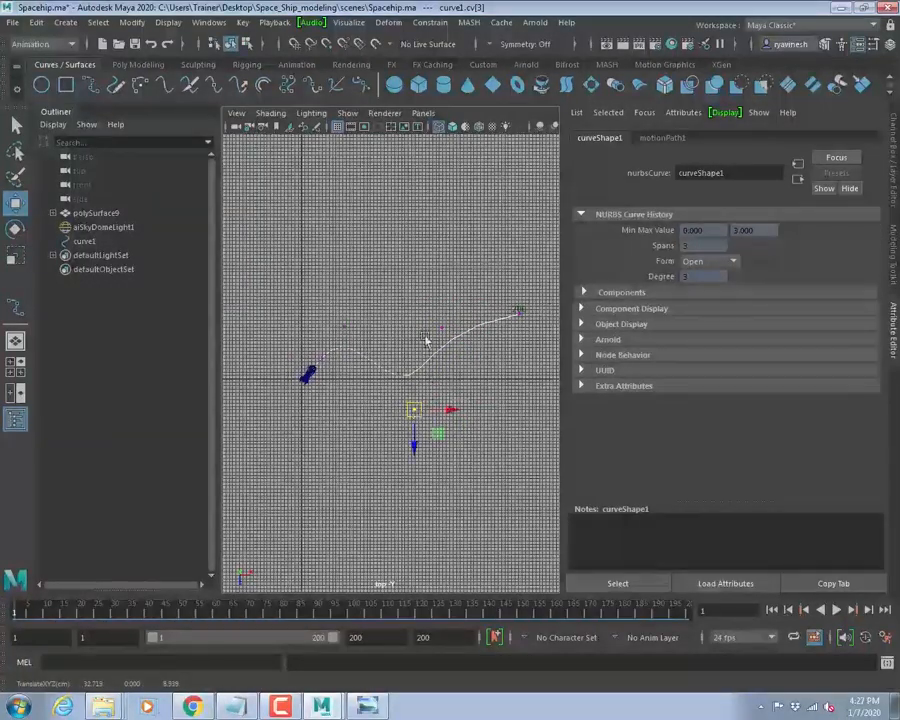
left_click_drag(425, 308, 461, 346)
- In the front view, lower control vertices 4 and 3 below the spaceship's level, moving vertex 4 toward the curve's end
key("space")
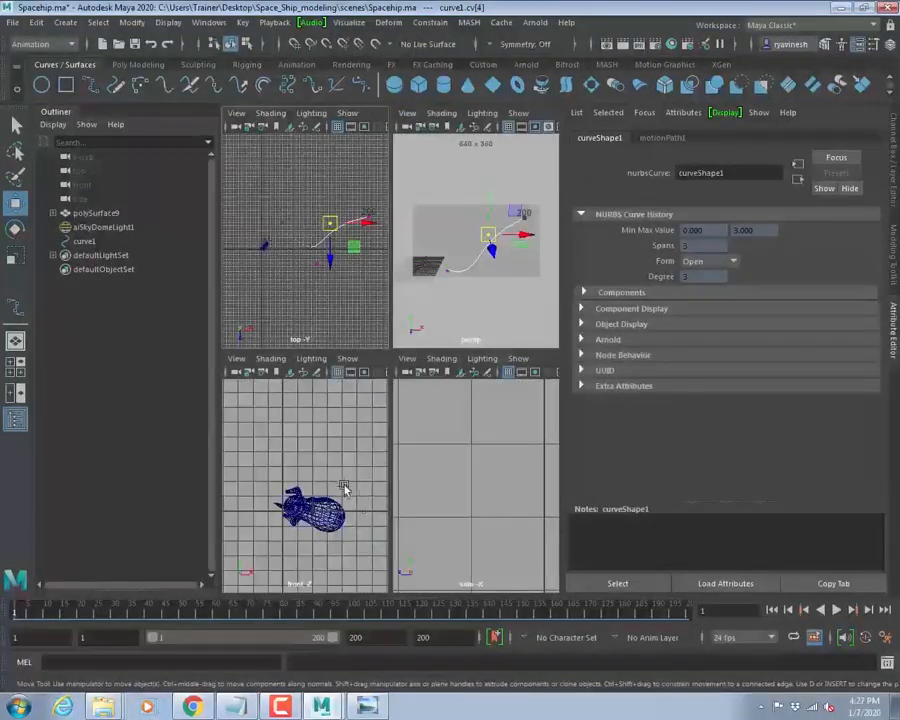
key("a")
key("space")
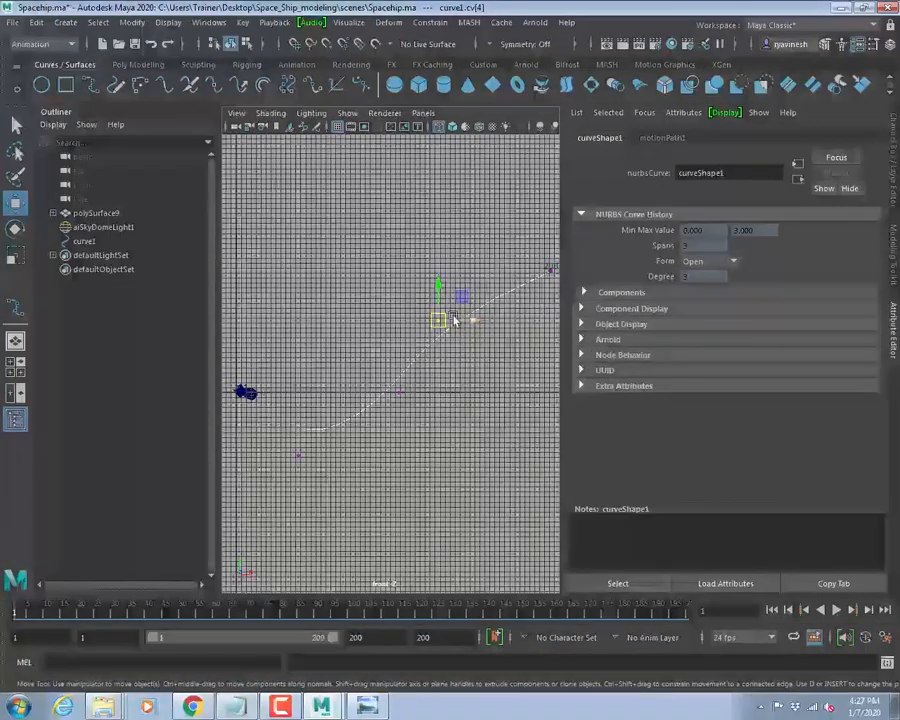
left_click_drag(440, 318, 442, 404)
left_click_drag(388, 380, 417, 406)
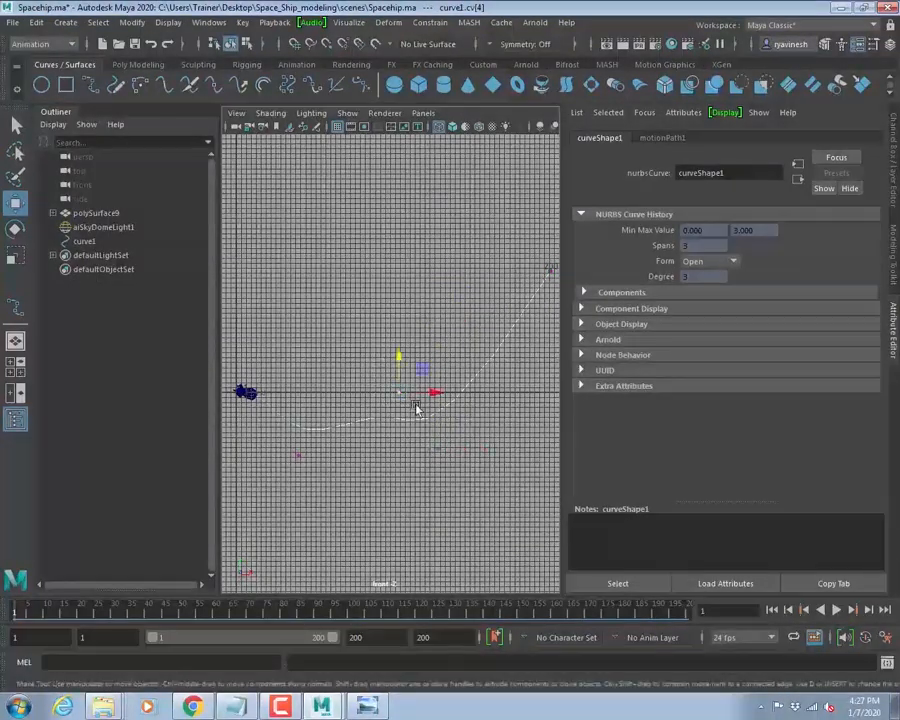
left_click_drag(397, 354, 519, 428)
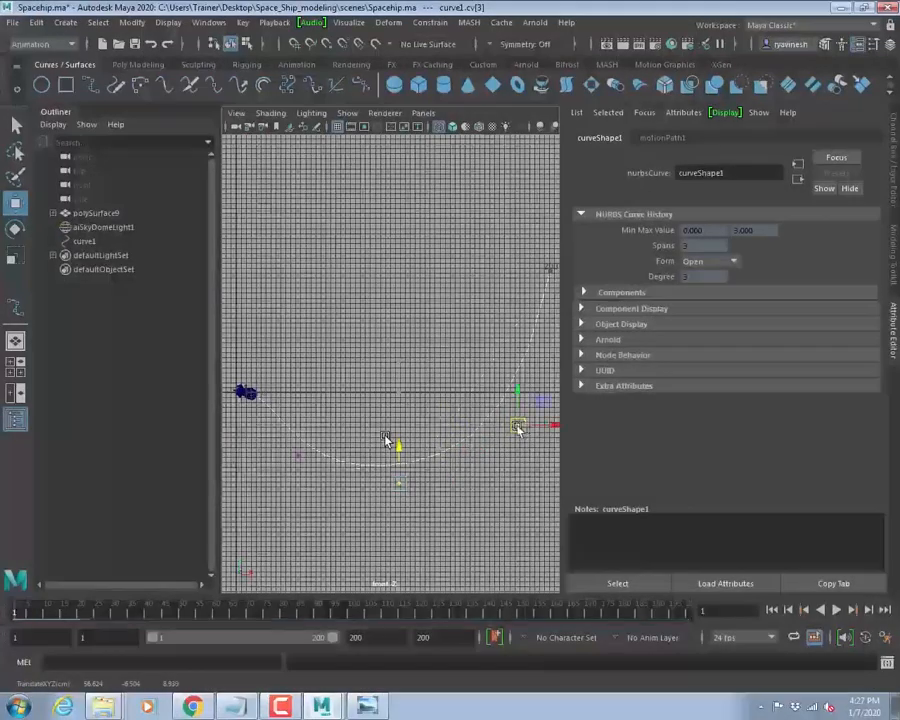
- In the top view, pull control vertex 3 farther outward along Z and move vertex 2 outward and toward the curve's end
key("space")
key("space")
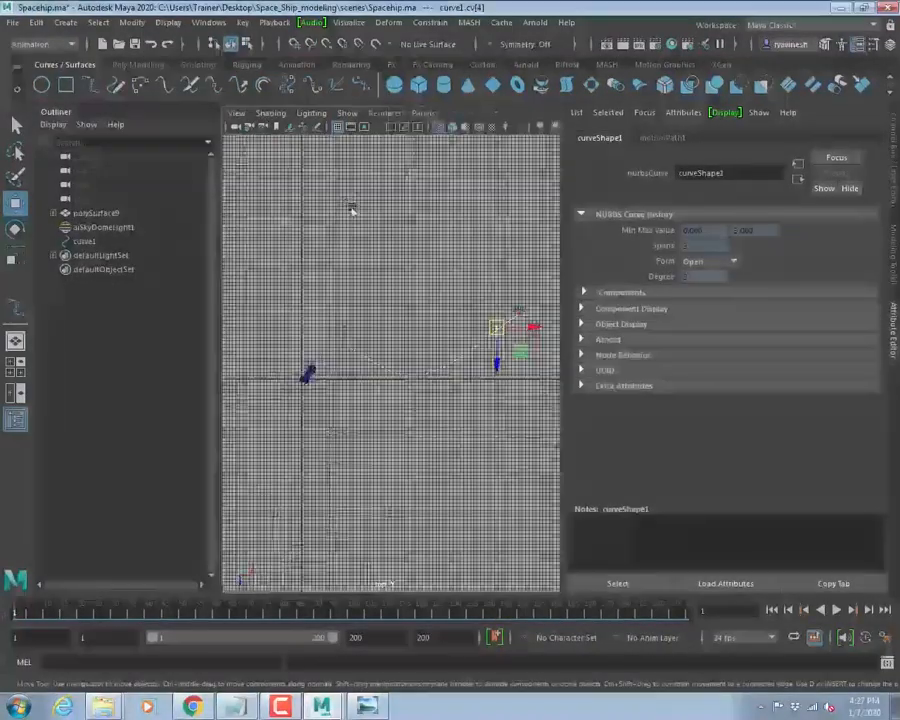
left_click_drag(402, 370, 434, 424)
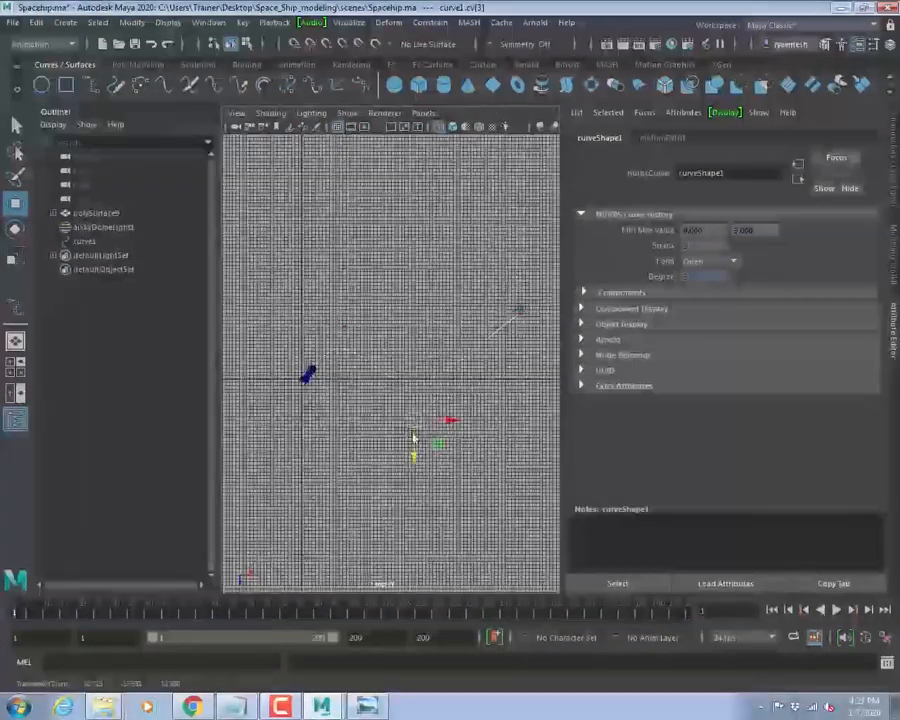
left_click(344, 326)
left_click_drag(344, 326, 367, 322)
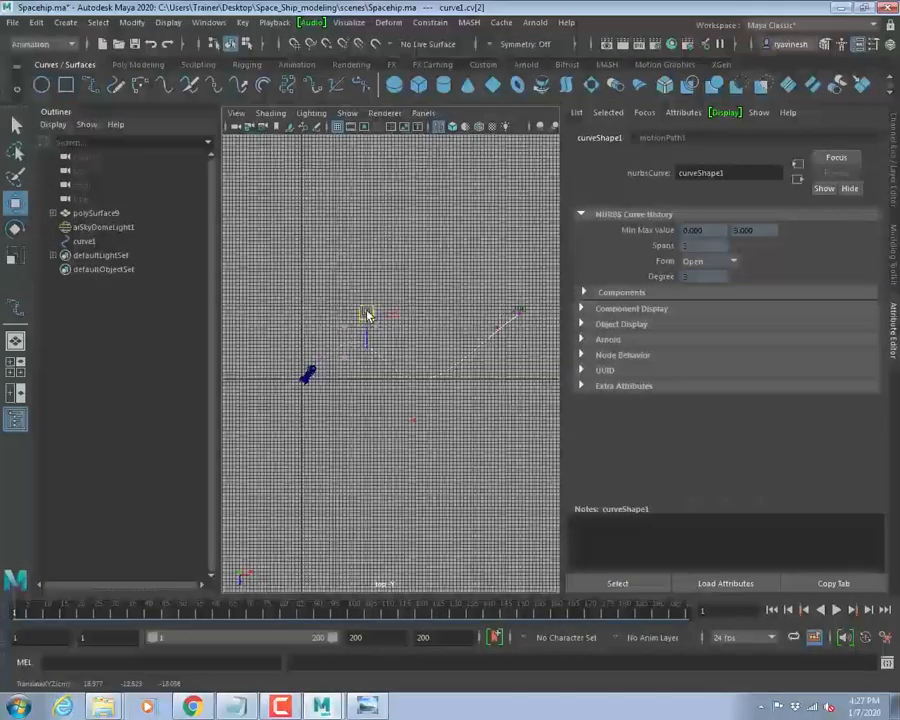
- Play the animation in an enlarged perspective view to check the spaceship's flight along the reshaped curve, and restore the full interface
key("space")
key("space")
mouse_move(471, 373)
left_mouse_down("alt")
mouse_move(420, 331)
mouse_move(416, 338)
mouse_move(456, 366)
left_mouse_up("alt")
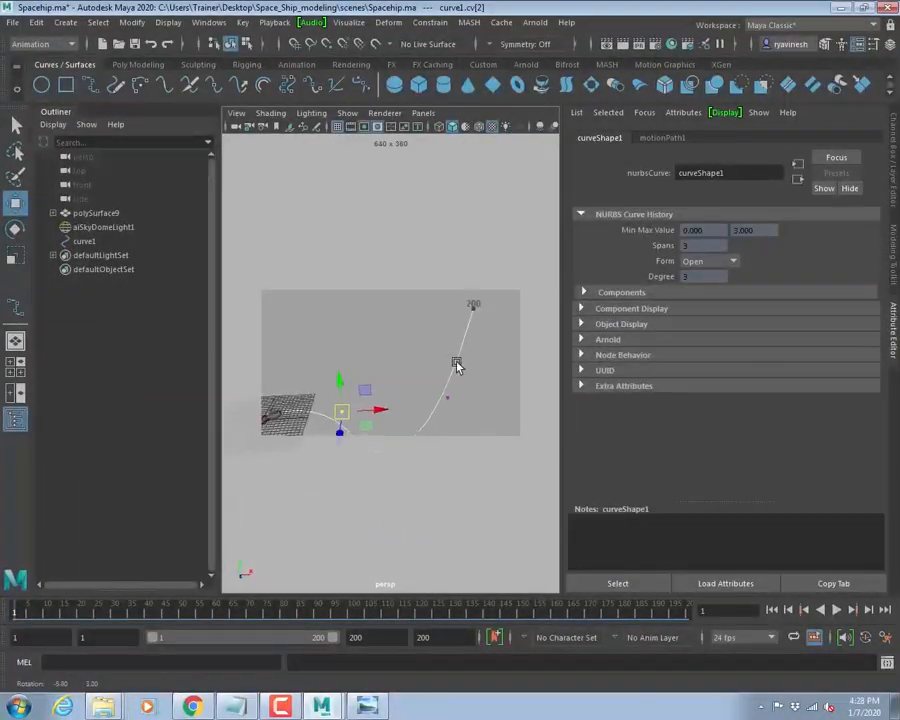
left_click(836, 609)
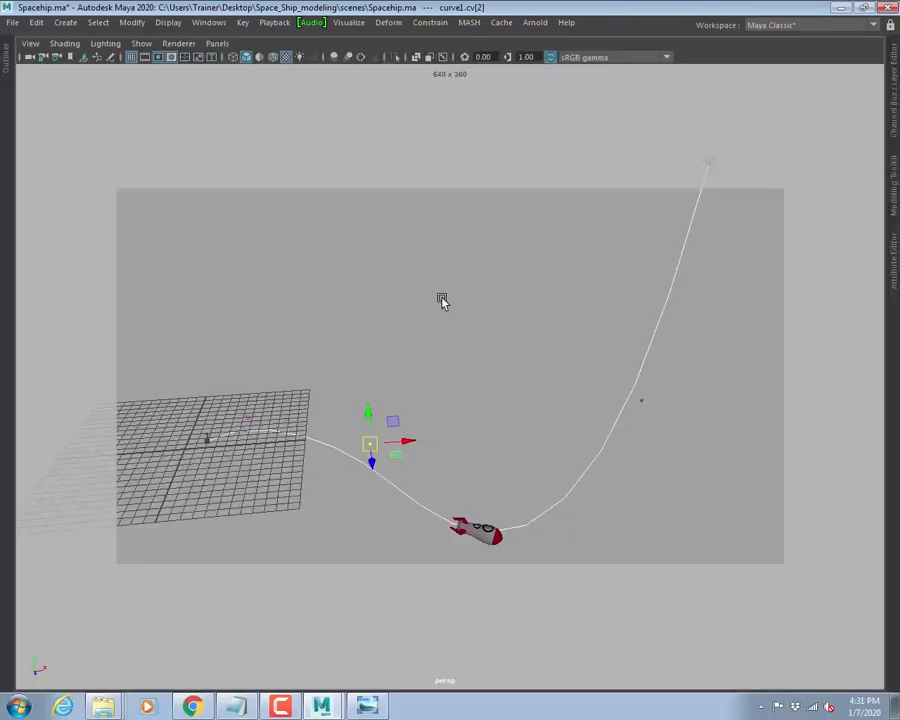
key("ctrl+space")
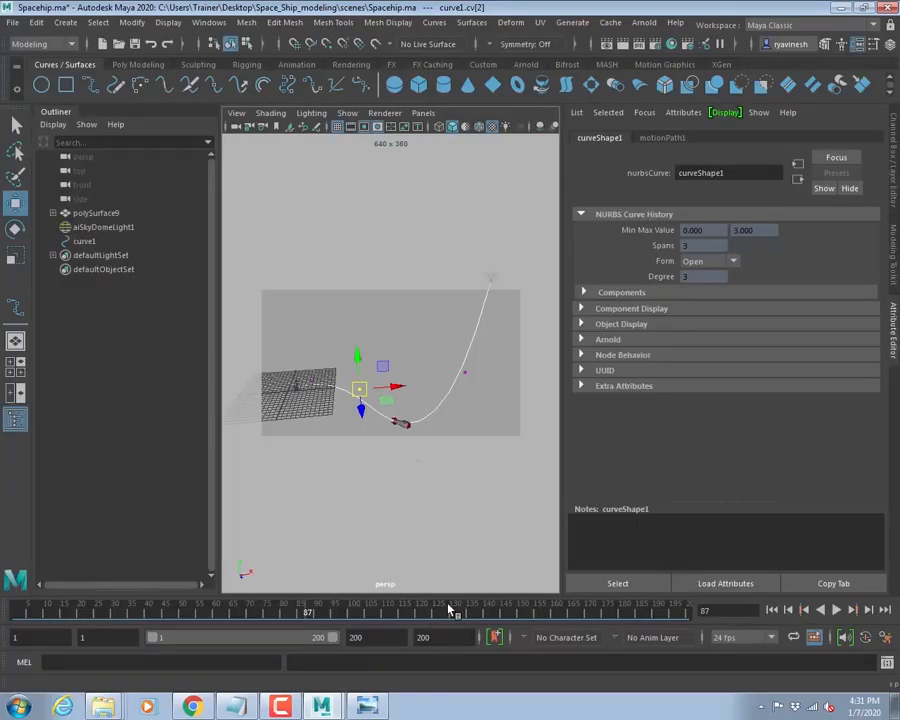
- Try the Play Every Frame, Free playback speed and preview the spaceship's flight with it
right_click(442, 607)
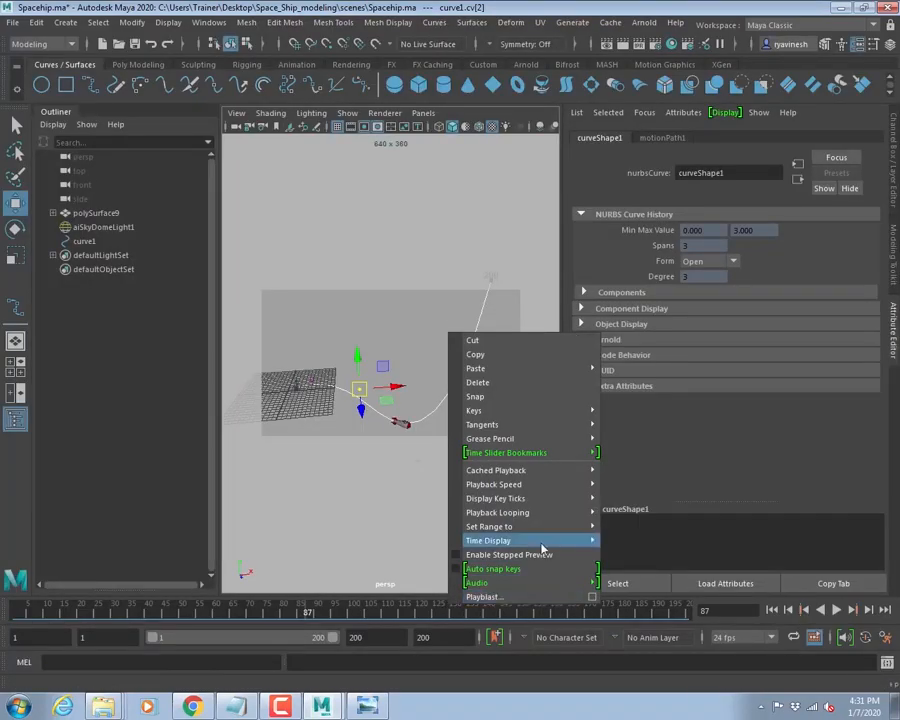
mouse_move(575, 484)
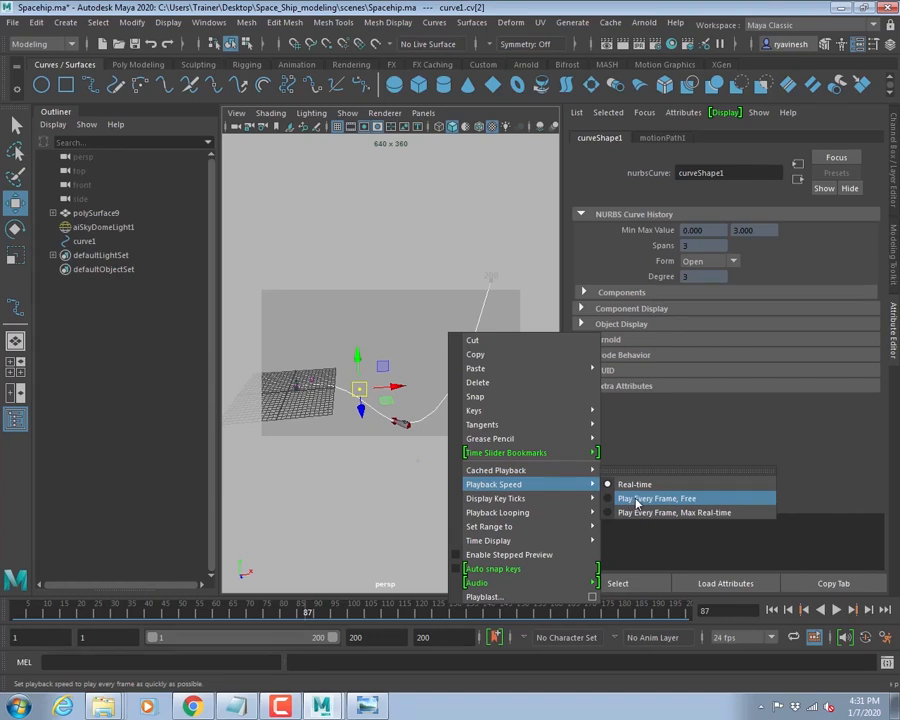
left_click(634, 502)
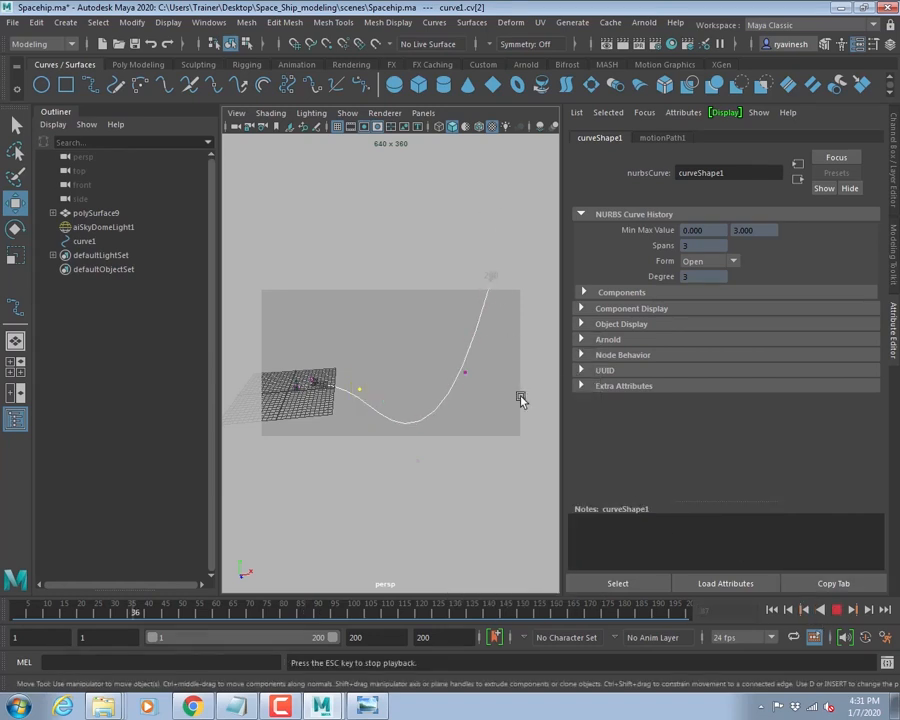
key("Escape")
- Set the playback speed to Real-time and replay the animation from the first frame
right_click(477, 609)
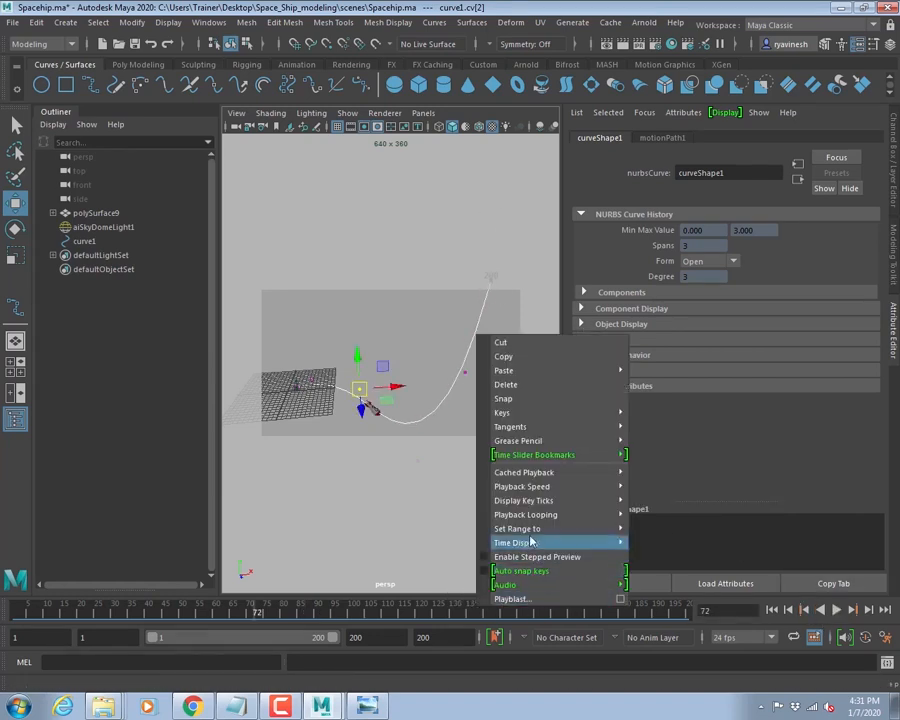
mouse_move(540, 492)
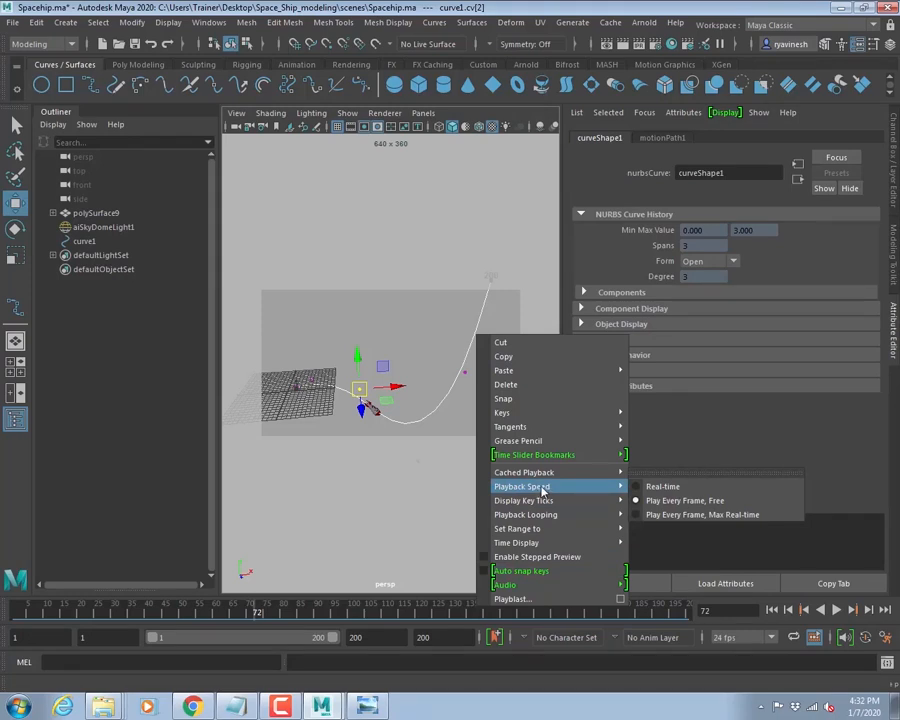
left_click(665, 488)
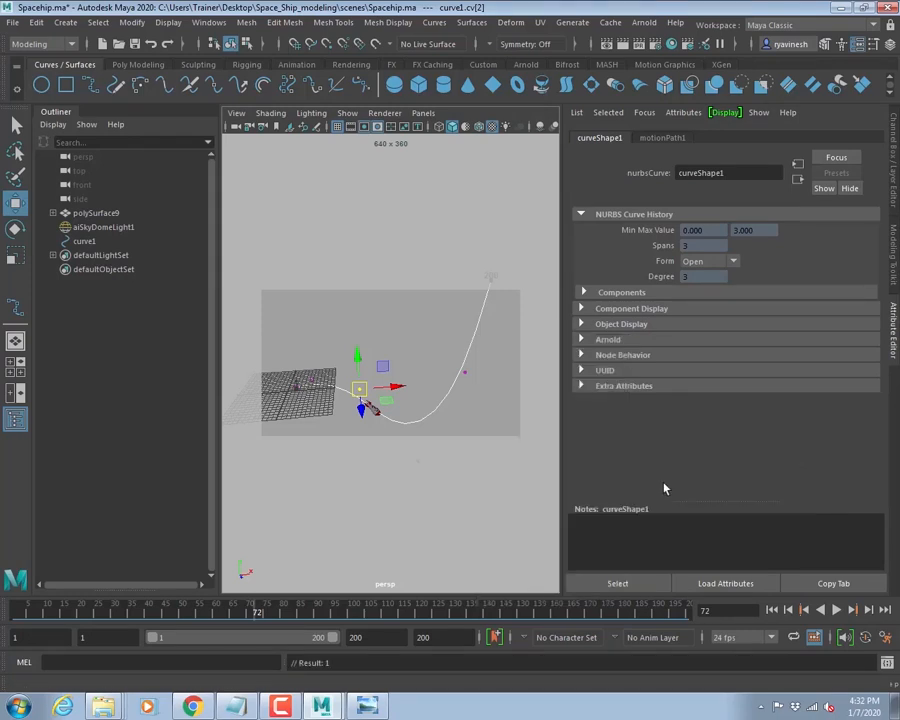
left_click(771, 609)
left_click(835, 611)
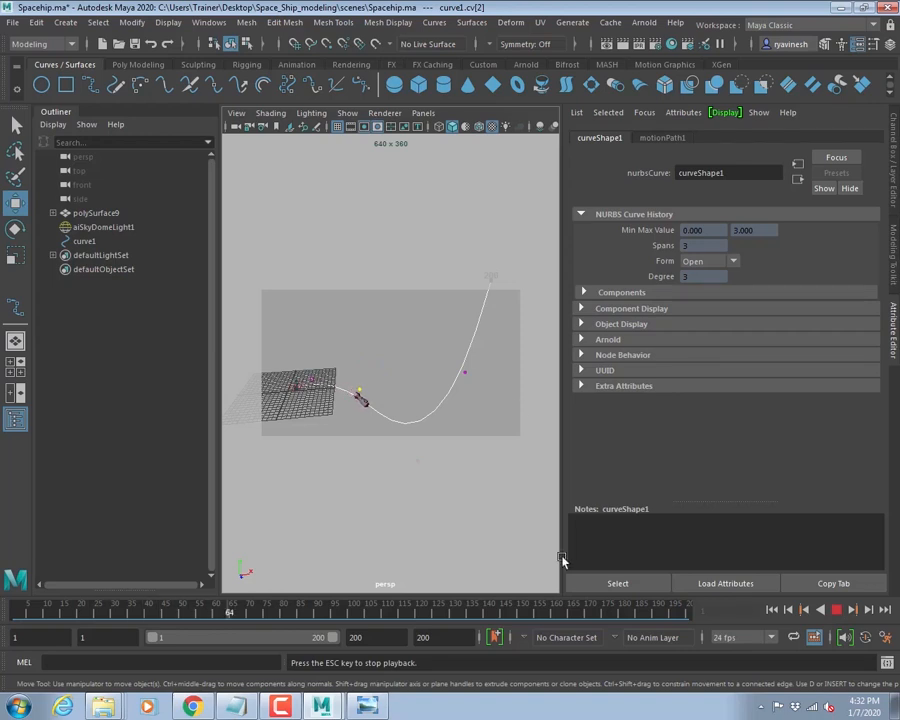
left_click(838, 612)
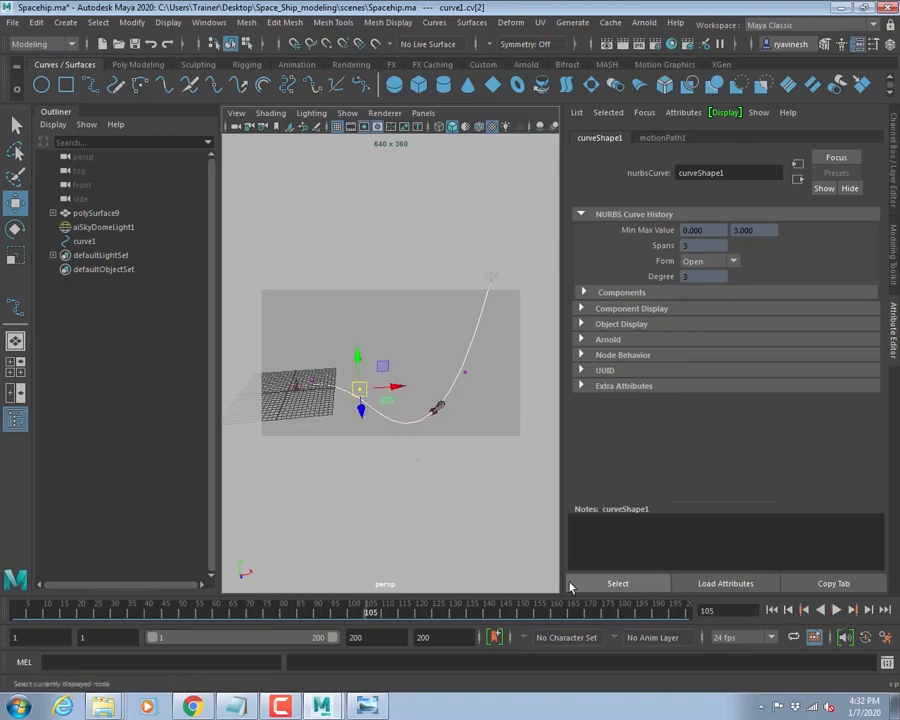
- Select the spaceship's motionPath1 node and show its U Value curve in the Graph Editor
left_click(430, 307)
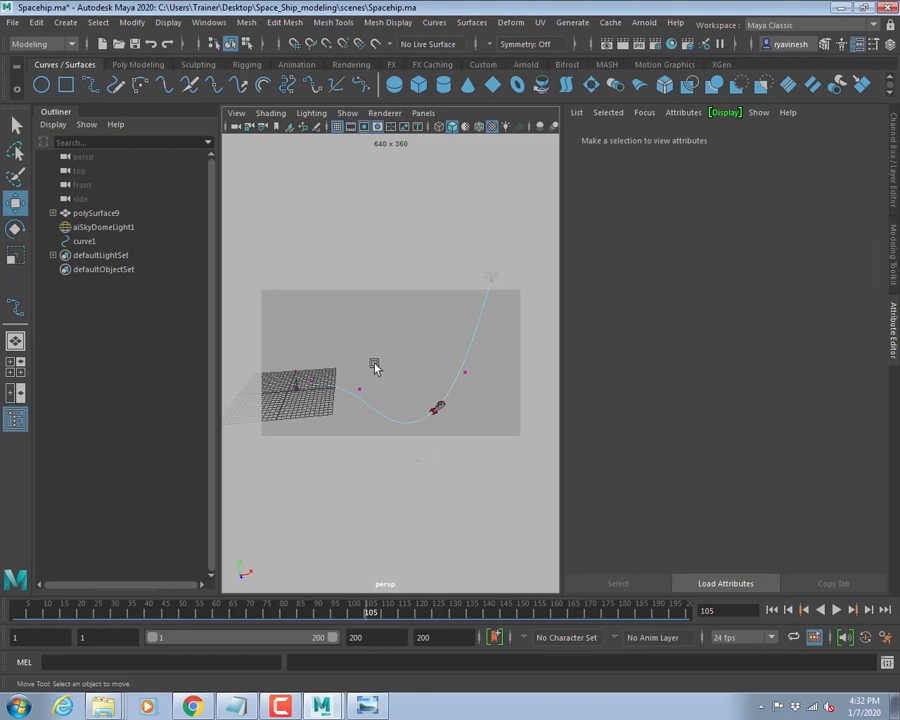
left_click(438, 410)
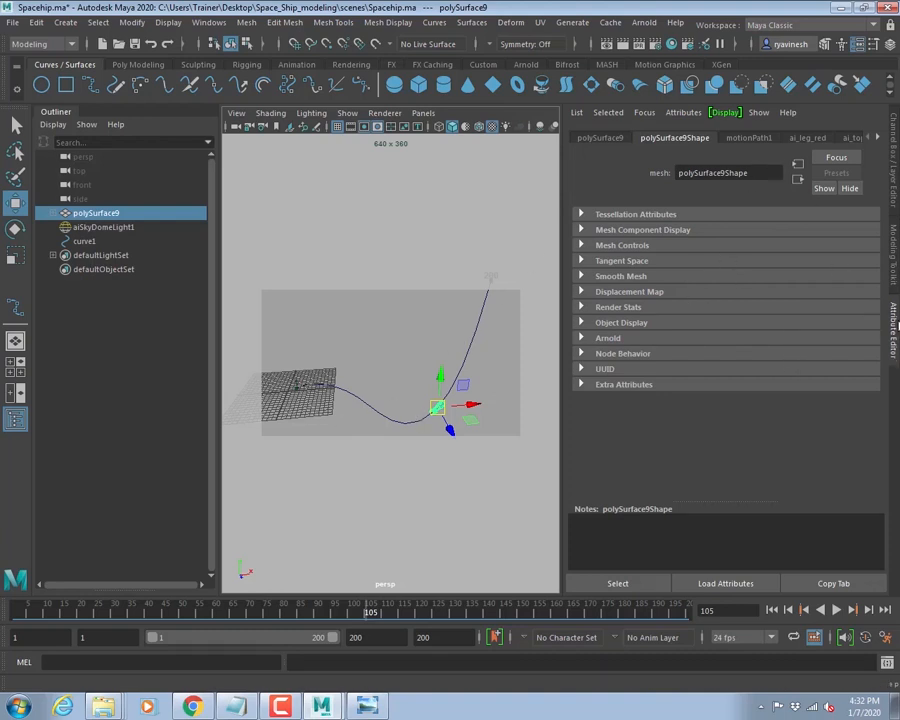
left_click(744, 138)
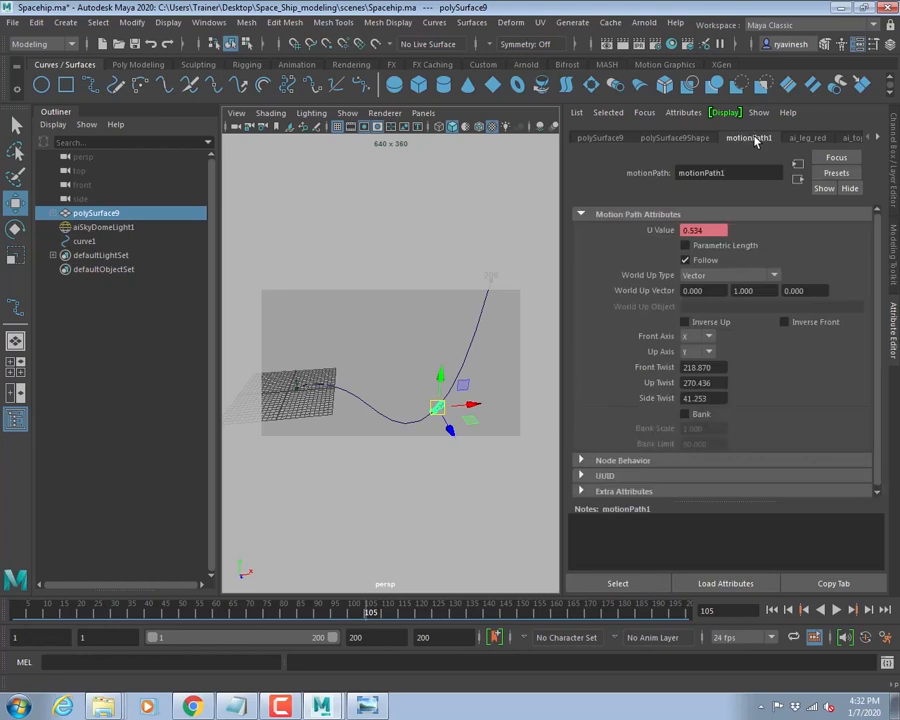
left_click(620, 584)
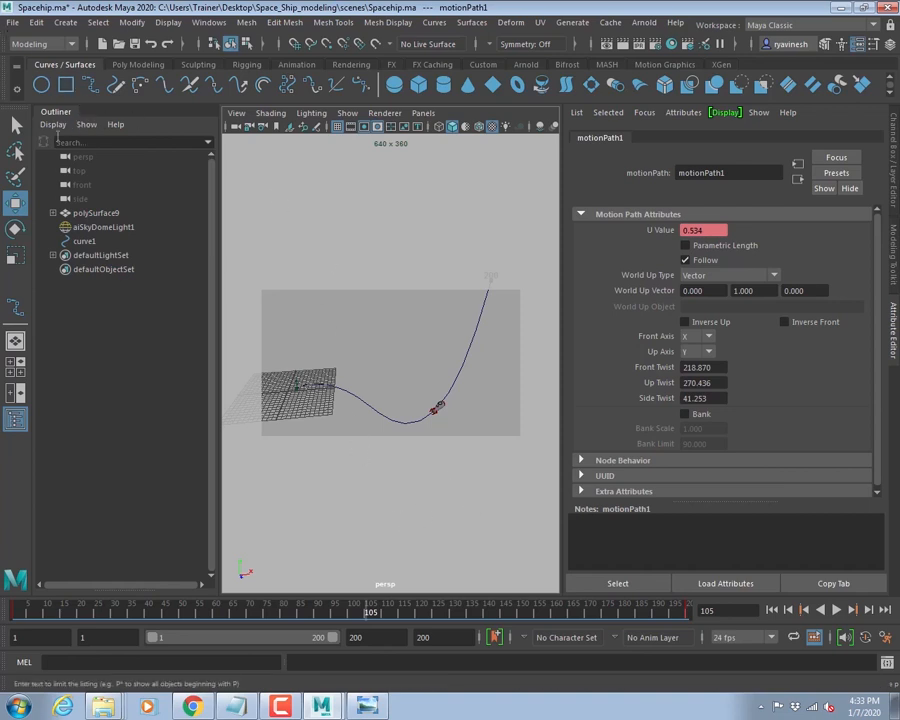
left_click(174, 24)
mouse_move(208, 24)
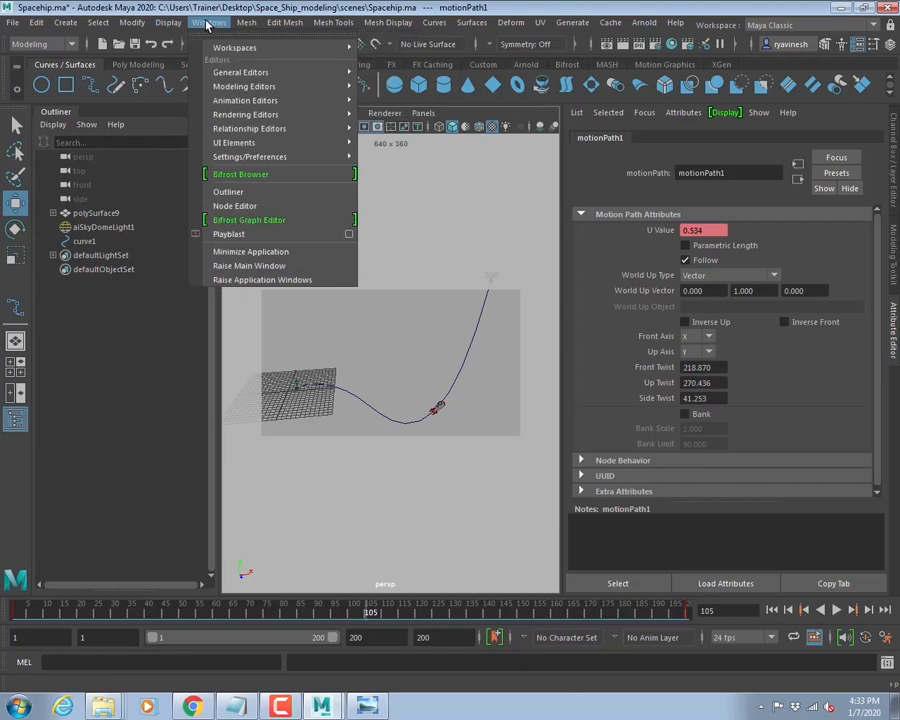
mouse_move(256, 101)
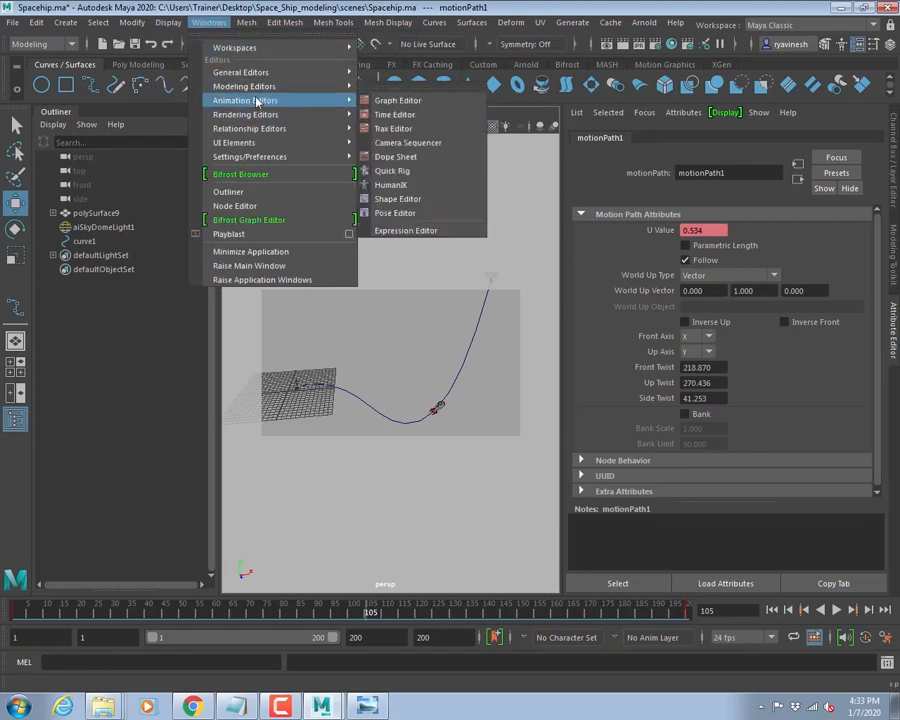
left_click(398, 101)
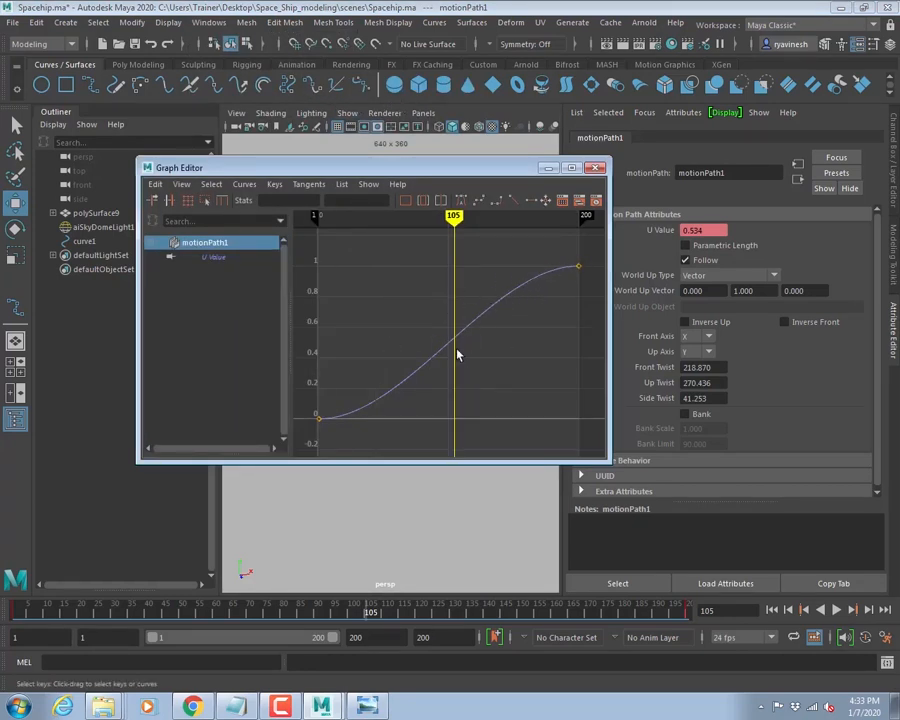
- Select the whole U Value curve of motionPath1, apply linear tangents for a constant flight speed, and close the Graph Editor
left_click(320, 416)
left_click_drag(564, 250, 596, 286)
left_click_drag(542, 244, 589, 303)
scroll(498, 333, "down", 4)
key("a")
middle_click_drag(564, 310, 512, 341, "alt")
left_click_drag(458, 266, 588, 335, "ctrl+alt")
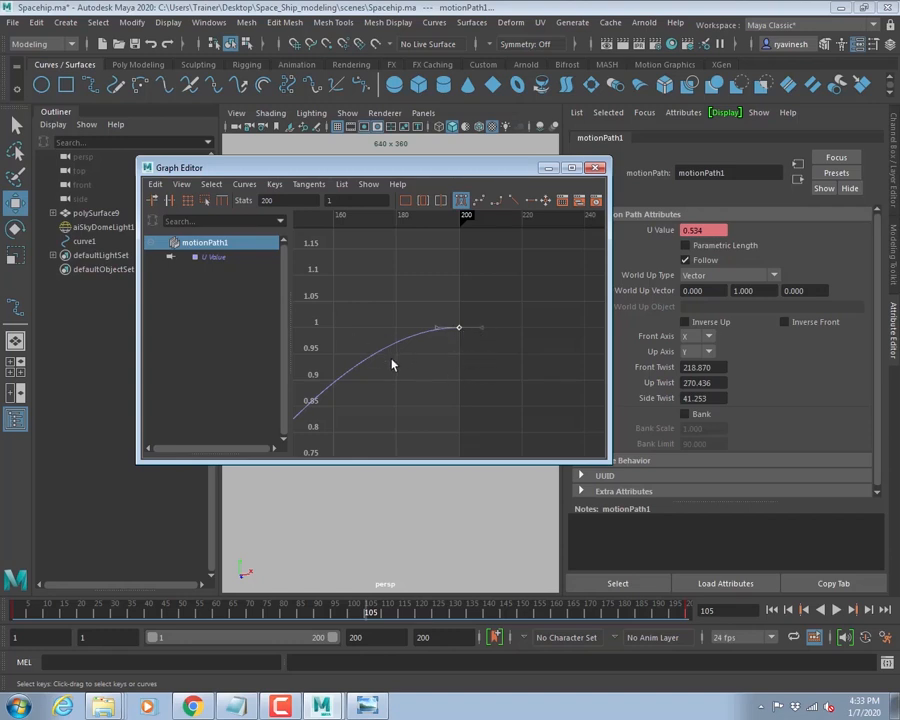
left_click(366, 352)
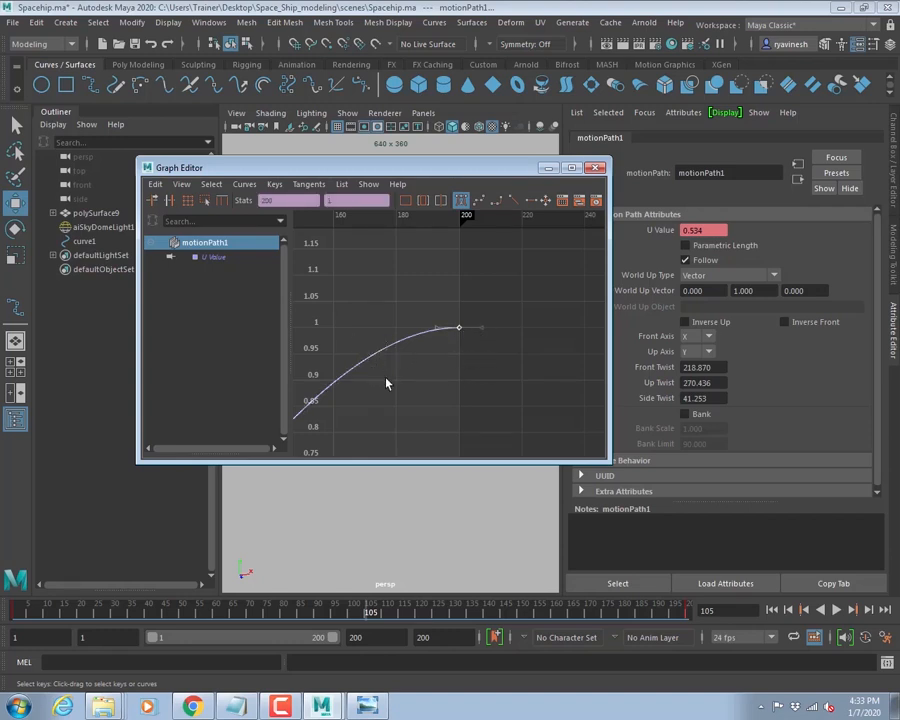
left_click(514, 205)
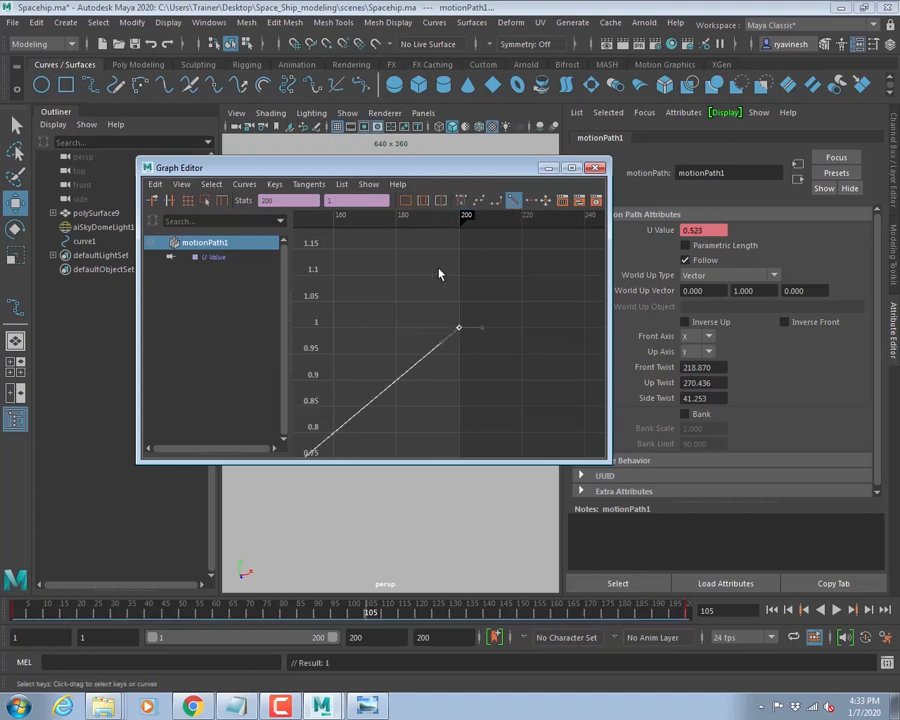
left_click(420, 295)
key("a")
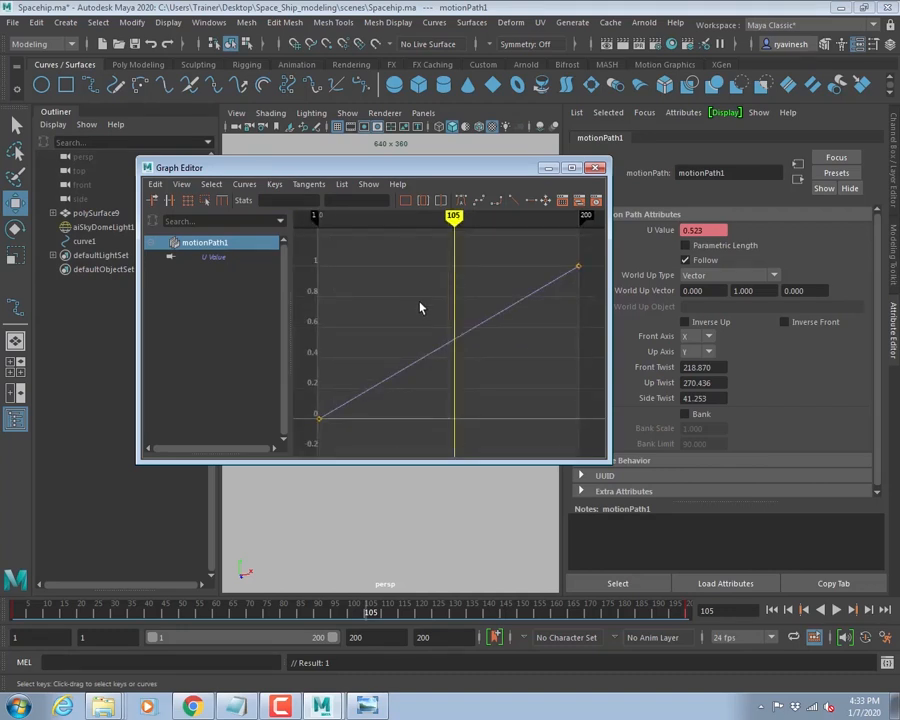
left_click_drag(473, 306, 509, 341)
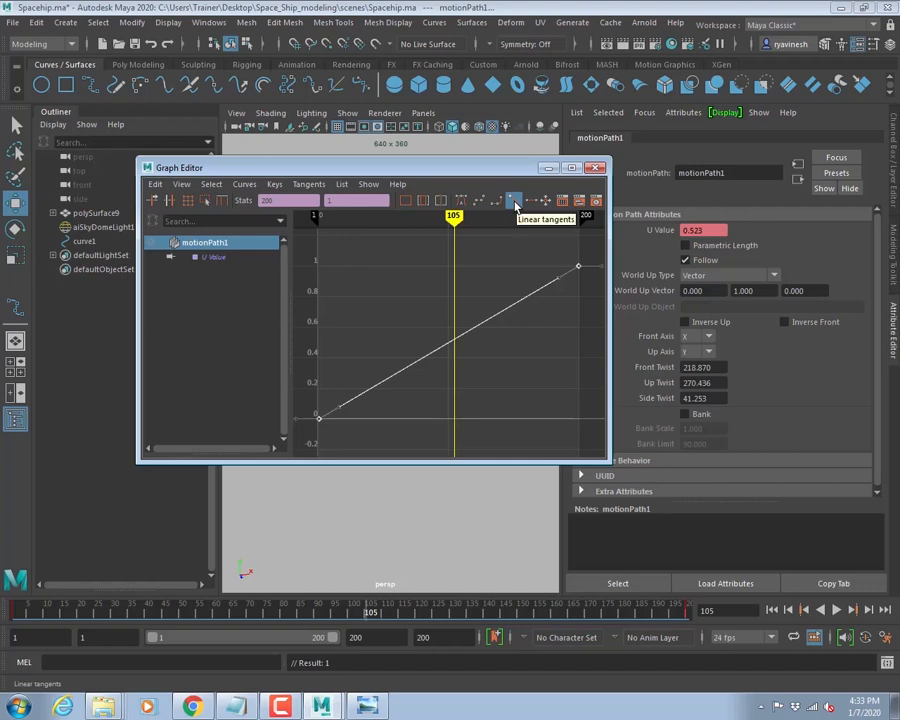
left_click(596, 167)
- Play the animation from the first frame to check the spaceship's speed along the path
left_click(773, 610)
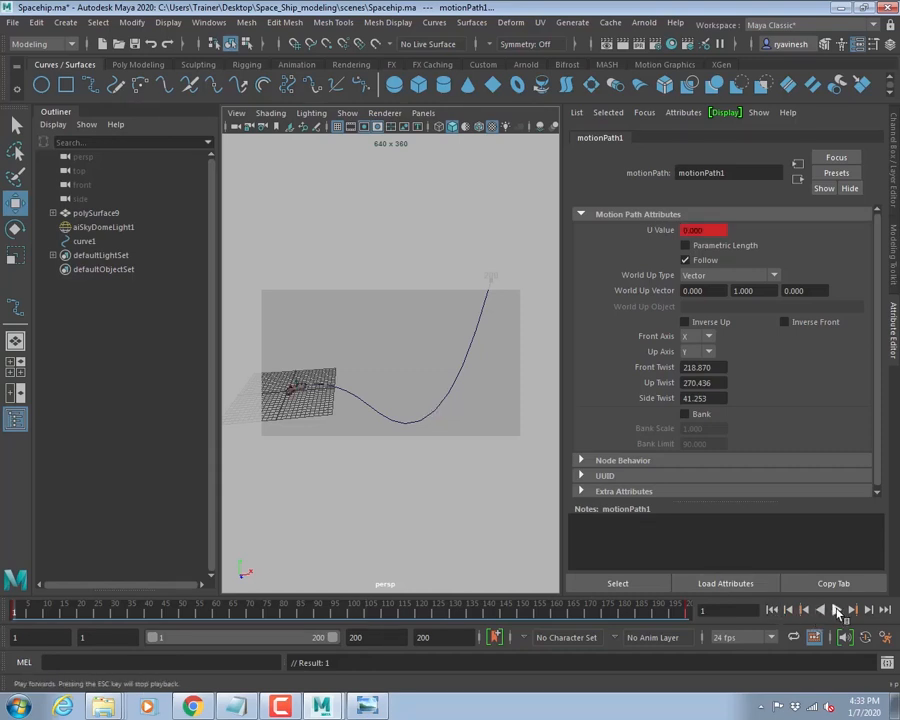
left_click(837, 610)
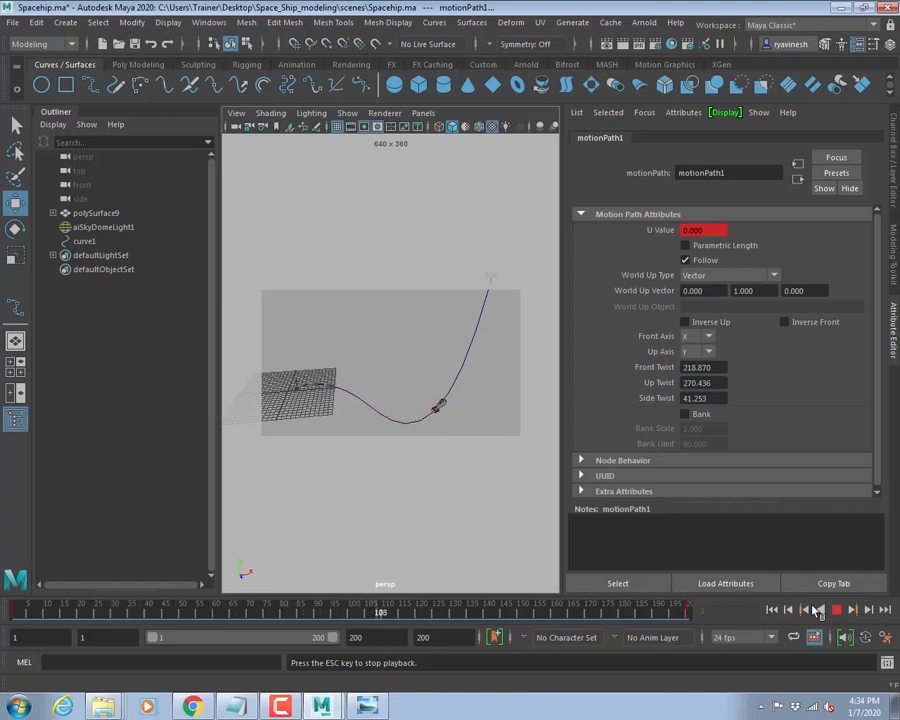
key("Escape")
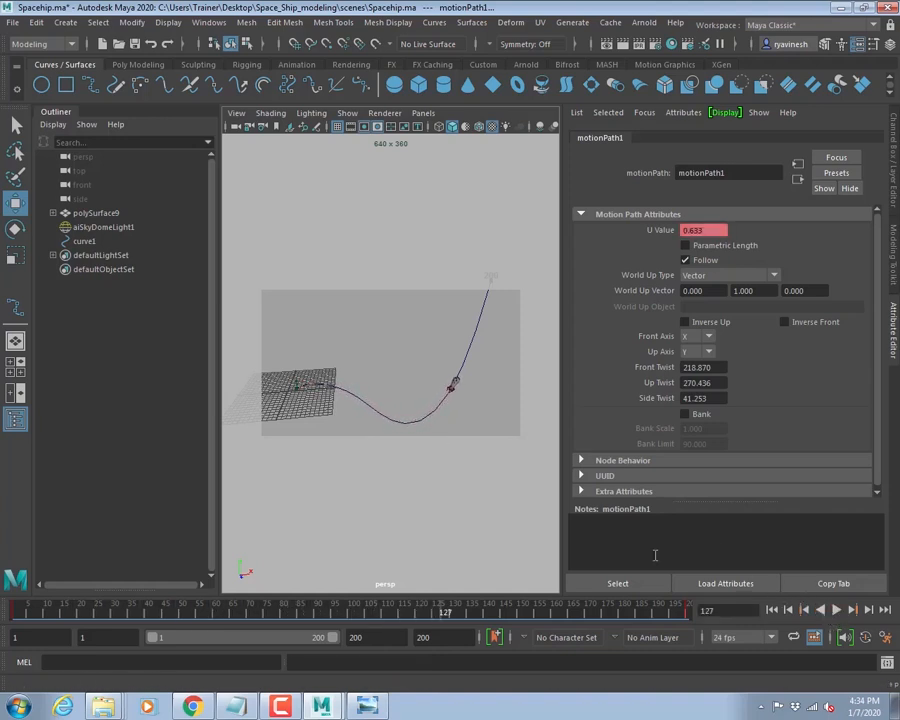
- Select the spaceship and show its motion path animation curve in the Graph Editor
left_click(455, 390)
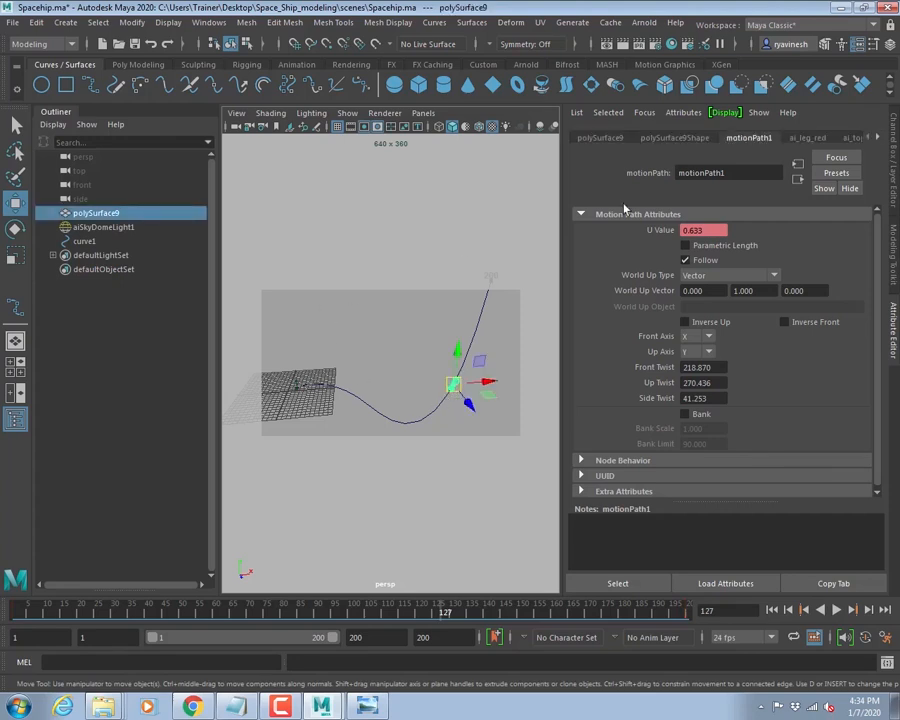
left_click(896, 325)
left_click(896, 323)
left_click(209, 22)
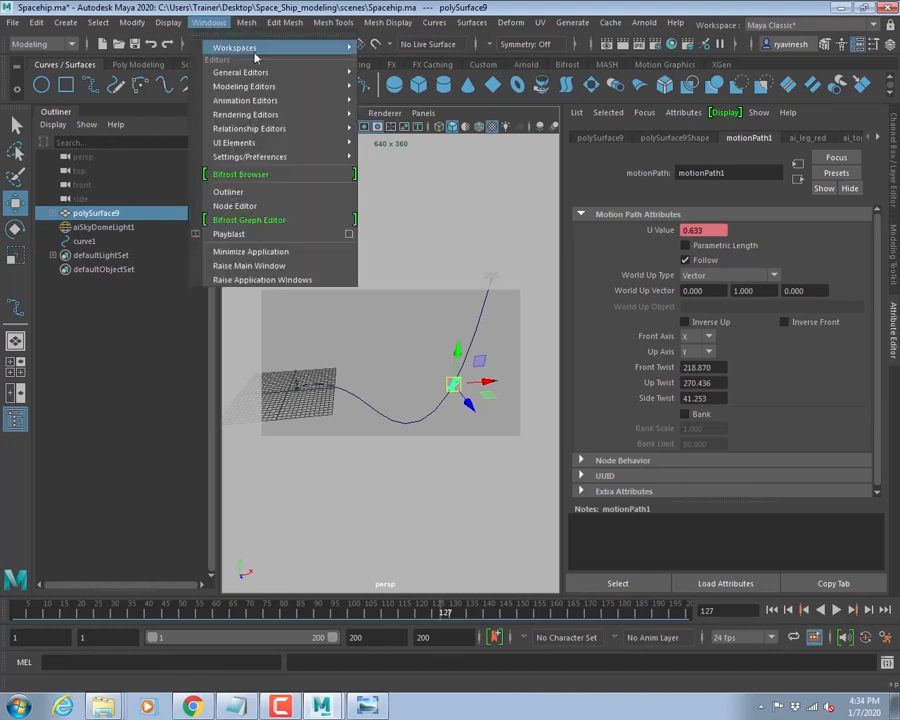
mouse_move(290, 100)
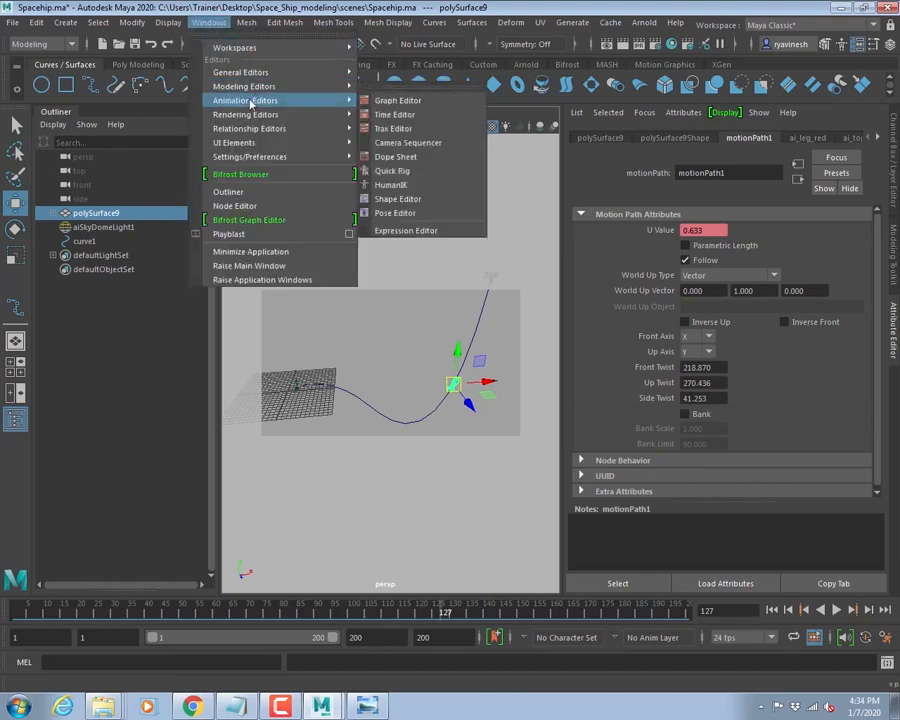
left_click(417, 102)
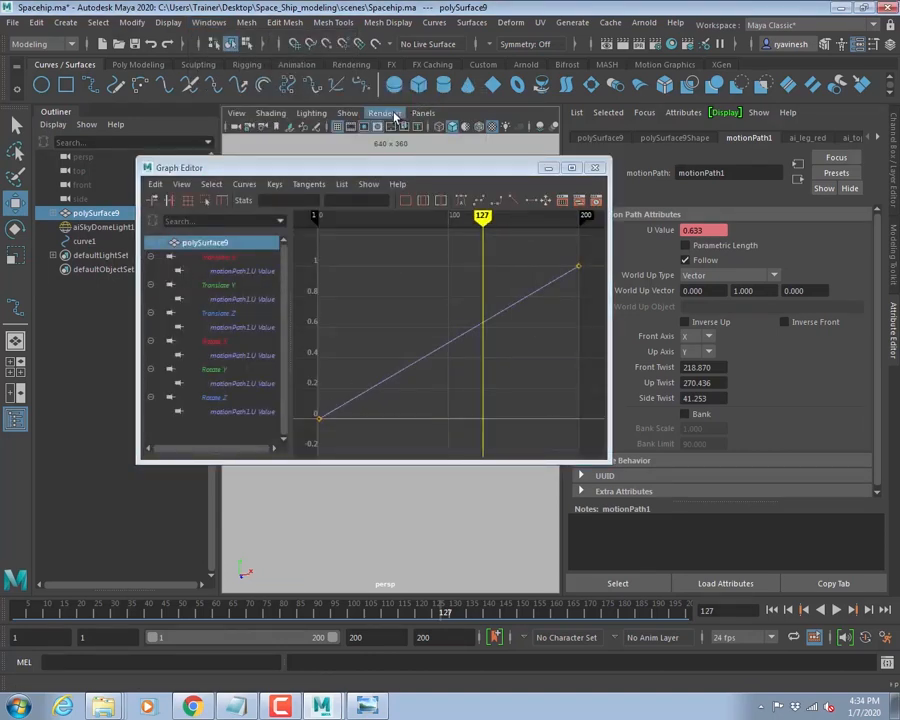
- Apply linear tangents to the spaceship's motion path curve, close the Graph Editor, and play back the animation with nothing selected
left_click_drag(400, 334, 437, 384)
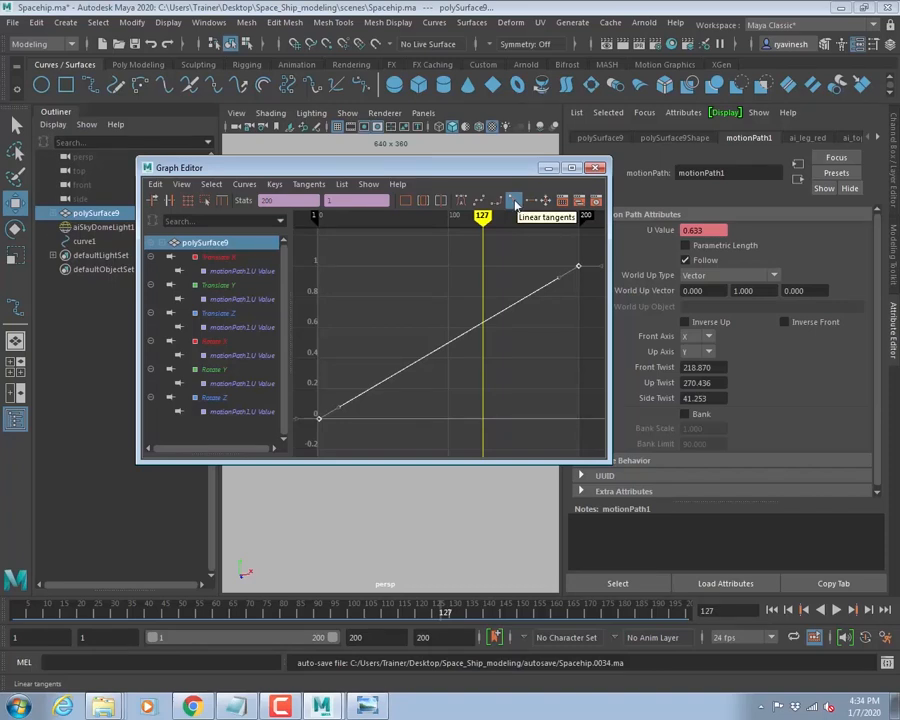
left_click(514, 201)
left_click(597, 170)
left_click(367, 283)
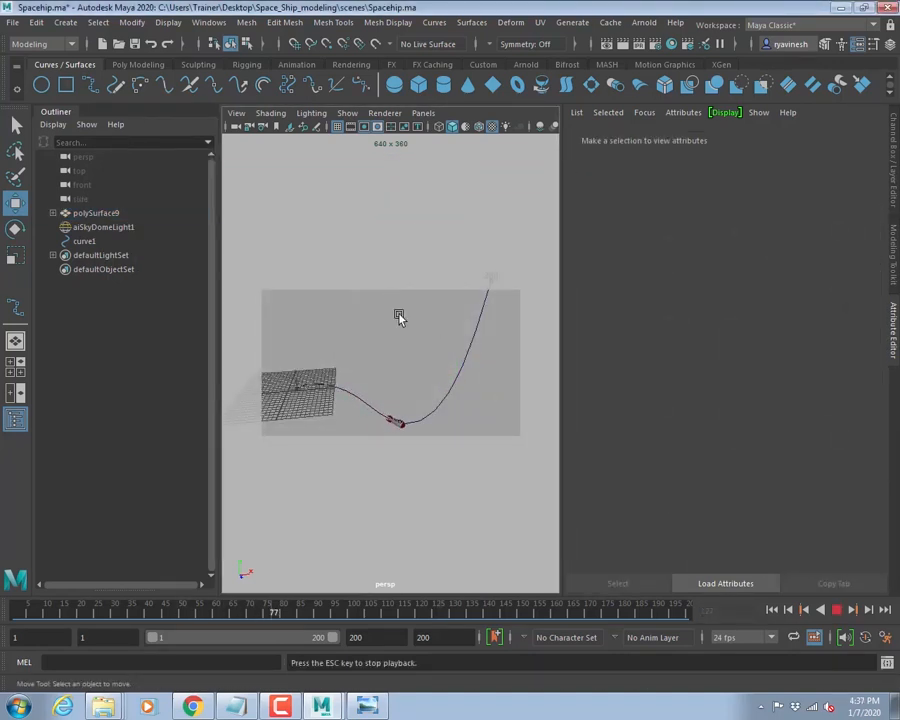
left_click(836, 610)
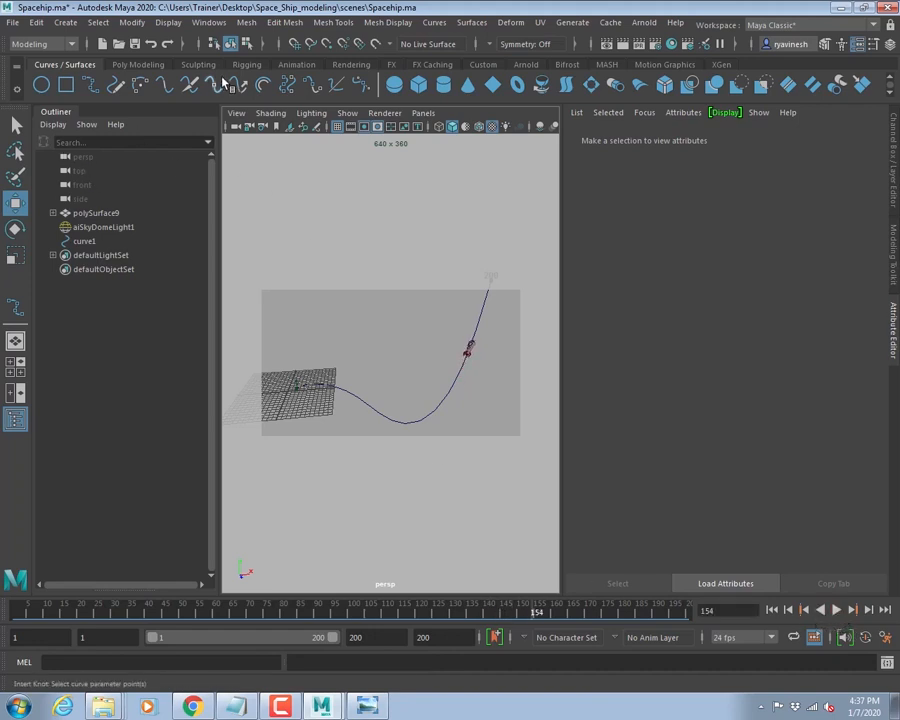
- Switch the Graph Editor UI to Classic in the animation preferences and save the preferences
left_click(208, 23)
mouse_move(281, 157)
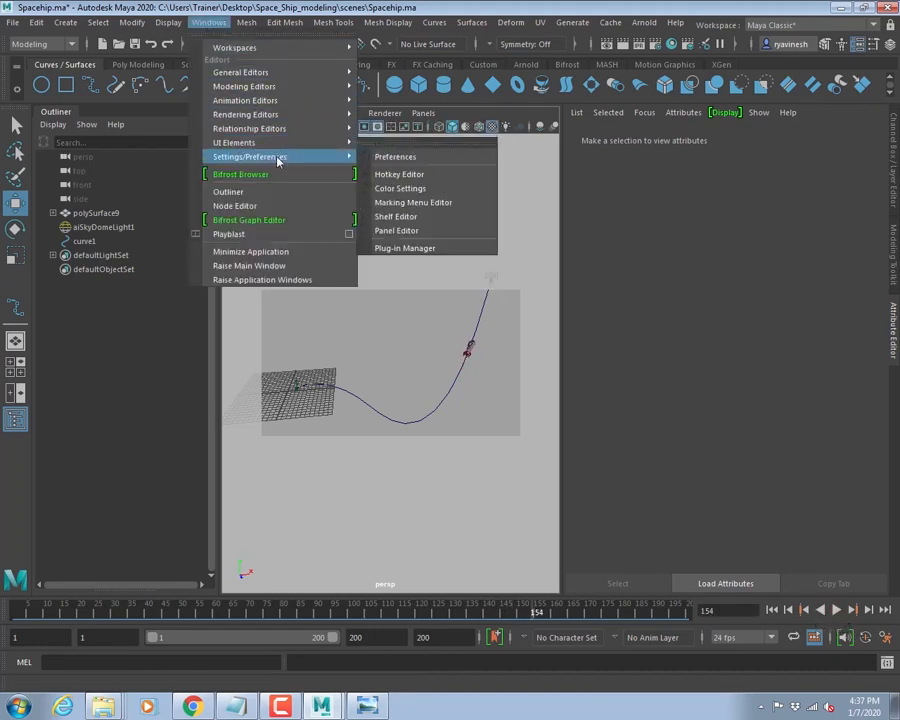
left_click(400, 158)
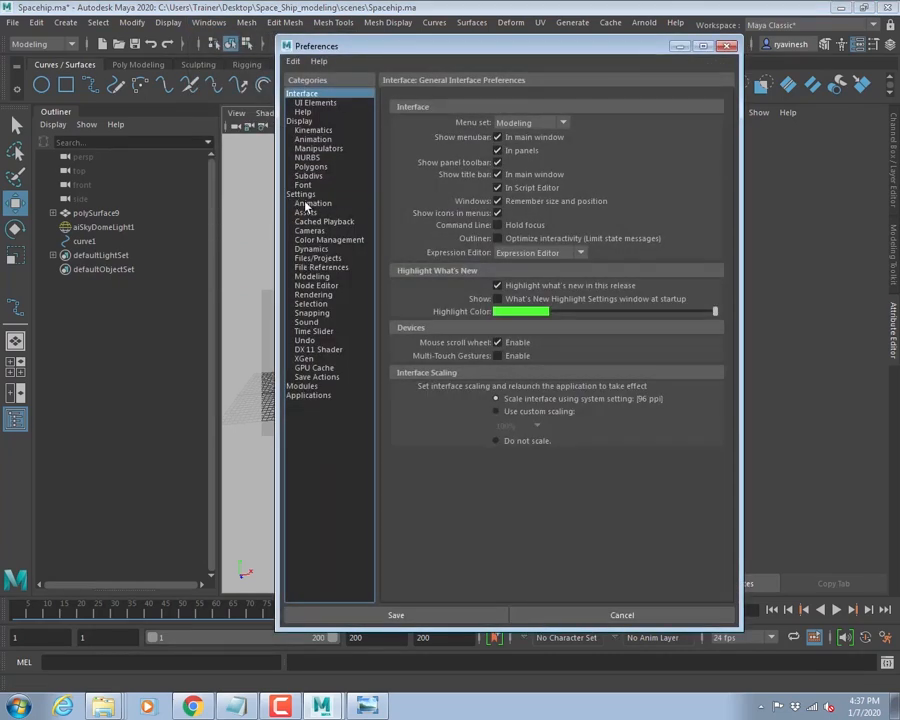
left_click(309, 204)
scroll(422, 375, "down", 2)
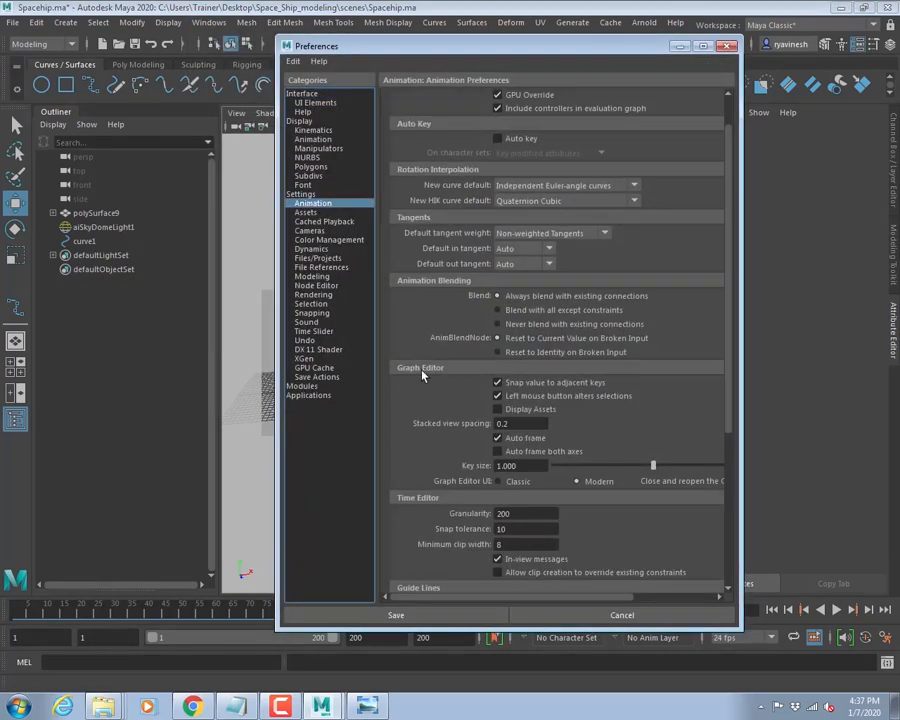
left_click(495, 484)
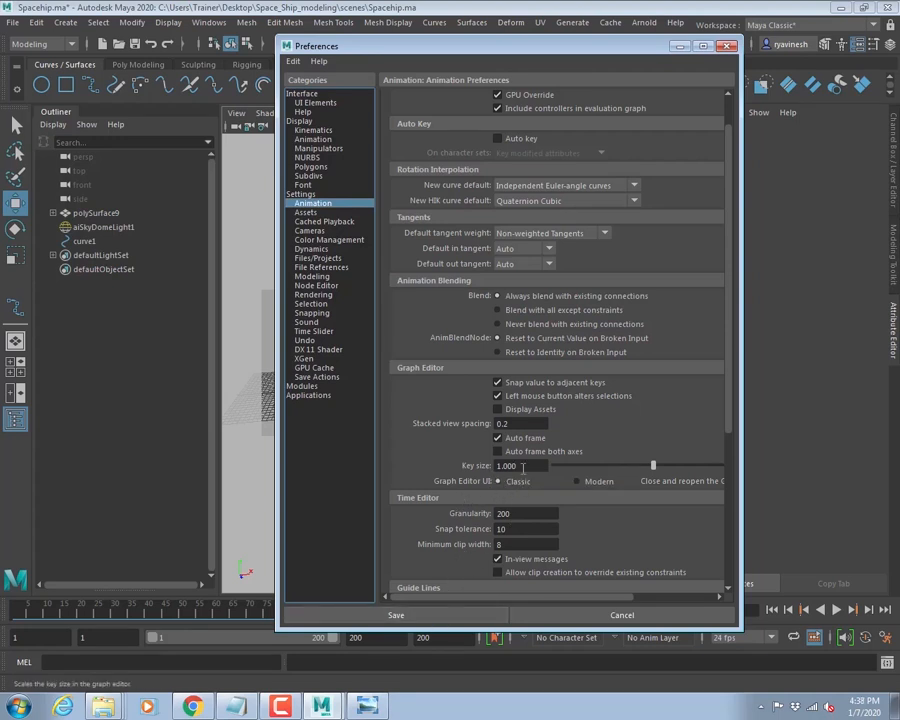
left_click(405, 615)
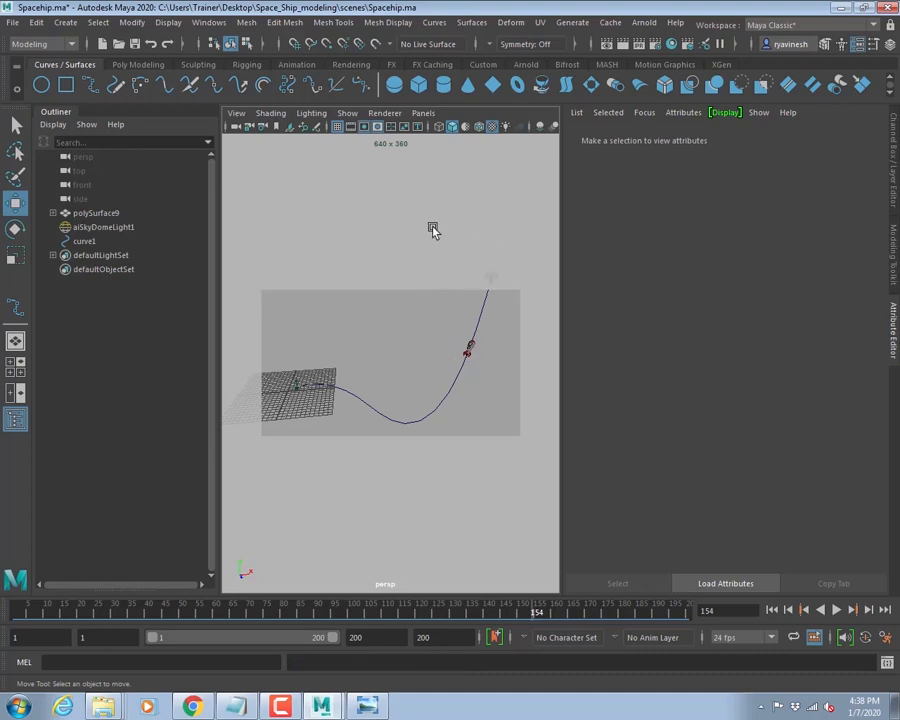
- Turn off the resolution gate, hide the Attribute Editor, and return the animation to the first frame
left_click(365, 128)
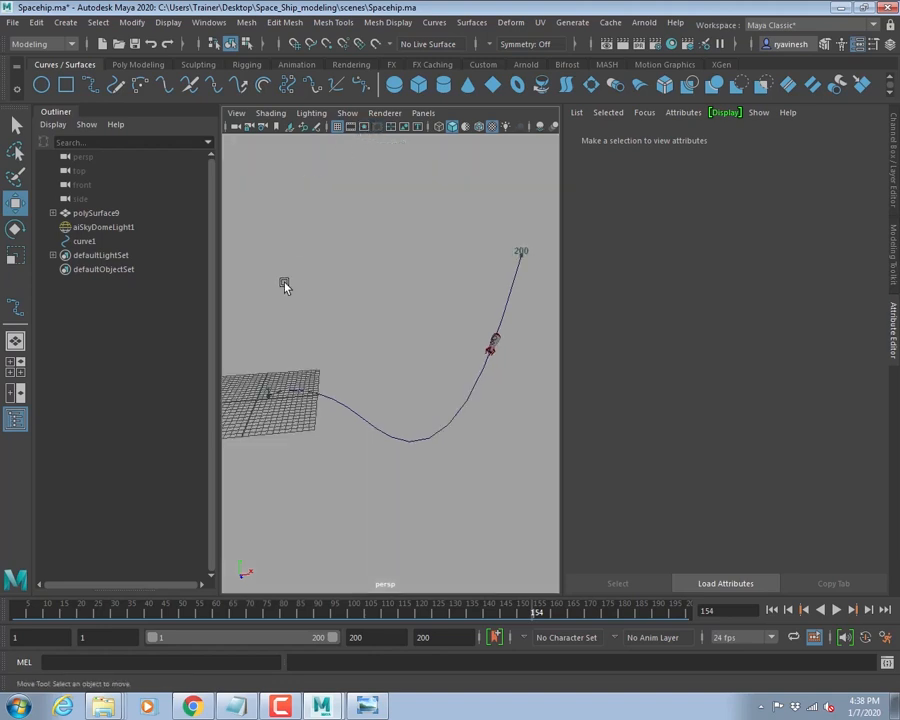
left_click(893, 318)
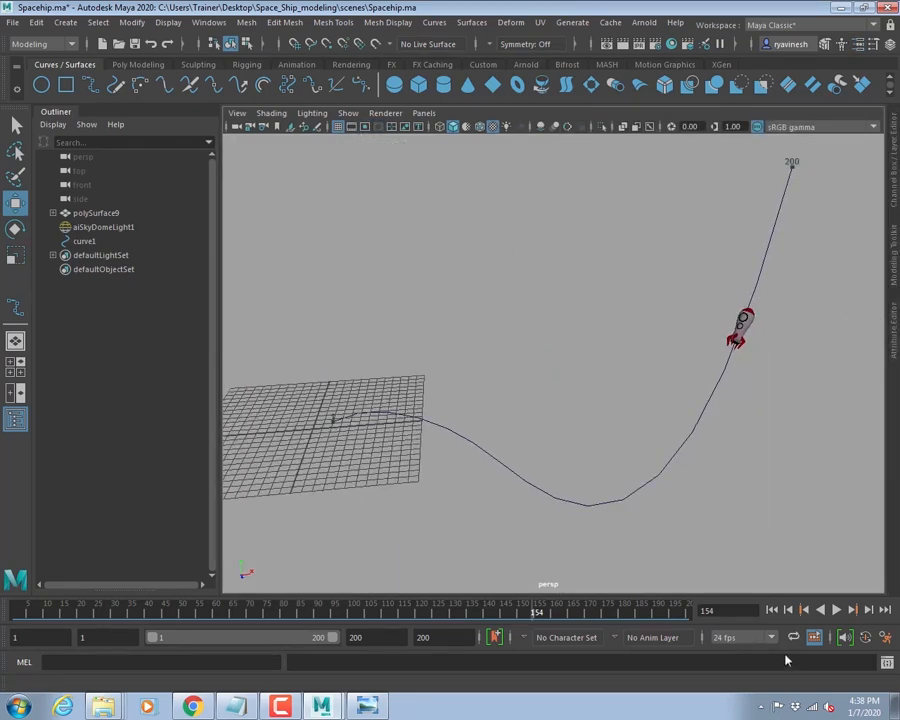
left_click(771, 609)
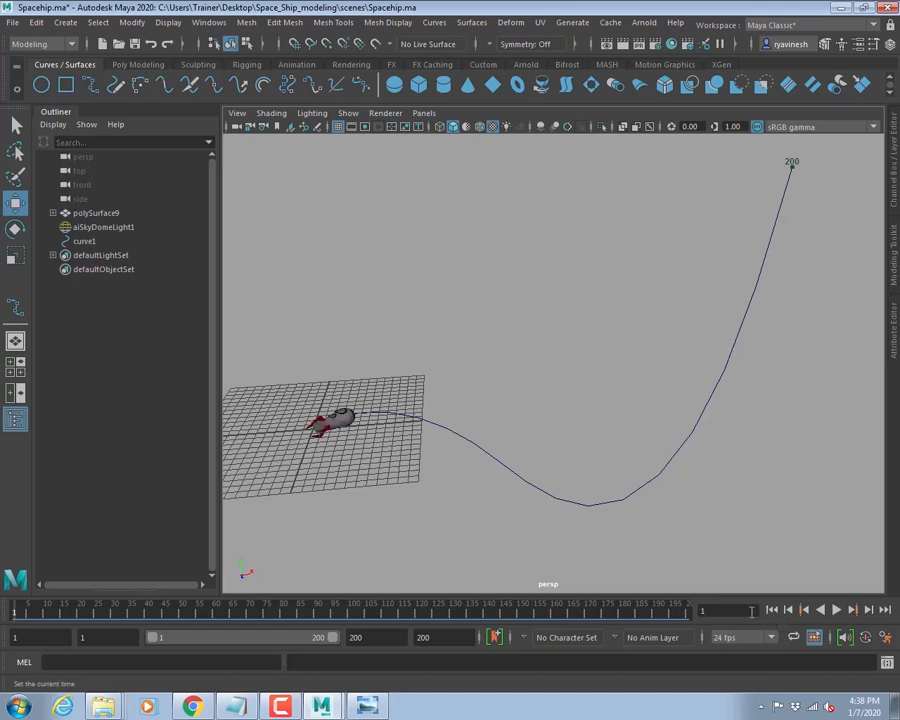
- Create a basic camera and look through camera1 in the viewport
left_click(66, 23)
mouse_move(129, 115)
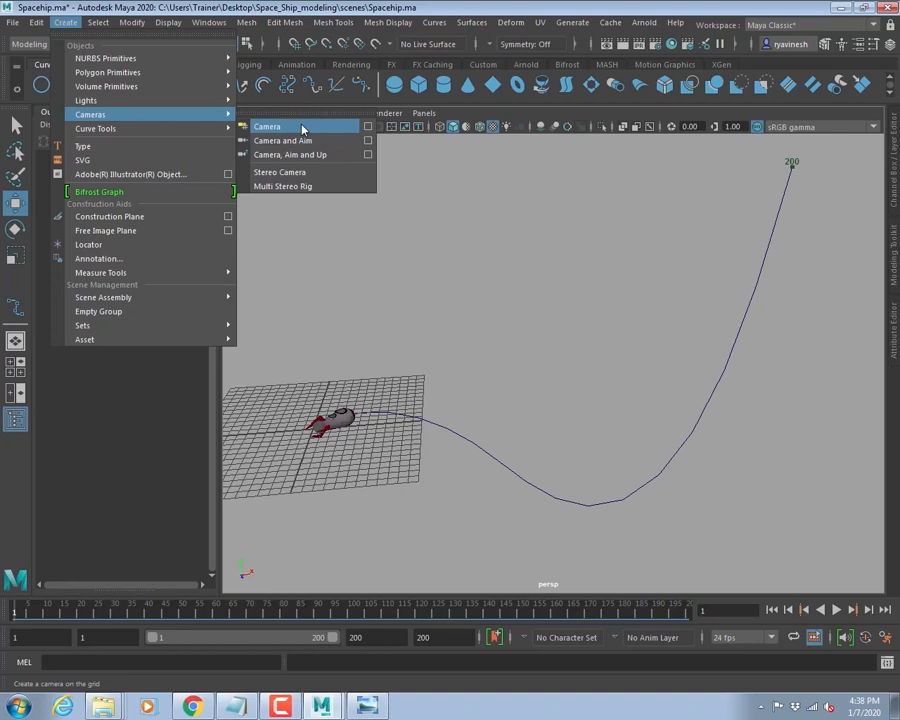
left_click(267, 127)
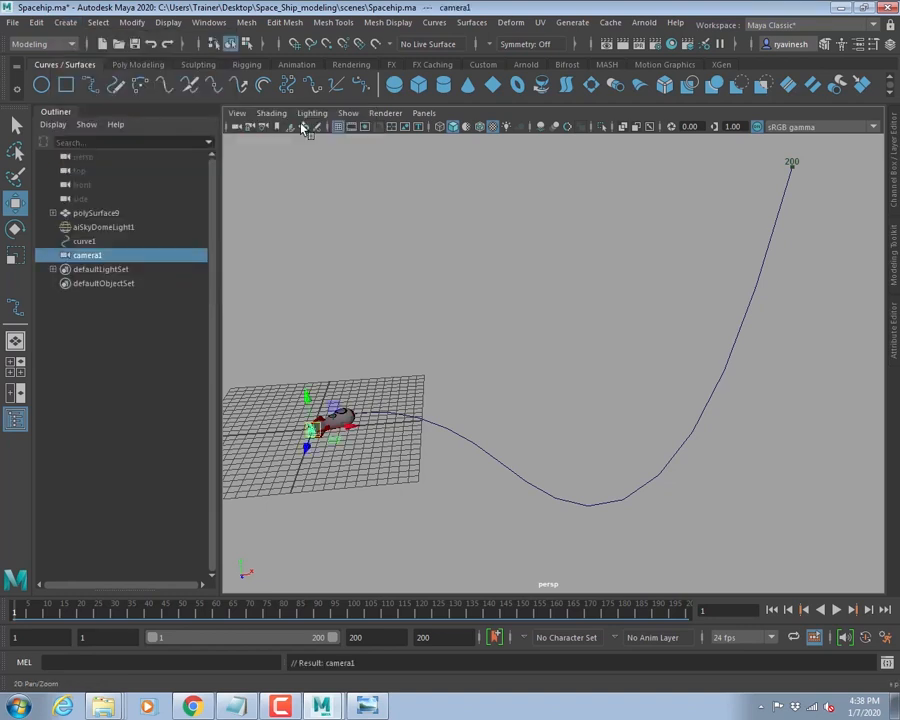
left_click(424, 113)
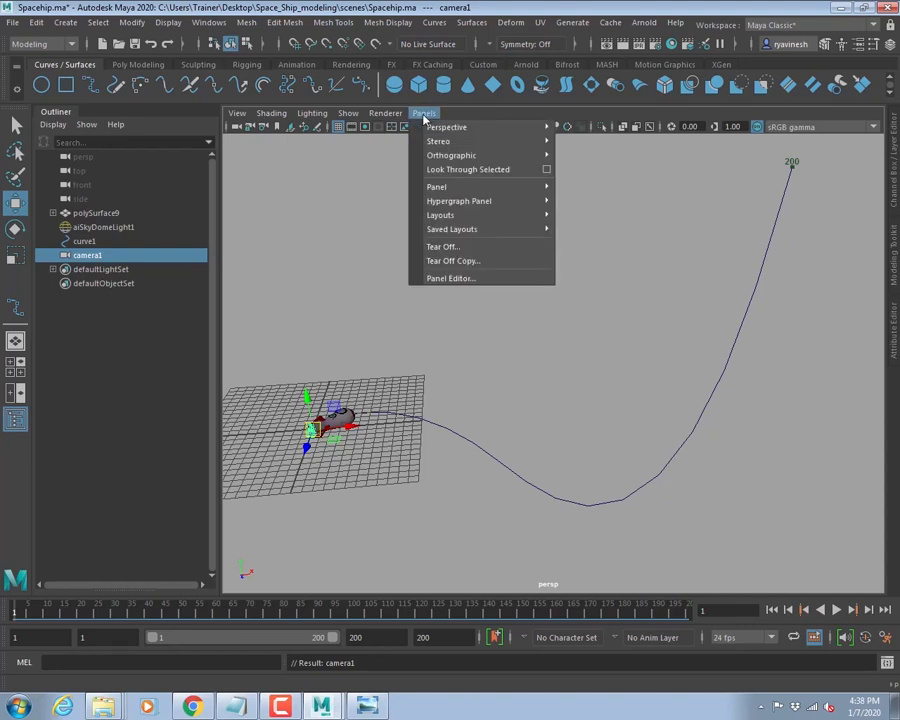
mouse_move(465, 127)
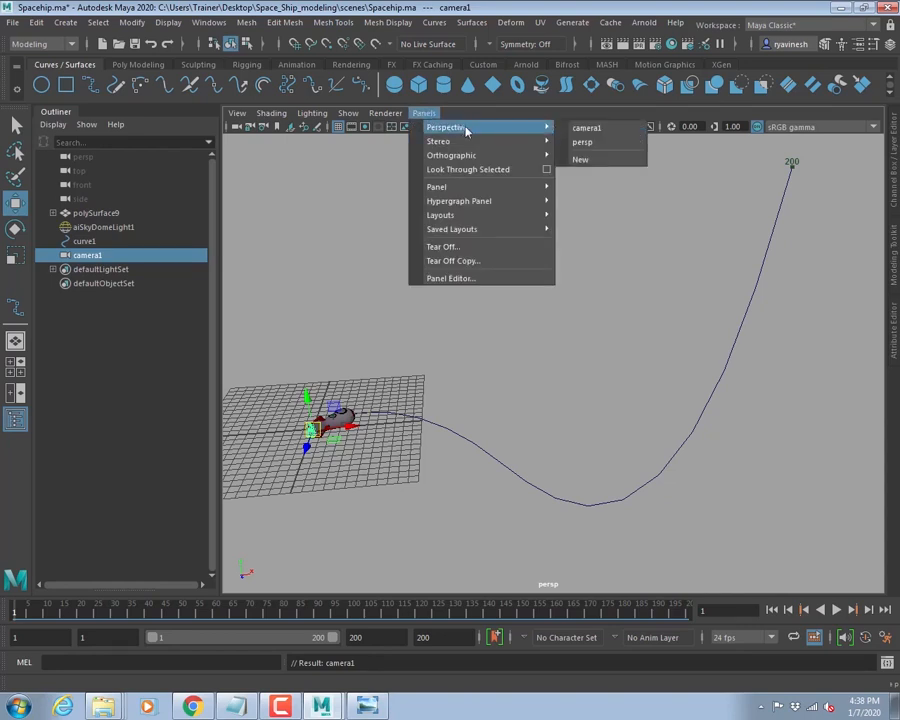
left_click(585, 129)
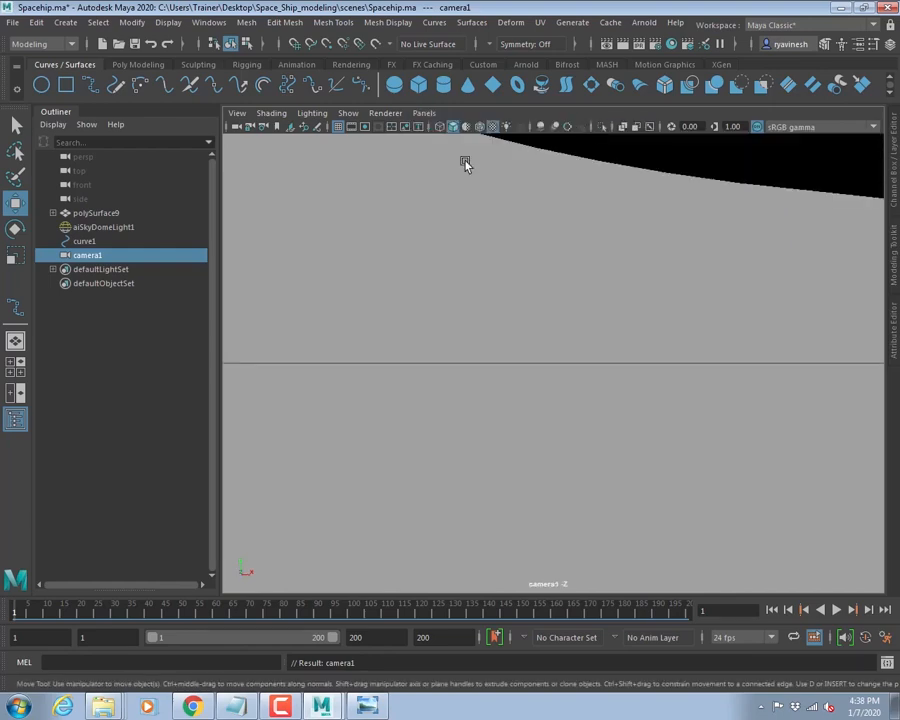
- Position camera1 to view the spaceship from behind and above, with the start of its path ahead
right_click_drag(624, 330, 561, 340, "alt")
left_click_drag(561, 340, 645, 432, "alt")
right_click_drag(645, 432, 544, 402, "alt")
middle_click_drag(555, 420, 563, 402, "alt")
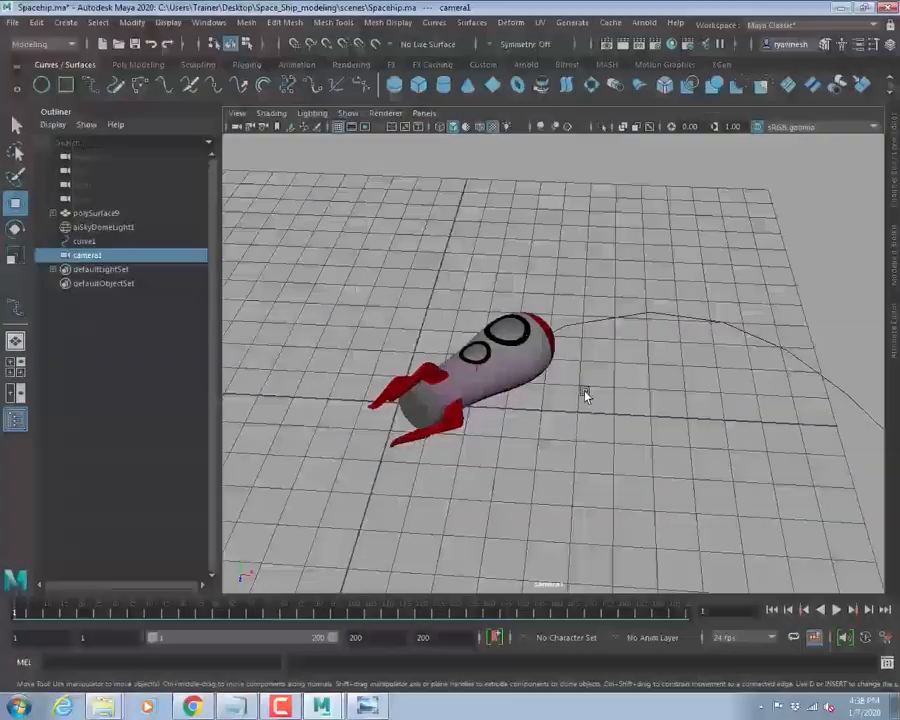
left_click_drag(585, 392, 574, 399, "alt")
middle_click_drag(575, 400, 572, 392, "alt")
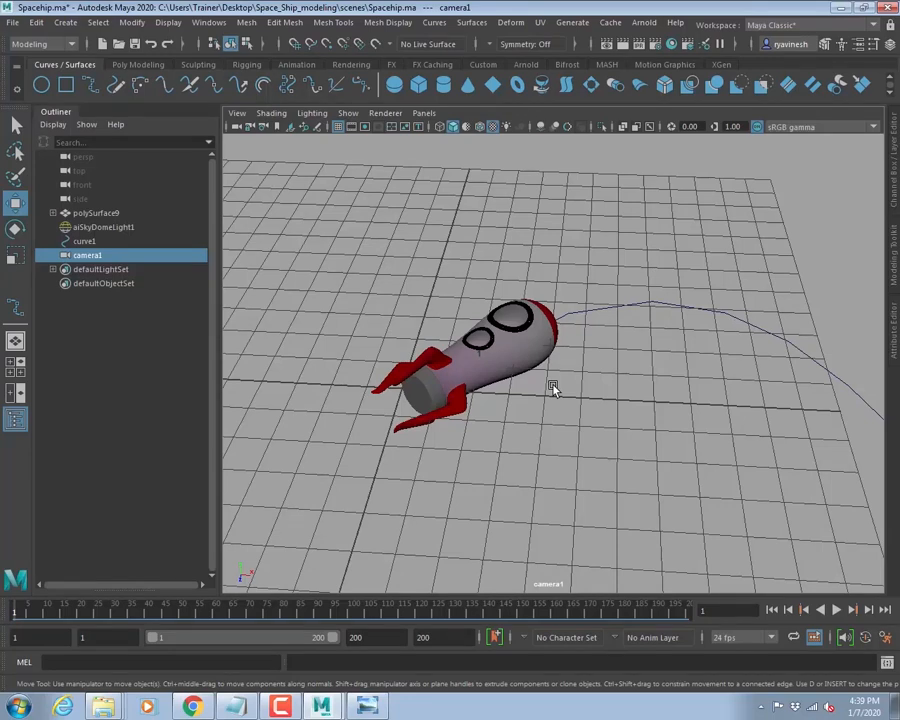
- Show the resolution gate in the camera view, then delete camera1 from the scene
left_click(366, 128)
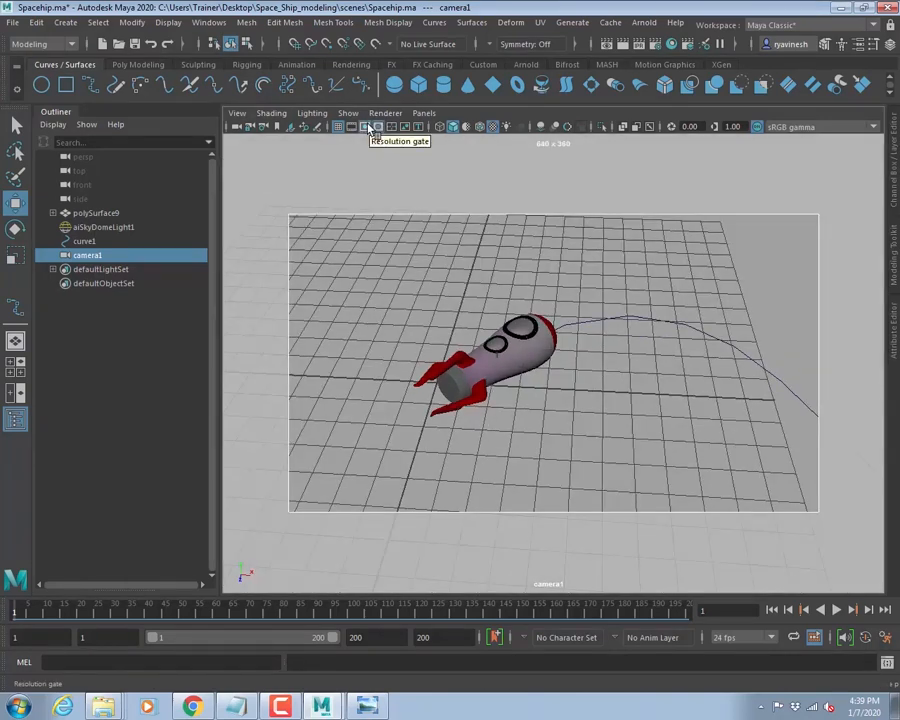
left_click(623, 255)
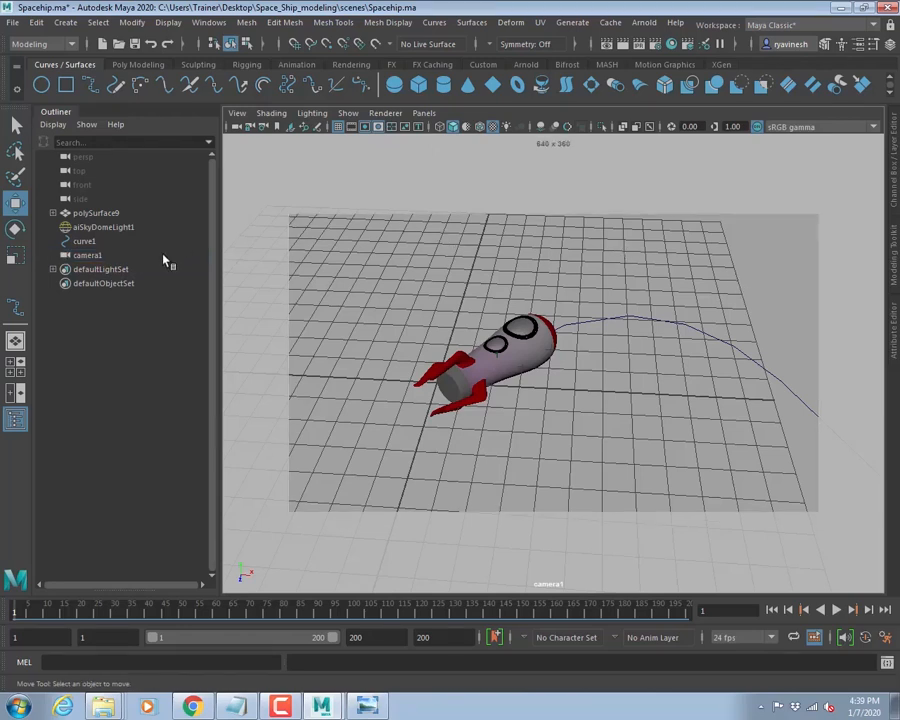
left_click(86, 256)
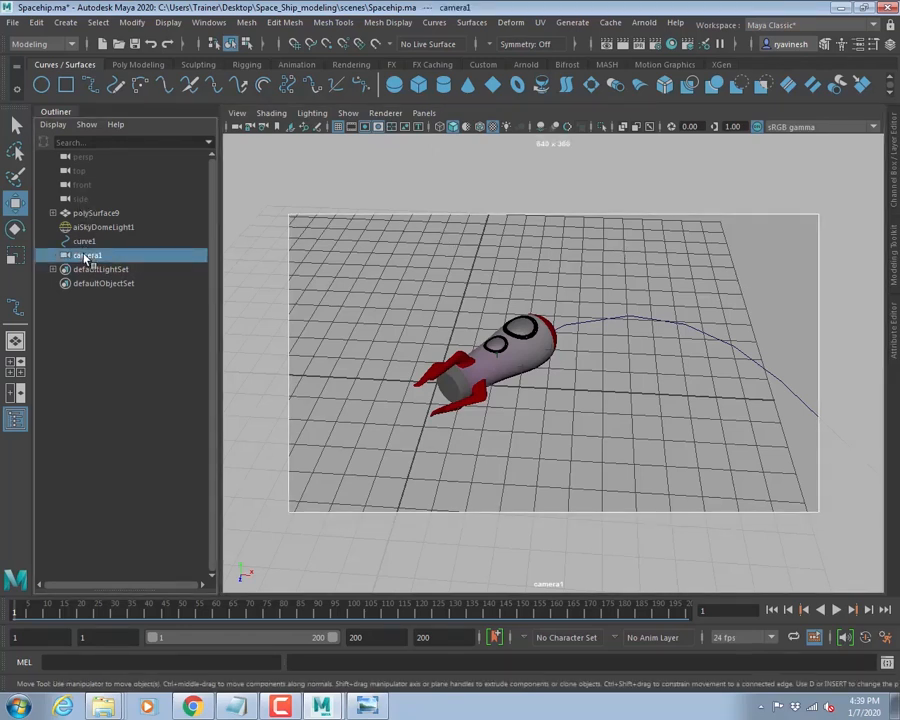
key("Delete")
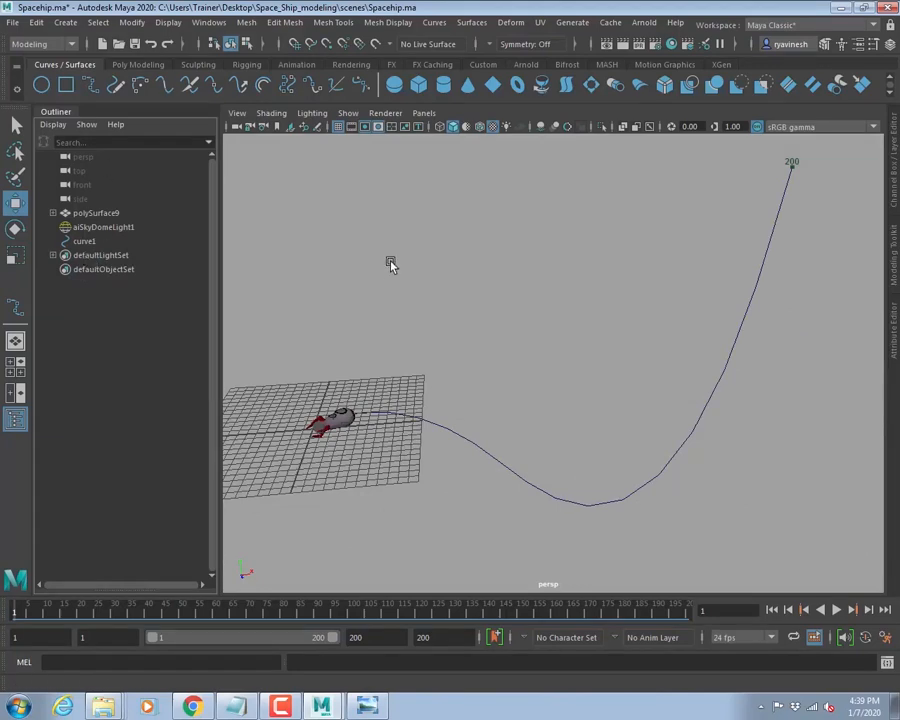
- Create a replacement basic camera, look through it, and aim it at the spaceship from behind and above
left_click(65, 22)
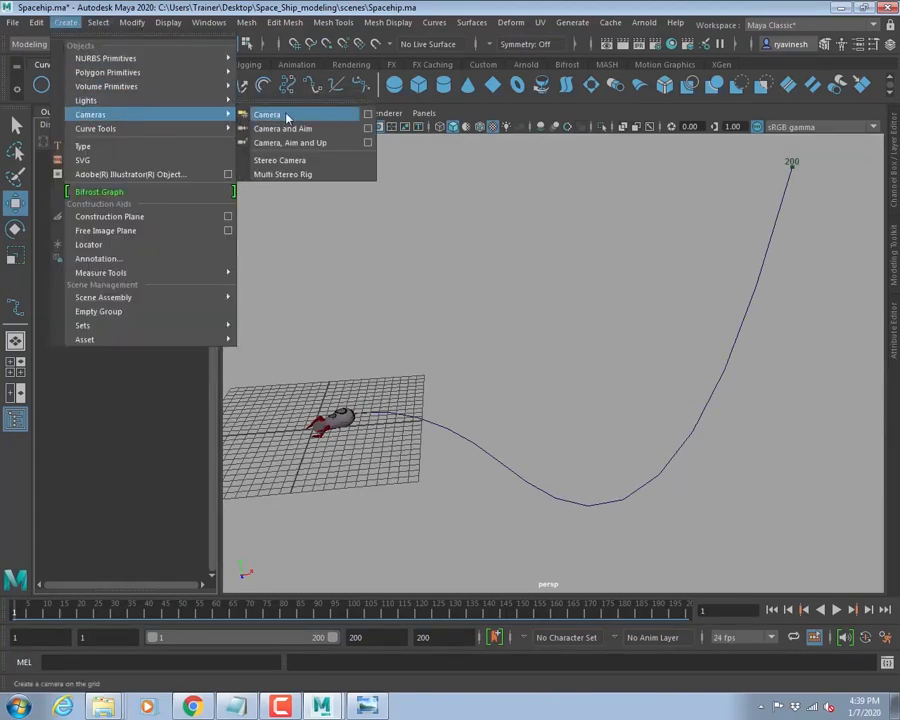
left_click(284, 116)
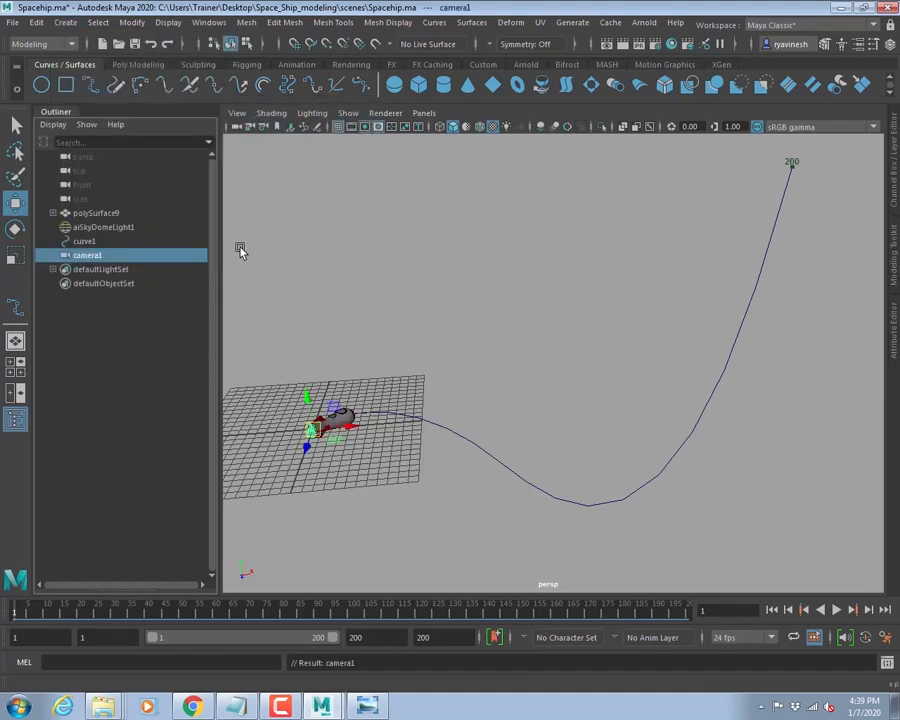
left_click(424, 113)
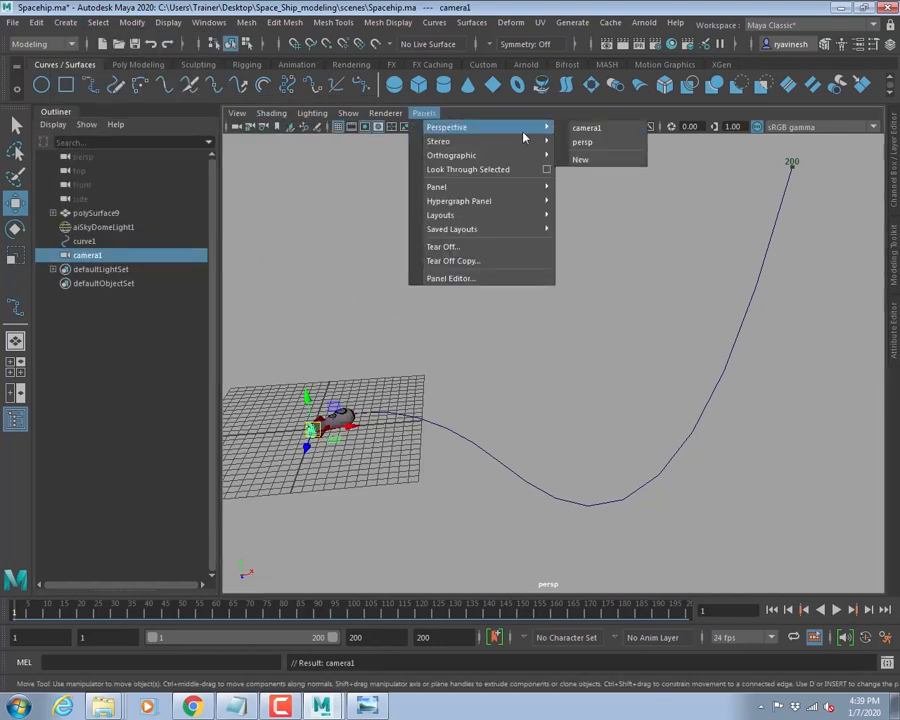
left_click(586, 129)
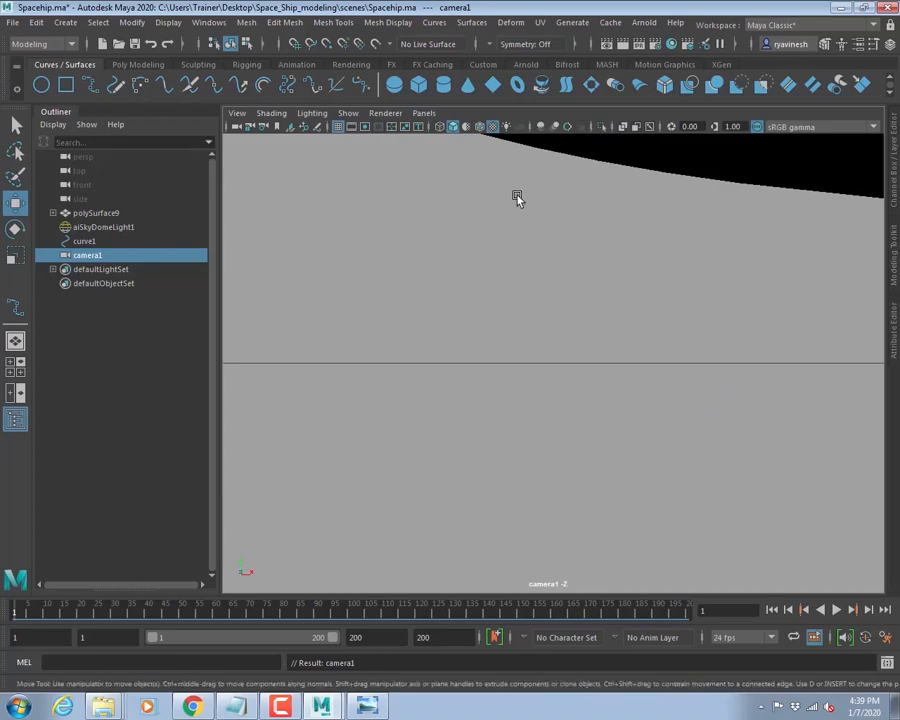
scroll(554, 416, "down", 10)
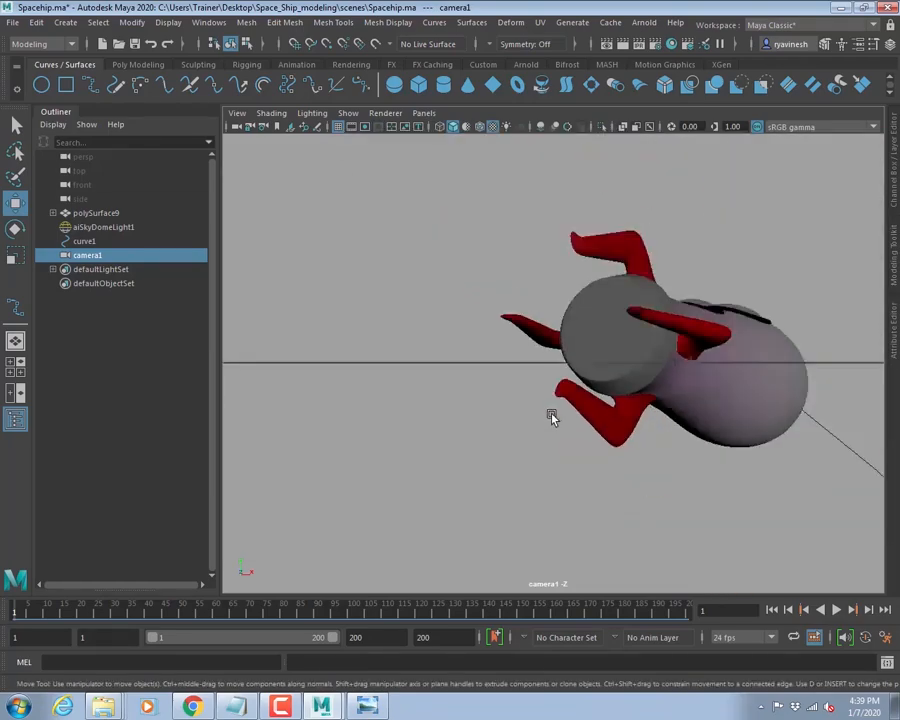
left_click_drag(580, 366, 472, 288, "alt")
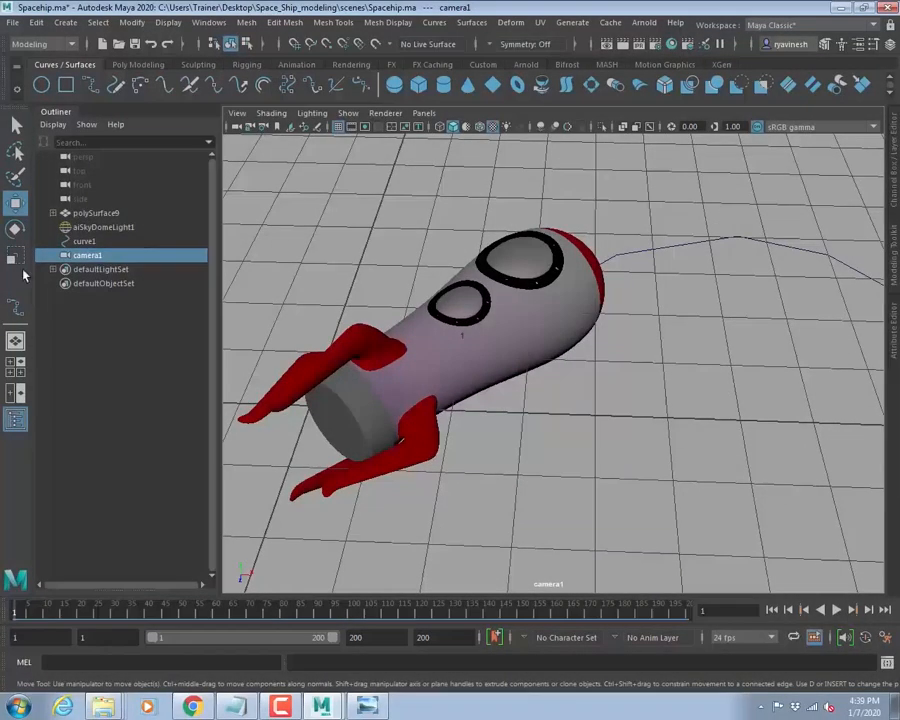
- Switch to the four-view layout and show camera1 in place of the perspective view
left_click(16, 367)
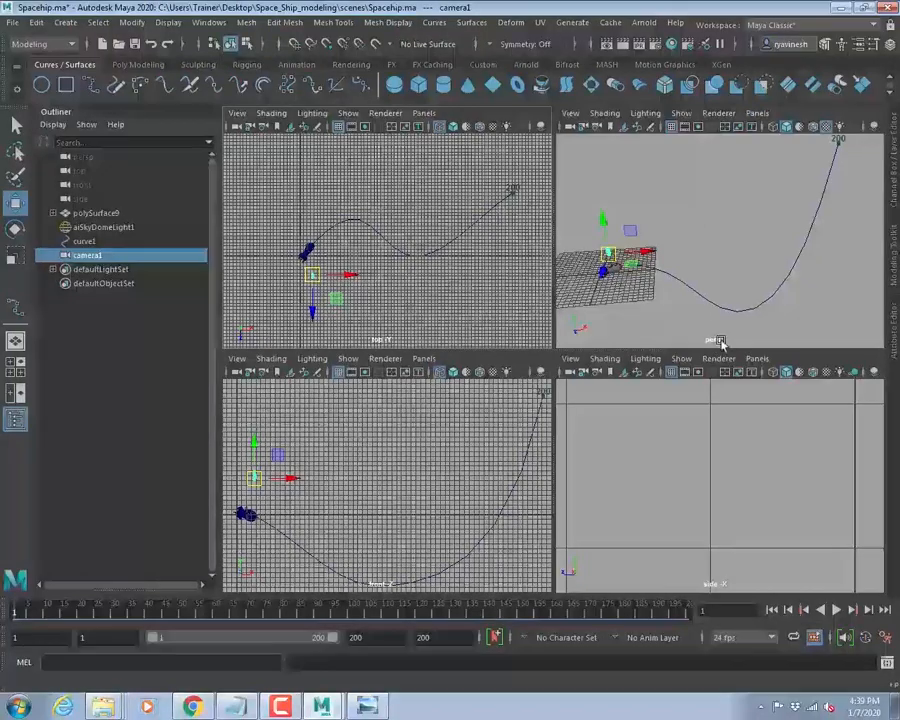
scroll(385, 235, "down", 1)
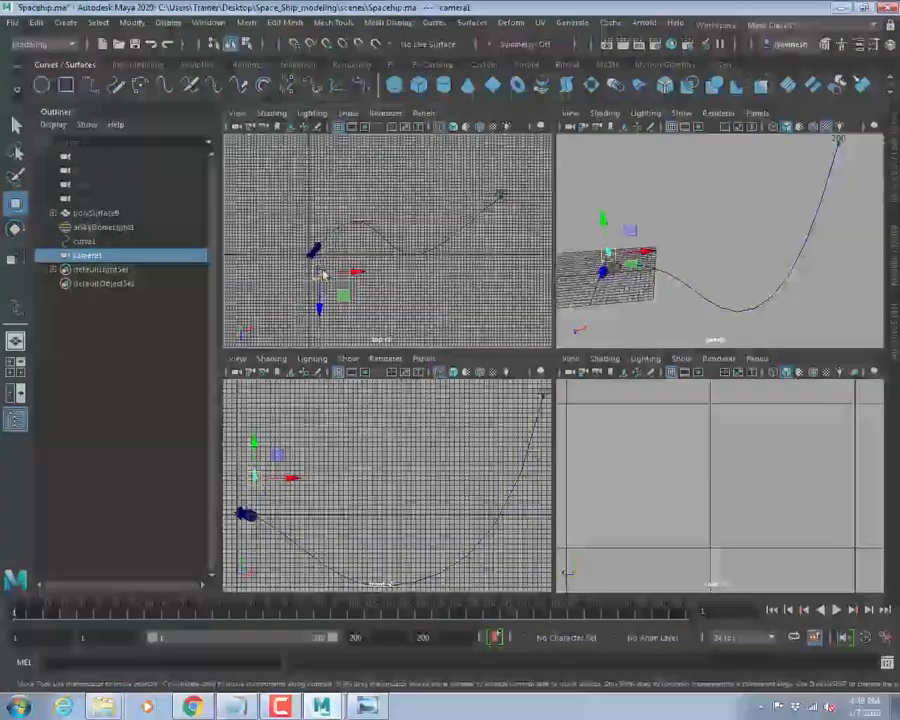
left_click(757, 113)
mouse_move(770, 127)
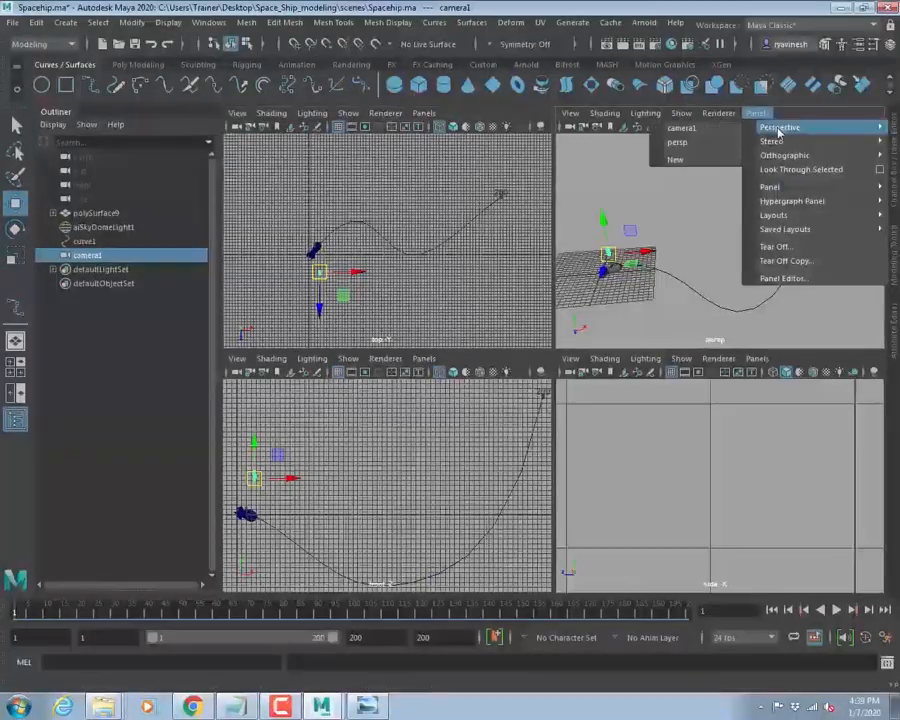
left_click(703, 129)
- Orbit and dolly camera1 around the spaceship while watching the camera's position in the other views
left_click_drag(697, 257, 760, 248, "alt")
right_click_drag(716, 231, 780, 256, "alt")
left_click_drag(780, 256, 720, 248, "alt")
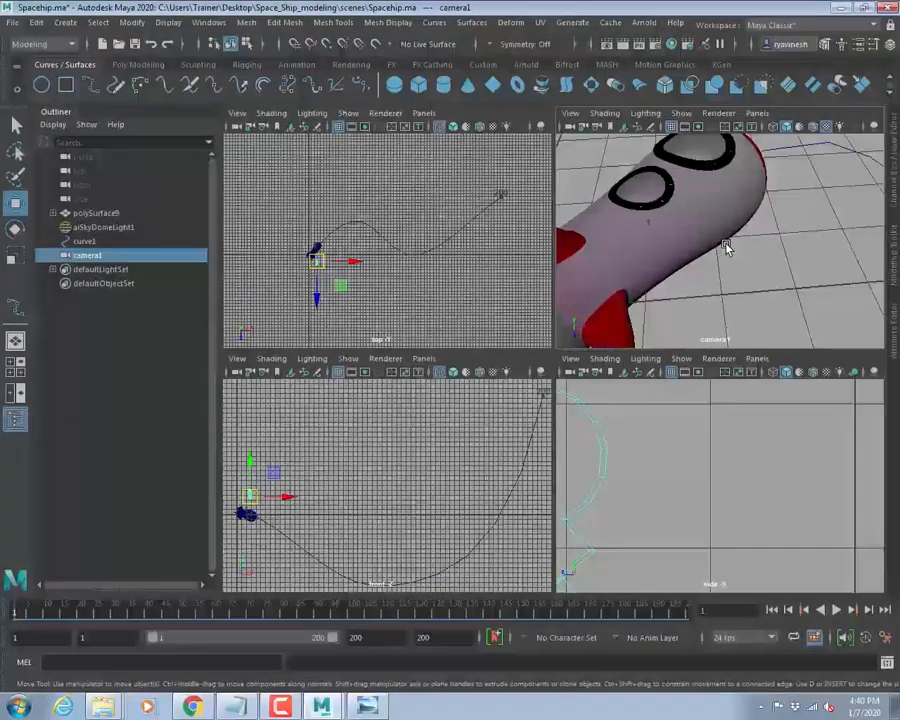
right_click_drag(775, 244, 773, 248, "alt")
left_click_drag(773, 248, 717, 293, "alt")
right_click_drag(717, 293, 686, 279, "alt")
- Maximize the camera1 view, turn on the resolution gate, and reframe the spaceship with its path ahead inside it
key("space")
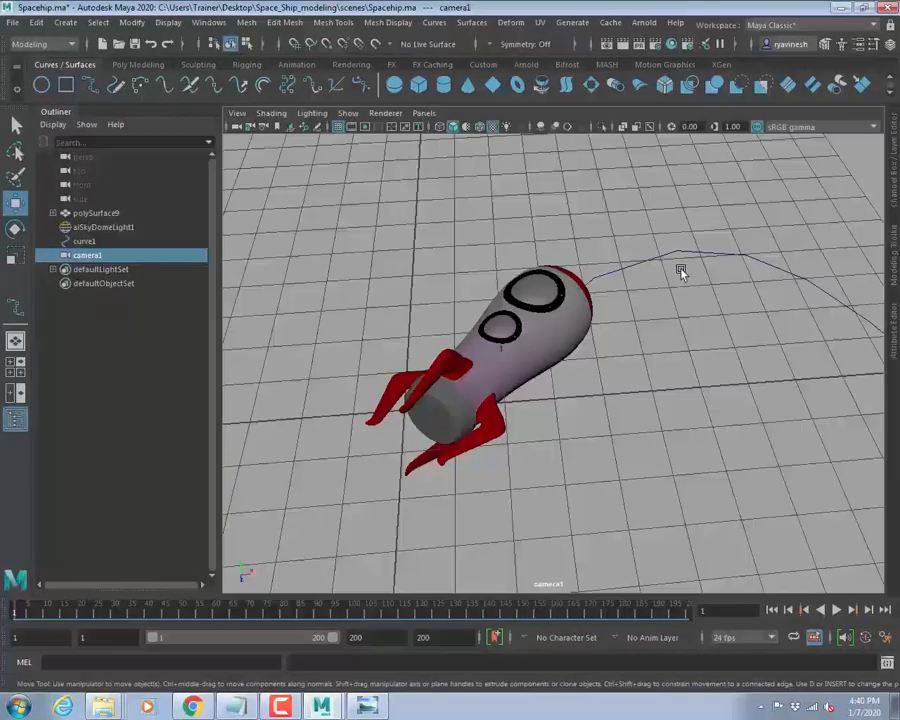
left_click(366, 127)
left_click_drag(621, 396, 538, 406, "alt")
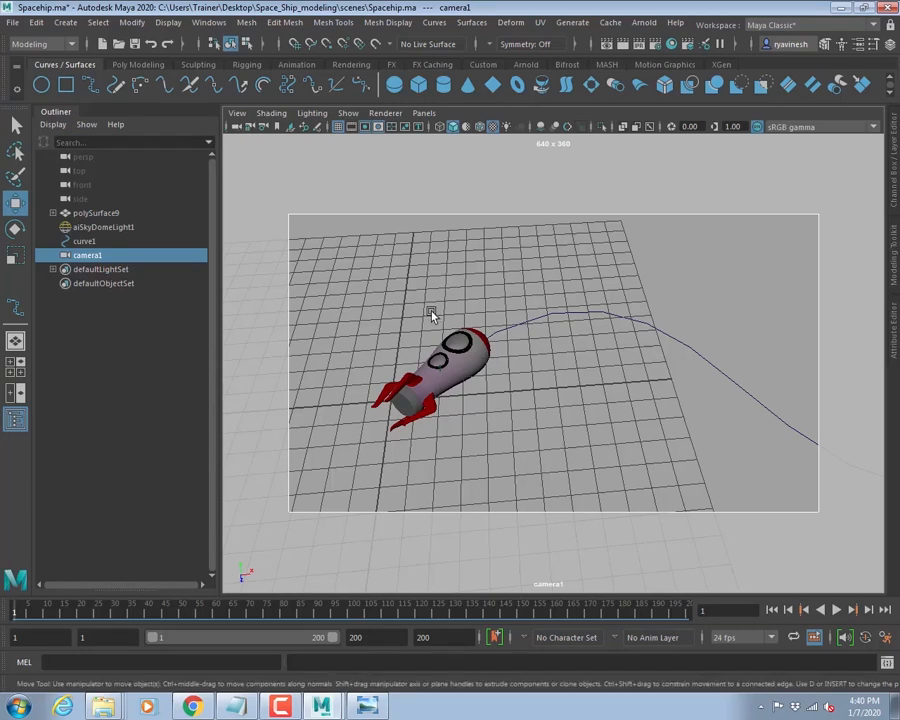
- Switch to the Animation menu set and set a key on camera1 at frame 1
key("s")
key("ctrl+z")
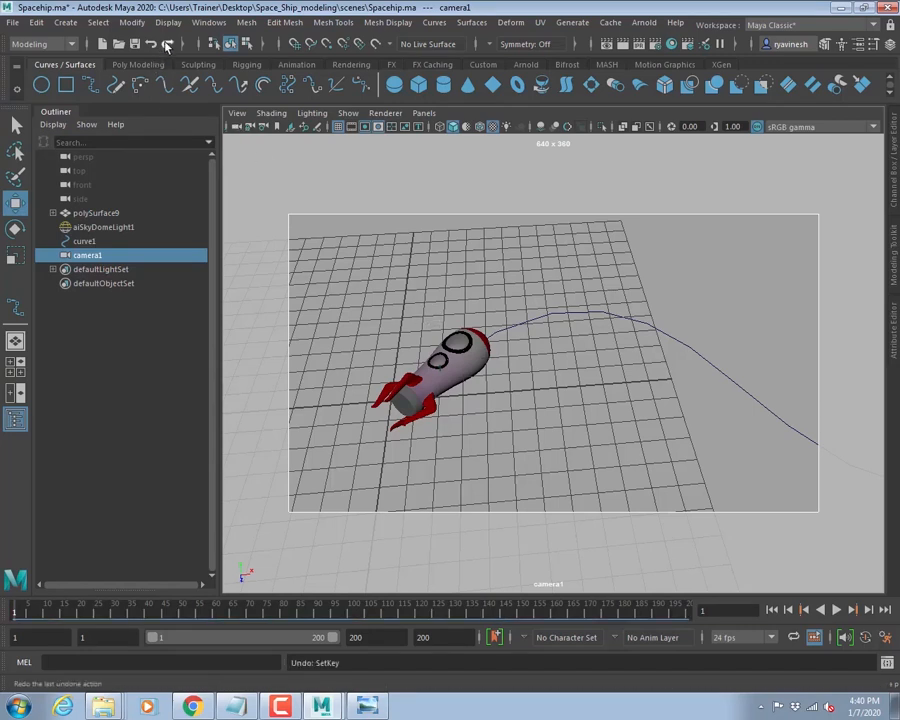
left_click(40, 44)
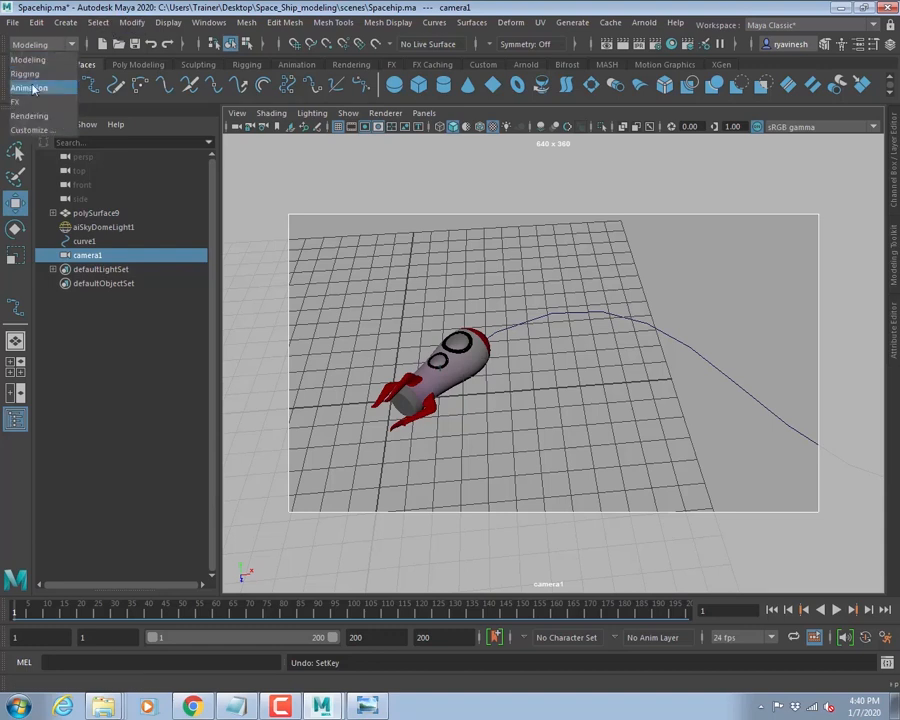
left_click(37, 88)
left_click(242, 23)
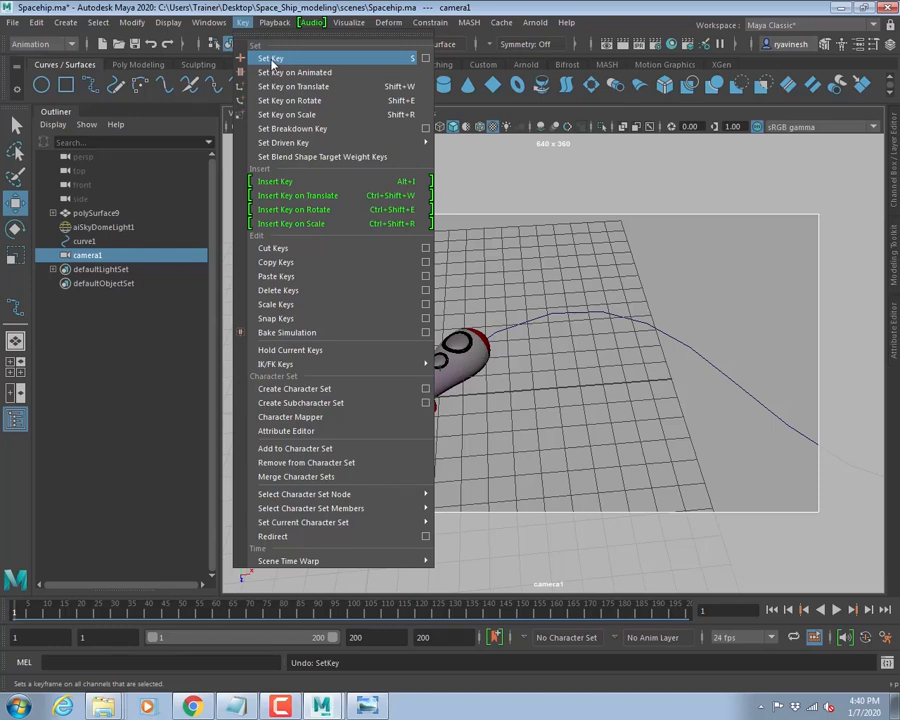
left_click(270, 59)
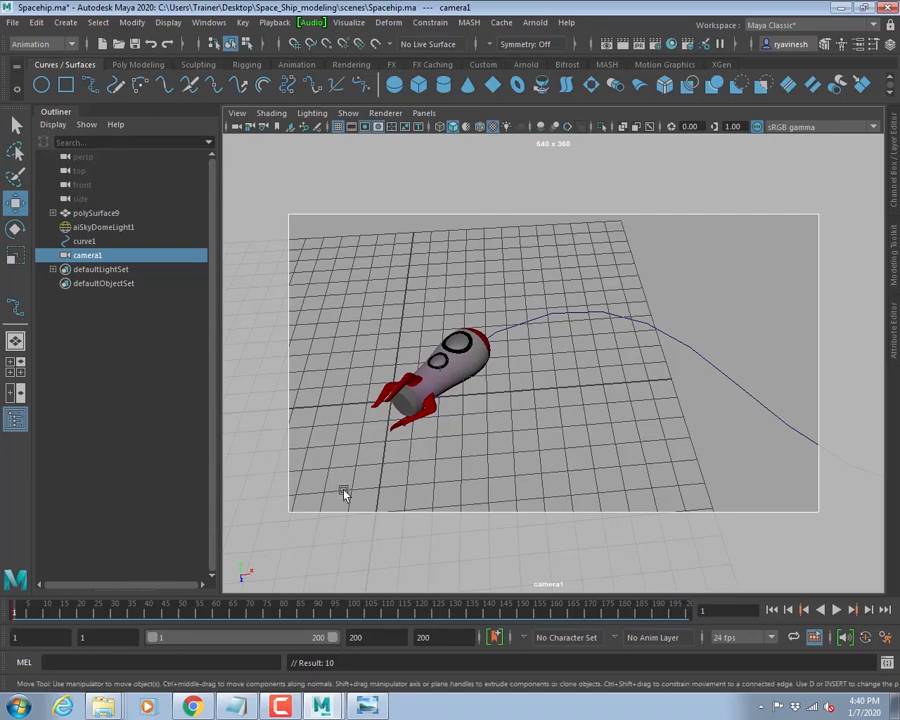
- Show camera1's attributes in the Channel Box and set its key at frame 1 again
key("ctrl+a")
key("ctrl+a")
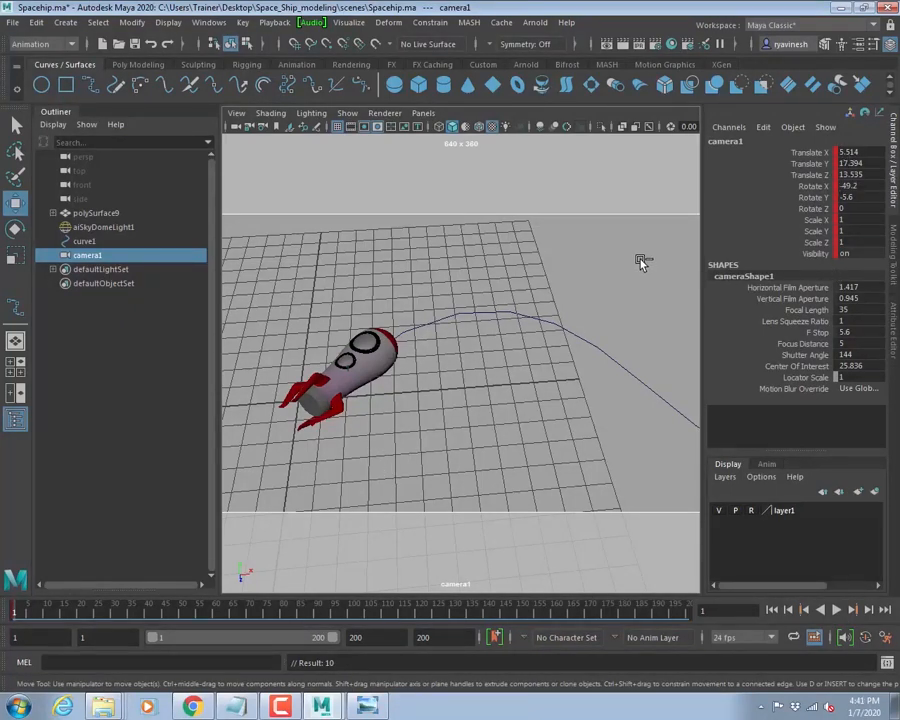
key("ctrl+z")
key("s")
key("alt+v")
- Go to frame 40, move camera1 closer so the spaceship is centred in the resolution gate, and key camera1
left_click_drag(98, 613, 148, 613)
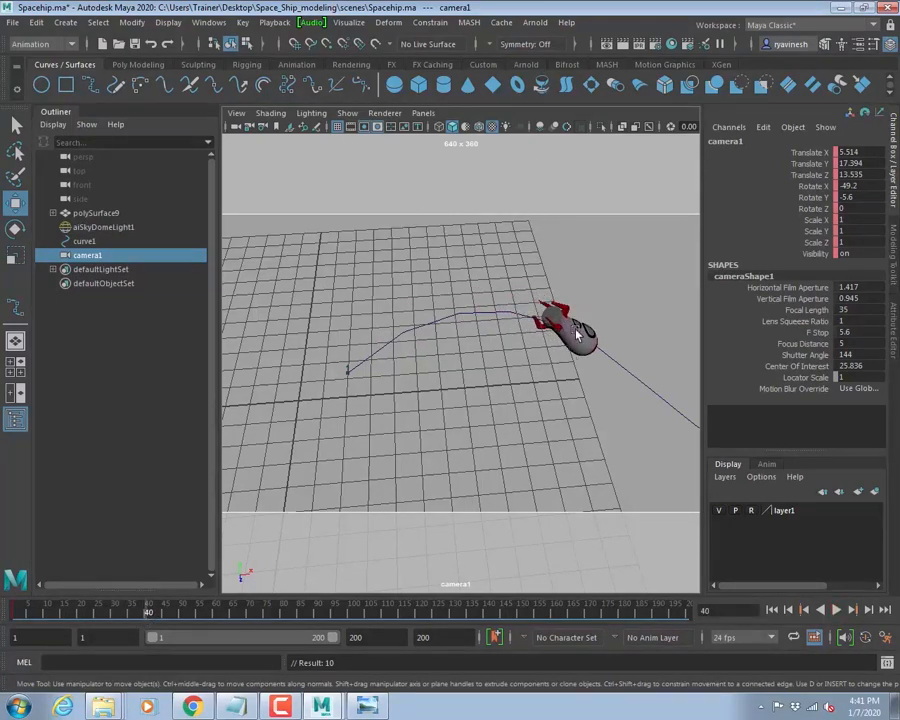
middle_click_drag(563, 340, 412, 344, "alt")
right_click_drag(412, 344, 563, 411, "alt")
middle_click_drag(563, 411, 550, 502, "alt")
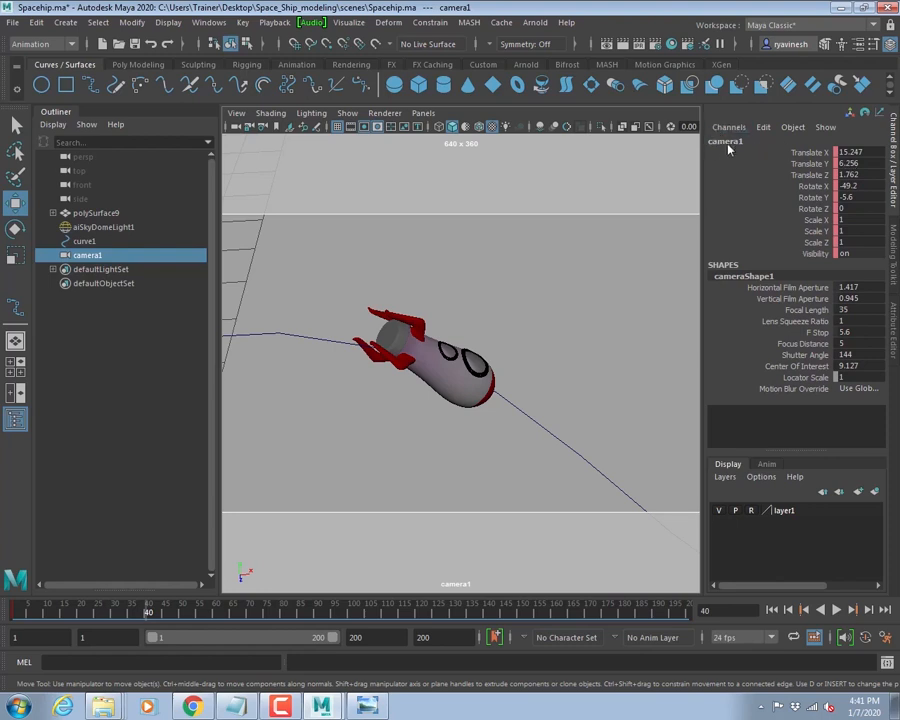
key("s")
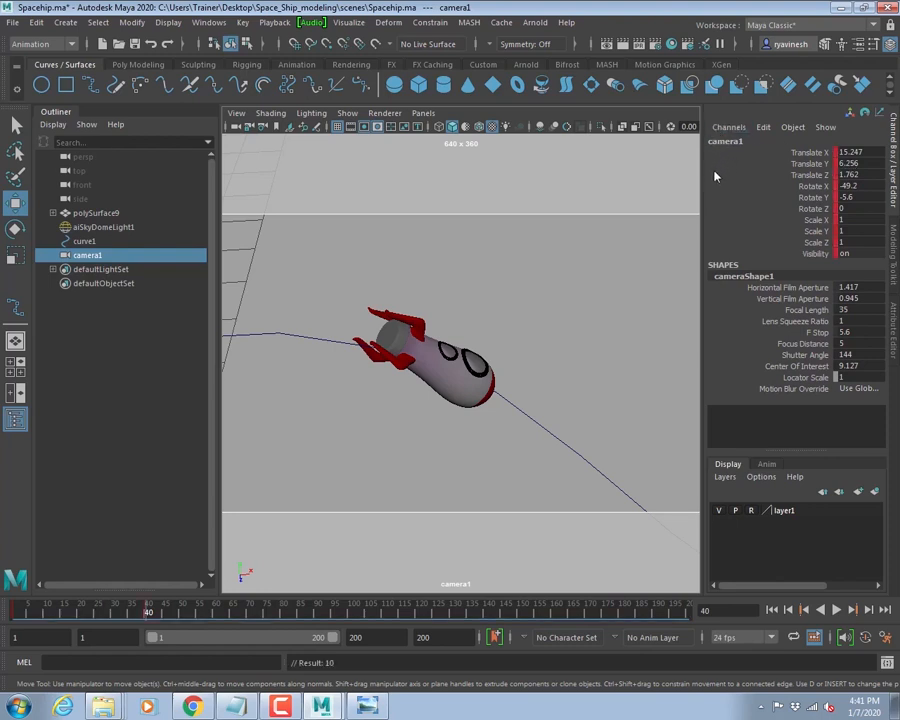
- Go to frame 85, track camera1 until the spaceship is back inside the gate, and key camera1
left_click_drag(215, 611, 301, 611)
middle_click_drag(566, 467, 352, 328, "alt")
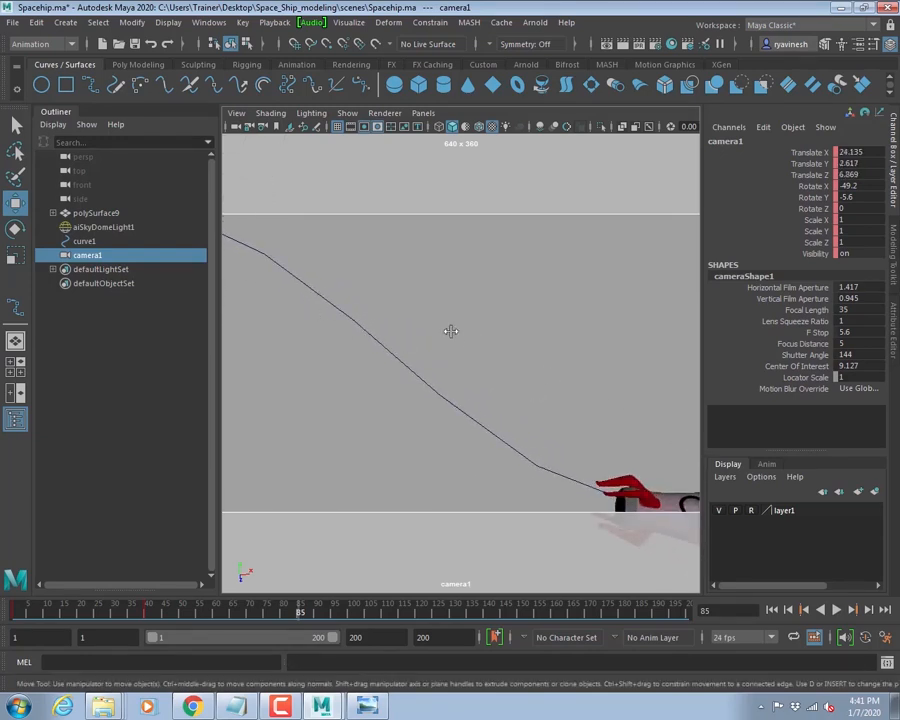
middle_click_drag(450, 331, 367, 276, "alt")
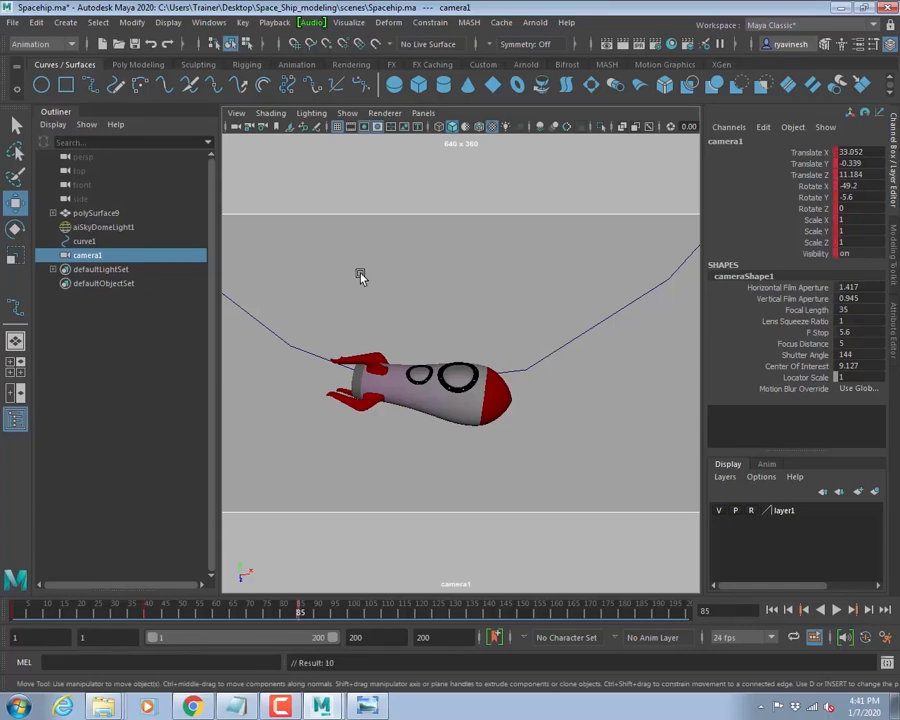
- Reframe the spaceship and key camera1 at frames 130 and 169, pulling the camera back slightly at 169
left_click(455, 612)
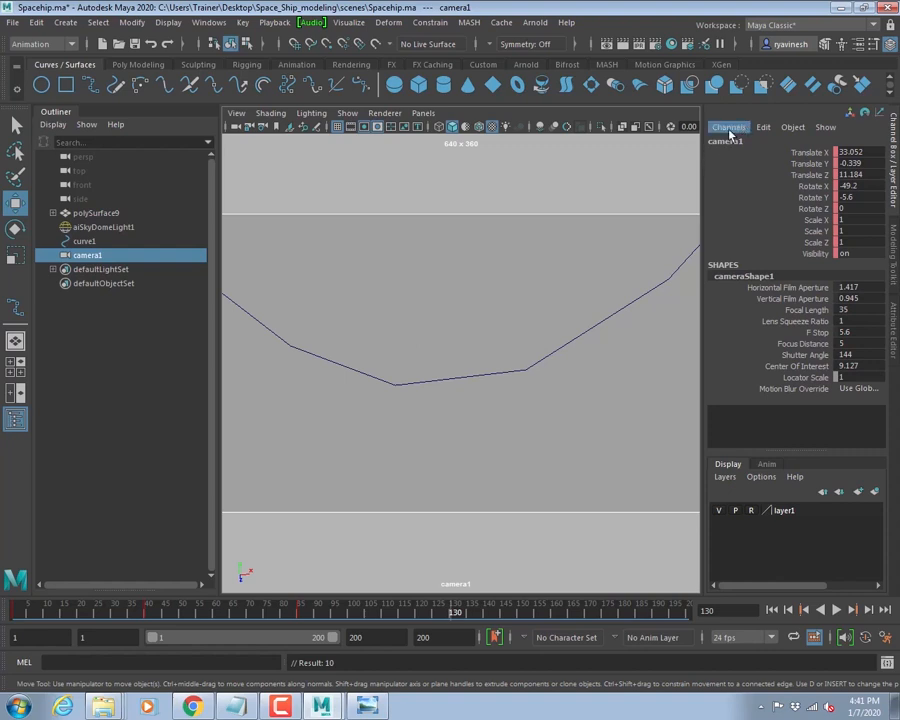
middle_click_drag(587, 277, 538, 416, "alt")
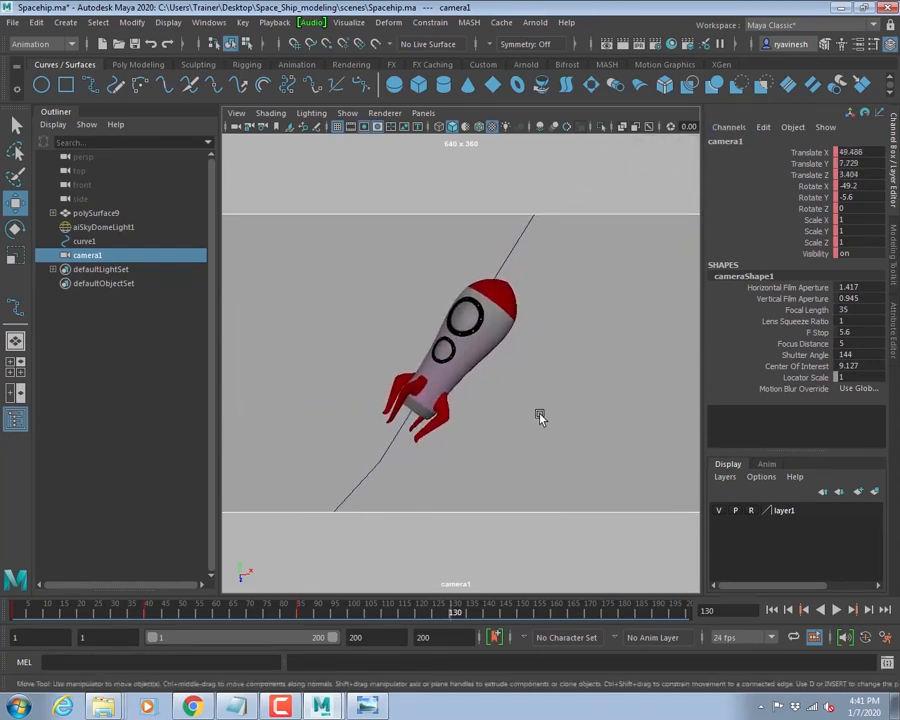
left_click(589, 612)
middle_click_drag(611, 326, 527, 422, "alt")
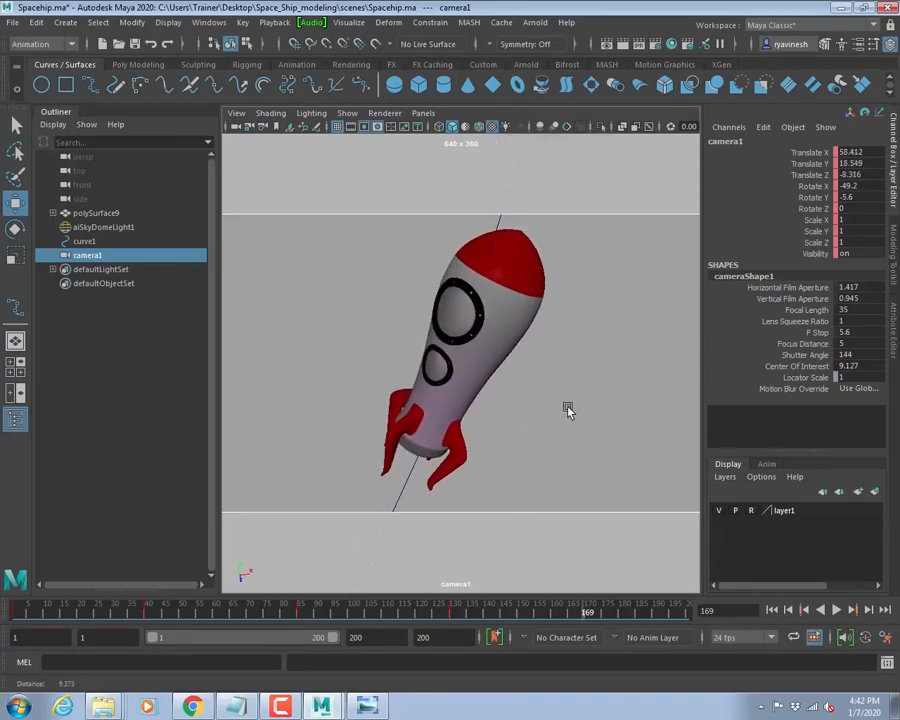
right_click_drag(567, 410, 548, 403, "alt")
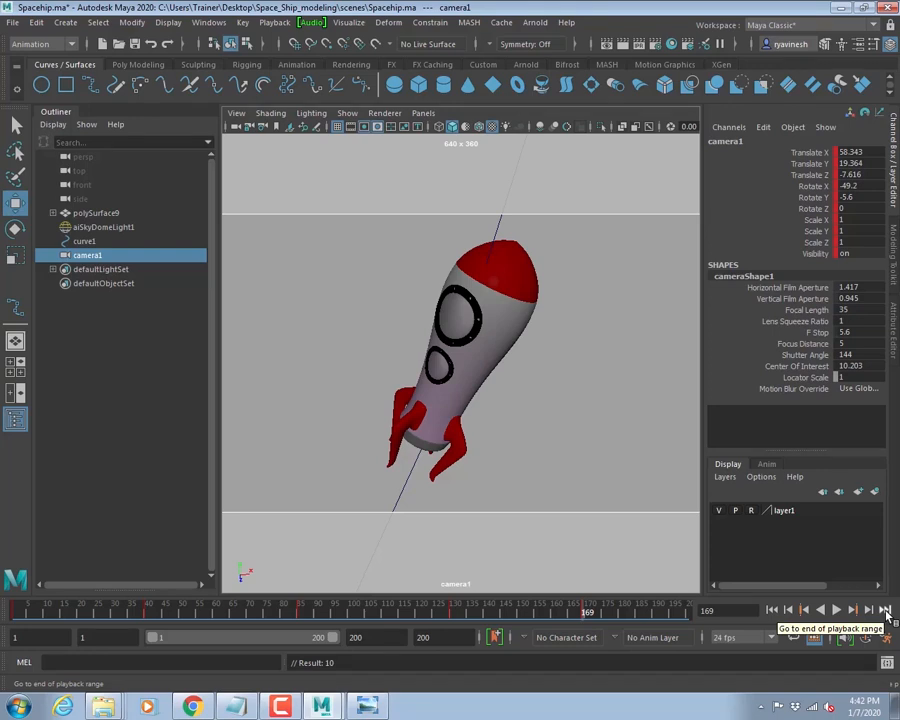
- Go to the last frame, 200, pull back and orbit camera1 to fit the whole spaceship, and key camera1
left_click(885, 611)
middle_click_drag(590, 292, 507, 470, "alt")
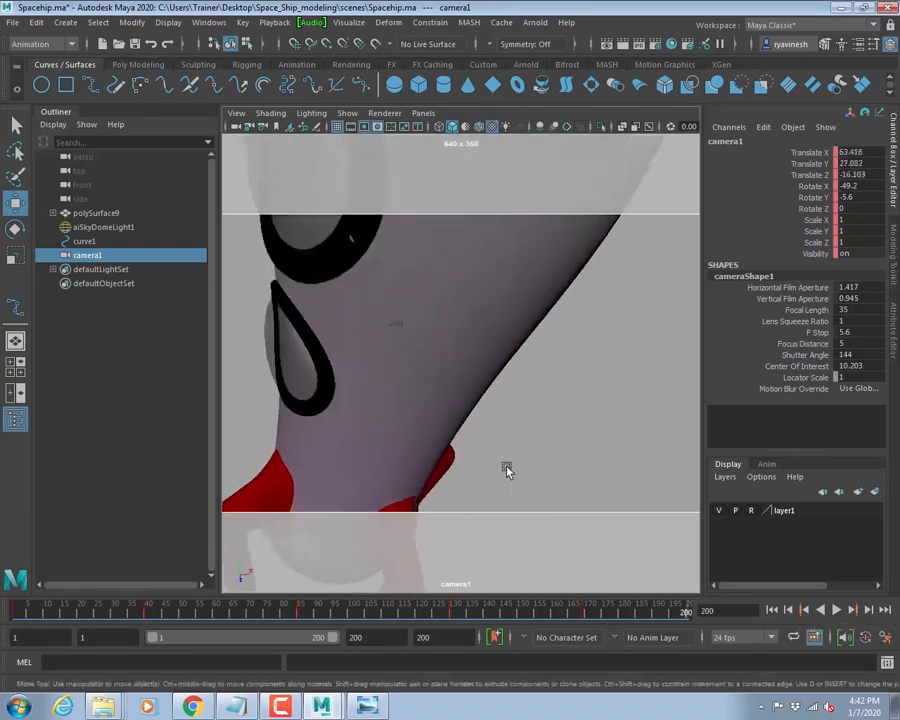
right_click_drag(507, 470, 458, 352, "alt")
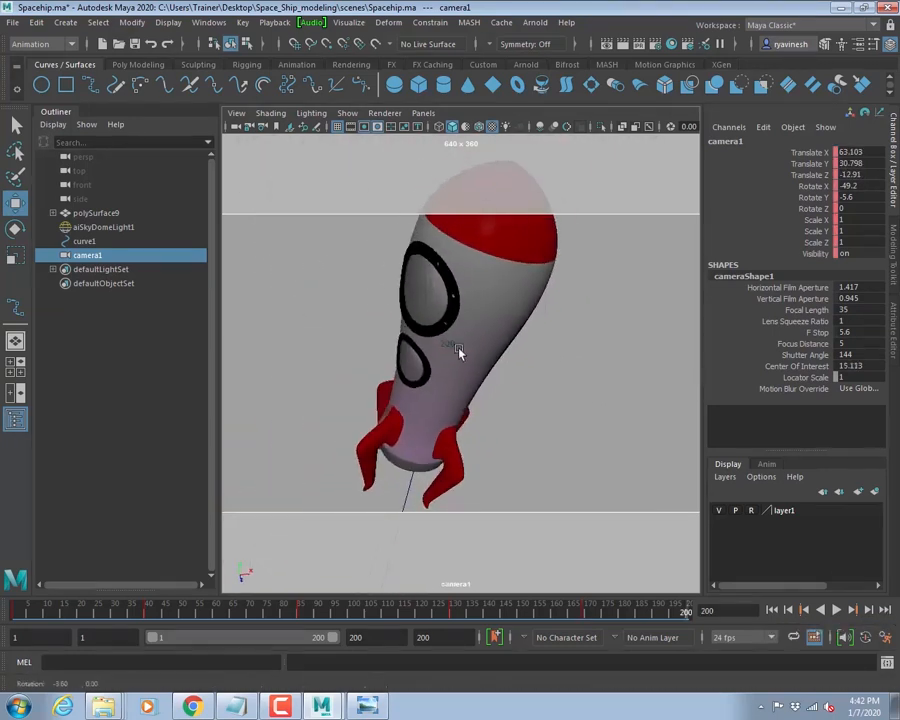
left_click_drag(458, 352, 529, 398, "alt")
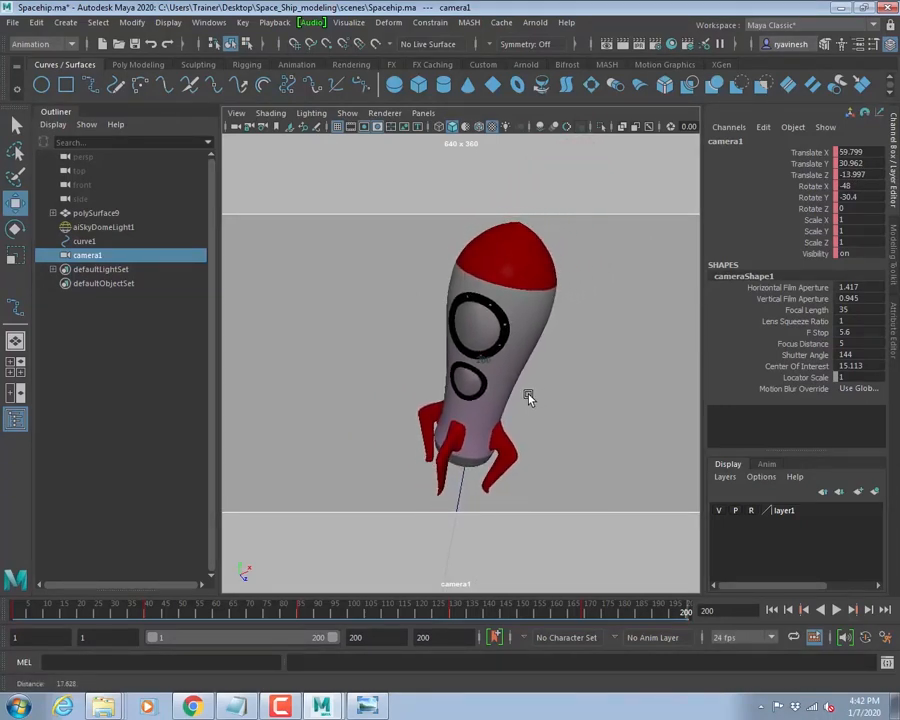
key("s")
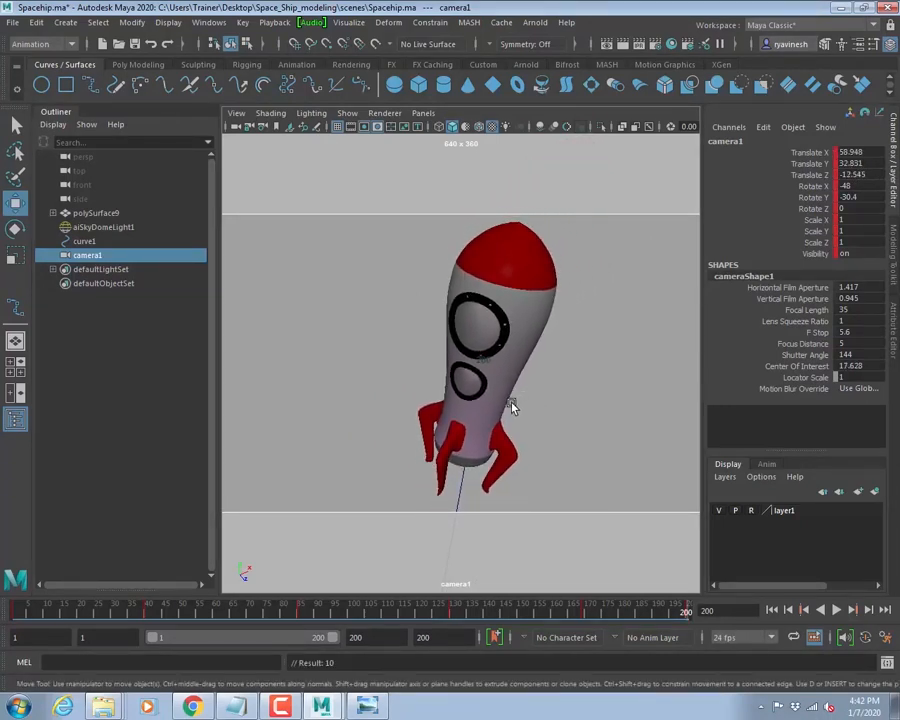
- Play the animation from frame 1 through camera1 to check the camera move, and return to frame 1
left_click(772, 609)
key("alt+v")
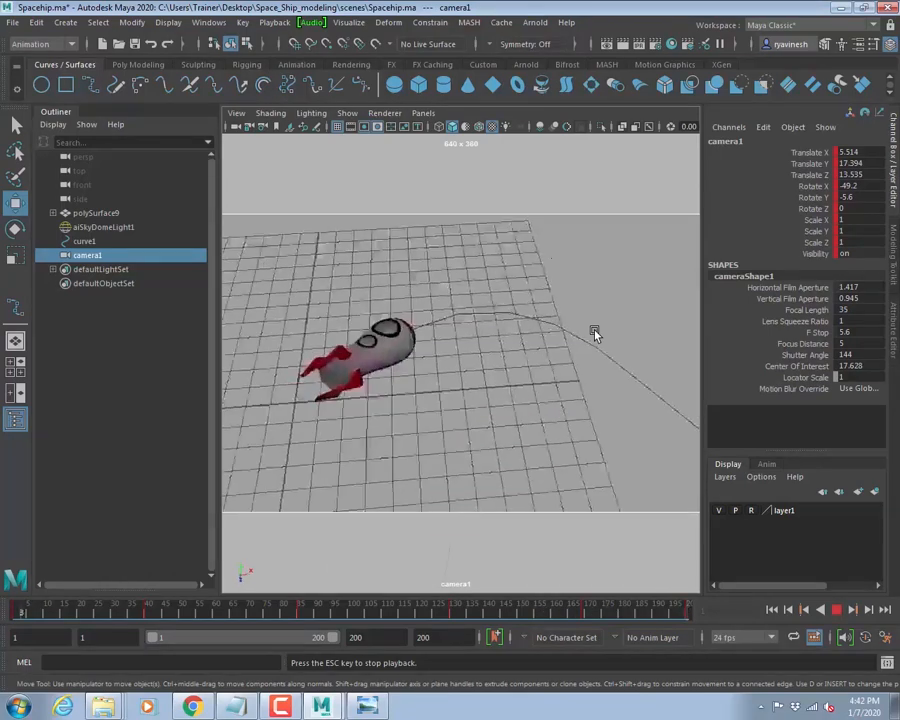
key("Escape")
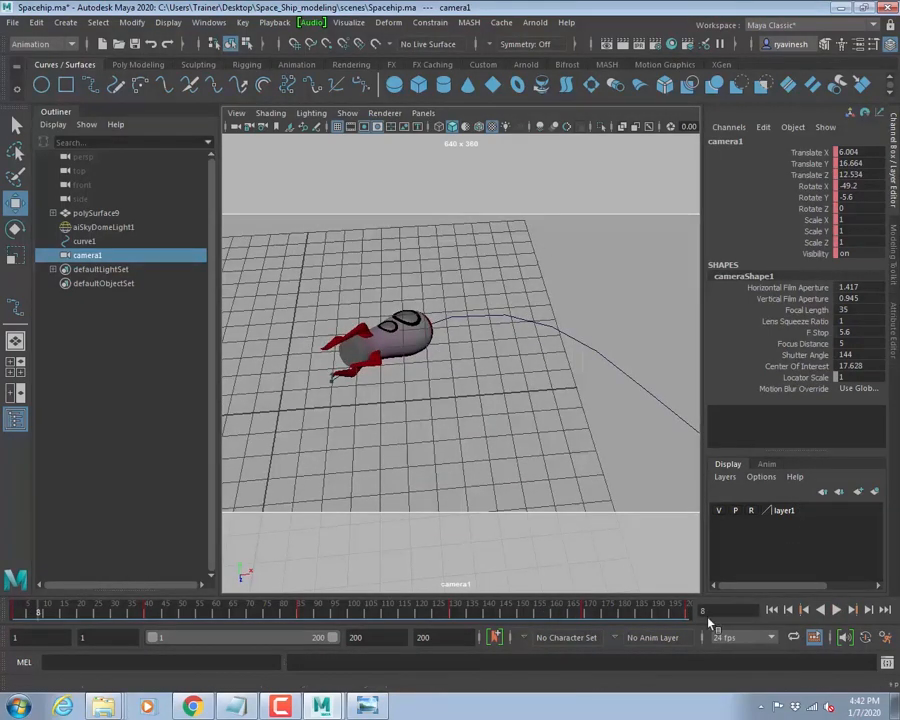
left_click(771, 609)
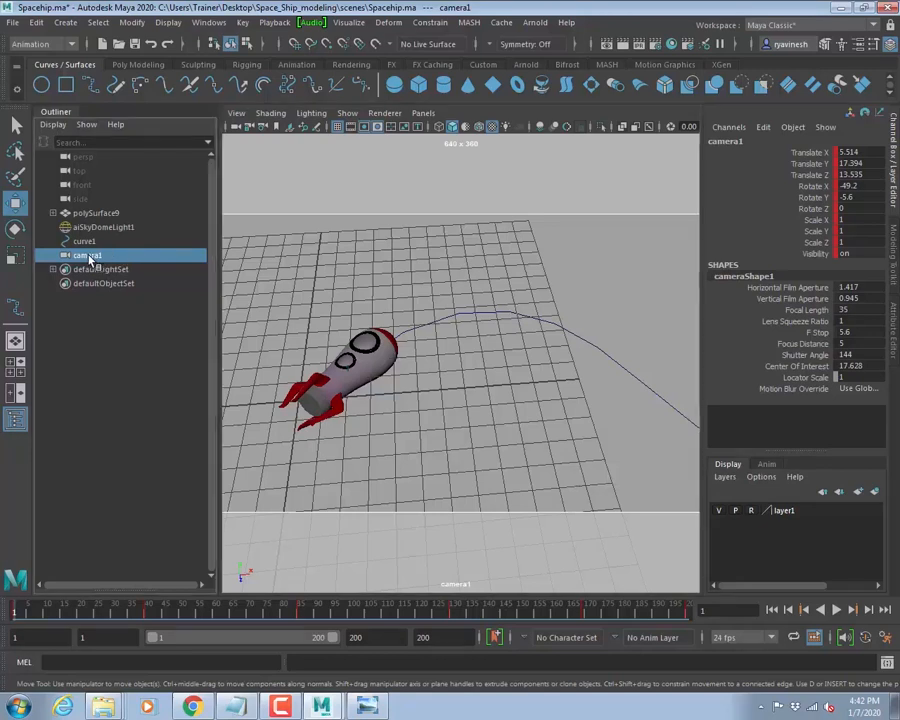
- Delete the keyed camera1 and create a new basic camera in its place
key("Delete")
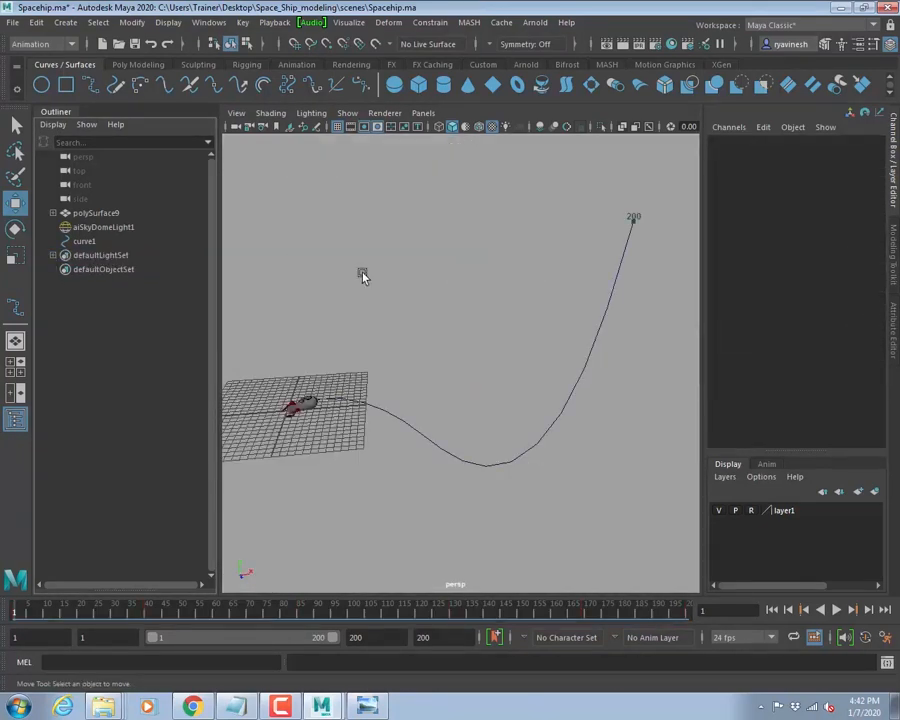
left_click(65, 22)
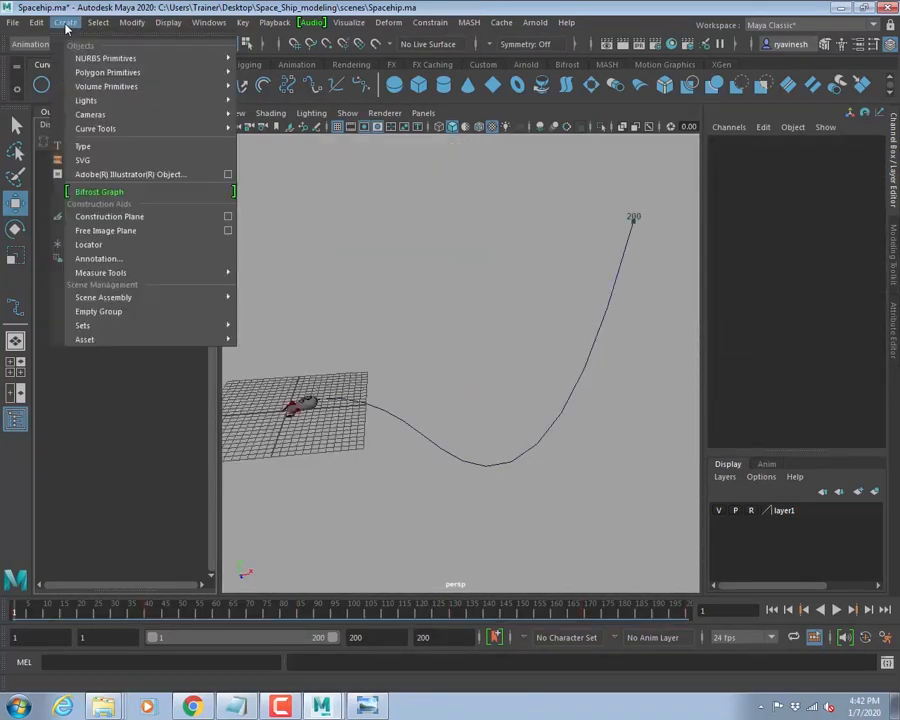
mouse_move(150, 114)
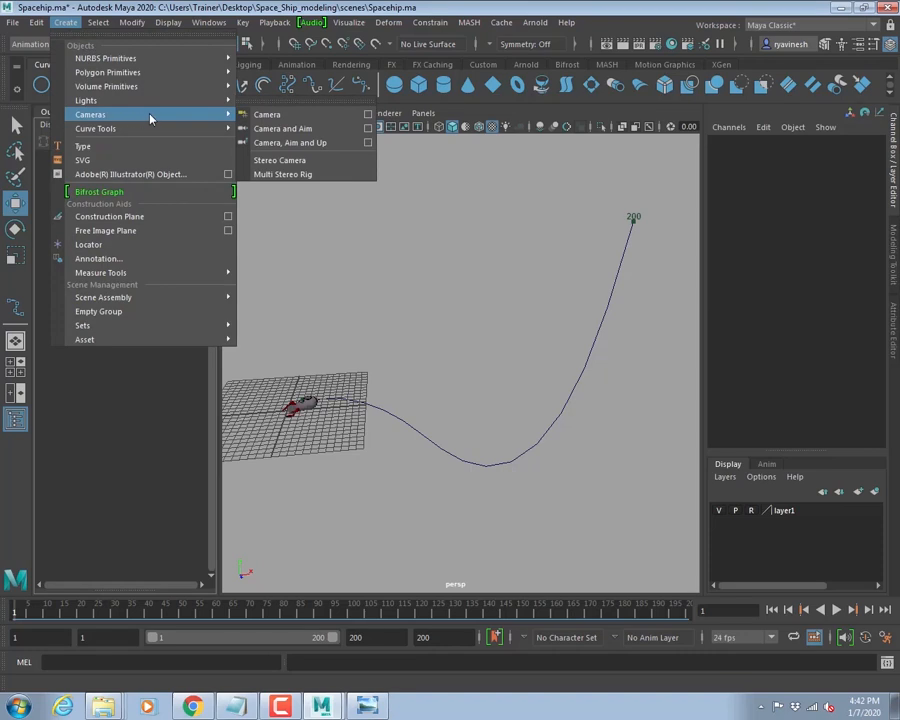
left_click(276, 119)
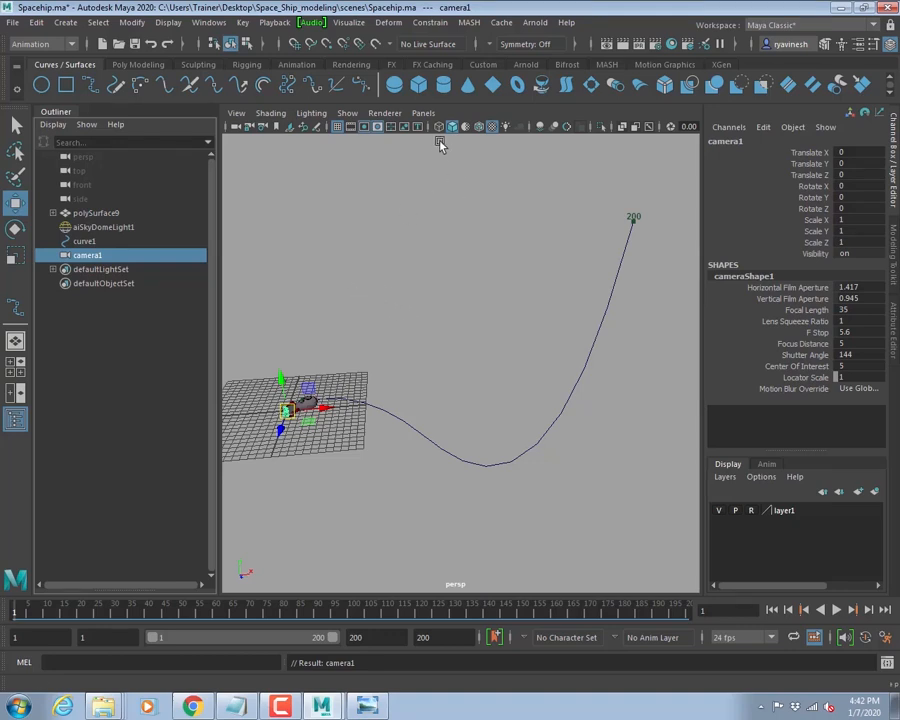
- Look through the new camera1, then pull it back and orbit it to view the spaceship from above
left_click(424, 113)
mouse_move(437, 133)
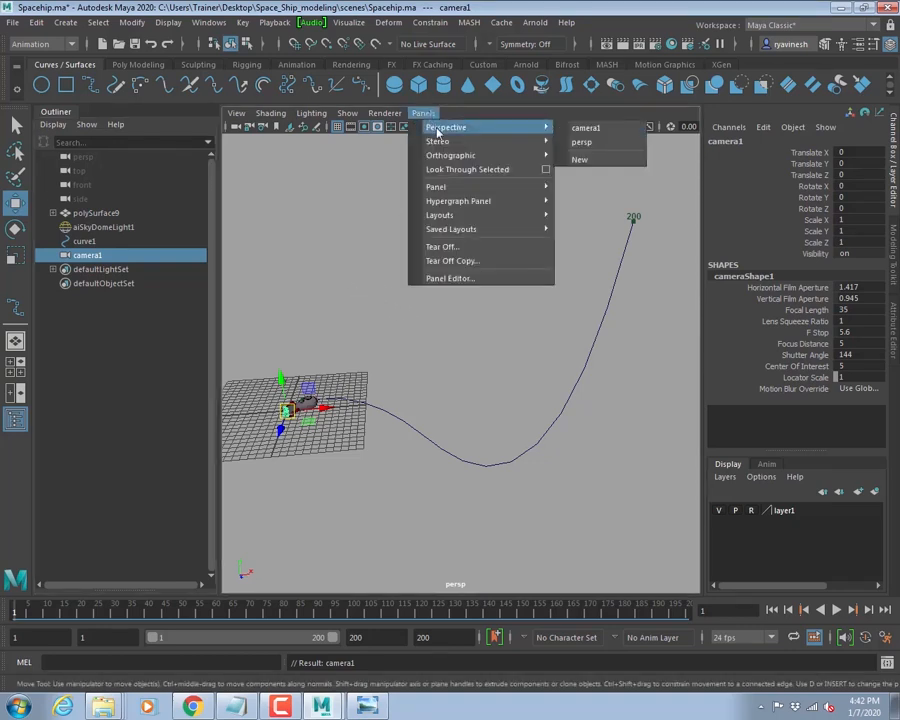
left_click(587, 129)
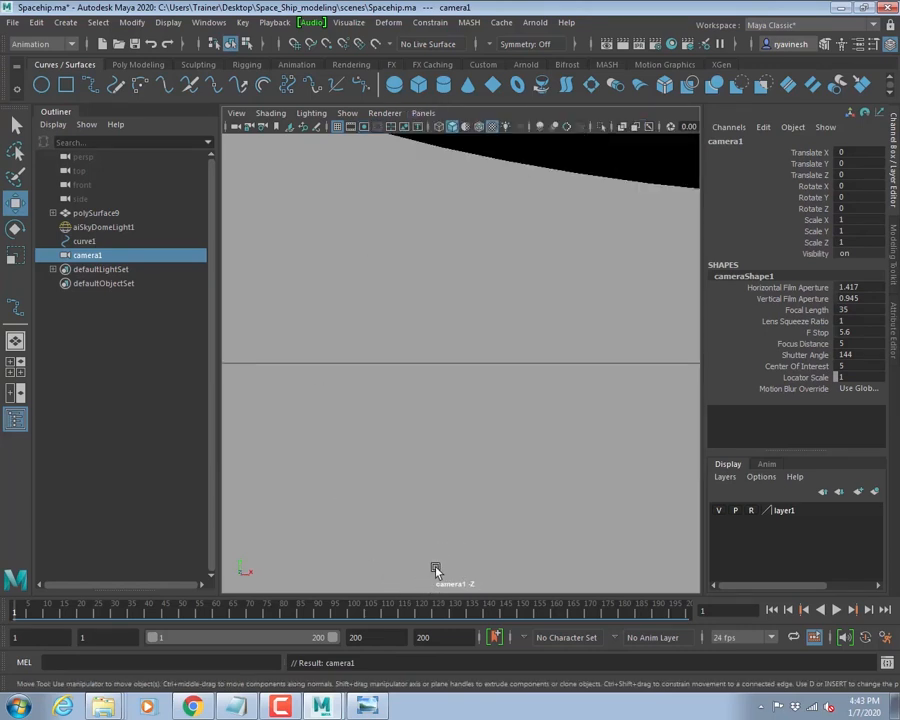
scroll(483, 392, "down", 4)
scroll(475, 396, "down", 3)
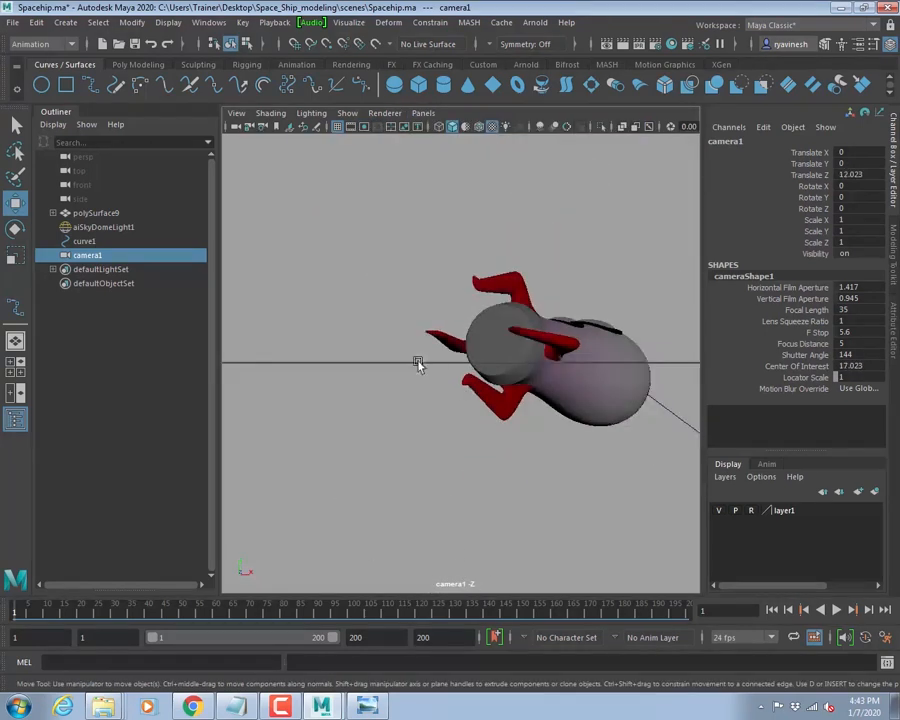
left_click_drag(418, 364, 354, 284, "alt")
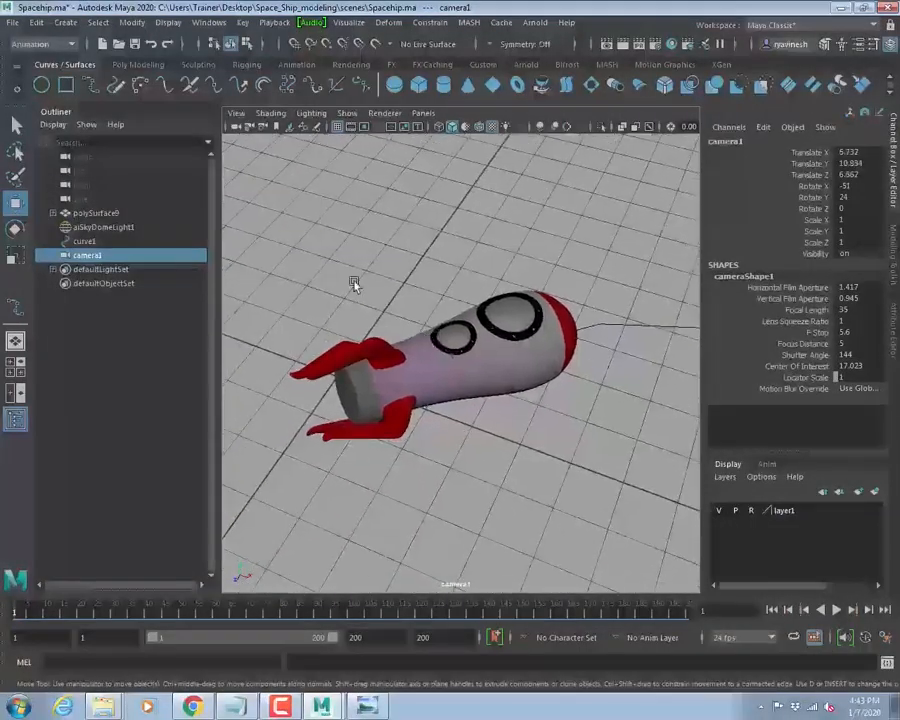
- Turn on the resolution gate, orbit camera1 slightly steeper over the spaceship, and key the selected camera at frame 1
left_click(366, 128)
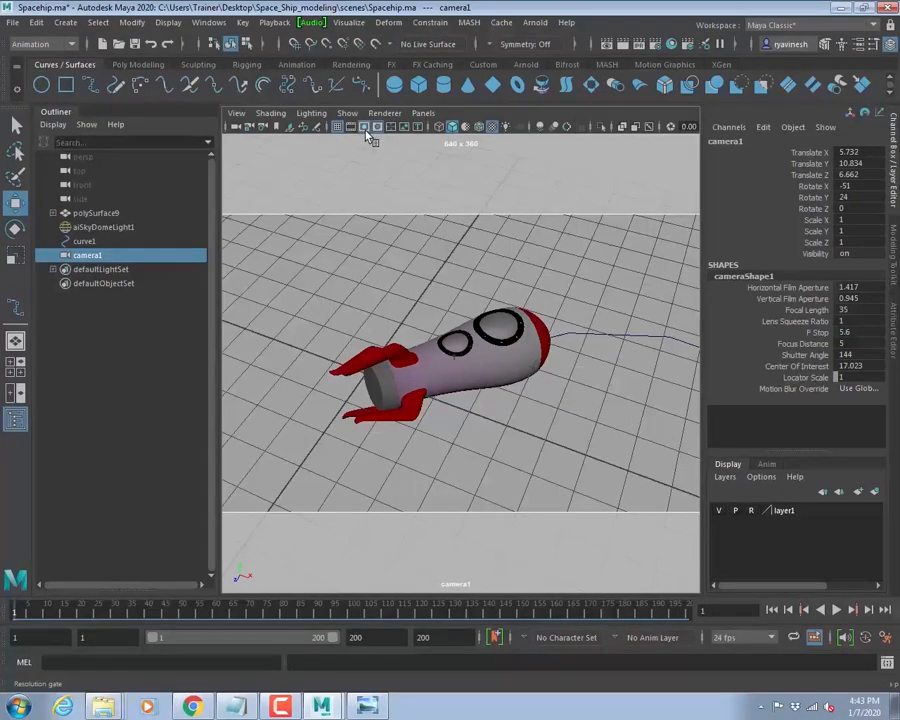
left_click(365, 130)
left_click(365, 130)
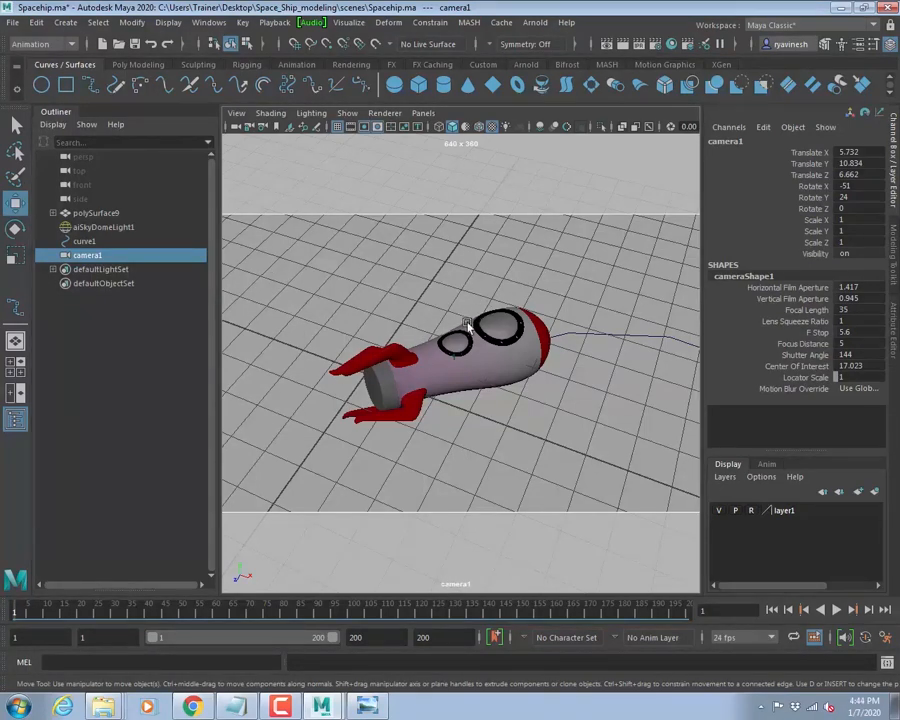
left_click_drag(466, 326, 418, 342, "alt")
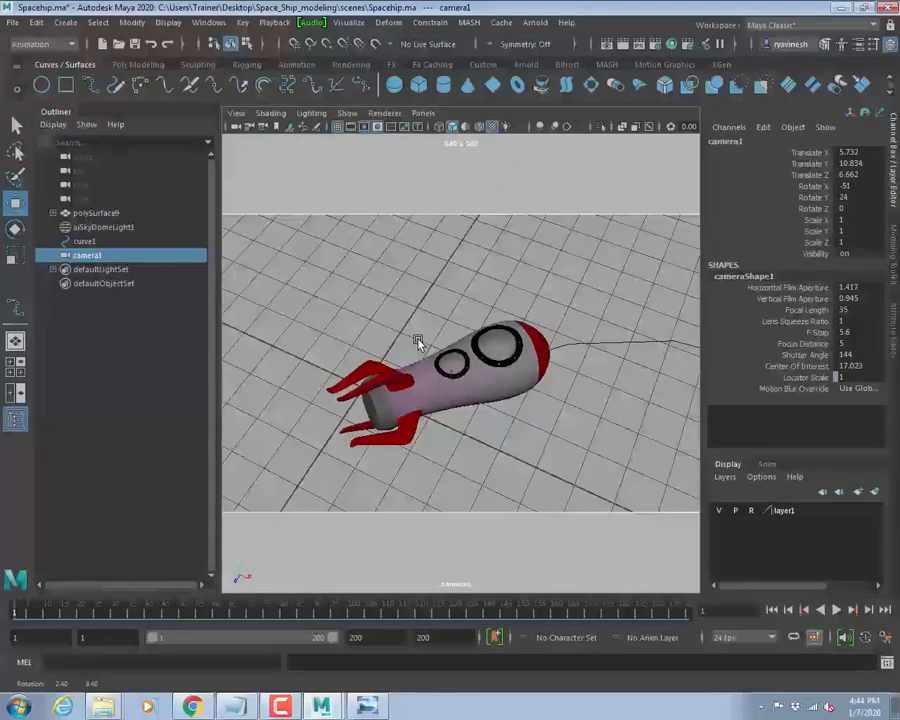
left_click(238, 133)
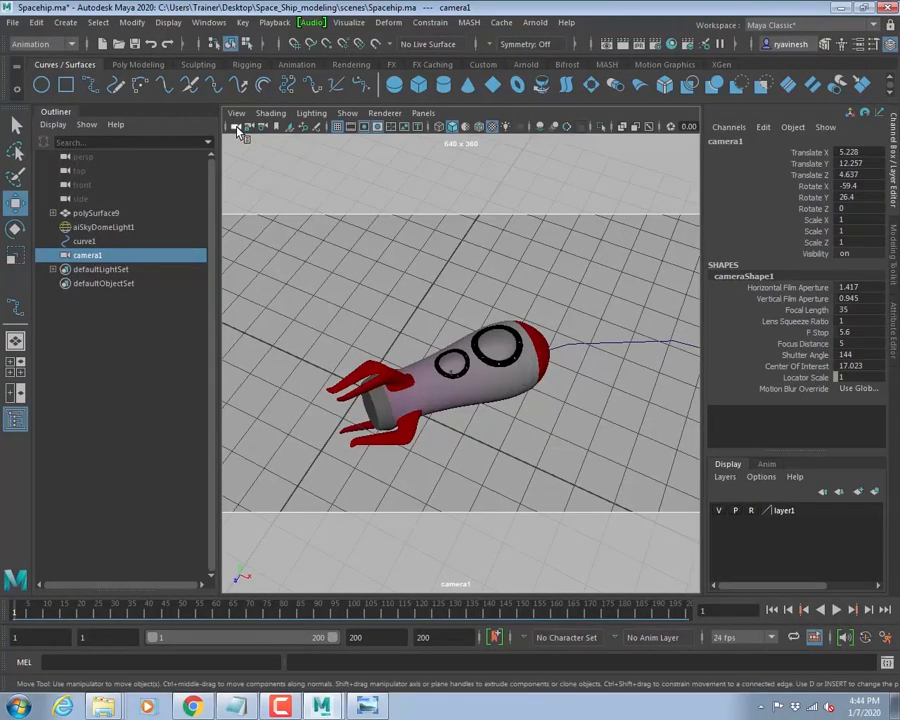
key("s")
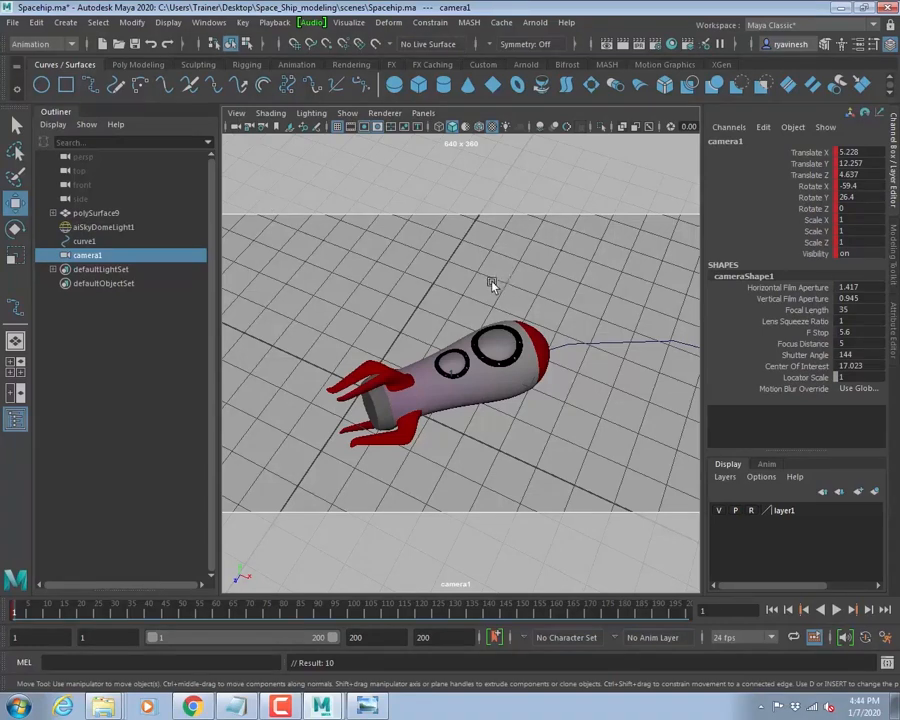
- Go to frame 50, dolly, orbit and track camera1 to frame the spaceship in the gate, key it, and clear the selection
key("alt+v")
left_click(182, 614)
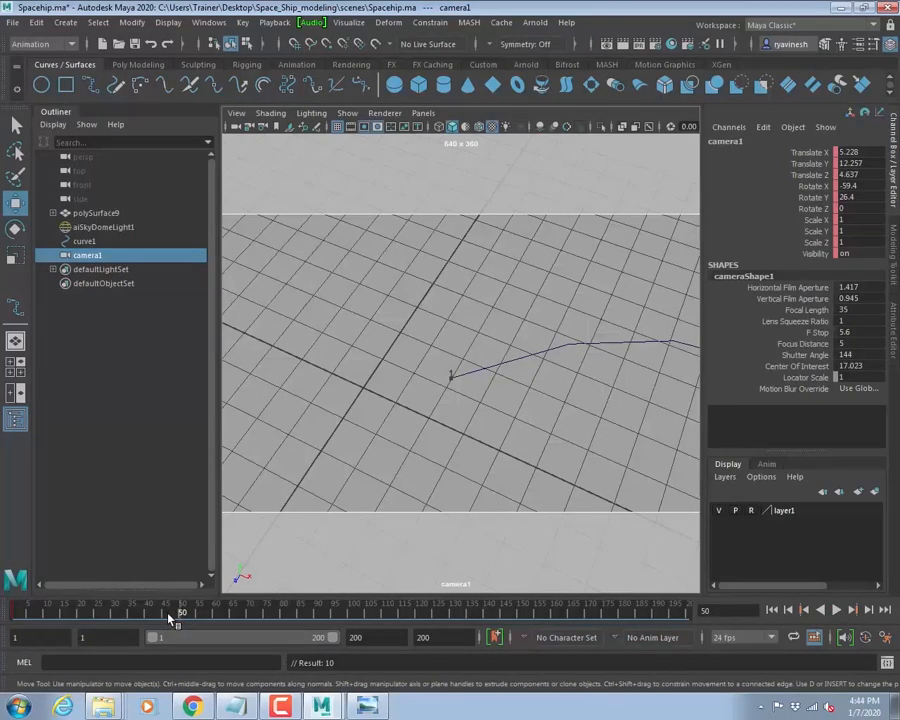
key("alt+v")
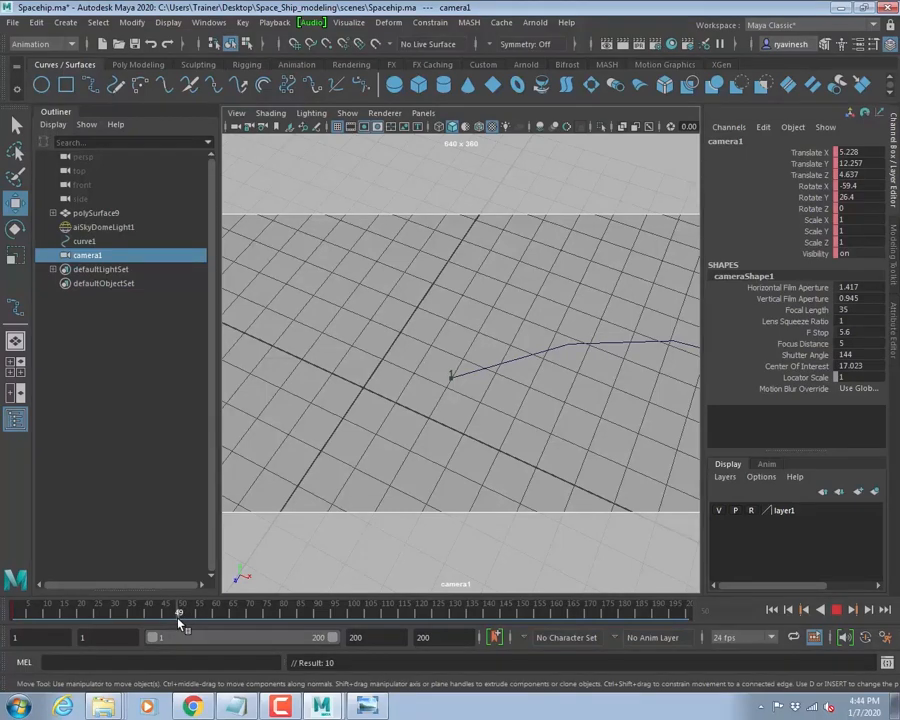
left_click(180, 617)
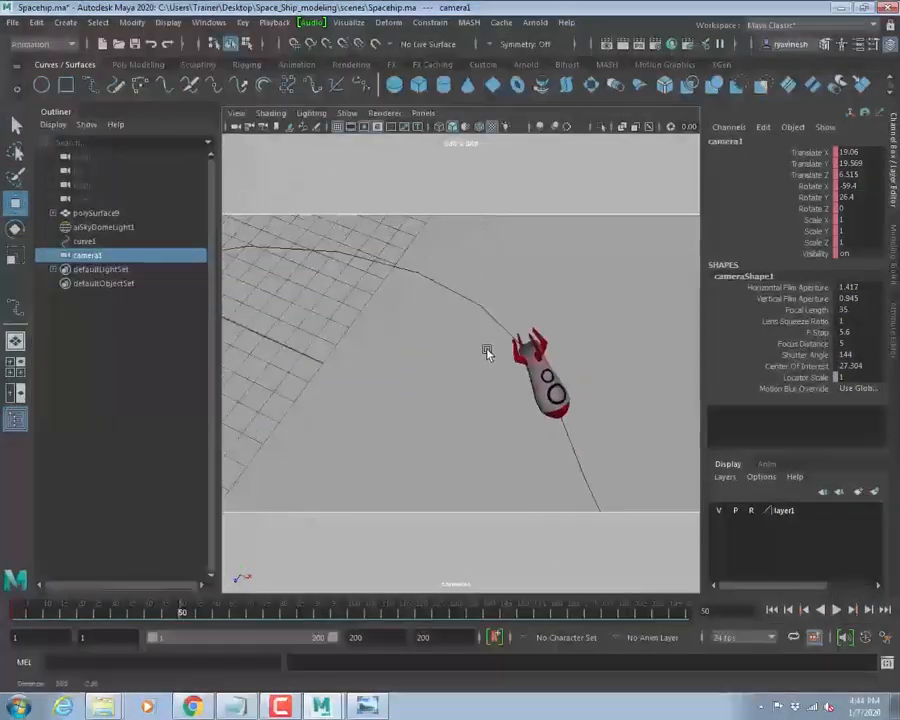
right_click_drag(486, 351, 595, 435, "alt")
left_click_drag(595, 435, 610, 410, "alt")
left_click_drag(418, 399, 438, 388, "alt")
middle_click_drag(438, 388, 422, 428, "alt")
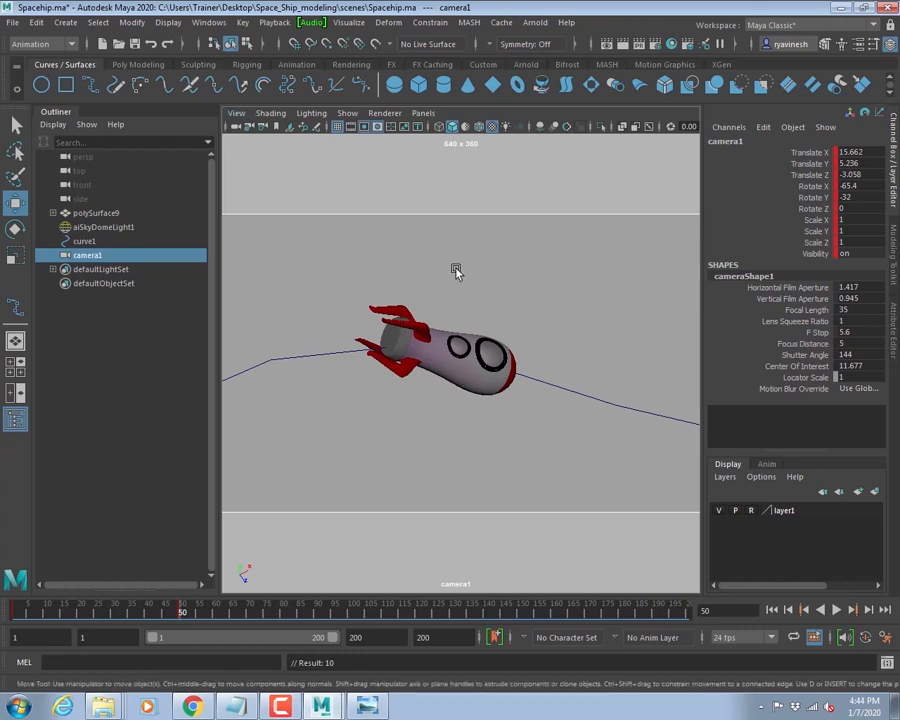
left_click(564, 257)
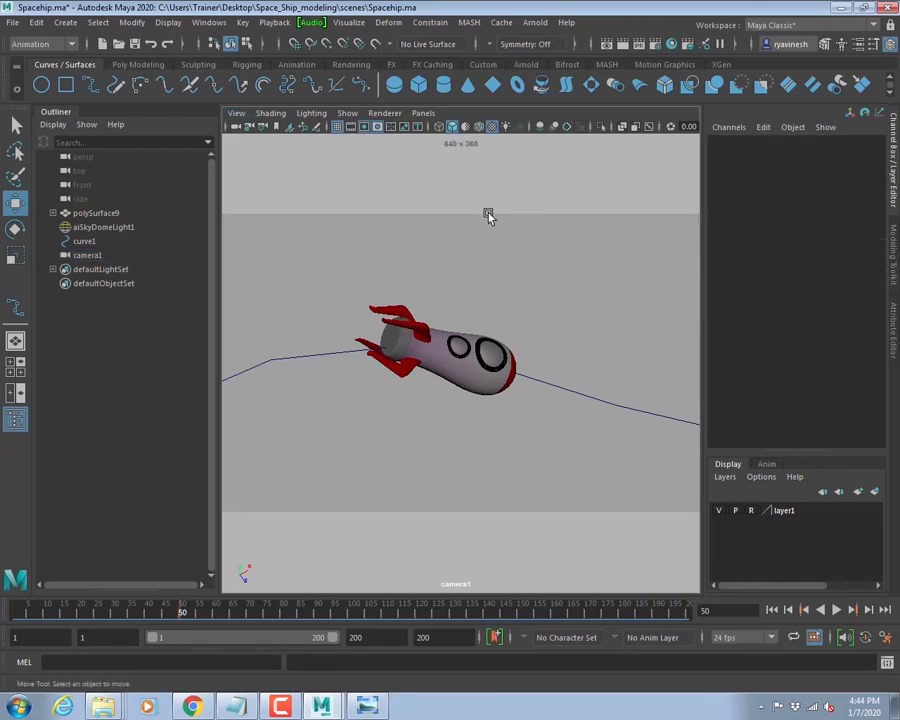
- Select camera1, go to frame 100, track and dolly it to frame the spaceship in the gate, and key the camera
left_click(588, 392)
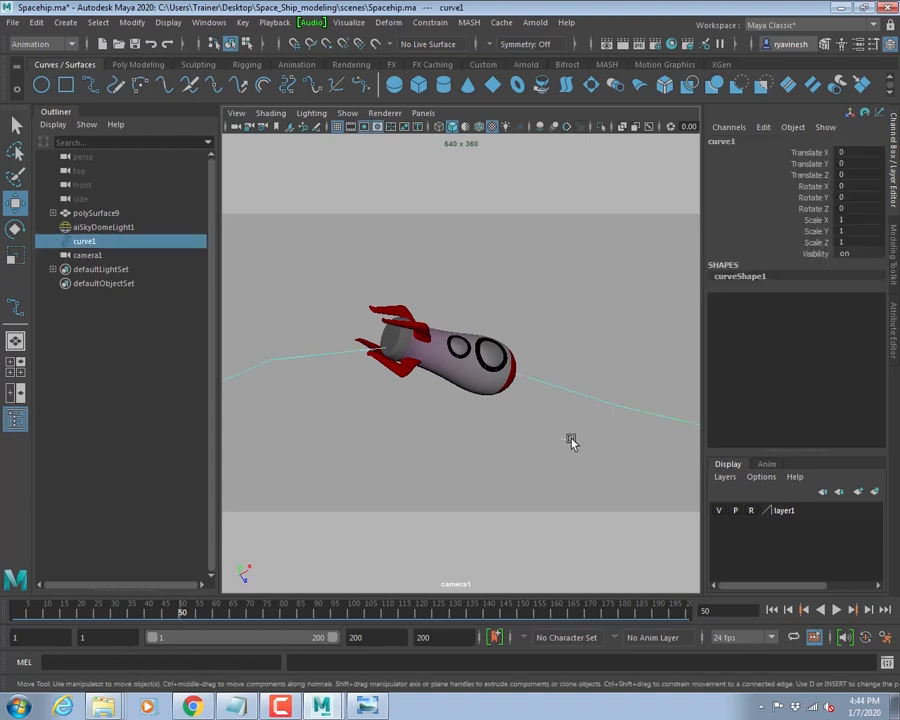
left_click(236, 128)
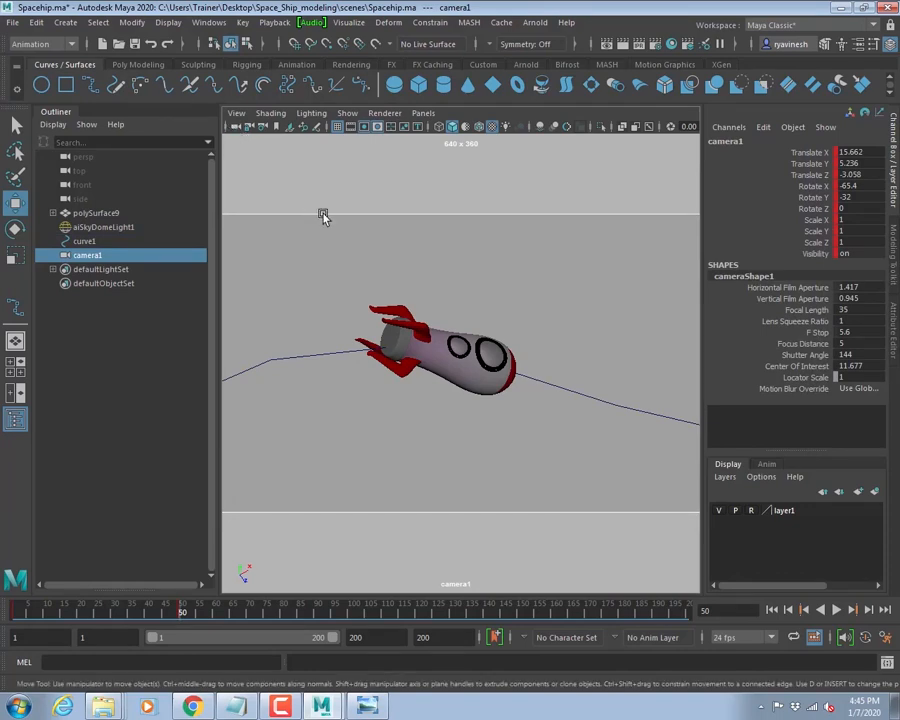
left_click(353, 614)
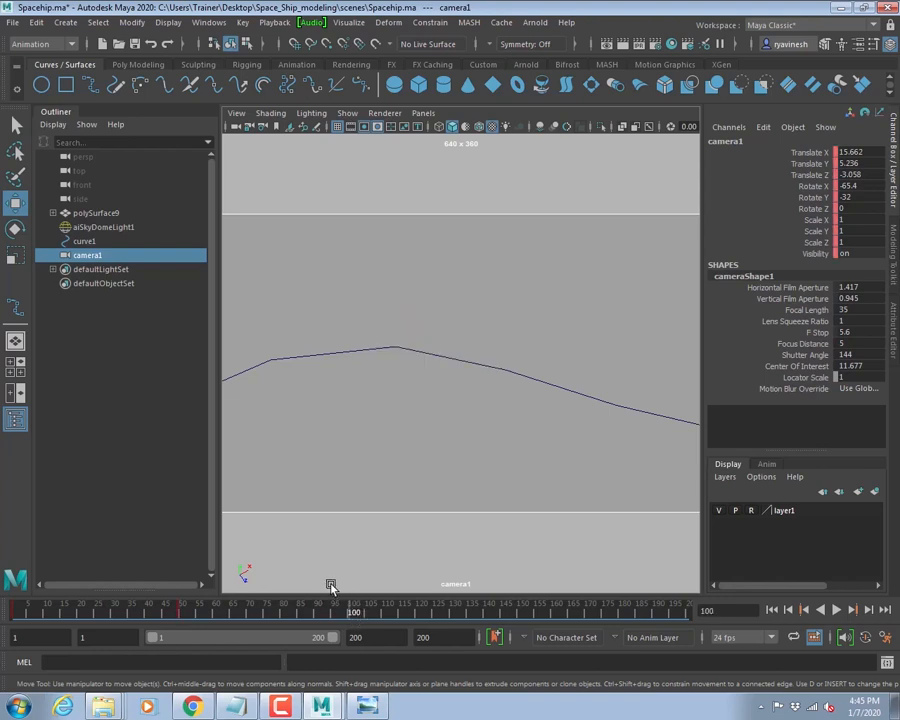
middle_click_drag(587, 391, 476, 376, "alt")
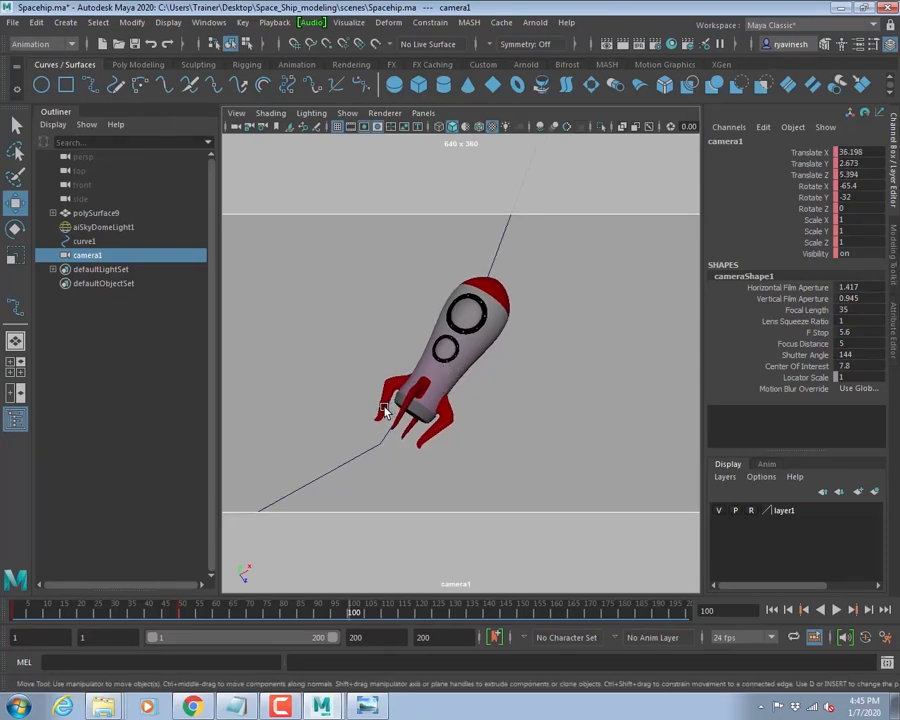
key("s")
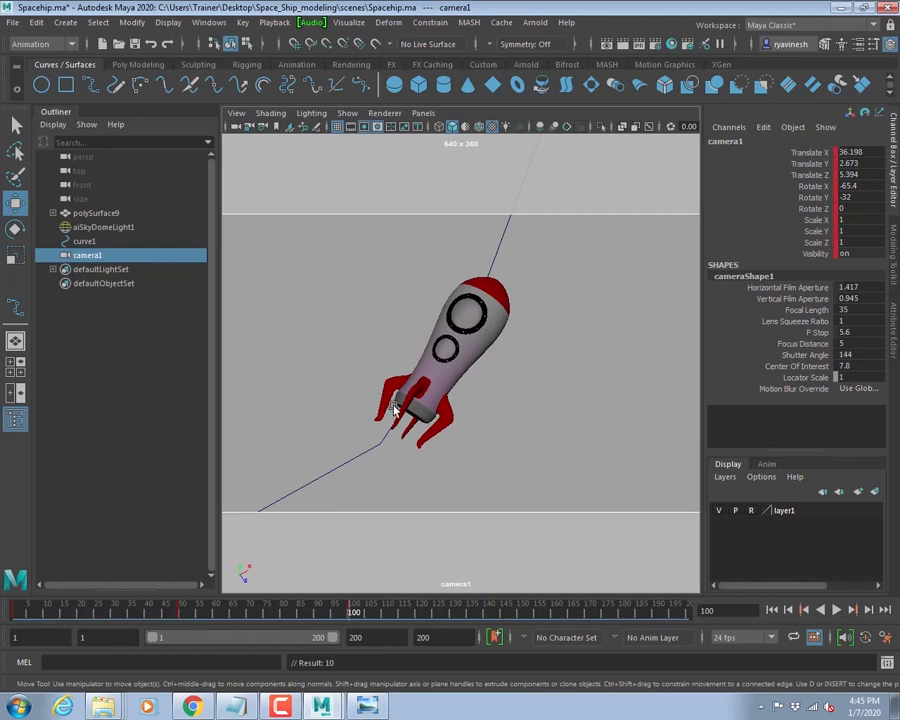
- Reposition camera1 to frame the spaceship at frame 150 and again at frame 200, keying the camera at both frames
left_click(521, 617)
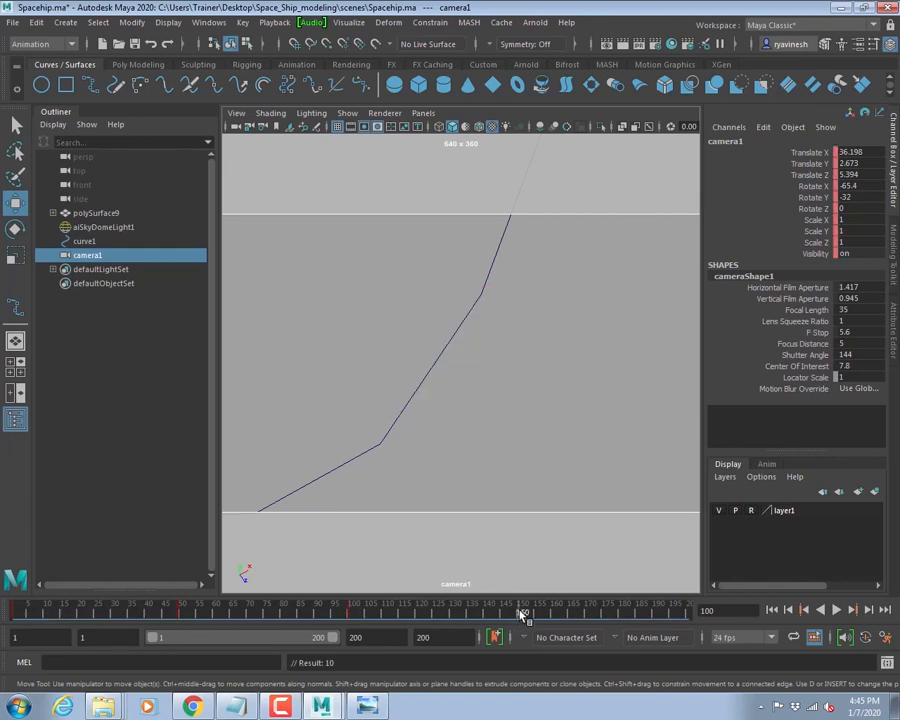
left_click_drag(524, 382, 499, 364, "alt")
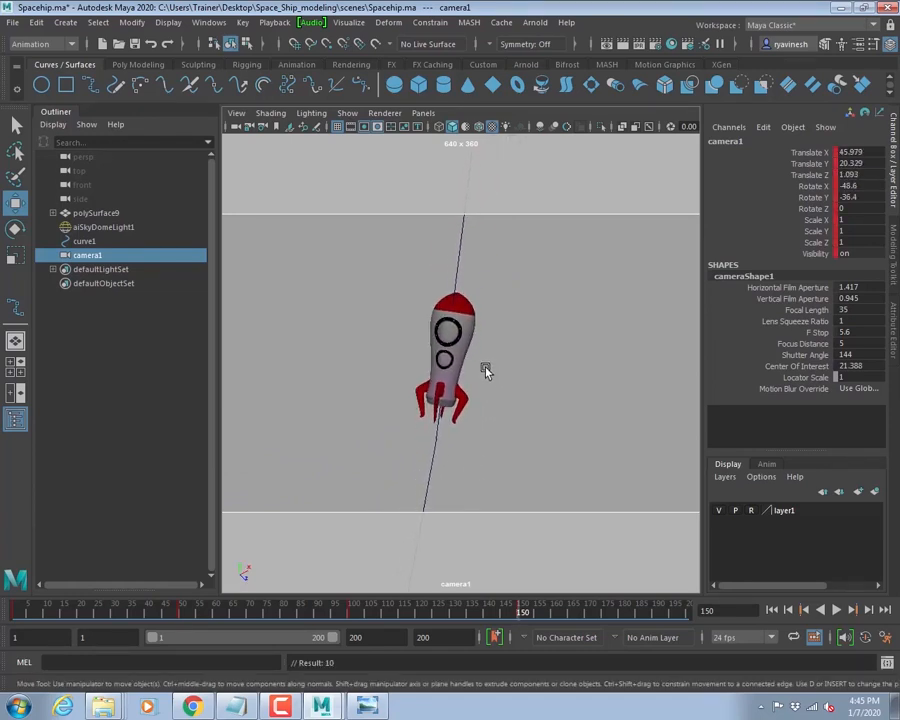
left_click(884, 610)
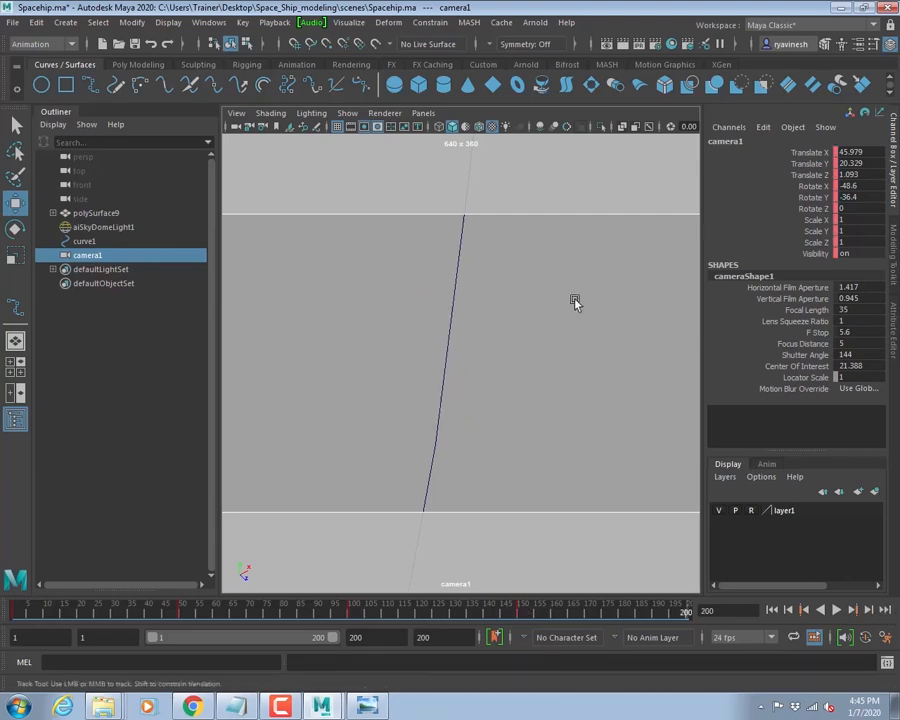
middle_click_drag(575, 301, 526, 420, "alt")
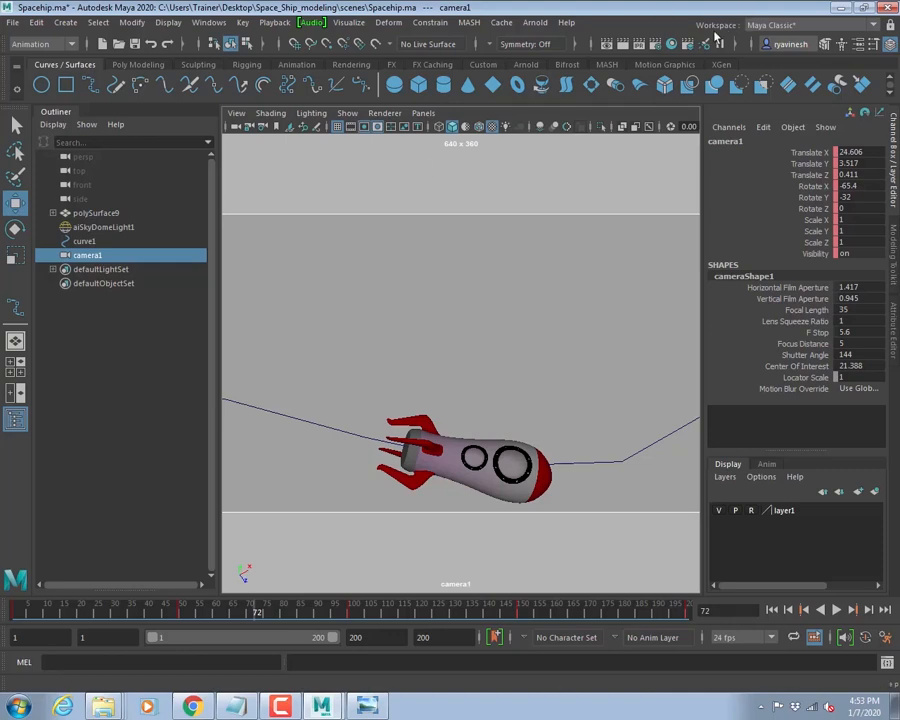
- Review the common render settings, including the renderable camera and image size, and close the settings window
left_click(655, 46)
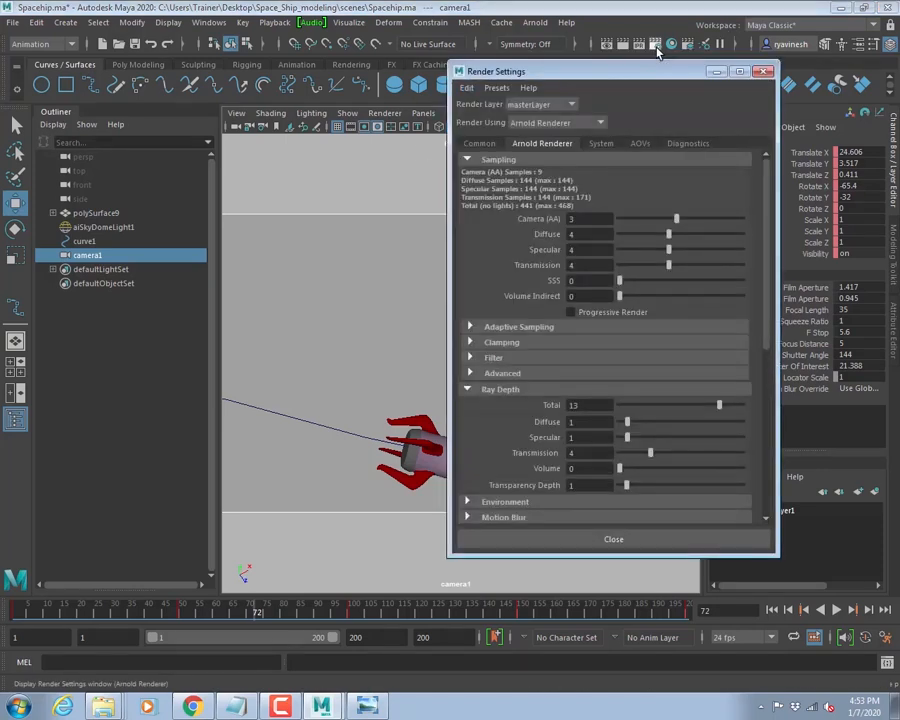
left_click(480, 143)
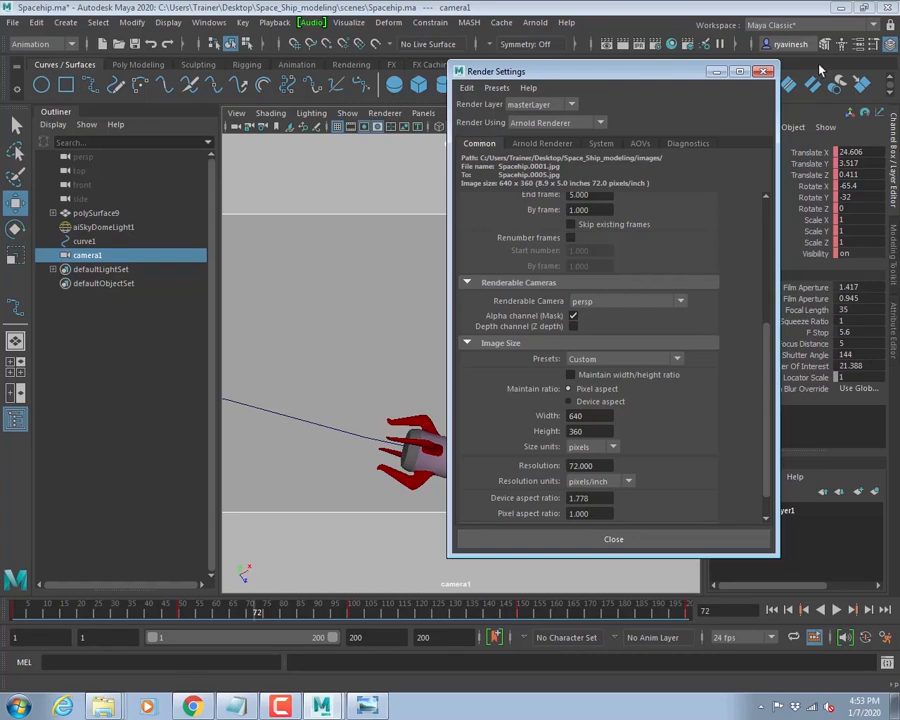
left_click(763, 71)
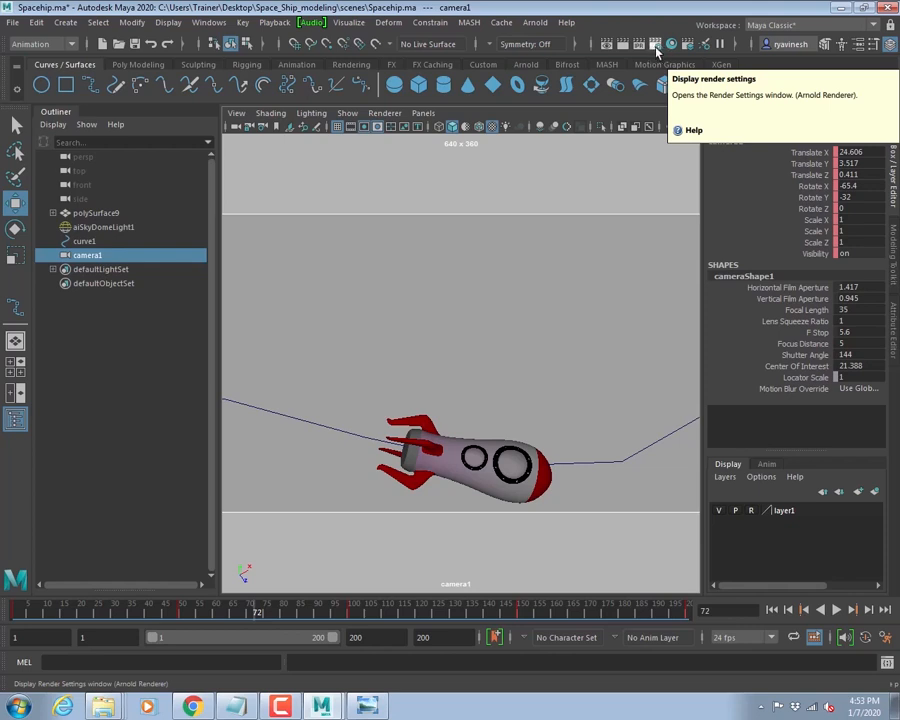
- Collapse the construction history, rendering, symmetry, snap and account sections of the status line
left_click(576, 44)
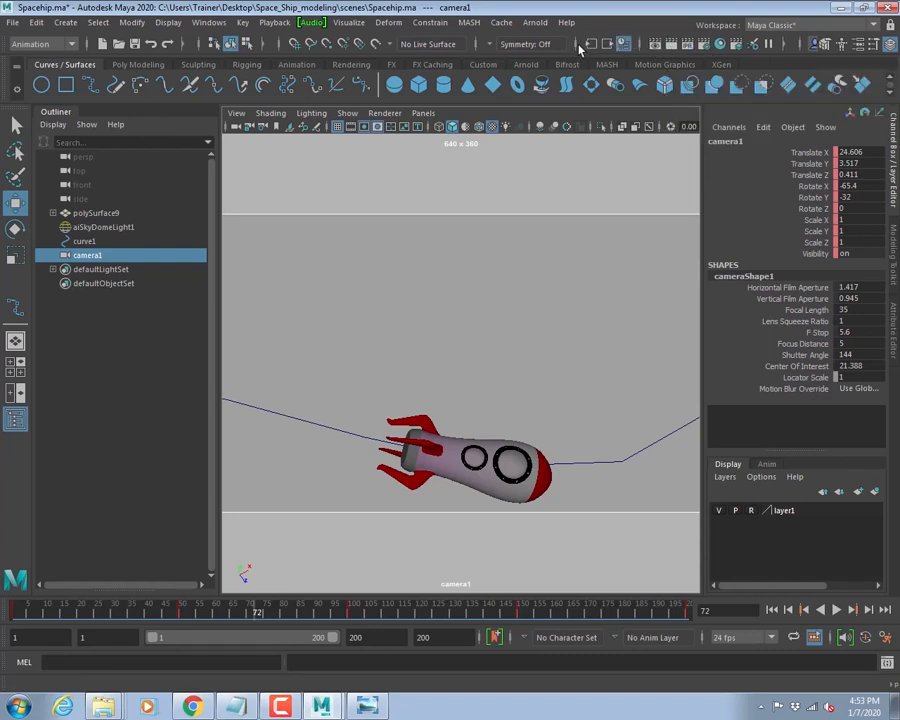
left_click(590, 44)
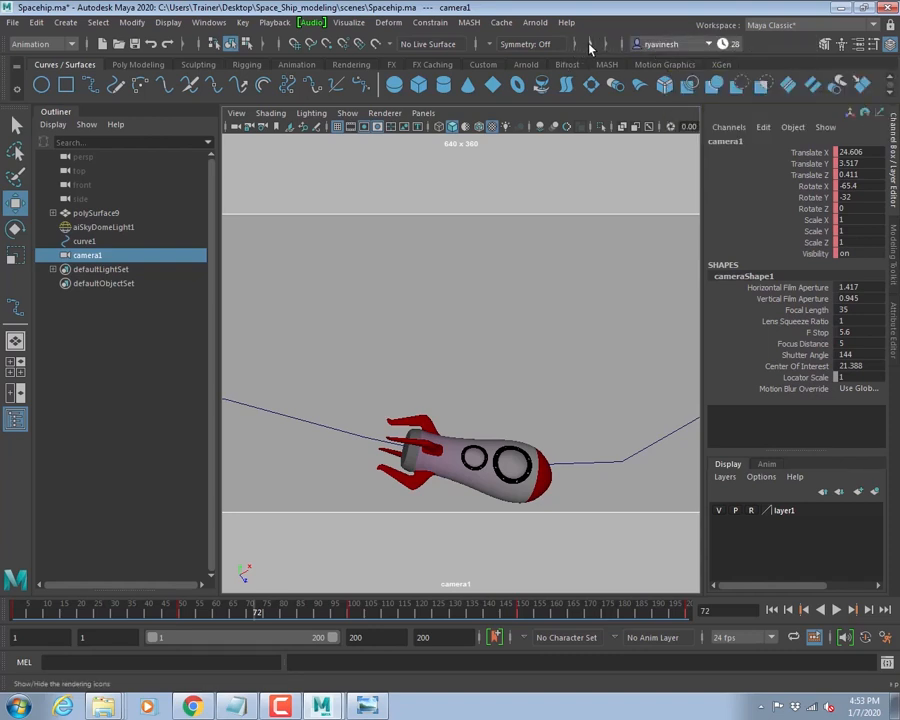
left_click(478, 44)
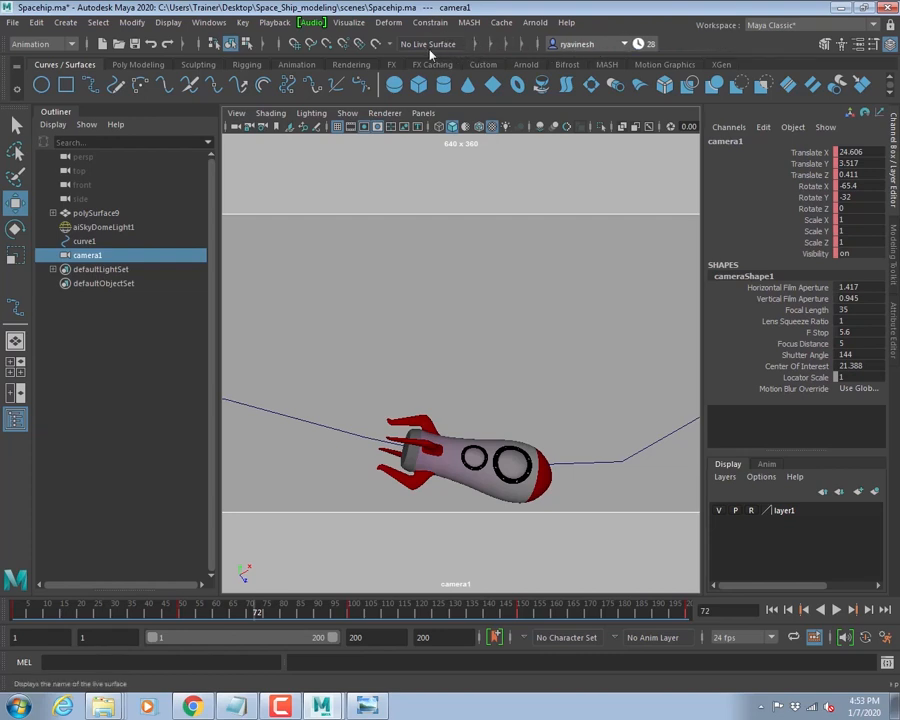
left_click(279, 44)
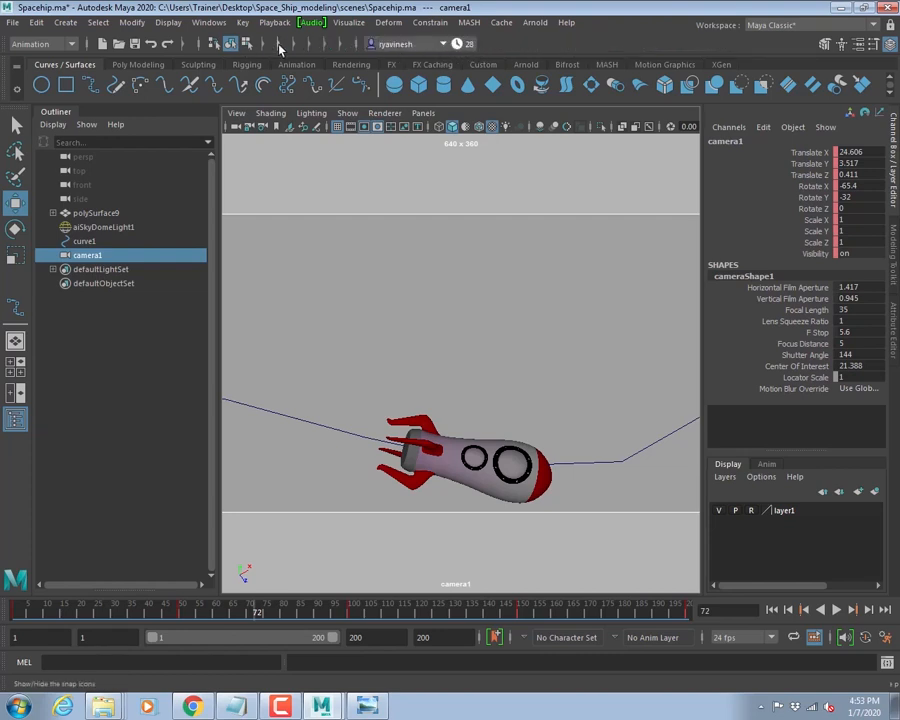
left_click(357, 45)
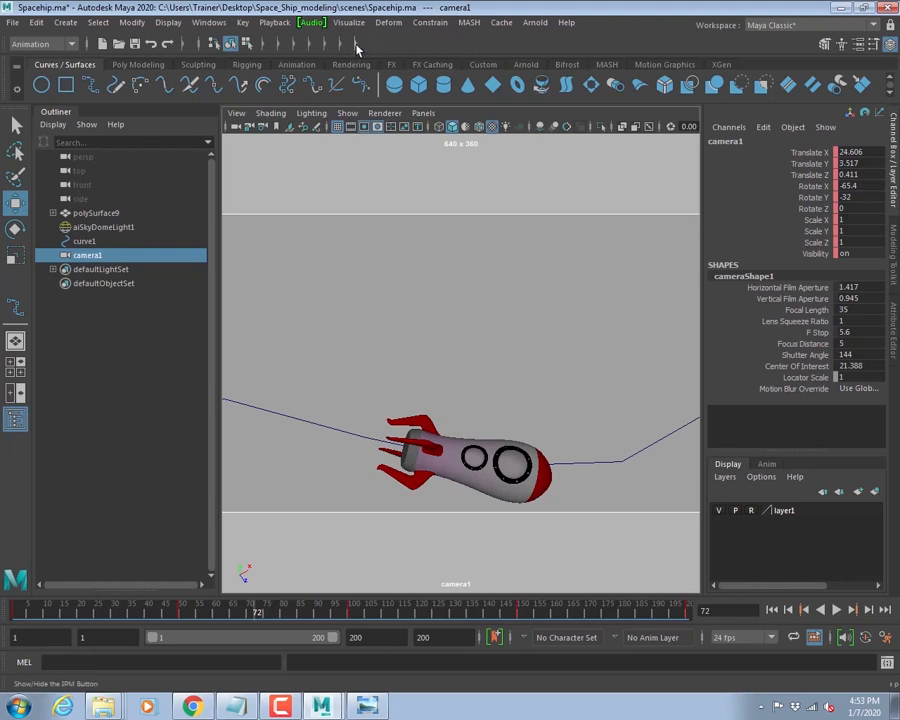
- Expand the rendering, construction history, symmetry and snap sections of the status line again
left_click(341, 45)
left_click(329, 45)
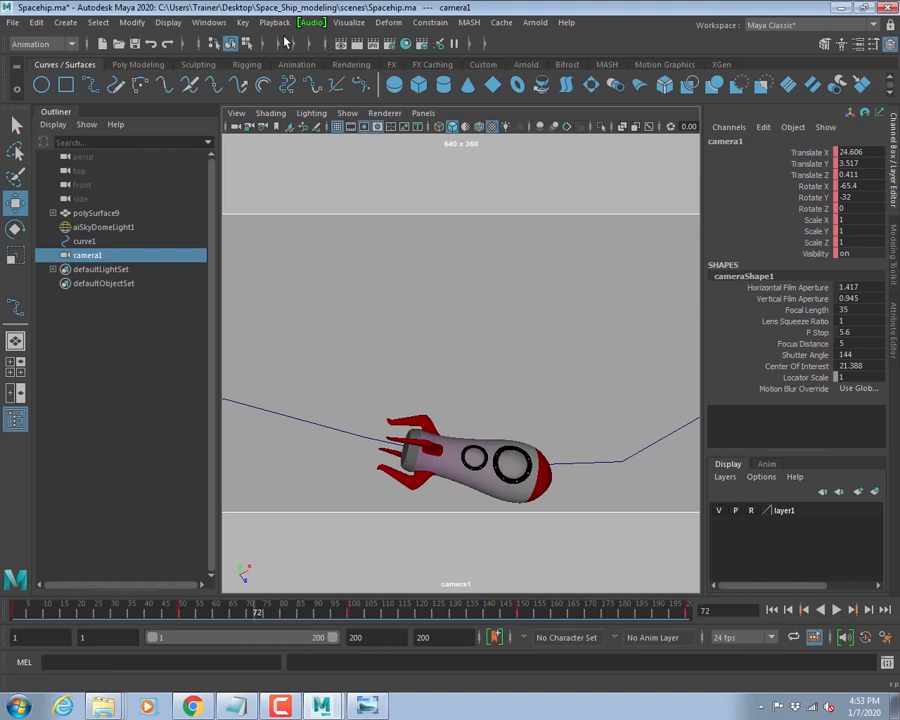
left_click(309, 45)
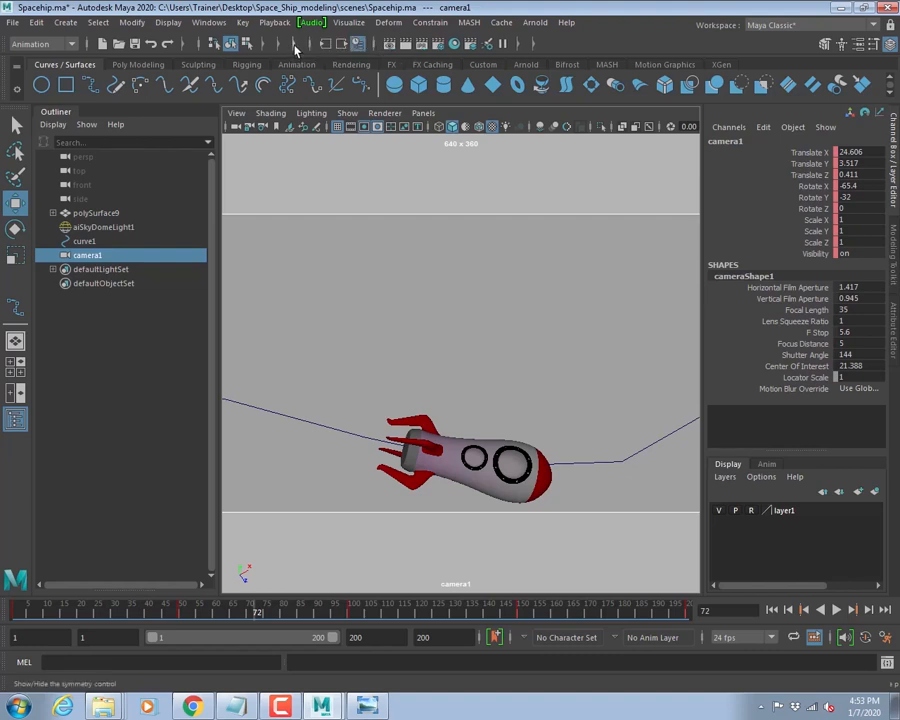
left_click(279, 45)
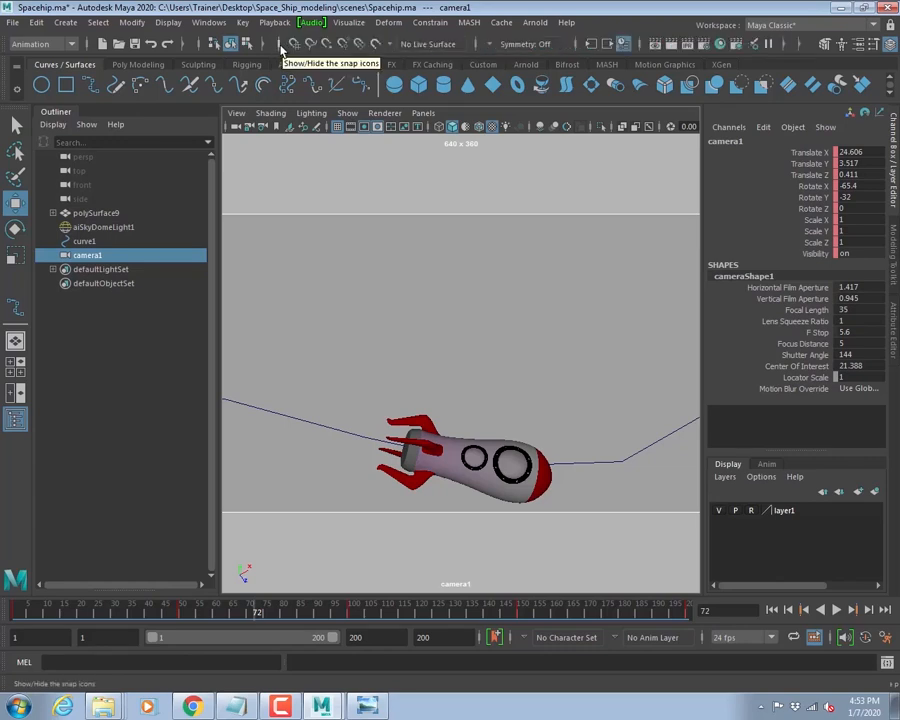
left_click(280, 45)
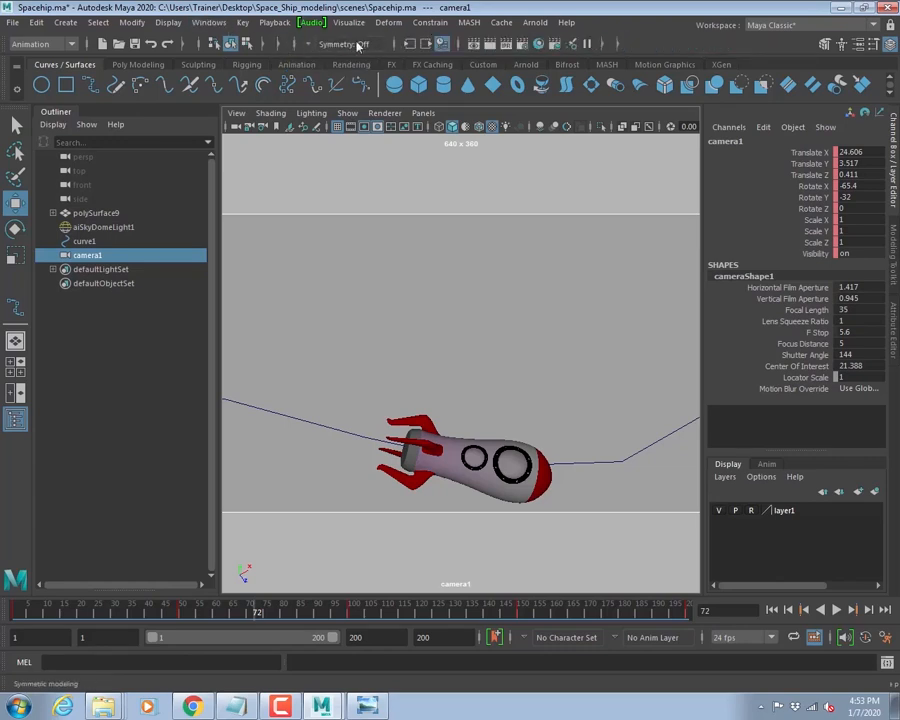
left_click(279, 44)
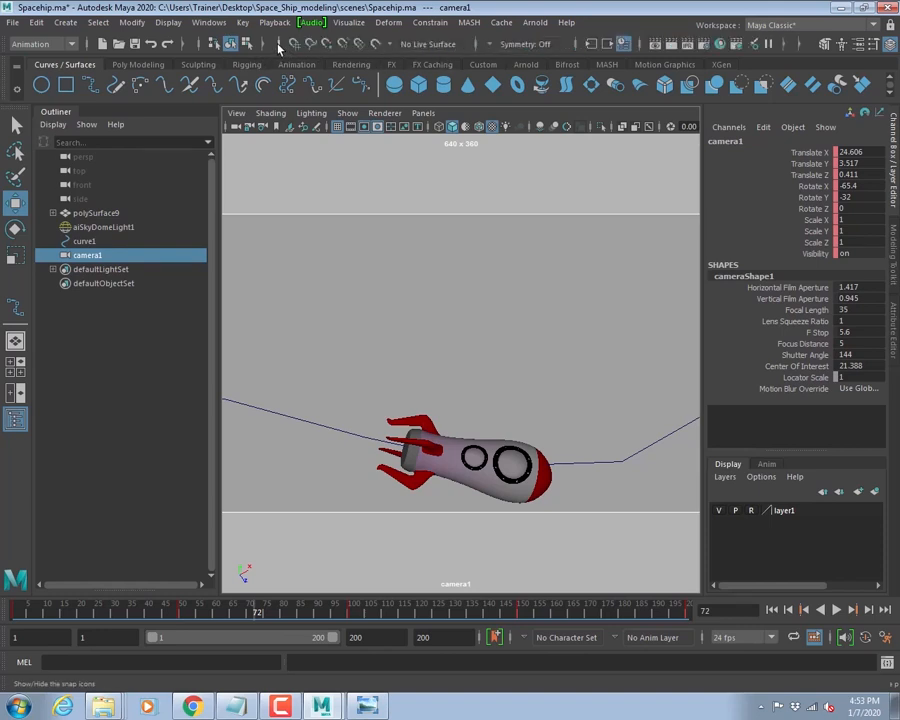
- Collapse the status line's snap, construction history, rendering, symmetry and selection mode sections
left_click(279, 44)
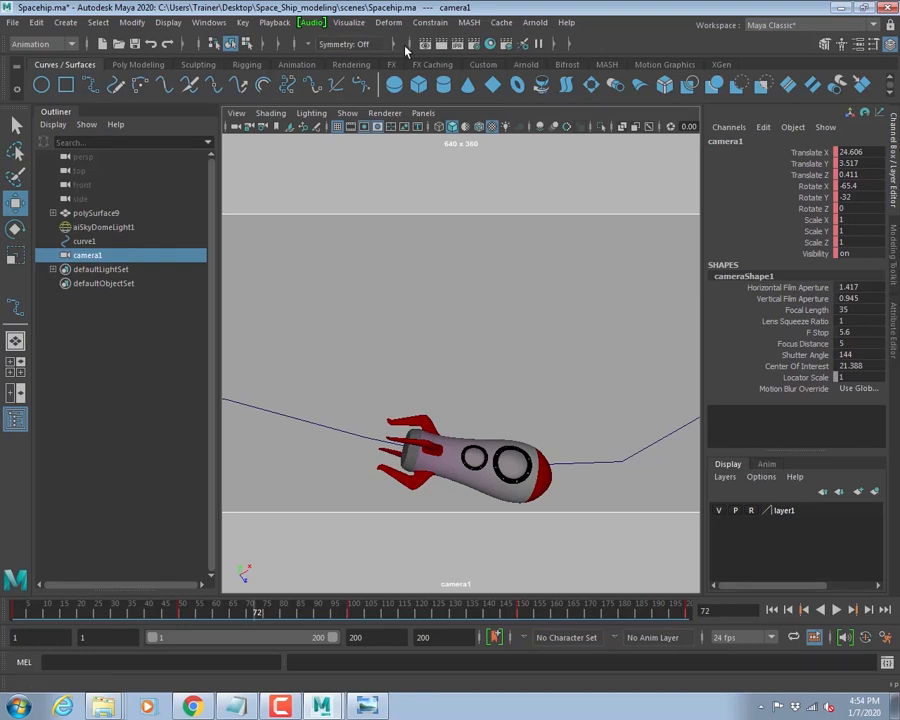
left_click(408, 44)
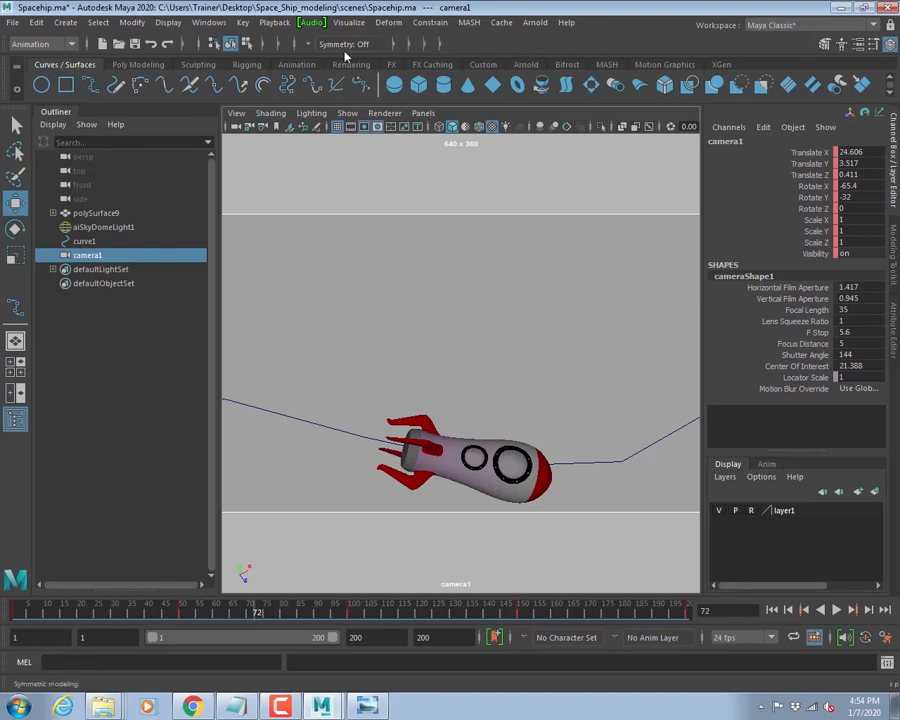
left_click(292, 44)
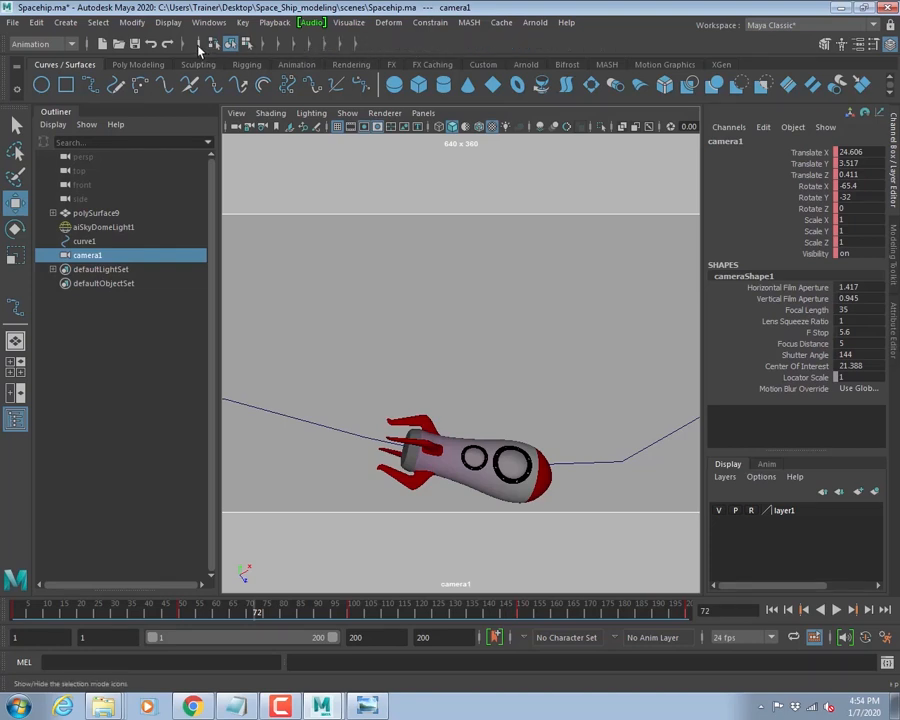
left_click(199, 44)
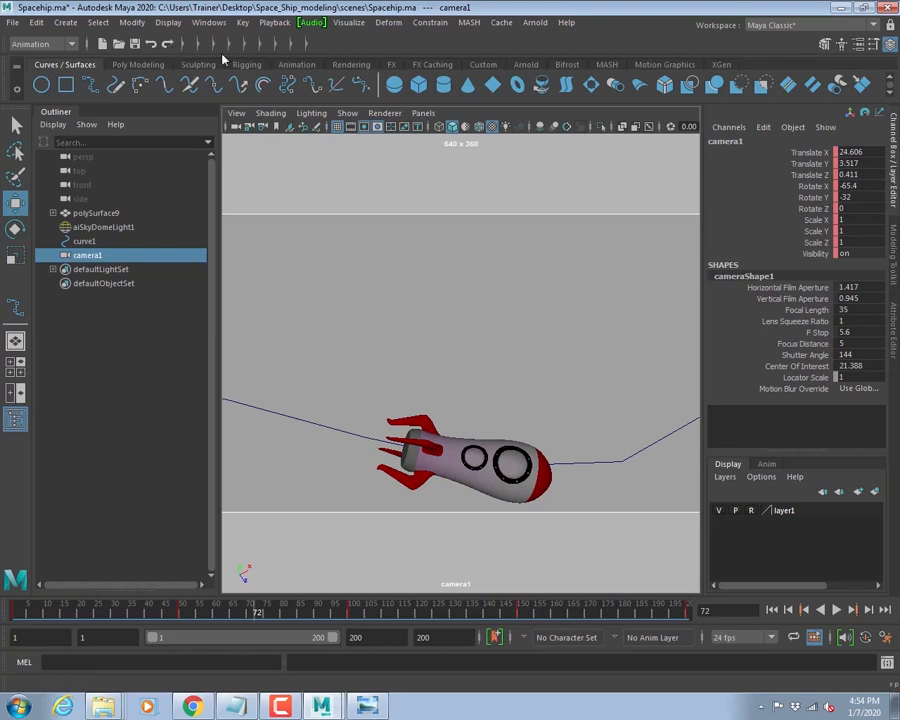
- Briefly show and hide the account section and the coordinate input field section of the status line
left_click(307, 45)
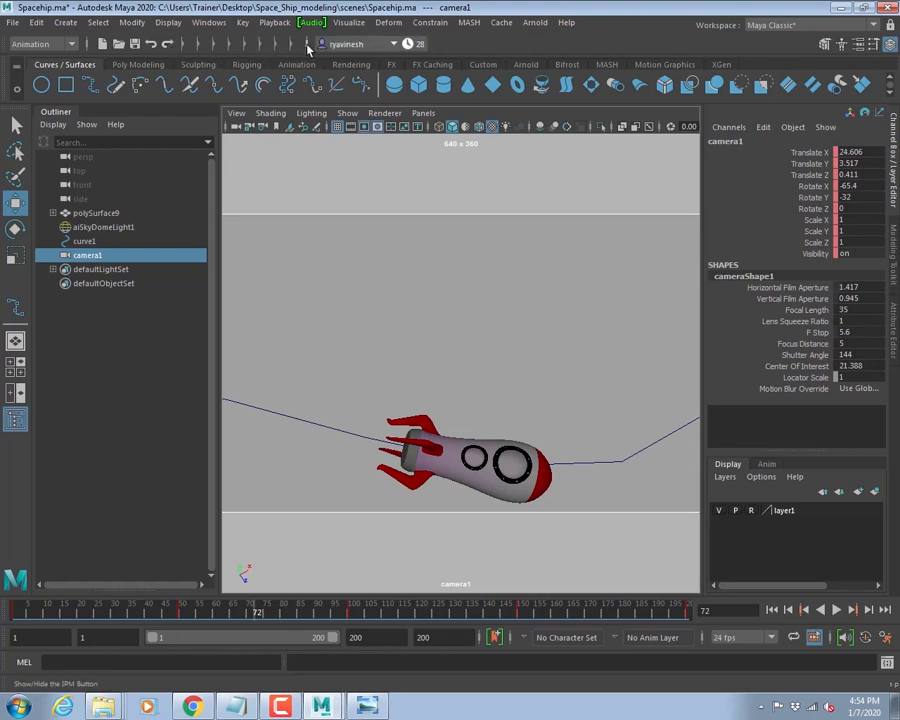
left_click(307, 46)
left_click(291, 45)
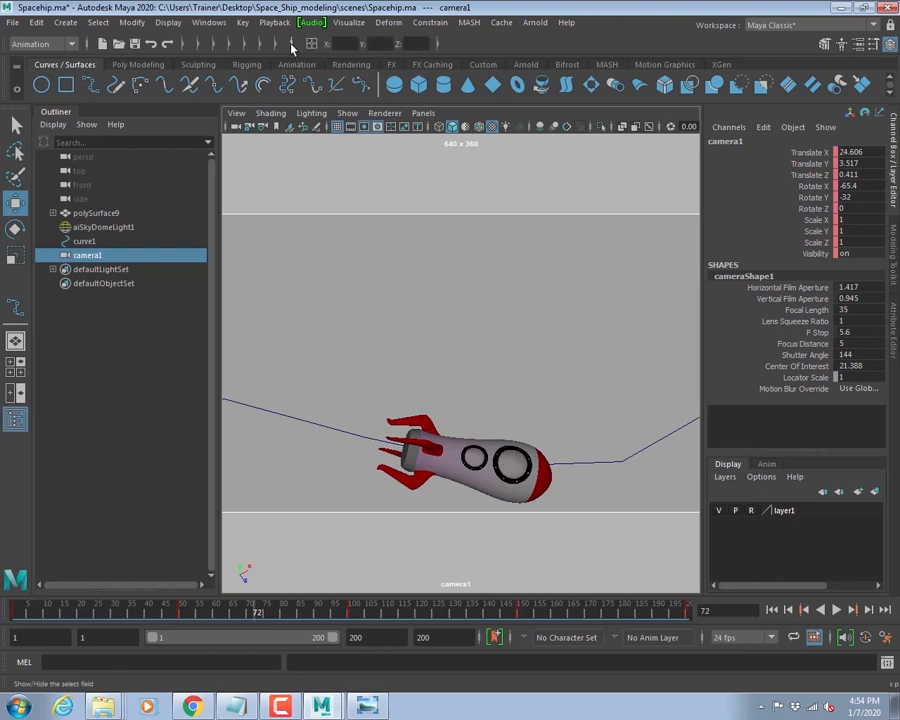
left_click(291, 46)
- Expand the rendering icons, the Objects selection menu, the selection mode icons and the selection mask icons in the status line
left_click(276, 45)
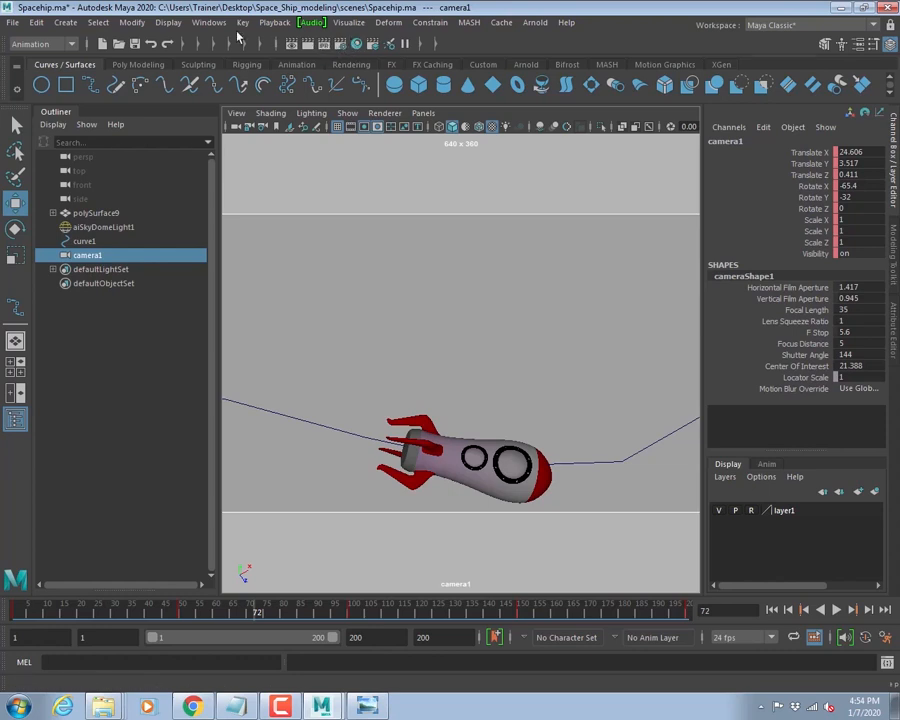
left_click(190, 44)
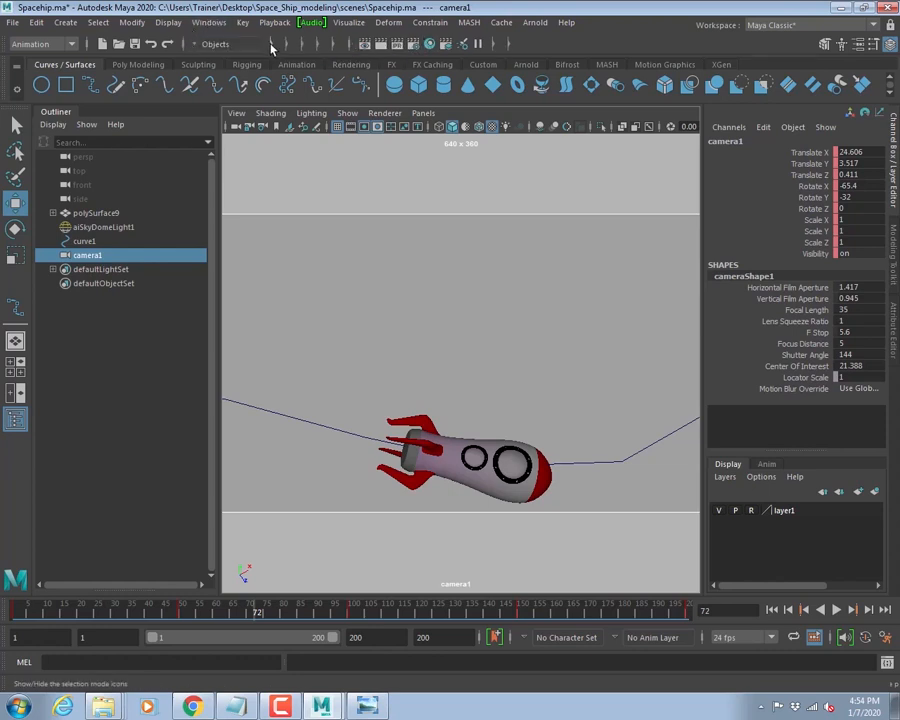
left_click(270, 44)
left_click(345, 44)
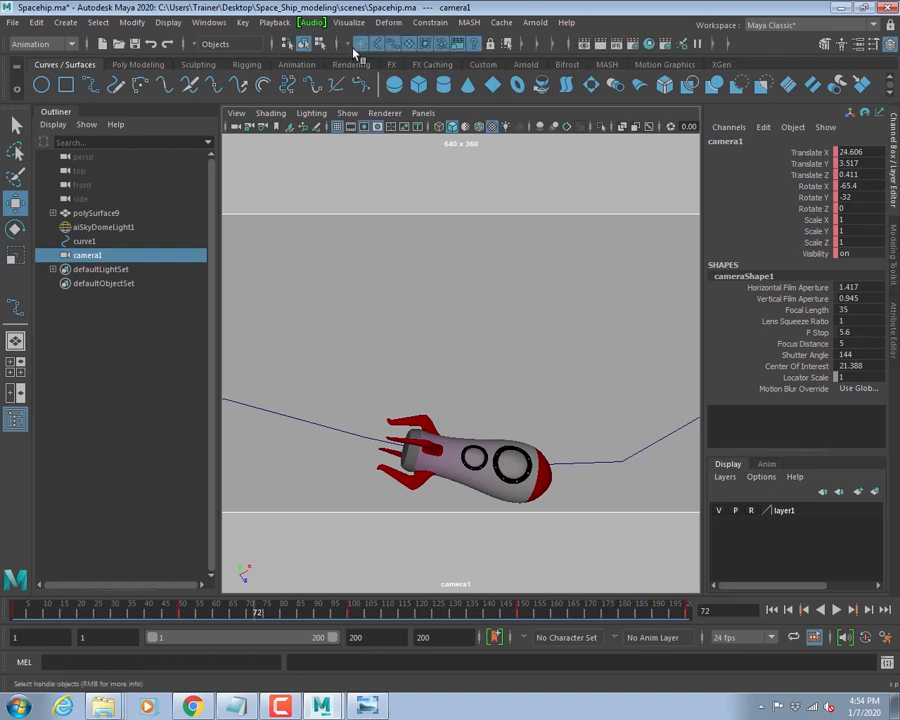
- Open the render settings and choose name.#.ext as the frame/animation extension in the common file output settings
left_click(634, 45)
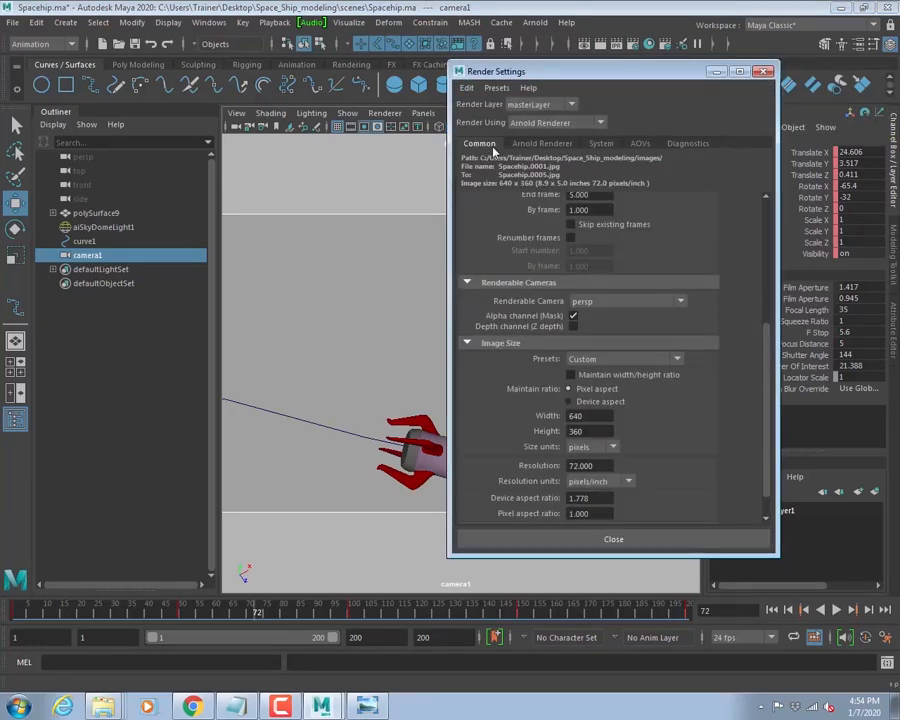
scroll(735, 318, "up", 5)
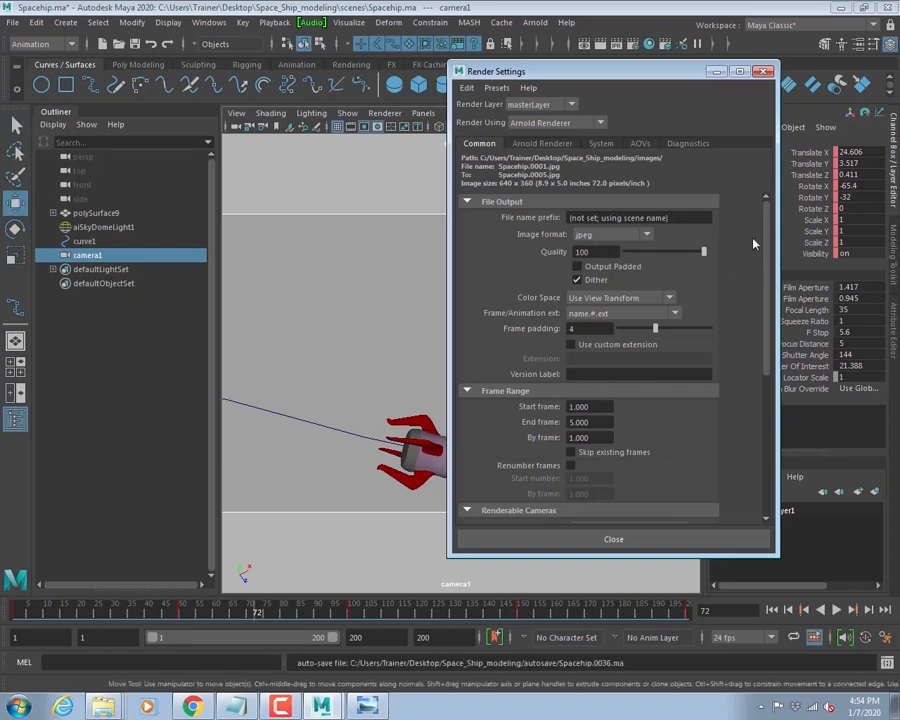
left_click_drag(766, 233, 726, 266)
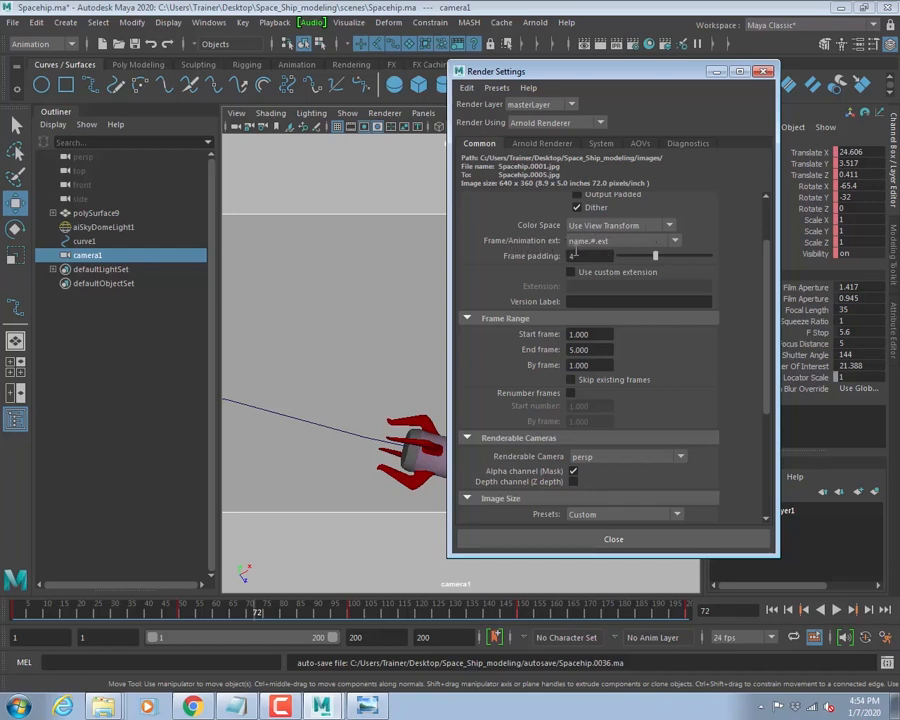
left_click(591, 243)
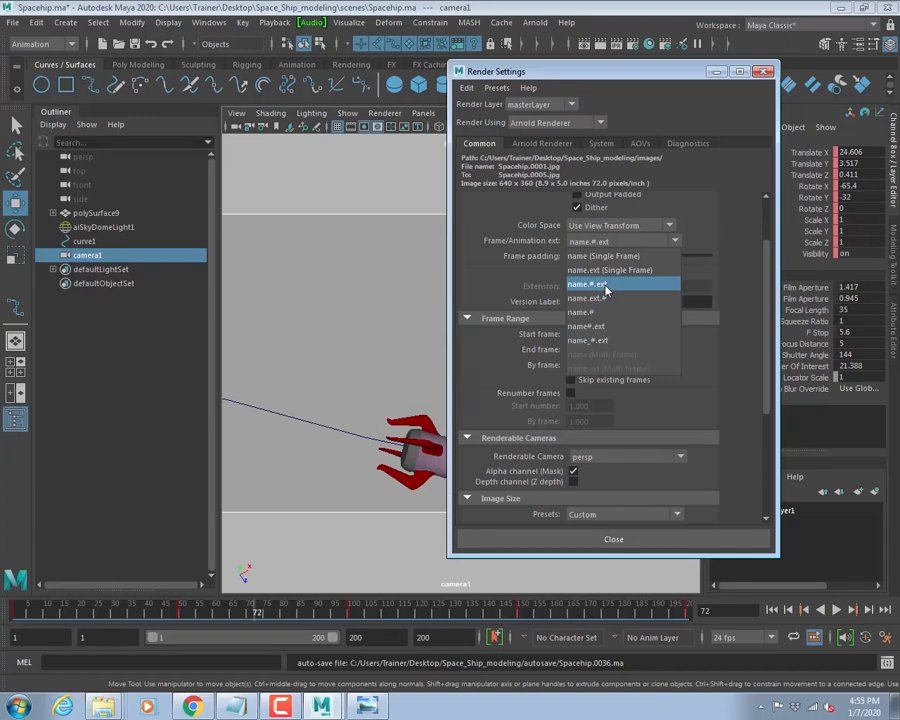
left_click(604, 286)
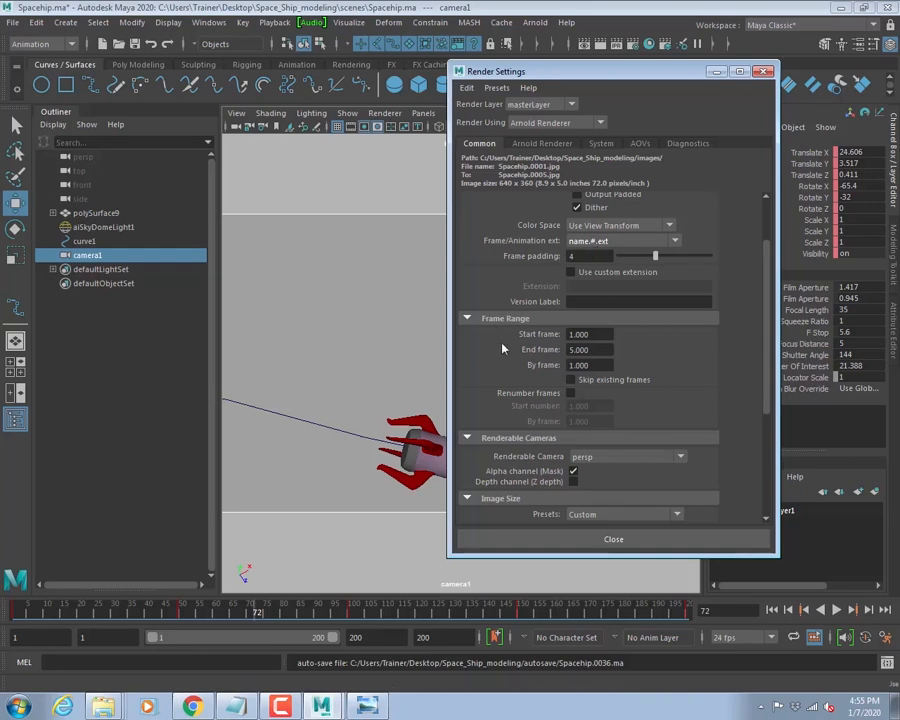
- Set the end frame of the render's frame range to 200
left_click(580, 334)
left_click(592, 350)
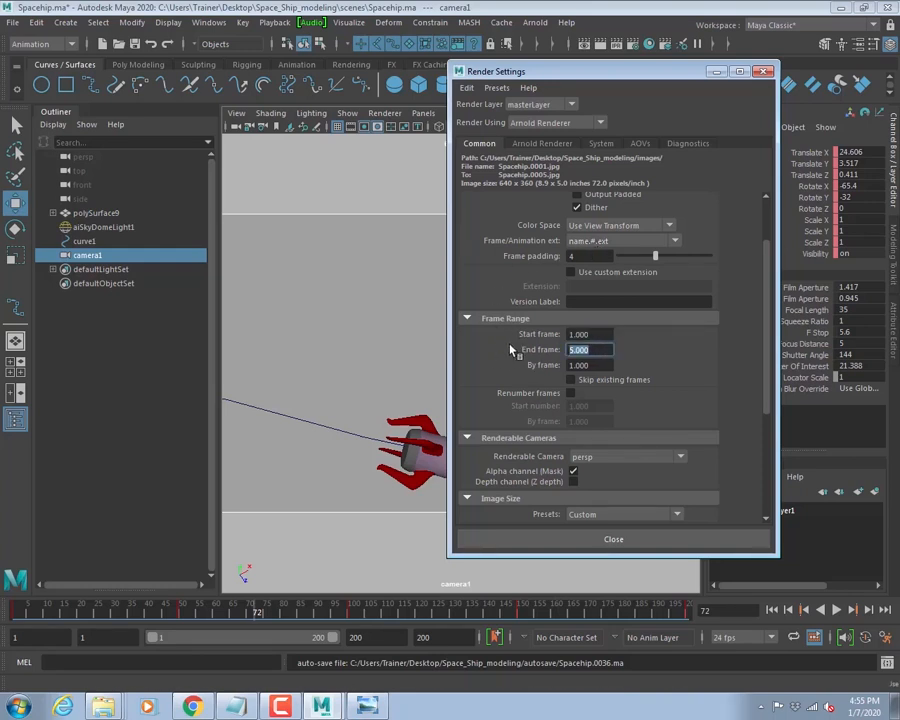
type("200")
left_click(601, 365)
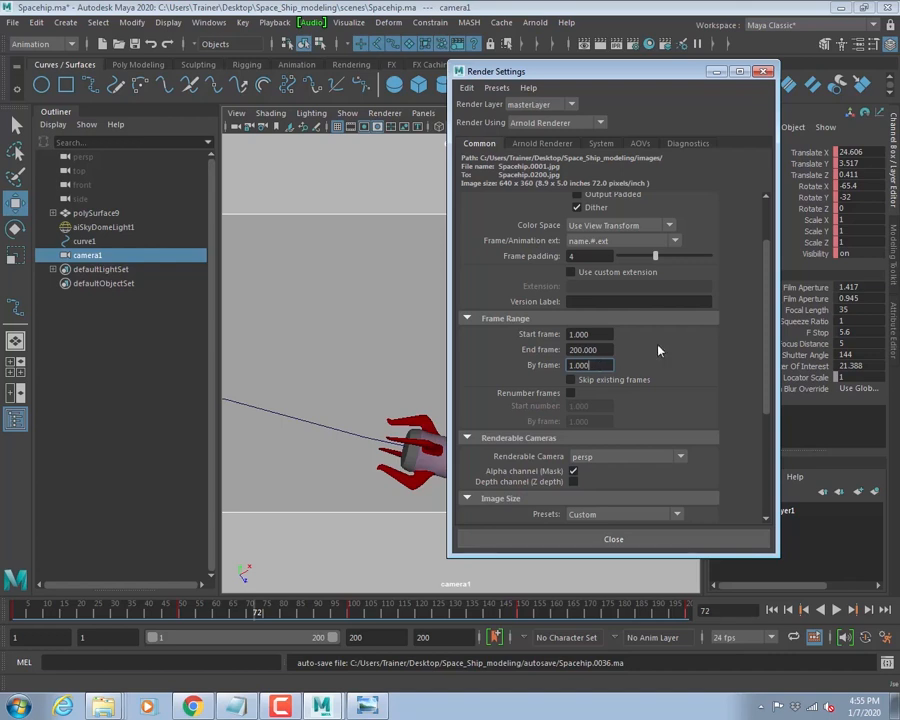
- Choose camera1 as the renderable camera and check the width and height of the image size
scroll(766, 305, "down", 5)
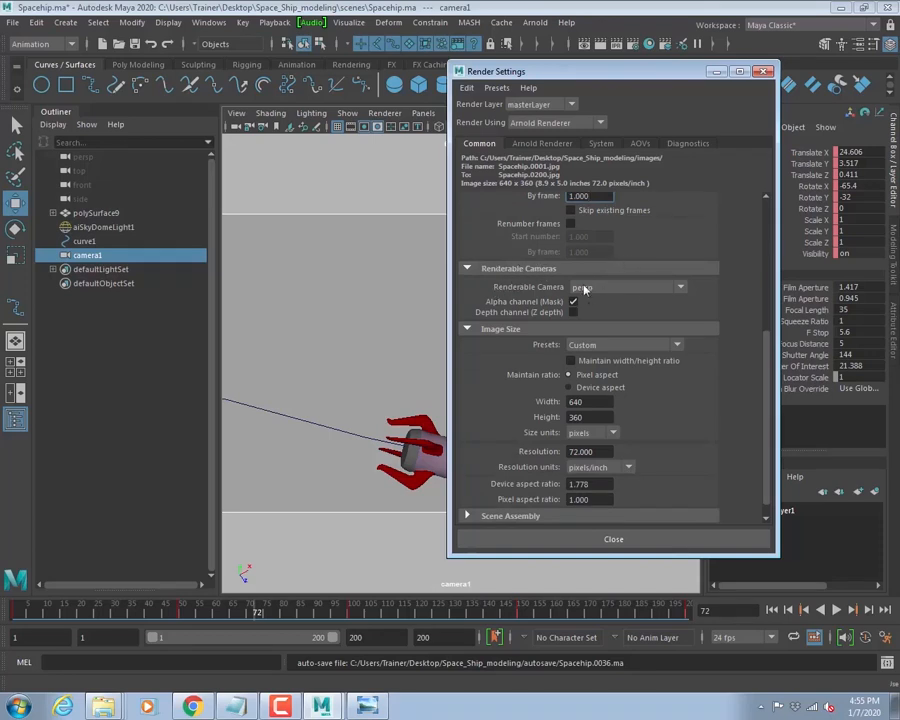
left_click(598, 287)
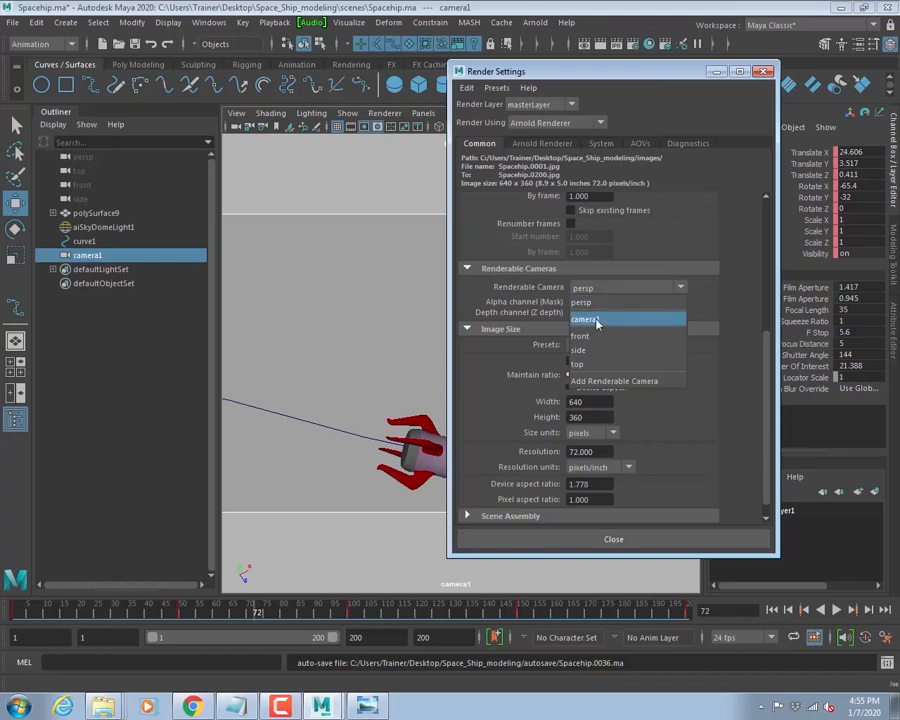
left_click(597, 321)
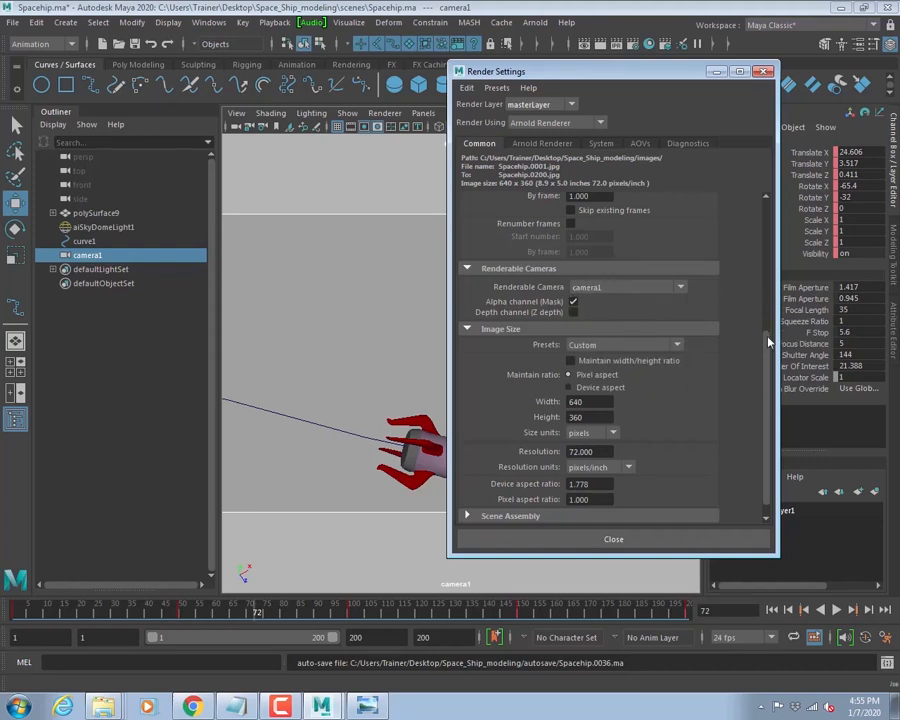
scroll(770, 368, "down", 1)
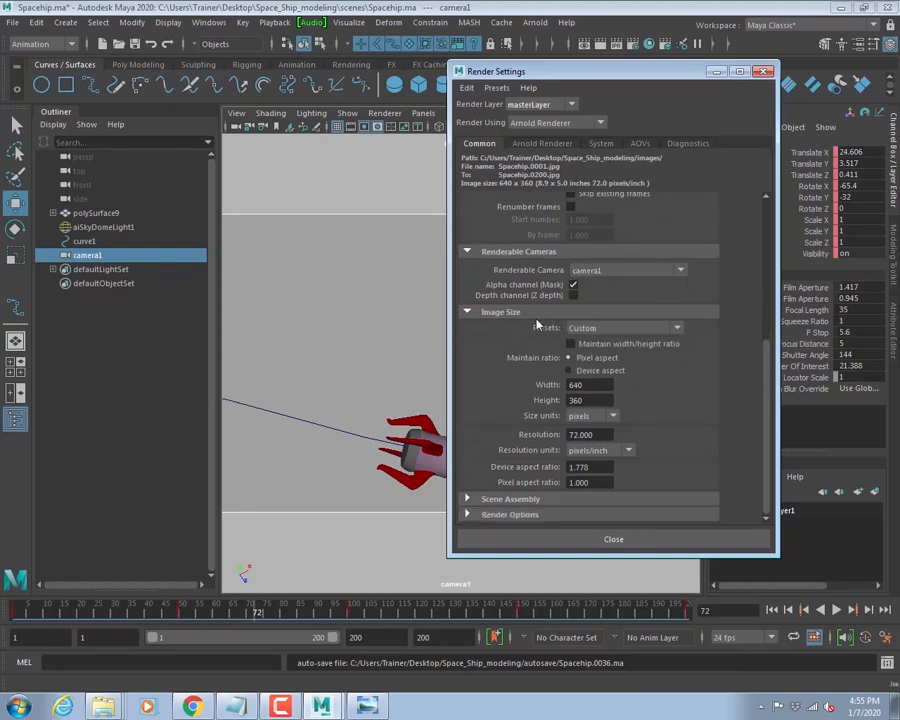
left_click(585, 385)
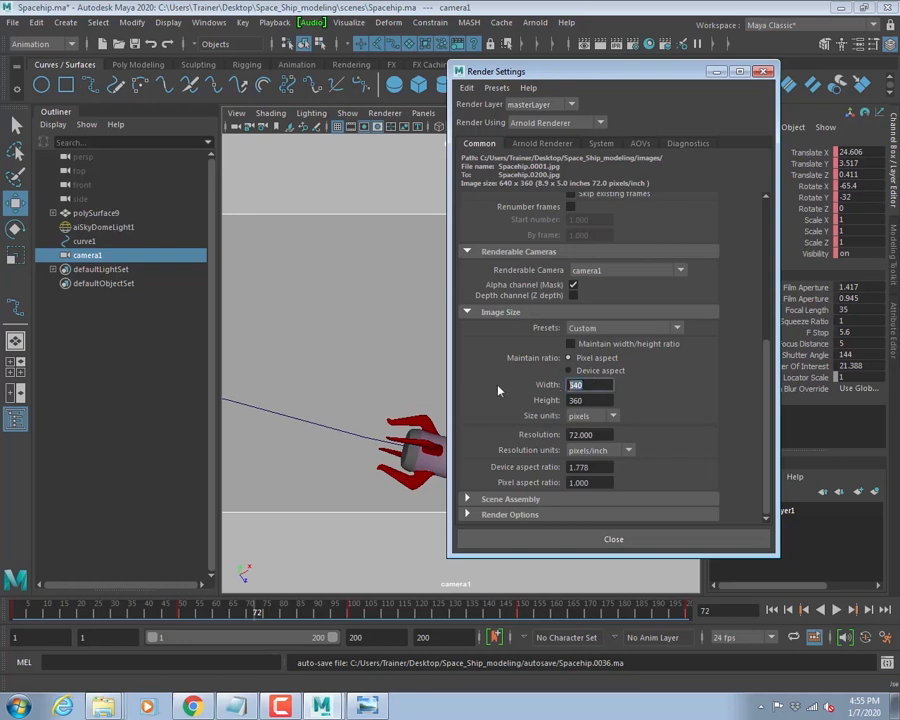
left_click(594, 400)
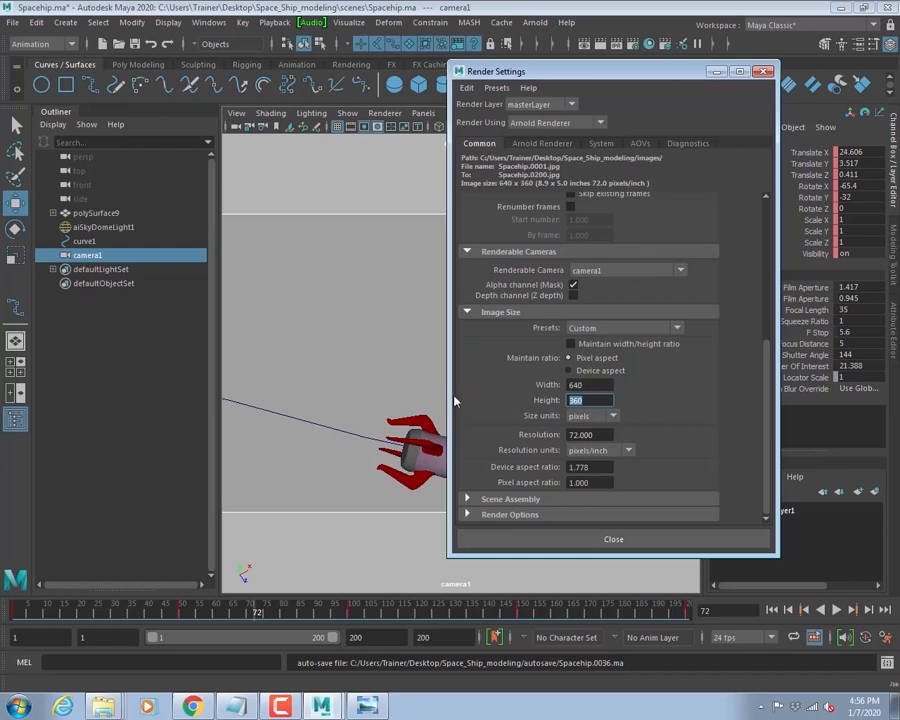
- Set the Arnold Renderer's transmission samples to 1 and close the render settings
left_click(542, 143)
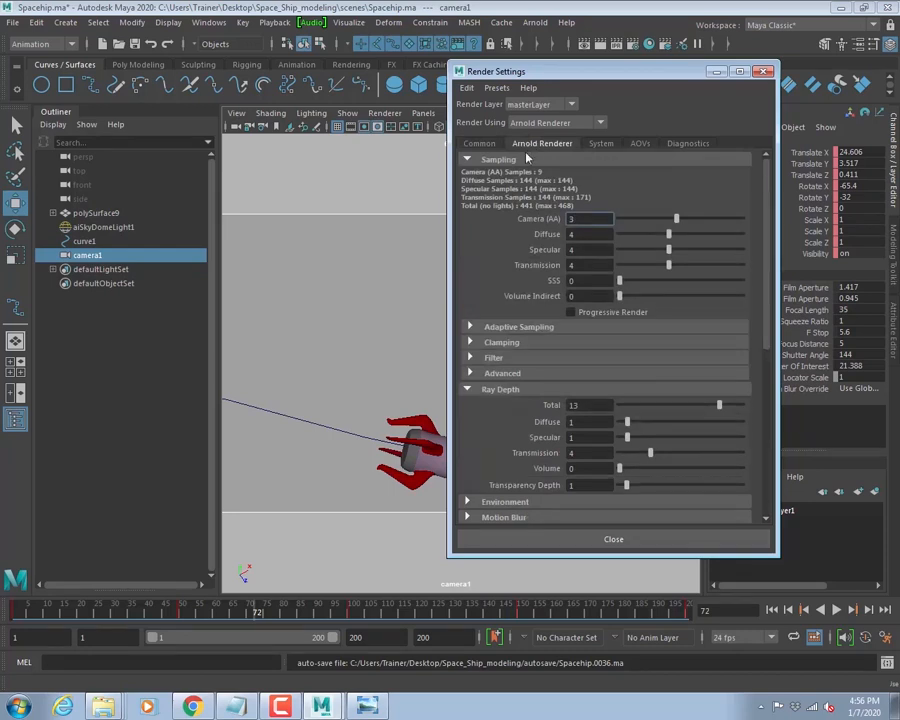
type("5")
left_click_drag(585, 219, 512, 225)
key("Tab")
key("Tab")
key("Tab")
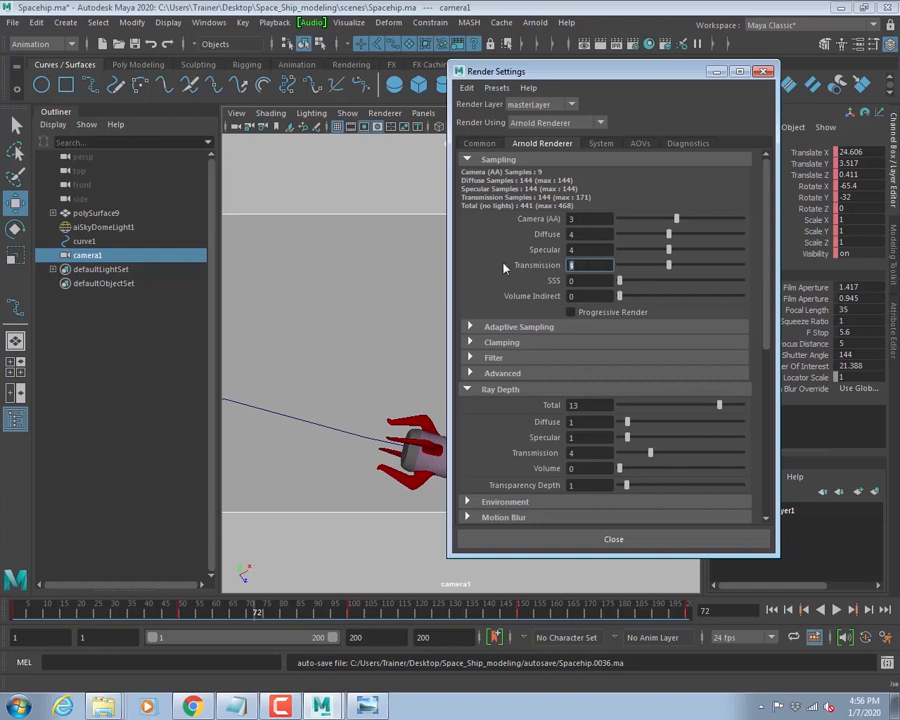
type("1")
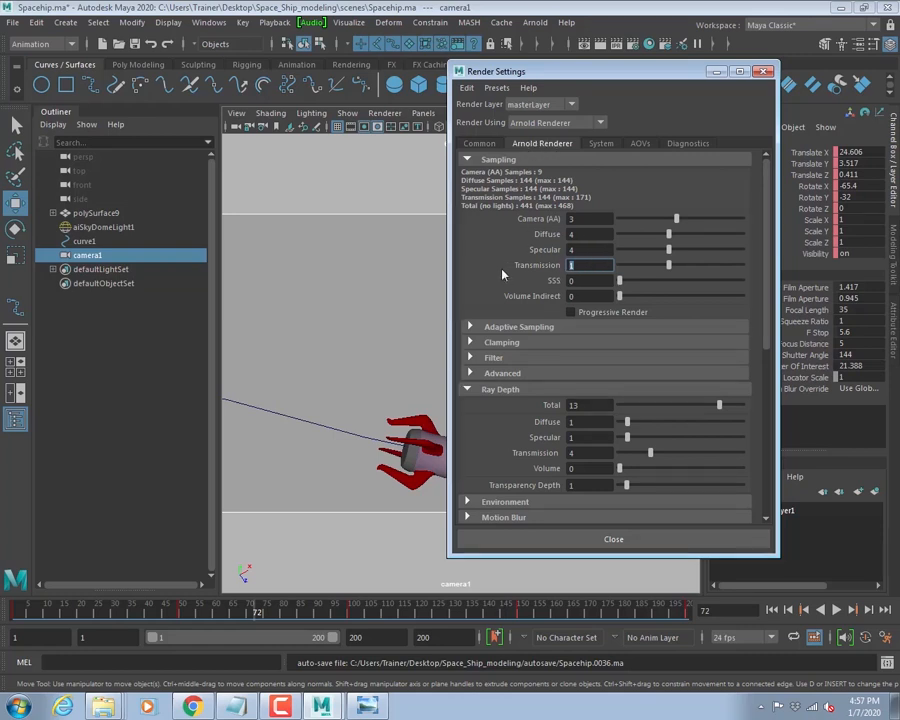
left_click(604, 540)
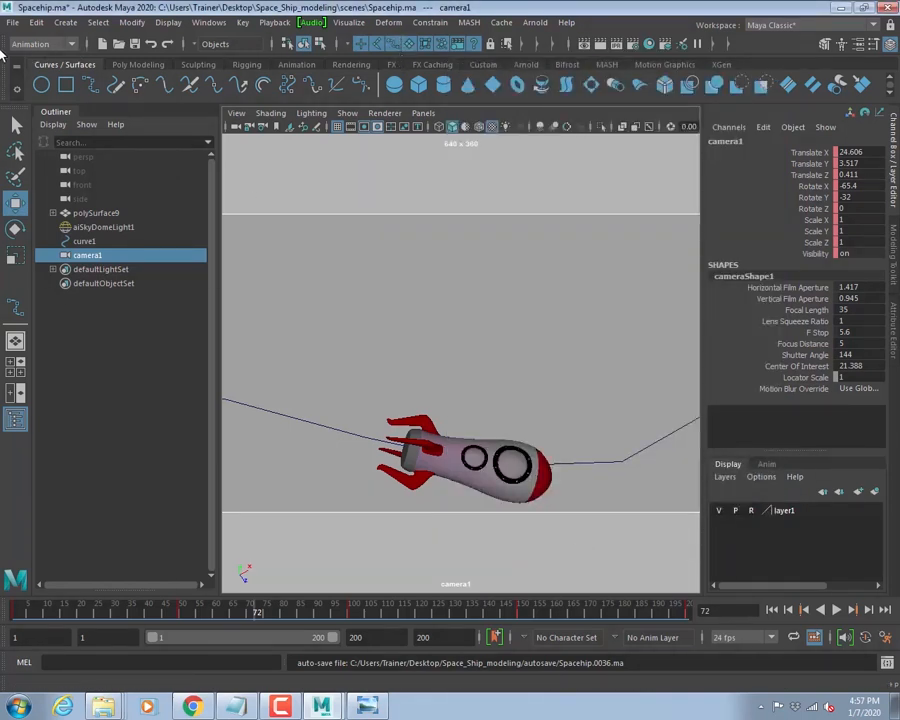
- Switch to the Rendering menu set and start a batch render of the sequence
left_click(40, 44)
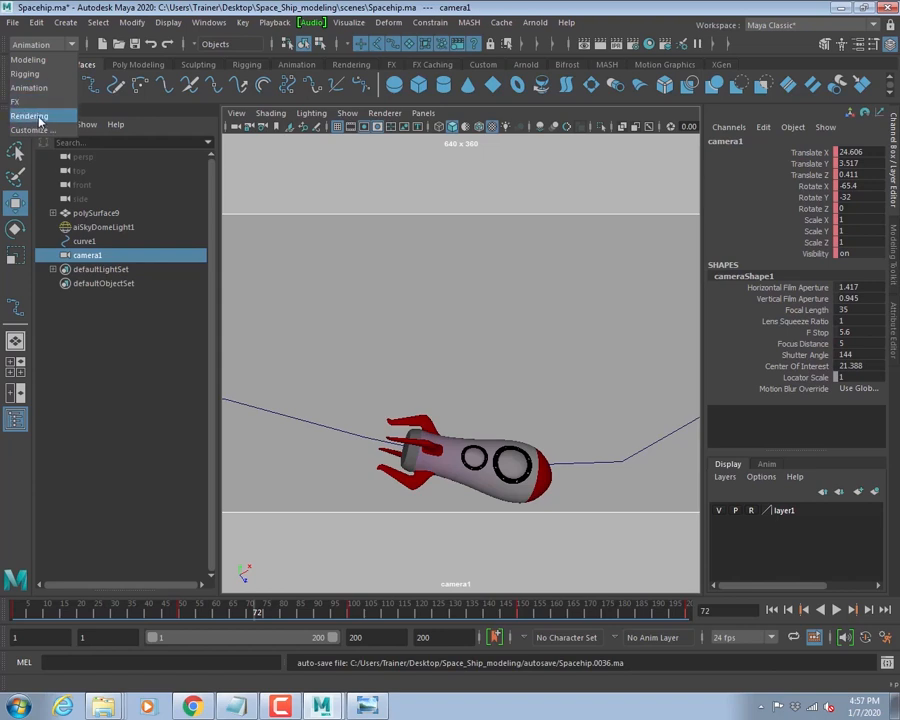
left_click(42, 45)
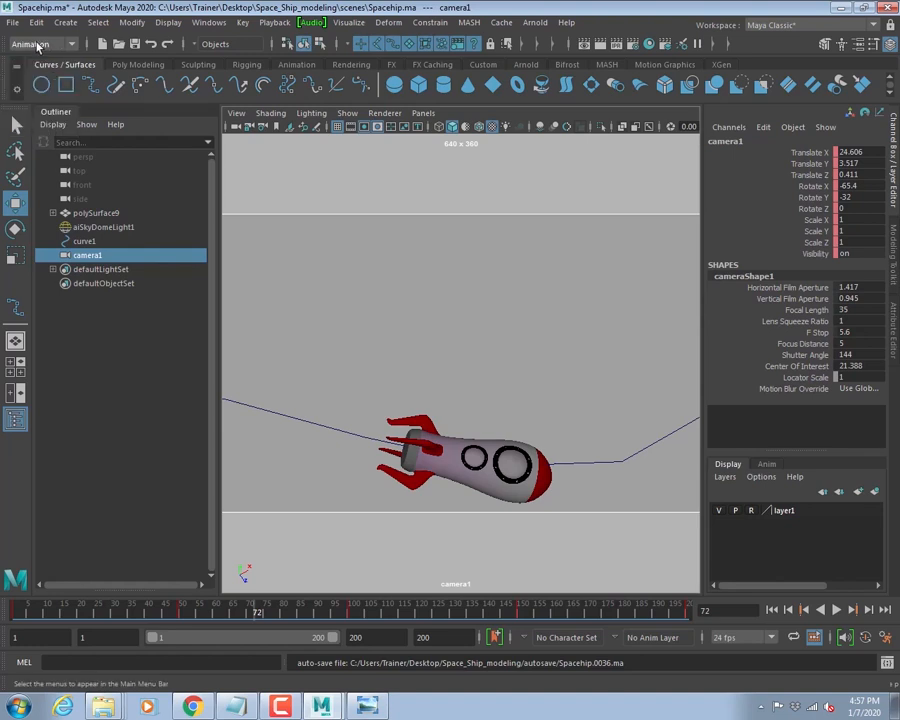
left_click(43, 47)
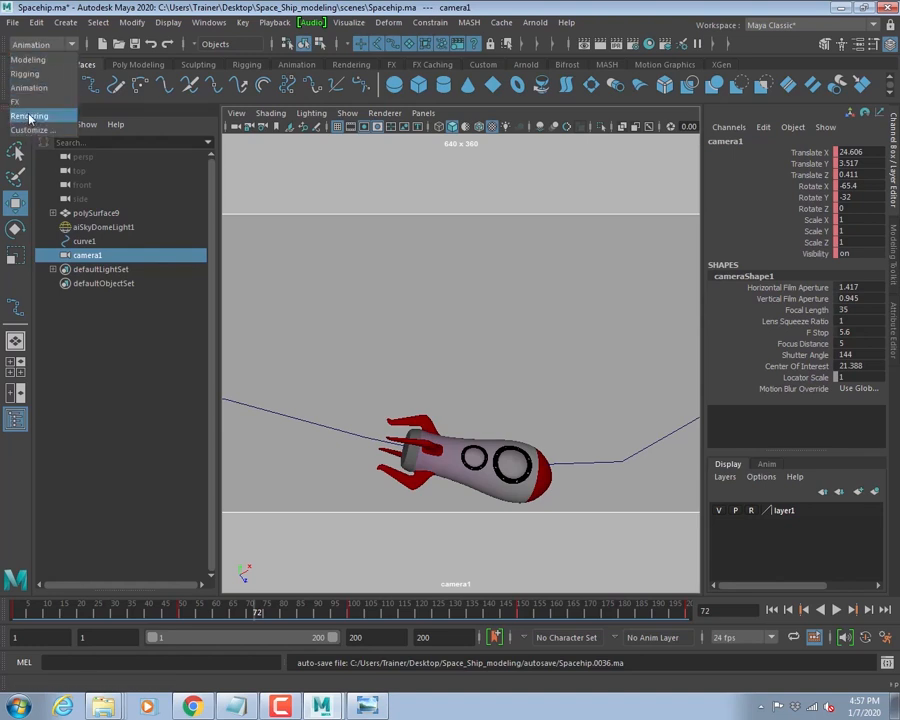
left_click(30, 116)
left_click(367, 22)
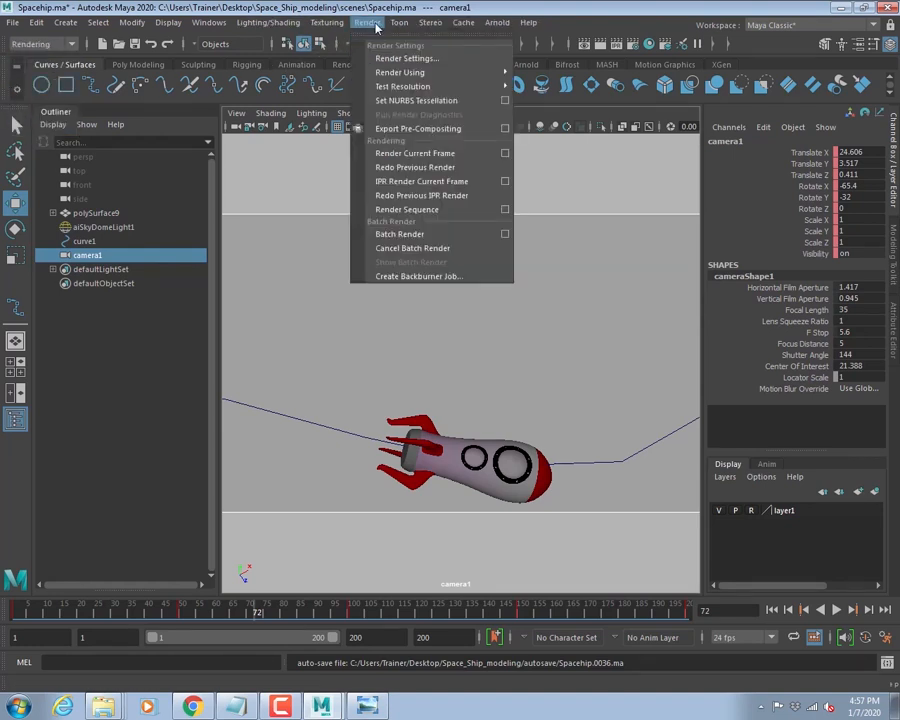
left_click(410, 237)
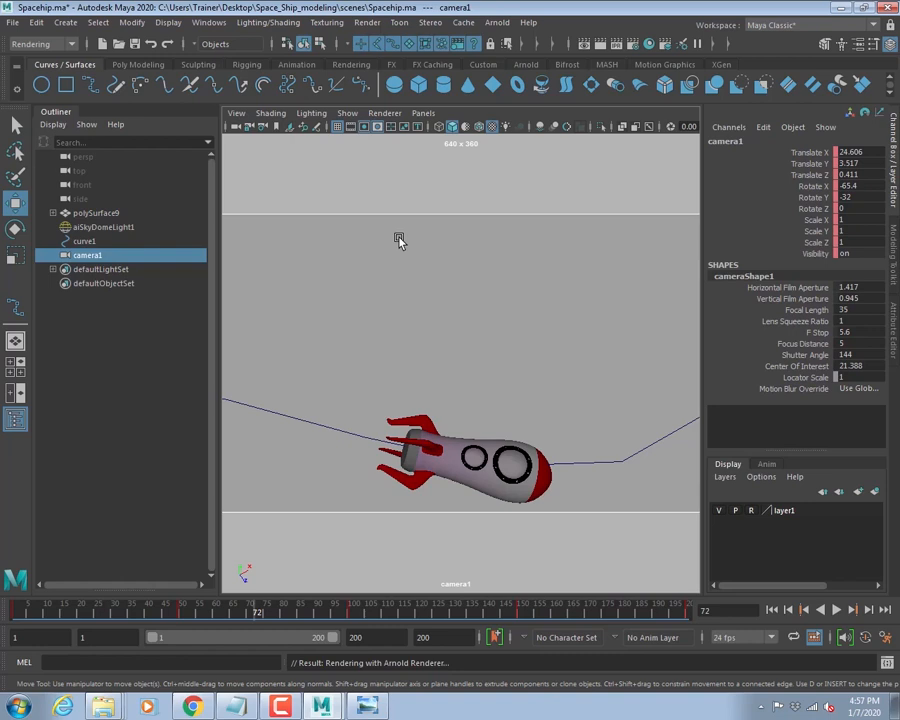
- Open Windows Task Manager and inspect the mayabatch.exe process in the list of running processes
right_click(425, 708)
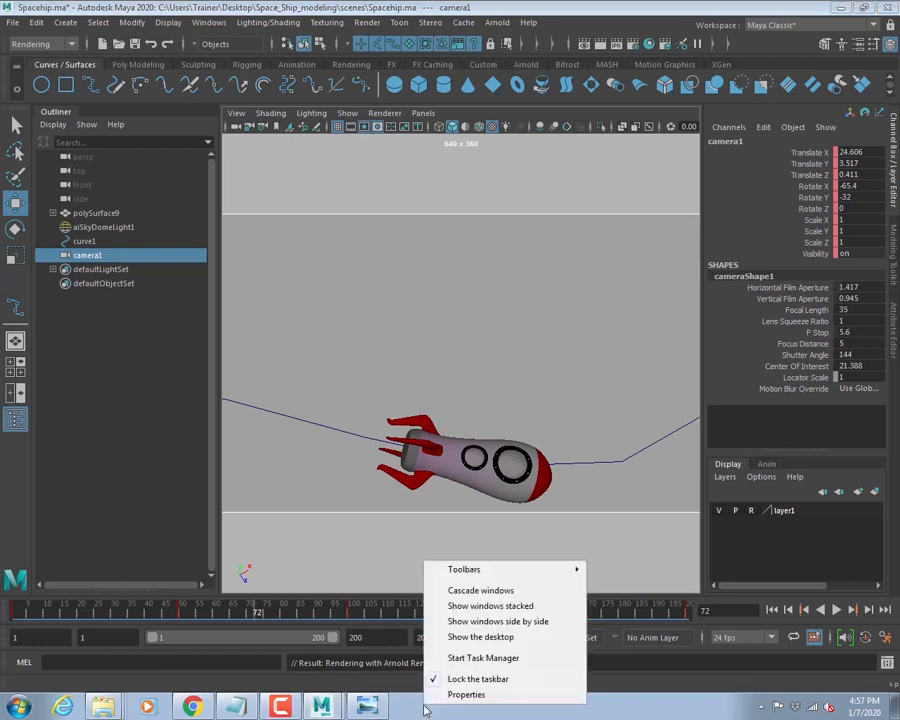
left_click(460, 658)
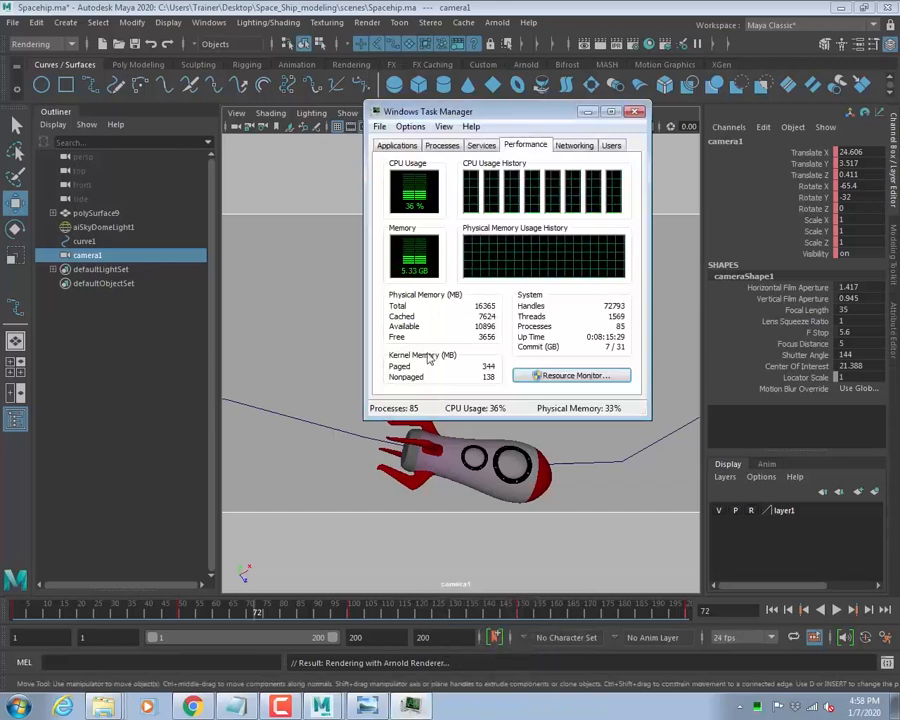
left_click(443, 145)
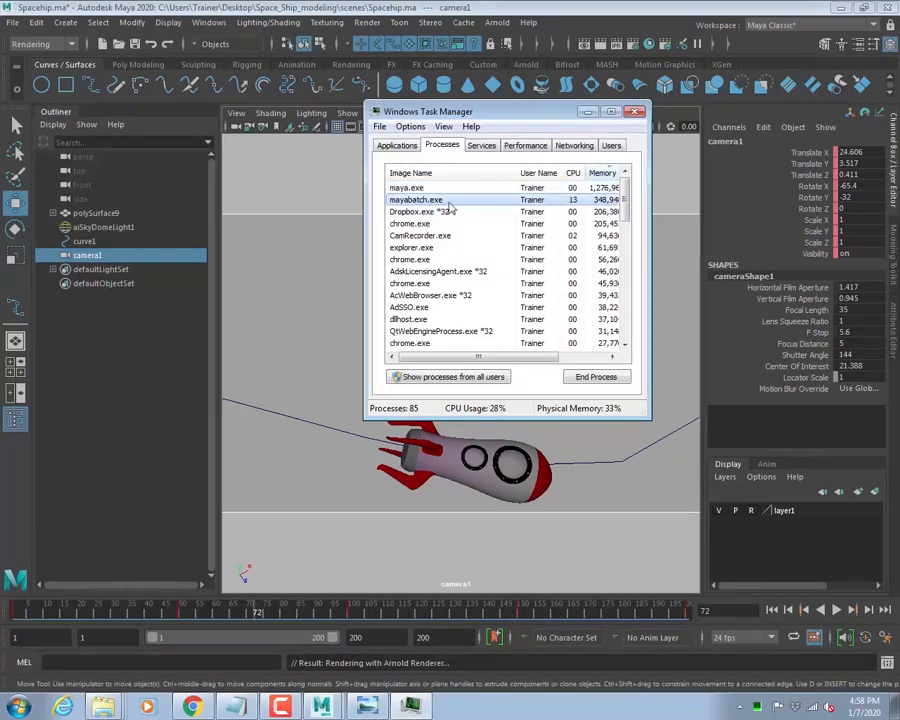
left_click(449, 202)
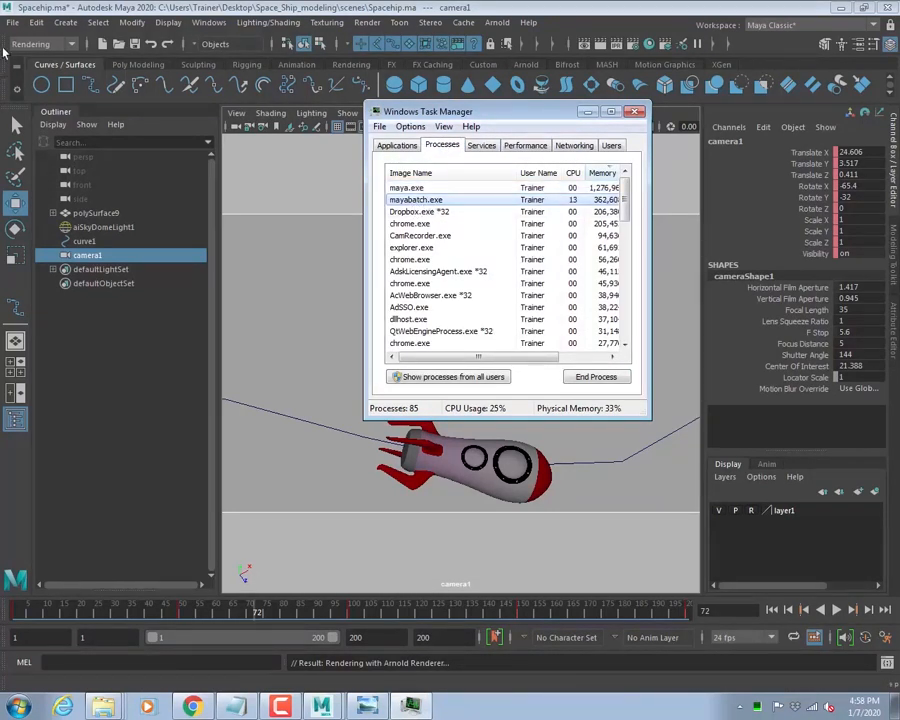
- Save the scene and close Maya, the photo viewer and the sourceimages folder window
left_click(12, 22)
left_click(55, 78)
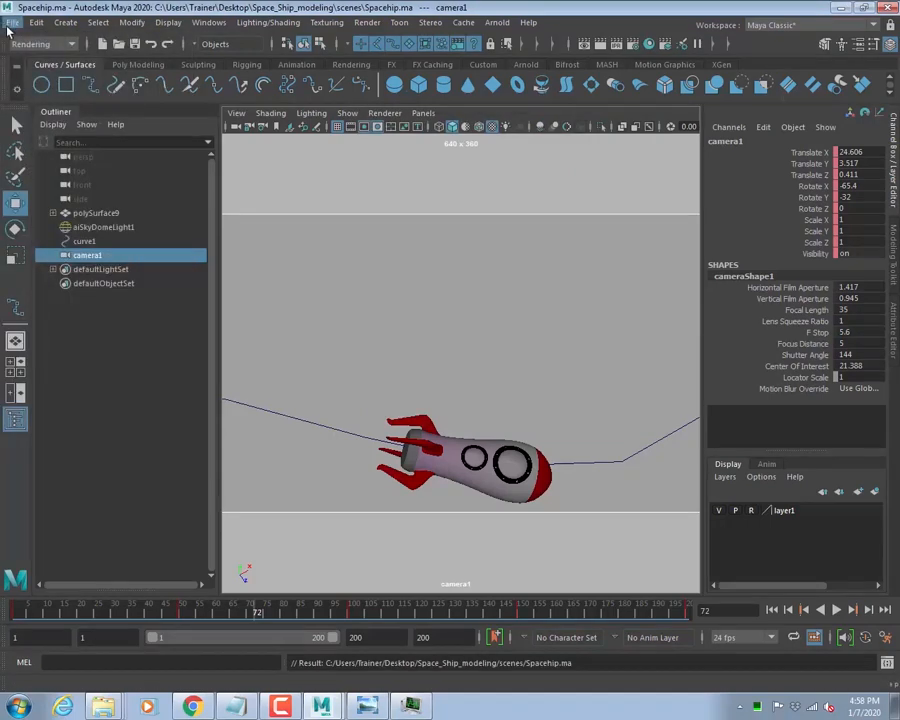
left_click(12, 22)
left_click(63, 502)
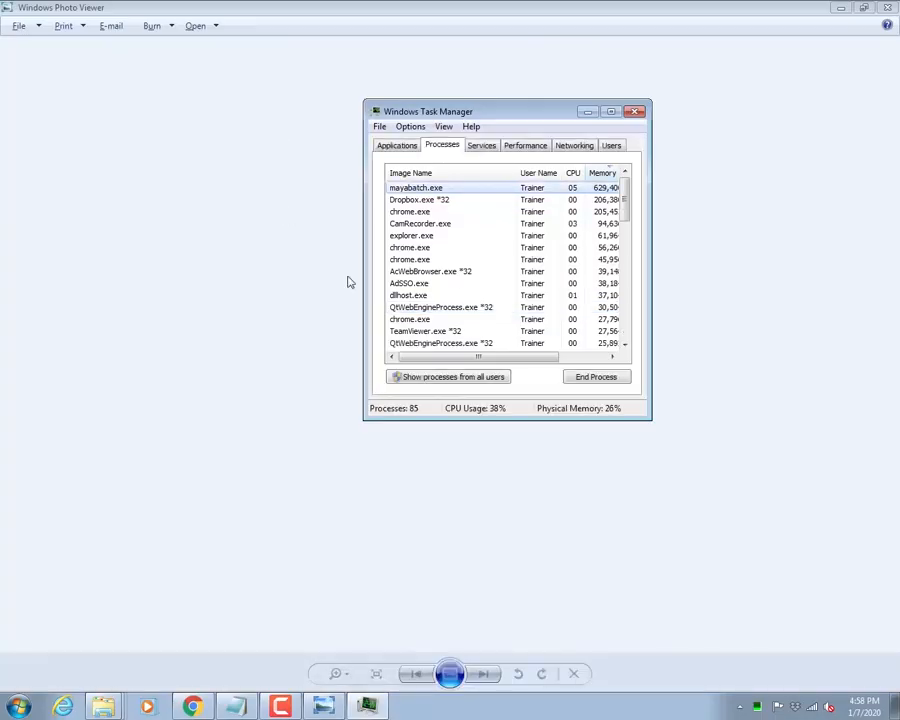
left_click(887, 8)
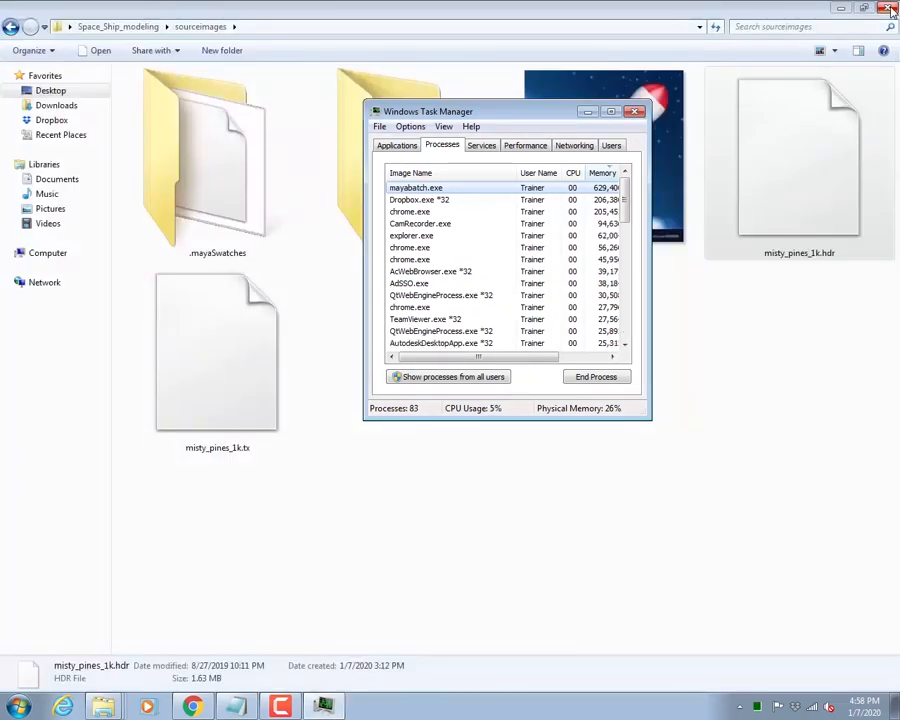
left_click(888, 9)
- Check the CPU and memory use of mayabatch.exe and the overall system performance in Task Manager
left_click(446, 201)
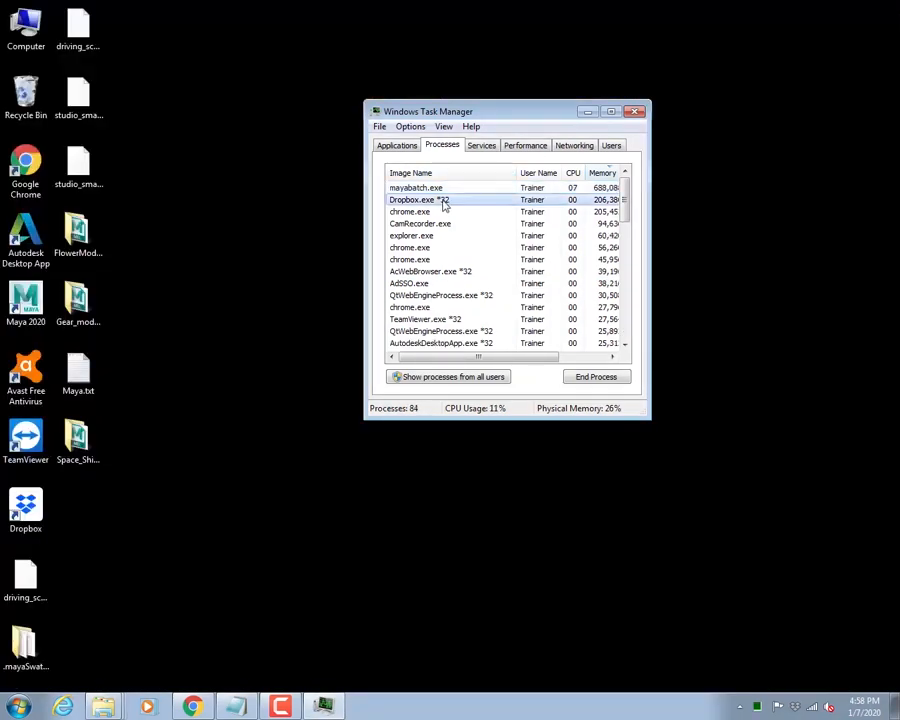
left_click(416, 189)
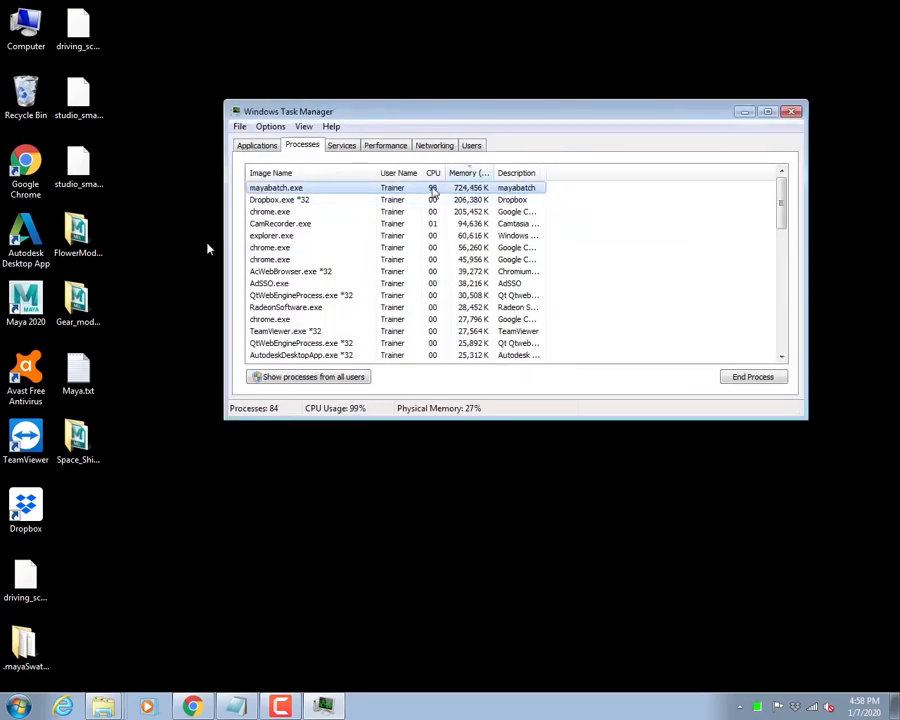
left_click(388, 147)
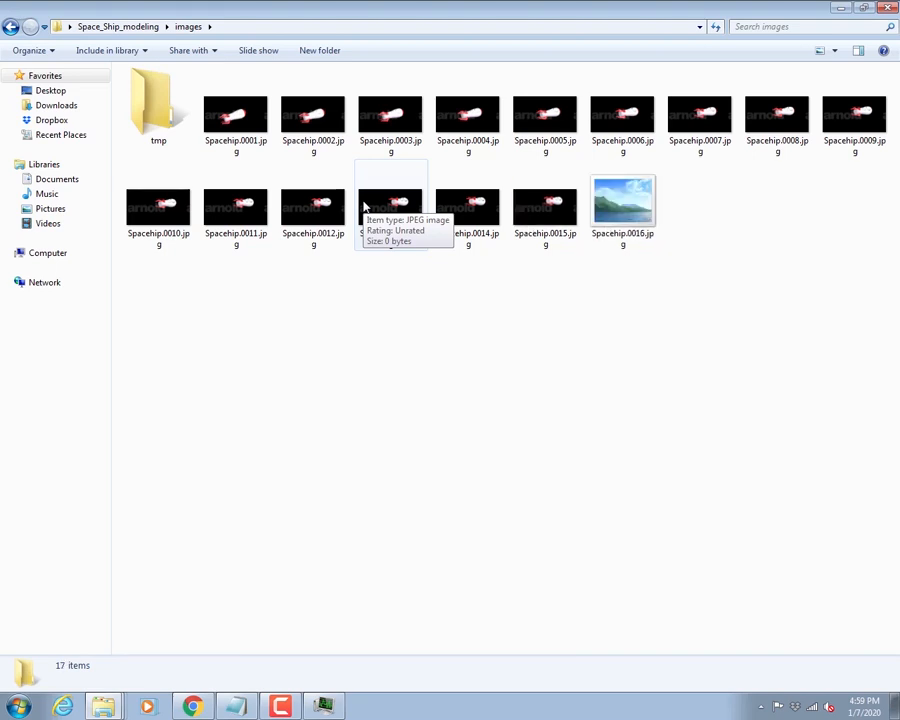
- Show the project's images folder with extra large icons and open the rendered frame Spacehip.0001.jpg
key("alt+v")
key("x")
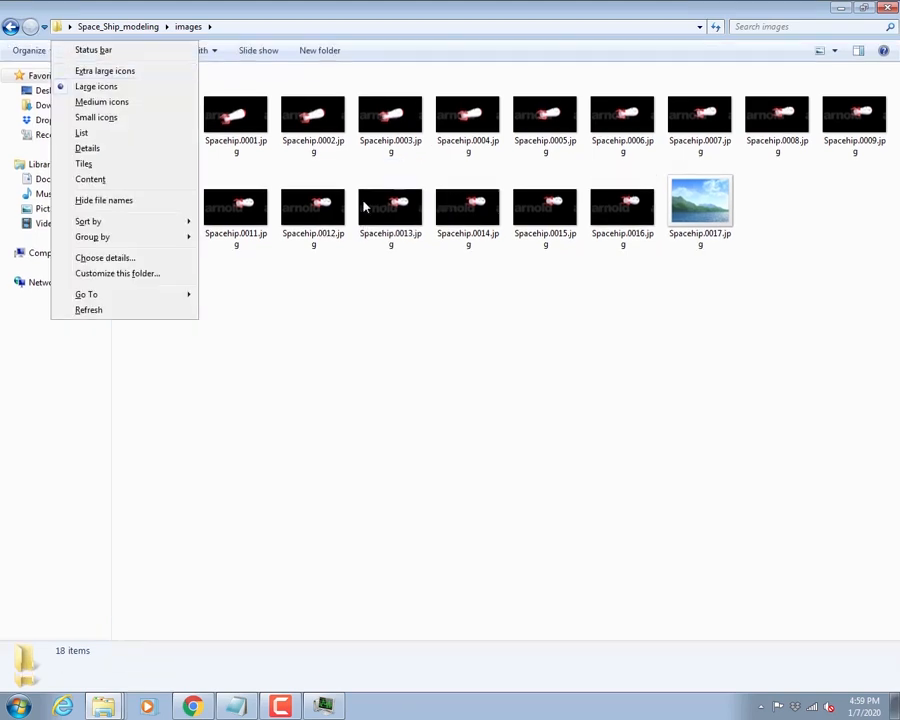
left_click(365, 205)
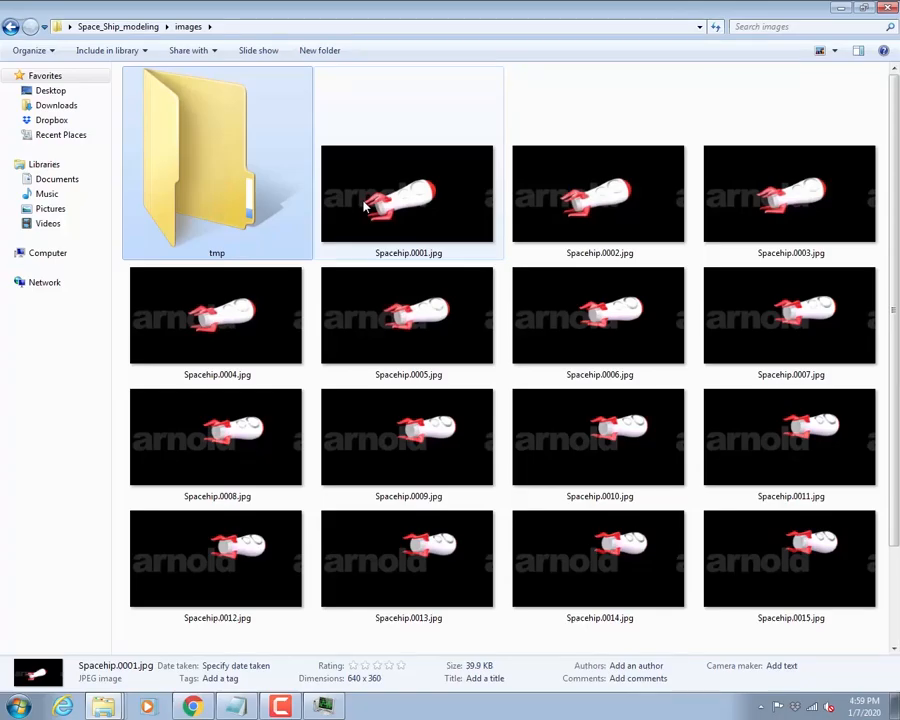
double_click(365, 205)
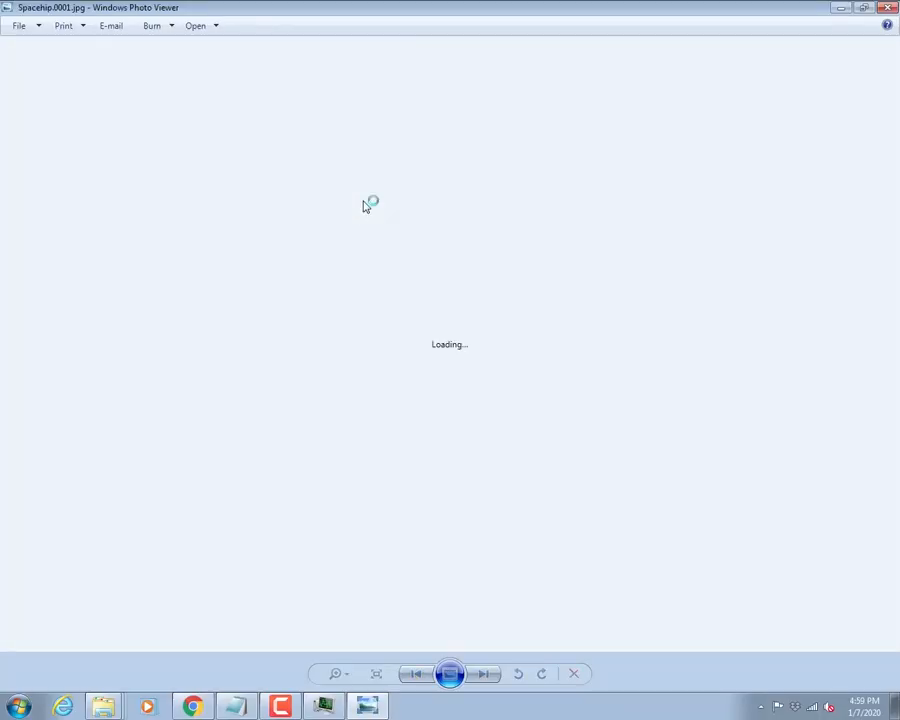
- Page through the rendered spaceship frames in the photo viewer and close it to return to the images folder
key("Right")
key("Right")
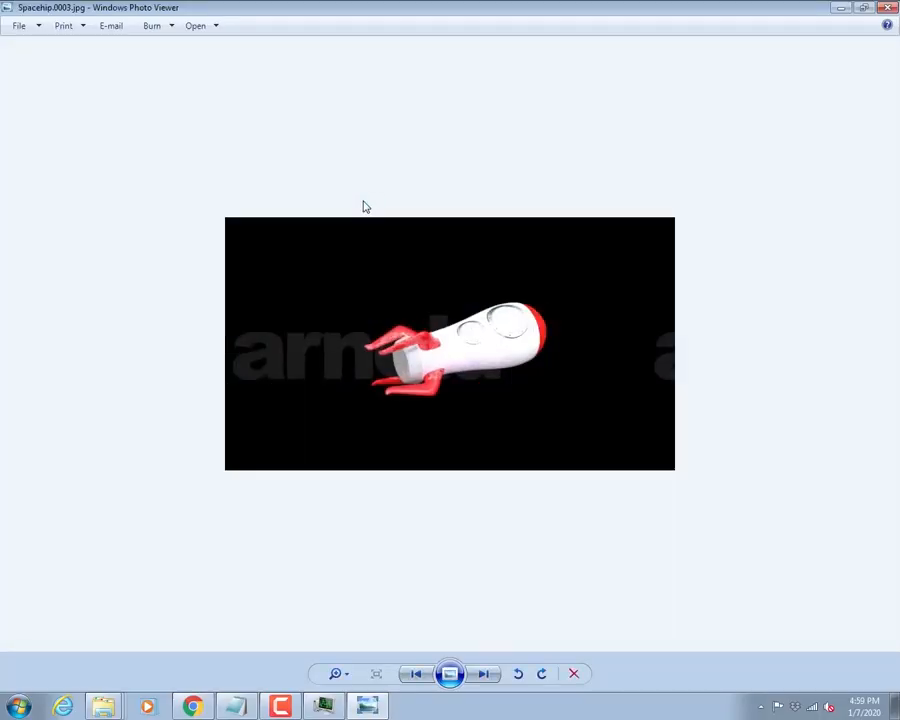
key("Right")
key("Right")
key("Right")
key("Right")
key("Right")
key("Right")
key("Right")
key("Right")
key("Right")
key("Right")
key("Right")
key("Right")
key("Right")
key("Right")
key("Right")
key("Right")
key("Right")
key("Right")
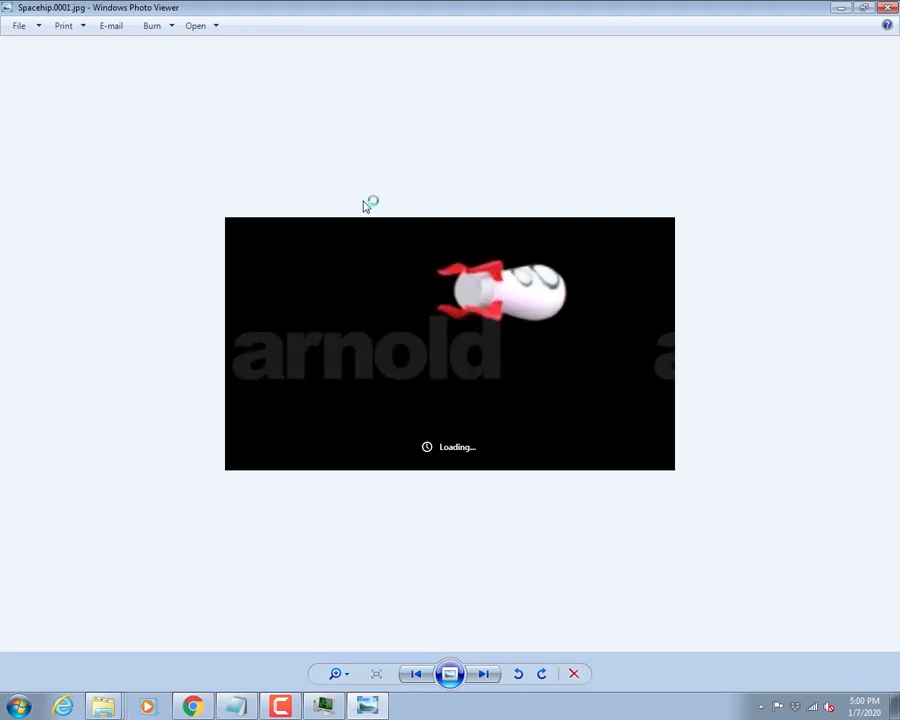
key("Right")
key("Right")
key("Right")
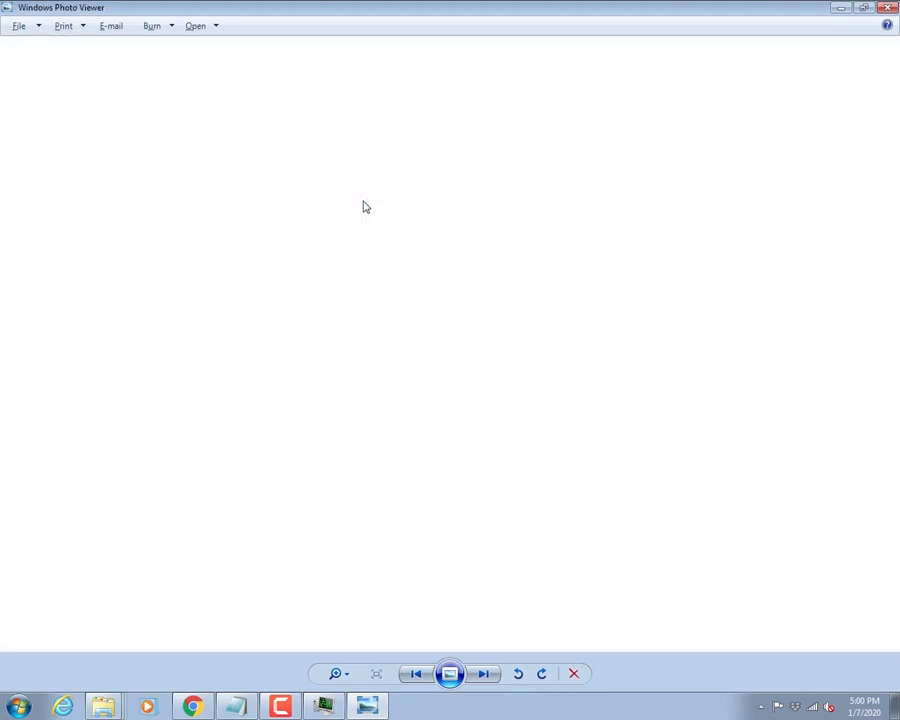
left_click(887, 7)
double_click(365, 203)
left_click(887, 7)
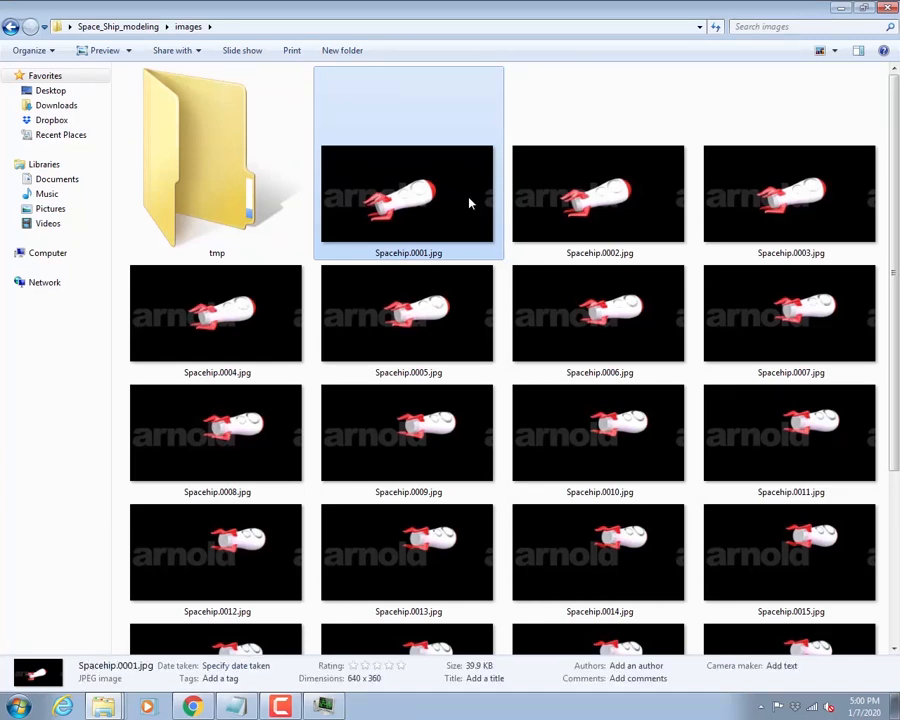
- Choose fcheck.exe from Program Files\Autodesk\Maya2020\bin as the program for opening Spacehip.0001.jpg
right_click(405, 188)
mouse_move(560, 340)
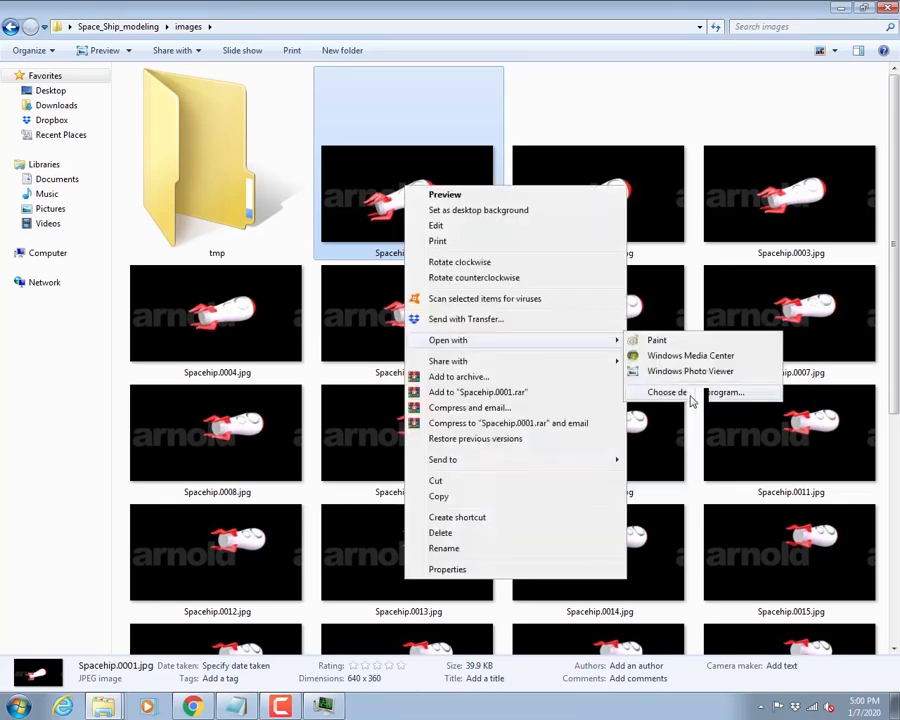
left_click(695, 392)
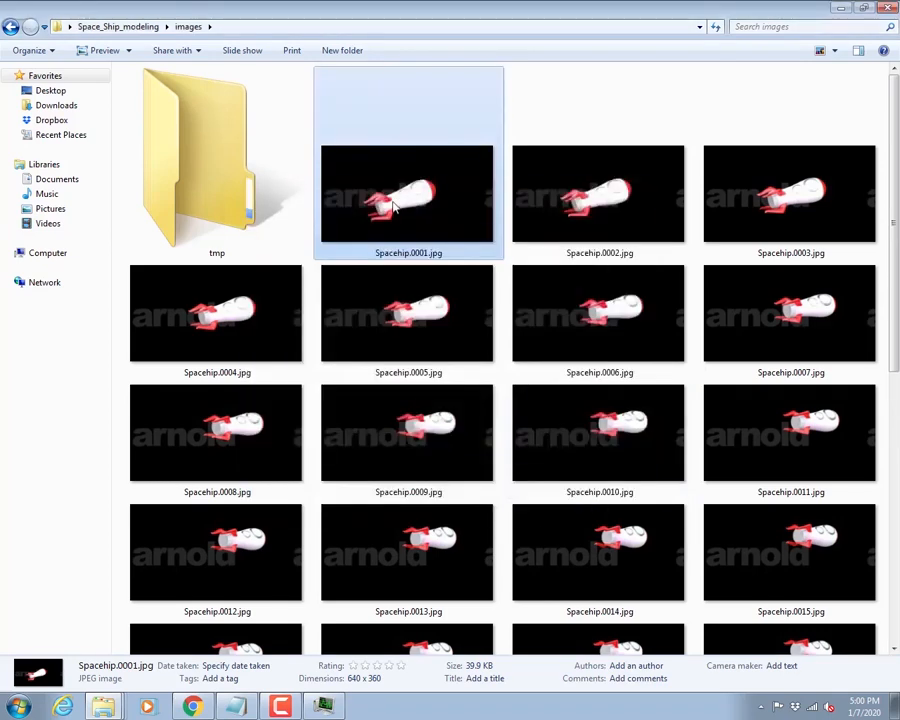
right_click(395, 207)
mouse_move(484, 360)
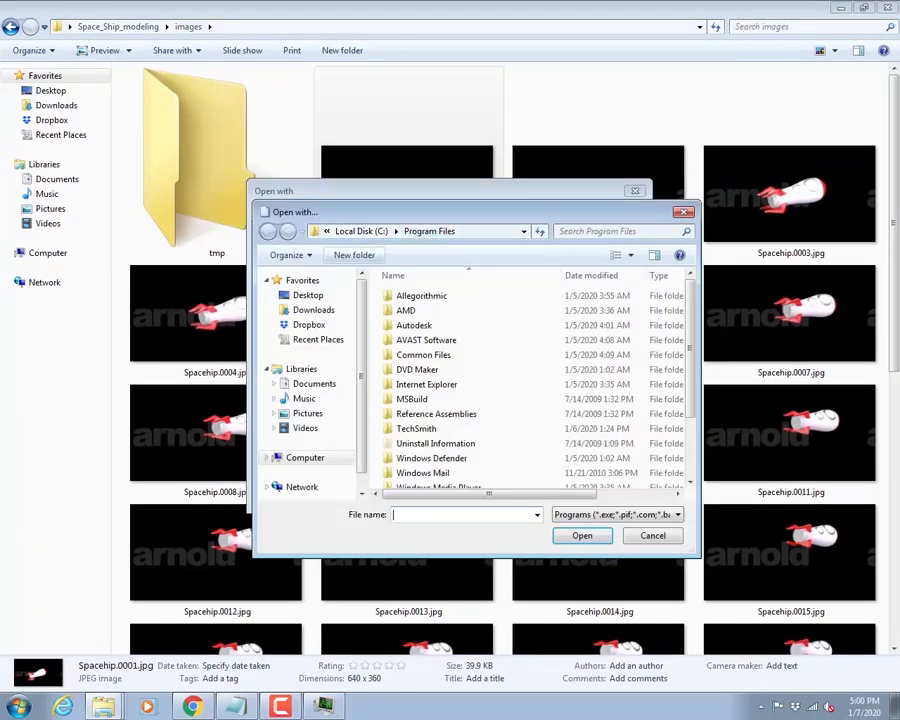
left_click(402, 326)
double_click(404, 327)
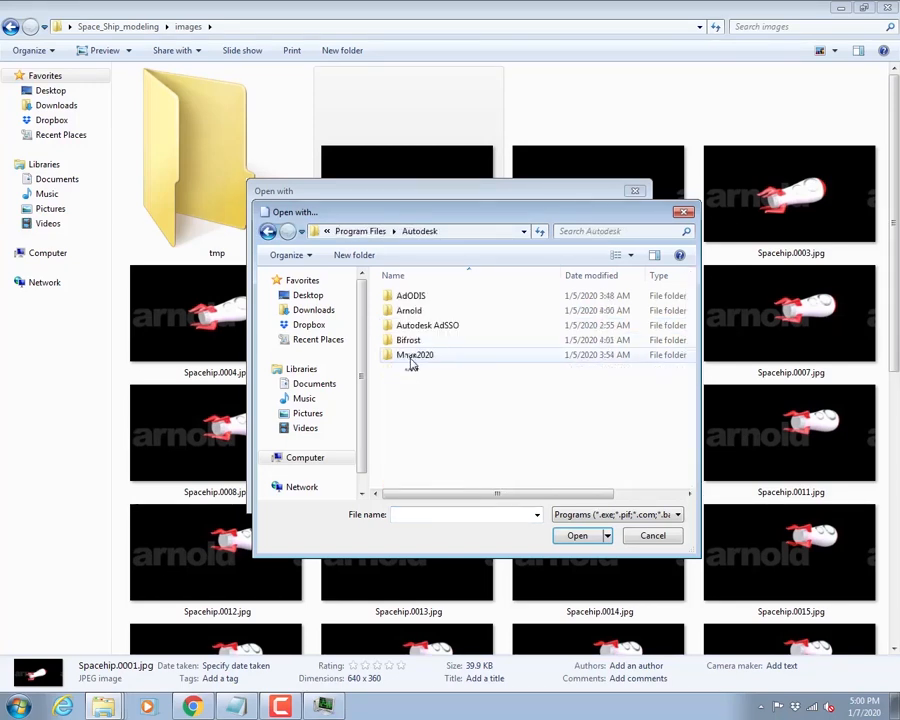
double_click(413, 356)
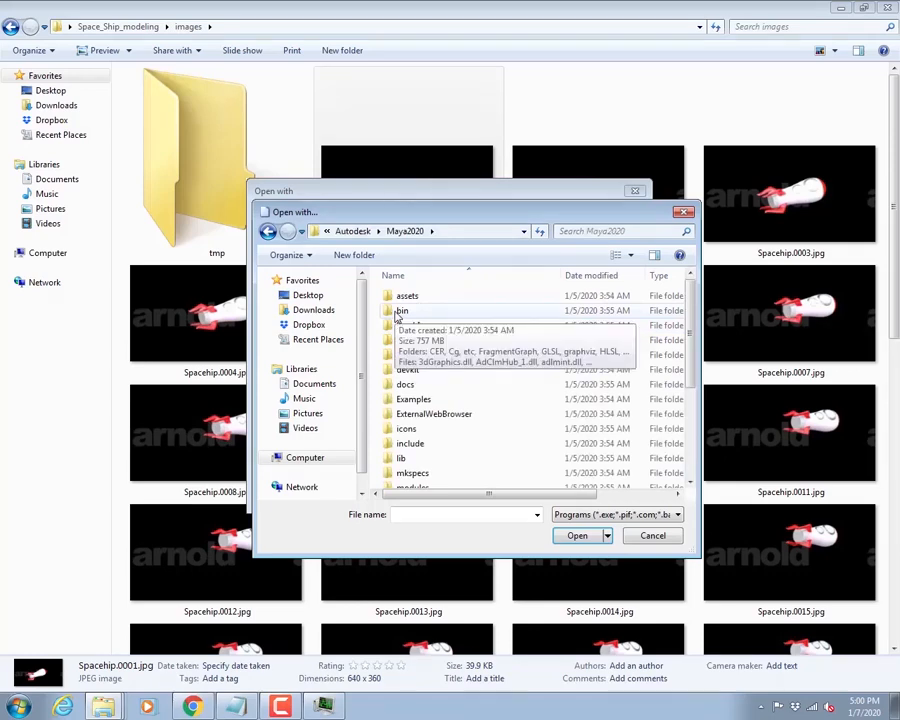
double_click(397, 316)
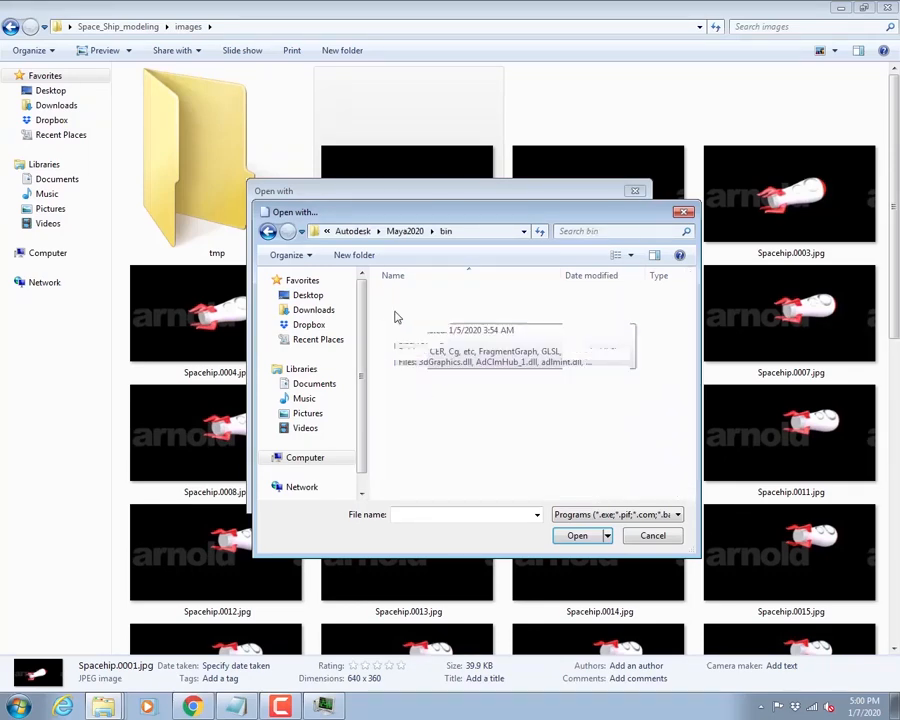
scroll(465, 368, "down", 5)
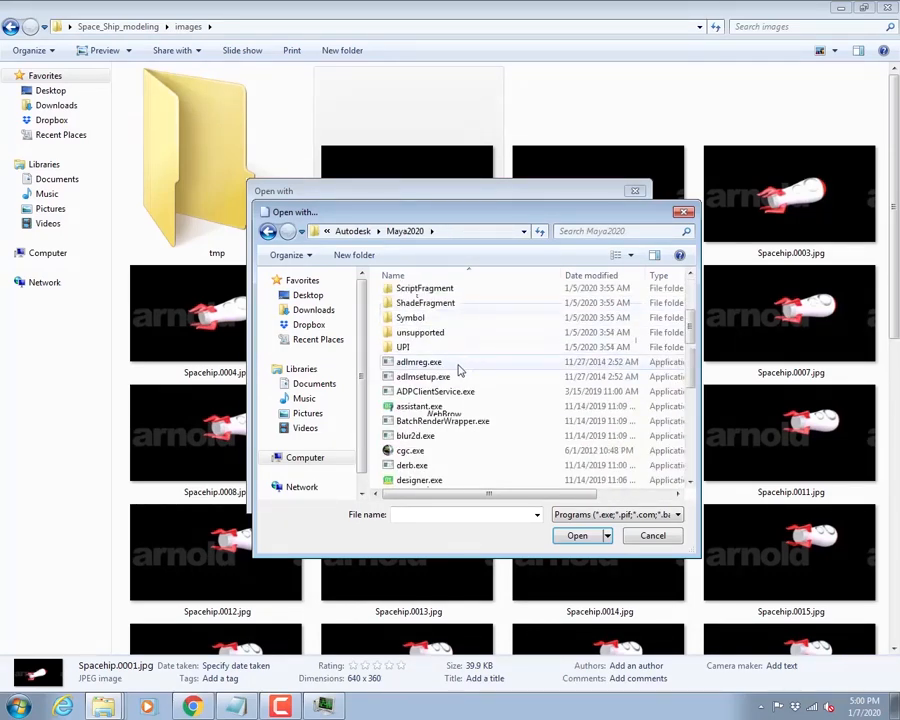
left_click(423, 378)
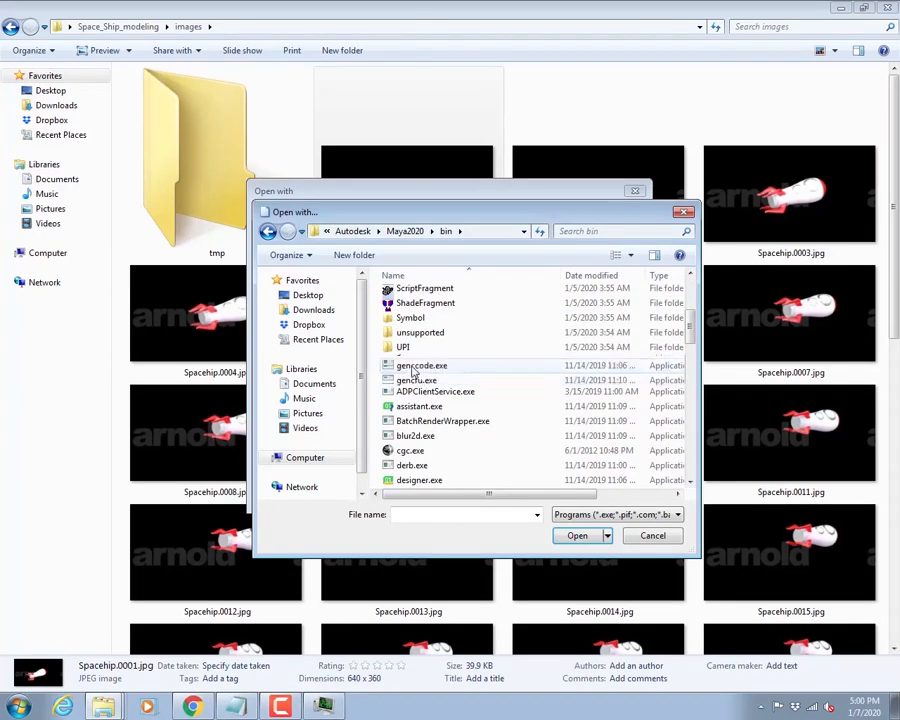
left_click(398, 292)
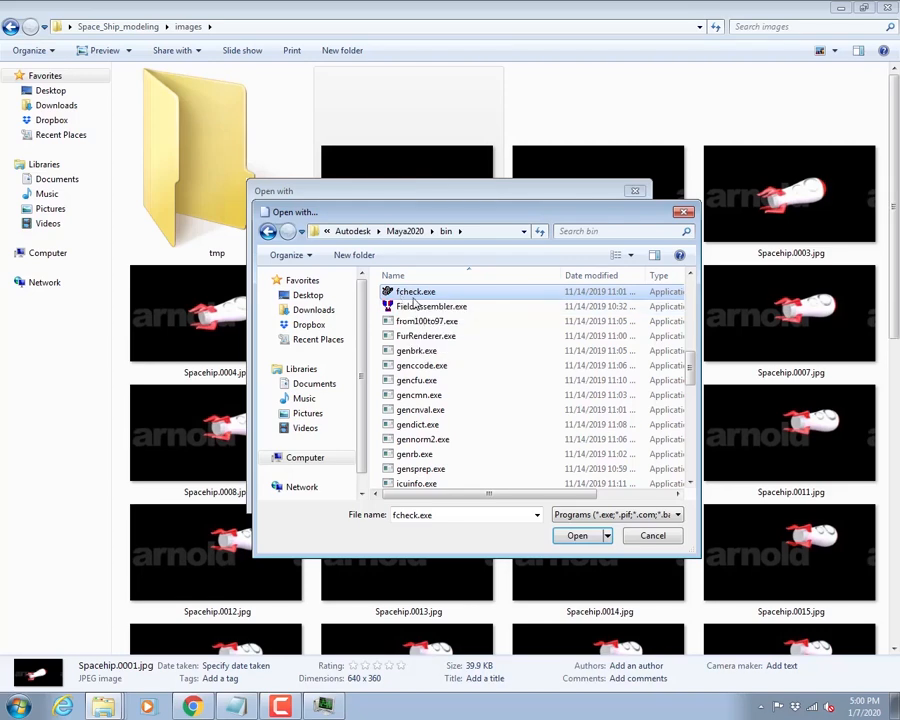
left_click(577, 537)
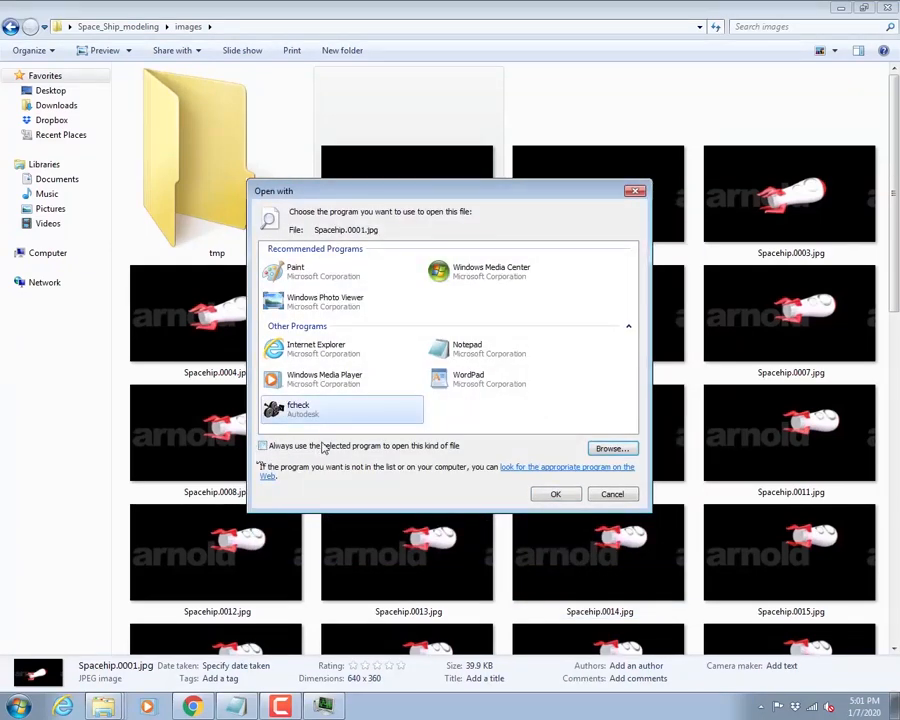
- Open Spacehip.0001.jpg with fcheck without always using that program for this kind of file
left_click(266, 449)
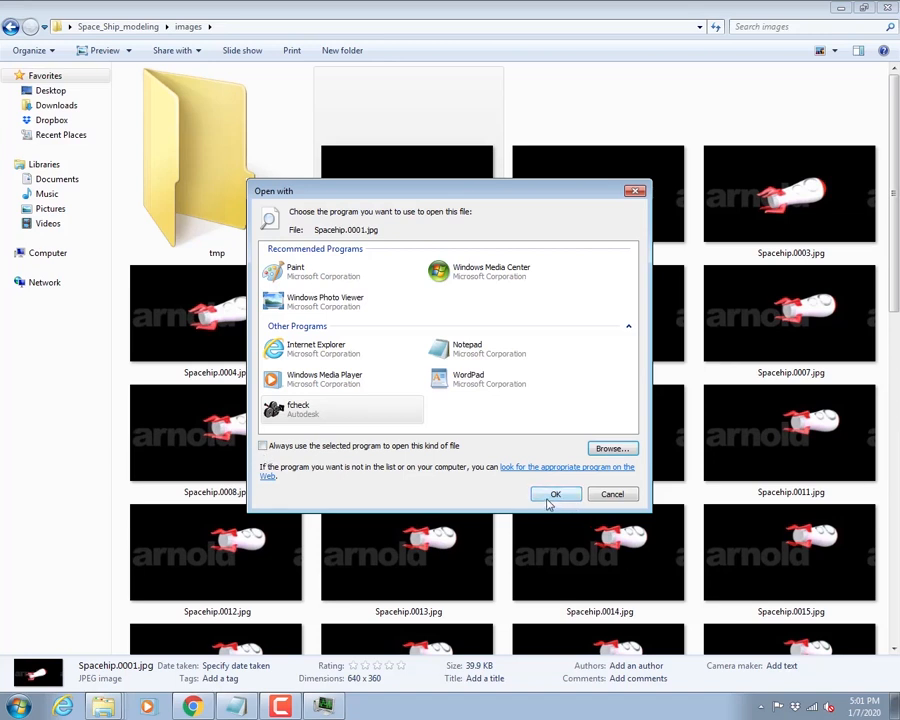
left_click(263, 446)
left_click(263, 446)
left_click(263, 446)
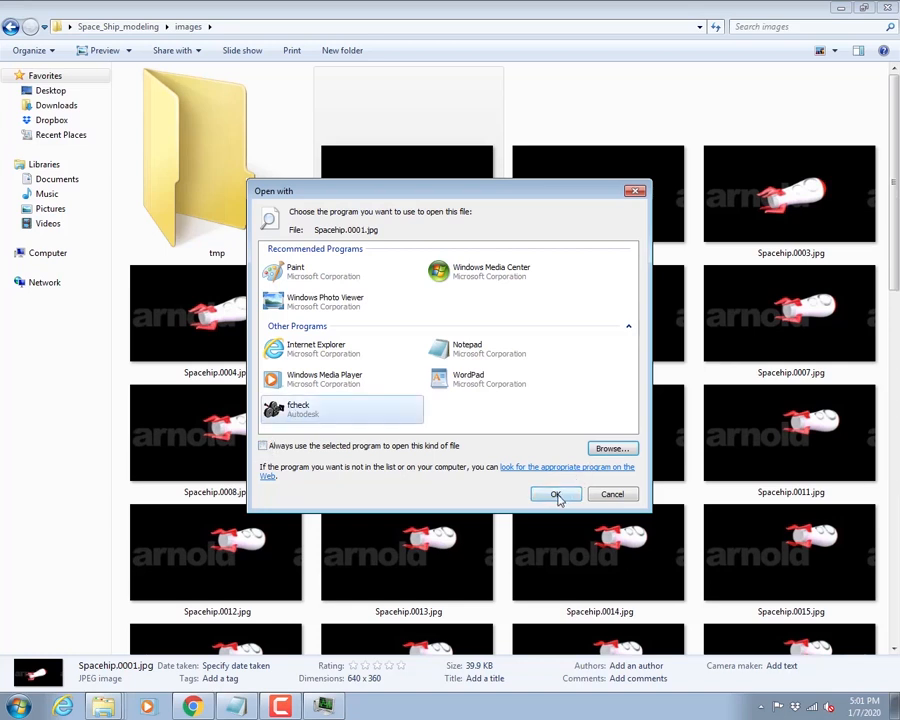
left_click(557, 496)
left_click(557, 496)
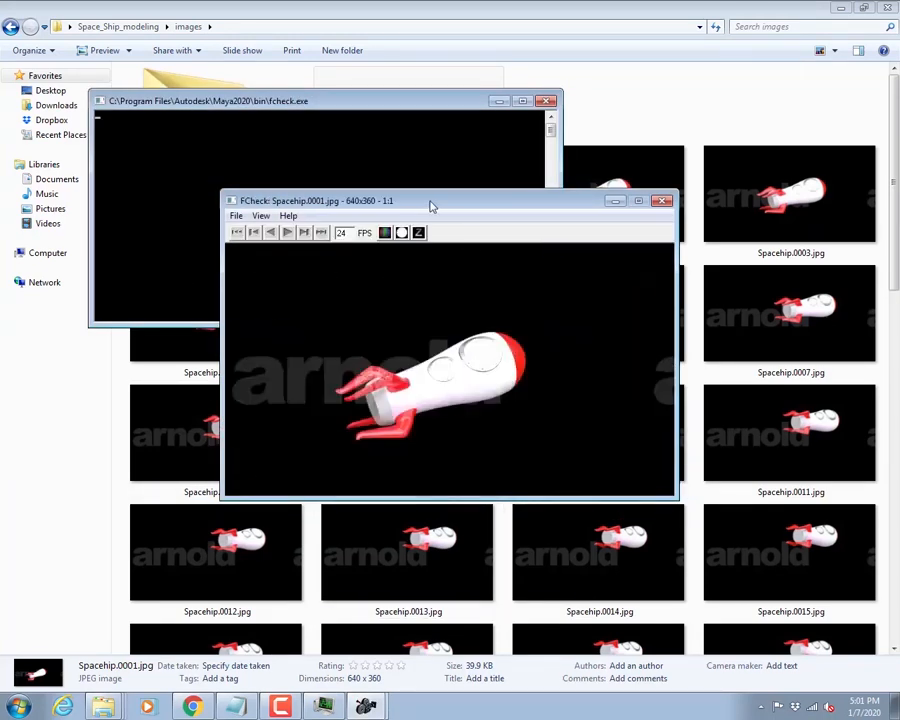
- Move the FCheck window clear and load the rendered sequence as an animation starting from Spacehip.0001.jpg
left_click_drag(428, 203, 511, 111)
left_click(315, 120)
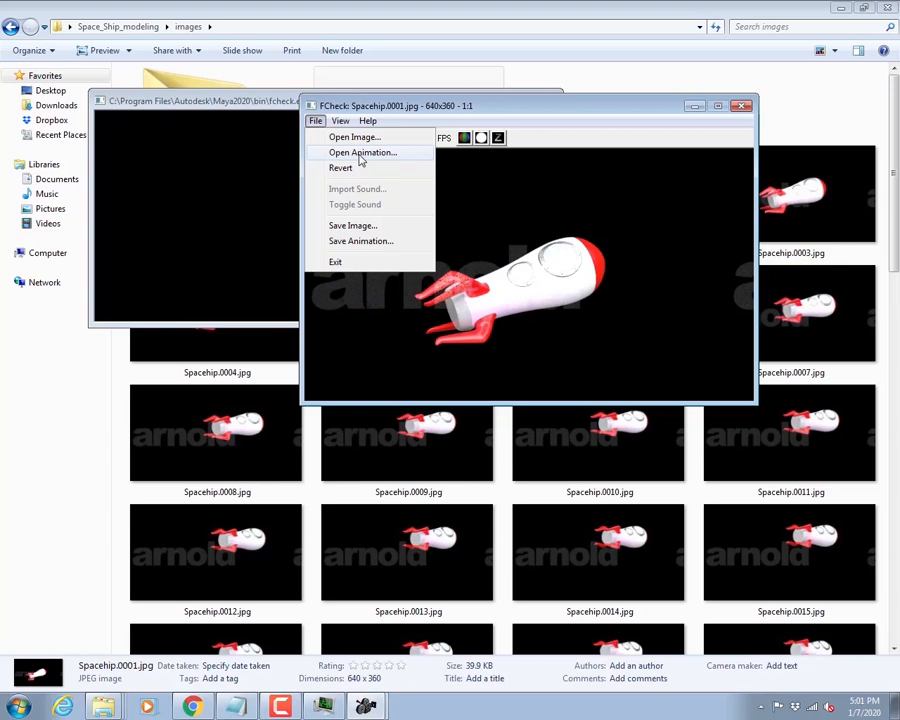
left_click(362, 153)
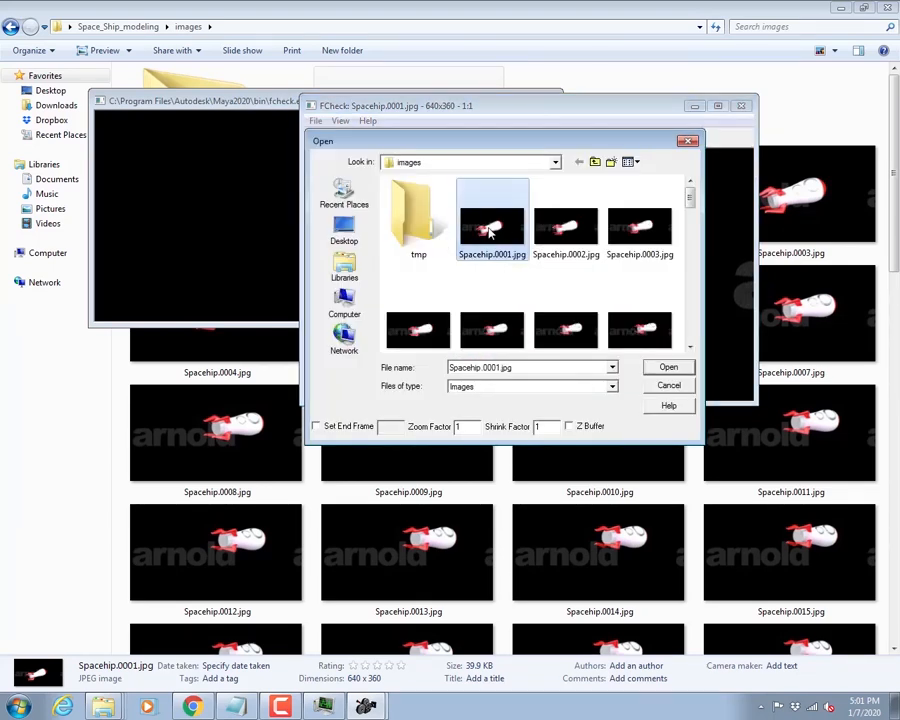
left_click(668, 369)
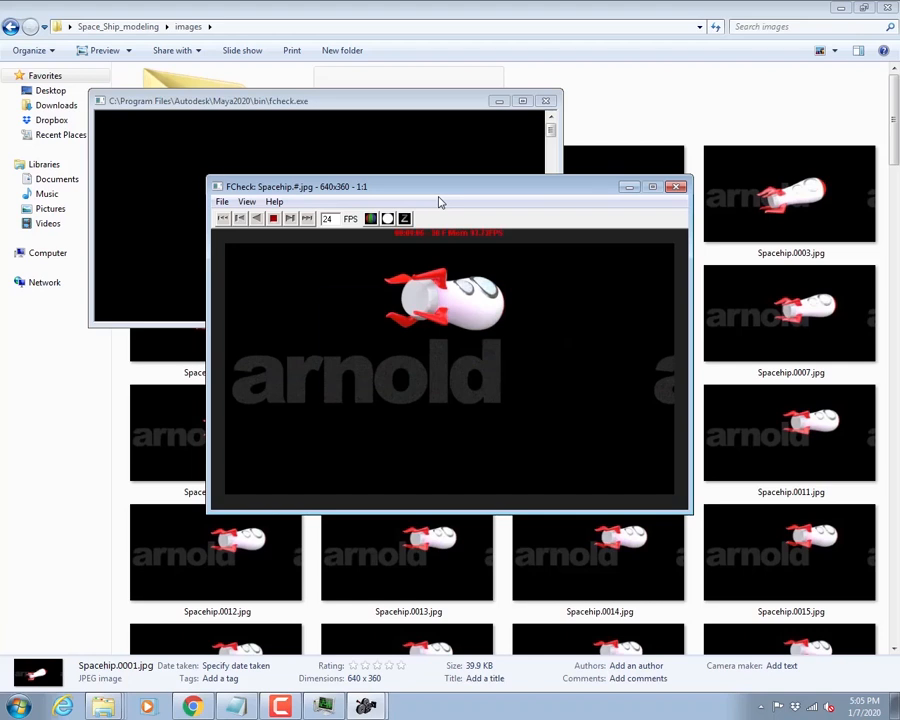
- Switch to Maya, open the Render Settings and look at the available renderers
key("alt+Tab")
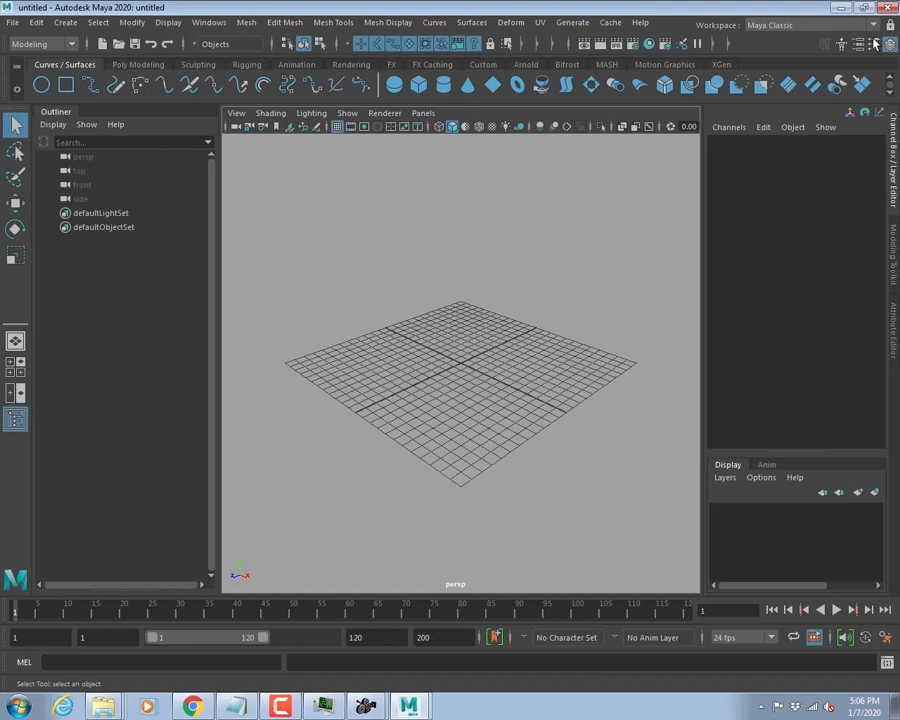
left_click(632, 45)
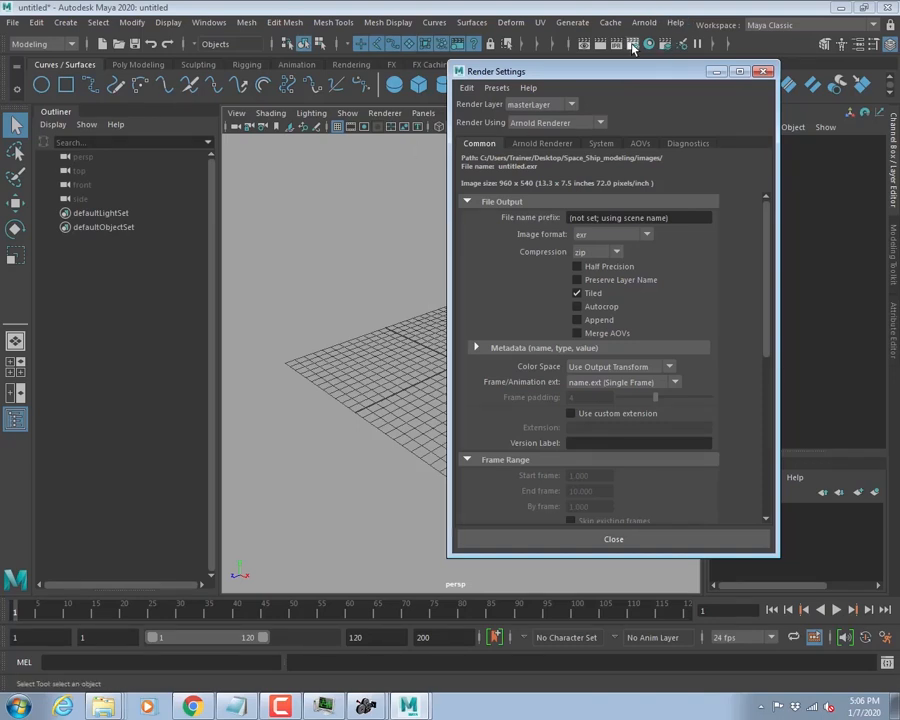
left_click(545, 123)
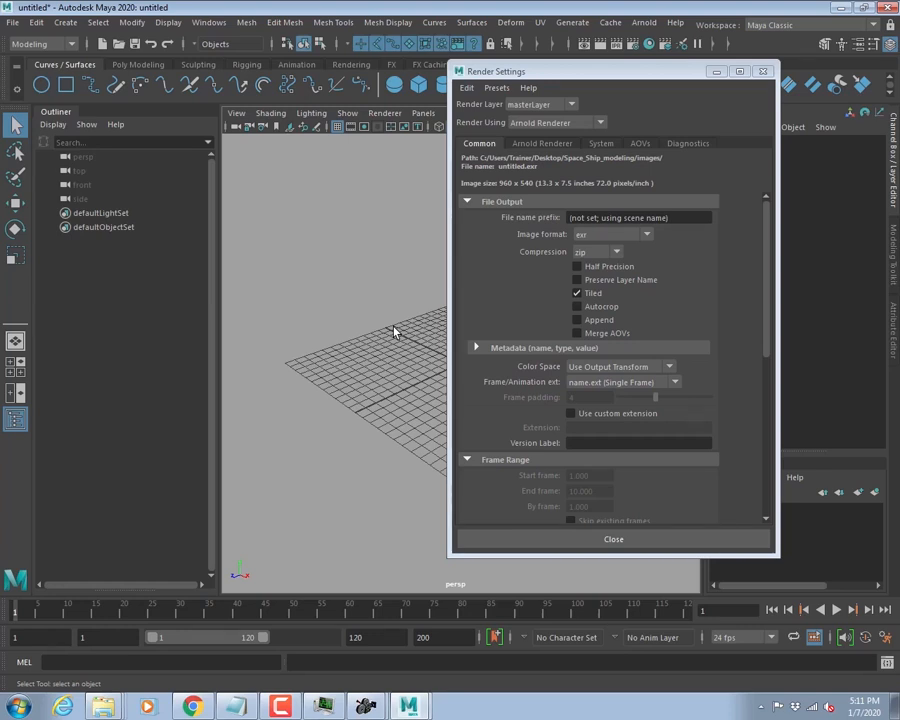
- Switch to the project's images folder and look through the rendered frames from the last back to the first
key("alt+Tab")
key("Tab")
key("Tab")
key("Tab")
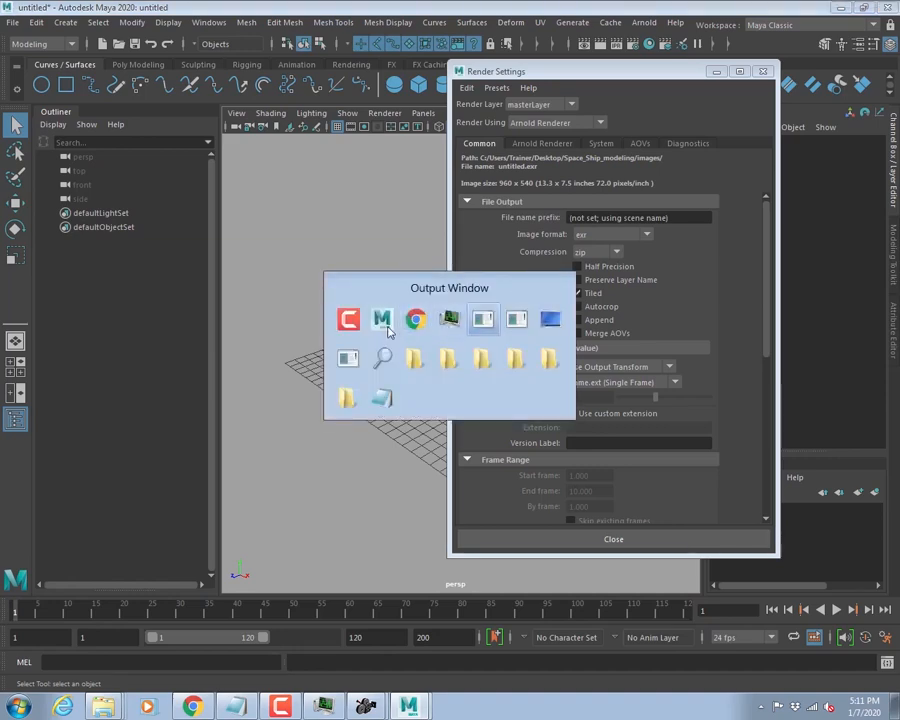
key("Tab")
key("Tab")
key("Tab")
key("Tab")
key("Tab")
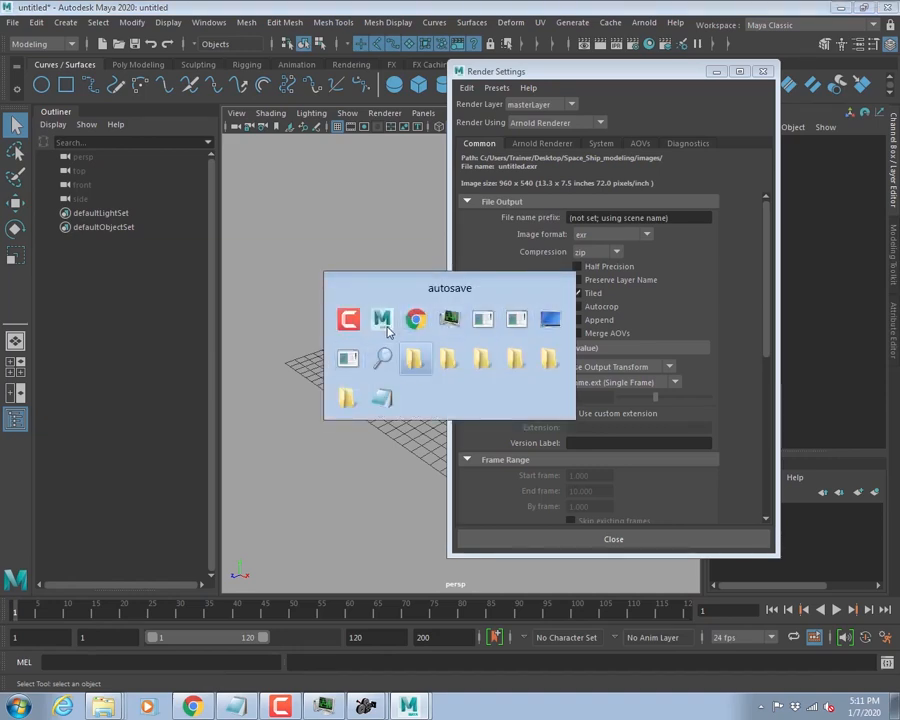
key("Tab")
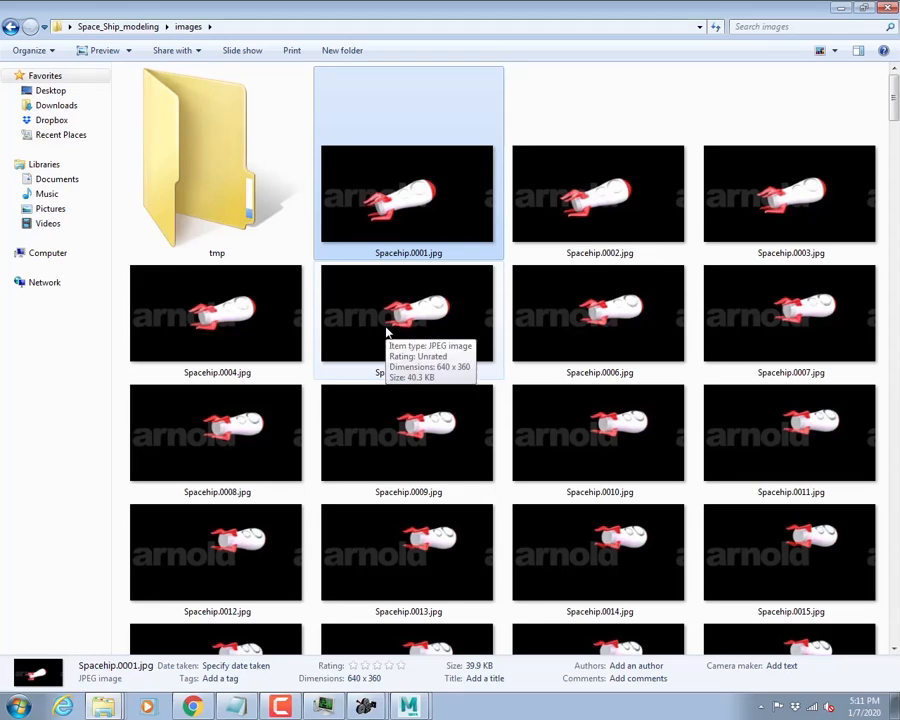
key("End")
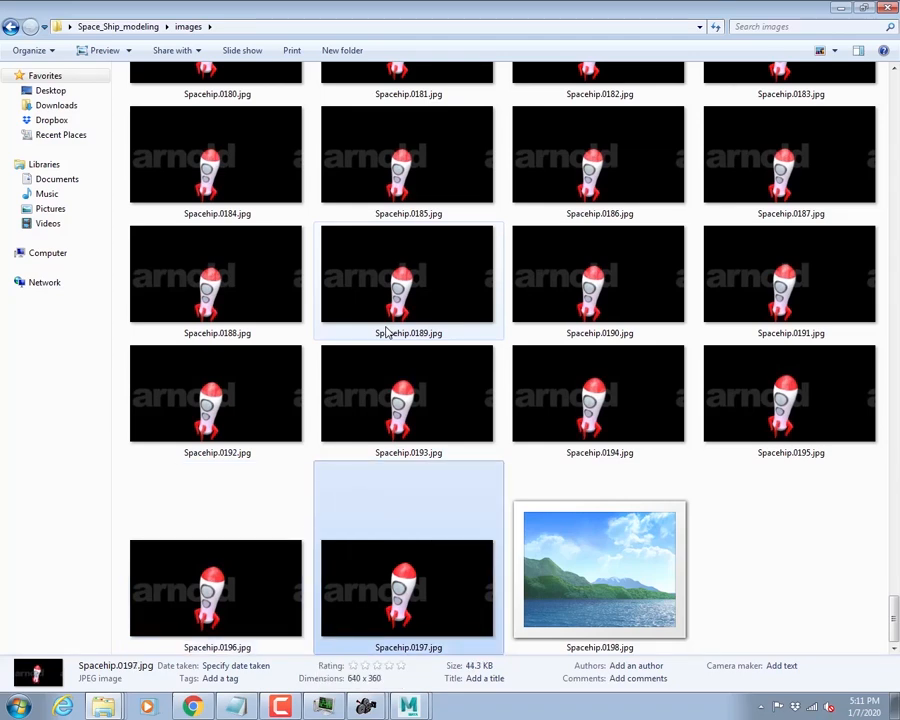
key("Up")
key("Up")
key("Up")
key("Up")
key("Up")
key("Up")
key("Up")
key("Up")
key("Up")
key("Up")
key("Up")
key("Up")
key("Up")
key("Up")
key("Up")
key("Up")
key("Up")
key("Up")
key("Up")
key("Up")
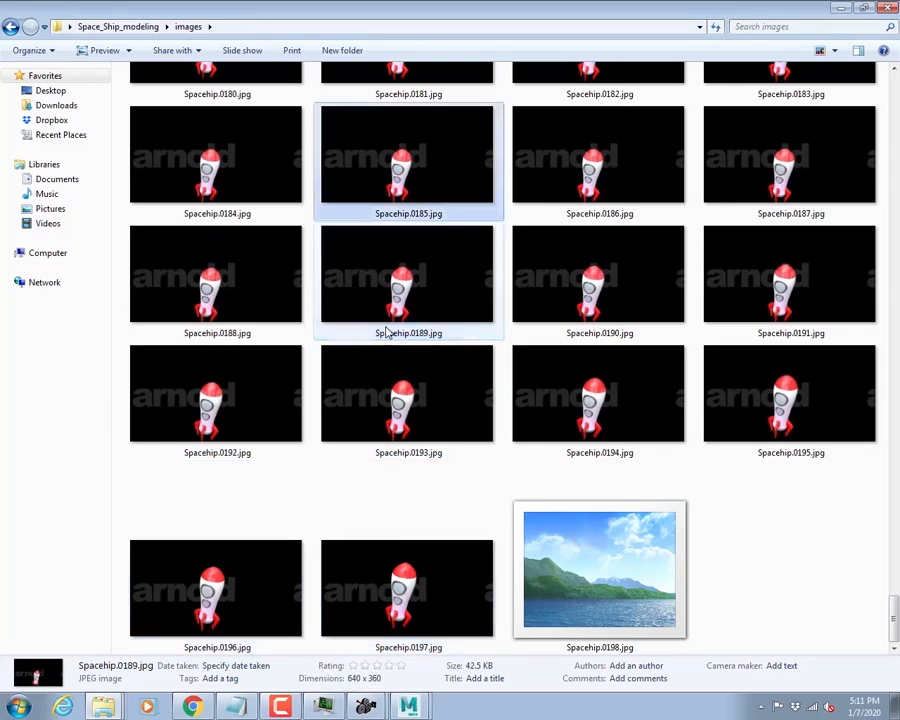
key("Up")
key("Up")
key("Up")
key("Up")
key("Up")
key("Up")
key("Up")
key("Up")
key("Up")
key("Up")
key("Up")
key("Up")
key("Up")
key("Up")
key("Up")
key("Up")
key("Up")
key("Up")
key("Up")
key("Up")
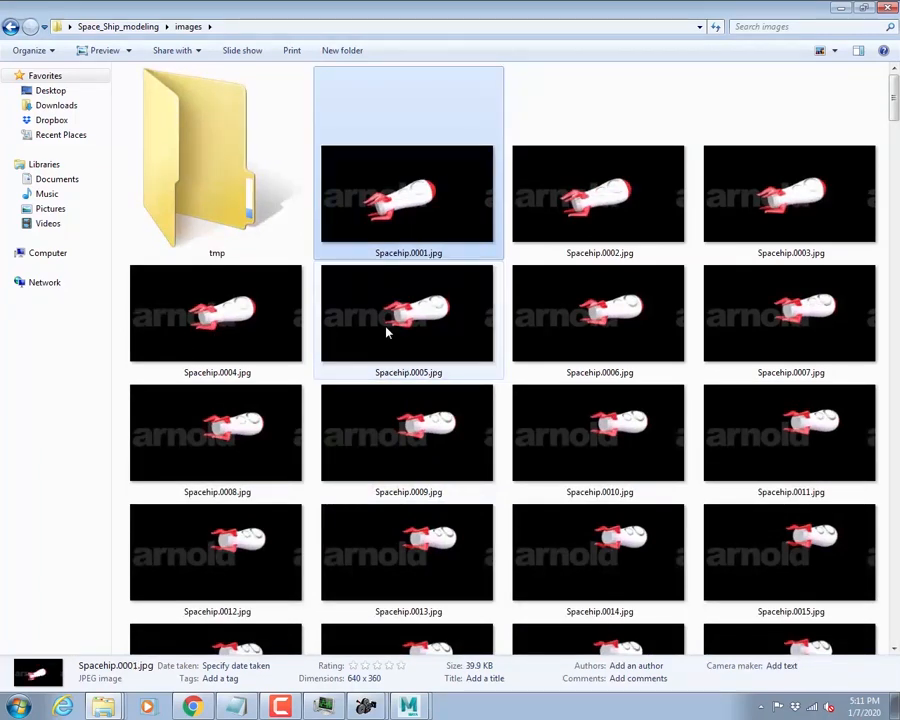
- Open Spacehip.0001.jpg with fcheck again and play the image sequence from that frame as an animation
key("Menu")
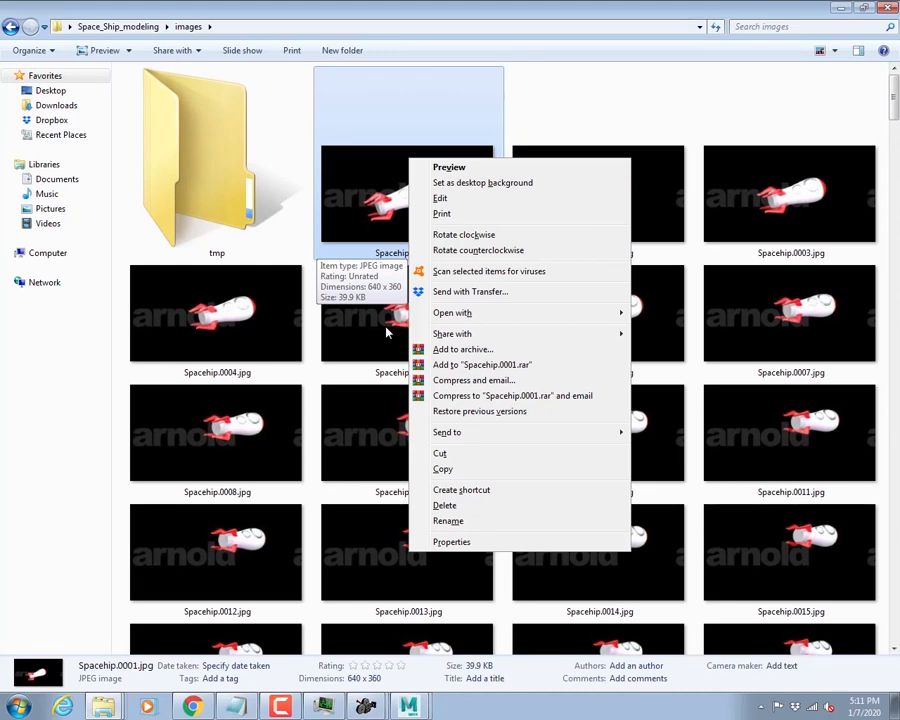
mouse_move(593, 313)
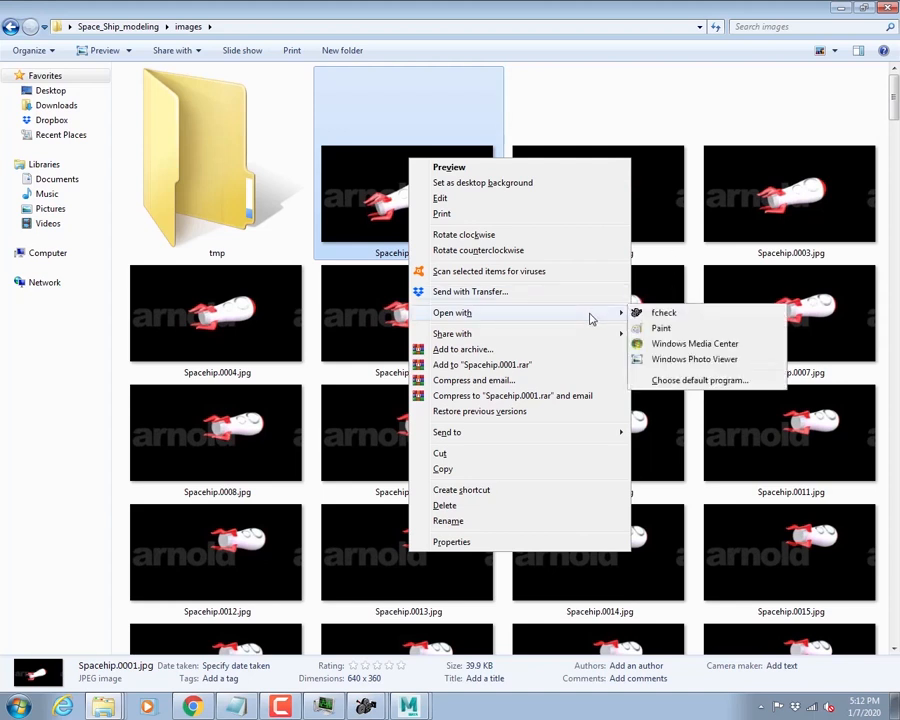
left_click(665, 311)
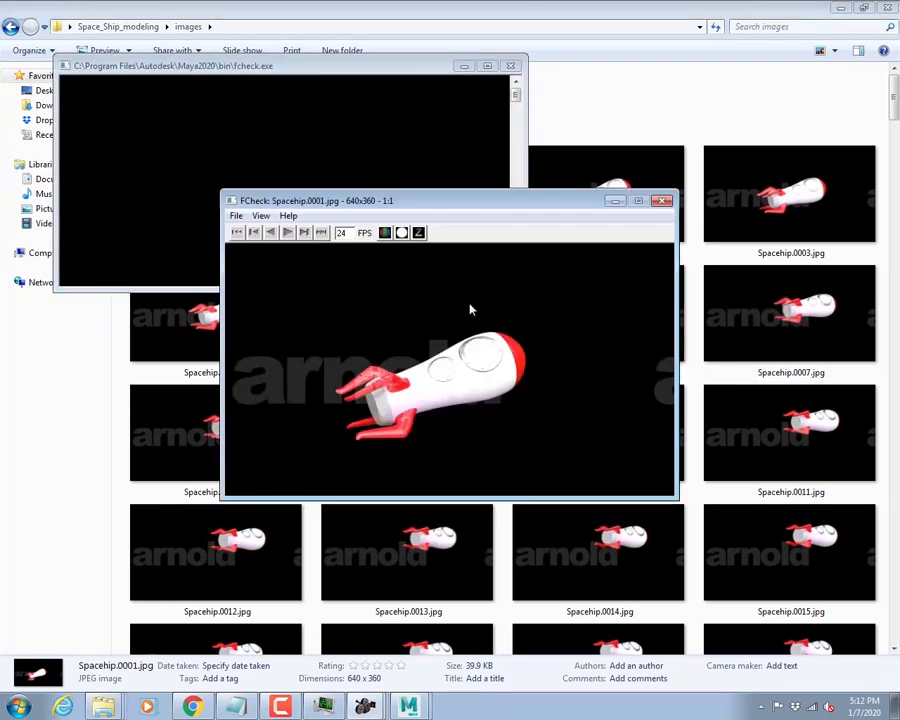
left_click(236, 216)
left_click(274, 245)
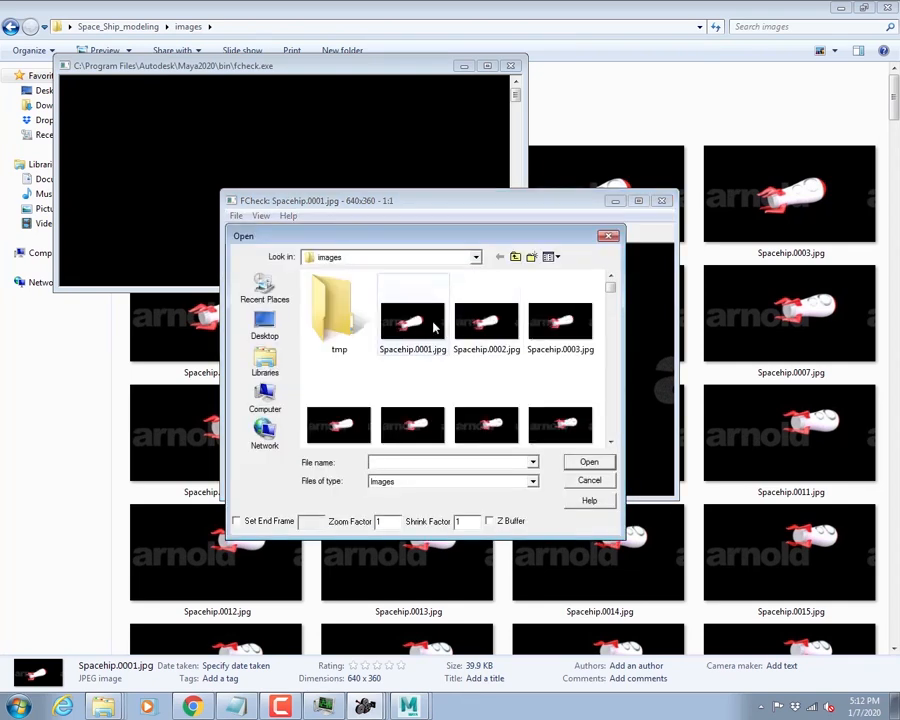
left_click(411, 322)
left_click(589, 462)
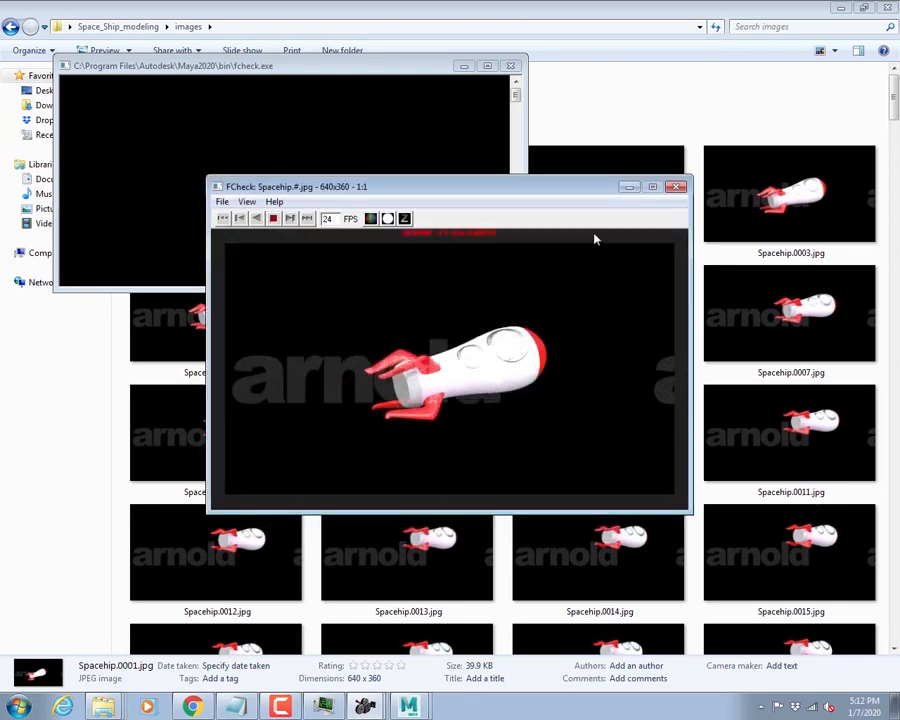